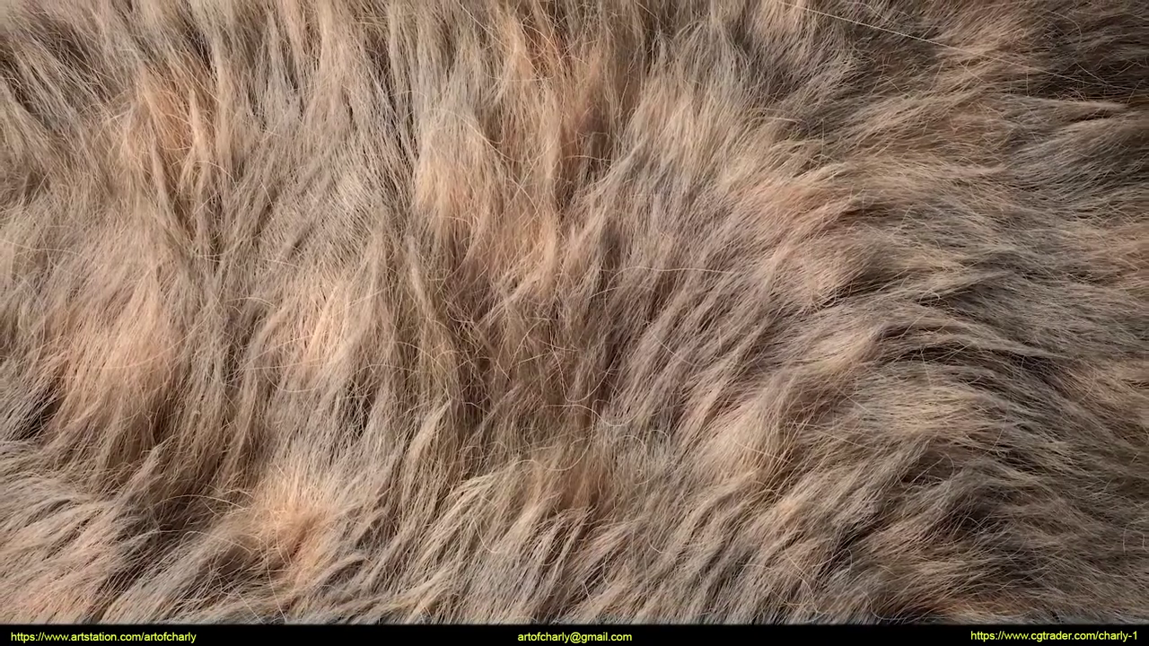
Scroll down through the болталка channel messages on the tutorials Discord server
{"action": "scroll", "coordinate": [669, 276], "scroll_direction": "down", "scroll_amount": 5}
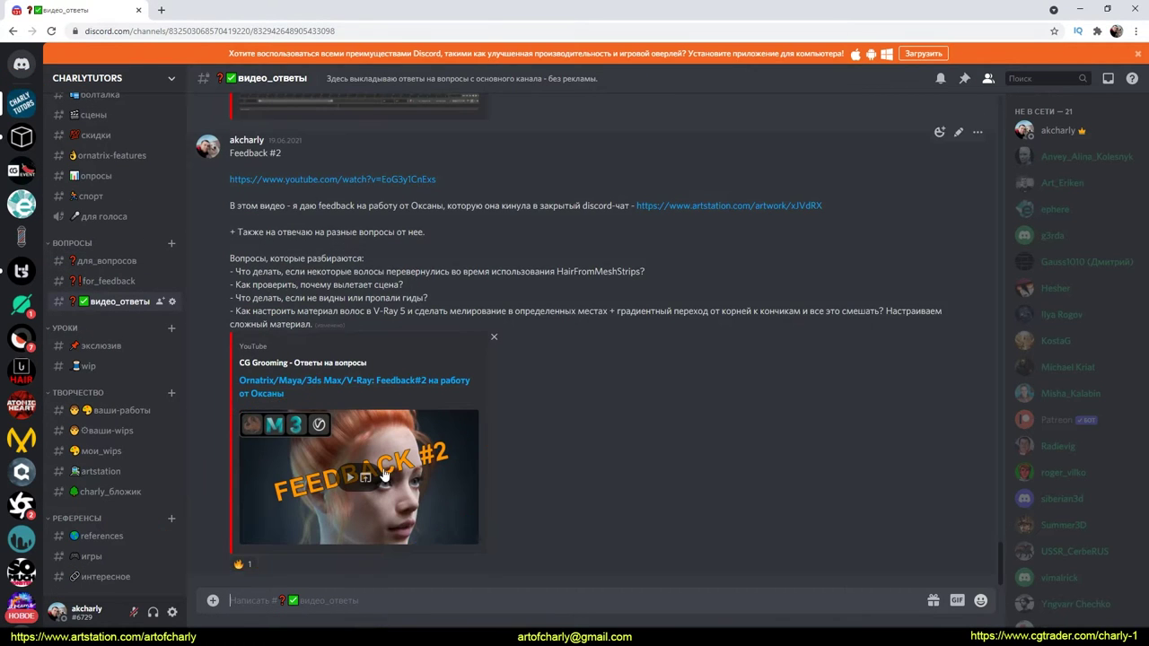
Scroll up the видео_ответы channel and circle the Feedback #1 video thumbnail
{"action": "scroll", "coordinate": [384, 473], "scroll_direction": "up", "scroll_amount": 5}
{"action": "scroll", "coordinate": [384, 474], "scroll_direction": "up", "scroll_amount": 5}
{"action": "scroll", "coordinate": [385, 474], "scroll_direction": "up", "scroll_amount": 5}
{"action": "scroll", "coordinate": [394, 474], "scroll_direction": "up", "scroll_amount": 3}
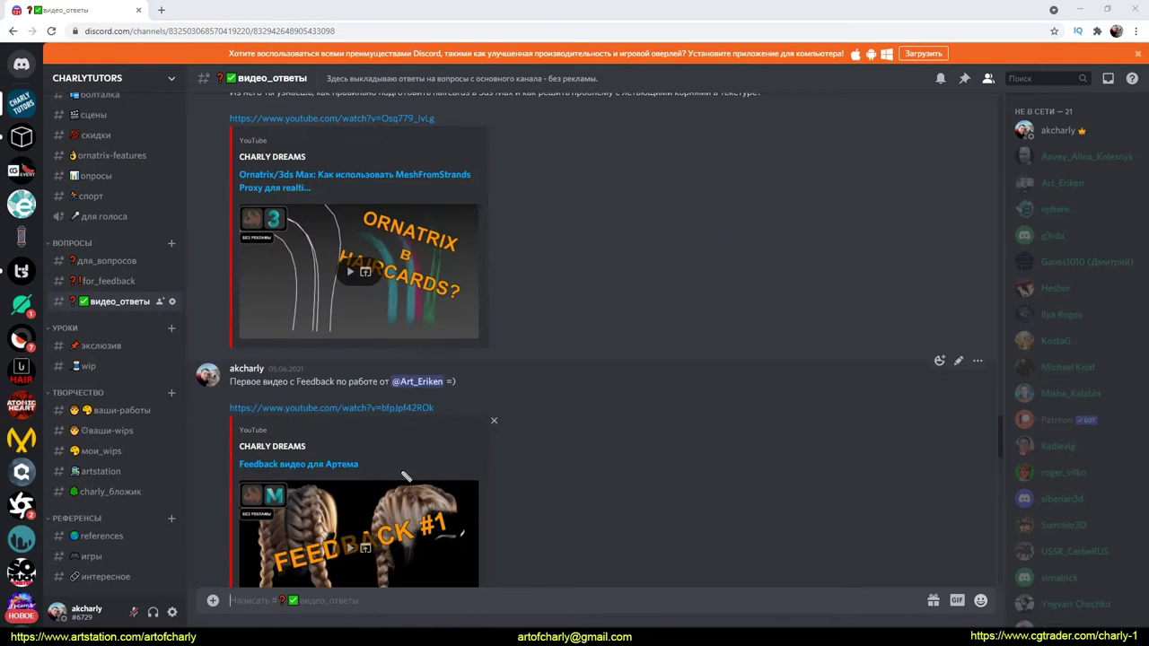
{"action": "left_click_drag", "start_coordinate": [406, 477], "coordinate": [539, 577]}
{"action": "scroll", "coordinate": [499, 503], "scroll_direction": "down", "scroll_amount": 3}
{"action": "scroll", "coordinate": [545, 470], "scroll_direction": "down", "scroll_amount": 1}
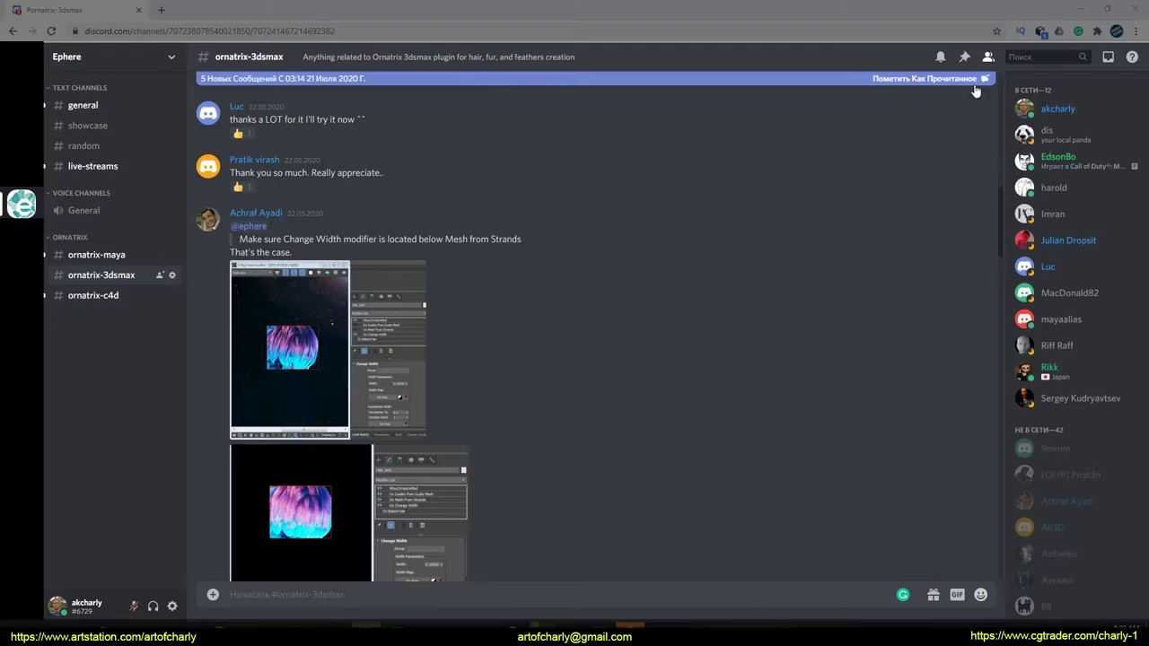
Scroll through the Ornatrix discussion in the Ephere server's ornatrix-3dsmax channel
{"action": "scroll", "coordinate": [500, 235], "scroll_direction": "up", "scroll_amount": 4}
{"action": "scroll", "coordinate": [498, 234], "scroll_direction": "up", "scroll_amount": 4}
{"action": "scroll", "coordinate": [499, 224], "scroll_direction": "down", "scroll_amount": 4}
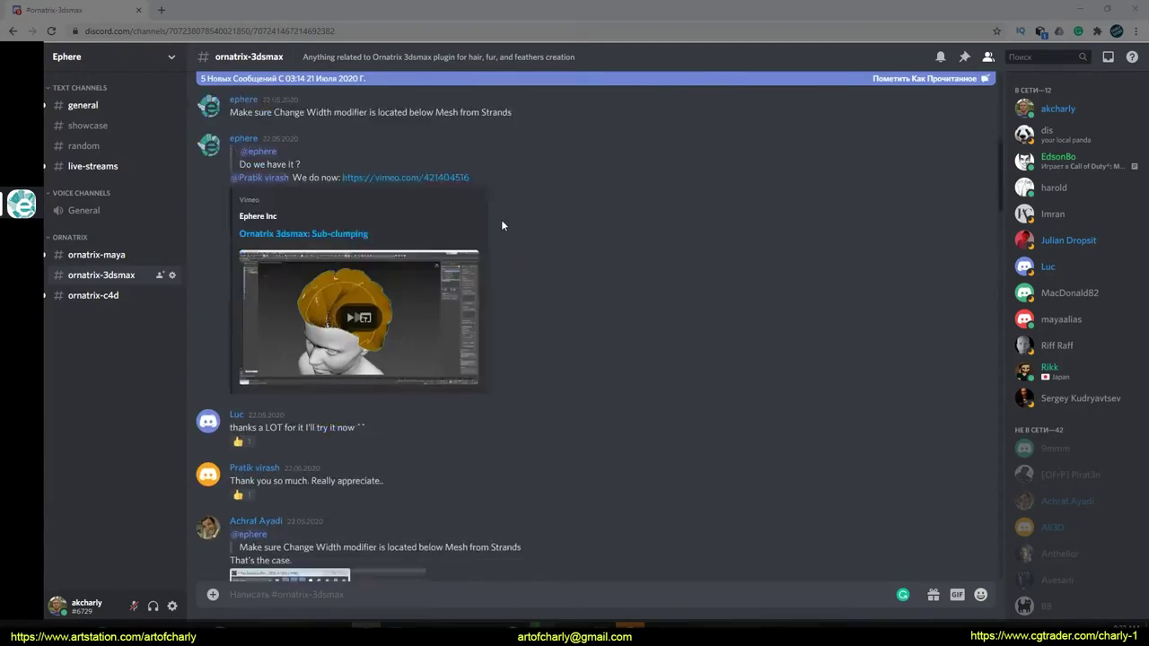
{"action": "scroll", "coordinate": [501, 219], "scroll_direction": "down", "scroll_amount": 5}
{"action": "scroll", "coordinate": [462, 223], "scroll_direction": "down", "scroll_amount": 5}
{"action": "scroll", "coordinate": [461, 223], "scroll_direction": "down", "scroll_amount": 5}
{"action": "scroll", "coordinate": [461, 224], "scroll_direction": "down", "scroll_amount": 5}
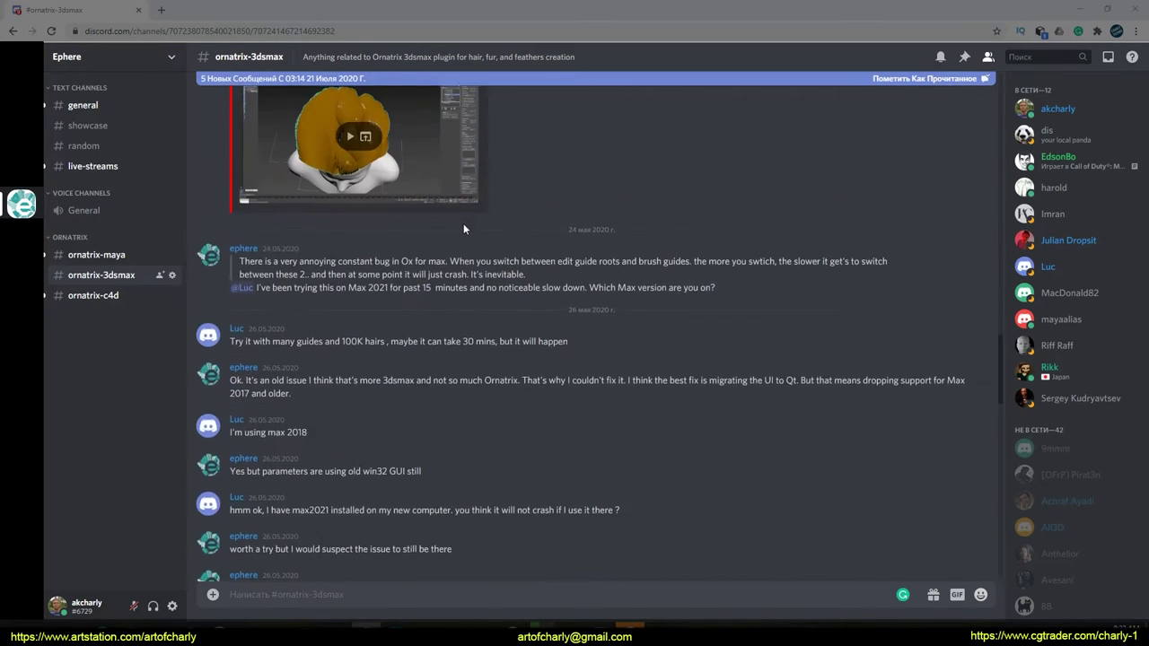
{"action": "scroll", "coordinate": [459, 253], "scroll_direction": "down", "scroll_amount": 5}
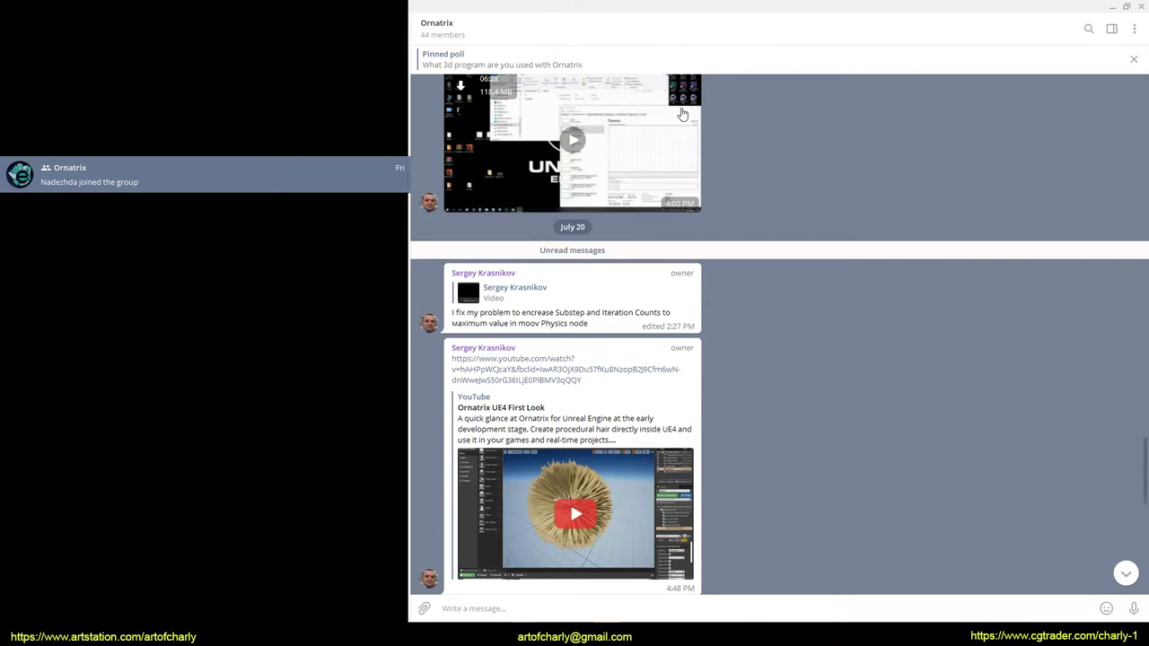
Scroll the Ornatrix Telegram chat down to the newest join messages, then back up
{"action": "scroll", "coordinate": [709, 175], "scroll_direction": "down", "scroll_amount": 2}
{"action": "scroll", "coordinate": [784, 217], "scroll_direction": "down", "scroll_amount": 3}
{"action": "scroll", "coordinate": [781, 205], "scroll_direction": "down", "scroll_amount": 5}
{"action": "scroll", "coordinate": [782, 219], "scroll_direction": "down", "scroll_amount": 1}
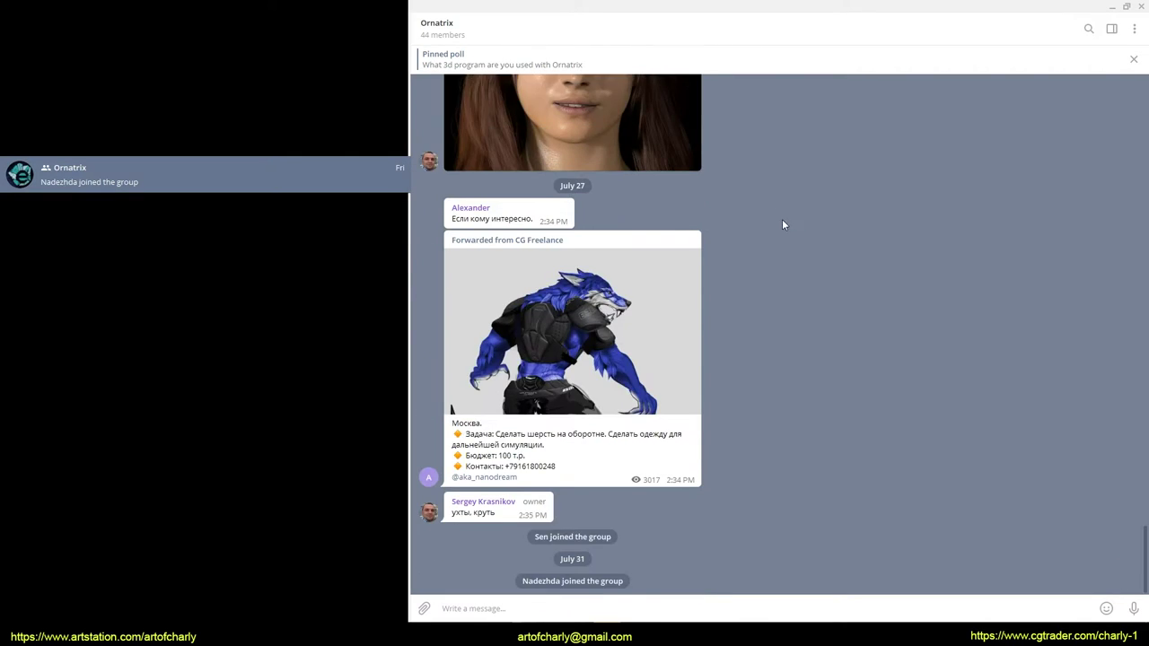
{"action": "scroll", "coordinate": [751, 269], "scroll_direction": "up", "scroll_amount": 5}
{"action": "scroll", "coordinate": [751, 269], "scroll_direction": "up", "scroll_amount": 5}
{"action": "scroll", "coordinate": [751, 270], "scroll_direction": "up", "scroll_amount": 3}
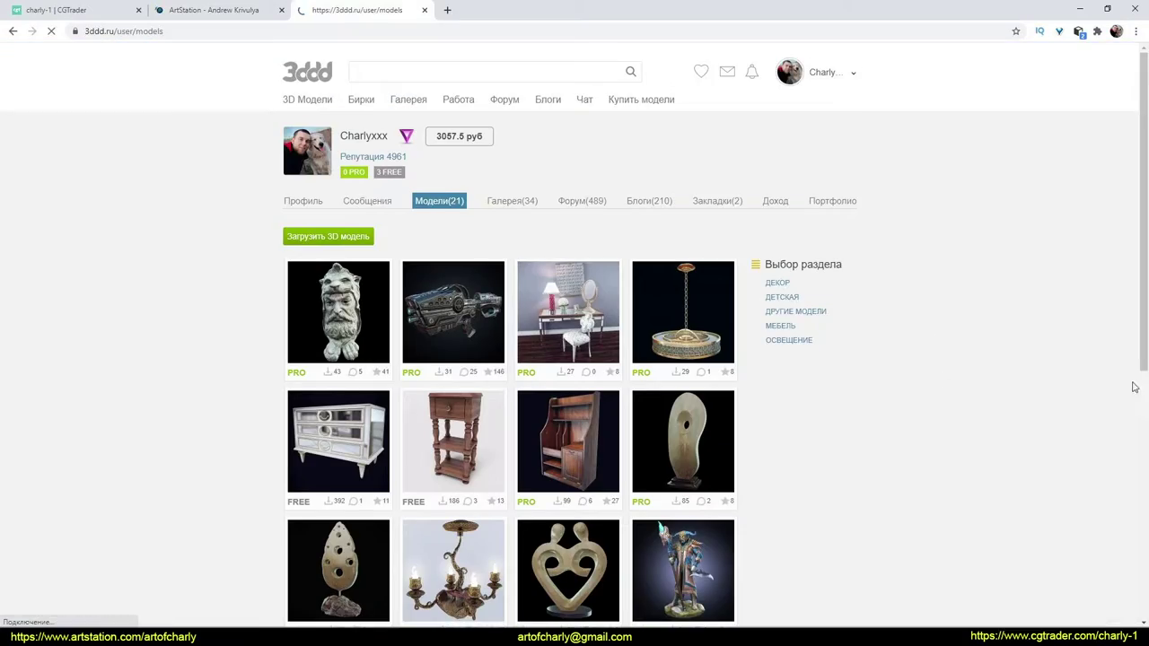
Scroll down through the posts on the channel's СООБЩЕСТВО (Community) tab
{"action": "scroll", "coordinate": [316, 415], "scroll_direction": "down", "scroll_amount": 2}
{"action": "scroll", "coordinate": [315, 421], "scroll_direction": "down", "scroll_amount": 5}
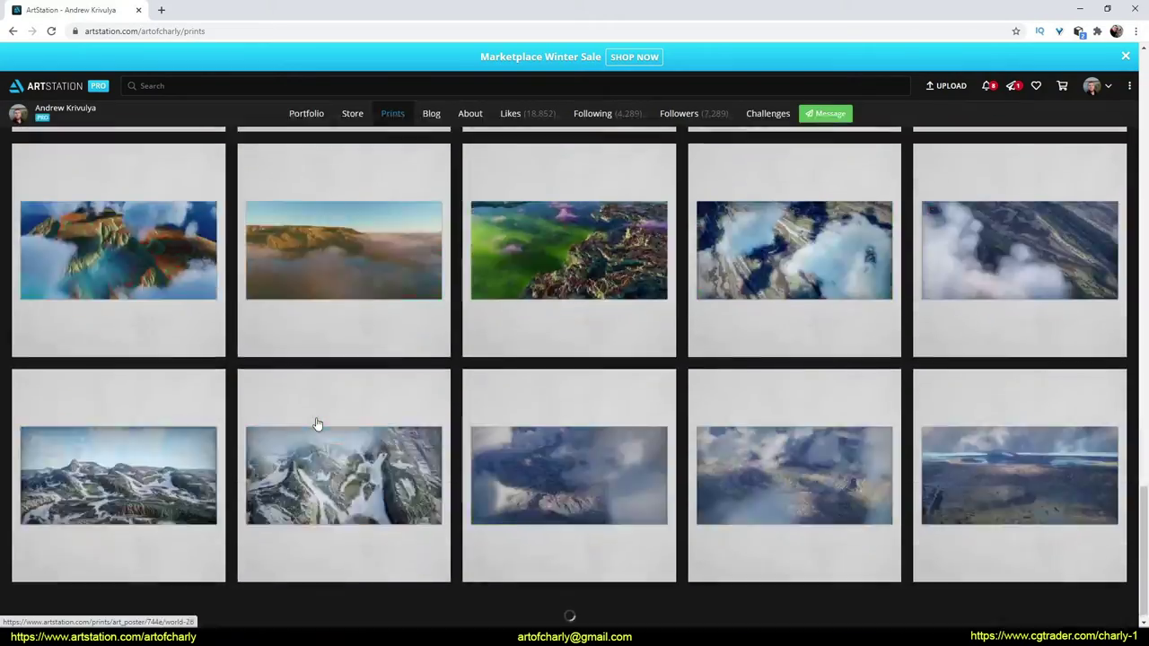
{"action": "scroll", "coordinate": [317, 424], "scroll_direction": "down", "scroll_amount": 5}
{"action": "scroll", "coordinate": [316, 423], "scroll_direction": "down", "scroll_amount": 5}
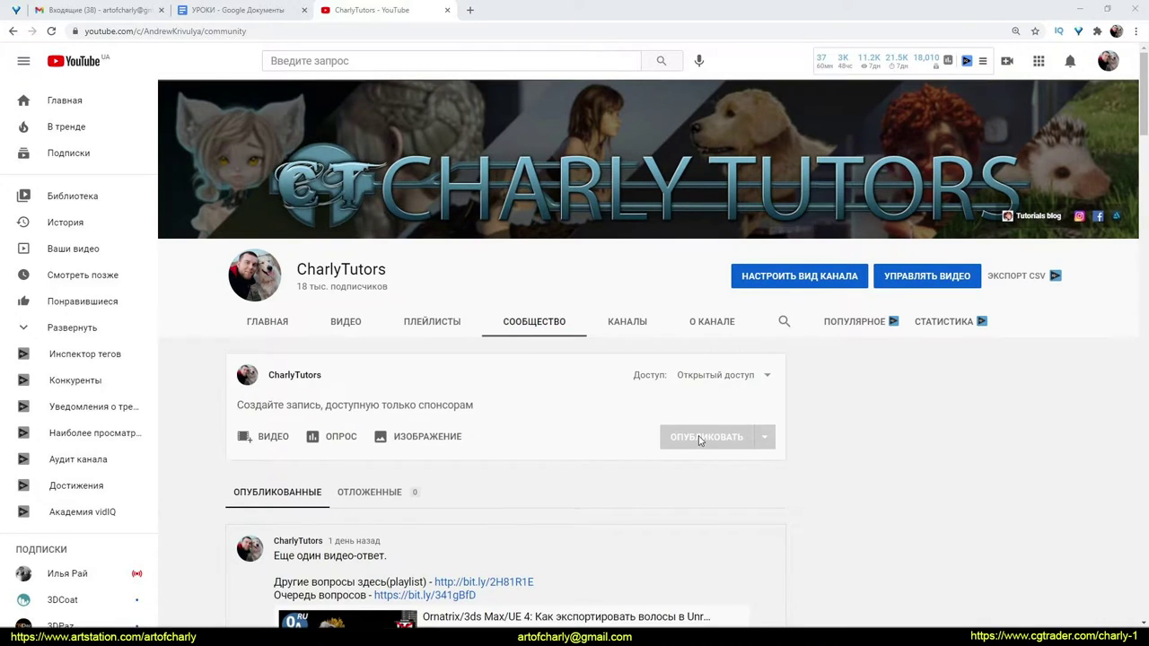
{"action": "scroll", "coordinate": [699, 440], "scroll_direction": "down", "scroll_amount": 2}
{"action": "scroll", "coordinate": [699, 440], "scroll_direction": "down", "scroll_amount": 1}
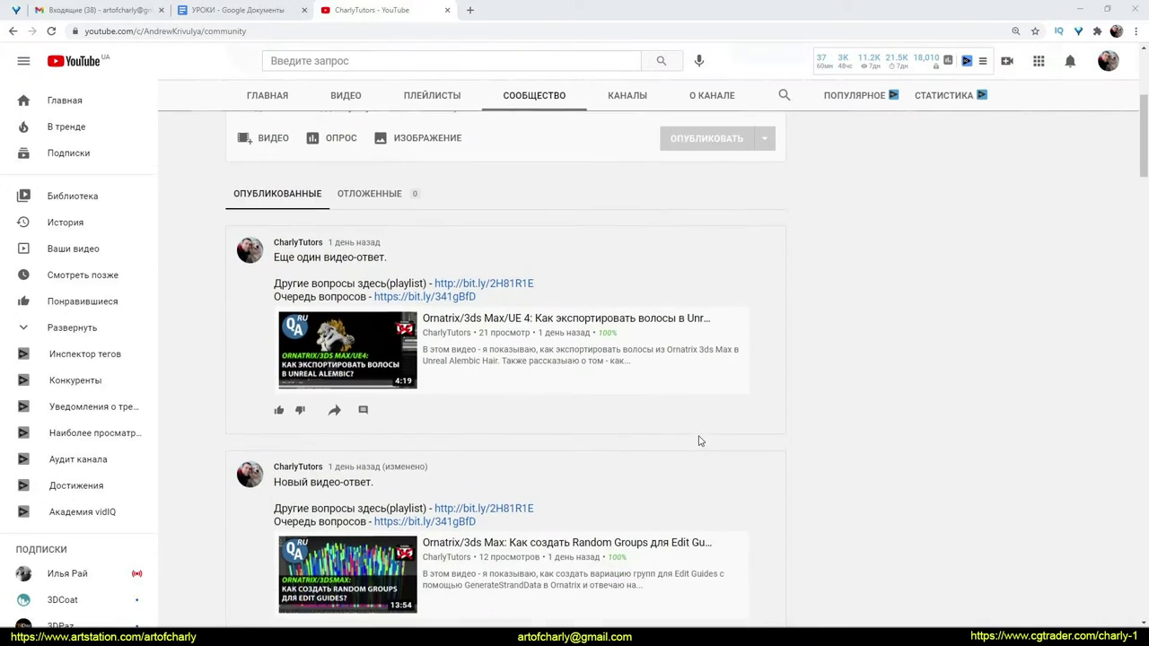
{"action": "scroll", "coordinate": [699, 440], "scroll_direction": "down", "scroll_amount": 2}
{"action": "scroll", "coordinate": [700, 441], "scroll_direction": "down", "scroll_amount": 2}
{"action": "scroll", "coordinate": [699, 441], "scroll_direction": "down", "scroll_amount": 3}
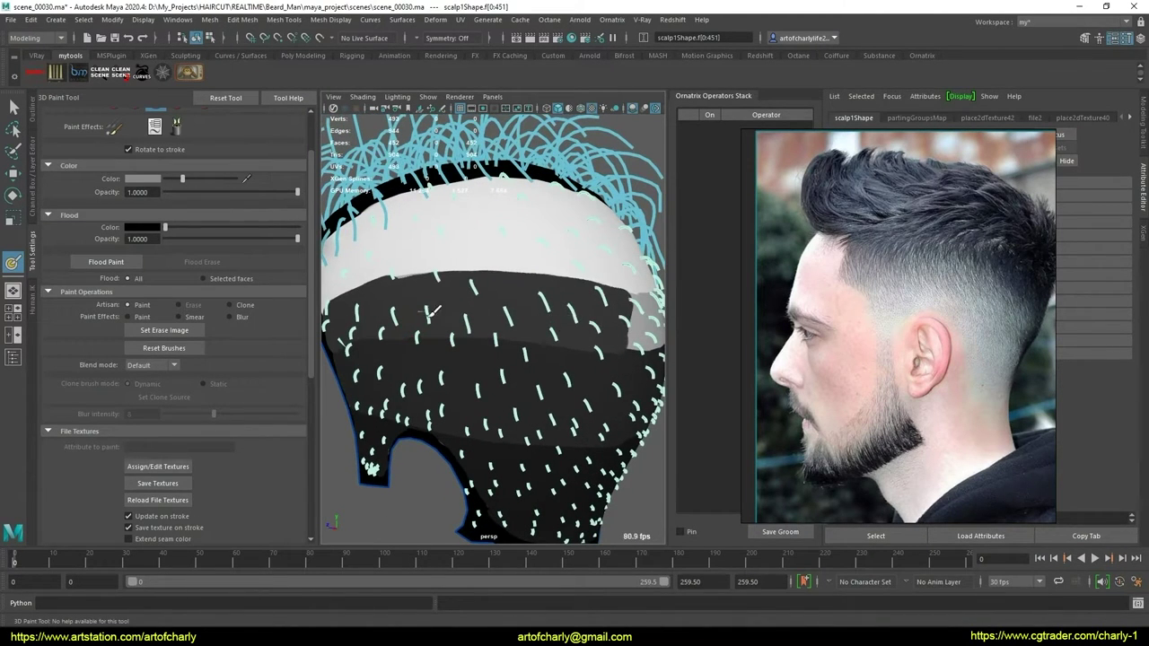
Orbit the scalp to inspect the painted fade mask bands
{"action": "mouse_move", "coordinate": [524, 316]}
{"action": "left_mouse_down", "text": "alt"}
{"action": "mouse_move", "coordinate": [503, 296]}
{"action": "mouse_move", "coordinate": [388, 341]}
{"action": "left_mouse_up", "text": "alt"}
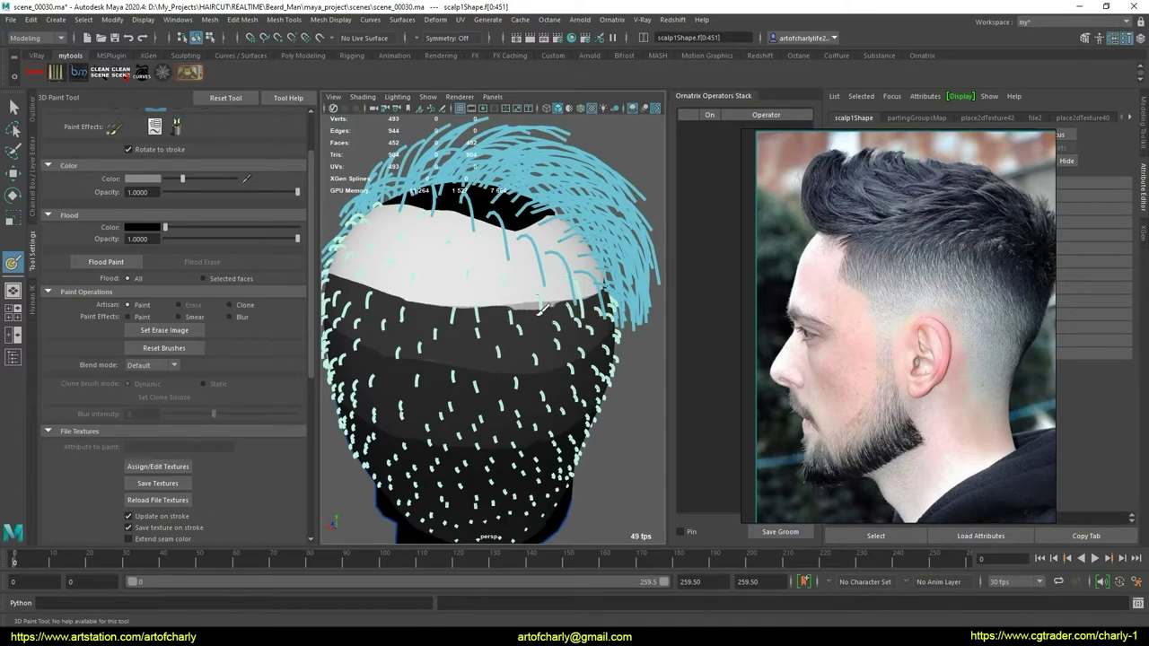
{"action": "mouse_move", "coordinate": [448, 310]}
{"action": "left_mouse_down", "text": "alt"}
{"action": "mouse_move", "coordinate": [436, 319]}
{"action": "mouse_move", "coordinate": [569, 302]}
{"action": "left_mouse_up", "text": "alt"}
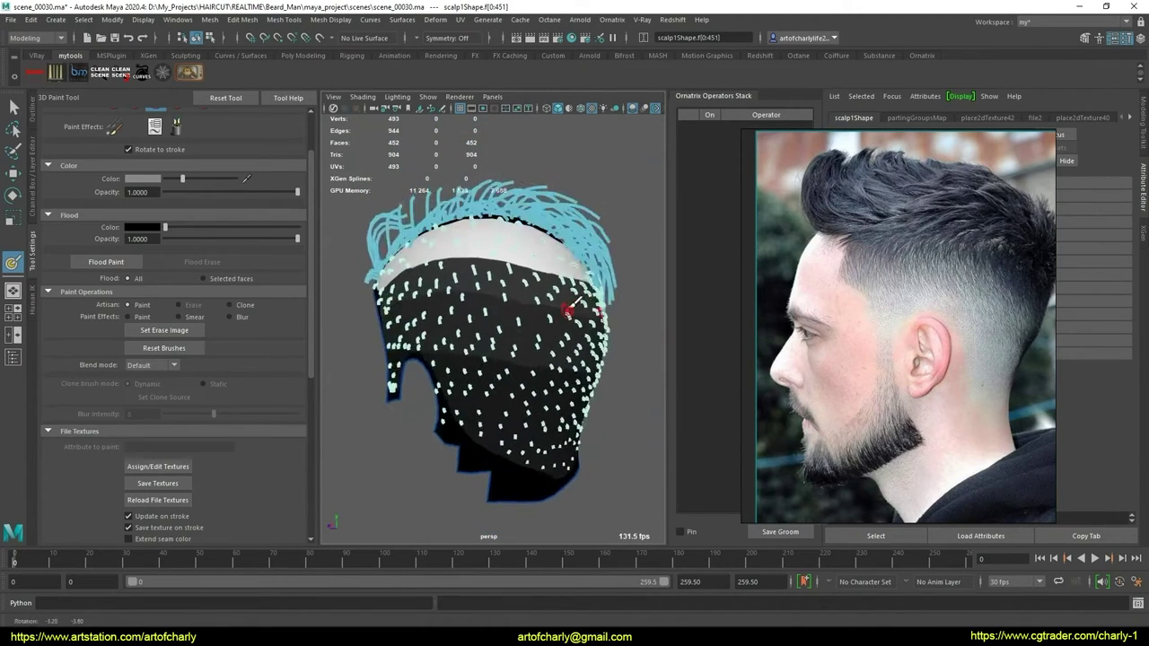
{"action": "scroll", "coordinate": [516, 327], "scroll_direction": "up", "scroll_amount": 3}
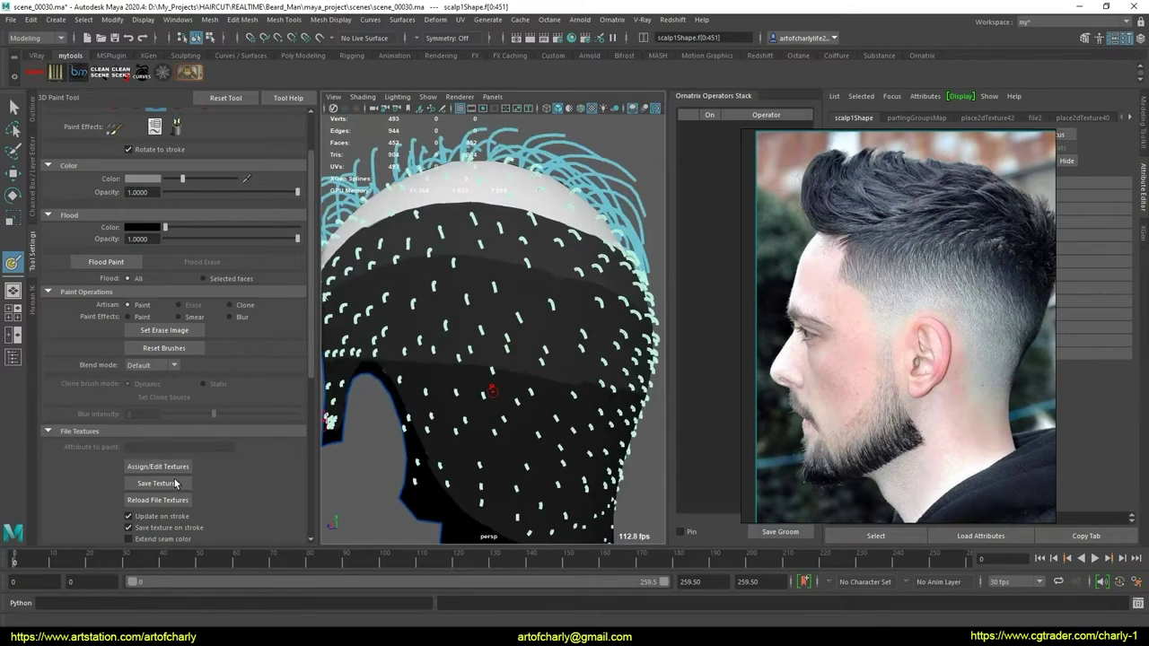
Return to the Select Tool, hide the wireframe, and show HairFromGuides1's settings
{"action": "key", "text": "q"}
{"action": "left_click_drag", "start_coordinate": [539, 359], "coordinate": [586, 341], "text": "alt"}
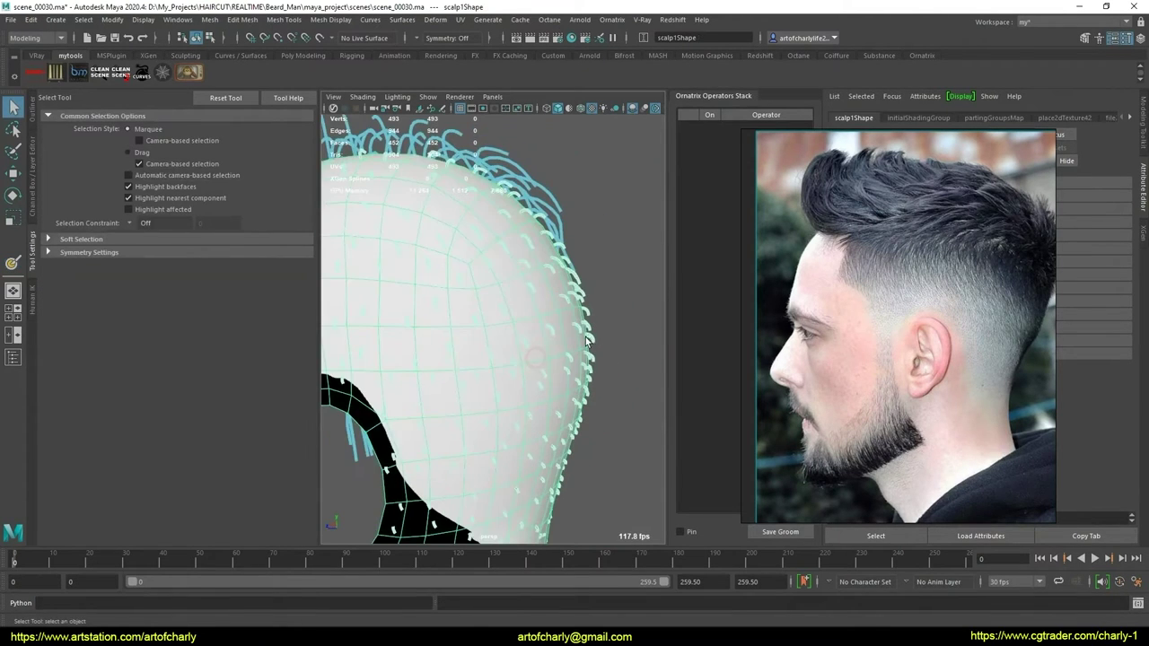
{"action": "key", "text": "5"}
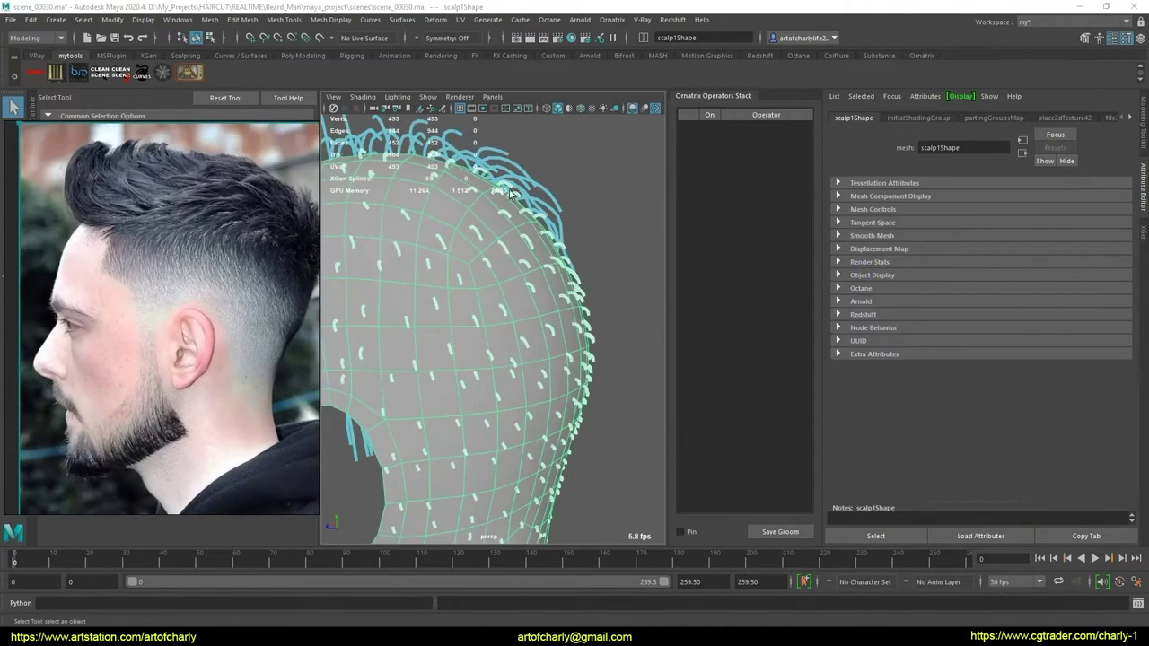
{"action": "left_click", "coordinate": [752, 346]}
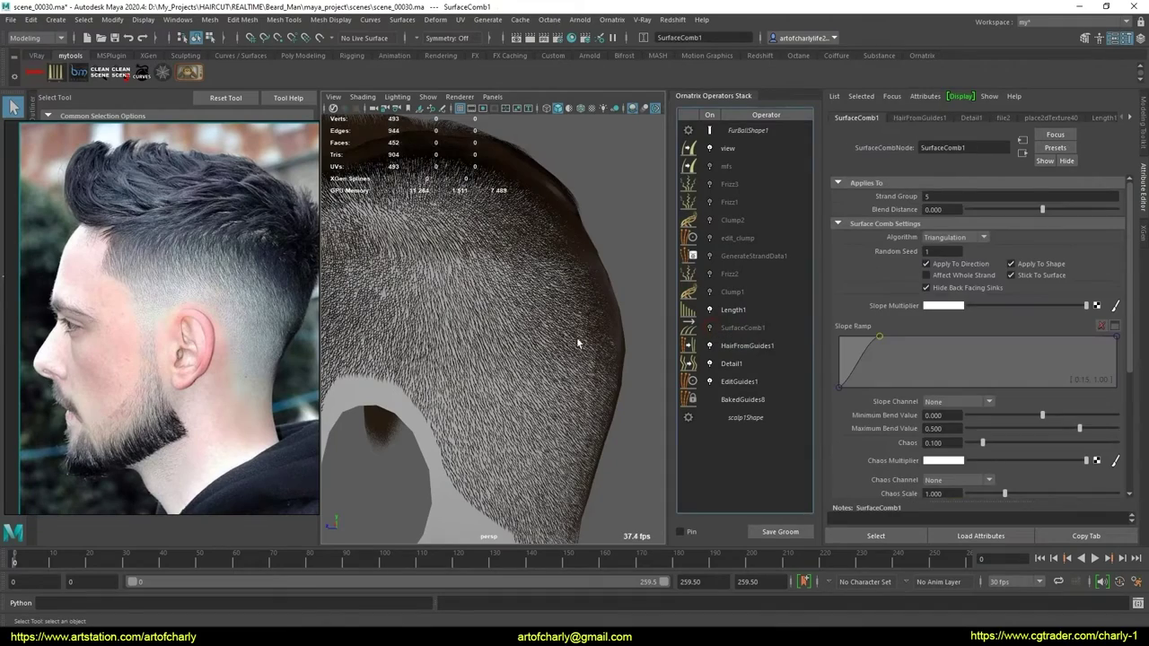
Select Length1 and open the length.png map driving its Value Multiplier
{"action": "left_click_drag", "start_coordinate": [554, 343], "coordinate": [464, 340], "text": "alt"}
{"action": "right_click_drag", "start_coordinate": [465, 339], "coordinate": [508, 372], "text": "alt"}
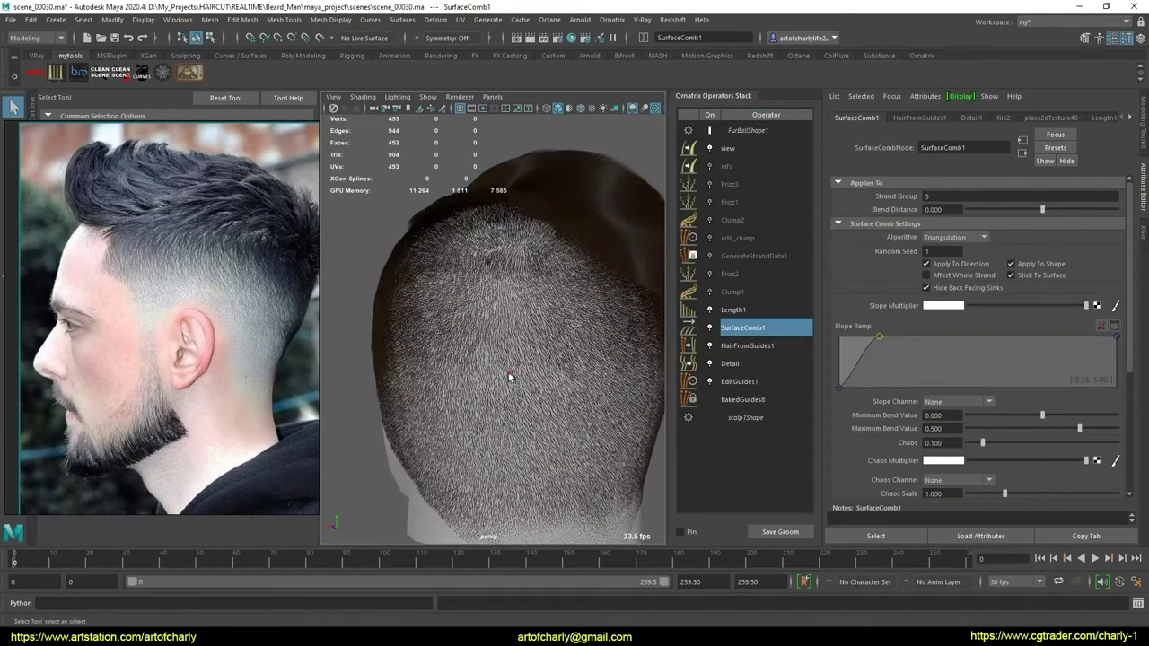
{"action": "left_click_drag", "start_coordinate": [508, 373], "coordinate": [498, 372], "text": "alt"}
{"action": "left_click", "coordinate": [782, 347]}
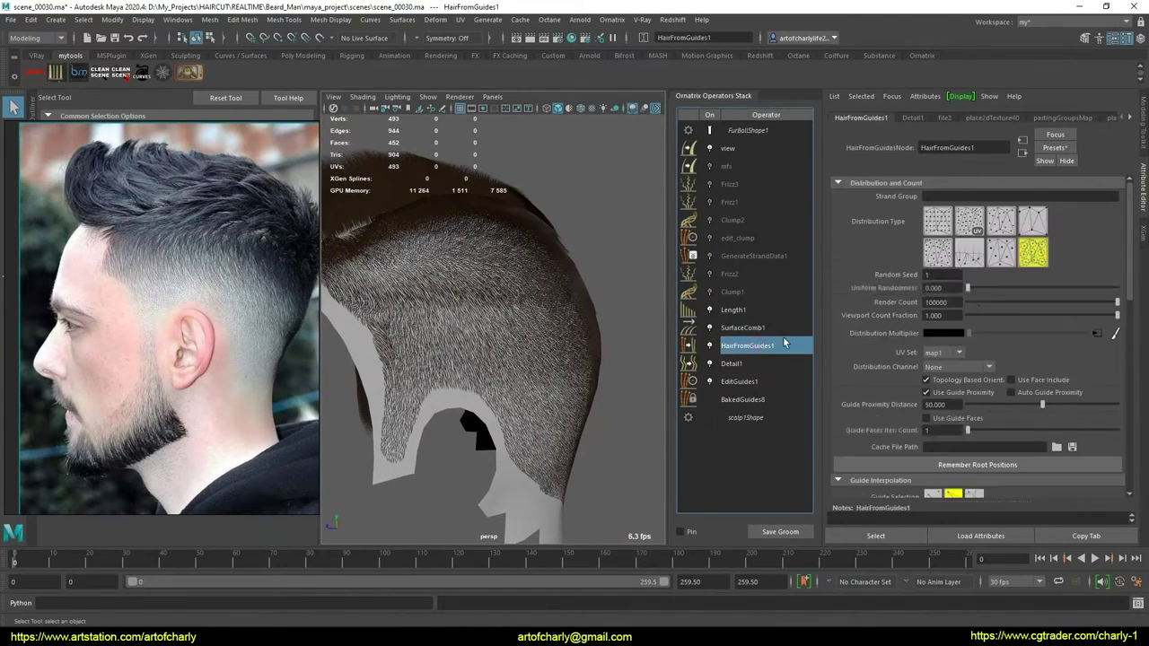
{"action": "left_click", "coordinate": [743, 311]}
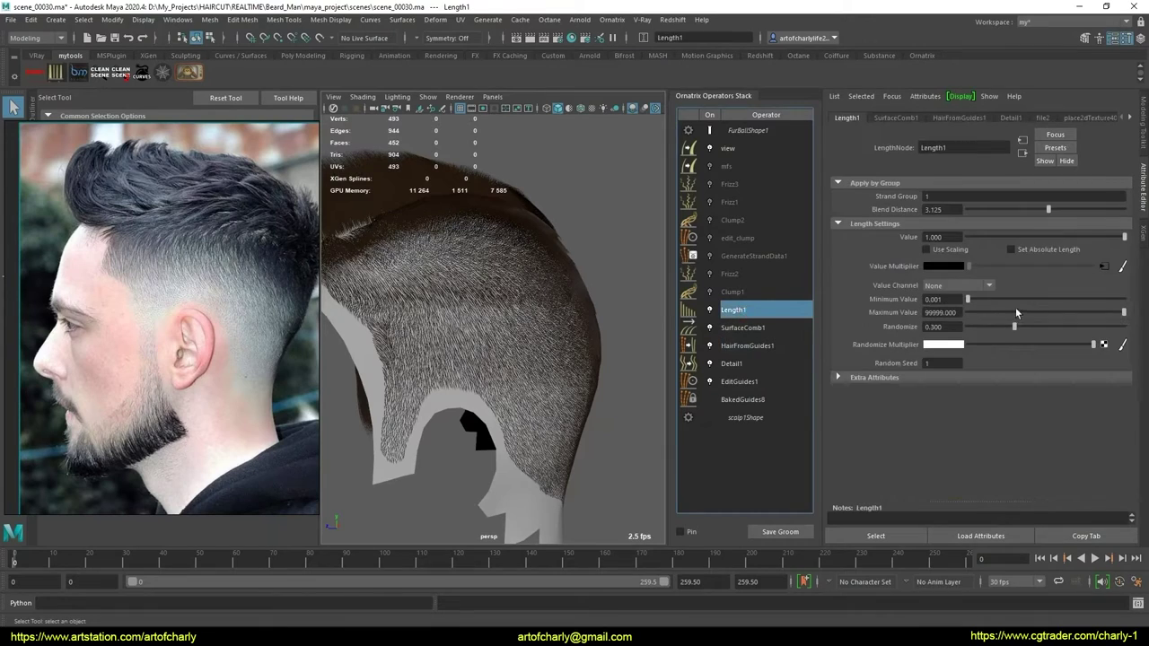
{"action": "left_click", "coordinate": [1103, 267]}
{"action": "mouse_move", "coordinate": [527, 362]}
{"action": "left_mouse_down", "text": "alt"}
{"action": "mouse_move", "coordinate": [582, 385]}
{"action": "mouse_move", "coordinate": [620, 376]}
{"action": "left_mouse_up", "text": "alt"}
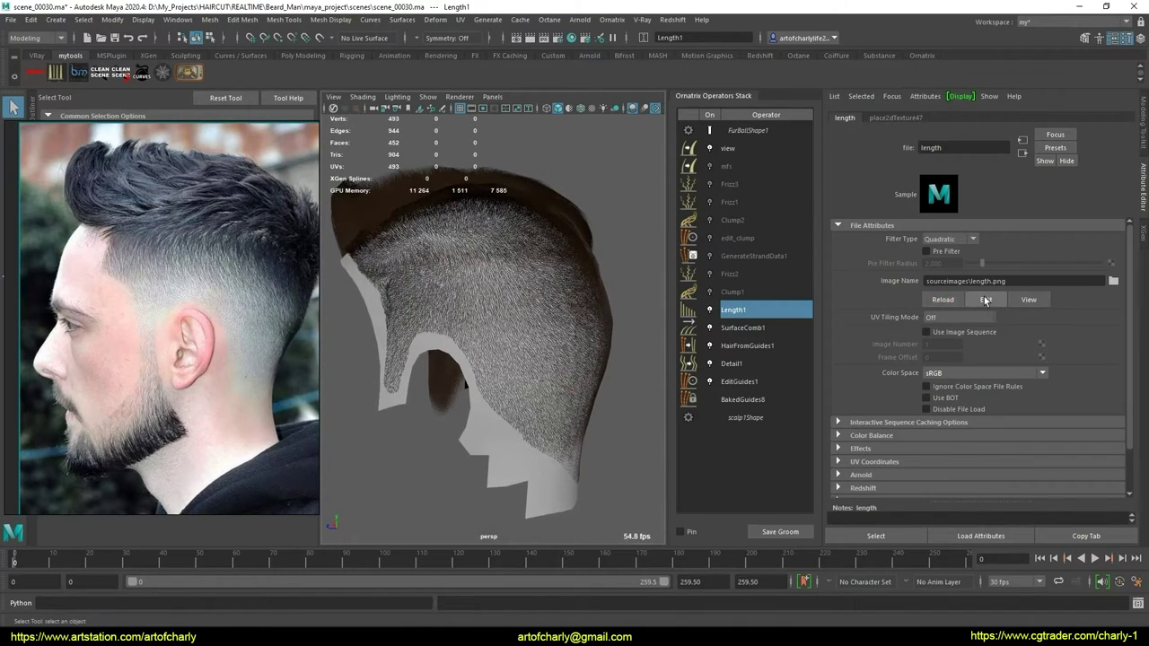
{"action": "left_click", "coordinate": [1112, 282]}
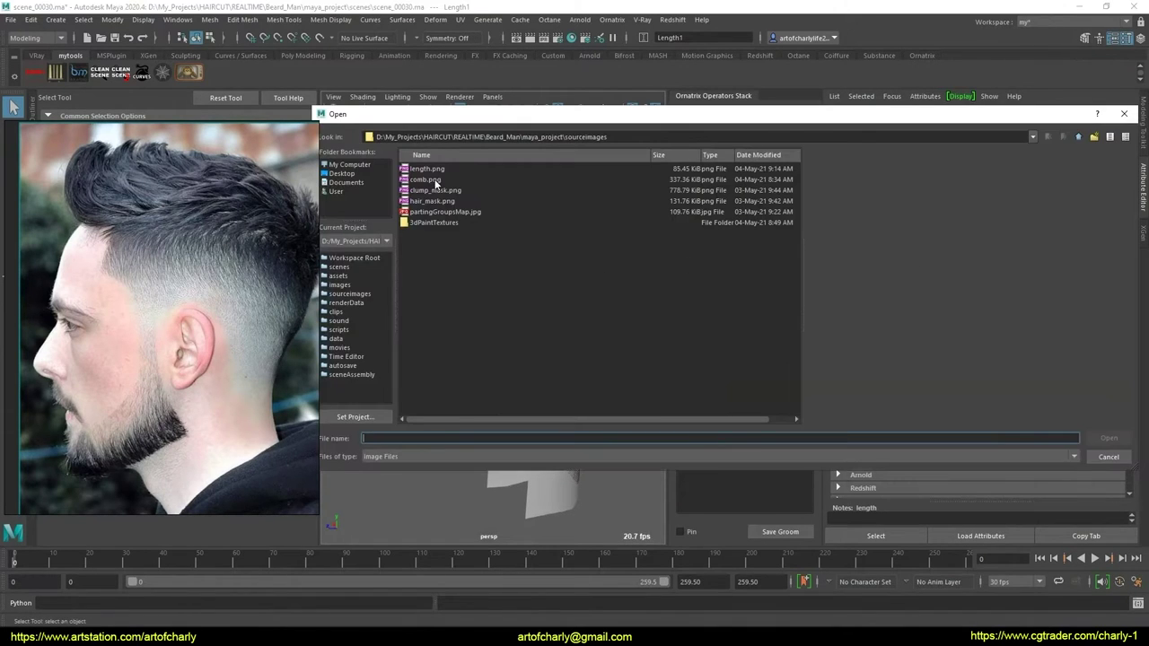
{"action": "key", "text": "Escape"}
{"action": "left_click_drag", "start_coordinate": [646, 341], "coordinate": [615, 346], "text": "alt"}
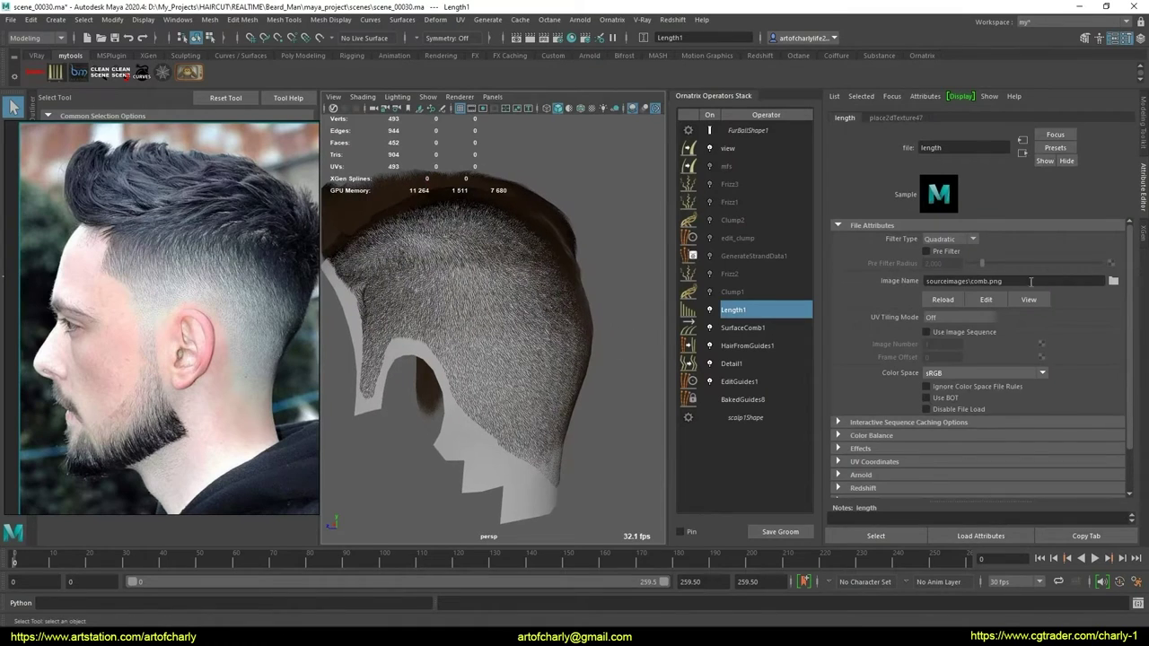
{"action": "left_click", "coordinate": [1112, 282]}
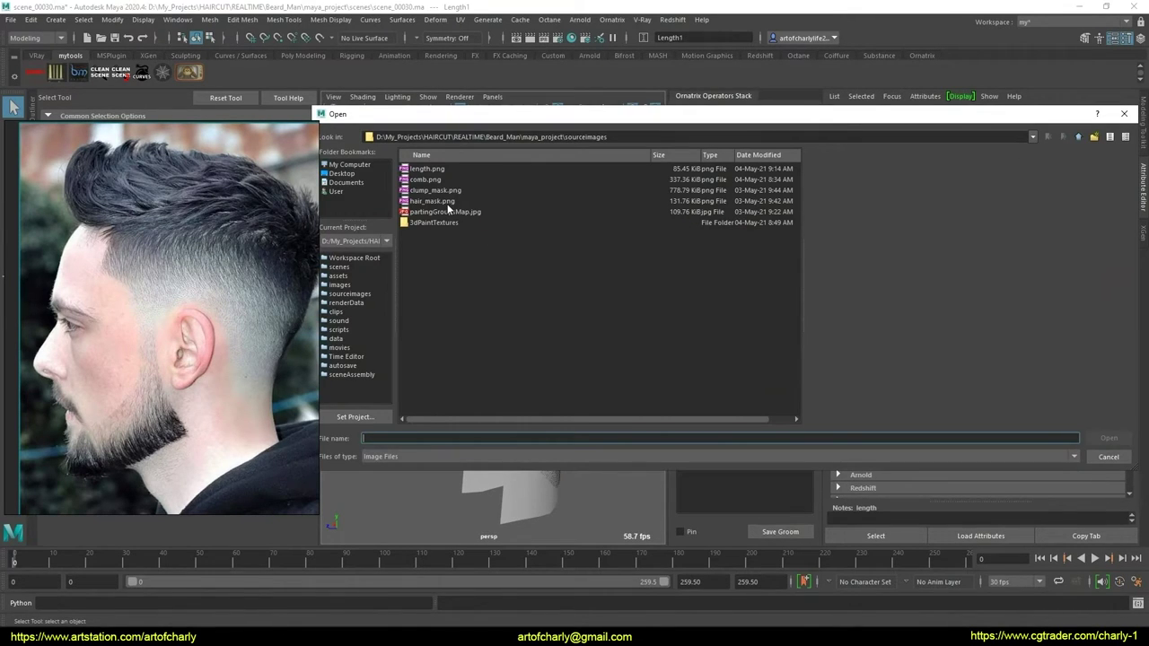
{"action": "double_click", "coordinate": [434, 170]}
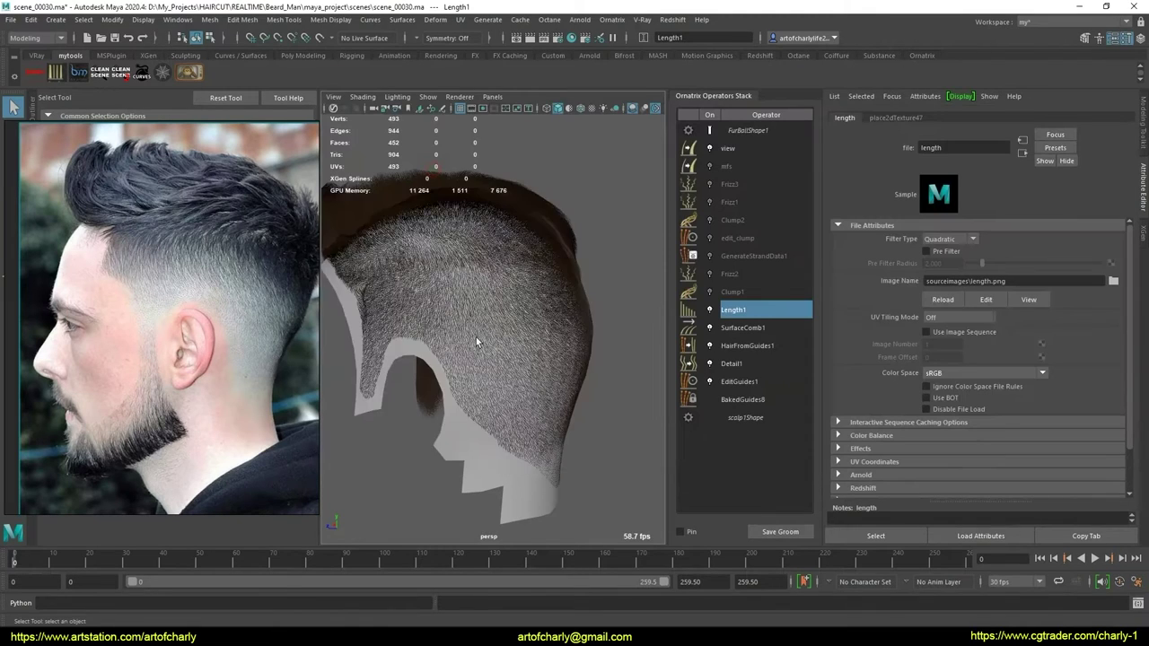
{"action": "scroll", "coordinate": [507, 341], "scroll_direction": "down", "scroll_amount": 2}
{"action": "scroll", "coordinate": [490, 342], "scroll_direction": "up", "scroll_amount": 4}
{"action": "left_click_drag", "start_coordinate": [490, 341], "coordinate": [716, 334], "text": "alt"}
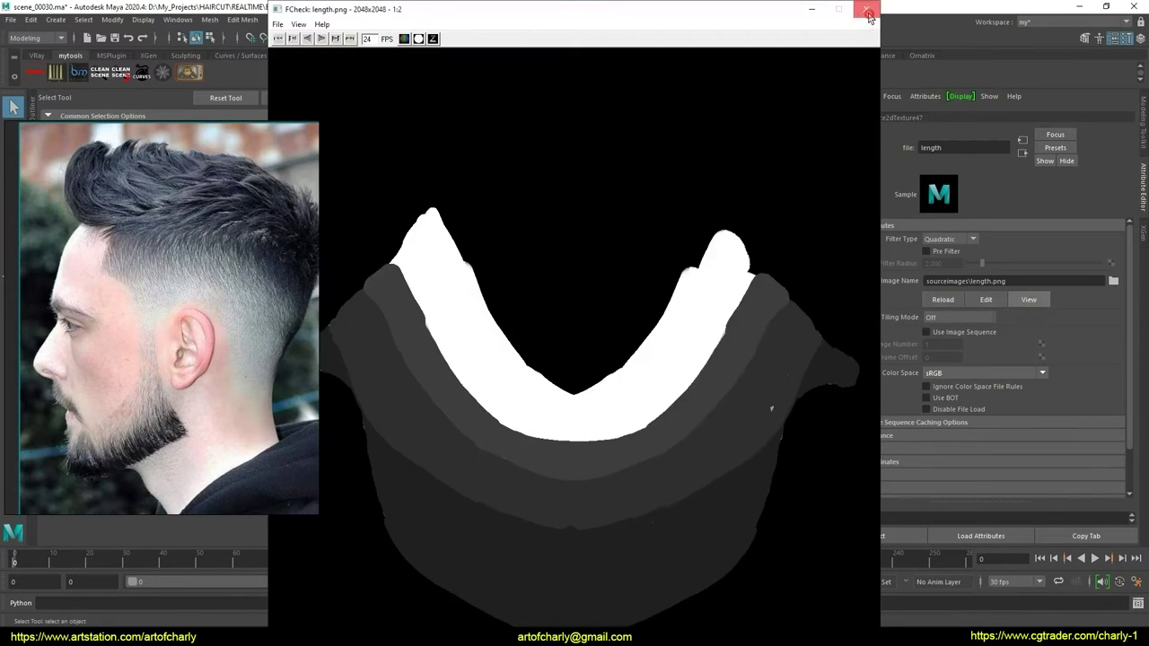
{"action": "left_click", "coordinate": [869, 16]}
{"action": "mouse_move", "coordinate": [456, 353]}
{"action": "left_mouse_down", "text": "alt"}
{"action": "mouse_move", "coordinate": [505, 380]}
{"action": "mouse_move", "coordinate": [531, 377]}
{"action": "left_mouse_up", "text": "alt"}
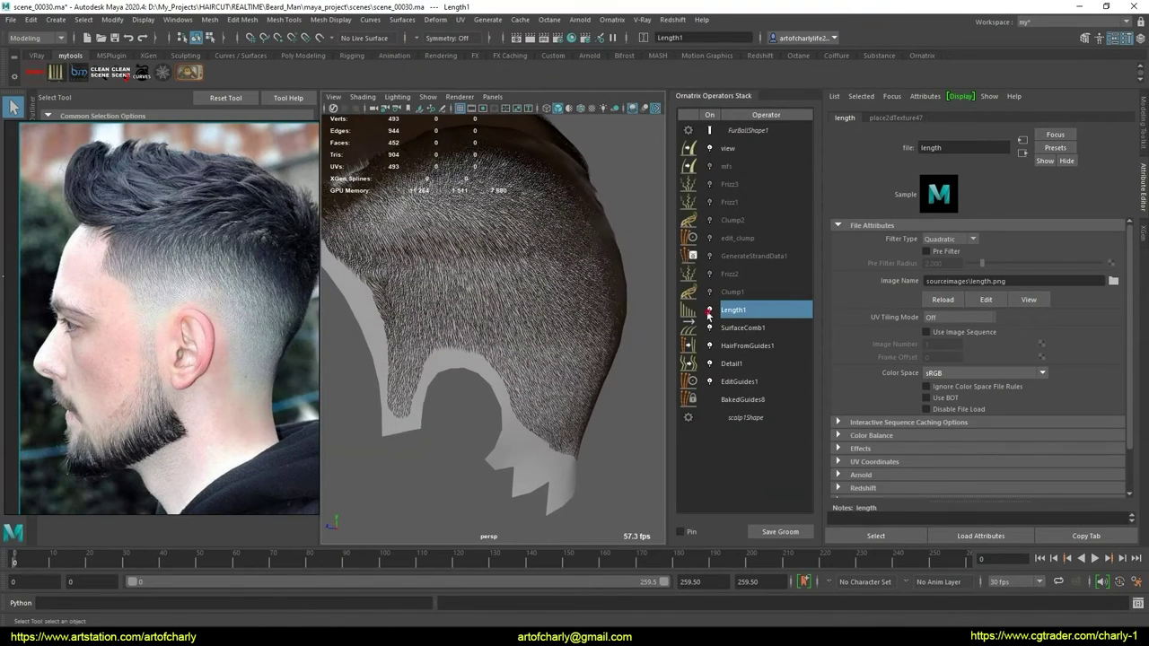
{"action": "mouse_move", "coordinate": [480, 344]}
{"action": "left_mouse_down", "text": "alt"}
{"action": "mouse_move", "coordinate": [530, 346]}
{"action": "mouse_move", "coordinate": [579, 326]}
{"action": "left_mouse_up", "text": "alt"}
{"action": "mouse_move", "coordinate": [403, 180]}
{"action": "left_mouse_down", "text": "alt"}
{"action": "mouse_move", "coordinate": [531, 348]}
{"action": "mouse_move", "coordinate": [602, 364]}
{"action": "left_mouse_up", "text": "alt"}
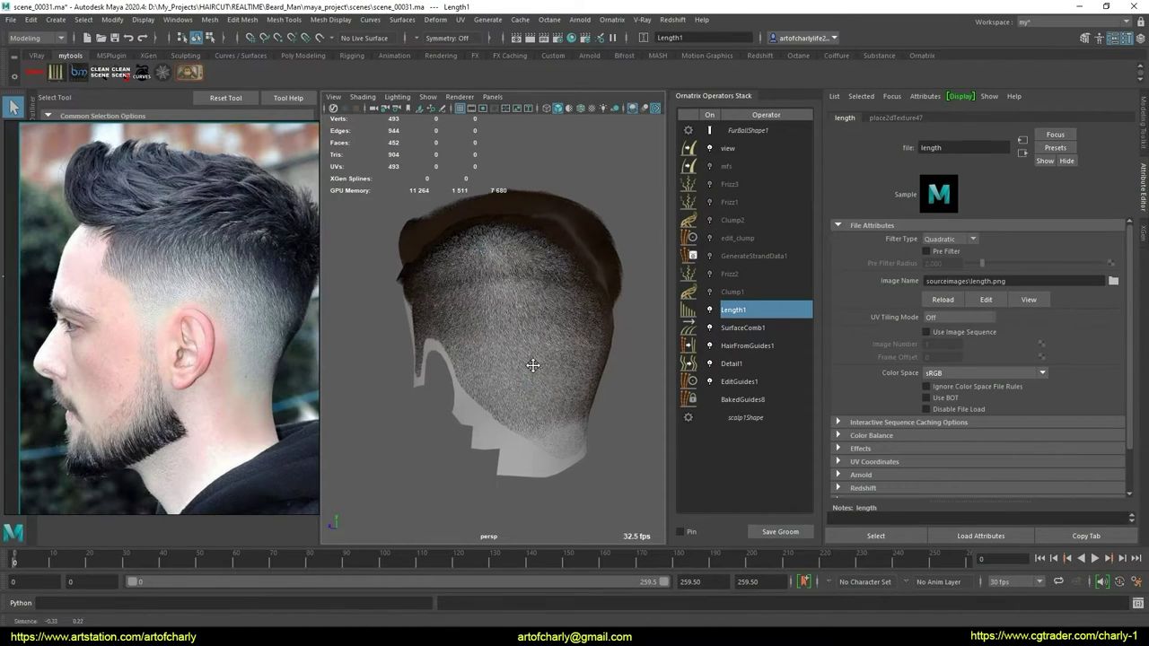
{"action": "mouse_move", "coordinate": [526, 363]}
{"action": "left_mouse_down", "text": "alt"}
{"action": "mouse_move", "coordinate": [585, 367]}
{"action": "mouse_move", "coordinate": [538, 315]}
{"action": "mouse_move", "coordinate": [544, 333]}
{"action": "left_mouse_up", "text": "alt"}
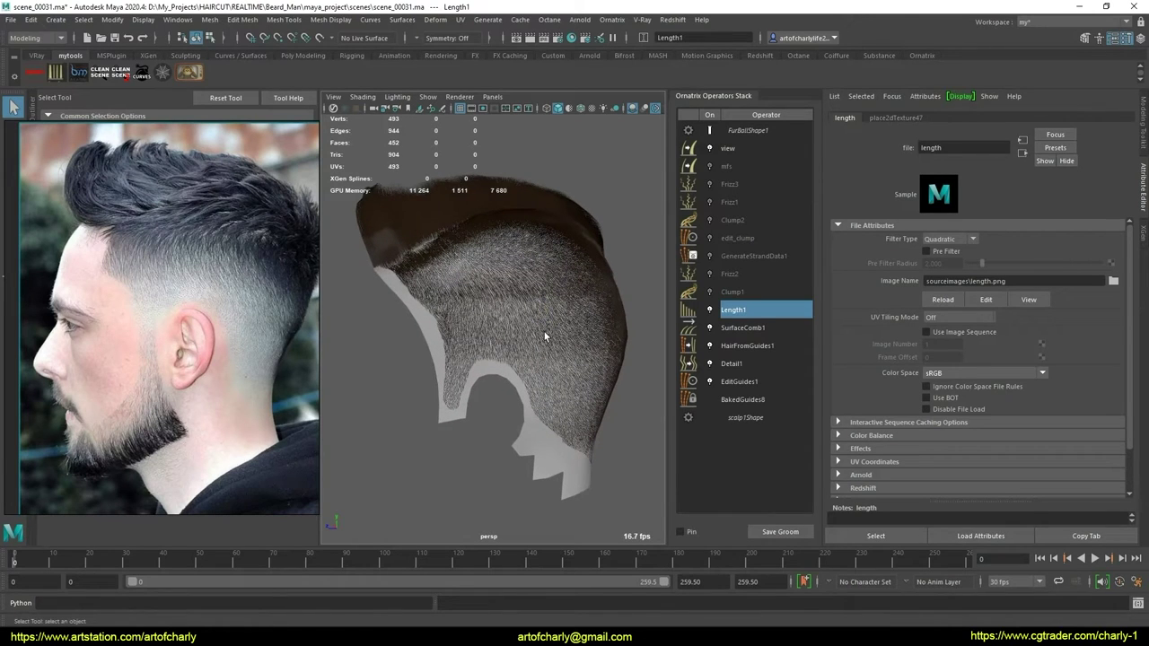
{"action": "mouse_move", "coordinate": [544, 342]}
{"action": "left_mouse_down", "text": "alt"}
{"action": "mouse_move", "coordinate": [535, 333]}
{"action": "mouse_move", "coordinate": [549, 333]}
{"action": "mouse_move", "coordinate": [524, 375]}
{"action": "mouse_move", "coordinate": [530, 350]}
{"action": "mouse_move", "coordinate": [564, 346]}
{"action": "mouse_move", "coordinate": [551, 350]}
{"action": "left_mouse_up", "text": "alt"}
{"action": "mouse_move", "coordinate": [632, 341]}
{"action": "left_mouse_down", "text": "alt"}
{"action": "mouse_move", "coordinate": [520, 359]}
{"action": "mouse_move", "coordinate": [516, 325]}
{"action": "mouse_move", "coordinate": [490, 303]}
{"action": "mouse_move", "coordinate": [684, 236]}
{"action": "left_mouse_up", "text": "alt"}
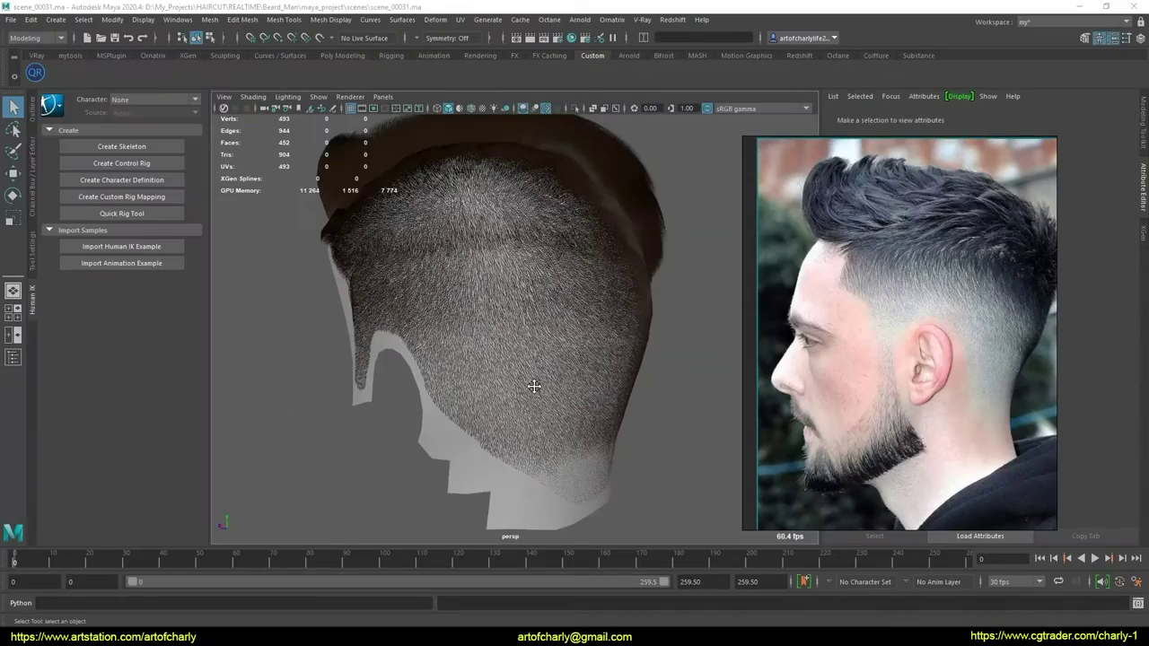
{"action": "mouse_move", "coordinate": [533, 385]}
{"action": "left_mouse_down", "text": "alt"}
{"action": "mouse_move", "coordinate": [418, 356]}
{"action": "mouse_move", "coordinate": [659, 357]}
{"action": "mouse_move", "coordinate": [502, 372]}
{"action": "mouse_move", "coordinate": [602, 353]}
{"action": "mouse_move", "coordinate": [562, 326]}
{"action": "mouse_move", "coordinate": [559, 361]}
{"action": "mouse_move", "coordinate": [531, 369]}
{"action": "mouse_move", "coordinate": [551, 406]}
{"action": "left_mouse_up", "text": "alt"}
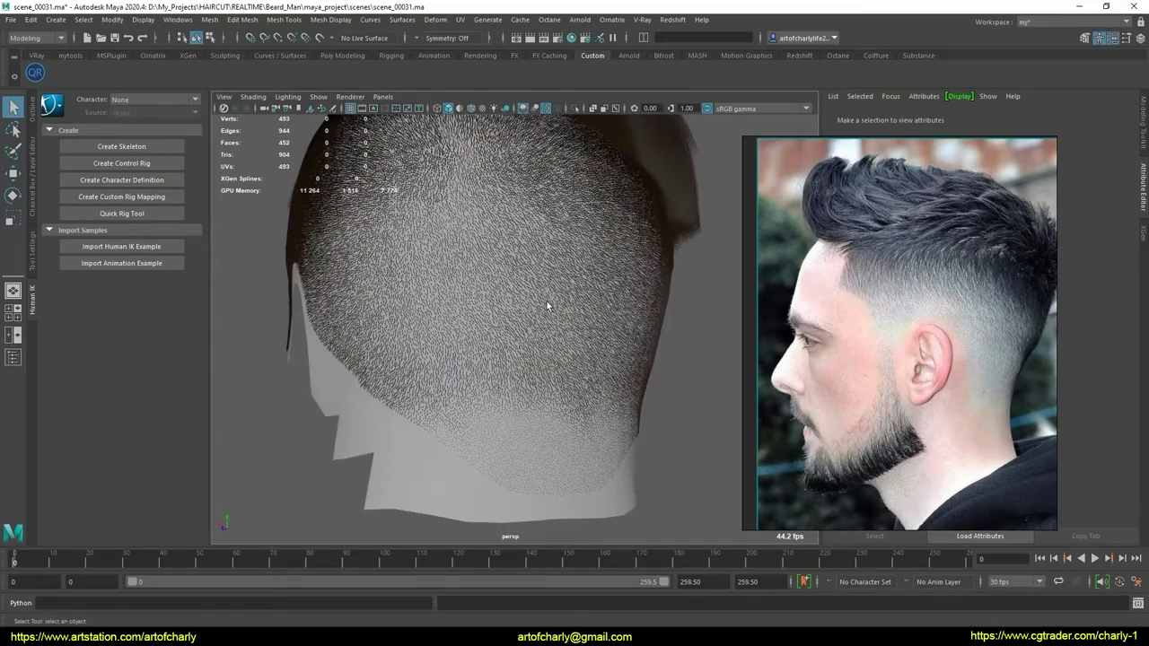
{"action": "mouse_move", "coordinate": [547, 306]}
{"action": "left_mouse_down", "text": "alt"}
{"action": "mouse_move", "coordinate": [574, 303]}
{"action": "mouse_move", "coordinate": [635, 351]}
{"action": "mouse_move", "coordinate": [634, 372]}
{"action": "mouse_move", "coordinate": [623, 333]}
{"action": "mouse_move", "coordinate": [550, 352]}
{"action": "left_mouse_up", "text": "alt"}
{"action": "mouse_move", "coordinate": [584, 315]}
{"action": "left_mouse_down", "text": "alt"}
{"action": "mouse_move", "coordinate": [637, 305]}
{"action": "mouse_move", "coordinate": [629, 291]}
{"action": "left_mouse_up", "text": "alt"}
{"action": "mouse_move", "coordinate": [477, 329]}
{"action": "left_mouse_down", "text": "alt"}
{"action": "mouse_move", "coordinate": [521, 355]}
{"action": "mouse_move", "coordinate": [525, 341]}
{"action": "mouse_move", "coordinate": [408, 360]}
{"action": "mouse_move", "coordinate": [506, 350]}
{"action": "left_mouse_up", "text": "alt"}
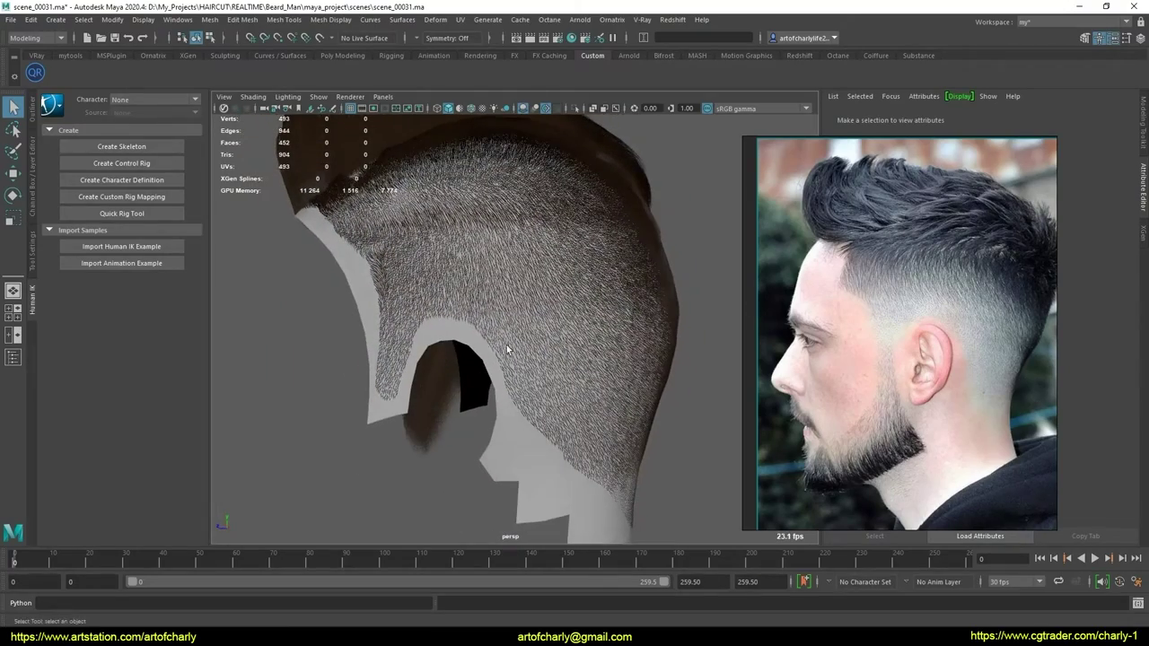
{"action": "mouse_move", "coordinate": [616, 429]}
{"action": "left_mouse_down", "text": "alt"}
{"action": "mouse_move", "coordinate": [560, 408]}
{"action": "mouse_move", "coordinate": [574, 404]}
{"action": "left_mouse_up", "text": "alt"}
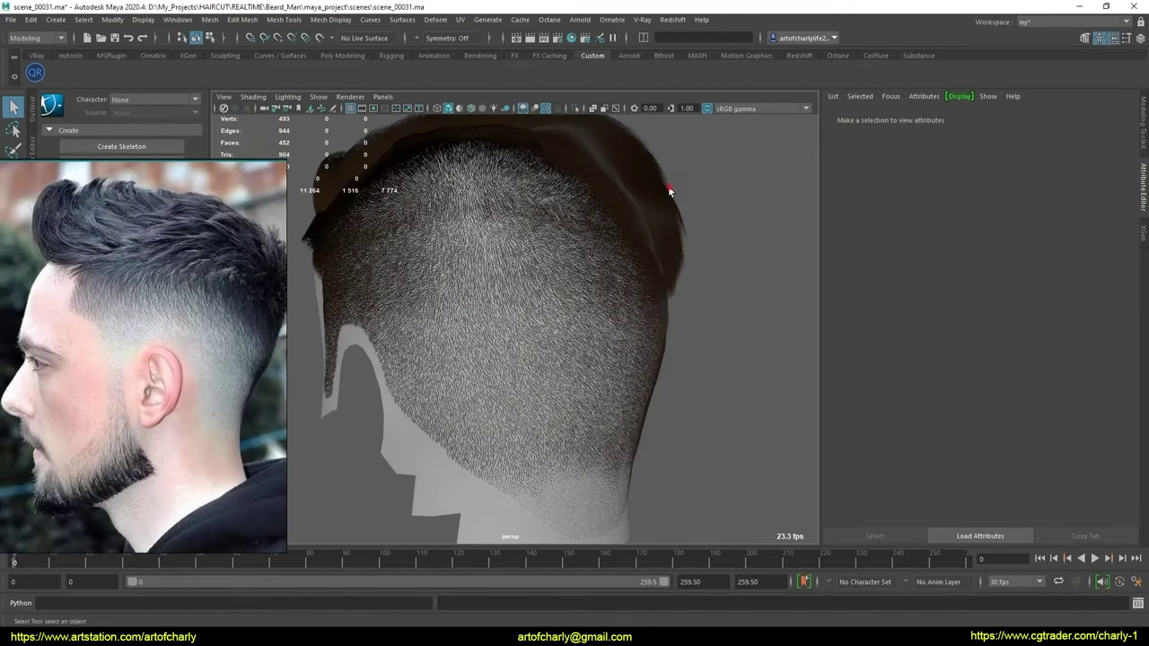
Select the fur and bring up its Ornatrix operator stack with SurfaceComb1 selected
{"action": "left_click", "coordinate": [442, 260]}
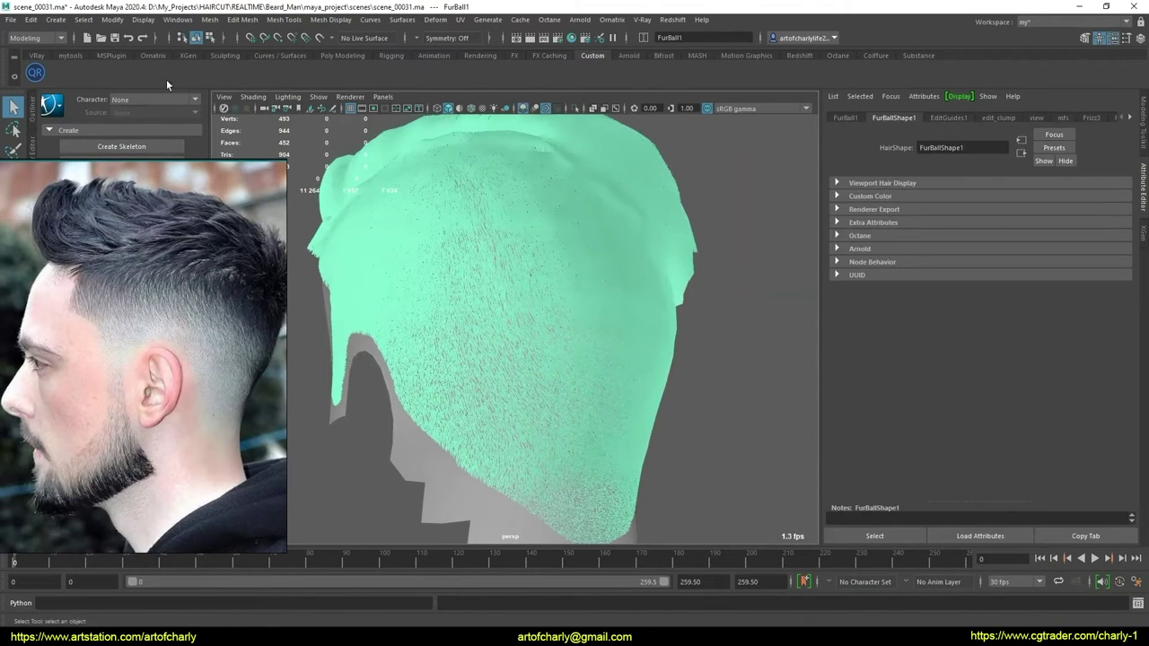
{"action": "left_click", "coordinate": [165, 55]}
{"action": "left_click", "coordinate": [428, 72]}
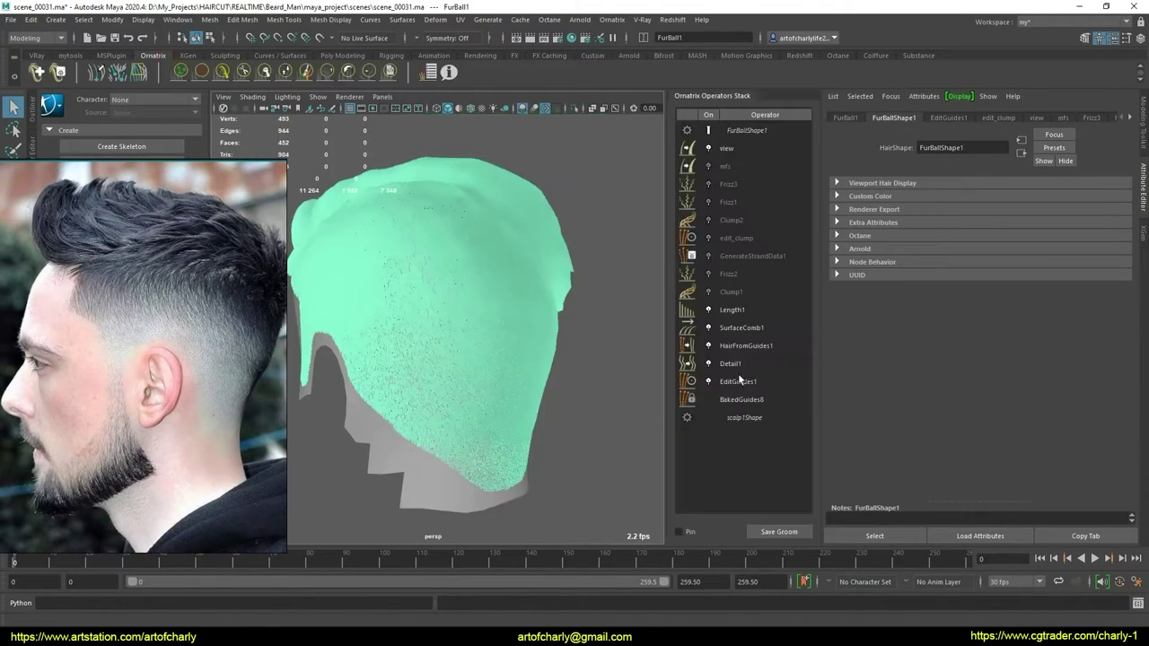
{"action": "left_click", "coordinate": [761, 333]}
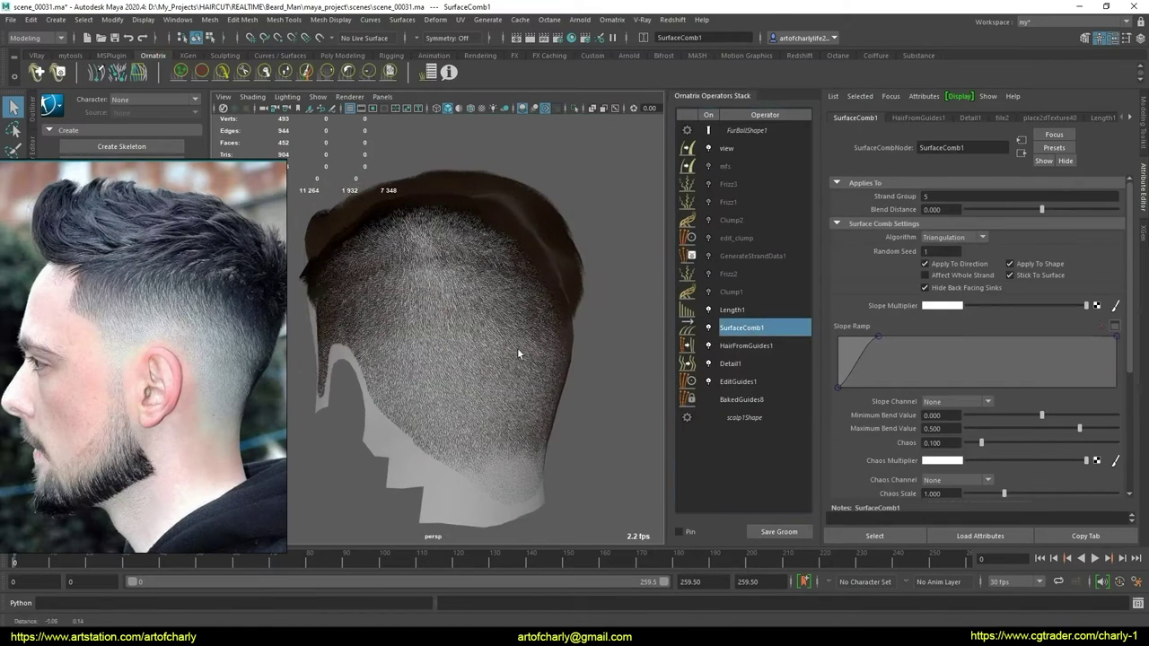
{"action": "scroll", "coordinate": [583, 357], "scroll_direction": "up", "scroll_amount": 3}
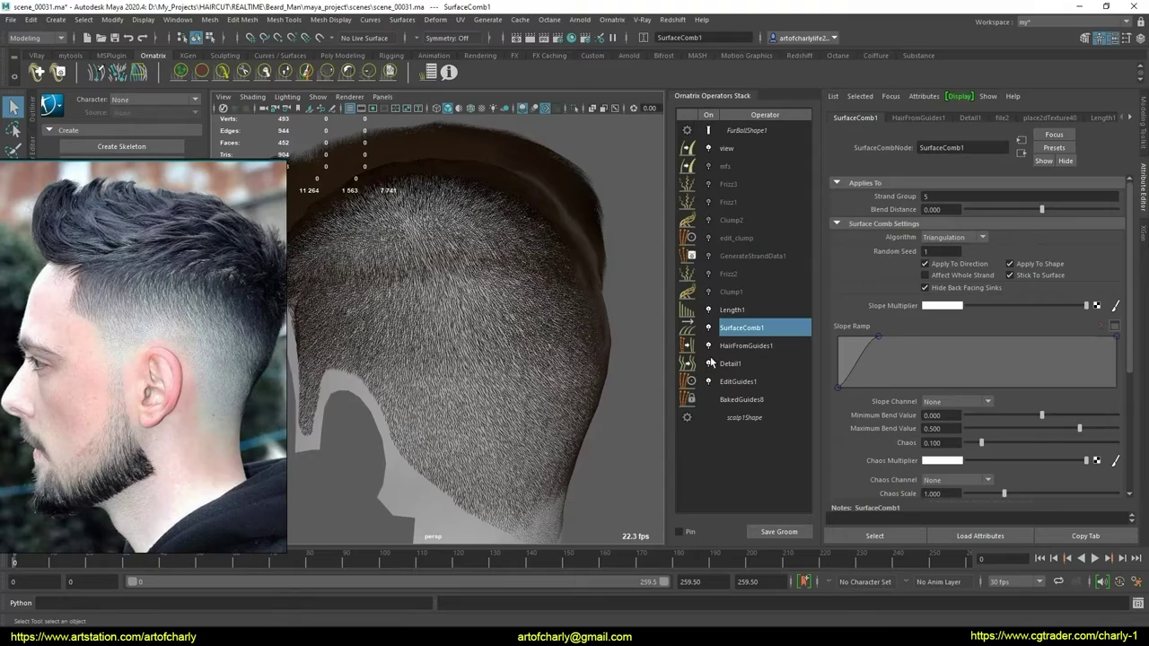
{"action": "left_click_drag", "start_coordinate": [525, 353], "coordinate": [538, 348], "text": "alt"}
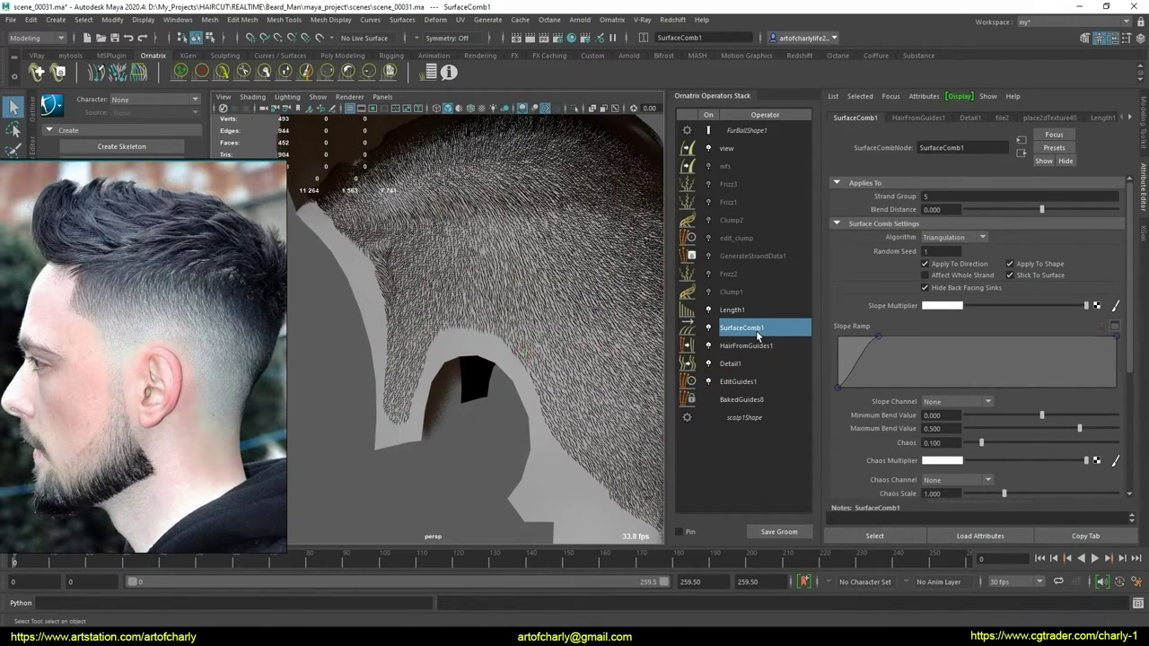
Move SurfaceComb1 below HairFromGuides1 in the stack and check the back of the head
{"action": "left_click_drag", "start_coordinate": [757, 336], "coordinate": [759, 356]}
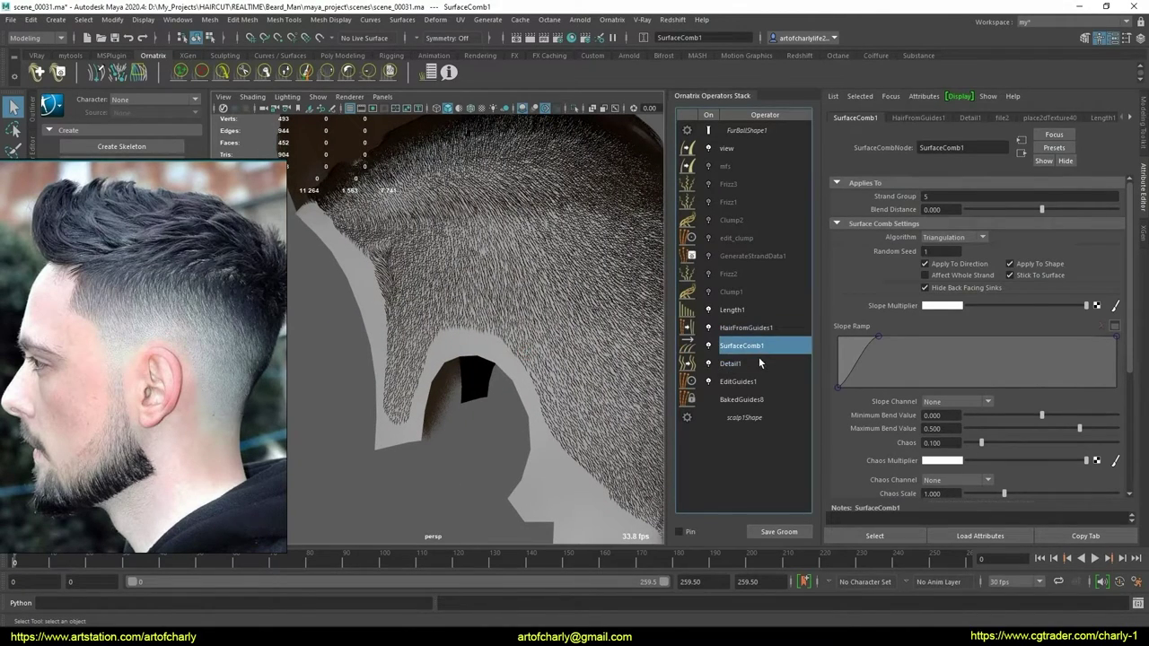
{"action": "left_click_drag", "start_coordinate": [539, 344], "coordinate": [428, 344], "text": "alt"}
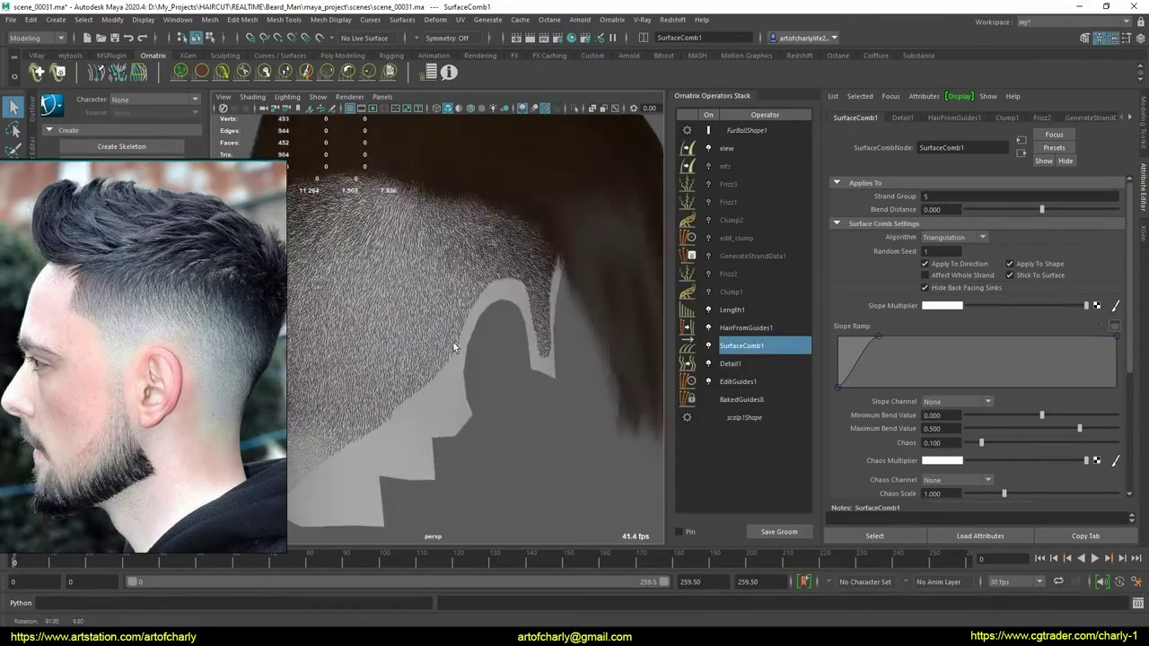
{"action": "scroll", "coordinate": [439, 336], "scroll_direction": "up", "scroll_amount": 3}
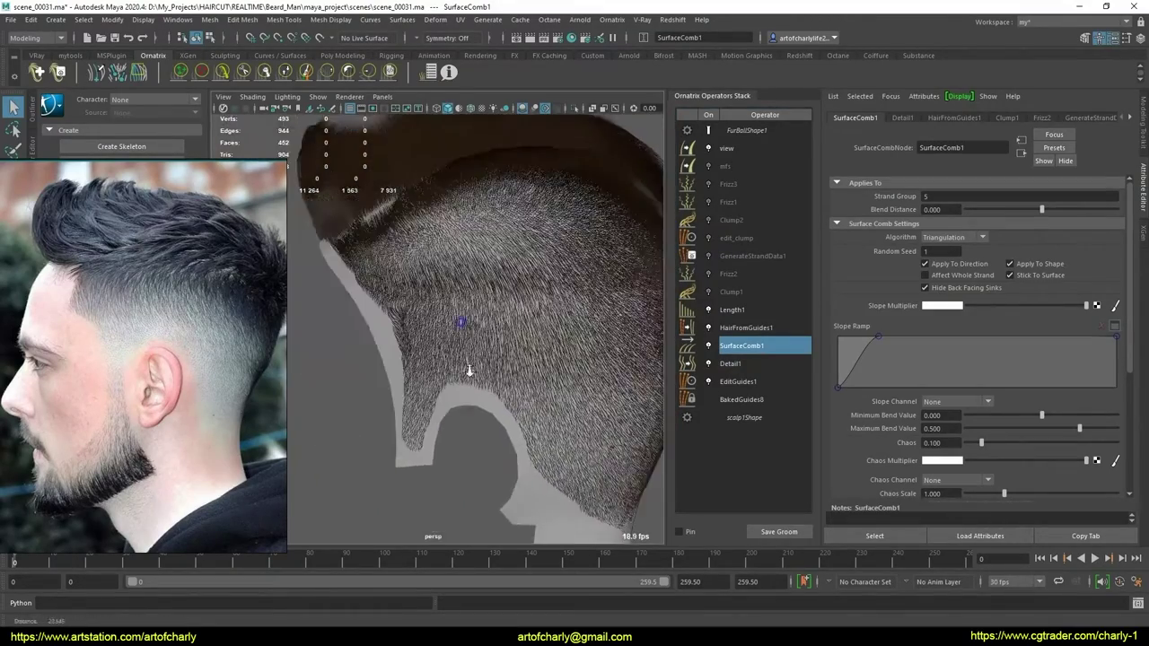
{"action": "scroll", "coordinate": [467, 350], "scroll_direction": "up", "scroll_amount": 3}
{"action": "scroll", "coordinate": [503, 373], "scroll_direction": "up", "scroll_amount": 3}
{"action": "left_click_drag", "start_coordinate": [476, 393], "coordinate": [528, 372], "text": "alt"}
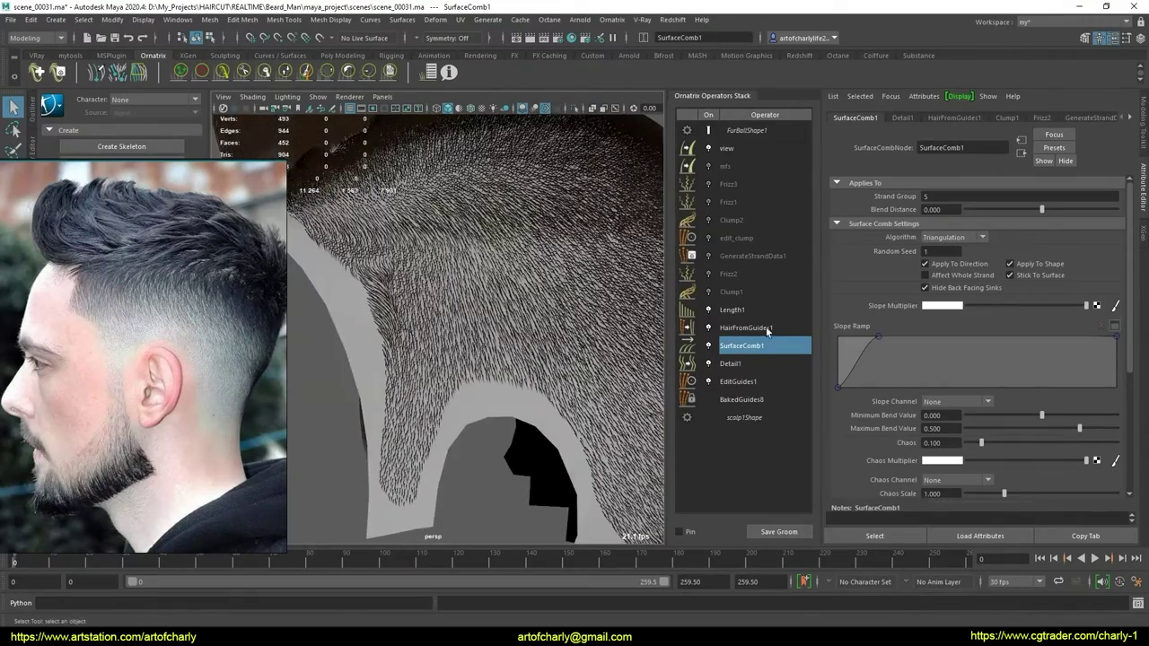
Select Length1 and orbit around the back of the head to check the groom
{"action": "left_click", "coordinate": [752, 312]}
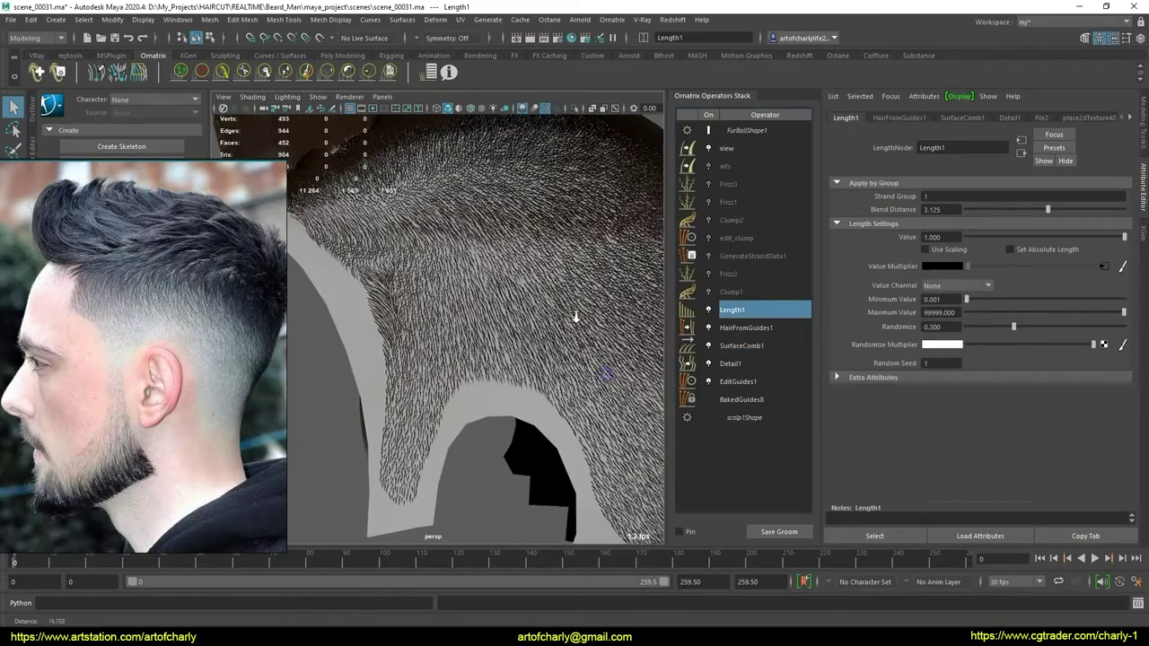
{"action": "scroll", "coordinate": [590, 344], "scroll_direction": "down", "scroll_amount": 3}
{"action": "left_click_drag", "start_coordinate": [533, 315], "coordinate": [587, 330], "text": "alt"}
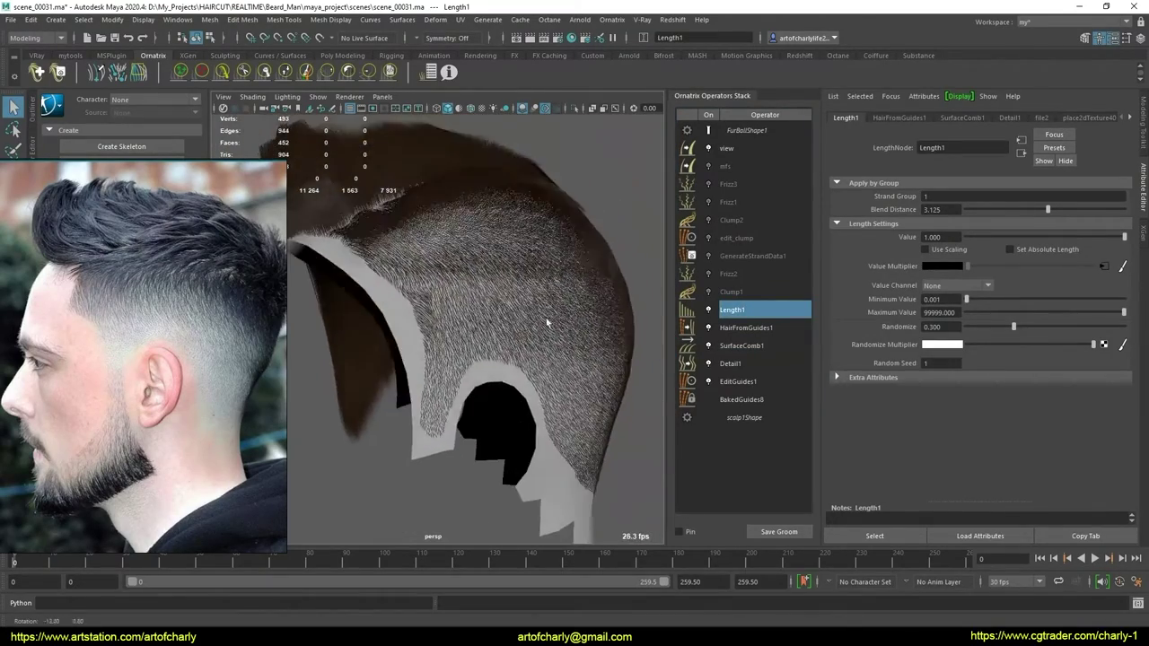
{"action": "scroll", "coordinate": [587, 331], "scroll_direction": "up", "scroll_amount": 2}
{"action": "scroll", "coordinate": [593, 332], "scroll_direction": "up", "scroll_amount": 2}
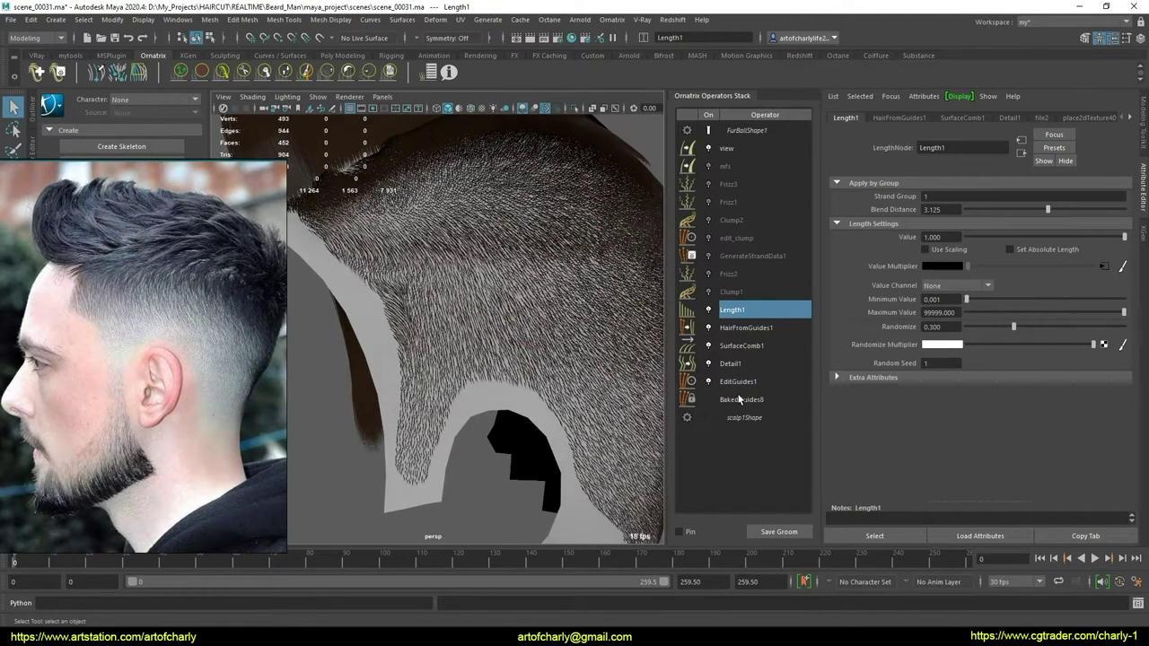
{"action": "left_click", "coordinate": [11, 19]}
Open scene_00029.ma without saving changes to the current scene, then orbit the hair
{"action": "left_click", "coordinate": [54, 53]}
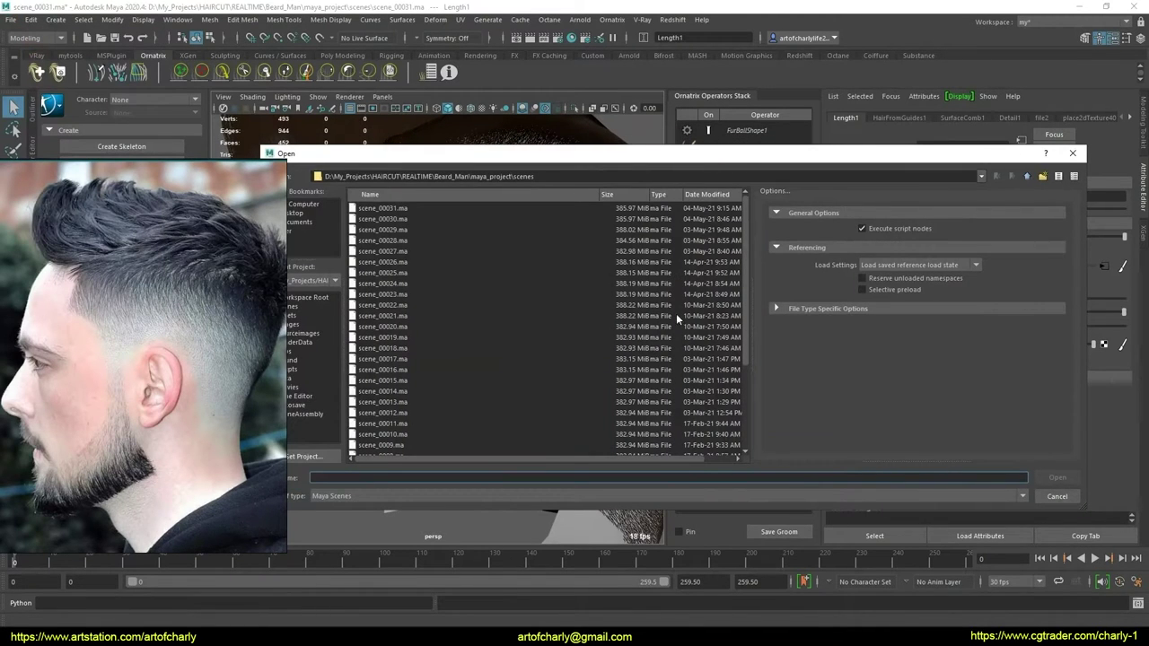
{"action": "left_click", "coordinate": [699, 230]}
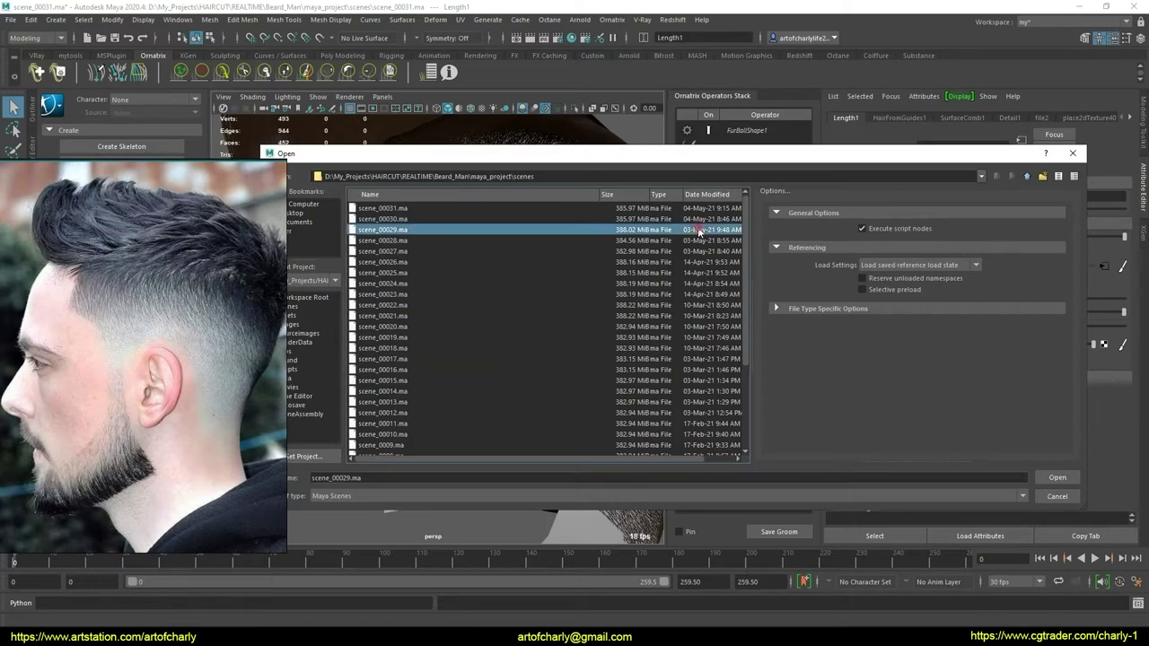
{"action": "left_click", "coordinate": [1057, 477]}
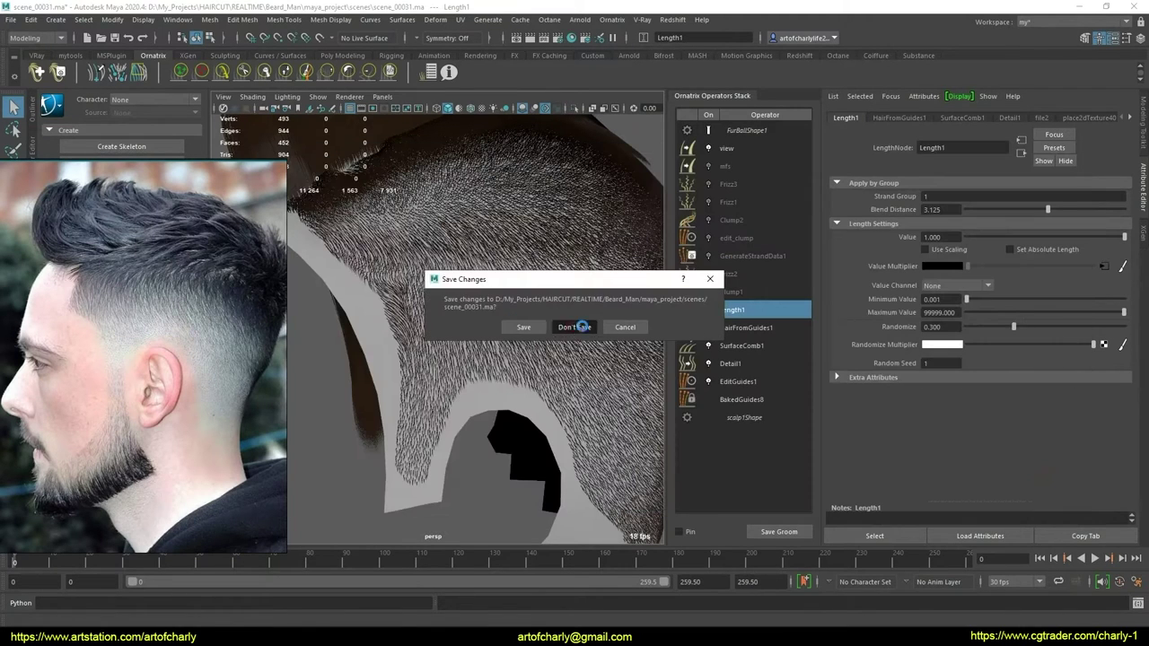
{"action": "left_click", "coordinate": [578, 327]}
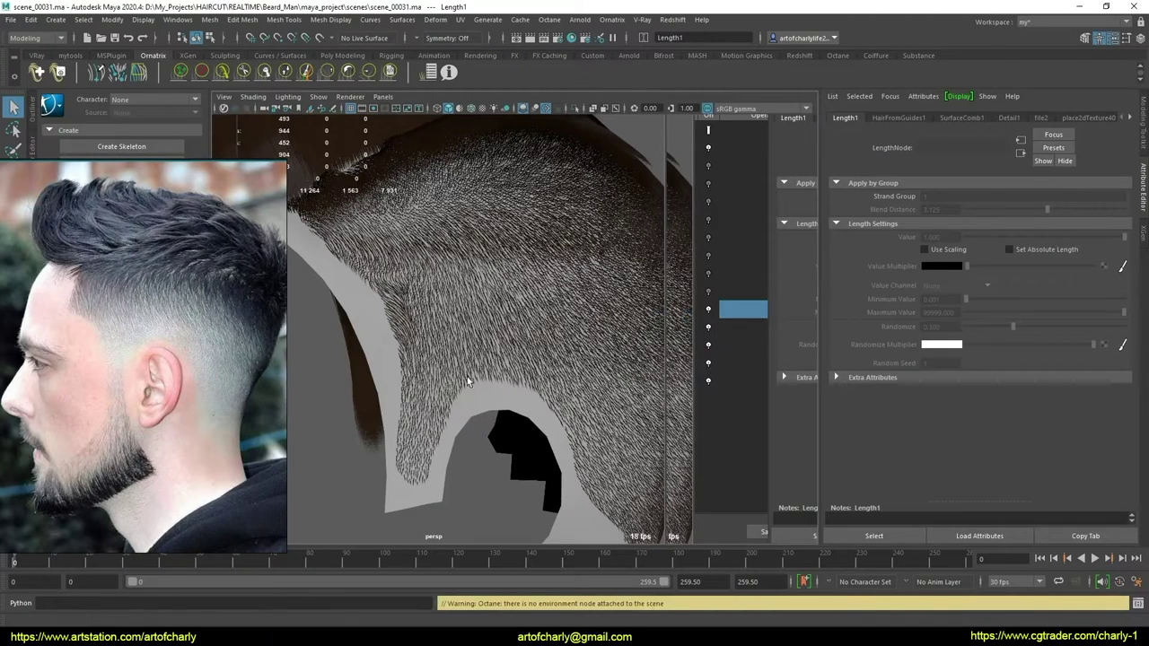
{"action": "mouse_move", "coordinate": [513, 389]}
{"action": "left_mouse_down", "text": "alt"}
{"action": "mouse_move", "coordinate": [569, 272]}
{"action": "mouse_move", "coordinate": [579, 331]}
{"action": "mouse_move", "coordinate": [490, 222]}
{"action": "left_mouse_up", "text": "alt"}
Select the hair, open its Ornatrix operator stack, and preview up to edit_clump
{"action": "left_click", "coordinate": [490, 222]}
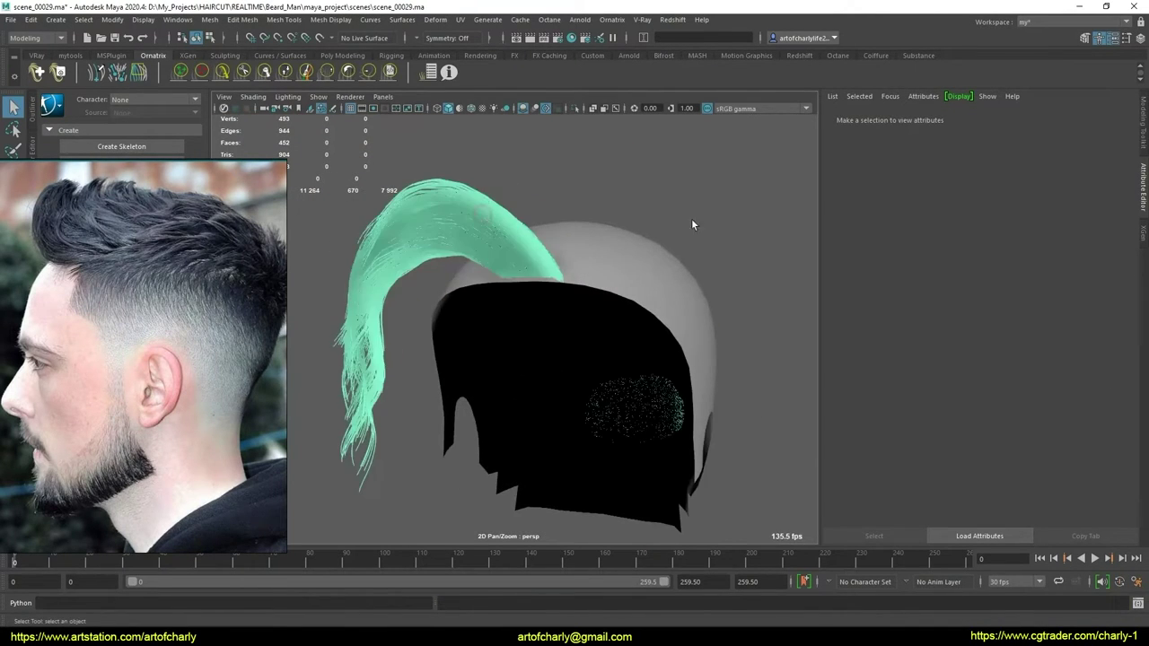
{"action": "left_click", "coordinate": [431, 72]}
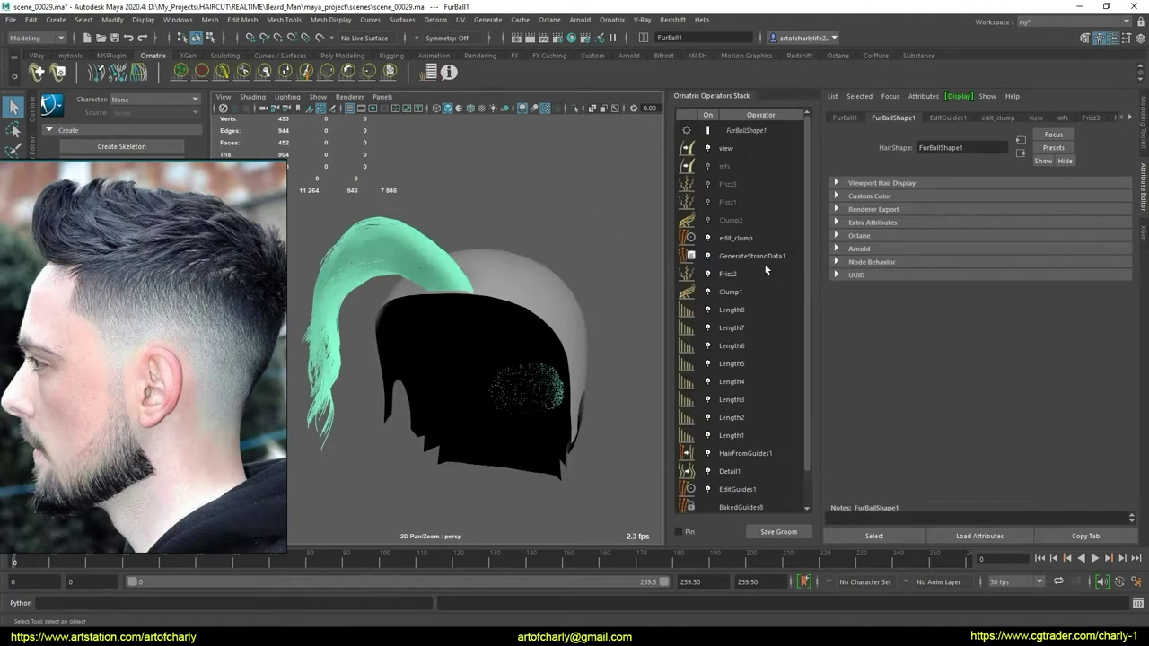
{"action": "left_click", "coordinate": [745, 238]}
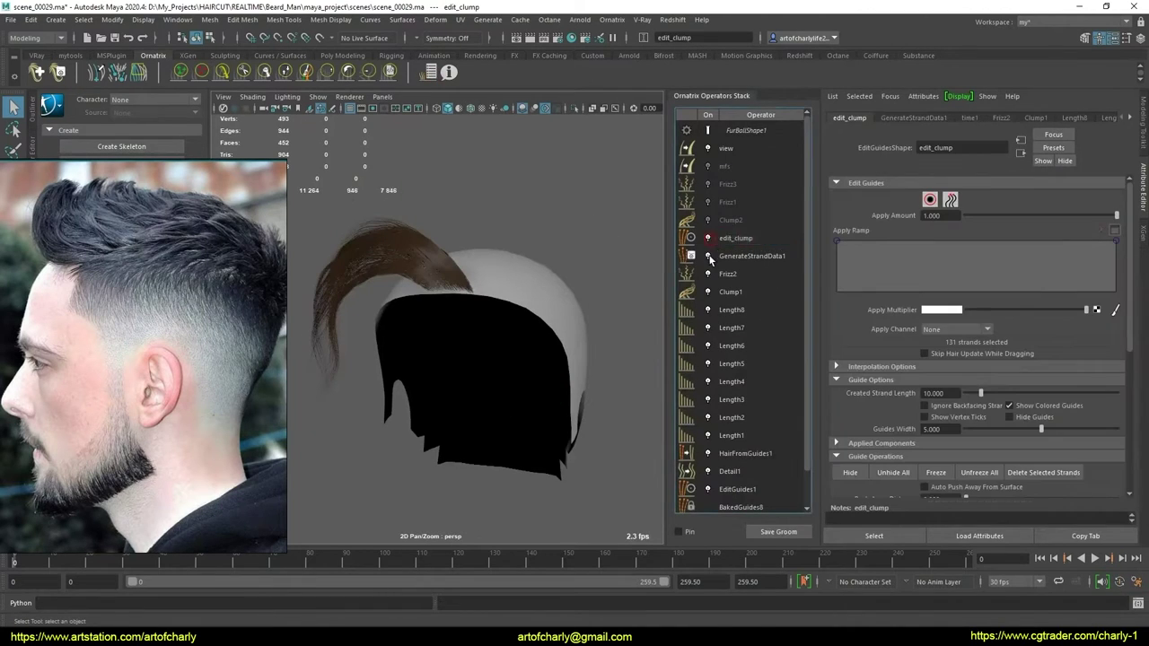
{"action": "left_click", "coordinate": [708, 292]}
Switch off Clump1, Length8 through Length1, and HairFromGuides1 in the stack
{"action": "left_click", "coordinate": [708, 292]}
{"action": "left_click", "coordinate": [708, 310]}
{"action": "left_click", "coordinate": [708, 328]}
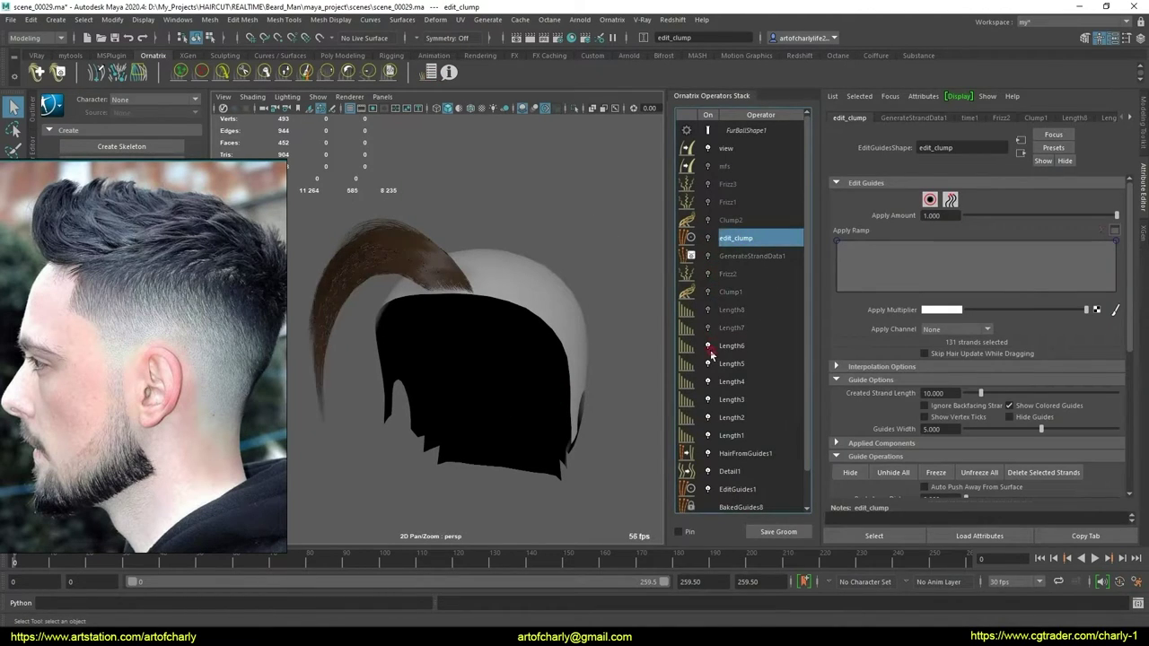
{"action": "left_click", "coordinate": [708, 346]}
{"action": "left_click", "coordinate": [708, 363]}
{"action": "left_click", "coordinate": [708, 381]}
{"action": "left_click", "coordinate": [708, 400]}
{"action": "left_click", "coordinate": [708, 417]}
{"action": "left_click", "coordinate": [708, 435]}
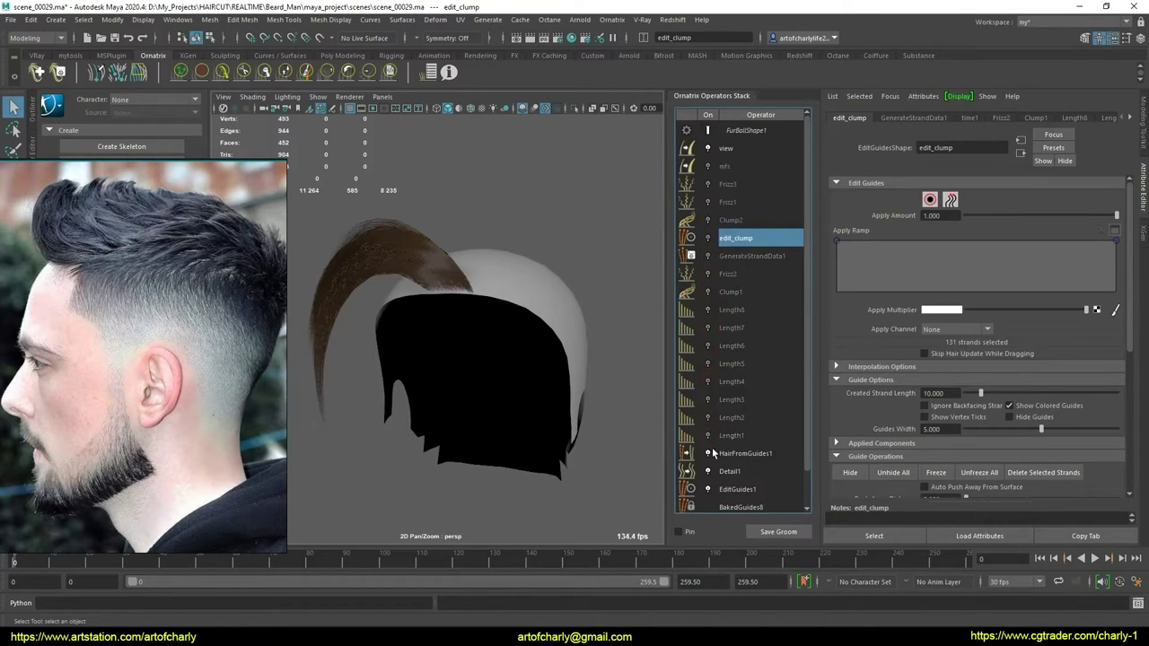
{"action": "left_click", "coordinate": [708, 453]}
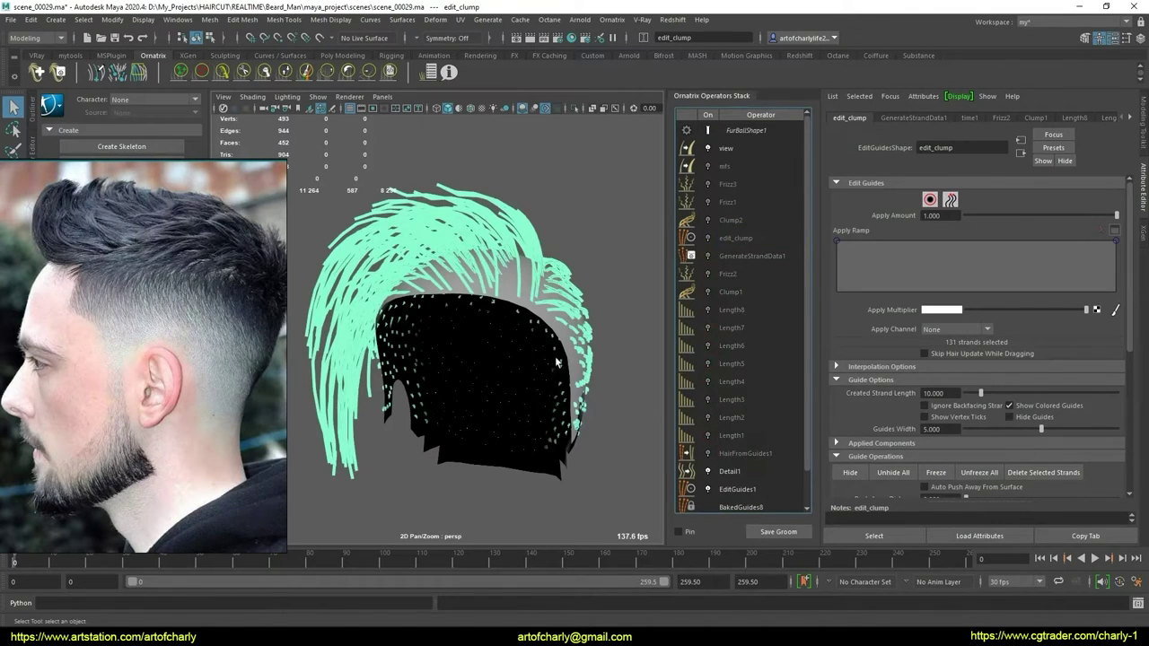
Select HairFromGuides1 and orbit around the short hair
{"action": "left_click", "coordinate": [745, 453]}
{"action": "scroll", "coordinate": [983, 406], "scroll_direction": "down", "scroll_amount": 5}
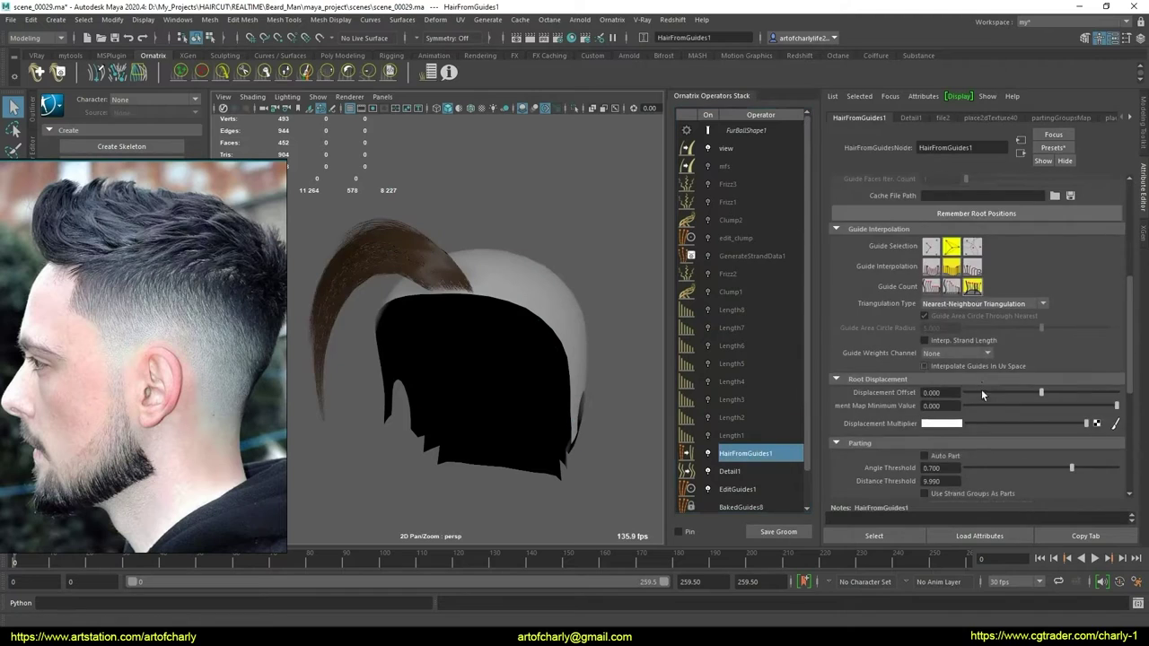
{"action": "scroll", "coordinate": [983, 405], "scroll_direction": "down", "scroll_amount": 5}
{"action": "scroll", "coordinate": [983, 406], "scroll_direction": "down", "scroll_amount": 1}
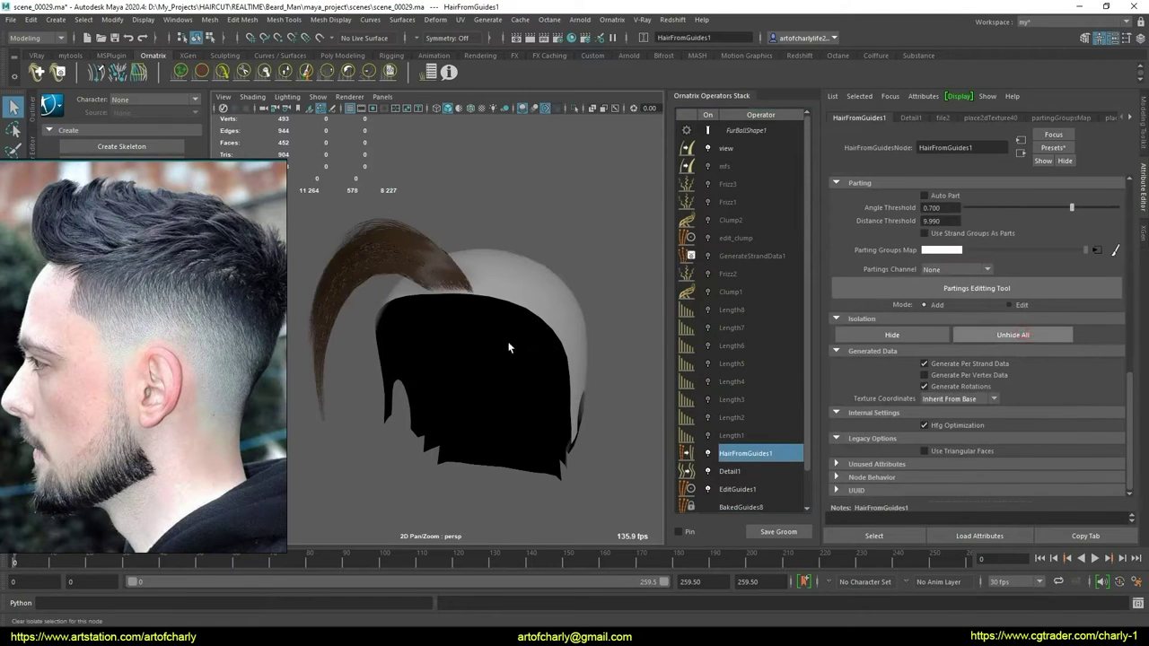
{"action": "scroll", "coordinate": [549, 332], "scroll_direction": "up", "scroll_amount": 2}
{"action": "scroll", "coordinate": [549, 332], "scroll_direction": "up", "scroll_amount": 5}
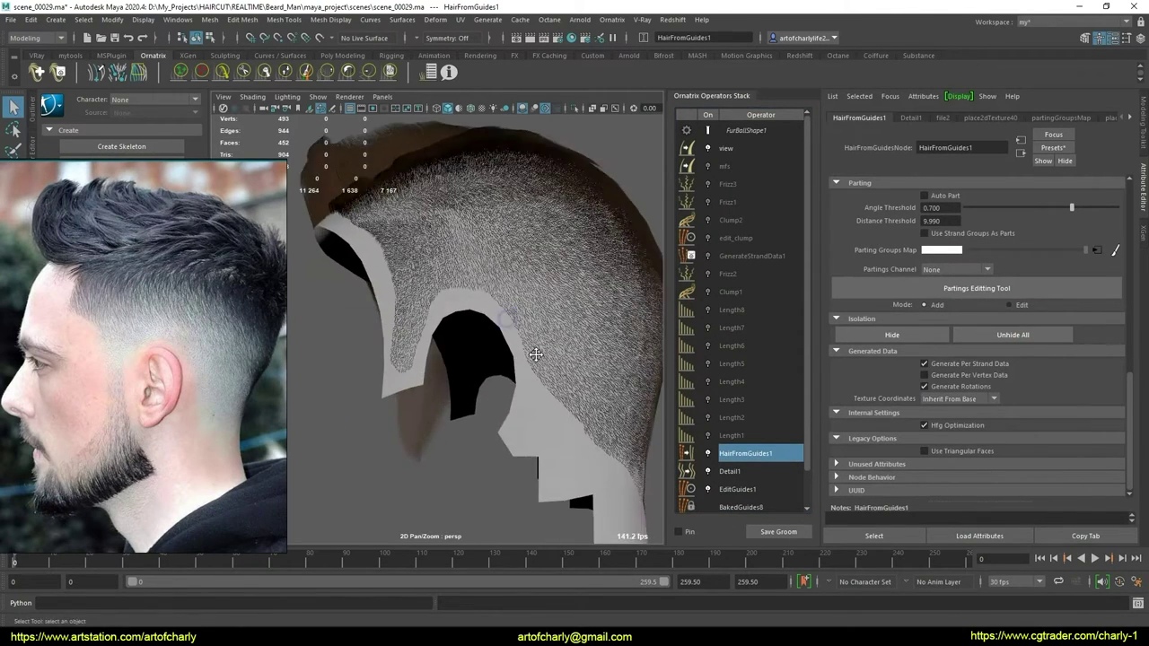
{"action": "scroll", "coordinate": [549, 332], "scroll_direction": "up", "scroll_amount": 3}
{"action": "mouse_move", "coordinate": [475, 459]}
{"action": "left_mouse_down", "text": "alt"}
{"action": "mouse_move", "coordinate": [487, 350]}
{"action": "mouse_move", "coordinate": [563, 409]}
{"action": "left_mouse_up", "text": "alt"}
{"action": "scroll", "coordinate": [563, 408], "scroll_direction": "up", "scroll_amount": 3}
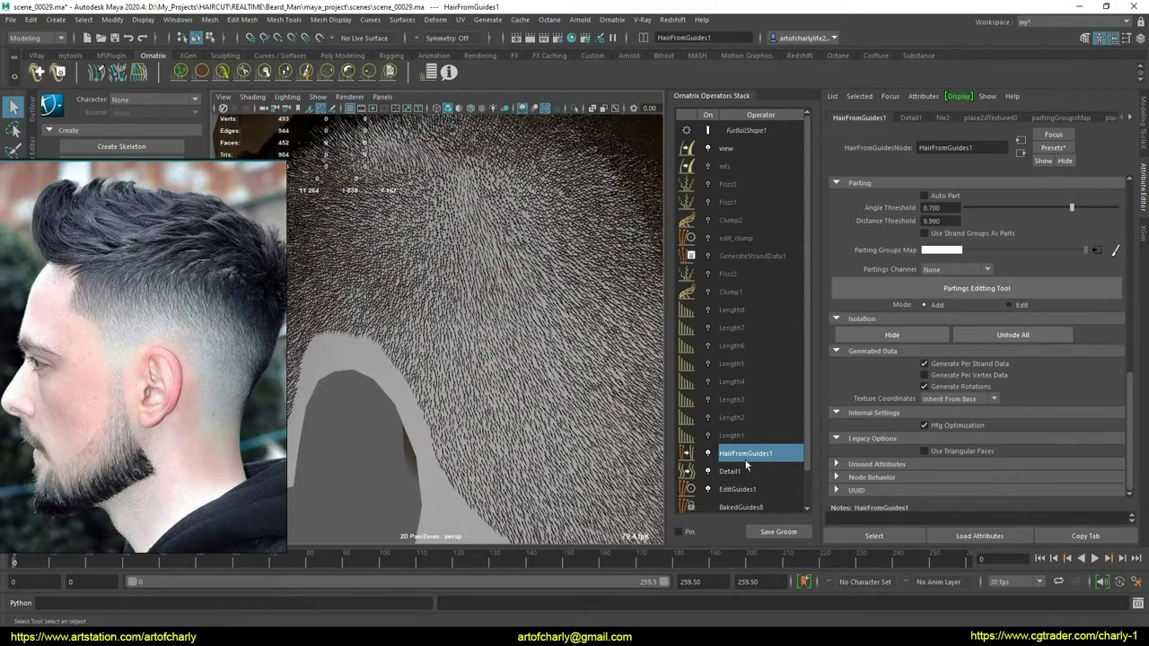
{"action": "left_click_drag", "start_coordinate": [414, 361], "coordinate": [520, 352], "text": "alt"}
{"action": "scroll", "coordinate": [774, 383], "scroll_direction": "down", "scroll_amount": 1}
Show Detail1's settings and hide the generated hair to reveal the guide strands
{"action": "left_click", "coordinate": [729, 451]}
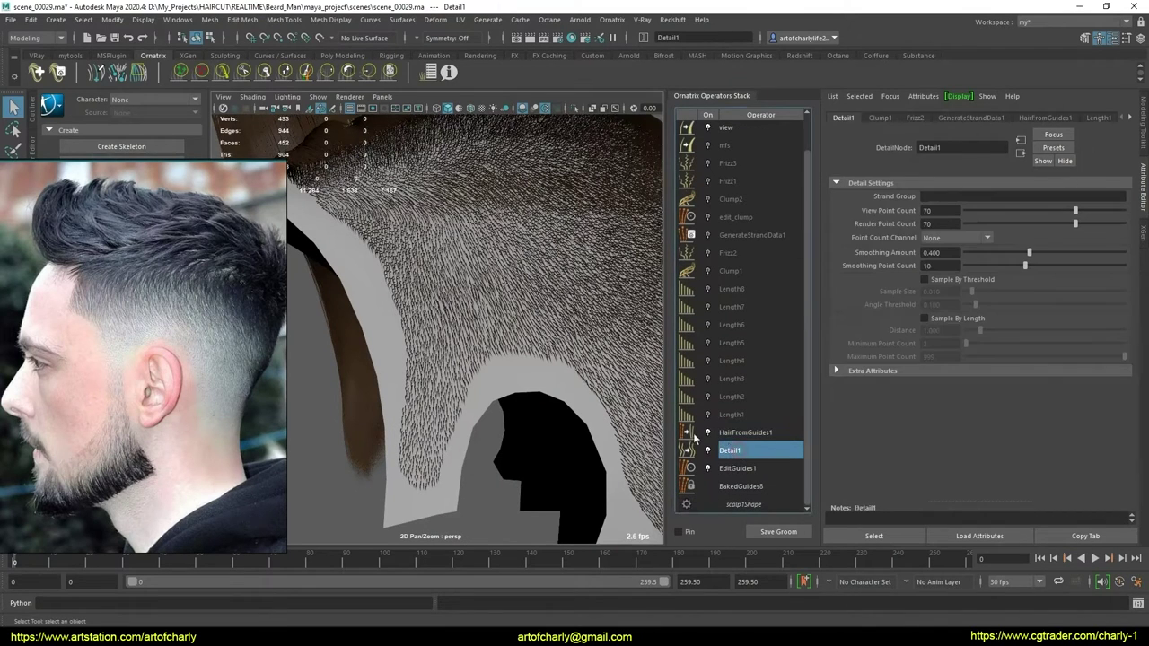
{"action": "left_click", "coordinate": [707, 433]}
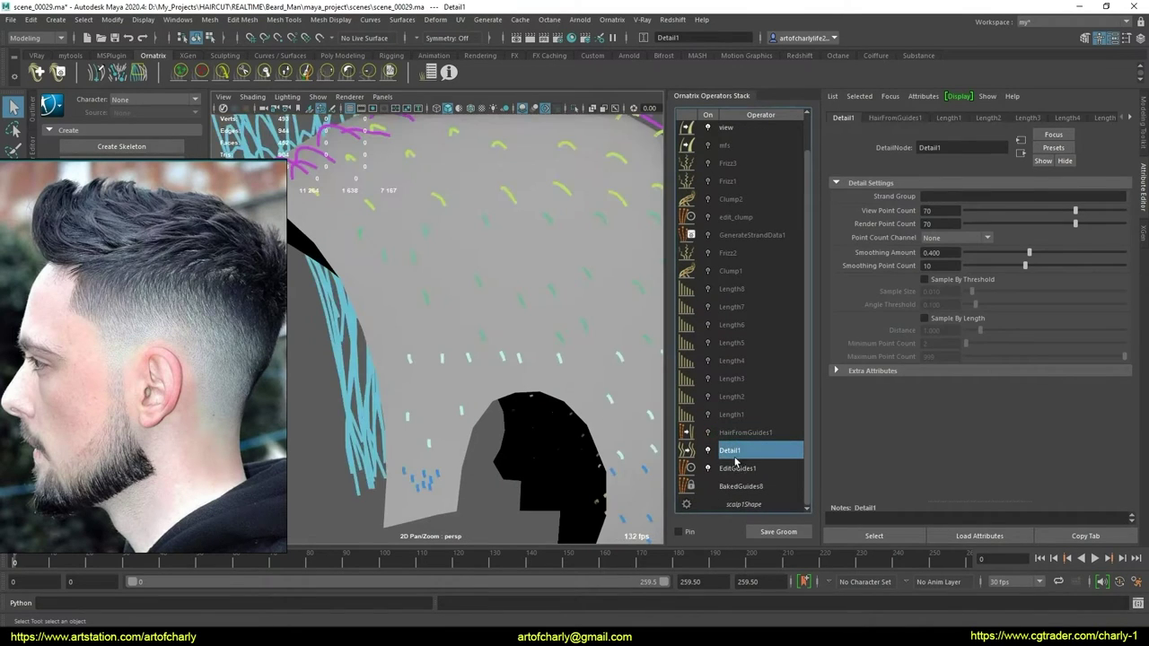
{"action": "mouse_move", "coordinate": [533, 399]}
{"action": "left_mouse_down", "text": "alt"}
{"action": "mouse_move", "coordinate": [528, 333]}
{"action": "mouse_move", "coordinate": [441, 315]}
{"action": "mouse_move", "coordinate": [469, 205]}
{"action": "mouse_move", "coordinate": [437, 261]}
{"action": "mouse_move", "coordinate": [527, 301]}
{"action": "mouse_move", "coordinate": [508, 389]}
{"action": "left_mouse_up", "text": "alt"}
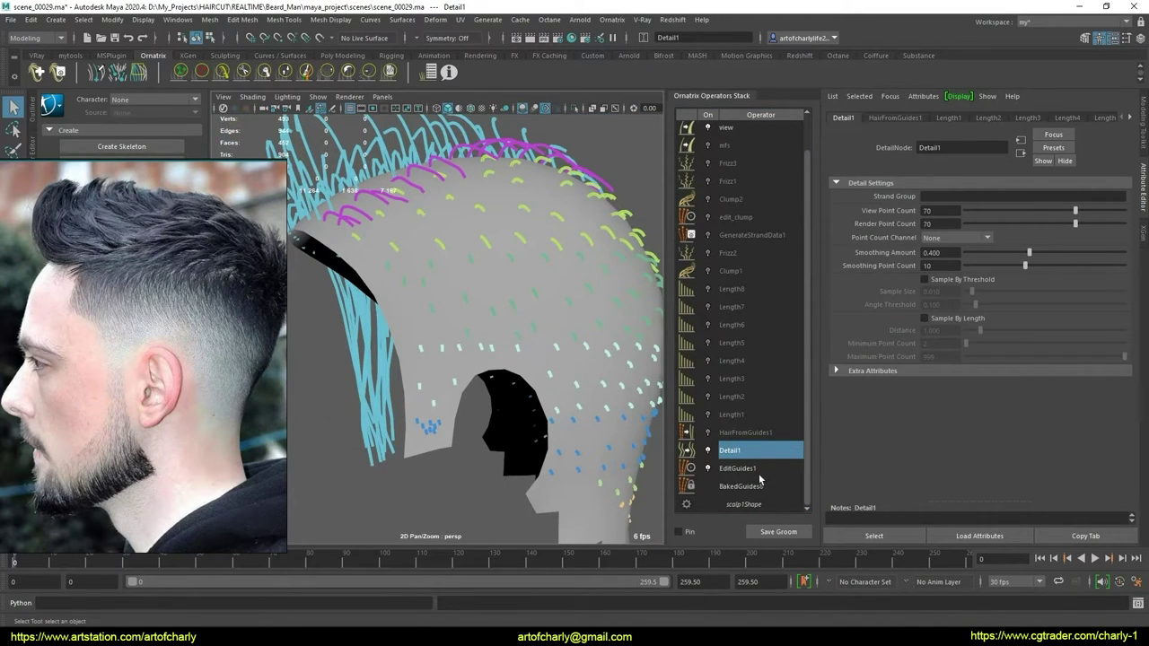
{"action": "left_click", "coordinate": [612, 19]}
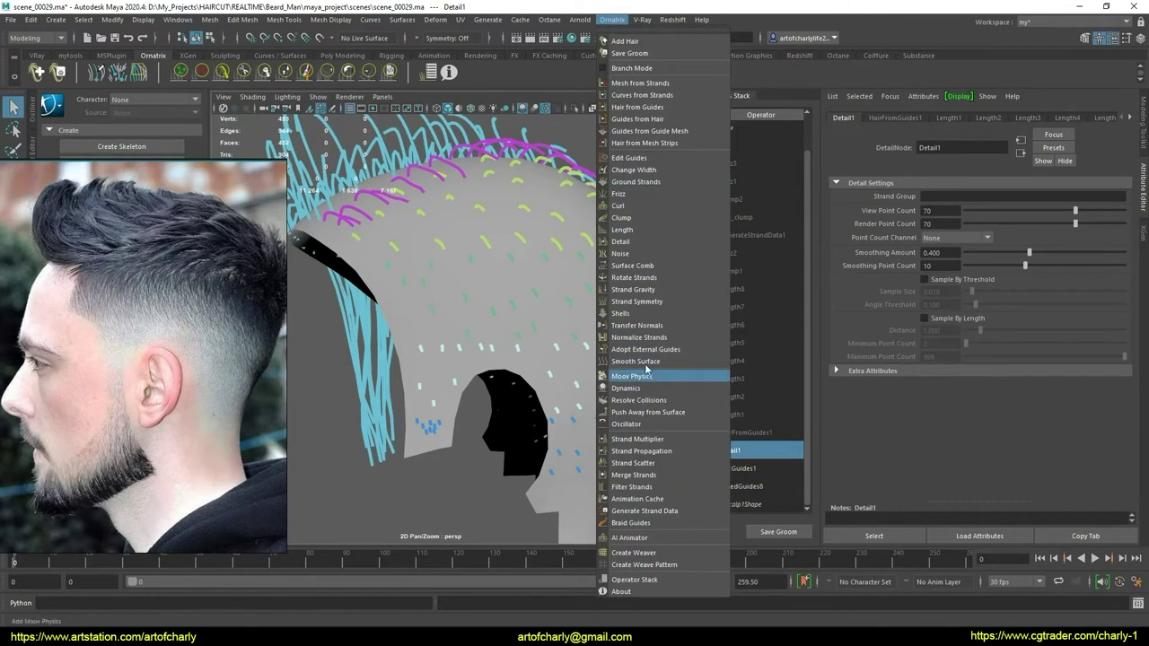
Add a Surface Comb, re-enable HairFromGuides1, and set Viewport Count Fraction to 0.1
{"action": "left_click", "coordinate": [633, 266]}
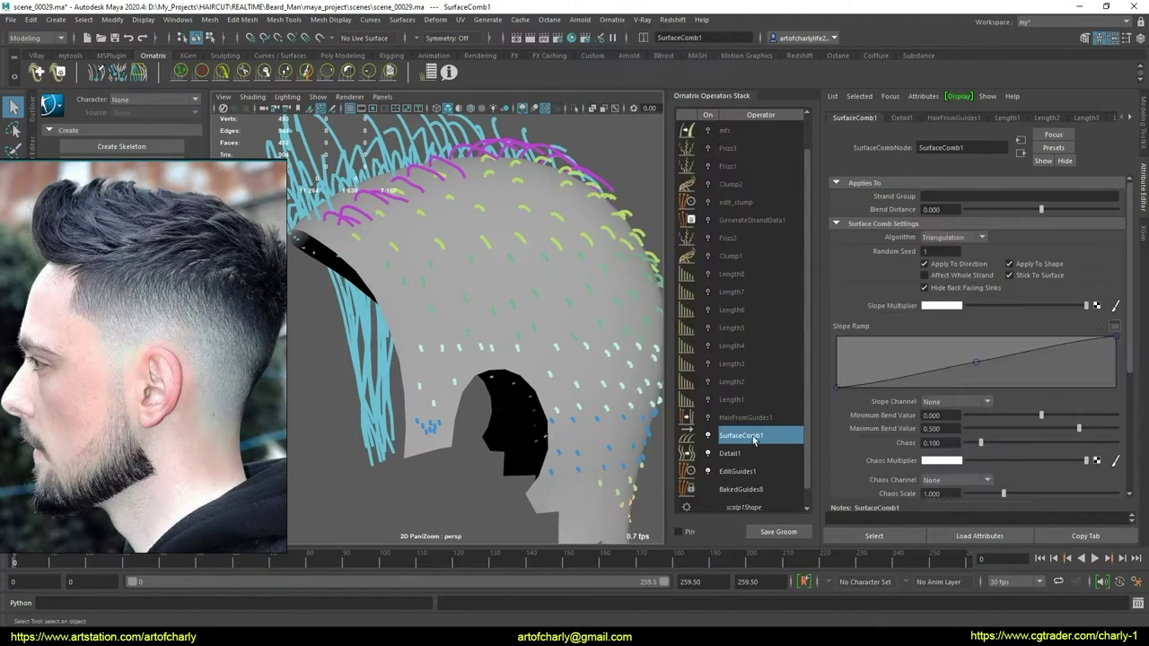
{"action": "left_click", "coordinate": [745, 418]}
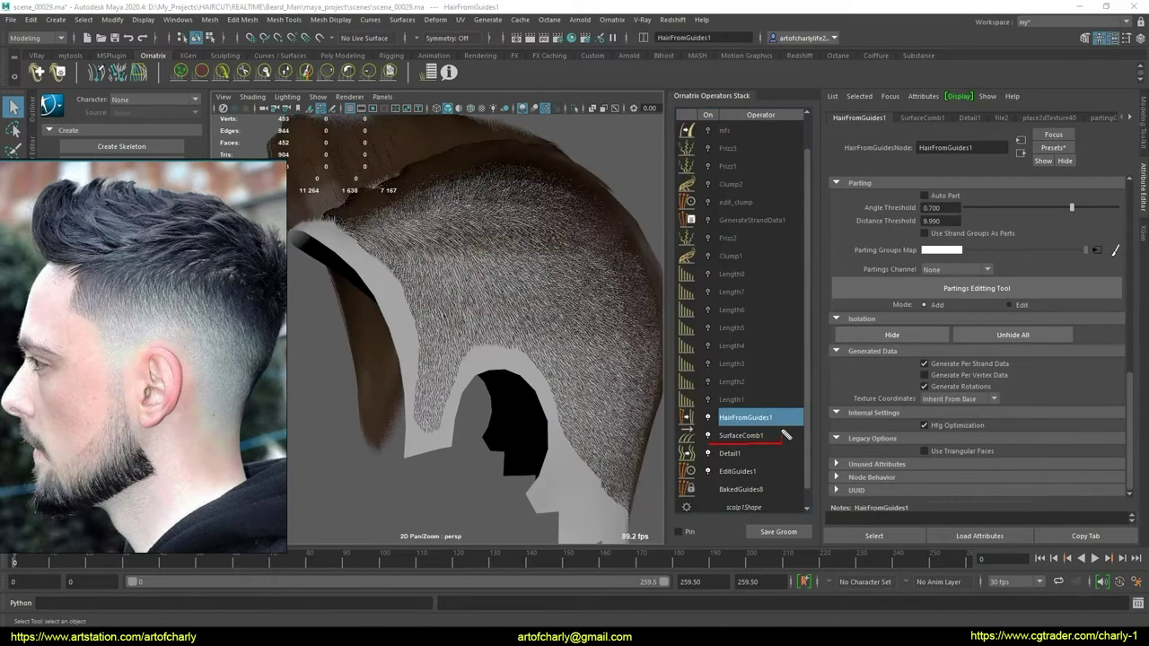
{"action": "scroll", "coordinate": [926, 273], "scroll_direction": "up", "scroll_amount": 3}
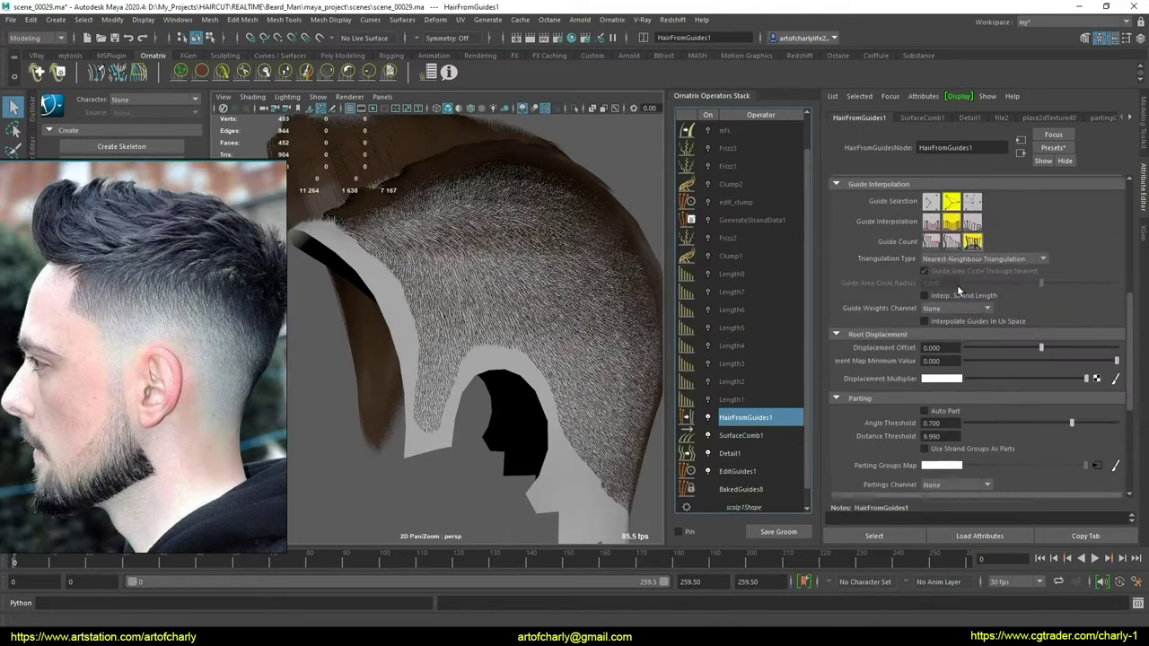
{"action": "scroll", "coordinate": [926, 287], "scroll_direction": "up", "scroll_amount": 3}
{"action": "scroll", "coordinate": [924, 308], "scroll_direction": "up", "scroll_amount": 3}
{"action": "scroll", "coordinate": [947, 269], "scroll_direction": "up", "scroll_amount": 2}
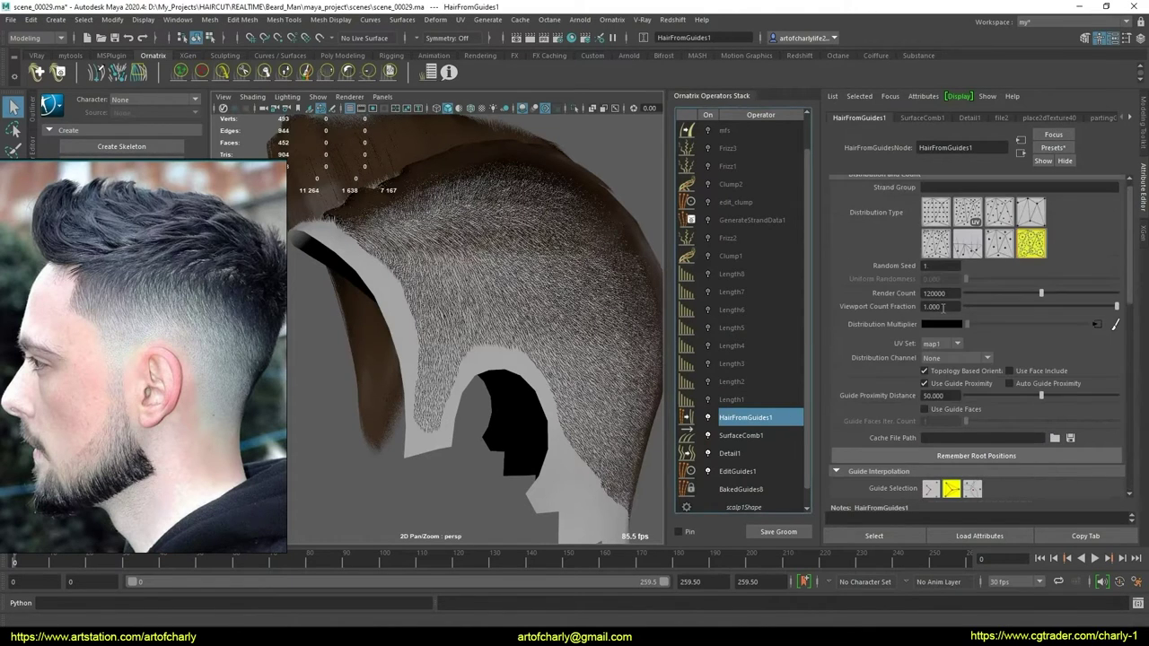
{"action": "left_click", "coordinate": [942, 306]}
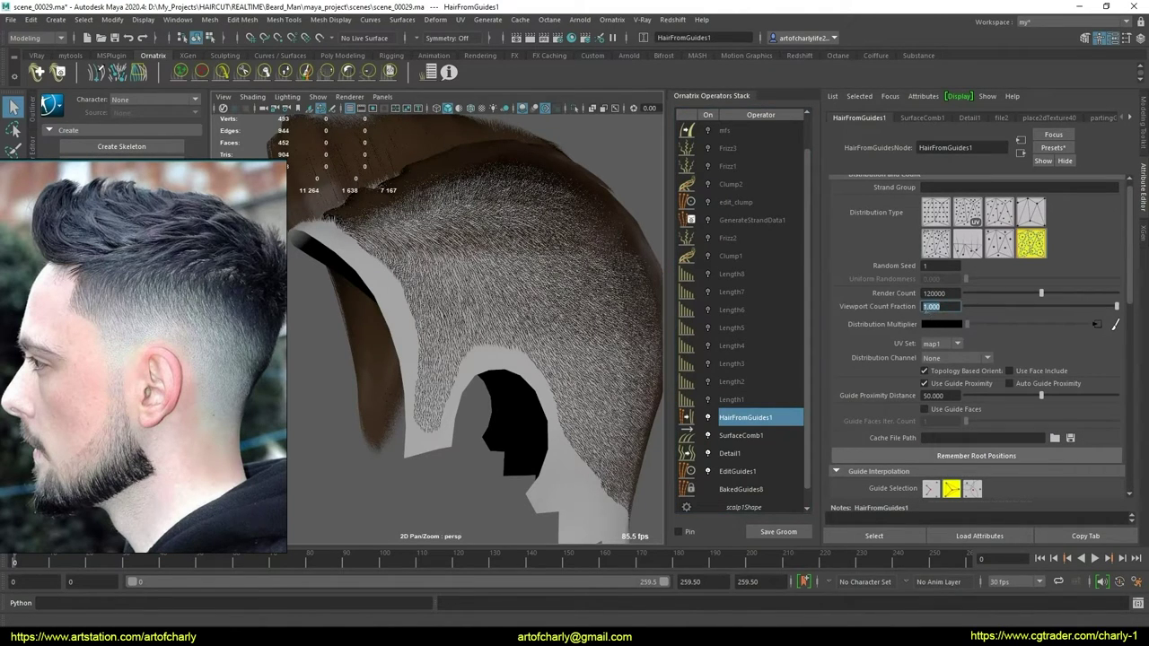
{"action": "type", "text": "0.1"}
{"action": "key", "text": "Return"}
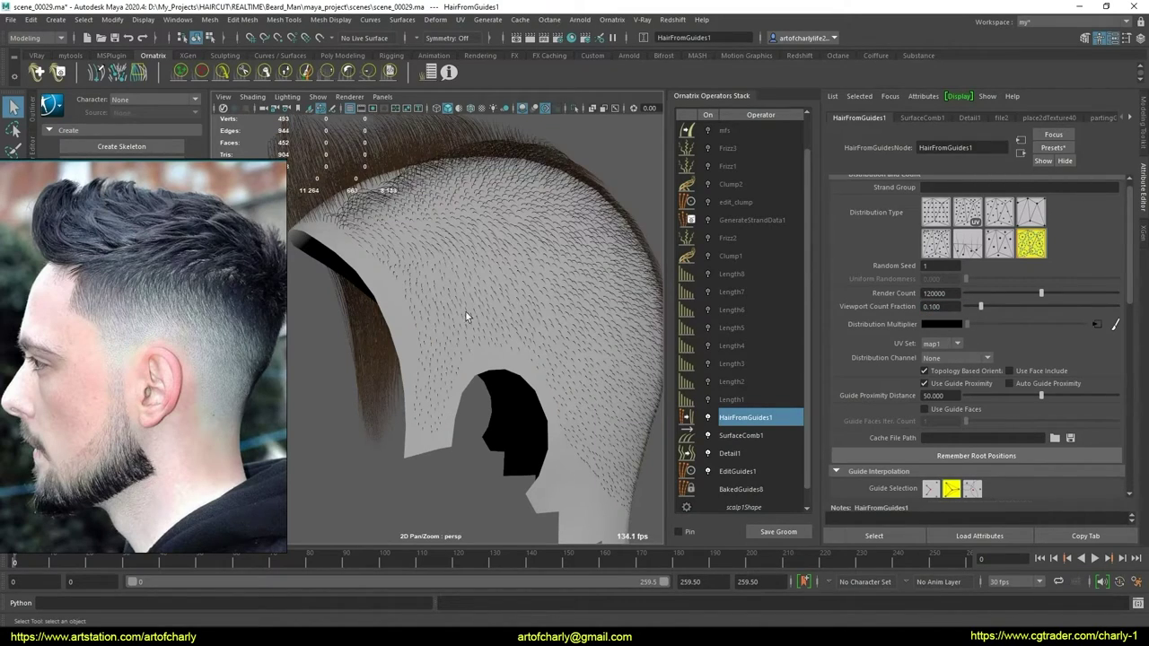
Orbit and zoom in close to inspect the combed short hair
{"action": "mouse_move", "coordinate": [484, 298]}
{"action": "left_mouse_down", "text": "alt"}
{"action": "mouse_move", "coordinate": [574, 318]}
{"action": "mouse_move", "coordinate": [513, 326]}
{"action": "mouse_move", "coordinate": [553, 388]}
{"action": "mouse_move", "coordinate": [610, 300]}
{"action": "mouse_move", "coordinate": [525, 297]}
{"action": "left_mouse_up", "text": "alt"}
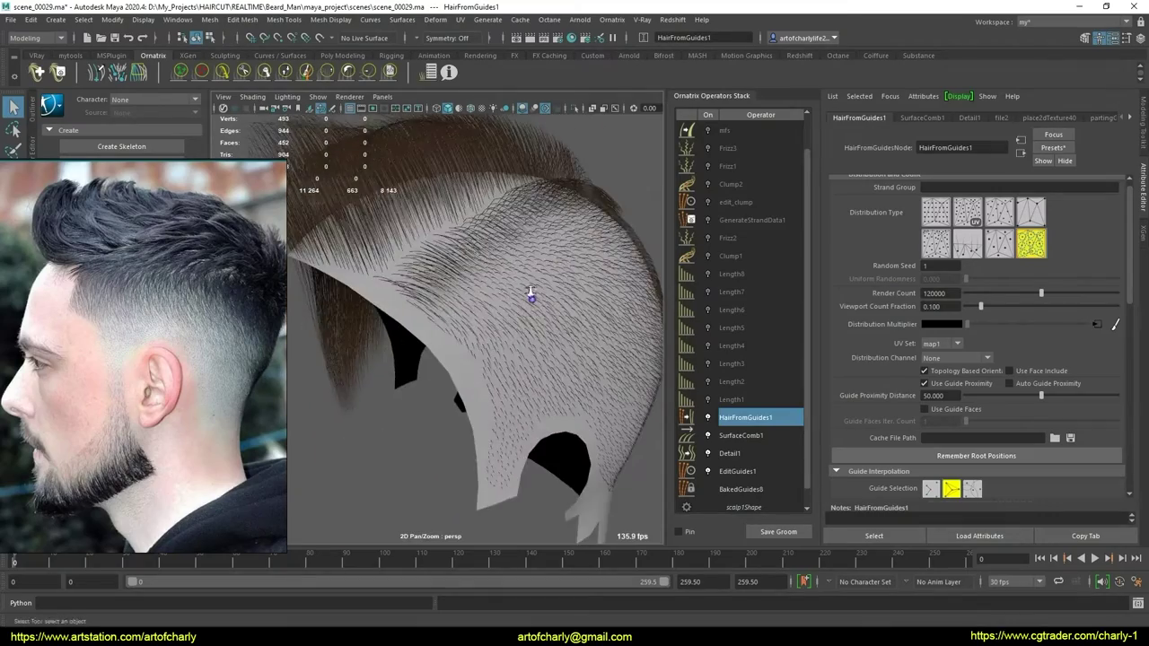
{"action": "mouse_move", "coordinate": [526, 297]}
{"action": "right_mouse_down", "text": "alt"}
{"action": "mouse_move", "coordinate": [516, 259]}
{"action": "mouse_move", "coordinate": [493, 310]}
{"action": "right_mouse_up", "text": "alt"}
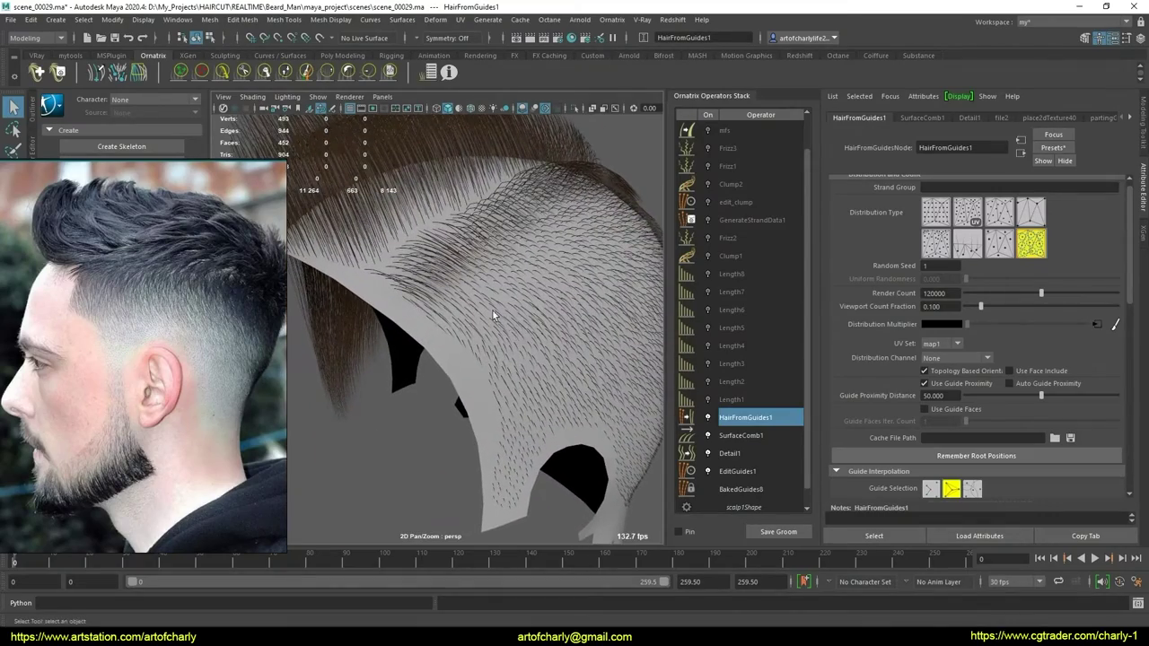
{"action": "mouse_move", "coordinate": [492, 310]}
{"action": "left_mouse_down", "text": "alt"}
{"action": "mouse_move", "coordinate": [500, 336]}
{"action": "mouse_move", "coordinate": [503, 315]}
{"action": "mouse_move", "coordinate": [470, 317]}
{"action": "mouse_move", "coordinate": [480, 341]}
{"action": "mouse_move", "coordinate": [504, 300]}
{"action": "mouse_move", "coordinate": [526, 308]}
{"action": "left_mouse_up", "text": "alt"}
Step through the Surface Comb, Detail, Edit Guides and Length1 operators to show the combed guides
{"action": "left_click", "coordinate": [752, 437]}
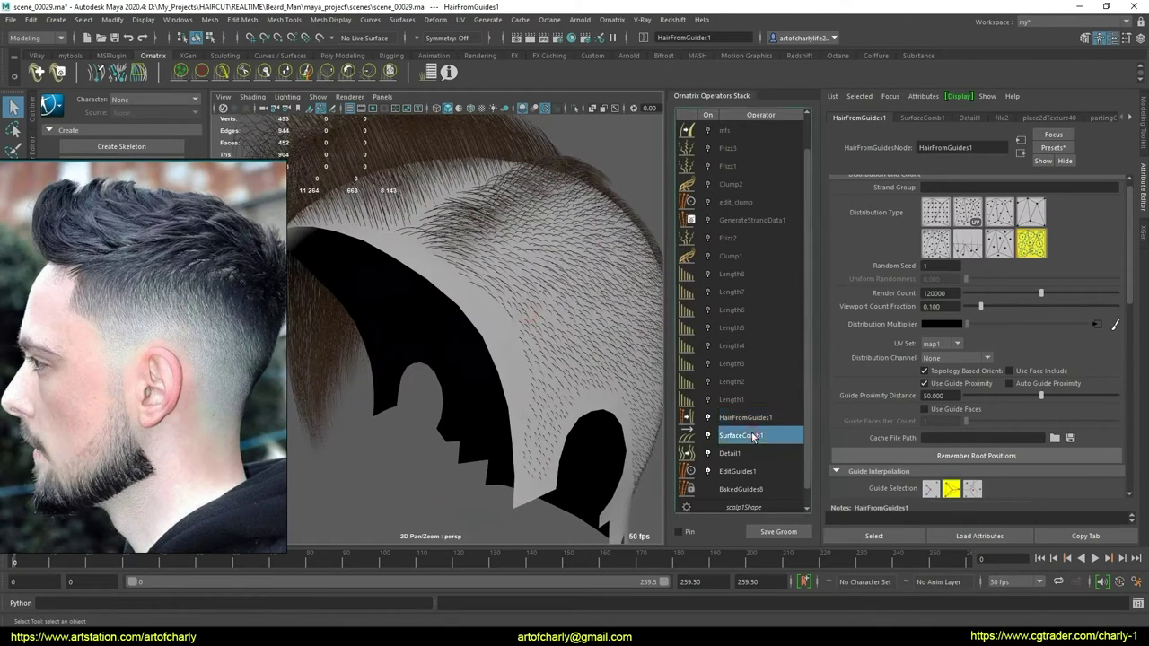
{"action": "left_click", "coordinate": [749, 453]}
{"action": "left_click", "coordinate": [760, 472]}
{"action": "left_click", "coordinate": [732, 400]}
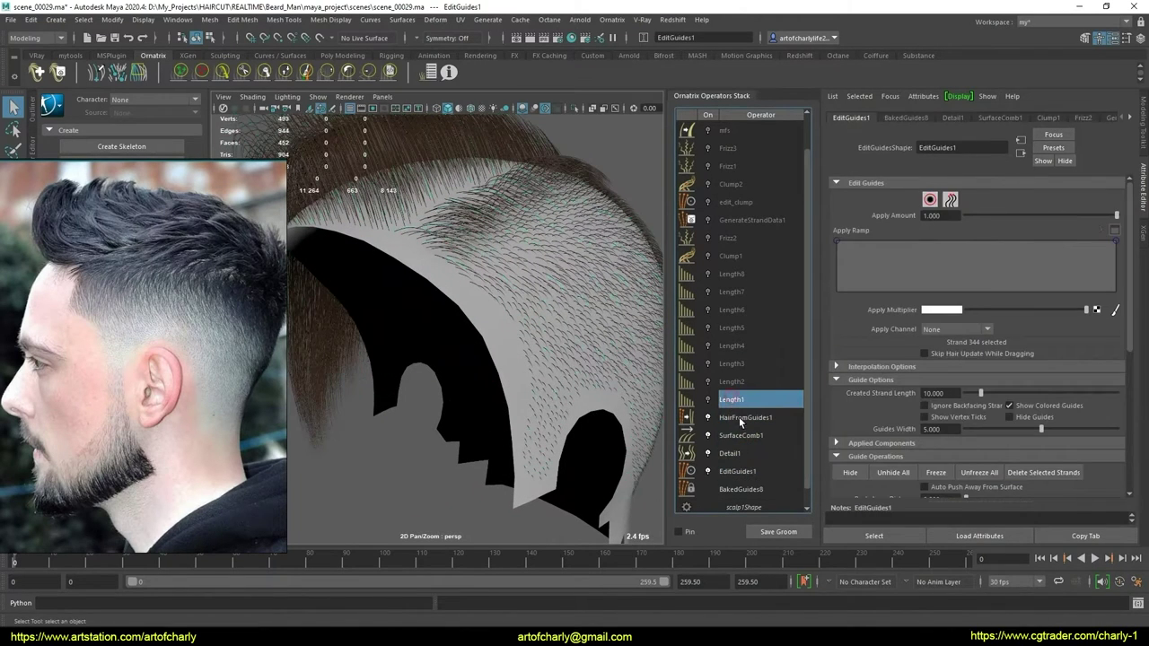
{"action": "left_click", "coordinate": [745, 437]}
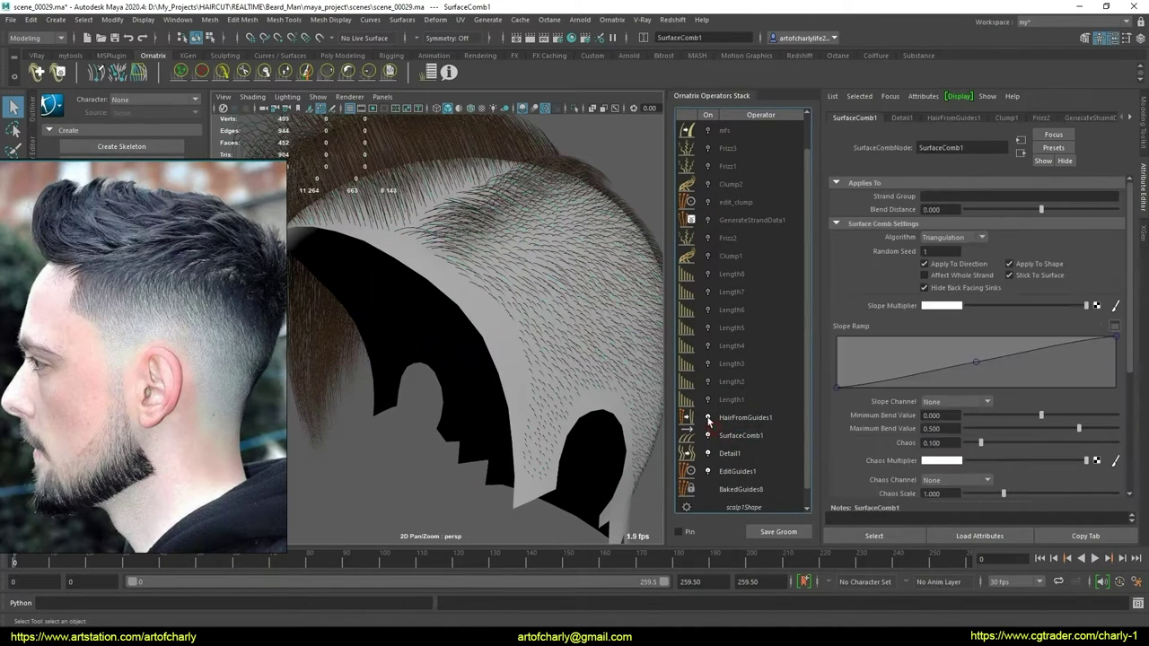
{"action": "left_click_drag", "start_coordinate": [437, 393], "coordinate": [488, 283], "text": "alt"}
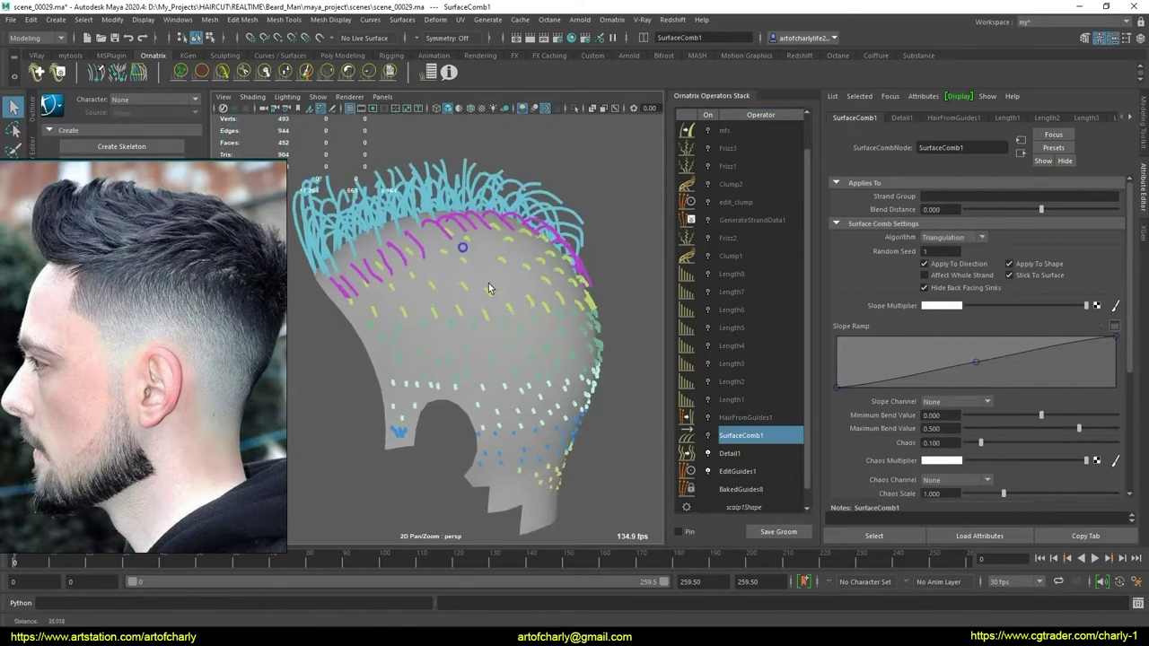
{"action": "left_click", "coordinate": [744, 472]}
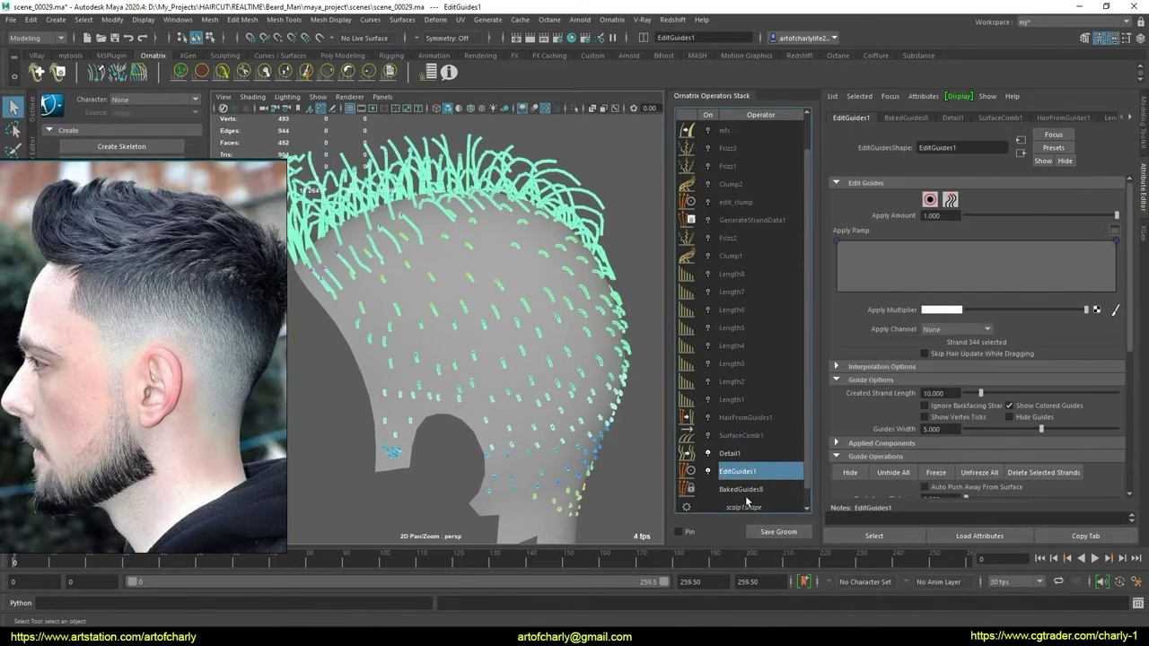
{"action": "left_click", "coordinate": [737, 455]}
{"action": "mouse_move", "coordinate": [588, 339]}
{"action": "left_mouse_down", "text": "alt"}
{"action": "mouse_move", "coordinate": [594, 349]}
{"action": "mouse_move", "coordinate": [475, 341]}
{"action": "mouse_move", "coordinate": [533, 410]}
{"action": "mouse_move", "coordinate": [521, 385]}
{"action": "mouse_move", "coordinate": [529, 395]}
{"action": "left_mouse_up", "text": "alt"}
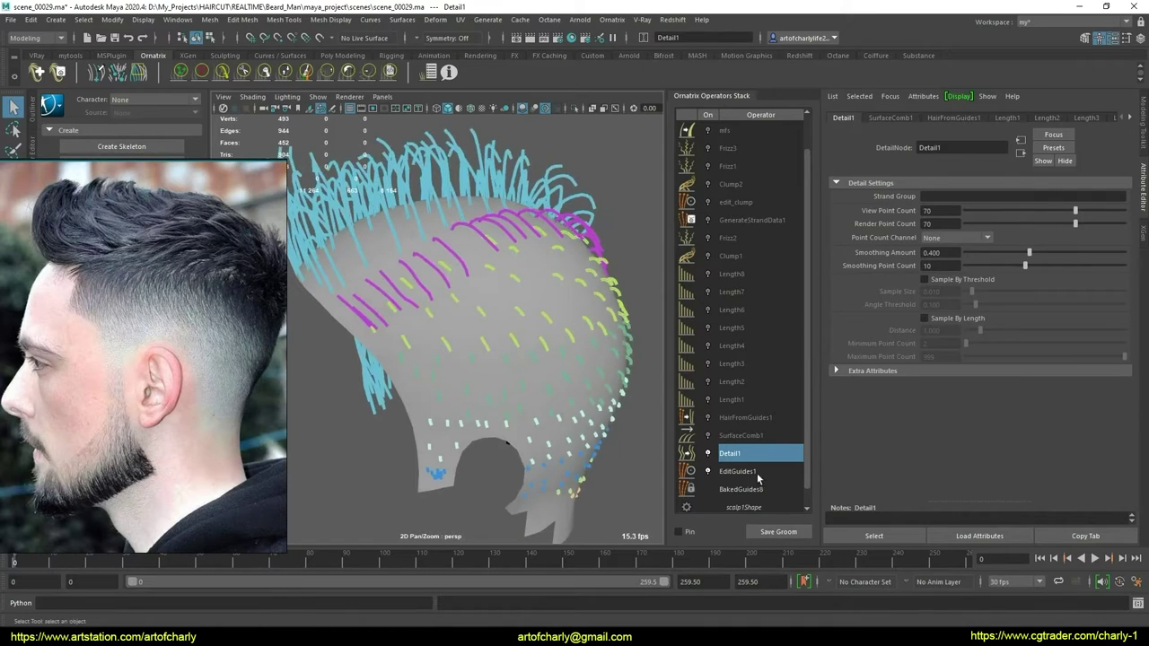
Select EditGuides1 and scroll its settings down to Guide Operations and Guides
{"action": "left_click", "coordinate": [756, 474]}
{"action": "right_click", "coordinate": [752, 485]}
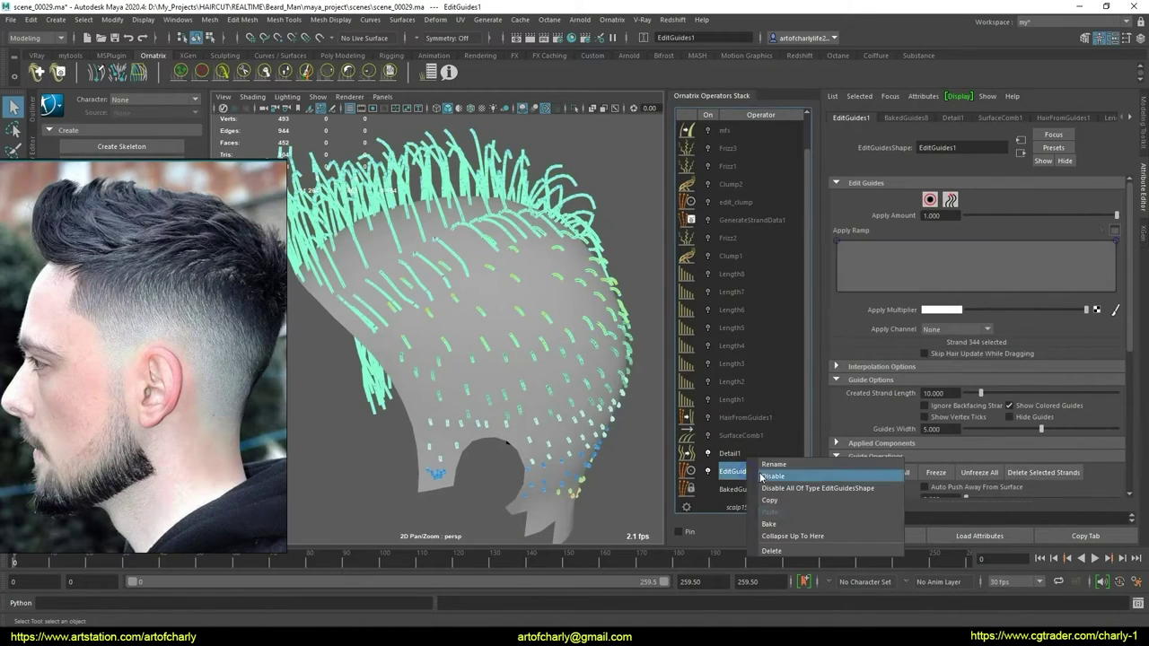
{"action": "left_click", "coordinate": [775, 502]}
{"action": "left_click", "coordinate": [746, 435]}
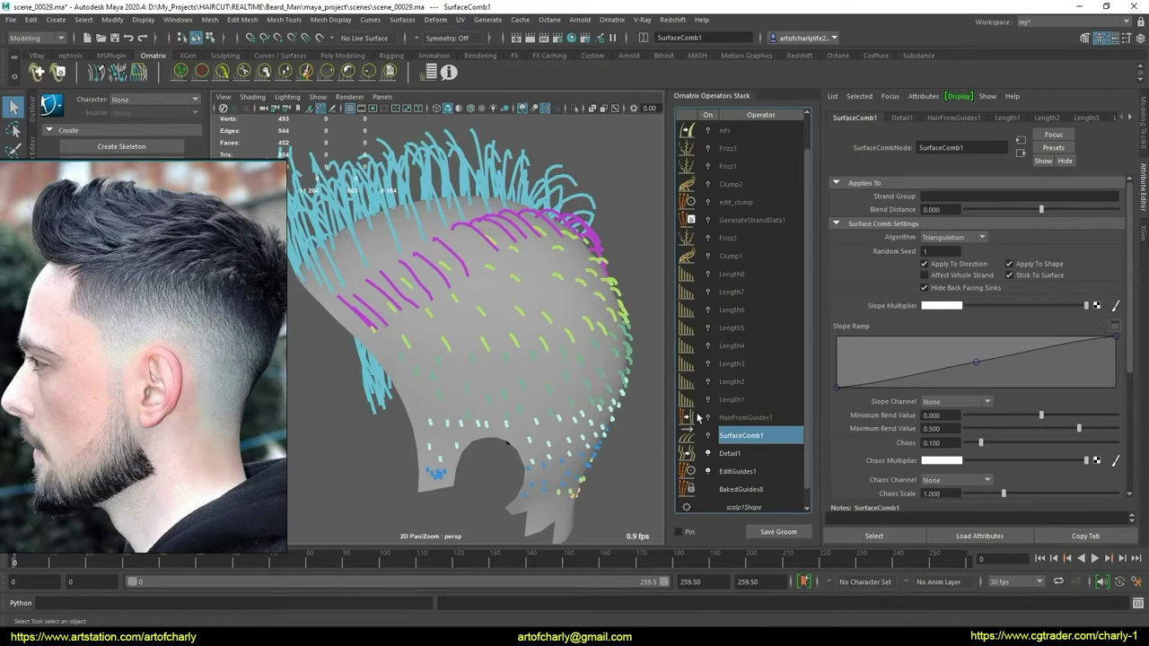
{"action": "left_click", "coordinate": [760, 472]}
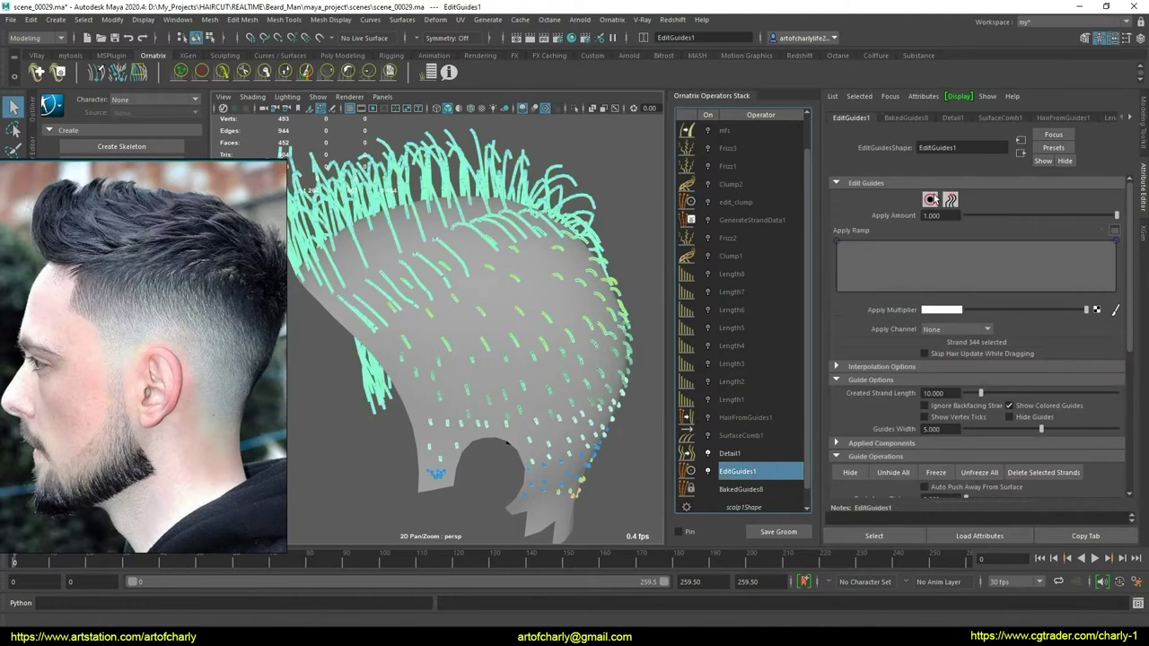
{"action": "scroll", "coordinate": [898, 350], "scroll_direction": "down", "scroll_amount": 5}
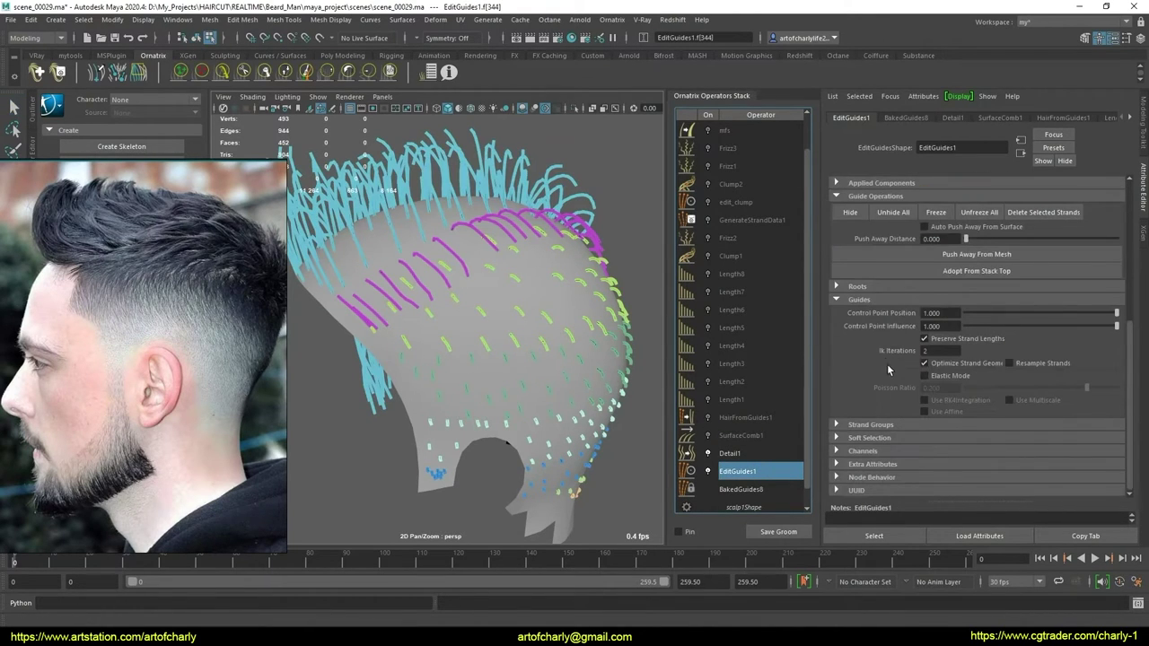
Enable strand groups in EditGuides1 and clear the current strand selection
{"action": "left_click", "coordinate": [870, 424]}
{"action": "scroll", "coordinate": [849, 395], "scroll_direction": "down", "scroll_amount": 3}
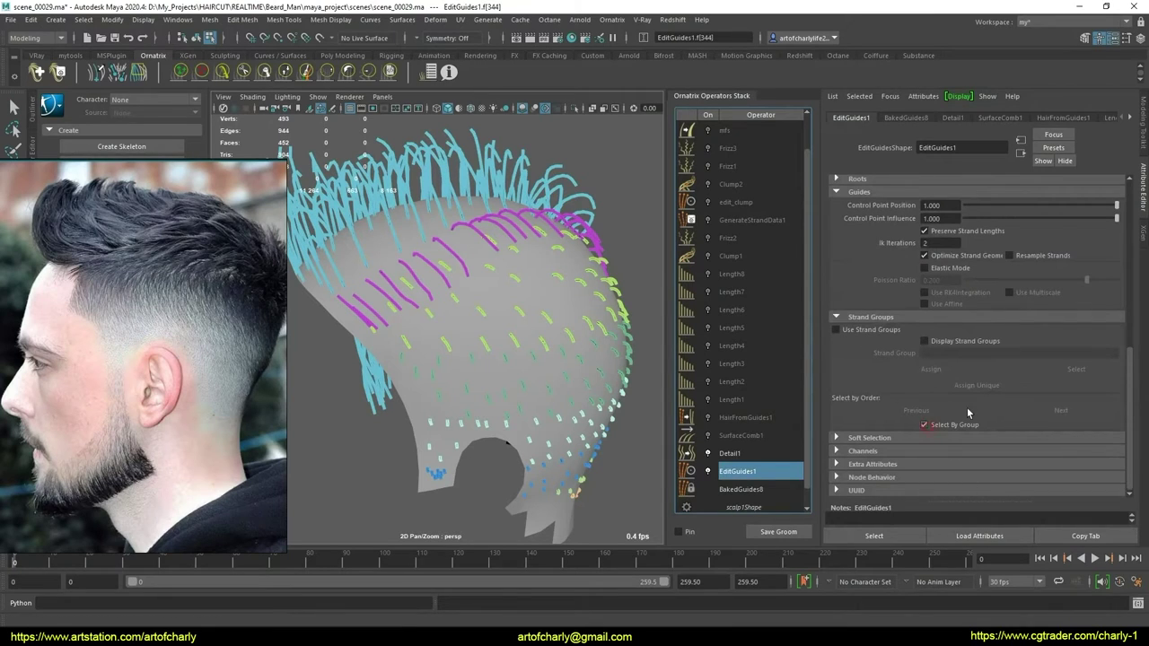
{"action": "left_click", "coordinate": [858, 330]}
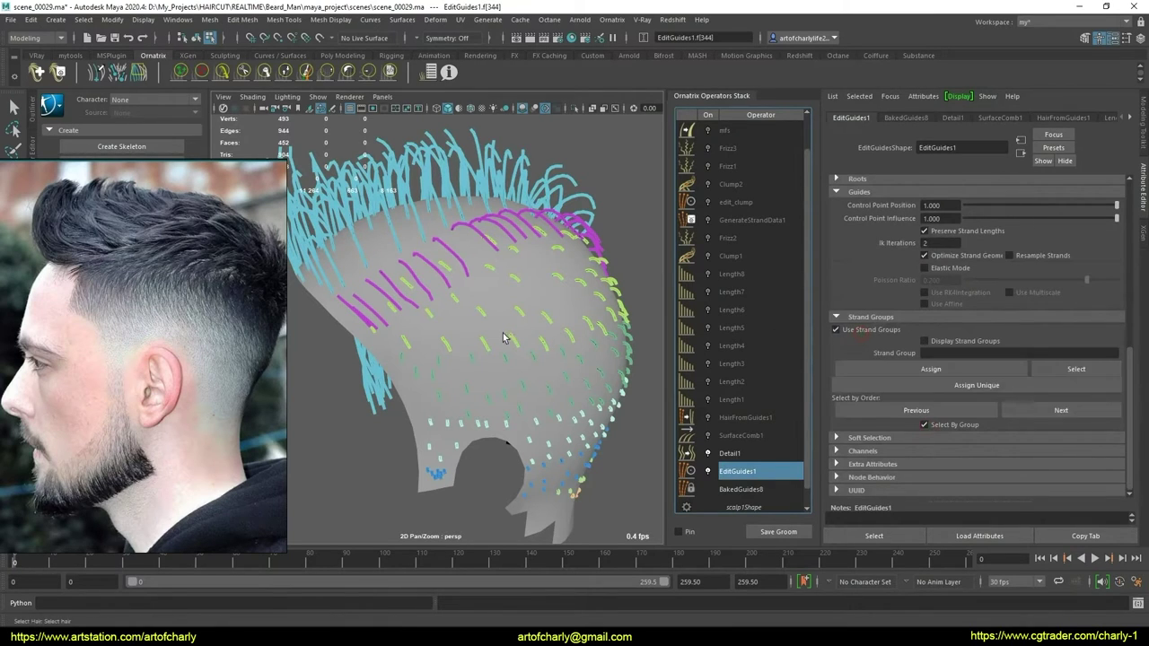
{"action": "left_click", "coordinate": [461, 198]}
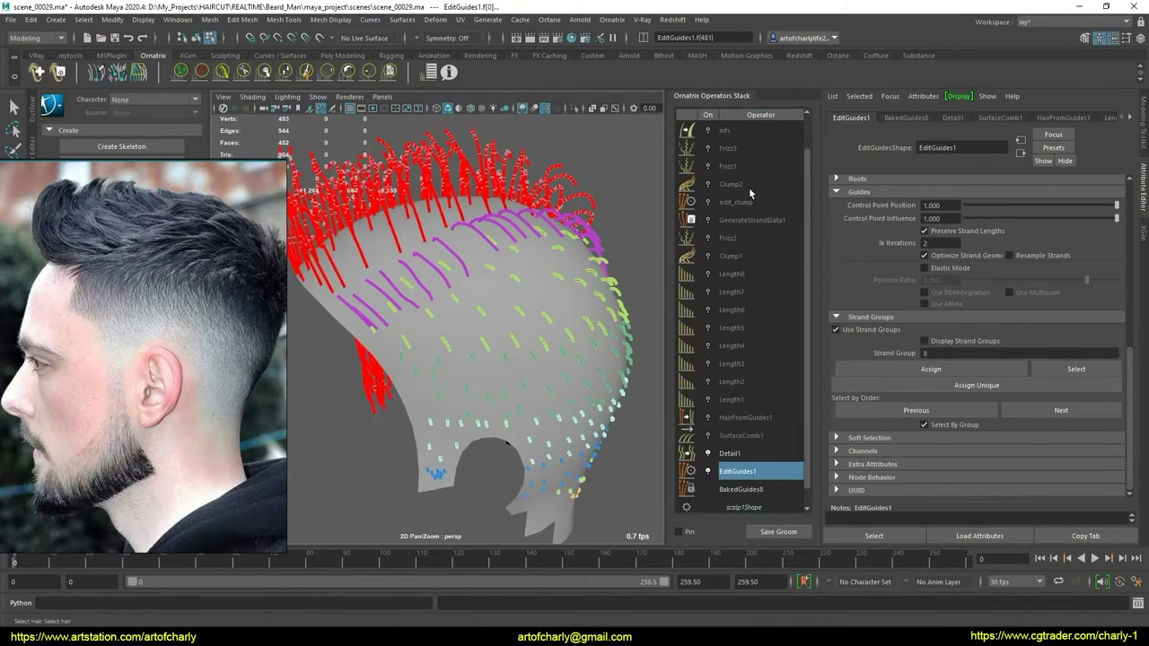
{"action": "scroll", "coordinate": [749, 188], "scroll_direction": "up", "scroll_amount": 2}
{"action": "scroll", "coordinate": [927, 385], "scroll_direction": "up", "scroll_amount": 3}
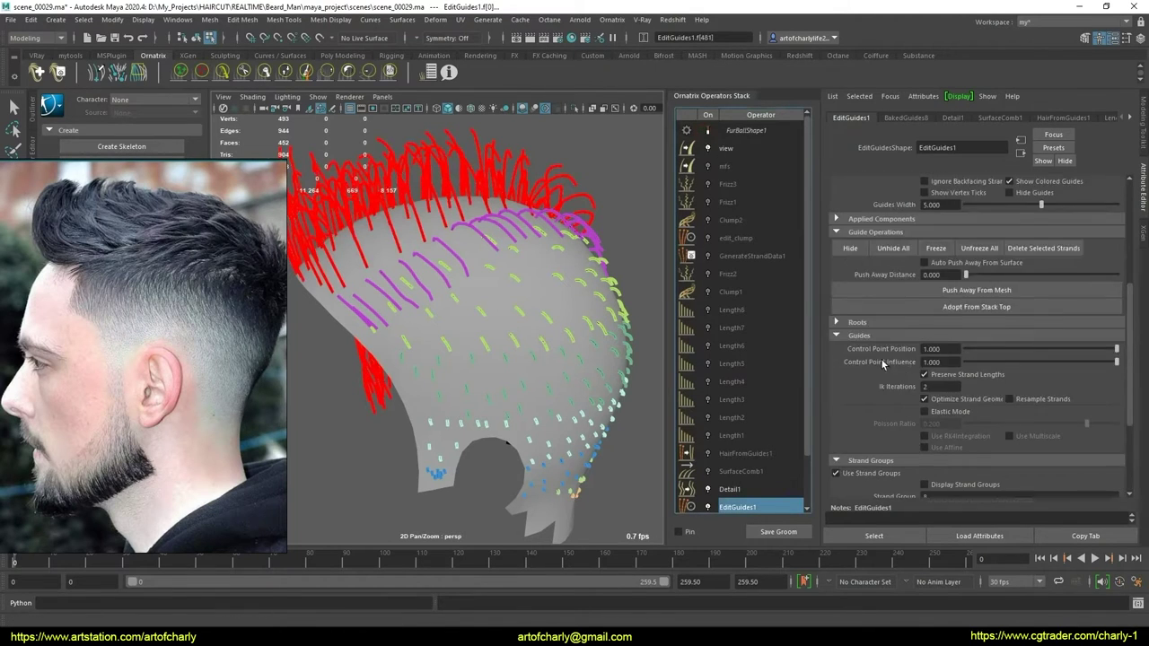
{"action": "scroll", "coordinate": [882, 363], "scroll_direction": "up", "scroll_amount": 2}
{"action": "left_click", "coordinate": [508, 335]}
{"action": "scroll", "coordinate": [494, 234], "scroll_direction": "down", "scroll_amount": 3}
{"action": "mouse_move", "coordinate": [493, 234]}
{"action": "left_mouse_down", "text": "alt"}
{"action": "mouse_move", "coordinate": [403, 247]}
{"action": "mouse_move", "coordinate": [646, 539]}
{"action": "left_mouse_up", "text": "alt"}
Select the front hairline guides and assign them to strand group 8
{"action": "mouse_move", "coordinate": [503, 359]}
{"action": "left_mouse_down", "text": "alt"}
{"action": "mouse_move", "coordinate": [554, 366]}
{"action": "mouse_move", "coordinate": [489, 332]}
{"action": "left_mouse_up", "text": "alt"}
{"action": "scroll", "coordinate": [475, 327], "scroll_direction": "up", "scroll_amount": 2}
{"action": "left_click_drag", "start_coordinate": [453, 256], "coordinate": [628, 319], "text": "ctrl"}
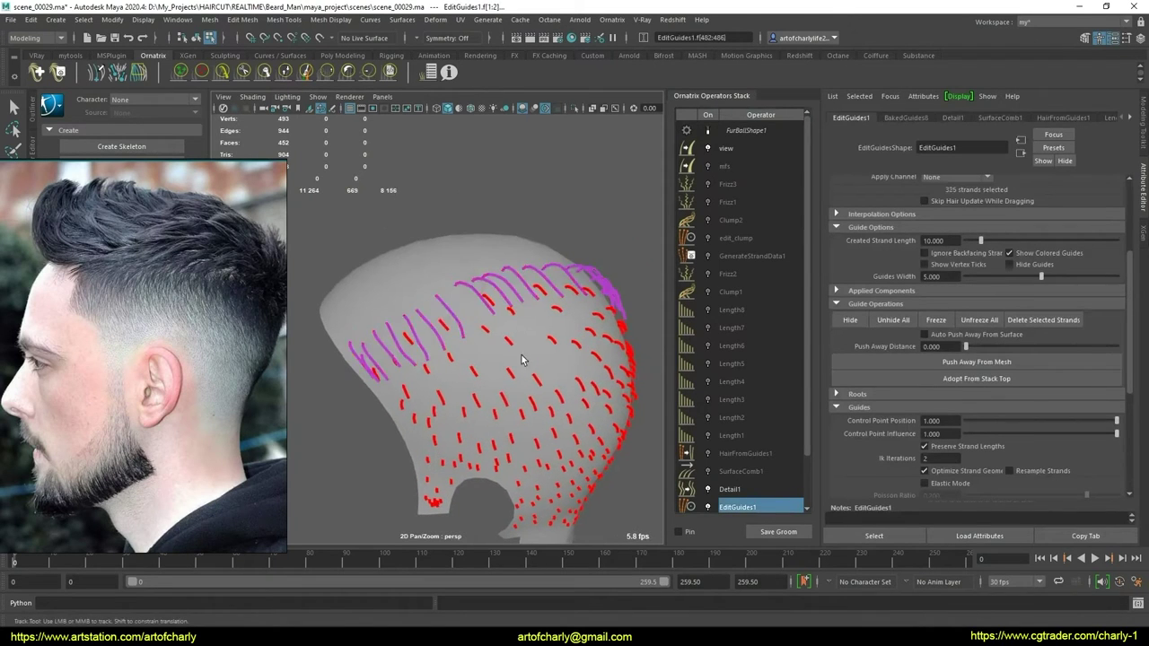
{"action": "left_click_drag", "start_coordinate": [521, 332], "coordinate": [543, 347], "text": "alt"}
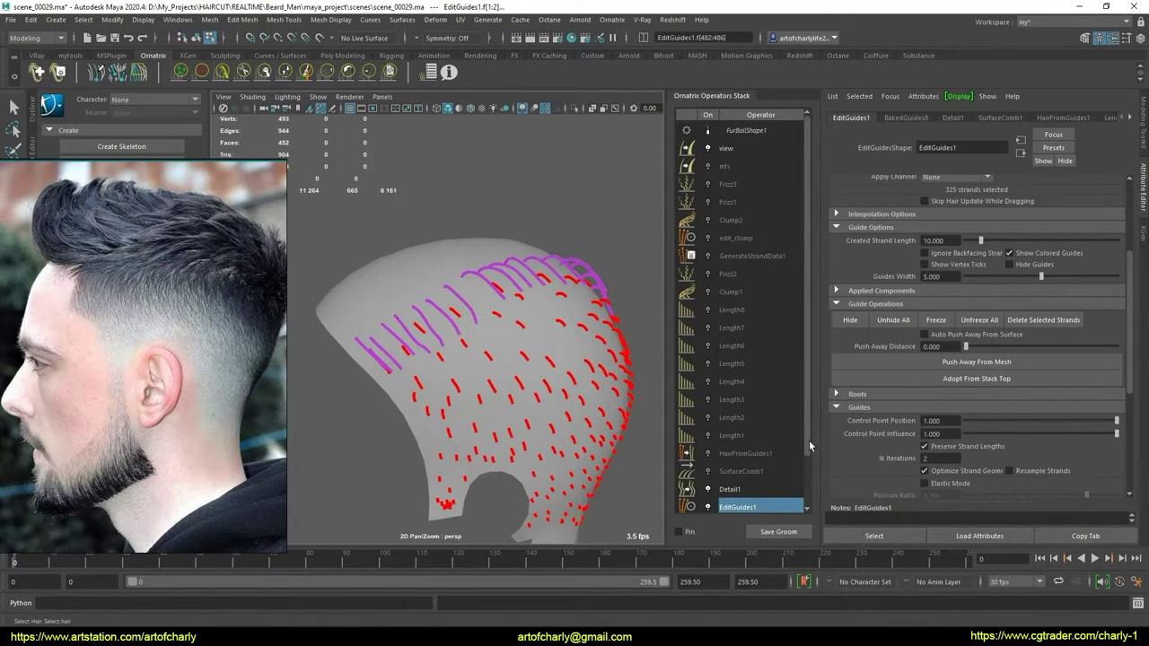
{"action": "scroll", "coordinate": [912, 318], "scroll_direction": "down", "scroll_amount": 5}
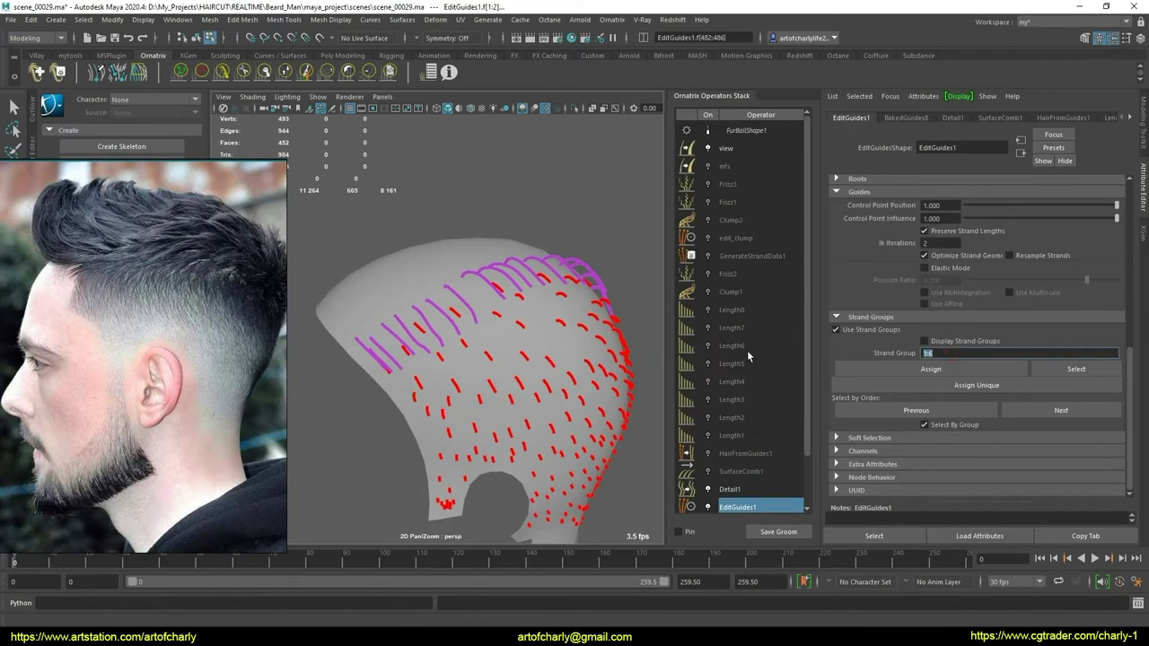
{"action": "type", "text": "5"}
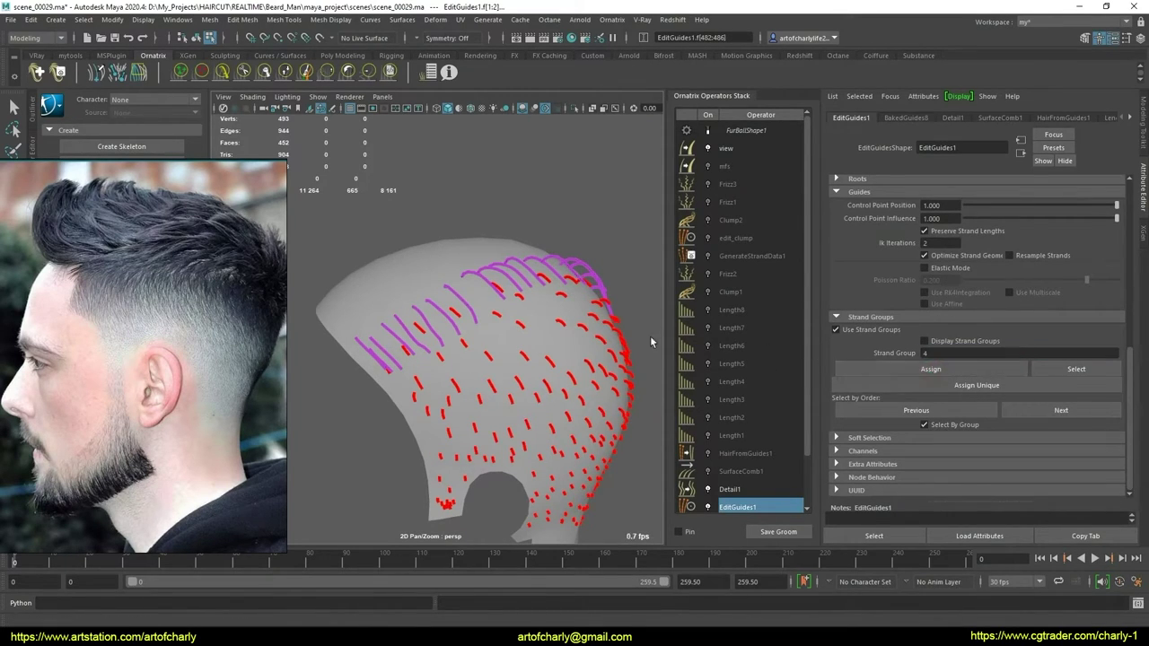
{"action": "left_click", "coordinate": [539, 349]}
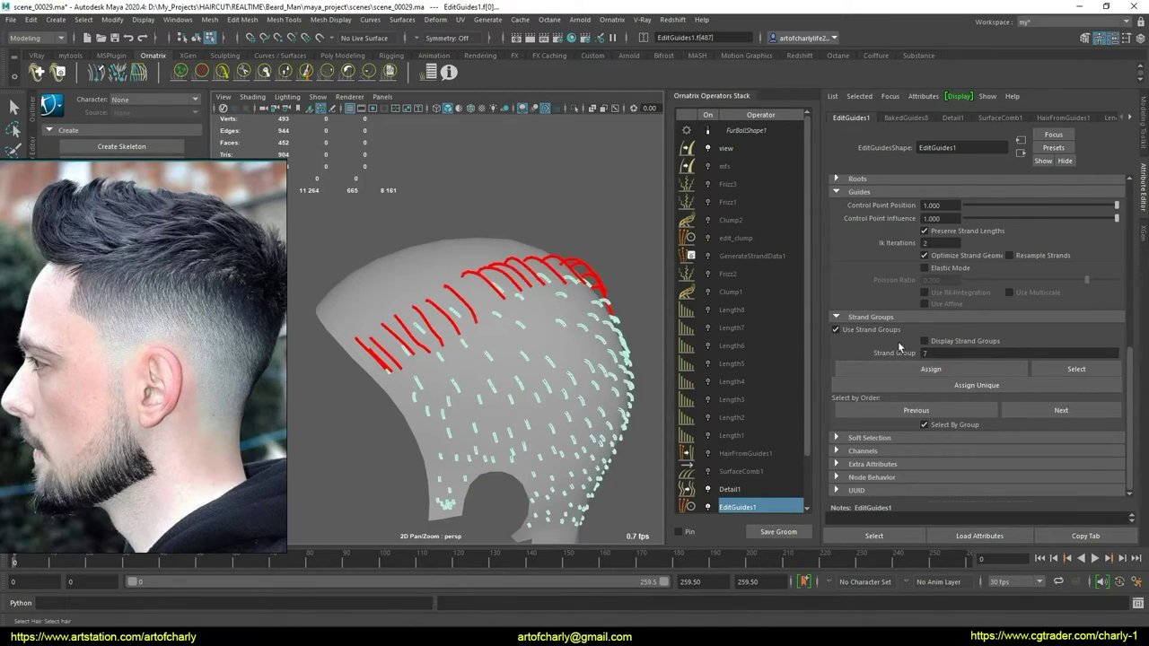
{"action": "type", "text": "8"}
{"action": "key", "text": "Return"}
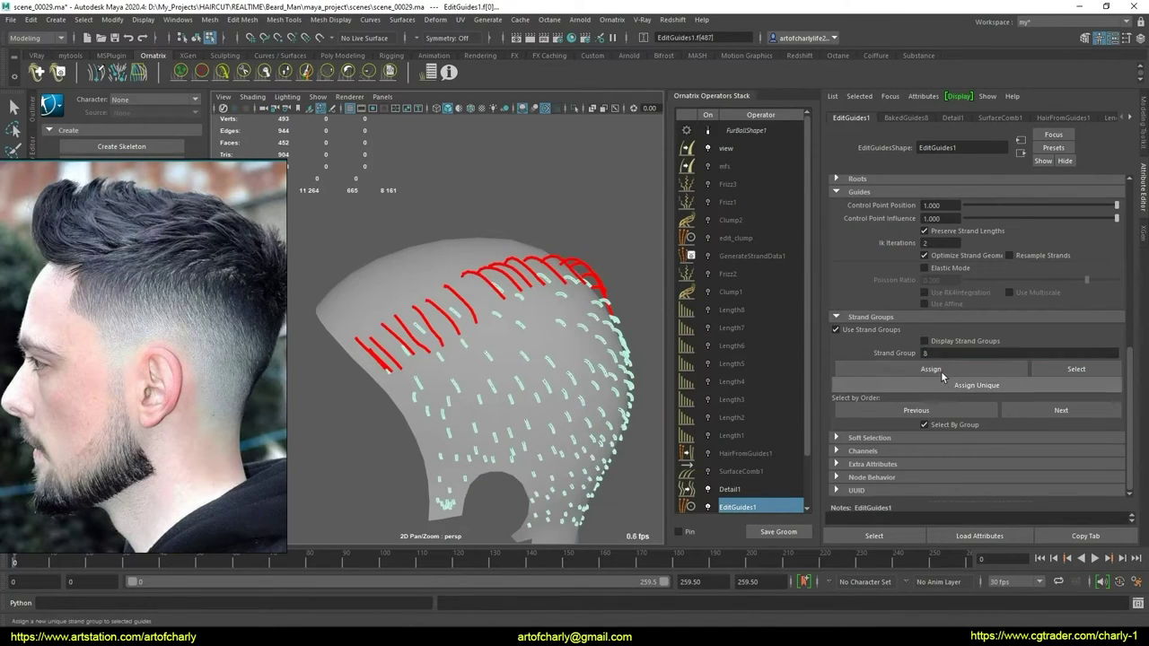
Bring up SurfaceComb1's settings from the operator stack
{"action": "left_click", "coordinate": [728, 490]}
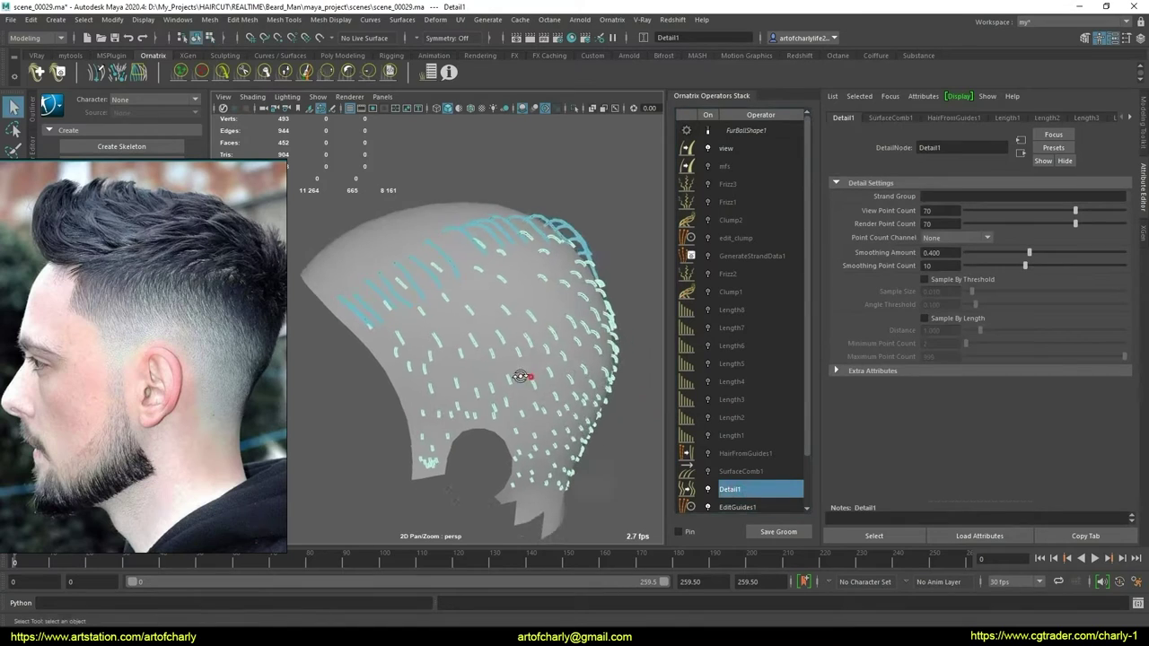
{"action": "left_click", "coordinate": [773, 510]}
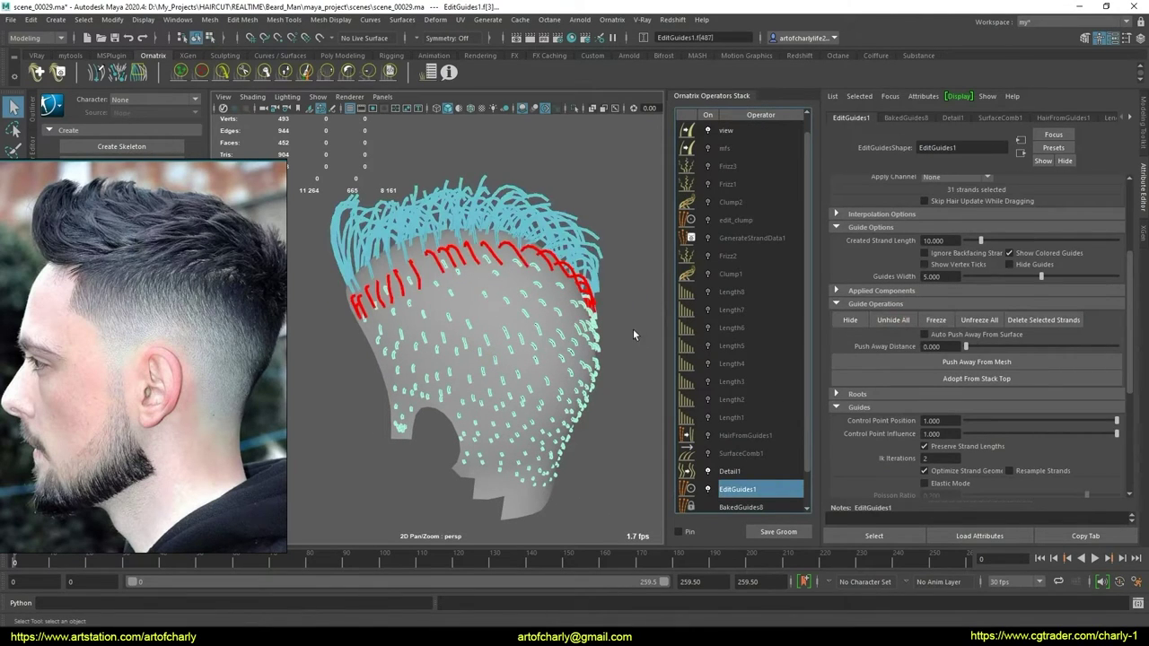
{"action": "scroll", "coordinate": [759, 476], "scroll_direction": "down", "scroll_amount": 1}
{"action": "left_click", "coordinate": [740, 433]}
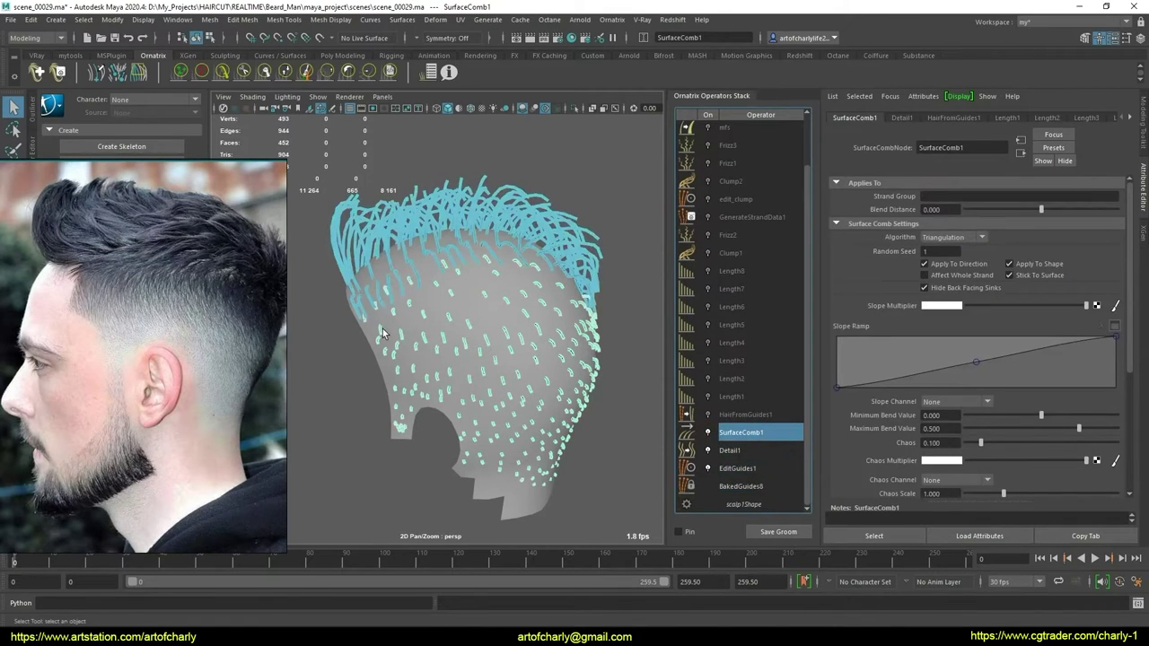
{"action": "left_click_drag", "start_coordinate": [383, 329], "coordinate": [564, 332], "text": "alt"}
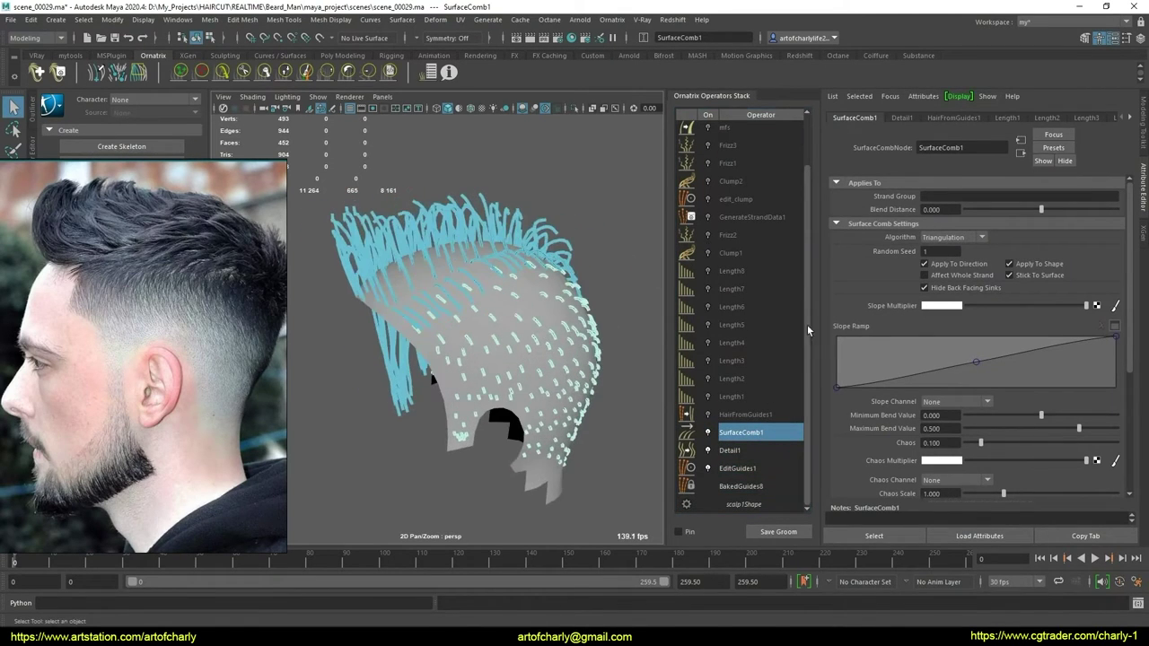
With the Sinks Editing Tool, place a comb sink on the side of the scalp
{"action": "left_click", "coordinate": [118, 76]}
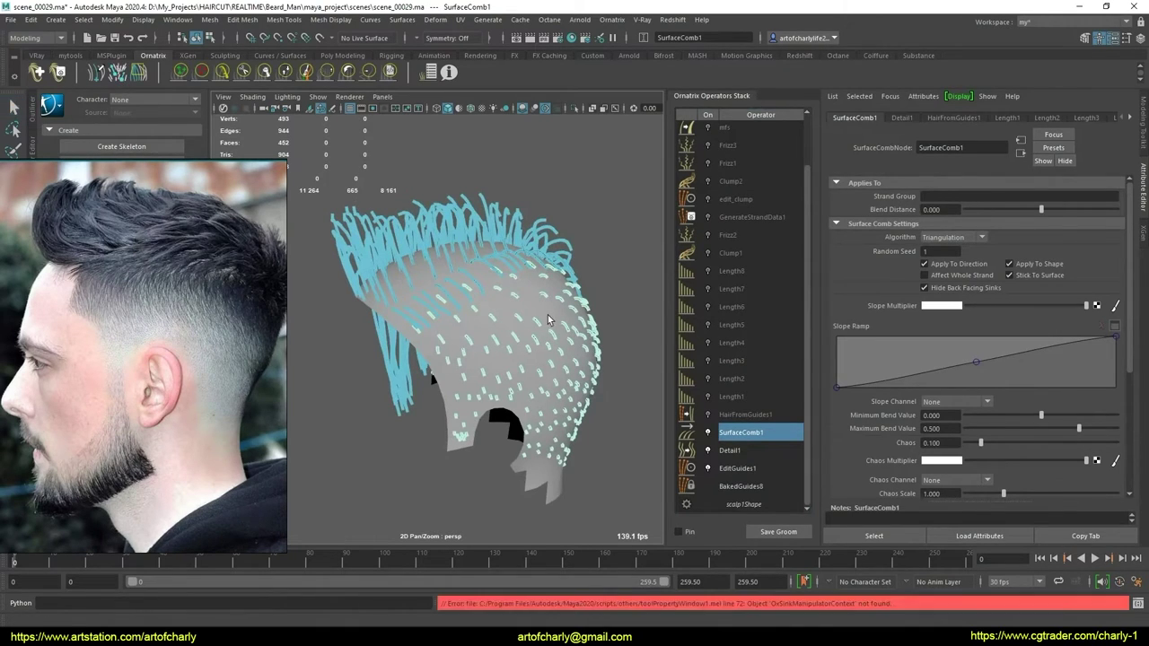
{"action": "left_click", "coordinate": [746, 416]}
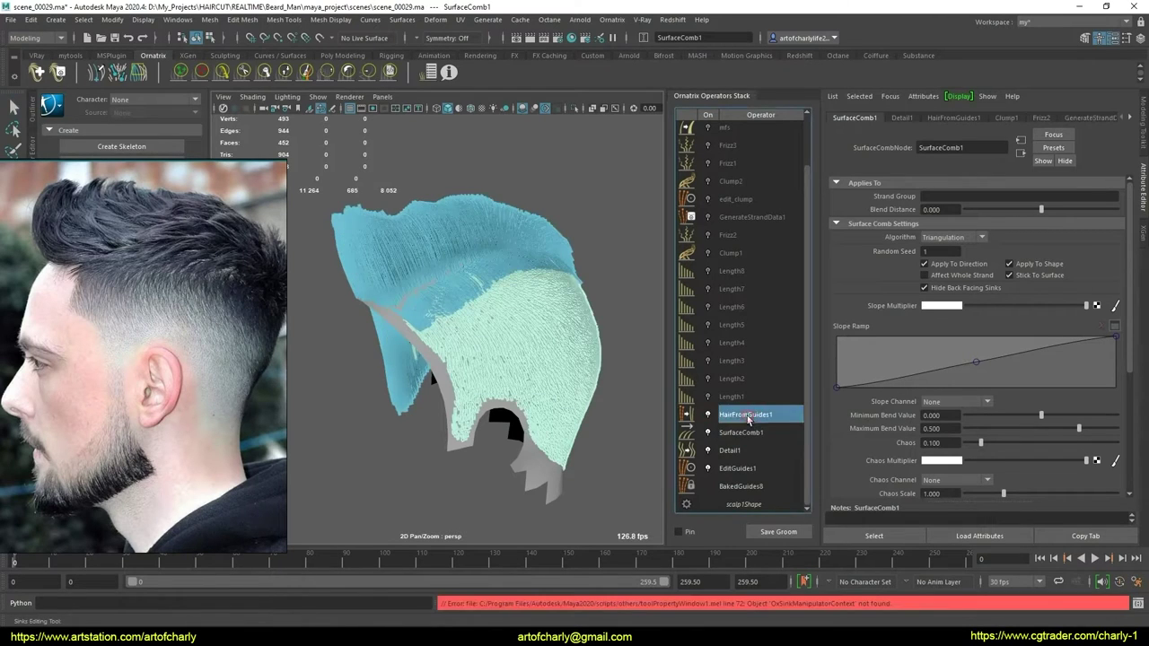
{"action": "left_click", "coordinate": [740, 428]}
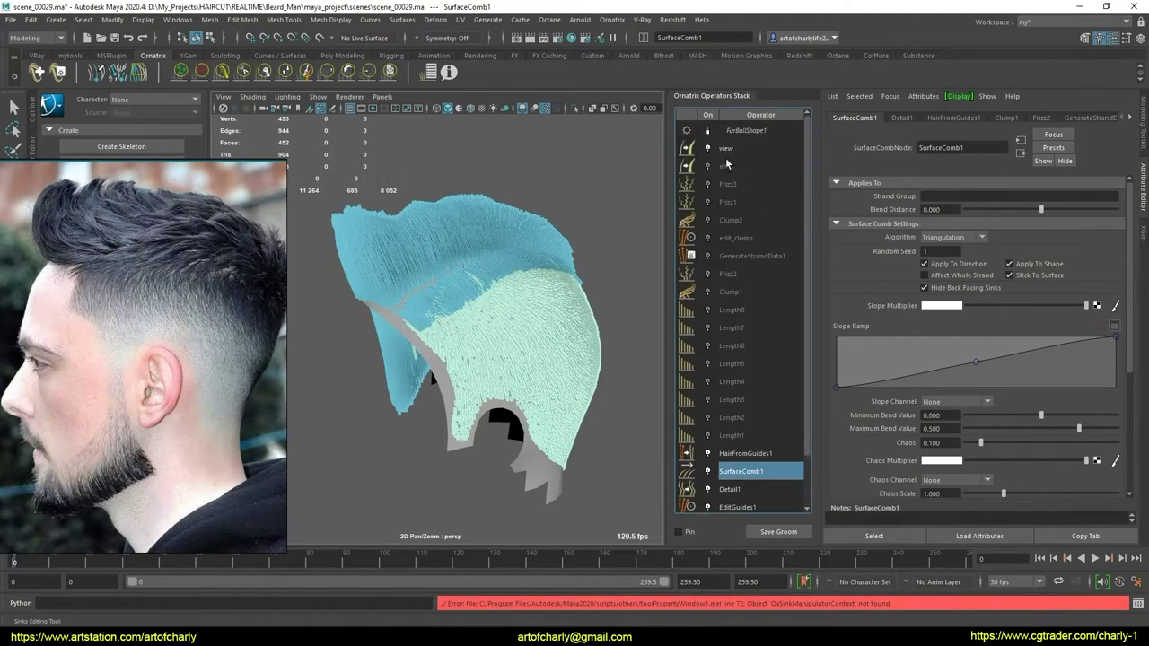
{"action": "scroll", "coordinate": [481, 375], "scroll_direction": "up", "scroll_amount": 3}
{"action": "scroll", "coordinate": [453, 303], "scroll_direction": "up", "scroll_amount": 3}
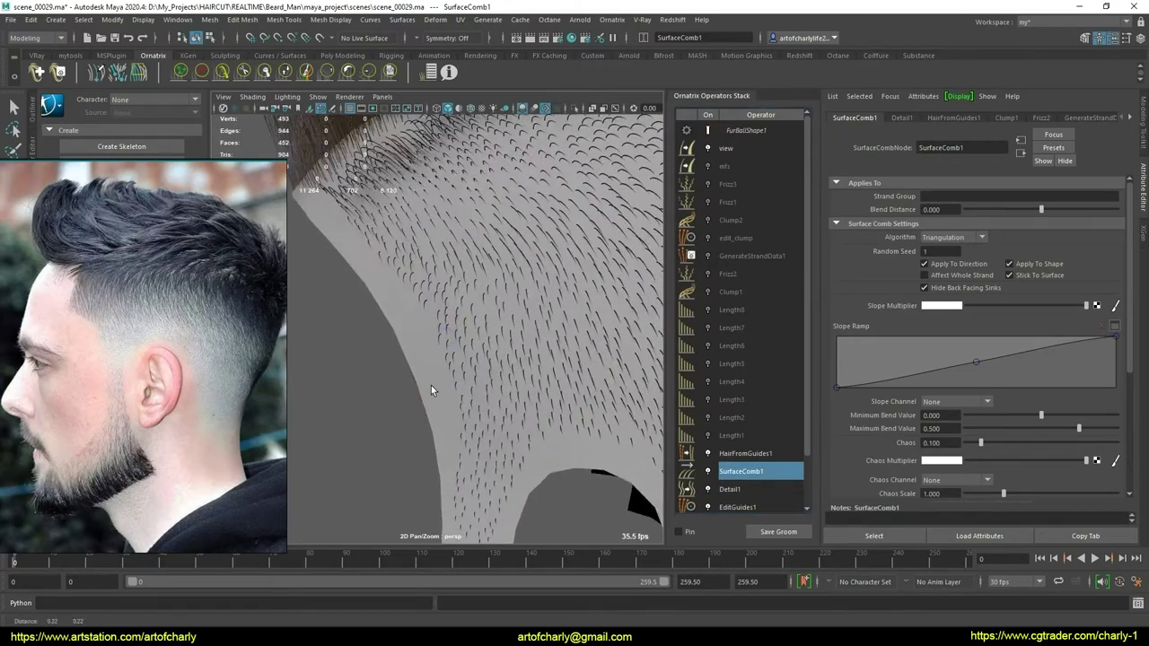
{"action": "scroll", "coordinate": [431, 386], "scroll_direction": "up", "scroll_amount": 2}
{"action": "scroll", "coordinate": [449, 386], "scroll_direction": "up", "scroll_amount": 2}
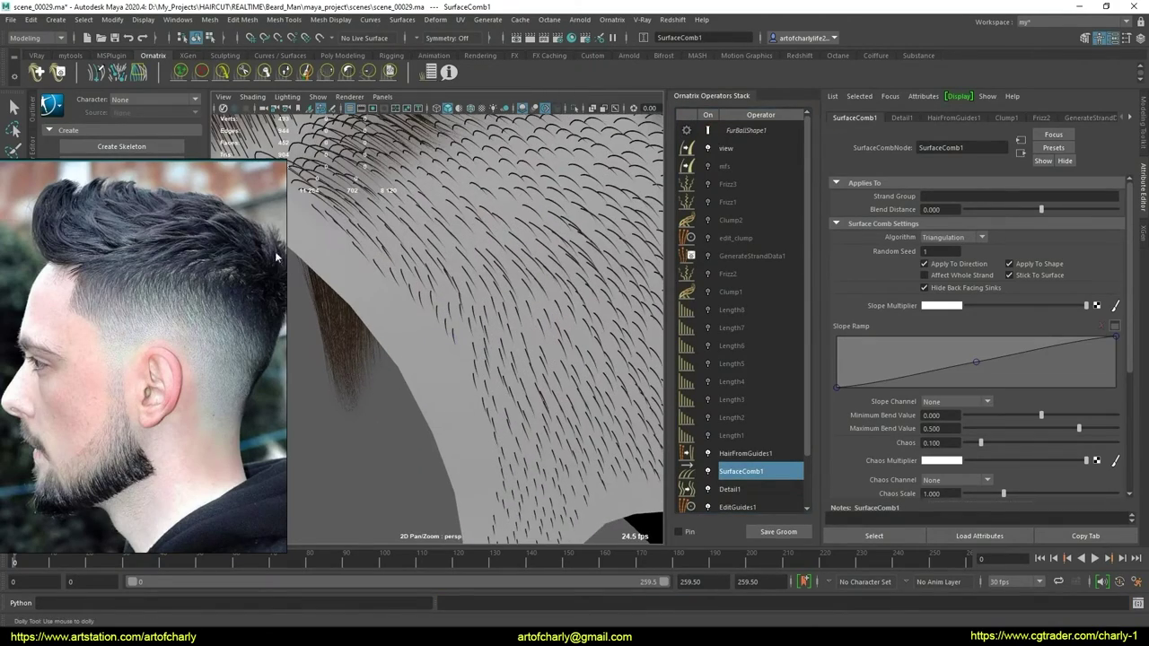
{"action": "left_click", "coordinate": [403, 275]}
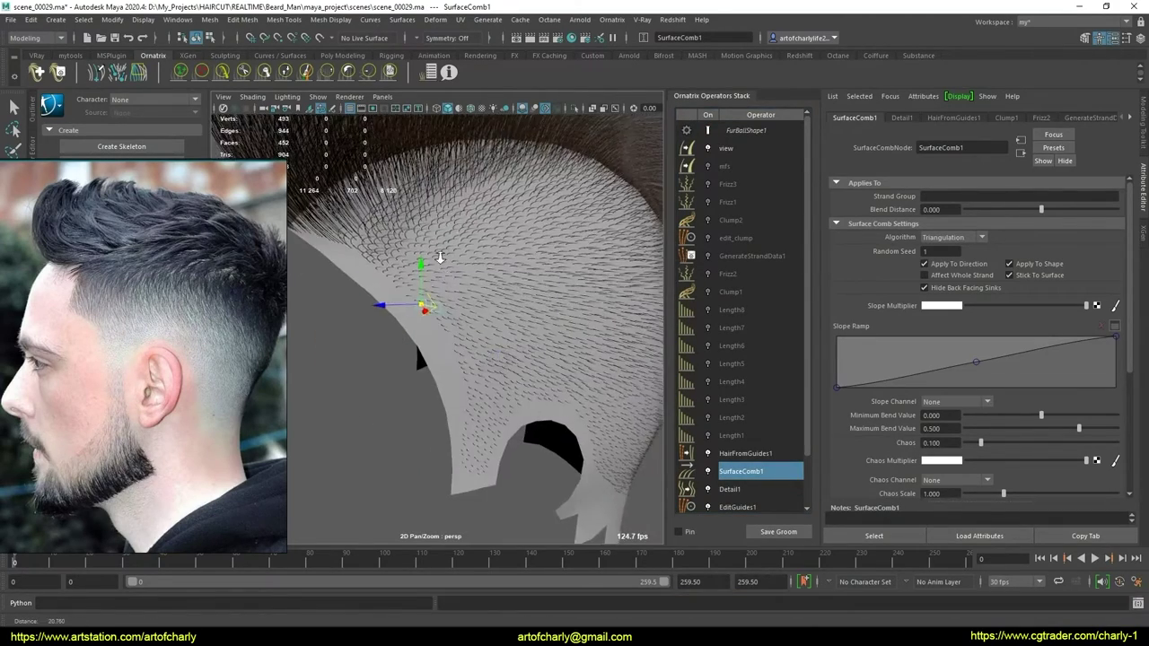
Raise SurfaceComb1's slope ramp point so it peaks at 1.00 by 0.15
{"action": "middle_click_drag", "start_coordinate": [498, 359], "coordinate": [475, 317], "text": "alt"}
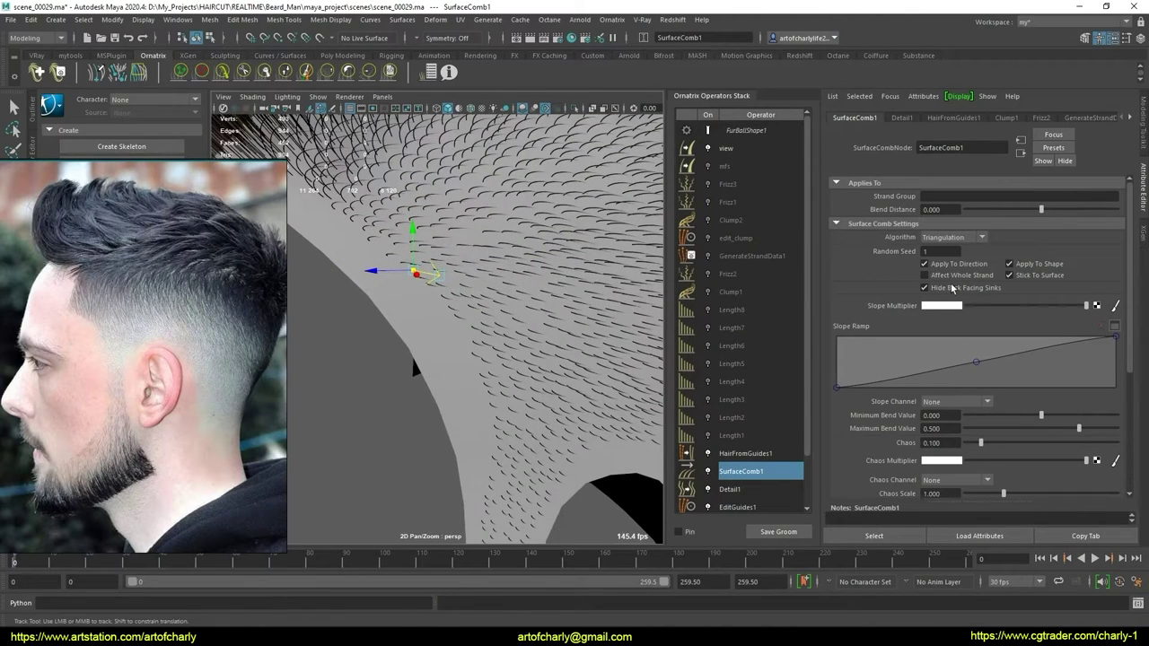
{"action": "scroll", "coordinate": [480, 333], "scroll_direction": "up", "scroll_amount": 2}
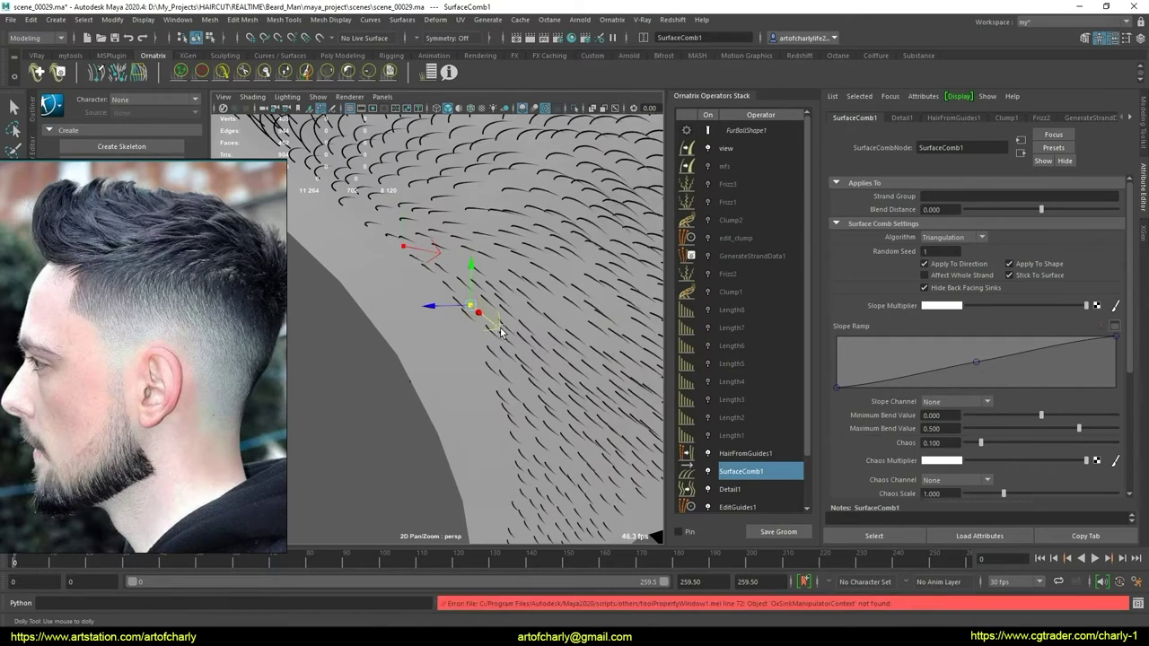
{"action": "left_click_drag", "start_coordinate": [511, 357], "coordinate": [502, 346], "text": "alt"}
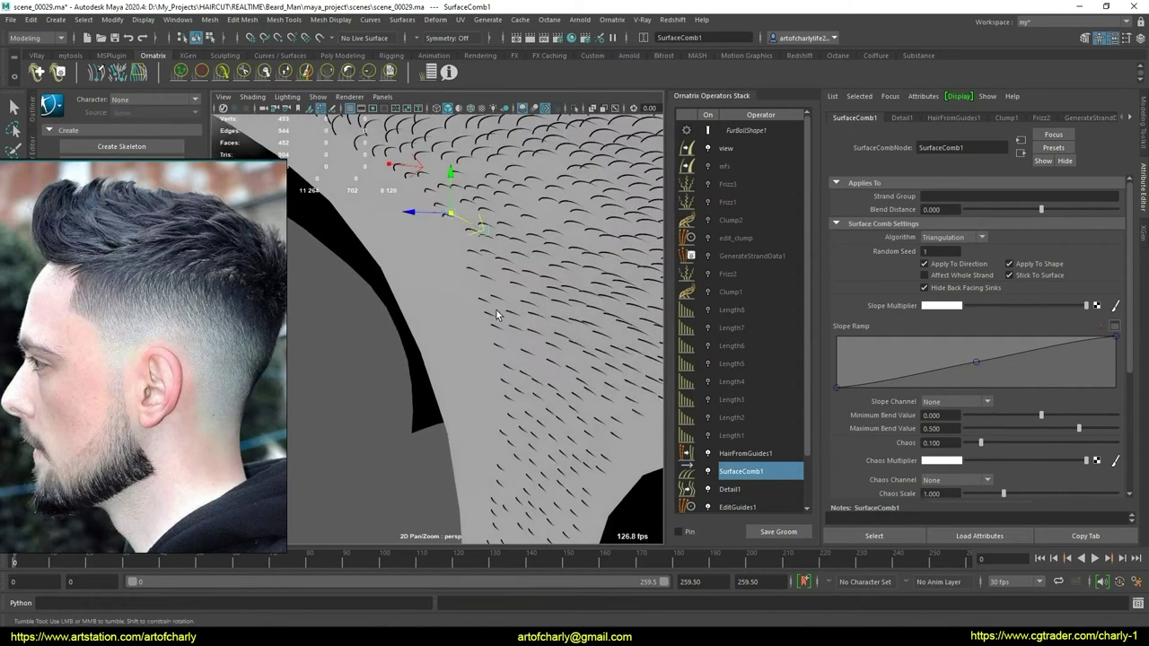
{"action": "middle_click_drag", "start_coordinate": [502, 346], "coordinate": [501, 356], "text": "alt"}
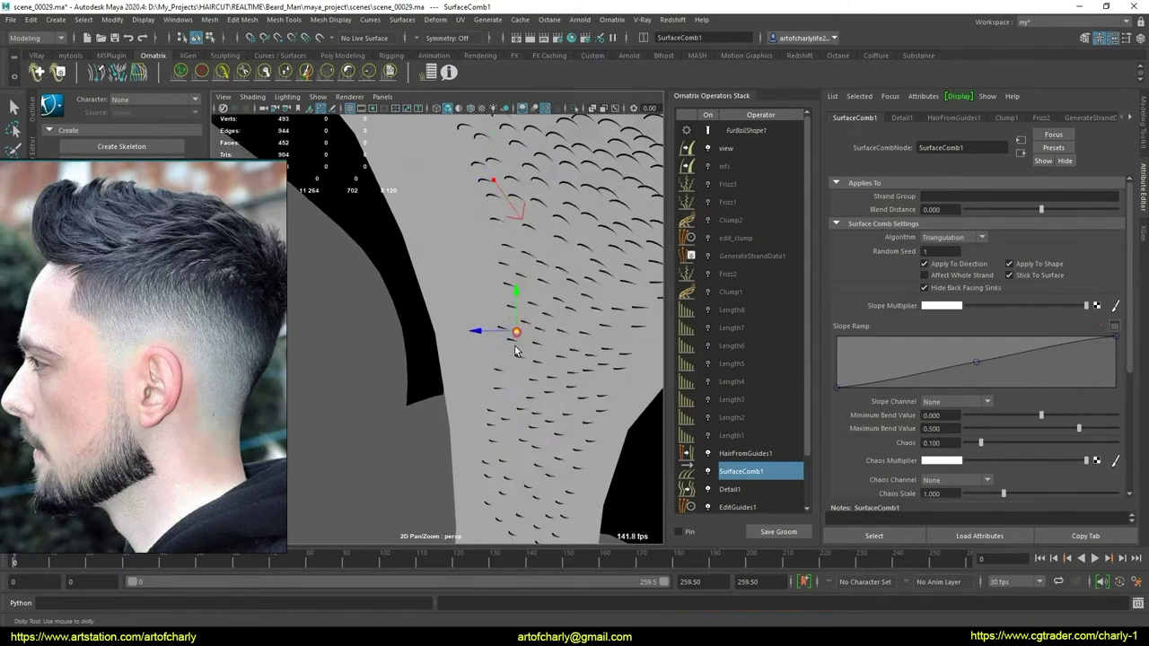
{"action": "left_click_drag", "start_coordinate": [501, 357], "coordinate": [485, 359], "text": "alt"}
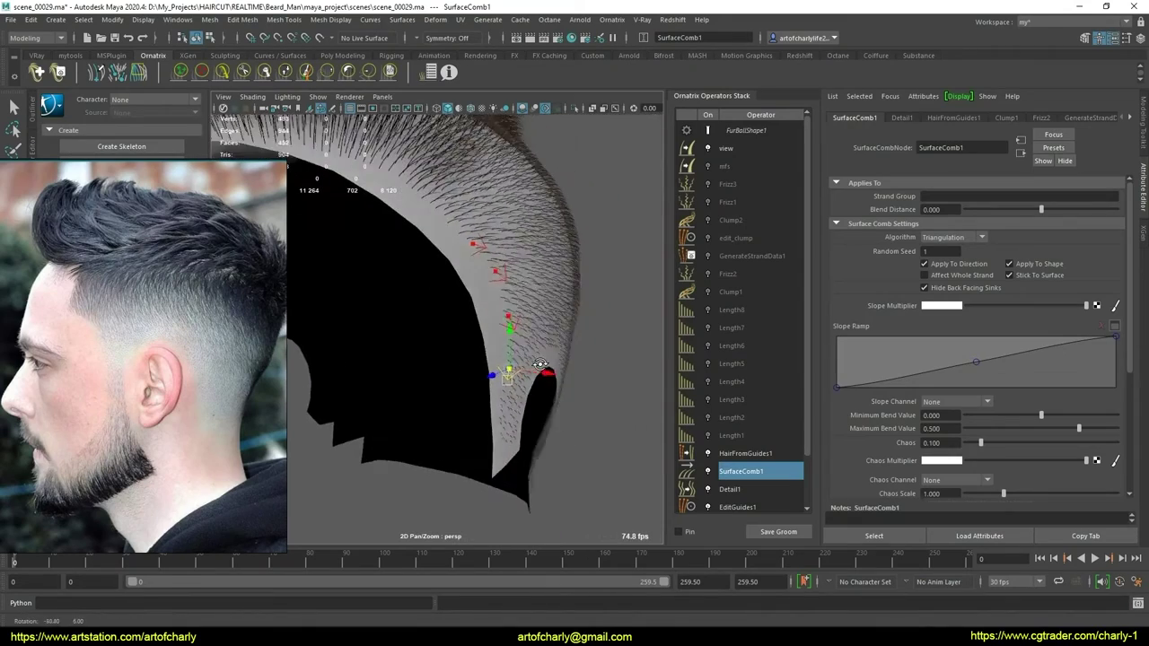
{"action": "right_click_drag", "start_coordinate": [484, 359], "coordinate": [628, 341], "text": "alt"}
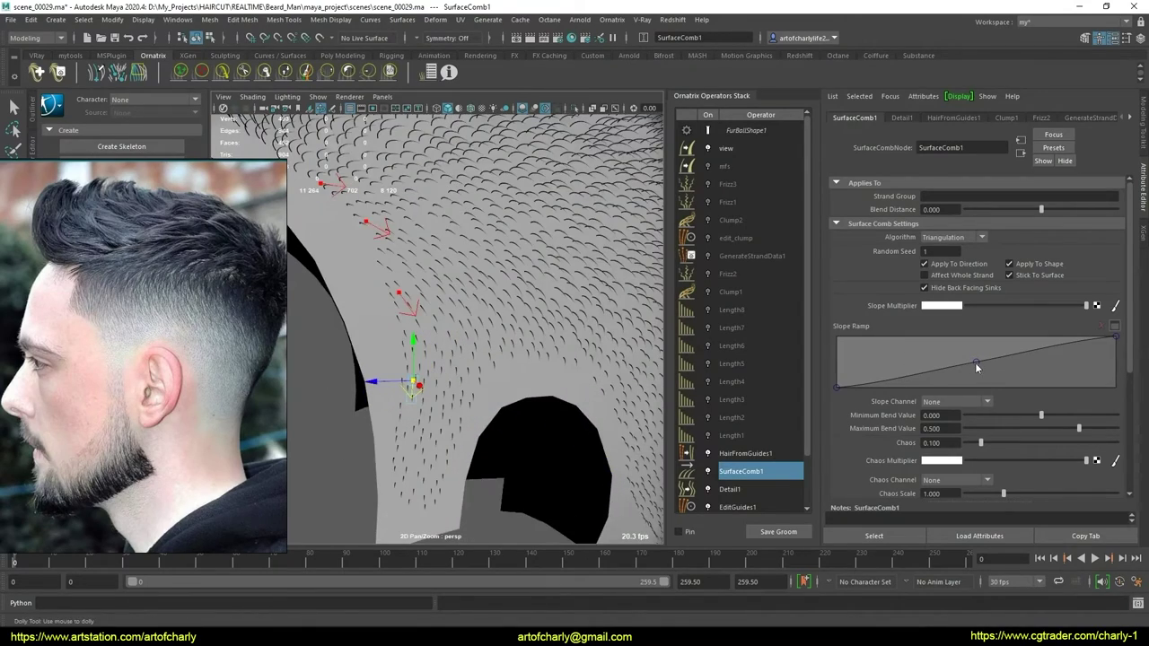
{"action": "mouse_move", "coordinate": [975, 361]}
{"action": "left_mouse_down"}
{"action": "mouse_move", "coordinate": [949, 337]}
{"action": "mouse_move", "coordinate": [877, 336]}
{"action": "left_mouse_up"}
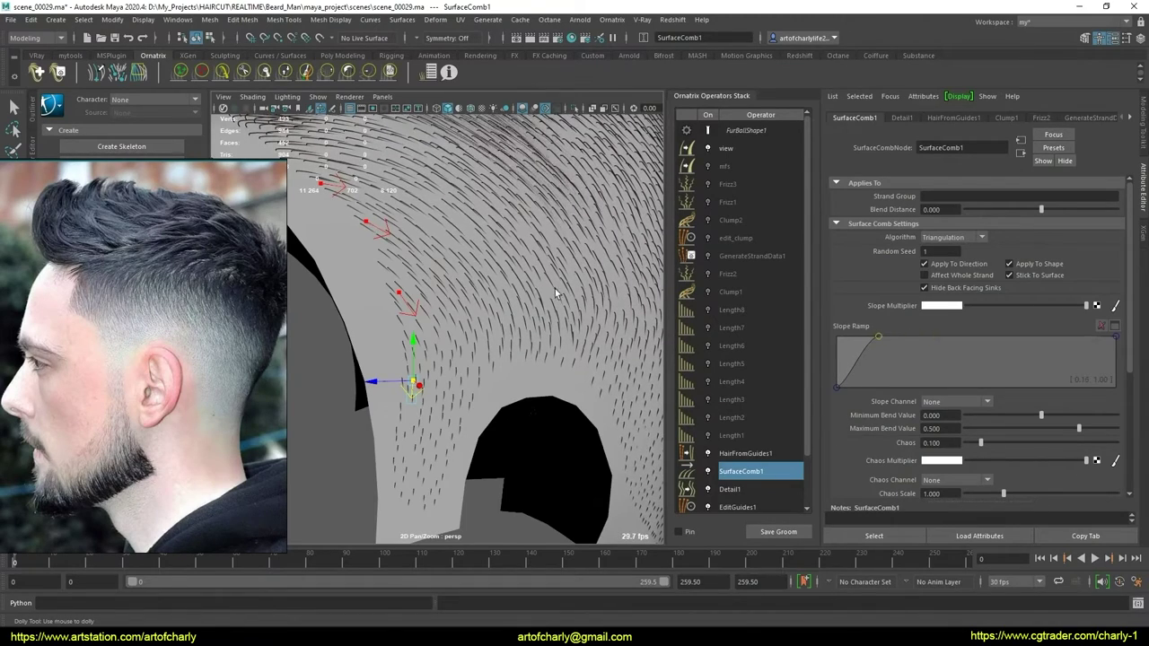
{"action": "right_click_drag", "start_coordinate": [555, 288], "coordinate": [602, 357], "text": "alt"}
{"action": "mouse_move", "coordinate": [602, 357]}
{"action": "left_mouse_down", "text": "alt"}
{"action": "mouse_move", "coordinate": [674, 367]}
{"action": "mouse_move", "coordinate": [579, 341]}
{"action": "mouse_move", "coordinate": [706, 345]}
{"action": "mouse_move", "coordinate": [546, 341]}
{"action": "left_mouse_up", "text": "alt"}
{"action": "right_click_drag", "start_coordinate": [546, 341], "coordinate": [898, 294], "text": "alt"}
{"action": "type", "text": "4"}
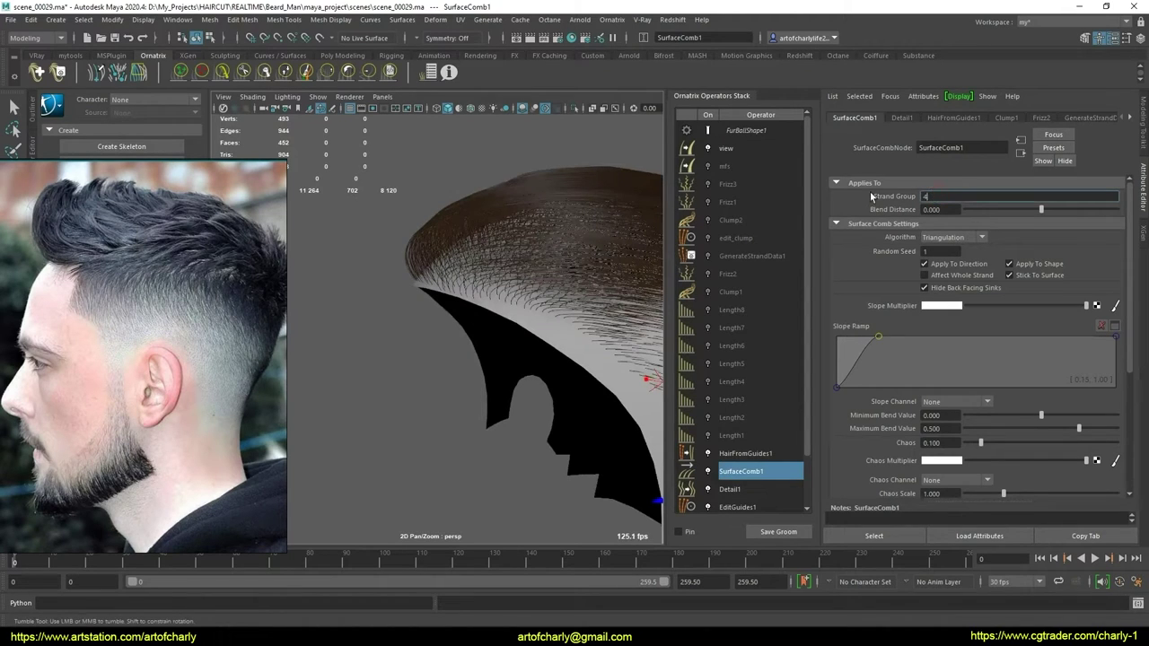
Limit SurfaceComb1 to strand group 4
{"action": "key", "text": "Return"}
{"action": "mouse_move", "coordinate": [554, 382]}
{"action": "left_mouse_down", "text": "alt"}
{"action": "mouse_move", "coordinate": [488, 341]}
{"action": "mouse_move", "coordinate": [490, 373]}
{"action": "mouse_move", "coordinate": [482, 362]}
{"action": "mouse_move", "coordinate": [499, 359]}
{"action": "left_mouse_up", "text": "alt"}
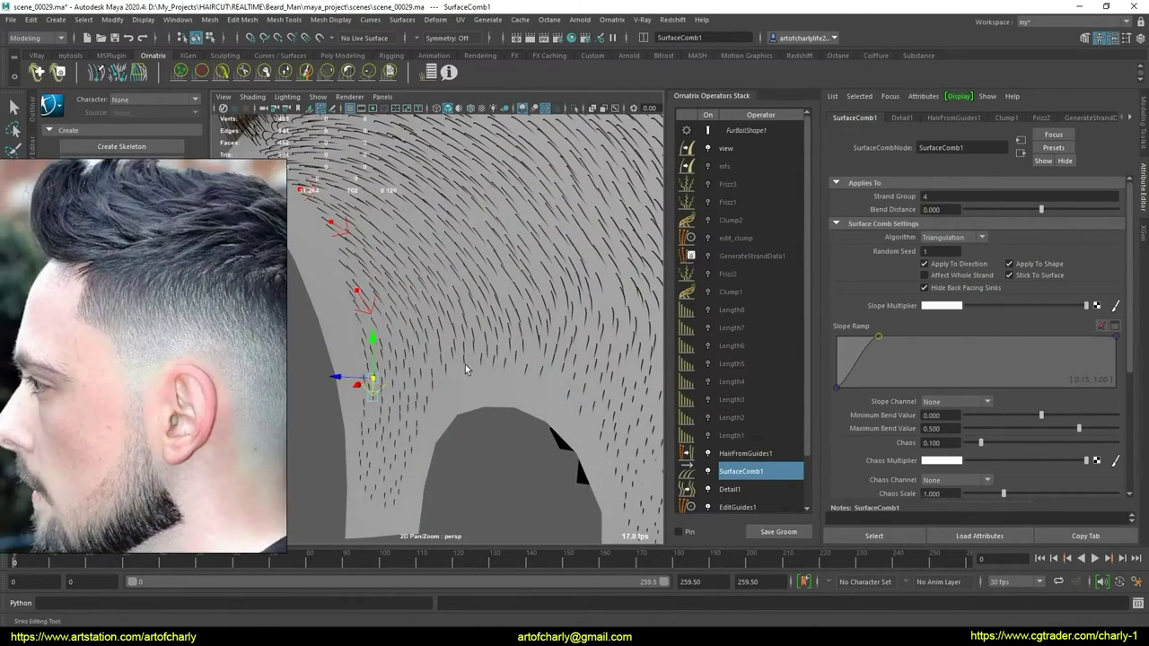
{"action": "mouse_move", "coordinate": [517, 339]}
{"action": "right_mouse_down", "text": "alt"}
{"action": "mouse_move", "coordinate": [552, 369]}
{"action": "mouse_move", "coordinate": [468, 350]}
{"action": "mouse_move", "coordinate": [458, 370]}
{"action": "right_mouse_up", "text": "alt"}
{"action": "mouse_move", "coordinate": [458, 370]}
{"action": "left_mouse_down", "text": "alt"}
{"action": "mouse_move", "coordinate": [421, 345]}
{"action": "mouse_move", "coordinate": [395, 367]}
{"action": "left_mouse_up", "text": "alt"}
{"action": "mouse_move", "coordinate": [395, 367]}
{"action": "right_mouse_down", "text": "alt"}
{"action": "mouse_move", "coordinate": [464, 351]}
{"action": "mouse_move", "coordinate": [431, 351]}
{"action": "mouse_move", "coordinate": [436, 416]}
{"action": "mouse_move", "coordinate": [454, 394]}
{"action": "right_mouse_up", "text": "alt"}
Move a comb sink lower on the side of the head and check the neckline
{"action": "left_click", "coordinate": [454, 395]}
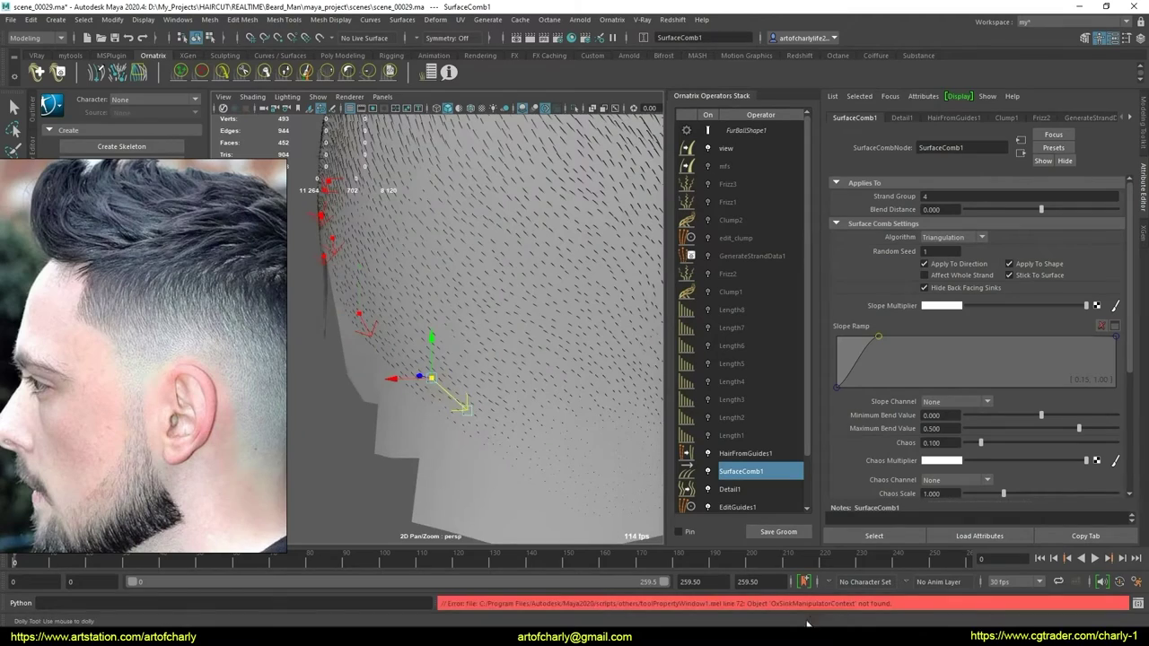
{"action": "right_click_drag", "start_coordinate": [566, 474], "coordinate": [502, 422], "text": "alt"}
{"action": "left_click_drag", "start_coordinate": [502, 422], "coordinate": [481, 369], "text": "alt"}
{"action": "middle_click_drag", "start_coordinate": [481, 370], "coordinate": [517, 428], "text": "alt"}
{"action": "left_click_drag", "start_coordinate": [516, 428], "coordinate": [498, 417], "text": "alt"}
{"action": "right_click_drag", "start_coordinate": [498, 417], "coordinate": [476, 405], "text": "alt"}
{"action": "left_click_drag", "start_coordinate": [475, 406], "coordinate": [500, 335], "text": "alt"}
{"action": "right_click_drag", "start_coordinate": [500, 335], "coordinate": [546, 416], "text": "alt"}
Orbit from the neckline over the back of the head to the crown
{"action": "right_click_drag", "start_coordinate": [508, 305], "coordinate": [566, 346], "text": "alt"}
{"action": "mouse_move", "coordinate": [566, 346]}
{"action": "left_mouse_down", "text": "alt"}
{"action": "mouse_move", "coordinate": [502, 261]}
{"action": "mouse_move", "coordinate": [516, 296]}
{"action": "mouse_move", "coordinate": [483, 294]}
{"action": "mouse_move", "coordinate": [478, 277]}
{"action": "mouse_move", "coordinate": [534, 314]}
{"action": "mouse_move", "coordinate": [497, 303]}
{"action": "left_mouse_up", "text": "alt"}
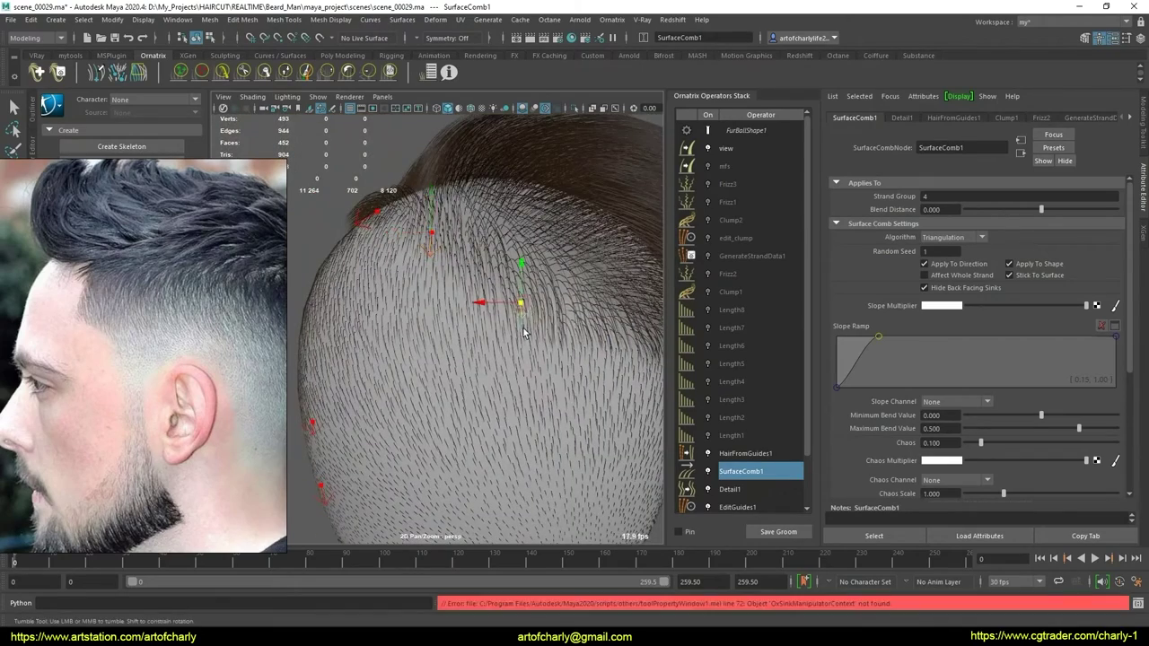
{"action": "right_click_drag", "start_coordinate": [523, 327], "coordinate": [514, 341], "text": "alt"}
{"action": "left_click_drag", "start_coordinate": [515, 341], "coordinate": [515, 290], "text": "alt"}
{"action": "right_click_drag", "start_coordinate": [516, 296], "coordinate": [456, 350], "text": "alt"}
{"action": "mouse_move", "coordinate": [456, 350]}
{"action": "left_mouse_down", "text": "alt"}
{"action": "mouse_move", "coordinate": [474, 323]}
{"action": "mouse_move", "coordinate": [475, 362]}
{"action": "mouse_move", "coordinate": [441, 294]}
{"action": "mouse_move", "coordinate": [418, 327]}
{"action": "mouse_move", "coordinate": [426, 335]}
{"action": "mouse_move", "coordinate": [559, 351]}
{"action": "left_mouse_up", "text": "alt"}
{"action": "mouse_move", "coordinate": [559, 351]}
{"action": "right_mouse_down", "text": "alt"}
{"action": "mouse_move", "coordinate": [513, 366]}
{"action": "mouse_move", "coordinate": [464, 342]}
{"action": "right_mouse_up", "text": "alt"}
{"action": "mouse_move", "coordinate": [464, 342]}
{"action": "left_mouse_down", "text": "alt"}
{"action": "mouse_move", "coordinate": [446, 277]}
{"action": "mouse_move", "coordinate": [426, 281]}
{"action": "left_mouse_up", "text": "alt"}
Reposition a sink with its transform handle, then reactivate the Sinks Editing Tool
{"action": "key", "text": "t"}
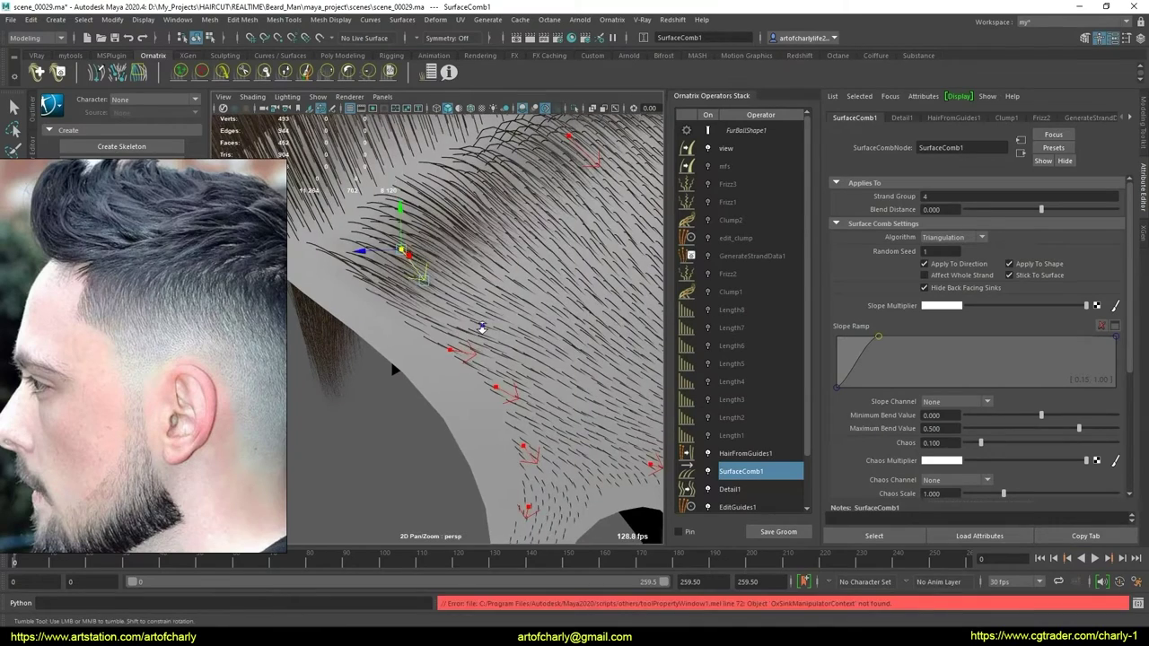
{"action": "scroll", "coordinate": [482, 328], "scroll_direction": "down", "scroll_amount": 5}
{"action": "middle_click_drag", "start_coordinate": [481, 328], "coordinate": [476, 329], "text": "alt"}
{"action": "scroll", "coordinate": [548, 365], "scroll_direction": "up", "scroll_amount": 3}
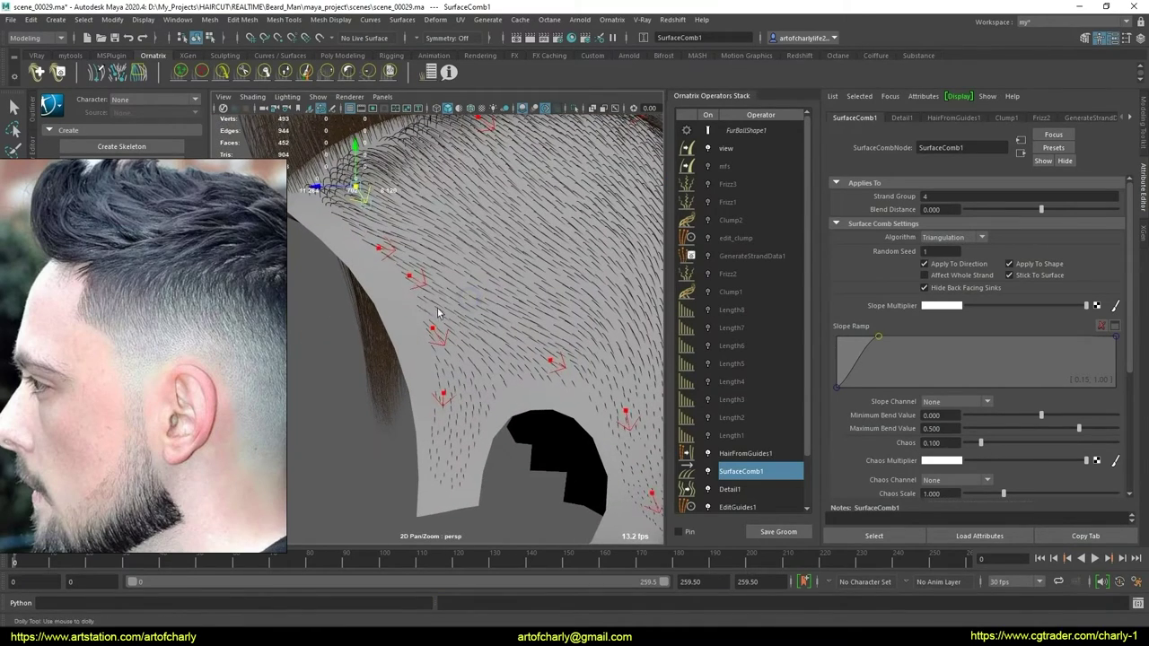
{"action": "key", "text": "q"}
{"action": "left_click", "coordinate": [131, 78]}
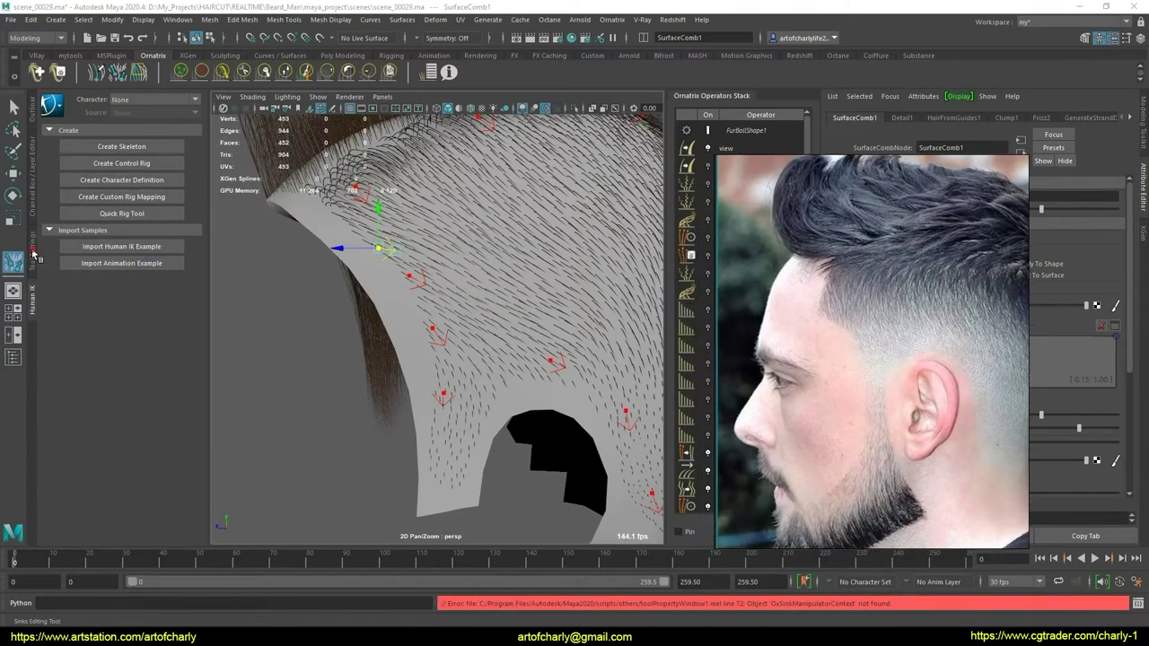
Set the temple sink's Mirror Axis to X in Selected Sink Settings
{"action": "left_click", "coordinate": [33, 255]}
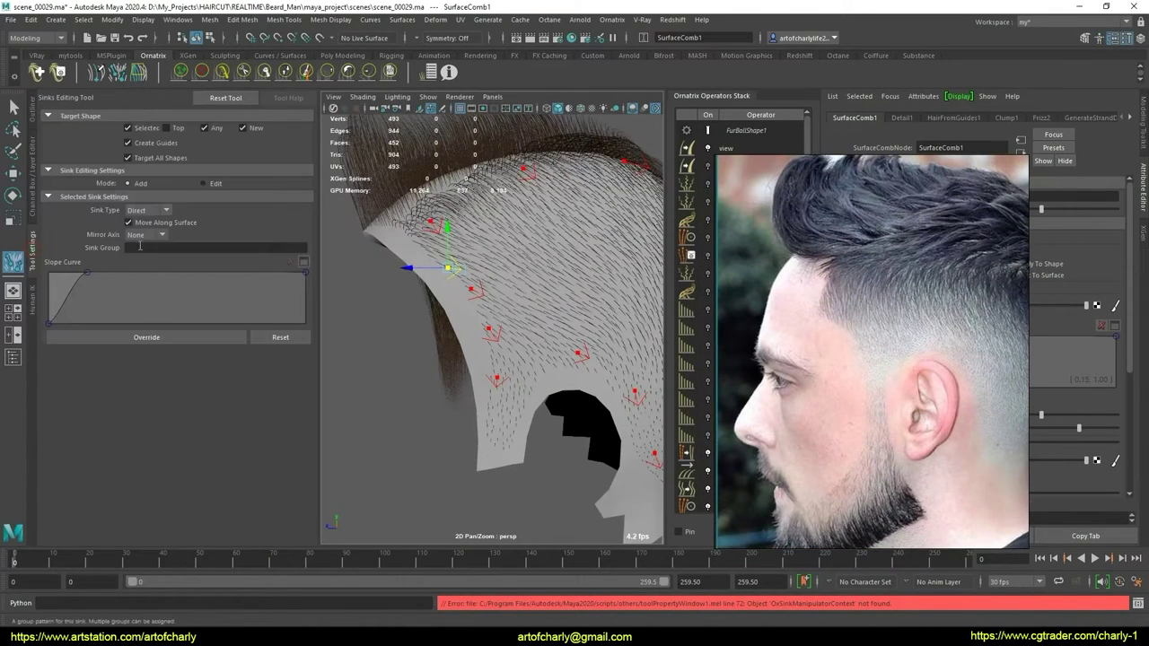
{"action": "left_click", "coordinate": [475, 291]}
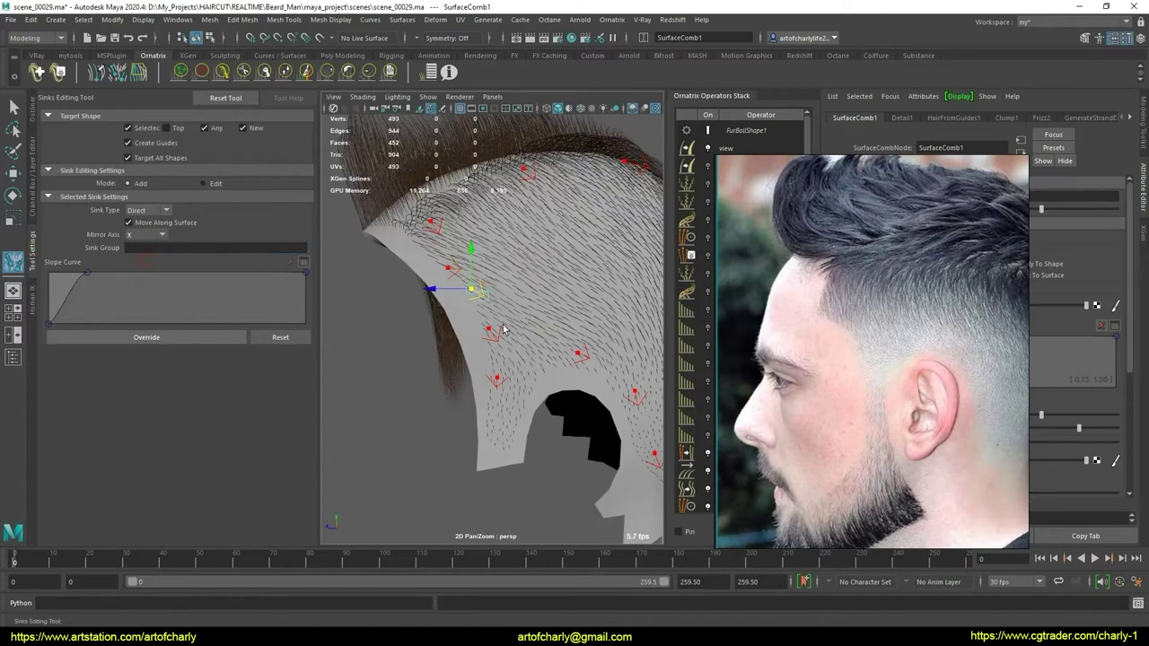
{"action": "left_click", "coordinate": [160, 235]}
{"action": "left_click", "coordinate": [148, 248]}
{"action": "scroll", "coordinate": [388, 352], "scroll_direction": "up", "scroll_amount": 5}
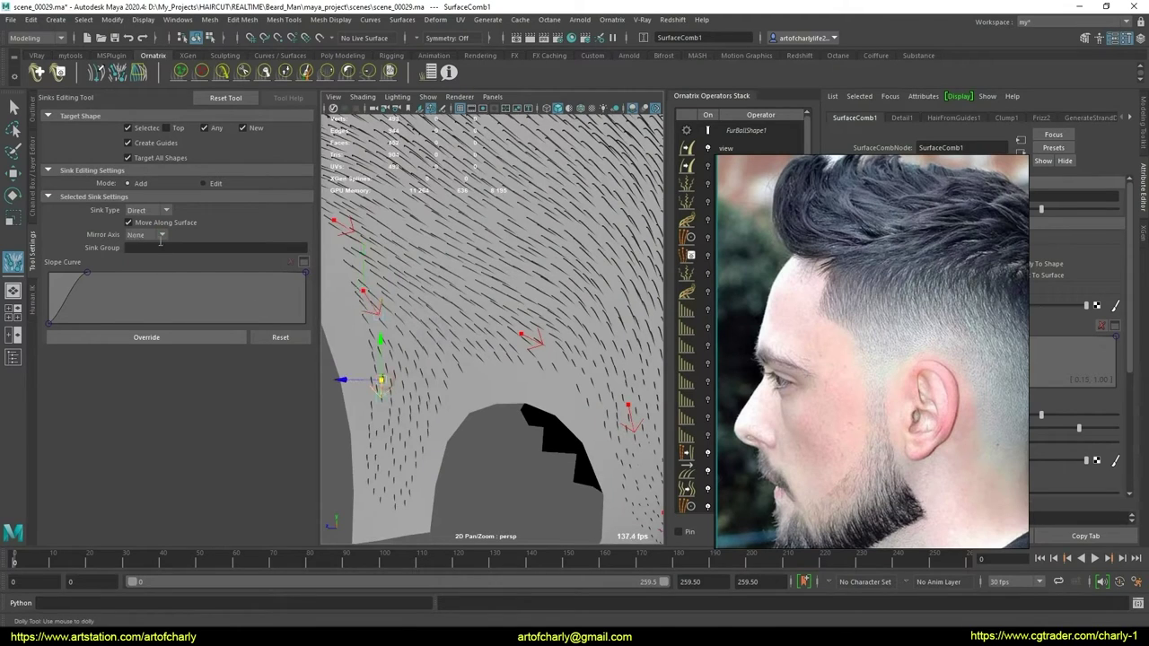
{"action": "left_click", "coordinate": [160, 235]}
{"action": "left_click", "coordinate": [141, 249]}
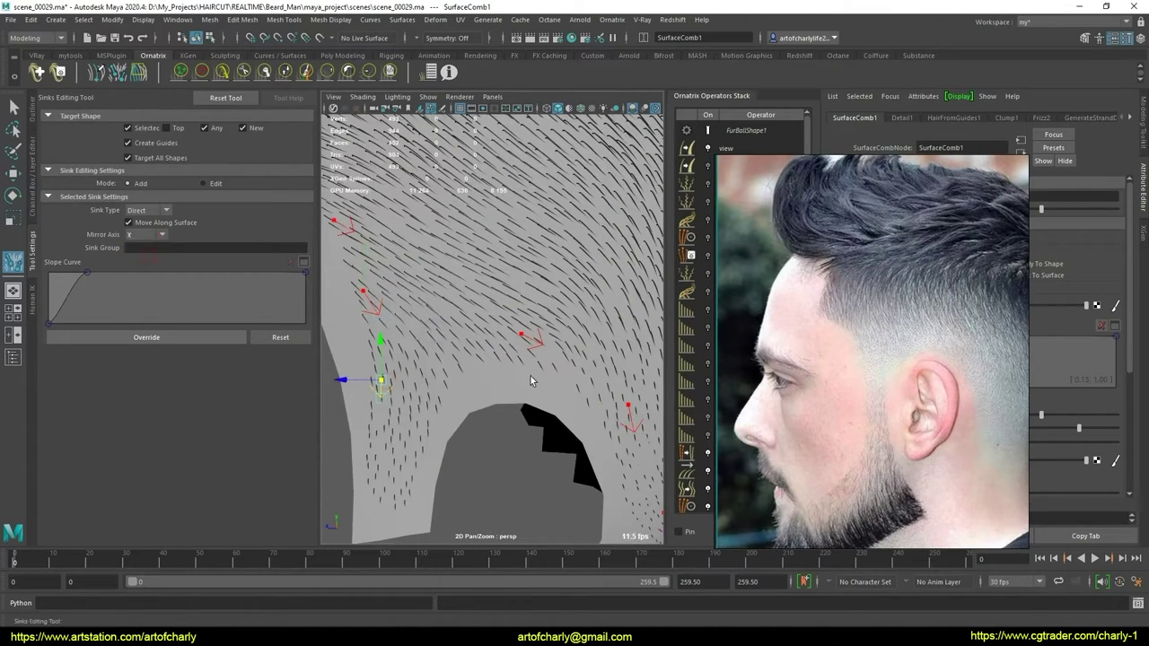
{"action": "left_click", "coordinate": [164, 238]}
{"action": "left_click", "coordinate": [142, 249]}
Set Mirror Axis to X for the remaining sinks on the side and lower scalp
{"action": "left_click_drag", "start_coordinate": [462, 305], "coordinate": [474, 330], "text": "alt"}
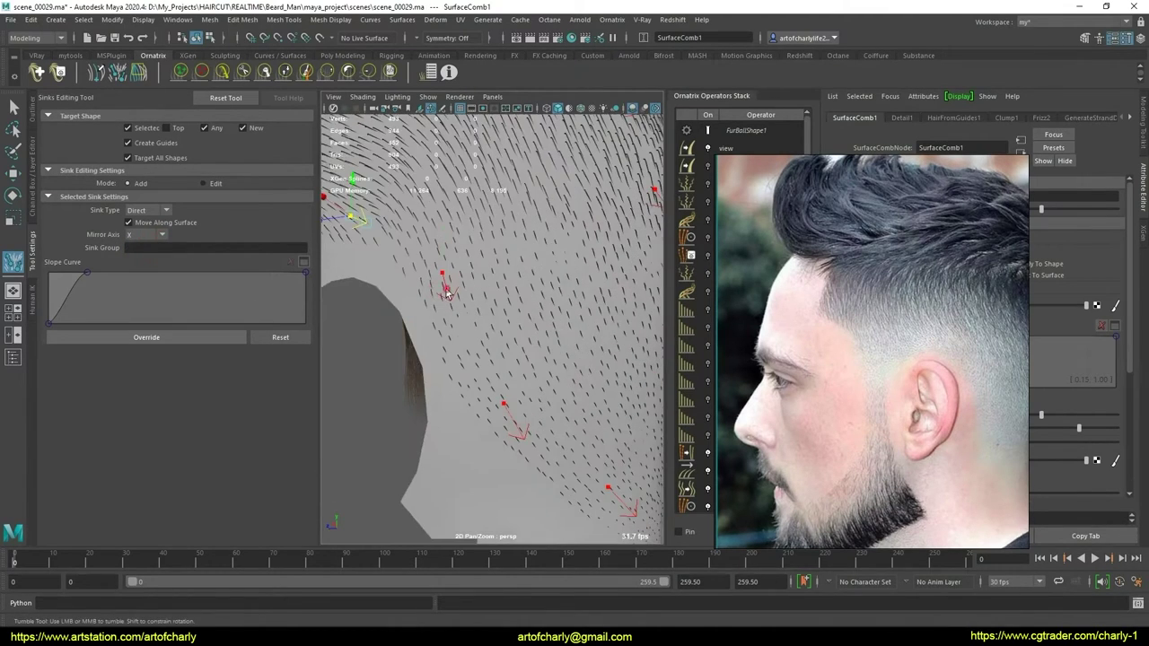
{"action": "left_click", "coordinate": [447, 293]}
{"action": "left_click", "coordinate": [148, 236]}
{"action": "left_click", "coordinate": [141, 257]}
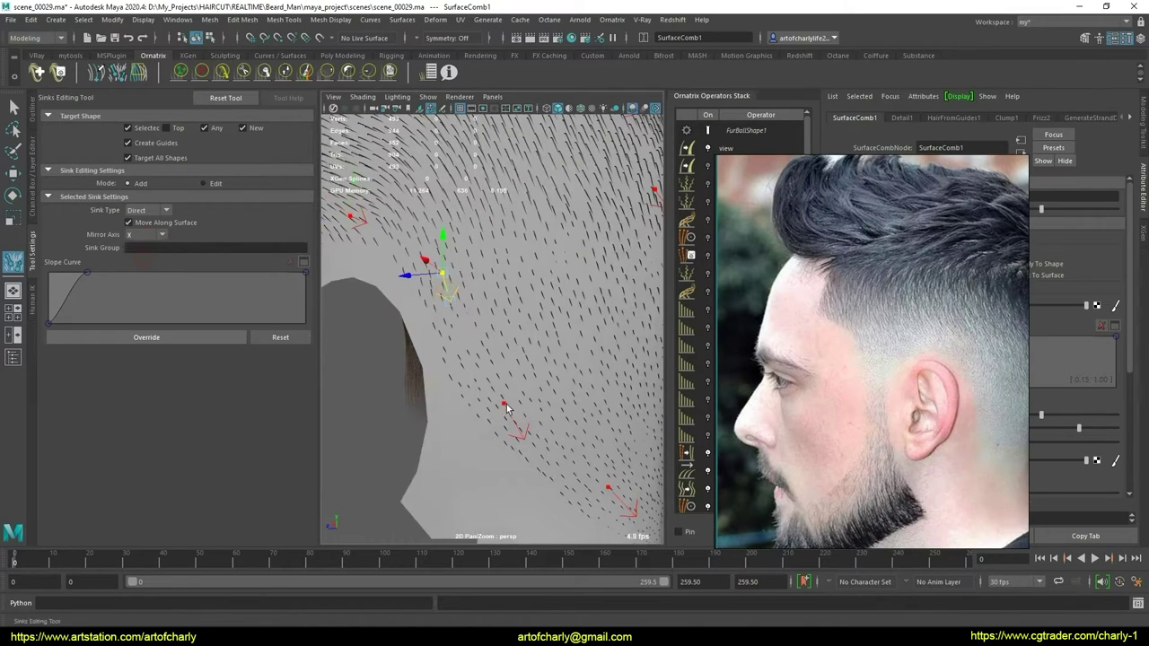
{"action": "left_click", "coordinate": [148, 235]}
{"action": "left_click", "coordinate": [142, 249]}
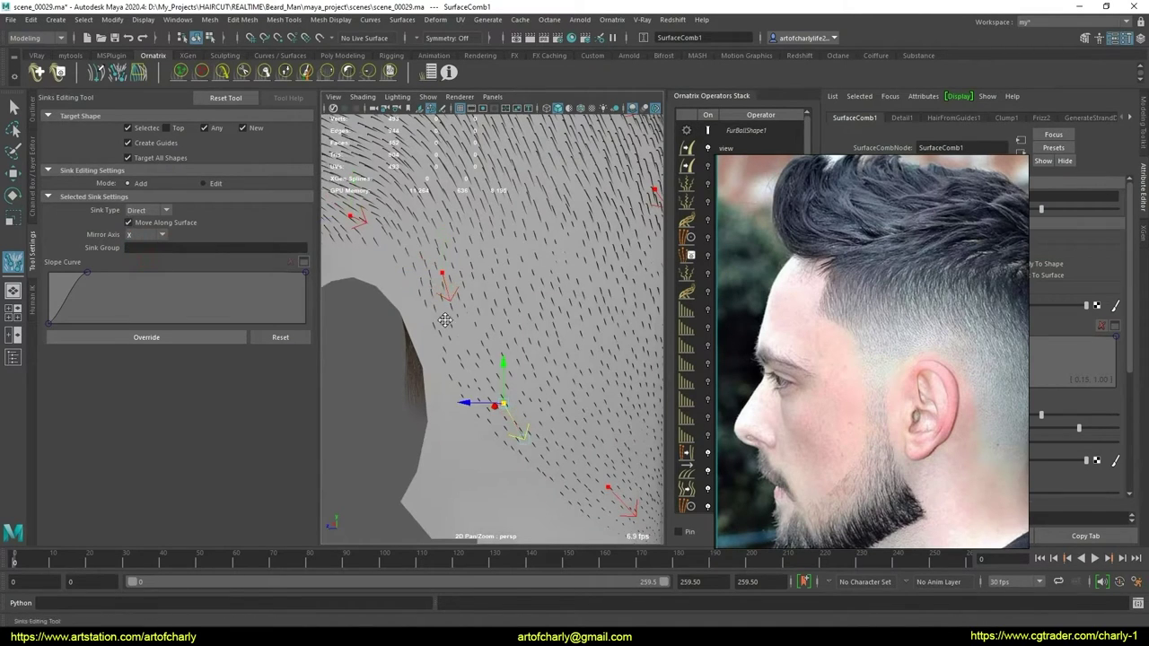
{"action": "left_click_drag", "start_coordinate": [445, 321], "coordinate": [421, 323], "text": "alt"}
{"action": "left_click", "coordinate": [406, 308]}
{"action": "left_click", "coordinate": [148, 236]}
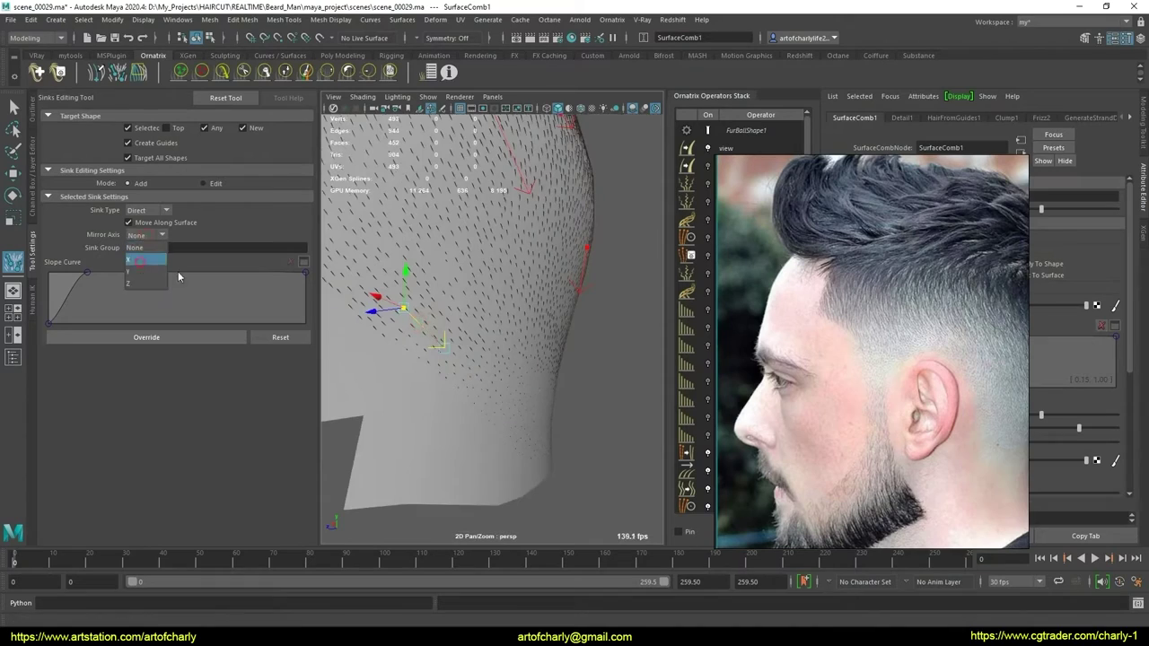
{"action": "left_click", "coordinate": [142, 251]}
{"action": "mouse_move", "coordinate": [305, 267]}
{"action": "left_mouse_down", "text": "alt"}
{"action": "mouse_move", "coordinate": [301, 279]}
{"action": "mouse_move", "coordinate": [828, 281]}
{"action": "left_mouse_up", "text": "alt"}
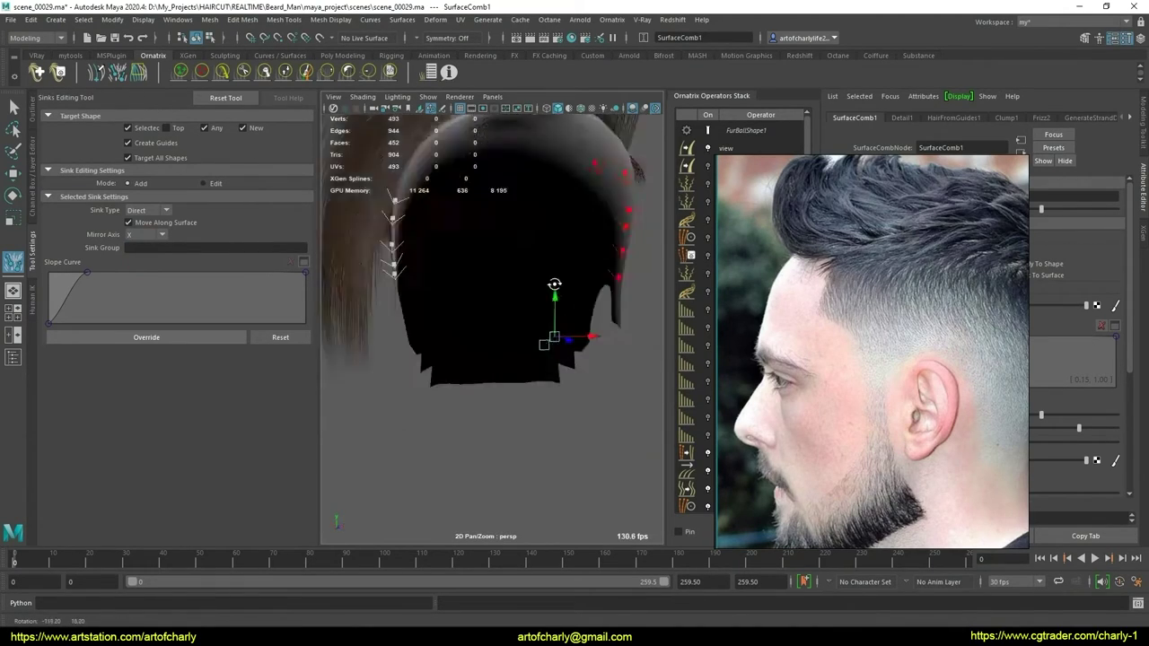
{"action": "mouse_move", "coordinate": [828, 281]}
{"action": "left_mouse_down", "text": "alt"}
{"action": "mouse_move", "coordinate": [817, 296]}
{"action": "mouse_move", "coordinate": [199, 287]}
{"action": "mouse_move", "coordinate": [106, 275]}
{"action": "left_mouse_up", "text": "alt"}
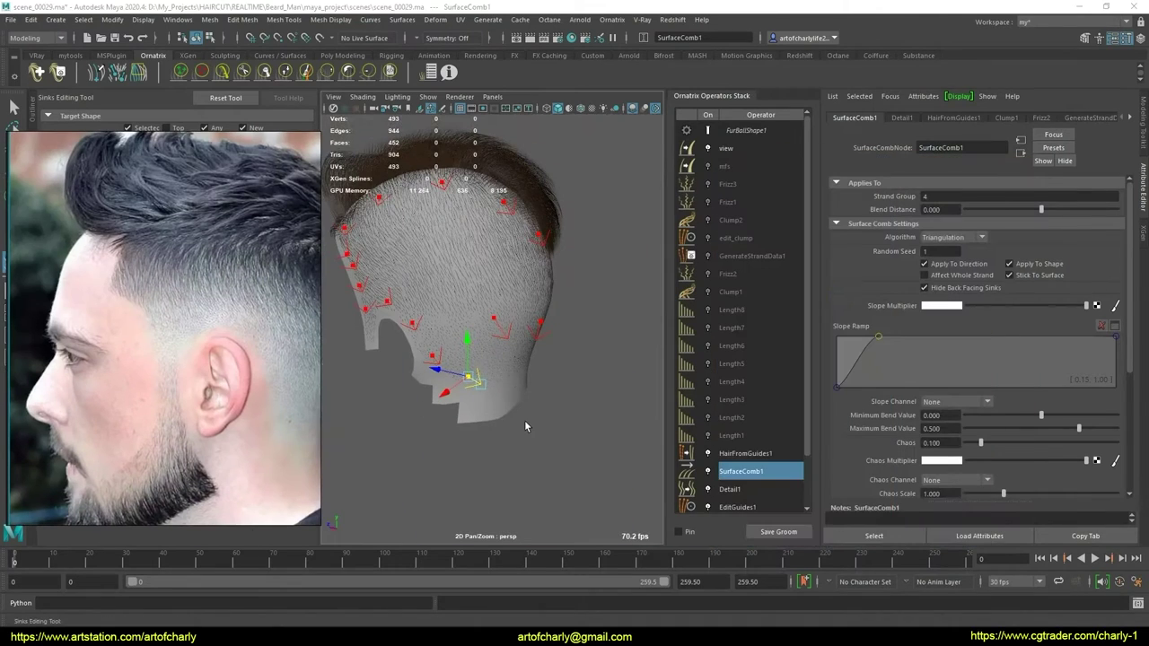
Add EditGuides2 above SurfaceComb1 and collapse the stack up to it into BakedGuides9
{"action": "left_click", "coordinate": [743, 437]}
{"action": "left_click", "coordinate": [758, 471]}
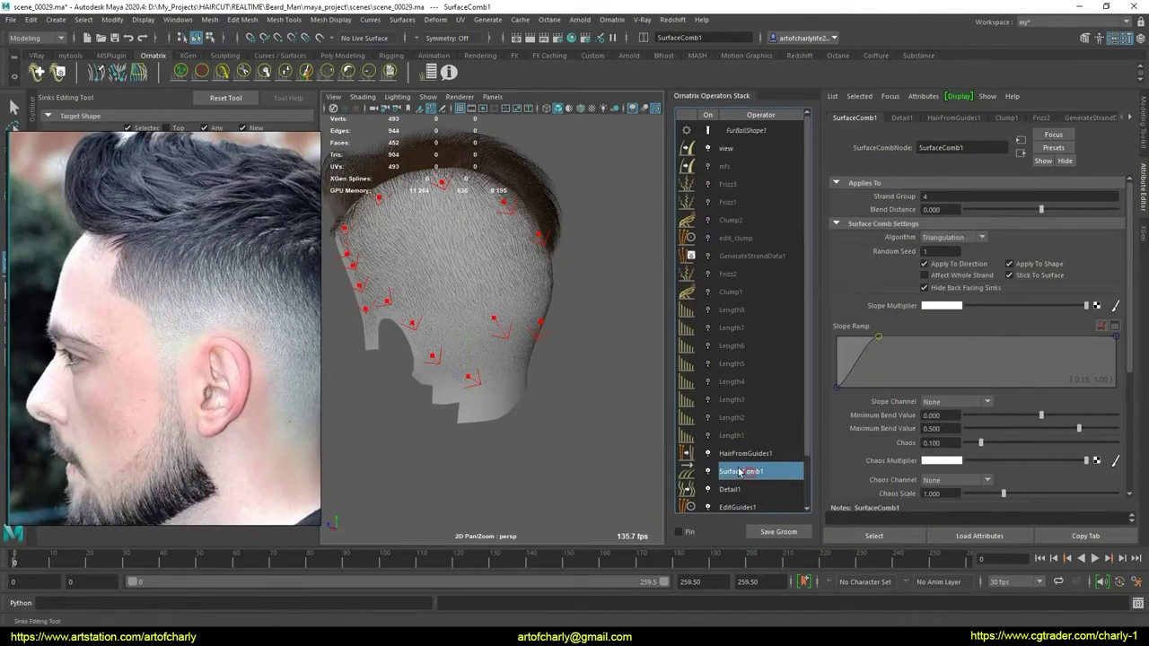
{"action": "mouse_move", "coordinate": [457, 419]}
{"action": "left_mouse_down", "text": "alt"}
{"action": "mouse_move", "coordinate": [509, 403]}
{"action": "mouse_move", "coordinate": [526, 292]}
{"action": "left_mouse_up", "text": "alt"}
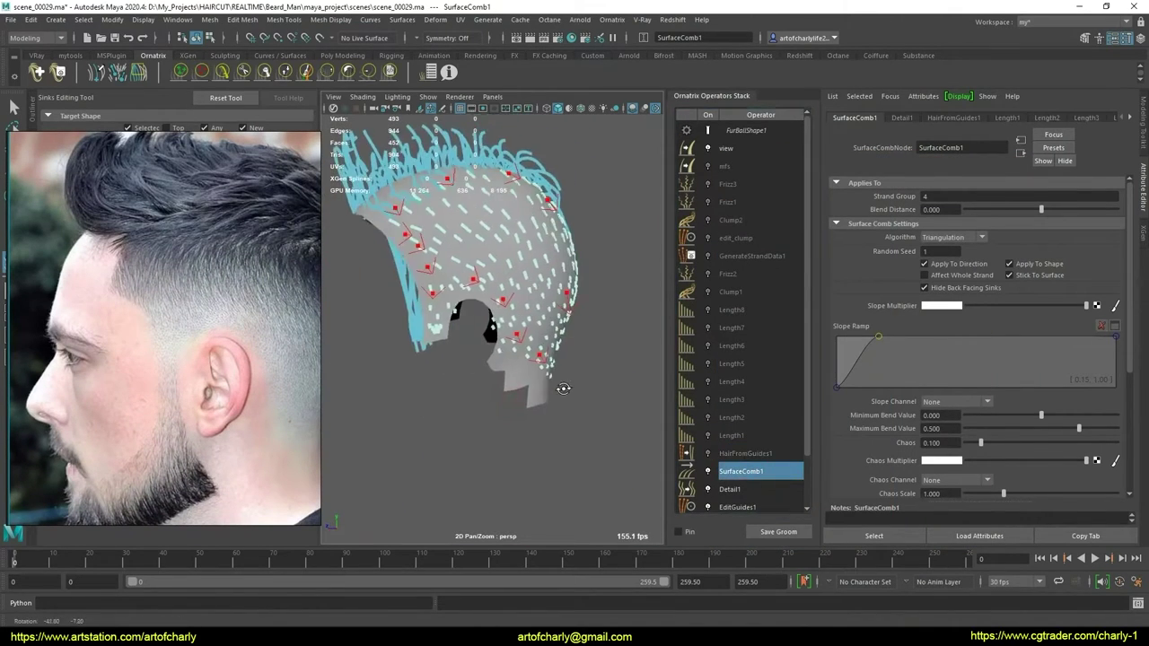
{"action": "left_click", "coordinate": [612, 19]}
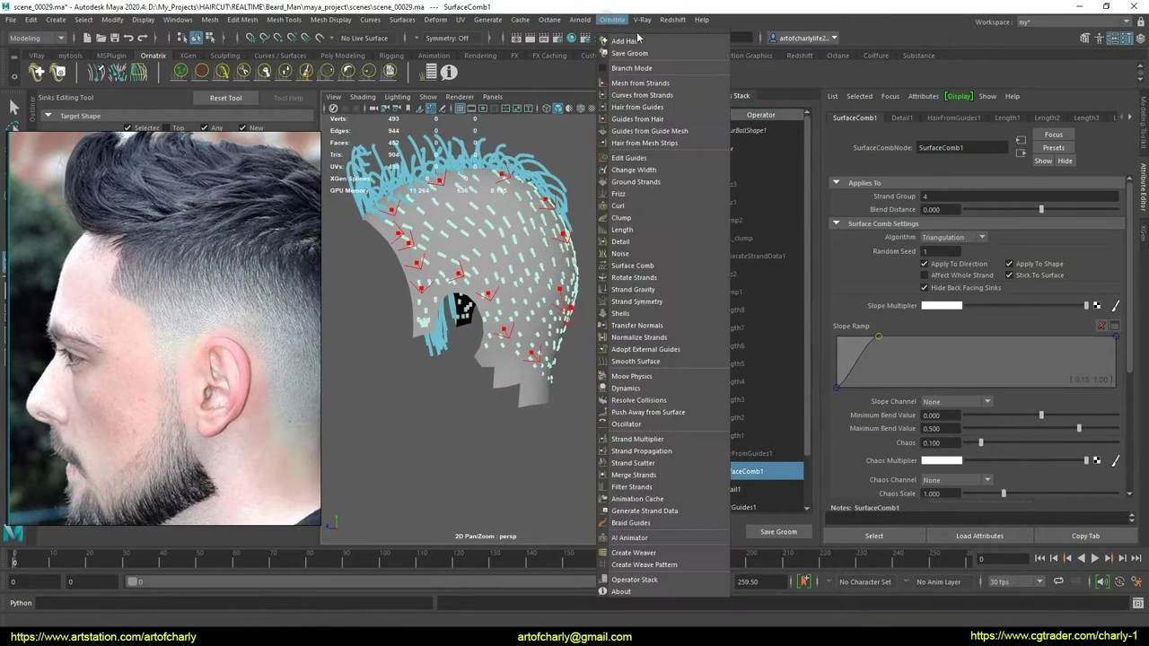
{"action": "left_click", "coordinate": [673, 159]}
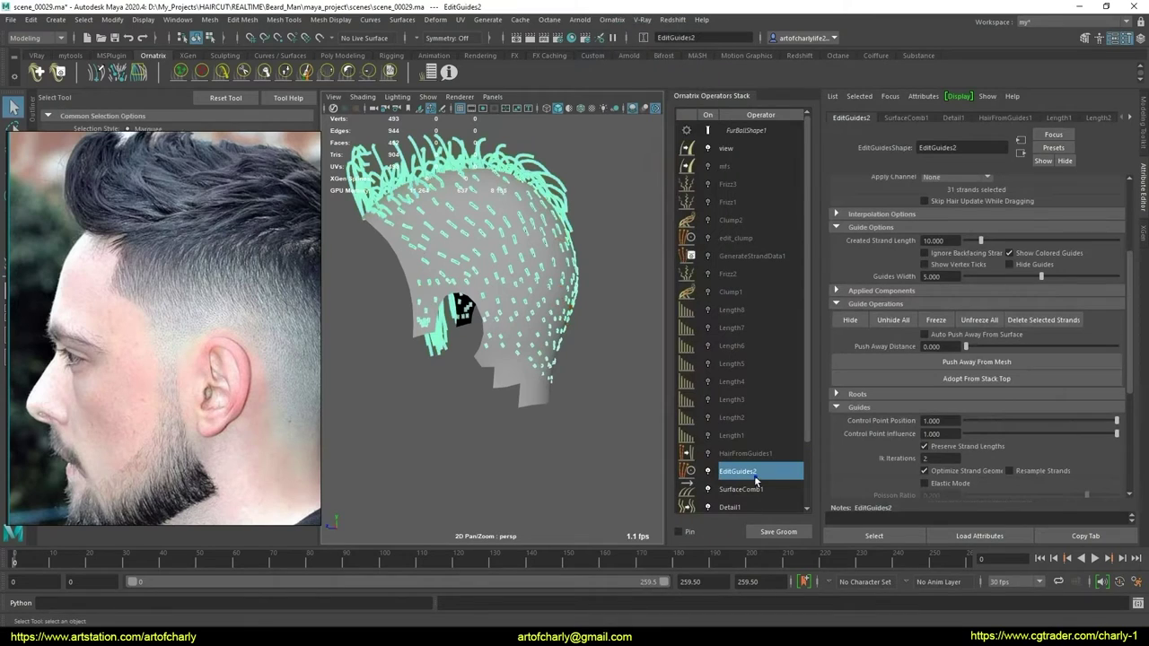
{"action": "right_click", "coordinate": [756, 479]}
{"action": "left_click", "coordinate": [825, 542]}
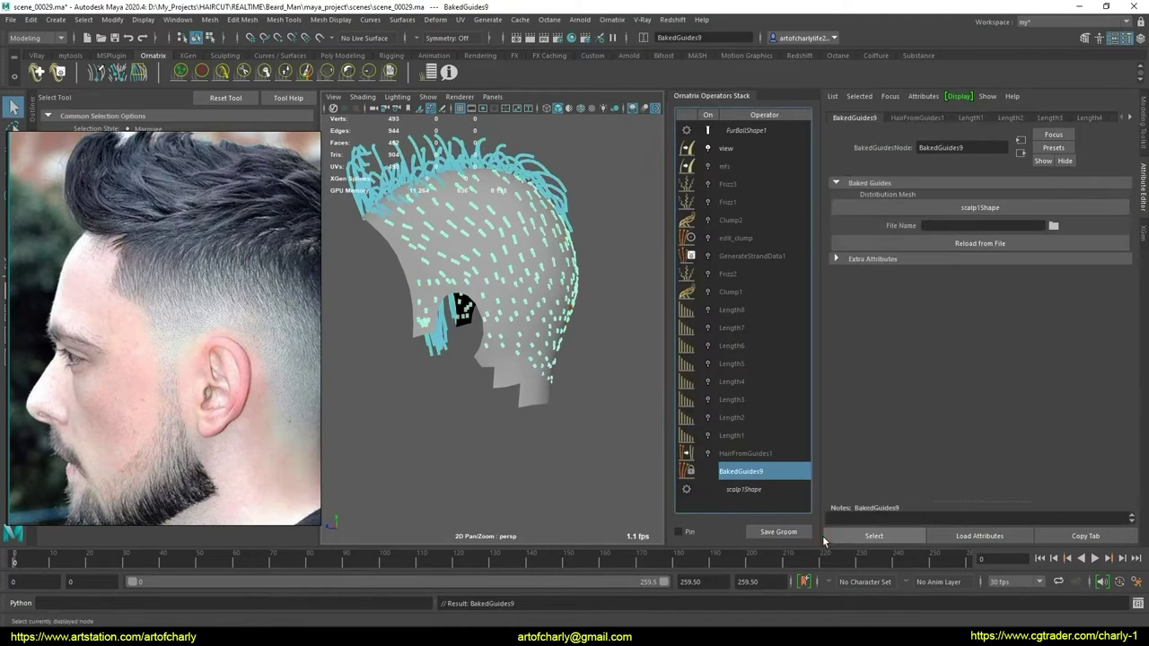
{"action": "mouse_move", "coordinate": [494, 333]}
{"action": "left_mouse_down", "text": "alt"}
{"action": "mouse_move", "coordinate": [539, 336]}
{"action": "mouse_move", "coordinate": [597, 290]}
{"action": "left_mouse_up", "text": "alt"}
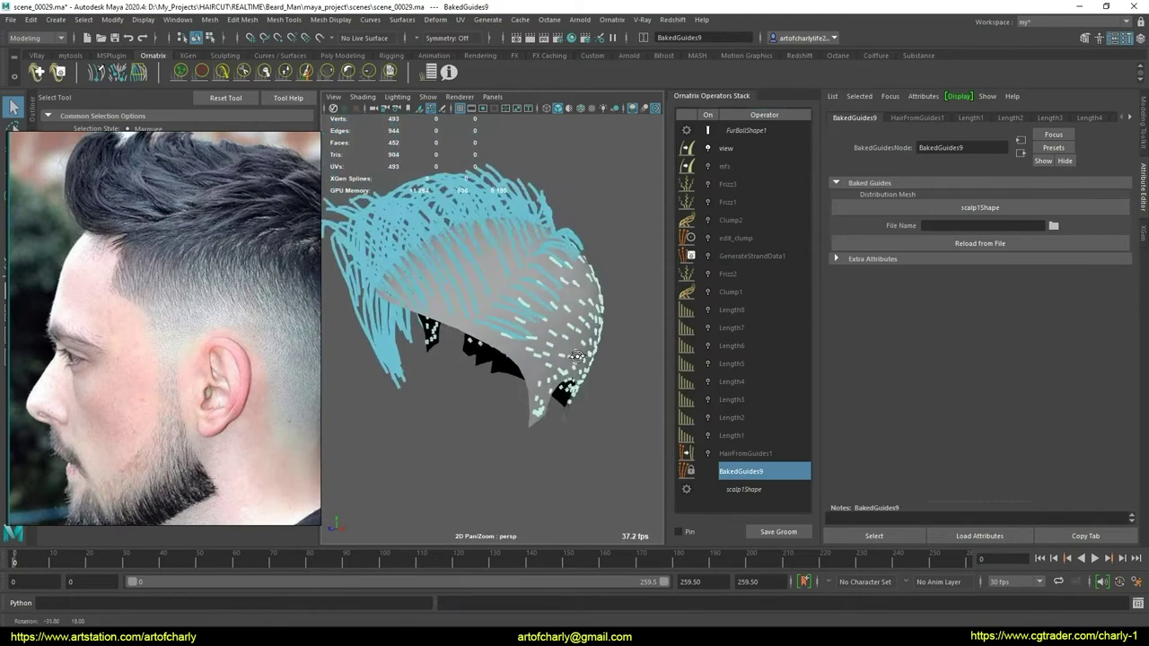
{"action": "left_click", "coordinate": [612, 19]}
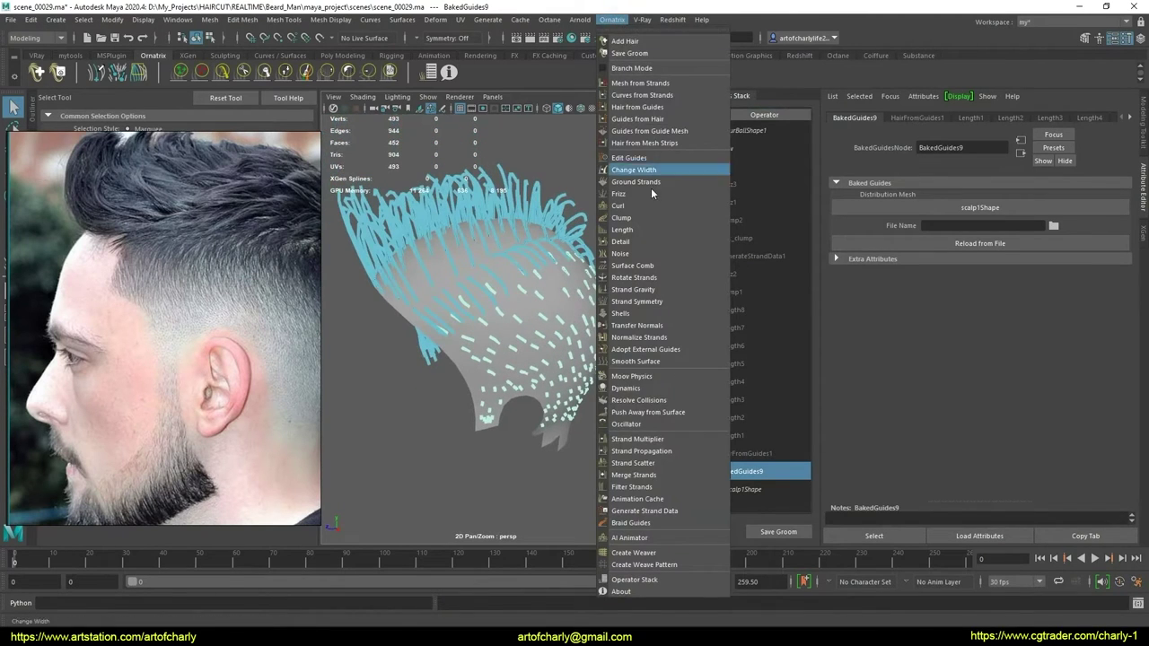
Add an Edit Guides operator in Select Hair mode with Use Strand Groups checked
{"action": "left_click", "coordinate": [628, 157]}
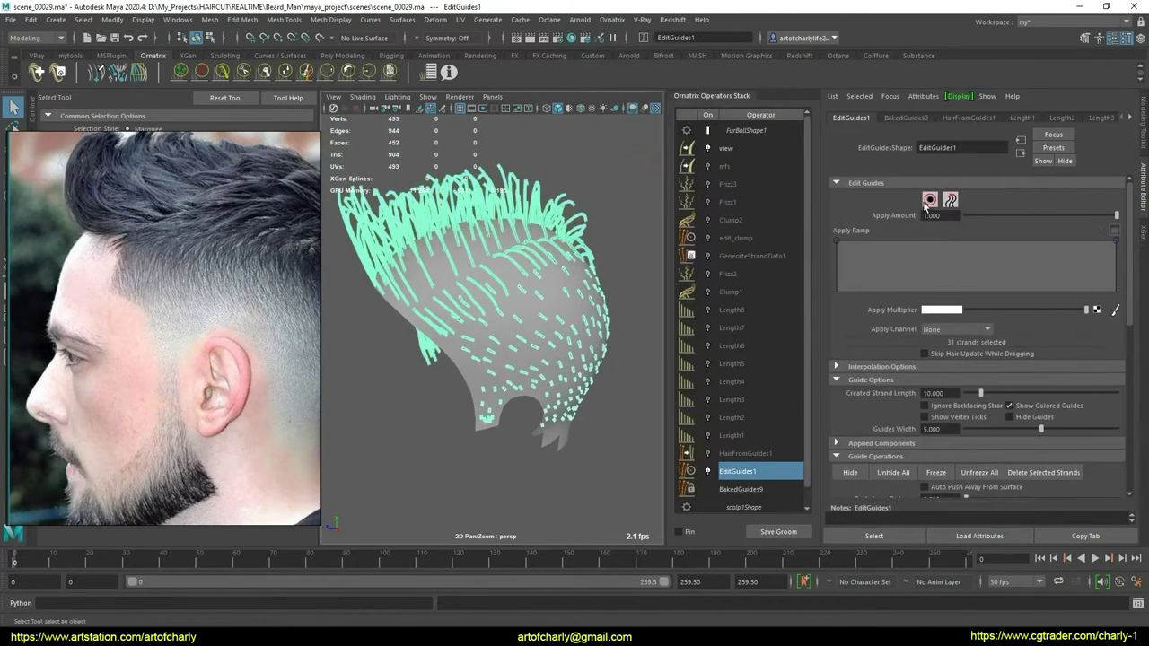
{"action": "left_click", "coordinate": [927, 203]}
{"action": "left_click_drag", "start_coordinate": [512, 260], "coordinate": [552, 298], "text": "alt"}
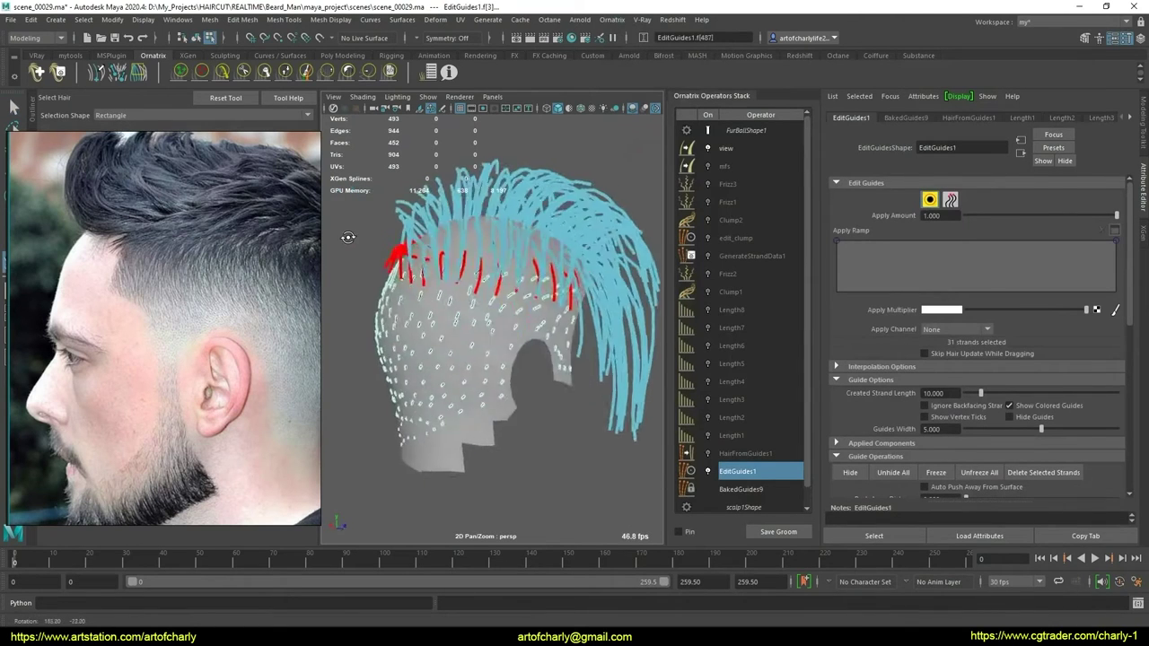
{"action": "scroll", "coordinate": [920, 328], "scroll_direction": "down", "scroll_amount": 5}
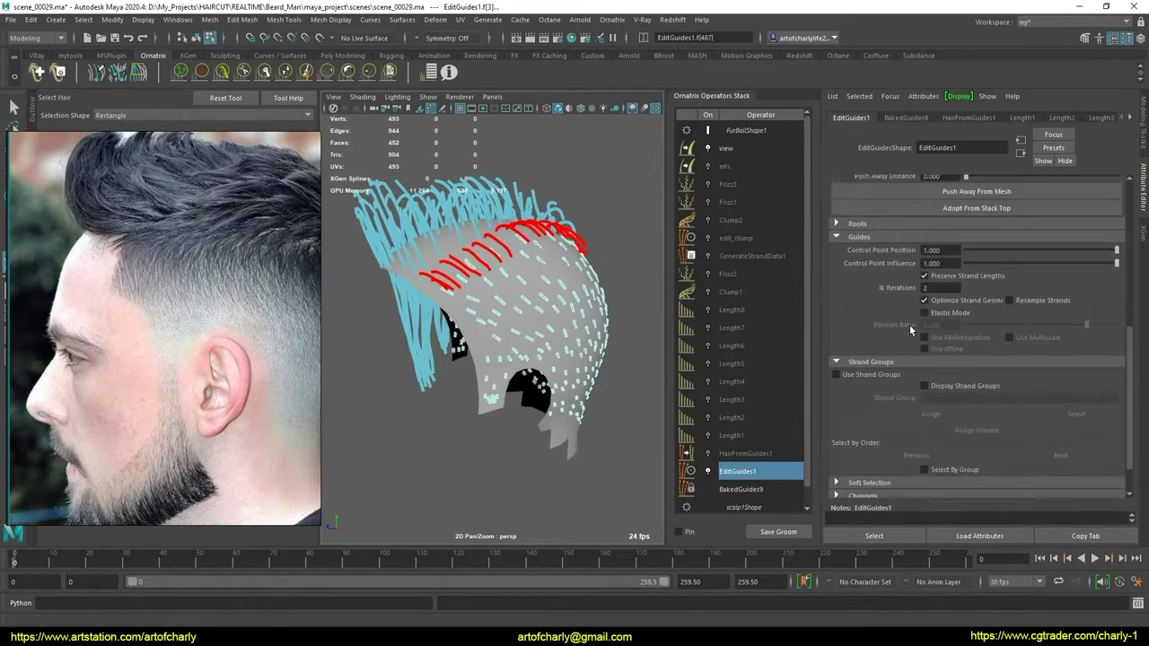
{"action": "scroll", "coordinate": [907, 309], "scroll_direction": "down", "scroll_amount": 5}
{"action": "scroll", "coordinate": [898, 288], "scroll_direction": "down", "scroll_amount": 4}
{"action": "left_click", "coordinate": [856, 331]}
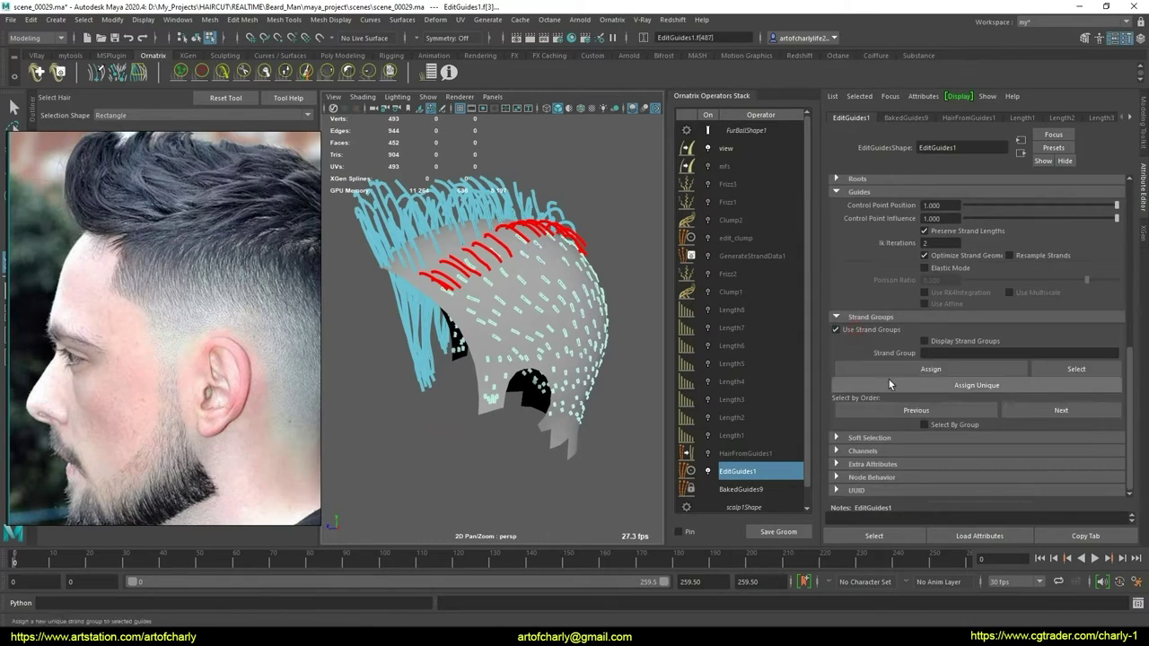
{"action": "left_click_drag", "start_coordinate": [501, 353], "coordinate": [482, 214], "text": "alt"}
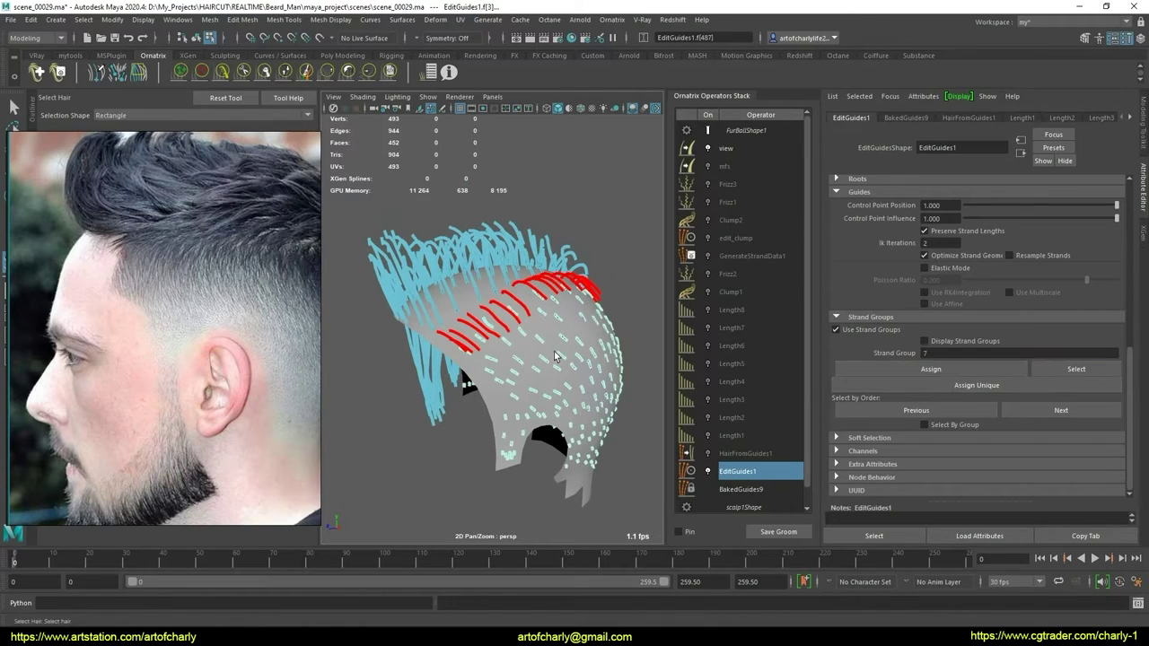
{"action": "middle_click_drag", "start_coordinate": [557, 354], "coordinate": [514, 309], "text": "alt"}
{"action": "mouse_move", "coordinate": [514, 310]}
{"action": "left_mouse_down", "text": "alt"}
{"action": "mouse_move", "coordinate": [499, 289]}
{"action": "mouse_move", "coordinate": [507, 337]}
{"action": "mouse_move", "coordinate": [555, 314]}
{"action": "mouse_move", "coordinate": [490, 352]}
{"action": "mouse_move", "coordinate": [441, 339]}
{"action": "mouse_move", "coordinate": [492, 354]}
{"action": "mouse_move", "coordinate": [476, 267]}
{"action": "mouse_move", "coordinate": [578, 361]}
{"action": "left_mouse_up", "text": "alt"}
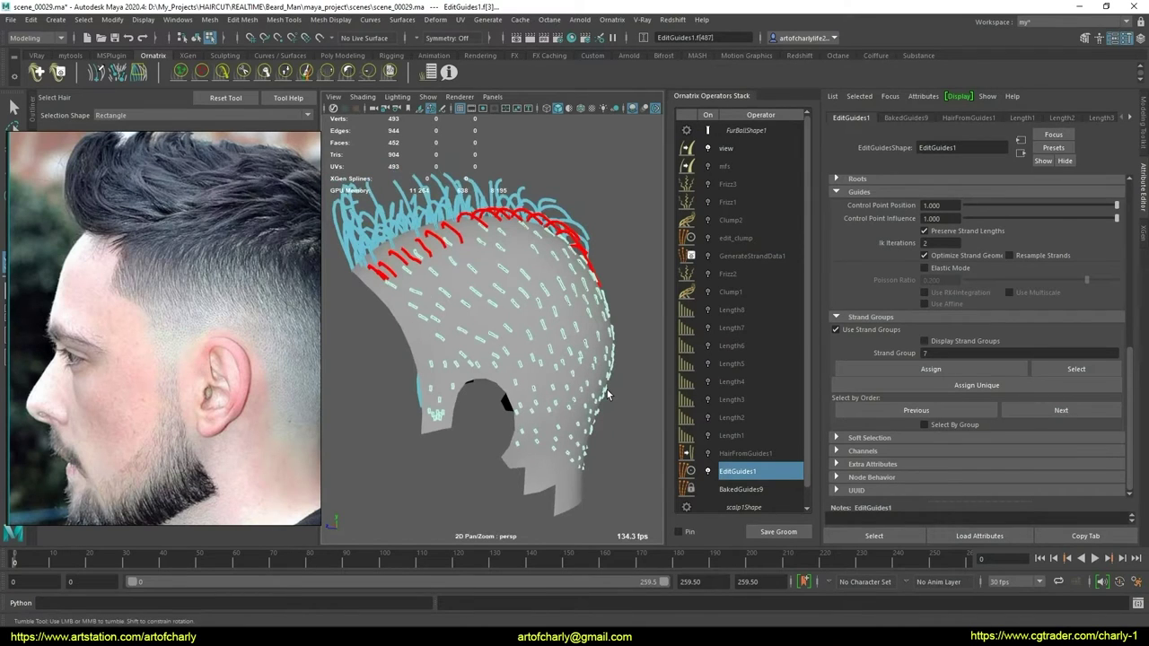
Switch the viewport to textured display and select the scalp mesh and EditGuides1
{"action": "key", "text": "5"}
{"action": "key", "text": "6"}
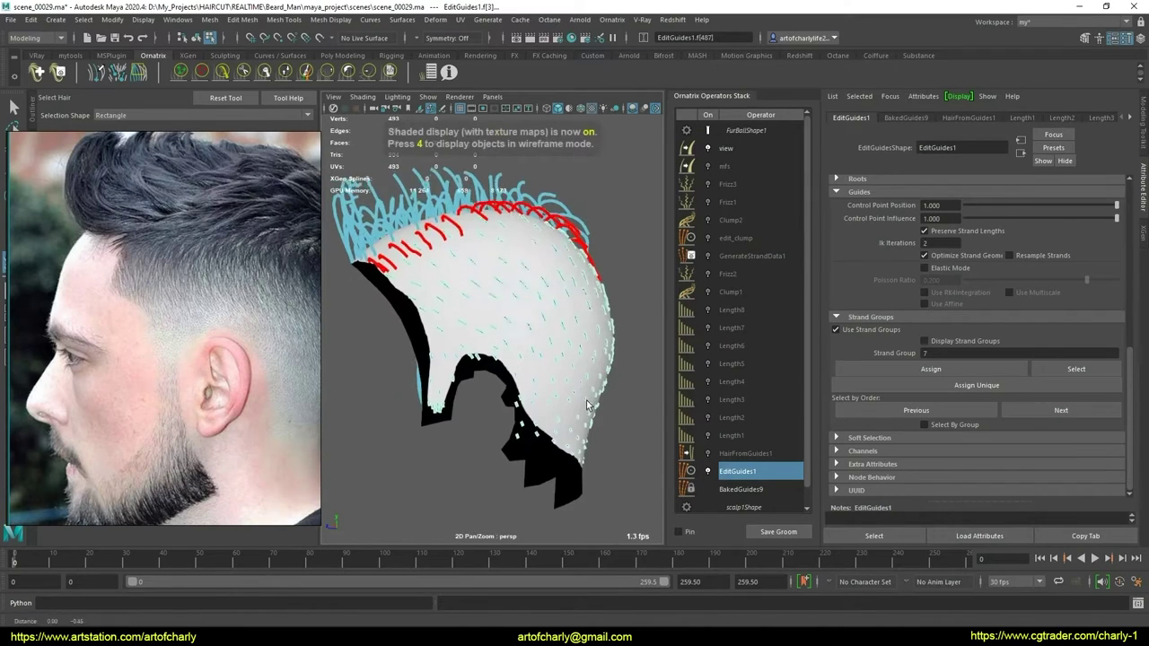
{"action": "left_click_drag", "start_coordinate": [564, 406], "coordinate": [569, 343], "text": "alt"}
{"action": "key", "text": "q"}
{"action": "left_click", "coordinate": [633, 337]}
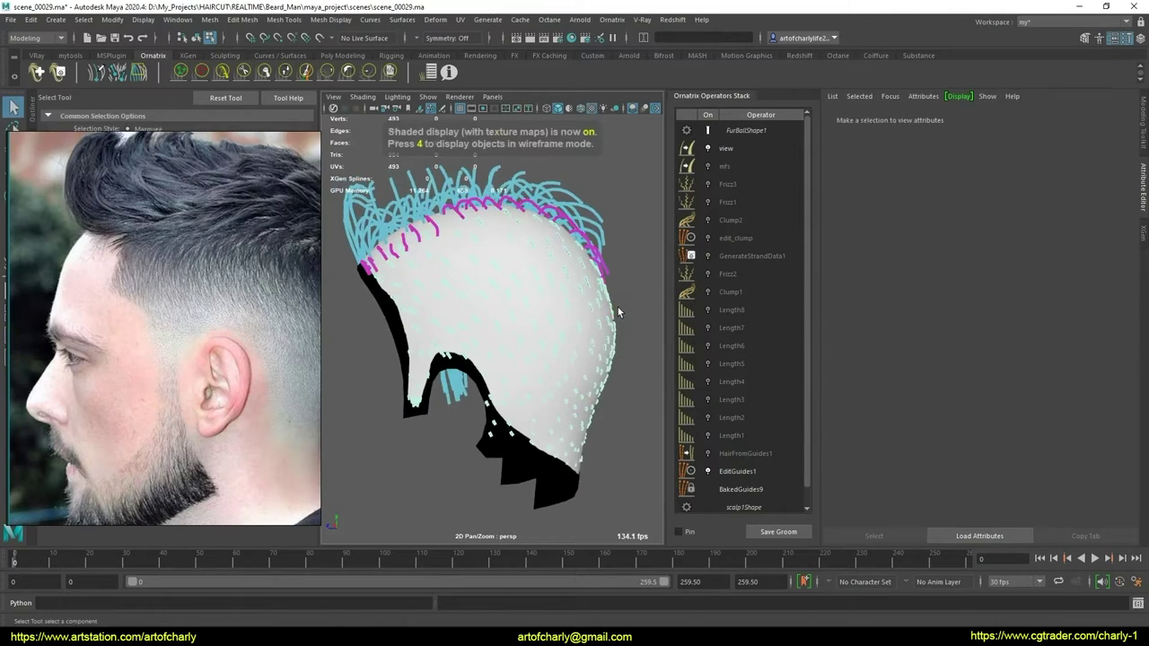
{"action": "left_click", "coordinate": [616, 311]}
{"action": "right_click_drag", "start_coordinate": [513, 313], "coordinate": [571, 299]}
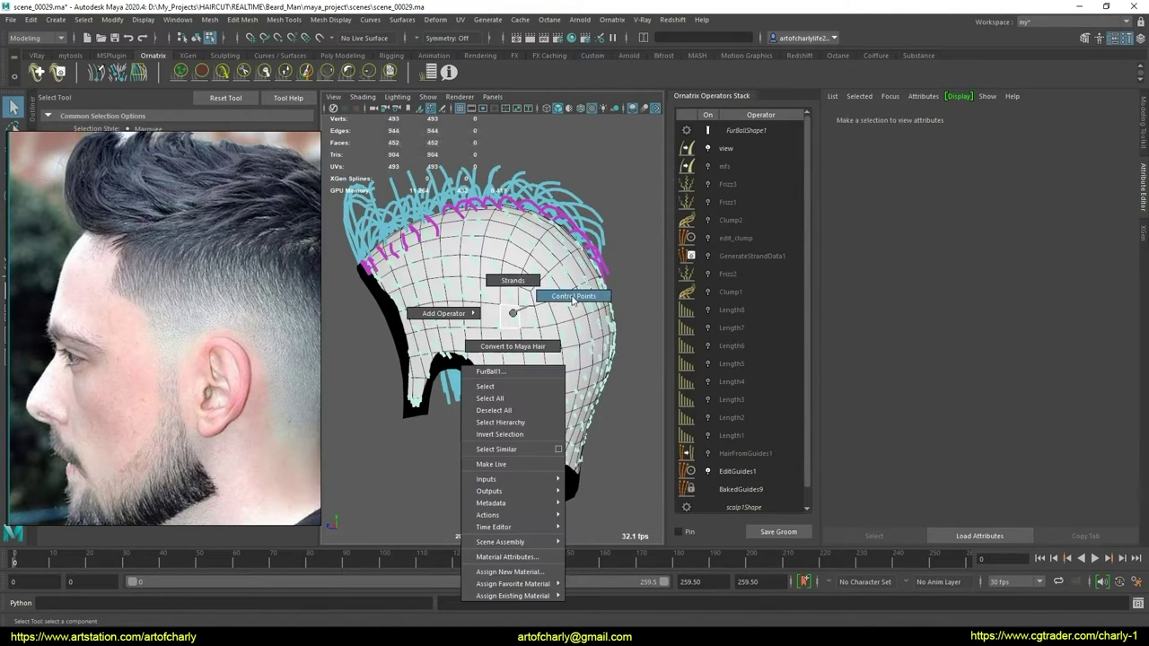
{"action": "left_click", "coordinate": [737, 471]}
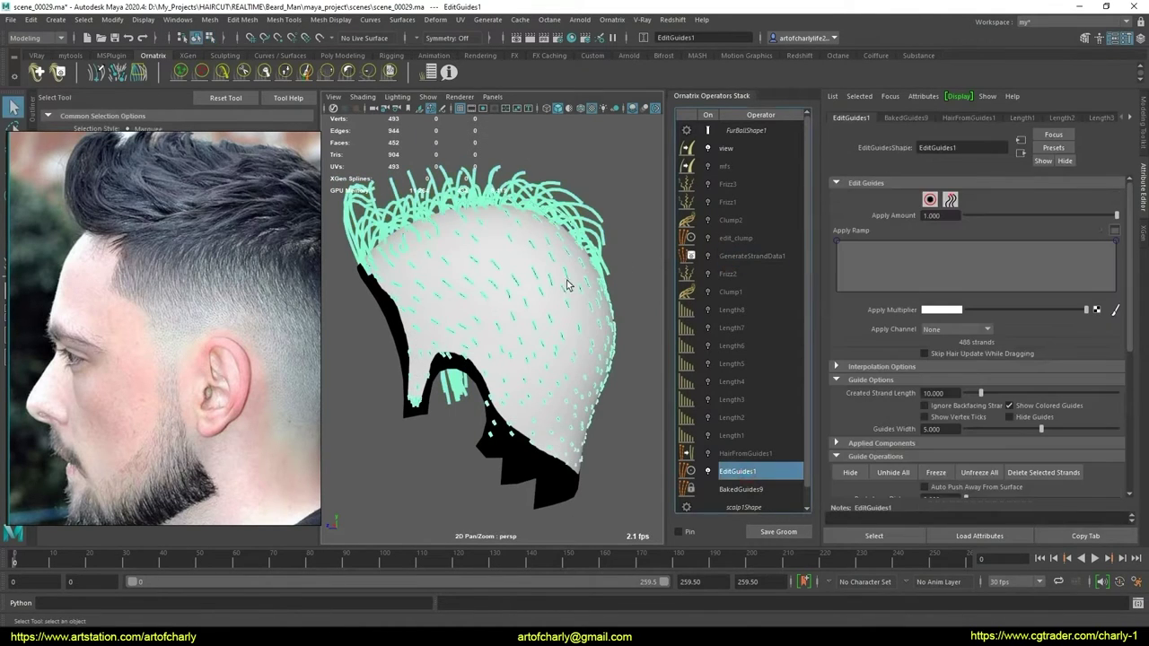
{"action": "left_click", "coordinate": [554, 489]}
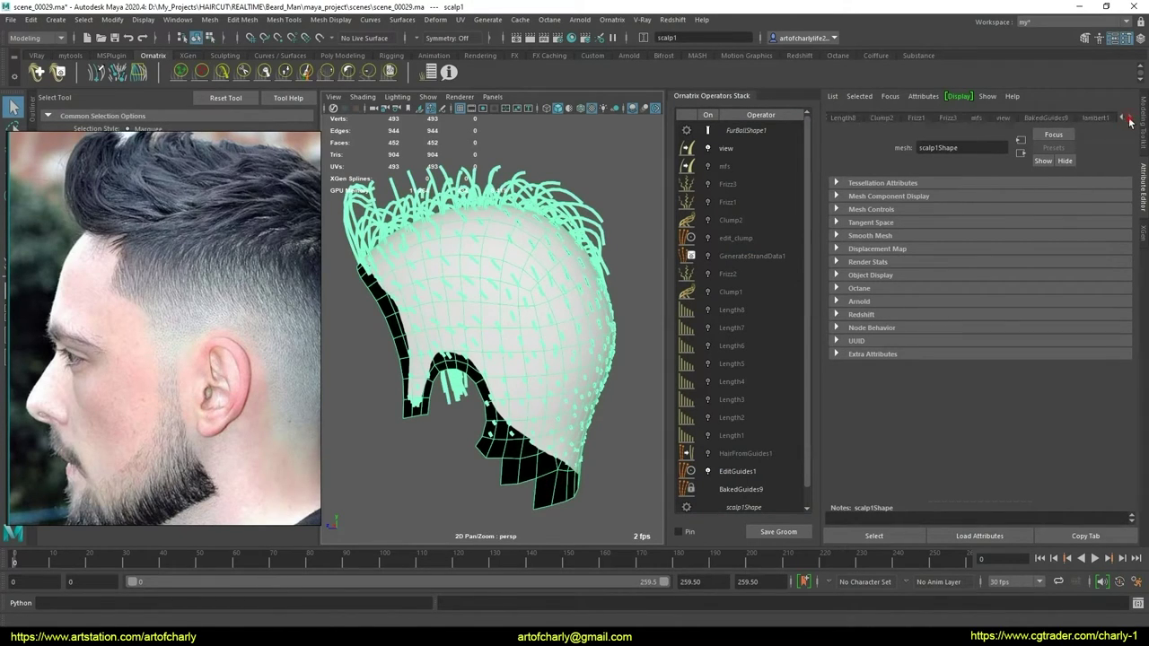
Load sourceimages/length.png into the scalp's file3 texture node in place of hair_mask.png
{"action": "left_click", "coordinate": [1115, 254]}
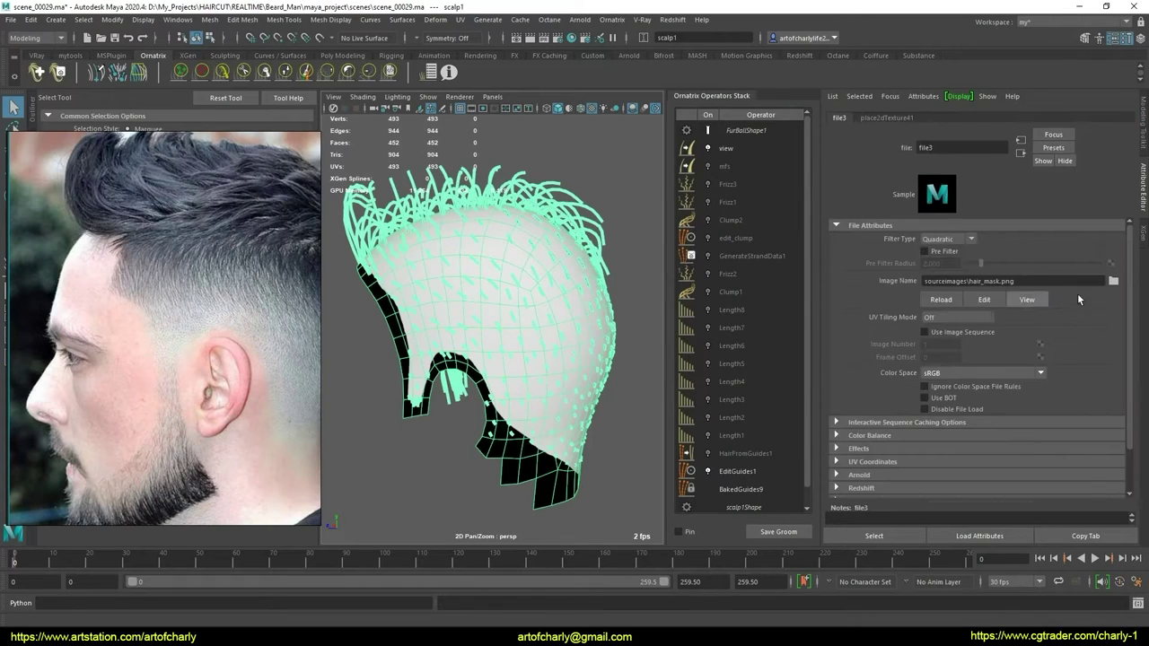
{"action": "left_click", "coordinate": [1113, 281]}
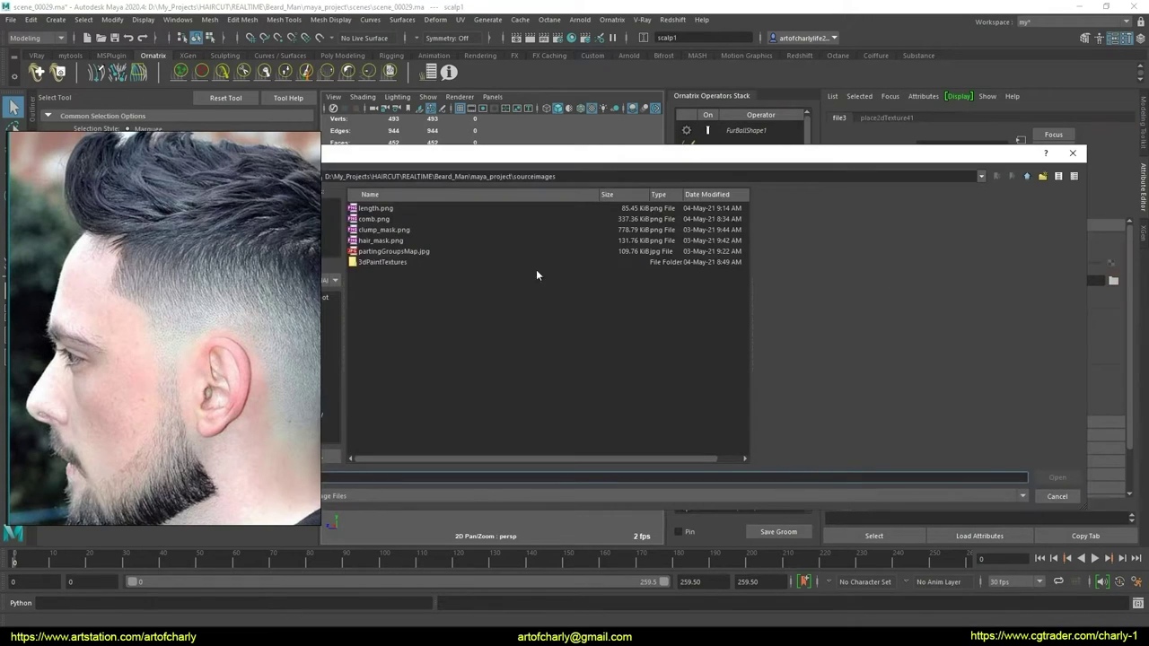
{"action": "left_click", "coordinate": [391, 243]}
{"action": "left_click", "coordinate": [389, 209]}
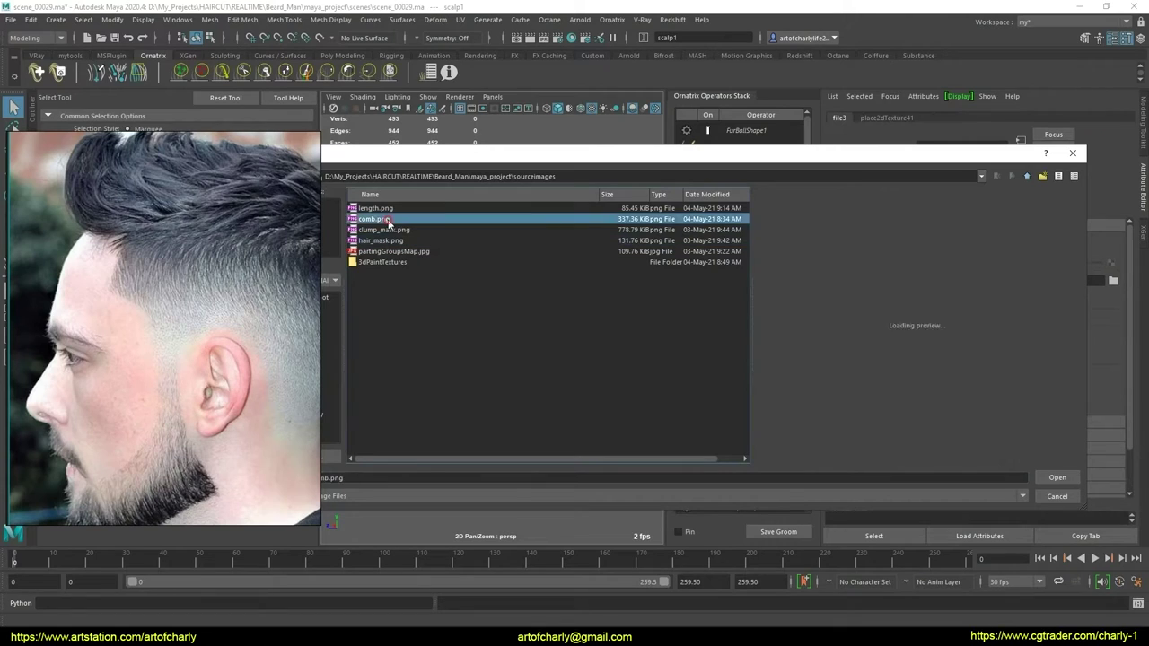
{"action": "left_click", "coordinate": [389, 219]}
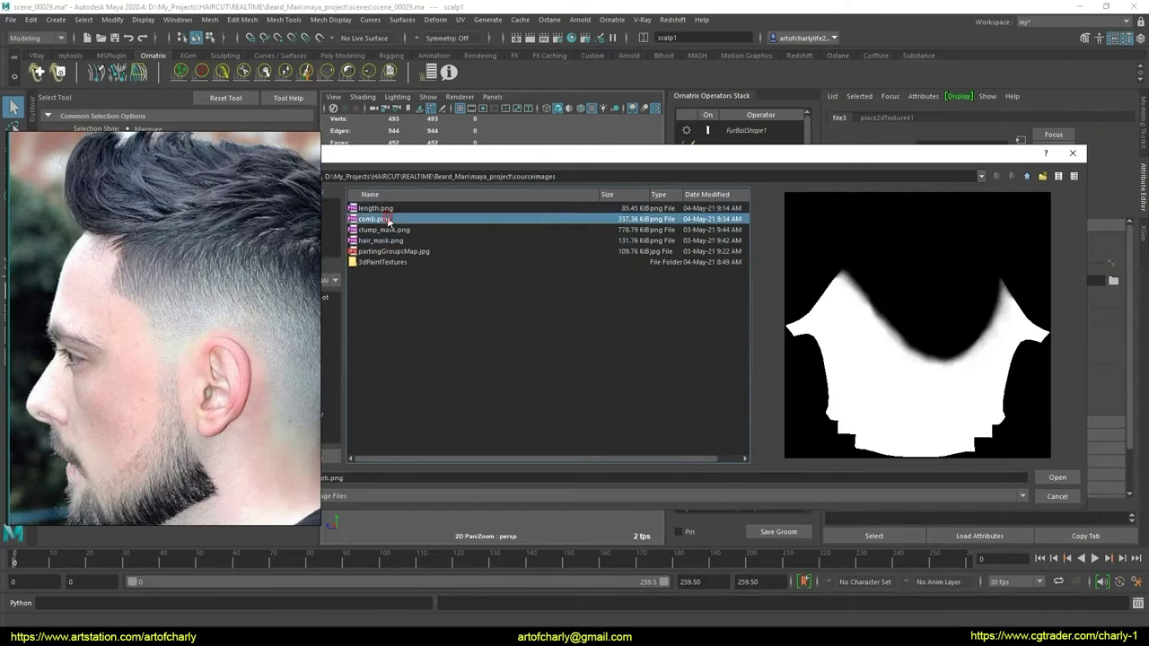
{"action": "key", "text": "Up"}
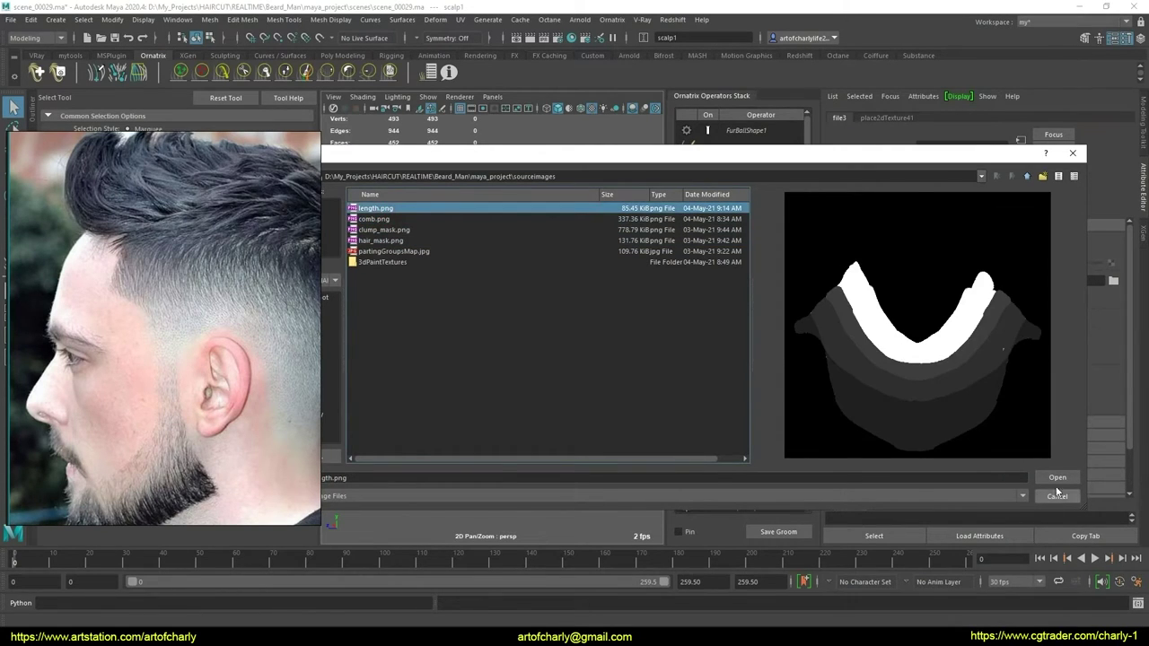
{"action": "left_click", "coordinate": [1057, 479]}
{"action": "mouse_move", "coordinate": [484, 359]}
{"action": "left_mouse_down", "text": "alt"}
{"action": "mouse_move", "coordinate": [508, 415]}
{"action": "mouse_move", "coordinate": [542, 361]}
{"action": "mouse_move", "coordinate": [453, 311]}
{"action": "mouse_move", "coordinate": [509, 318]}
{"action": "left_mouse_up", "text": "alt"}
{"action": "scroll", "coordinate": [509, 415], "scroll_direction": "up", "scroll_amount": 5}
{"action": "scroll", "coordinate": [453, 311], "scroll_direction": "down", "scroll_amount": 5}
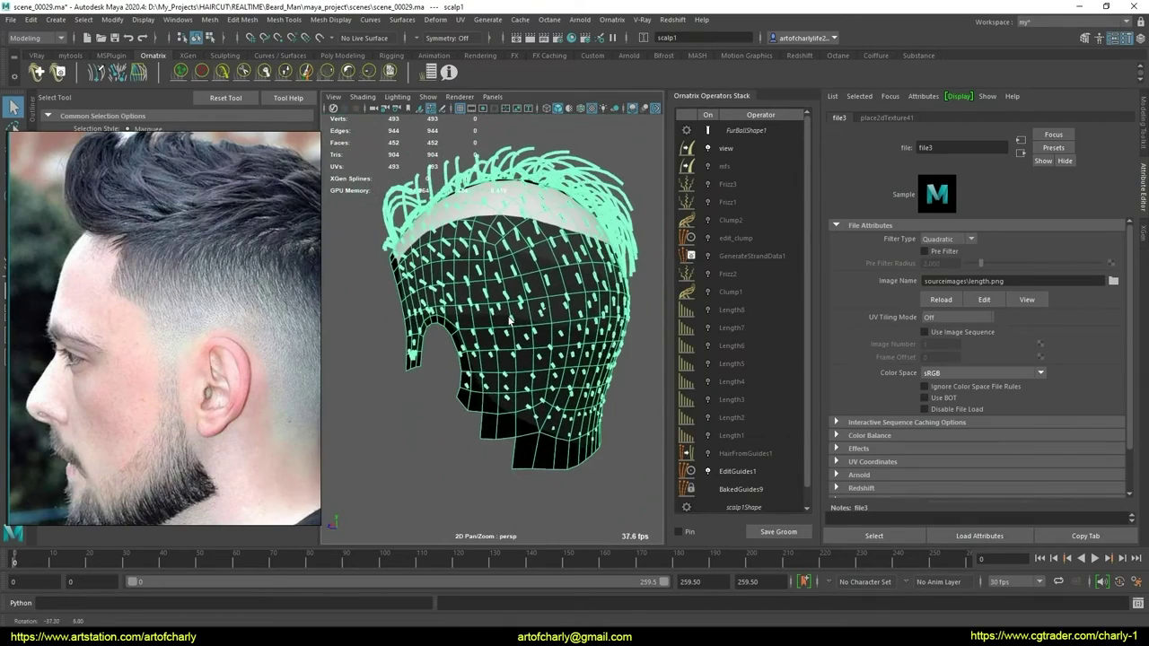
In the EditGuides1 operator, select all 488 guide strands on the scalp
{"action": "left_click_drag", "start_coordinate": [592, 408], "coordinate": [628, 403], "text": "alt"}
{"action": "scroll", "coordinate": [629, 404], "scroll_direction": "up", "scroll_amount": 5}
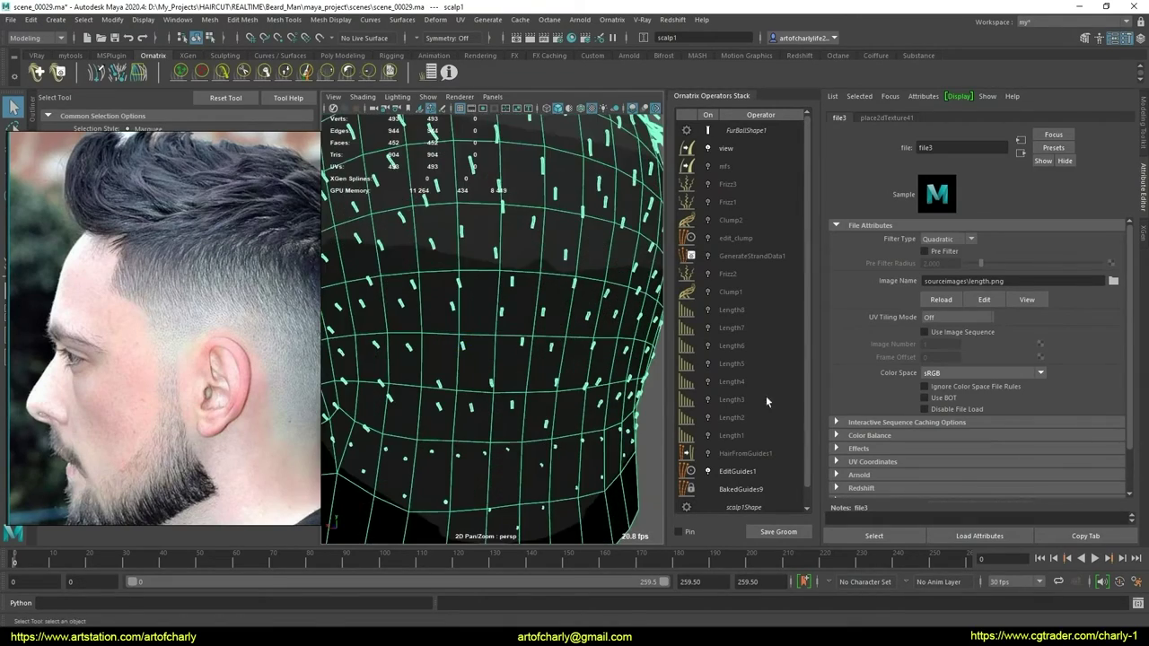
{"action": "left_click", "coordinate": [743, 473]}
{"action": "left_click", "coordinate": [931, 199]}
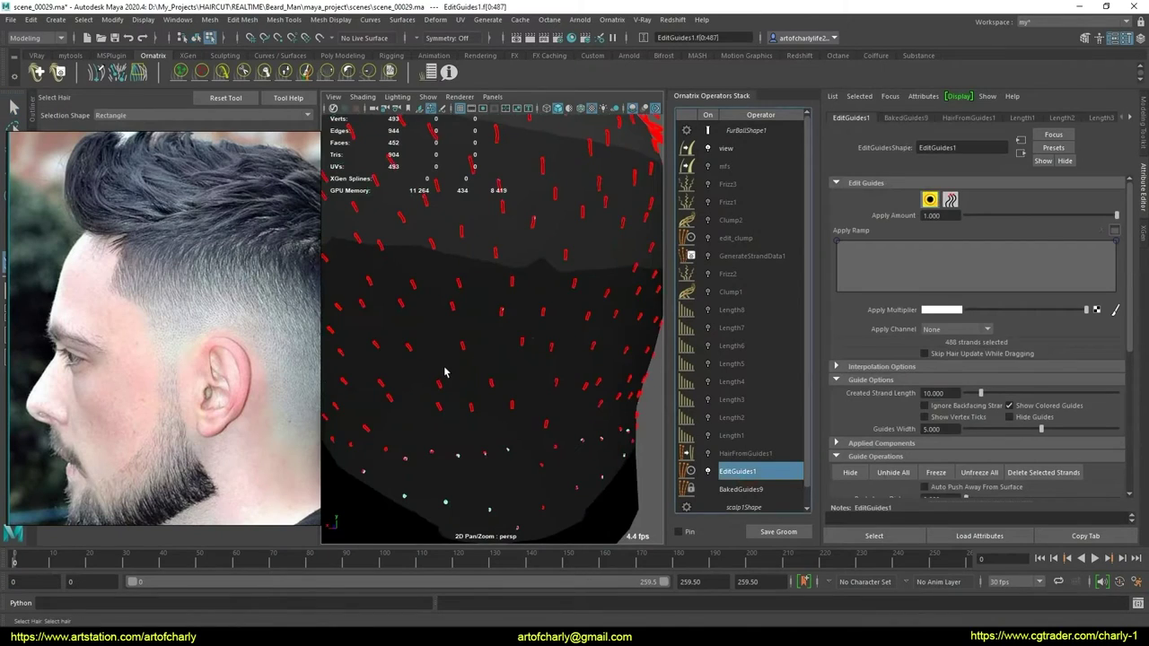
{"action": "scroll", "coordinate": [577, 398], "scroll_direction": "down", "scroll_amount": 3}
Orbit, dolly and pan around the head to inspect the selected red guides
{"action": "left_click_drag", "start_coordinate": [577, 398], "coordinate": [506, 379], "text": "alt"}
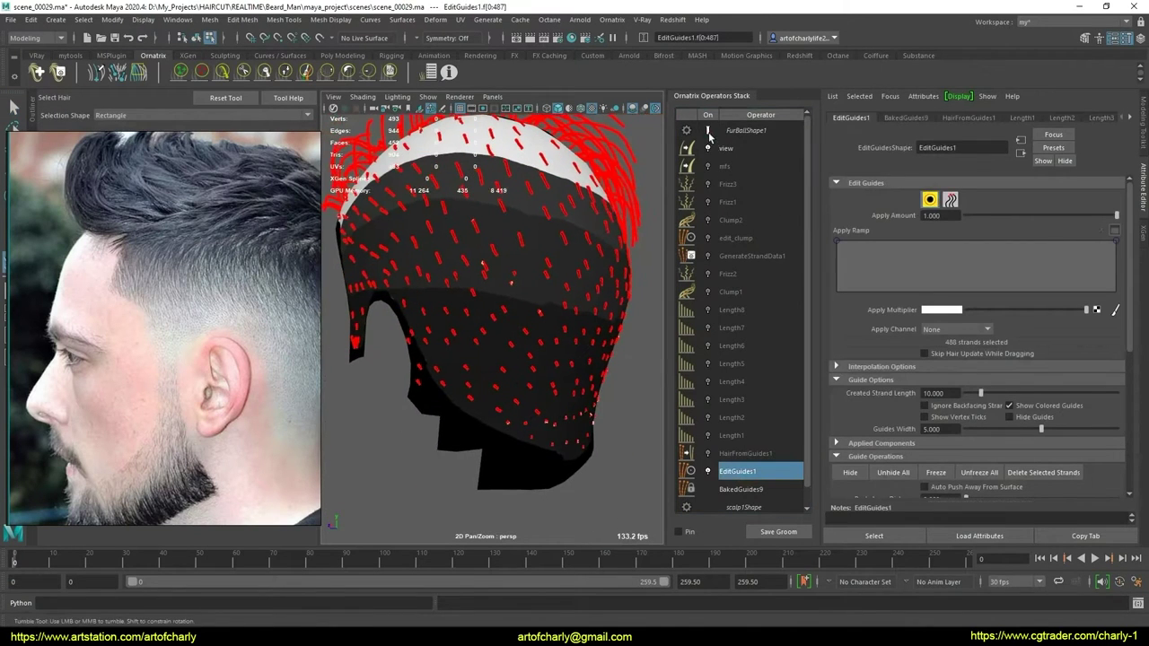
{"action": "scroll", "coordinate": [455, 306], "scroll_direction": "up", "scroll_amount": 3}
{"action": "left_click_drag", "start_coordinate": [455, 306], "coordinate": [409, 322], "text": "alt"}
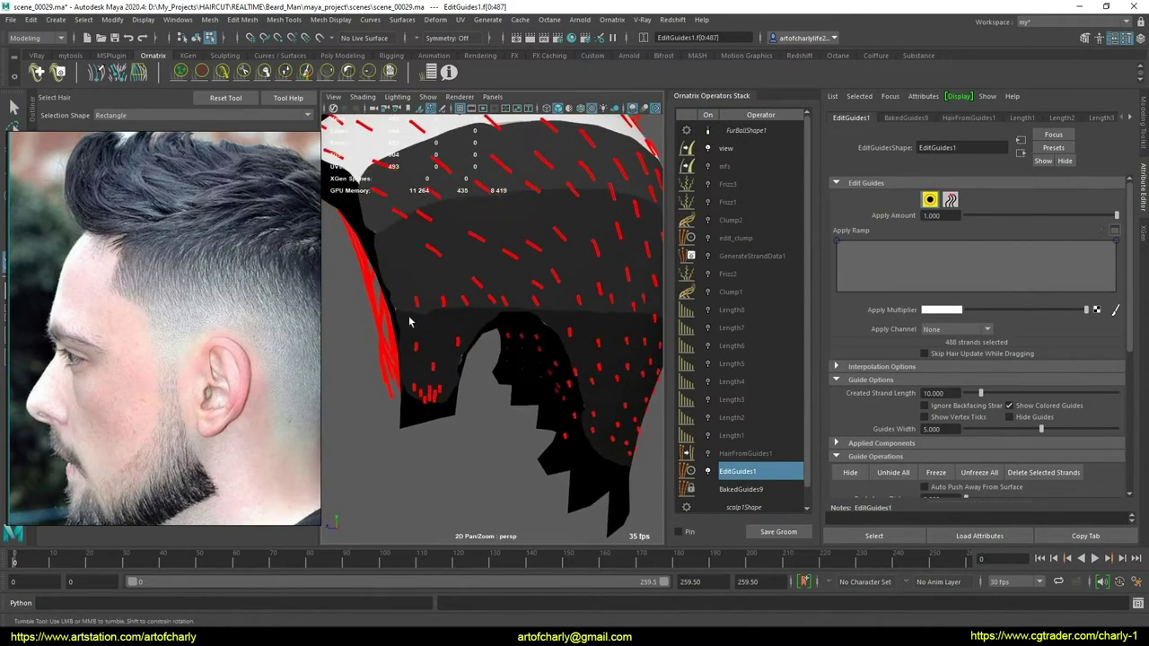
{"action": "scroll", "coordinate": [446, 318], "scroll_direction": "down", "scroll_amount": 5}
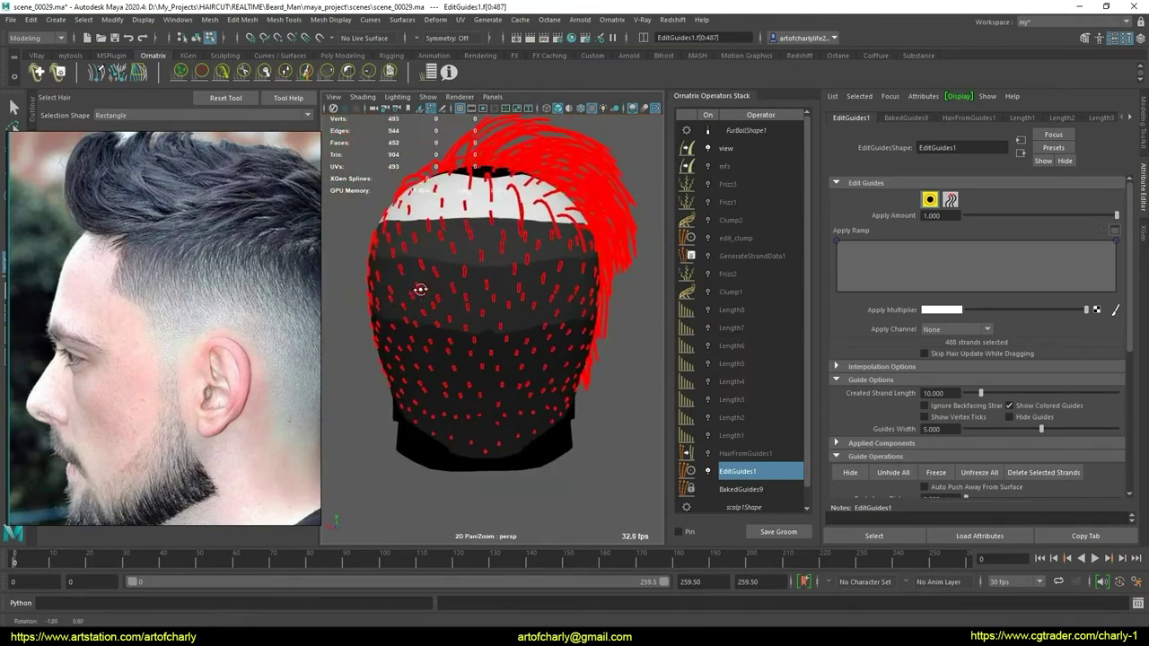
{"action": "mouse_move", "coordinate": [441, 317]}
{"action": "left_mouse_down", "text": "alt"}
{"action": "mouse_move", "coordinate": [370, 282]}
{"action": "mouse_move", "coordinate": [482, 257]}
{"action": "mouse_move", "coordinate": [381, 350]}
{"action": "mouse_move", "coordinate": [377, 308]}
{"action": "mouse_move", "coordinate": [488, 315]}
{"action": "mouse_move", "coordinate": [438, 298]}
{"action": "mouse_move", "coordinate": [392, 299]}
{"action": "mouse_move", "coordinate": [508, 305]}
{"action": "mouse_move", "coordinate": [533, 341]}
{"action": "mouse_move", "coordinate": [541, 321]}
{"action": "mouse_move", "coordinate": [506, 316]}
{"action": "left_mouse_up", "text": "alt"}
{"action": "scroll", "coordinate": [511, 298], "scroll_direction": "up", "scroll_amount": 5}
{"action": "scroll", "coordinate": [510, 299], "scroll_direction": "down", "scroll_amount": 5}
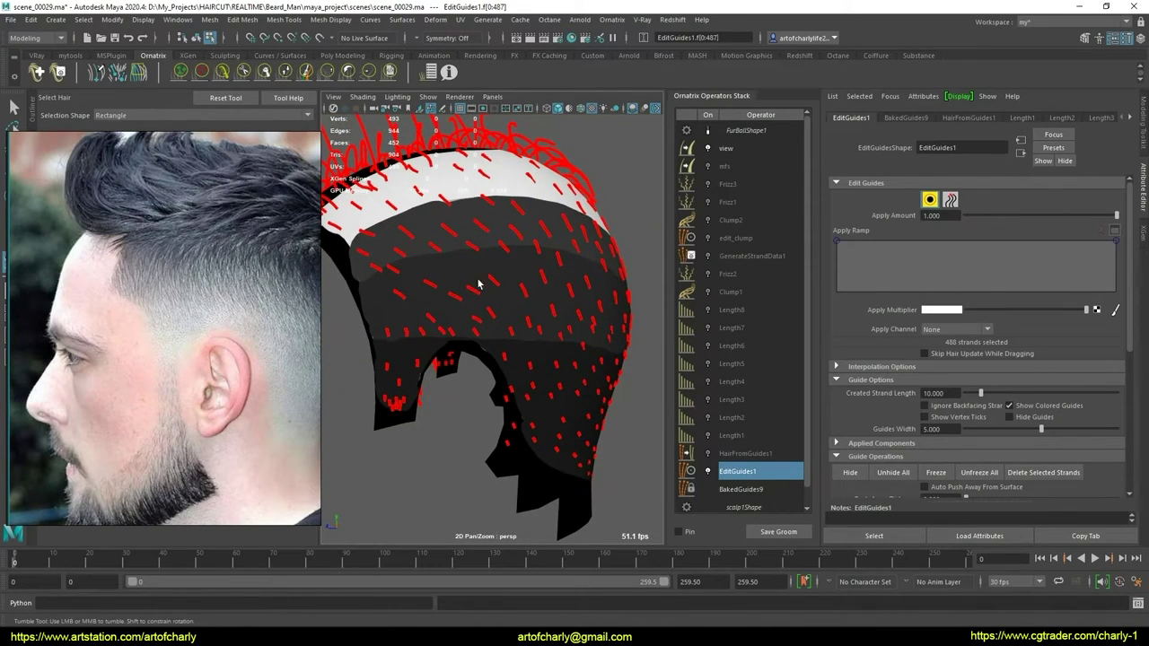
{"action": "left_click_drag", "start_coordinate": [504, 312], "coordinate": [545, 311], "text": "alt"}
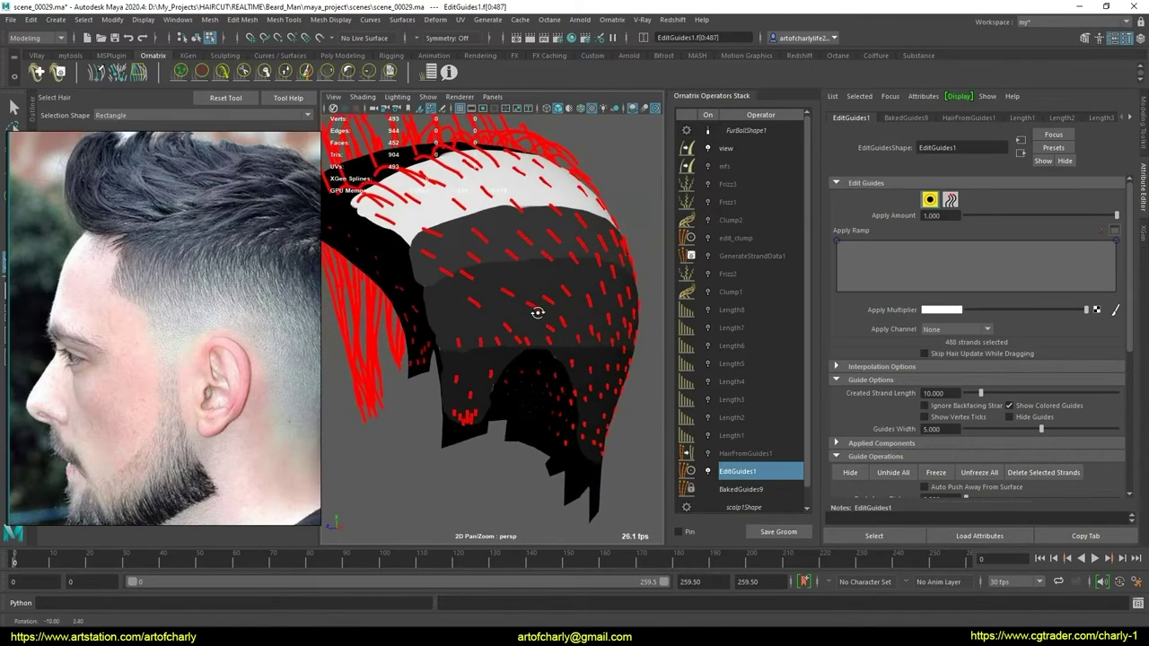
{"action": "right_click_drag", "start_coordinate": [510, 311], "coordinate": [404, 272], "text": "alt"}
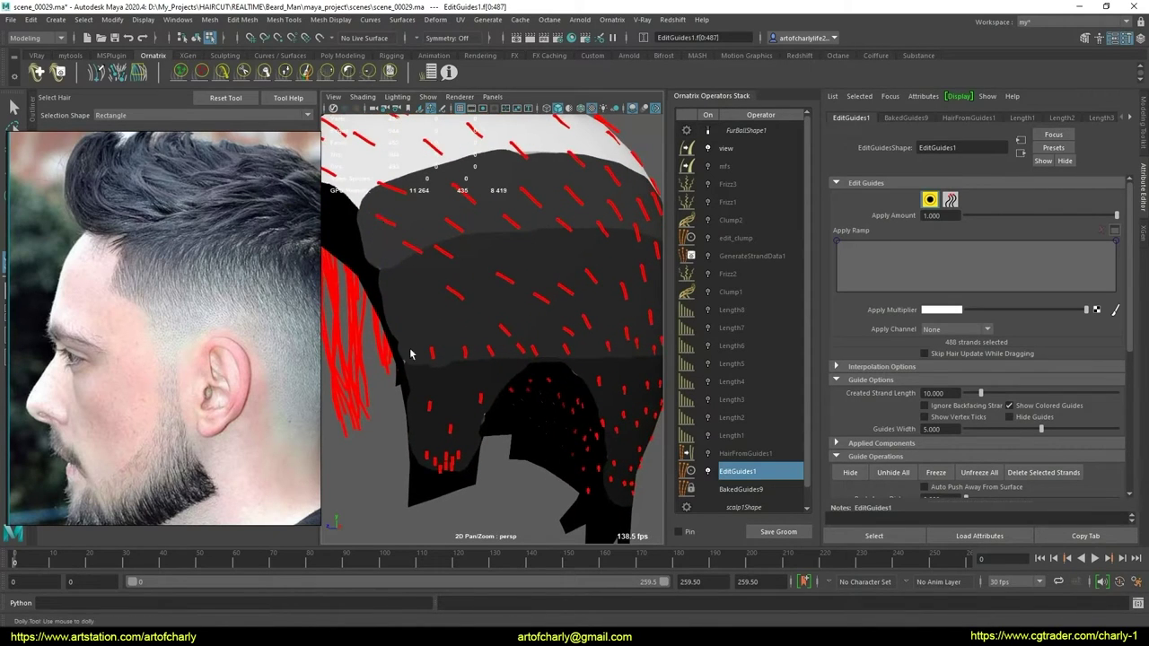
{"action": "middle_click_drag", "start_coordinate": [397, 310], "coordinate": [479, 334], "text": "alt"}
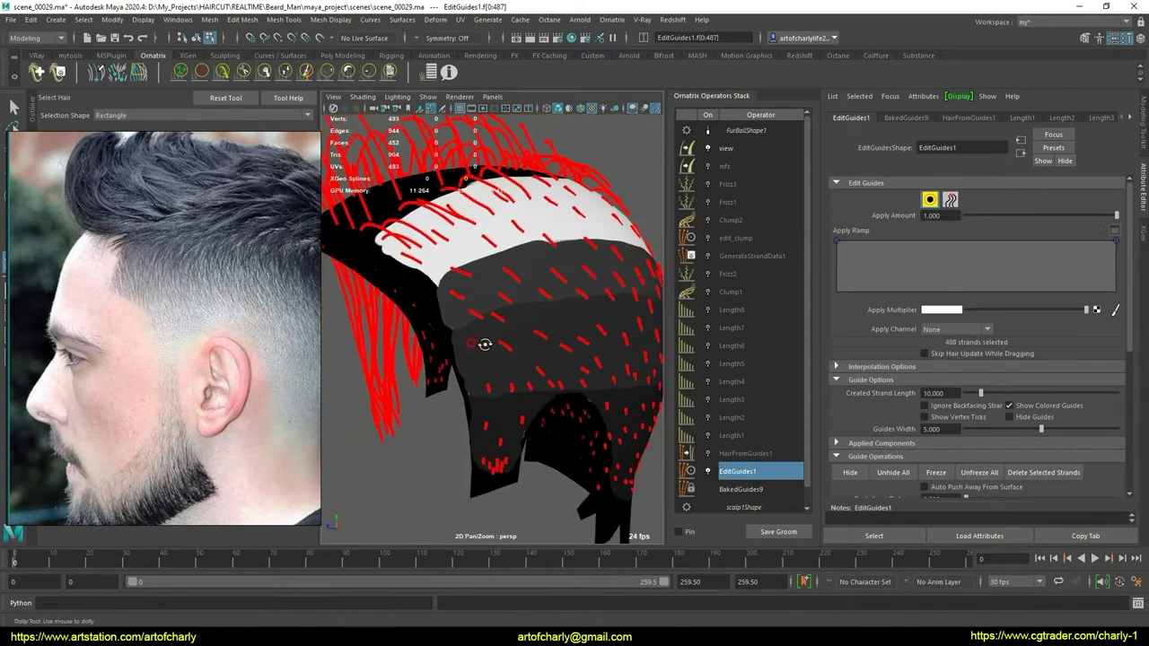
{"action": "scroll", "coordinate": [480, 333], "scroll_direction": "up", "scroll_amount": 2}
{"action": "scroll", "coordinate": [482, 346], "scroll_direction": "up", "scroll_amount": 3}
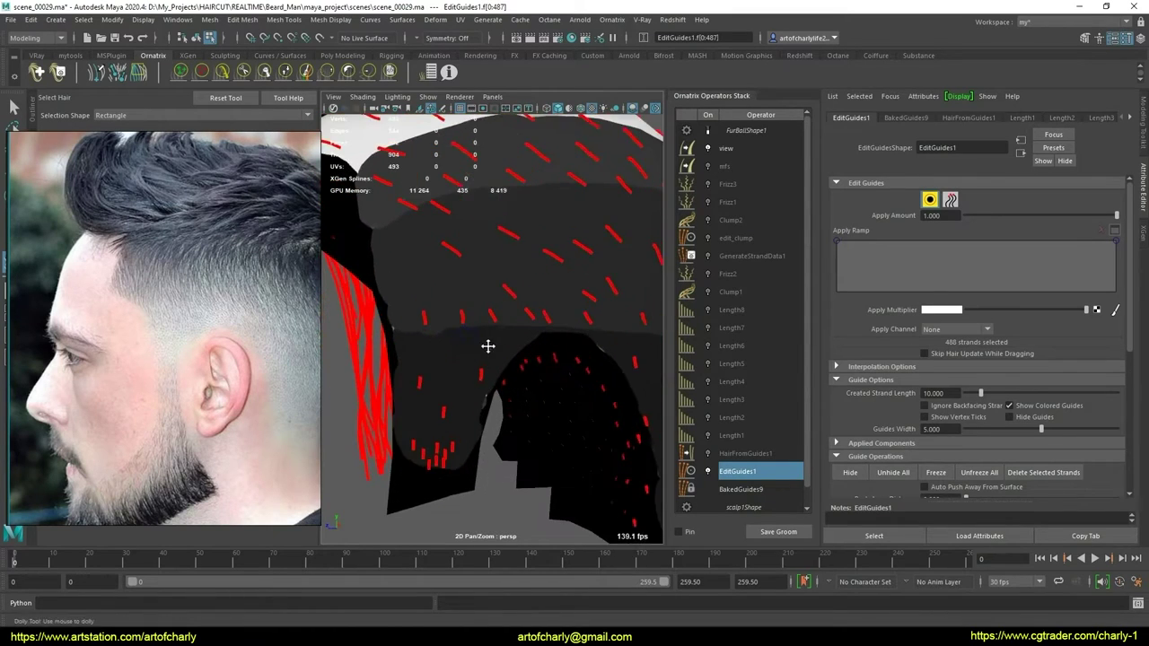
{"action": "scroll", "coordinate": [487, 341], "scroll_direction": "up", "scroll_amount": 2}
{"action": "mouse_move", "coordinate": [538, 334]}
{"action": "left_mouse_down", "text": "alt"}
{"action": "mouse_move", "coordinate": [542, 394]}
{"action": "mouse_move", "coordinate": [470, 324]}
{"action": "mouse_move", "coordinate": [590, 341]}
{"action": "mouse_move", "coordinate": [505, 356]}
{"action": "mouse_move", "coordinate": [527, 359]}
{"action": "left_mouse_up", "text": "alt"}
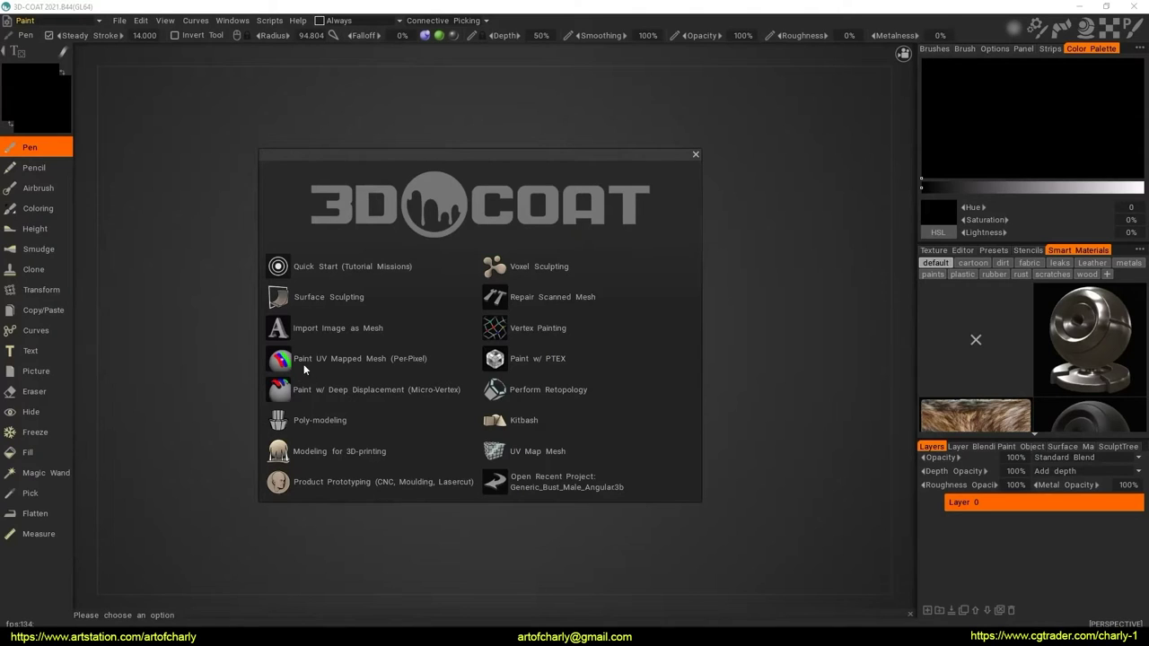
Import the scalp mesh for per-pixel UV painting at 2048×2048, bringing in length, Layer 1 and Layer 0 layers
{"action": "left_click", "coordinate": [364, 361]}
{"action": "left_click", "coordinate": [302, 314]}
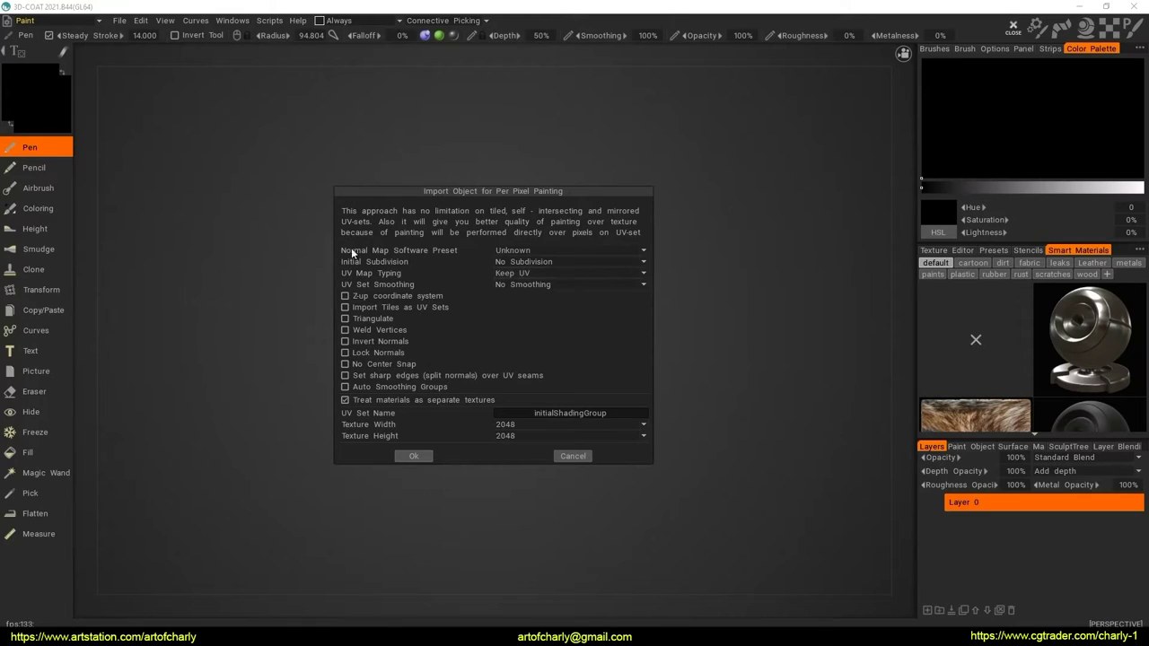
{"action": "left_click", "coordinate": [412, 457]}
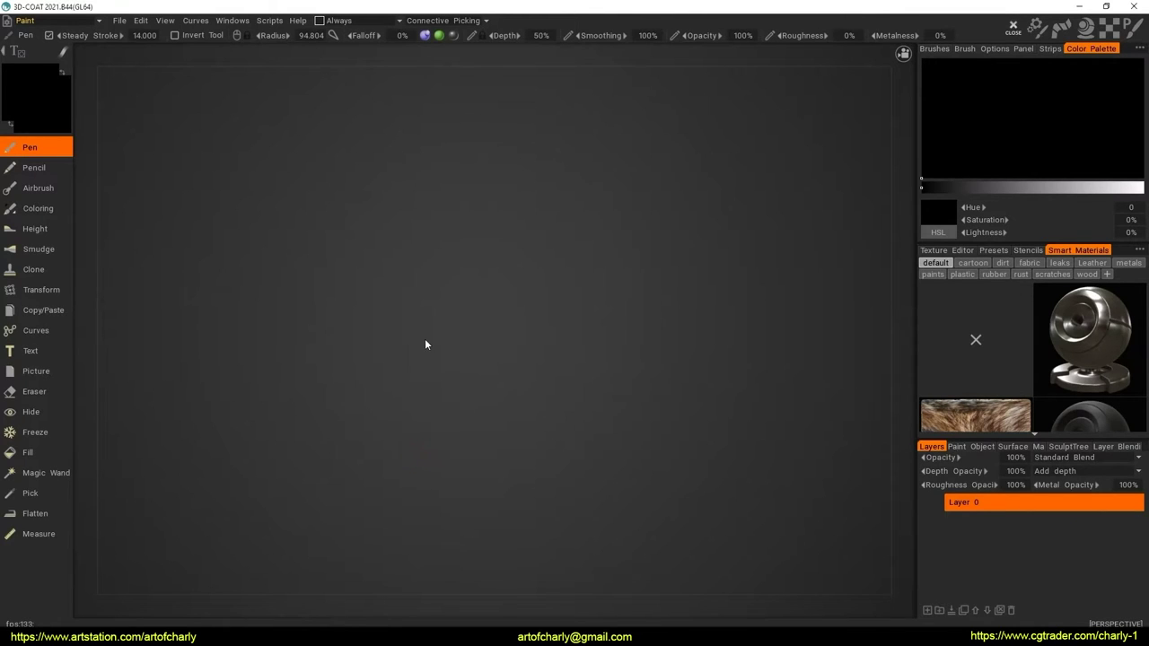
{"action": "mouse_move", "coordinate": [572, 367]}
{"action": "left_mouse_down", "text": "alt"}
{"action": "mouse_move", "coordinate": [479, 331]}
{"action": "mouse_move", "coordinate": [544, 318]}
{"action": "mouse_move", "coordinate": [518, 360]}
{"action": "mouse_move", "coordinate": [560, 212]}
{"action": "mouse_move", "coordinate": [572, 341]}
{"action": "mouse_move", "coordinate": [493, 344]}
{"action": "mouse_move", "coordinate": [606, 440]}
{"action": "mouse_move", "coordinate": [551, 402]}
{"action": "mouse_move", "coordinate": [538, 359]}
{"action": "left_mouse_up", "text": "alt"}
{"action": "key", "text": "space"}
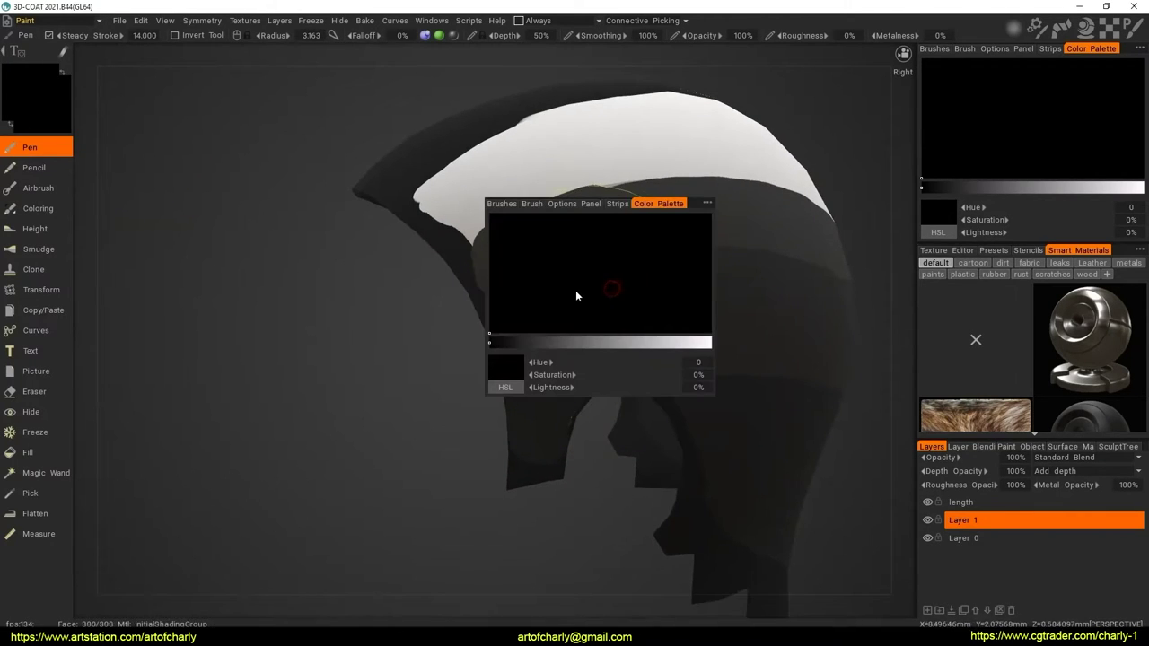
Toggle the length layer's visibility repeatedly to compare the scalp with and without its paint
{"action": "left_click", "coordinate": [708, 207]}
{"action": "mouse_move", "coordinate": [623, 159]}
{"action": "left_mouse_down", "text": "alt"}
{"action": "mouse_move", "coordinate": [595, 233]}
{"action": "mouse_move", "coordinate": [523, 253]}
{"action": "left_mouse_up", "text": "alt"}
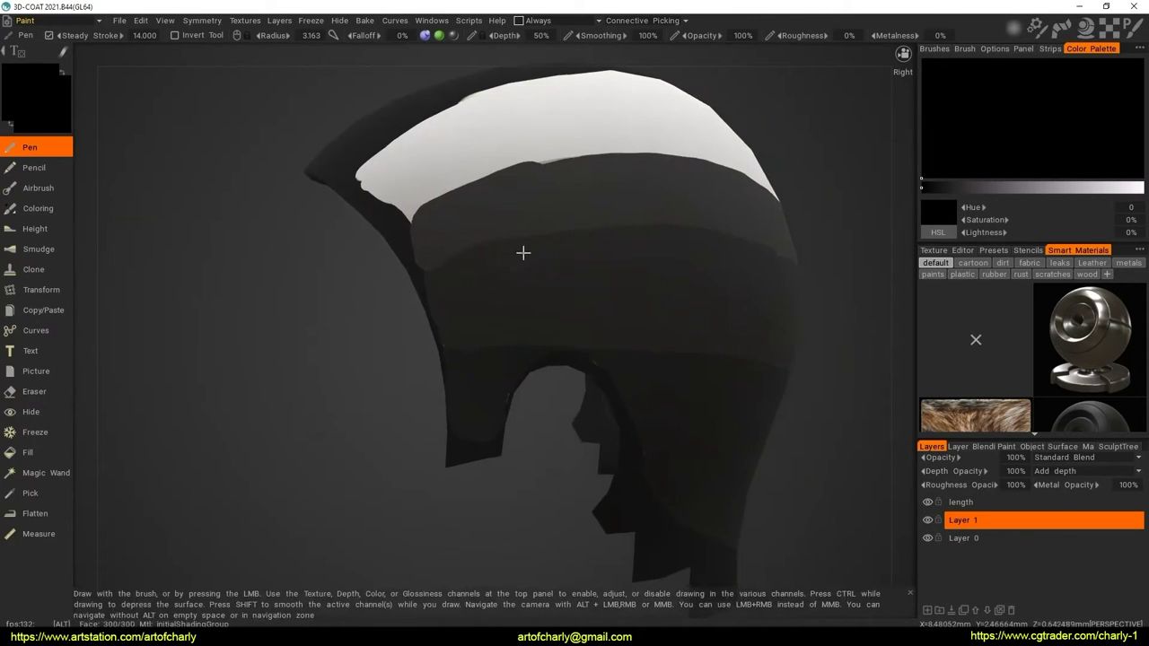
{"action": "key", "text": "space"}
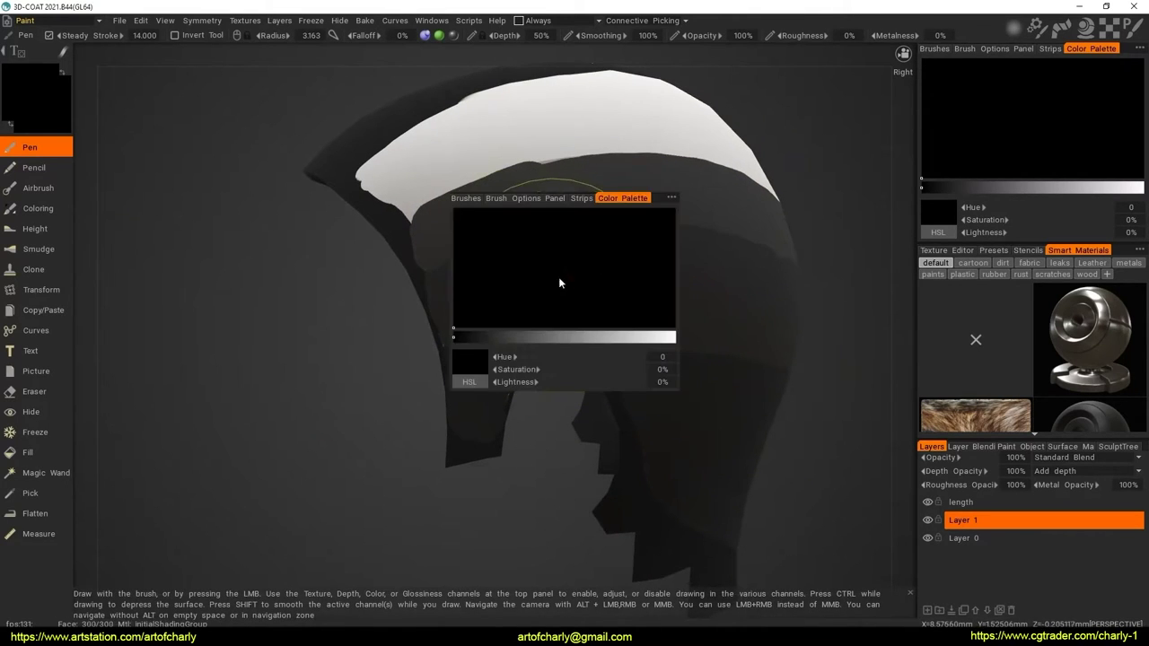
{"action": "left_click_drag", "start_coordinate": [602, 192], "coordinate": [565, 270], "text": "alt"}
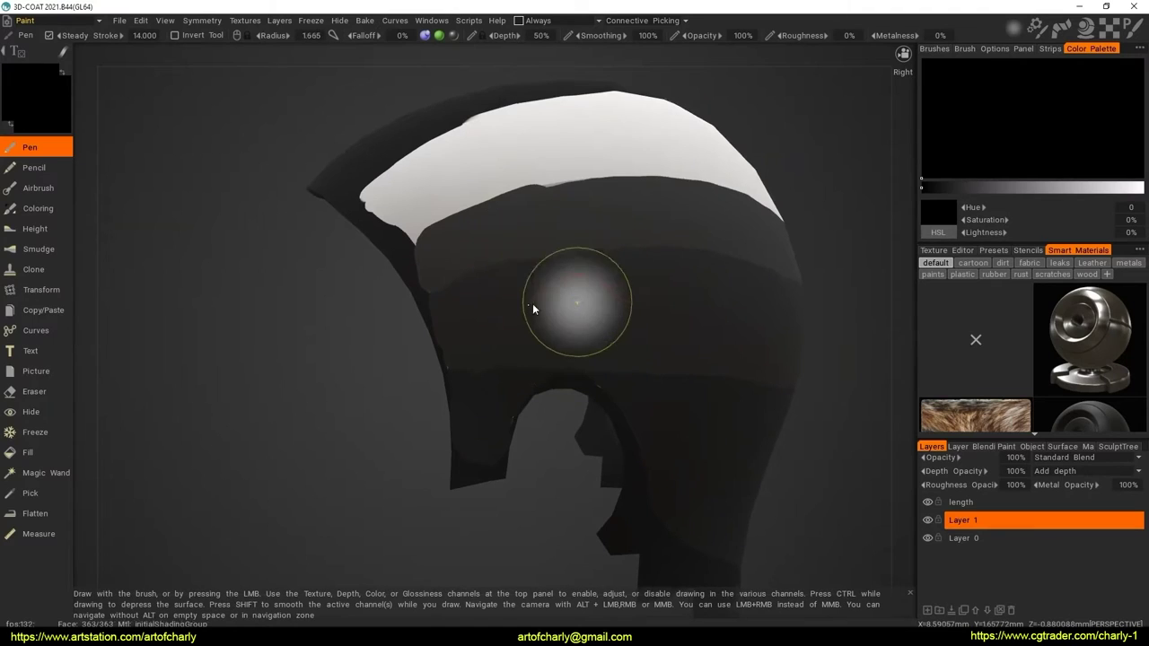
{"action": "mouse_move", "coordinate": [763, 53]}
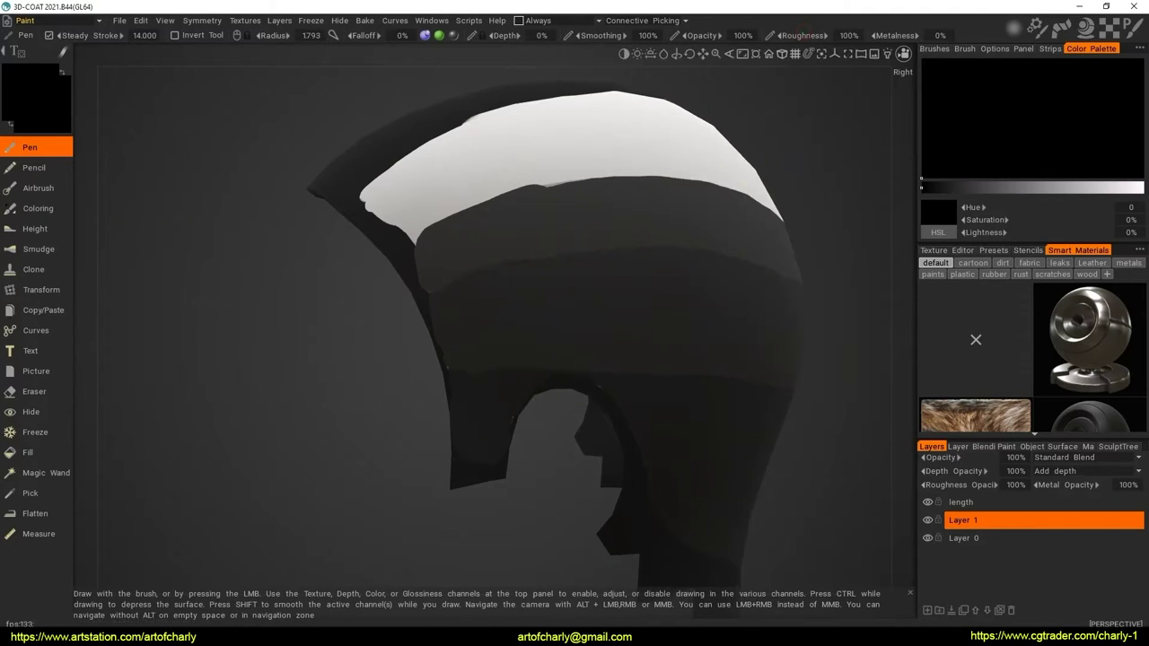
{"action": "left_click_drag", "start_coordinate": [574, 261], "coordinate": [528, 292], "text": "alt"}
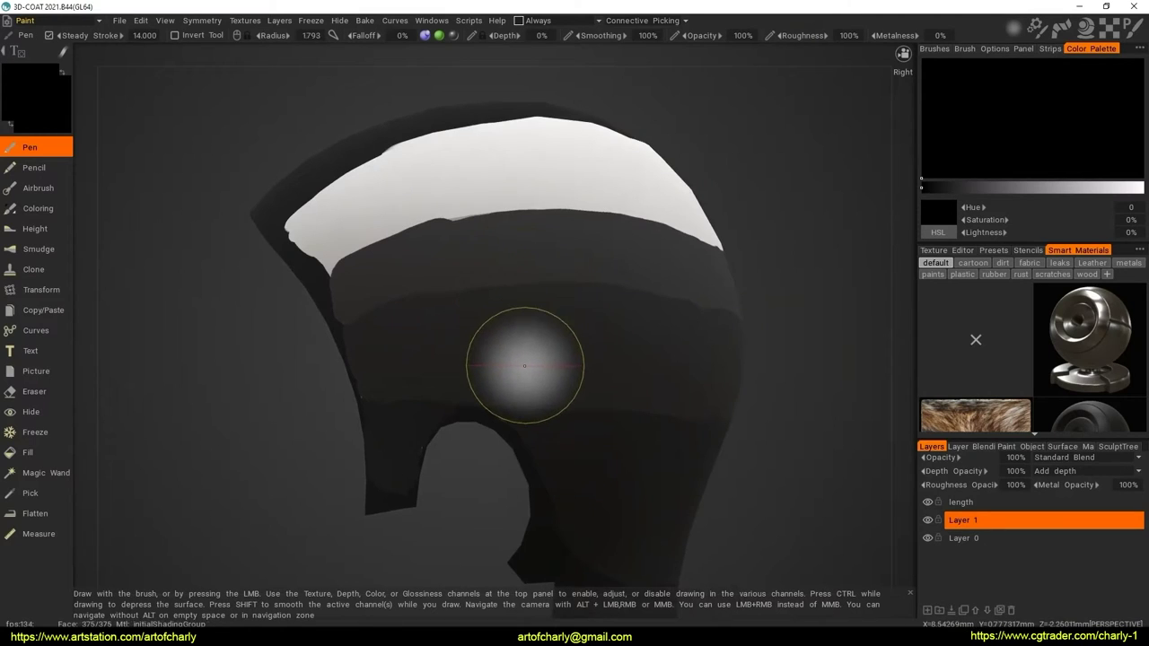
{"action": "left_click", "coordinate": [961, 504]}
{"action": "left_click", "coordinate": [926, 503]}
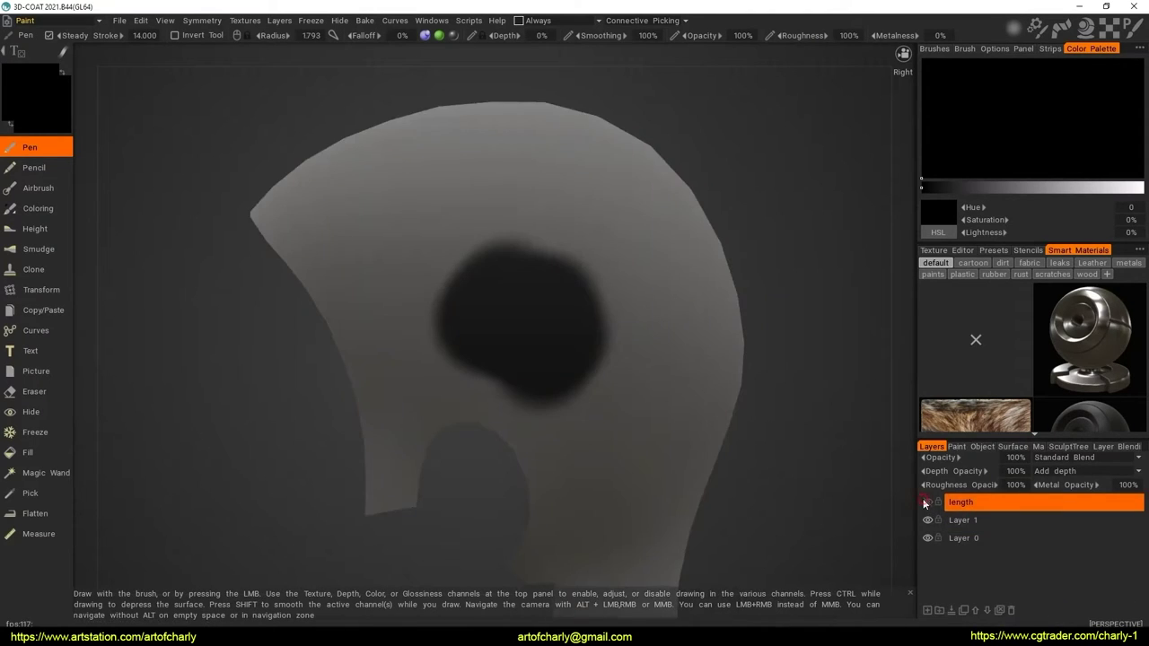
{"action": "left_click", "coordinate": [926, 502]}
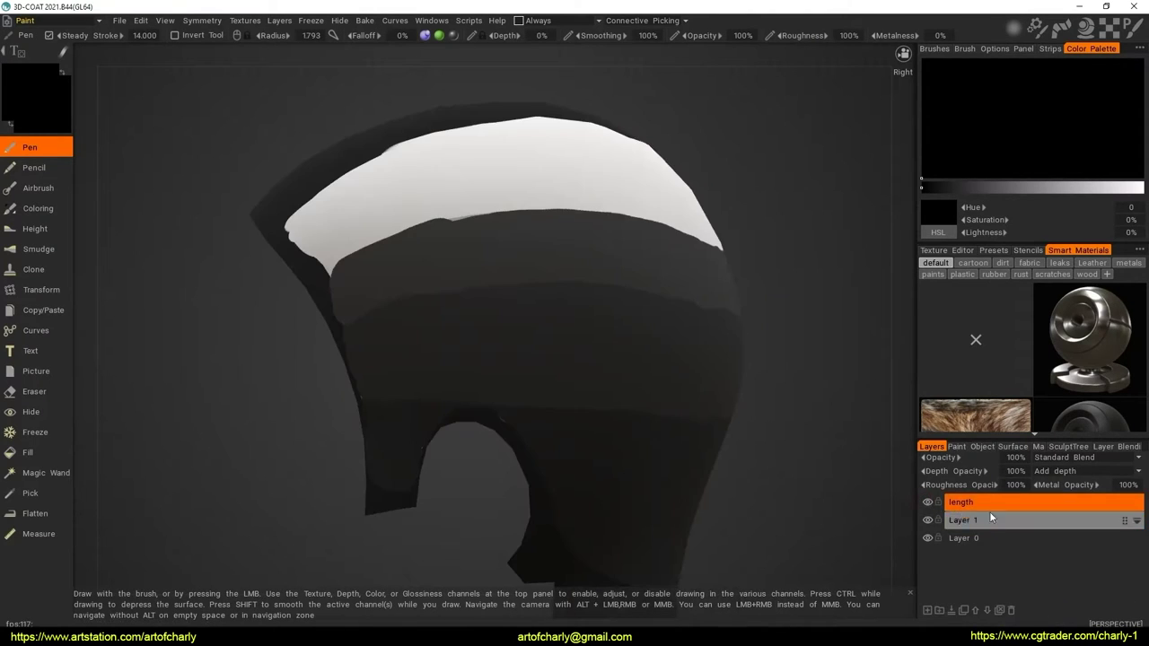
{"action": "left_click", "coordinate": [927, 502]}
{"action": "left_click", "coordinate": [926, 503]}
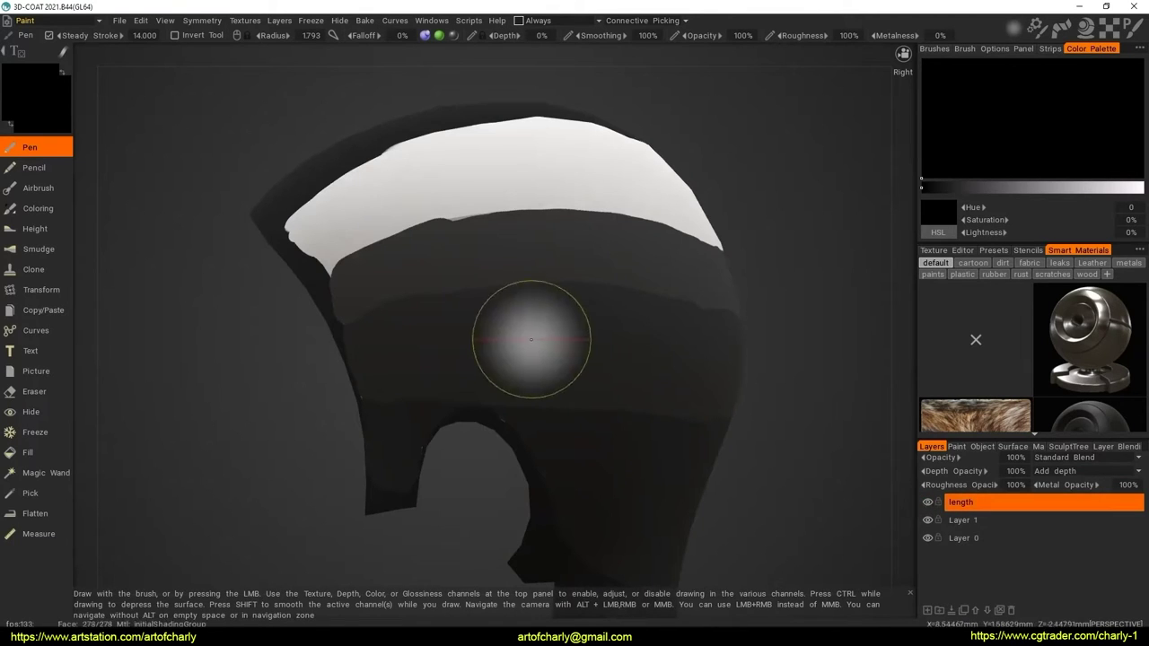
{"action": "mouse_move", "coordinate": [554, 422]}
{"action": "left_mouse_down", "text": "alt"}
{"action": "mouse_move", "coordinate": [617, 339]}
{"action": "mouse_move", "coordinate": [500, 308]}
{"action": "mouse_move", "coordinate": [512, 320]}
{"action": "left_mouse_up", "text": "alt"}
{"action": "scroll", "coordinate": [521, 359], "scroll_direction": "up", "scroll_amount": 5}
{"action": "scroll", "coordinate": [521, 359], "scroll_direction": "down", "scroll_amount": 5}
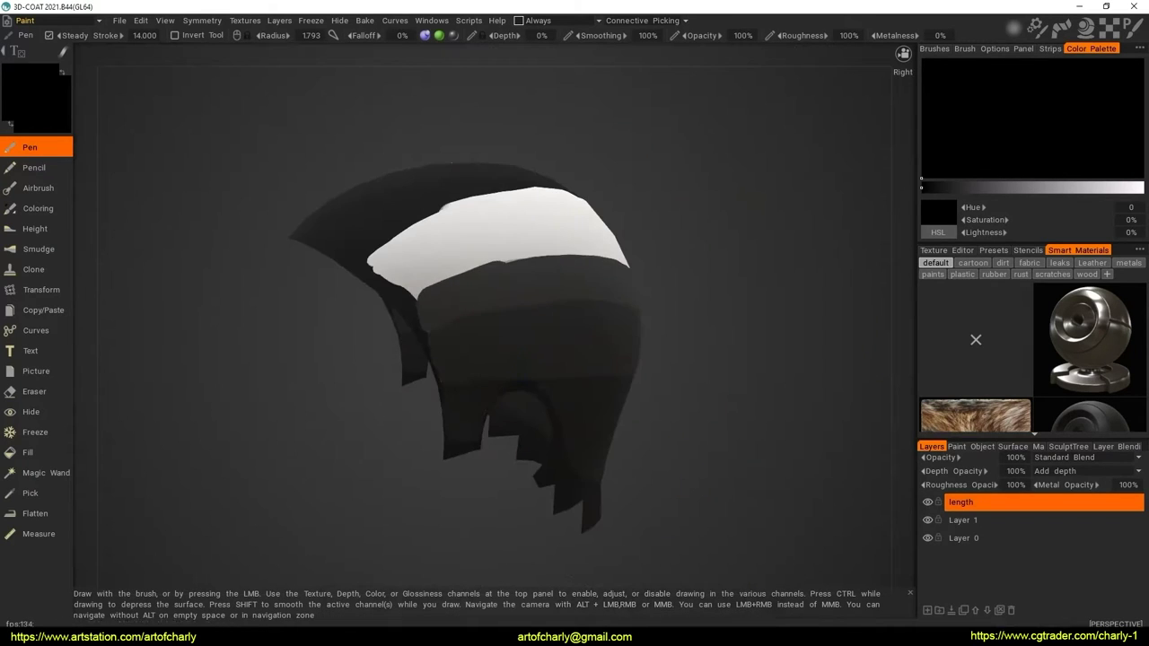
{"action": "left_click", "coordinate": [927, 505]}
{"action": "left_click", "coordinate": [927, 505]}
{"action": "left_click", "coordinate": [927, 504]}
{"action": "left_click", "coordinate": [927, 504]}
{"action": "left_click", "coordinate": [927, 505]}
{"action": "left_click", "coordinate": [927, 505]}
Delete the length and Layer 1 paint layers, leaving only Layer 0
{"action": "right_click", "coordinate": [995, 501]}
{"action": "left_click", "coordinate": [987, 584]}
{"action": "left_click", "coordinate": [1011, 610]}
{"action": "key", "text": "ctrl+z"}
{"action": "scroll", "coordinate": [557, 409], "scroll_direction": "up", "scroll_amount": 1}
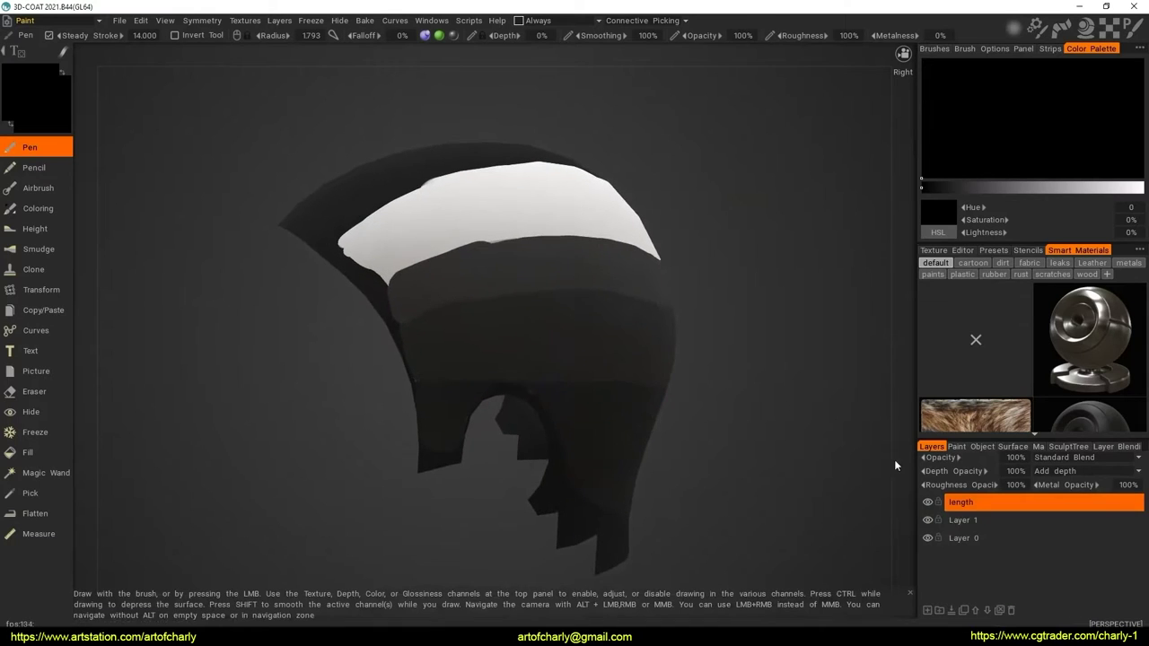
{"action": "left_click", "coordinate": [1012, 611]}
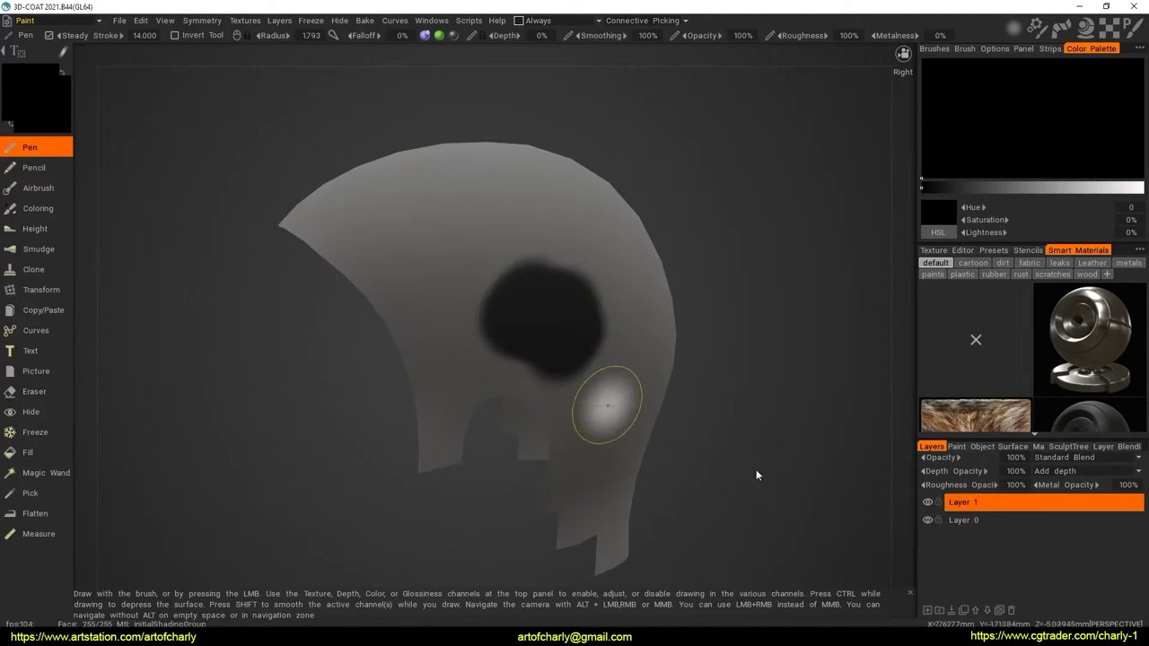
{"action": "left_click", "coordinate": [1010, 610]}
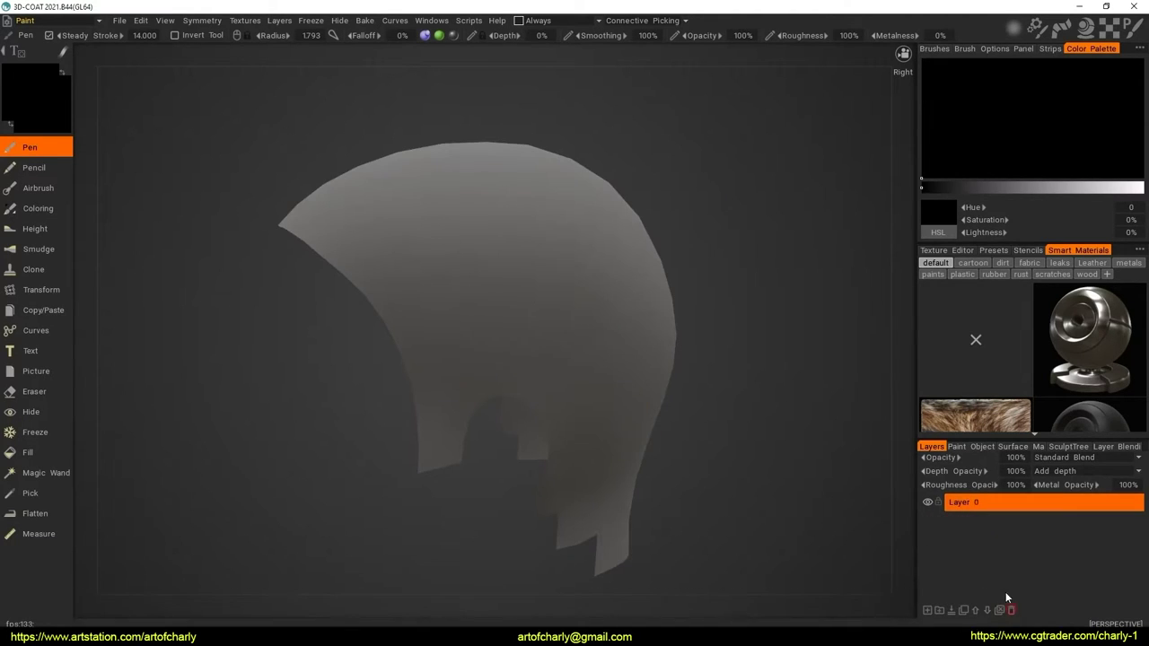
{"action": "left_click", "coordinate": [245, 27]}
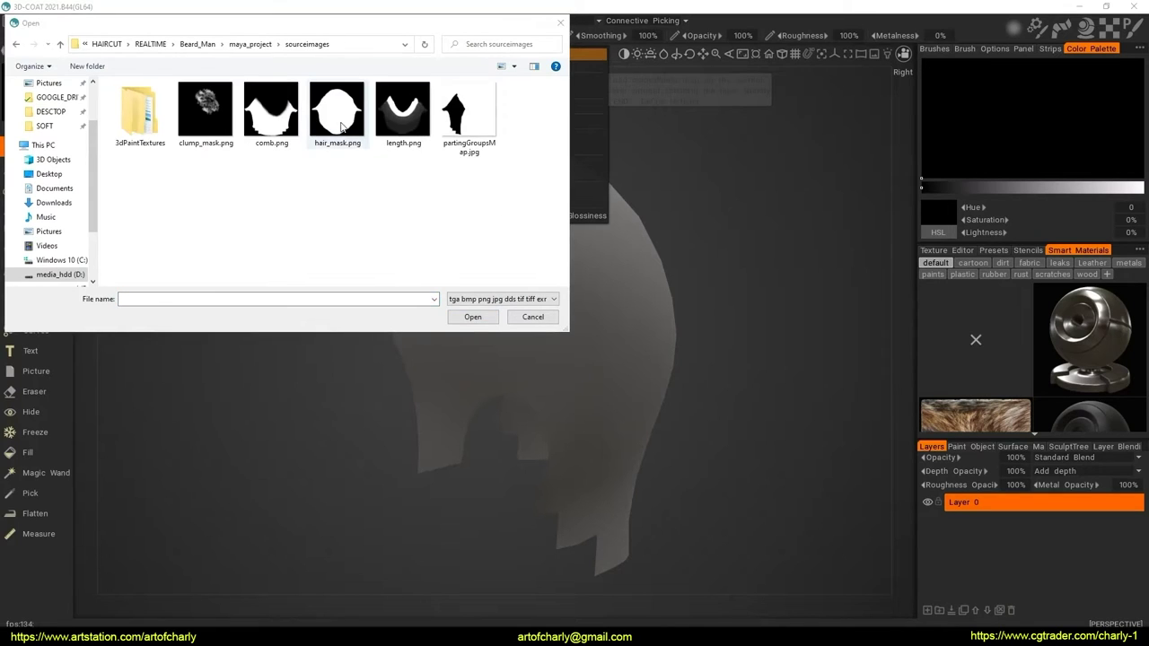
{"action": "double_click", "coordinate": [338, 122]}
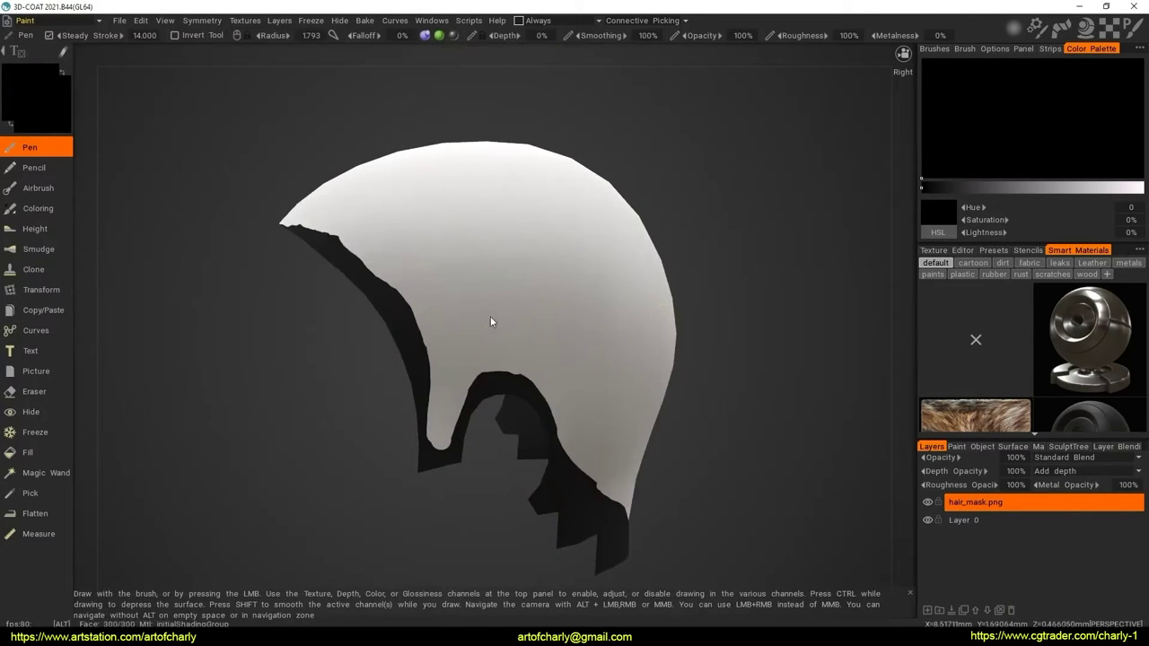
{"action": "left_click_drag", "start_coordinate": [470, 309], "coordinate": [488, 266], "text": "alt"}
{"action": "mouse_move", "coordinate": [489, 265]}
{"action": "right_mouse_down", "text": "alt"}
{"action": "mouse_move", "coordinate": [479, 257]}
{"action": "mouse_move", "coordinate": [395, 290]}
{"action": "right_mouse_up", "text": "alt"}
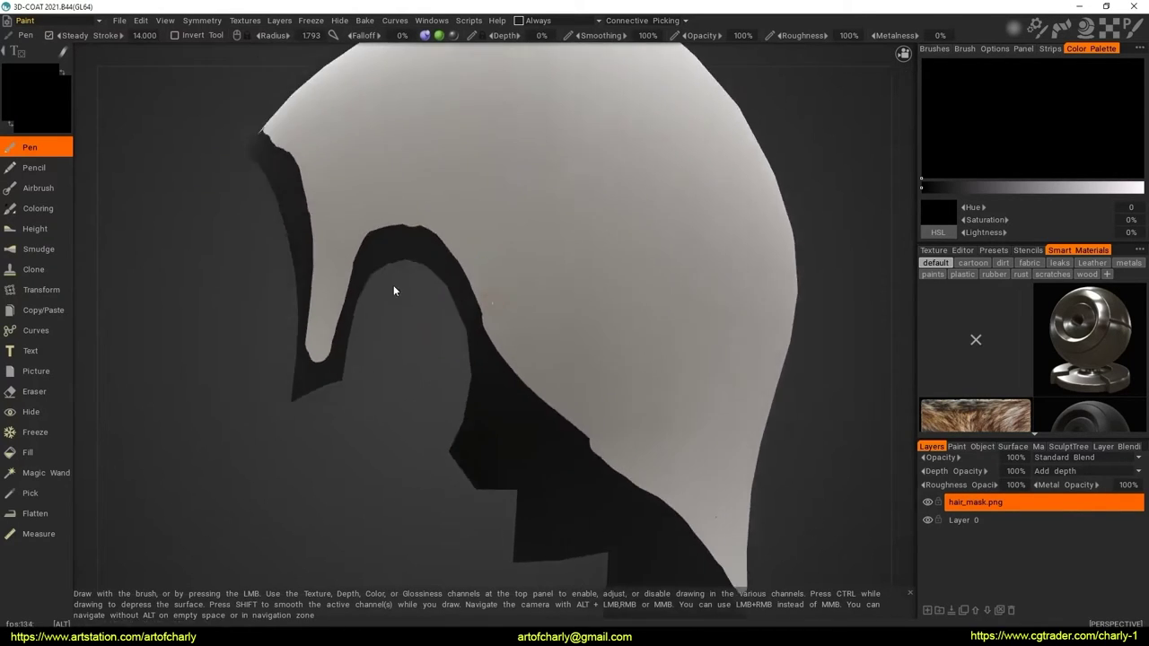
{"action": "mouse_move", "coordinate": [395, 290]}
{"action": "left_mouse_down", "text": "alt"}
{"action": "mouse_move", "coordinate": [517, 294]}
{"action": "mouse_move", "coordinate": [451, 337]}
{"action": "mouse_move", "coordinate": [376, 320]}
{"action": "left_mouse_up", "text": "alt"}
{"action": "right_click_drag", "start_coordinate": [377, 320], "coordinate": [378, 298], "text": "alt"}
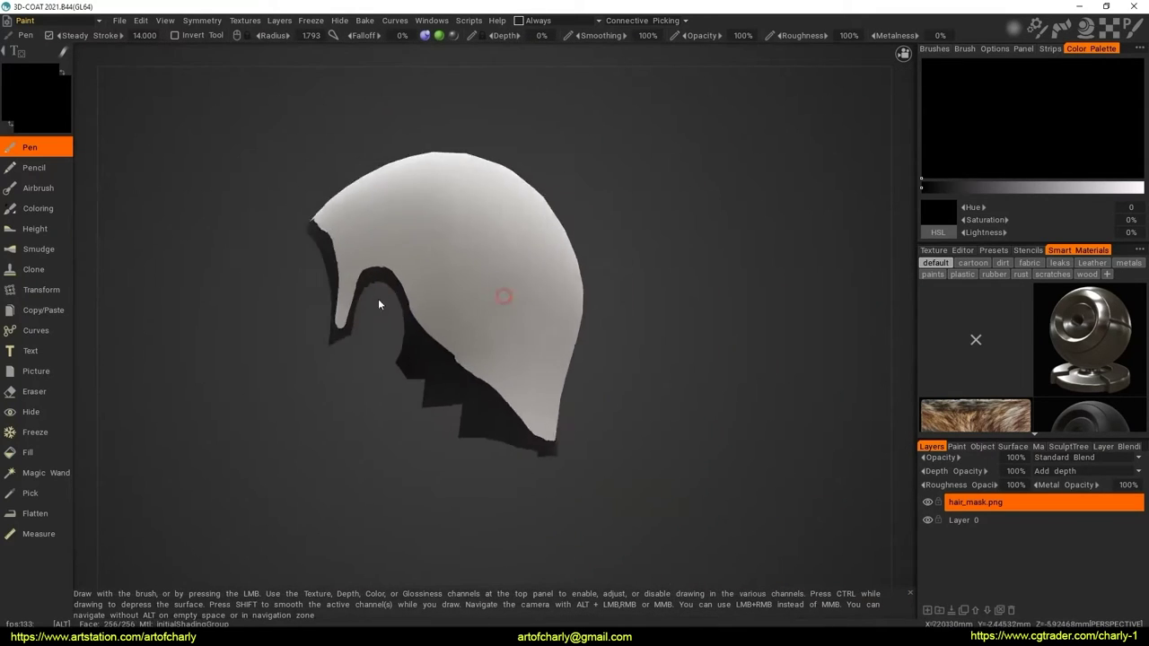
{"action": "mouse_move", "coordinate": [378, 298]}
{"action": "left_mouse_down", "text": "alt"}
{"action": "mouse_move", "coordinate": [149, 327]}
{"action": "mouse_move", "coordinate": [533, 333]}
{"action": "mouse_move", "coordinate": [587, 375]}
{"action": "mouse_move", "coordinate": [413, 355]}
{"action": "left_mouse_up", "text": "alt"}
{"action": "right_click_drag", "start_coordinate": [413, 356], "coordinate": [477, 348], "text": "alt"}
{"action": "mouse_move", "coordinate": [478, 348]}
{"action": "left_mouse_down", "text": "alt"}
{"action": "mouse_move", "coordinate": [505, 390]}
{"action": "mouse_move", "coordinate": [466, 343]}
{"action": "left_mouse_up", "text": "alt"}
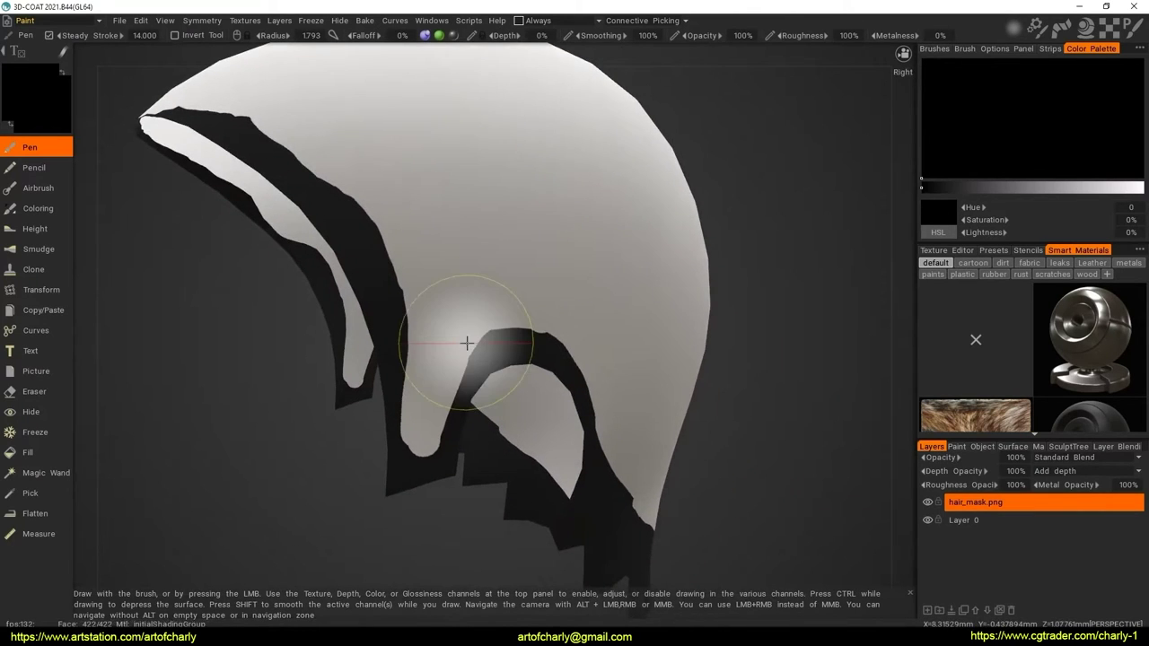
{"action": "right_click_drag", "start_coordinate": [465, 343], "coordinate": [464, 299], "text": "alt"}
{"action": "mouse_move", "coordinate": [464, 299]}
{"action": "left_mouse_down", "text": "alt"}
{"action": "mouse_move", "coordinate": [495, 329]}
{"action": "mouse_move", "coordinate": [537, 311]}
{"action": "left_mouse_up", "text": "alt"}
{"action": "mouse_move", "coordinate": [537, 311]}
{"action": "right_mouse_down", "text": "alt"}
{"action": "mouse_move", "coordinate": [521, 313]}
{"action": "mouse_move", "coordinate": [559, 315]}
{"action": "right_mouse_up", "text": "alt"}
{"action": "left_click_drag", "start_coordinate": [559, 315], "coordinate": [431, 302], "text": "alt"}
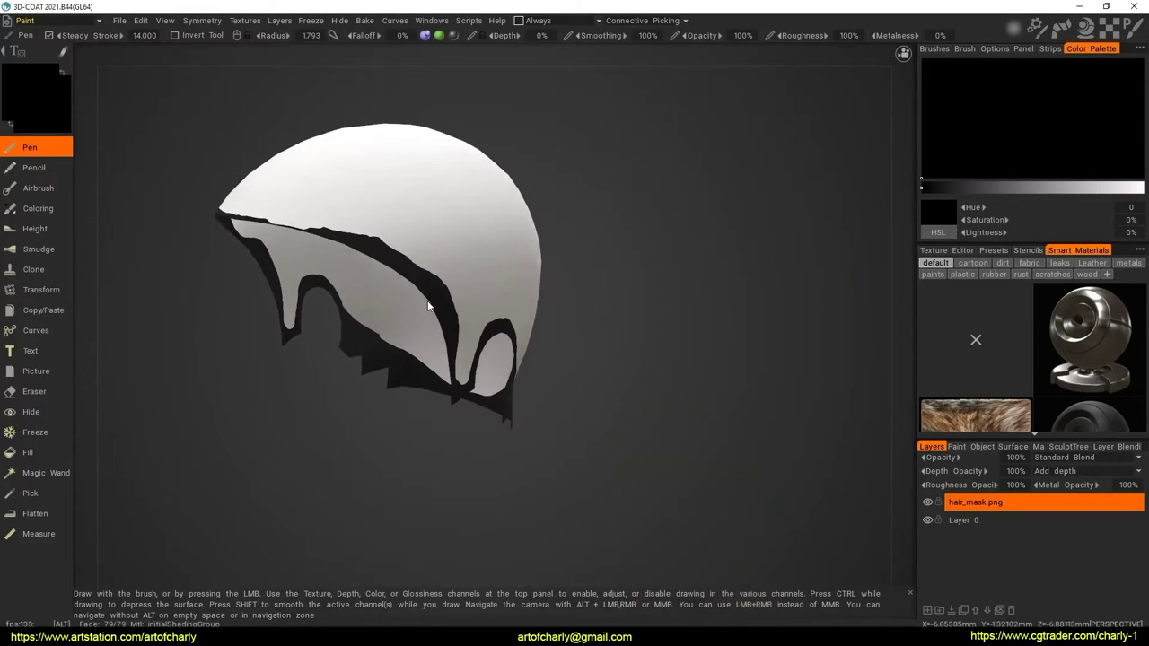
{"action": "right_click_drag", "start_coordinate": [430, 302], "coordinate": [455, 316], "text": "alt"}
{"action": "mouse_move", "coordinate": [455, 316]}
{"action": "left_mouse_down", "text": "alt"}
{"action": "mouse_move", "coordinate": [500, 296]}
{"action": "mouse_move", "coordinate": [487, 320]}
{"action": "mouse_move", "coordinate": [453, 323]}
{"action": "left_mouse_up", "text": "alt"}
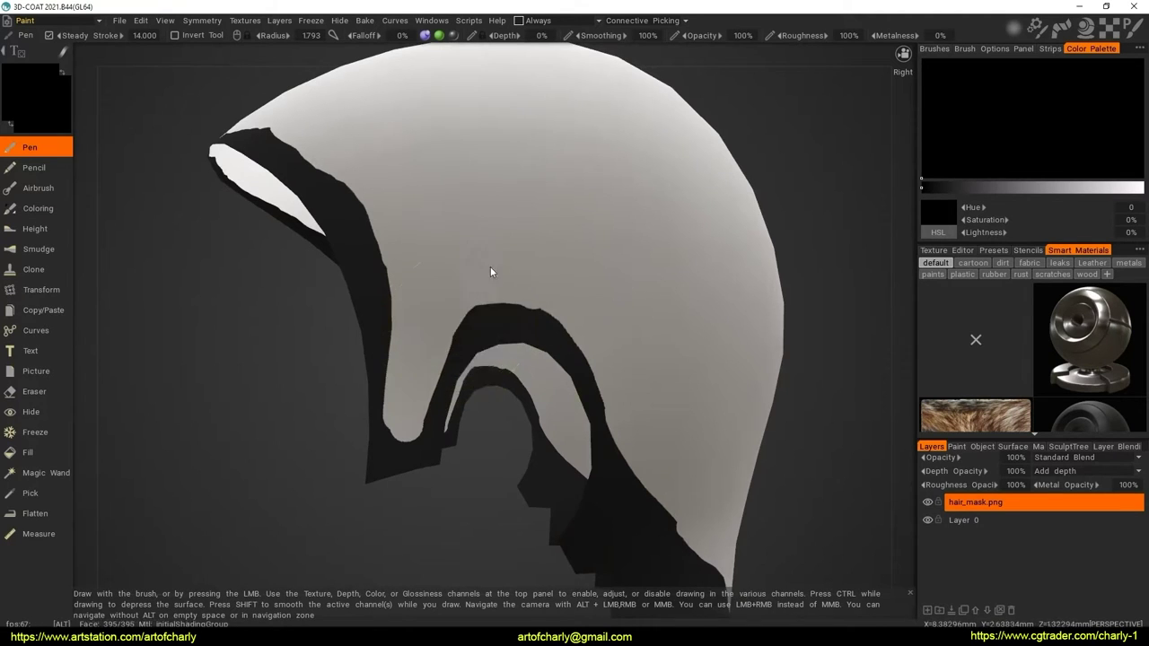
{"action": "mouse_move", "coordinate": [490, 267]}
{"action": "left_mouse_down", "text": "alt"}
{"action": "mouse_move", "coordinate": [563, 300]}
{"action": "mouse_move", "coordinate": [369, 279]}
{"action": "mouse_move", "coordinate": [224, 184]}
{"action": "left_mouse_up", "text": "alt"}
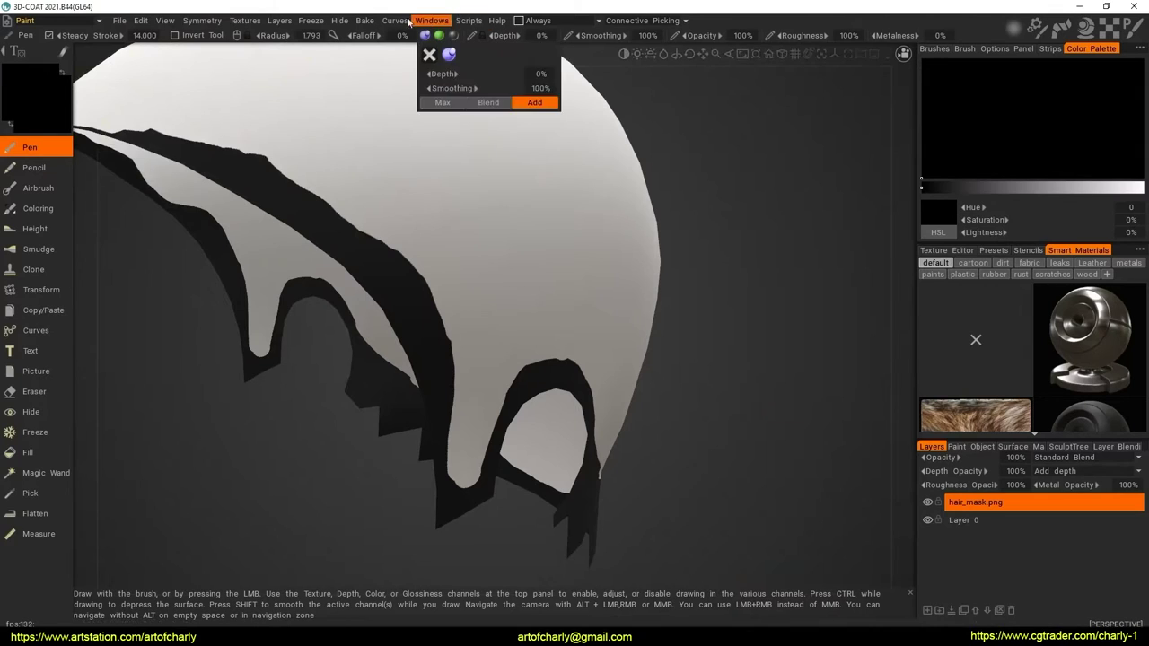
Draw a small black test curve stroke on the hair mask, then undo it
{"action": "left_click_drag", "start_coordinate": [359, 179], "coordinate": [443, 267], "text": "alt"}
{"action": "key", "text": "space"}
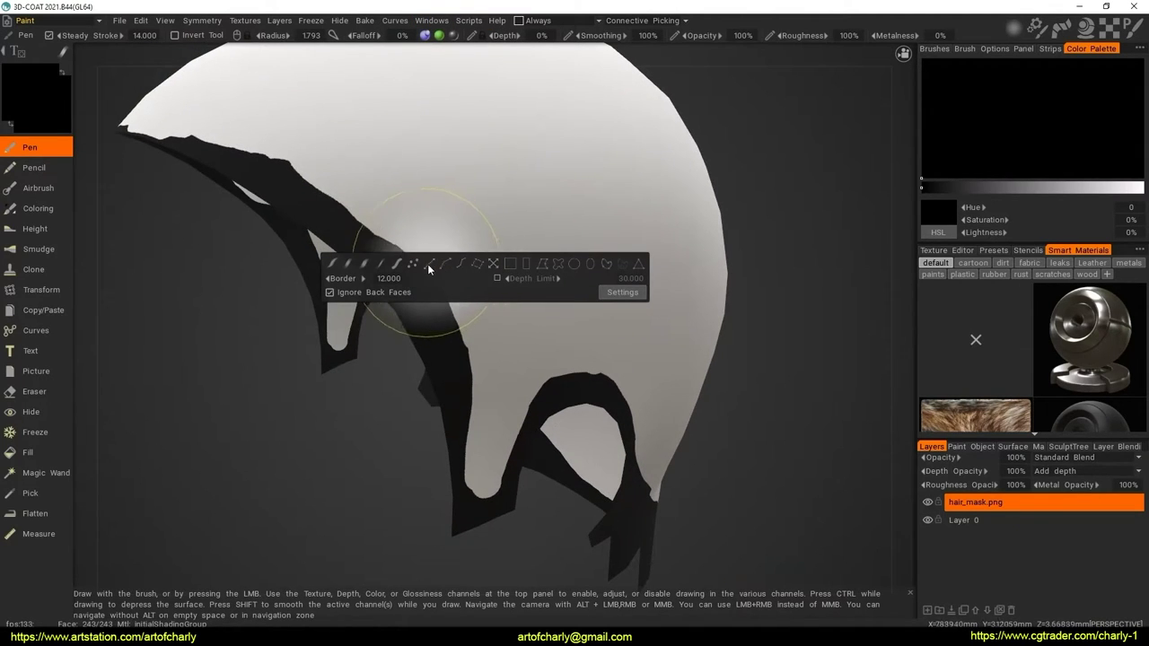
{"action": "left_click_drag", "start_coordinate": [464, 267], "coordinate": [462, 284], "text": "alt"}
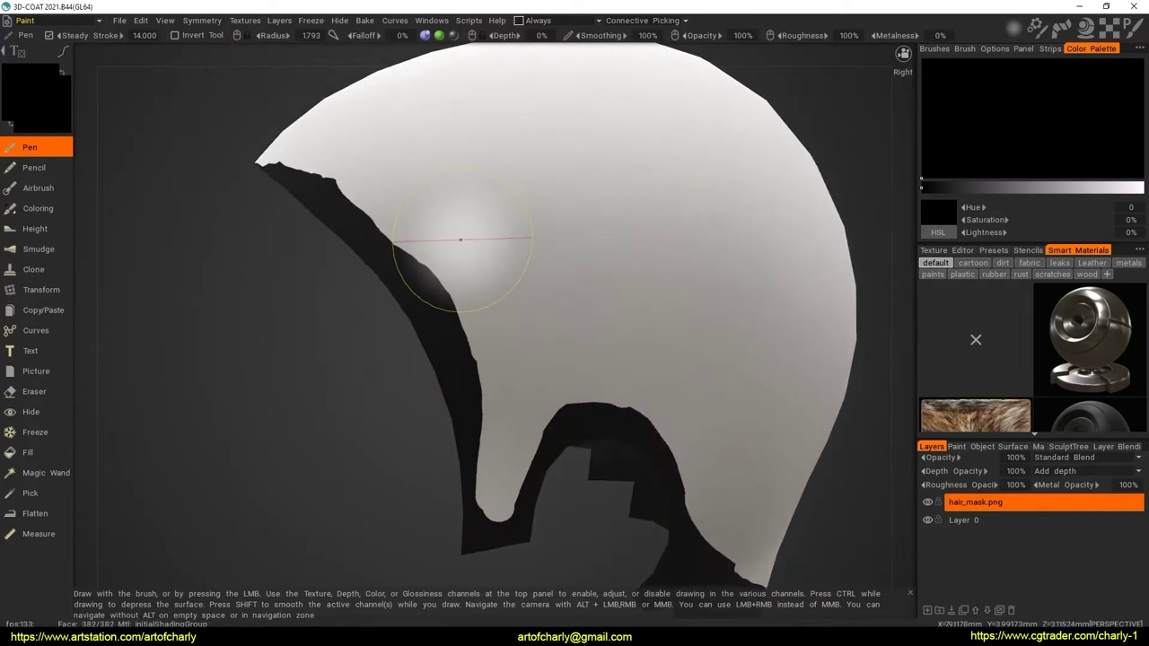
{"action": "key", "text": "b"}
{"action": "left_click_drag", "start_coordinate": [598, 244], "coordinate": [587, 251], "text": "alt"}
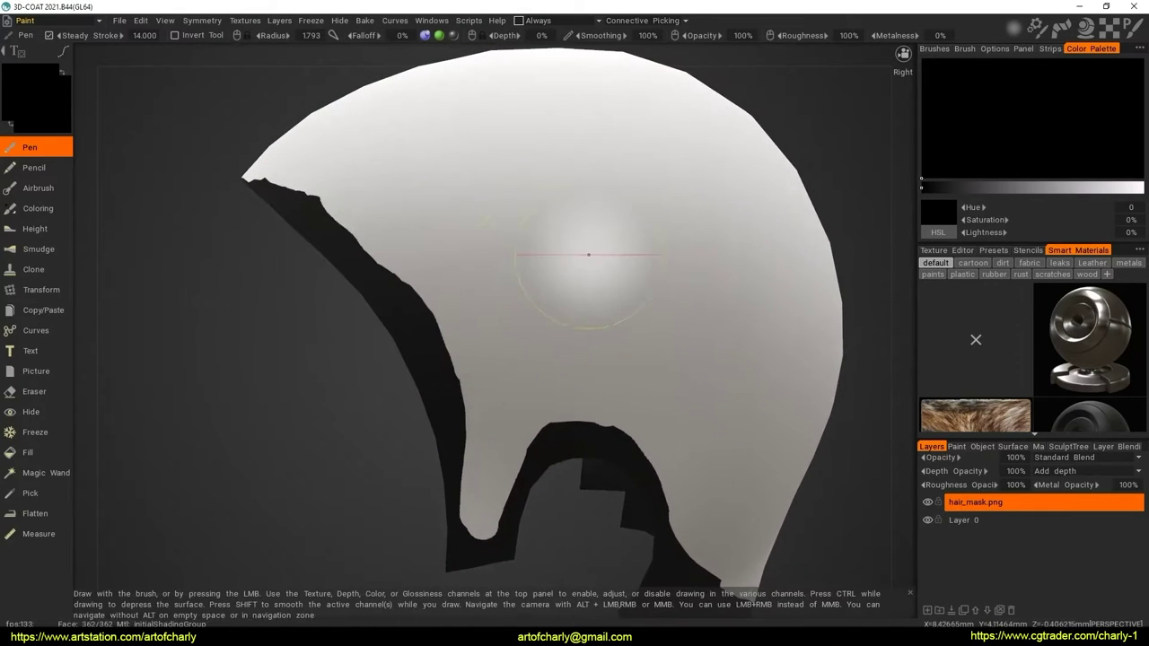
{"action": "right_click_drag", "start_coordinate": [535, 272], "coordinate": [500, 284]}
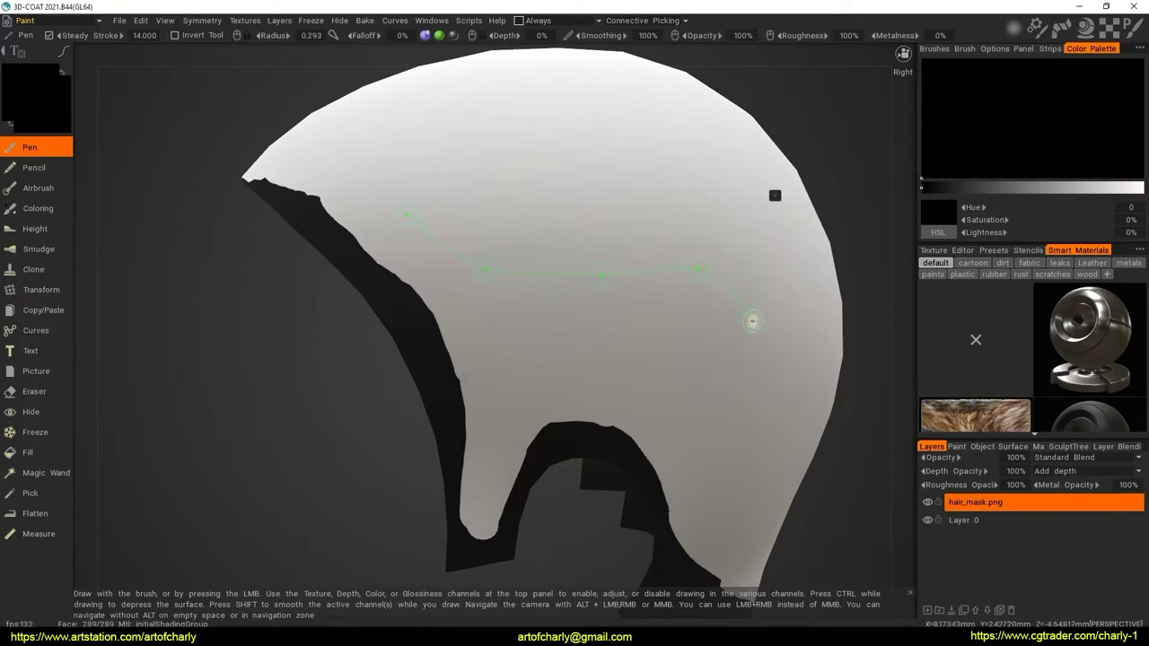
{"action": "double_click", "coordinate": [631, 385]}
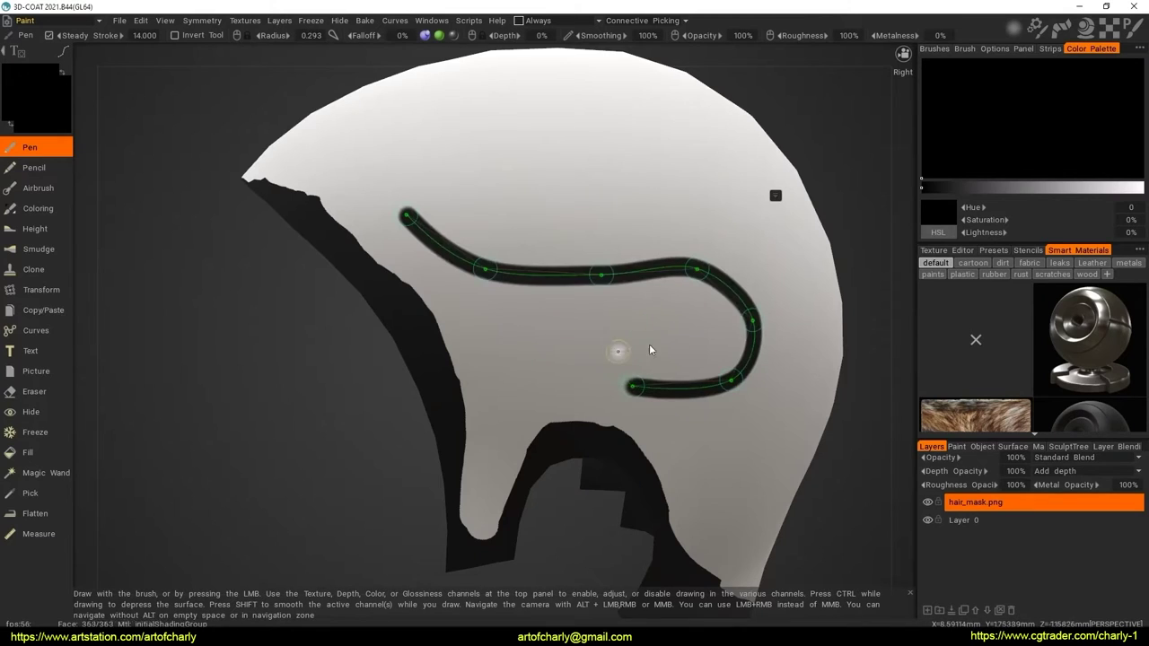
{"action": "mouse_move", "coordinate": [650, 350]}
{"action": "left_mouse_down", "text": "alt"}
{"action": "mouse_move", "coordinate": [504, 331]}
{"action": "mouse_move", "coordinate": [598, 349]}
{"action": "left_mouse_up", "text": "alt"}
{"action": "key", "text": "ctrl+z"}
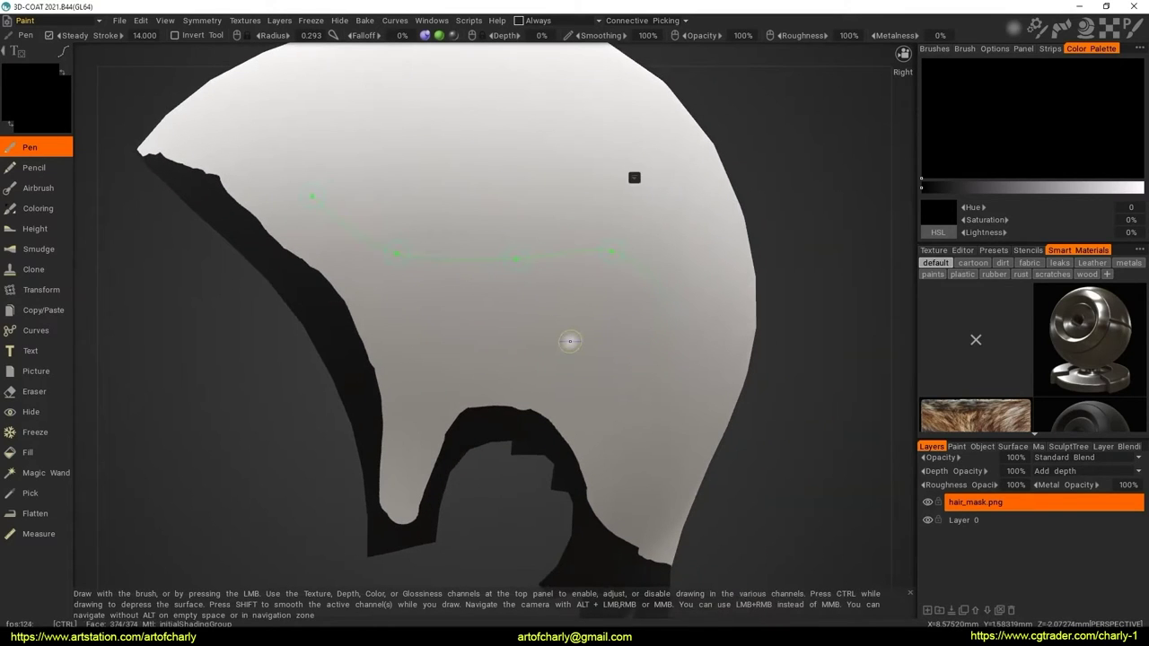
{"action": "mouse_move", "coordinate": [399, 337]}
{"action": "left_mouse_down", "text": "alt"}
{"action": "mouse_move", "coordinate": [436, 303]}
{"action": "mouse_move", "coordinate": [393, 282]}
{"action": "mouse_move", "coordinate": [399, 256]}
{"action": "left_mouse_up", "text": "alt"}
{"action": "mouse_move", "coordinate": [451, 322]}
{"action": "left_mouse_down", "text": "alt"}
{"action": "mouse_move", "coordinate": [424, 278]}
{"action": "mouse_move", "coordinate": [254, 263]}
{"action": "mouse_move", "coordinate": [373, 259]}
{"action": "mouse_move", "coordinate": [125, 163]}
{"action": "left_mouse_up", "text": "alt"}
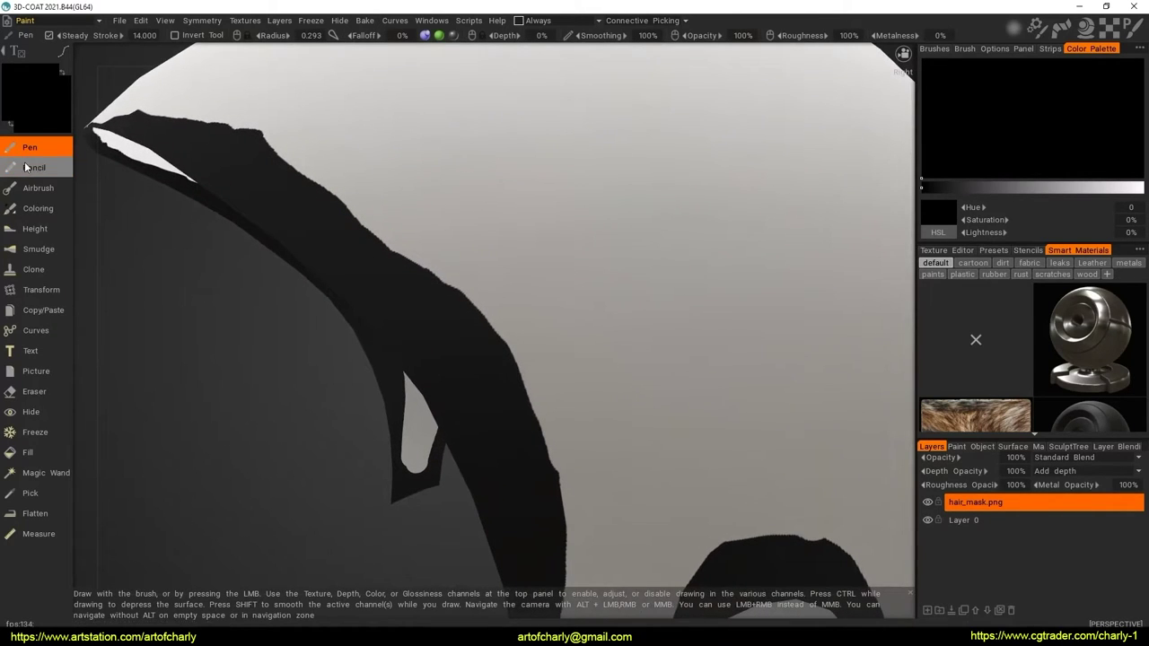
{"action": "mouse_move", "coordinate": [337, 185]}
{"action": "left_mouse_down", "text": "alt"}
{"action": "mouse_move", "coordinate": [361, 243]}
{"action": "mouse_move", "coordinate": [351, 267]}
{"action": "mouse_move", "coordinate": [487, 285]}
{"action": "mouse_move", "coordinate": [469, 311]}
{"action": "mouse_move", "coordinate": [397, 302]}
{"action": "mouse_move", "coordinate": [467, 260]}
{"action": "left_mouse_up", "text": "alt"}
Turn on X-axis mirror symmetry and frame the lower hairline edge
{"action": "key", "text": "s"}
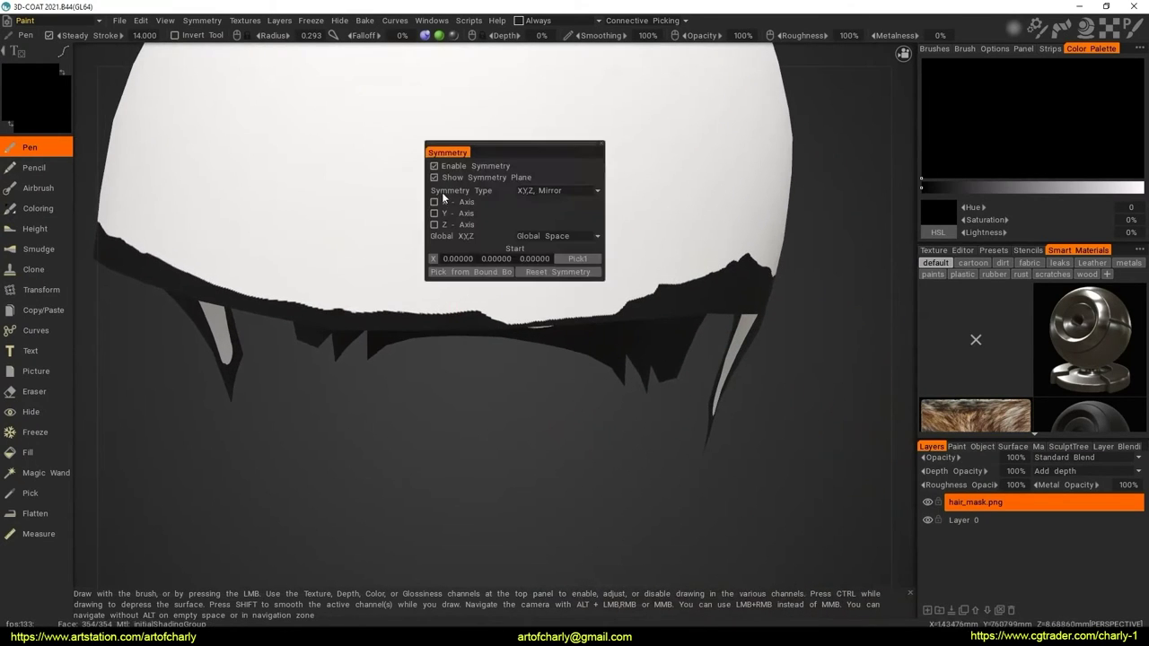
{"action": "left_click", "coordinate": [435, 202]}
{"action": "scroll", "coordinate": [377, 299], "scroll_direction": "up", "scroll_amount": 2}
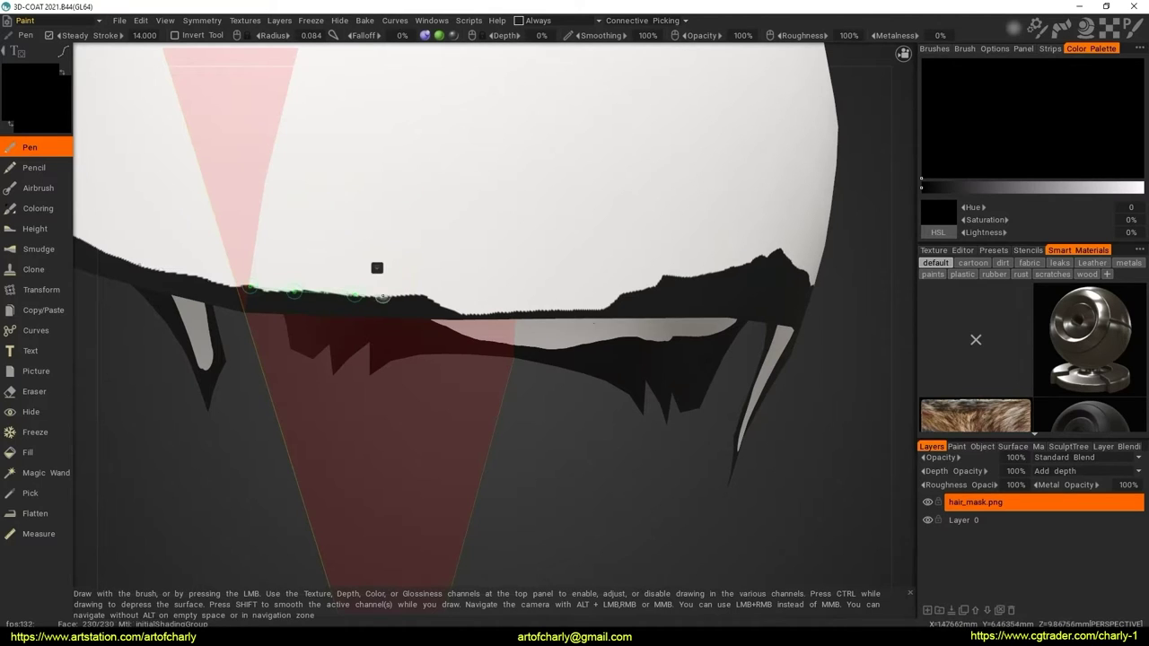
{"action": "left_click_drag", "start_coordinate": [421, 297], "coordinate": [443, 296], "text": "alt"}
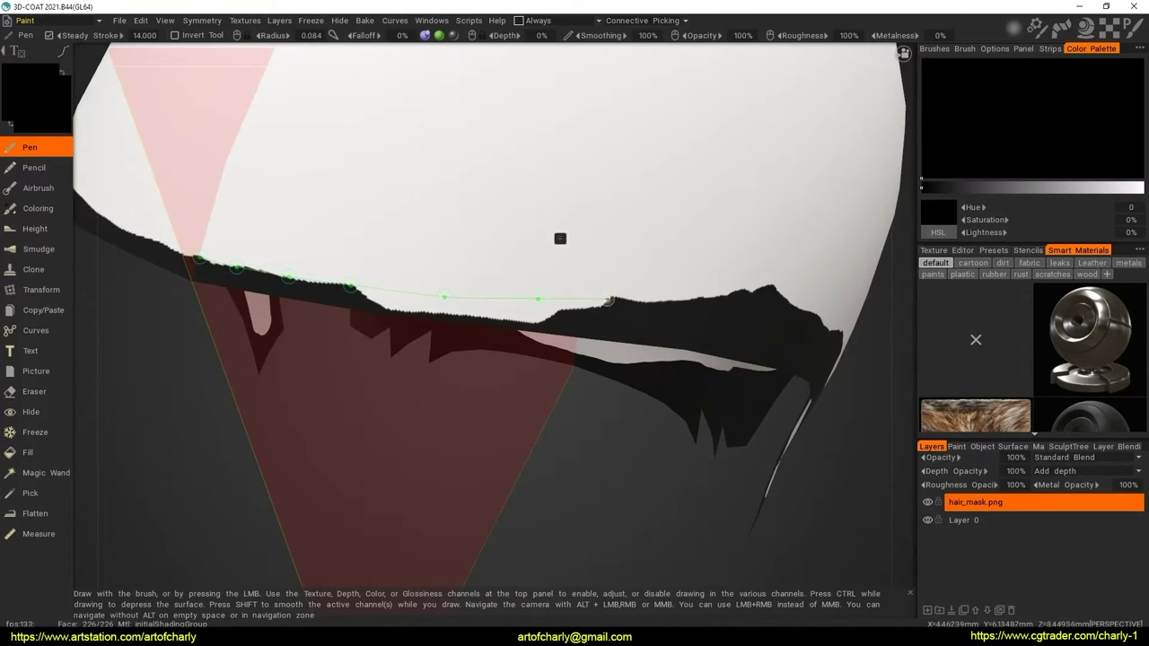
{"action": "left_click_drag", "start_coordinate": [607, 300], "coordinate": [476, 300], "text": "alt"}
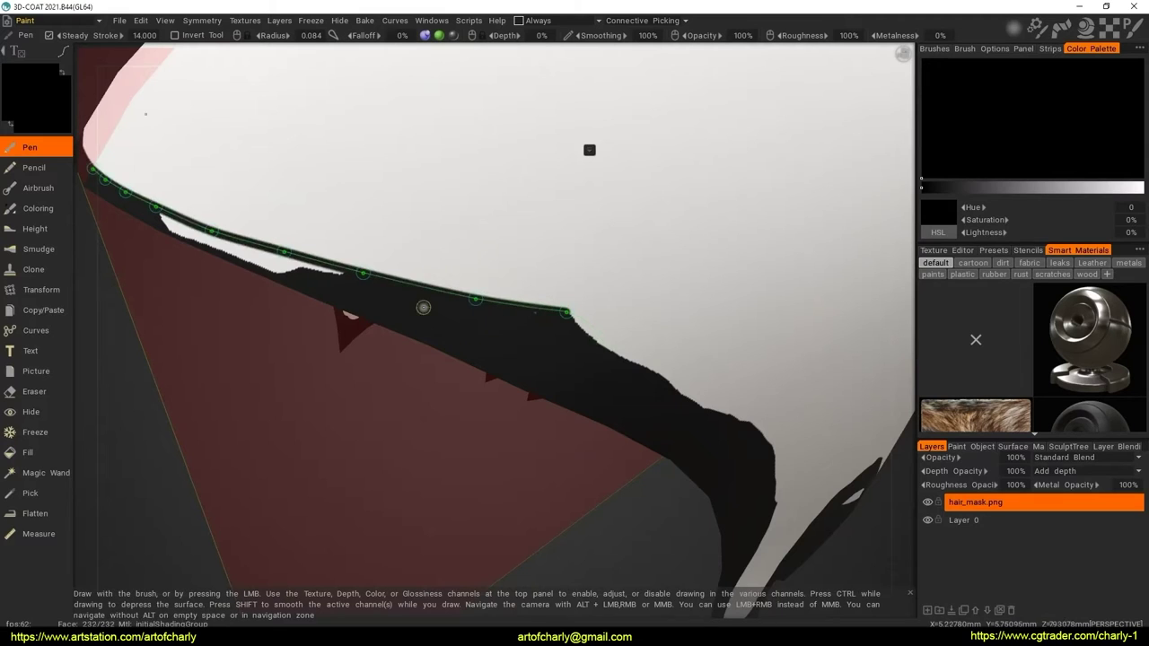
{"action": "mouse_move", "coordinate": [604, 337]}
{"action": "left_mouse_down", "text": "alt"}
{"action": "mouse_move", "coordinate": [510, 279]}
{"action": "mouse_move", "coordinate": [530, 371]}
{"action": "left_mouse_up", "text": "alt"}
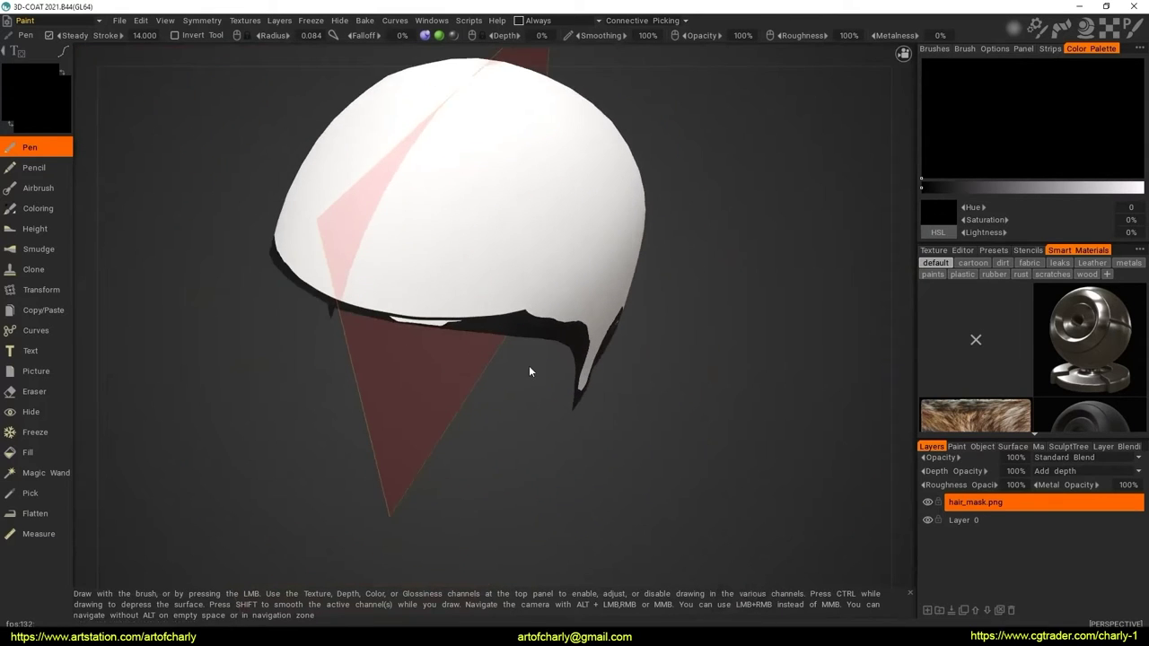
{"action": "scroll", "coordinate": [417, 306], "scroll_direction": "up", "scroll_amount": 3}
{"action": "scroll", "coordinate": [417, 305], "scroll_direction": "up", "scroll_amount": 3}
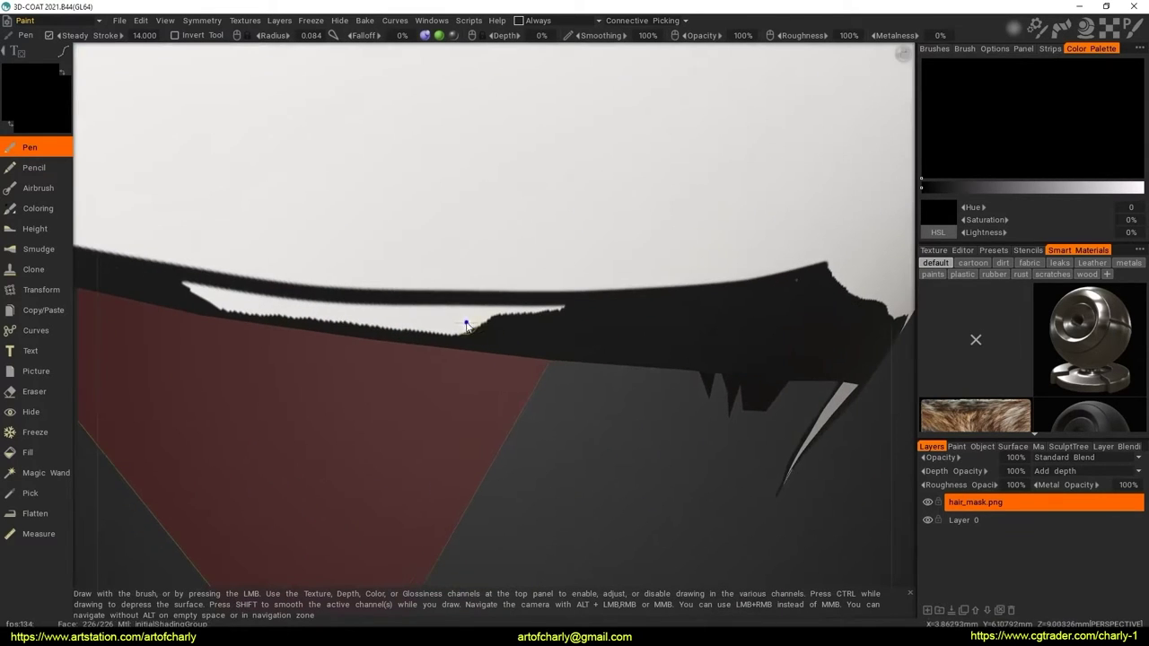
Paint black along the ragged lower hair edge to close the white gaps
{"action": "key", "text": "e"}
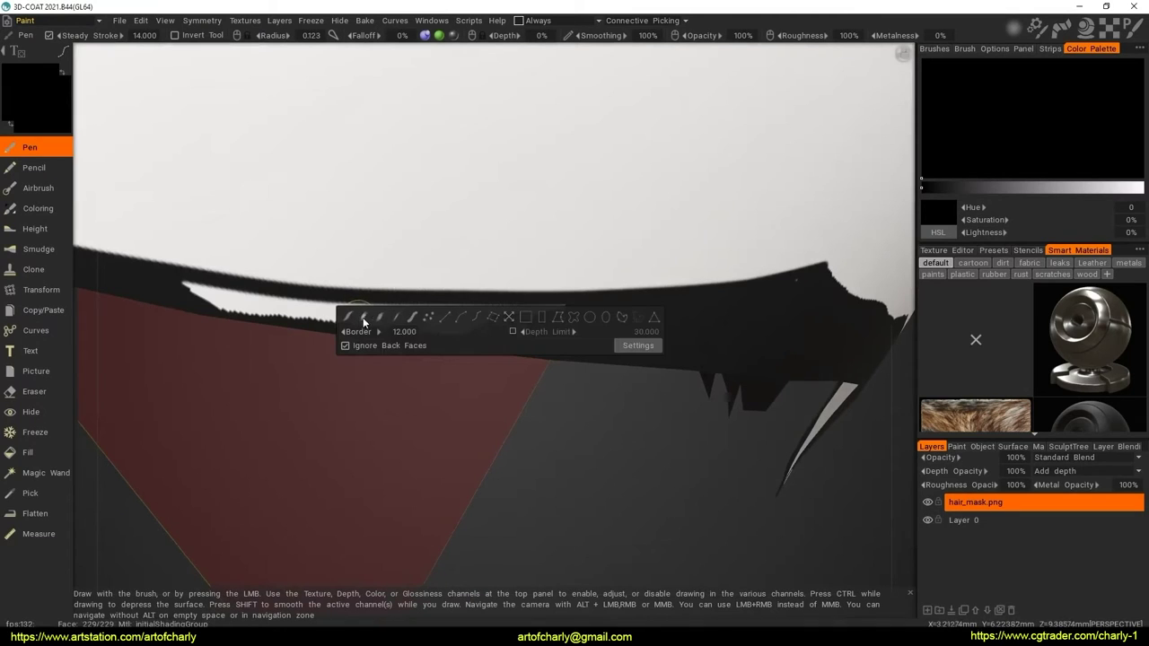
{"action": "left_click", "coordinate": [415, 317]}
{"action": "mouse_move", "coordinate": [581, 315]}
{"action": "left_mouse_down"}
{"action": "mouse_move", "coordinate": [320, 332]}
{"action": "mouse_move", "coordinate": [219, 284]}
{"action": "mouse_move", "coordinate": [199, 290]}
{"action": "mouse_move", "coordinate": [410, 326]}
{"action": "mouse_move", "coordinate": [415, 307]}
{"action": "mouse_move", "coordinate": [555, 313]}
{"action": "left_mouse_up"}
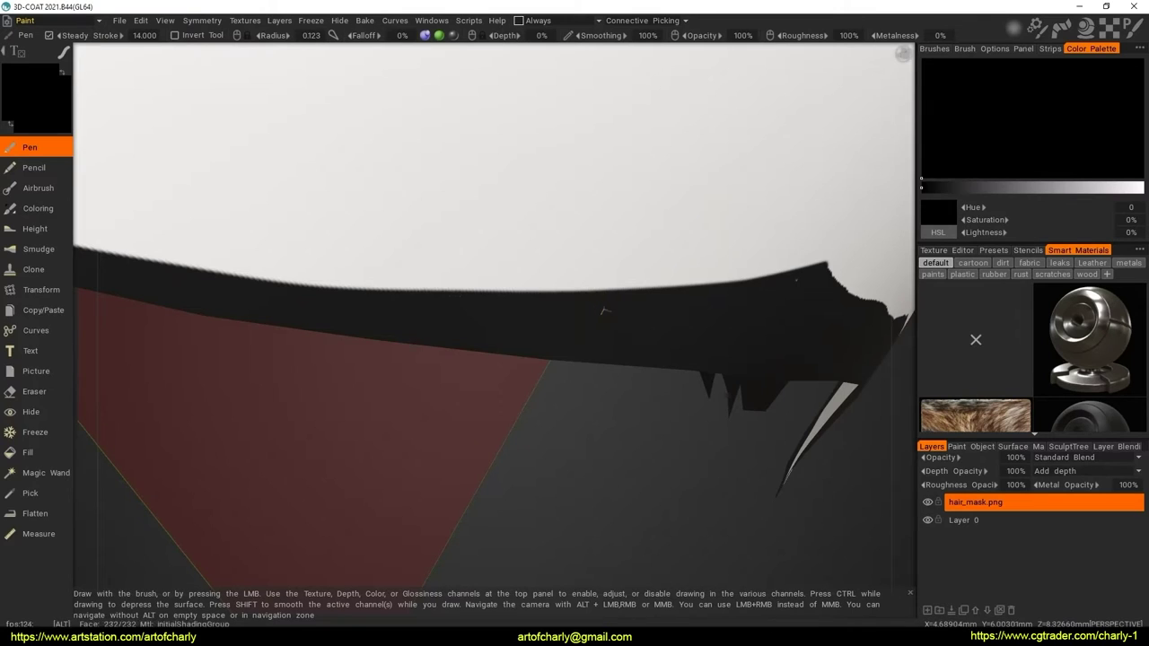
{"action": "scroll", "coordinate": [593, 287], "scroll_direction": "down", "scroll_amount": 5}
{"action": "mouse_move", "coordinate": [577, 257]}
{"action": "left_mouse_down", "text": "alt"}
{"action": "mouse_move", "coordinate": [656, 377]}
{"action": "mouse_move", "coordinate": [472, 323]}
{"action": "mouse_move", "coordinate": [448, 257]}
{"action": "mouse_move", "coordinate": [452, 325]}
{"action": "mouse_move", "coordinate": [464, 302]}
{"action": "mouse_move", "coordinate": [454, 313]}
{"action": "mouse_move", "coordinate": [611, 337]}
{"action": "left_mouse_up", "text": "alt"}
{"action": "scroll", "coordinate": [467, 337], "scroll_direction": "up", "scroll_amount": 3}
{"action": "scroll", "coordinate": [464, 302], "scroll_direction": "up", "scroll_amount": 3}
{"action": "scroll", "coordinate": [481, 327], "scroll_direction": "down", "scroll_amount": 3}
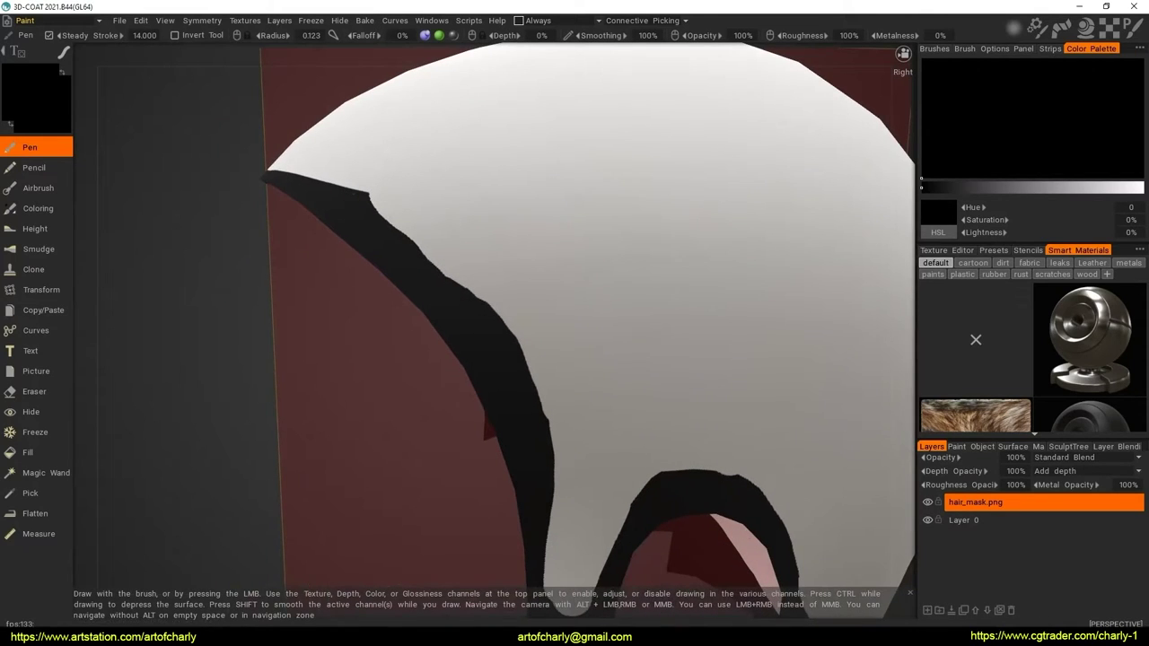
Move the PureRef fade haircut photo to the left and set it always on top
{"action": "key", "text": "alt+Tab"}
{"action": "left_click_drag", "start_coordinate": [814, 305], "coordinate": [241, 276]}
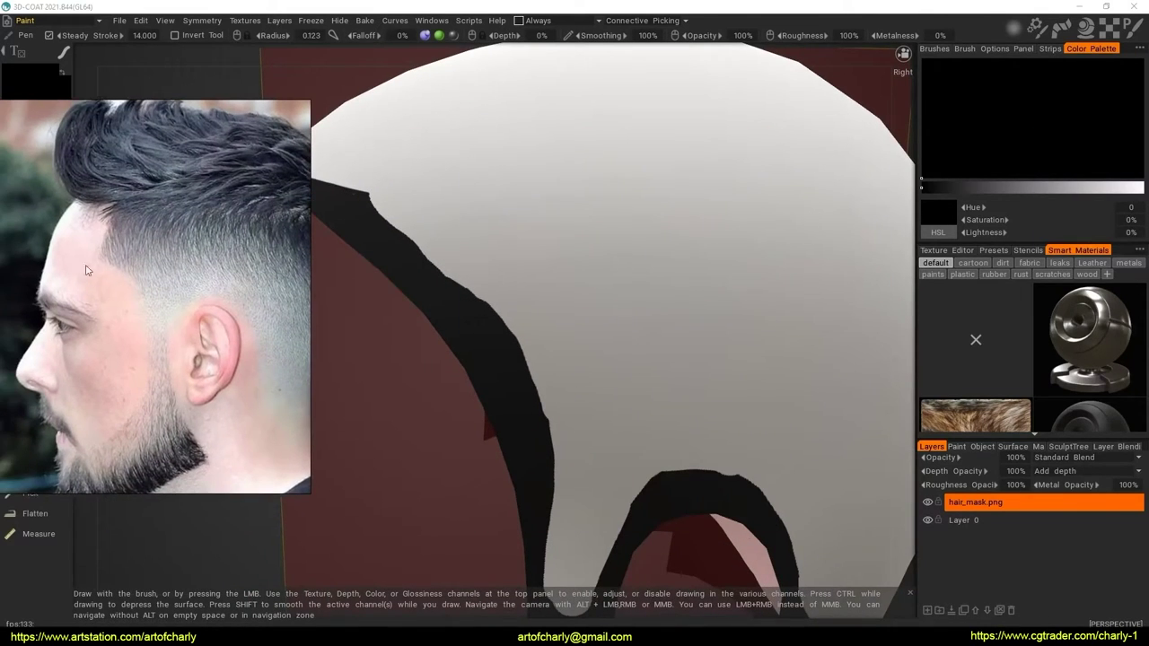
{"action": "right_click", "coordinate": [119, 279]}
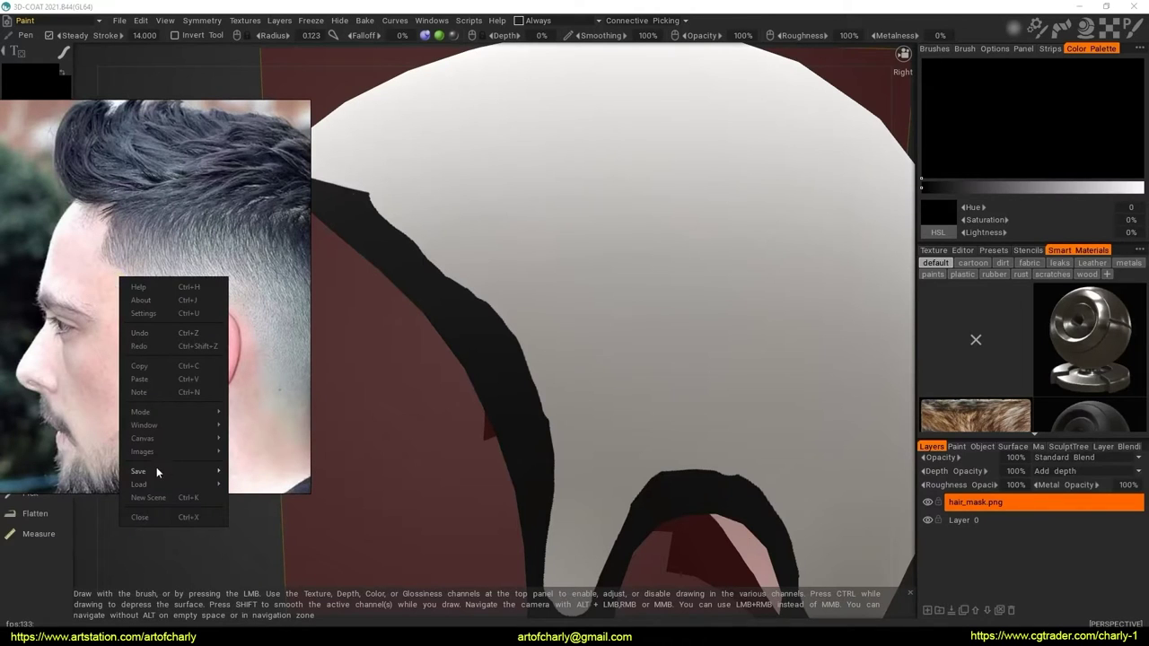
{"action": "mouse_move", "coordinate": [140, 412]}
{"action": "left_click", "coordinate": [279, 440]}
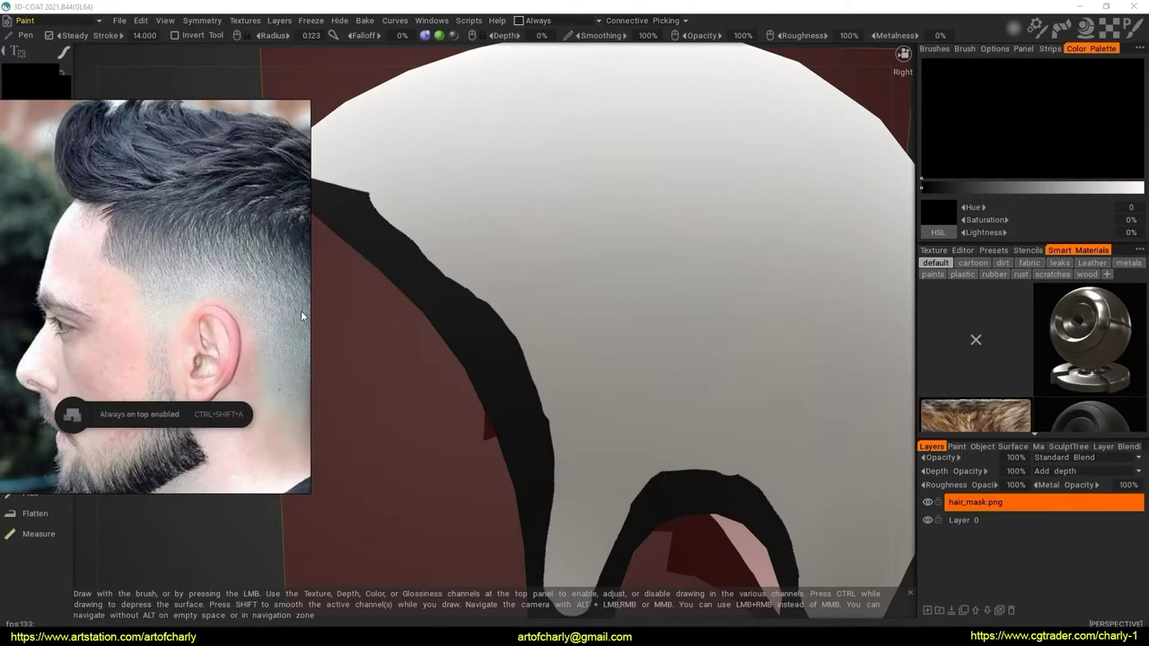
{"action": "mouse_move", "coordinate": [580, 302]}
{"action": "right_mouse_down", "text": "alt"}
{"action": "mouse_move", "coordinate": [439, 269]}
{"action": "mouse_move", "coordinate": [450, 289]}
{"action": "right_mouse_up", "text": "alt"}
{"action": "right_click_drag", "start_coordinate": [464, 230], "coordinate": [472, 238], "text": "alt"}
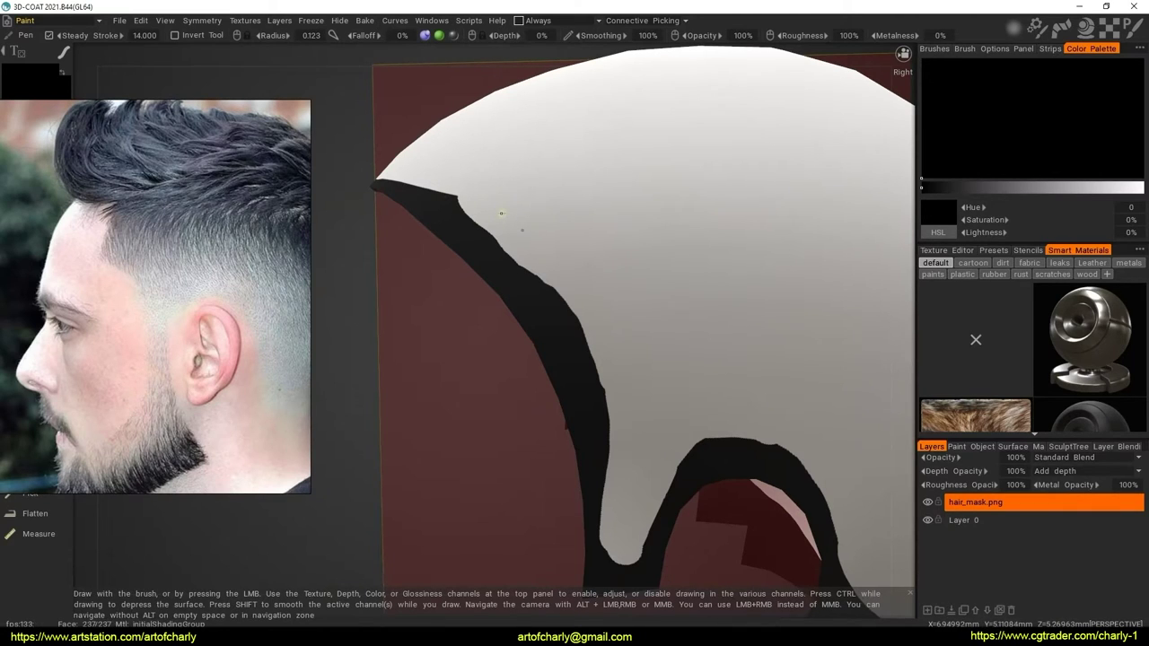
Try placing temple curve points, discard the curve, and zoom in on the temple edge
{"action": "key", "text": "e"}
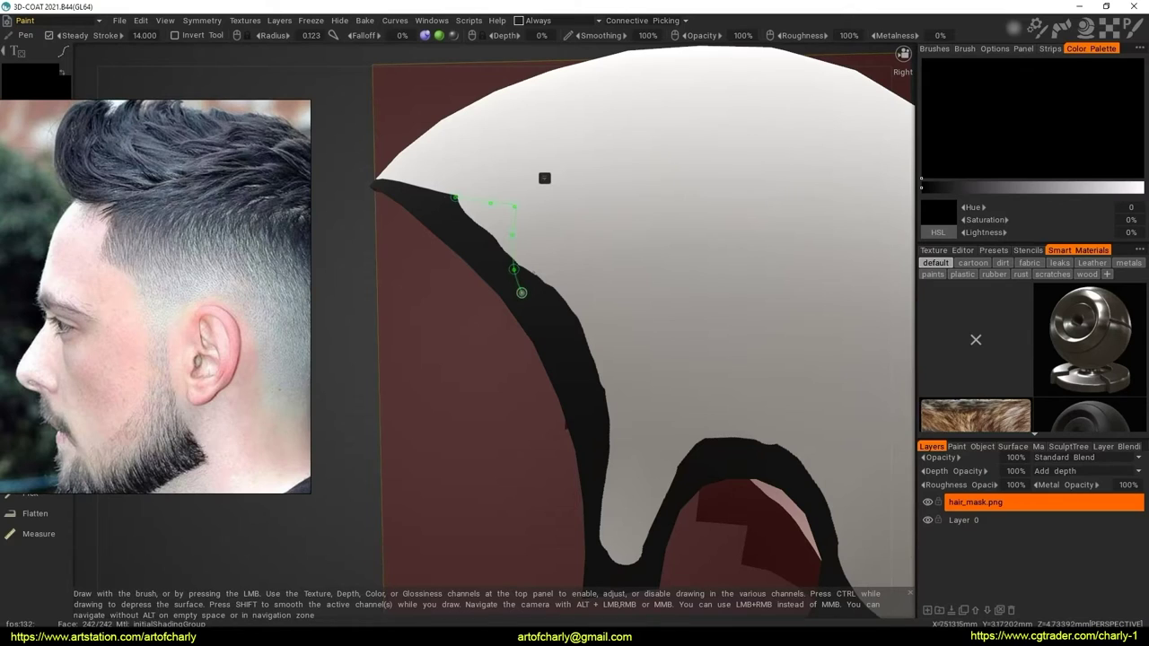
{"action": "left_click", "coordinate": [522, 293]}
{"action": "key", "text": "ctrl+z"}
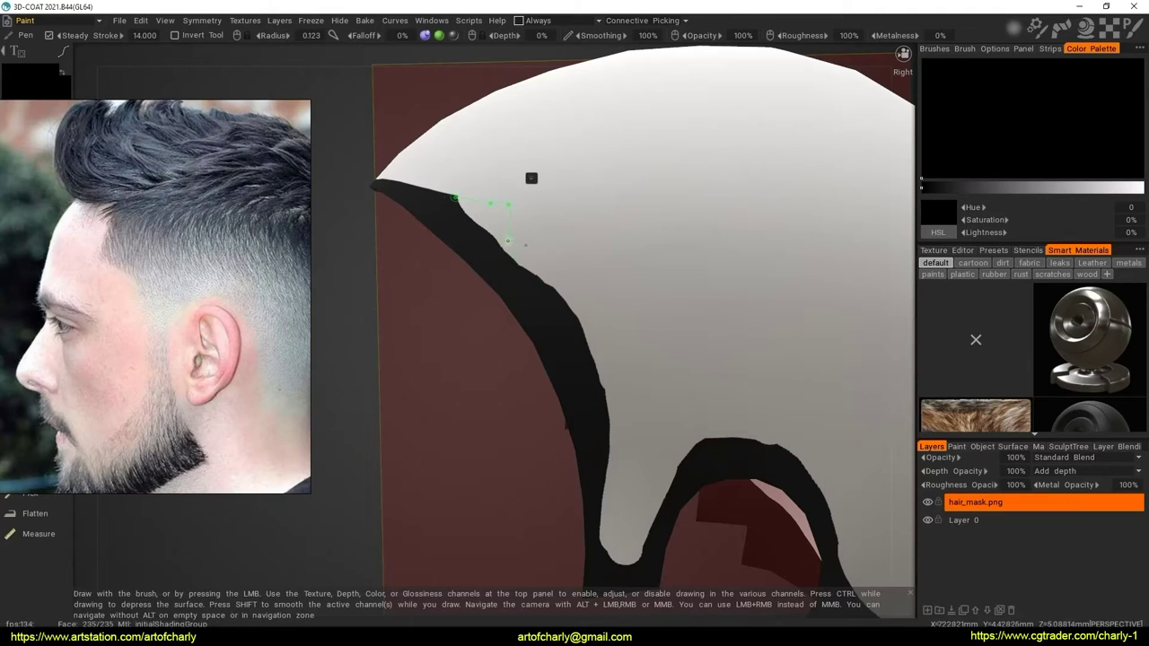
{"action": "left_click", "coordinate": [509, 293]}
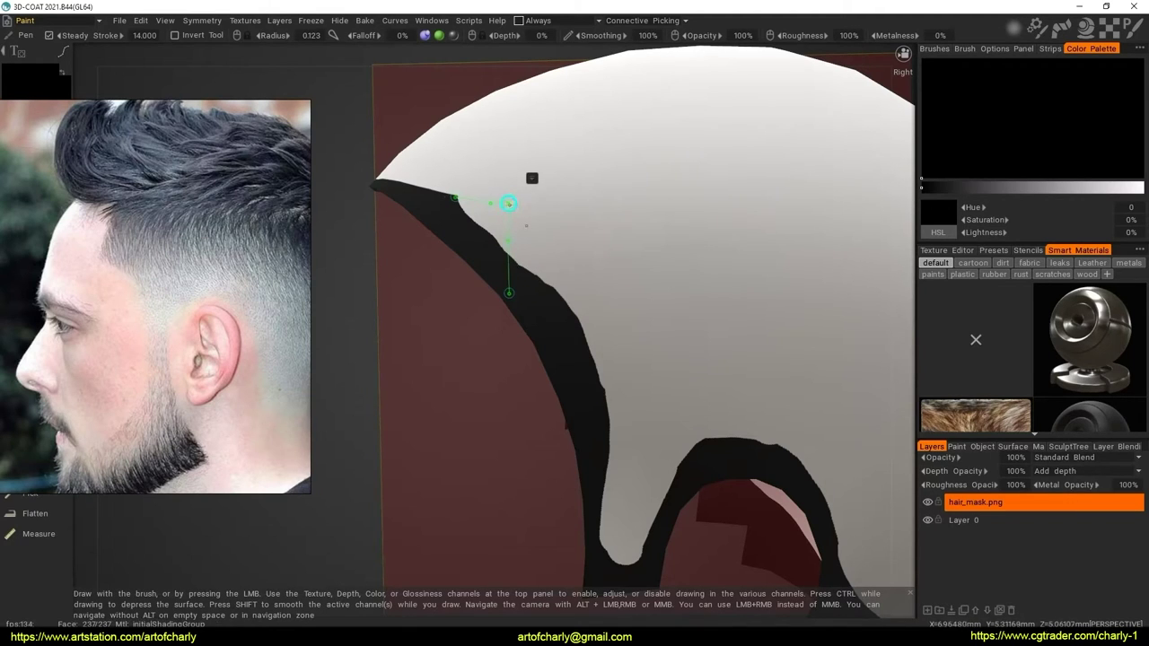
{"action": "mouse_move", "coordinate": [503, 199]}
{"action": "right_mouse_down", "text": "alt"}
{"action": "mouse_move", "coordinate": [486, 280]}
{"action": "mouse_move", "coordinate": [557, 188]}
{"action": "right_mouse_up", "text": "alt"}
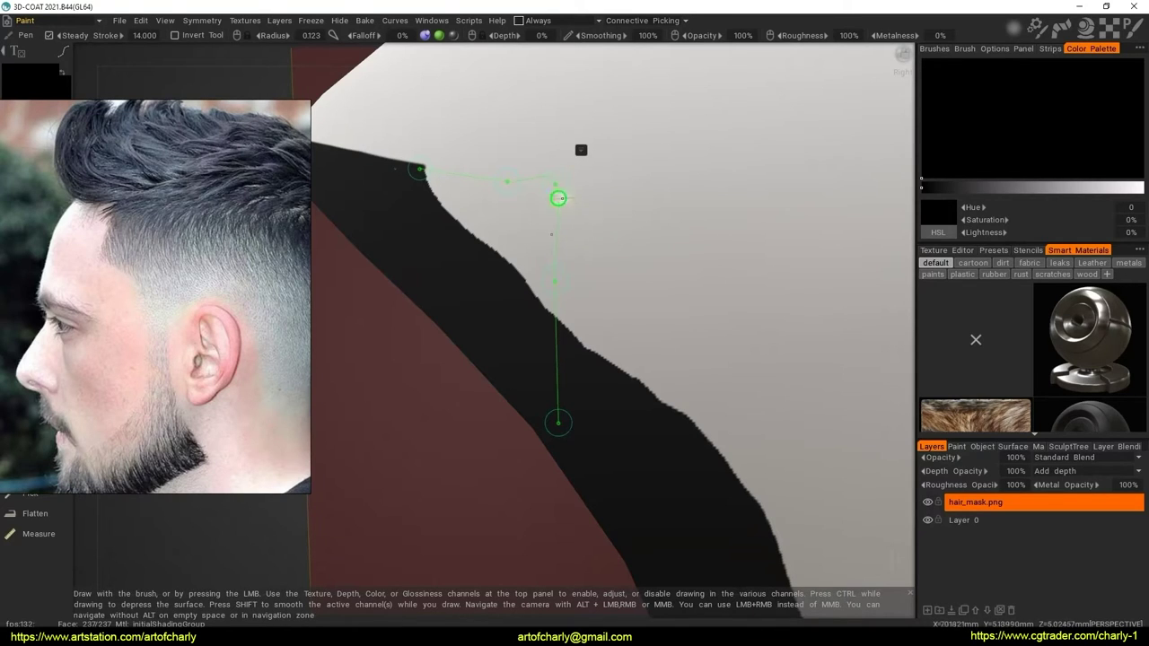
{"action": "key", "text": "Escape"}
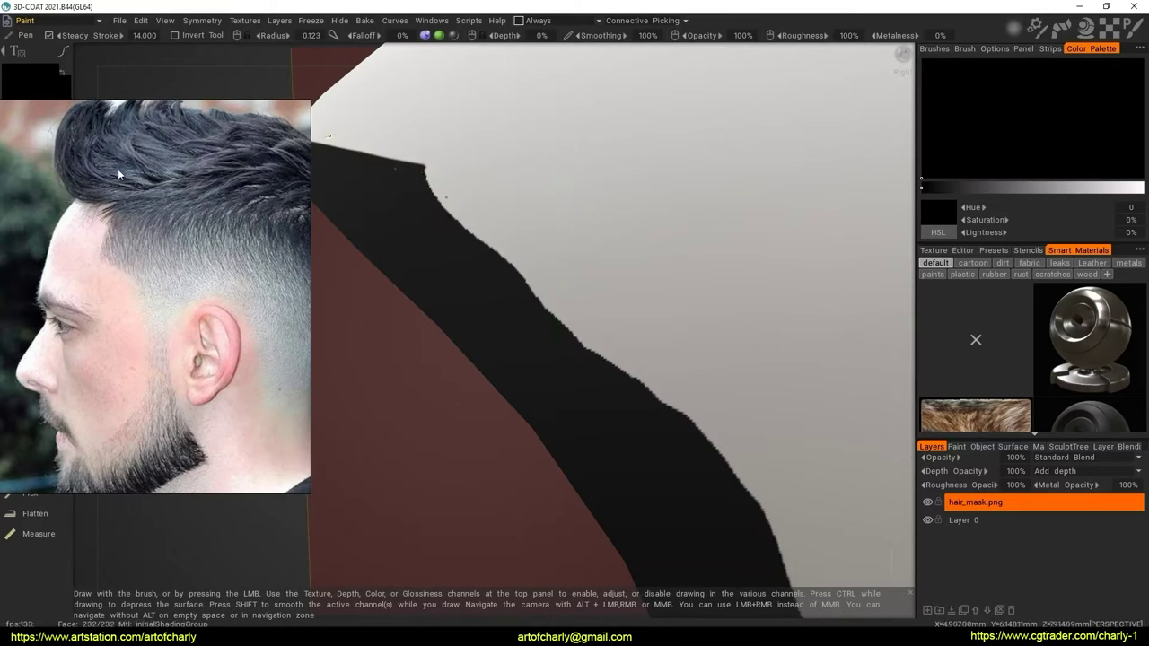
{"action": "scroll", "coordinate": [145, 199], "scroll_direction": "up", "scroll_amount": 2}
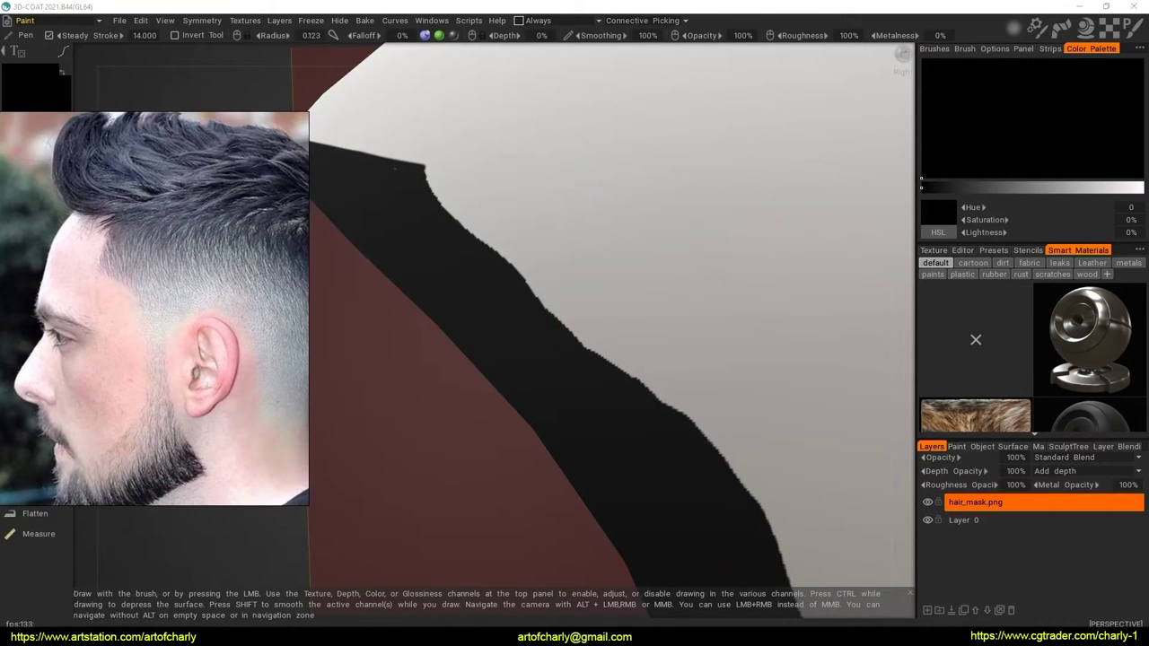
{"action": "scroll", "coordinate": [395, 226], "scroll_direction": "up", "scroll_amount": 1}
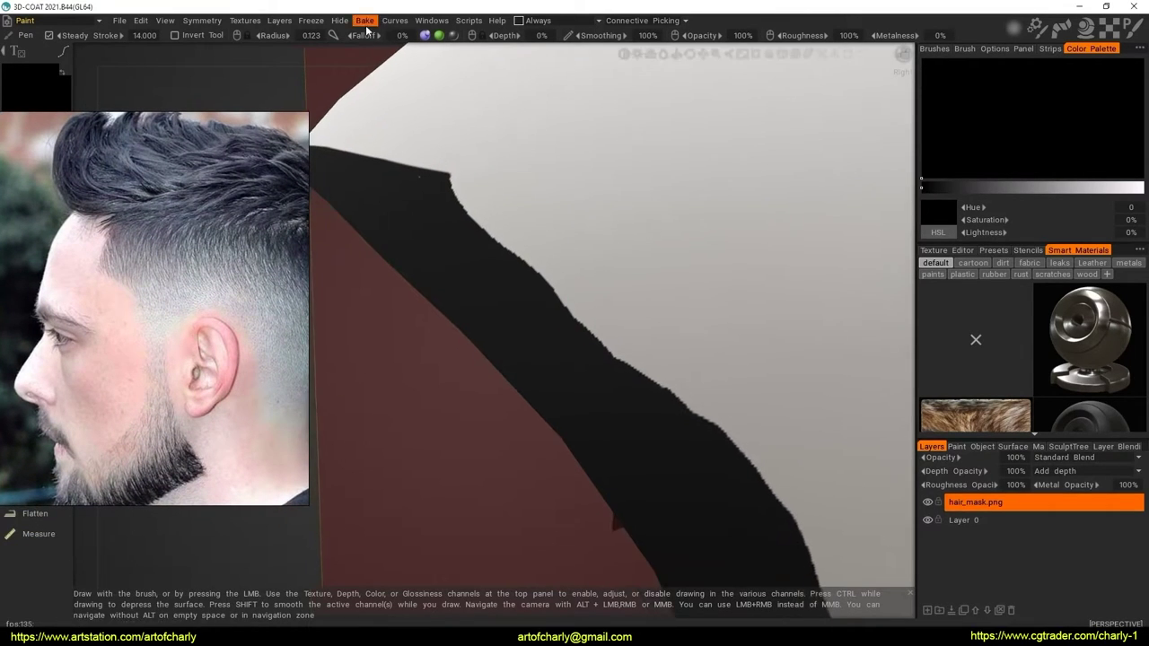
Activate the curves editor and draw an L-shaped three-point curve at the temple corner
{"action": "left_click", "coordinate": [395, 20]}
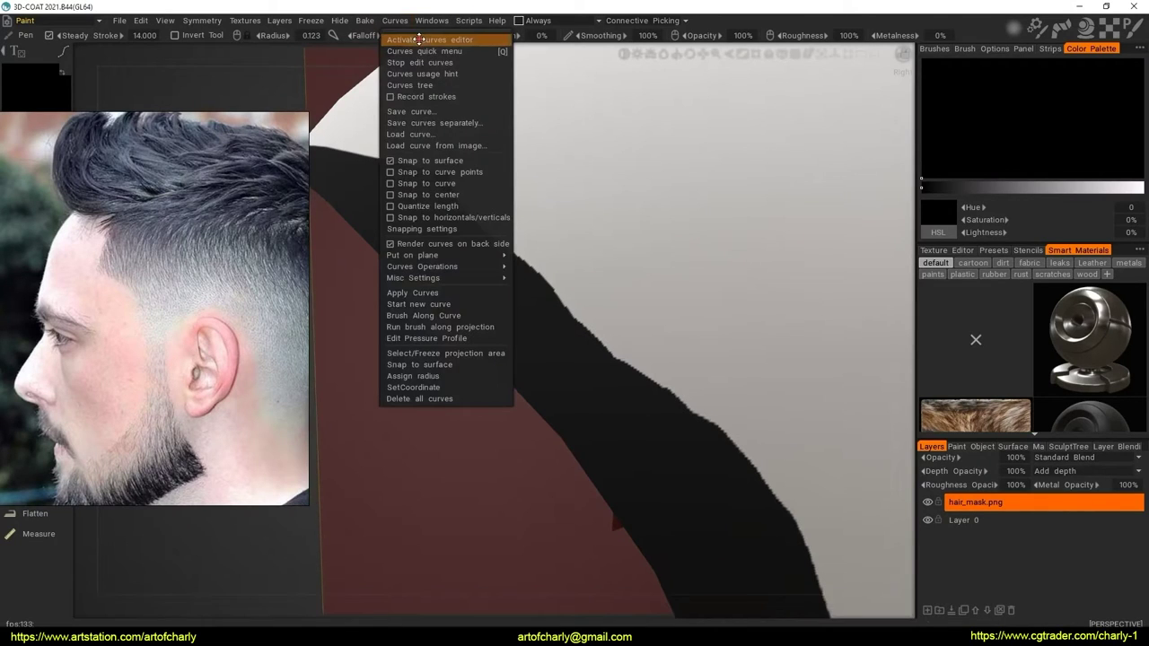
{"action": "left_click", "coordinate": [419, 38]}
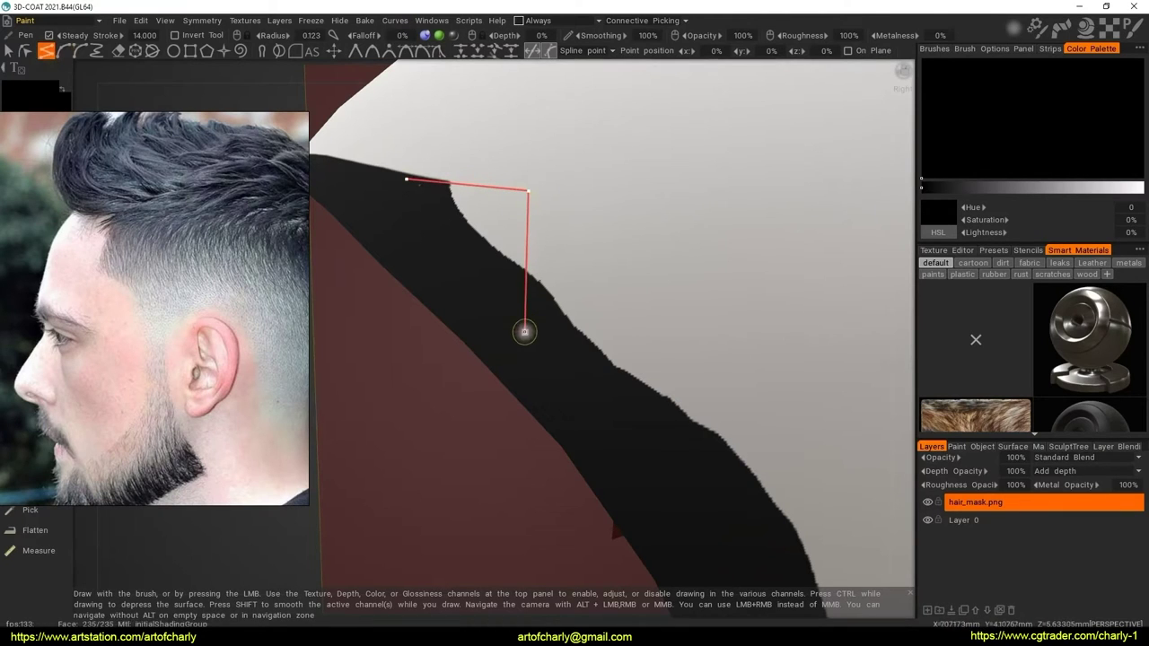
{"action": "left_click", "coordinate": [525, 334]}
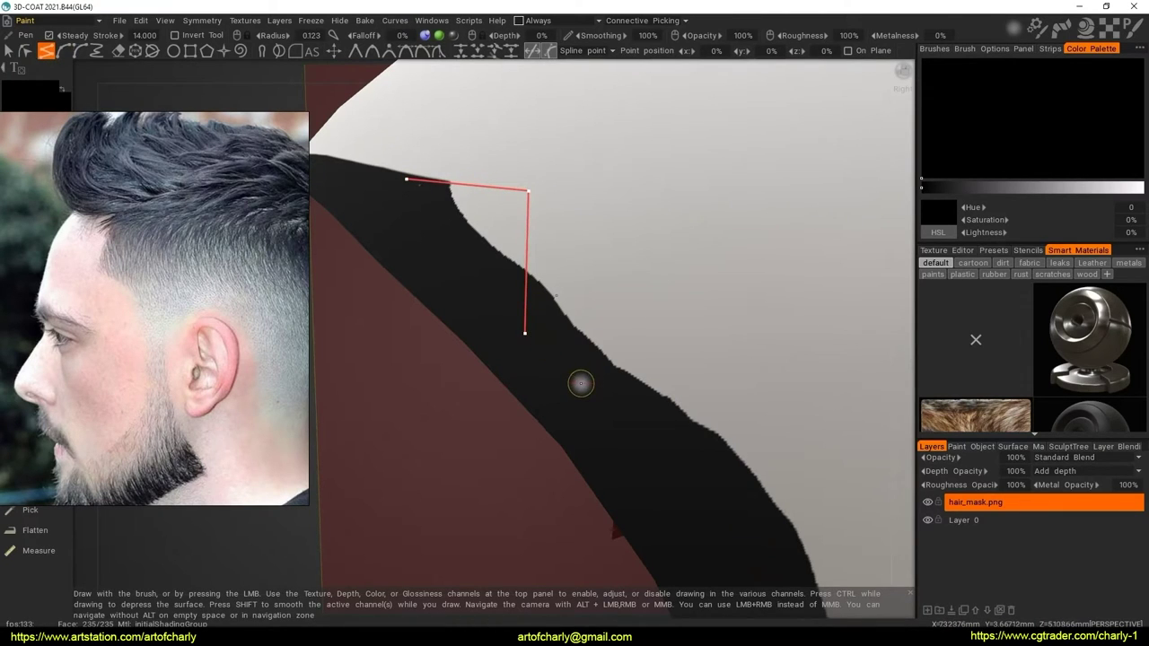
{"action": "key", "text": "Escape"}
{"action": "left_click", "coordinate": [416, 183]}
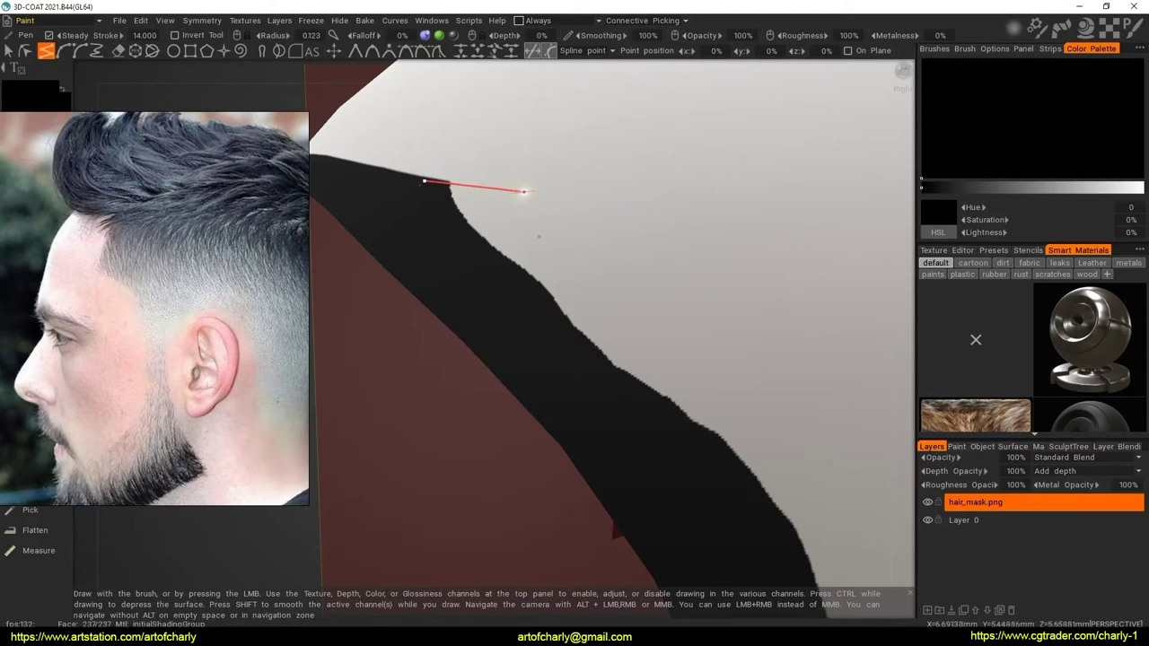
{"action": "left_click", "coordinate": [531, 331]}
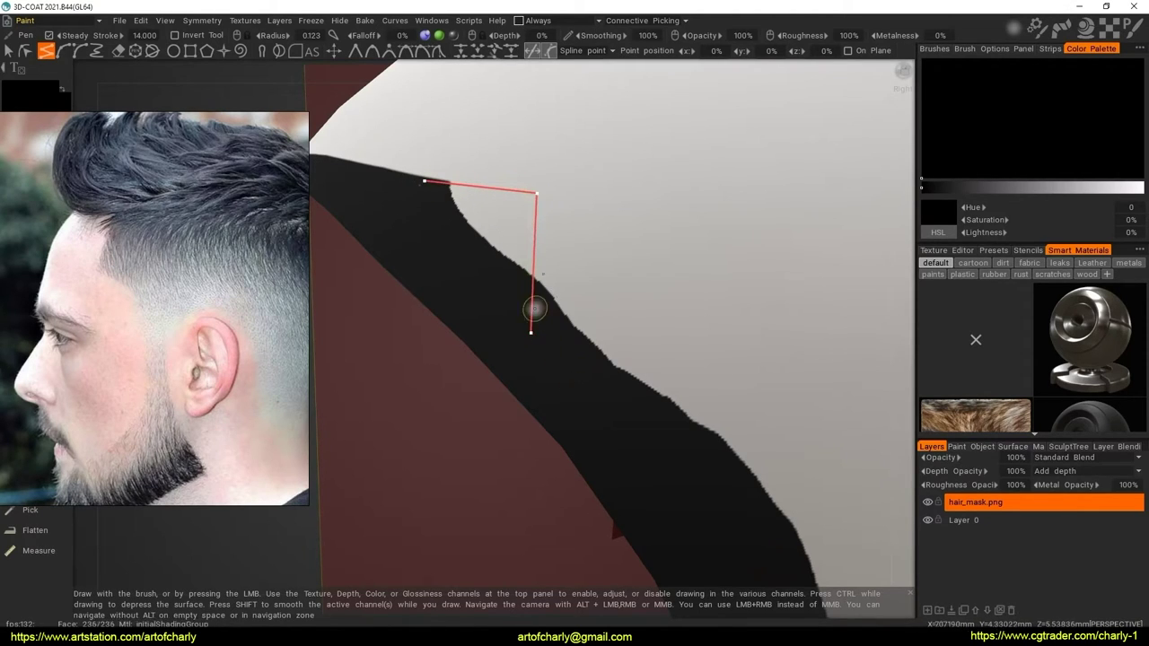
{"action": "right_click", "coordinate": [529, 281]}
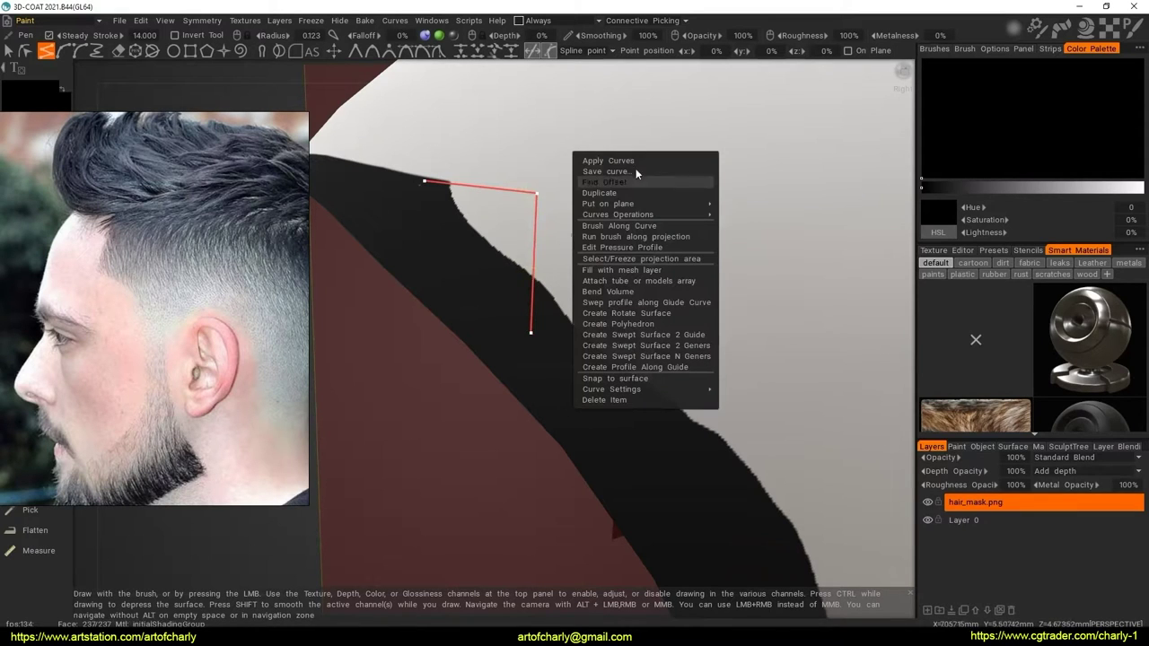
{"action": "key", "text": "Escape"}
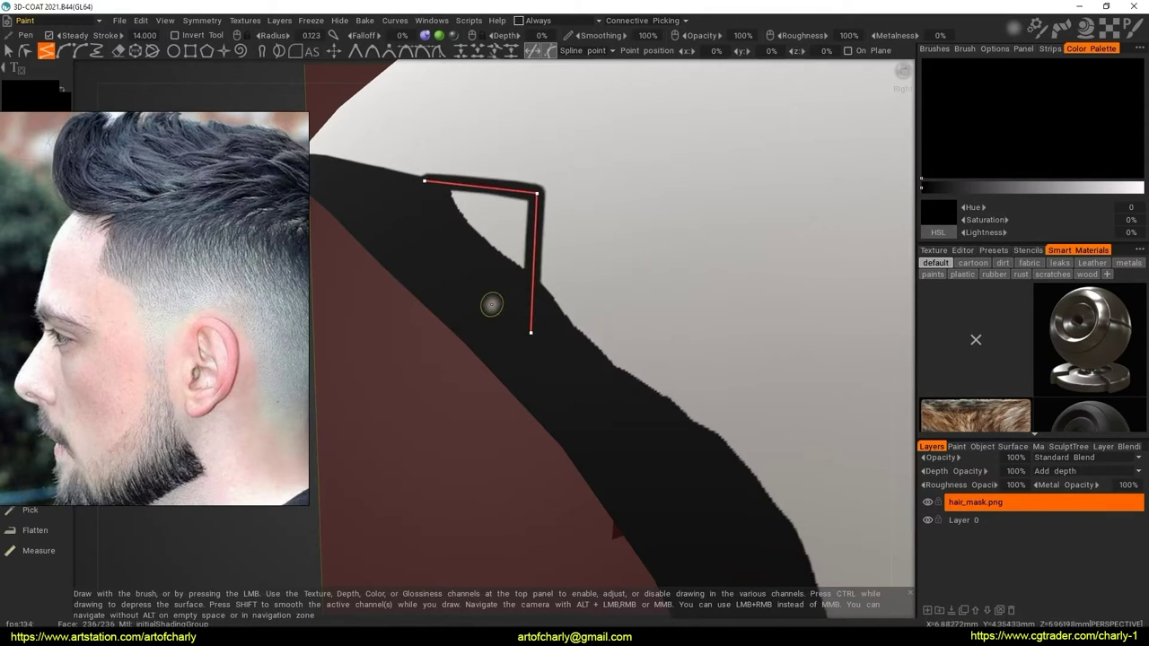
{"action": "mouse_move", "coordinate": [493, 308]}
{"action": "left_mouse_down", "text": "alt"}
{"action": "mouse_move", "coordinate": [520, 279]}
{"action": "mouse_move", "coordinate": [519, 330]}
{"action": "left_mouse_up", "text": "alt"}
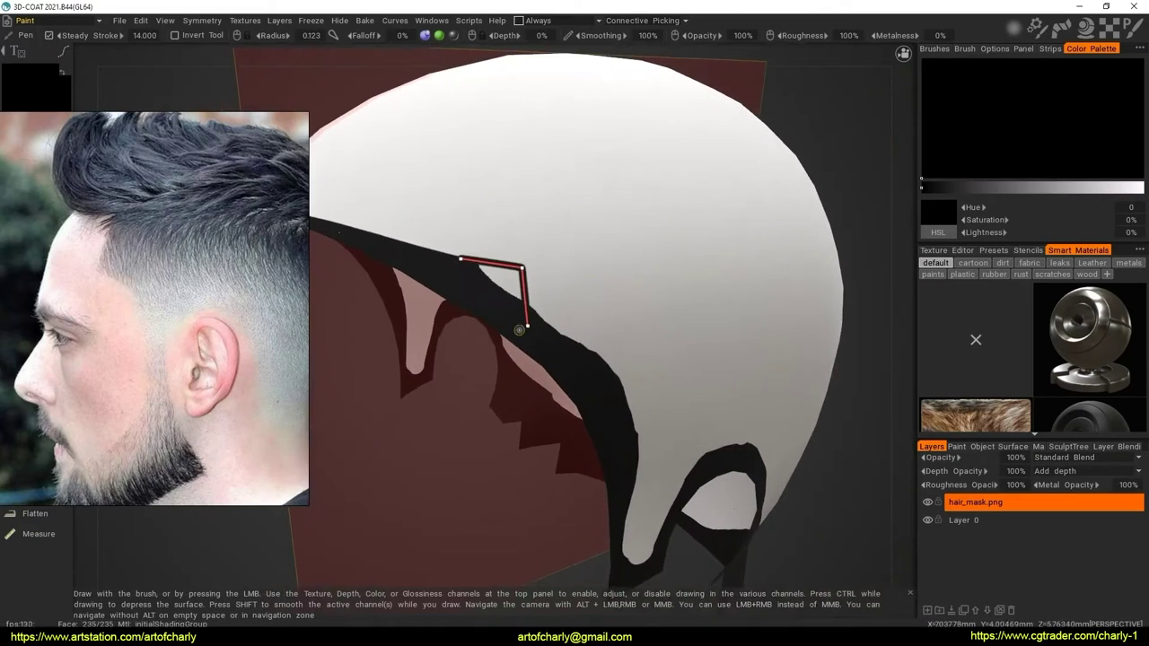
{"action": "scroll", "coordinate": [540, 300], "scroll_direction": "up", "scroll_amount": 1}
{"action": "scroll", "coordinate": [556, 319], "scroll_direction": "up", "scroll_amount": 3}
{"action": "scroll", "coordinate": [584, 314], "scroll_direction": "up", "scroll_amount": 1}
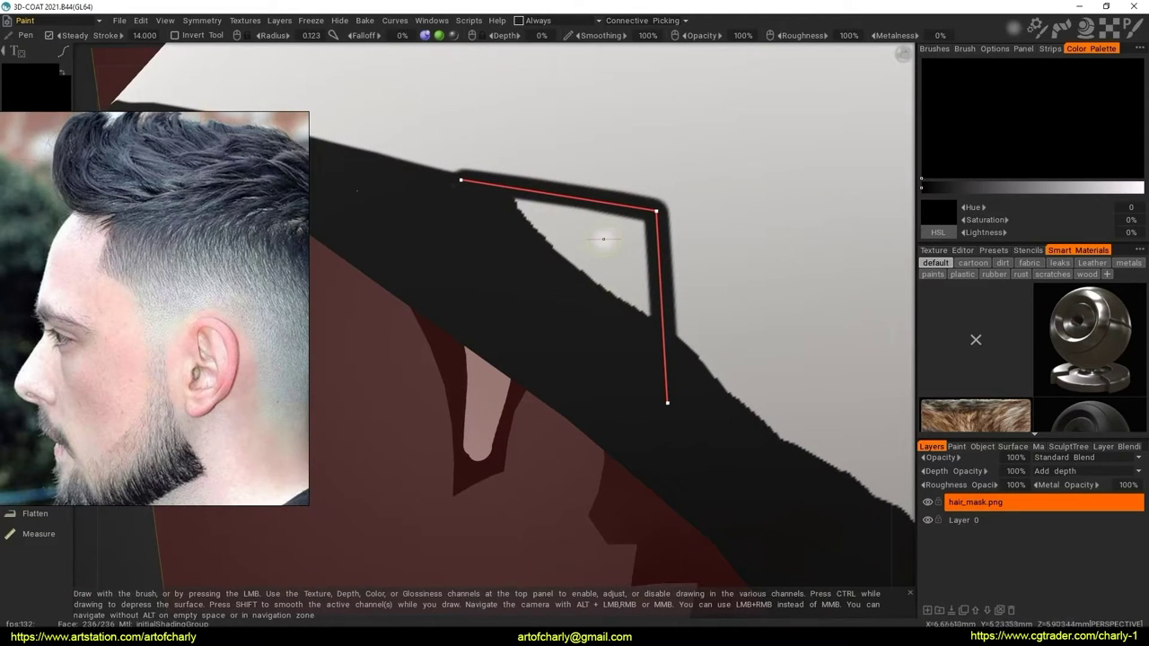
Apply Brush Along Curve to paint a thin black stroke along the temple curve
{"action": "left_click", "coordinate": [397, 28]}
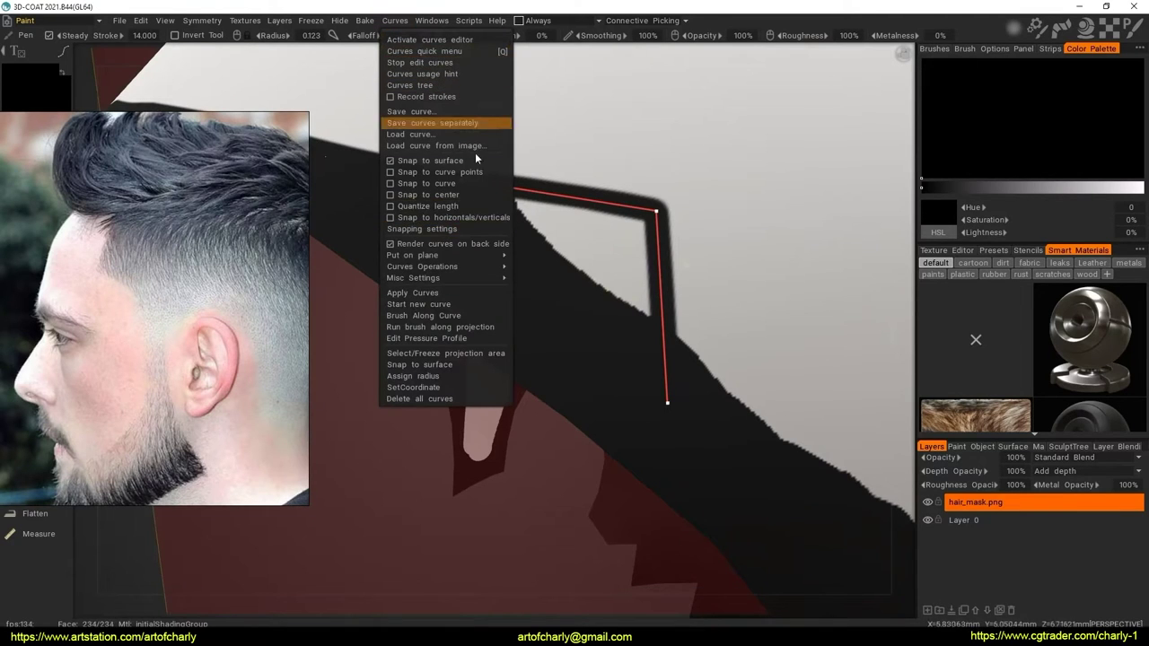
{"action": "left_click_drag", "start_coordinate": [749, 267], "coordinate": [695, 251], "text": "alt"}
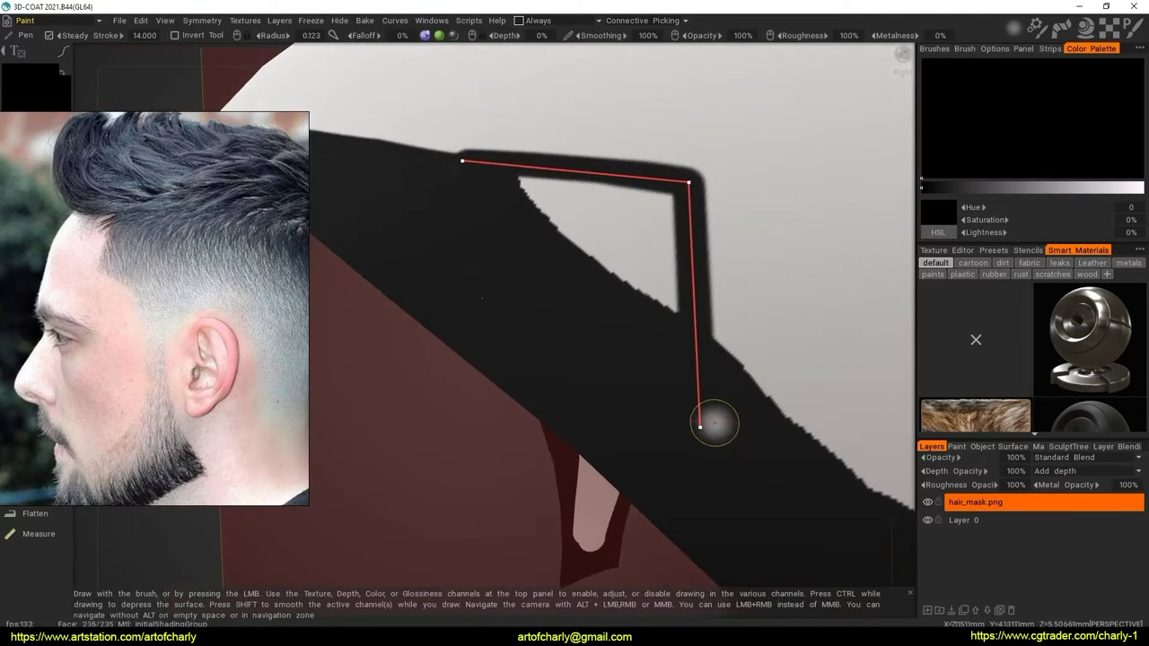
{"action": "key", "text": "ctrl+z"}
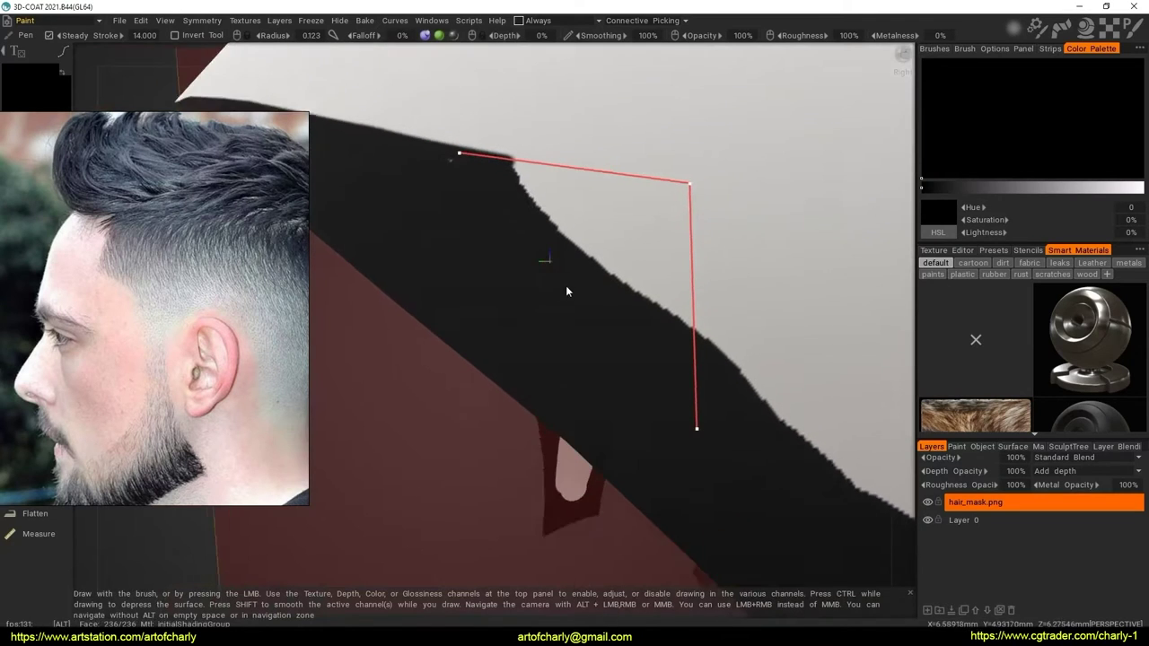
{"action": "left_click_drag", "start_coordinate": [566, 285], "coordinate": [543, 215], "text": "alt"}
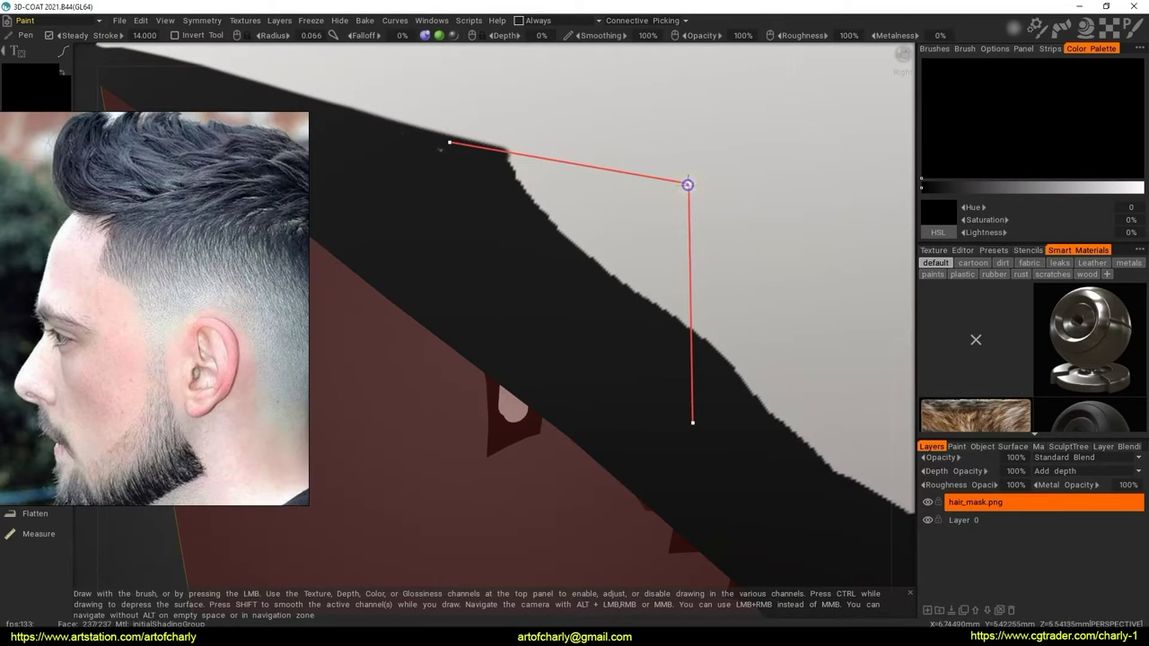
{"action": "right_click", "coordinate": [691, 185]}
{"action": "left_click", "coordinate": [763, 62]}
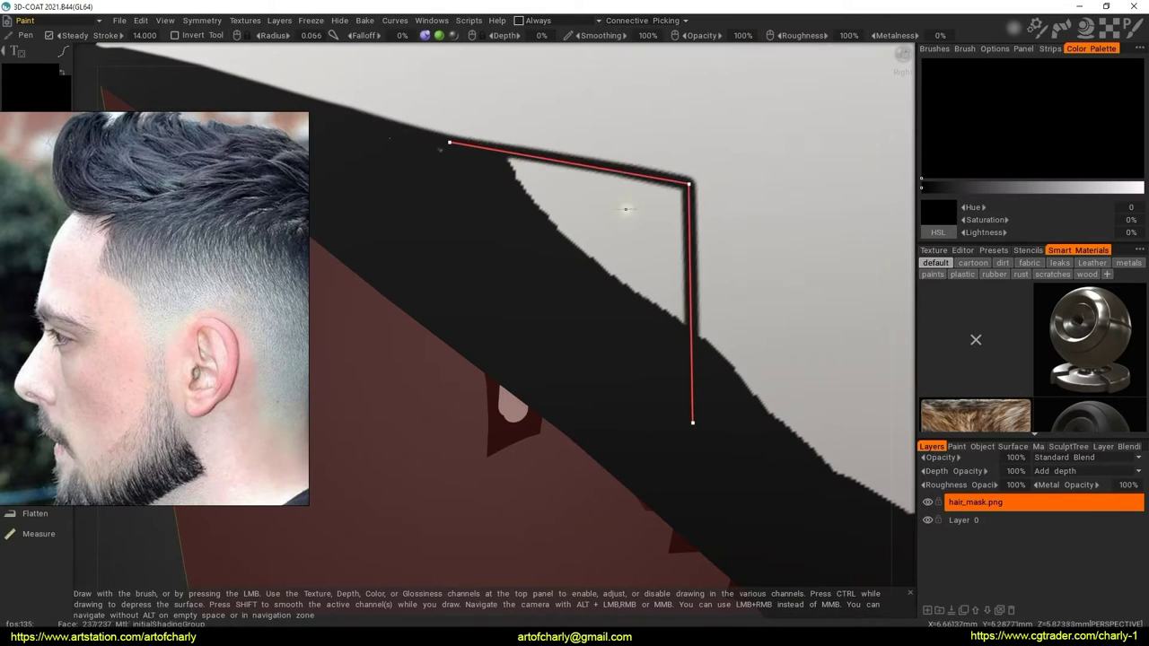
{"action": "mouse_move", "coordinate": [576, 223]}
{"action": "left_mouse_down", "text": "alt"}
{"action": "mouse_move", "coordinate": [549, 236]}
{"action": "mouse_move", "coordinate": [562, 290]}
{"action": "mouse_move", "coordinate": [559, 267]}
{"action": "left_mouse_up", "text": "alt"}
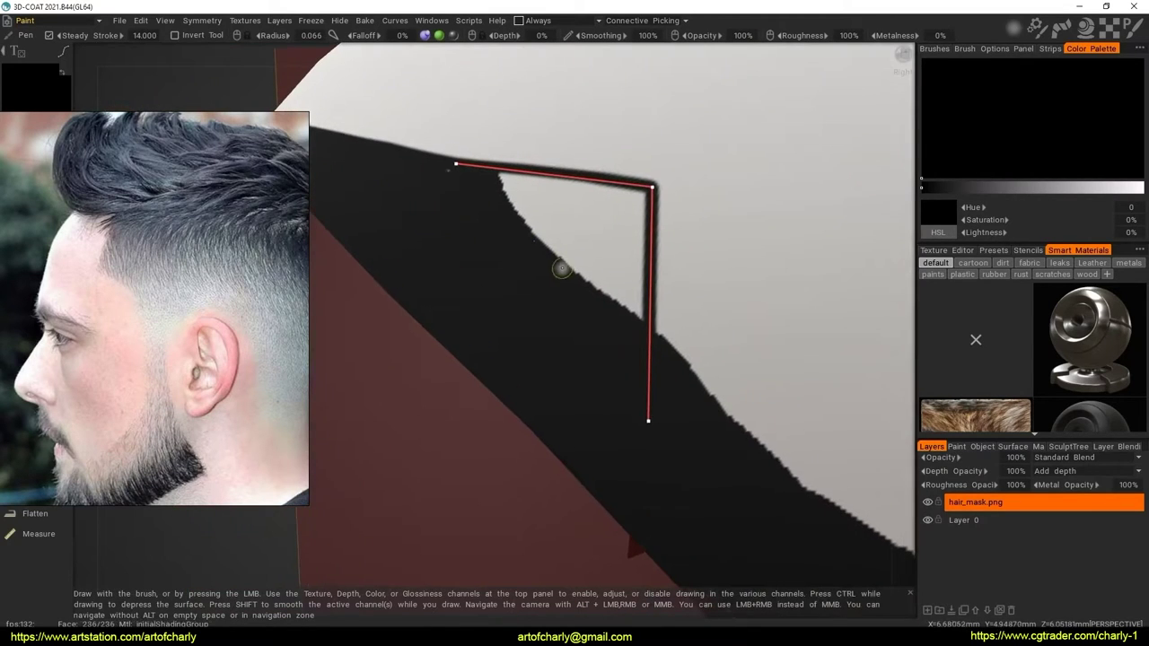
Switch to freehand stroke, enlarge the brush, and paint black into the notch beside the curve
{"action": "key", "text": "e"}
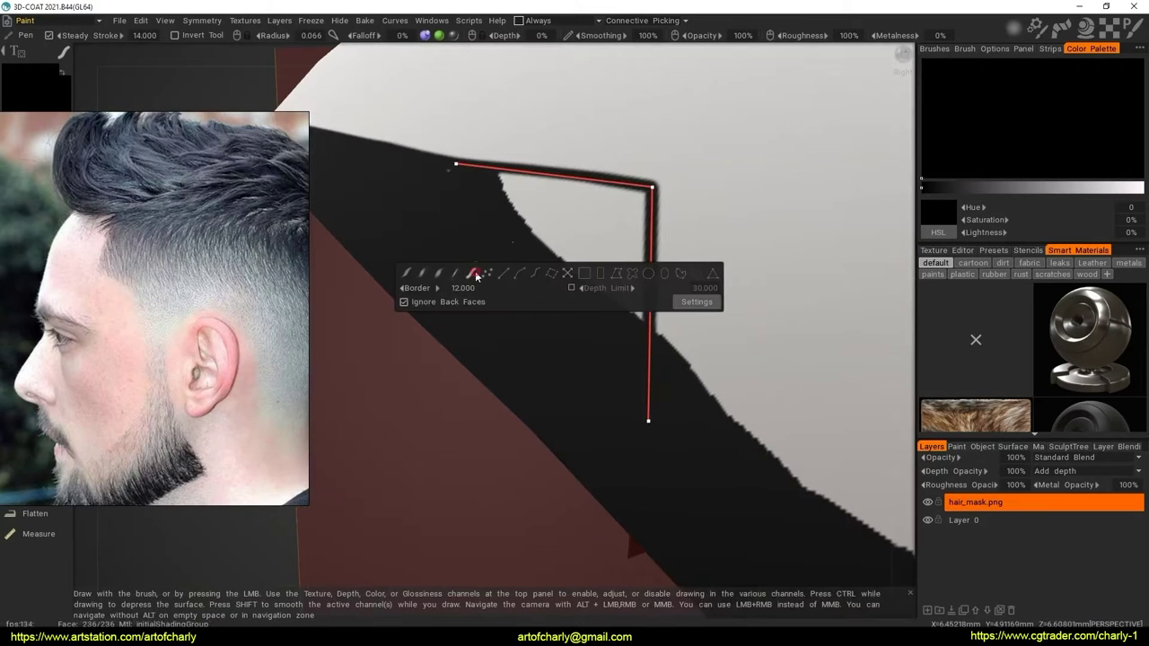
{"action": "left_click", "coordinate": [477, 276]}
{"action": "right_click_drag", "start_coordinate": [544, 266], "coordinate": [574, 267]}
{"action": "mouse_move", "coordinate": [544, 267]}
{"action": "left_mouse_down"}
{"action": "mouse_move", "coordinate": [577, 286]}
{"action": "mouse_move", "coordinate": [521, 236]}
{"action": "left_mouse_up"}
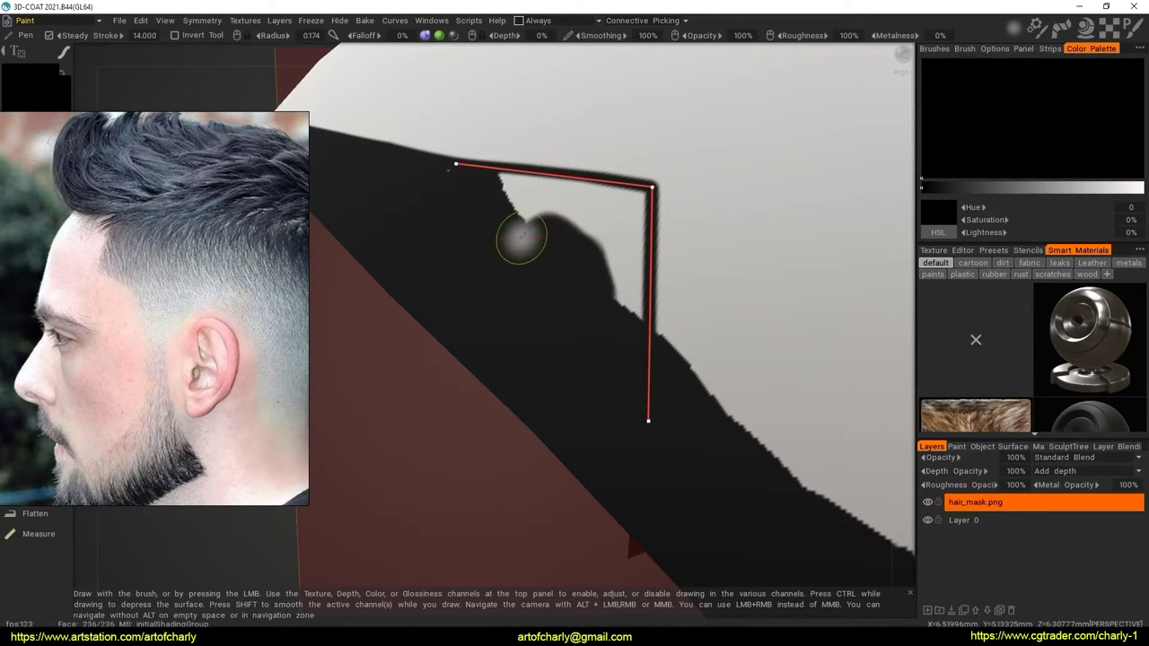
{"action": "mouse_move", "coordinate": [487, 296]}
{"action": "left_mouse_down"}
{"action": "mouse_move", "coordinate": [530, 223]}
{"action": "mouse_move", "coordinate": [497, 198]}
{"action": "mouse_move", "coordinate": [560, 198]}
{"action": "mouse_move", "coordinate": [565, 248]}
{"action": "mouse_move", "coordinate": [587, 266]}
{"action": "mouse_move", "coordinate": [577, 259]}
{"action": "left_mouse_up"}
{"action": "right_click_drag", "start_coordinate": [577, 259], "coordinate": [560, 259]}
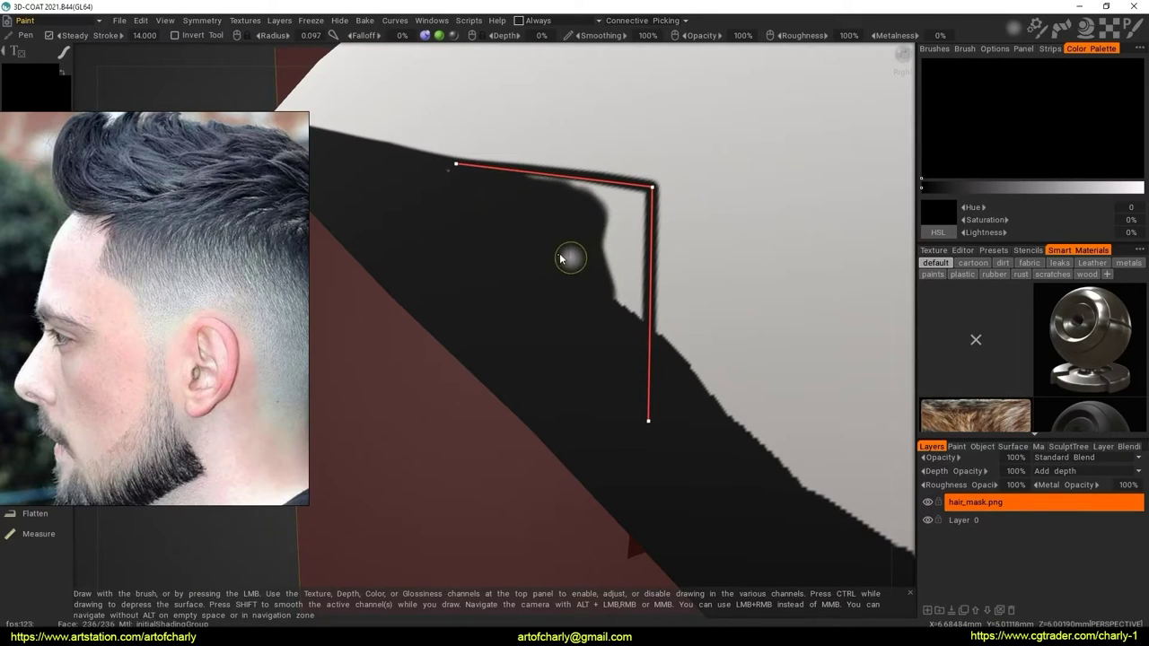
{"action": "mouse_move", "coordinate": [560, 258]}
{"action": "left_mouse_down"}
{"action": "mouse_move", "coordinate": [613, 270]}
{"action": "mouse_move", "coordinate": [625, 315]}
{"action": "mouse_move", "coordinate": [631, 240]}
{"action": "left_mouse_up"}
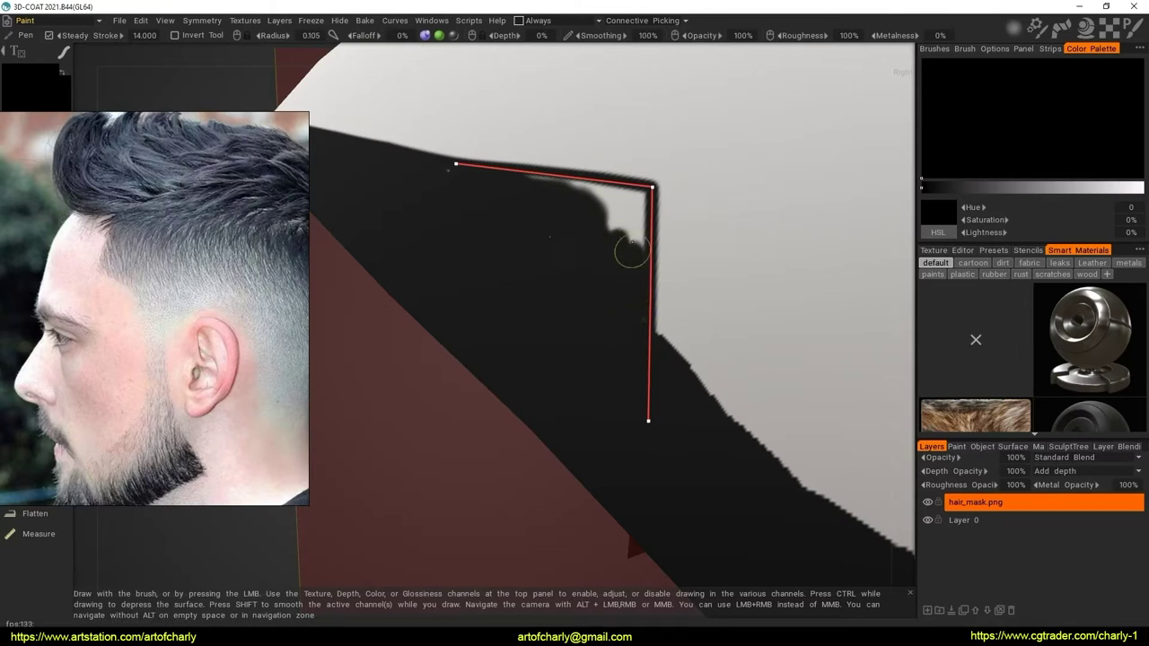
Fill the notch with black up to the temple corner, then zoom out to check
{"action": "middle_click_drag", "start_coordinate": [631, 240], "coordinate": [628, 225]}
{"action": "mouse_move", "coordinate": [617, 228]}
{"action": "left_mouse_down"}
{"action": "mouse_move", "coordinate": [605, 192]}
{"action": "mouse_move", "coordinate": [632, 210]}
{"action": "mouse_move", "coordinate": [628, 182]}
{"action": "mouse_move", "coordinate": [530, 167]}
{"action": "left_mouse_up"}
{"action": "right_click_drag", "start_coordinate": [569, 231], "coordinate": [604, 263], "text": "alt"}
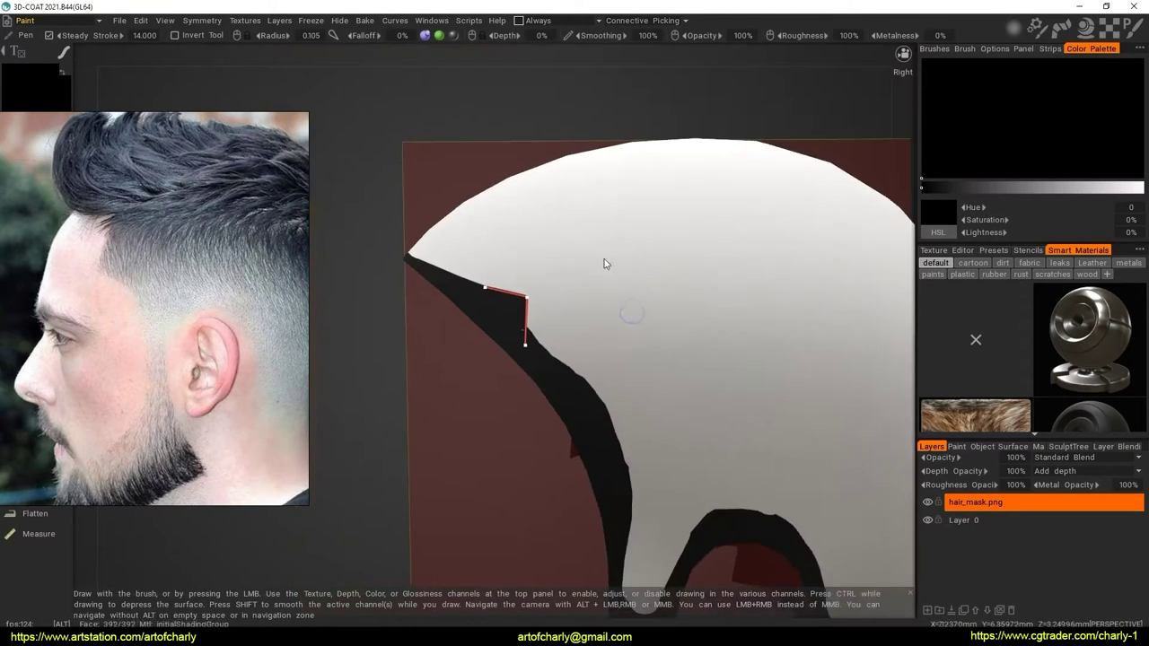
{"action": "mouse_move", "coordinate": [604, 263]}
{"action": "middle_mouse_down"}
{"action": "mouse_move", "coordinate": [598, 243]}
{"action": "mouse_move", "coordinate": [618, 251]}
{"action": "middle_mouse_up"}
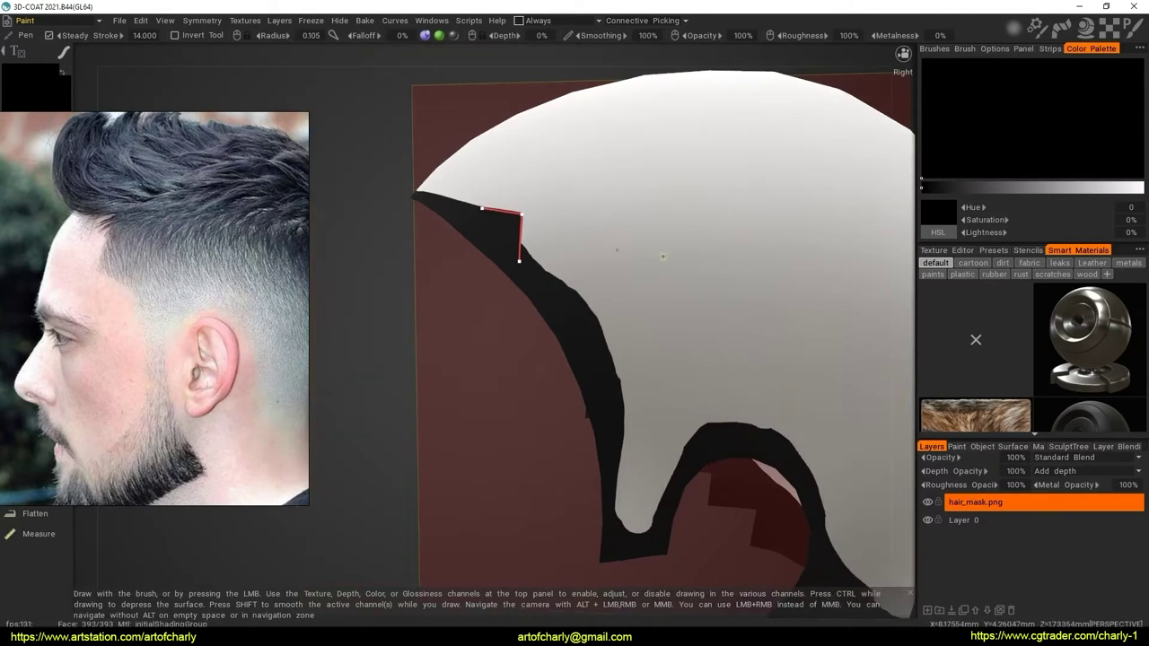
{"action": "scroll", "coordinate": [549, 282], "scroll_direction": "up", "scroll_amount": 3}
{"action": "scroll", "coordinate": [554, 305], "scroll_direction": "up", "scroll_amount": 1}
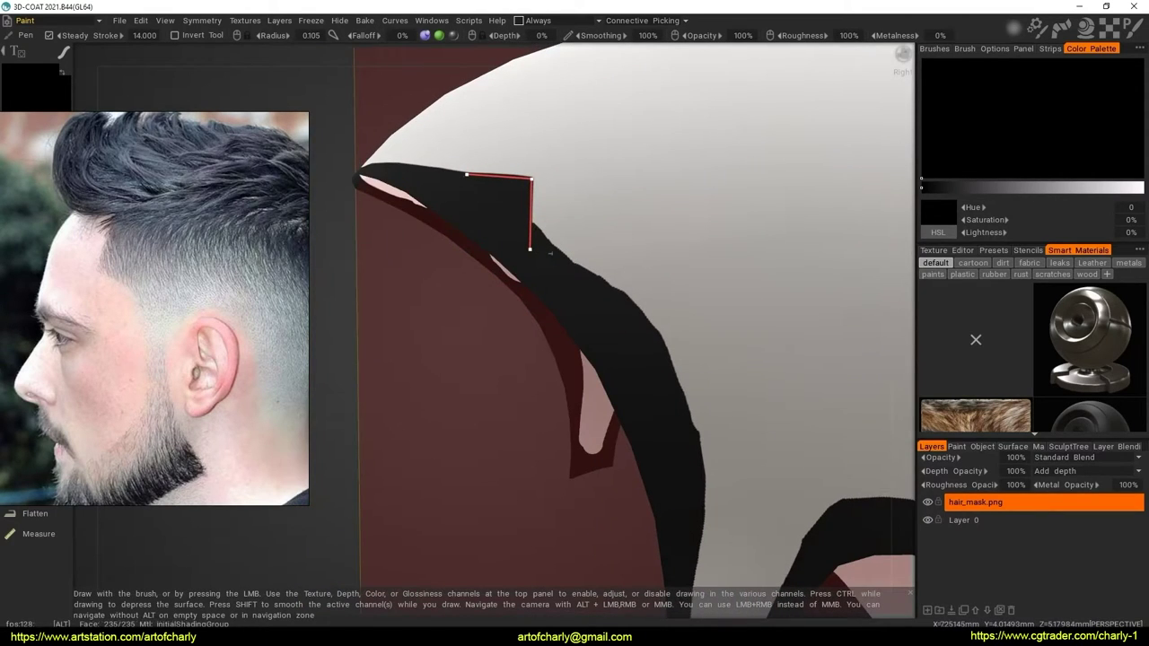
{"action": "scroll", "coordinate": [526, 214], "scroll_direction": "up", "scroll_amount": 3}
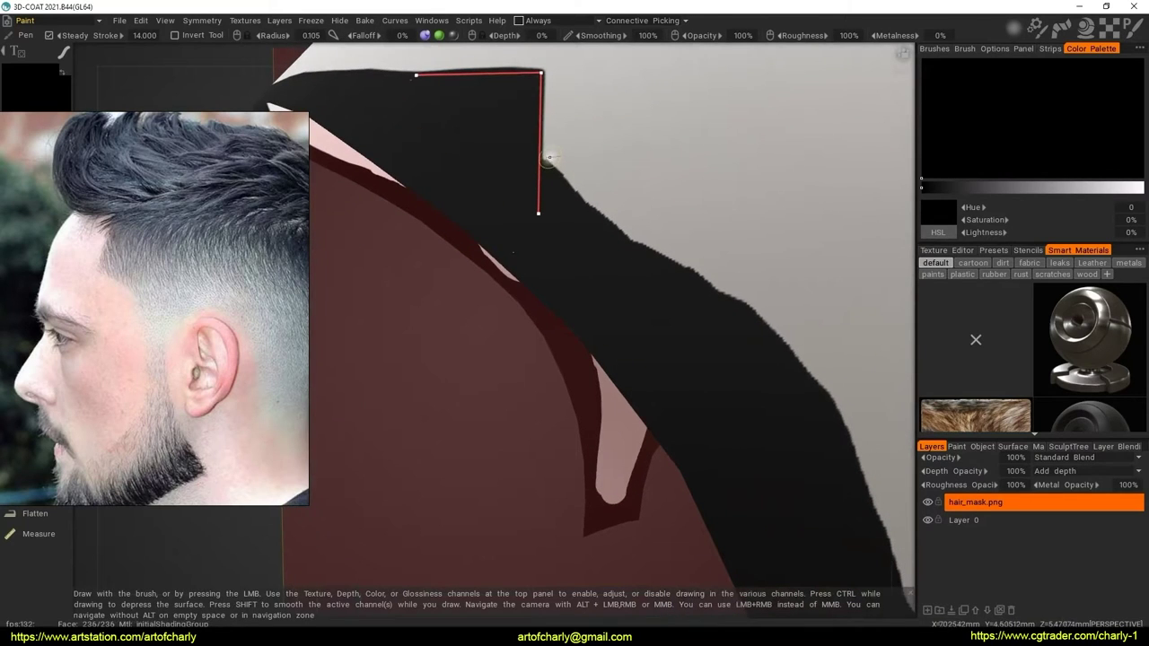
Paint white over the black spill right of the curve's vertical edge, then check the squared temple corner
{"action": "key", "text": "x"}
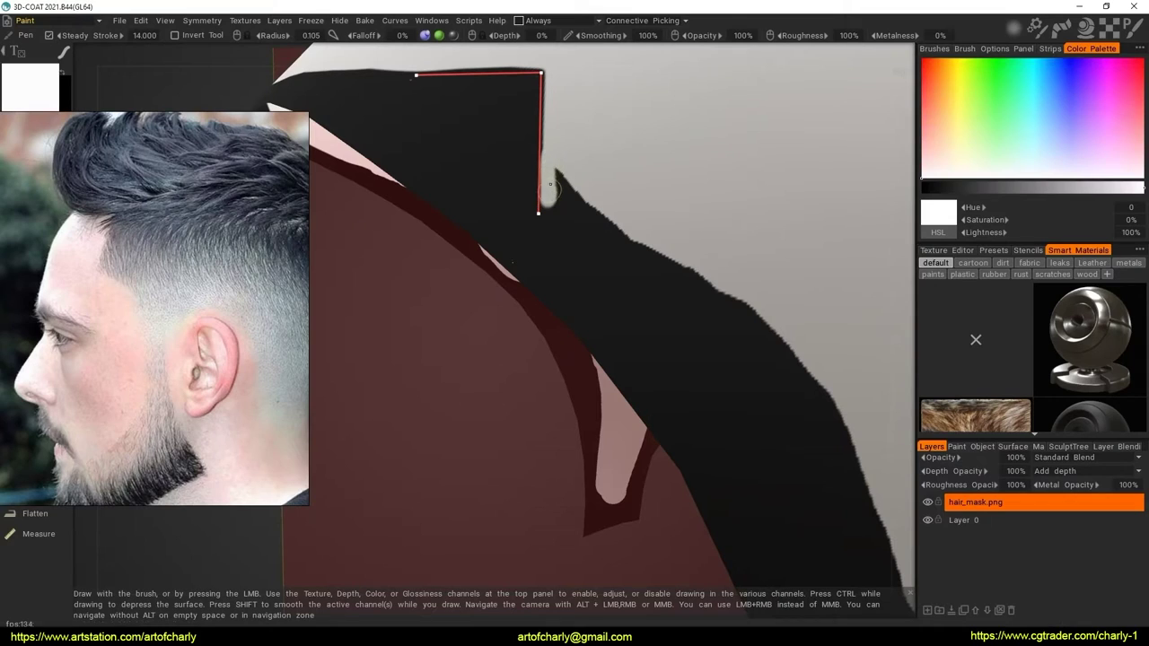
{"action": "left_click_drag", "start_coordinate": [547, 207], "coordinate": [612, 226]}
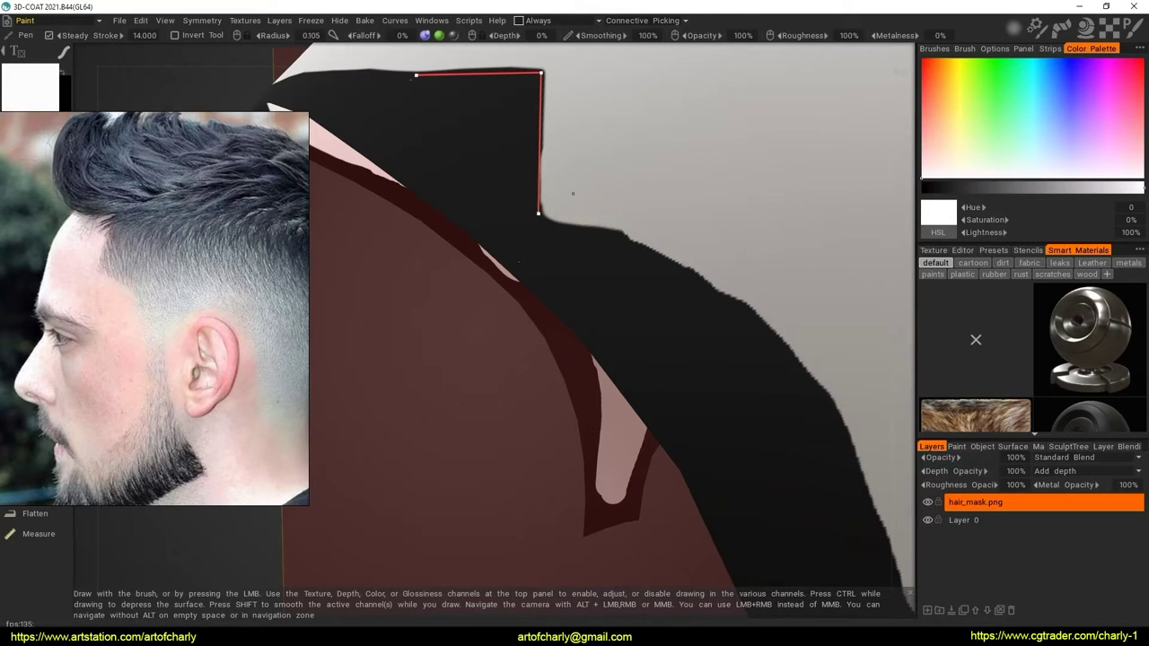
{"action": "scroll", "coordinate": [572, 193], "scroll_direction": "down", "scroll_amount": 5}
{"action": "left_click_drag", "start_coordinate": [597, 185], "coordinate": [566, 205], "text": "alt"}
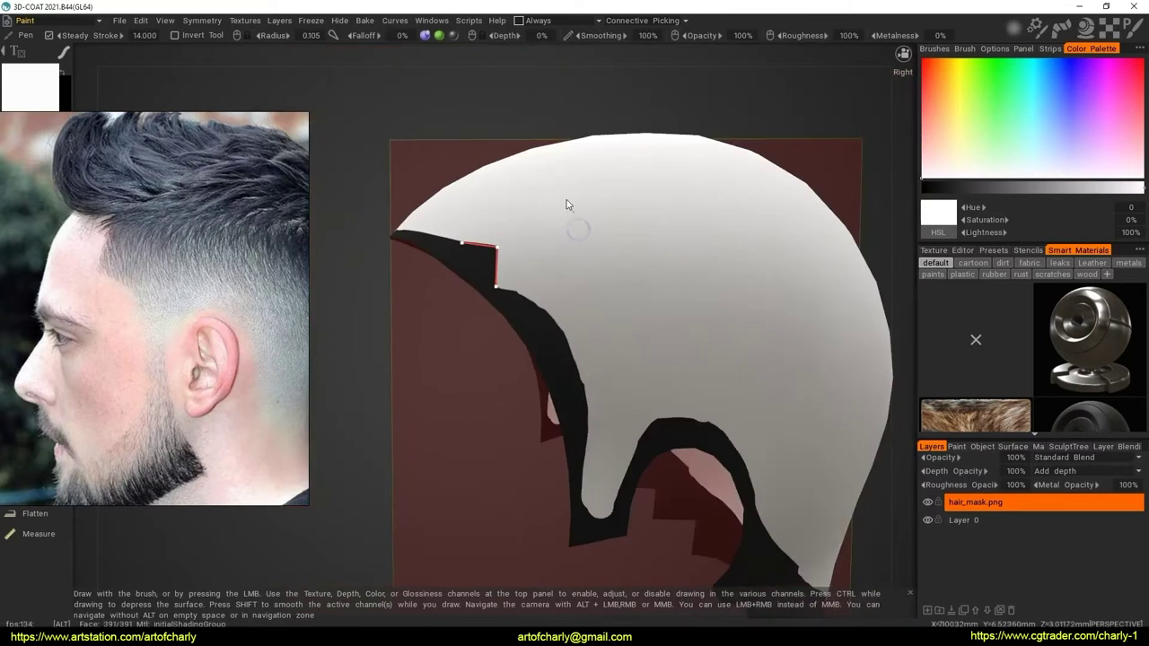
{"action": "middle_click_drag", "start_coordinate": [567, 205], "coordinate": [557, 181], "text": "alt"}
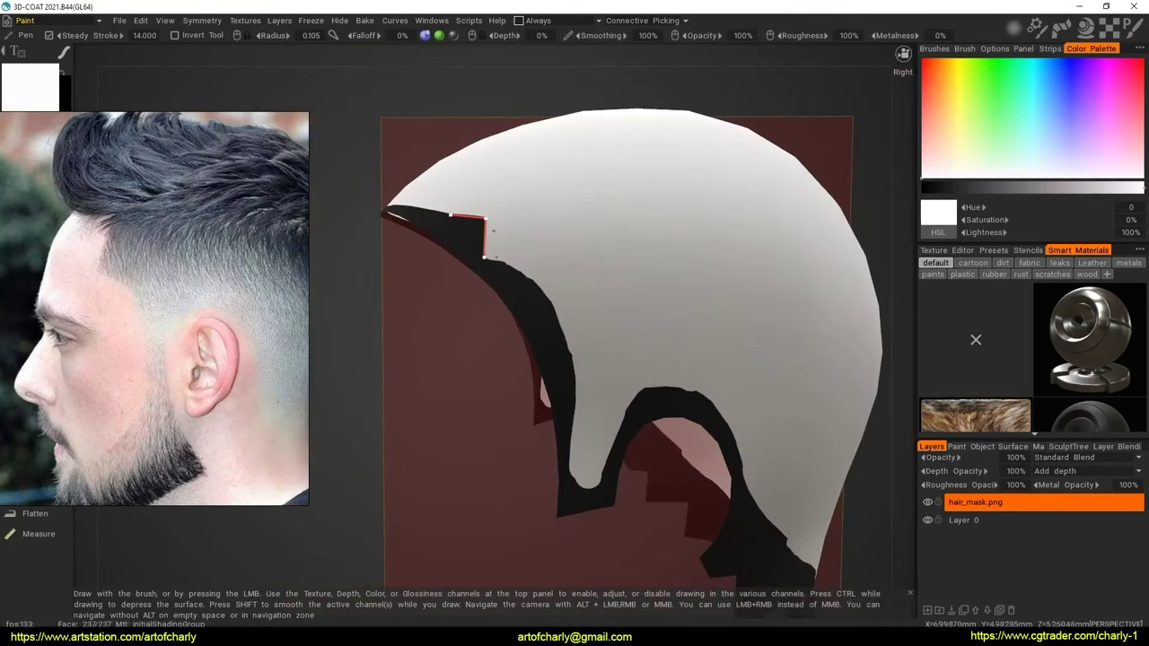
{"action": "scroll", "coordinate": [493, 231], "scroll_direction": "up", "scroll_amount": 2}
{"action": "scroll", "coordinate": [502, 260], "scroll_direction": "up", "scroll_amount": 2}
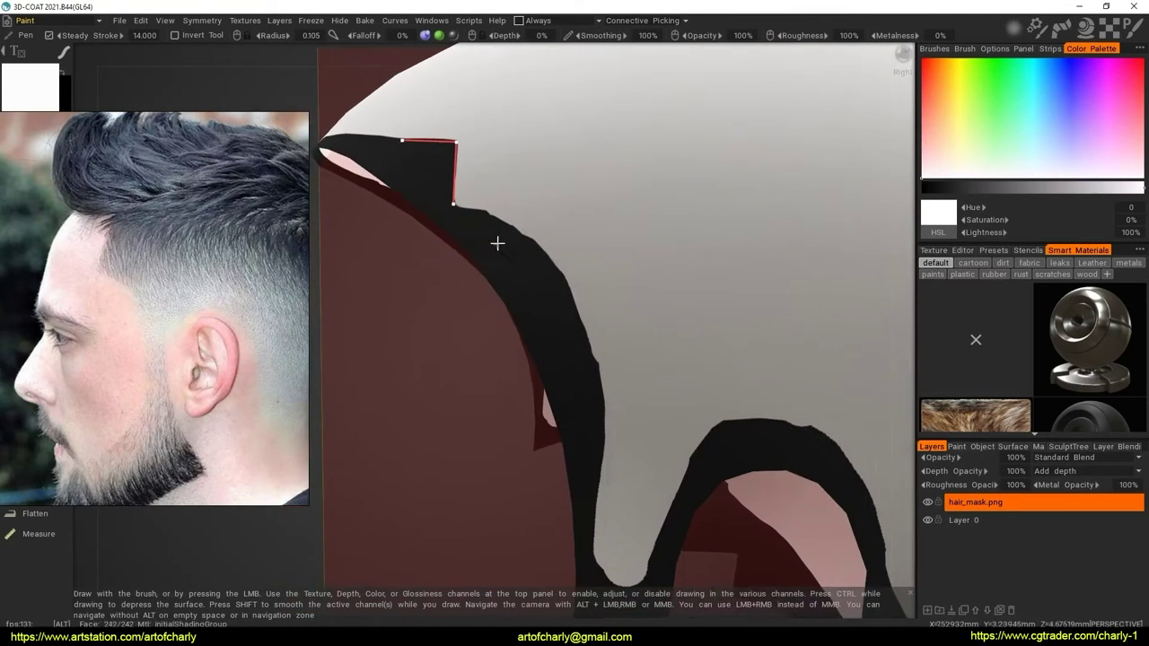
{"action": "mouse_move", "coordinate": [618, 365]}
{"action": "left_mouse_down", "text": "alt"}
{"action": "mouse_move", "coordinate": [607, 346]}
{"action": "mouse_move", "coordinate": [652, 321]}
{"action": "left_mouse_up", "text": "alt"}
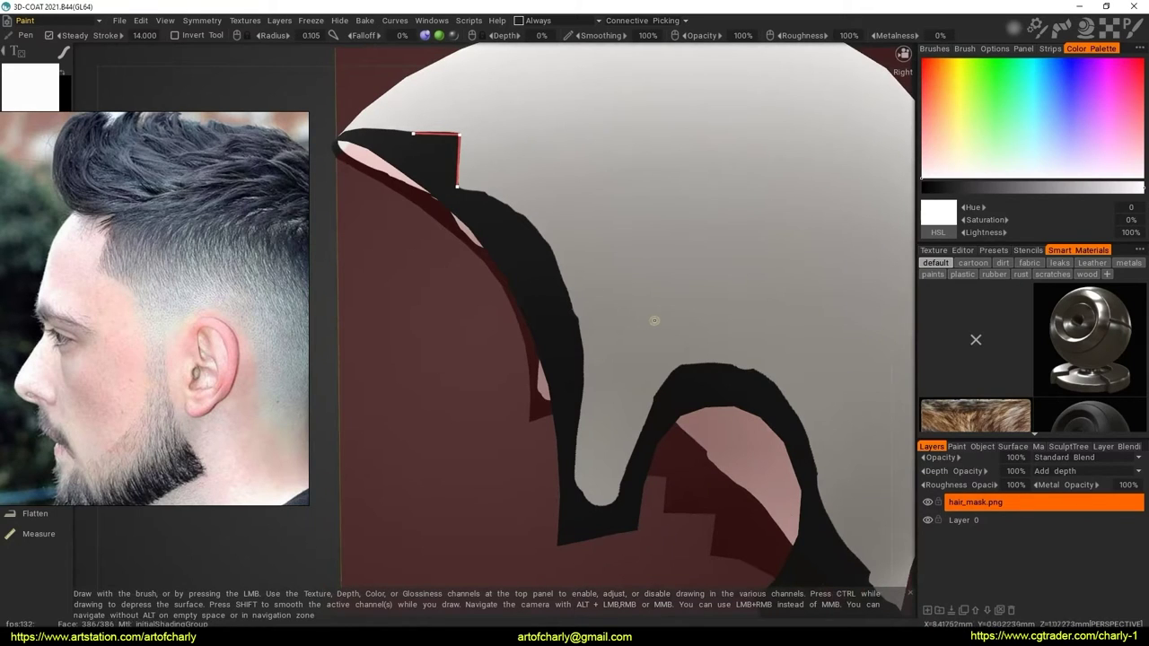
{"action": "scroll", "coordinate": [537, 264], "scroll_direction": "up", "scroll_amount": 1}
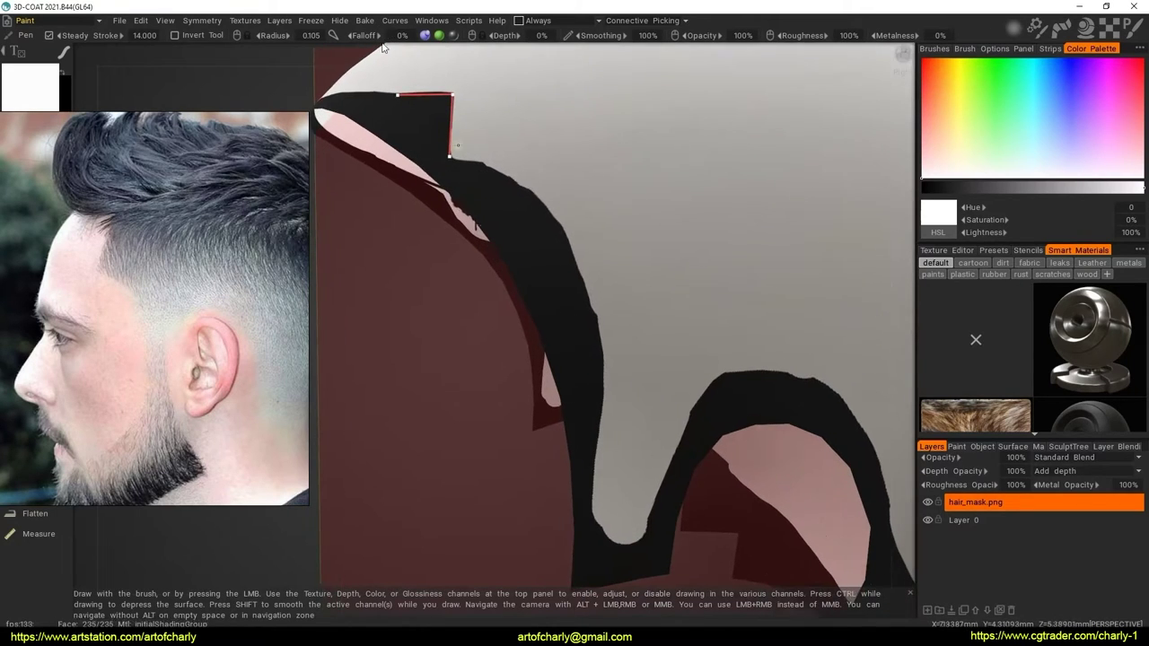
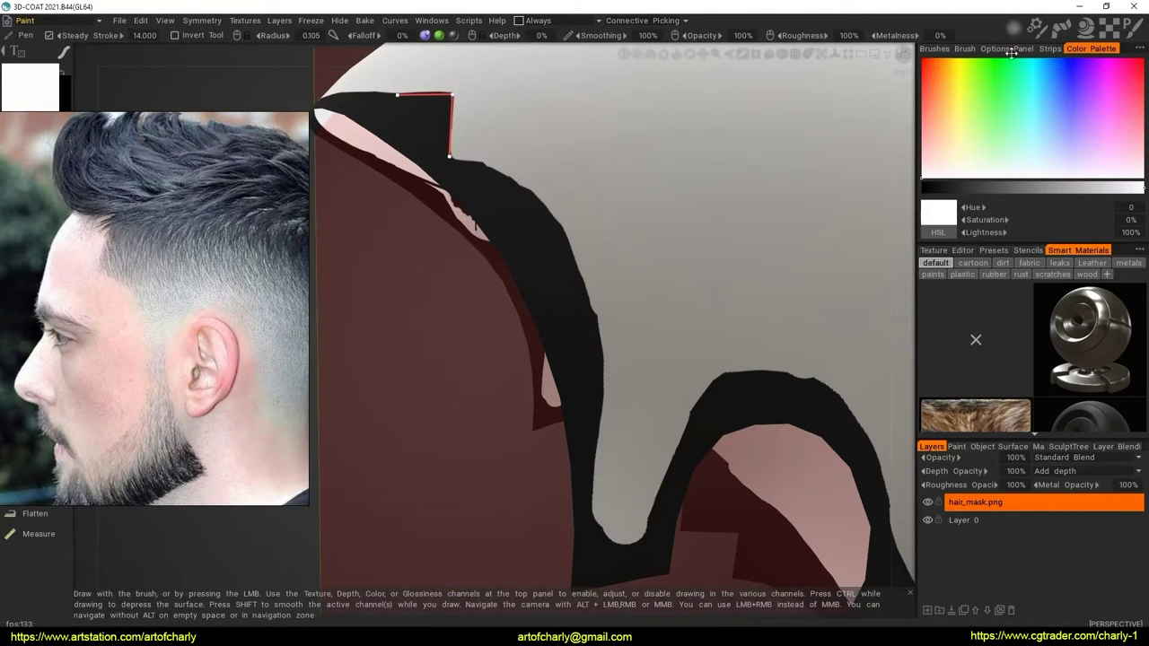
Delete the old red curve from the hair mask
{"action": "scroll", "coordinate": [458, 141], "scroll_direction": "up", "scroll_amount": 2}
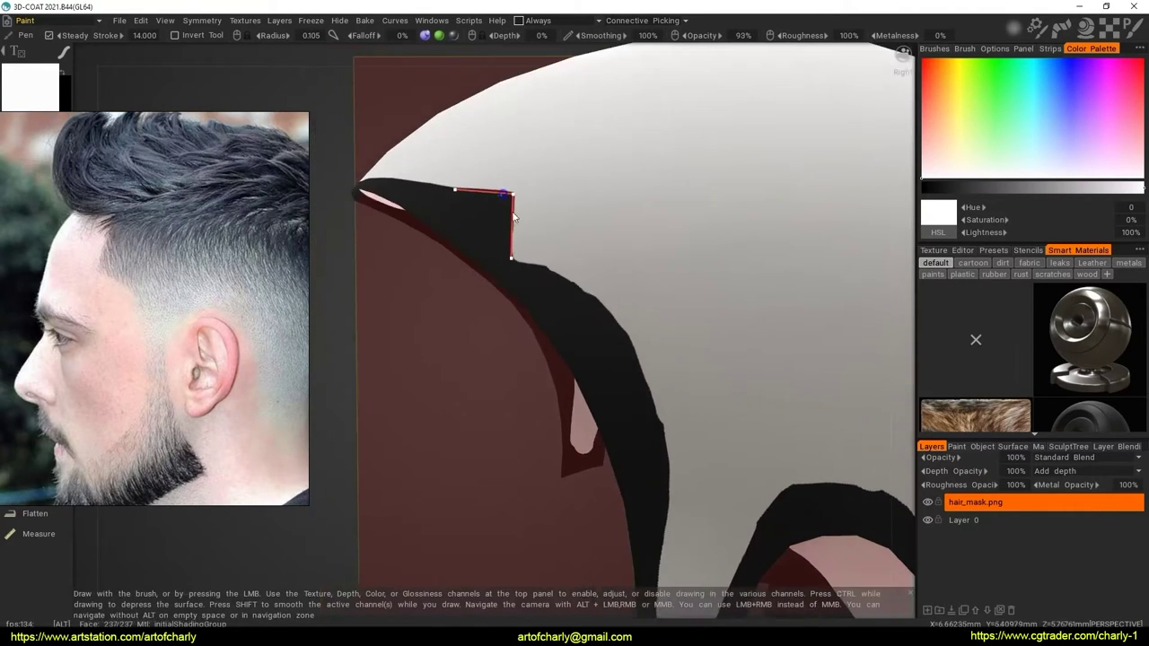
{"action": "right_click", "coordinate": [523, 145]}
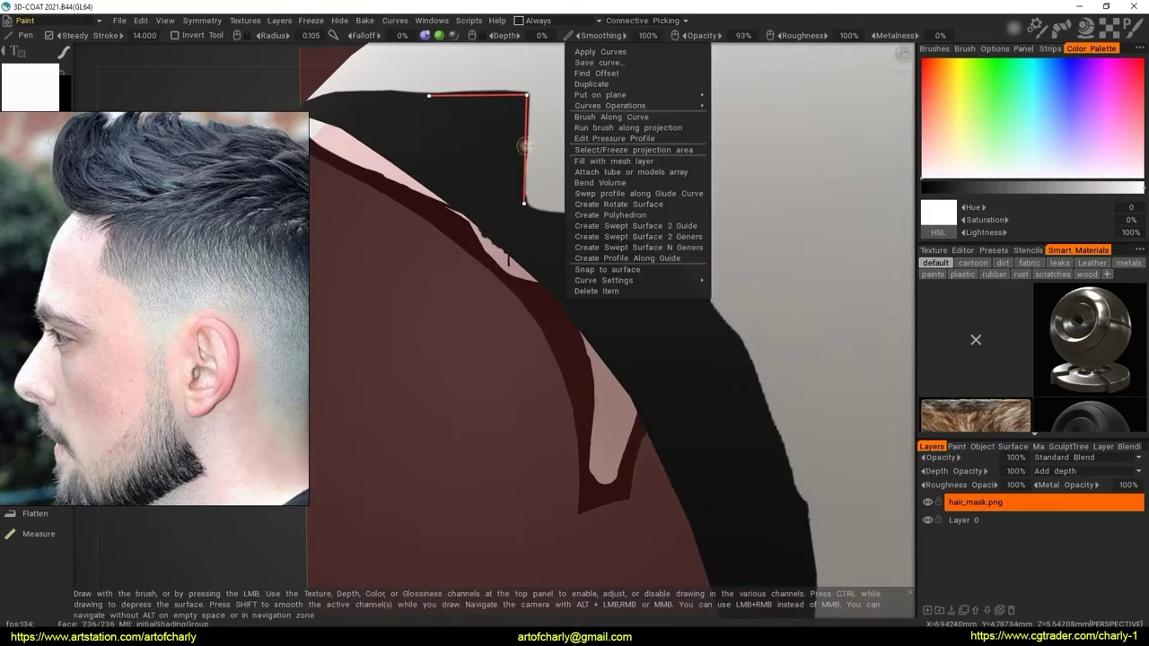
{"action": "left_click", "coordinate": [619, 291]}
{"action": "left_click_drag", "start_coordinate": [618, 291], "coordinate": [526, 249], "text": "alt"}
{"action": "scroll", "coordinate": [526, 248], "scroll_direction": "up", "scroll_amount": 2}
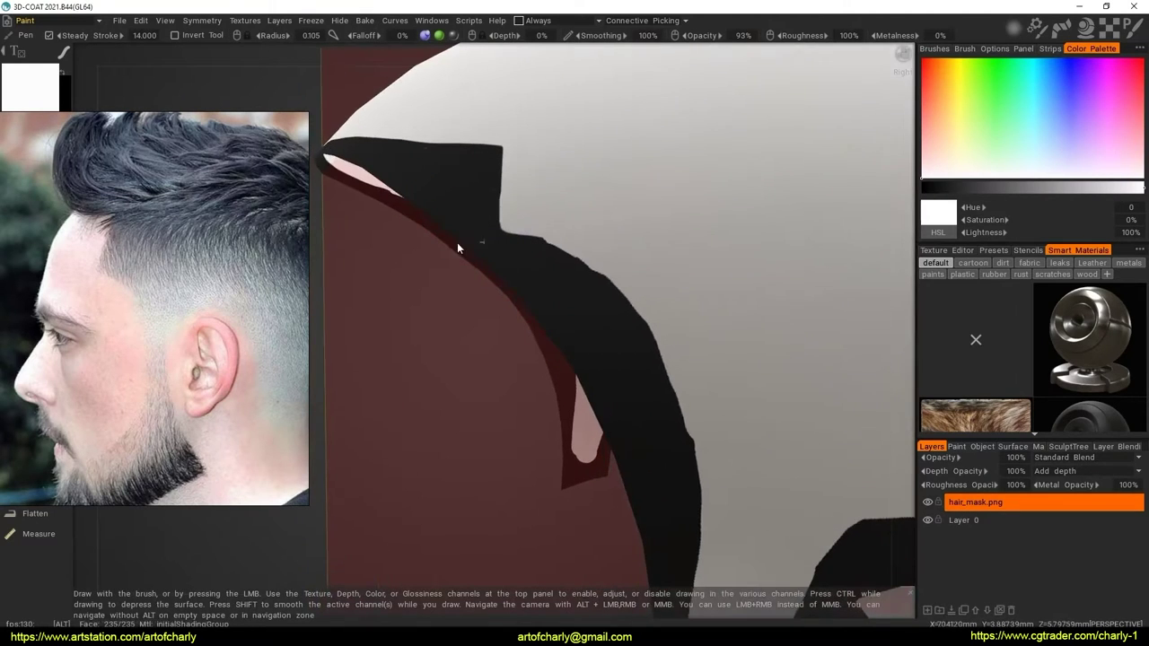
Activate the curves editor and pick a different curve drawing type
{"action": "left_click", "coordinate": [395, 19]}
{"action": "left_click", "coordinate": [422, 40]}
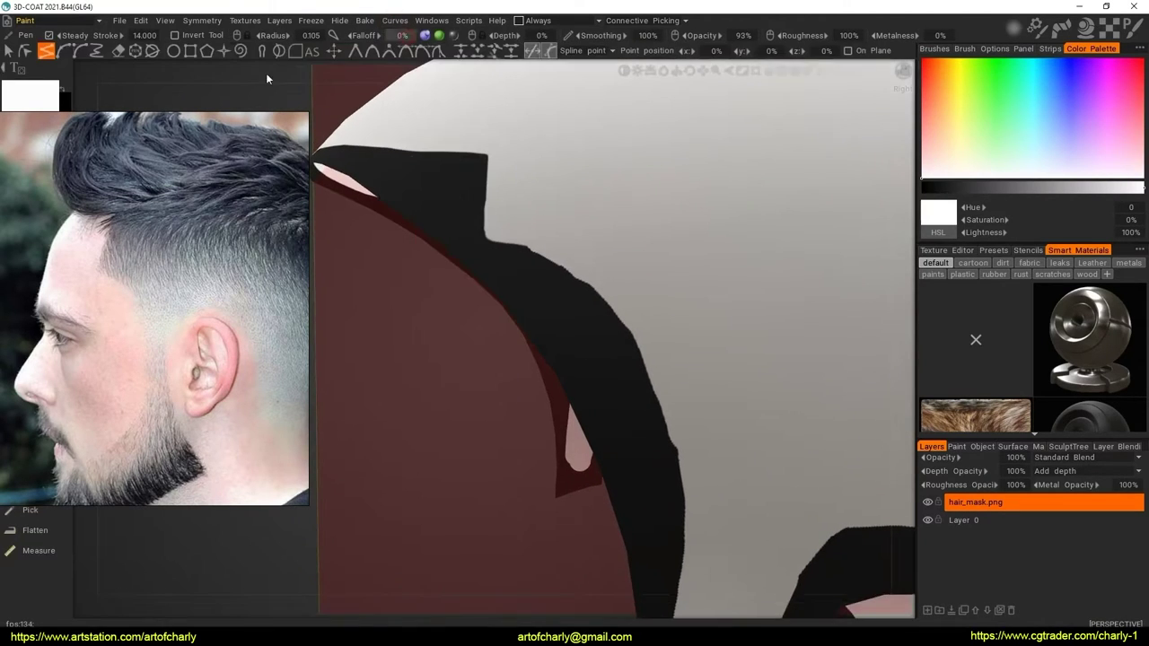
{"action": "left_click", "coordinate": [46, 50]}
{"action": "scroll", "coordinate": [530, 249], "scroll_direction": "up", "scroll_amount": 1}
{"action": "scroll", "coordinate": [508, 240], "scroll_direction": "up", "scroll_amount": 2}
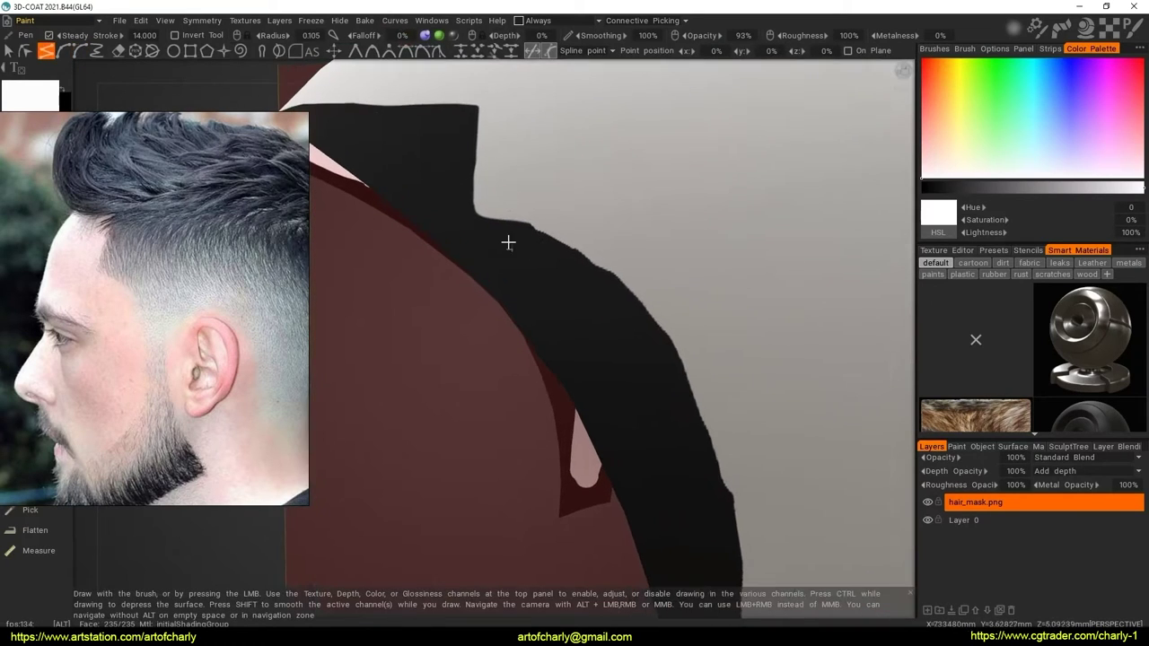
{"action": "scroll", "coordinate": [489, 232], "scroll_direction": "down", "scroll_amount": 2}
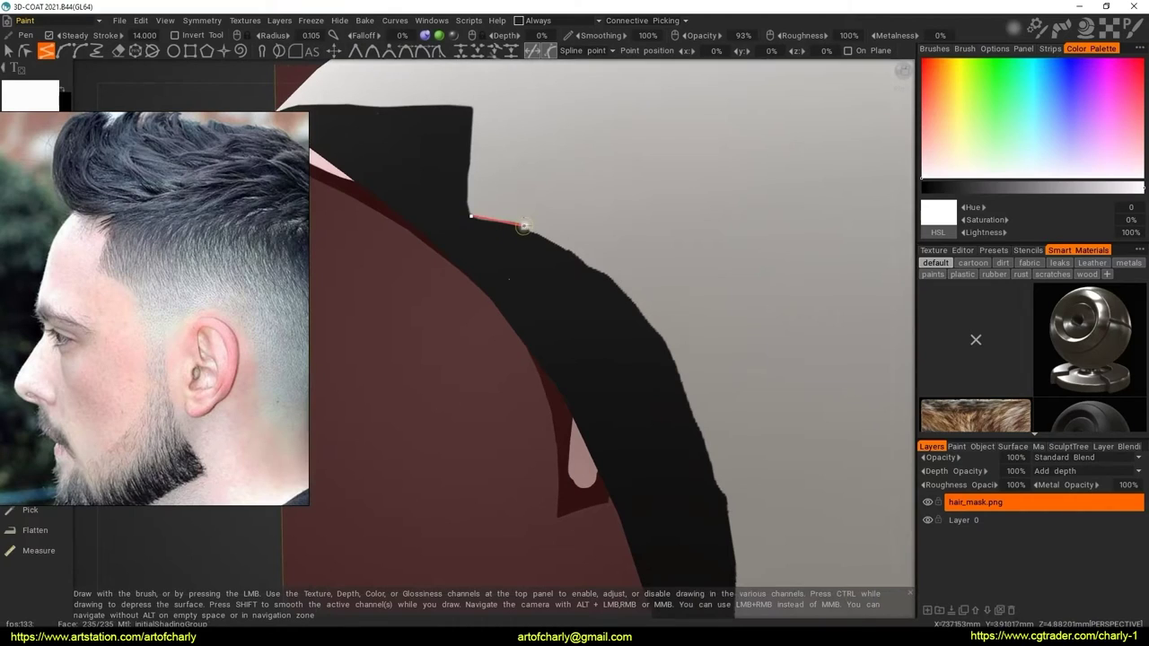
Place curve points along the black band's inner edge, removing the last one
{"action": "left_click", "coordinate": [610, 249]}
{"action": "left_click", "coordinate": [682, 385]}
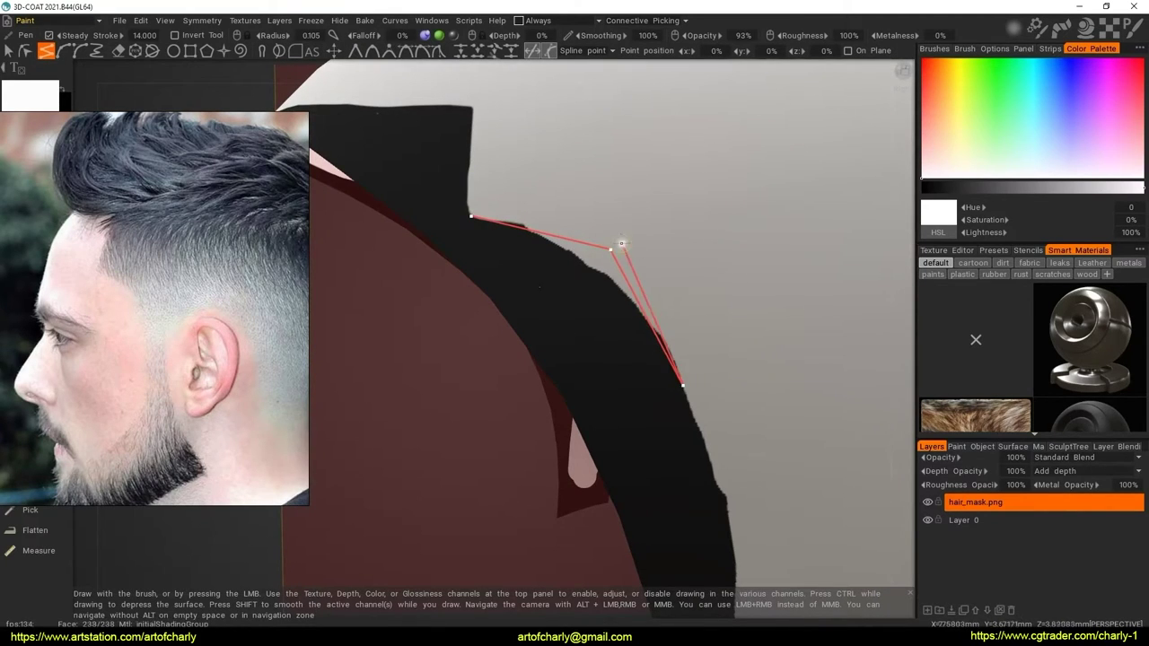
{"action": "left_click", "coordinate": [610, 250]}
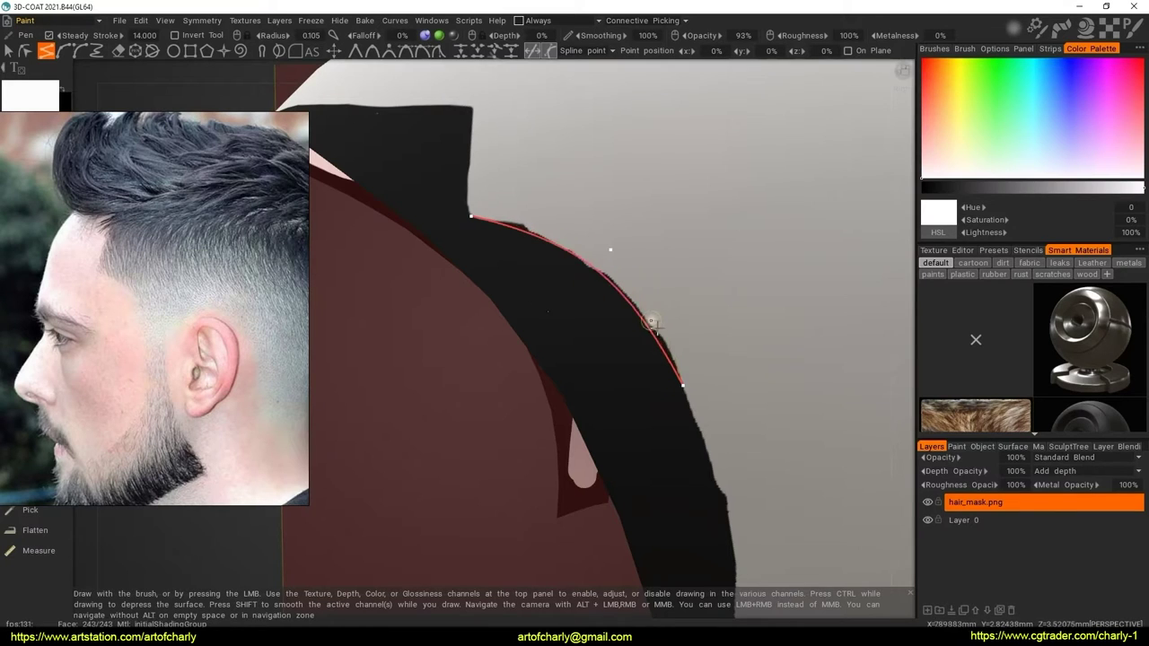
{"action": "left_click_drag", "start_coordinate": [667, 286], "coordinate": [608, 247], "text": "alt"}
{"action": "scroll", "coordinate": [590, 292], "scroll_direction": "up", "scroll_amount": 3}
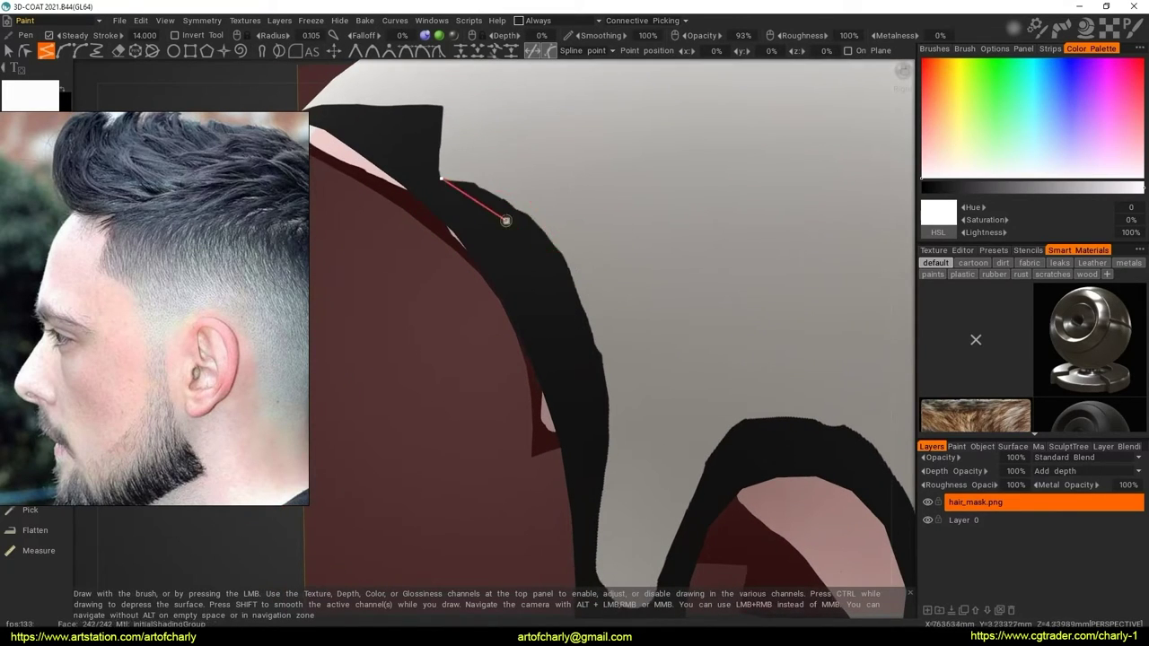
{"action": "key", "text": "BackSpace"}
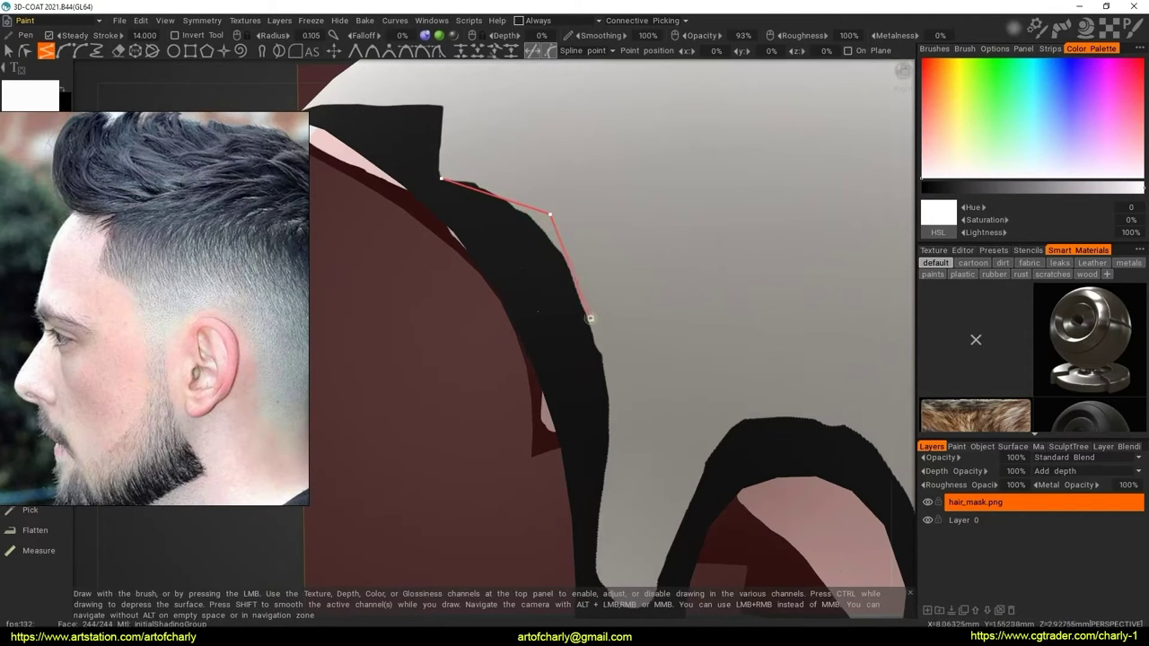
Orbit around the traced curve to check it and bring up its options
{"action": "left_click_drag", "start_coordinate": [623, 259], "coordinate": [592, 305], "text": "alt"}
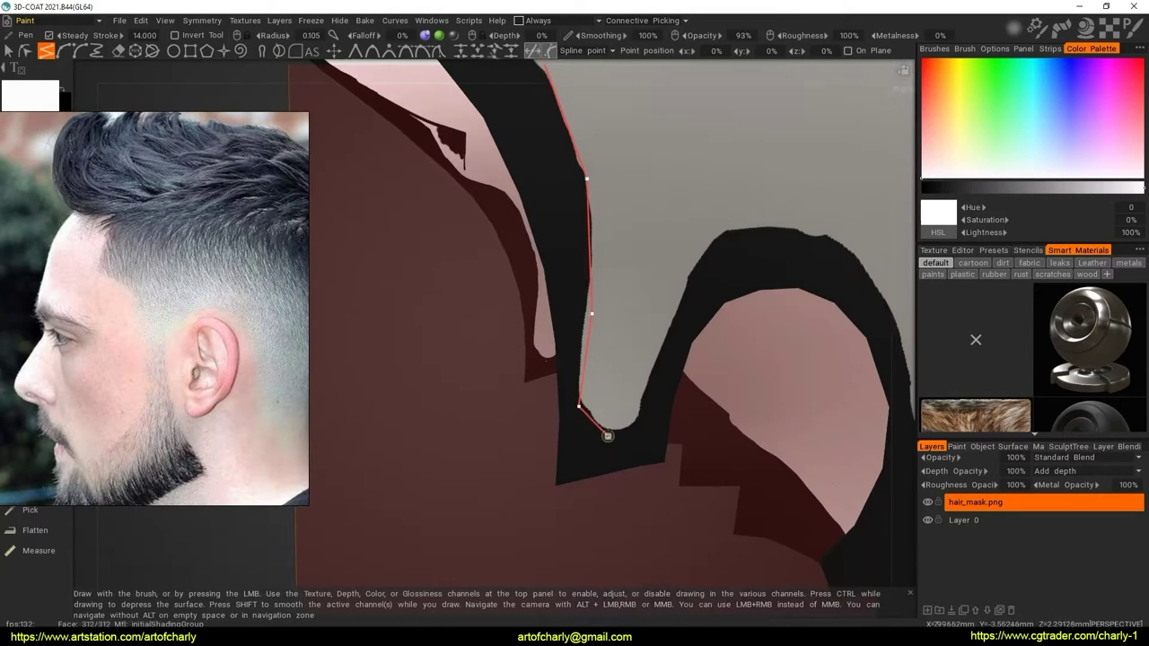
{"action": "left_click_drag", "start_coordinate": [624, 329], "coordinate": [607, 218], "text": "alt"}
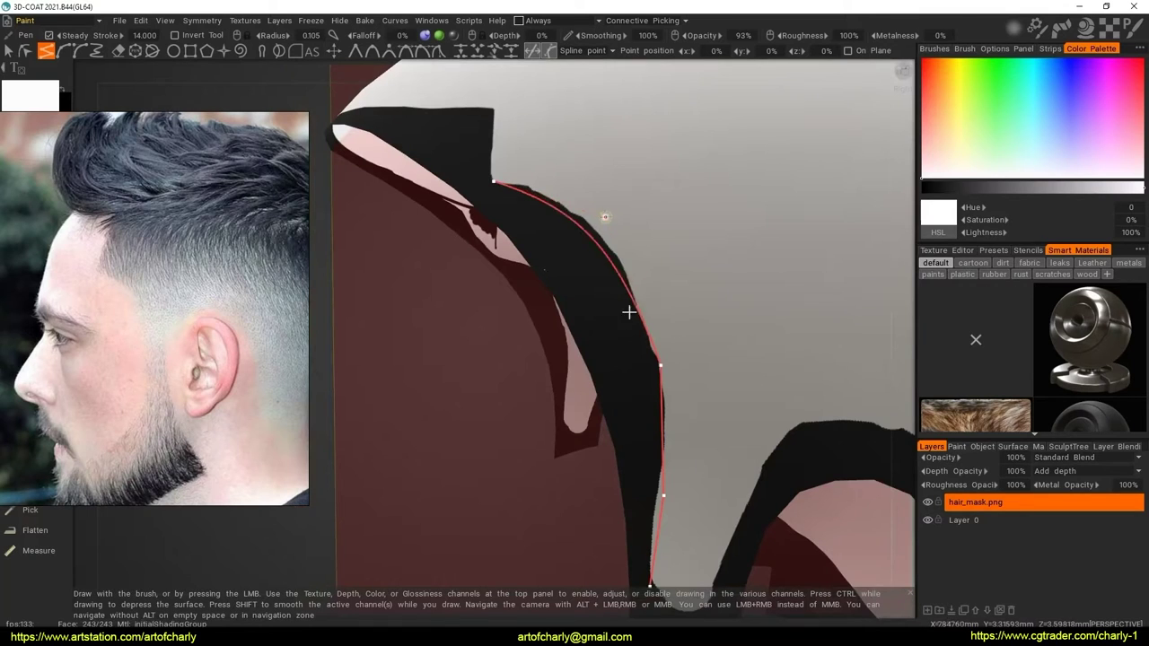
{"action": "middle_click_drag", "start_coordinate": [629, 308], "coordinate": [607, 263]}
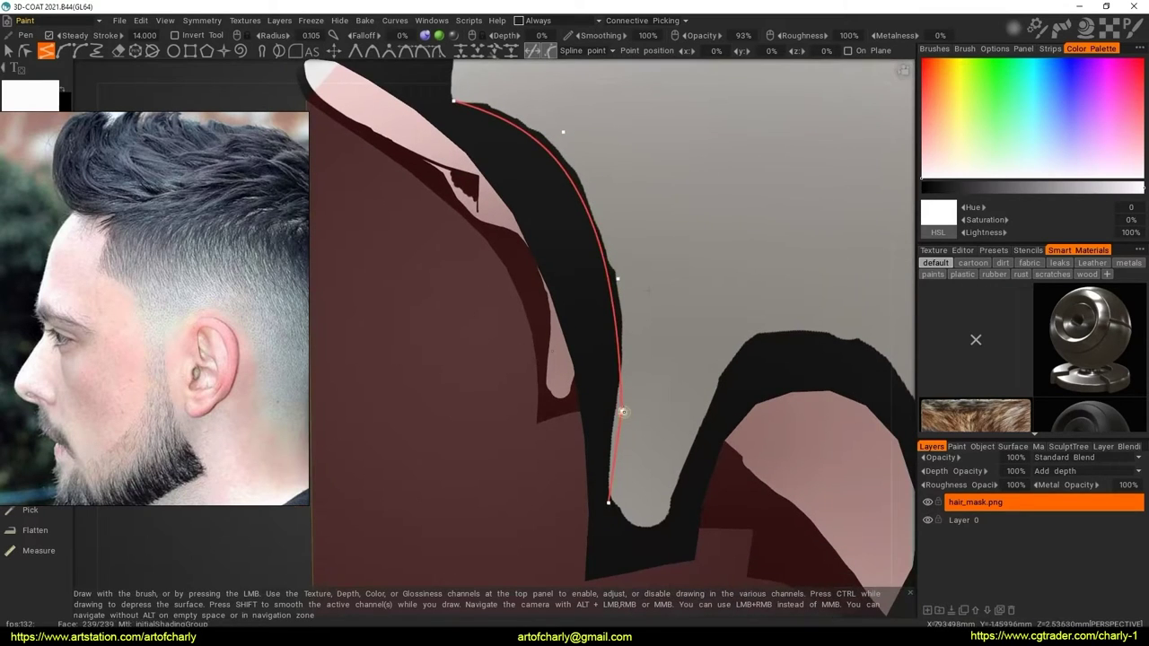
{"action": "left_click_drag", "start_coordinate": [622, 412], "coordinate": [581, 263], "text": "alt"}
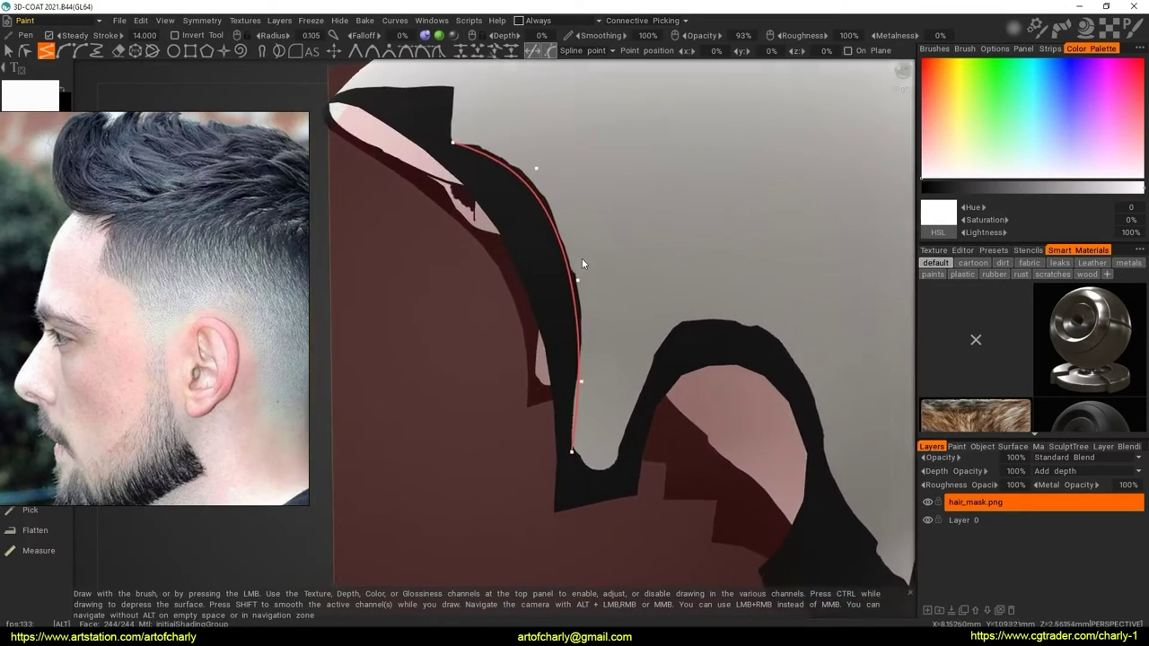
{"action": "middle_click_drag", "start_coordinate": [582, 263], "coordinate": [584, 295]}
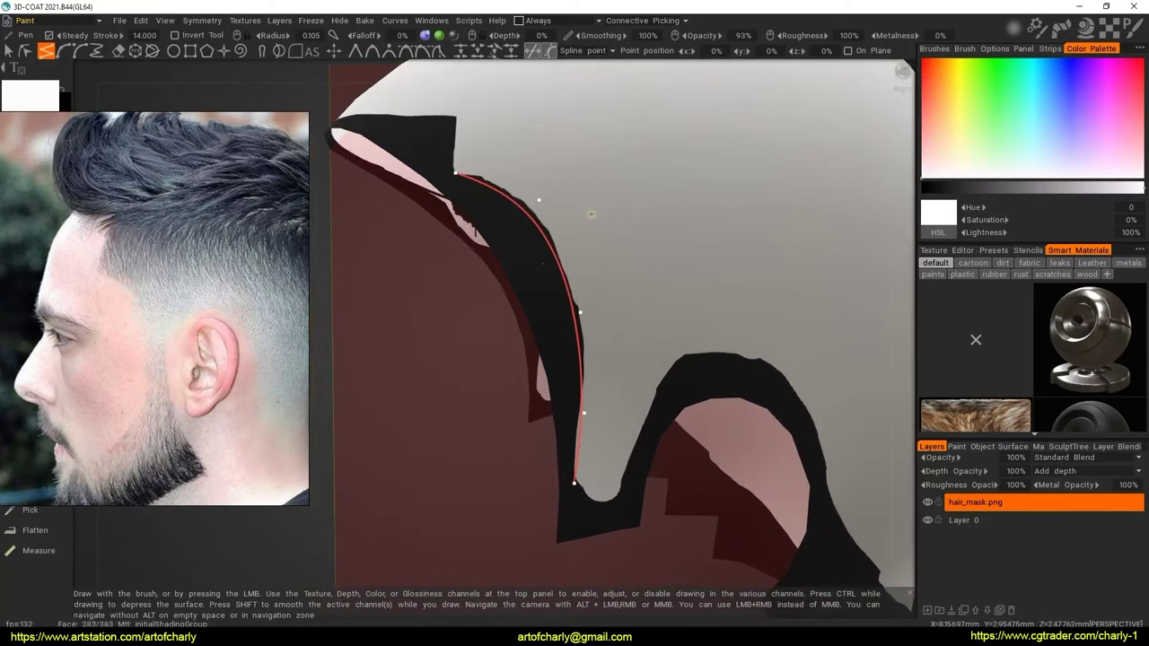
{"action": "right_click", "coordinate": [556, 257]}
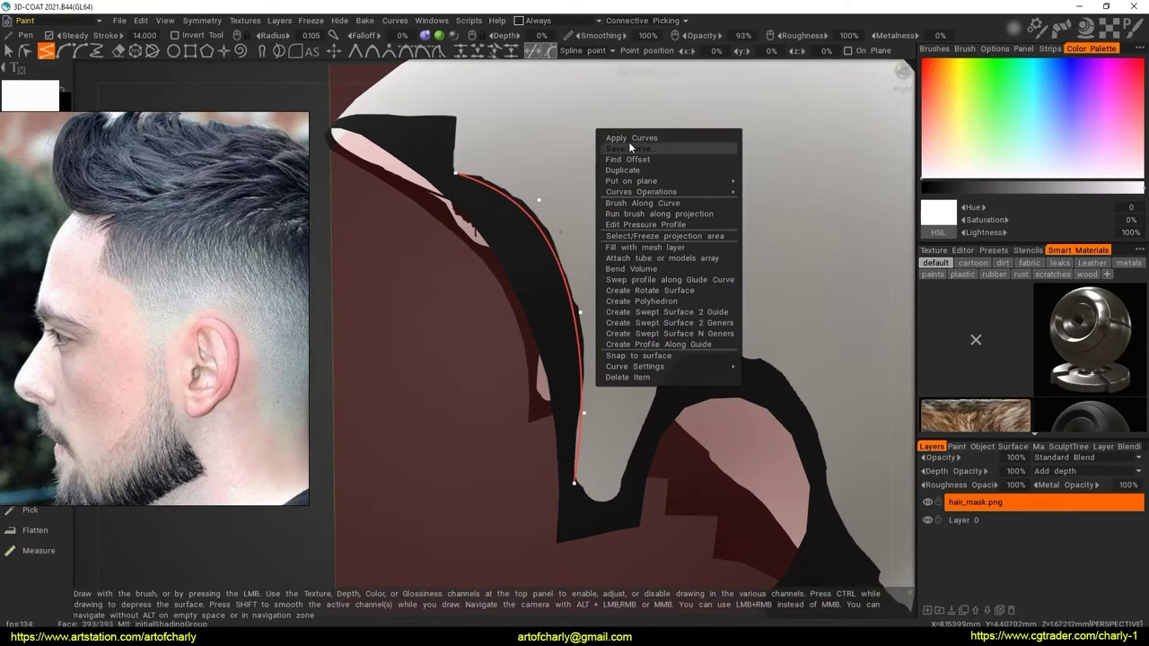
{"action": "key", "text": "Escape"}
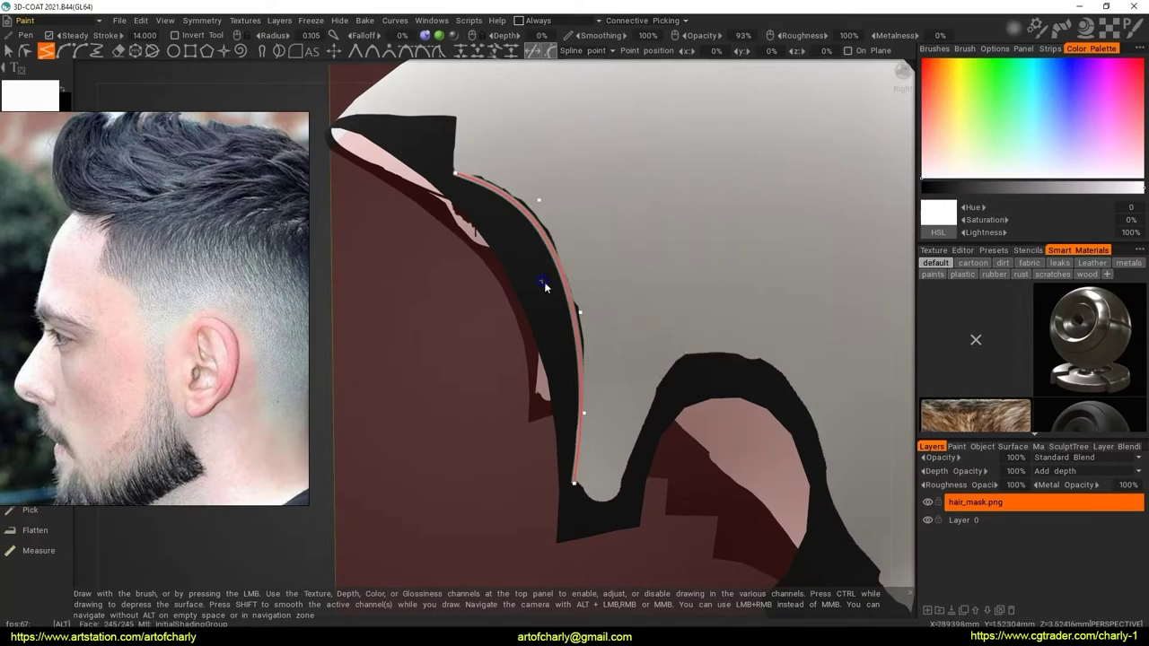
{"action": "scroll", "coordinate": [543, 282], "scroll_direction": "up", "scroll_amount": 2}
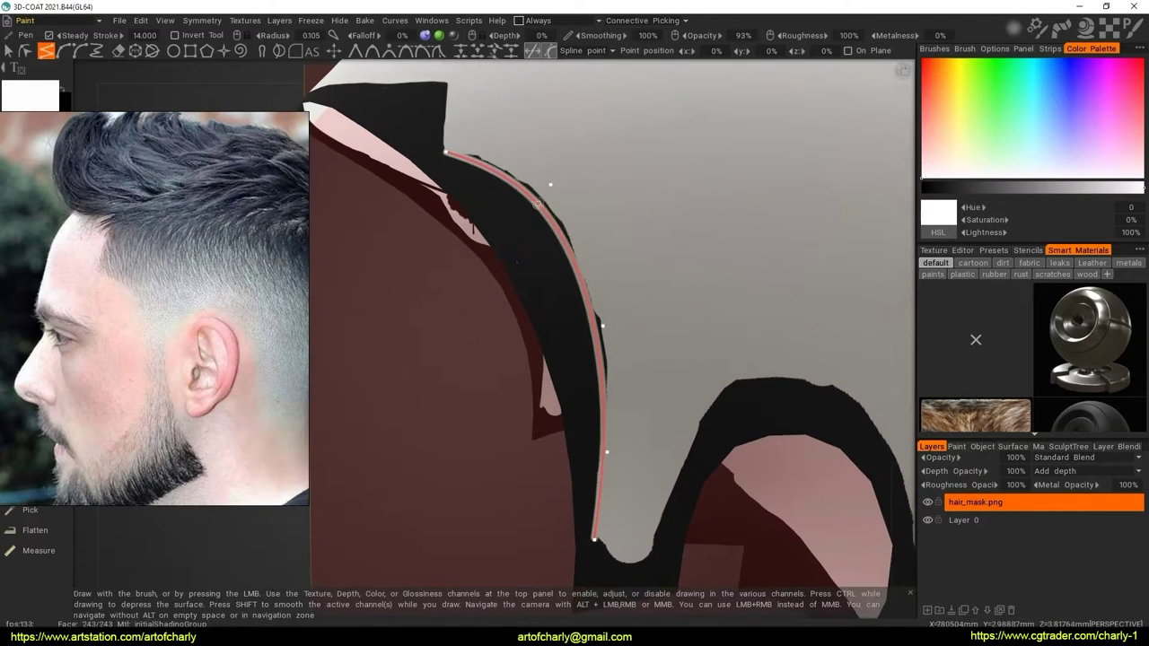
{"action": "right_click", "coordinate": [537, 204]}
Delete the traced curve and zoom in close on the hair band edge
{"action": "left_click", "coordinate": [669, 319]}
{"action": "left_click_drag", "start_coordinate": [639, 255], "coordinate": [643, 246], "text": "alt"}
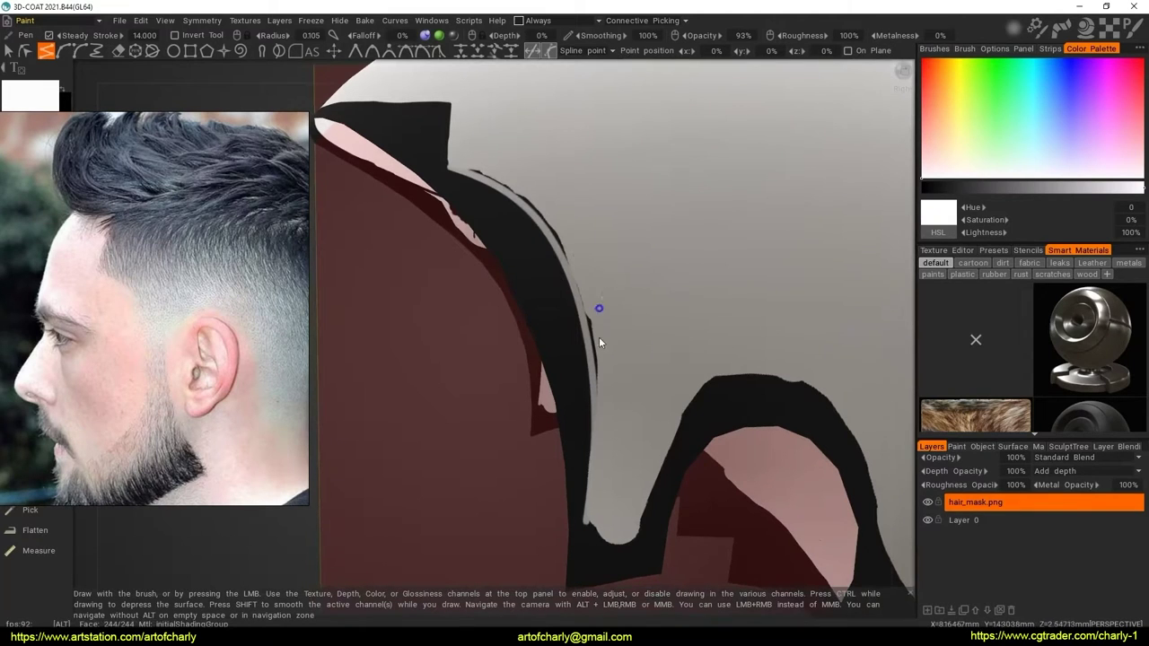
{"action": "mouse_move", "coordinate": [598, 337]}
{"action": "left_mouse_down", "text": "alt"}
{"action": "mouse_move", "coordinate": [544, 333]}
{"action": "mouse_move", "coordinate": [615, 302]}
{"action": "mouse_move", "coordinate": [592, 280]}
{"action": "mouse_move", "coordinate": [602, 315]}
{"action": "left_mouse_up", "text": "alt"}
Switch back to freehand strokes and paint over the uneven band edge
{"action": "key", "text": "e"}
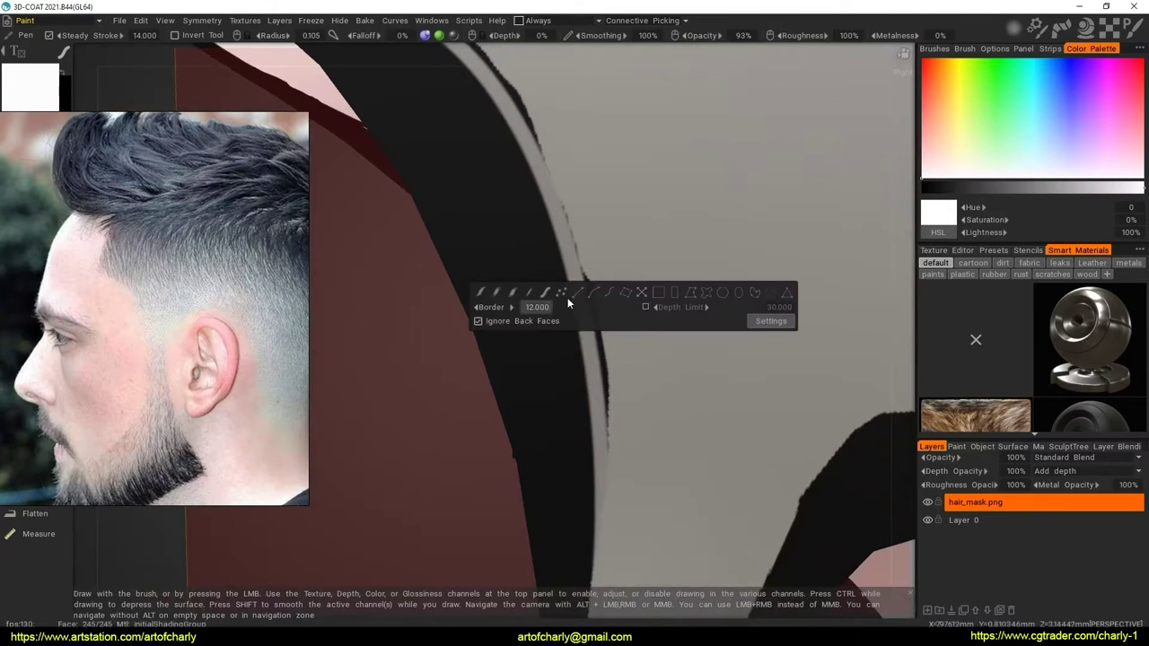
{"action": "left_click", "coordinate": [548, 295]}
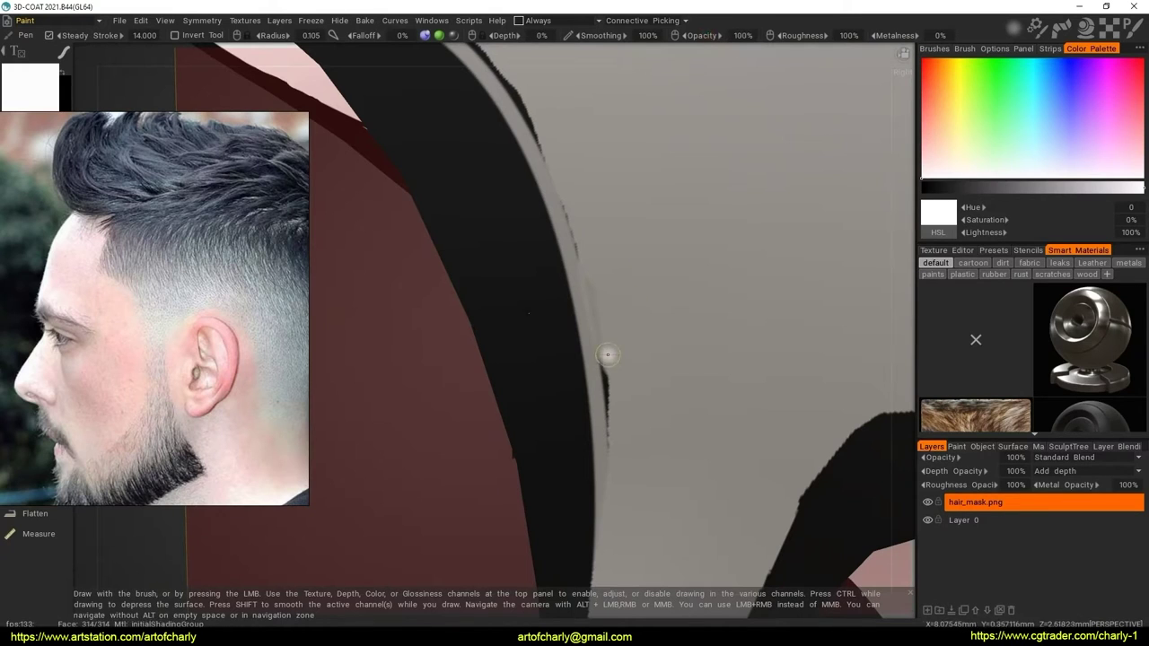
{"action": "left_click_drag", "start_coordinate": [604, 403], "coordinate": [605, 383]}
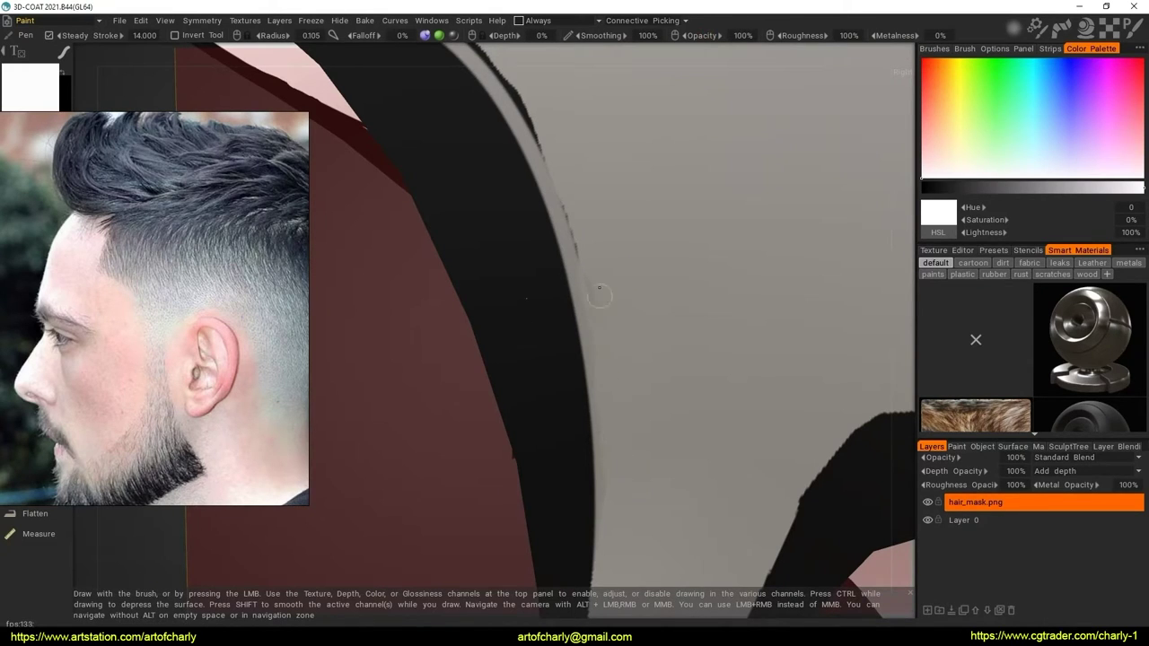
Orbit around the hair-mask head and zoom in on the lower hair notch
{"action": "middle_click_drag", "start_coordinate": [583, 261], "coordinate": [609, 319]}
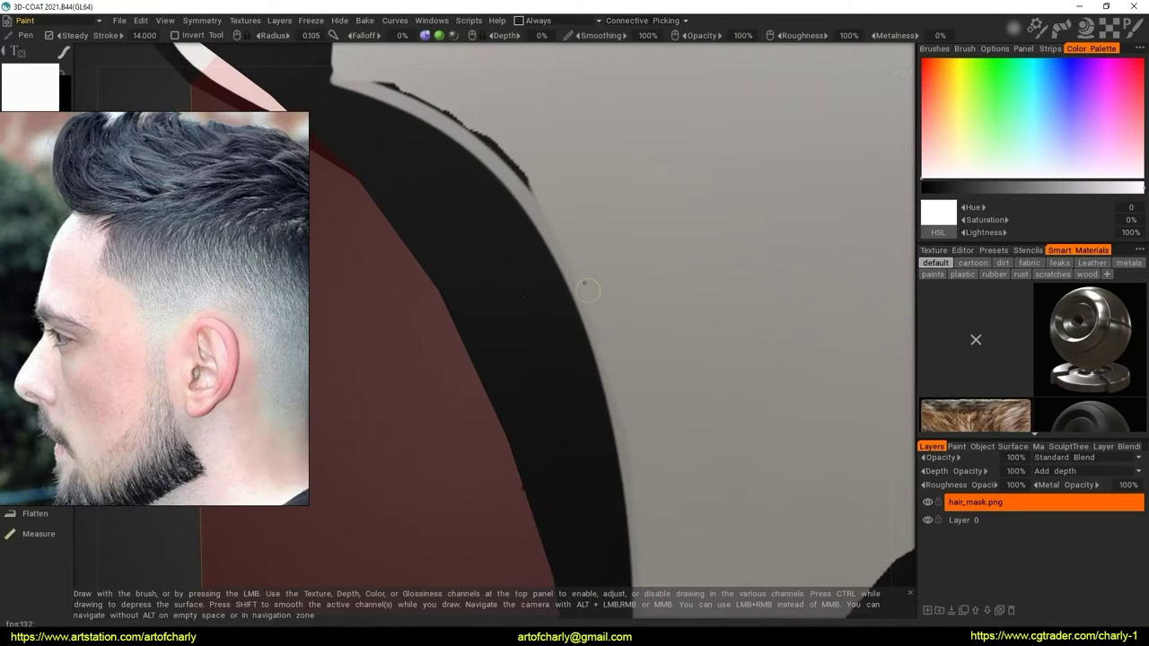
{"action": "left_click_drag", "start_coordinate": [561, 187], "coordinate": [457, 161], "text": "alt"}
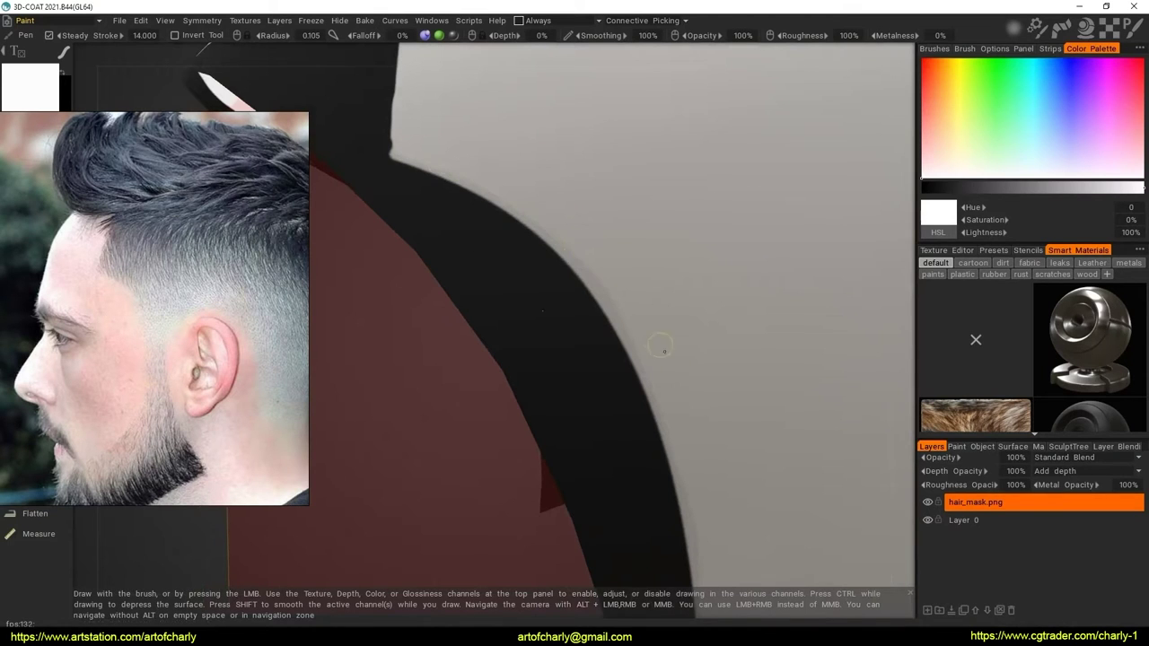
{"action": "scroll", "coordinate": [662, 347], "scroll_direction": "down", "scroll_amount": 5}
{"action": "mouse_move", "coordinate": [638, 338]}
{"action": "left_mouse_down", "text": "alt"}
{"action": "mouse_move", "coordinate": [617, 362]}
{"action": "mouse_move", "coordinate": [584, 359]}
{"action": "left_mouse_up", "text": "alt"}
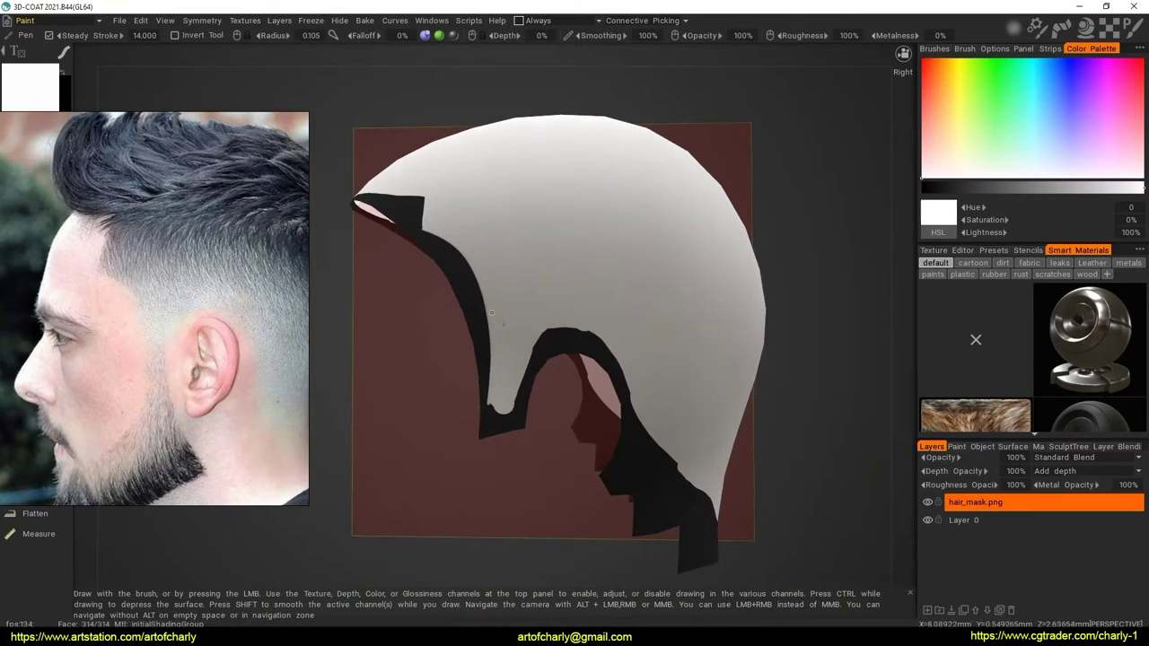
{"action": "mouse_move", "coordinate": [490, 312]}
{"action": "left_mouse_down", "text": "alt"}
{"action": "mouse_move", "coordinate": [591, 306]}
{"action": "mouse_move", "coordinate": [477, 337]}
{"action": "mouse_move", "coordinate": [684, 360]}
{"action": "left_mouse_up", "text": "alt"}
{"action": "scroll", "coordinate": [535, 371], "scroll_direction": "up", "scroll_amount": 5}
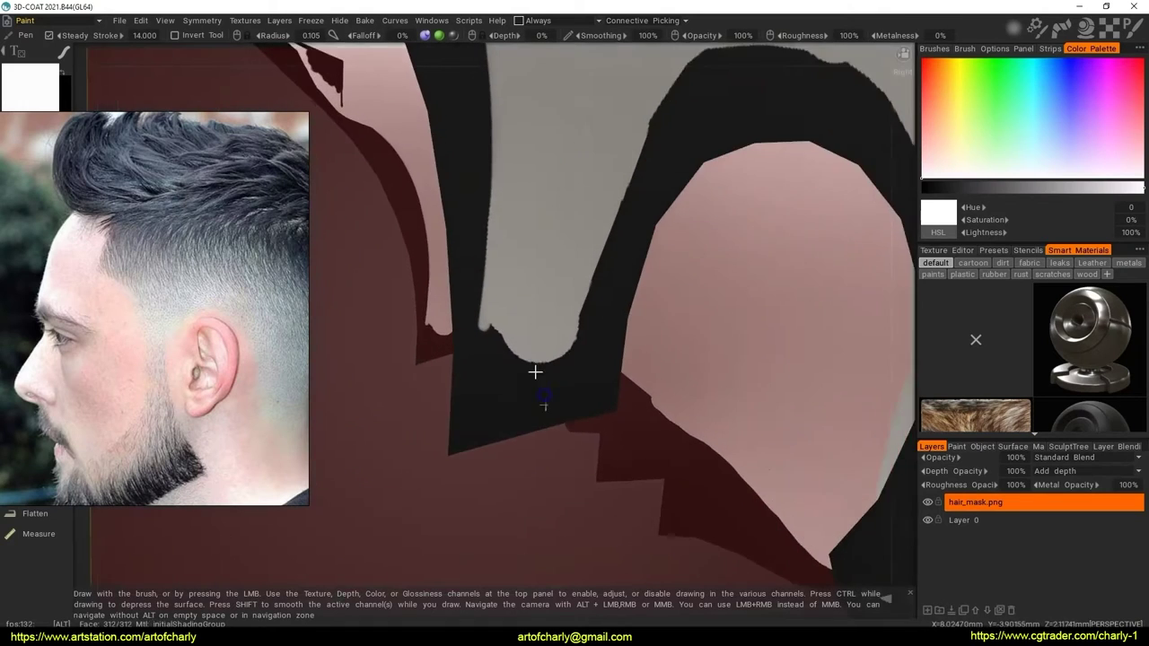
{"action": "mouse_move", "coordinate": [535, 372]}
{"action": "left_mouse_down", "text": "alt"}
{"action": "mouse_move", "coordinate": [520, 377]}
{"action": "mouse_move", "coordinate": [534, 396]}
{"action": "mouse_move", "coordinate": [491, 337]}
{"action": "mouse_move", "coordinate": [466, 343]}
{"action": "left_mouse_up", "text": "alt"}
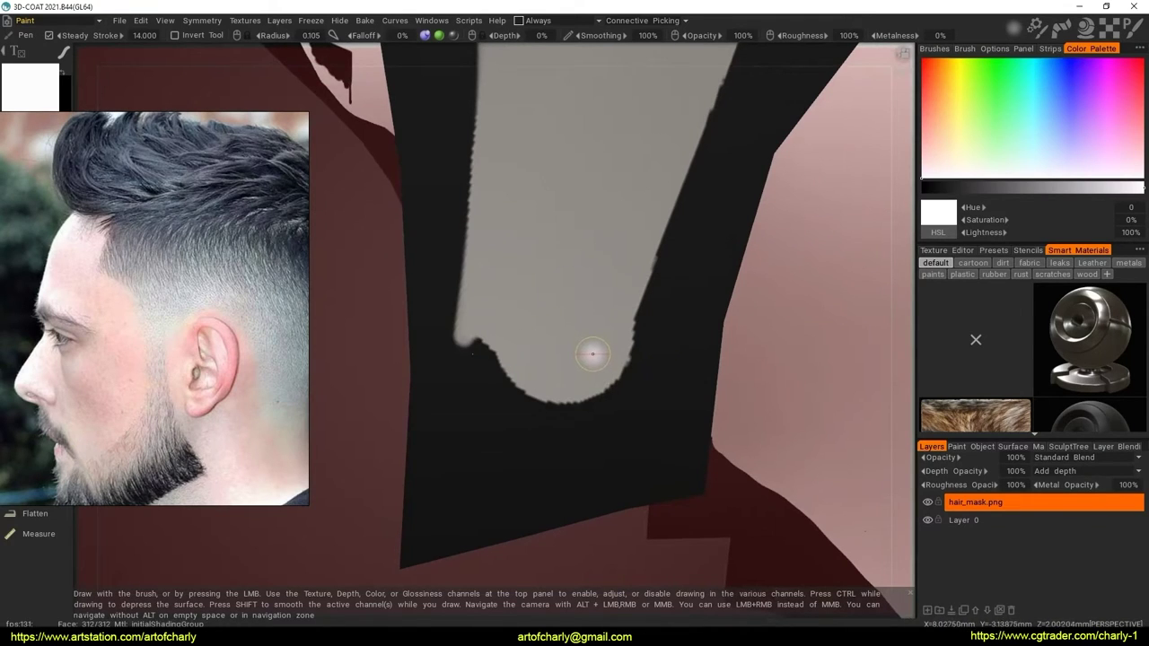
Switch the paint colour to black and activate the curves editor
{"action": "key", "text": "v"}
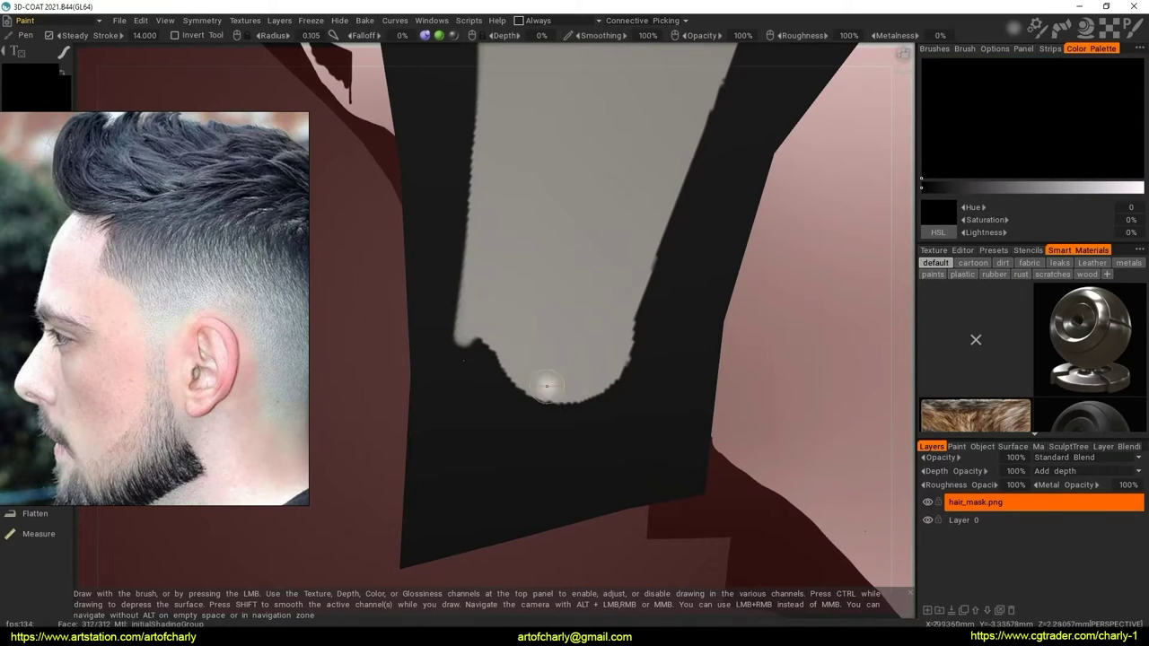
{"action": "left_click_drag", "start_coordinate": [551, 379], "coordinate": [559, 380], "text": "alt"}
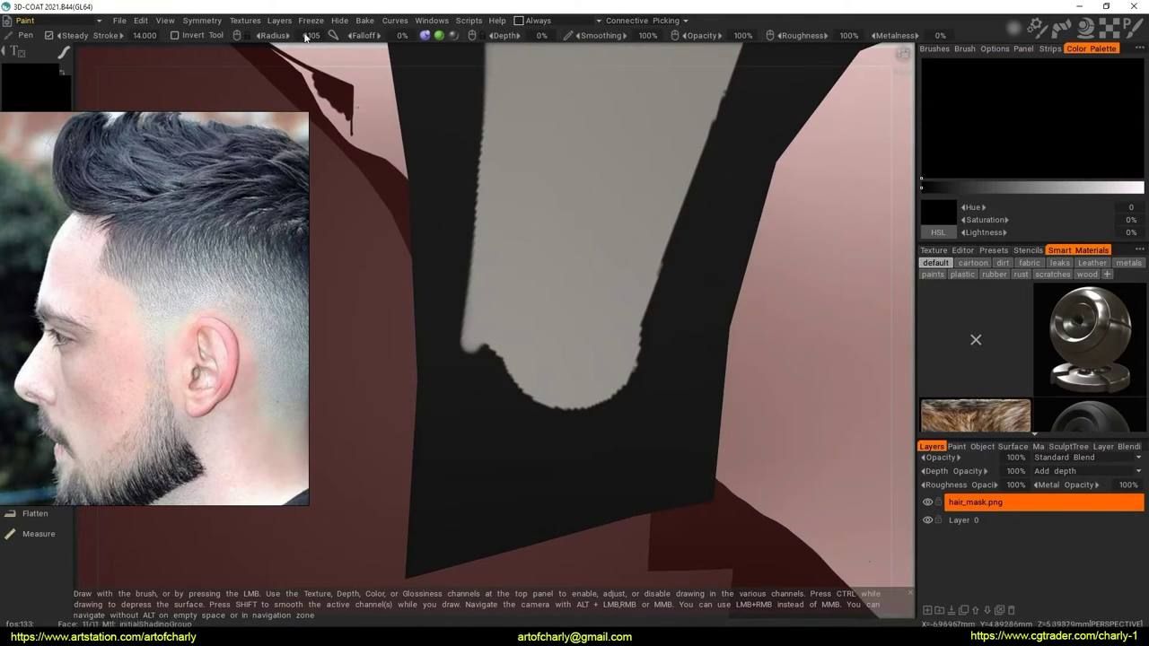
{"action": "left_click", "coordinate": [395, 19]}
{"action": "left_click", "coordinate": [395, 20]}
{"action": "left_click", "coordinate": [395, 20]}
{"action": "left_click", "coordinate": [412, 40]}
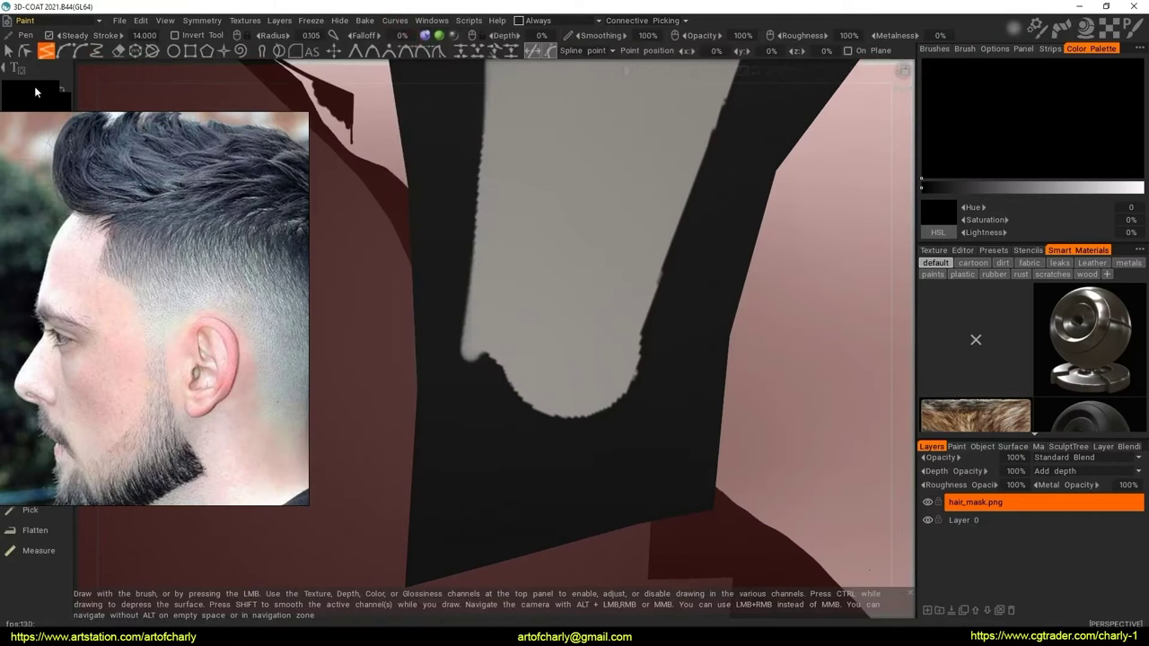
Enclose the stray light patch with a three-point curve and paint it dark
{"action": "left_click", "coordinate": [466, 361]}
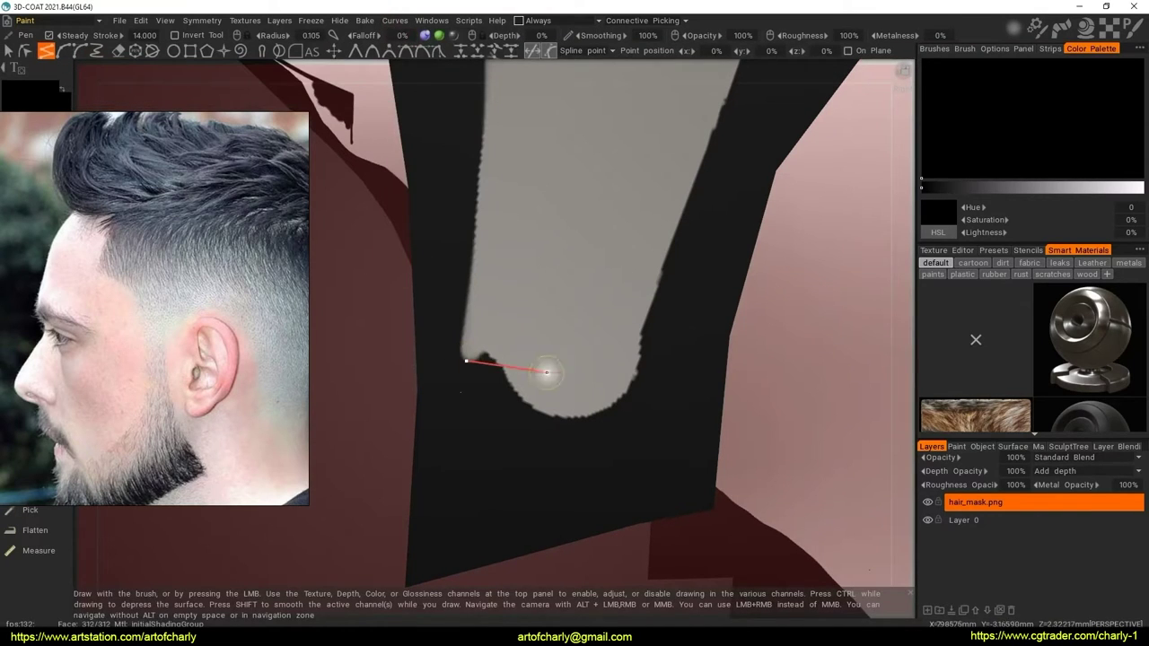
{"action": "left_click", "coordinate": [659, 372]}
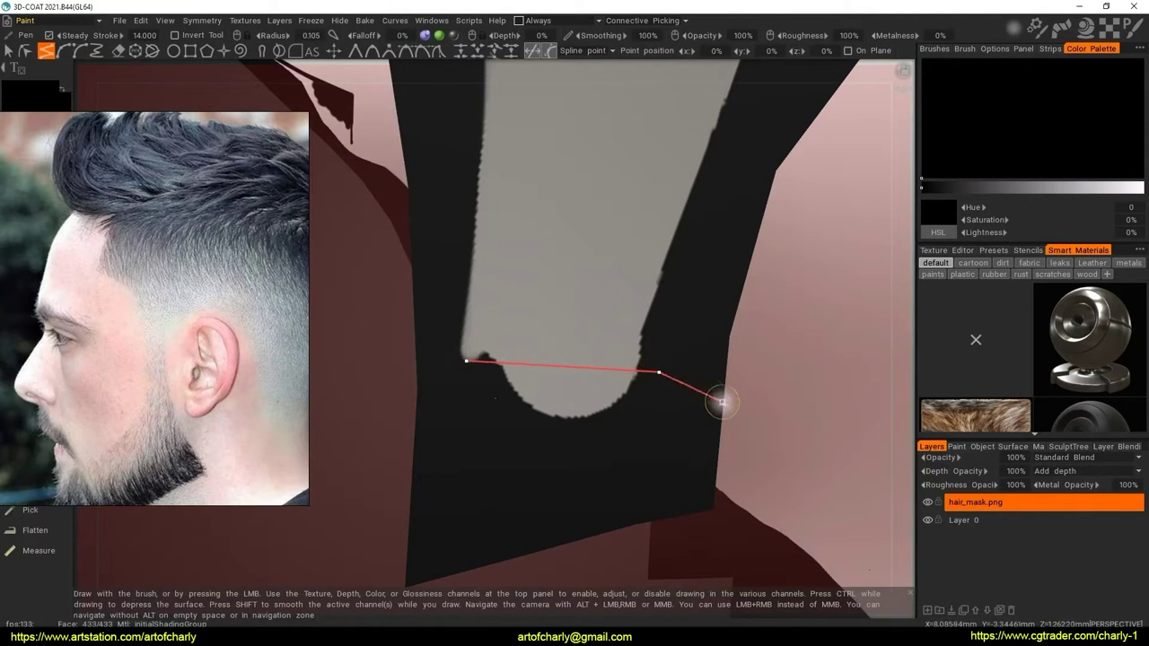
{"action": "left_click", "coordinate": [648, 464]}
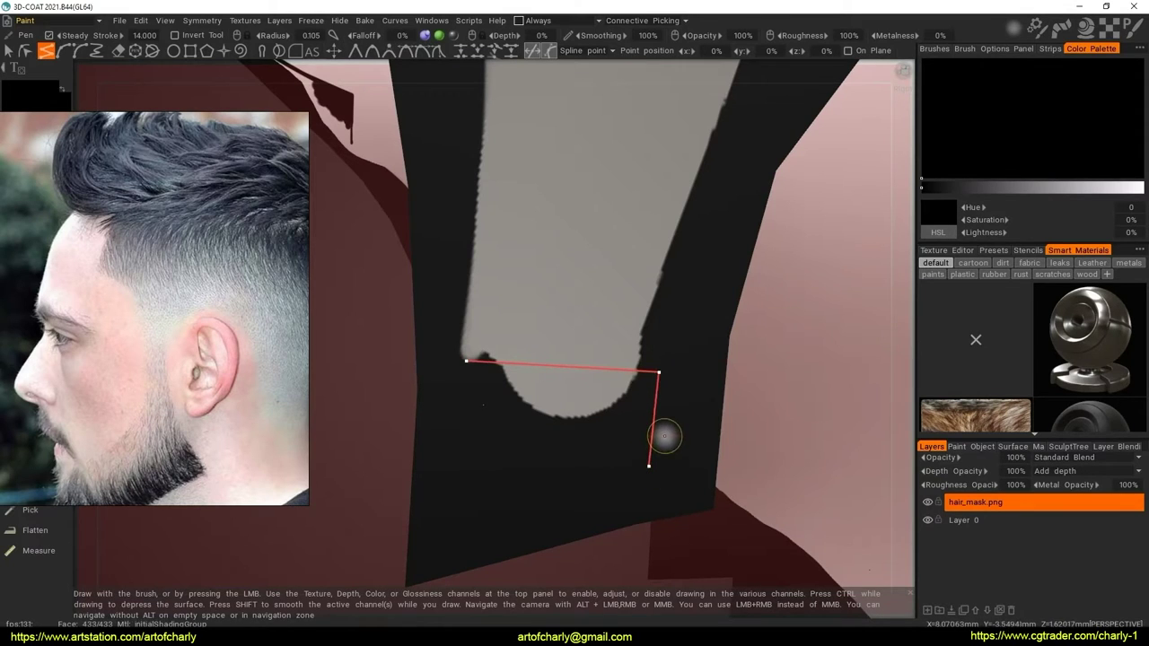
{"action": "key", "text": "space"}
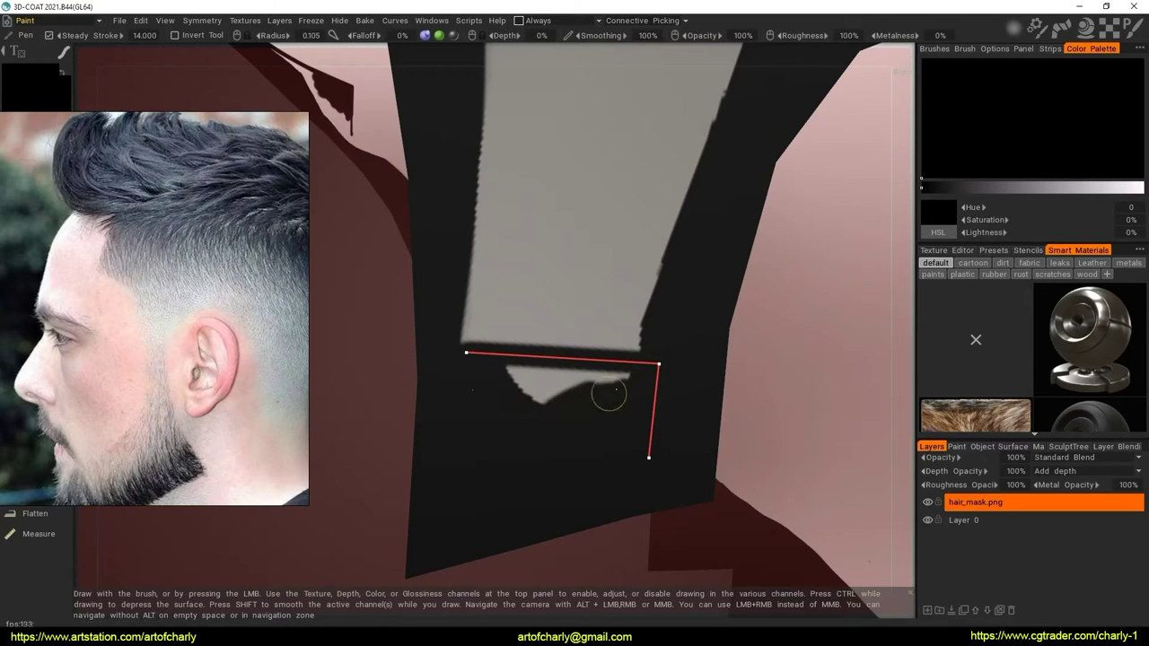
{"action": "left_click_drag", "start_coordinate": [608, 393], "coordinate": [519, 378]}
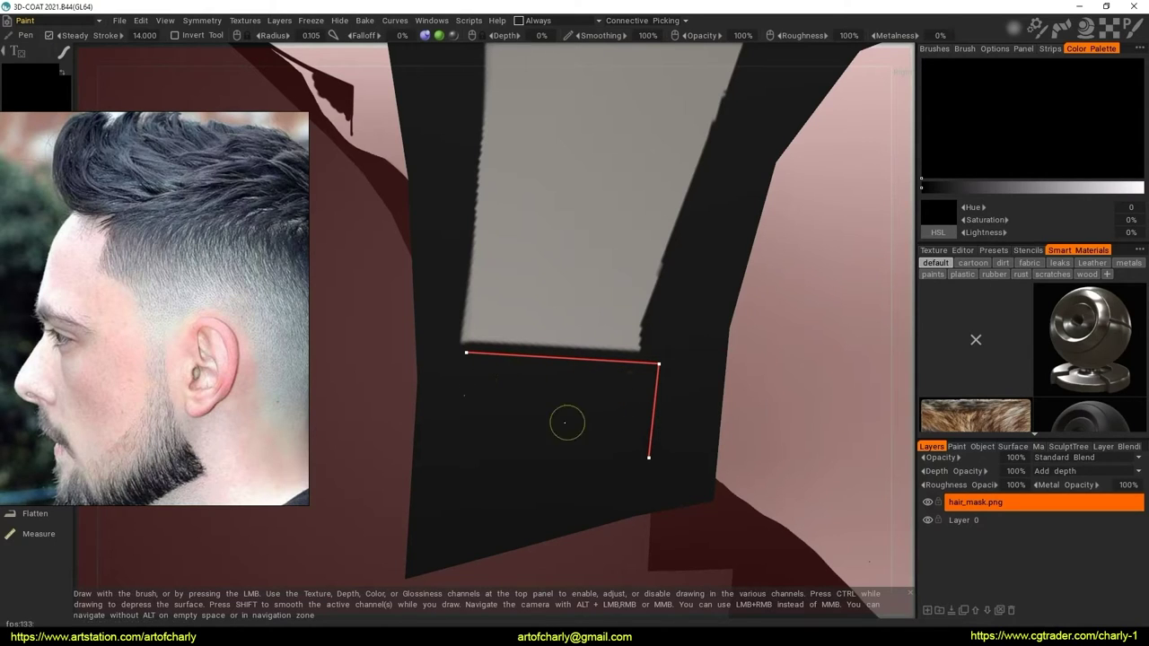
Delete the finished curve around the patch
{"action": "right_click", "coordinate": [655, 377]}
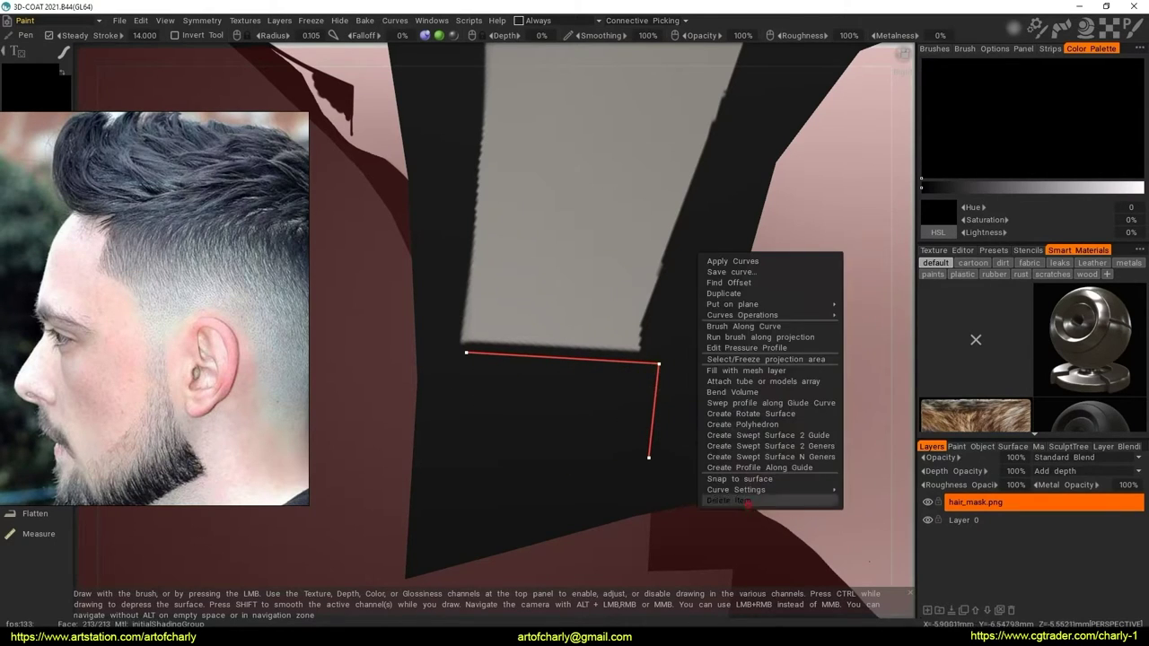
{"action": "mouse_move", "coordinate": [646, 359]}
{"action": "left_mouse_down", "text": "alt"}
{"action": "mouse_move", "coordinate": [599, 334]}
{"action": "mouse_move", "coordinate": [591, 380]}
{"action": "mouse_move", "coordinate": [569, 356]}
{"action": "mouse_move", "coordinate": [561, 365]}
{"action": "mouse_move", "coordinate": [577, 354]}
{"action": "mouse_move", "coordinate": [577, 364]}
{"action": "mouse_move", "coordinate": [523, 428]}
{"action": "mouse_move", "coordinate": [505, 415]}
{"action": "mouse_move", "coordinate": [518, 410]}
{"action": "mouse_move", "coordinate": [485, 423]}
{"action": "left_mouse_up", "text": "alt"}
{"action": "scroll", "coordinate": [600, 333], "scroll_direction": "down", "scroll_amount": 5}
{"action": "scroll", "coordinate": [577, 365], "scroll_direction": "up", "scroll_amount": 5}
{"action": "scroll", "coordinate": [553, 376], "scroll_direction": "up", "scroll_amount": 3}
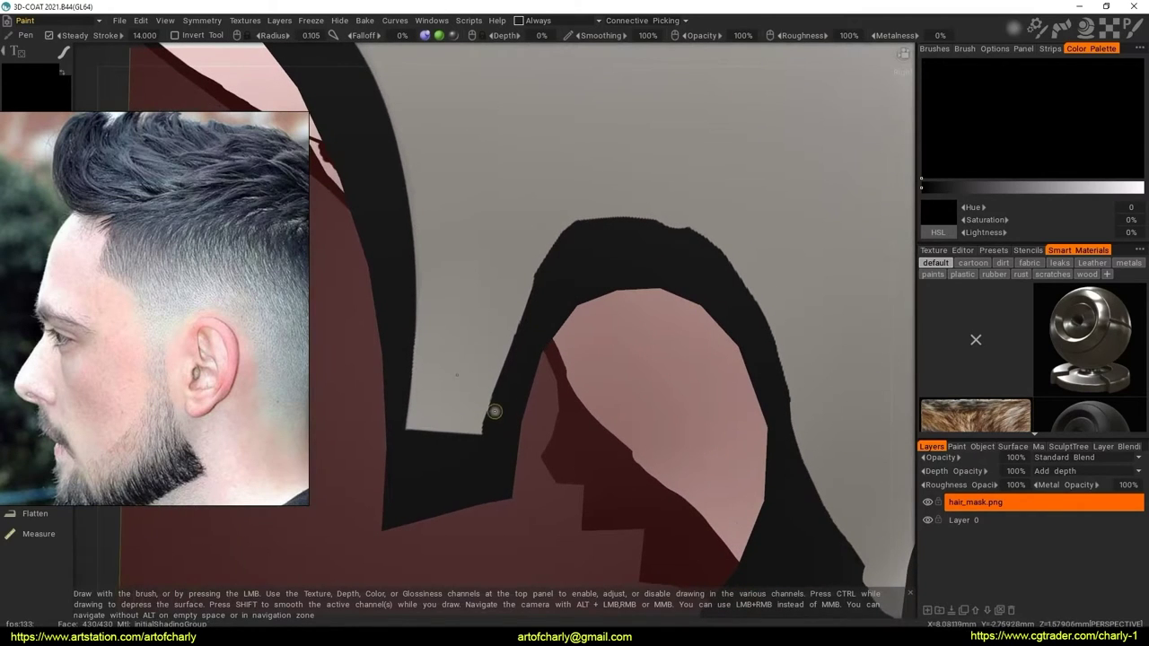
Reactivate the curves editor, try a curve along the lower edge, then discard it
{"action": "key", "text": "space"}
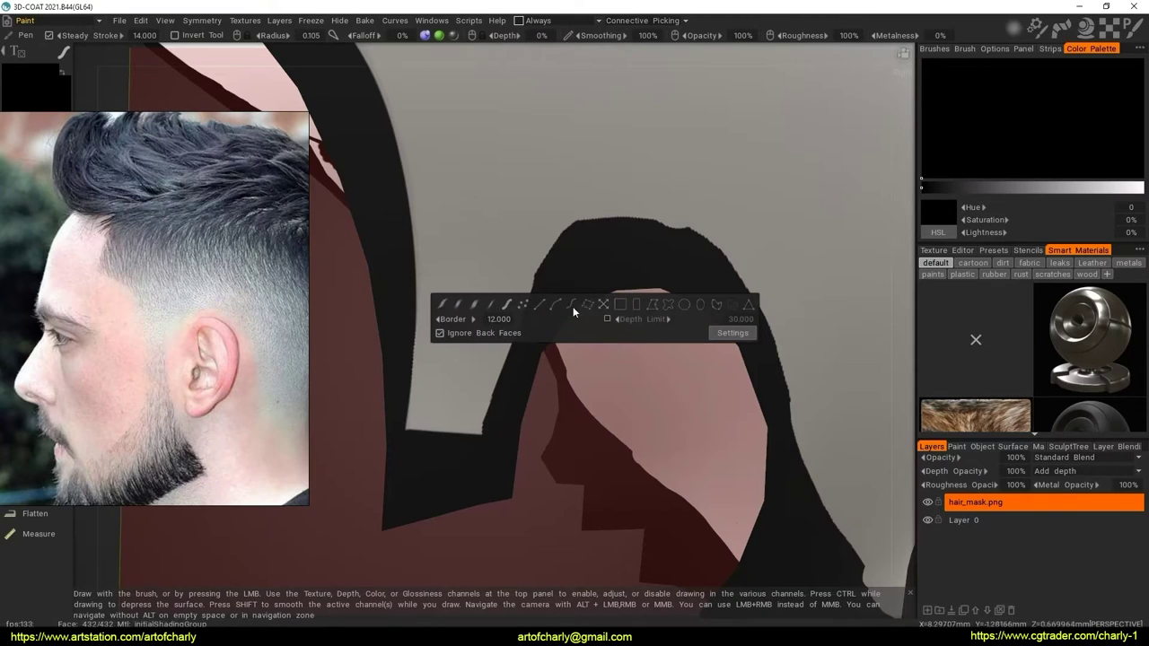
{"action": "left_click", "coordinate": [389, 19]}
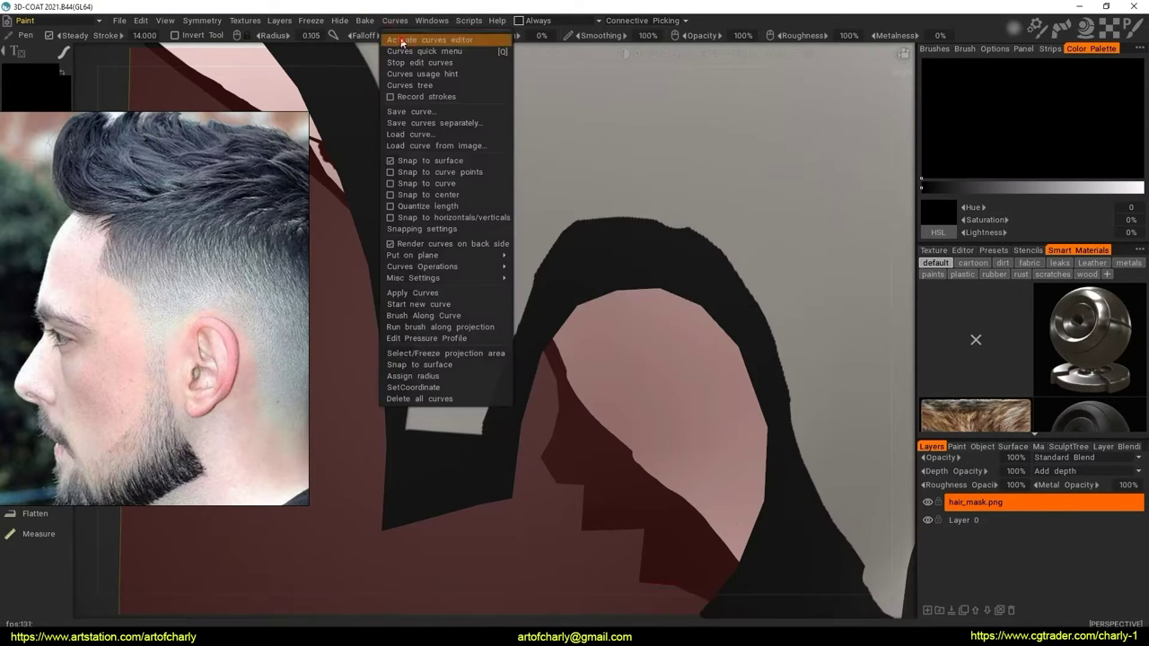
{"action": "left_click", "coordinate": [431, 40]}
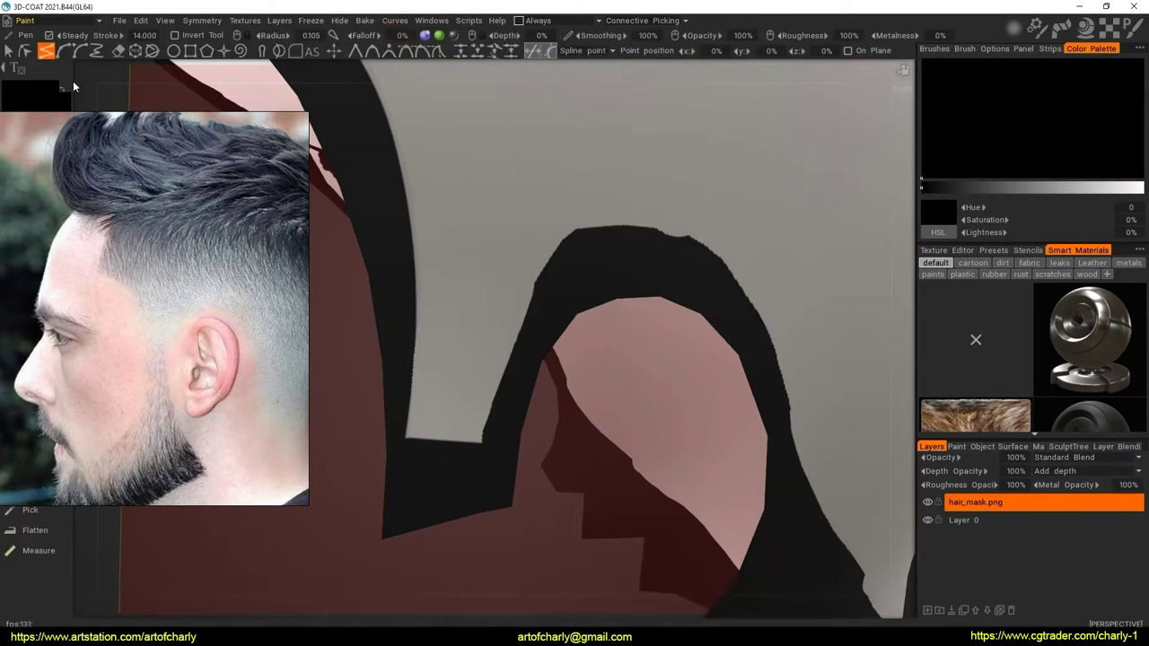
{"action": "left_click", "coordinate": [452, 442]}
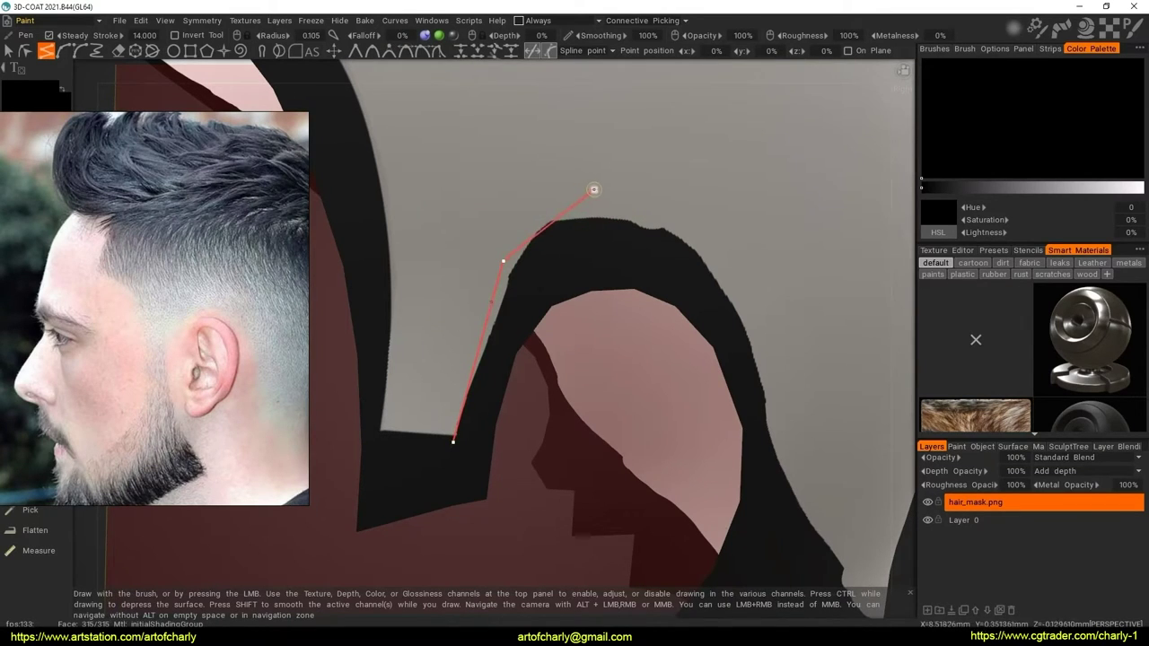
{"action": "left_click", "coordinate": [600, 188]}
{"action": "left_click", "coordinate": [501, 261]}
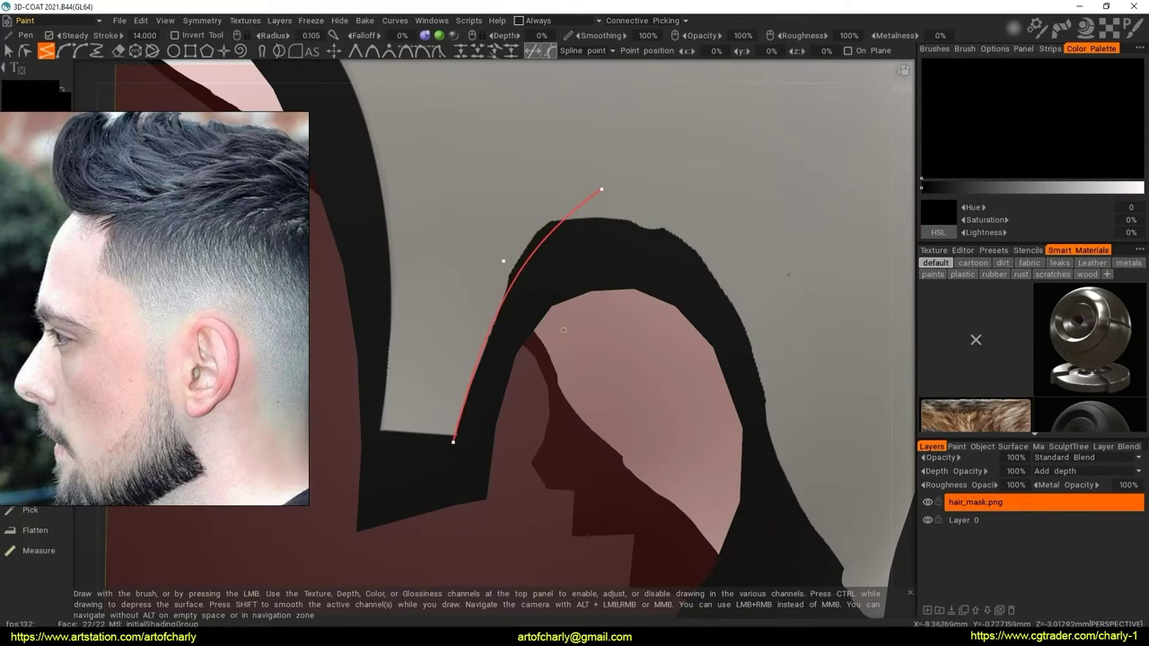
{"action": "key", "text": "ctrl+z"}
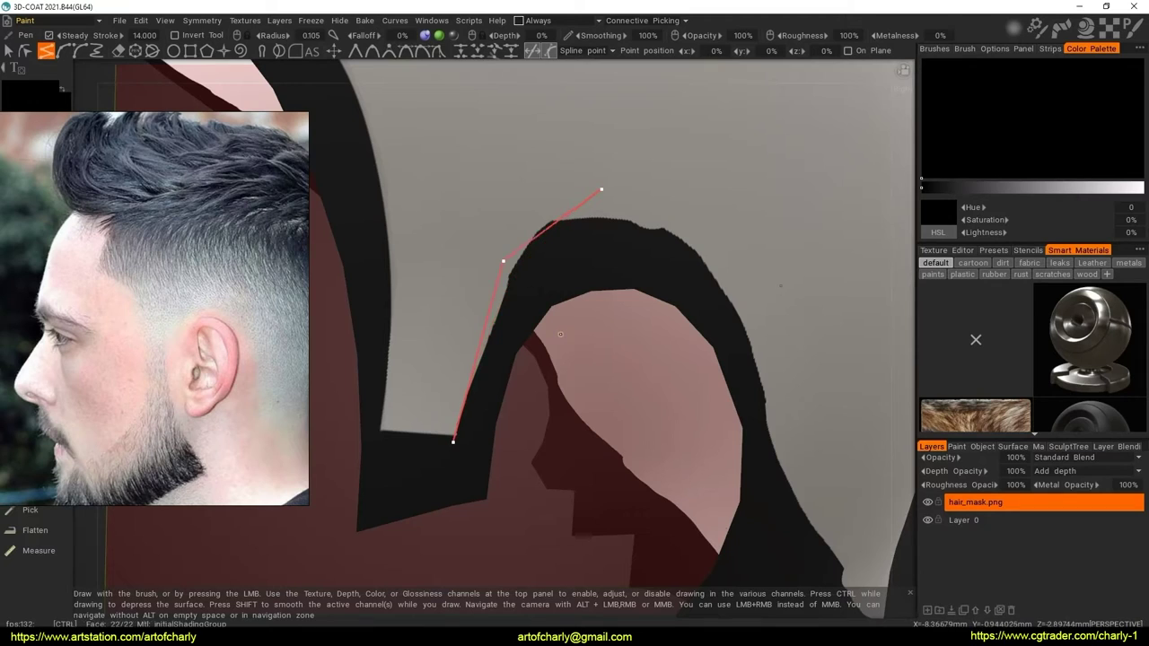
{"action": "key", "text": "Escape"}
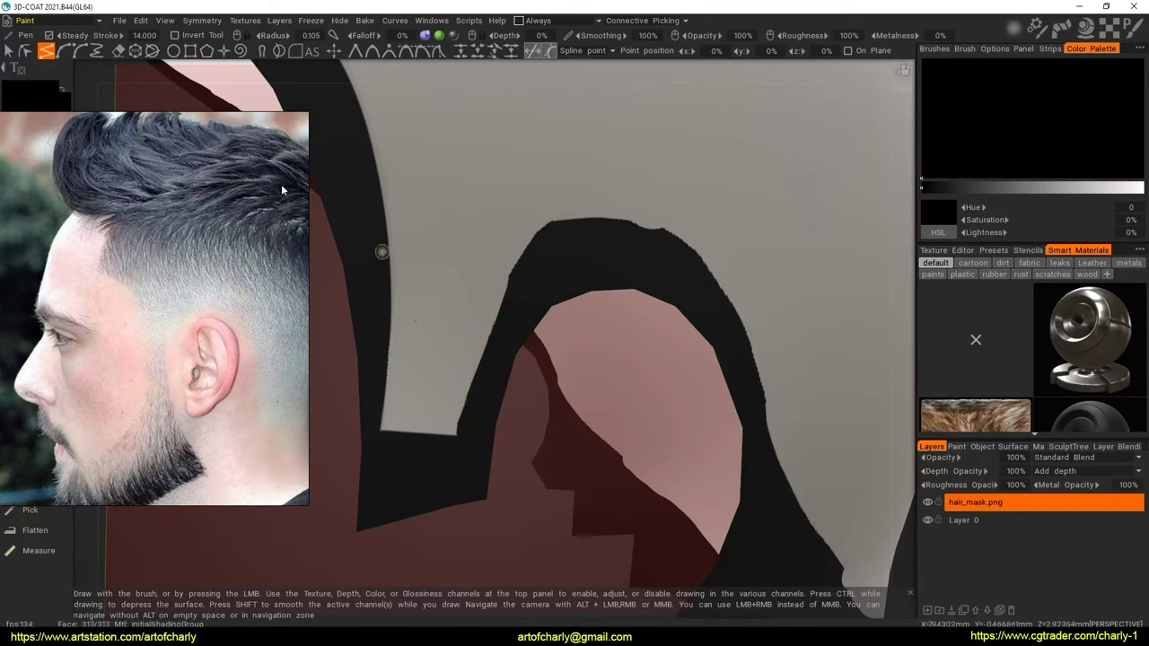
Trace a smooth spline up over the arch and down its lower edge, then choose white
{"action": "left_click", "coordinate": [77, 52]}
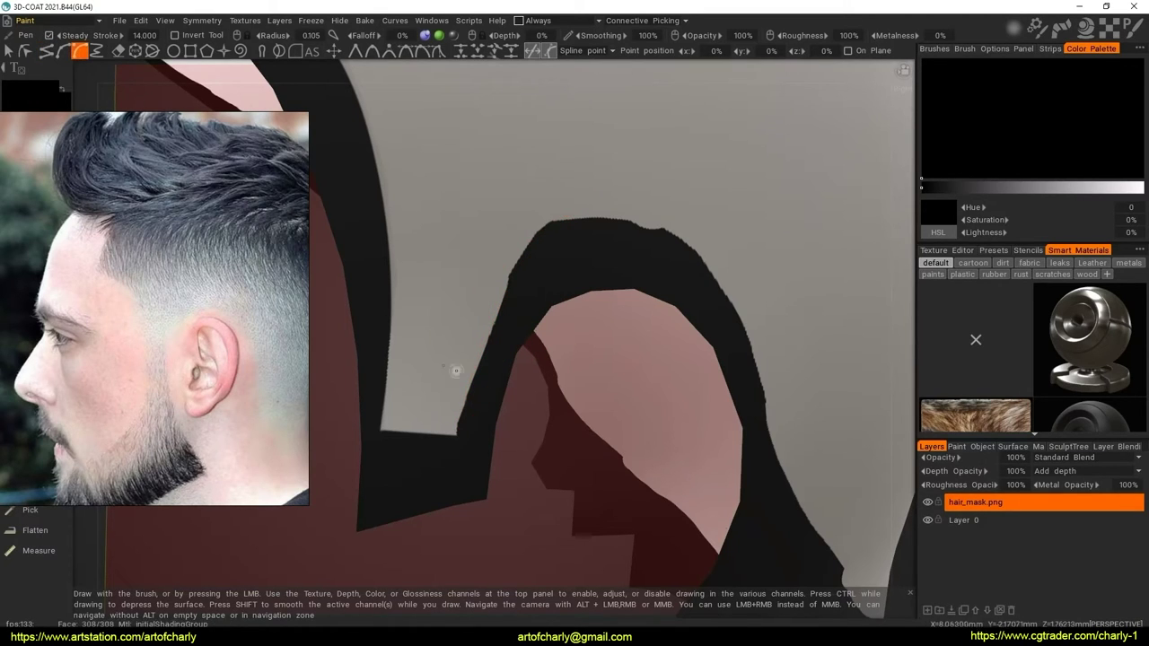
{"action": "left_click", "coordinate": [456, 434]}
{"action": "left_click", "coordinate": [499, 305]}
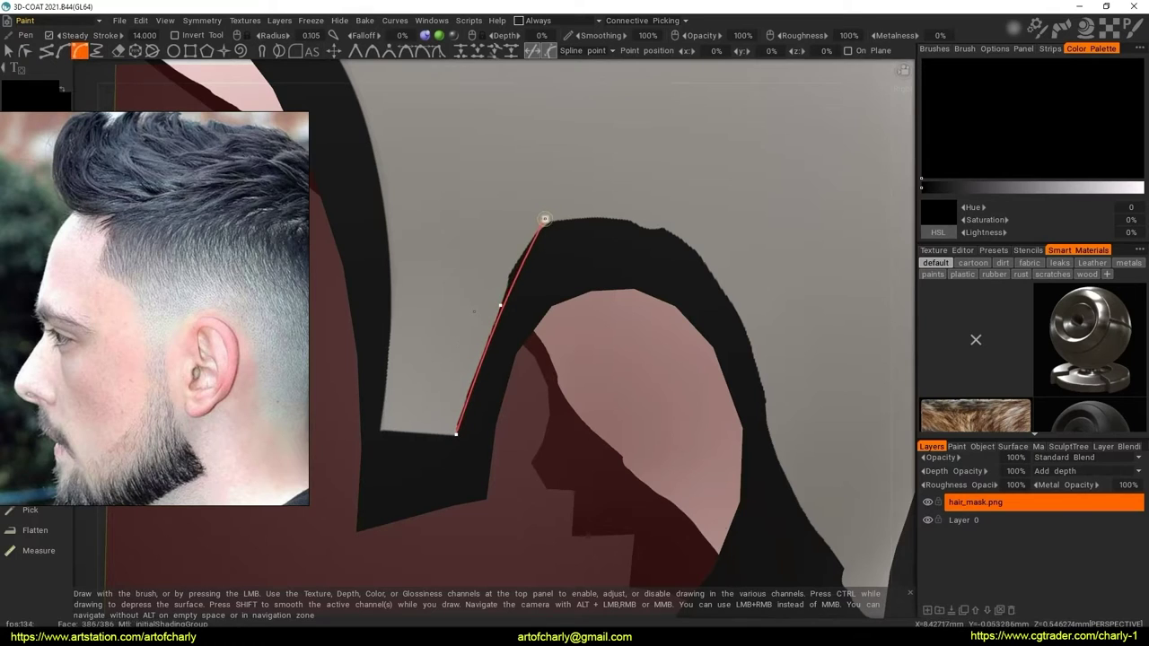
{"action": "left_click", "coordinate": [545, 219]}
{"action": "left_click", "coordinate": [635, 216]}
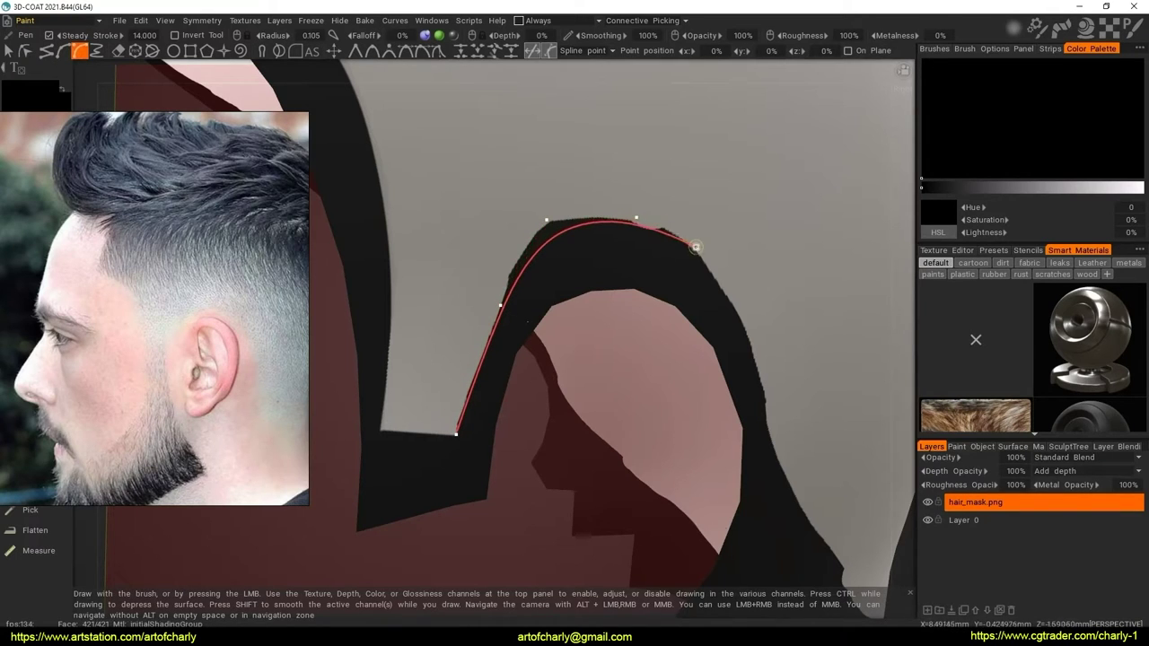
{"action": "left_click", "coordinate": [763, 365]}
{"action": "mouse_move", "coordinate": [763, 365]}
{"action": "left_mouse_down", "text": "alt"}
{"action": "mouse_move", "coordinate": [612, 338]}
{"action": "mouse_move", "coordinate": [589, 350]}
{"action": "left_mouse_up", "text": "alt"}
{"action": "left_click", "coordinate": [587, 349]}
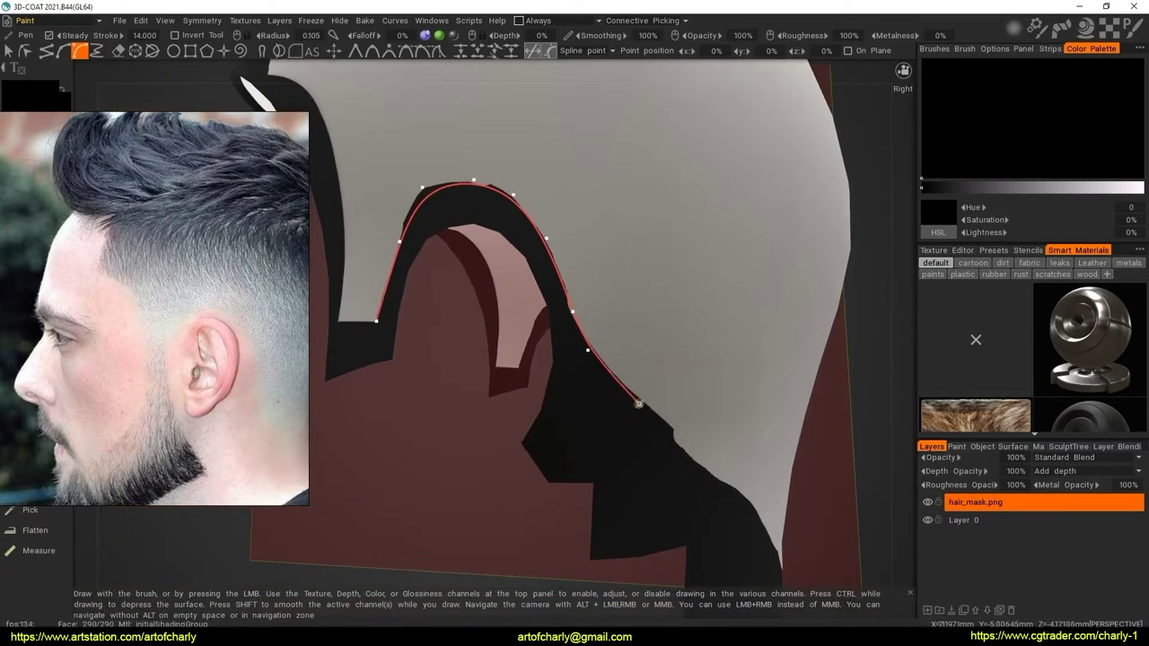
{"action": "mouse_move", "coordinate": [649, 419]}
{"action": "left_mouse_down", "text": "alt"}
{"action": "mouse_move", "coordinate": [561, 361]}
{"action": "mouse_move", "coordinate": [627, 374]}
{"action": "left_mouse_up", "text": "alt"}
{"action": "mouse_move", "coordinate": [699, 414]}
{"action": "left_mouse_down", "text": "alt"}
{"action": "mouse_move", "coordinate": [630, 407]}
{"action": "mouse_move", "coordinate": [670, 417]}
{"action": "left_mouse_up", "text": "alt"}
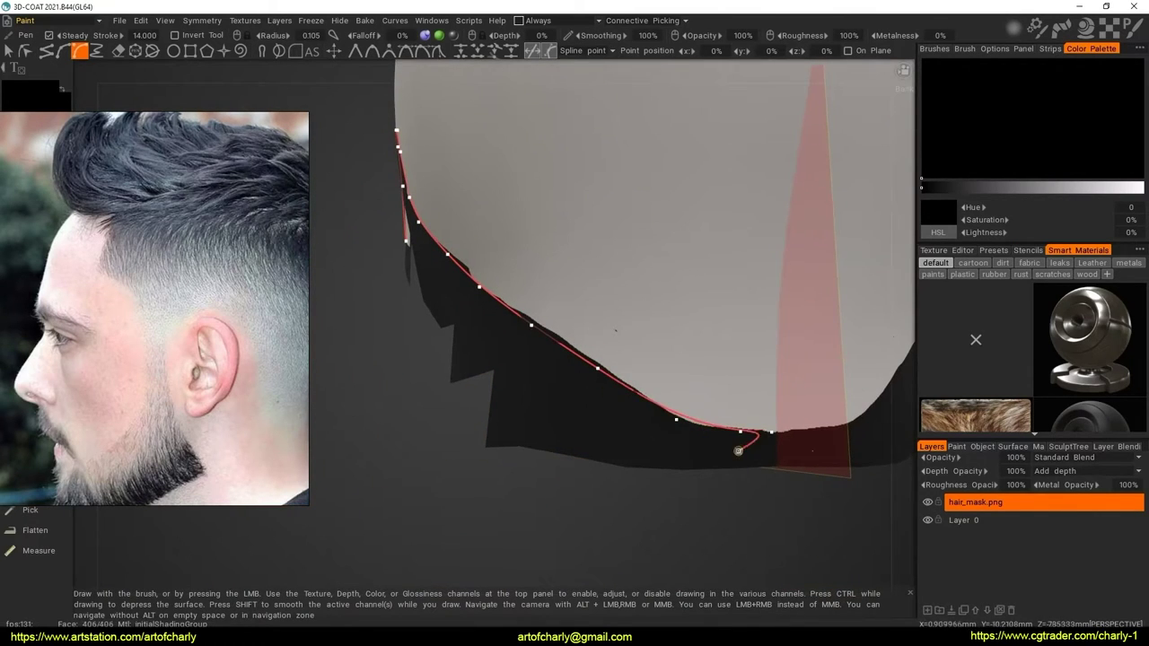
{"action": "mouse_move", "coordinate": [738, 450]}
{"action": "left_mouse_down", "text": "alt"}
{"action": "mouse_move", "coordinate": [659, 419]}
{"action": "mouse_move", "coordinate": [672, 436]}
{"action": "left_mouse_up", "text": "alt"}
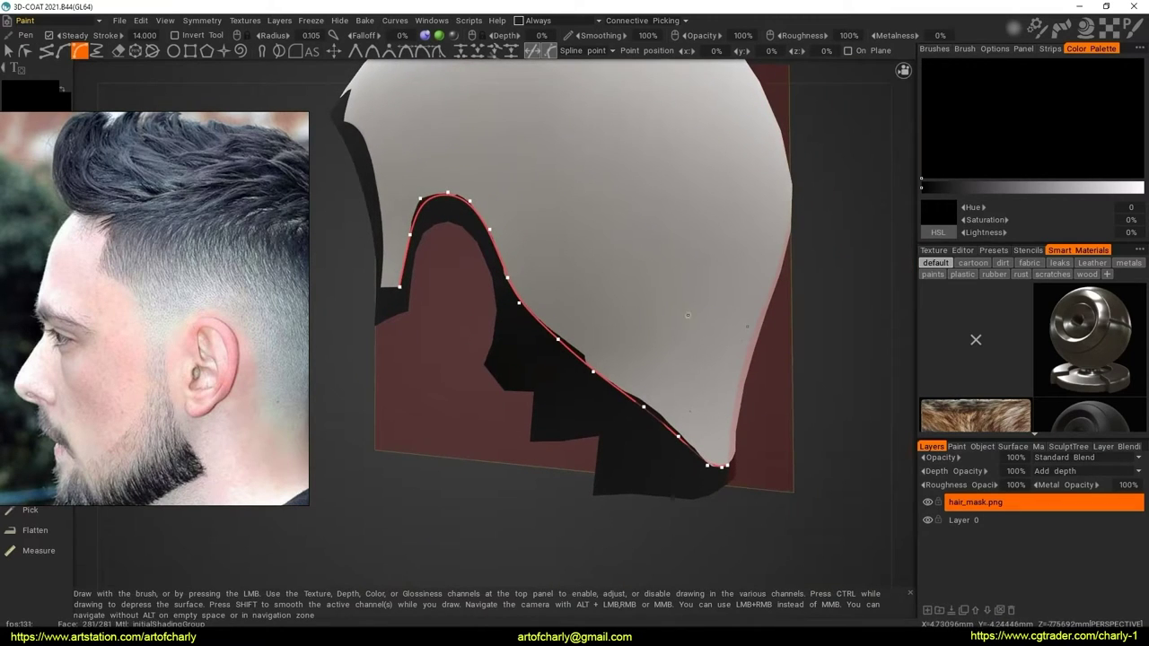
{"action": "key", "text": "v"}
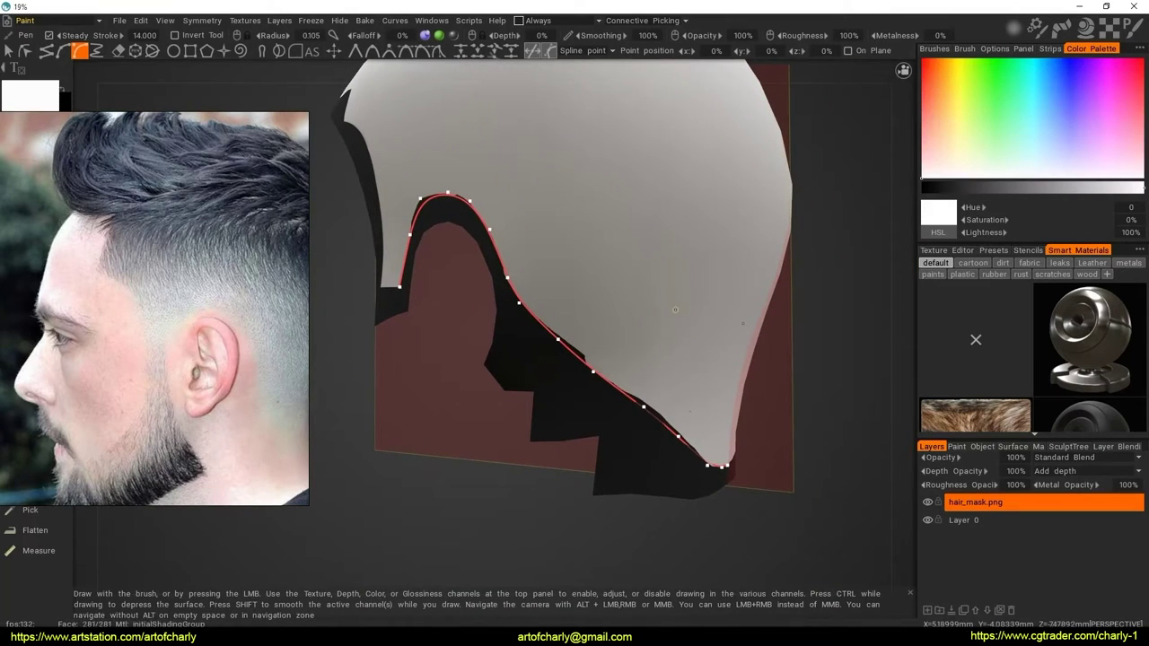
Fill the area up to the spline with white and delete the spline
{"action": "key", "text": "Return"}
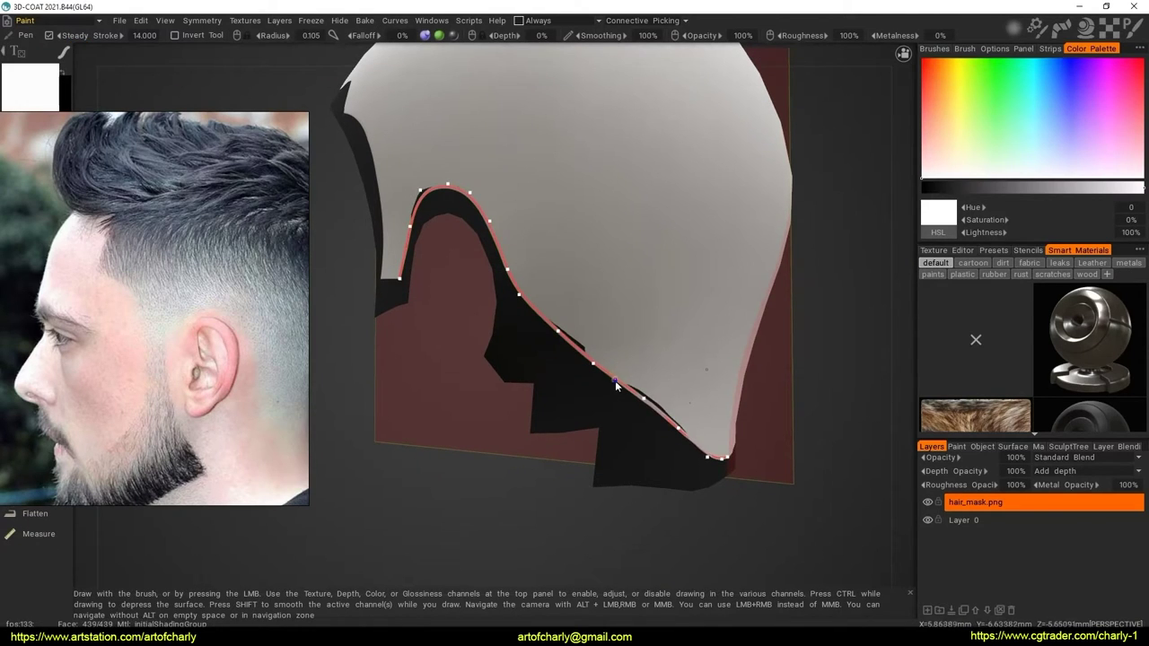
{"action": "right_click", "coordinate": [615, 381]}
{"action": "left_click", "coordinate": [705, 497]}
Zoom and orbit around the hair mask to a three-quarter side view
{"action": "mouse_move", "coordinate": [705, 497]}
{"action": "left_mouse_down", "text": "alt"}
{"action": "mouse_move", "coordinate": [705, 414]}
{"action": "mouse_move", "coordinate": [523, 404]}
{"action": "mouse_move", "coordinate": [620, 433]}
{"action": "left_mouse_up", "text": "alt"}
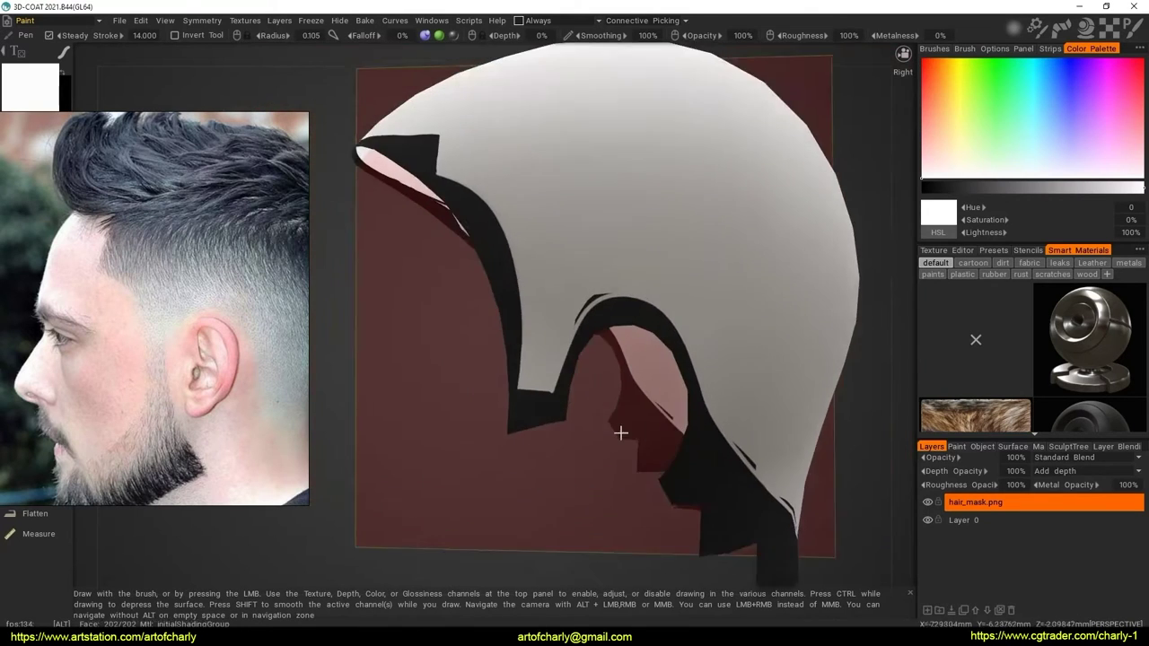
{"action": "mouse_move", "coordinate": [620, 432]}
{"action": "right_mouse_down", "text": "alt"}
{"action": "mouse_move", "coordinate": [655, 340]}
{"action": "mouse_move", "coordinate": [538, 354]}
{"action": "mouse_move", "coordinate": [569, 344]}
{"action": "mouse_move", "coordinate": [559, 326]}
{"action": "right_mouse_up", "text": "alt"}
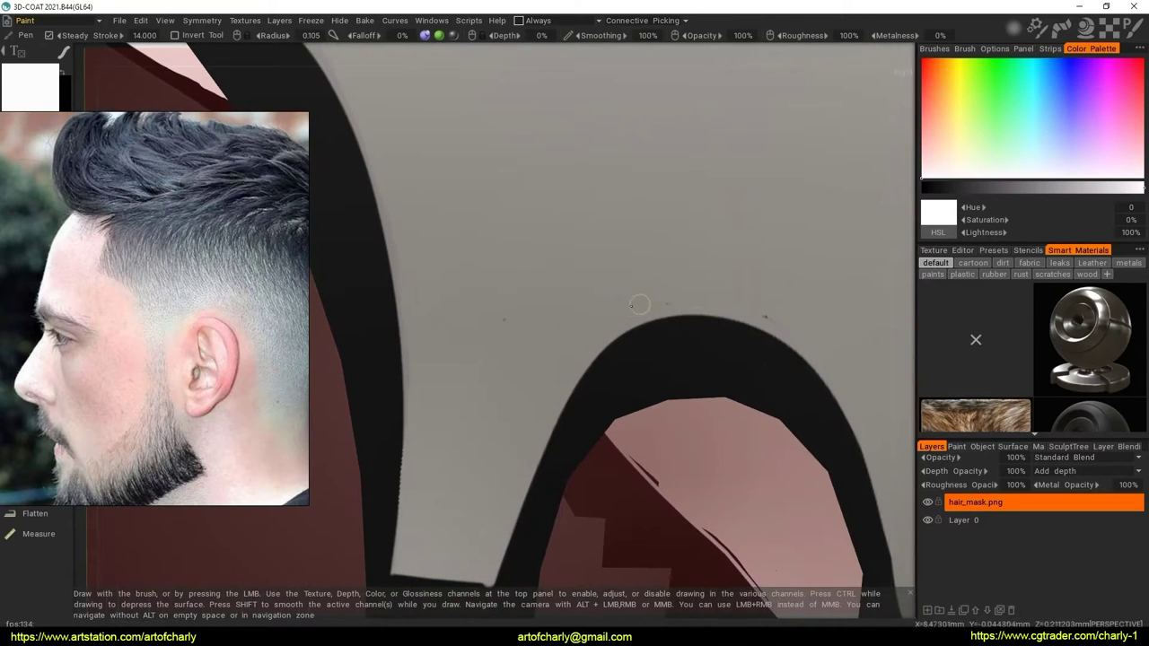
{"action": "right_click_drag", "start_coordinate": [814, 342], "coordinate": [654, 373], "text": "alt"}
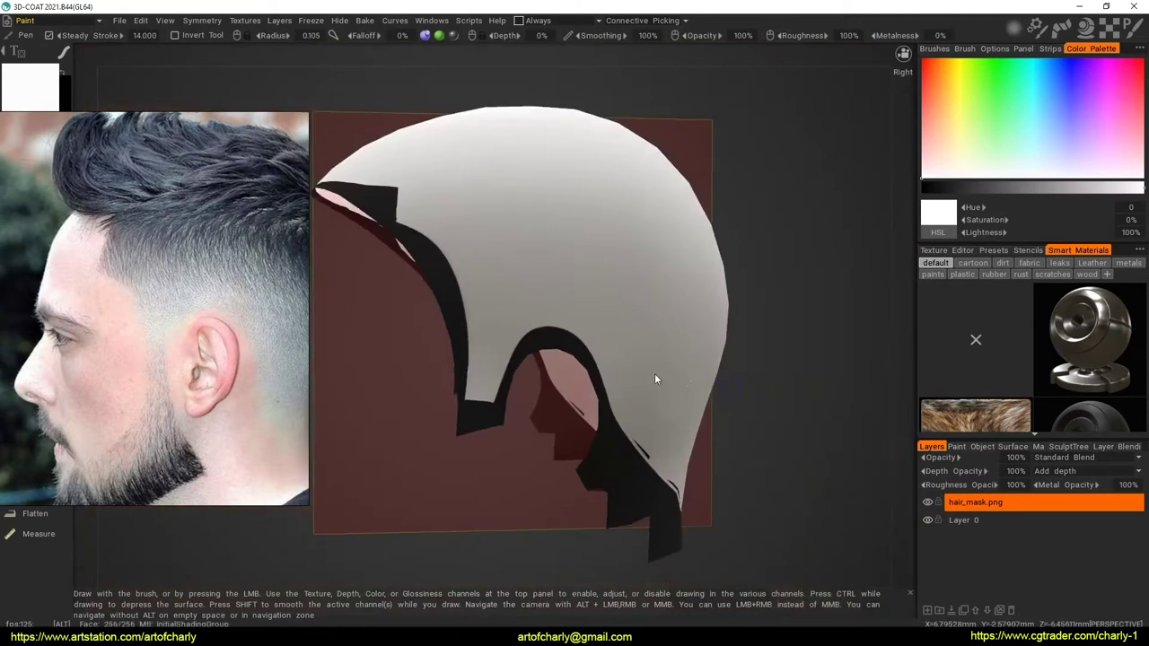
{"action": "mouse_move", "coordinate": [654, 373]}
{"action": "left_mouse_down", "text": "alt"}
{"action": "mouse_move", "coordinate": [560, 361]}
{"action": "mouse_move", "coordinate": [593, 400]}
{"action": "left_mouse_up", "text": "alt"}
{"action": "scroll", "coordinate": [593, 400], "scroll_direction": "up", "scroll_amount": 2}
{"action": "scroll", "coordinate": [541, 371], "scroll_direction": "up", "scroll_amount": 3}
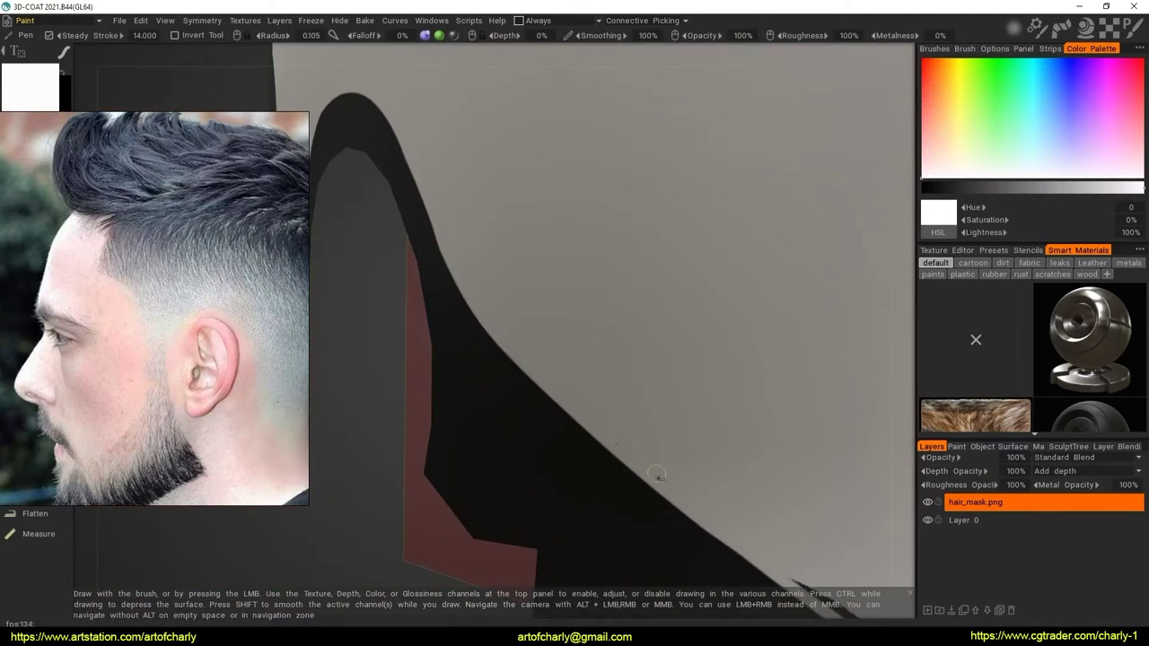
Orbit along the mask's dark lower edge to the back to inspect it
{"action": "mouse_move", "coordinate": [639, 435]}
{"action": "left_mouse_down", "text": "alt"}
{"action": "mouse_move", "coordinate": [539, 357]}
{"action": "mouse_move", "coordinate": [543, 378]}
{"action": "mouse_move", "coordinate": [478, 310]}
{"action": "left_mouse_up", "text": "alt"}
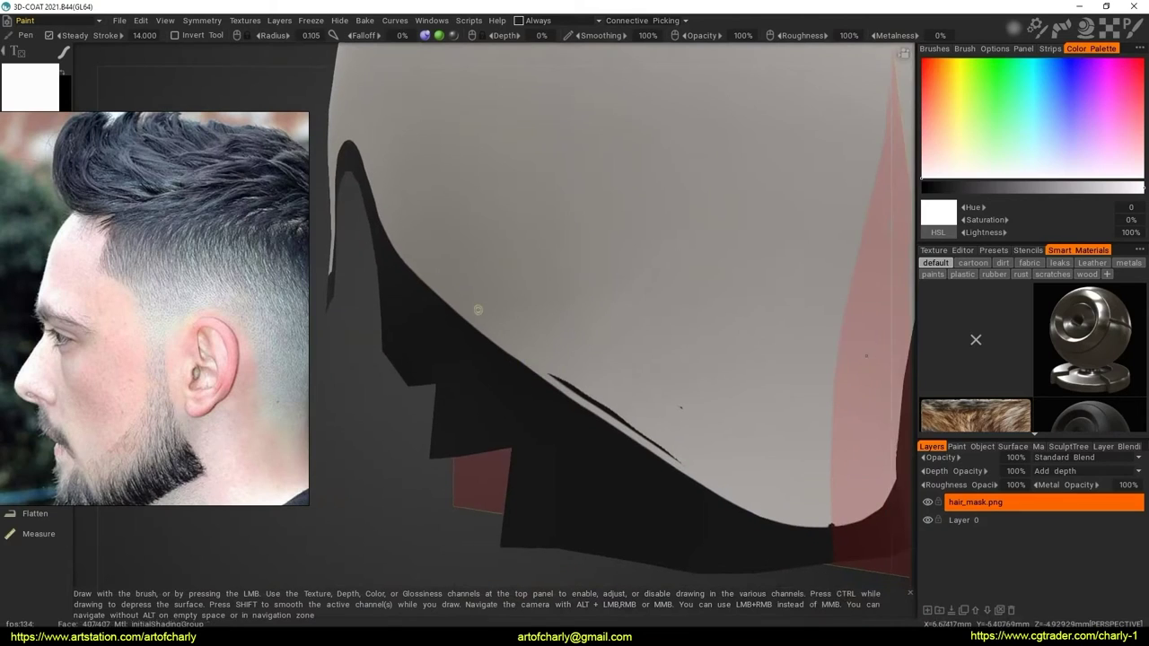
{"action": "left_click_drag", "start_coordinate": [544, 360], "coordinate": [597, 359], "text": "alt"}
{"action": "scroll", "coordinate": [598, 359], "scroll_direction": "up", "scroll_amount": 2}
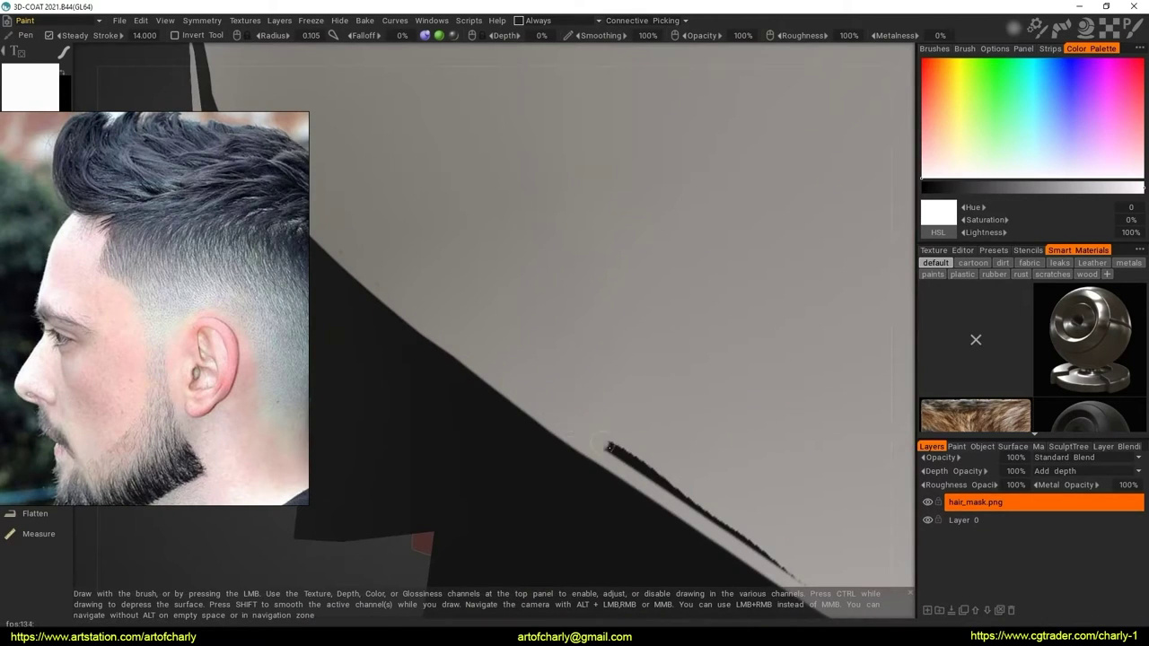
{"action": "mouse_move", "coordinate": [610, 419]}
{"action": "left_mouse_down", "text": "alt"}
{"action": "mouse_move", "coordinate": [523, 392]}
{"action": "mouse_move", "coordinate": [668, 443]}
{"action": "mouse_move", "coordinate": [628, 416]}
{"action": "mouse_move", "coordinate": [687, 420]}
{"action": "mouse_move", "coordinate": [674, 420]}
{"action": "mouse_move", "coordinate": [681, 324]}
{"action": "left_mouse_up", "text": "alt"}
{"action": "scroll", "coordinate": [661, 403], "scroll_direction": "down", "scroll_amount": 5}
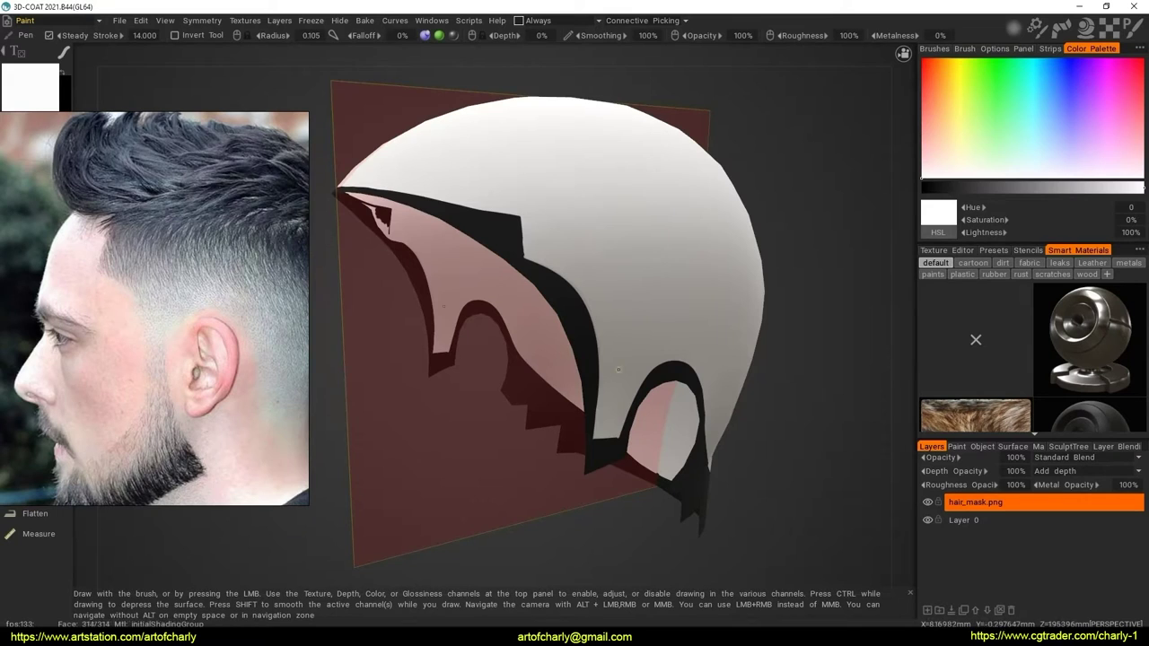
{"action": "mouse_move", "coordinate": [618, 369]}
{"action": "left_mouse_down", "text": "alt"}
{"action": "mouse_move", "coordinate": [537, 357]}
{"action": "mouse_move", "coordinate": [577, 386]}
{"action": "mouse_move", "coordinate": [441, 353]}
{"action": "mouse_move", "coordinate": [362, 371]}
{"action": "mouse_move", "coordinate": [554, 410]}
{"action": "mouse_move", "coordinate": [626, 401]}
{"action": "mouse_move", "coordinate": [557, 400]}
{"action": "mouse_move", "coordinate": [637, 345]}
{"action": "mouse_move", "coordinate": [368, 360]}
{"action": "mouse_move", "coordinate": [467, 359]}
{"action": "mouse_move", "coordinate": [543, 315]}
{"action": "mouse_move", "coordinate": [532, 361]}
{"action": "mouse_move", "coordinate": [521, 336]}
{"action": "left_mouse_up", "text": "alt"}
{"action": "right_click_drag", "start_coordinate": [521, 335], "coordinate": [511, 383], "text": "alt"}
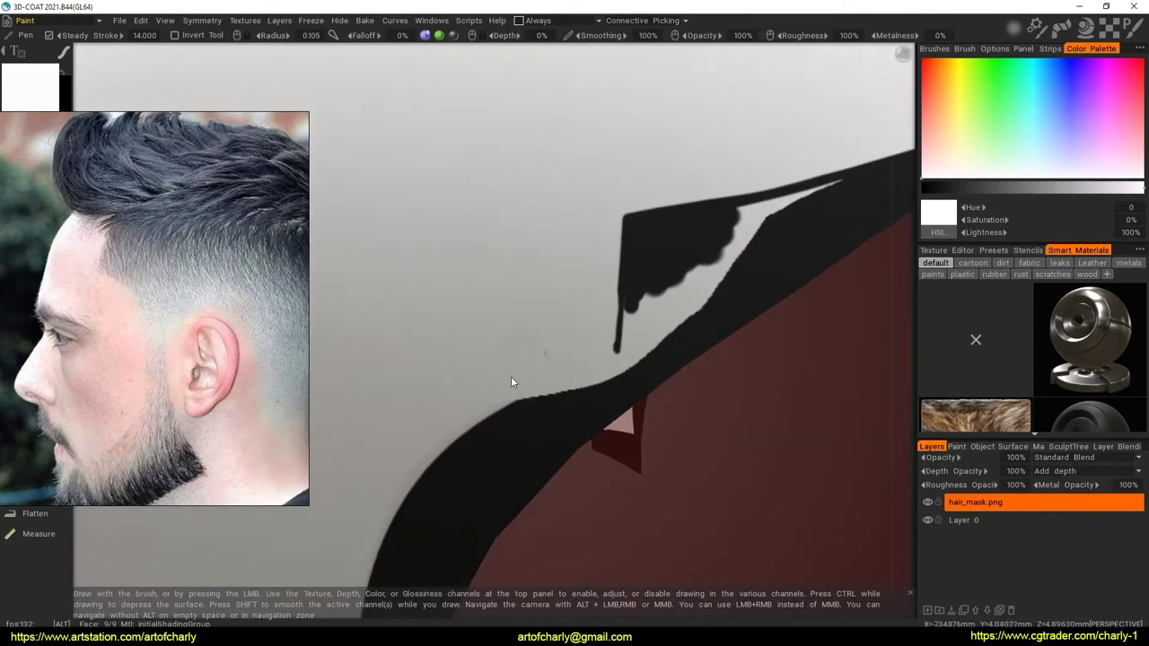
{"action": "mouse_move", "coordinate": [511, 382]}
{"action": "left_mouse_down", "text": "alt"}
{"action": "mouse_move", "coordinate": [521, 313]}
{"action": "mouse_move", "coordinate": [505, 388]}
{"action": "mouse_move", "coordinate": [563, 344]}
{"action": "left_mouse_up", "text": "alt"}
Switch the paint colour back to black and zoom in close along the hair edge
{"action": "key", "text": "x"}
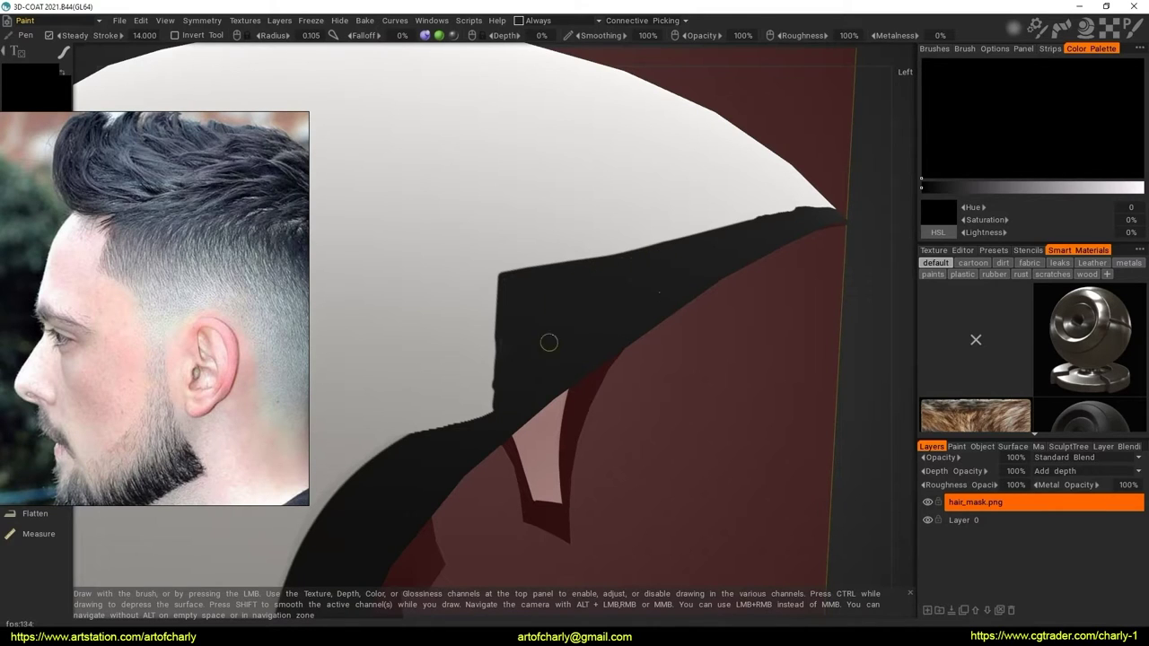
{"action": "scroll", "coordinate": [500, 406], "scroll_direction": "down", "scroll_amount": 10}
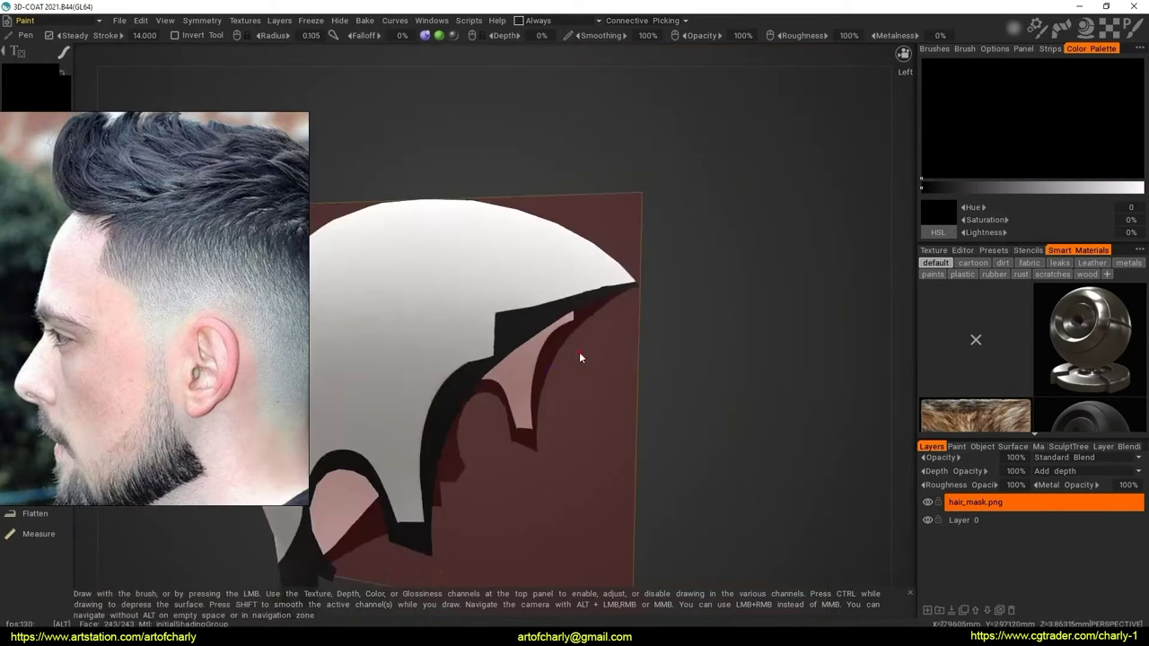
{"action": "mouse_move", "coordinate": [579, 351]}
{"action": "left_mouse_down", "text": "alt"}
{"action": "mouse_move", "coordinate": [506, 422]}
{"action": "mouse_move", "coordinate": [544, 398]}
{"action": "mouse_move", "coordinate": [634, 377]}
{"action": "mouse_move", "coordinate": [616, 359]}
{"action": "mouse_move", "coordinate": [490, 379]}
{"action": "mouse_move", "coordinate": [636, 367]}
{"action": "mouse_move", "coordinate": [544, 377]}
{"action": "mouse_move", "coordinate": [533, 315]}
{"action": "left_mouse_up", "text": "alt"}
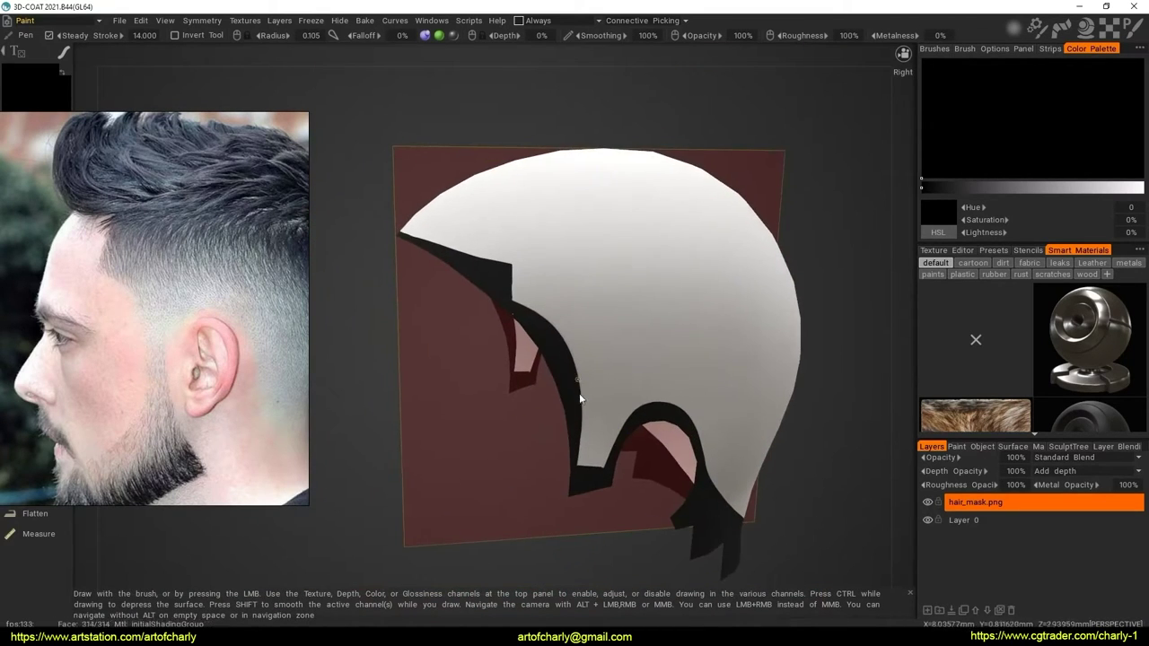
{"action": "scroll", "coordinate": [580, 399], "scroll_direction": "up", "scroll_amount": 3}
{"action": "scroll", "coordinate": [577, 403], "scroll_direction": "up", "scroll_amount": 1}
{"action": "scroll", "coordinate": [513, 359], "scroll_direction": "up", "scroll_amount": 3}
{"action": "scroll", "coordinate": [563, 363], "scroll_direction": "up", "scroll_amount": 1}
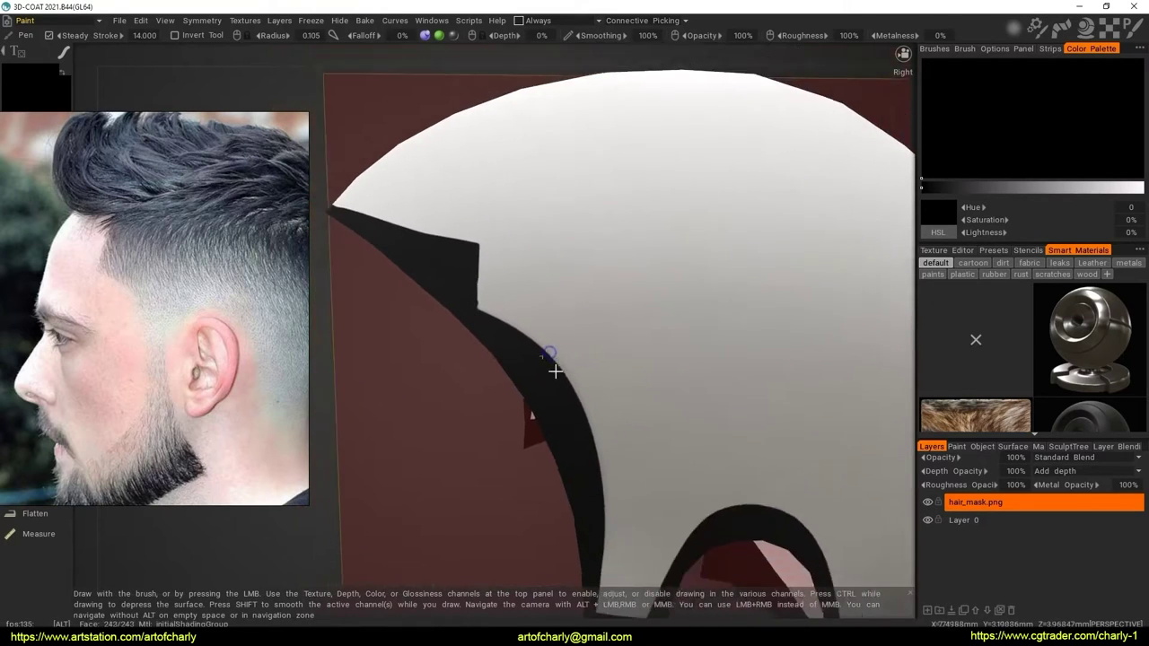
{"action": "scroll", "coordinate": [556, 372], "scroll_direction": "up", "scroll_amount": 2}
{"action": "scroll", "coordinate": [529, 375], "scroll_direction": "up", "scroll_amount": 2}
{"action": "scroll", "coordinate": [507, 323], "scroll_direction": "up", "scroll_amount": 1}
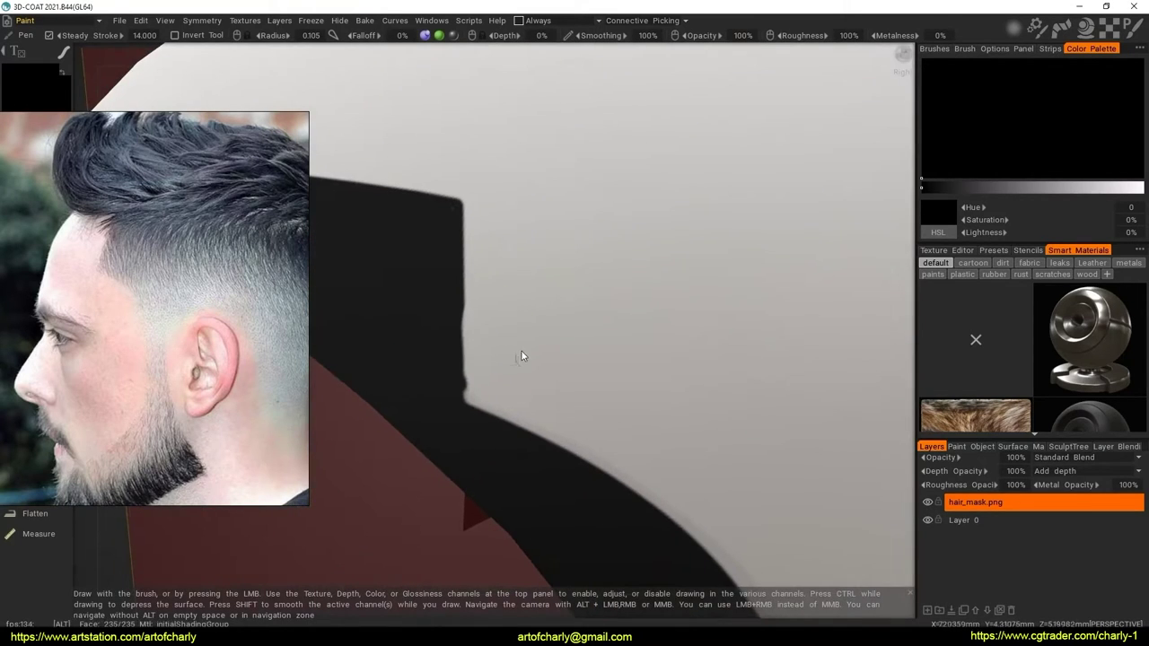
{"action": "left_click_drag", "start_coordinate": [522, 357], "coordinate": [588, 364], "text": "alt"}
Bring up the colour palette and smooth the corner of the black hair edge
{"action": "key", "text": "space"}
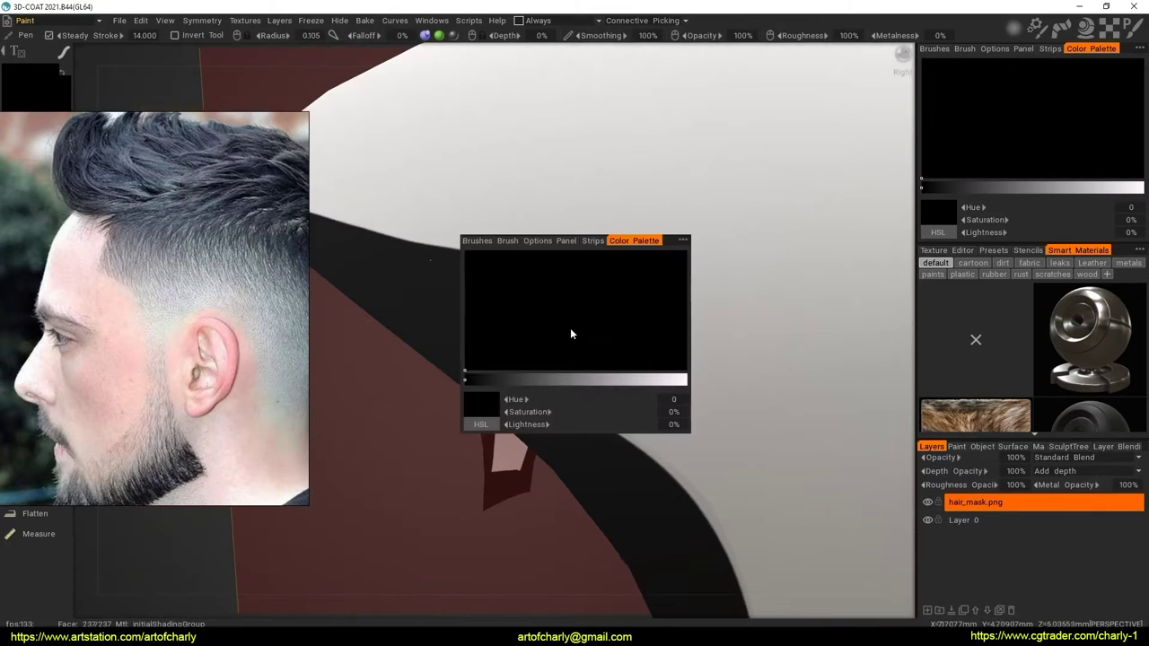
{"action": "mouse_move", "coordinate": [709, 302]}
{"action": "left_mouse_down", "text": "alt"}
{"action": "mouse_move", "coordinate": [550, 363]}
{"action": "mouse_move", "coordinate": [605, 347]}
{"action": "mouse_move", "coordinate": [513, 347]}
{"action": "mouse_move", "coordinate": [522, 311]}
{"action": "left_mouse_up", "text": "alt"}
{"action": "left_click_drag", "start_coordinate": [544, 398], "coordinate": [545, 393], "text": "shift"}
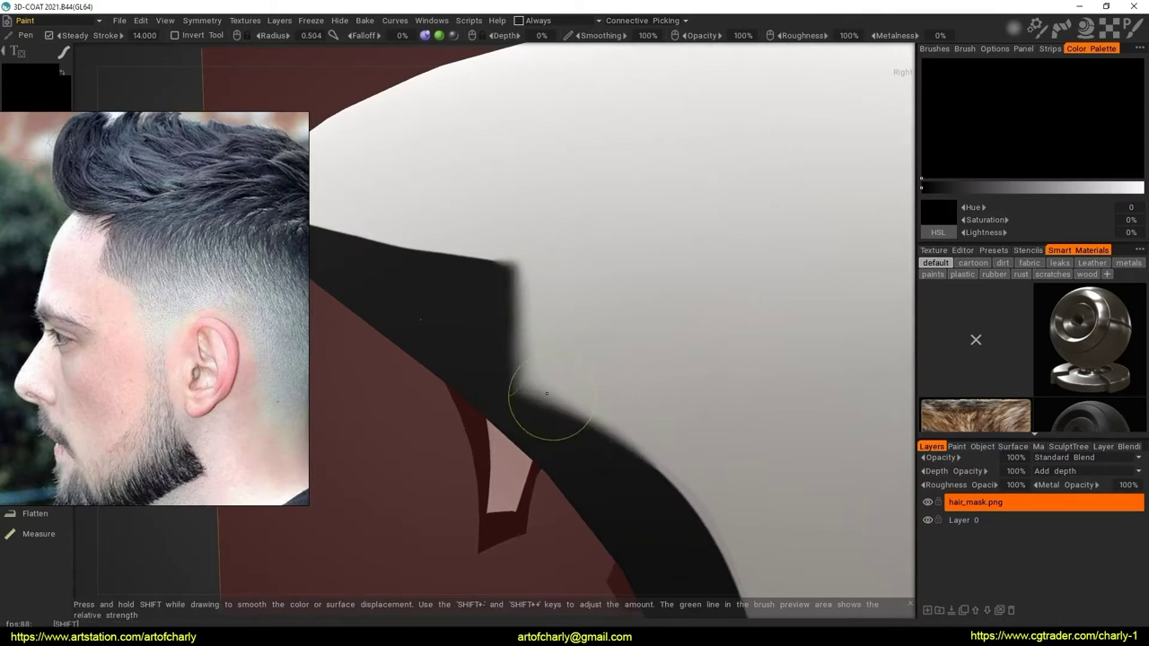
{"action": "mouse_move", "coordinate": [505, 257]}
{"action": "left_mouse_down", "text": "alt"}
{"action": "mouse_move", "coordinate": [592, 357]}
{"action": "mouse_move", "coordinate": [629, 355]}
{"action": "mouse_move", "coordinate": [634, 377]}
{"action": "mouse_move", "coordinate": [633, 338]}
{"action": "left_mouse_up", "text": "alt"}
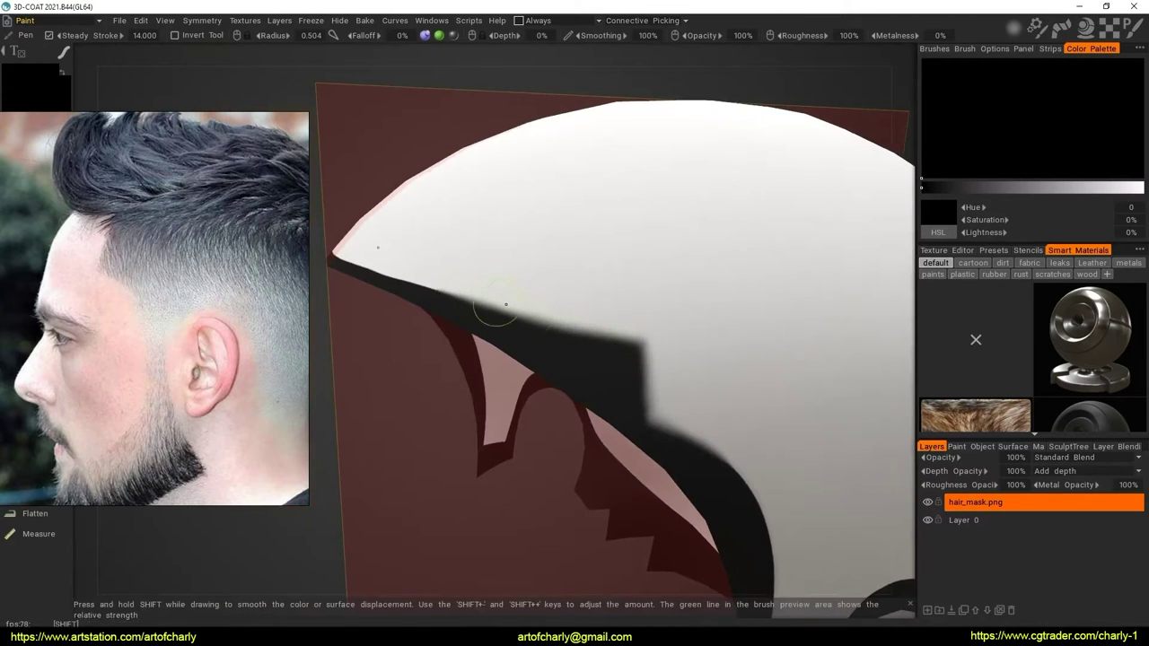
{"action": "left_click_drag", "start_coordinate": [549, 335], "coordinate": [587, 349], "text": "alt"}
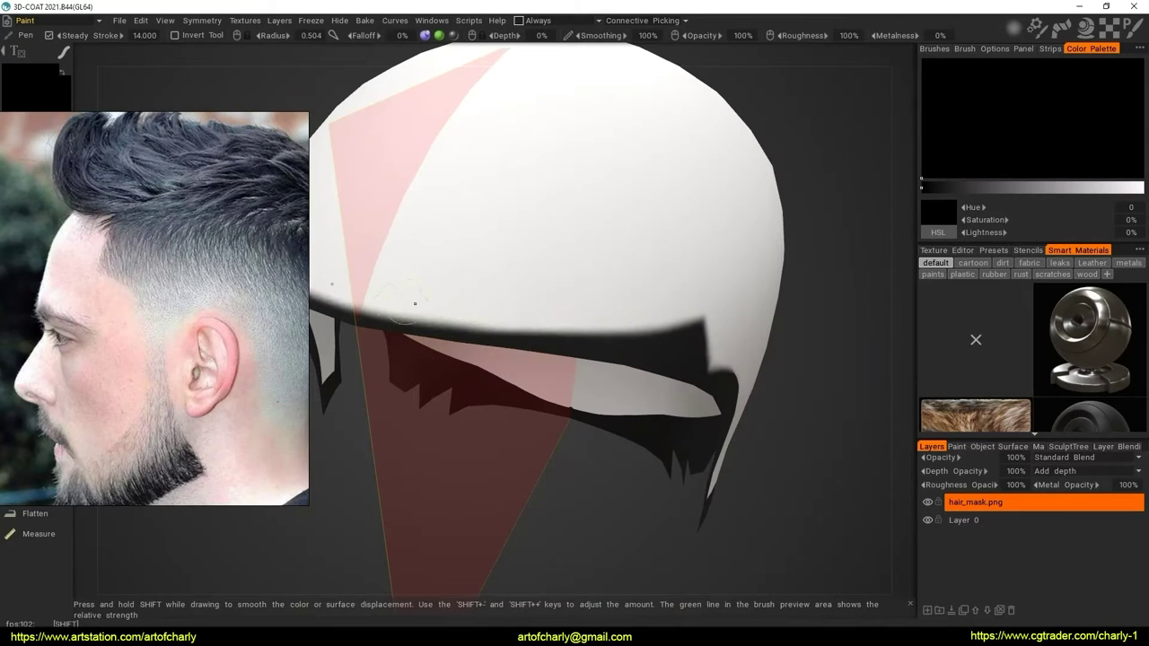
{"action": "mouse_move", "coordinate": [643, 341]}
{"action": "left_mouse_down", "text": "alt"}
{"action": "mouse_move", "coordinate": [513, 353]}
{"action": "mouse_move", "coordinate": [592, 422]}
{"action": "mouse_move", "coordinate": [550, 379]}
{"action": "left_mouse_up", "text": "alt"}
Undo the unwanted white smear on the mask edge
{"action": "scroll", "coordinate": [550, 378], "scroll_direction": "up", "scroll_amount": 2}
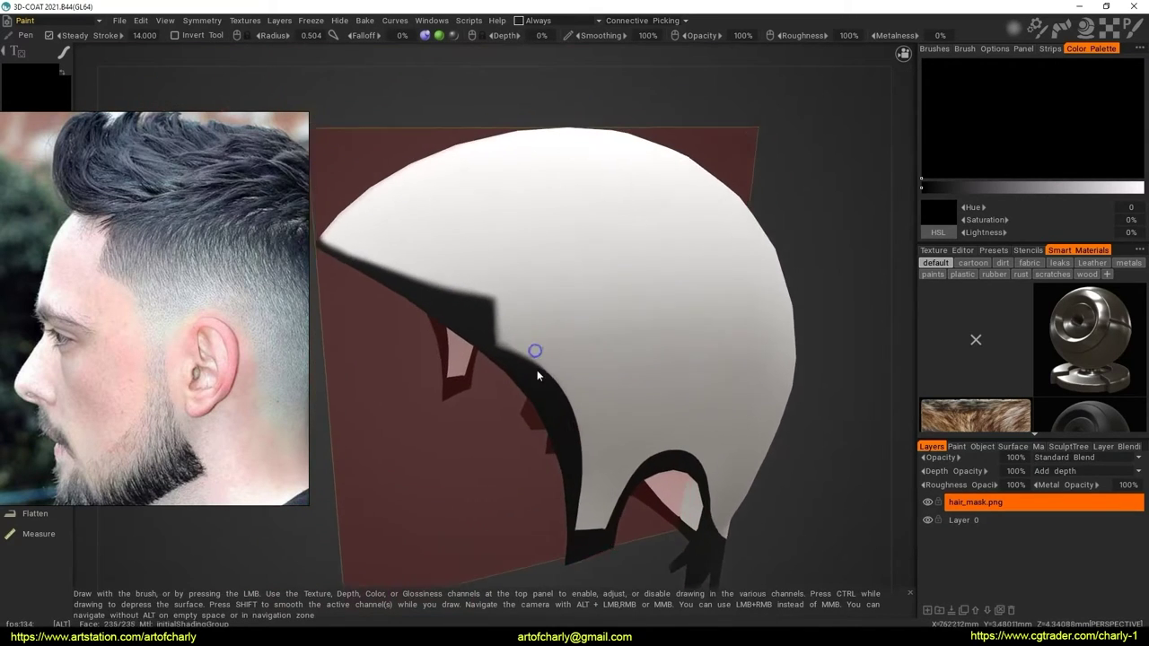
{"action": "scroll", "coordinate": [536, 369], "scroll_direction": "up", "scroll_amount": 3}
{"action": "key", "text": "ctrl+z"}
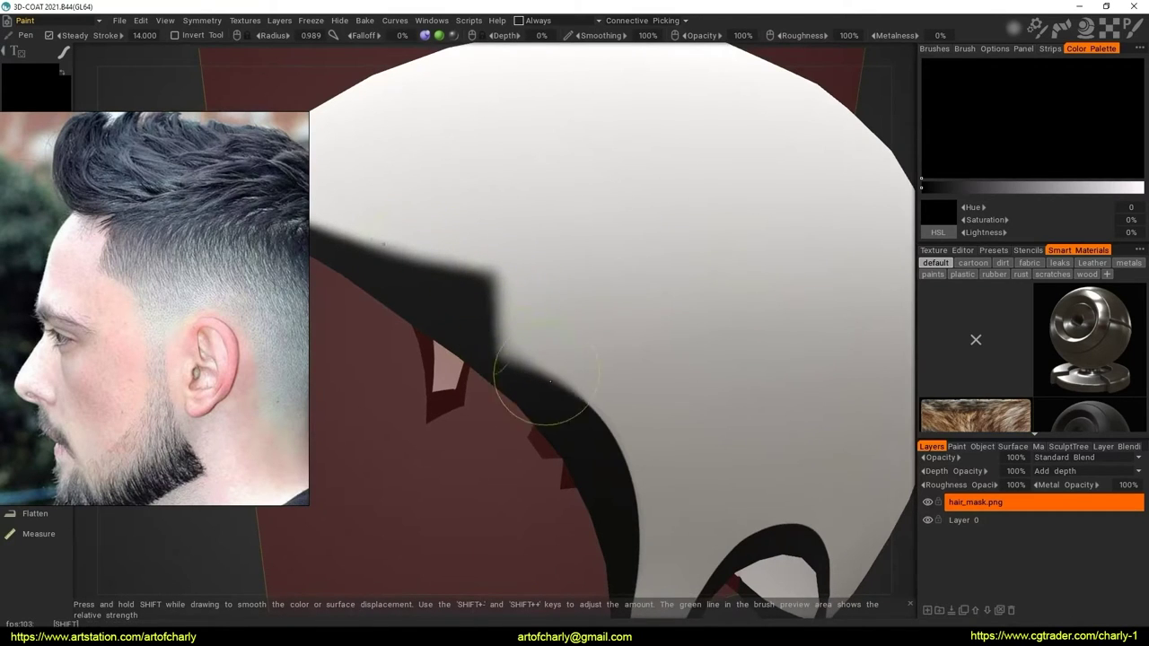
{"action": "scroll", "coordinate": [538, 339], "scroll_direction": "down", "scroll_amount": 3}
{"action": "scroll", "coordinate": [573, 339], "scroll_direction": "up", "scroll_amount": 3}
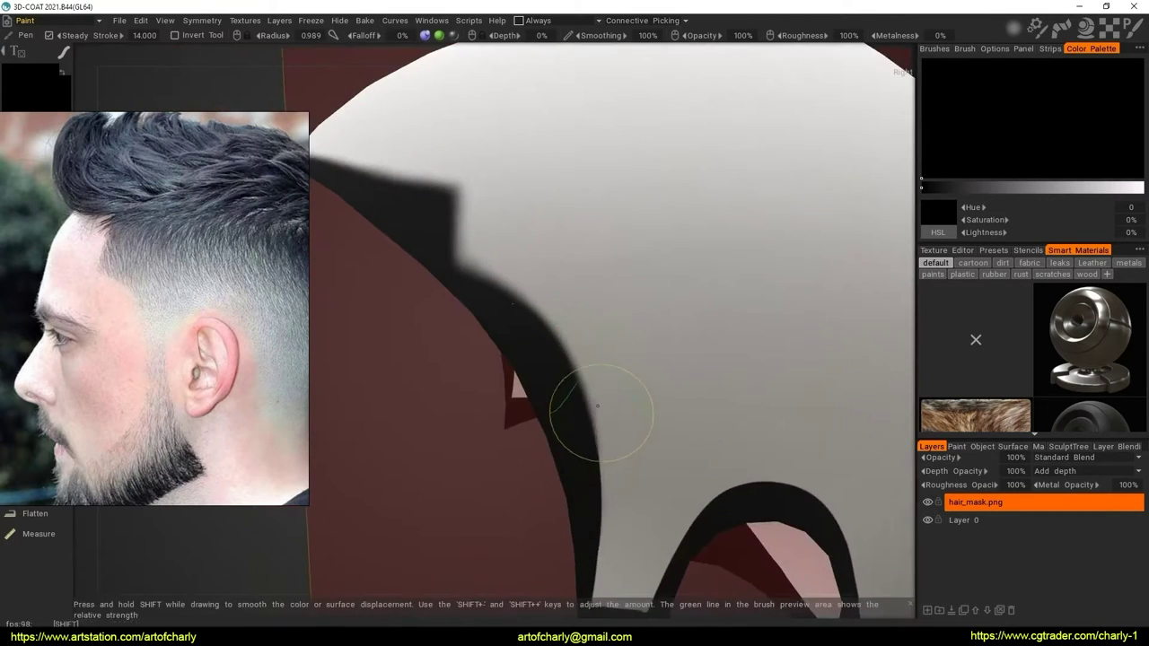
Frame the mask's ear arch and move the reference photo aside
{"action": "mouse_move", "coordinate": [599, 512]}
{"action": "left_mouse_down", "text": "alt"}
{"action": "mouse_move", "coordinate": [569, 329]}
{"action": "mouse_move", "coordinate": [559, 392]}
{"action": "mouse_move", "coordinate": [541, 341]}
{"action": "mouse_move", "coordinate": [564, 381]}
{"action": "mouse_move", "coordinate": [559, 357]}
{"action": "mouse_move", "coordinate": [544, 341]}
{"action": "left_mouse_up", "text": "alt"}
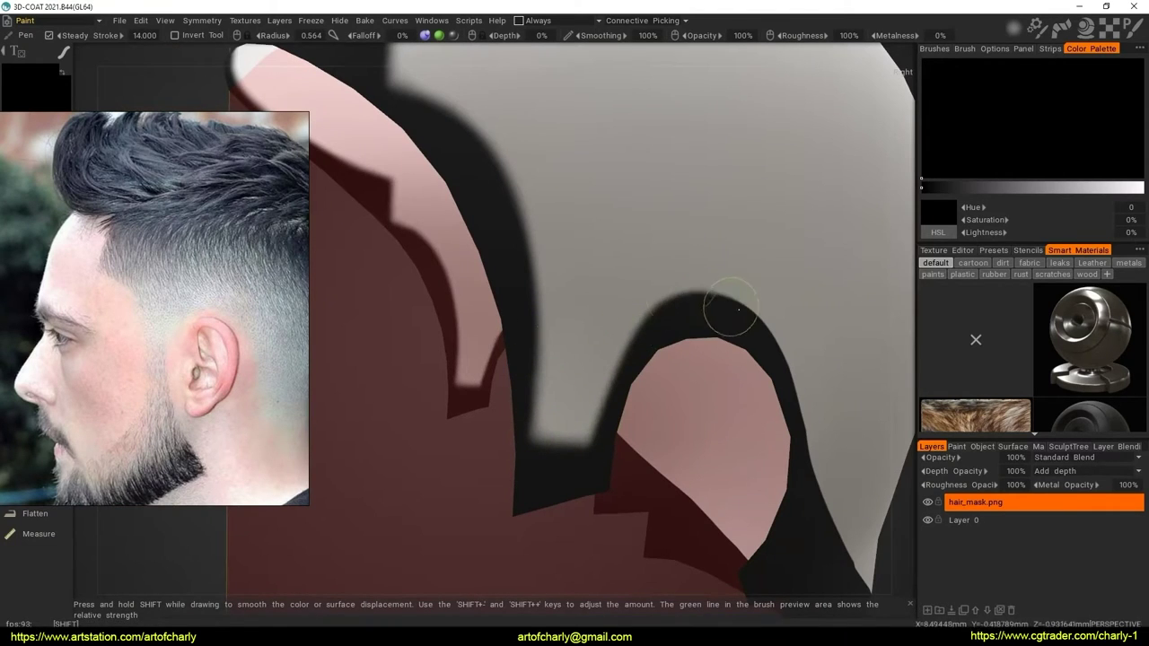
{"action": "mouse_move", "coordinate": [725, 315]}
{"action": "left_mouse_down", "text": "alt"}
{"action": "mouse_move", "coordinate": [512, 327]}
{"action": "mouse_move", "coordinate": [612, 359]}
{"action": "left_mouse_up", "text": "alt"}
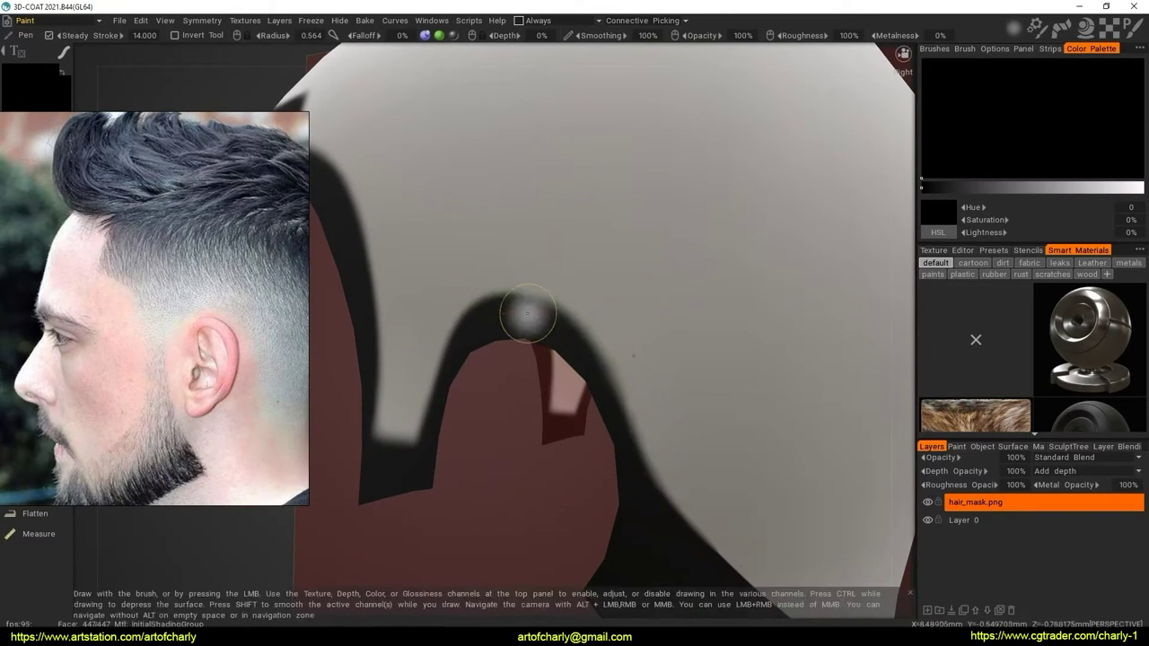
{"action": "mouse_move", "coordinate": [175, 274]}
{"action": "left_mouse_down"}
{"action": "mouse_move", "coordinate": [255, 288]}
{"action": "mouse_move", "coordinate": [224, 289]}
{"action": "left_mouse_up"}
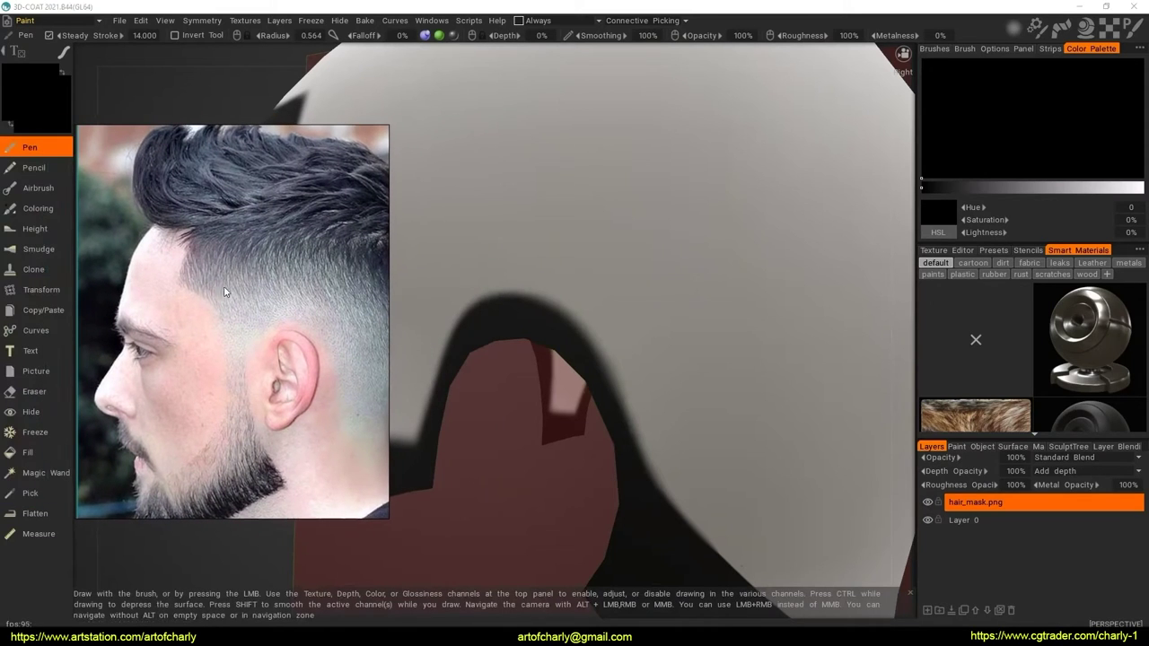
Try pencil and airbrush, then settle on the pen brush at radius 2.540
{"action": "left_click", "coordinate": [36, 167]}
{"action": "middle_click_drag", "start_coordinate": [525, 307], "coordinate": [623, 432]}
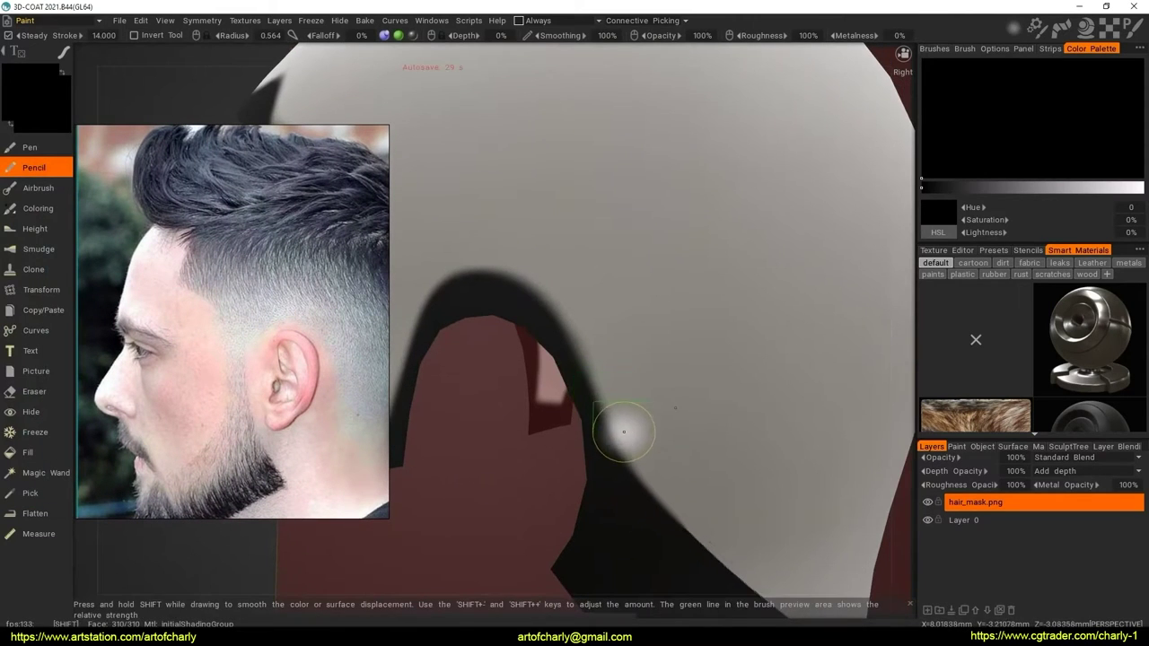
{"action": "right_click_drag", "start_coordinate": [624, 432], "coordinate": [619, 386]}
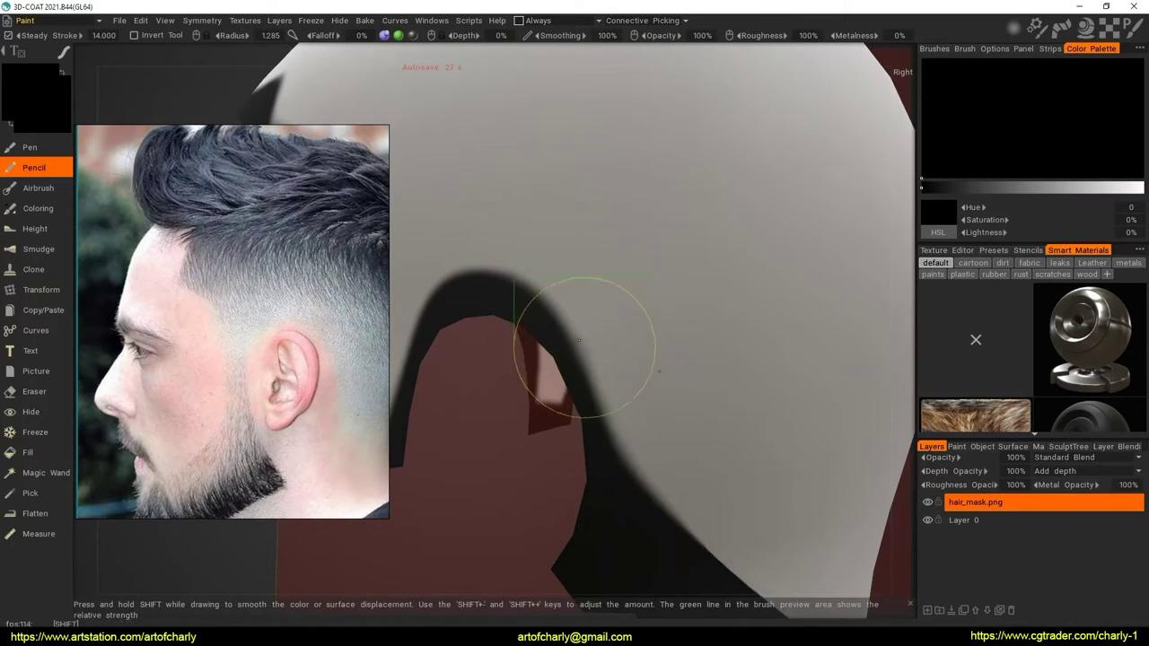
{"action": "mouse_move", "coordinate": [579, 339]}
{"action": "left_mouse_down", "text": "alt"}
{"action": "mouse_move", "coordinate": [546, 388]}
{"action": "mouse_move", "coordinate": [516, 386]}
{"action": "left_mouse_up", "text": "alt"}
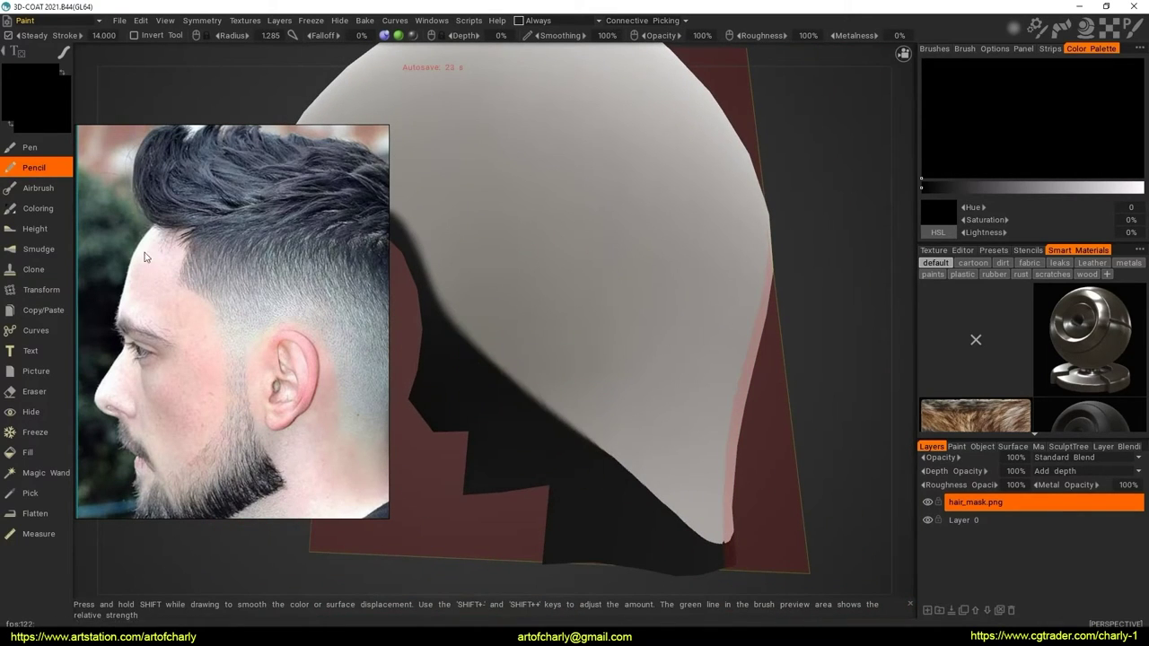
{"action": "left_click", "coordinate": [38, 188]}
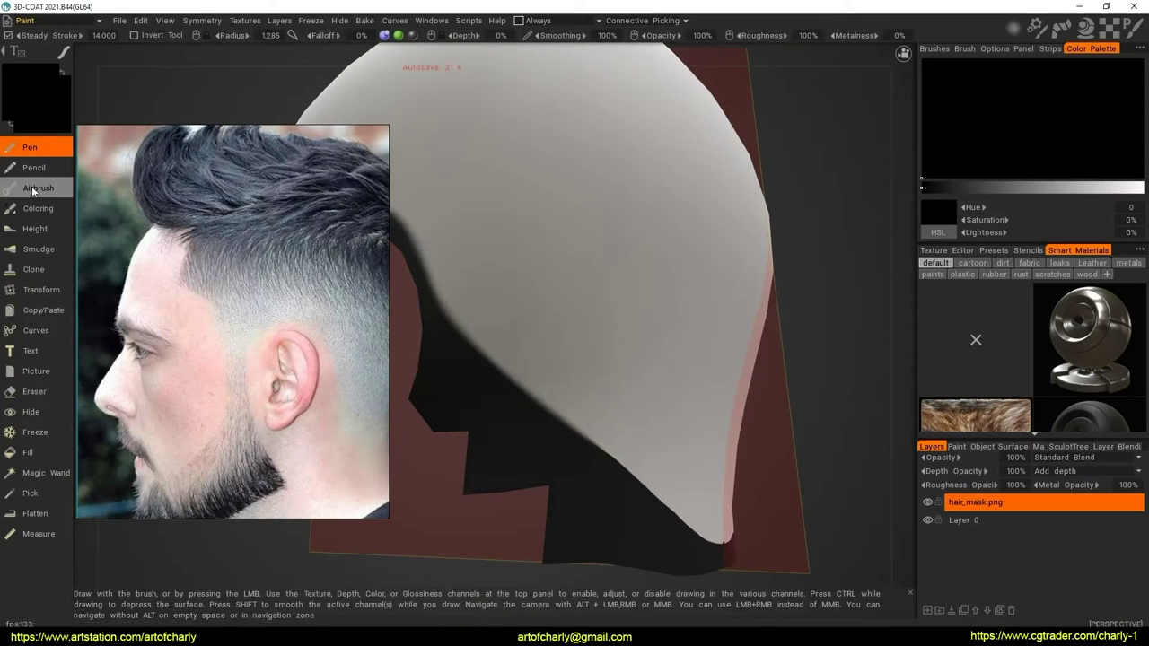
{"action": "right_click_drag", "start_coordinate": [559, 401], "coordinate": [615, 461]}
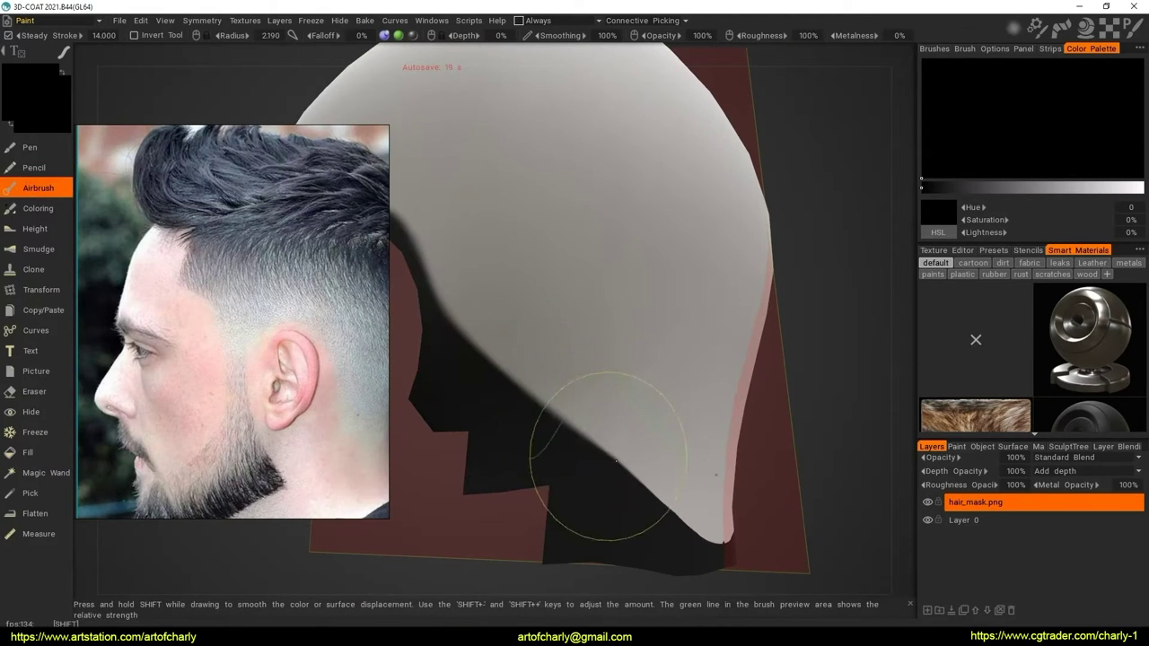
{"action": "left_click", "coordinate": [34, 147]}
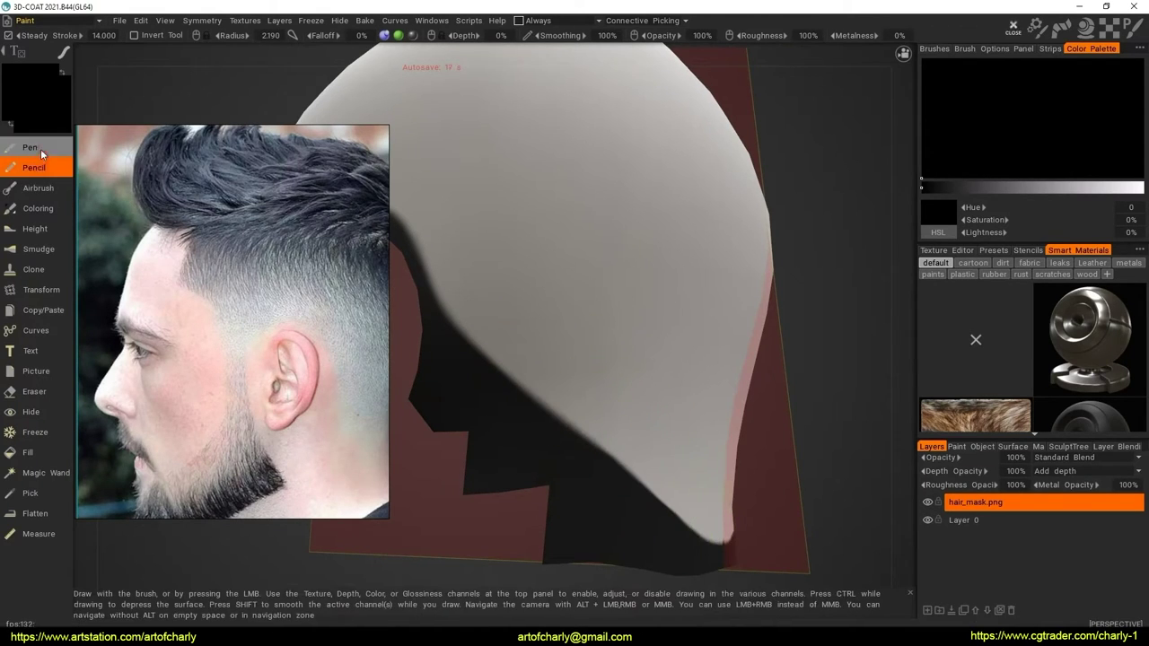
{"action": "right_click_drag", "start_coordinate": [512, 436], "coordinate": [538, 393]}
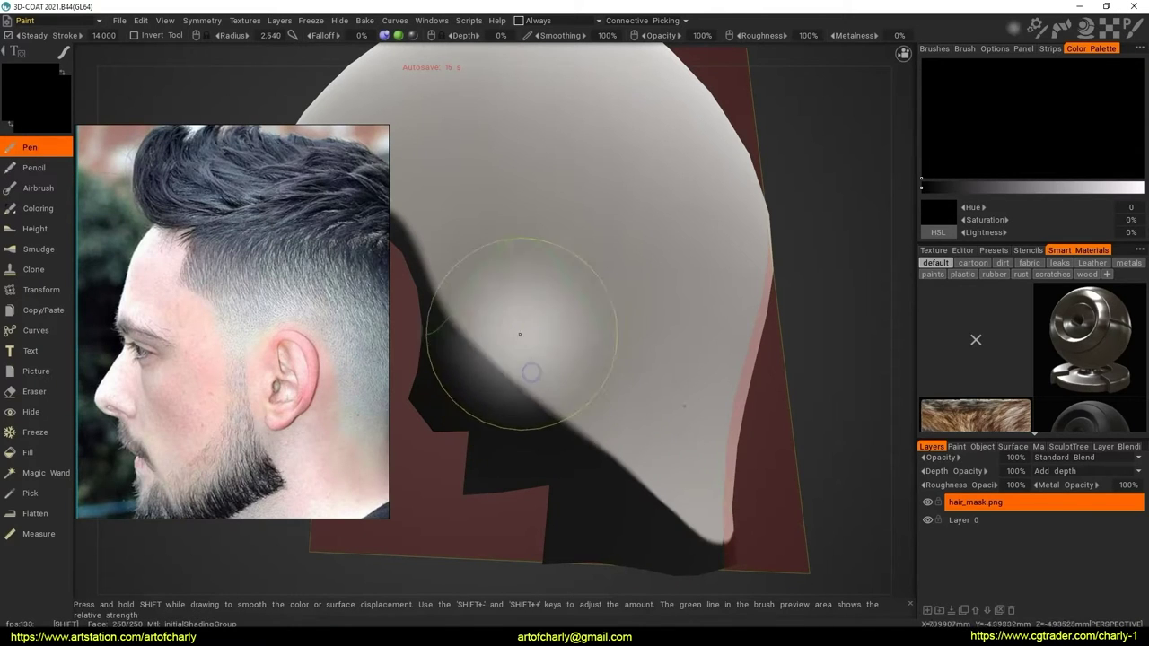
{"action": "middle_click_drag", "start_coordinate": [539, 393], "coordinate": [590, 419]}
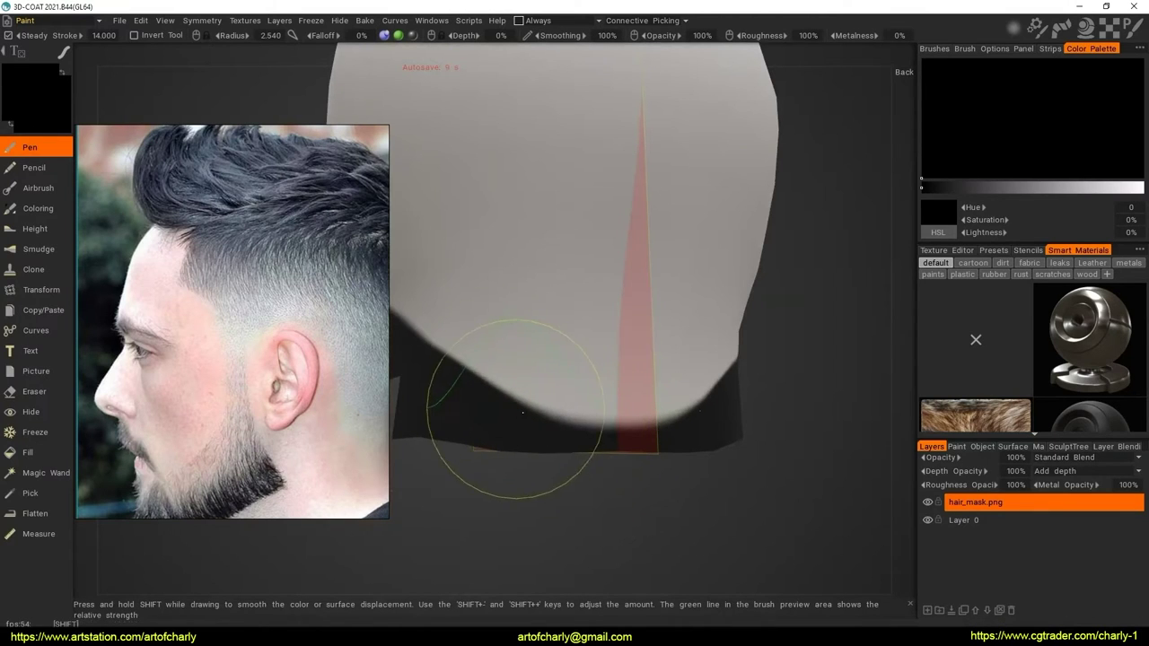
Turn the head through side and front views, then open the Symmetry settings panel
{"action": "scroll", "coordinate": [563, 408], "scroll_direction": "down", "scroll_amount": 5}
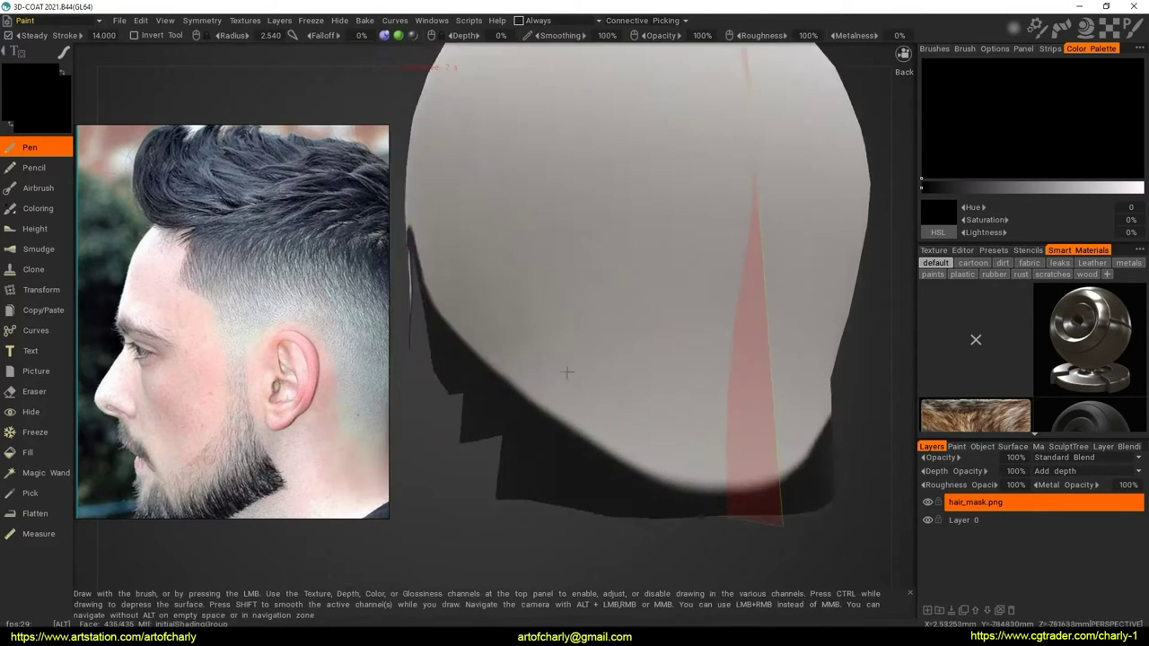
{"action": "left_click_drag", "start_coordinate": [564, 408], "coordinate": [606, 371], "text": "alt"}
{"action": "scroll", "coordinate": [605, 371], "scroll_direction": "up", "scroll_amount": 2}
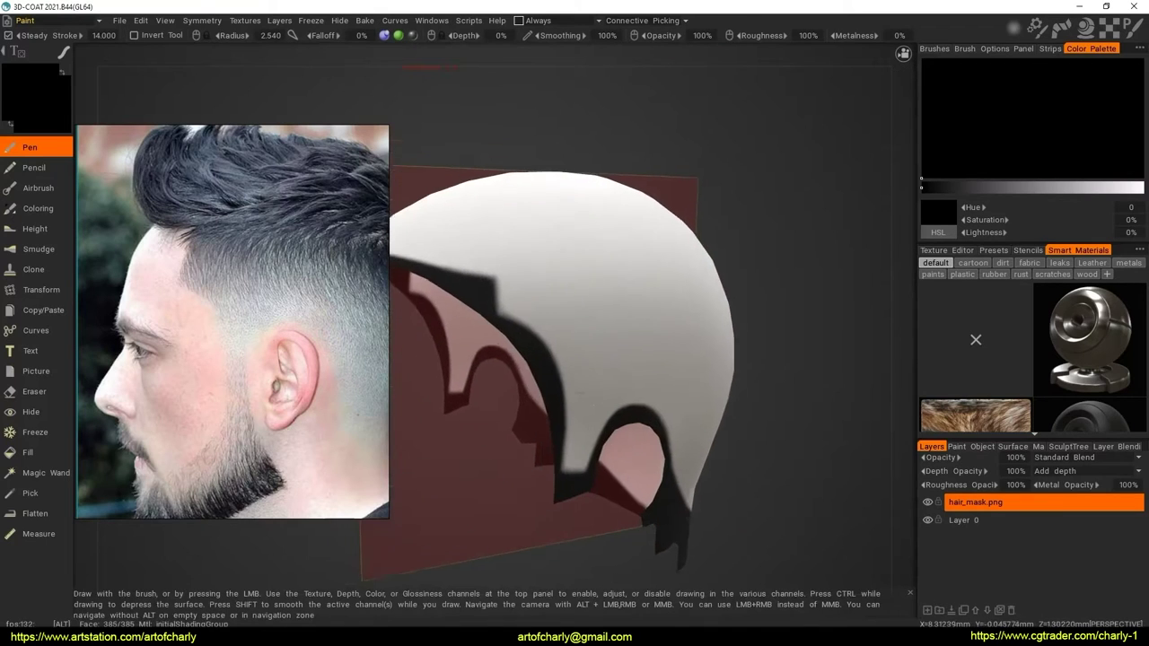
{"action": "scroll", "coordinate": [538, 354], "scroll_direction": "up", "scroll_amount": 3}
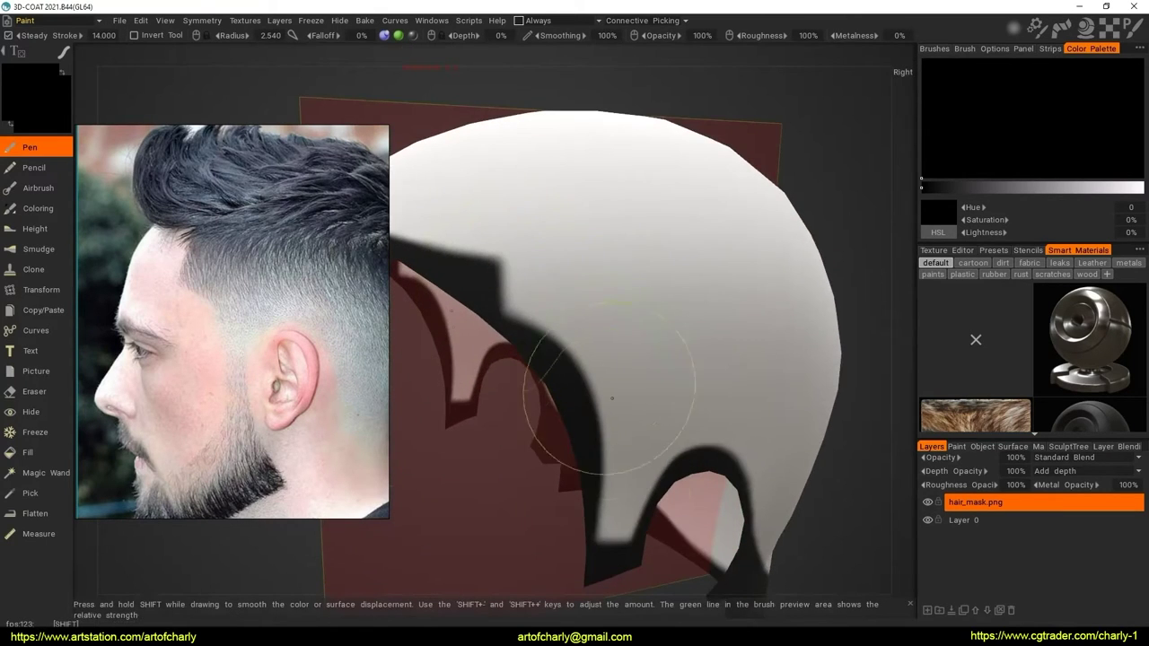
{"action": "mouse_move", "coordinate": [612, 397]}
{"action": "left_mouse_down", "text": "alt"}
{"action": "mouse_move", "coordinate": [589, 410]}
{"action": "mouse_move", "coordinate": [675, 478]}
{"action": "mouse_move", "coordinate": [652, 460]}
{"action": "left_mouse_up", "text": "alt"}
{"action": "scroll", "coordinate": [707, 456], "scroll_direction": "down", "scroll_amount": 2}
{"action": "scroll", "coordinate": [646, 457], "scroll_direction": "down", "scroll_amount": 2}
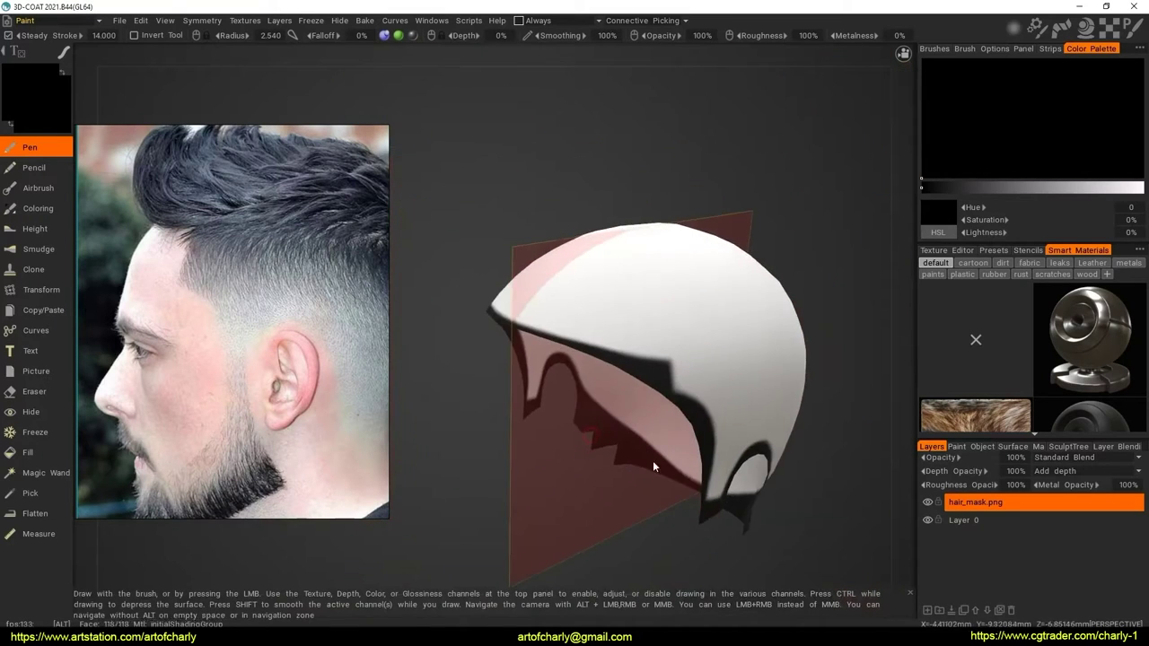
{"action": "mouse_move", "coordinate": [652, 461]}
{"action": "middle_mouse_down"}
{"action": "mouse_move", "coordinate": [628, 413]}
{"action": "mouse_move", "coordinate": [647, 379]}
{"action": "middle_mouse_up"}
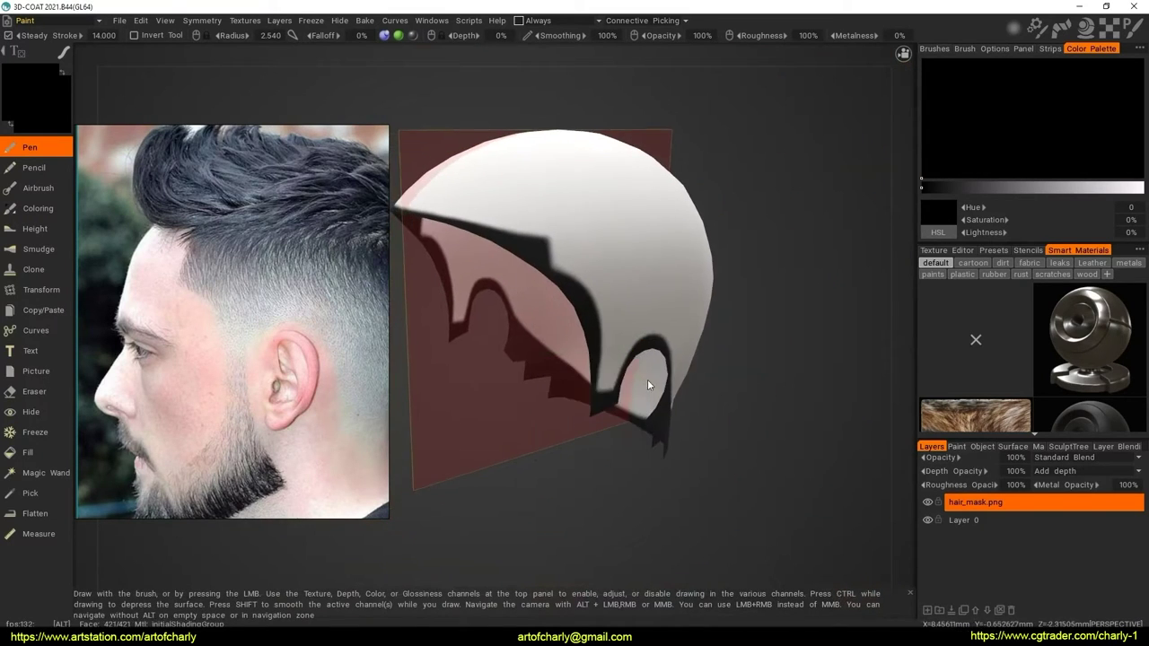
{"action": "mouse_move", "coordinate": [647, 380]}
{"action": "left_mouse_down", "text": "alt"}
{"action": "mouse_move", "coordinate": [601, 390]}
{"action": "mouse_move", "coordinate": [612, 367]}
{"action": "left_mouse_up", "text": "alt"}
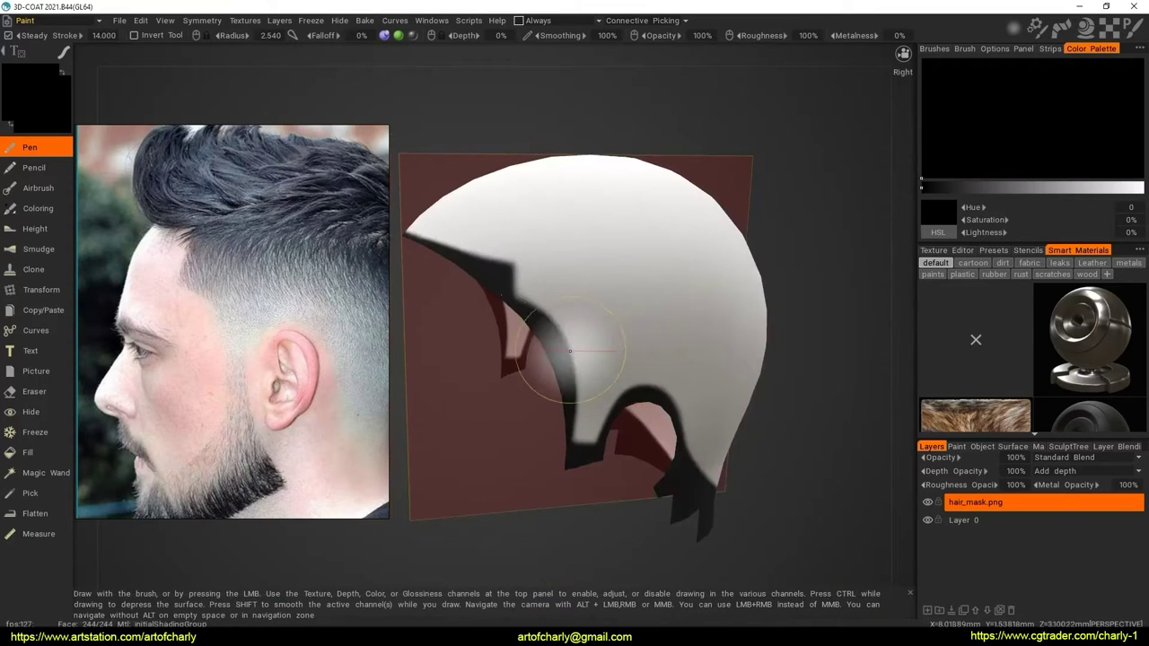
{"action": "right_click", "coordinate": [547, 287]}
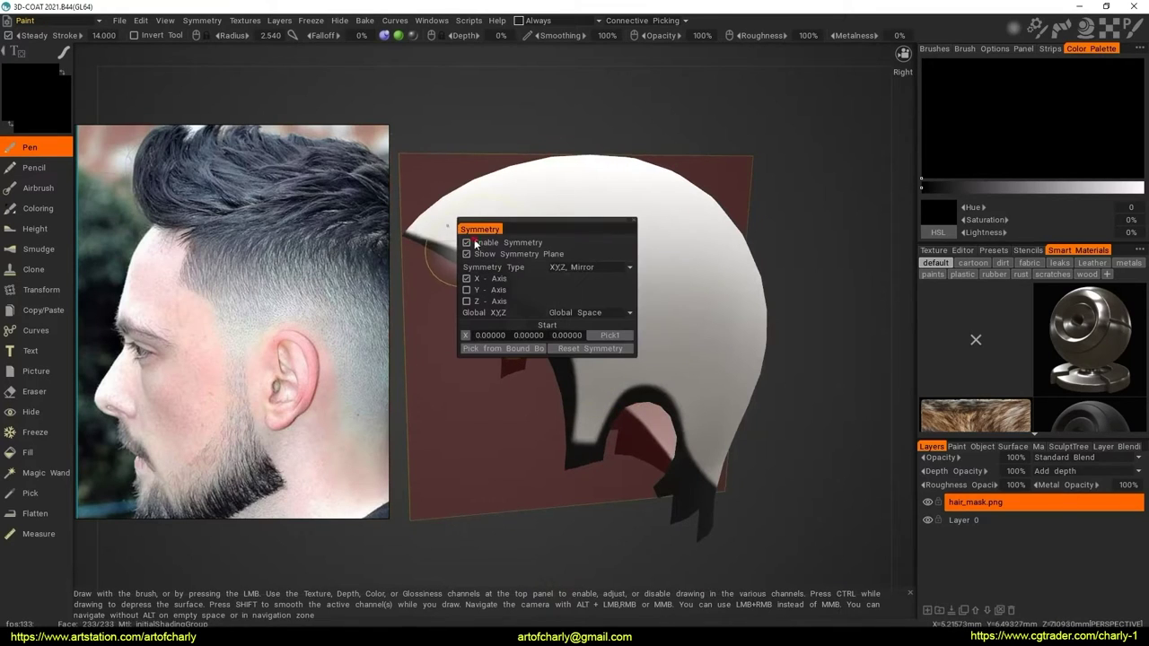
Turn off mirror symmetry and export the colour map as PNG, overwriting hair_mask.png
{"action": "left_click", "coordinate": [202, 20]}
{"action": "left_click", "coordinate": [245, 20]}
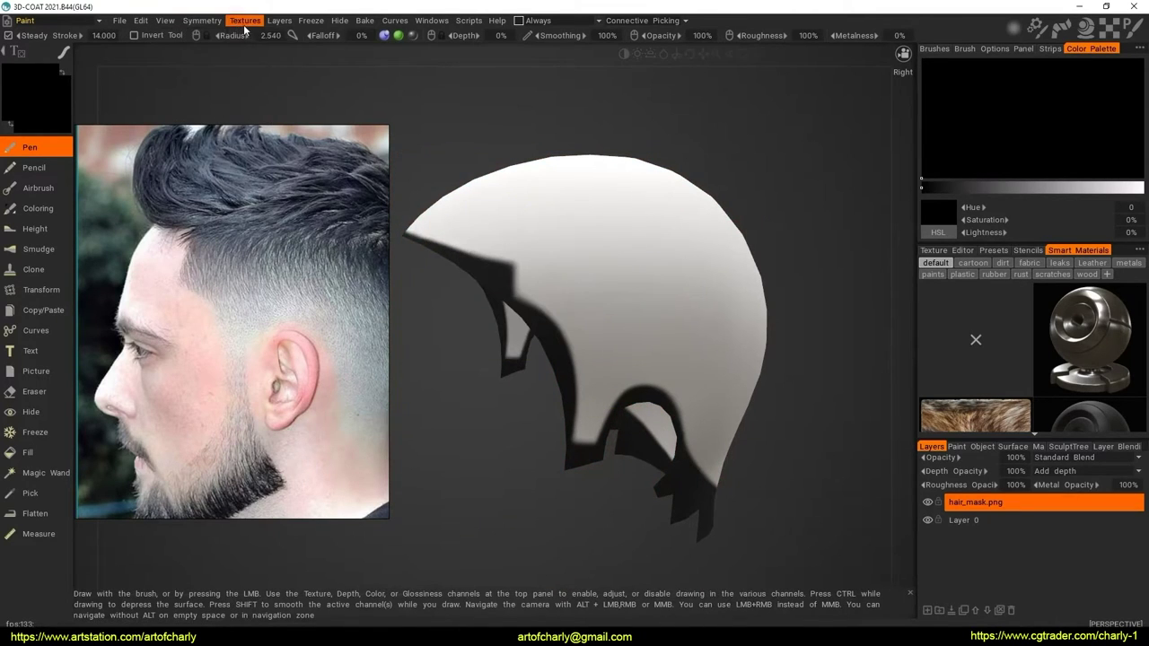
{"action": "left_click", "coordinate": [244, 20]}
{"action": "left_click", "coordinate": [470, 65]}
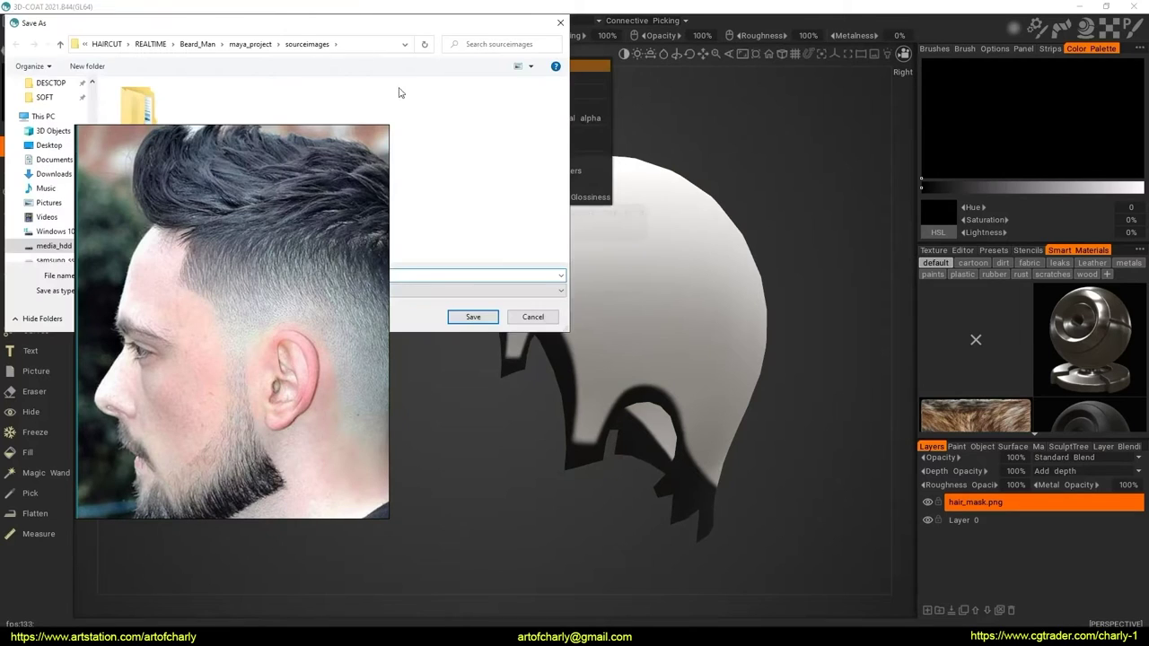
{"action": "left_click_drag", "start_coordinate": [365, 22], "coordinate": [780, 95]}
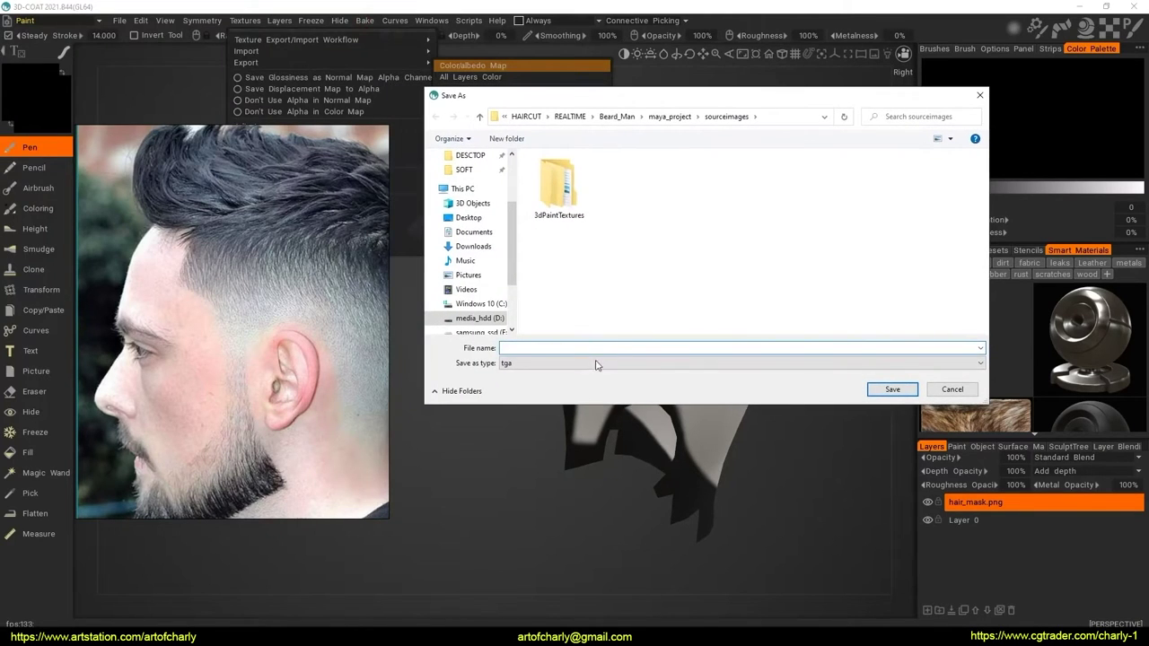
{"action": "left_click", "coordinate": [596, 364]}
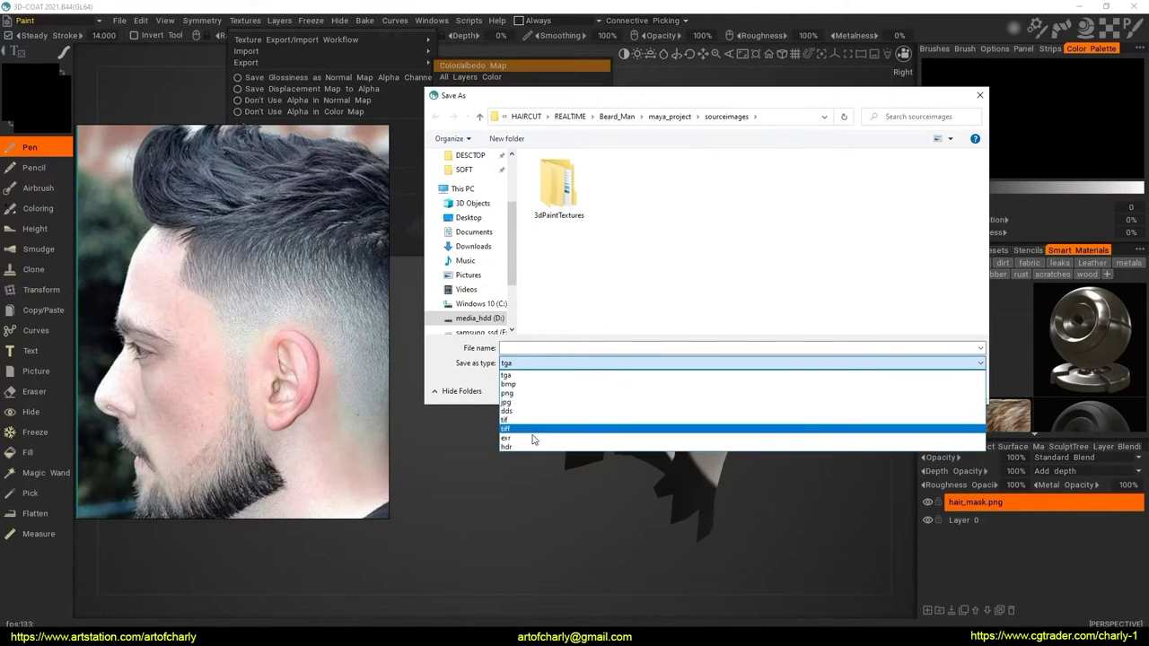
{"action": "left_click", "coordinate": [526, 394]}
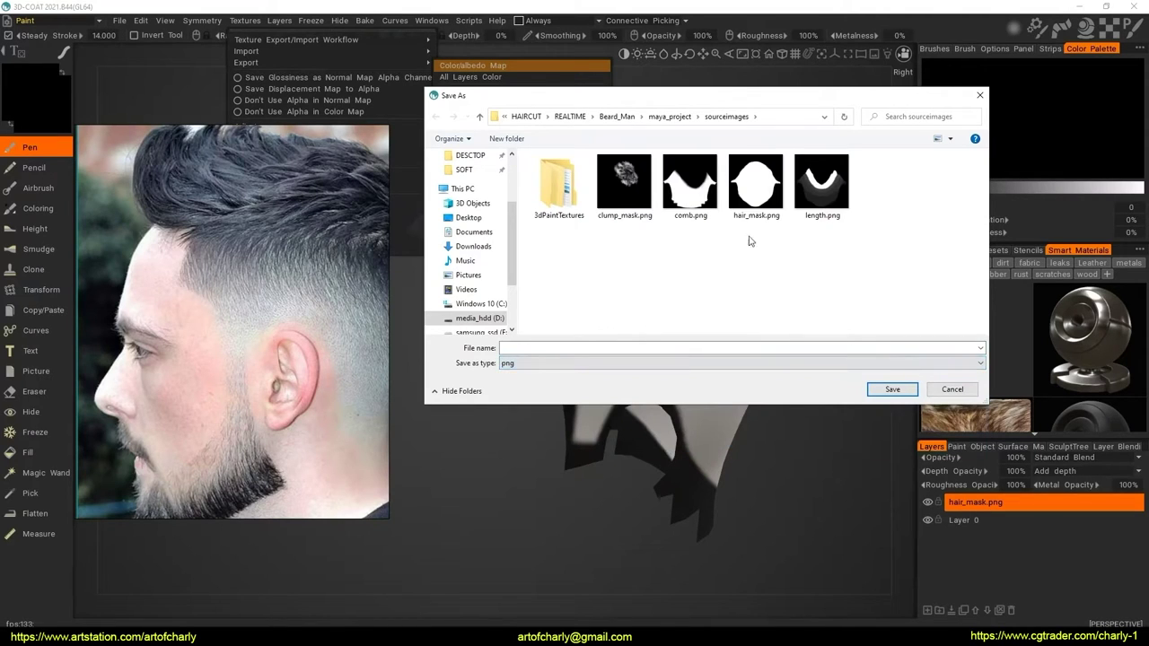
{"action": "double_click", "coordinate": [758, 203]}
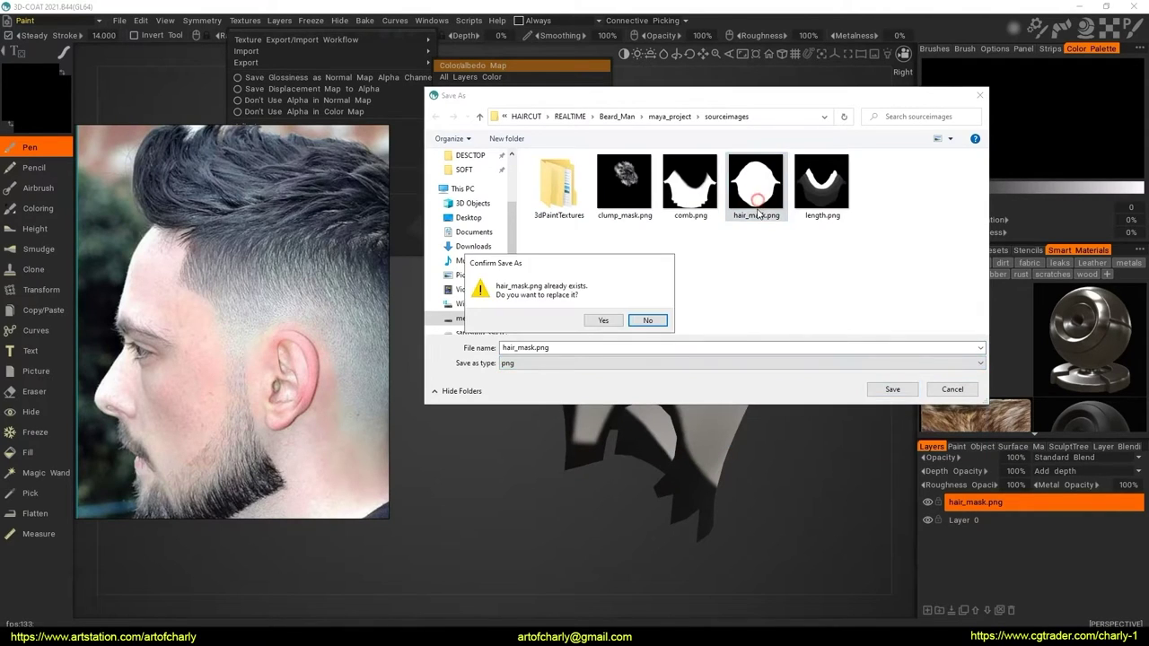
{"action": "left_click", "coordinate": [600, 320]}
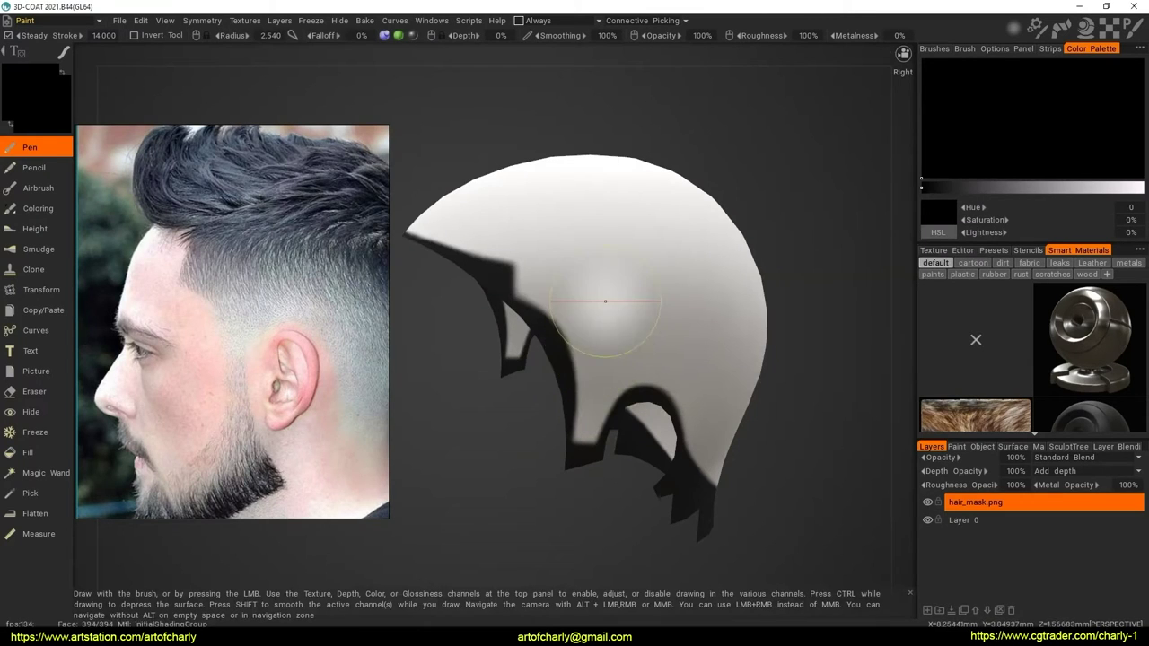
Close in on the ear cutout and shrink the brush radius from 0.727 to 0.060
{"action": "mouse_move", "coordinate": [640, 320]}
{"action": "left_mouse_down", "text": "alt"}
{"action": "mouse_move", "coordinate": [701, 377]}
{"action": "mouse_move", "coordinate": [611, 345]}
{"action": "left_mouse_up", "text": "alt"}
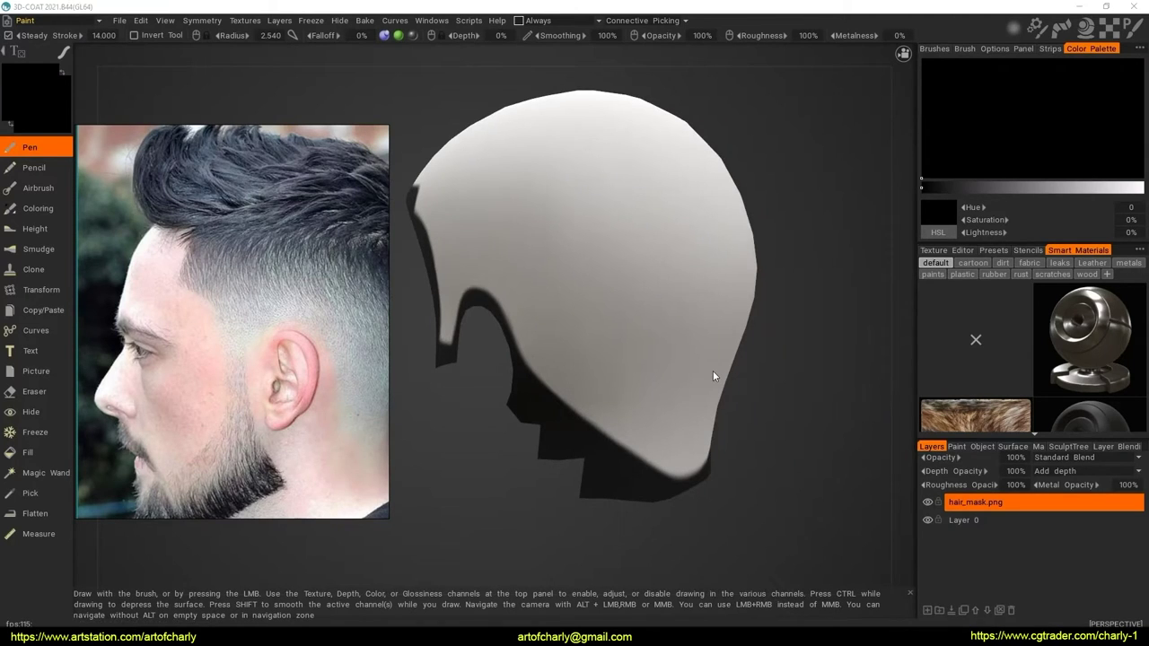
{"action": "left_click_drag", "start_coordinate": [533, 371], "coordinate": [543, 348], "text": "alt"}
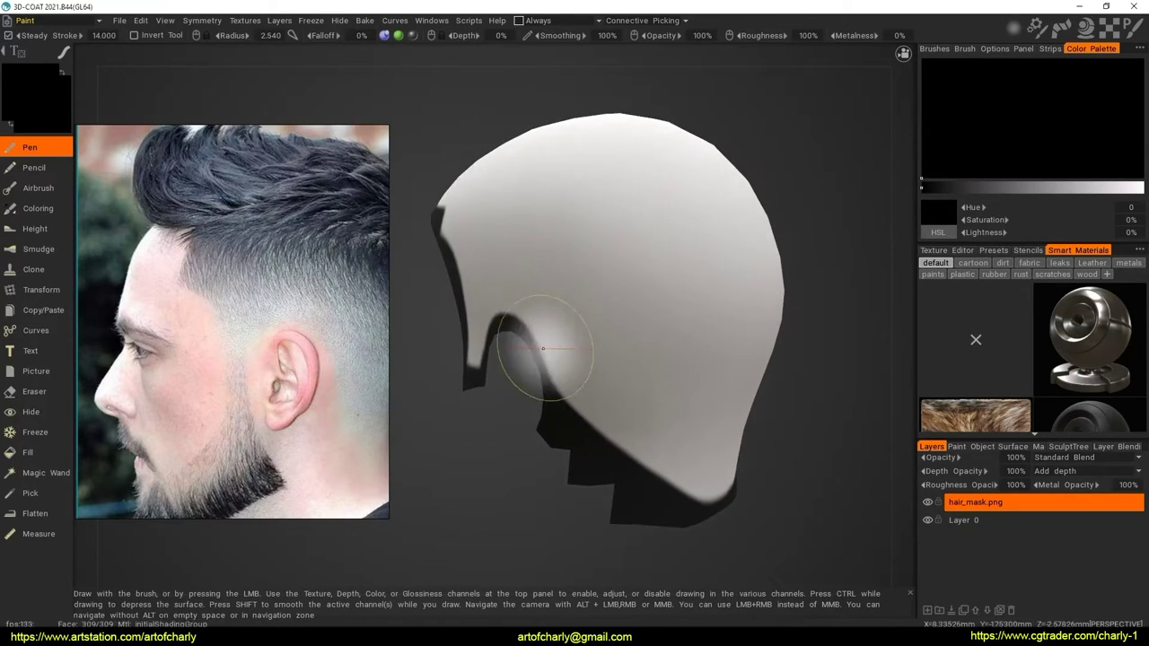
{"action": "right_click_drag", "start_coordinate": [718, 384], "coordinate": [623, 380]}
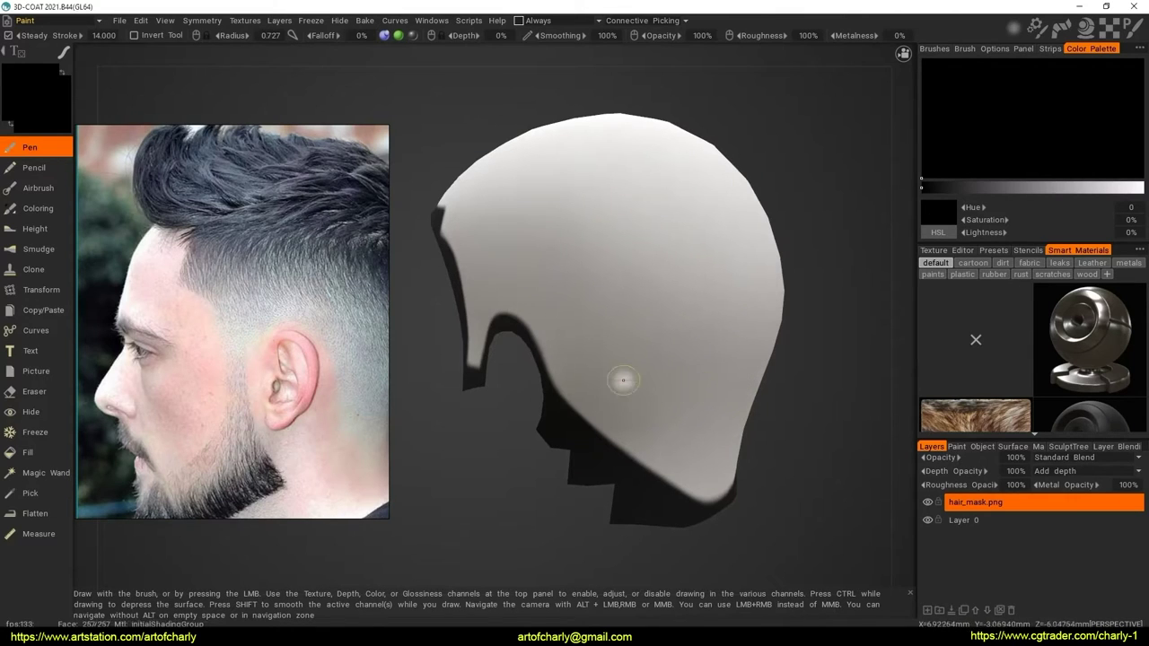
{"action": "left_click_drag", "start_coordinate": [623, 381], "coordinate": [543, 356], "text": "alt"}
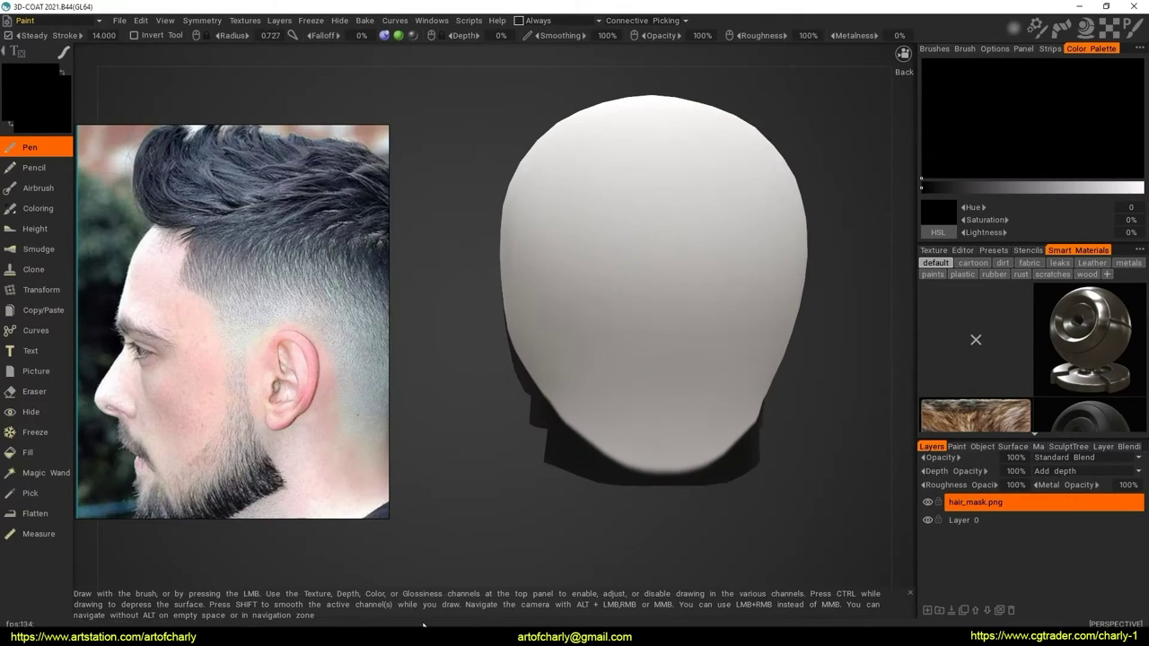
{"action": "left_click_drag", "start_coordinate": [597, 403], "coordinate": [567, 341], "text": "alt"}
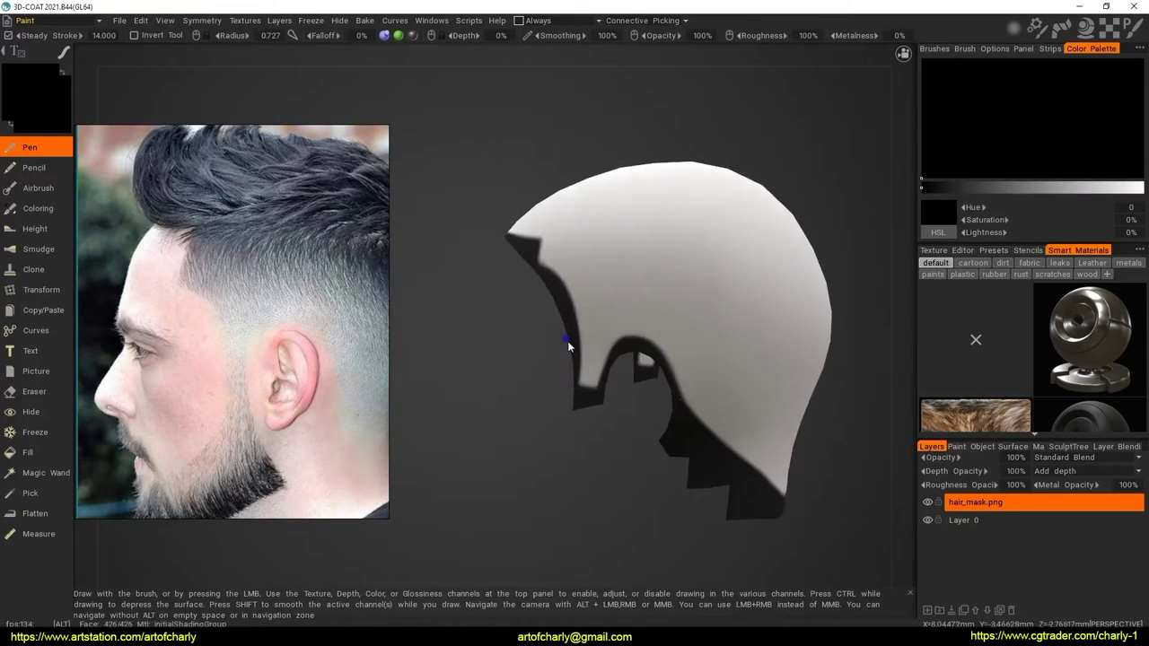
{"action": "right_click_drag", "start_coordinate": [567, 342], "coordinate": [504, 403], "text": "alt"}
{"action": "mouse_move", "coordinate": [504, 403]}
{"action": "left_mouse_down", "text": "alt"}
{"action": "mouse_move", "coordinate": [571, 434]}
{"action": "mouse_move", "coordinate": [590, 379]}
{"action": "left_mouse_up", "text": "alt"}
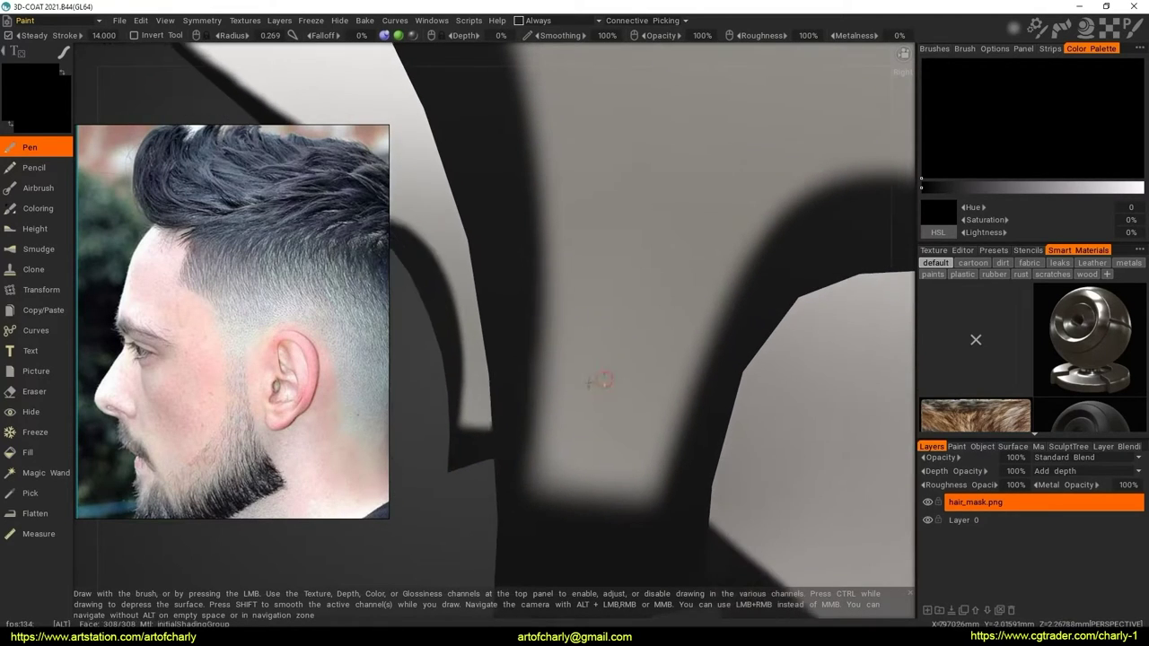
{"action": "right_click_drag", "start_coordinate": [590, 380], "coordinate": [579, 382]}
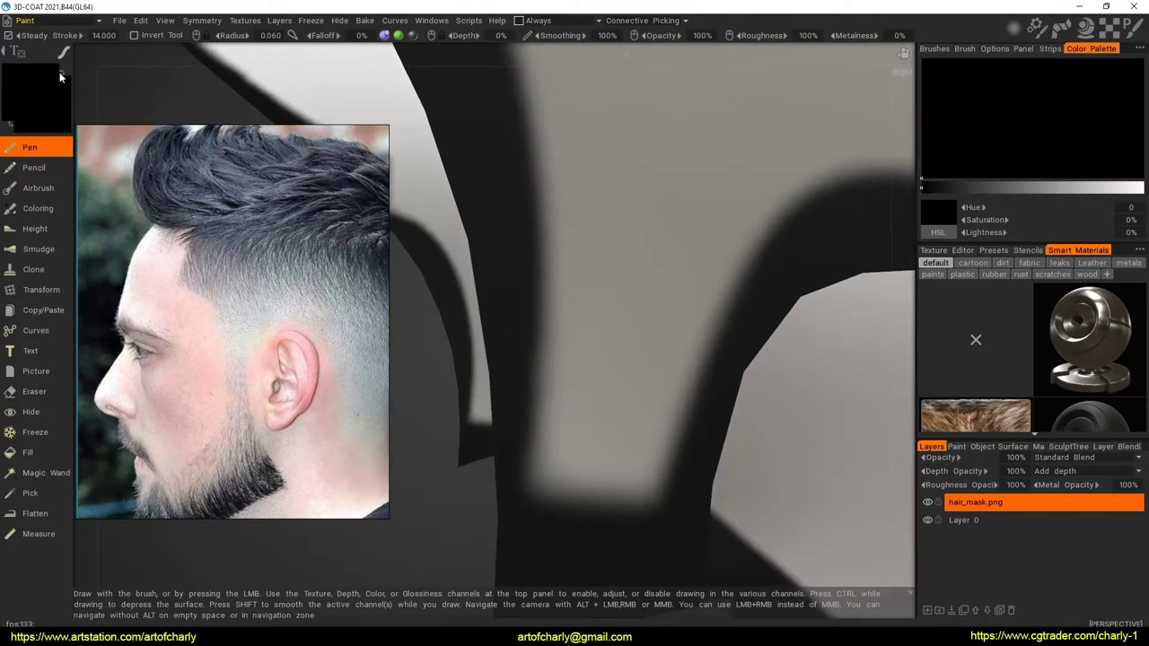
Open the Curves tools, draw a trial curve, then delete it with Delete Item
{"action": "left_click", "coordinate": [389, 22]}
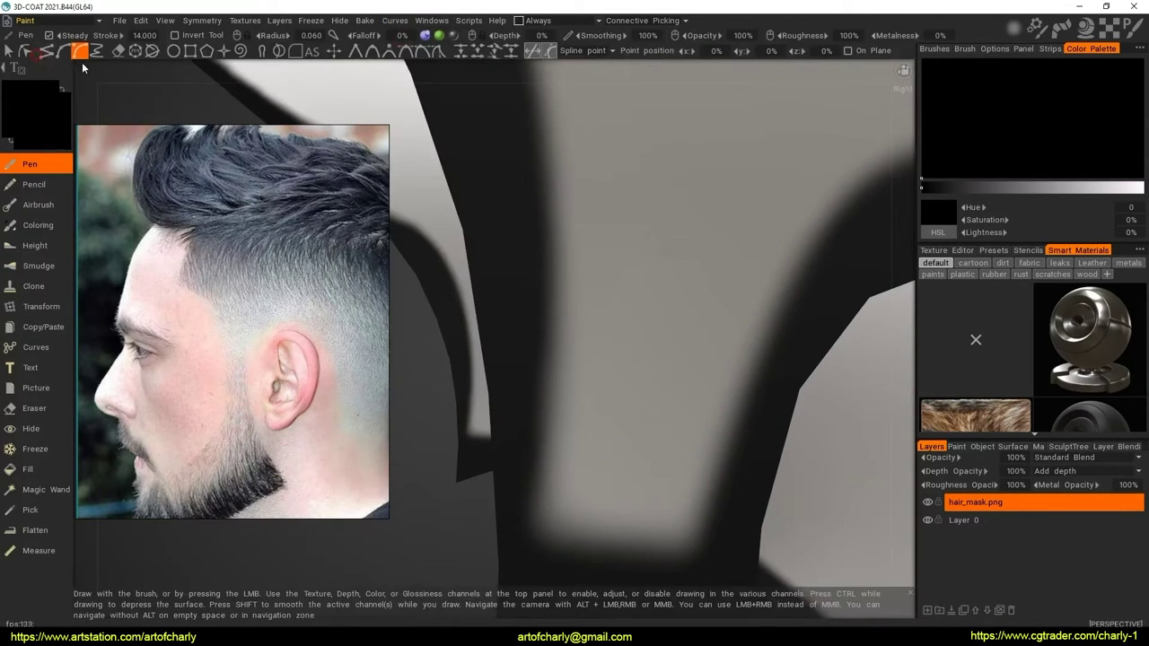
{"action": "left_click_drag", "start_coordinate": [681, 462], "coordinate": [643, 448], "text": "alt"}
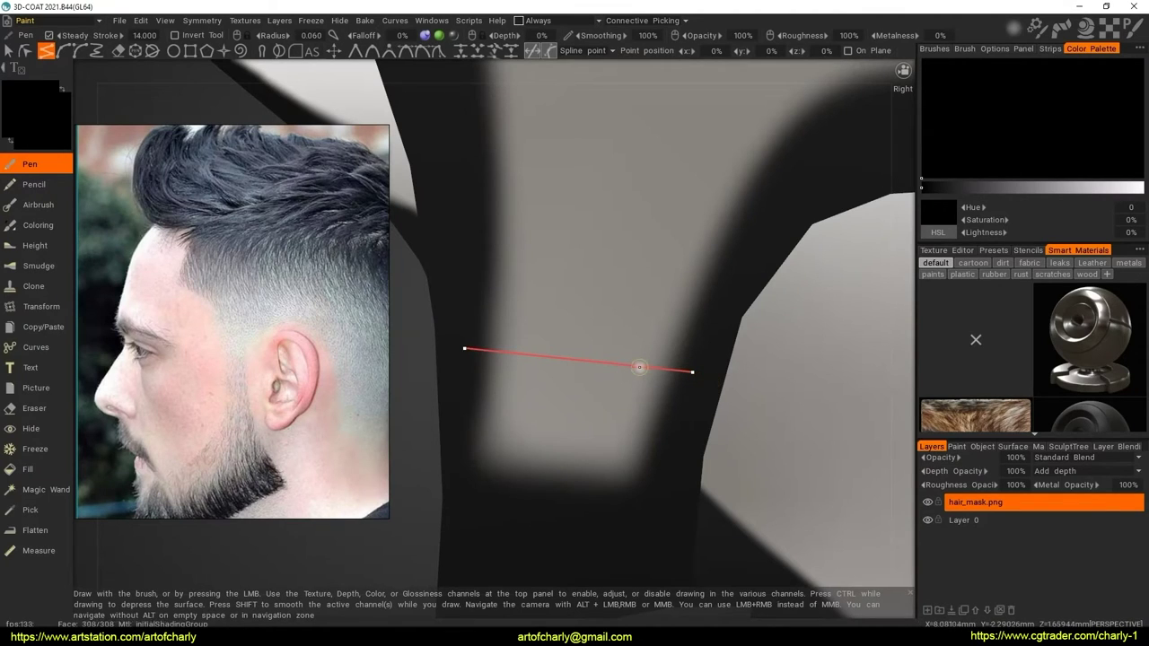
{"action": "right_click", "coordinate": [640, 367]}
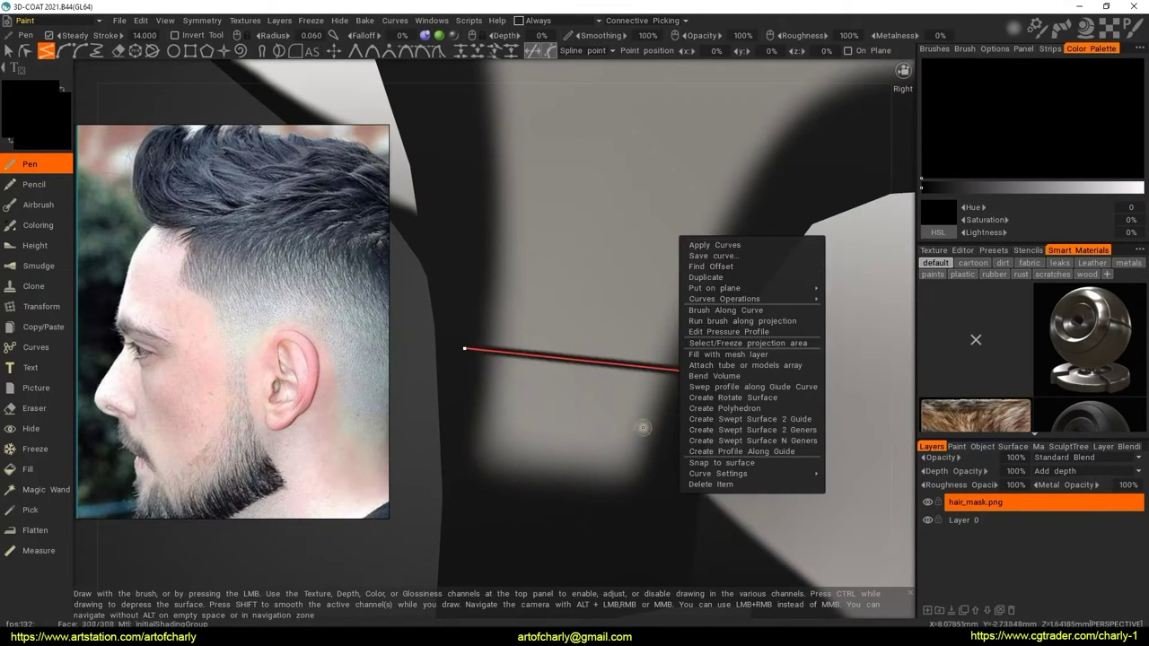
{"action": "left_click", "coordinate": [577, 398]}
{"action": "left_click_drag", "start_coordinate": [577, 398], "coordinate": [509, 265], "text": "alt"}
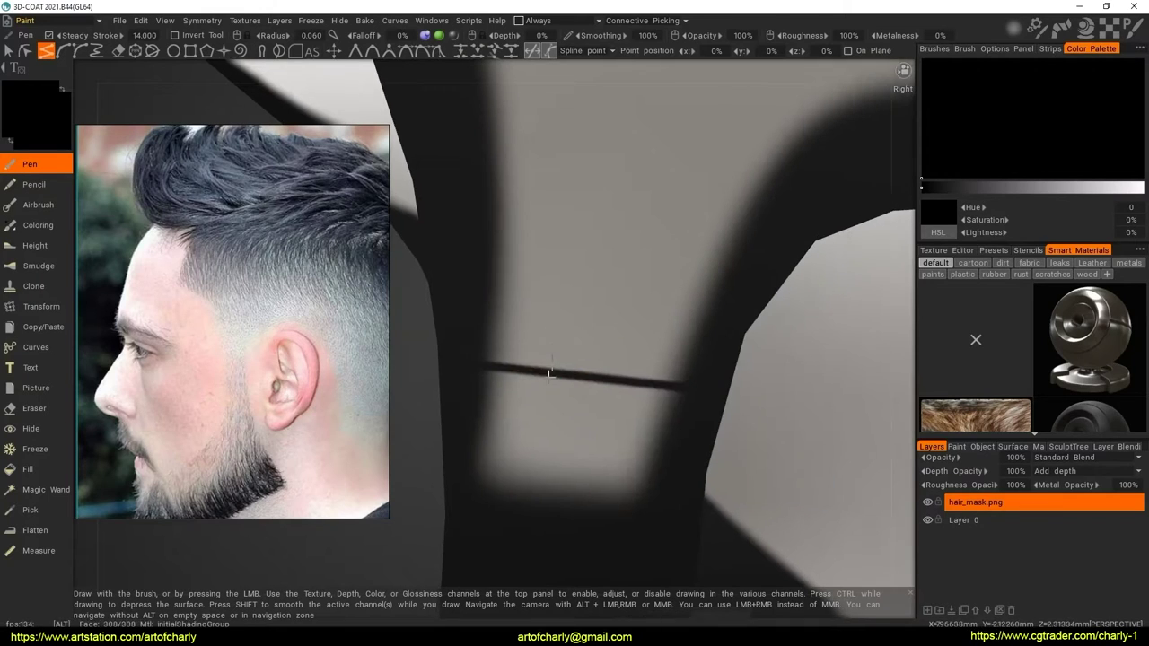
{"action": "right_click", "coordinate": [729, 261]}
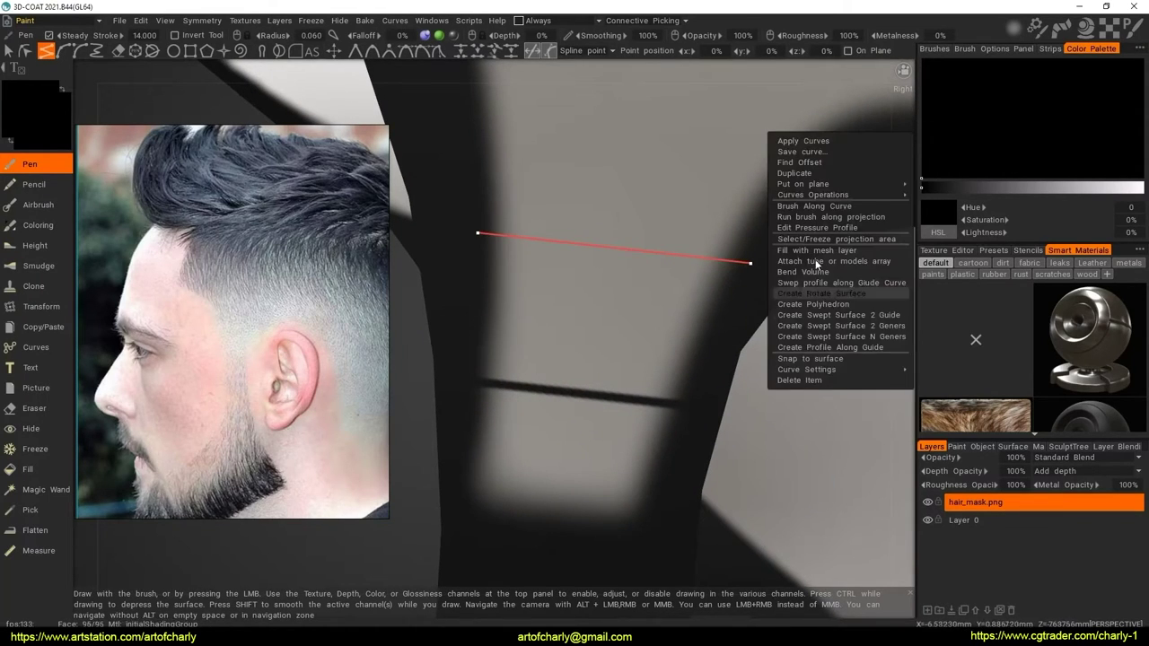
{"action": "left_click", "coordinate": [799, 380]}
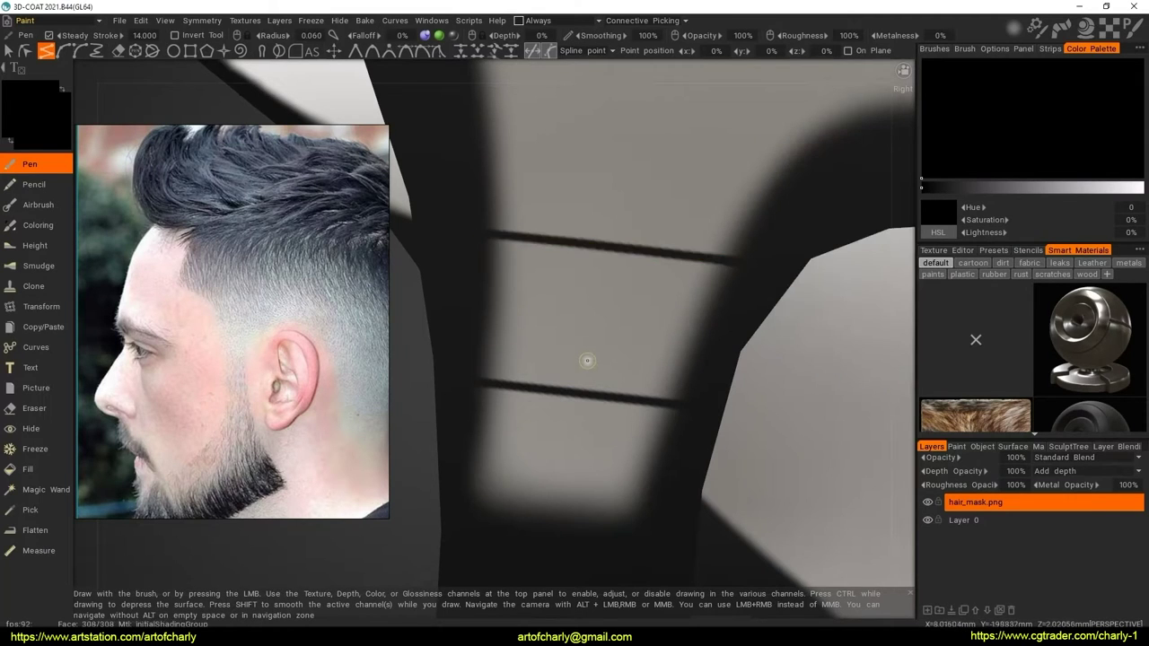
Switch to a different curve stroke mode and reopen the Symmetry settings with S
{"action": "mouse_move", "coordinate": [587, 361]}
{"action": "left_mouse_down", "text": "alt"}
{"action": "mouse_move", "coordinate": [571, 241]}
{"action": "mouse_move", "coordinate": [584, 339]}
{"action": "left_mouse_up", "text": "alt"}
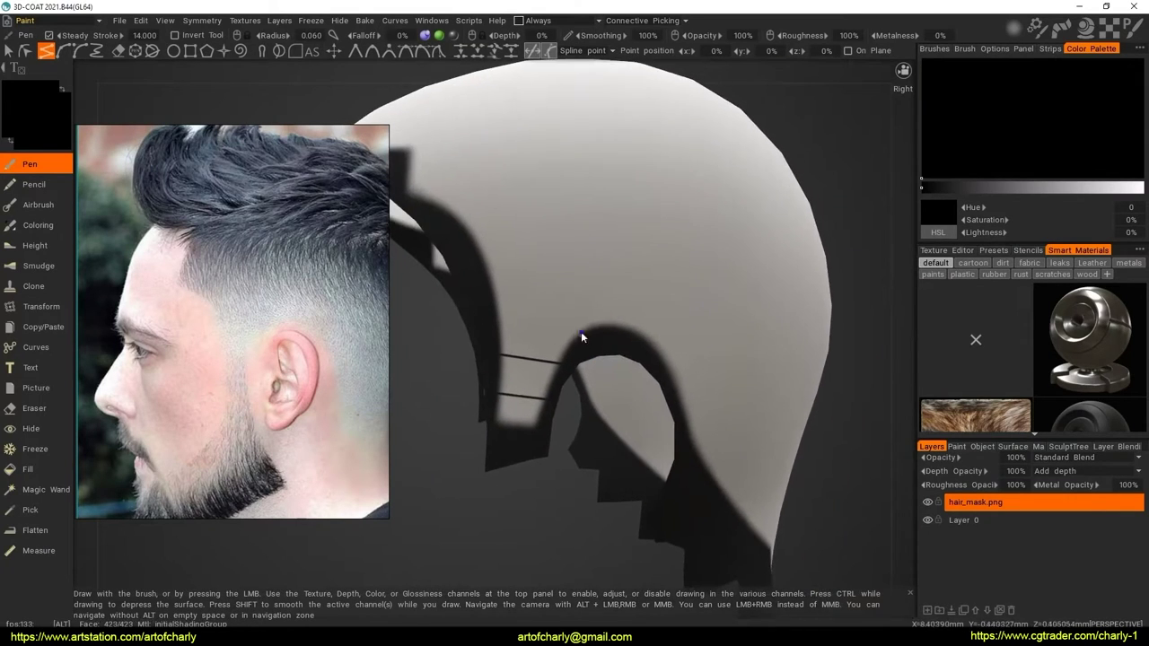
{"action": "mouse_move", "coordinate": [584, 339]}
{"action": "right_mouse_down", "text": "alt"}
{"action": "mouse_move", "coordinate": [597, 295]}
{"action": "mouse_move", "coordinate": [591, 354]}
{"action": "right_mouse_up", "text": "alt"}
{"action": "mouse_move", "coordinate": [591, 353]}
{"action": "left_mouse_down", "text": "alt"}
{"action": "mouse_move", "coordinate": [595, 363]}
{"action": "mouse_move", "coordinate": [590, 333]}
{"action": "left_mouse_up", "text": "alt"}
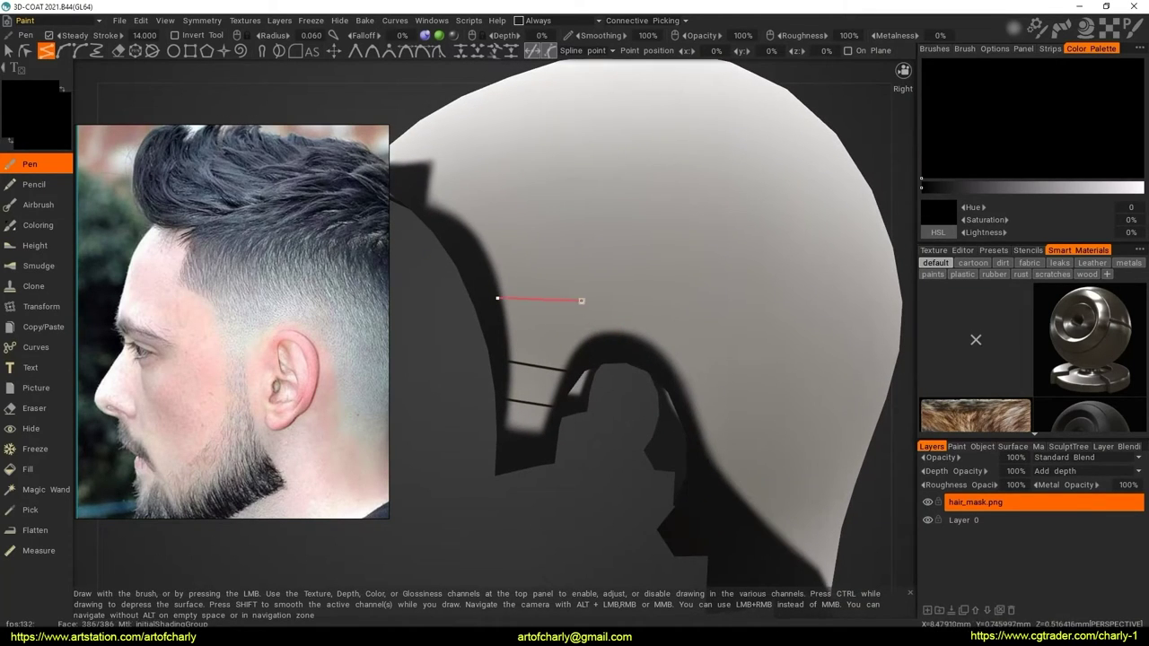
{"action": "left_click", "coordinate": [80, 50]}
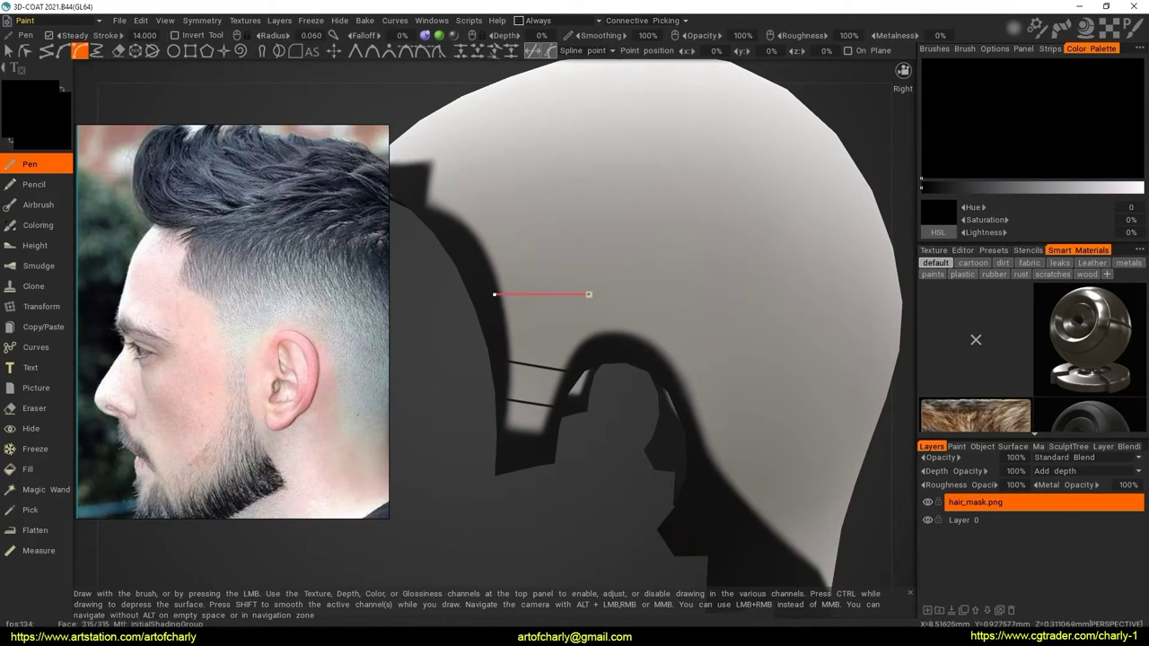
{"action": "key", "text": "s"}
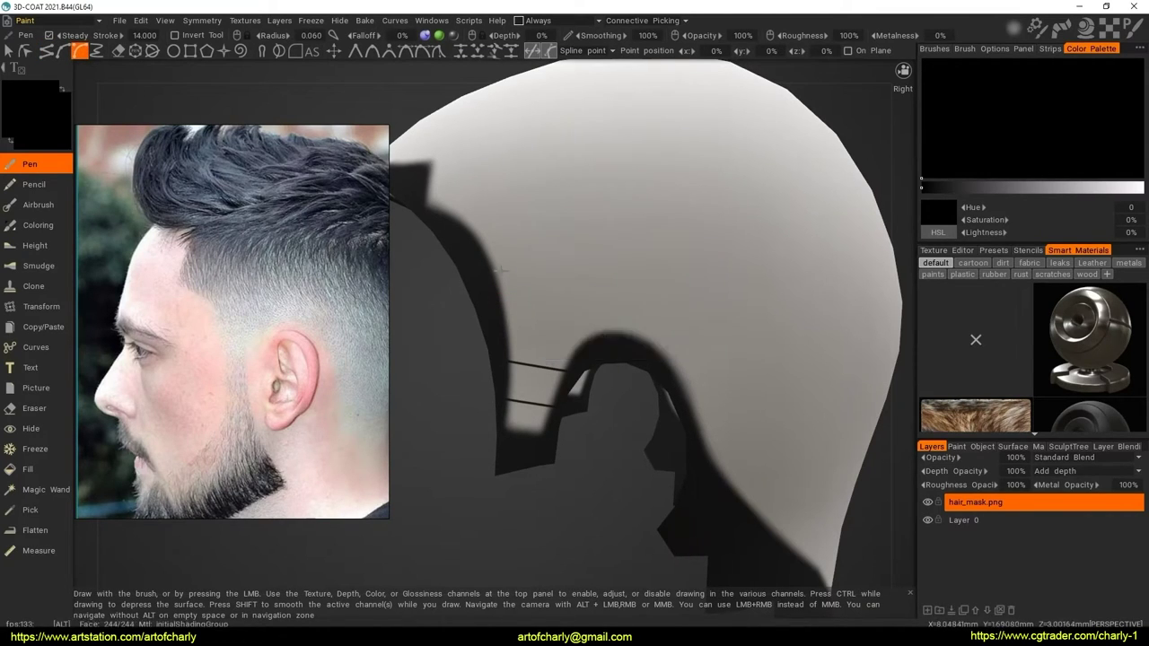
{"action": "left_click_drag", "start_coordinate": [556, 287], "coordinate": [603, 321], "text": "alt"}
{"action": "key", "text": "s"}
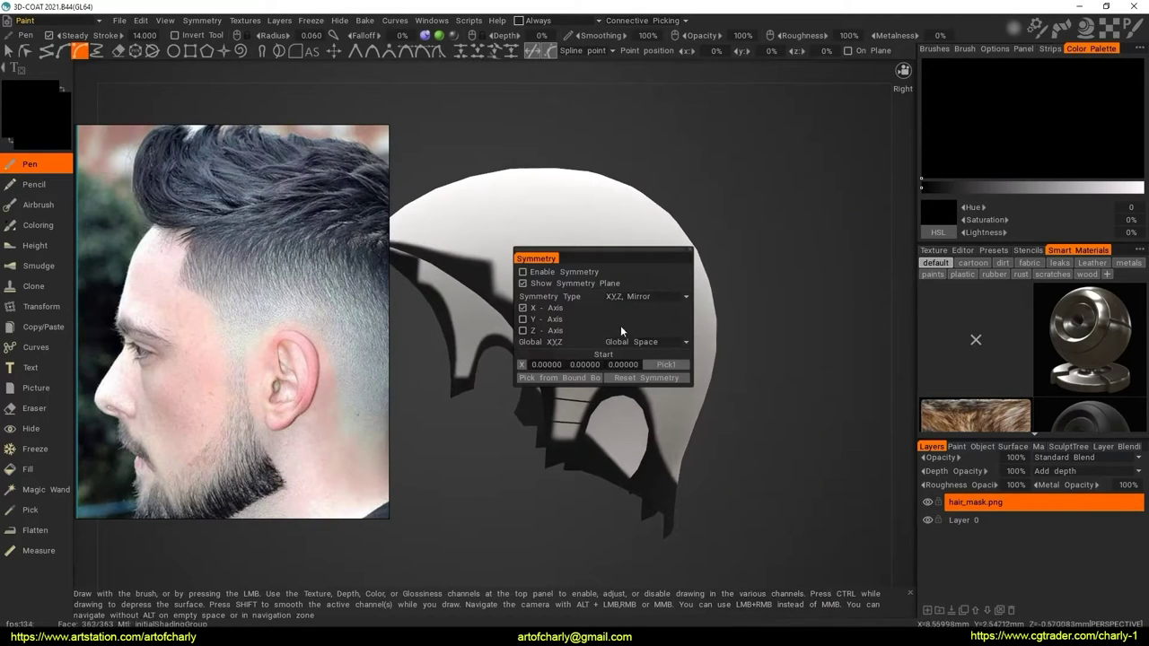
Enable symmetry and start placing spline points across the back of the head
{"action": "left_click", "coordinate": [524, 284]}
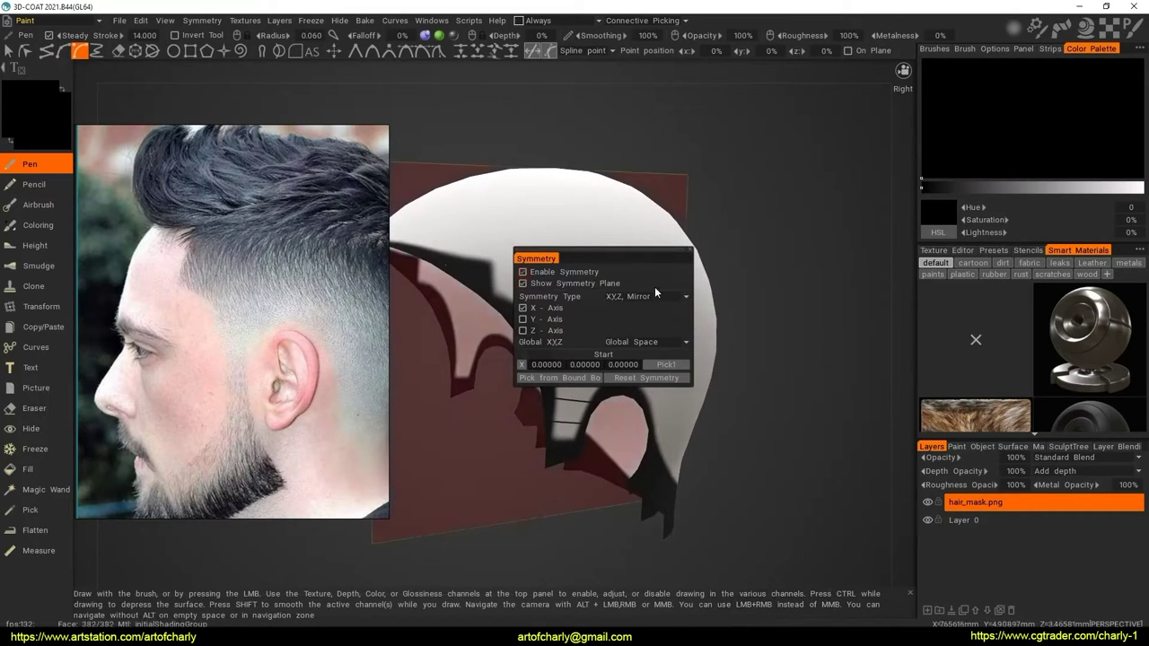
{"action": "right_click_drag", "start_coordinate": [688, 245], "coordinate": [600, 307], "text": "alt"}
{"action": "left_click_drag", "start_coordinate": [599, 307], "coordinate": [548, 328], "text": "alt"}
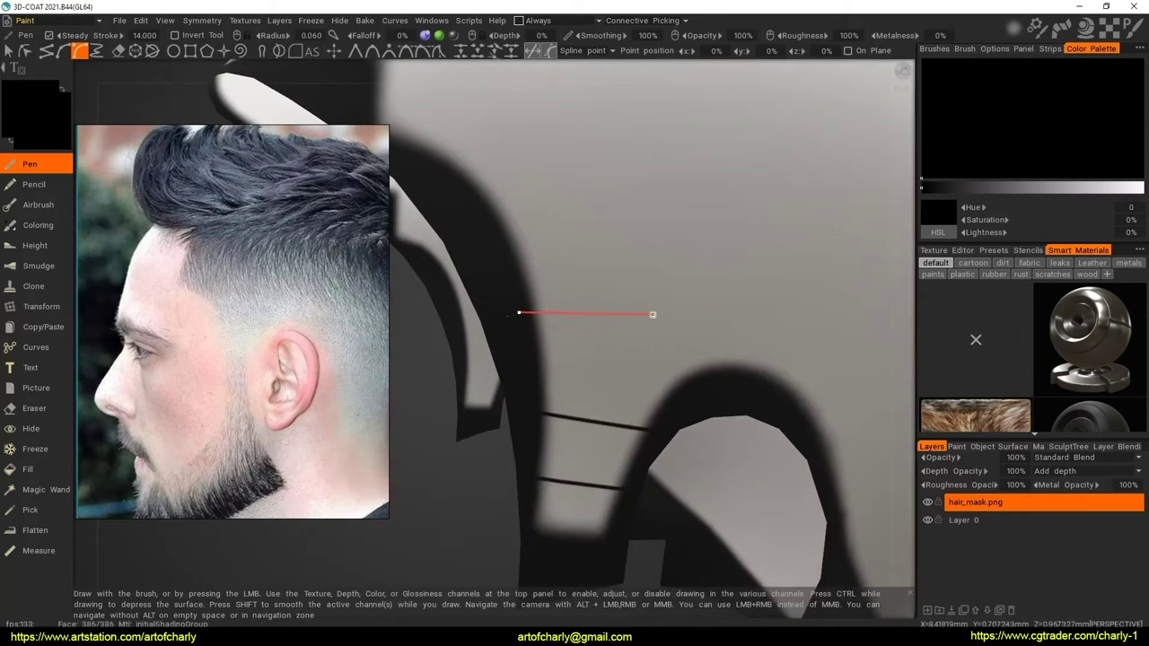
{"action": "right_click_drag", "start_coordinate": [793, 311], "coordinate": [507, 316], "text": "alt"}
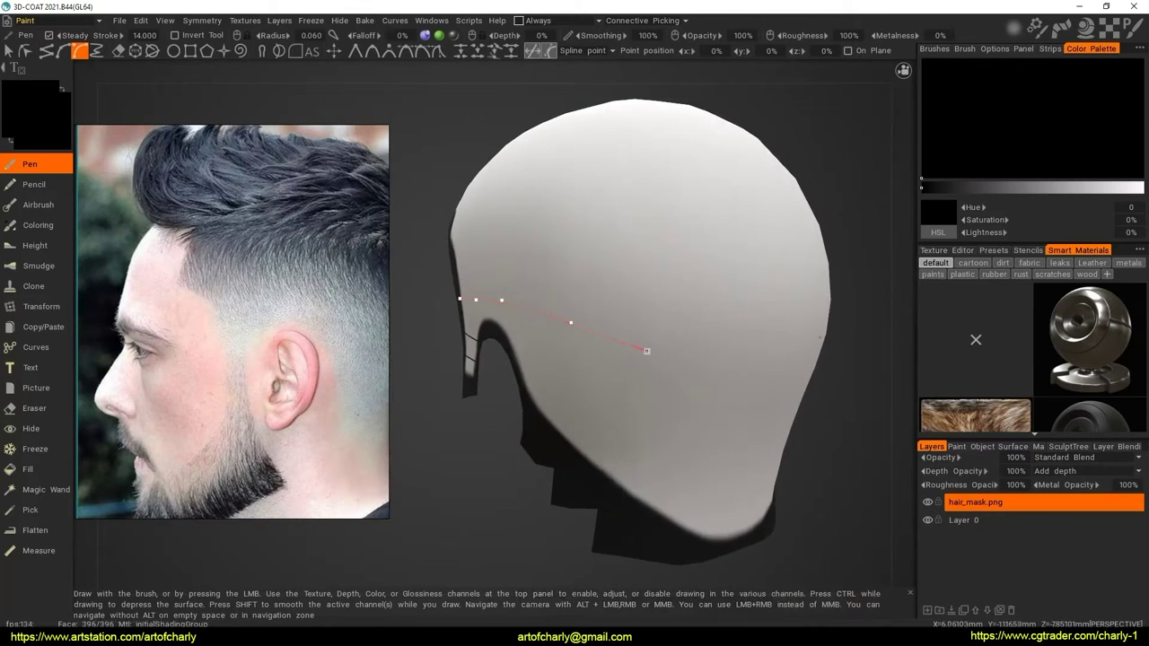
{"action": "left_click", "coordinate": [646, 350]}
{"action": "left_click_drag", "start_coordinate": [646, 350], "coordinate": [598, 342], "text": "alt"}
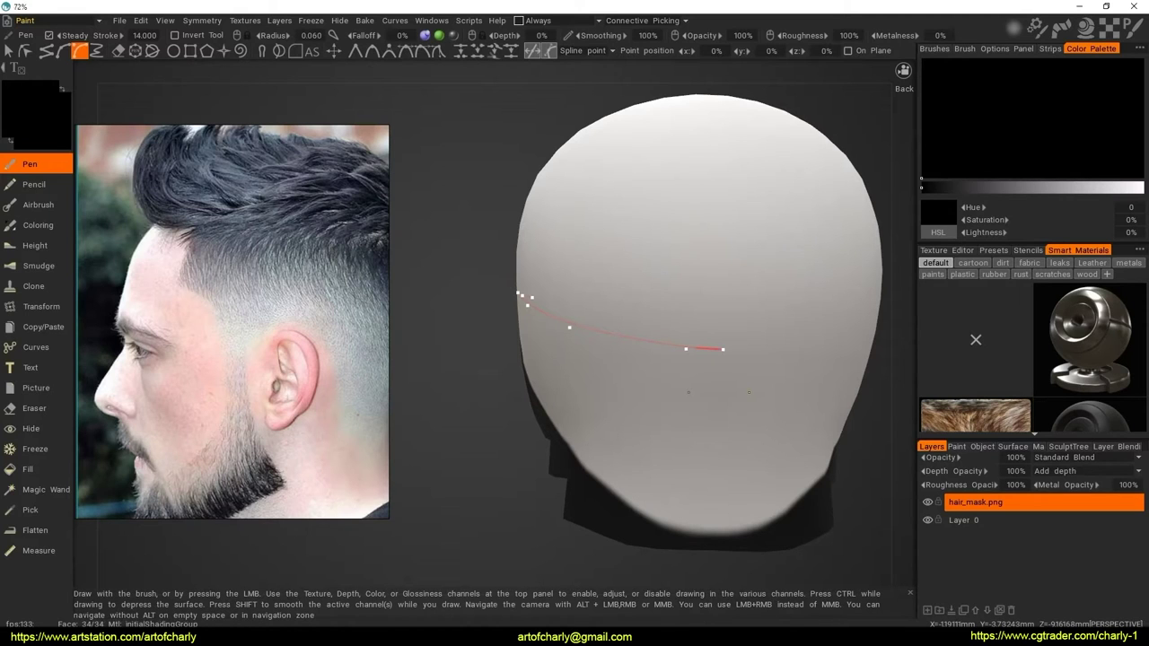
{"action": "mouse_move", "coordinate": [486, 364]}
{"action": "left_mouse_down", "text": "alt"}
{"action": "mouse_move", "coordinate": [512, 381]}
{"action": "mouse_move", "coordinate": [625, 373]}
{"action": "mouse_move", "coordinate": [721, 388]}
{"action": "left_mouse_up", "text": "alt"}
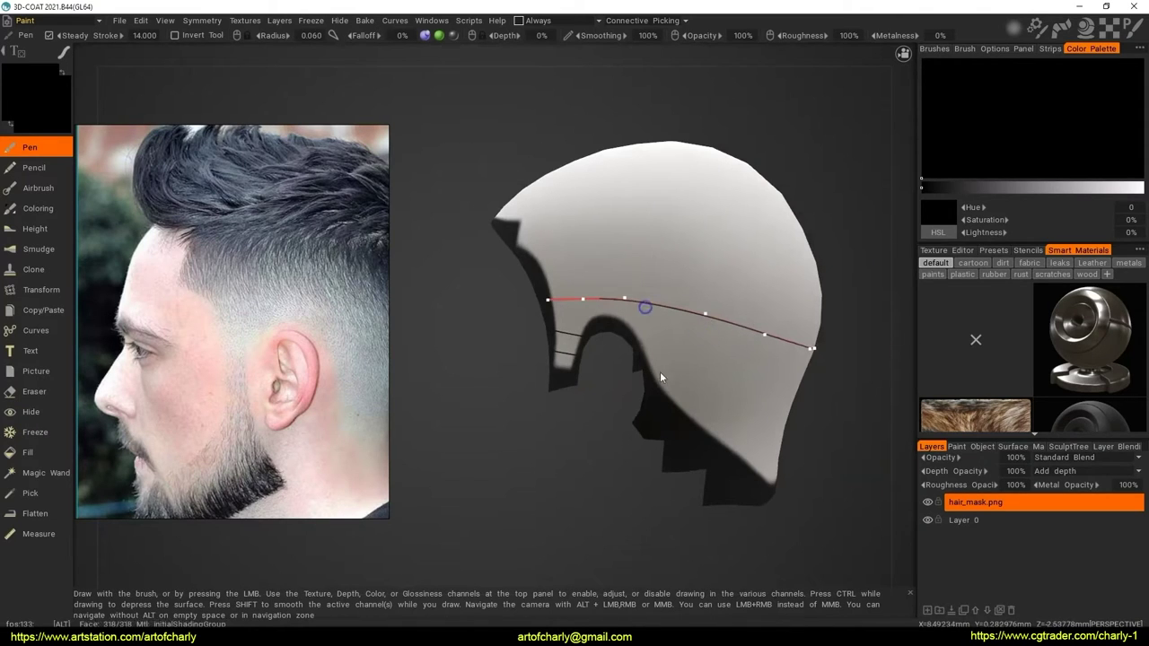
{"action": "mouse_move", "coordinate": [660, 377]}
{"action": "right_mouse_down", "text": "alt"}
{"action": "mouse_move", "coordinate": [659, 322]}
{"action": "mouse_move", "coordinate": [688, 284]}
{"action": "mouse_move", "coordinate": [623, 337]}
{"action": "right_mouse_up", "text": "alt"}
{"action": "right_click", "coordinate": [682, 262]}
{"action": "mouse_move", "coordinate": [623, 338]}
{"action": "left_mouse_down", "text": "alt"}
{"action": "mouse_move", "coordinate": [426, 332]}
{"action": "mouse_move", "coordinate": [502, 343]}
{"action": "left_mouse_up", "text": "alt"}
Reopen the curve tools and stroke the spline as a black painted line
{"action": "scroll", "coordinate": [591, 399], "scroll_direction": "up", "scroll_amount": 3}
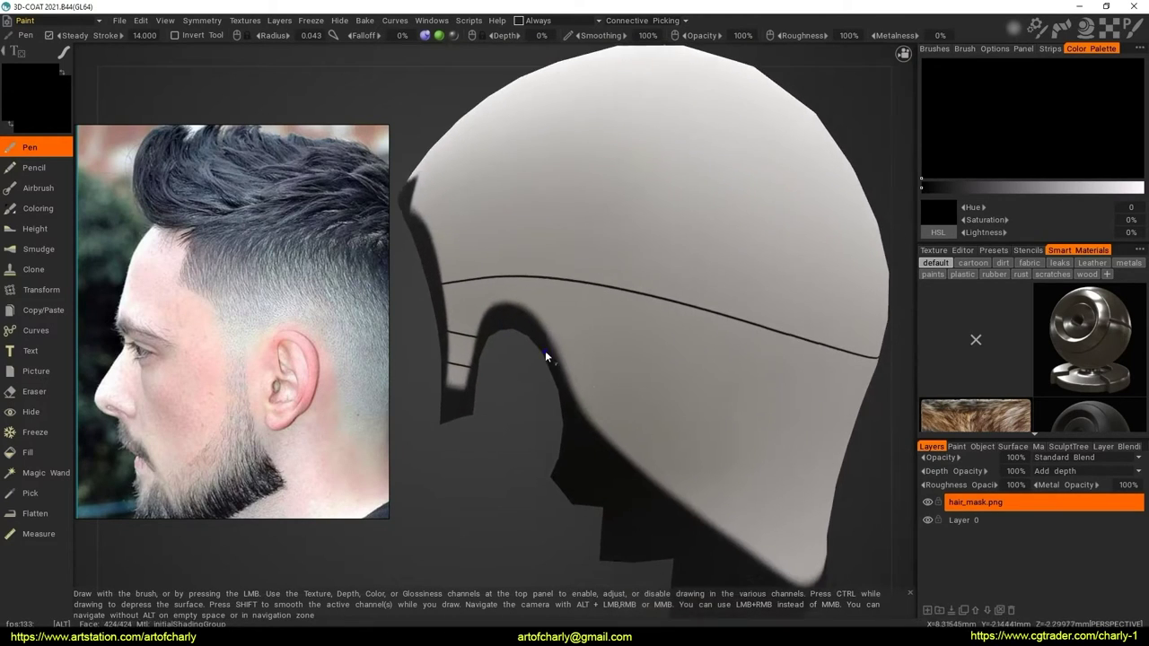
{"action": "scroll", "coordinate": [545, 350], "scroll_direction": "up", "scroll_amount": 3}
{"action": "scroll", "coordinate": [558, 375], "scroll_direction": "down", "scroll_amount": 2}
{"action": "scroll", "coordinate": [598, 395], "scroll_direction": "up", "scroll_amount": 2}
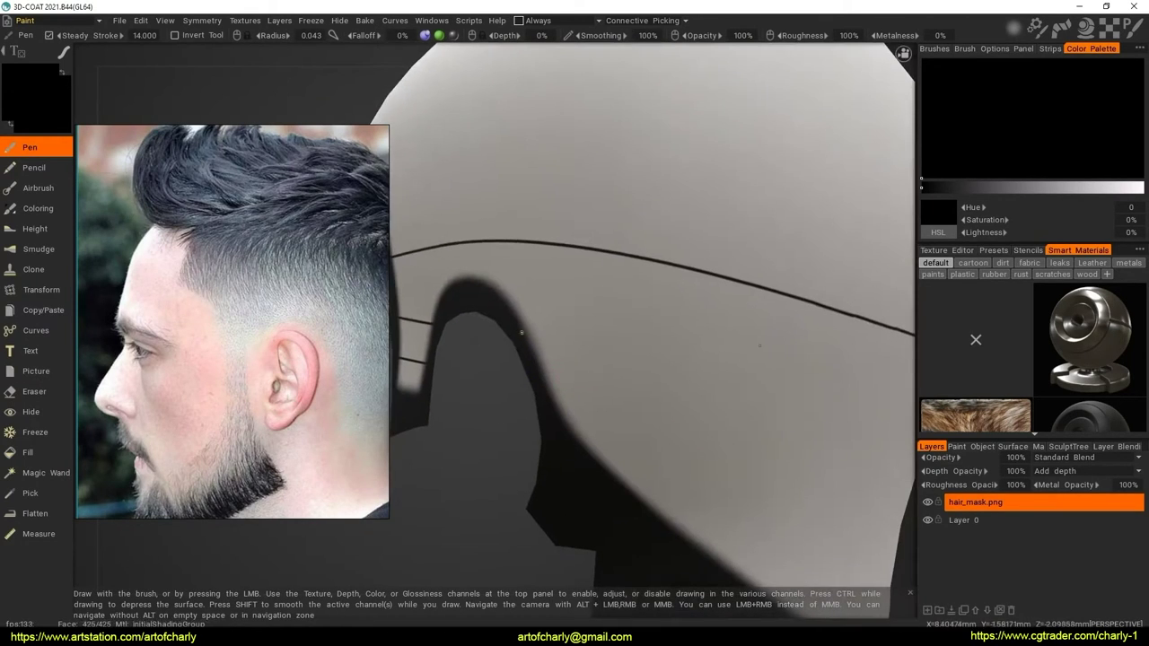
{"action": "scroll", "coordinate": [539, 345], "scroll_direction": "down", "scroll_amount": 1}
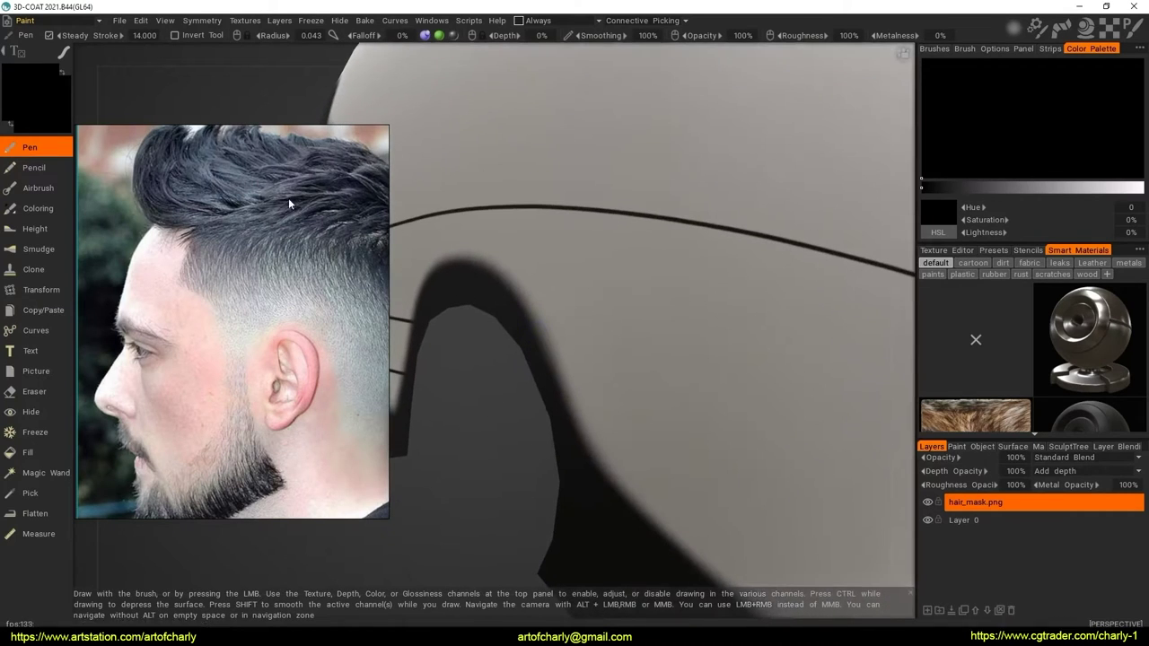
{"action": "left_click", "coordinate": [395, 20]}
{"action": "left_click", "coordinate": [422, 41]}
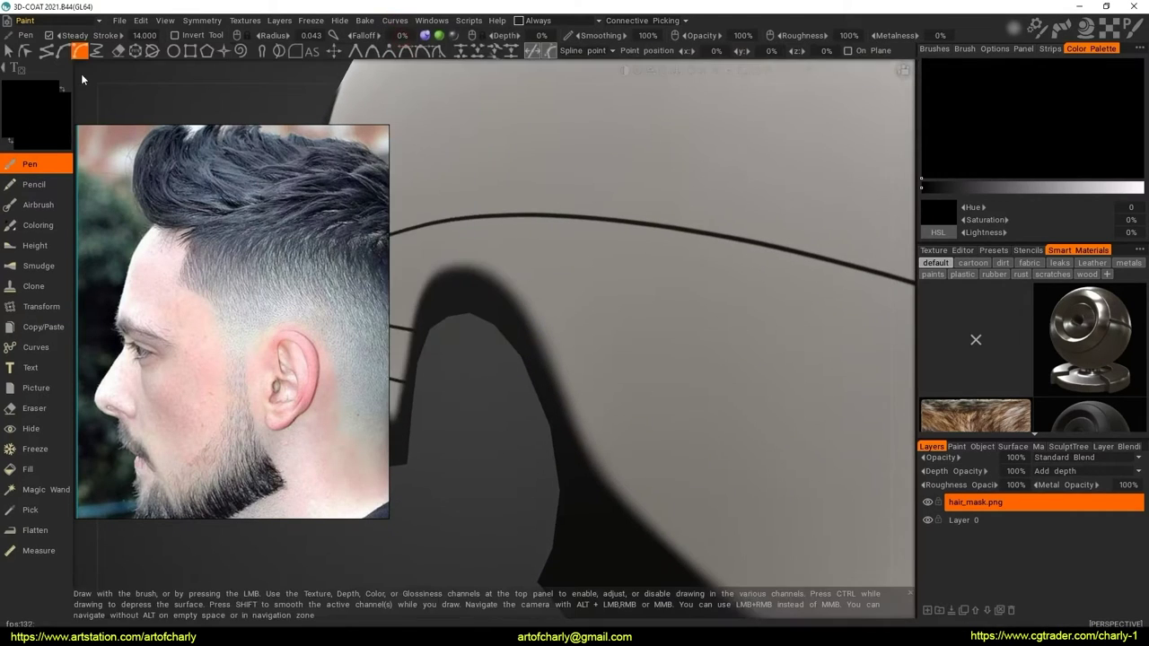
{"action": "middle_click_drag", "start_coordinate": [581, 380], "coordinate": [521, 327]}
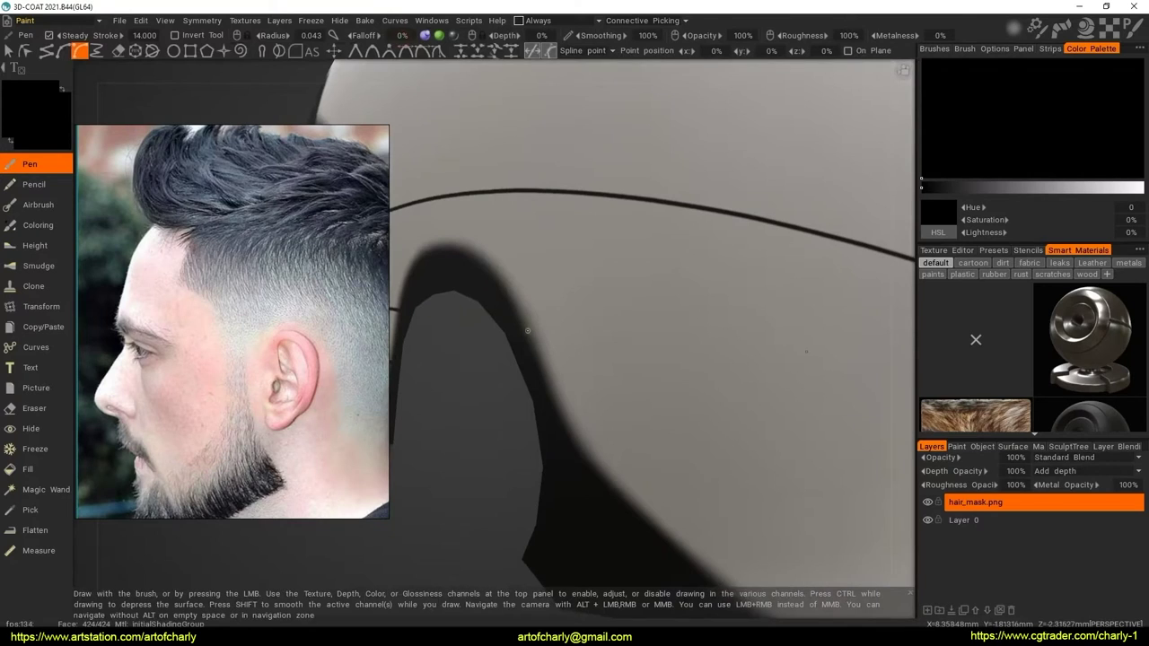
{"action": "mouse_move", "coordinate": [590, 346]}
{"action": "left_mouse_down", "text": "alt"}
{"action": "mouse_move", "coordinate": [587, 326]}
{"action": "mouse_move", "coordinate": [536, 328]}
{"action": "mouse_move", "coordinate": [602, 351]}
{"action": "mouse_move", "coordinate": [534, 337]}
{"action": "mouse_move", "coordinate": [614, 350]}
{"action": "mouse_move", "coordinate": [734, 342]}
{"action": "left_mouse_up", "text": "alt"}
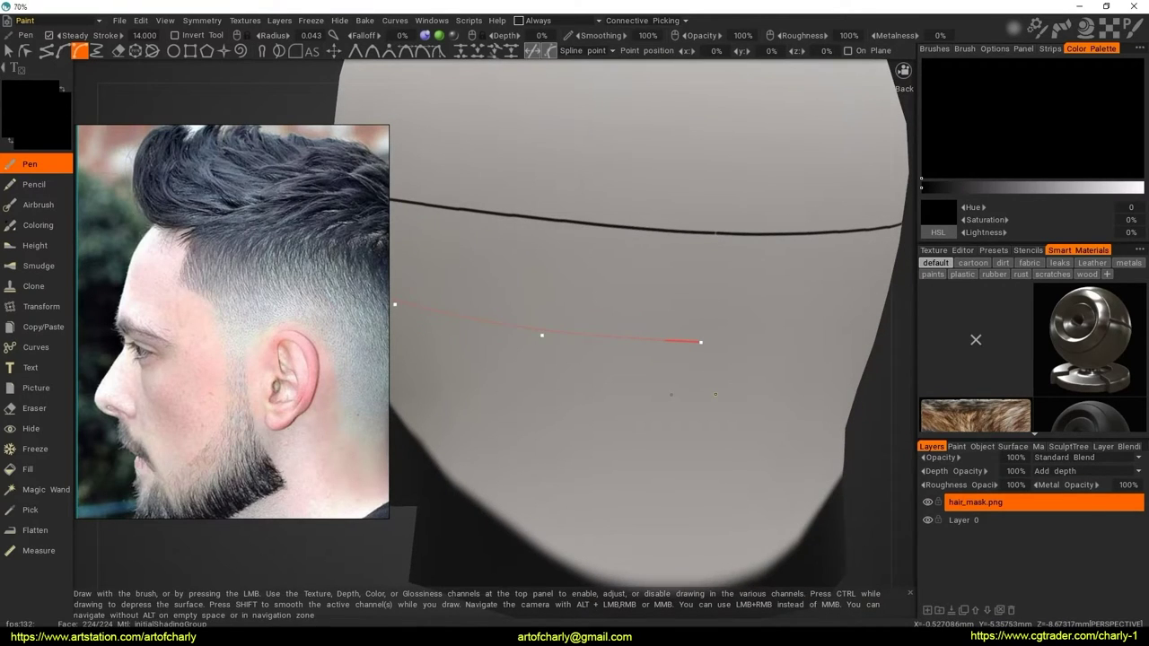
{"action": "key", "text": "Return"}
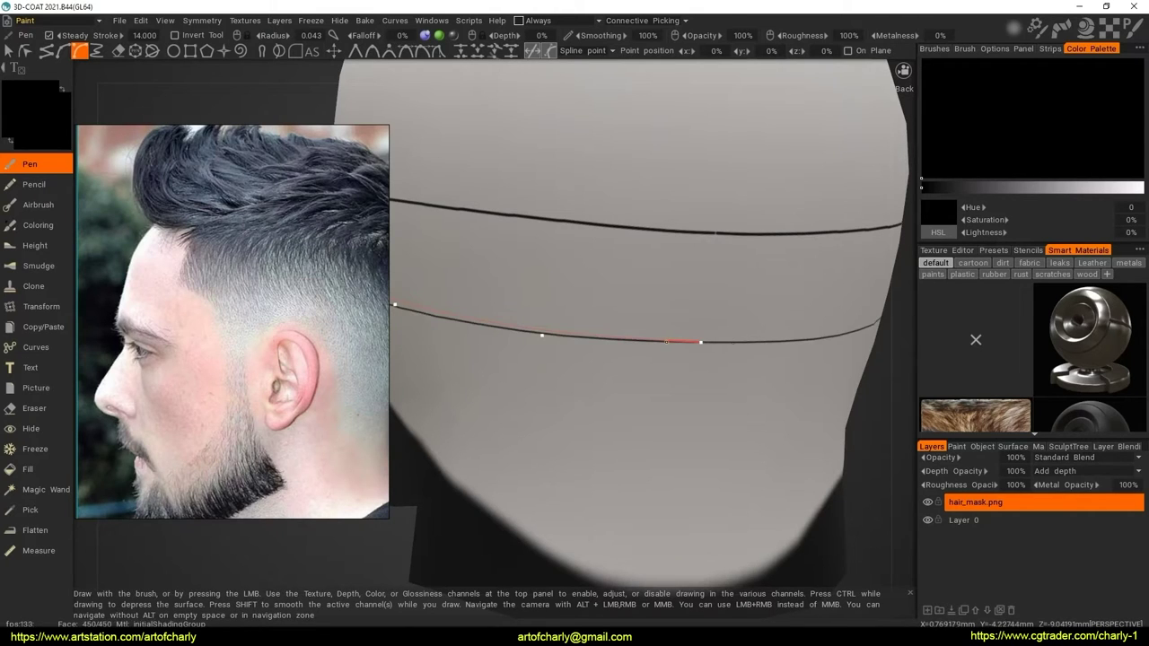
{"action": "right_click", "coordinate": [728, 214]}
{"action": "key", "text": "Escape"}
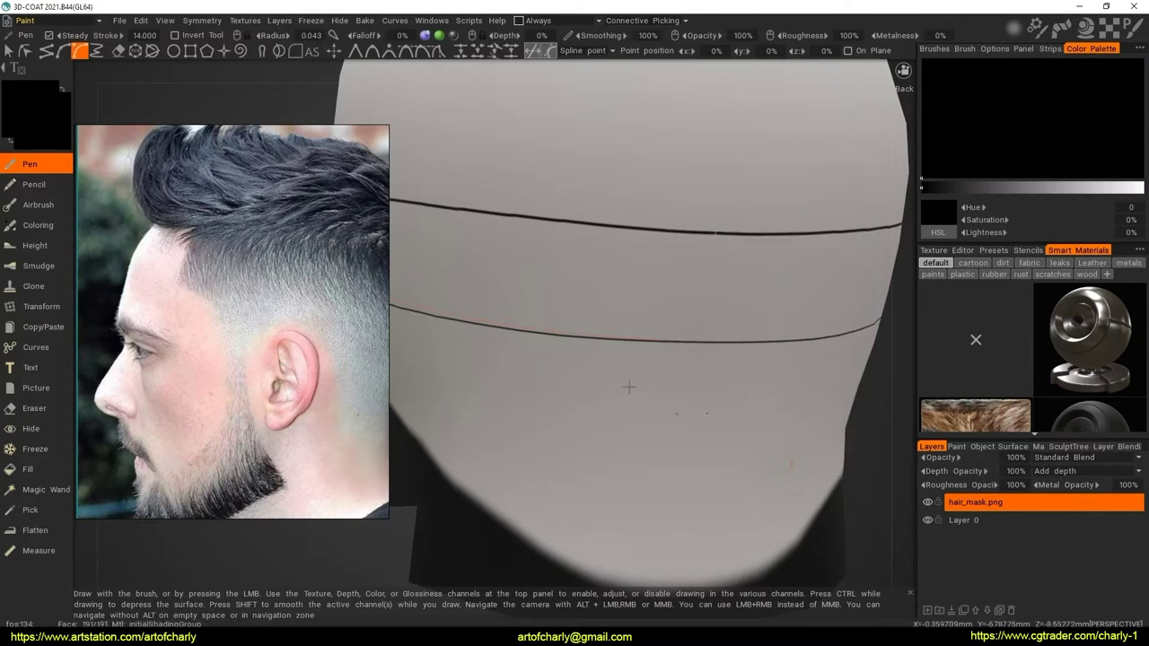
From a side-on view, paint the spline as a thin line across the head
{"action": "right_click_drag", "start_coordinate": [646, 363], "coordinate": [610, 362], "text": "alt"}
{"action": "mouse_move", "coordinate": [612, 364]}
{"action": "left_mouse_down", "text": "alt"}
{"action": "mouse_move", "coordinate": [755, 391]}
{"action": "mouse_move", "coordinate": [521, 344]}
{"action": "left_mouse_up", "text": "alt"}
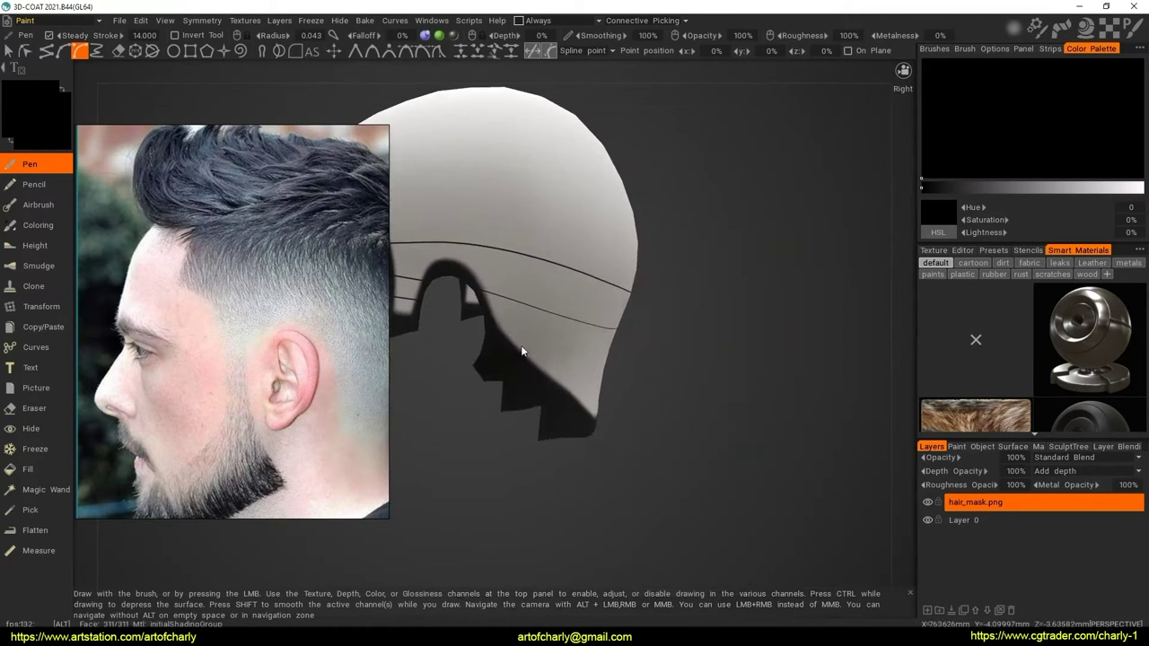
{"action": "scroll", "coordinate": [560, 395], "scroll_direction": "up", "scroll_amount": 2}
{"action": "right_click_drag", "start_coordinate": [560, 395], "coordinate": [666, 420], "text": "alt"}
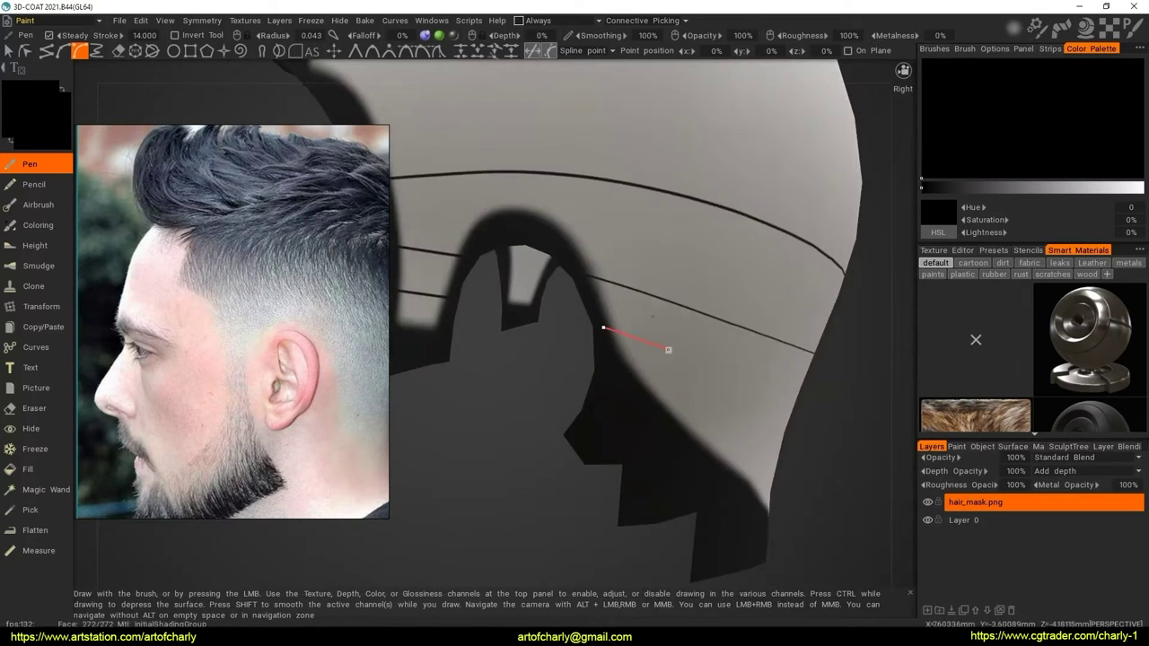
{"action": "mouse_move", "coordinate": [668, 349]}
{"action": "left_mouse_down", "text": "alt"}
{"action": "mouse_move", "coordinate": [600, 318]}
{"action": "mouse_move", "coordinate": [512, 308]}
{"action": "left_mouse_up", "text": "alt"}
{"action": "mouse_move", "coordinate": [649, 335]}
{"action": "left_mouse_down", "text": "alt"}
{"action": "mouse_move", "coordinate": [558, 341]}
{"action": "mouse_move", "coordinate": [603, 358]}
{"action": "left_mouse_up", "text": "alt"}
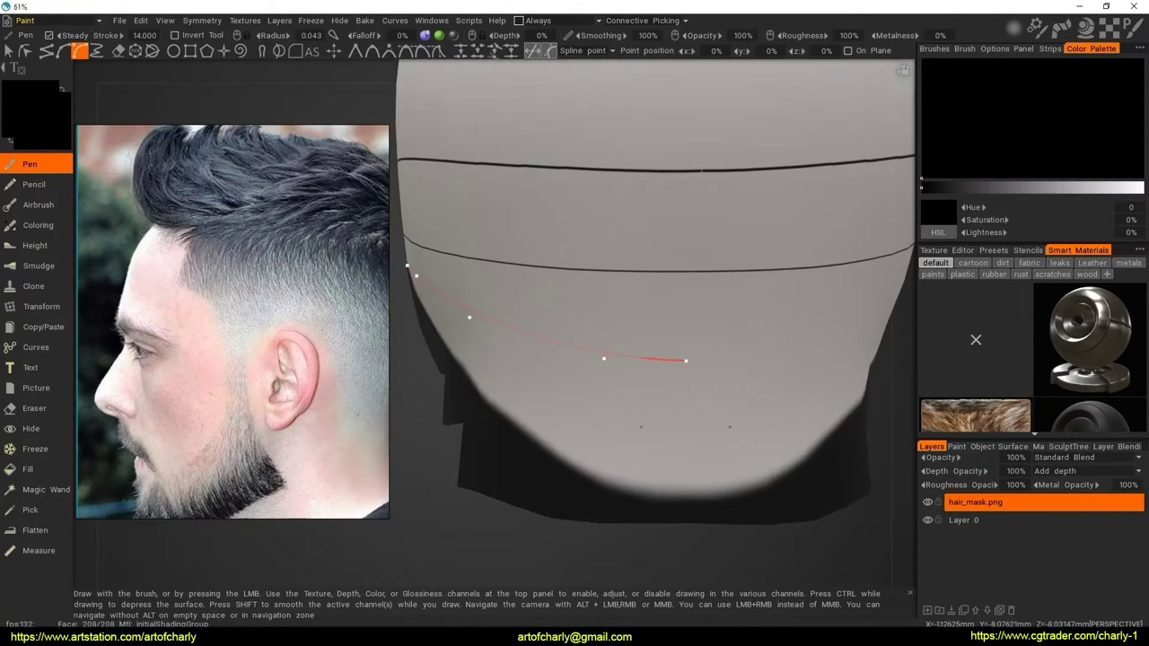
{"action": "key", "text": "Return"}
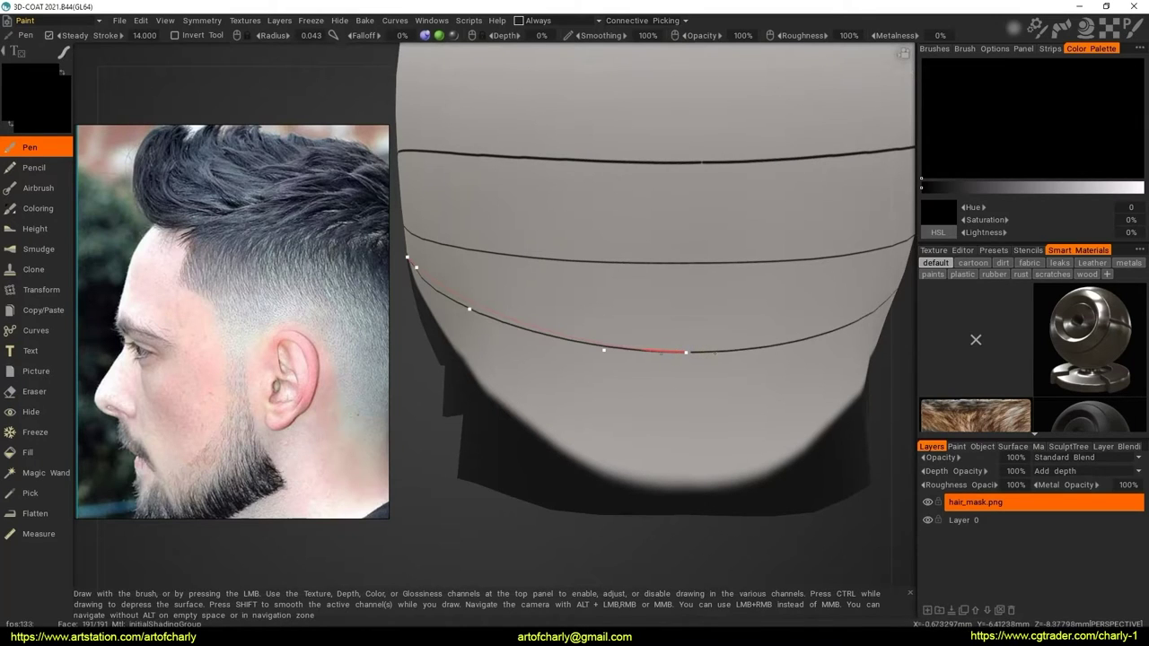
{"action": "right_click", "coordinate": [691, 353]}
Remove the leftover curve from the previous painted line
{"action": "left_click", "coordinate": [745, 464]}
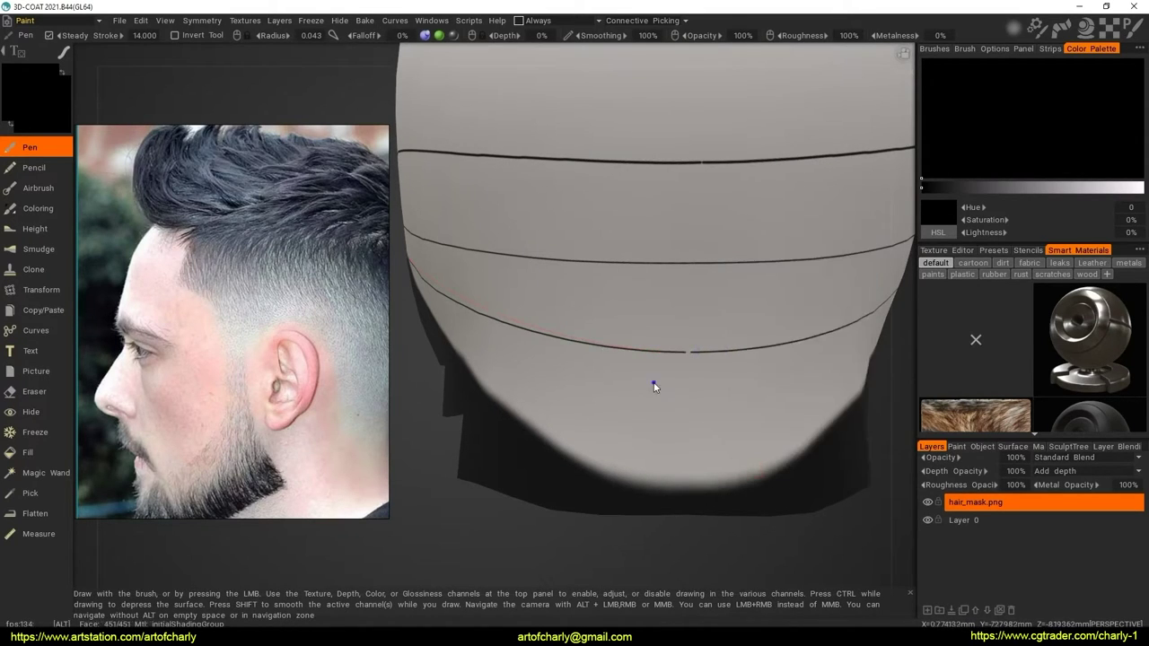
{"action": "right_click_drag", "start_coordinate": [651, 385], "coordinate": [694, 360], "text": "alt"}
{"action": "mouse_move", "coordinate": [694, 361]}
{"action": "left_mouse_down", "text": "alt"}
{"action": "mouse_move", "coordinate": [640, 404]}
{"action": "mouse_move", "coordinate": [698, 399]}
{"action": "left_mouse_up", "text": "alt"}
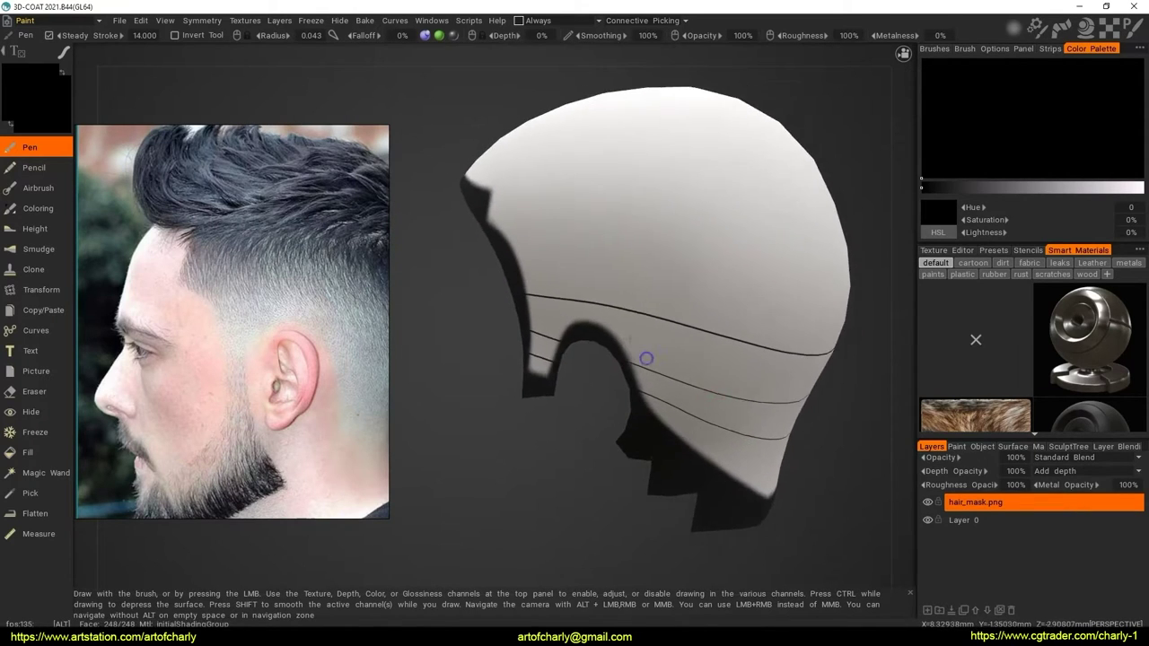
{"action": "mouse_move", "coordinate": [699, 399]}
{"action": "right_mouse_down", "text": "alt"}
{"action": "mouse_move", "coordinate": [562, 347]}
{"action": "mouse_move", "coordinate": [556, 333]}
{"action": "mouse_move", "coordinate": [497, 335]}
{"action": "right_mouse_up", "text": "alt"}
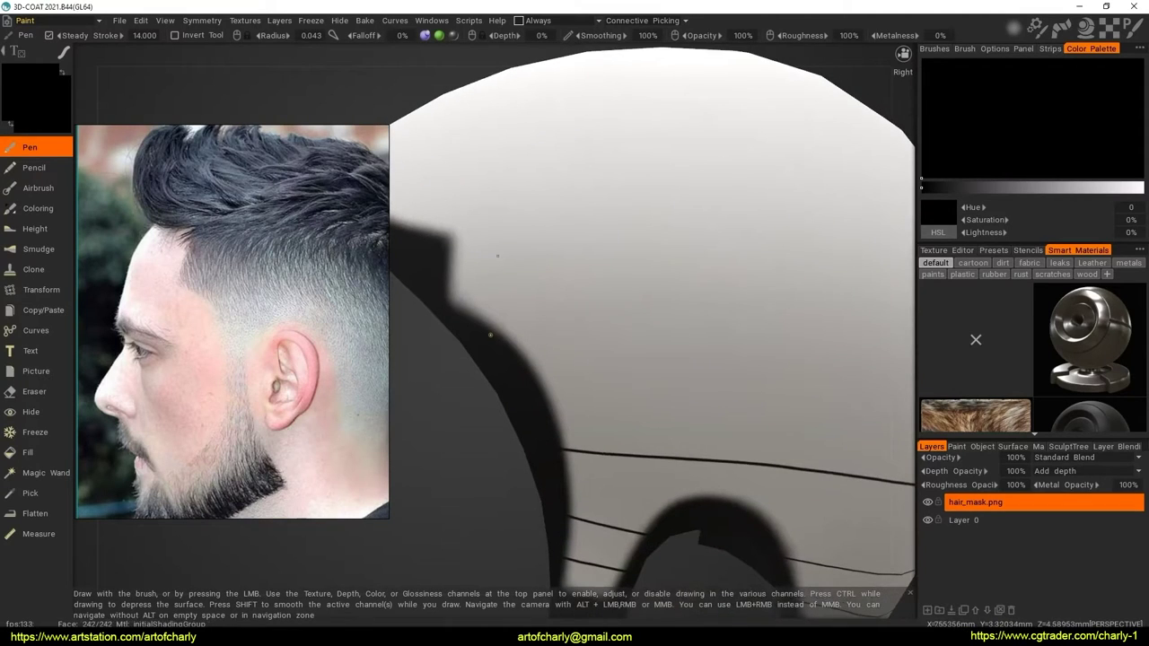
Switch to spline drawing and trace a curve across the upper back of the head
{"action": "left_click", "coordinate": [395, 20]}
{"action": "left_click", "coordinate": [410, 246]}
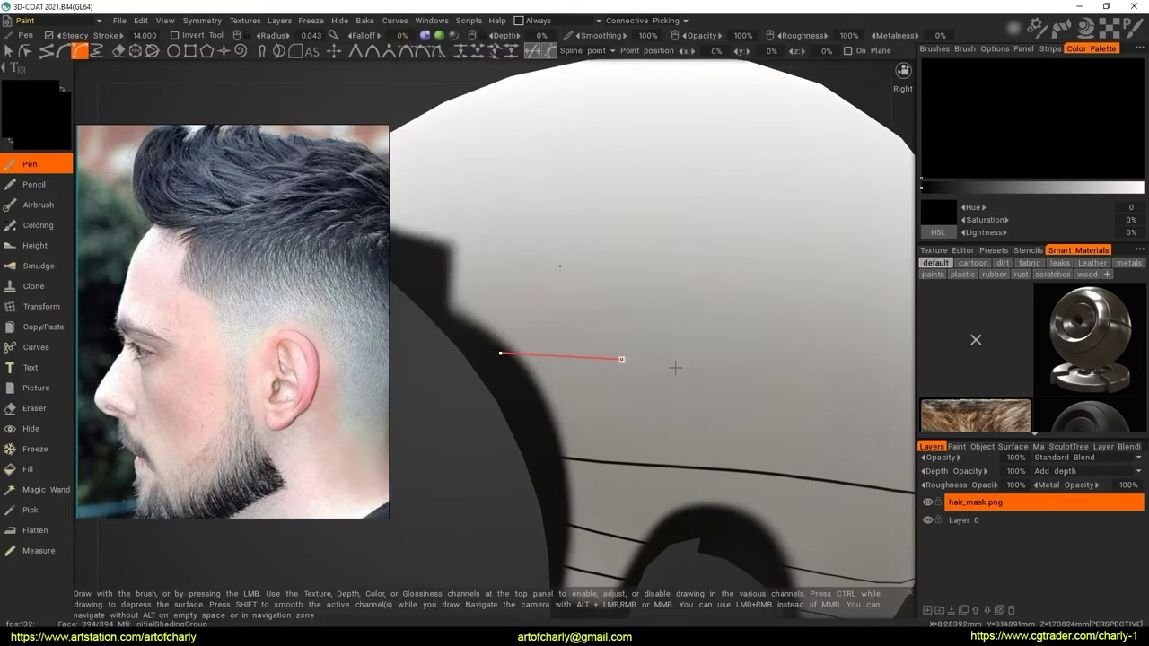
{"action": "mouse_move", "coordinate": [675, 367]}
{"action": "right_mouse_down", "text": "alt"}
{"action": "mouse_move", "coordinate": [541, 351]}
{"action": "mouse_move", "coordinate": [635, 364]}
{"action": "mouse_move", "coordinate": [538, 334]}
{"action": "right_mouse_up", "text": "alt"}
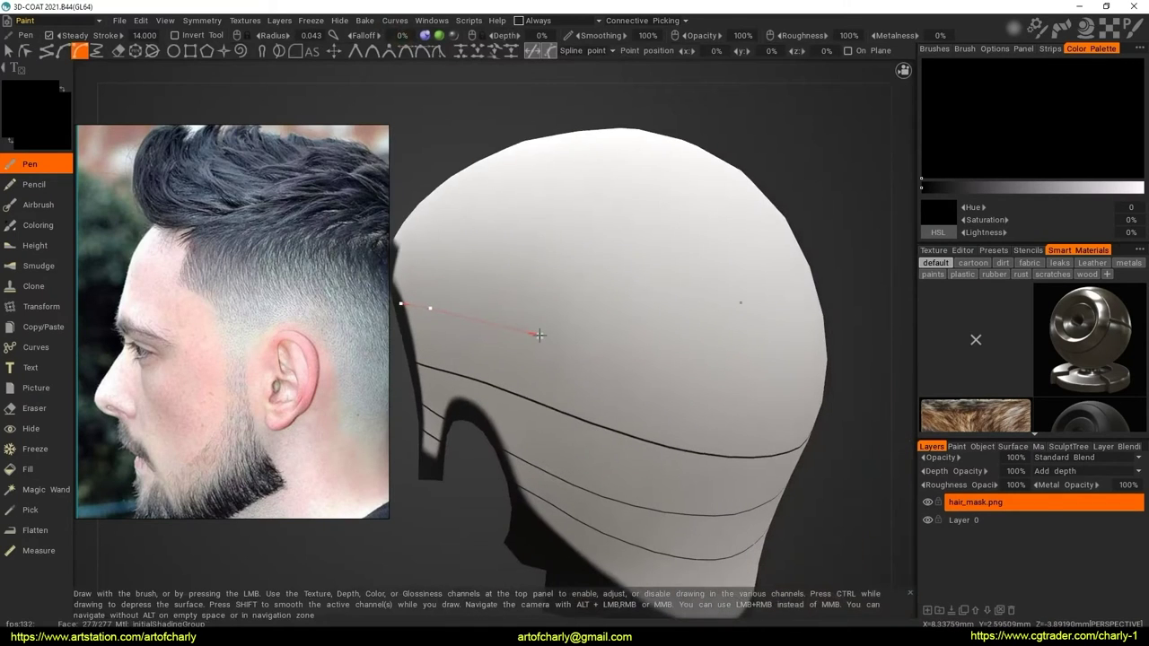
{"action": "mouse_move", "coordinate": [541, 323]}
{"action": "left_mouse_down", "text": "alt"}
{"action": "mouse_move", "coordinate": [539, 351]}
{"action": "mouse_move", "coordinate": [556, 344]}
{"action": "left_mouse_up", "text": "alt"}
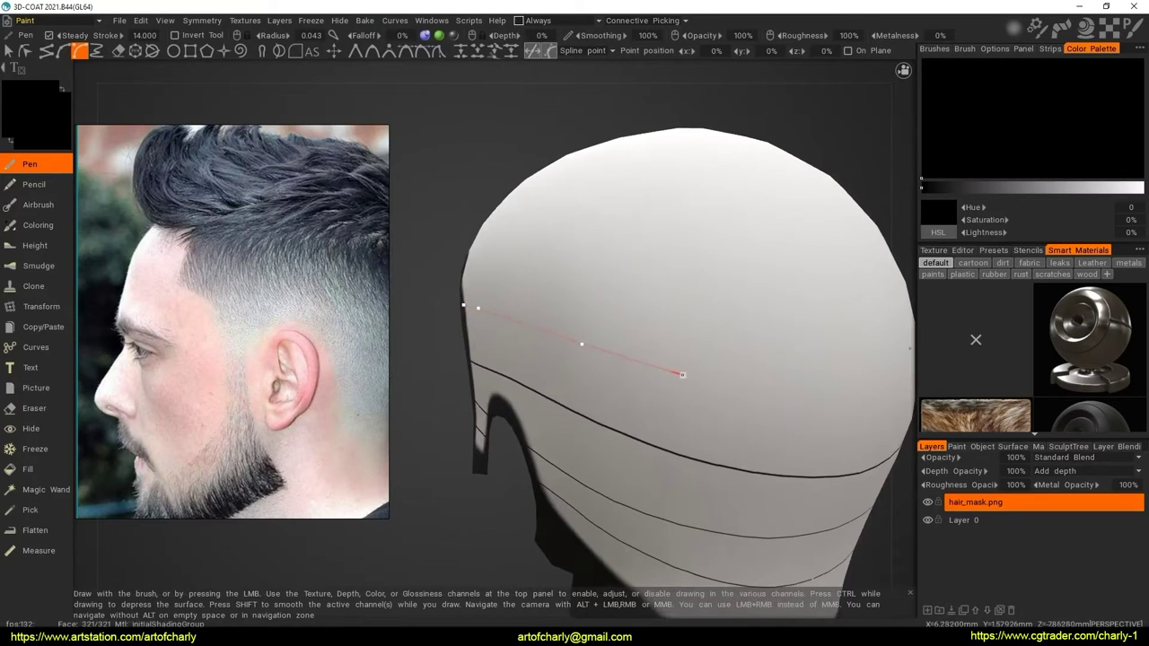
{"action": "mouse_move", "coordinate": [682, 375]}
{"action": "left_mouse_down", "text": "alt"}
{"action": "mouse_move", "coordinate": [609, 372]}
{"action": "mouse_move", "coordinate": [610, 333]}
{"action": "left_mouse_up", "text": "alt"}
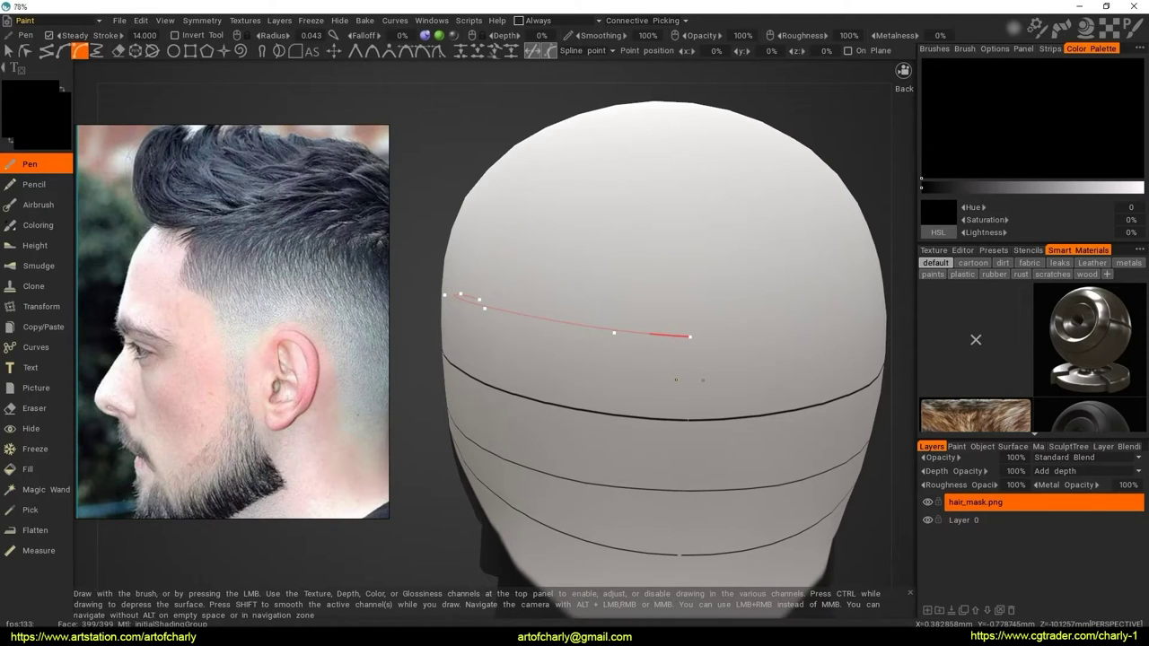
{"action": "mouse_move", "coordinate": [676, 379]}
{"action": "left_mouse_down", "text": "alt"}
{"action": "mouse_move", "coordinate": [600, 368]}
{"action": "mouse_move", "coordinate": [613, 346]}
{"action": "left_mouse_up", "text": "alt"}
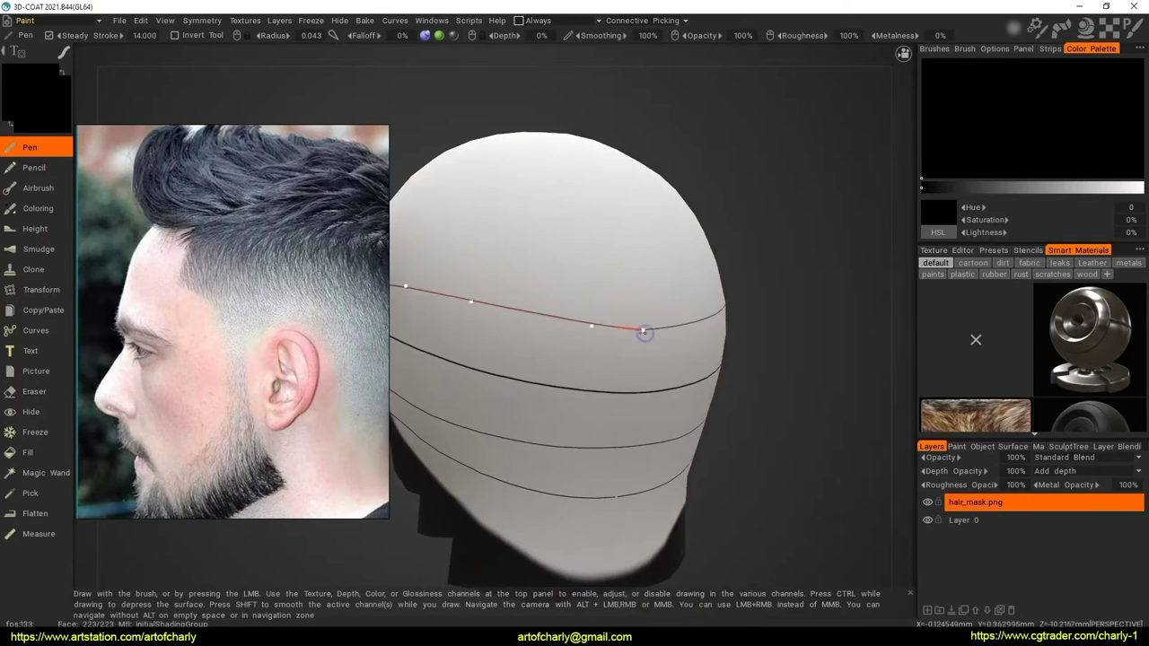
{"action": "right_click", "coordinate": [642, 332]}
{"action": "left_click", "coordinate": [714, 440]}
Zoom in on the back of the head and bring up the brush stroke options
{"action": "mouse_move", "coordinate": [643, 401]}
{"action": "left_mouse_down", "text": "alt"}
{"action": "mouse_move", "coordinate": [505, 398]}
{"action": "mouse_move", "coordinate": [674, 377]}
{"action": "left_mouse_up", "text": "alt"}
{"action": "mouse_move", "coordinate": [674, 377]}
{"action": "right_mouse_down", "text": "alt"}
{"action": "mouse_move", "coordinate": [630, 401]}
{"action": "mouse_move", "coordinate": [654, 403]}
{"action": "right_mouse_up", "text": "alt"}
{"action": "mouse_move", "coordinate": [653, 403]}
{"action": "left_mouse_down", "text": "alt"}
{"action": "mouse_move", "coordinate": [723, 392]}
{"action": "mouse_move", "coordinate": [676, 403]}
{"action": "mouse_move", "coordinate": [671, 418]}
{"action": "mouse_move", "coordinate": [615, 389]}
{"action": "mouse_move", "coordinate": [622, 339]}
{"action": "left_mouse_up", "text": "alt"}
{"action": "mouse_move", "coordinate": [622, 338]}
{"action": "right_mouse_down", "text": "alt"}
{"action": "mouse_move", "coordinate": [613, 361]}
{"action": "mouse_move", "coordinate": [660, 370]}
{"action": "mouse_move", "coordinate": [677, 404]}
{"action": "right_mouse_up", "text": "alt"}
{"action": "right_click", "coordinate": [678, 404]}
Pick a freehand stroke mode and paint downward arrows between the bands on the back
{"action": "left_click", "coordinate": [597, 392]}
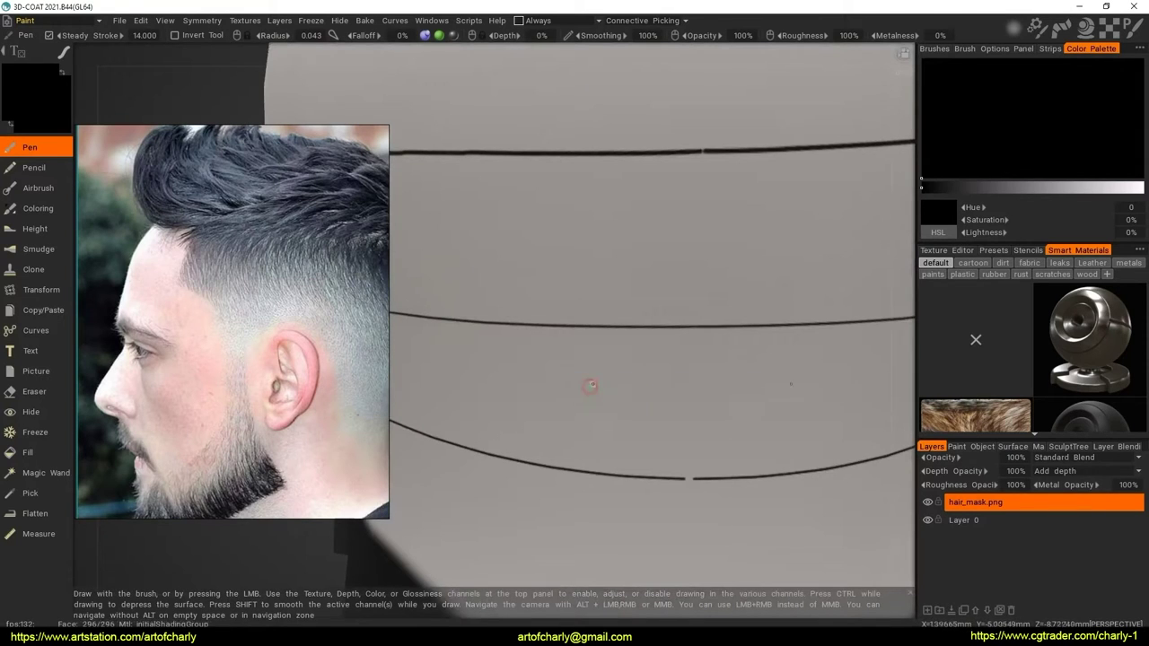
{"action": "left_click_drag", "start_coordinate": [584, 384], "coordinate": [674, 391], "text": "alt"}
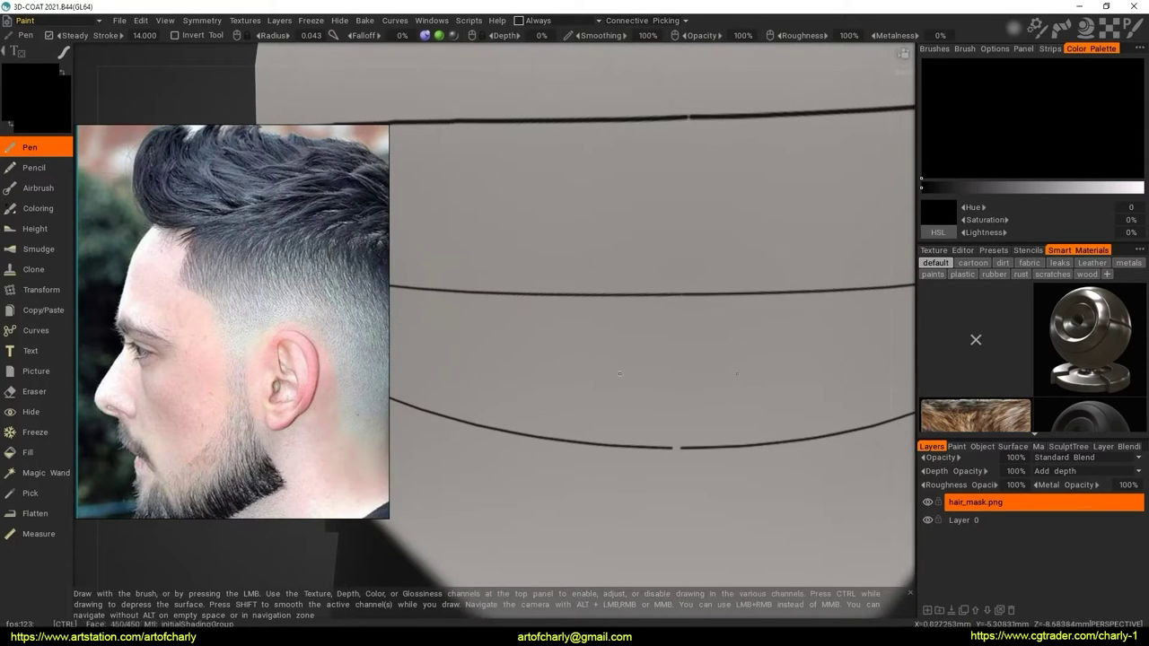
{"action": "left_click_drag", "start_coordinate": [592, 331], "coordinate": [592, 386]}
{"action": "mouse_move", "coordinate": [627, 470]}
{"action": "left_mouse_down", "text": "alt"}
{"action": "mouse_move", "coordinate": [619, 319]}
{"action": "mouse_move", "coordinate": [615, 385]}
{"action": "left_mouse_up", "text": "alt"}
{"action": "left_click_drag", "start_coordinate": [605, 303], "coordinate": [605, 346]}
{"action": "scroll", "coordinate": [666, 316], "scroll_direction": "down", "scroll_amount": 5}
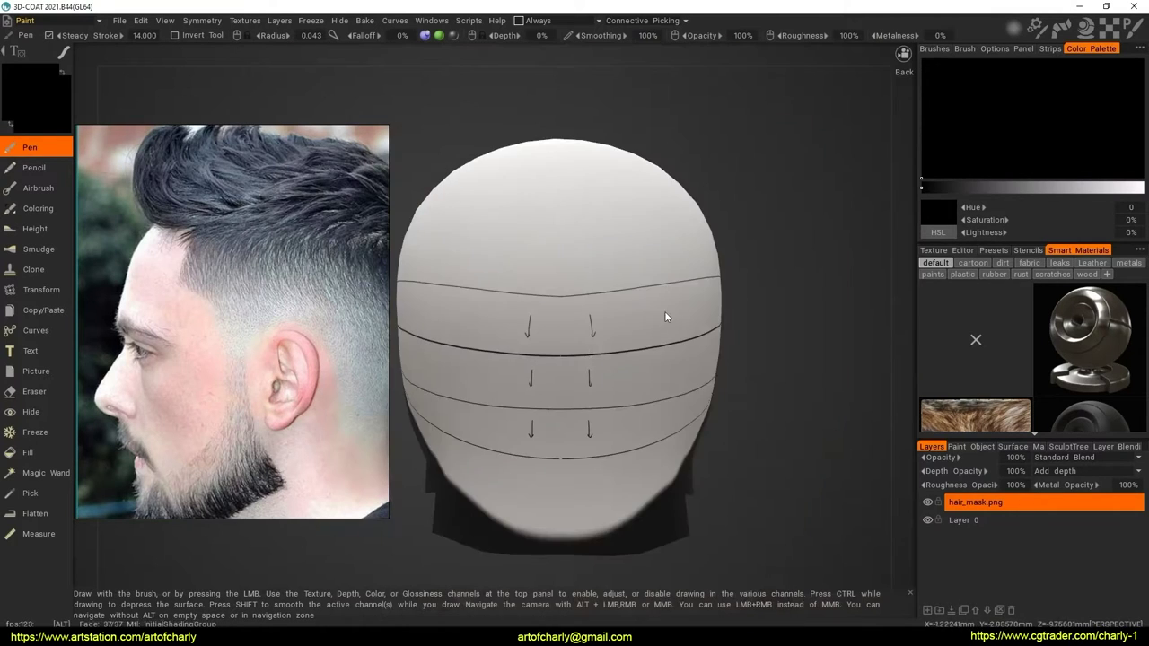
Paint a downward arrow with an arrowhead beside the ear near the sideburn
{"action": "left_click_drag", "start_coordinate": [666, 316], "coordinate": [710, 336], "text": "alt"}
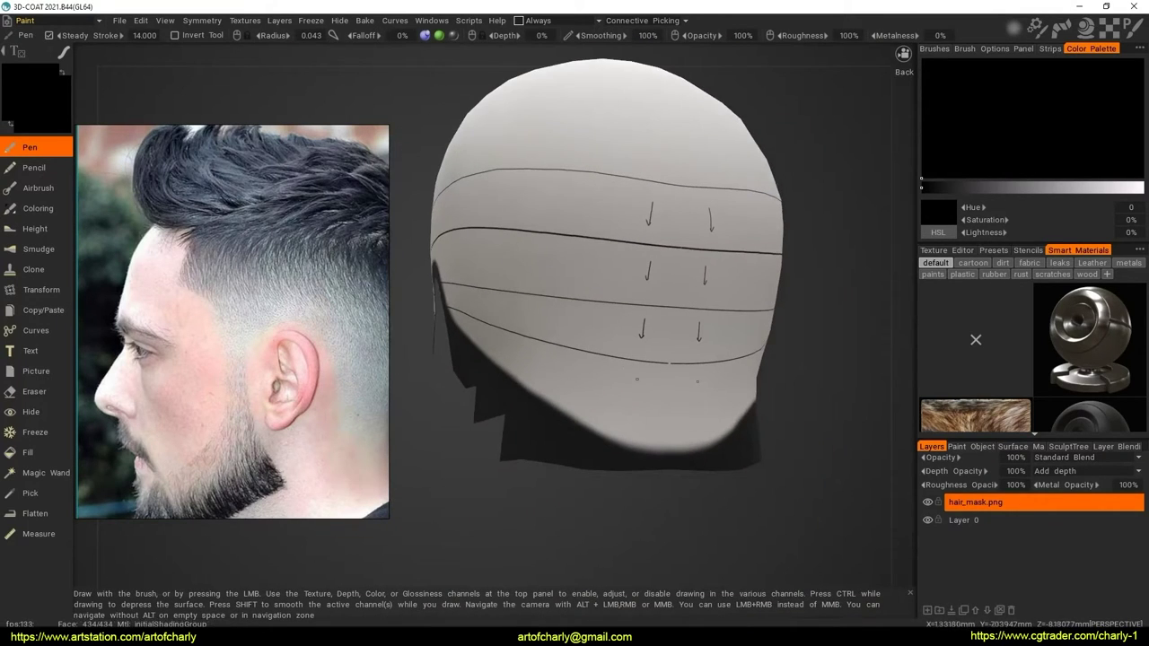
{"action": "left_click_drag", "start_coordinate": [640, 420], "coordinate": [568, 312], "text": "alt"}
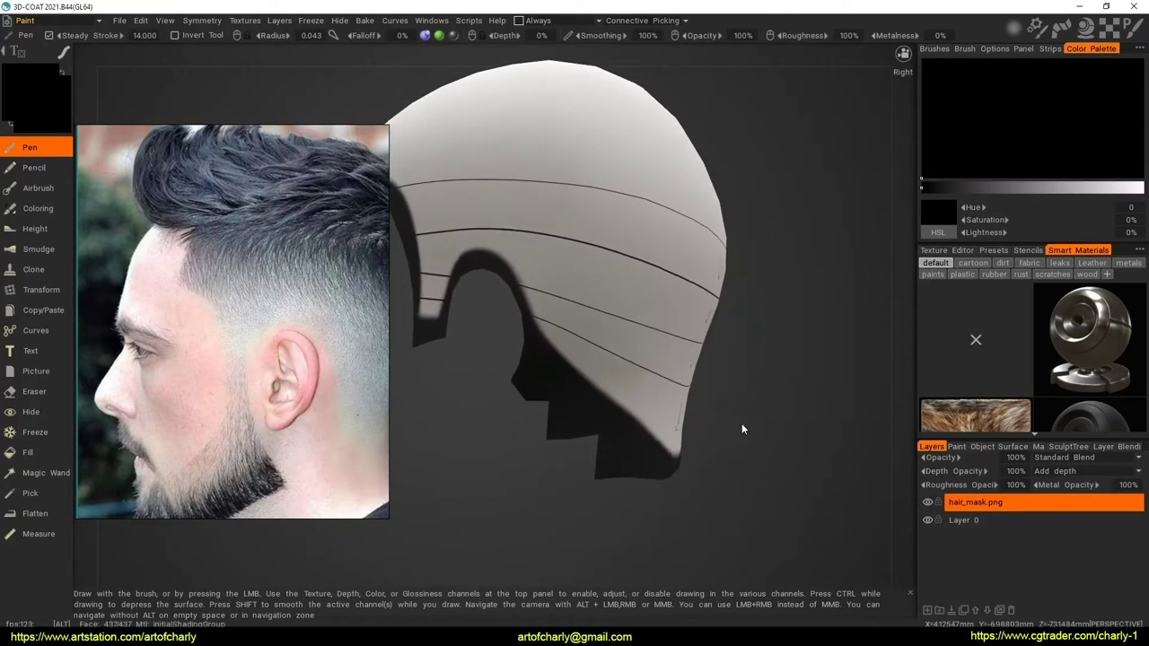
{"action": "scroll", "coordinate": [568, 311], "scroll_direction": "up", "scroll_amount": 5}
{"action": "scroll", "coordinate": [709, 379], "scroll_direction": "up", "scroll_amount": 3}
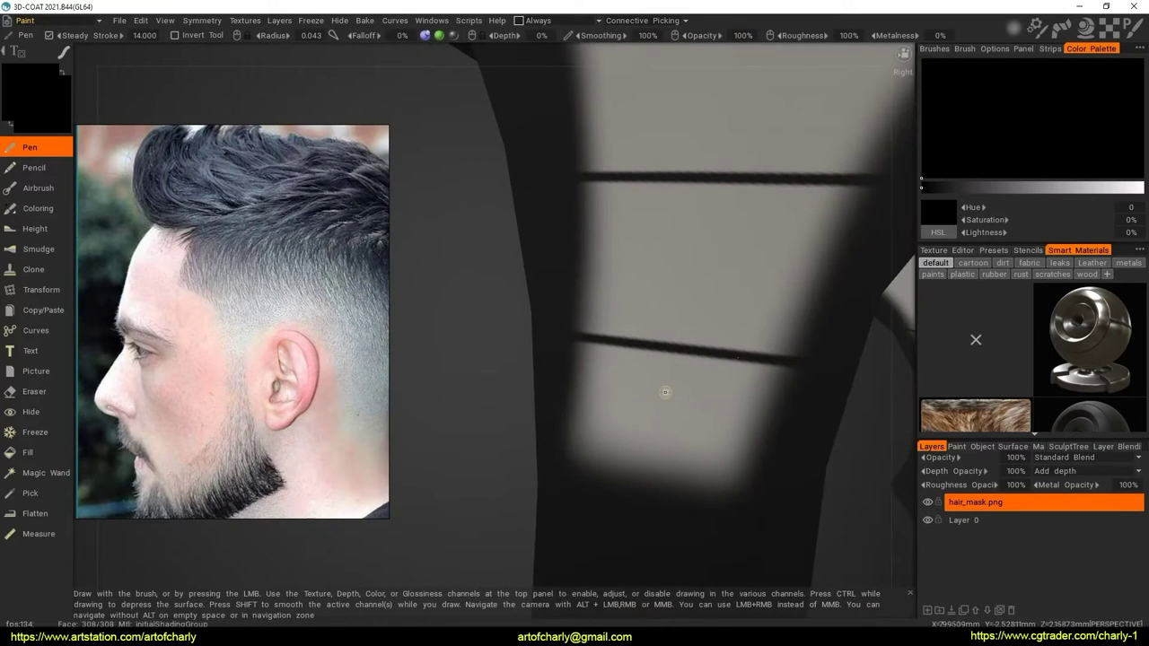
{"action": "left_click_drag", "start_coordinate": [668, 380], "coordinate": [659, 419]}
{"action": "mouse_move", "coordinate": [691, 225]}
{"action": "left_mouse_down"}
{"action": "mouse_move", "coordinate": [684, 288]}
{"action": "mouse_move", "coordinate": [695, 275]}
{"action": "mouse_move", "coordinate": [661, 231]}
{"action": "mouse_move", "coordinate": [650, 287]}
{"action": "mouse_move", "coordinate": [669, 269]}
{"action": "left_mouse_up"}
{"action": "scroll", "coordinate": [638, 330], "scroll_direction": "down", "scroll_amount": 5}
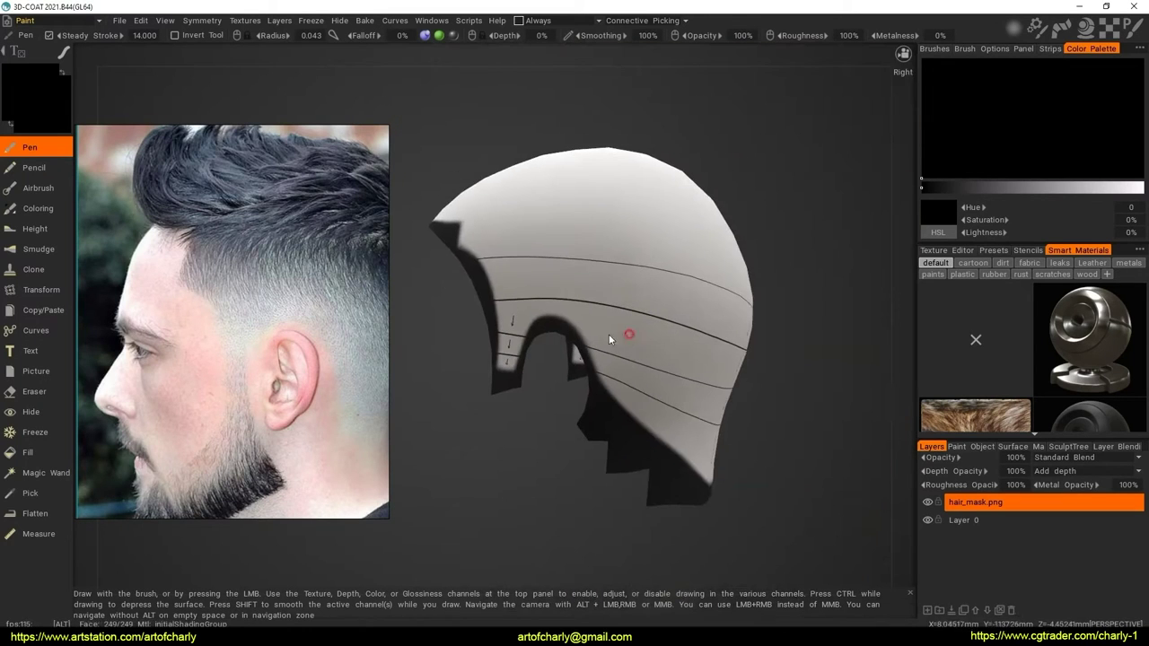
{"action": "mouse_move", "coordinate": [609, 334]}
{"action": "left_mouse_down", "text": "alt"}
{"action": "mouse_move", "coordinate": [633, 342]}
{"action": "mouse_move", "coordinate": [544, 341]}
{"action": "mouse_move", "coordinate": [672, 359]}
{"action": "mouse_move", "coordinate": [569, 329]}
{"action": "mouse_move", "coordinate": [653, 355]}
{"action": "mouse_move", "coordinate": [595, 326]}
{"action": "left_mouse_up", "text": "alt"}
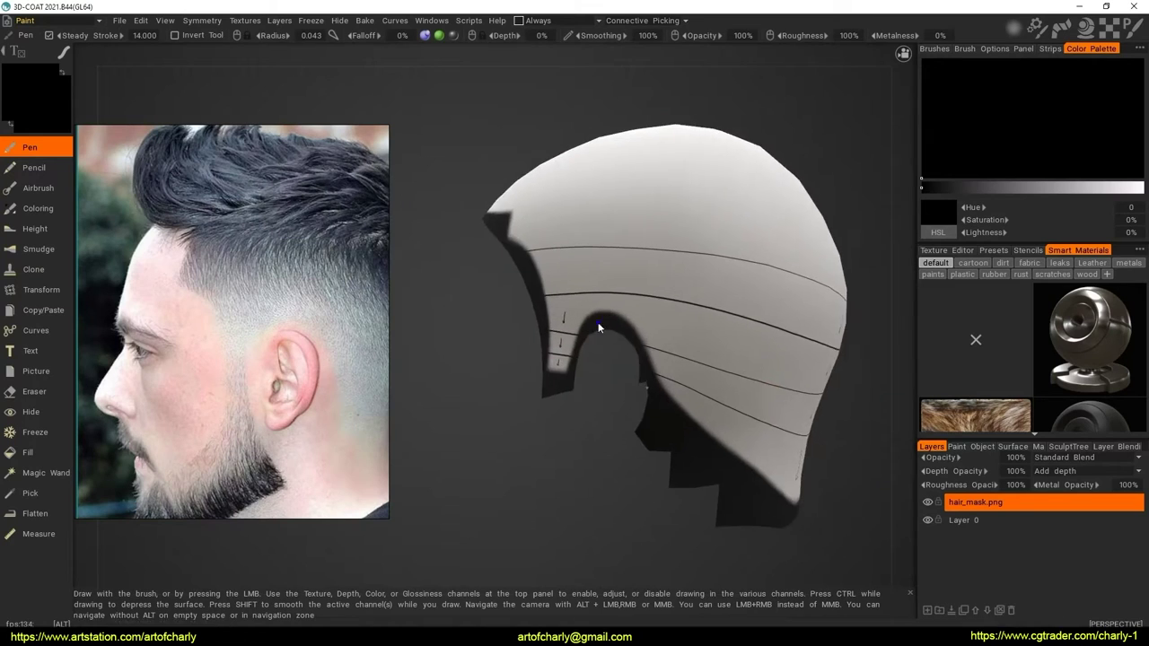
{"action": "scroll", "coordinate": [595, 326], "scroll_direction": "up", "scroll_amount": 5}
{"action": "scroll", "coordinate": [626, 362], "scroll_direction": "down", "scroll_amount": 2}
{"action": "scroll", "coordinate": [626, 362], "scroll_direction": "down", "scroll_amount": 2}
{"action": "scroll", "coordinate": [616, 356], "scroll_direction": "down", "scroll_amount": 2}
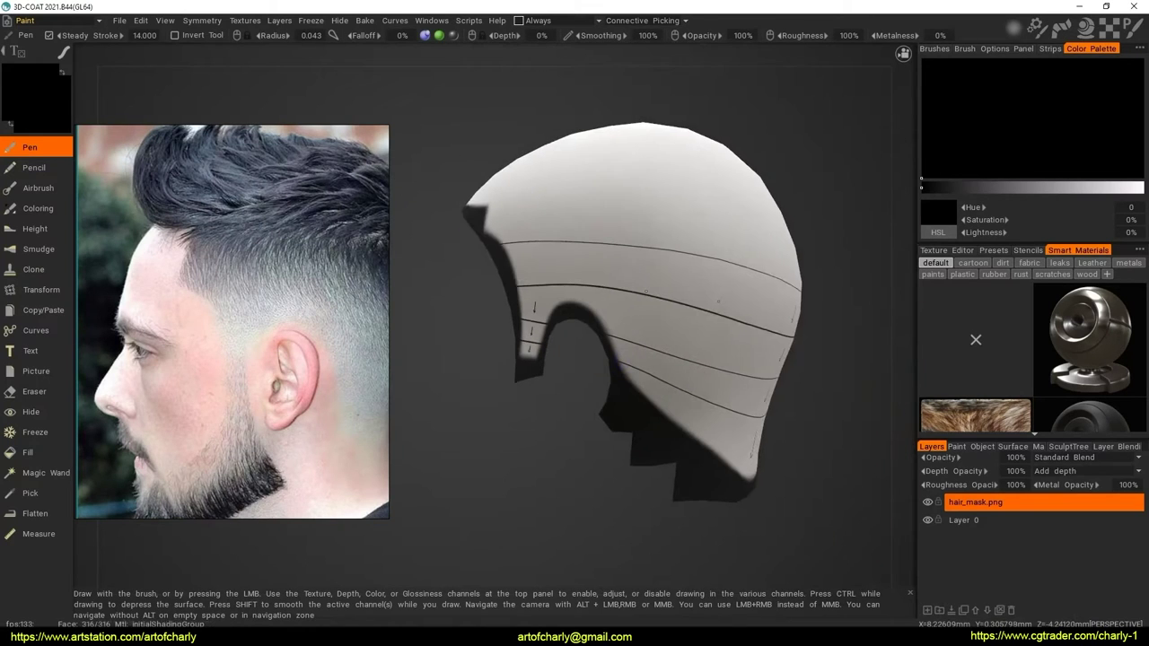
{"action": "key", "text": "space"}
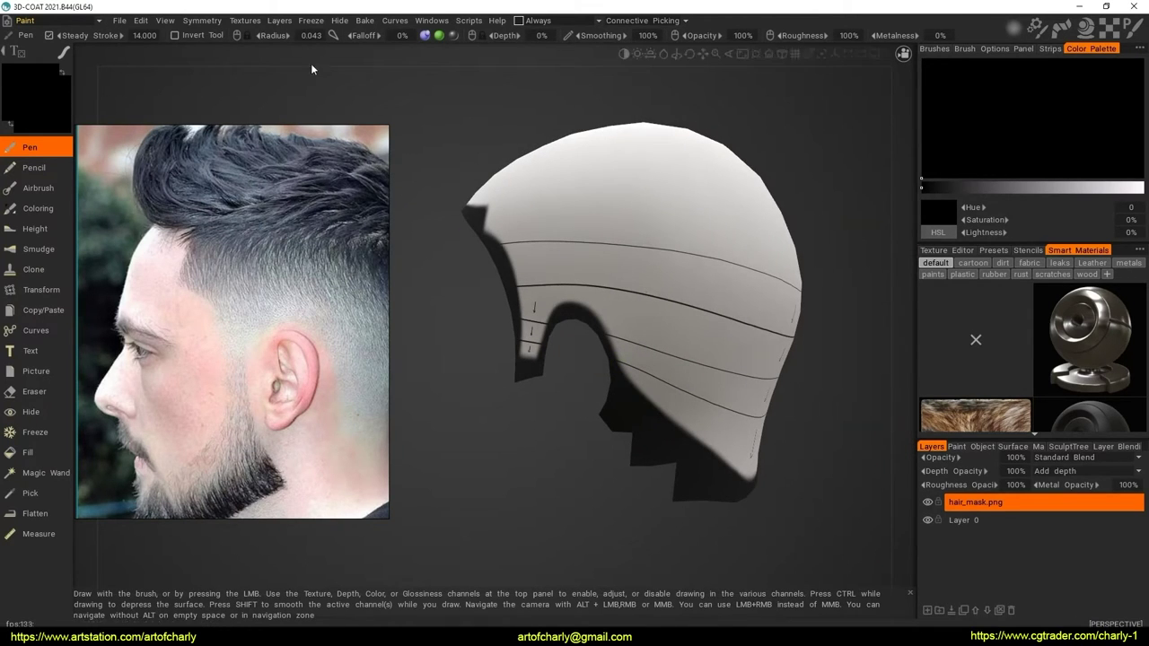
Export the colour/albedo map as PNG, overwriting length.png in sourceimages
{"action": "left_click", "coordinate": [244, 20]}
{"action": "mouse_move", "coordinate": [246, 63]}
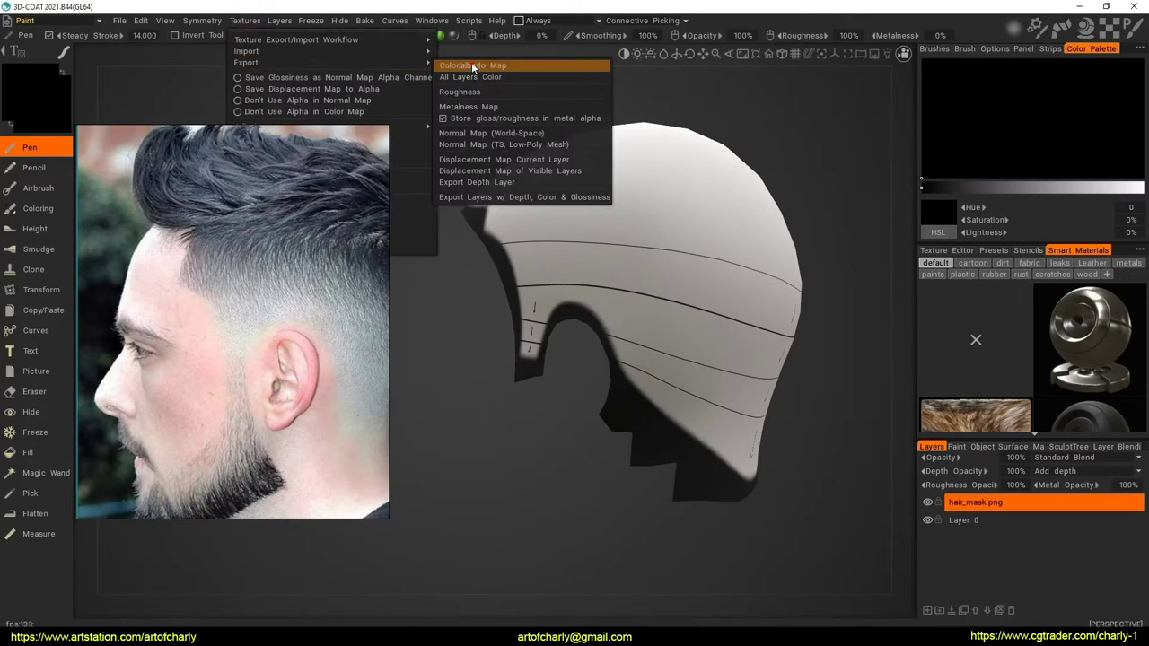
{"action": "left_click", "coordinate": [473, 65]}
{"action": "left_click", "coordinate": [553, 362]}
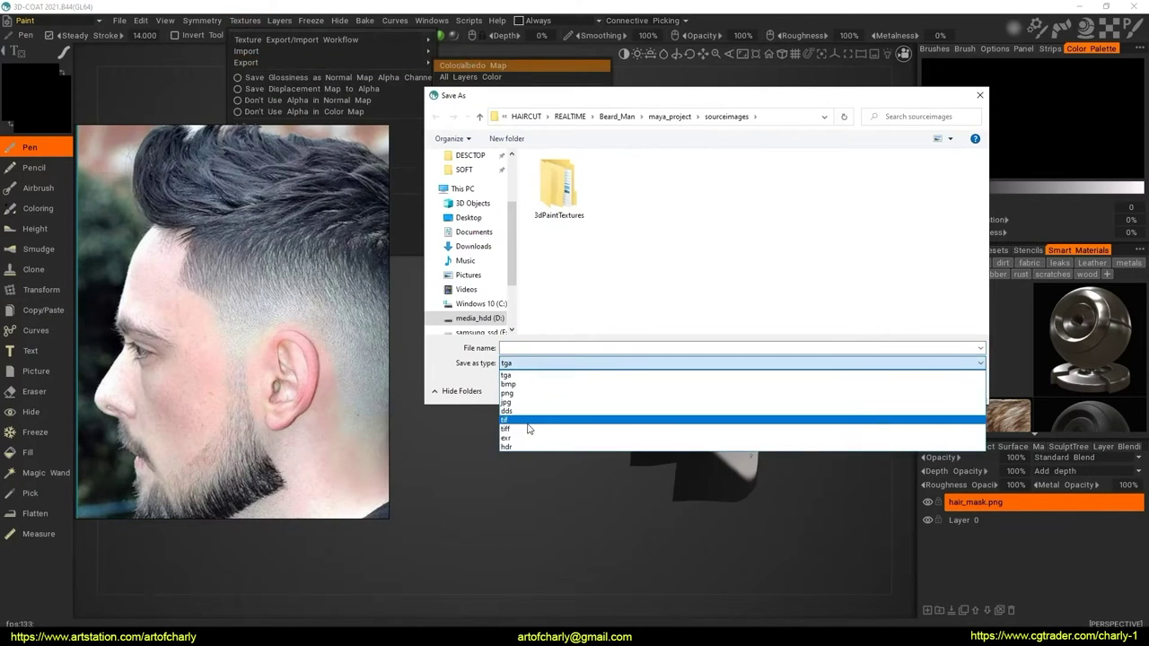
{"action": "left_click", "coordinate": [525, 393]}
{"action": "left_click", "coordinate": [560, 347]}
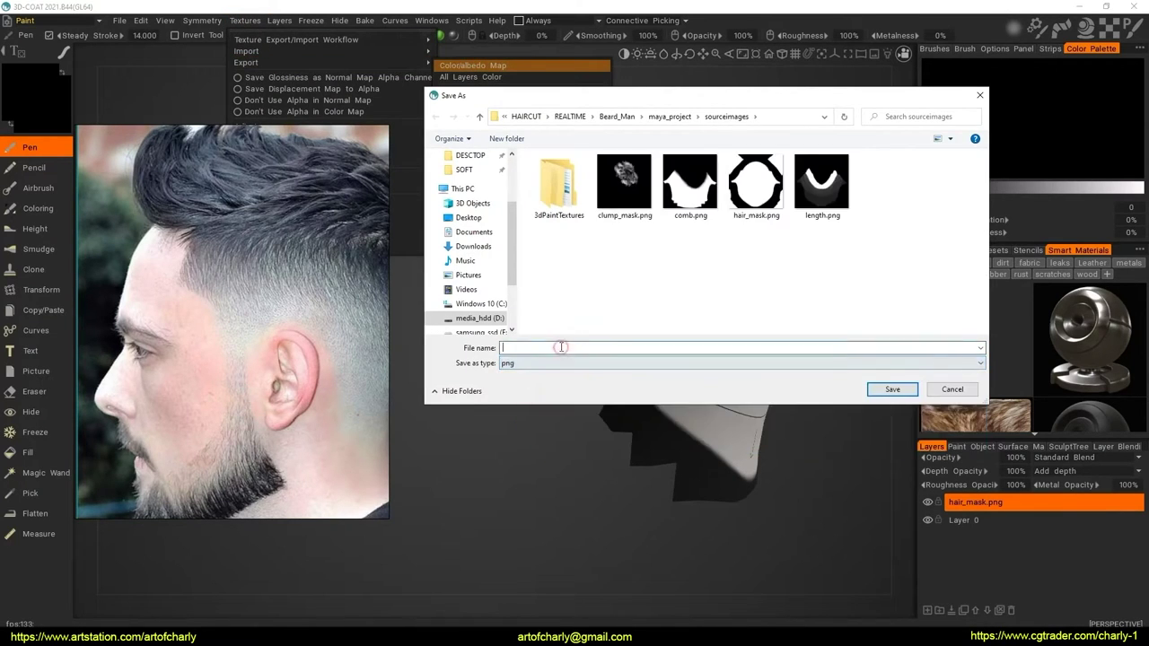
{"action": "double_click", "coordinate": [821, 183]}
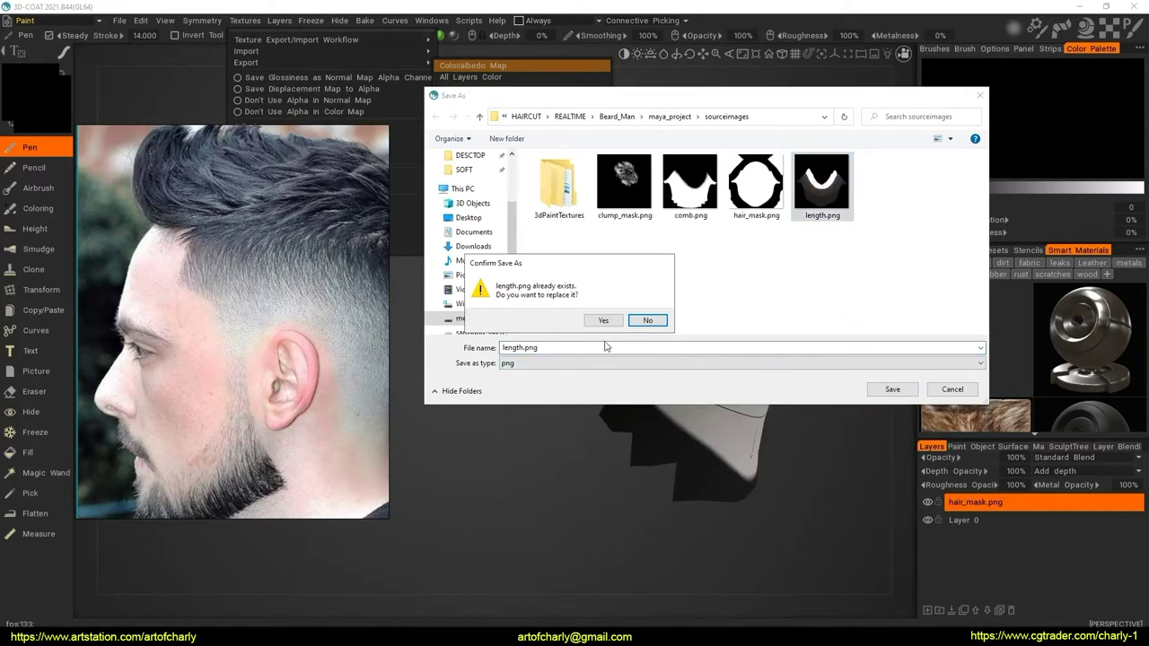
{"action": "left_click", "coordinate": [610, 323]}
{"action": "mouse_move", "coordinate": [653, 339]}
{"action": "left_mouse_down", "text": "alt"}
{"action": "mouse_move", "coordinate": [667, 359]}
{"action": "mouse_move", "coordinate": [723, 344]}
{"action": "left_mouse_up", "text": "alt"}
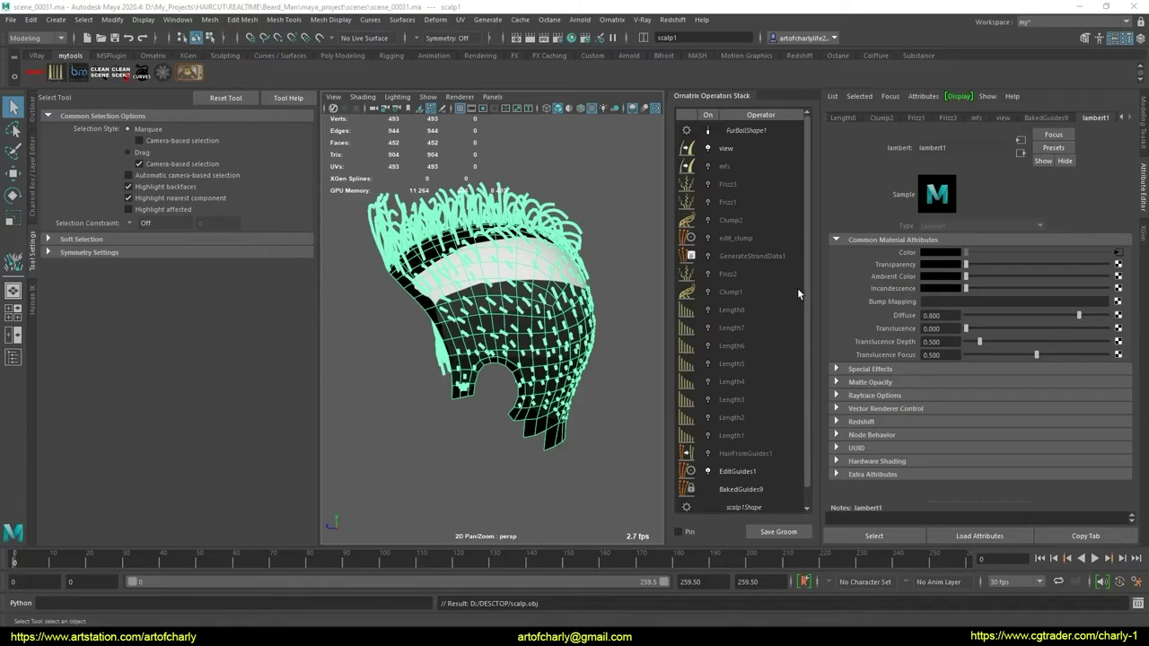
Reload length.png as the file3 texture node's image
{"action": "left_click_drag", "start_coordinate": [416, 362], "coordinate": [511, 449], "text": "alt"}
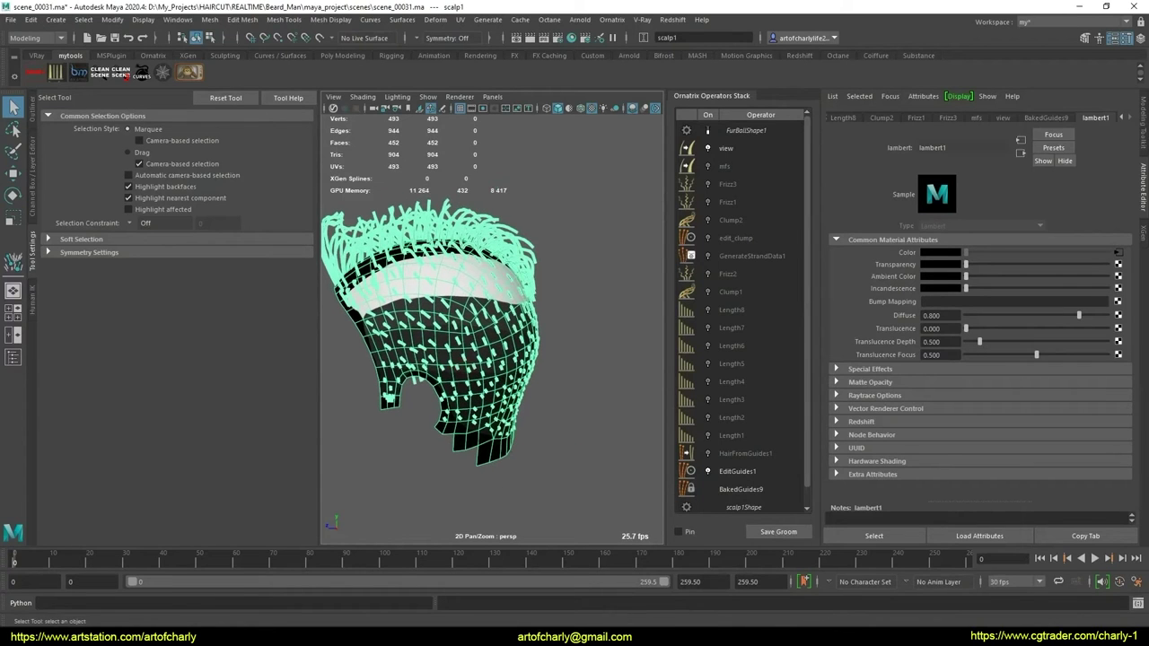
{"action": "left_click", "coordinate": [1118, 257]}
{"action": "left_click", "coordinate": [1114, 282]}
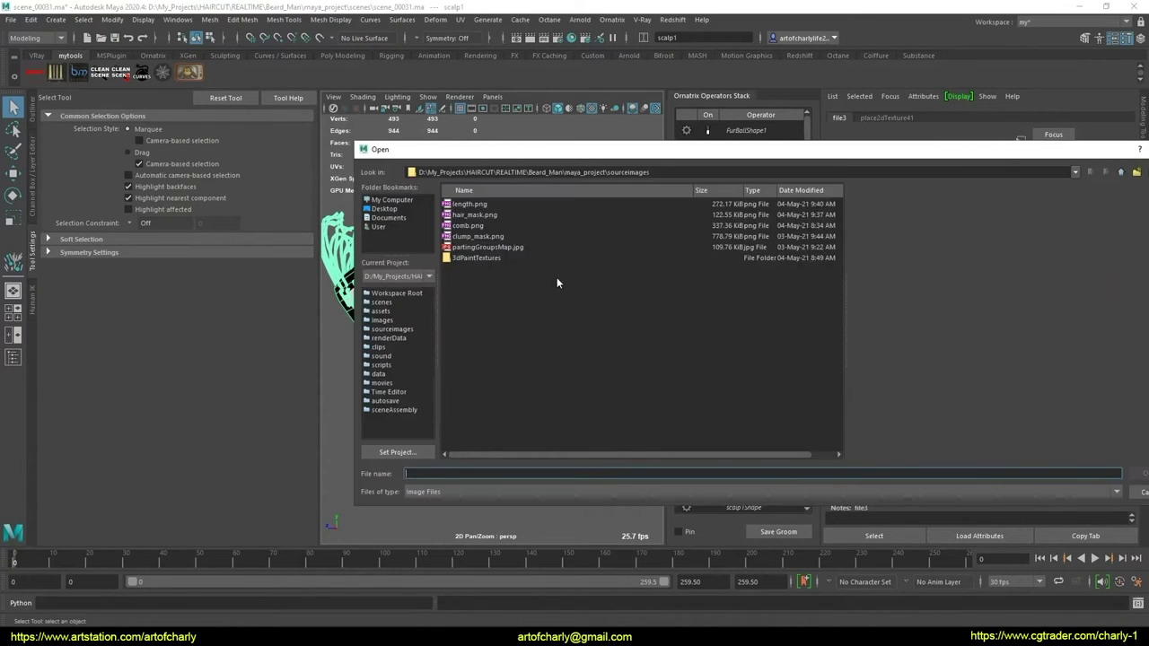
{"action": "double_click", "coordinate": [475, 212]}
Orbit around the scalp to check the new lines, then select the EditGuides1 operator
{"action": "mouse_move", "coordinate": [461, 333]}
{"action": "left_mouse_down", "text": "alt"}
{"action": "mouse_move", "coordinate": [485, 320]}
{"action": "mouse_move", "coordinate": [362, 305]}
{"action": "mouse_move", "coordinate": [487, 321]}
{"action": "mouse_move", "coordinate": [479, 248]}
{"action": "left_mouse_up", "text": "alt"}
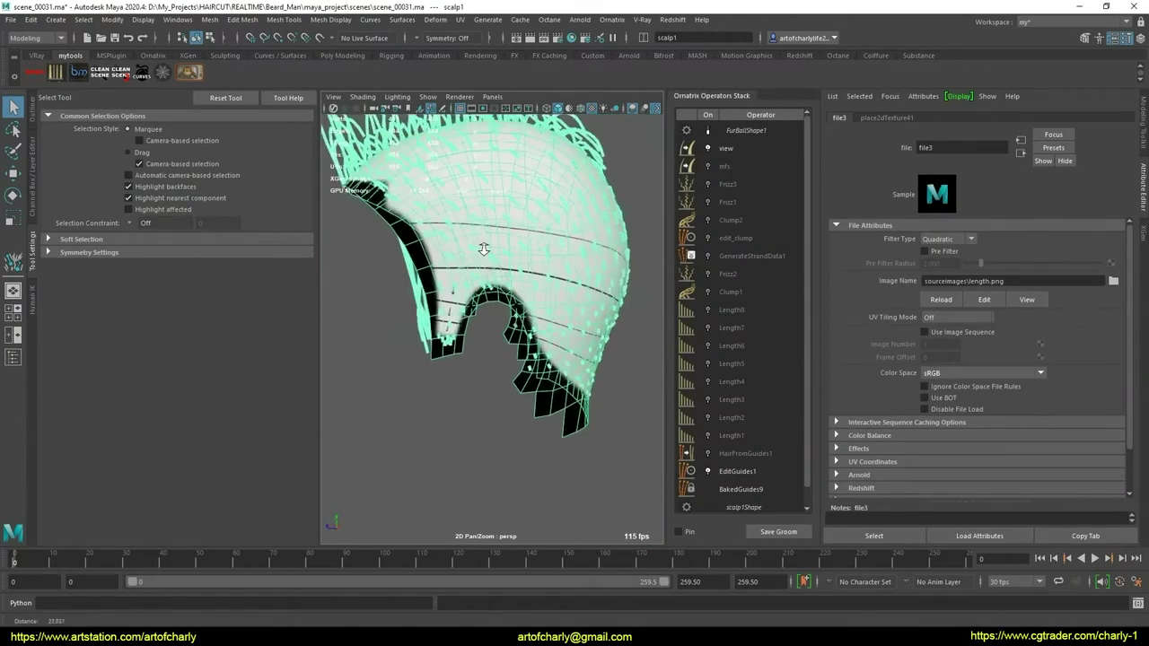
{"action": "right_click_drag", "start_coordinate": [480, 248], "coordinate": [484, 261], "text": "alt"}
{"action": "mouse_move", "coordinate": [483, 261]}
{"action": "left_mouse_down", "text": "alt"}
{"action": "mouse_move", "coordinate": [508, 285]}
{"action": "mouse_move", "coordinate": [557, 248]}
{"action": "left_mouse_up", "text": "alt"}
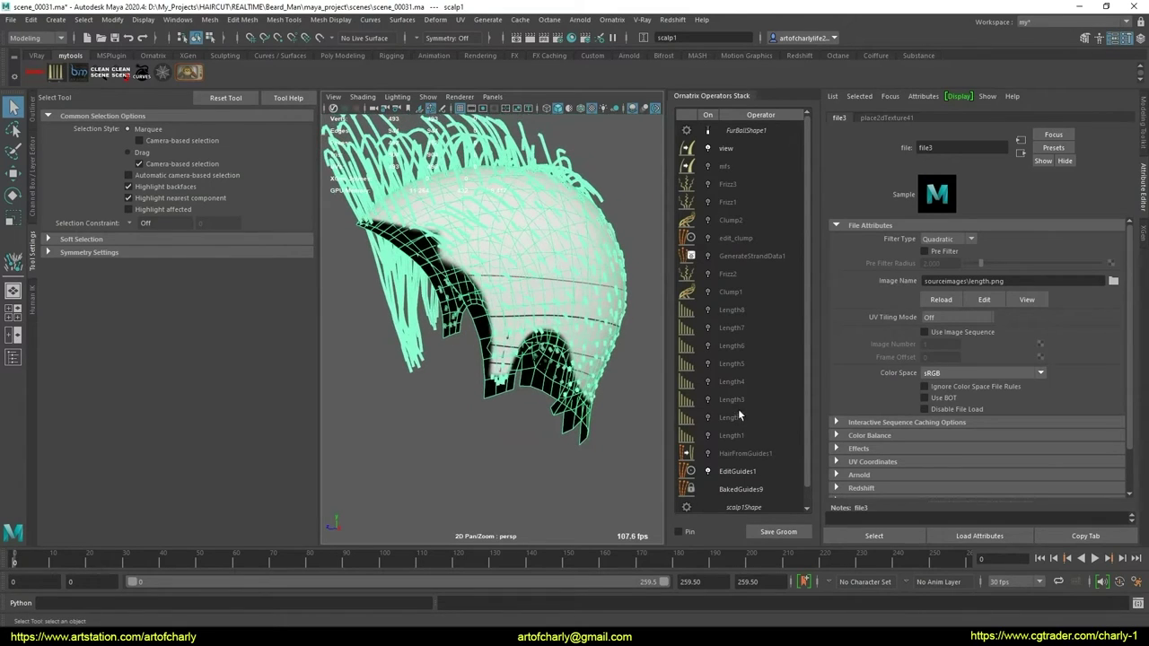
{"action": "left_click", "coordinate": [736, 471]}
Put EditGuides1 into strand selection mode and select all guide strands on the head
{"action": "right_click_drag", "start_coordinate": [430, 359], "coordinate": [482, 380], "text": "alt"}
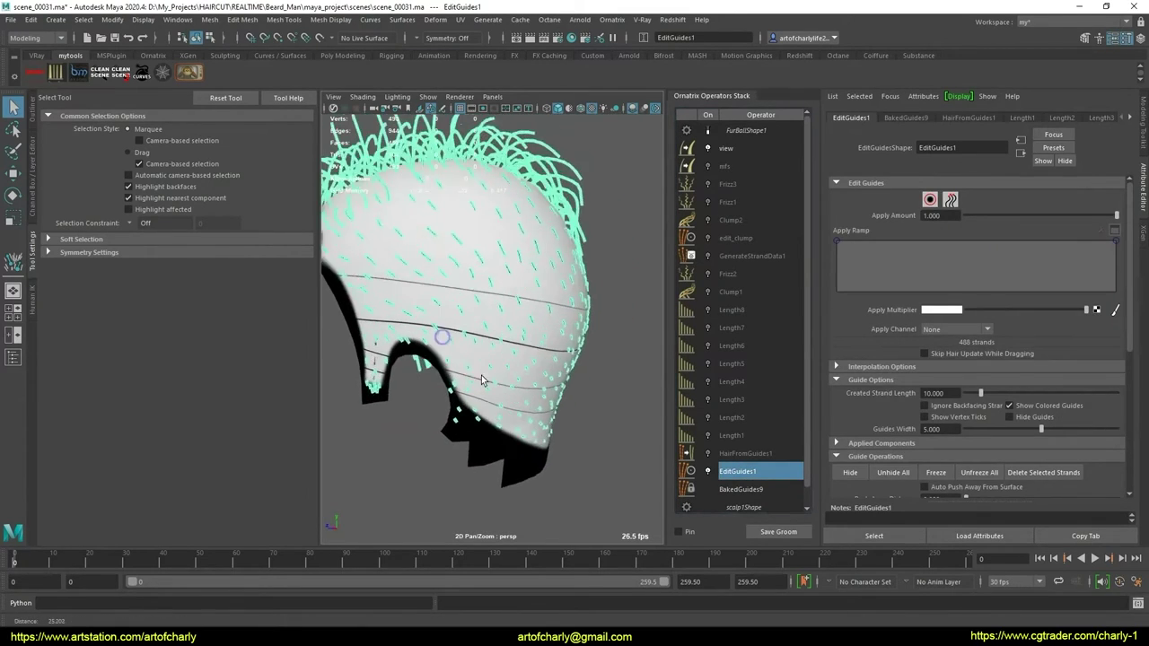
{"action": "mouse_move", "coordinate": [481, 381]}
{"action": "left_mouse_down", "text": "alt"}
{"action": "mouse_move", "coordinate": [462, 274]}
{"action": "mouse_move", "coordinate": [486, 416]}
{"action": "left_mouse_up", "text": "alt"}
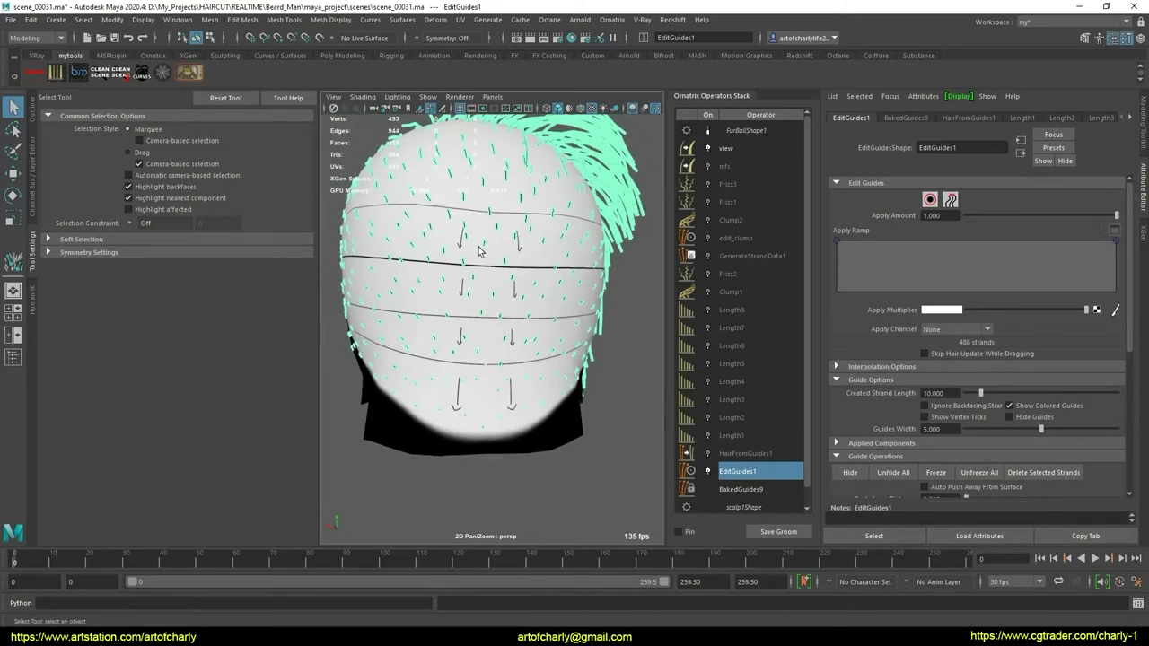
{"action": "left_click_drag", "start_coordinate": [480, 252], "coordinate": [492, 359], "text": "alt"}
{"action": "mouse_move", "coordinate": [496, 417]}
{"action": "left_mouse_down", "text": "alt"}
{"action": "mouse_move", "coordinate": [625, 419]}
{"action": "mouse_move", "coordinate": [526, 410]}
{"action": "mouse_move", "coordinate": [540, 441]}
{"action": "mouse_move", "coordinate": [526, 423]}
{"action": "left_mouse_up", "text": "alt"}
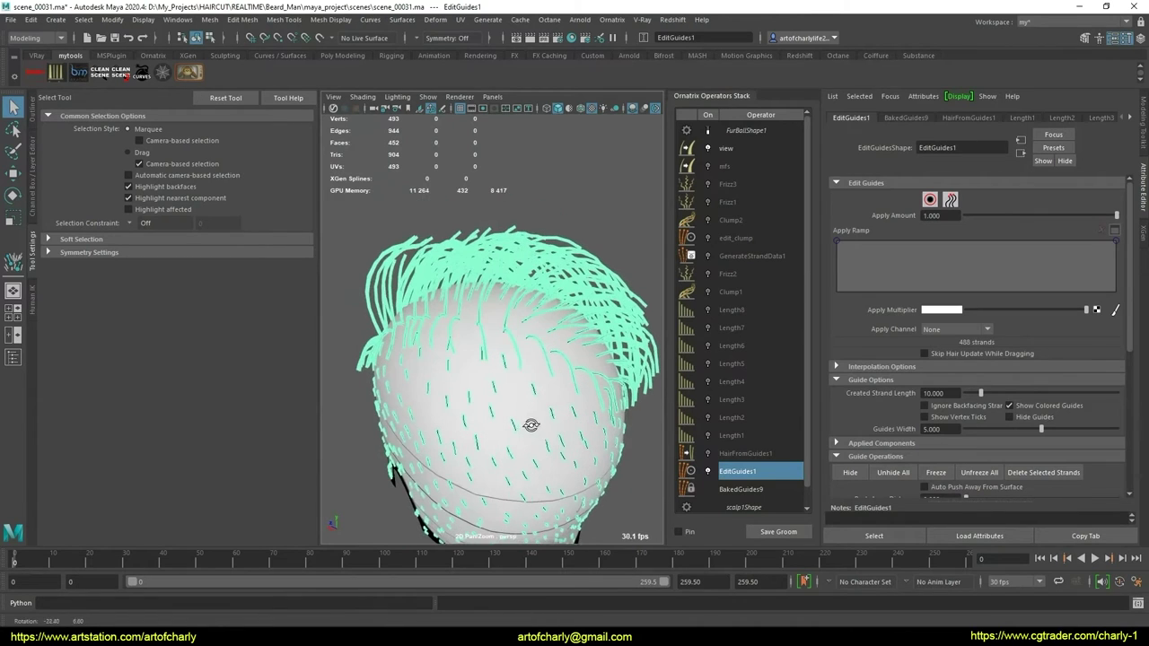
{"action": "mouse_move", "coordinate": [482, 358]}
{"action": "left_mouse_down", "text": "alt"}
{"action": "mouse_move", "coordinate": [499, 380]}
{"action": "mouse_move", "coordinate": [568, 297]}
{"action": "left_mouse_up", "text": "alt"}
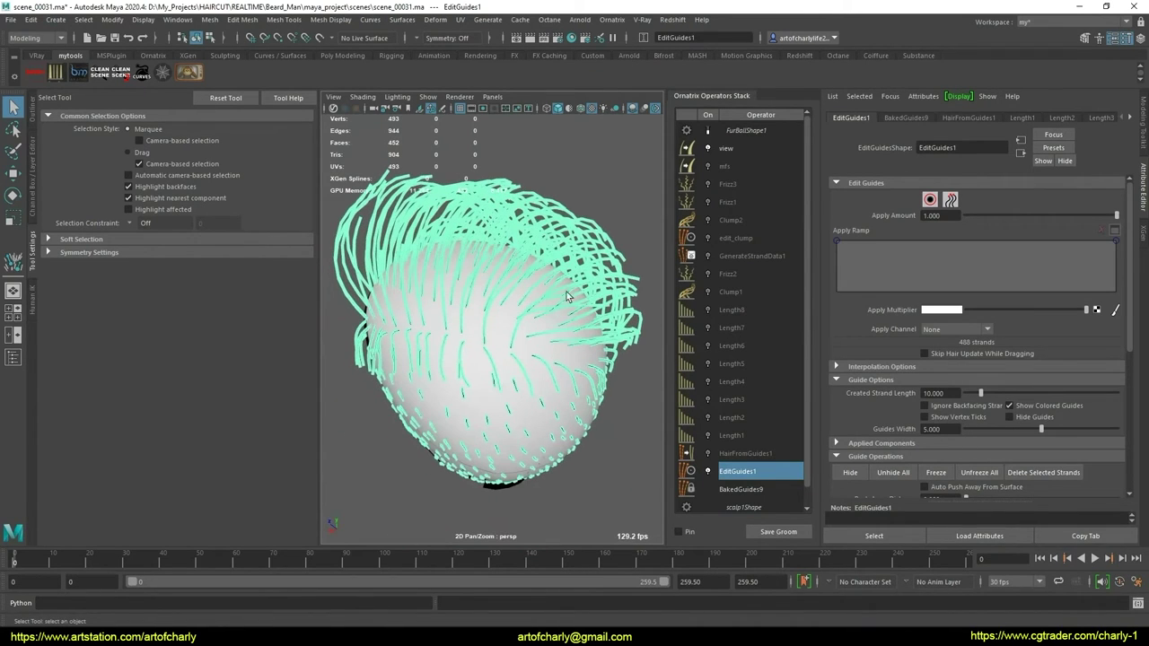
{"action": "left_click", "coordinate": [929, 199]}
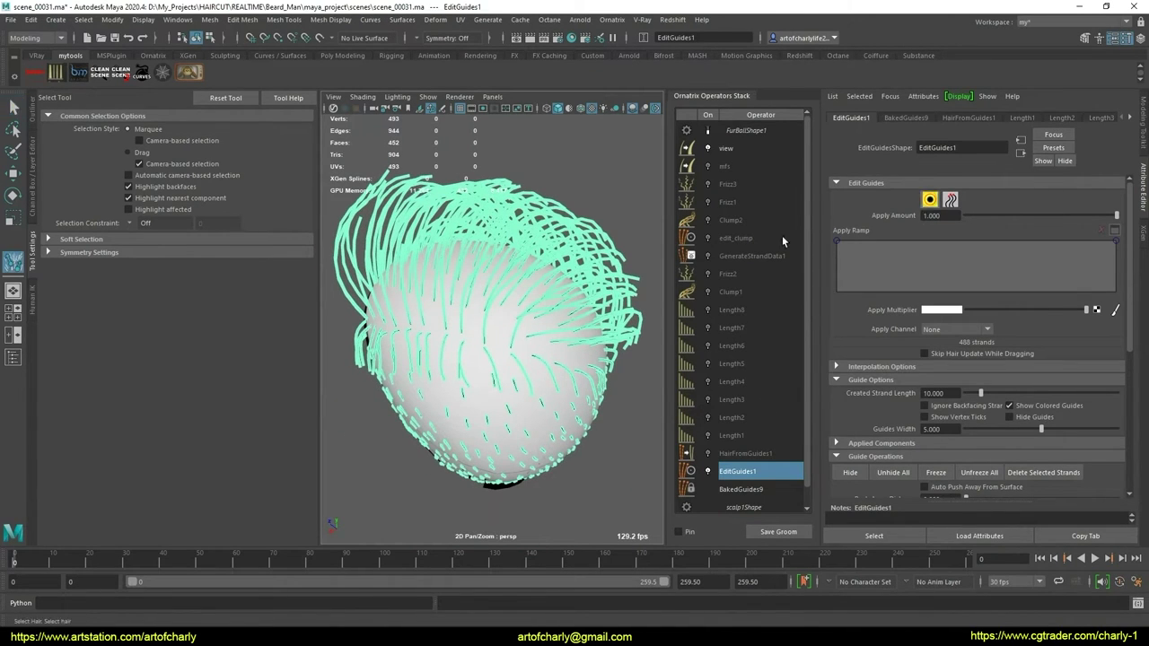
{"action": "left_click_drag", "start_coordinate": [601, 314], "coordinate": [559, 236], "text": "alt"}
{"action": "right_click_drag", "start_coordinate": [559, 236], "coordinate": [600, 264], "text": "alt"}
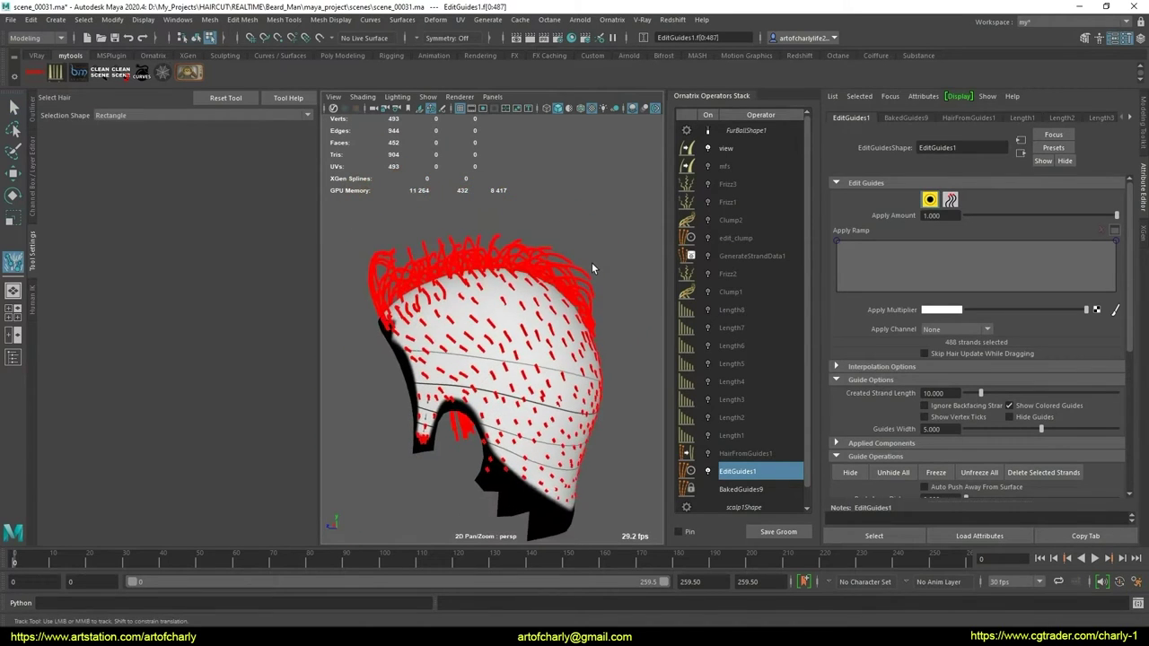
Expand the Strand Groups section of the EditGuides1 settings
{"action": "left_click_drag", "start_coordinate": [592, 263], "coordinate": [634, 270], "text": "alt"}
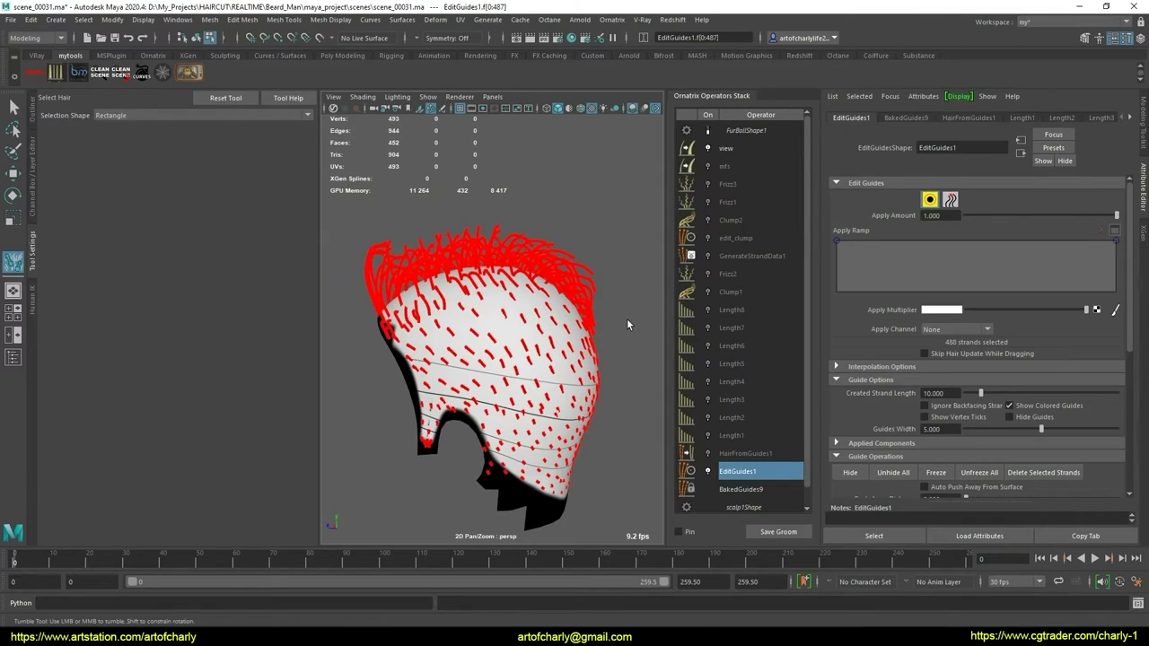
{"action": "left_click_drag", "start_coordinate": [626, 318], "coordinate": [538, 341], "text": "alt"}
{"action": "middle_click_drag", "start_coordinate": [539, 341], "coordinate": [480, 348], "text": "alt"}
{"action": "right_click_drag", "start_coordinate": [480, 348], "coordinate": [566, 331], "text": "alt"}
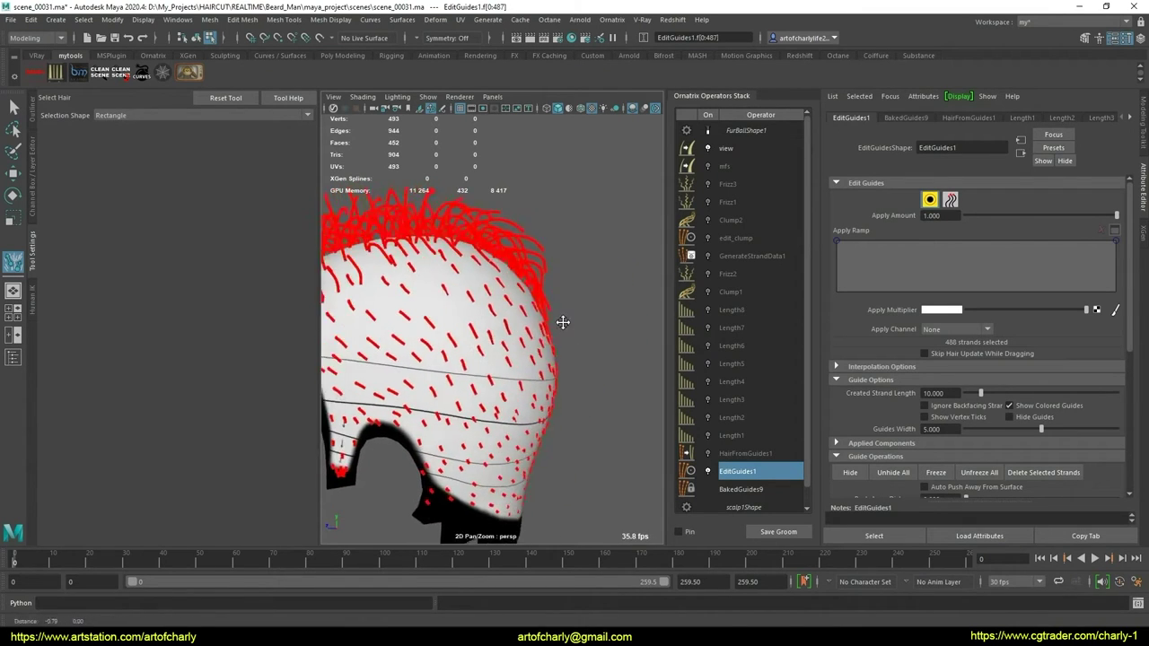
{"action": "mouse_move", "coordinate": [562, 320]}
{"action": "left_mouse_down", "text": "alt"}
{"action": "mouse_move", "coordinate": [558, 267]}
{"action": "mouse_move", "coordinate": [527, 292]}
{"action": "mouse_move", "coordinate": [539, 305]}
{"action": "left_mouse_up", "text": "alt"}
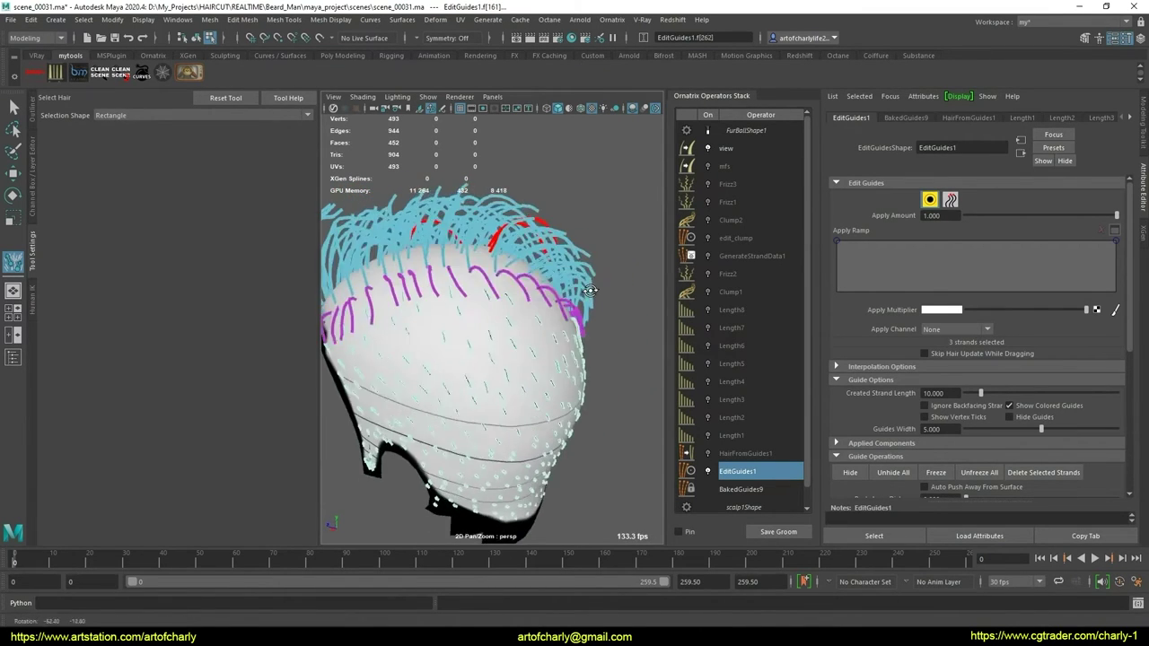
{"action": "scroll", "coordinate": [927, 369], "scroll_direction": "down", "scroll_amount": 5}
{"action": "scroll", "coordinate": [906, 341], "scroll_direction": "up", "scroll_amount": 2}
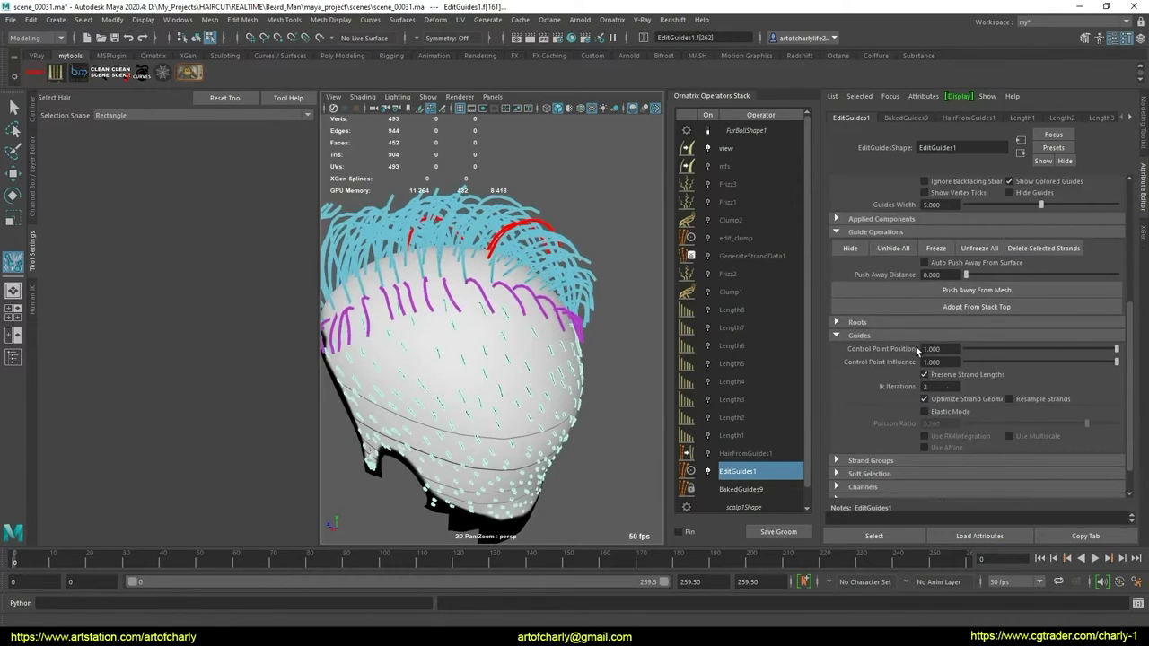
{"action": "scroll", "coordinate": [913, 346], "scroll_direction": "up", "scroll_amount": 2}
{"action": "scroll", "coordinate": [920, 350], "scroll_direction": "down", "scroll_amount": 3}
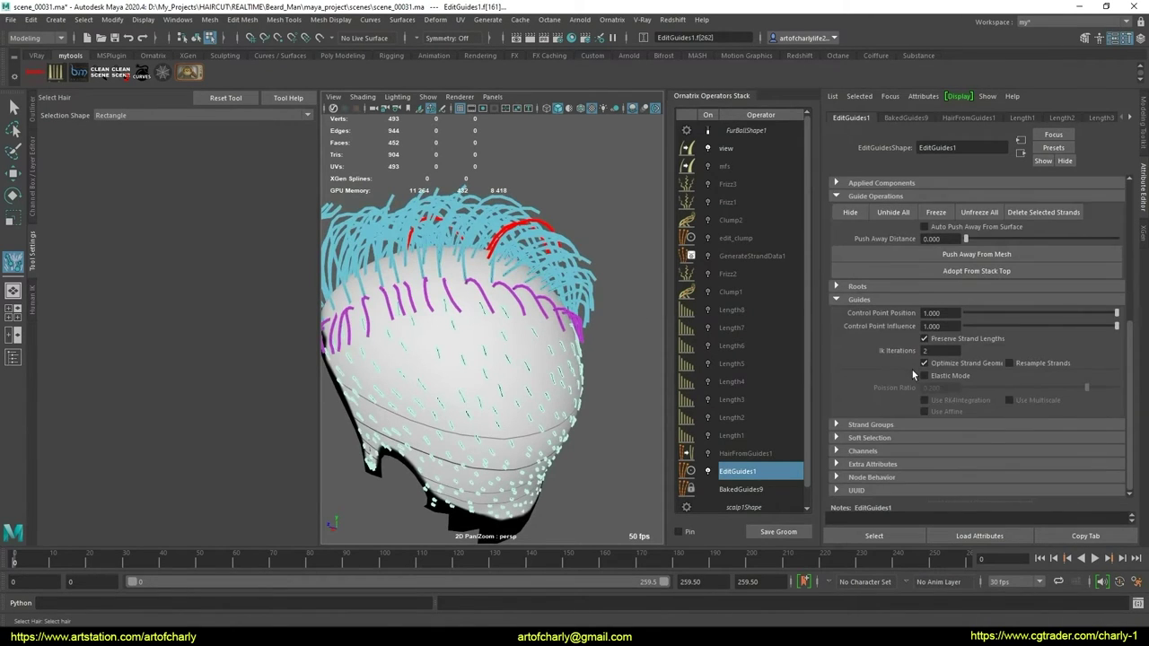
{"action": "left_click", "coordinate": [874, 429]}
{"action": "scroll", "coordinate": [898, 417], "scroll_direction": "down", "scroll_amount": 3}
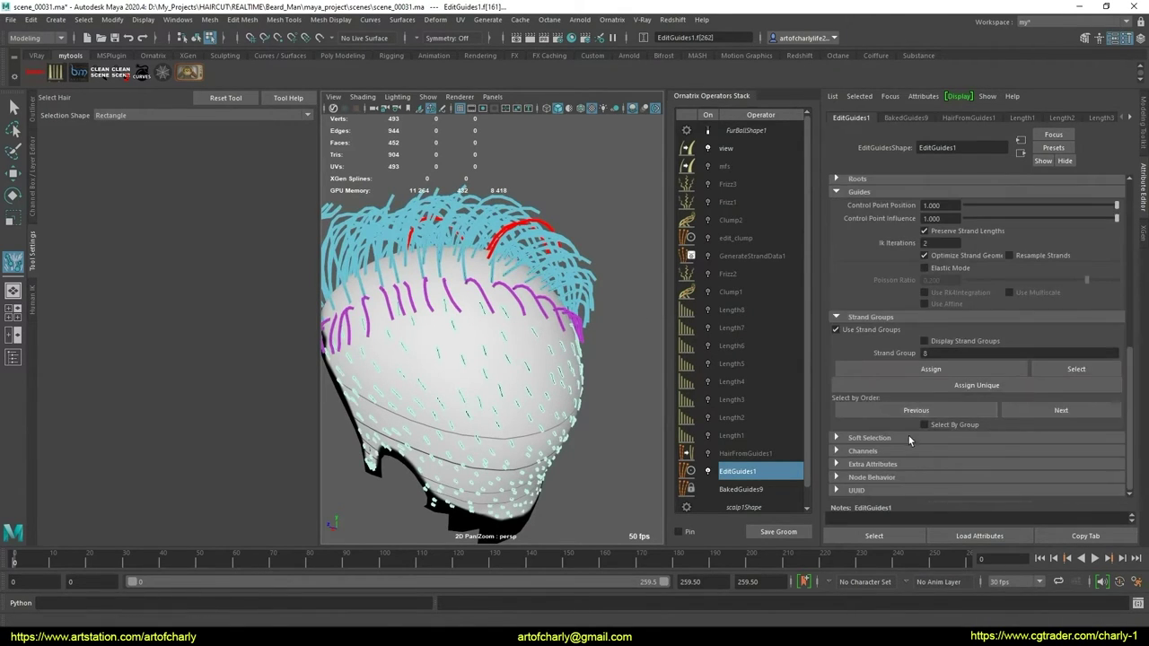
Turn on Select By Group and select the guides belonging to strand group 7
{"action": "left_click_drag", "start_coordinate": [484, 279], "coordinate": [513, 253], "text": "alt"}
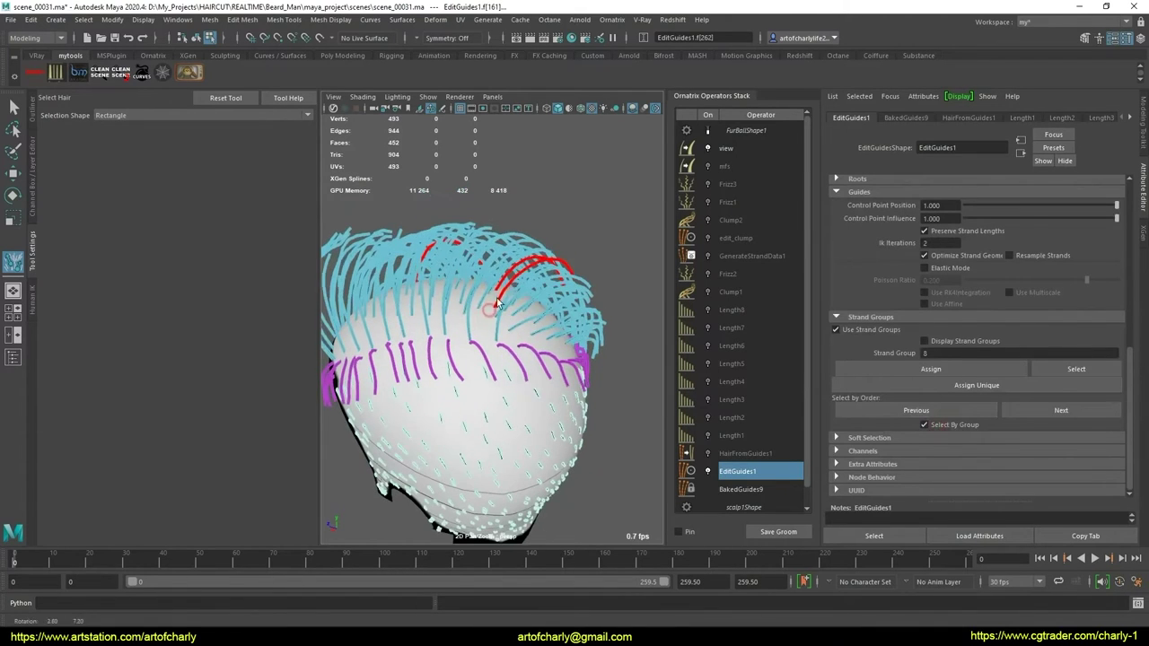
{"action": "left_click", "coordinate": [516, 250]}
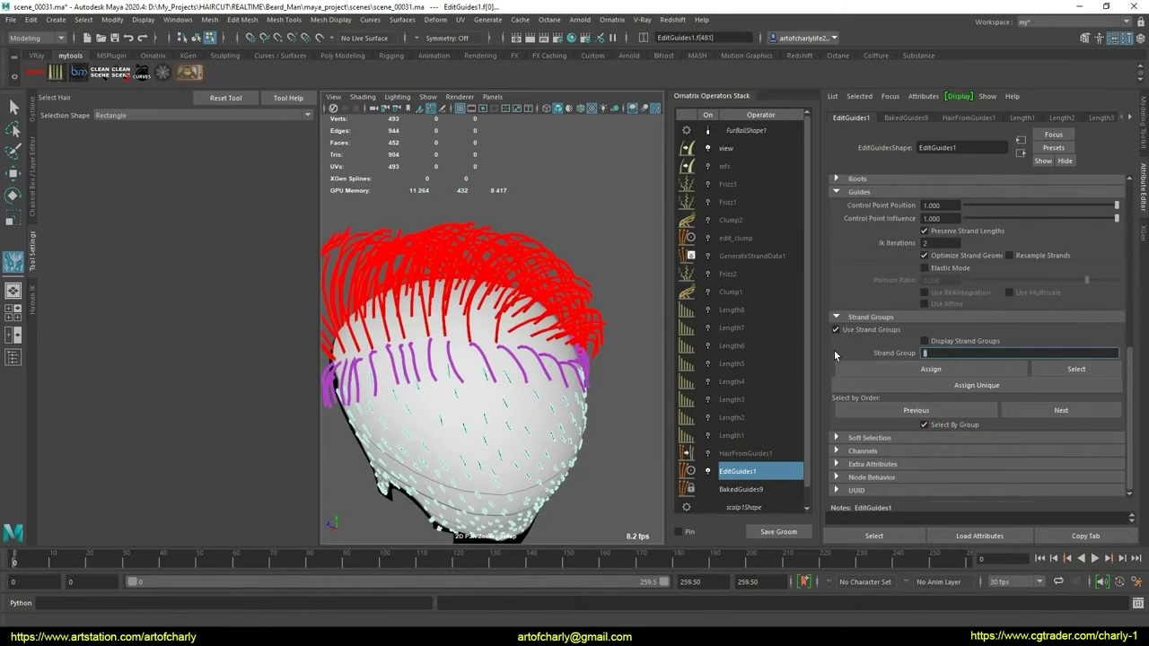
{"action": "type", "text": "7"}
{"action": "left_click", "coordinate": [912, 371]}
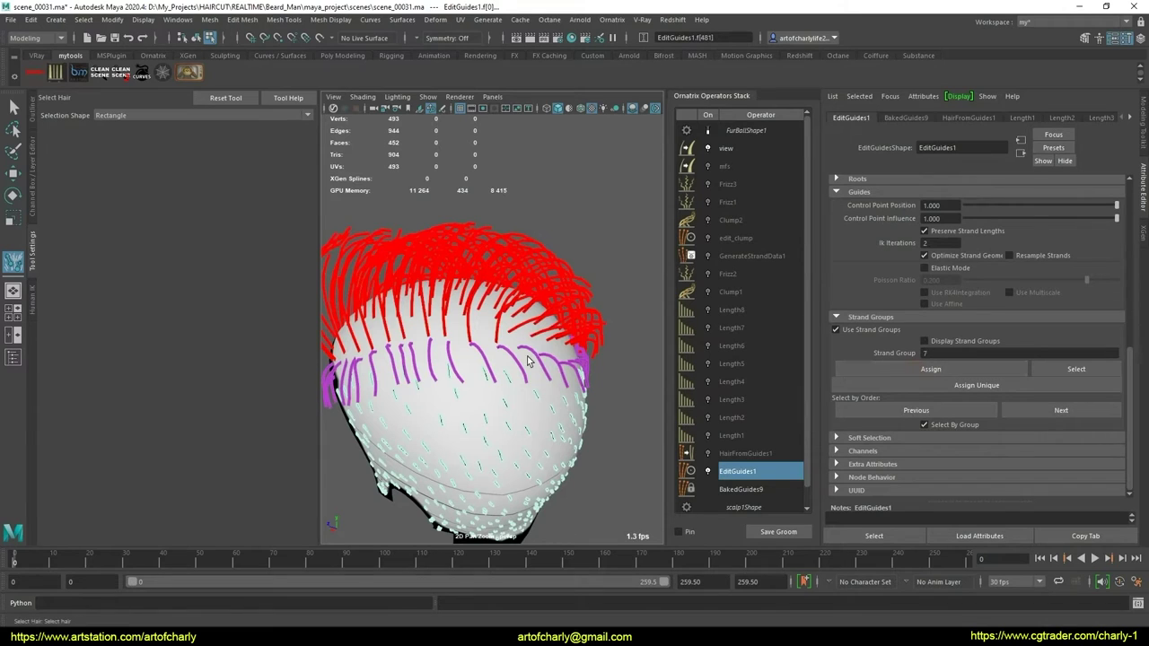
{"action": "key", "text": "ctrl+a"}
Check the strand group numbers (4,7 and 4,6) of all guides and a single scalp strand
{"action": "mouse_move", "coordinate": [548, 386]}
{"action": "left_mouse_down", "text": "alt"}
{"action": "mouse_move", "coordinate": [544, 400]}
{"action": "mouse_move", "coordinate": [526, 359]}
{"action": "left_mouse_up", "text": "alt"}
{"action": "key", "text": "super"}
{"action": "key", "text": "super"}
{"action": "right_click_drag", "start_coordinate": [526, 359], "coordinate": [526, 368], "text": "alt"}
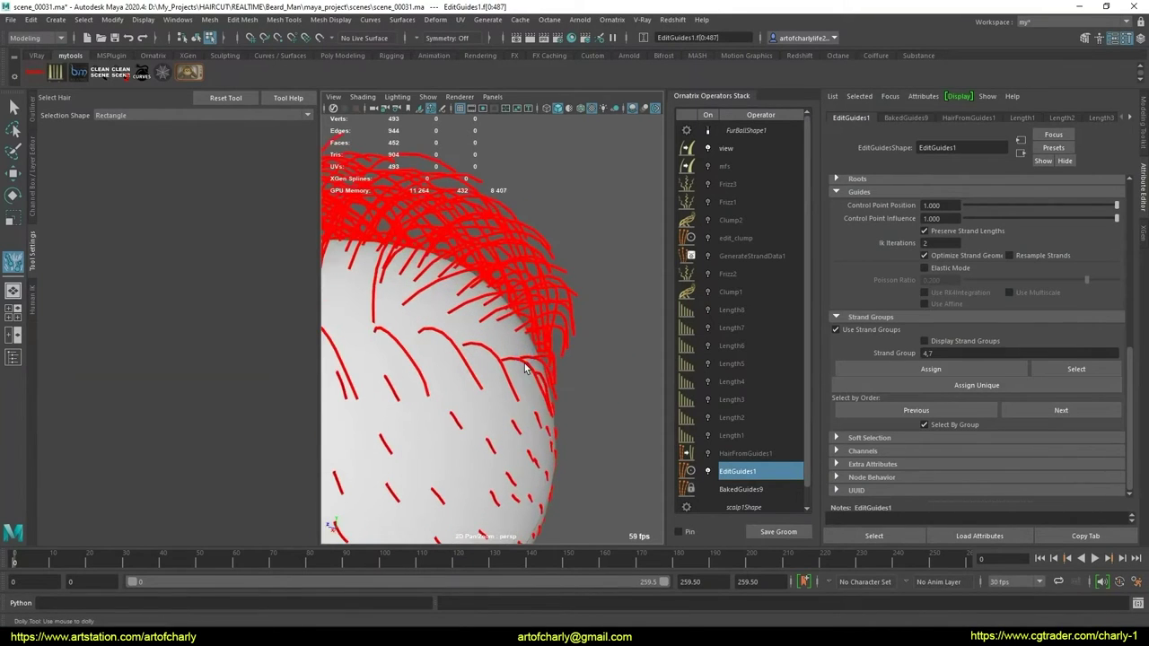
{"action": "left_click", "coordinate": [946, 354]}
{"action": "type", "text": "6"}
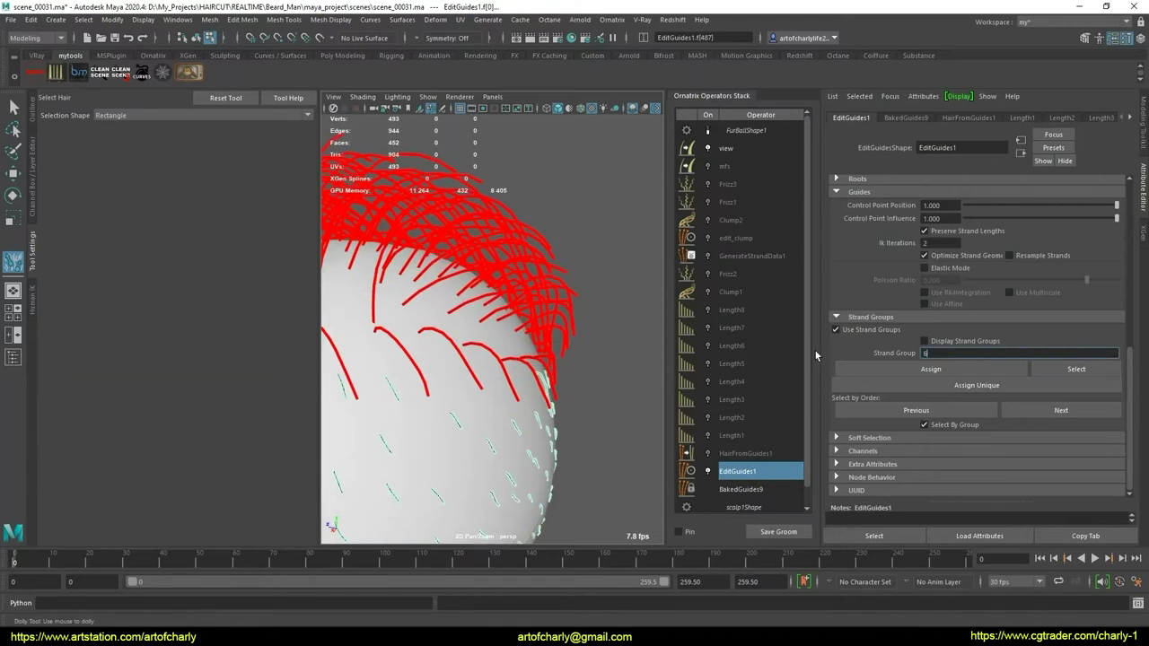
{"action": "mouse_move", "coordinate": [526, 394]}
{"action": "left_mouse_down", "text": "alt"}
{"action": "mouse_move", "coordinate": [518, 285]}
{"action": "mouse_move", "coordinate": [495, 303]}
{"action": "left_mouse_up", "text": "alt"}
{"action": "right_click_drag", "start_coordinate": [494, 302], "coordinate": [528, 315], "text": "alt"}
{"action": "mouse_move", "coordinate": [529, 315]}
{"action": "left_mouse_down", "text": "alt"}
{"action": "mouse_move", "coordinate": [609, 342]}
{"action": "mouse_move", "coordinate": [417, 356]}
{"action": "mouse_move", "coordinate": [494, 364]}
{"action": "left_mouse_up", "text": "alt"}
{"action": "key", "text": "ctrl+a"}
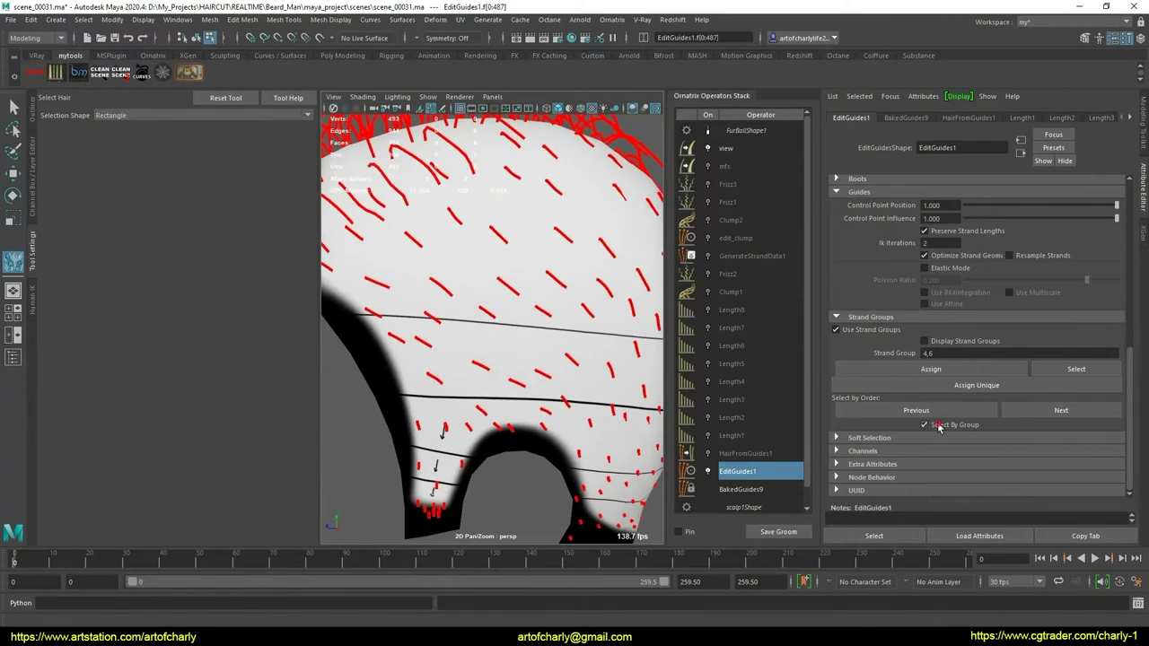
{"action": "left_click", "coordinate": [489, 320]}
Pick a scalp guide and expand the selection to its whole strand group
{"action": "left_click", "coordinate": [488, 314]}
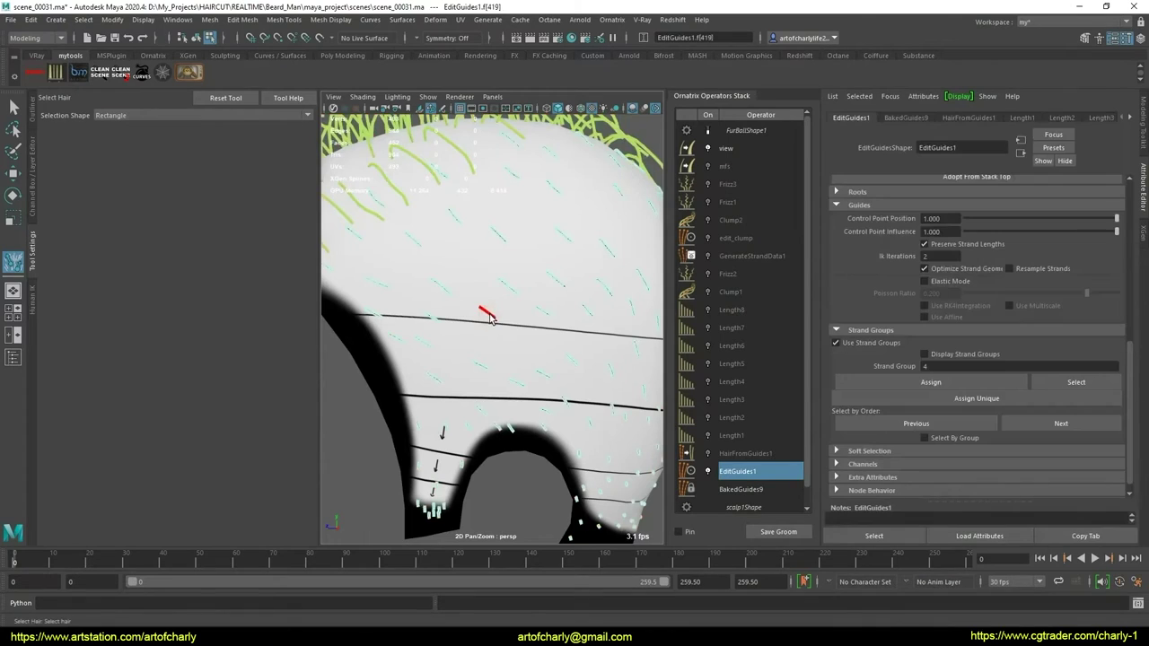
{"action": "mouse_move", "coordinate": [489, 319]}
{"action": "right_mouse_down", "text": "alt"}
{"action": "mouse_move", "coordinate": [449, 267]}
{"action": "mouse_move", "coordinate": [526, 303]}
{"action": "right_mouse_up", "text": "alt"}
{"action": "mouse_move", "coordinate": [525, 303]}
{"action": "left_mouse_down", "text": "alt"}
{"action": "mouse_move", "coordinate": [512, 320]}
{"action": "mouse_move", "coordinate": [440, 321]}
{"action": "mouse_move", "coordinate": [541, 329]}
{"action": "left_mouse_up", "text": "alt"}
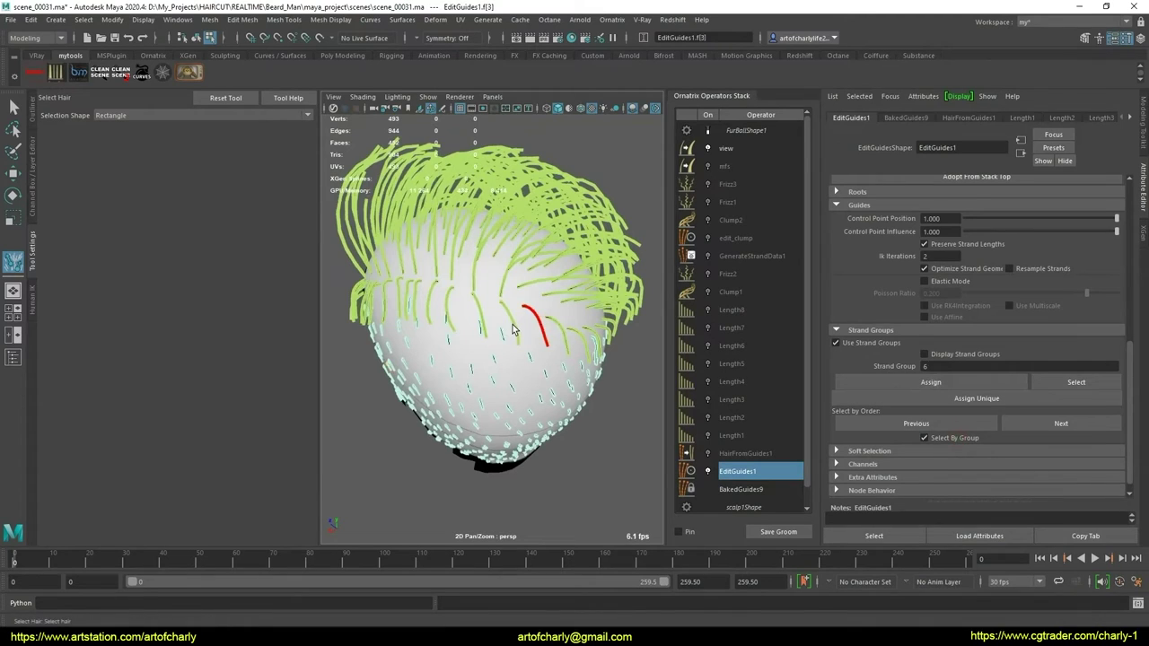
{"action": "left_click", "coordinate": [514, 330]}
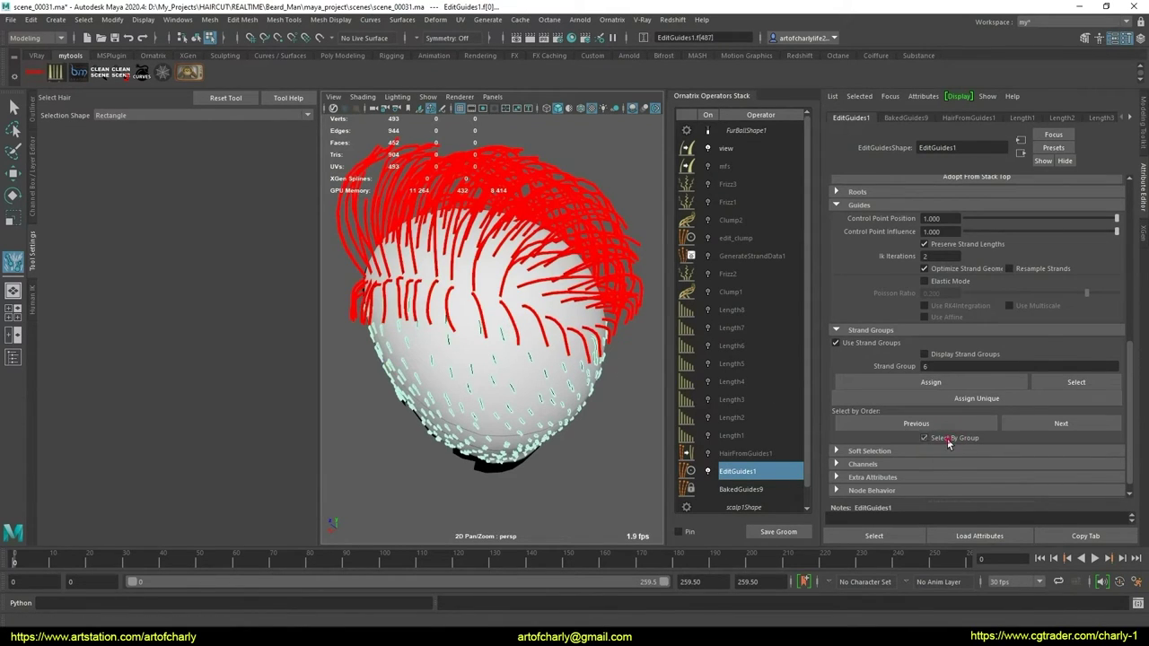
Select only the front hairline strands and assign them to strand group 6
{"action": "left_click_drag", "start_coordinate": [537, 288], "coordinate": [411, 249], "text": "alt"}
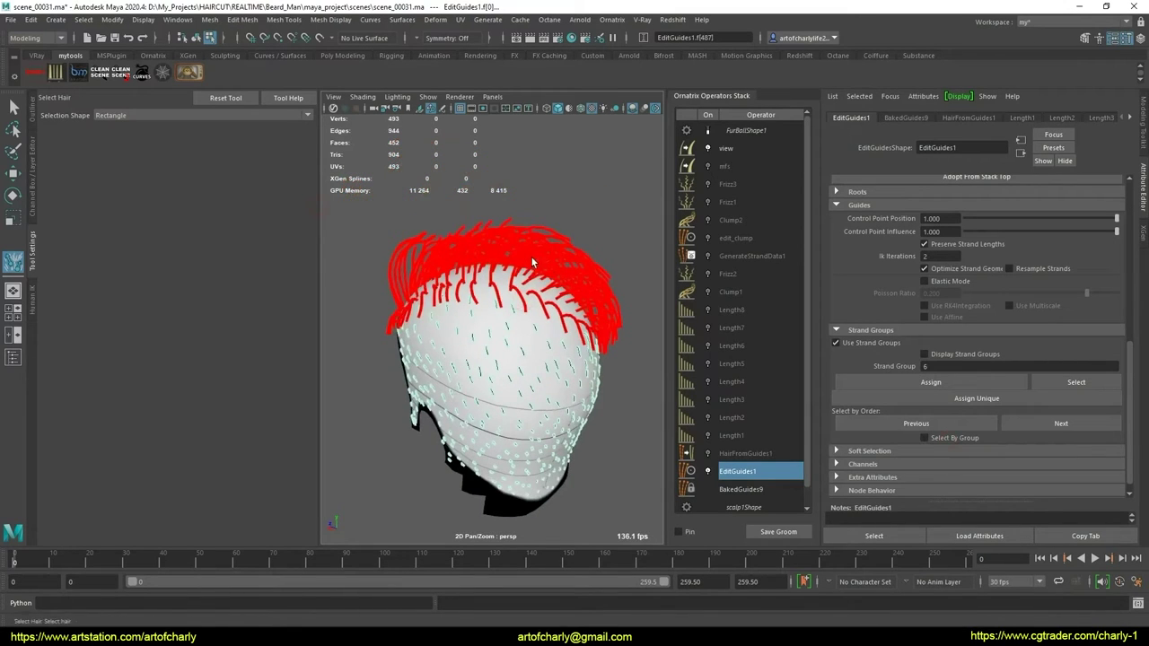
{"action": "left_click_drag", "start_coordinate": [530, 260], "coordinate": [467, 269], "text": "alt"}
{"action": "mouse_move", "coordinate": [337, 223]}
{"action": "left_mouse_down"}
{"action": "mouse_move", "coordinate": [646, 330]}
{"action": "mouse_move", "coordinate": [541, 313]}
{"action": "mouse_move", "coordinate": [477, 328]}
{"action": "left_mouse_up"}
{"action": "left_click_drag", "start_coordinate": [524, 337], "coordinate": [440, 309], "text": "alt"}
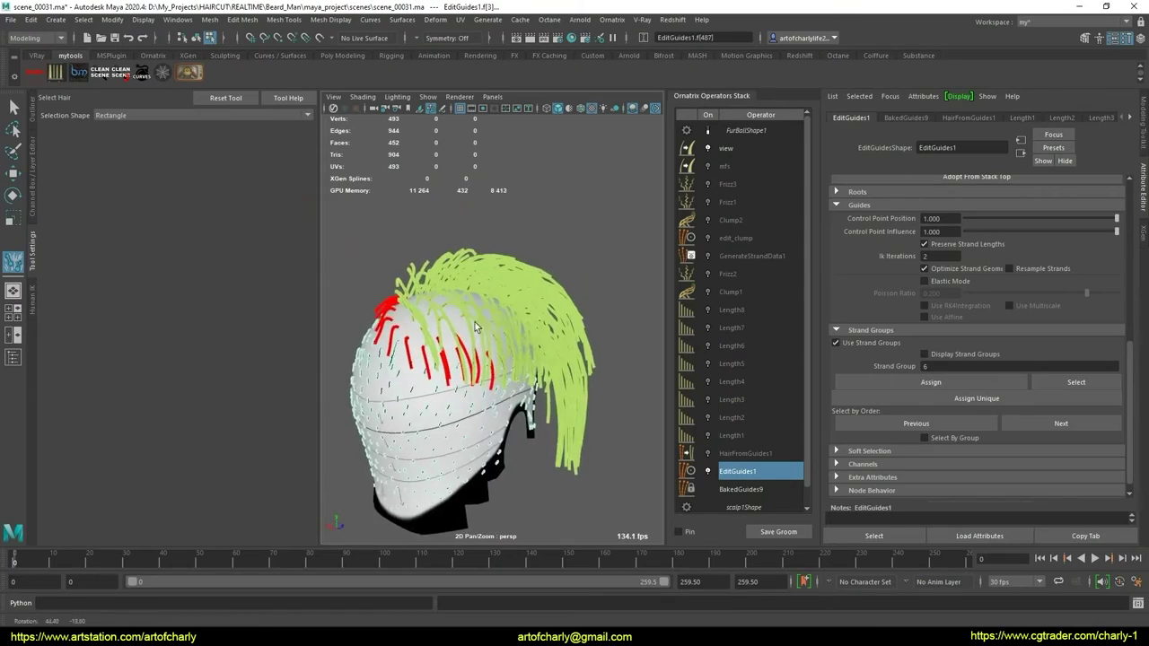
{"action": "left_click_drag", "start_coordinate": [518, 346], "coordinate": [568, 346], "text": "alt"}
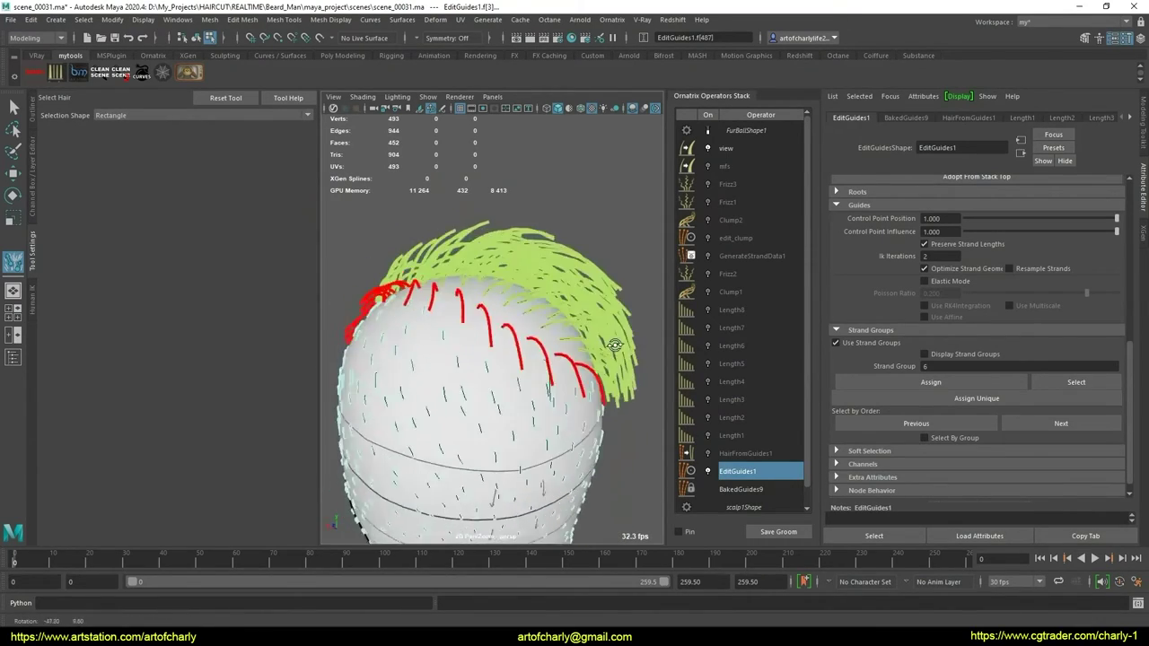
{"action": "left_click_drag", "start_coordinate": [567, 346], "coordinate": [629, 359], "text": "alt"}
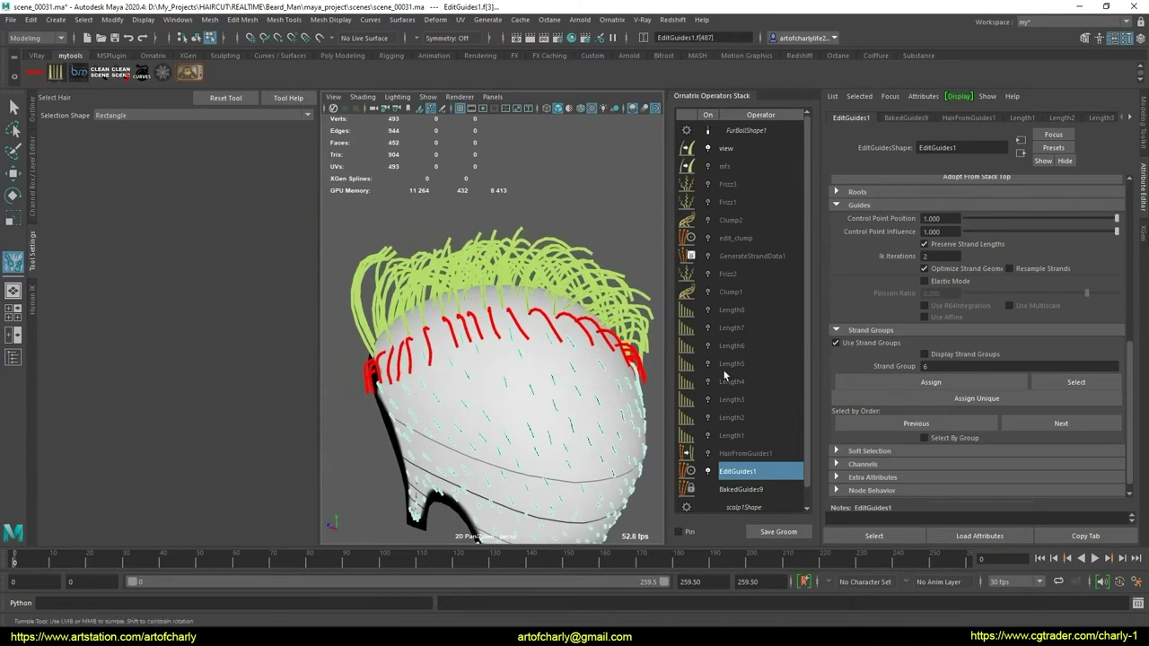
{"action": "left_click", "coordinate": [929, 368]}
{"action": "left_click", "coordinate": [930, 381]}
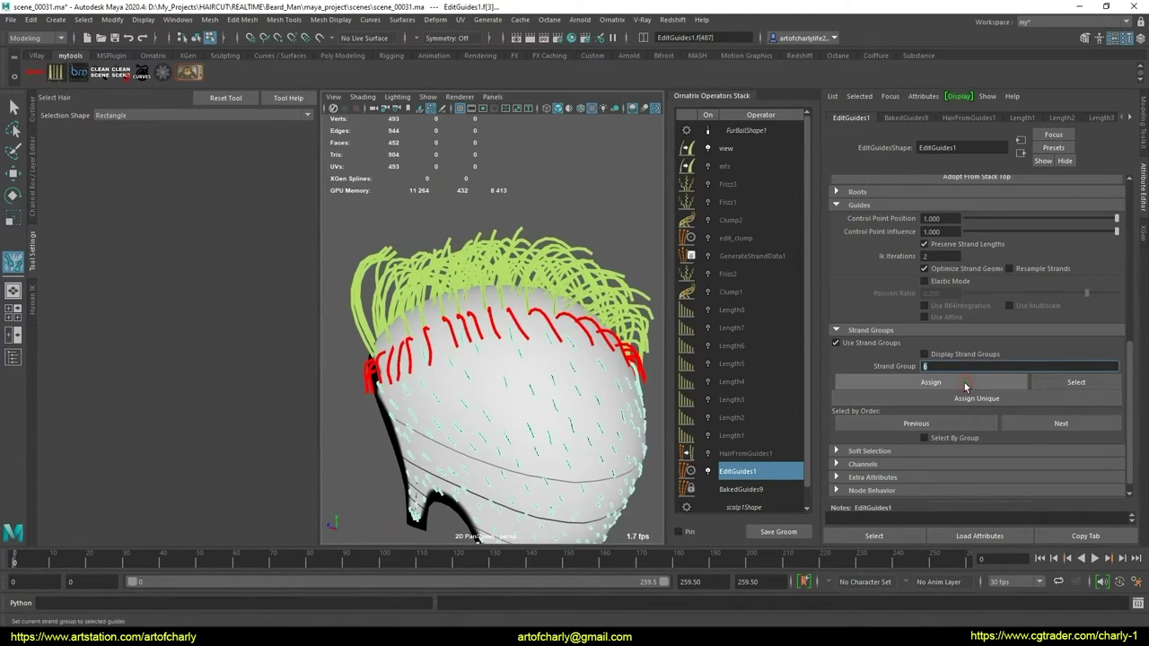
{"action": "mouse_move", "coordinate": [579, 389]}
{"action": "left_mouse_down", "text": "alt"}
{"action": "mouse_move", "coordinate": [573, 406]}
{"action": "mouse_move", "coordinate": [564, 380]}
{"action": "left_mouse_up", "text": "alt"}
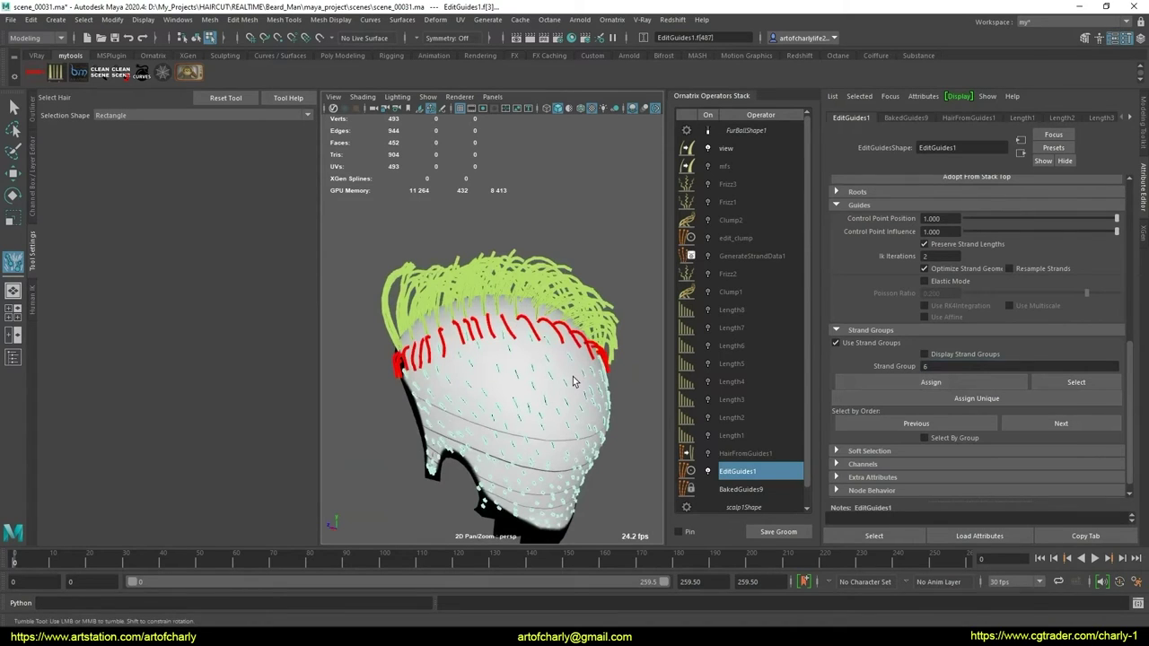
Invert the guide selection and add the lower-back strands to it
{"action": "middle_click_drag", "start_coordinate": [562, 365], "coordinate": [560, 374], "text": "alt"}
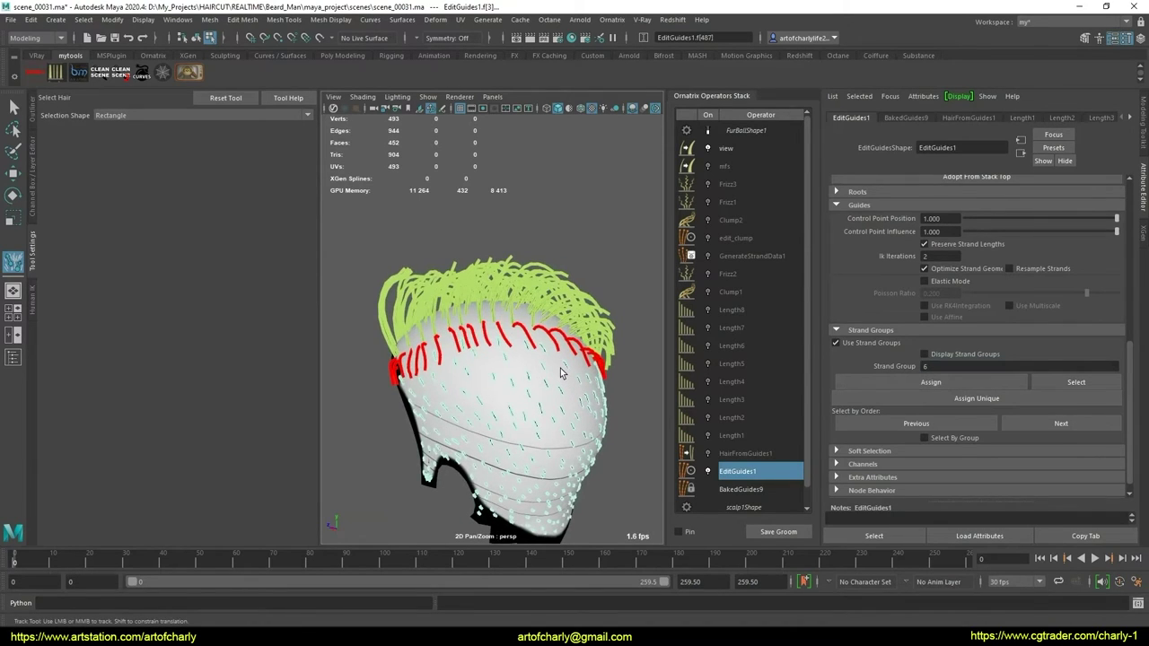
{"action": "key", "text": "ctrl+shift+i"}
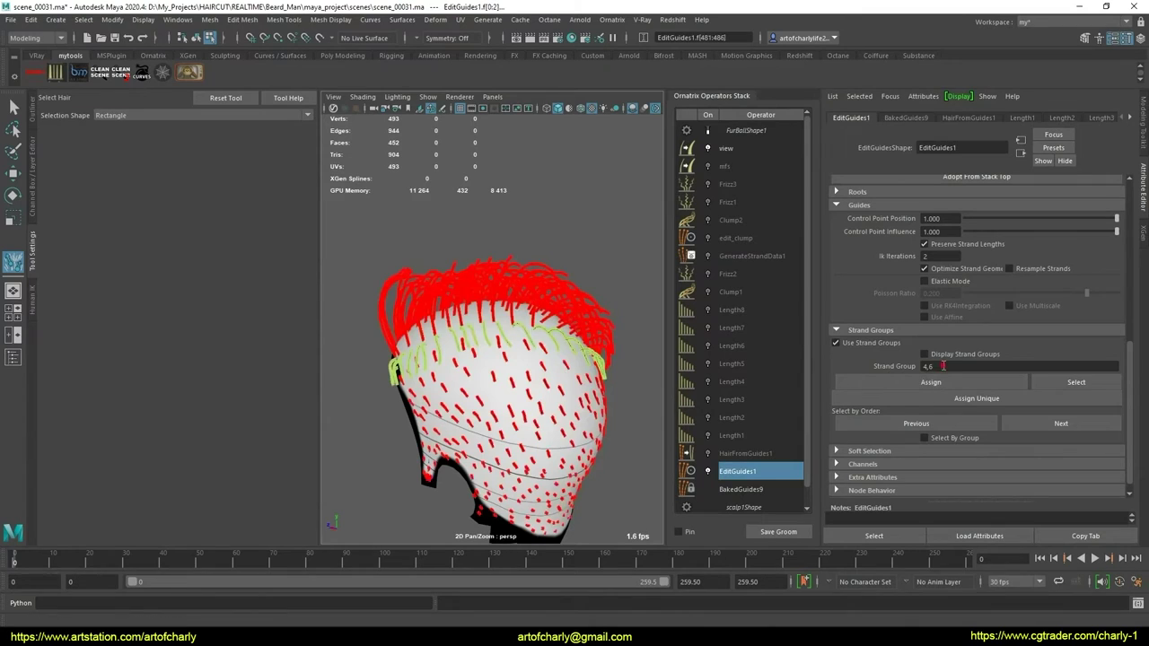
{"action": "left_click_drag", "start_coordinate": [538, 355], "coordinate": [519, 355], "text": "alt"}
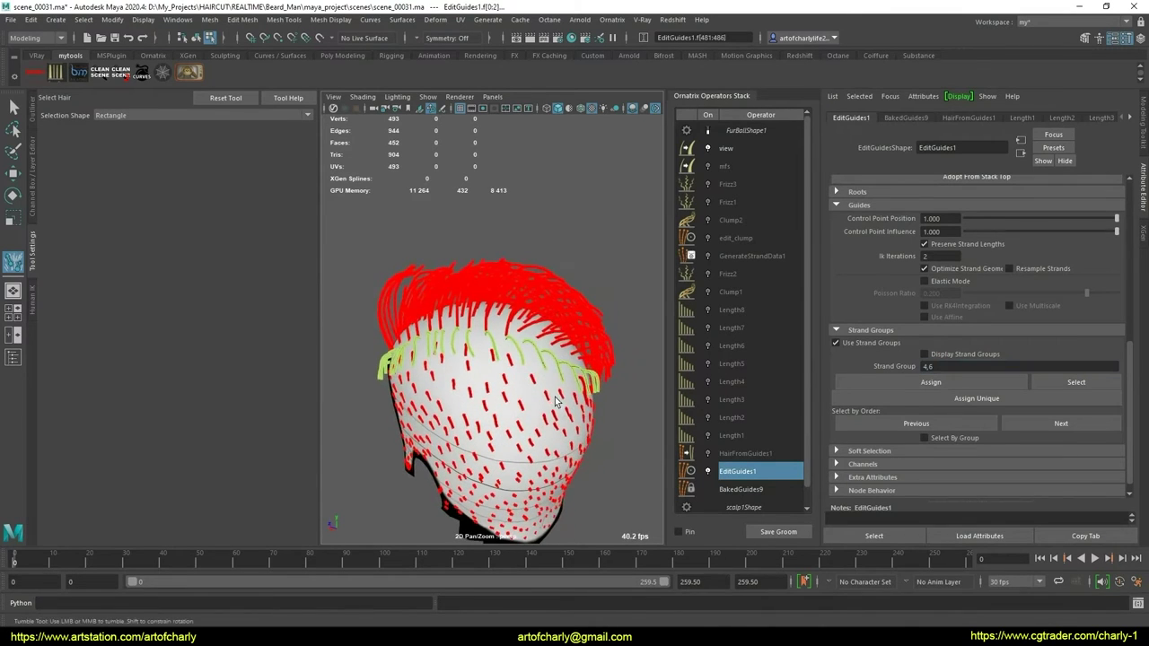
{"action": "left_click", "coordinate": [928, 366]}
{"action": "type", "text": "7"}
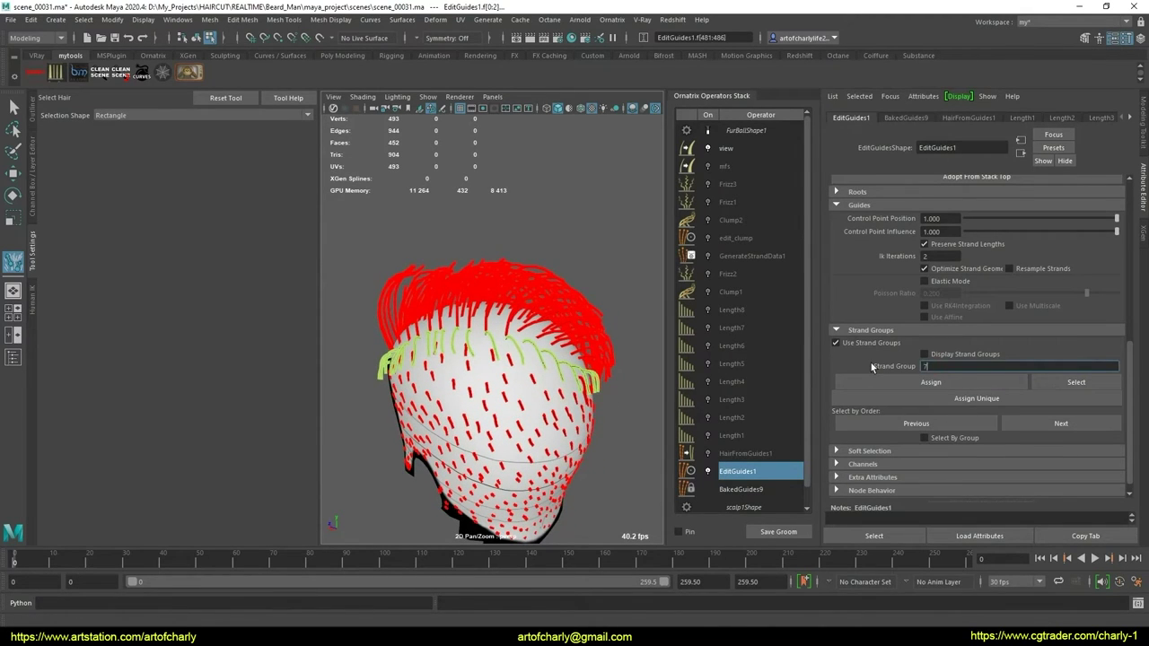
{"action": "mouse_move", "coordinate": [485, 506]}
{"action": "left_mouse_down"}
{"action": "mouse_move", "coordinate": [381, 431]}
{"action": "mouse_move", "coordinate": [393, 344]}
{"action": "left_mouse_up"}
{"action": "left_click_drag", "start_coordinate": [534, 511], "coordinate": [535, 513]}
{"action": "left_click_drag", "start_coordinate": [535, 514], "coordinate": [491, 410], "text": "alt"}
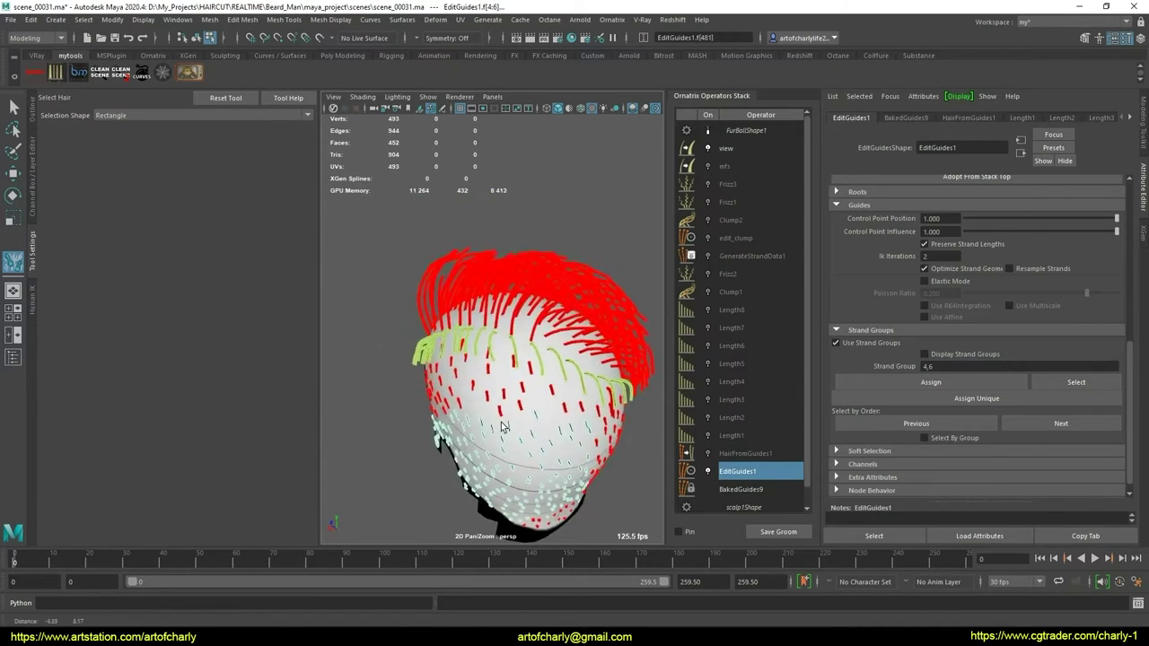
{"action": "mouse_move", "coordinate": [588, 461]}
{"action": "left_mouse_down", "text": "alt"}
{"action": "mouse_move", "coordinate": [567, 470]}
{"action": "mouse_move", "coordinate": [573, 484]}
{"action": "mouse_move", "coordinate": [684, 437]}
{"action": "mouse_move", "coordinate": [399, 325]}
{"action": "left_mouse_up", "text": "alt"}
{"action": "scroll", "coordinate": [556, 483], "scroll_direction": "up", "scroll_amount": 3}
{"action": "left_click", "coordinate": [557, 487]}
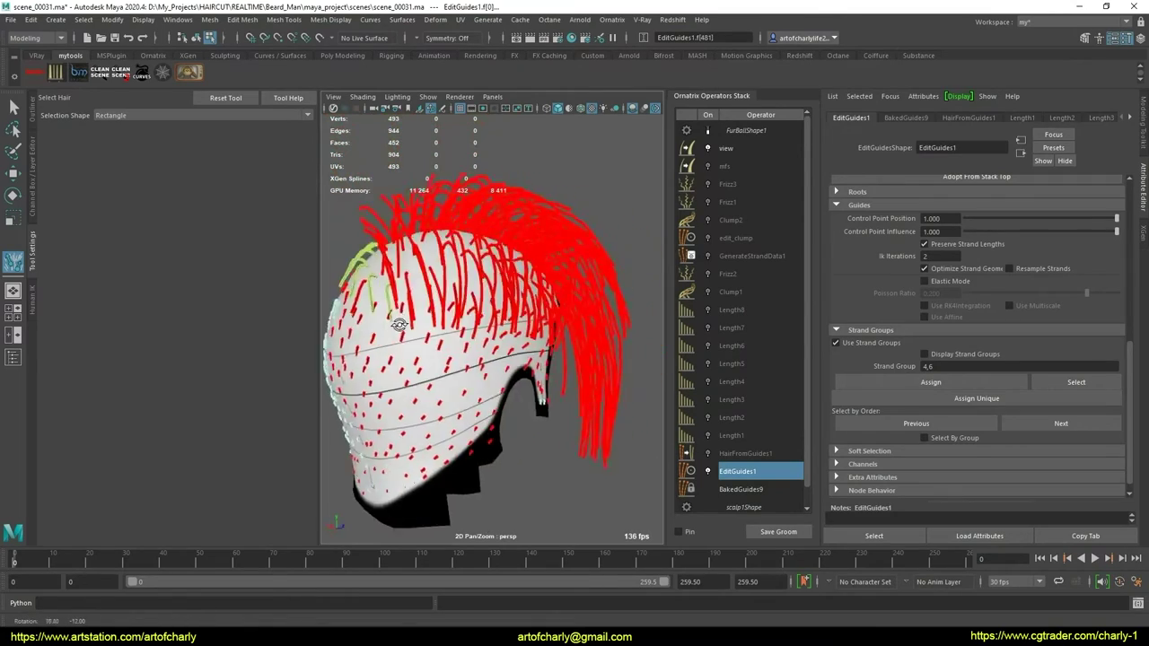
Replace the Strand Group value 4,6 with 7 and assign it to the selected guides
{"action": "left_click_drag", "start_coordinate": [399, 325], "coordinate": [502, 377], "text": "alt"}
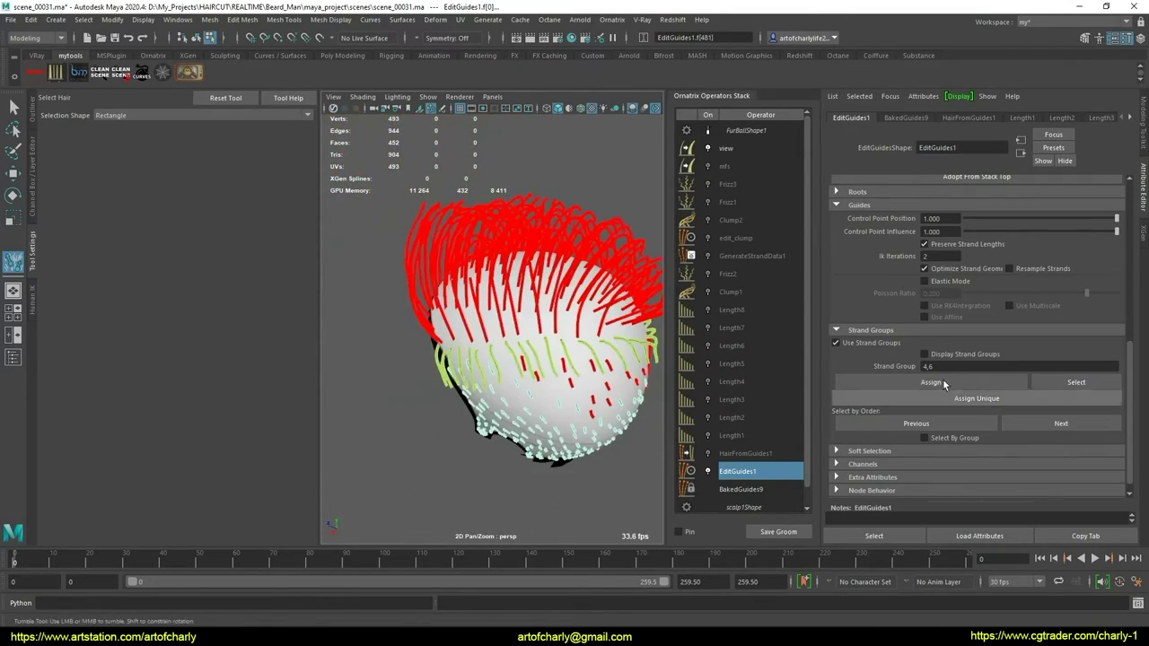
{"action": "double_click", "coordinate": [929, 366]}
{"action": "type", "text": "7"}
{"action": "left_click", "coordinate": [919, 384]}
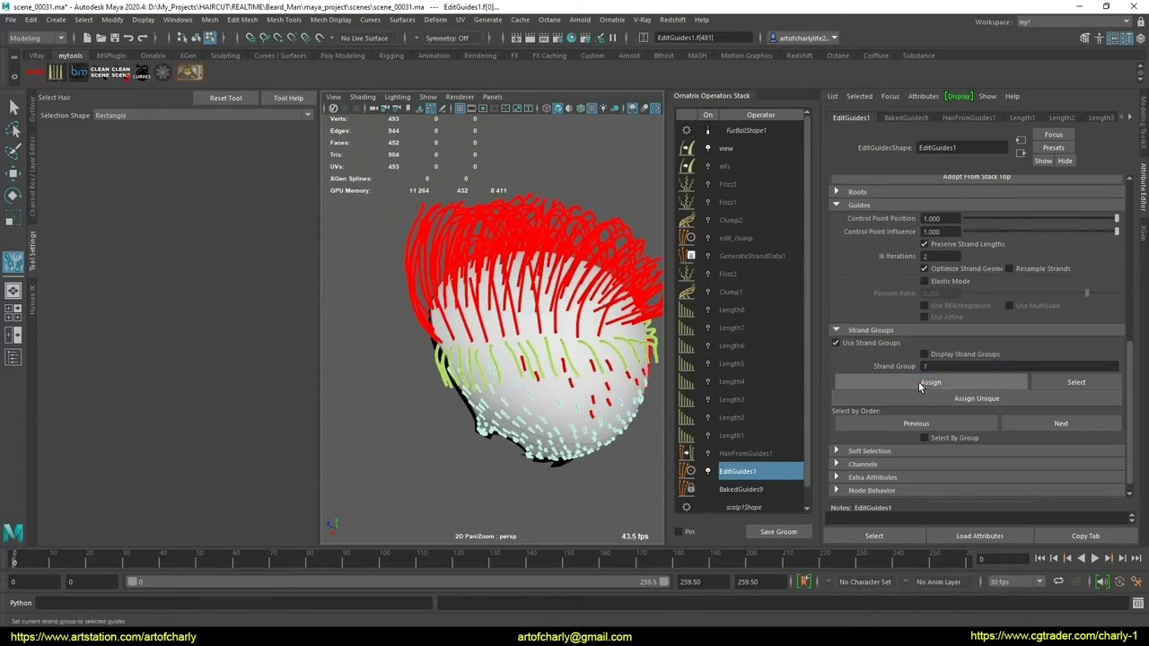
{"action": "left_click", "coordinate": [919, 386]}
{"action": "left_click_drag", "start_coordinate": [529, 346], "coordinate": [489, 335], "text": "alt"}
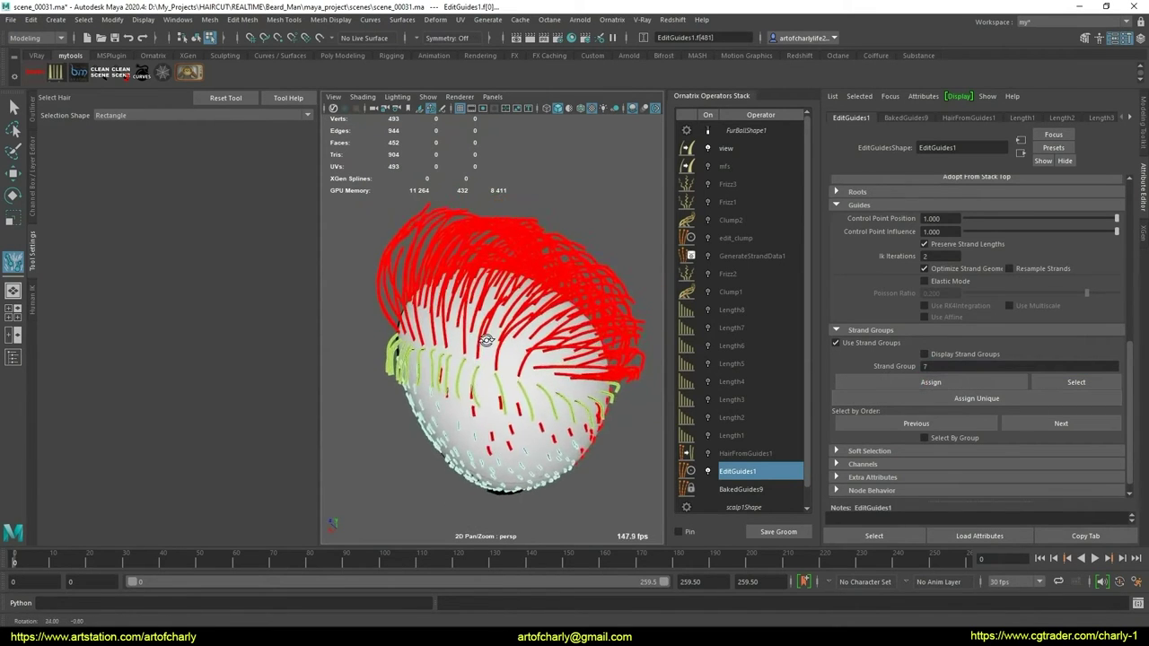
{"action": "left_click_drag", "start_coordinate": [505, 379], "coordinate": [492, 363], "text": "alt"}
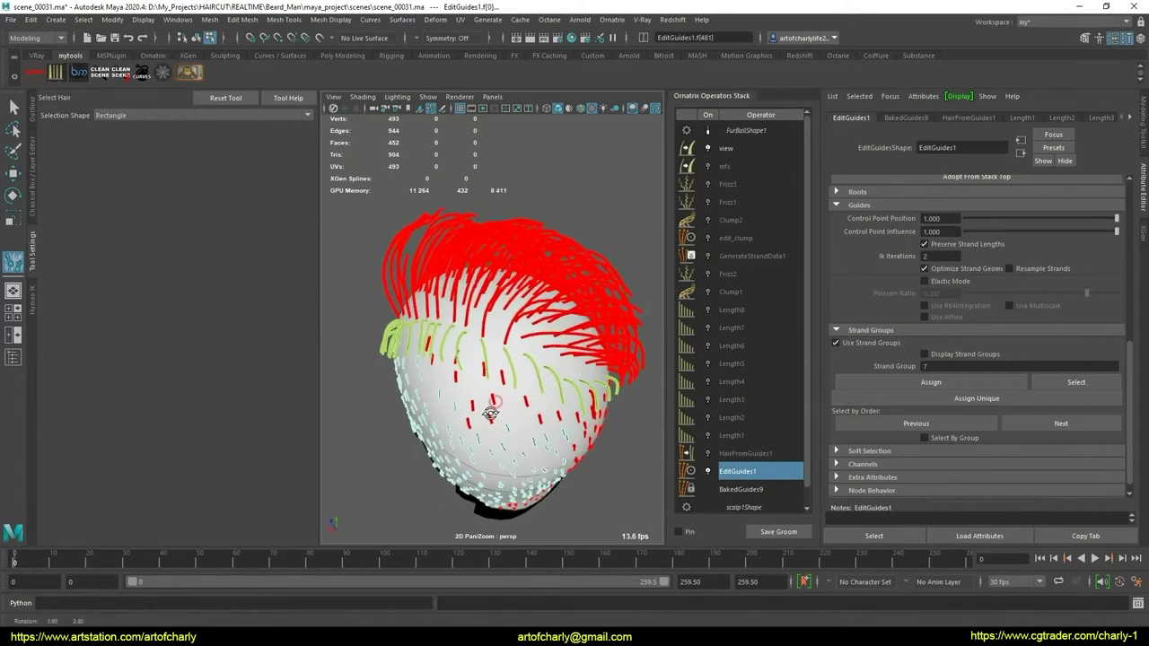
{"action": "middle_click_drag", "start_coordinate": [491, 364], "coordinate": [484, 357], "text": "alt"}
{"action": "scroll", "coordinate": [485, 356], "scroll_direction": "up", "scroll_amount": 3}
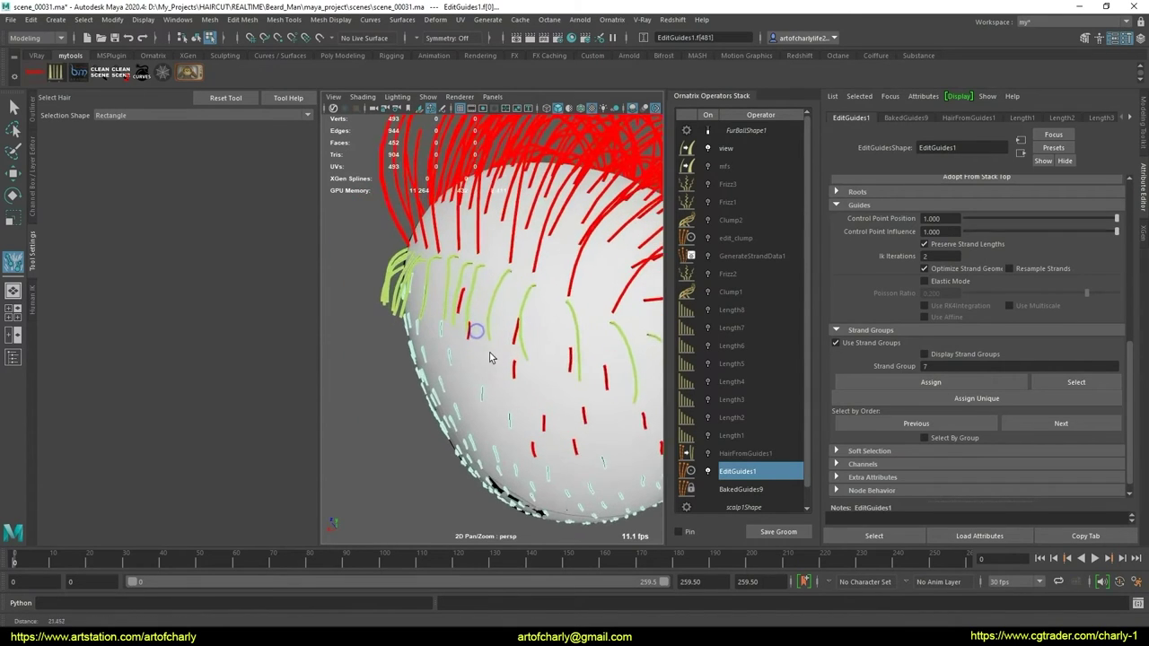
Change the Tool Settings selection shape from Rectangle to Lasso
{"action": "left_click", "coordinate": [216, 117]}
{"action": "left_click", "coordinate": [136, 129]}
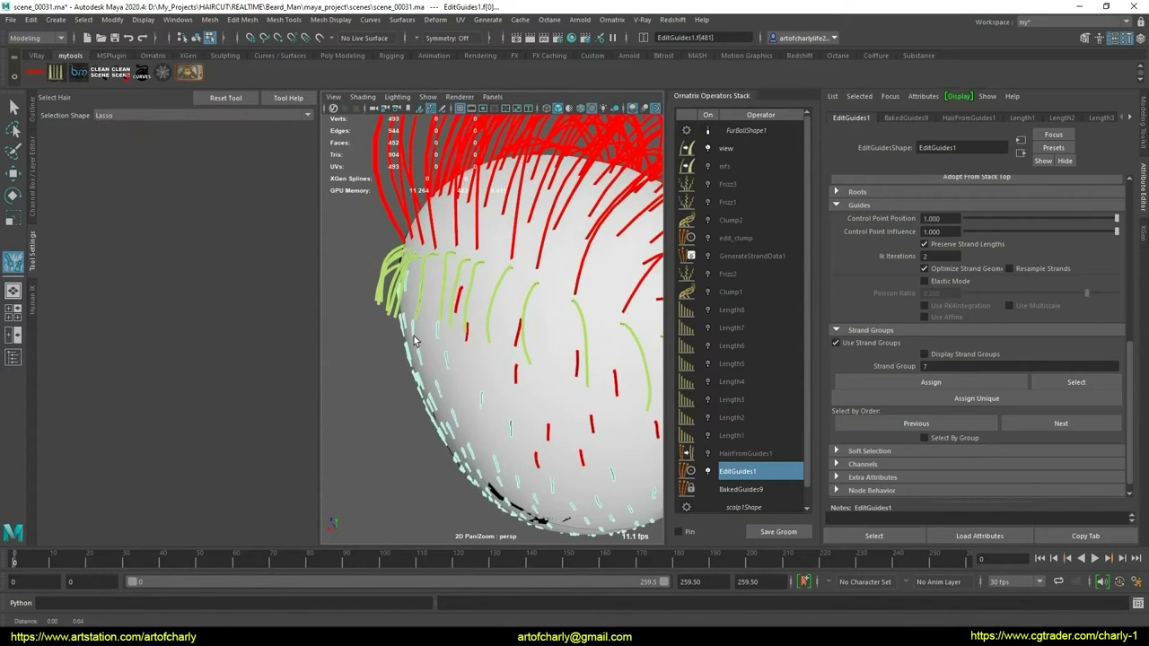
{"action": "left_click_drag", "start_coordinate": [422, 323], "coordinate": [384, 309], "text": "alt"}
{"action": "mouse_move", "coordinate": [489, 416]}
{"action": "left_mouse_down", "text": "alt"}
{"action": "mouse_move", "coordinate": [534, 419]}
{"action": "mouse_move", "coordinate": [505, 363]}
{"action": "left_mouse_up", "text": "alt"}
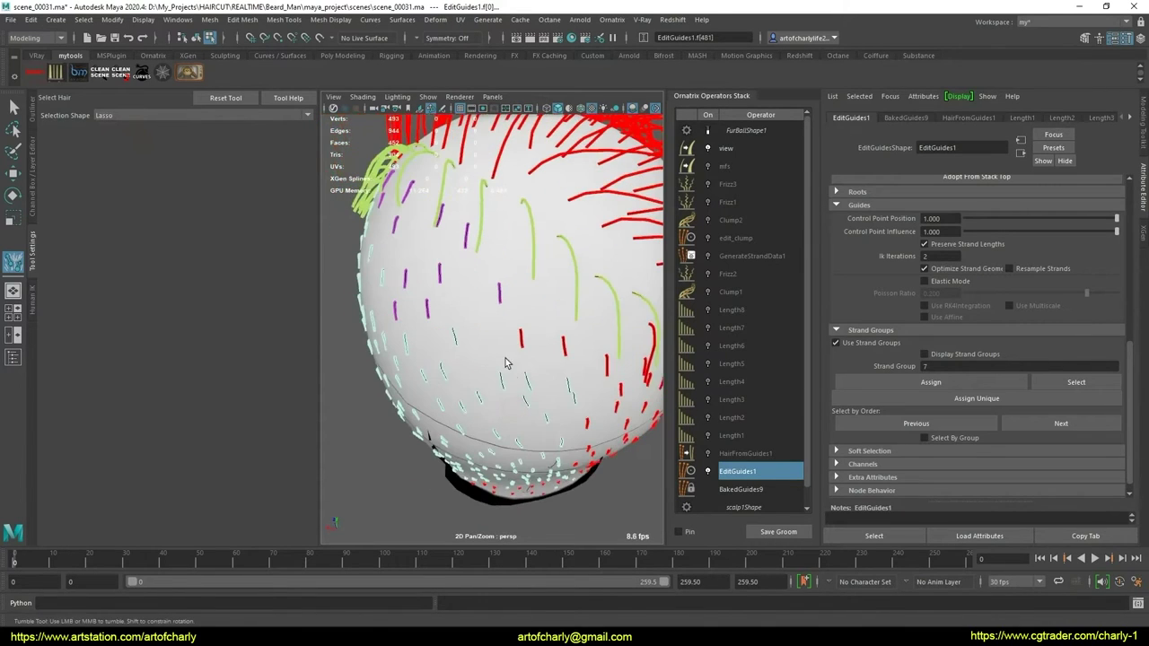
{"action": "mouse_move", "coordinate": [614, 400]}
{"action": "left_mouse_down", "text": "alt"}
{"action": "mouse_move", "coordinate": [467, 338]}
{"action": "mouse_move", "coordinate": [474, 300]}
{"action": "mouse_move", "coordinate": [472, 397]}
{"action": "mouse_move", "coordinate": [498, 491]}
{"action": "left_mouse_up", "text": "alt"}
{"action": "left_click_drag", "start_coordinate": [523, 363], "coordinate": [467, 347], "text": "alt"}
Zoom in and out around the head to inspect the guides over the scalp texture
{"action": "scroll", "coordinate": [467, 348], "scroll_direction": "up", "scroll_amount": 5}
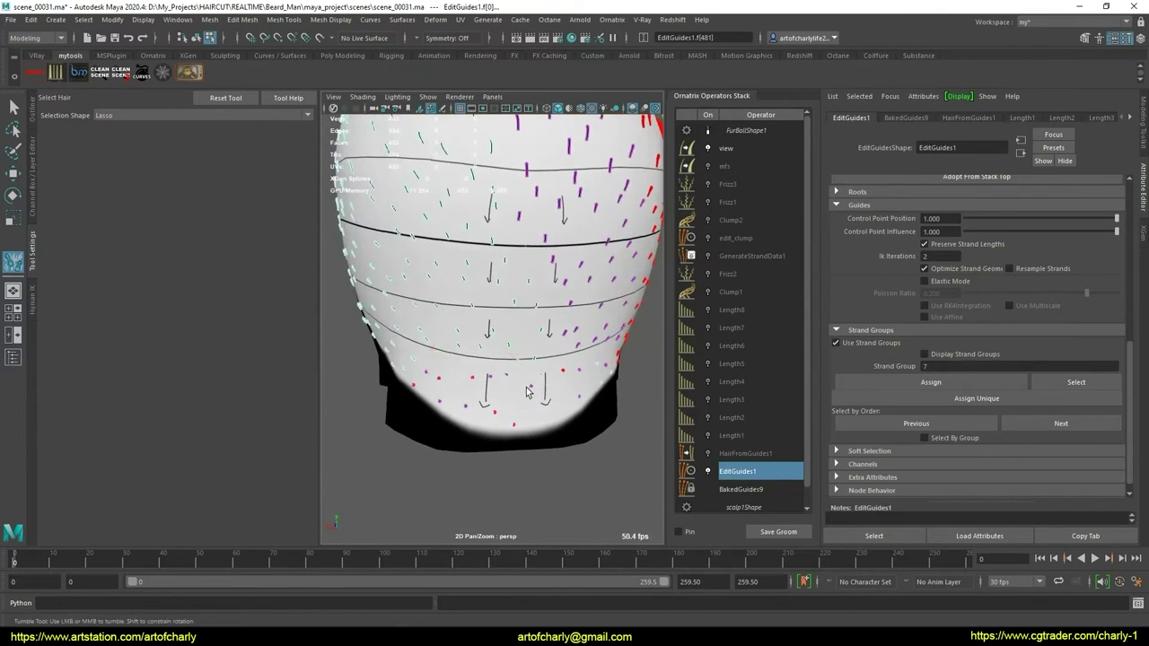
{"action": "mouse_move", "coordinate": [529, 393]}
{"action": "left_mouse_down", "text": "alt"}
{"action": "mouse_move", "coordinate": [426, 390]}
{"action": "mouse_move", "coordinate": [412, 307]}
{"action": "left_mouse_up", "text": "alt"}
{"action": "mouse_move", "coordinate": [521, 282]}
{"action": "left_mouse_down", "text": "alt"}
{"action": "mouse_move", "coordinate": [487, 319]}
{"action": "mouse_move", "coordinate": [468, 374]}
{"action": "left_mouse_up", "text": "alt"}
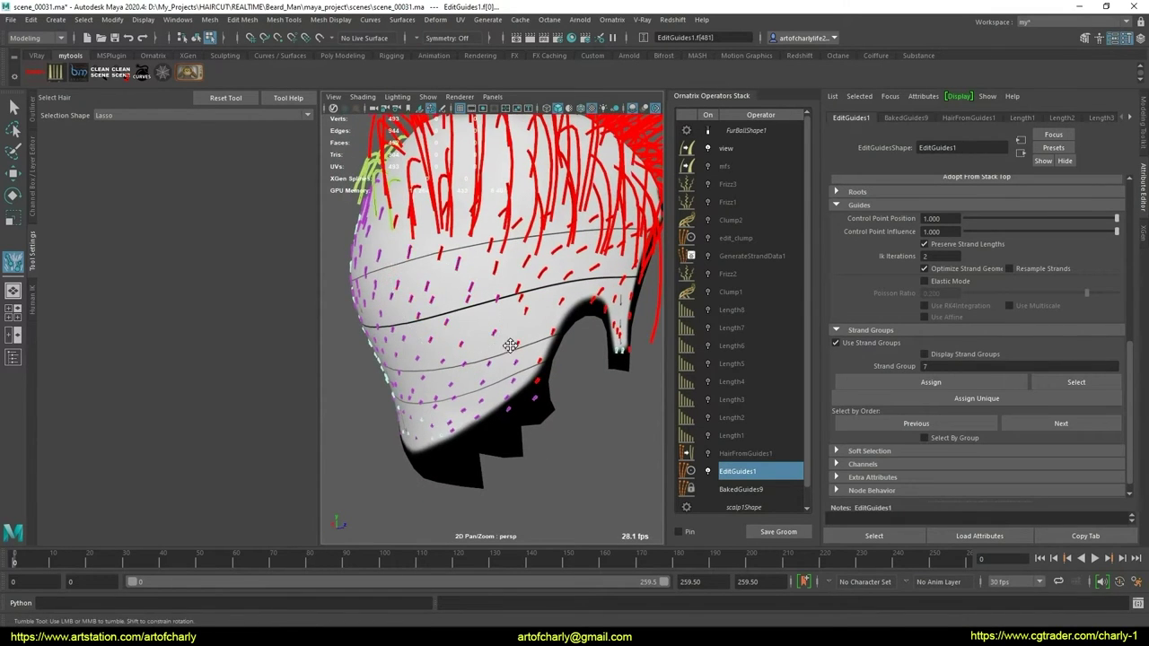
{"action": "scroll", "coordinate": [509, 345], "scroll_direction": "up", "scroll_amount": 3}
{"action": "scroll", "coordinate": [447, 328], "scroll_direction": "up", "scroll_amount": 3}
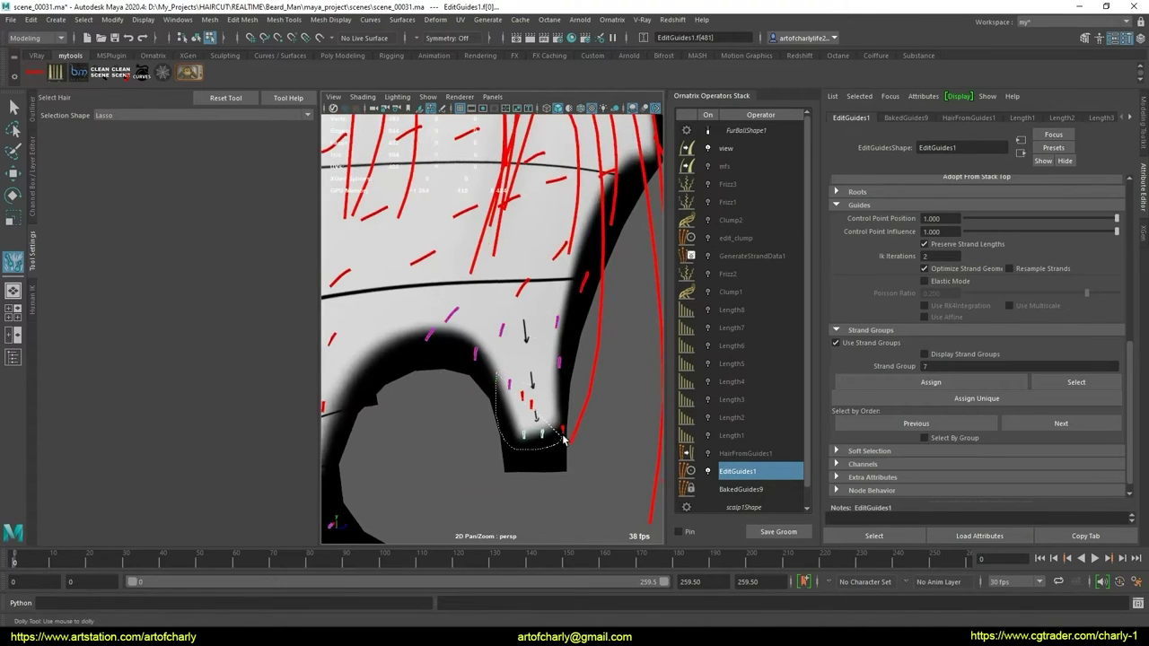
{"action": "scroll", "coordinate": [503, 390], "scroll_direction": "down", "scroll_amount": 3}
{"action": "scroll", "coordinate": [458, 370], "scroll_direction": "down", "scroll_amount": 2}
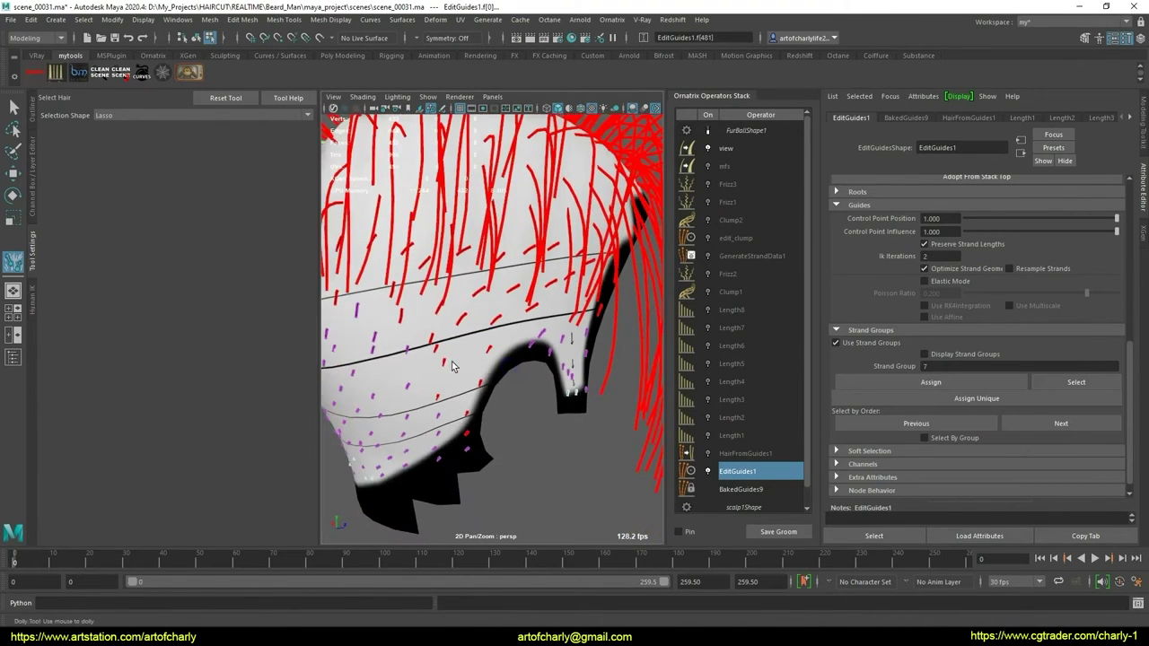
{"action": "scroll", "coordinate": [484, 395], "scroll_direction": "up", "scroll_amount": 2}
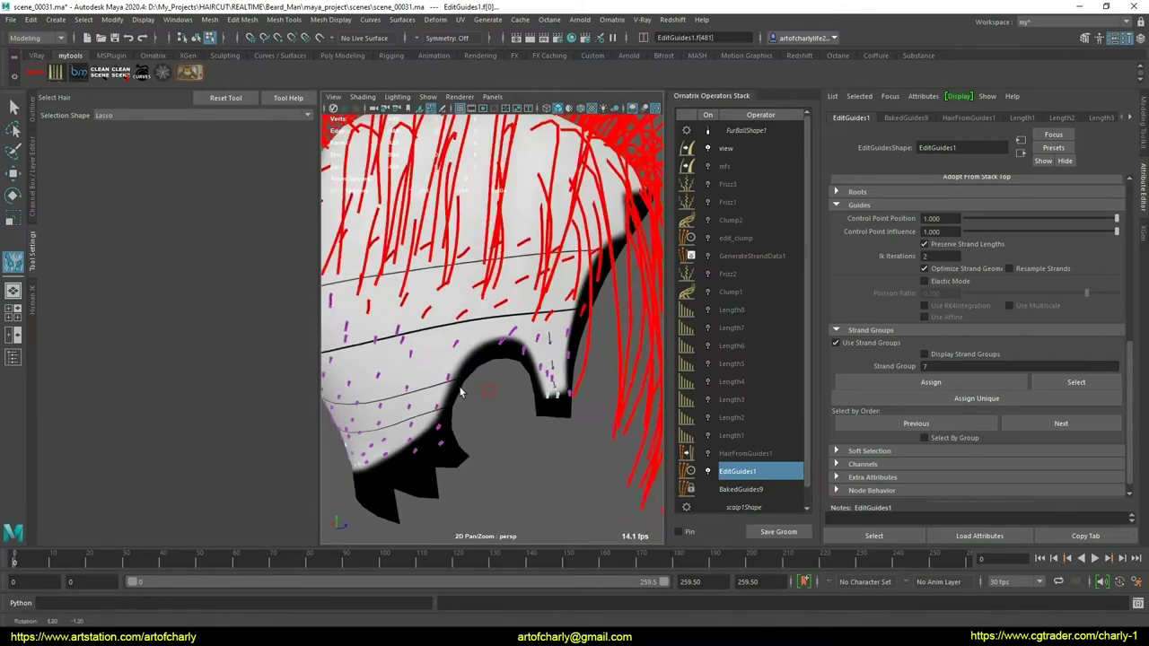
{"action": "scroll", "coordinate": [502, 386], "scroll_direction": "up", "scroll_amount": 2}
{"action": "scroll", "coordinate": [512, 376], "scroll_direction": "up", "scroll_amount": 2}
{"action": "scroll", "coordinate": [548, 363], "scroll_direction": "up", "scroll_amount": 2}
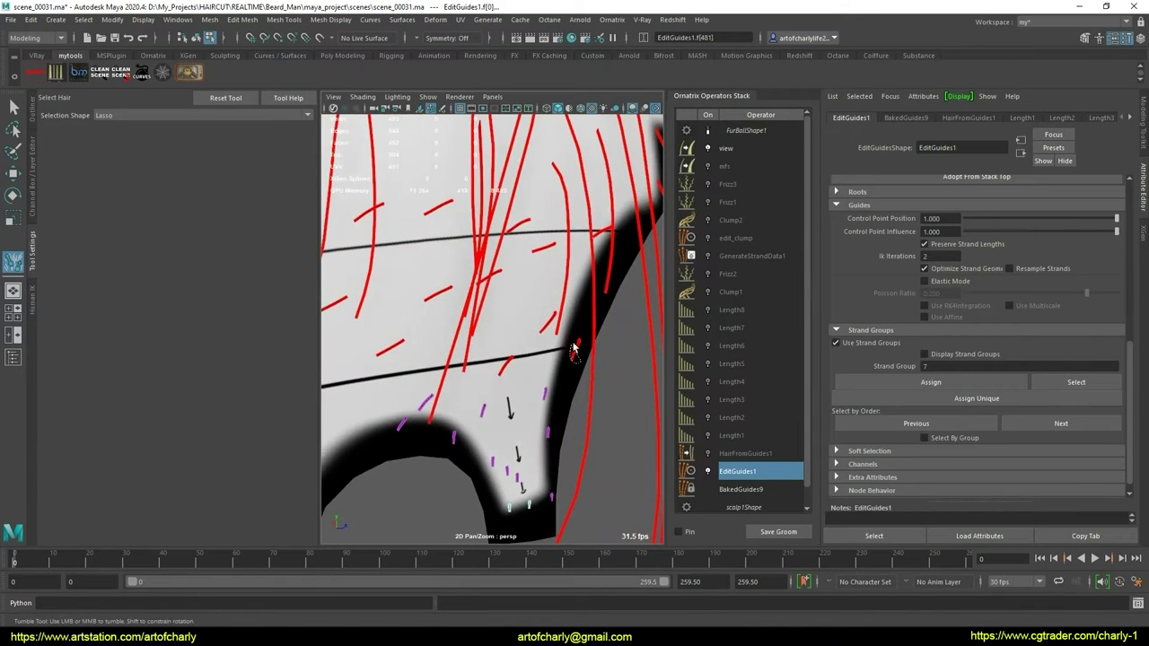
{"action": "scroll", "coordinate": [529, 320], "scroll_direction": "up", "scroll_amount": 2}
{"action": "scroll", "coordinate": [503, 301], "scroll_direction": "down", "scroll_amount": 3}
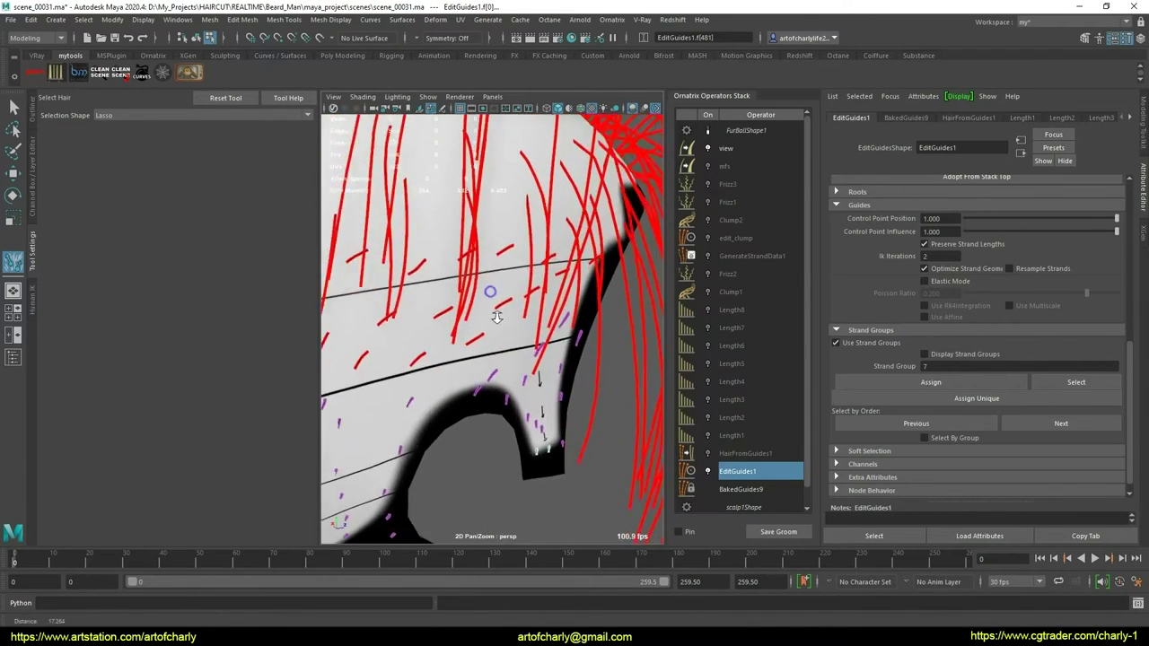
{"action": "scroll", "coordinate": [498, 202], "scroll_direction": "down", "scroll_amount": 1}
{"action": "scroll", "coordinate": [522, 232], "scroll_direction": "down", "scroll_amount": 5}
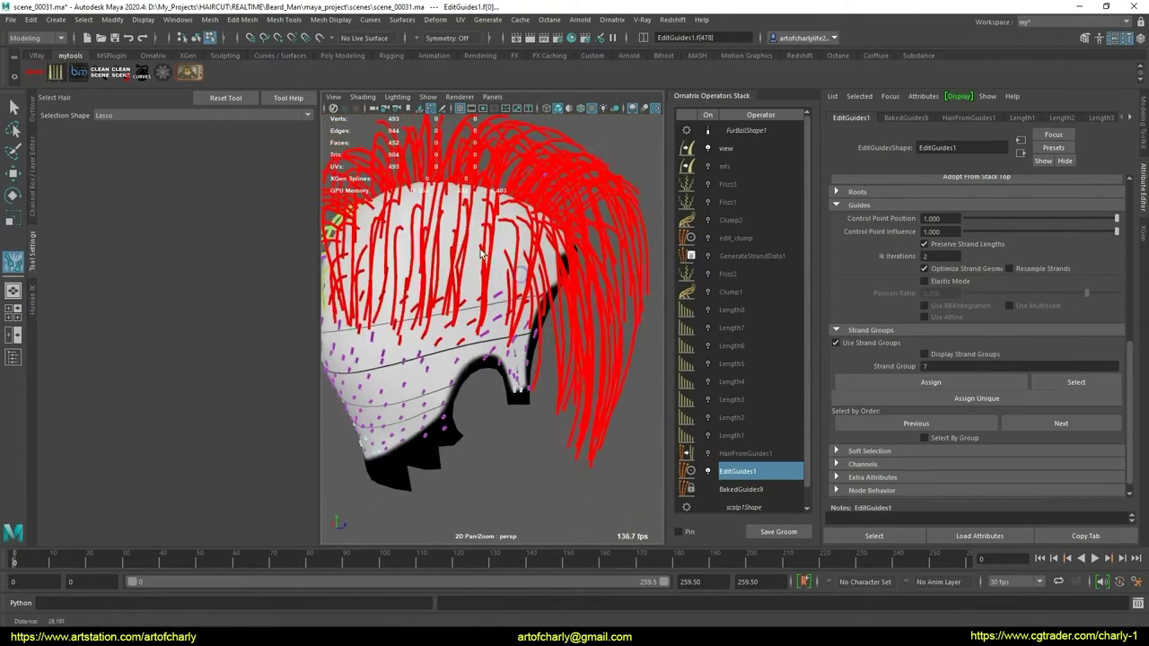
{"action": "left_click_drag", "start_coordinate": [523, 231], "coordinate": [466, 264], "text": "alt"}
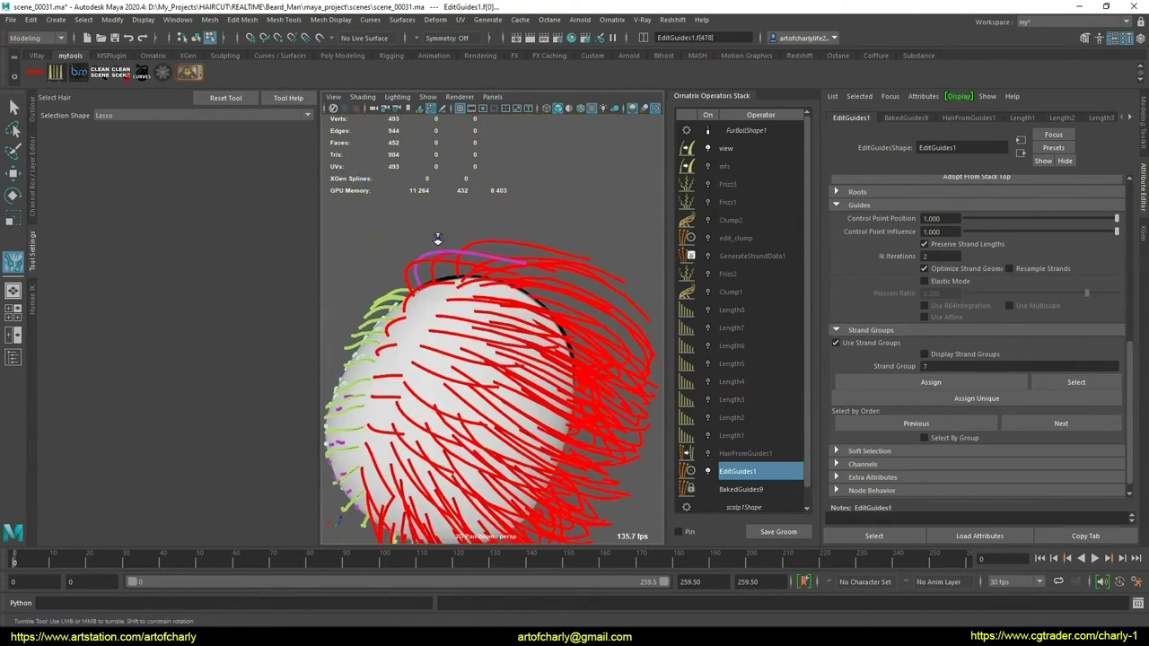
{"action": "scroll", "coordinate": [404, 205], "scroll_direction": "up", "scroll_amount": 3}
{"action": "scroll", "coordinate": [416, 202], "scroll_direction": "down", "scroll_amount": 3}
Orbit around the sideburn notch, then frame the whole head and hair with F
{"action": "mouse_move", "coordinate": [413, 226]}
{"action": "left_mouse_down", "text": "alt"}
{"action": "mouse_move", "coordinate": [379, 146]}
{"action": "mouse_move", "coordinate": [442, 242]}
{"action": "left_mouse_up", "text": "alt"}
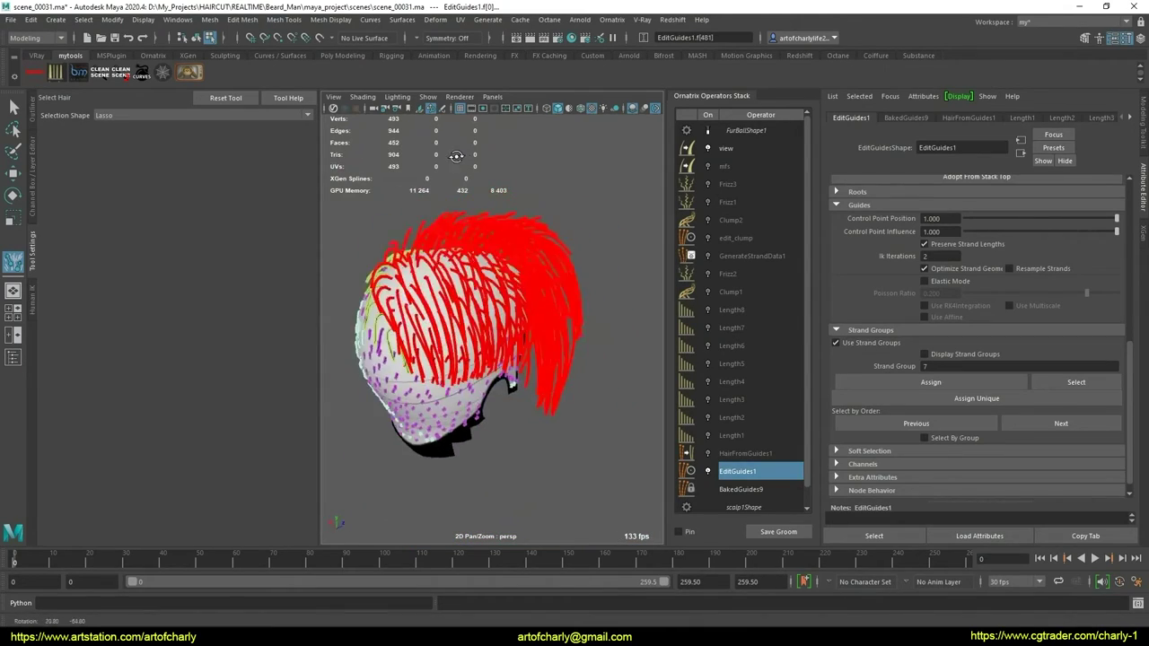
{"action": "scroll", "coordinate": [442, 242], "scroll_direction": "up", "scroll_amount": 1}
{"action": "scroll", "coordinate": [443, 243], "scroll_direction": "up", "scroll_amount": 3}
{"action": "scroll", "coordinate": [453, 264], "scroll_direction": "down", "scroll_amount": 2}
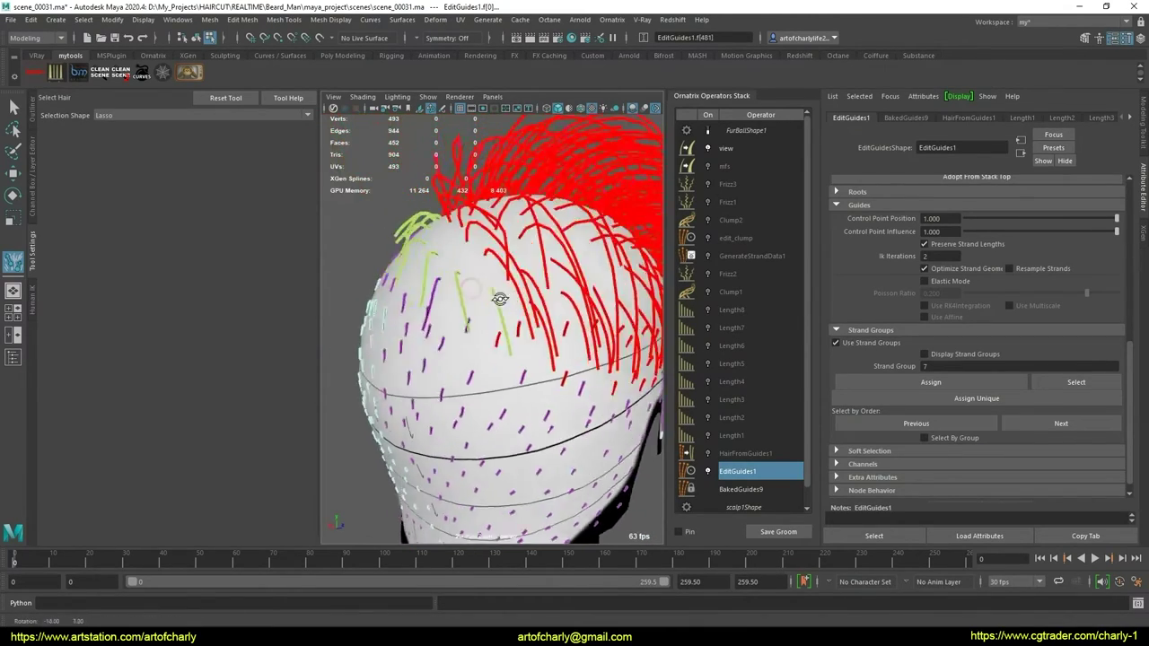
{"action": "scroll", "coordinate": [467, 287], "scroll_direction": "up", "scroll_amount": 2}
{"action": "scroll", "coordinate": [476, 307], "scroll_direction": "up", "scroll_amount": 2}
{"action": "scroll", "coordinate": [476, 308], "scroll_direction": "down", "scroll_amount": 3}
{"action": "scroll", "coordinate": [476, 274], "scroll_direction": "up", "scroll_amount": 4}
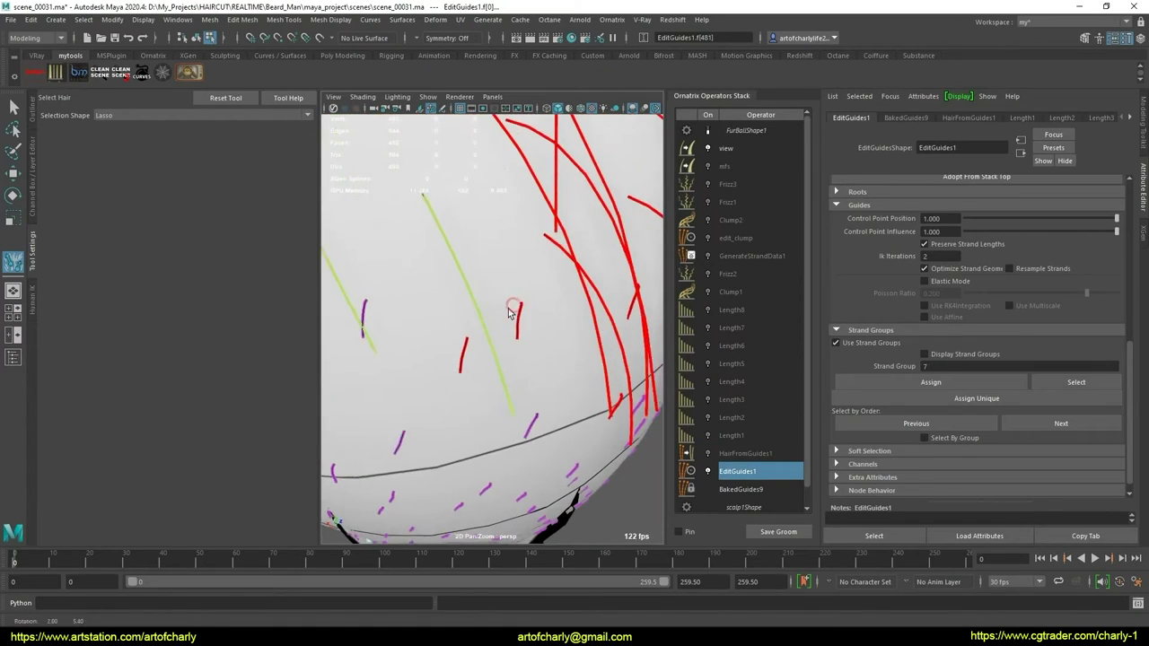
{"action": "left_click_drag", "start_coordinate": [512, 313], "coordinate": [438, 366], "text": "alt"}
{"action": "left_click_drag", "start_coordinate": [532, 333], "coordinate": [515, 323], "text": "alt"}
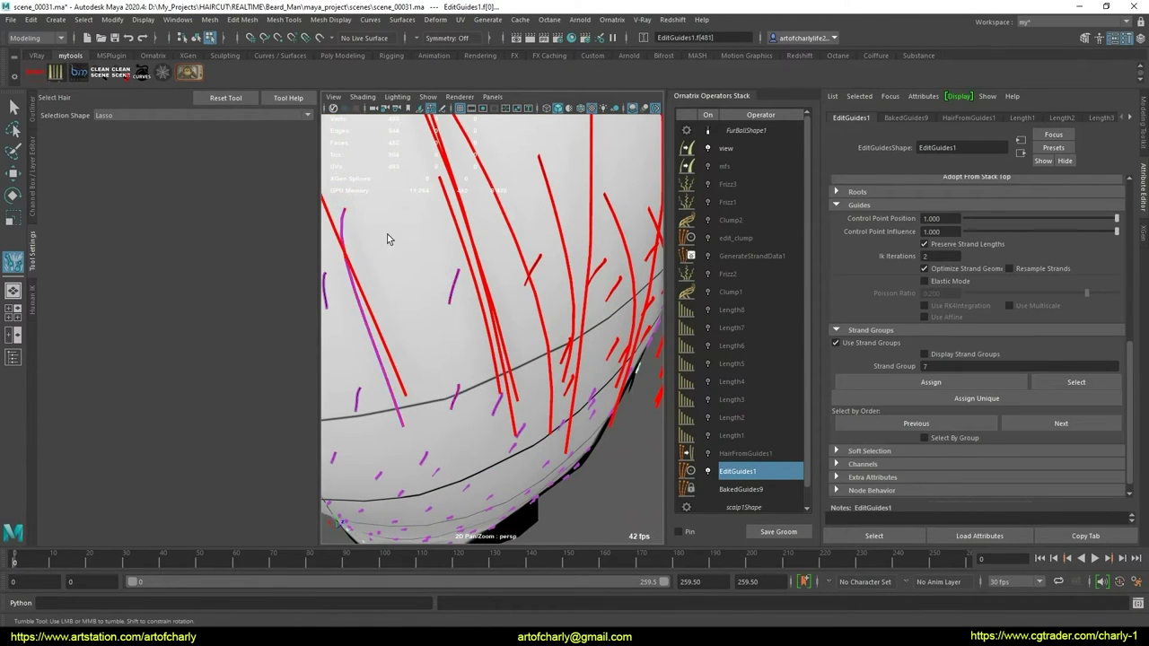
{"action": "left_click_drag", "start_coordinate": [496, 326], "coordinate": [461, 282], "text": "alt"}
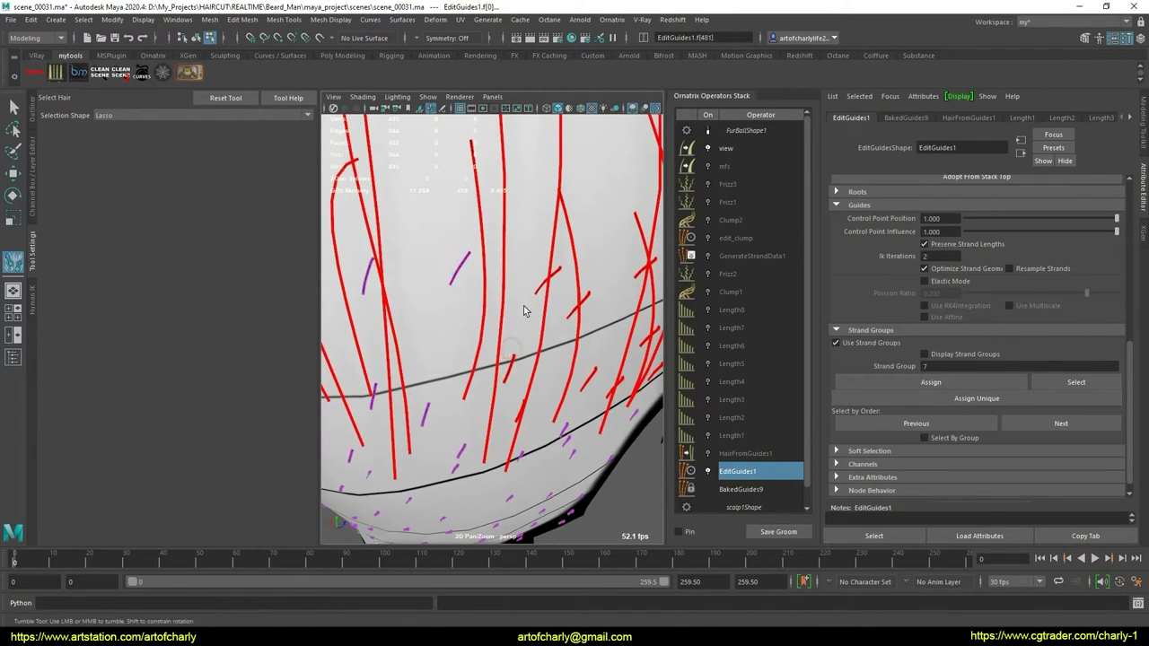
{"action": "mouse_move", "coordinate": [533, 369]}
{"action": "left_mouse_down", "text": "alt"}
{"action": "mouse_move", "coordinate": [469, 397]}
{"action": "mouse_move", "coordinate": [526, 401]}
{"action": "mouse_move", "coordinate": [403, 198]}
{"action": "left_mouse_up", "text": "alt"}
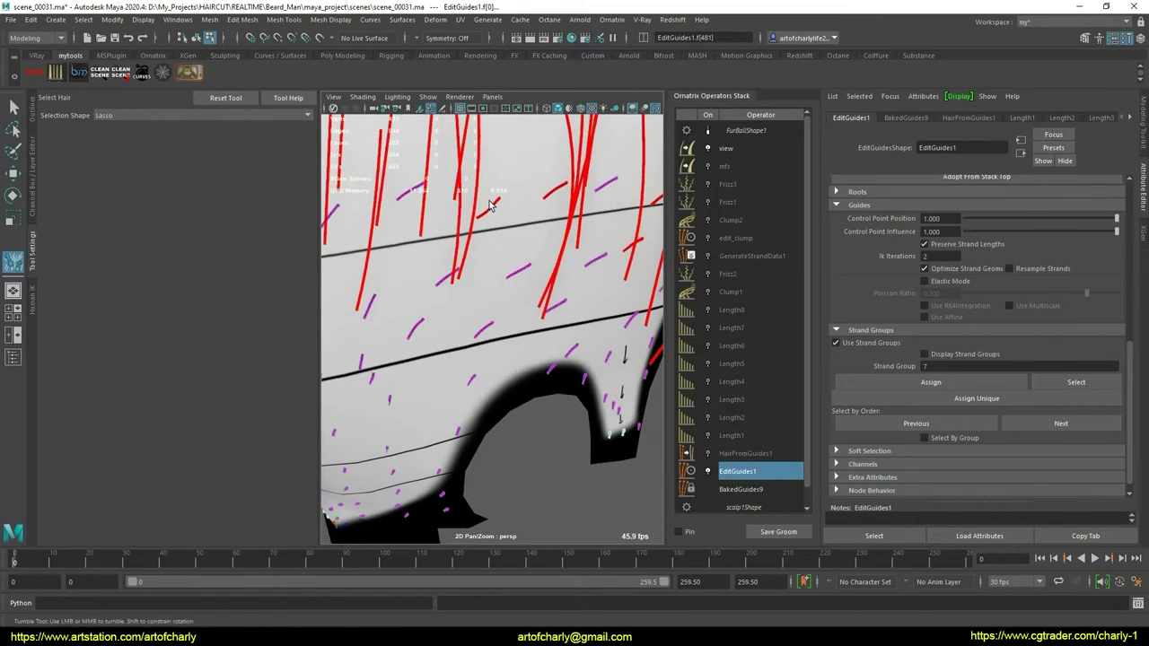
{"action": "left_click_drag", "start_coordinate": [516, 258], "coordinate": [424, 220], "text": "alt"}
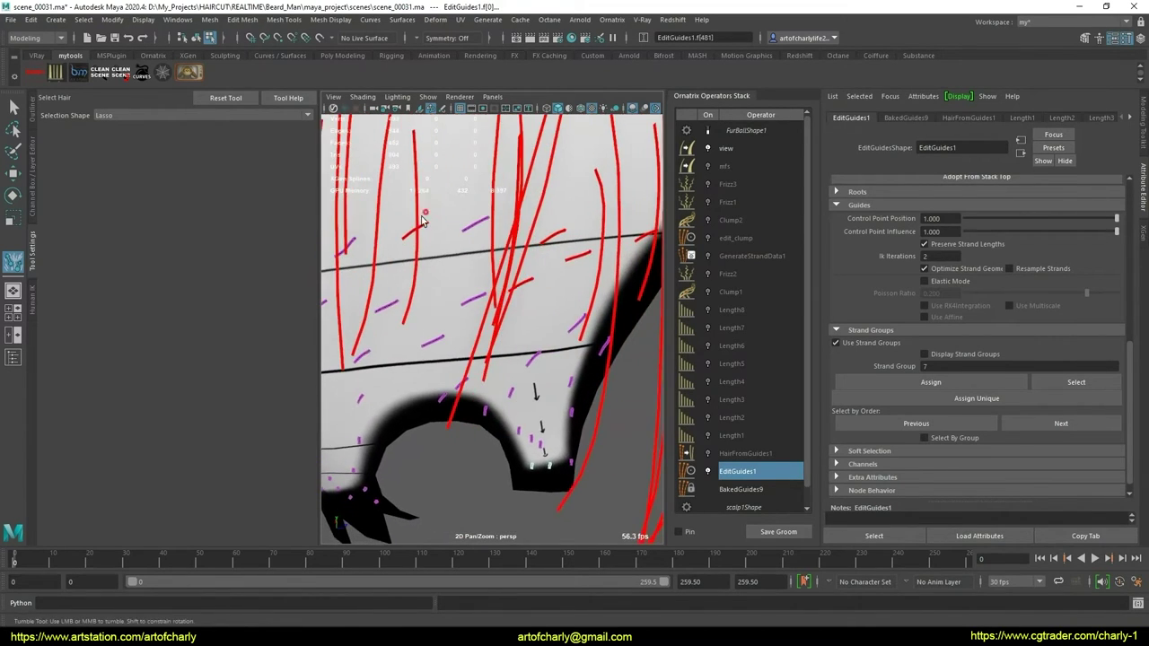
{"action": "mouse_move", "coordinate": [447, 299]}
{"action": "left_mouse_down", "text": "alt"}
{"action": "mouse_move", "coordinate": [436, 288]}
{"action": "mouse_move", "coordinate": [465, 316]}
{"action": "mouse_move", "coordinate": [398, 353]}
{"action": "left_mouse_up", "text": "alt"}
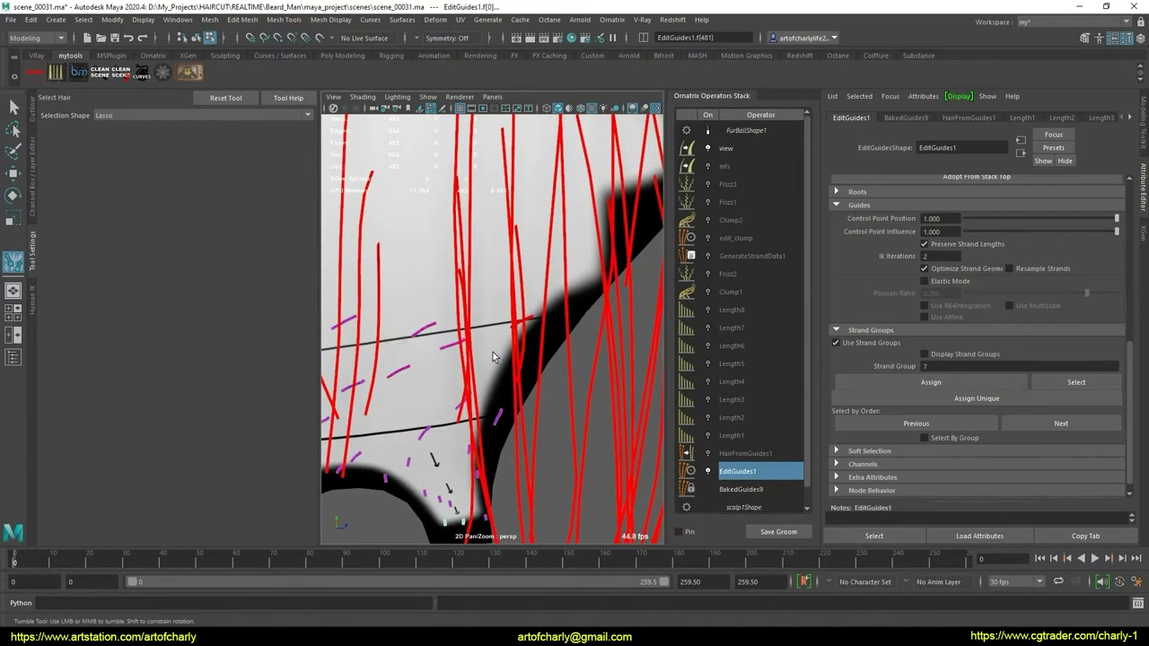
{"action": "mouse_move", "coordinate": [492, 357]}
{"action": "left_mouse_down", "text": "alt"}
{"action": "mouse_move", "coordinate": [308, 336]}
{"action": "mouse_move", "coordinate": [334, 308]}
{"action": "mouse_move", "coordinate": [595, 305]}
{"action": "mouse_move", "coordinate": [617, 282]}
{"action": "mouse_move", "coordinate": [575, 296]}
{"action": "left_mouse_up", "text": "alt"}
{"action": "key", "text": "f"}
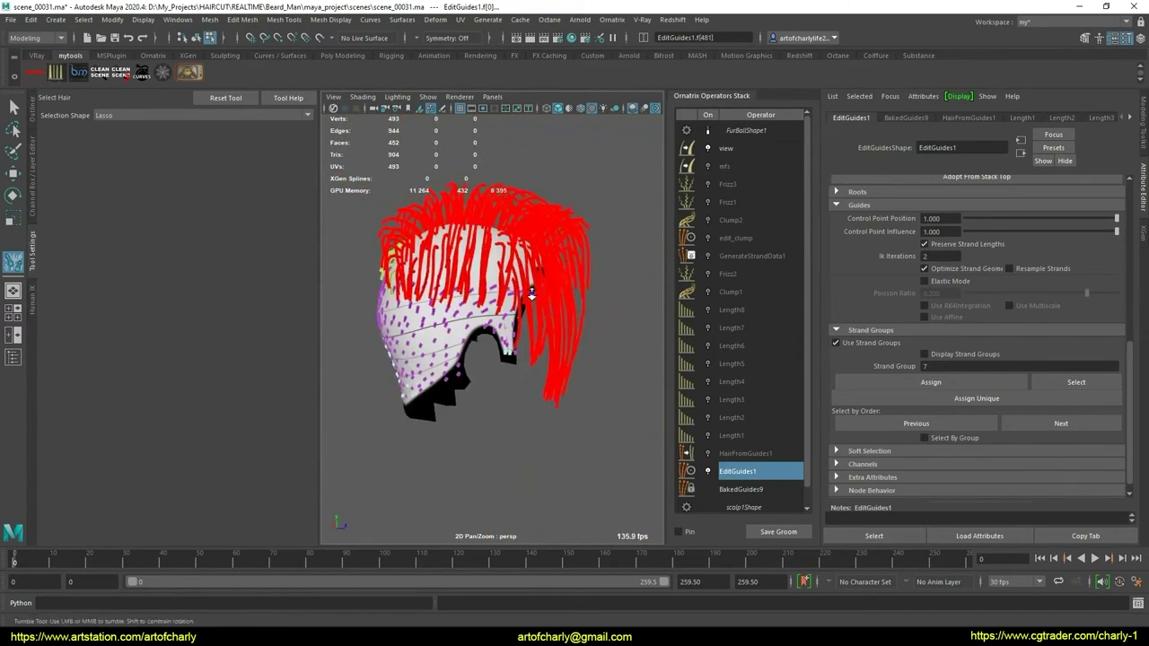
Assign the selected long top guides to strand group 7 and hide them via Guide Operations
{"action": "mouse_move", "coordinate": [574, 296]}
{"action": "right_mouse_down", "text": "alt"}
{"action": "mouse_move", "coordinate": [538, 398]}
{"action": "mouse_move", "coordinate": [520, 364]}
{"action": "mouse_move", "coordinate": [466, 325]}
{"action": "right_mouse_up", "text": "alt"}
{"action": "left_click_drag", "start_coordinate": [467, 325], "coordinate": [574, 310], "text": "alt"}
{"action": "left_click", "coordinate": [933, 366]}
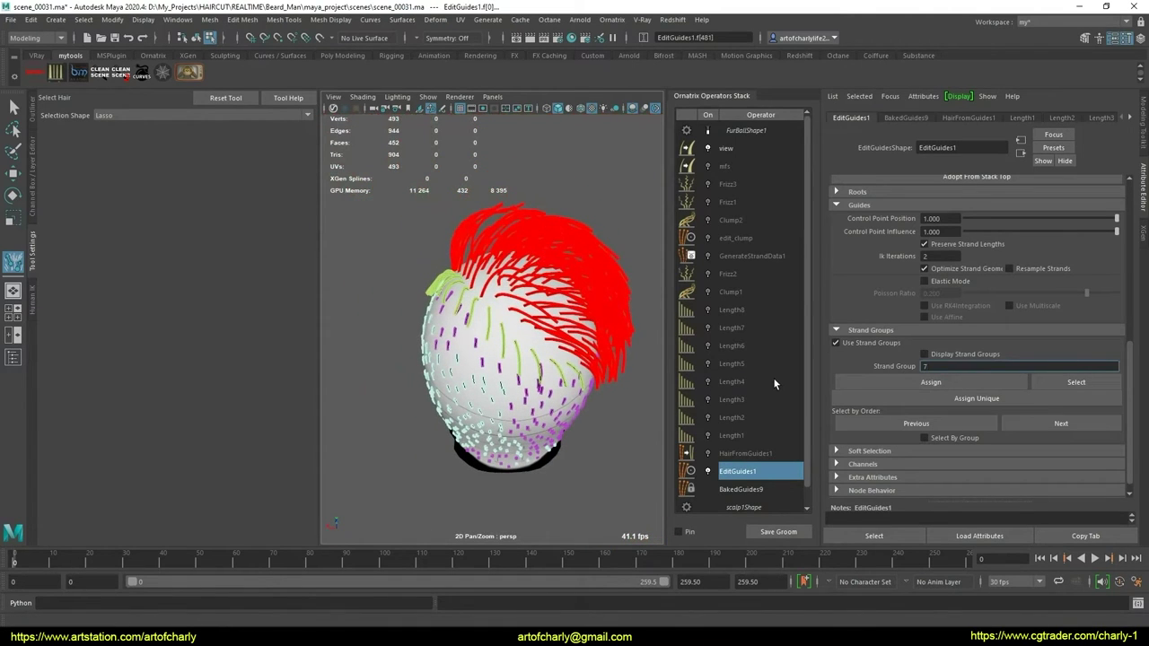
{"action": "left_click", "coordinate": [931, 383]}
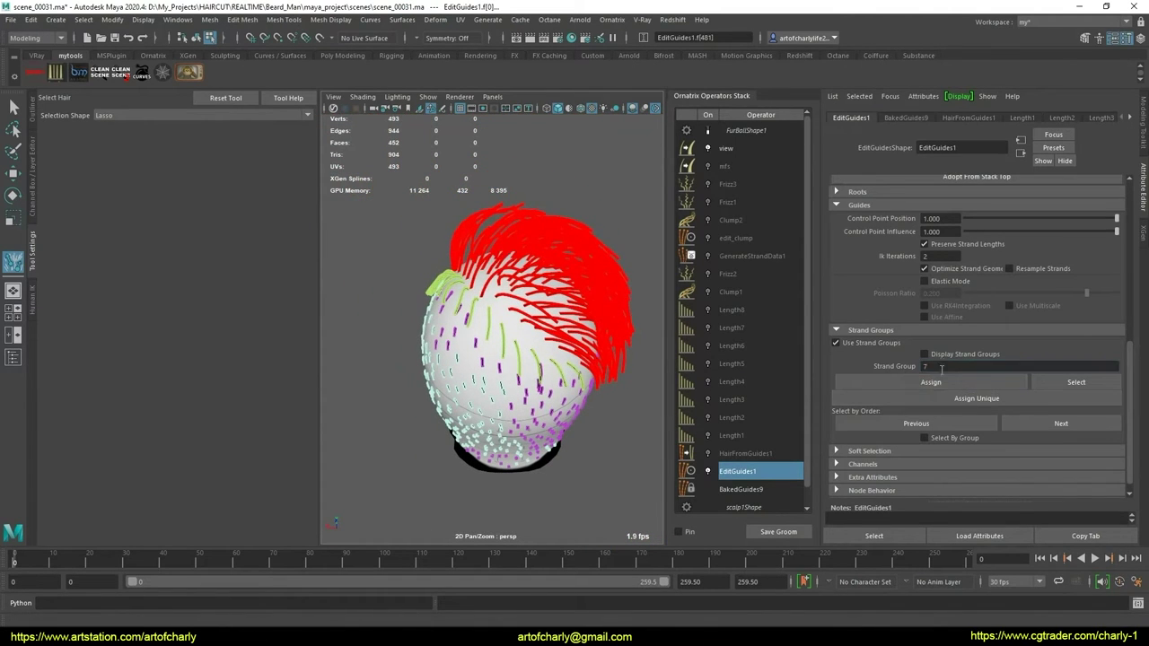
{"action": "scroll", "coordinate": [893, 281], "scroll_direction": "up", "scroll_amount": 3}
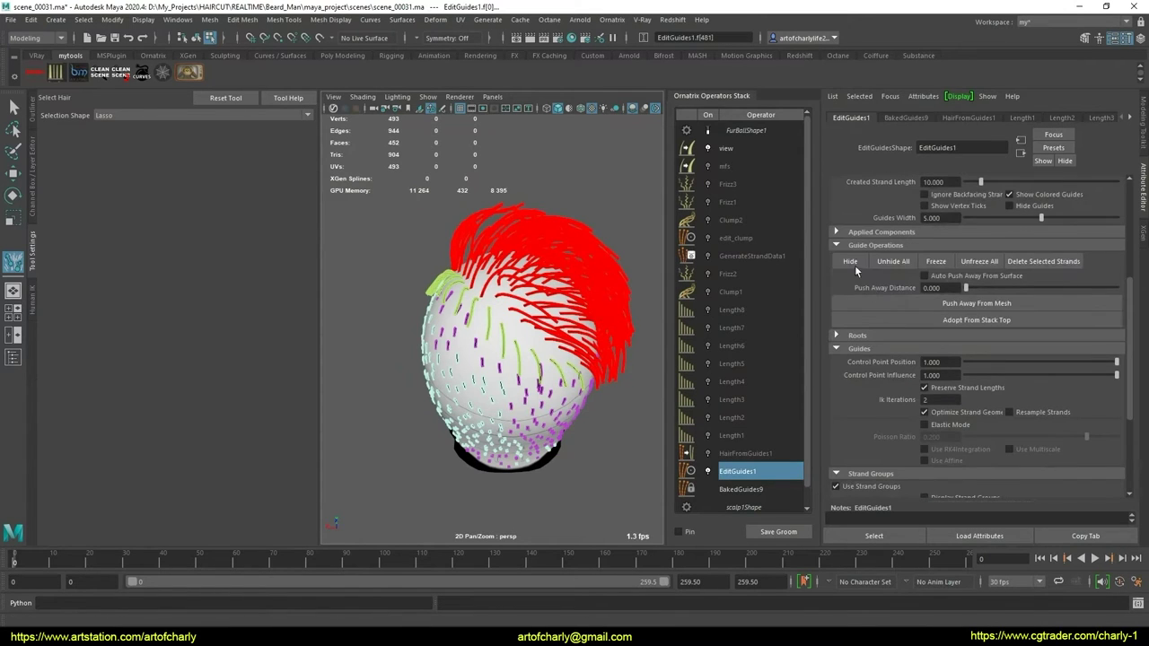
{"action": "left_click", "coordinate": [854, 265]}
{"action": "mouse_move", "coordinate": [538, 310]}
{"action": "left_mouse_down", "text": "alt"}
{"action": "mouse_move", "coordinate": [448, 313]}
{"action": "mouse_move", "coordinate": [608, 312]}
{"action": "left_mouse_up", "text": "alt"}
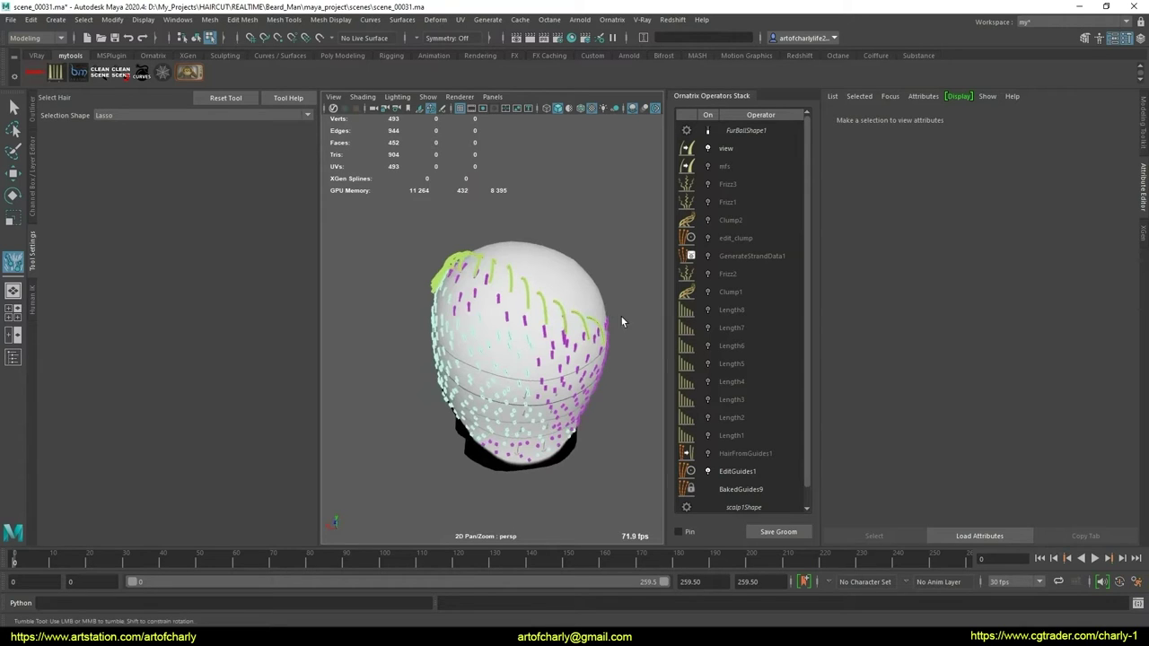
Lasso-select four guides at the sideburn, then clear the guide selection
{"action": "left_click_drag", "start_coordinate": [609, 311], "coordinate": [552, 311], "text": "alt"}
{"action": "scroll", "coordinate": [552, 312], "scroll_direction": "up", "scroll_amount": 2}
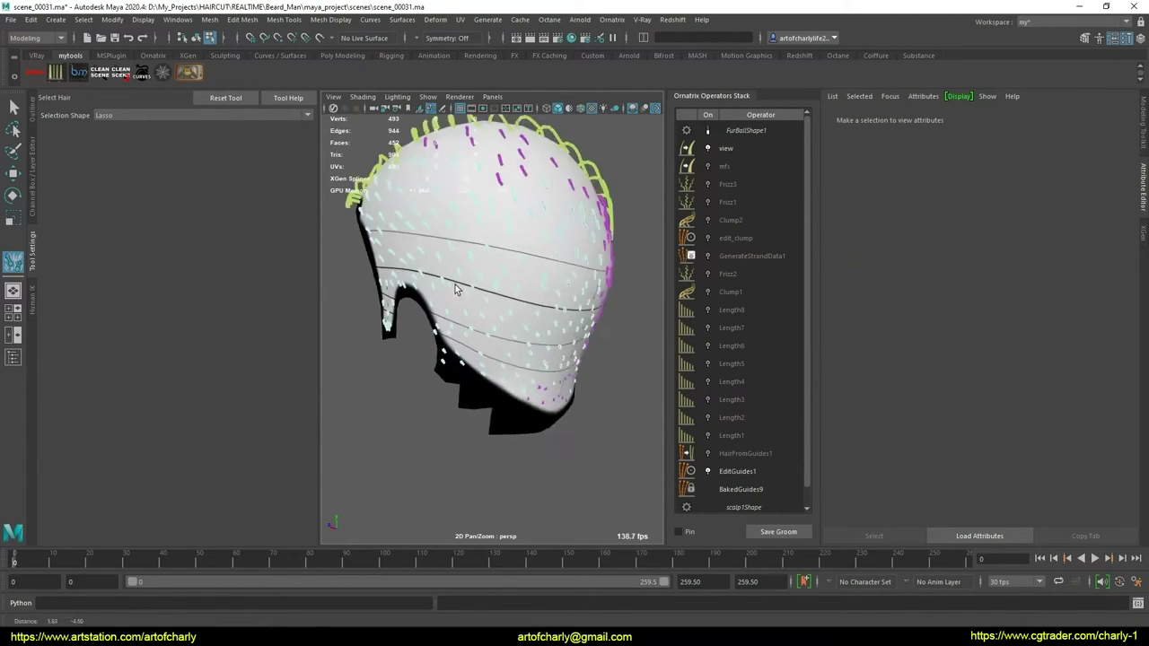
{"action": "scroll", "coordinate": [511, 337], "scroll_direction": "up", "scroll_amount": 2}
{"action": "scroll", "coordinate": [481, 359], "scroll_direction": "up", "scroll_amount": 2}
{"action": "scroll", "coordinate": [483, 367], "scroll_direction": "up", "scroll_amount": 2}
{"action": "scroll", "coordinate": [476, 359], "scroll_direction": "up", "scroll_amount": 2}
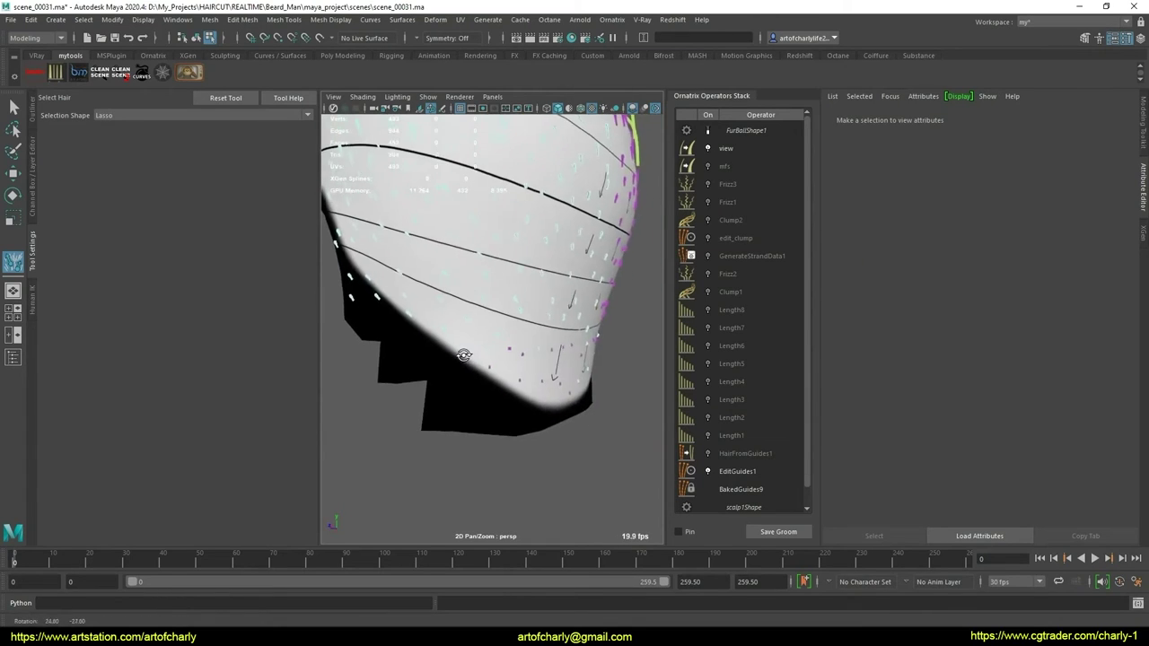
{"action": "scroll", "coordinate": [431, 341], "scroll_direction": "up", "scroll_amount": 2}
{"action": "scroll", "coordinate": [393, 326], "scroll_direction": "up", "scroll_amount": 2}
{"action": "left_click_drag", "start_coordinate": [452, 345], "coordinate": [428, 357]}
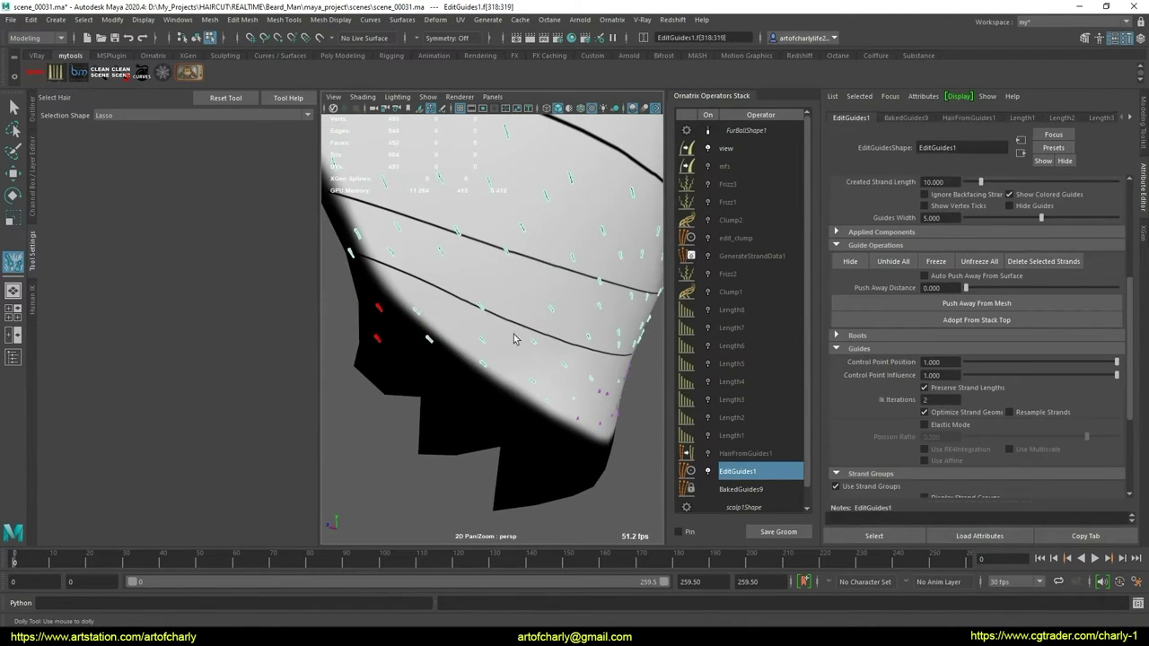
{"action": "left_click", "coordinate": [1043, 261]}
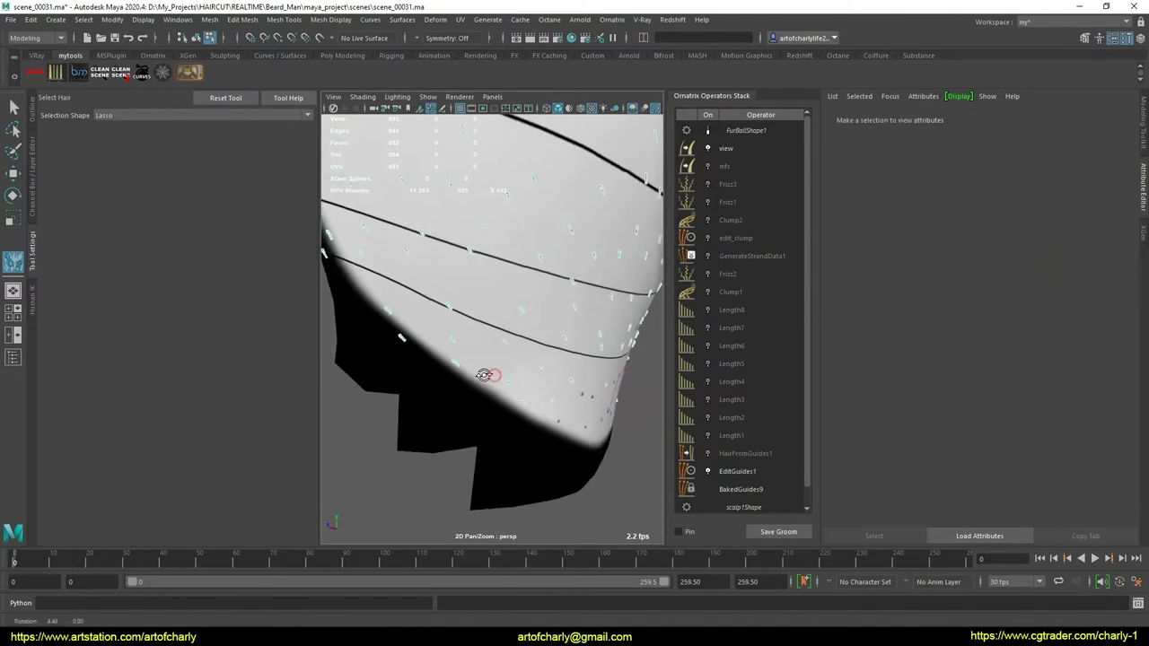
Inspect the beard up close, selecting two beard strands and deselecting them again
{"action": "mouse_move", "coordinate": [473, 372]}
{"action": "left_mouse_down", "text": "alt"}
{"action": "mouse_move", "coordinate": [317, 374]}
{"action": "mouse_move", "coordinate": [519, 361]}
{"action": "mouse_move", "coordinate": [465, 382]}
{"action": "mouse_move", "coordinate": [509, 325]}
{"action": "left_mouse_up", "text": "alt"}
{"action": "left_click", "coordinate": [1044, 268]}
{"action": "middle_click_drag", "start_coordinate": [536, 340], "coordinate": [531, 373], "text": "alt"}
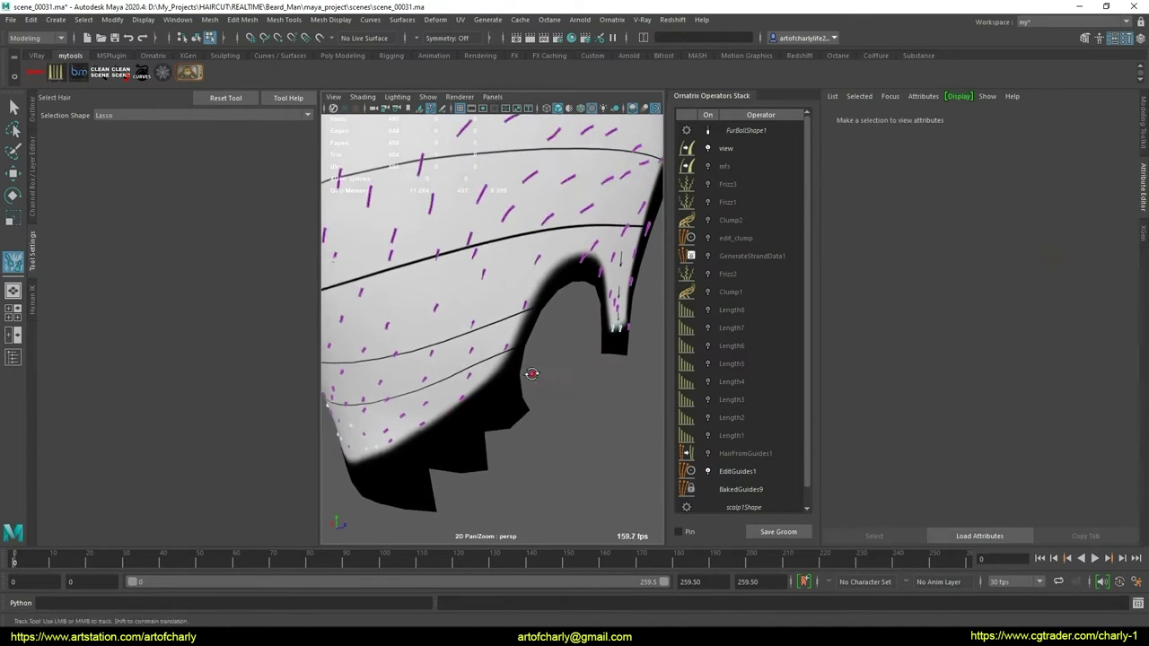
{"action": "mouse_move", "coordinate": [531, 373]}
{"action": "left_mouse_down", "text": "alt"}
{"action": "mouse_move", "coordinate": [464, 374]}
{"action": "mouse_move", "coordinate": [478, 354]}
{"action": "left_mouse_up", "text": "alt"}
{"action": "mouse_move", "coordinate": [456, 310]}
{"action": "left_mouse_down", "text": "alt"}
{"action": "mouse_move", "coordinate": [462, 320]}
{"action": "mouse_move", "coordinate": [439, 327]}
{"action": "mouse_move", "coordinate": [577, 386]}
{"action": "left_mouse_up", "text": "alt"}
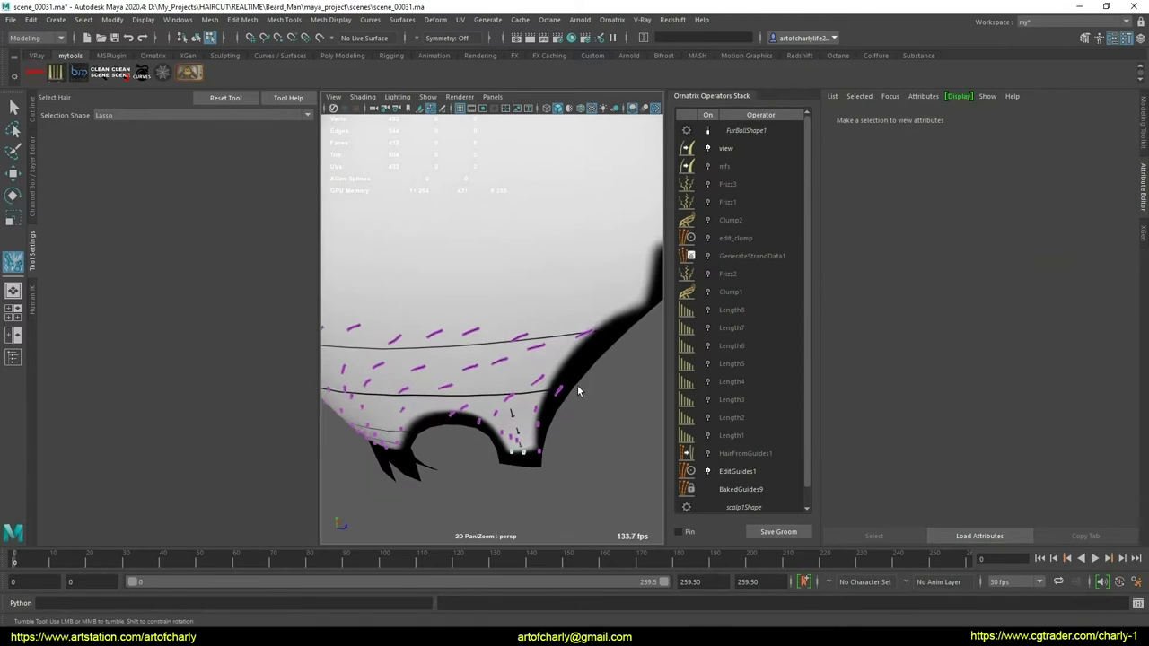
{"action": "mouse_move", "coordinate": [574, 341]}
{"action": "left_mouse_down", "text": "alt"}
{"action": "mouse_move", "coordinate": [537, 310]}
{"action": "mouse_move", "coordinate": [400, 315]}
{"action": "mouse_move", "coordinate": [503, 332]}
{"action": "mouse_move", "coordinate": [480, 353]}
{"action": "left_mouse_up", "text": "alt"}
{"action": "mouse_move", "coordinate": [479, 353]}
{"action": "right_mouse_down", "text": "alt"}
{"action": "mouse_move", "coordinate": [449, 380]}
{"action": "mouse_move", "coordinate": [444, 364]}
{"action": "mouse_move", "coordinate": [431, 394]}
{"action": "right_mouse_up", "text": "alt"}
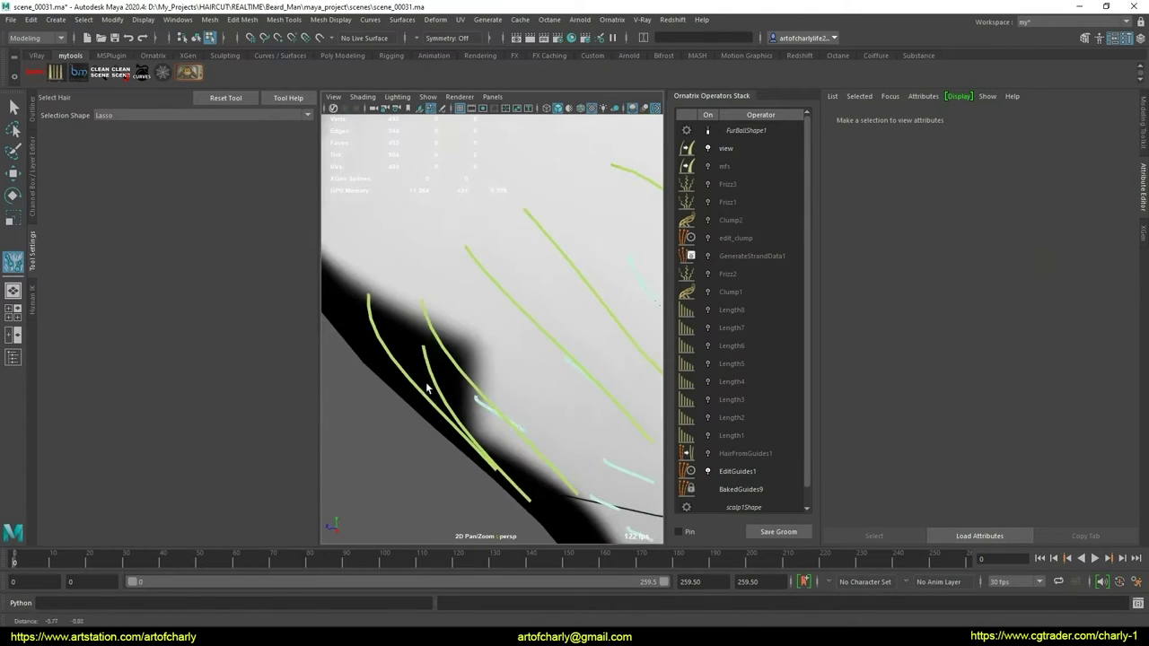
{"action": "middle_click_drag", "start_coordinate": [431, 395], "coordinate": [424, 407], "text": "alt"}
{"action": "left_click_drag", "start_coordinate": [423, 406], "coordinate": [552, 379]}
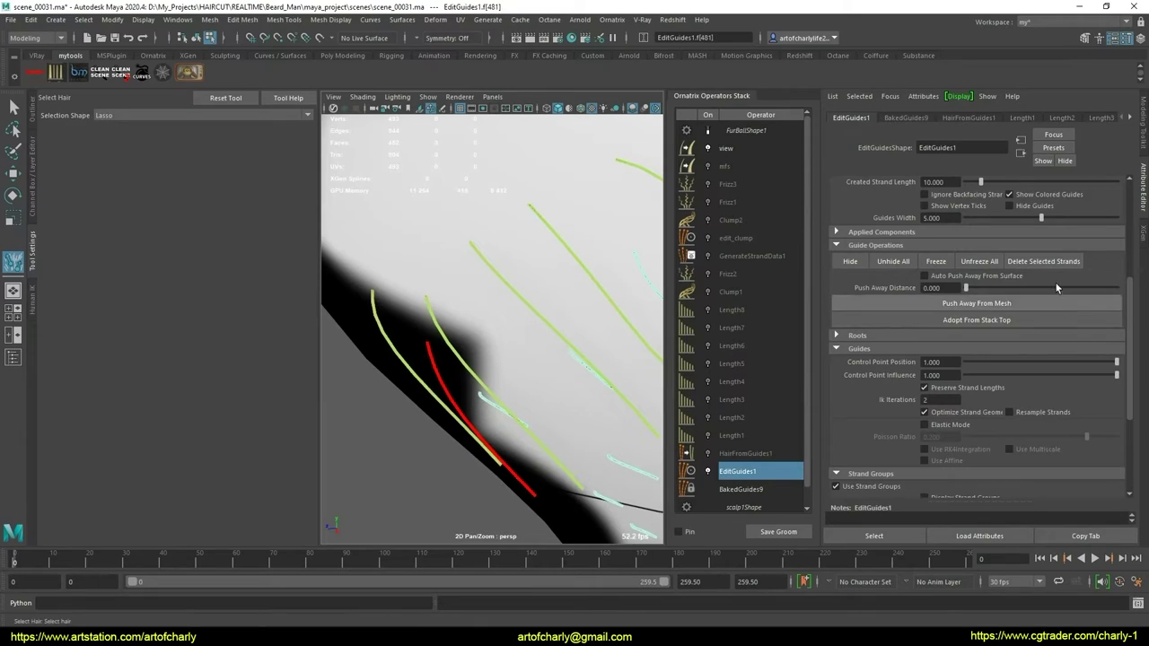
{"action": "left_click", "coordinate": [575, 345]}
Orbit around the whole head to review the remaining short scalp guides
{"action": "mouse_move", "coordinate": [505, 386]}
{"action": "right_mouse_down", "text": "alt"}
{"action": "mouse_move", "coordinate": [512, 333]}
{"action": "mouse_move", "coordinate": [520, 345]}
{"action": "right_mouse_up", "text": "alt"}
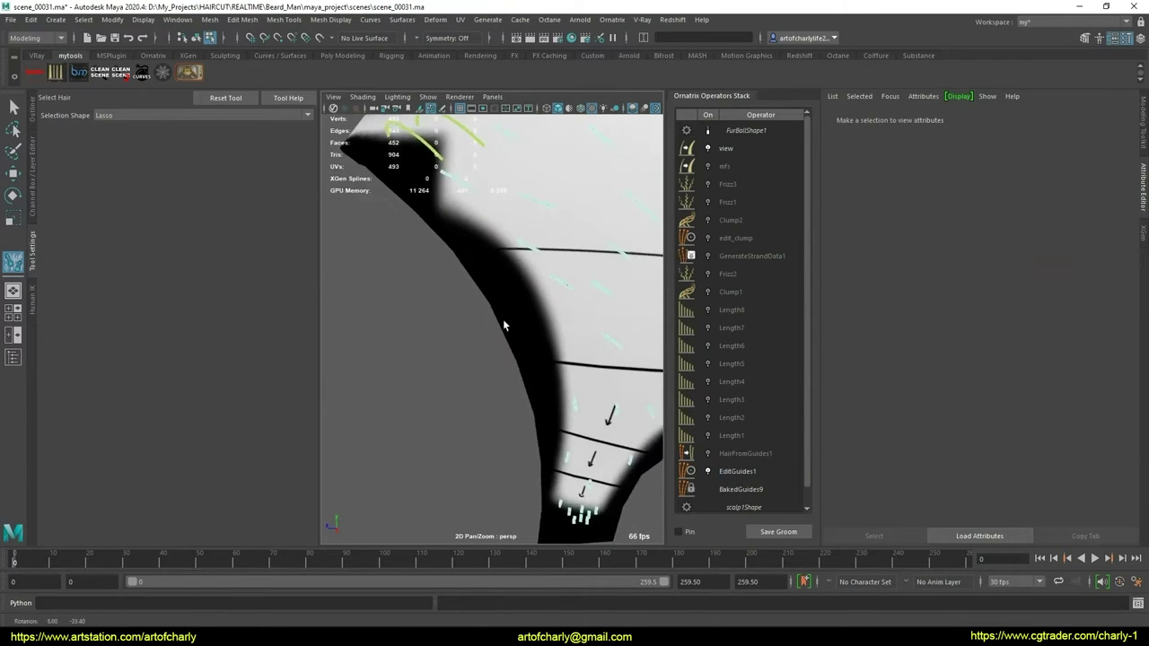
{"action": "left_click_drag", "start_coordinate": [521, 346], "coordinate": [528, 335], "text": "alt"}
{"action": "right_click_drag", "start_coordinate": [528, 335], "coordinate": [485, 350], "text": "alt"}
{"action": "mouse_move", "coordinate": [485, 350]}
{"action": "left_mouse_down", "text": "alt"}
{"action": "mouse_move", "coordinate": [377, 354]}
{"action": "mouse_move", "coordinate": [388, 360]}
{"action": "left_mouse_up", "text": "alt"}
{"action": "mouse_move", "coordinate": [389, 360]}
{"action": "right_mouse_down", "text": "alt"}
{"action": "mouse_move", "coordinate": [488, 361]}
{"action": "mouse_move", "coordinate": [451, 351]}
{"action": "right_mouse_up", "text": "alt"}
{"action": "left_click_drag", "start_coordinate": [451, 351], "coordinate": [498, 377], "text": "alt"}
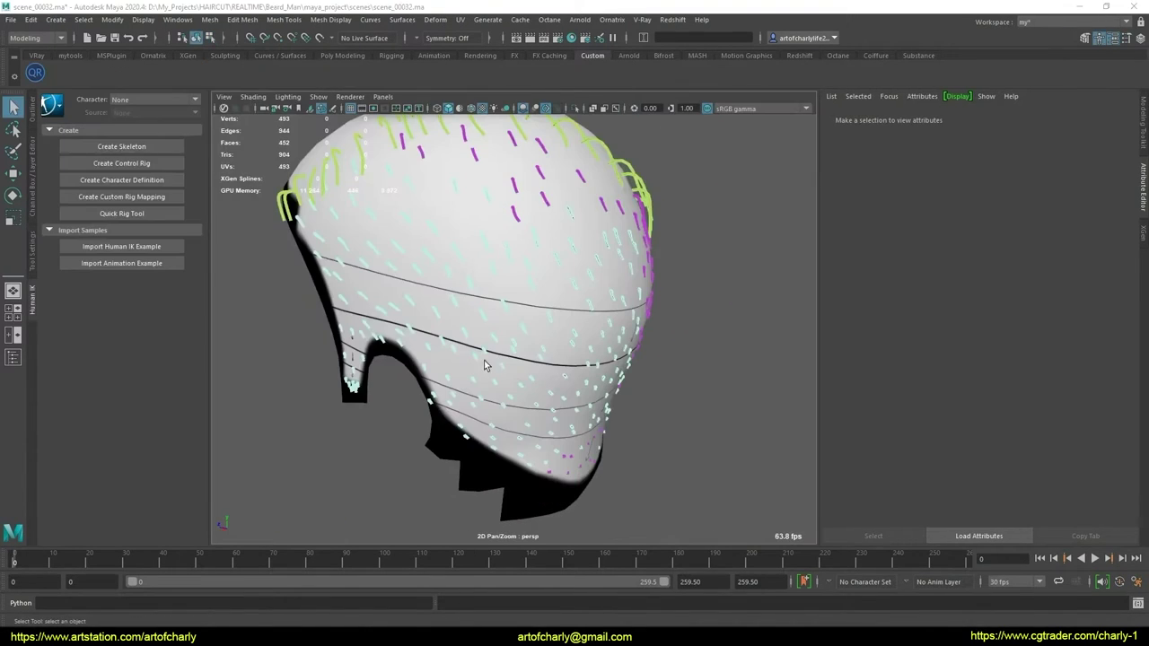
Select the FurBall1 hair object near the head's lower notch
{"action": "mouse_move", "coordinate": [484, 366]}
{"action": "right_mouse_down"}
{"action": "mouse_move", "coordinate": [487, 333]}
{"action": "mouse_move", "coordinate": [513, 302]}
{"action": "mouse_move", "coordinate": [521, 364]}
{"action": "mouse_move", "coordinate": [508, 335]}
{"action": "mouse_move", "coordinate": [535, 418]}
{"action": "right_mouse_up"}
{"action": "key", "text": "5"}
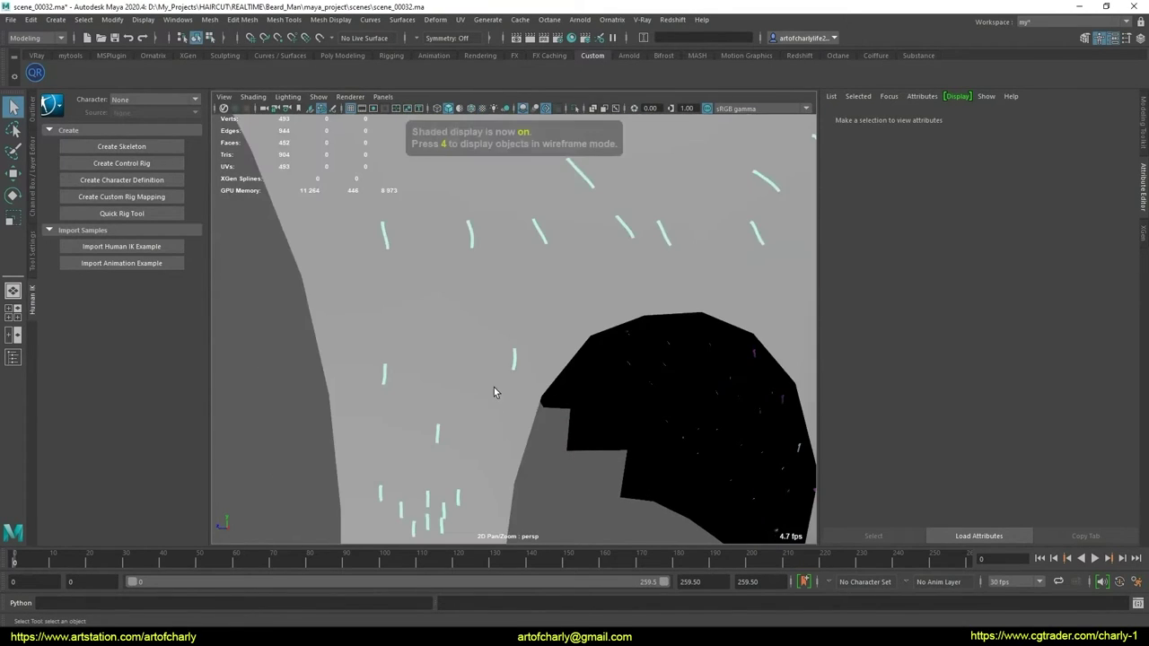
{"action": "key", "text": "6"}
{"action": "left_click", "coordinate": [501, 325]}
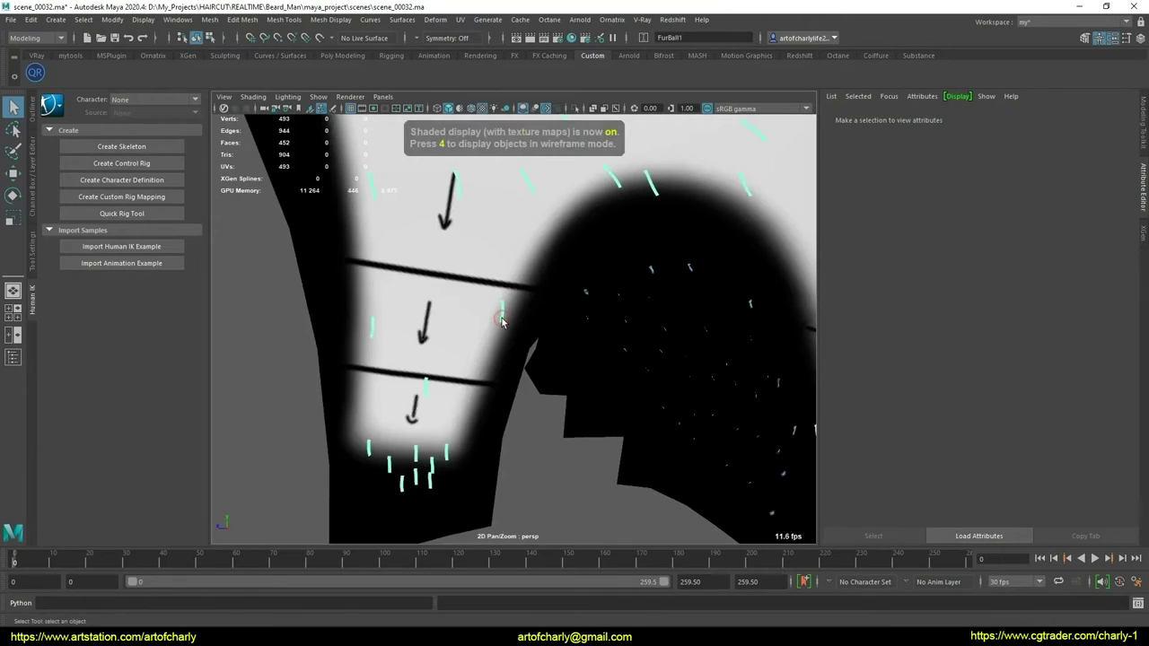
{"action": "right_click_drag", "start_coordinate": [612, 367], "coordinate": [581, 300]}
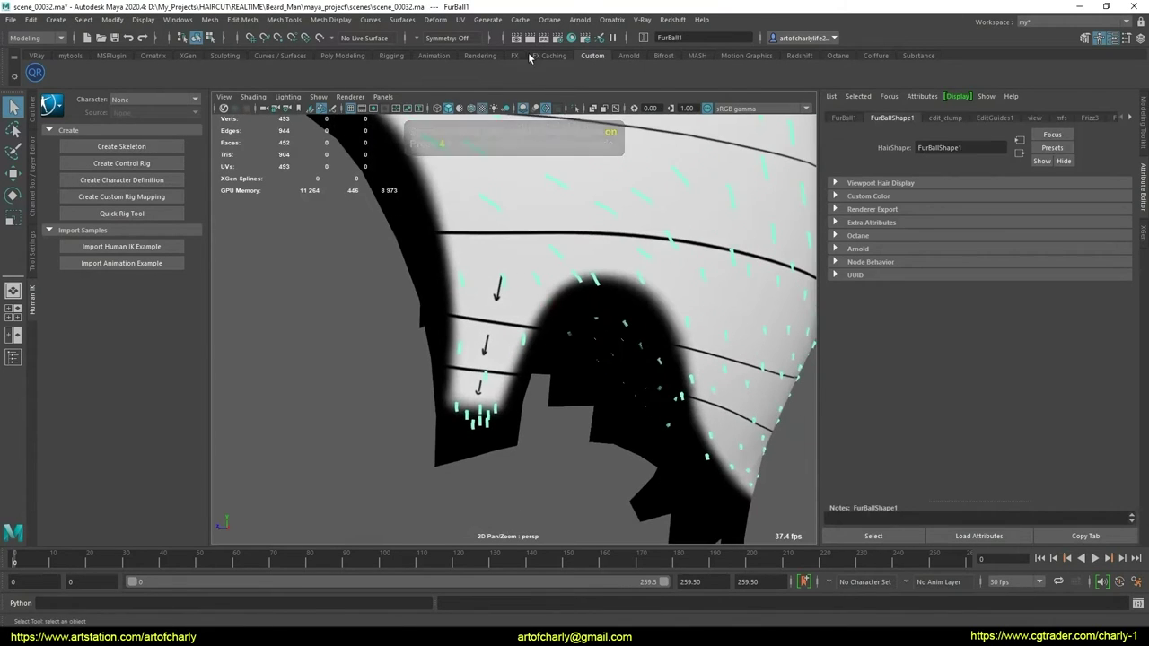
From the Ornatrix shelf, open the Operators Stack and pick the EditGuides1 operator
{"action": "left_click", "coordinate": [155, 56]}
{"action": "left_click", "coordinate": [445, 74]}
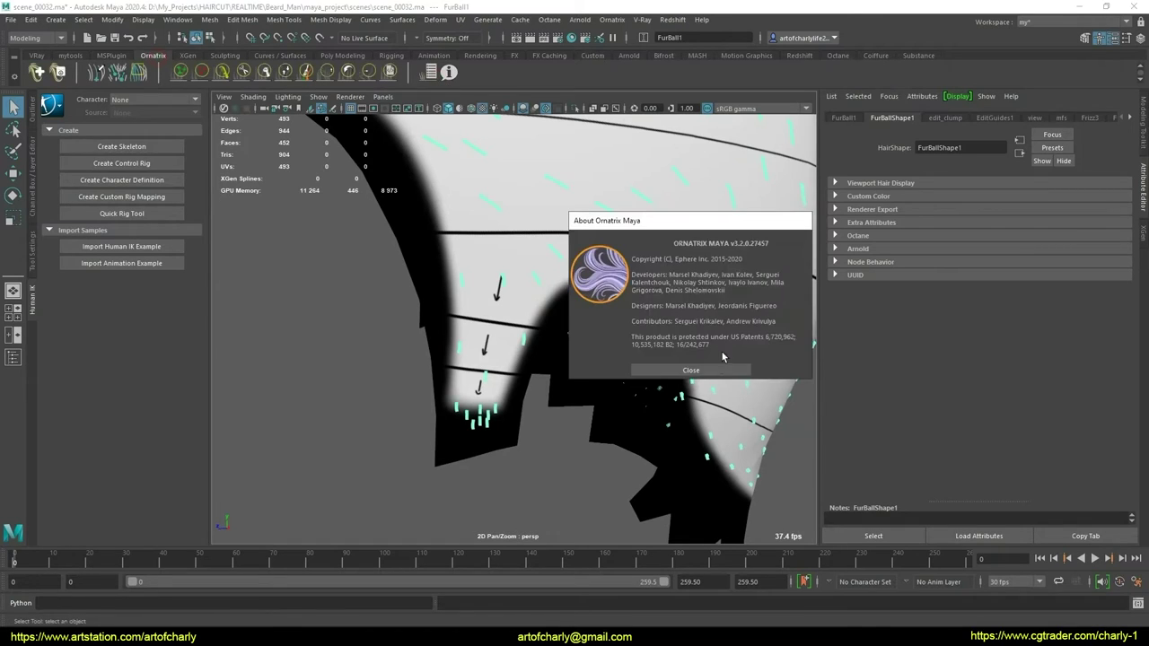
{"action": "left_click", "coordinate": [708, 371]}
{"action": "left_click", "coordinate": [431, 72]}
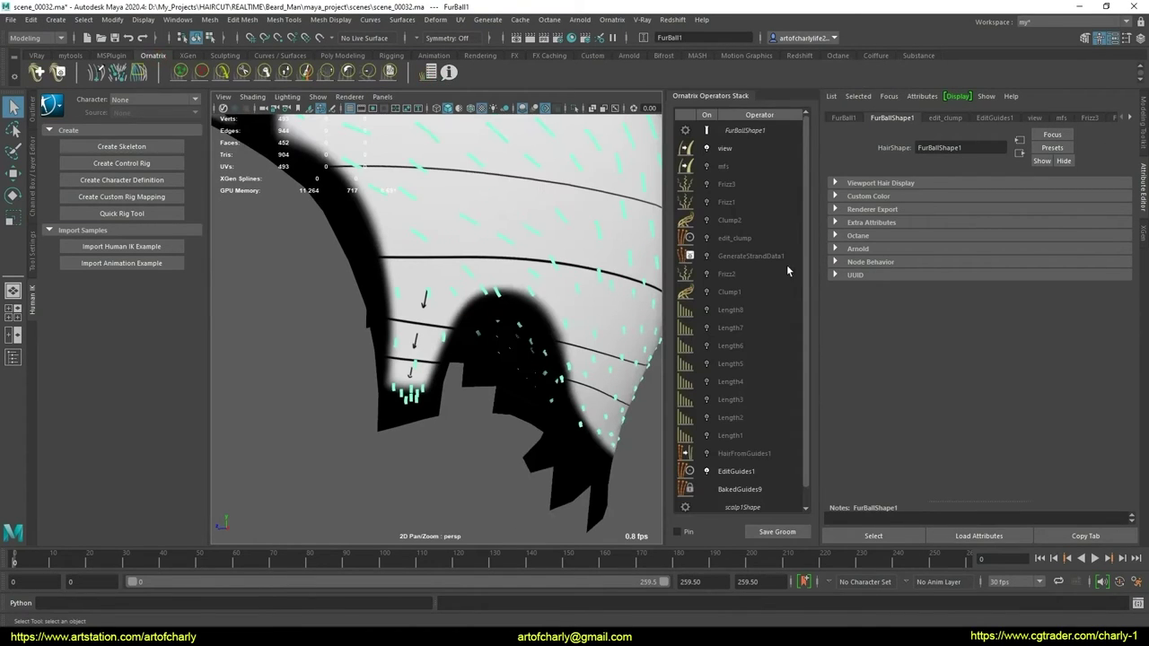
{"action": "left_click", "coordinate": [758, 476]}
Start editing guides on EditGuides1 and hide every strand except the sideburn tips
{"action": "left_click", "coordinate": [928, 199]}
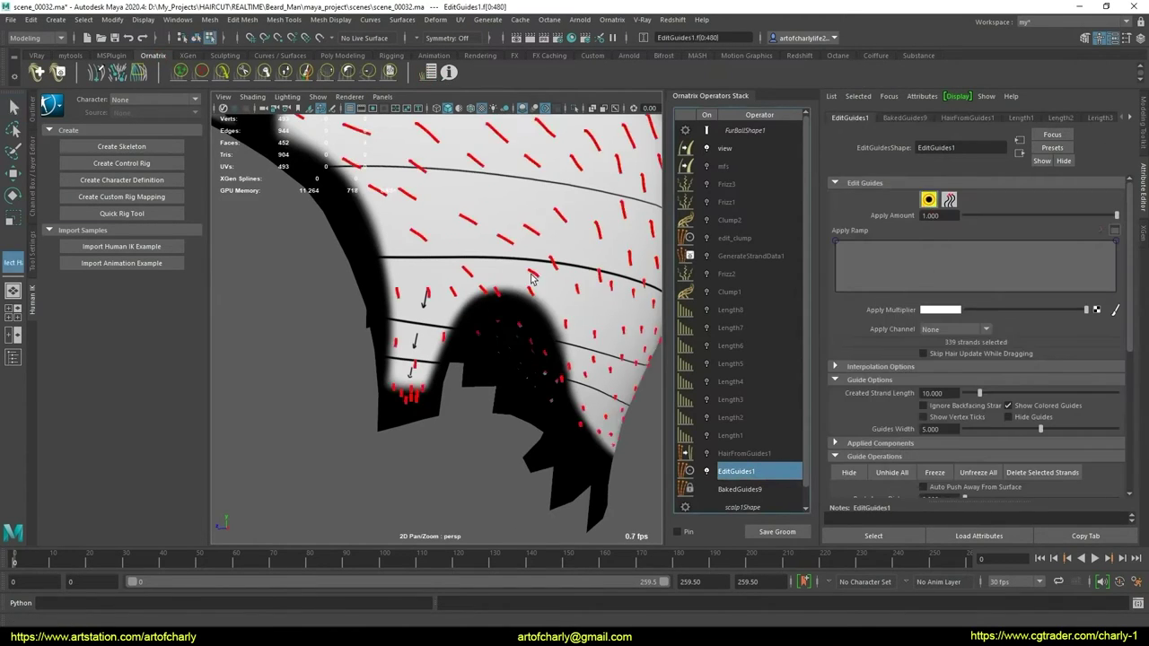
{"action": "right_click_drag", "start_coordinate": [440, 359], "coordinate": [436, 371], "text": "alt"}
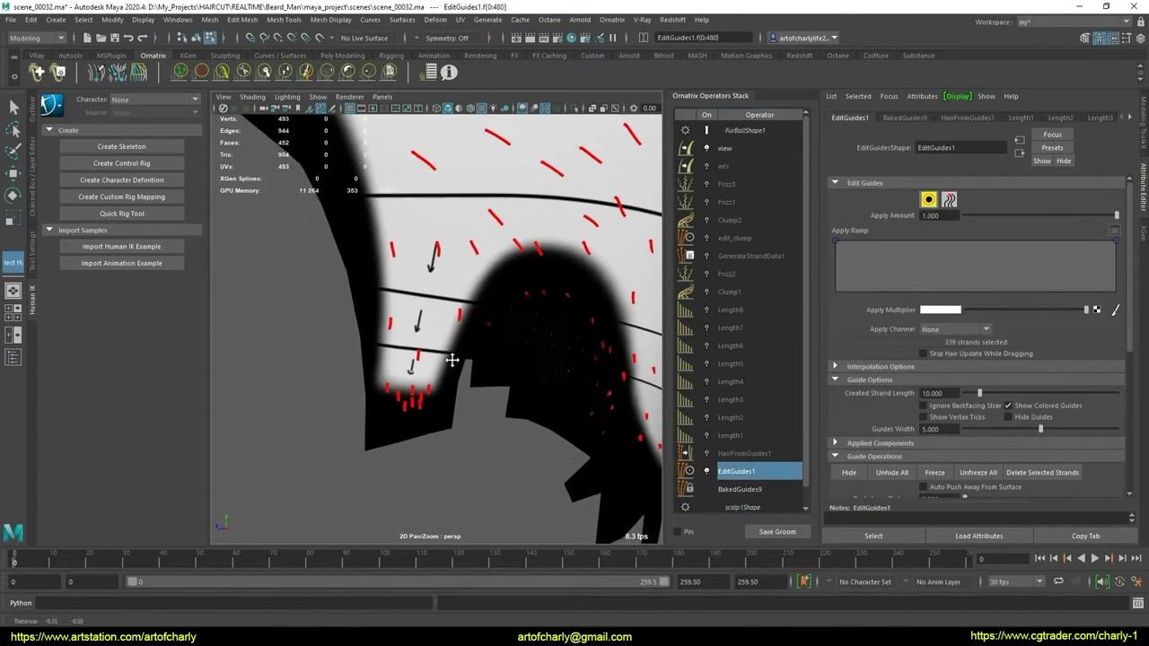
{"action": "mouse_move", "coordinate": [448, 359]}
{"action": "left_mouse_down", "text": "alt"}
{"action": "mouse_move", "coordinate": [415, 353]}
{"action": "mouse_move", "coordinate": [446, 377]}
{"action": "left_mouse_up", "text": "alt"}
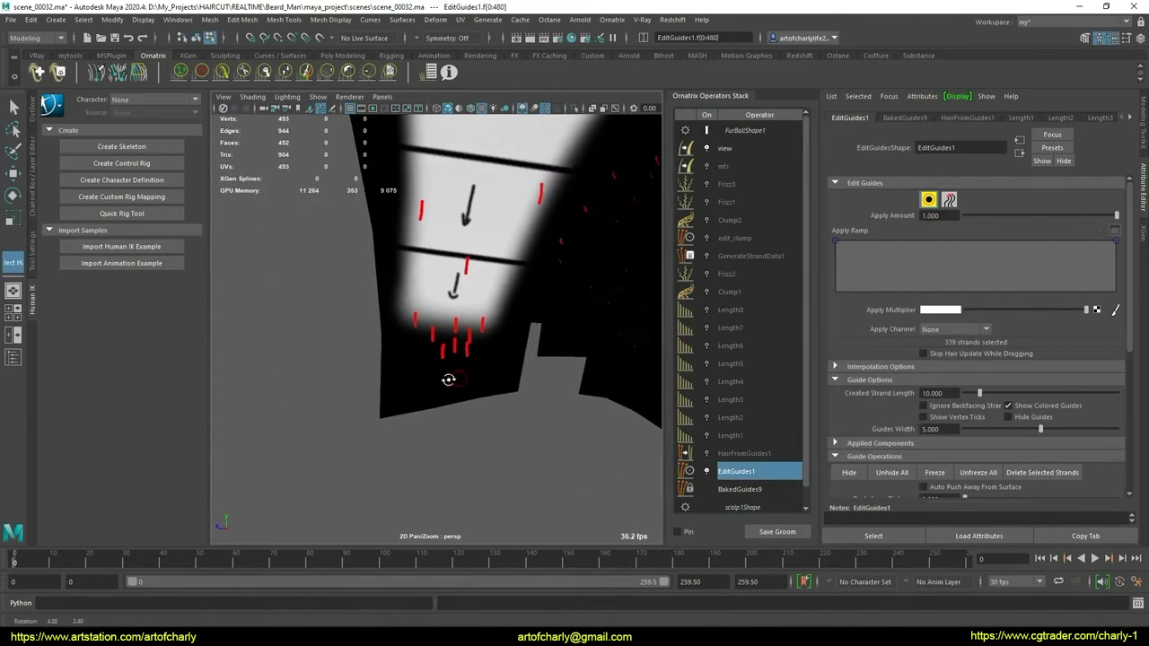
{"action": "mouse_move", "coordinate": [446, 377]}
{"action": "middle_mouse_down", "text": "alt"}
{"action": "mouse_move", "coordinate": [415, 389]}
{"action": "mouse_move", "coordinate": [356, 359]}
{"action": "middle_mouse_up", "text": "alt"}
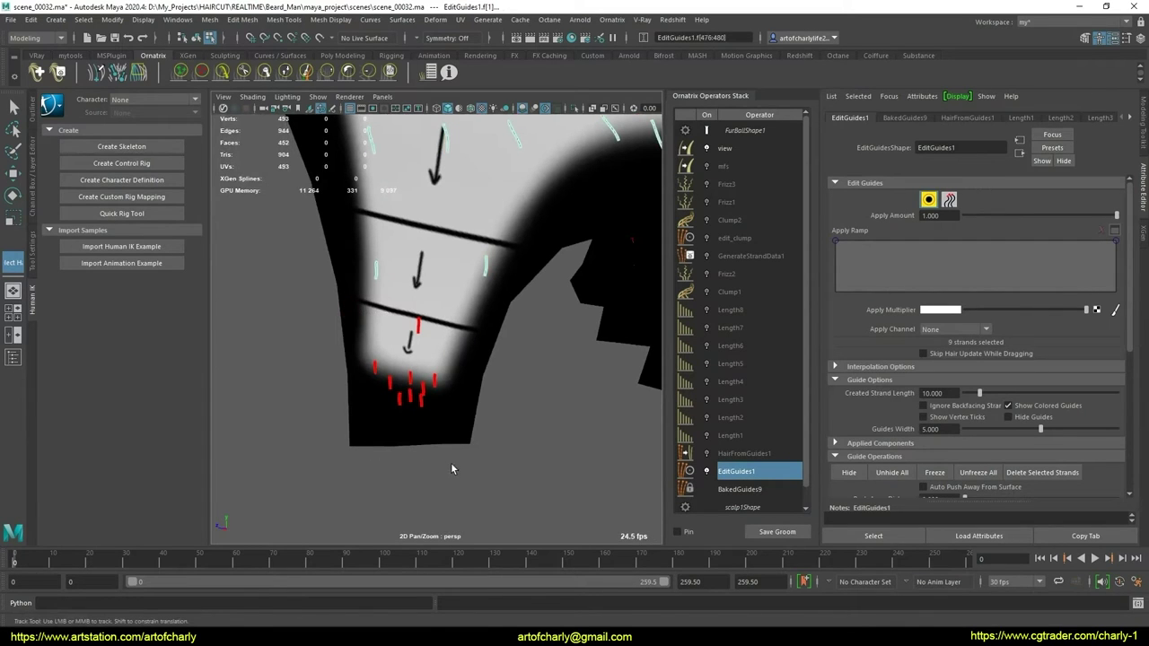
{"action": "mouse_move", "coordinate": [449, 461]}
{"action": "left_mouse_down", "text": "alt"}
{"action": "mouse_move", "coordinate": [372, 355]}
{"action": "mouse_move", "coordinate": [585, 275]}
{"action": "mouse_move", "coordinate": [439, 315]}
{"action": "mouse_move", "coordinate": [428, 377]}
{"action": "left_mouse_up", "text": "alt"}
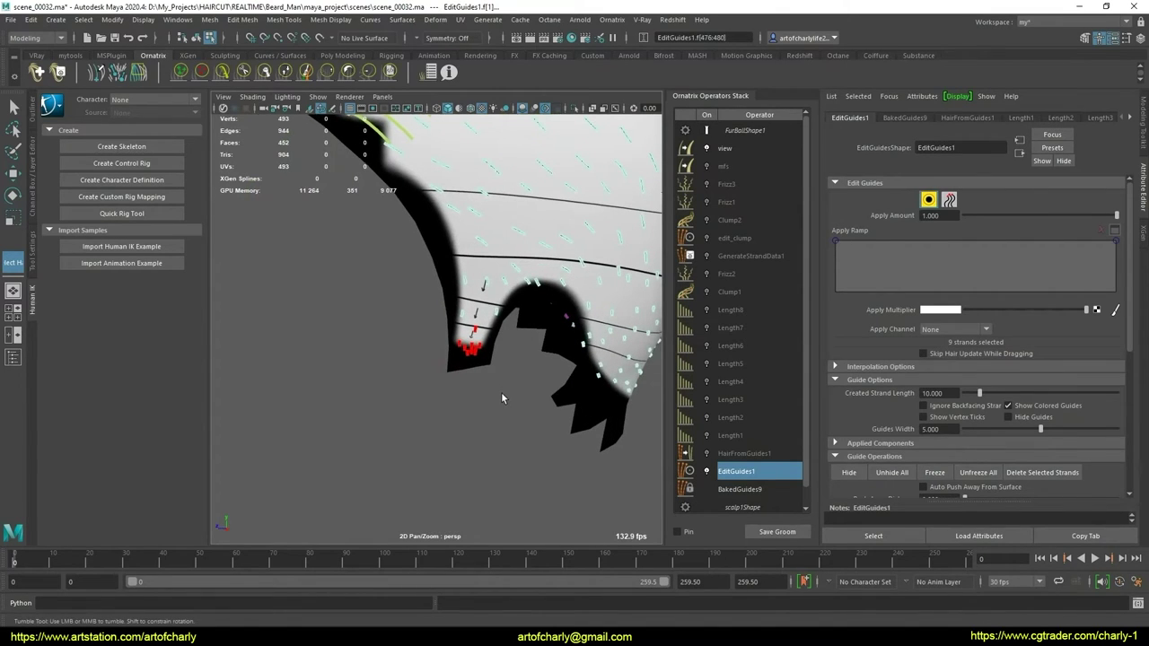
{"action": "key", "text": "ctrl+shift+i"}
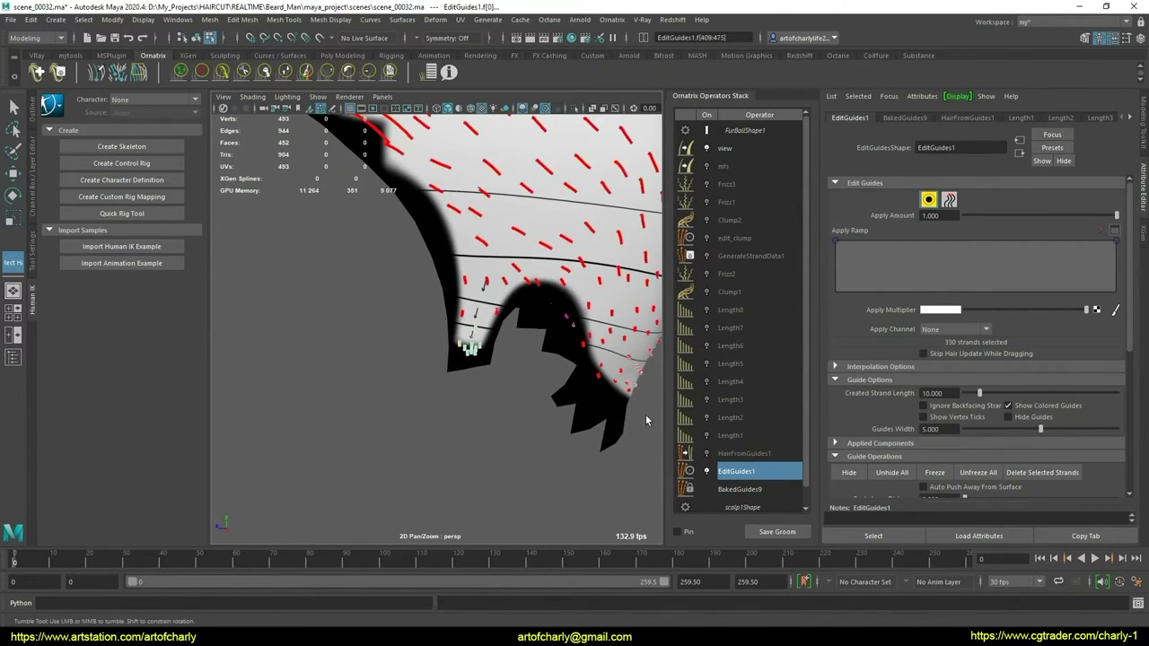
{"action": "left_click", "coordinate": [859, 476]}
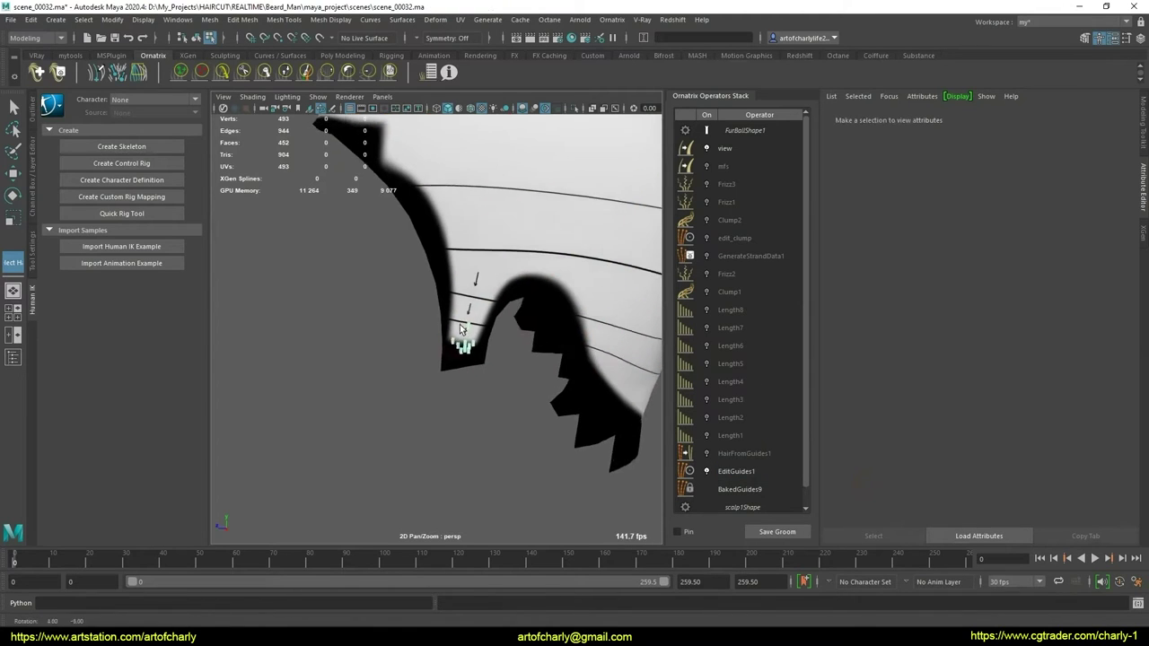
Delete the three lower sideburn tip strands
{"action": "scroll", "coordinate": [422, 345], "scroll_direction": "up", "scroll_amount": 3}
{"action": "scroll", "coordinate": [444, 332], "scroll_direction": "up", "scroll_amount": 3}
{"action": "scroll", "coordinate": [453, 346], "scroll_direction": "up", "scroll_amount": 3}
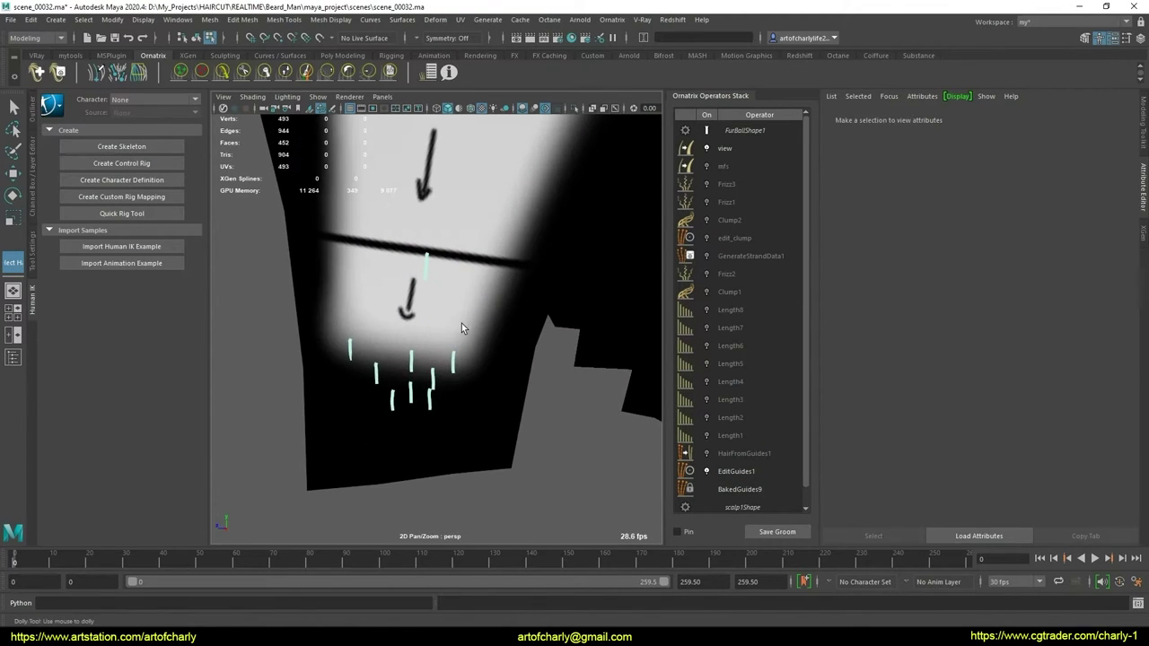
{"action": "mouse_move", "coordinate": [381, 391]}
{"action": "left_mouse_down"}
{"action": "mouse_move", "coordinate": [431, 434]}
{"action": "mouse_move", "coordinate": [478, 371]}
{"action": "left_mouse_up"}
{"action": "left_click", "coordinate": [1041, 472]}
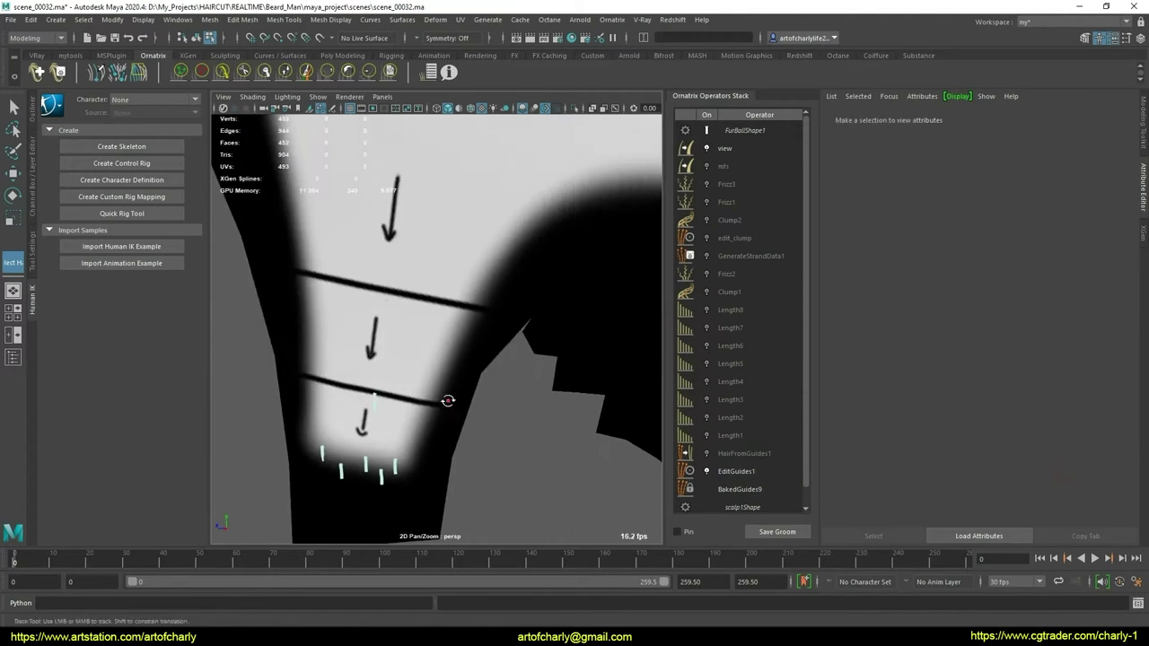
{"action": "scroll", "coordinate": [467, 373], "scroll_direction": "up", "scroll_amount": 2}
{"action": "scroll", "coordinate": [457, 375], "scroll_direction": "up", "scroll_amount": 2}
{"action": "scroll", "coordinate": [464, 380], "scroll_direction": "up", "scroll_amount": 2}
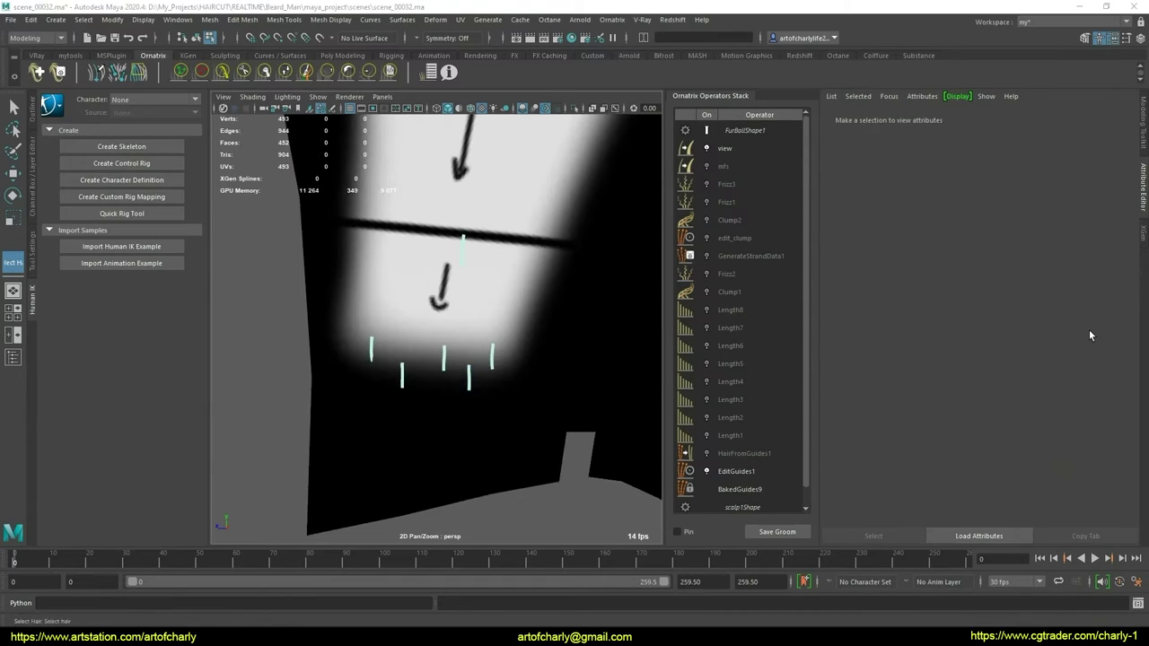
Select EditGuides1 and switch to the Draw Strand tool to draw new sideburn guides
{"action": "left_click", "coordinate": [744, 473]}
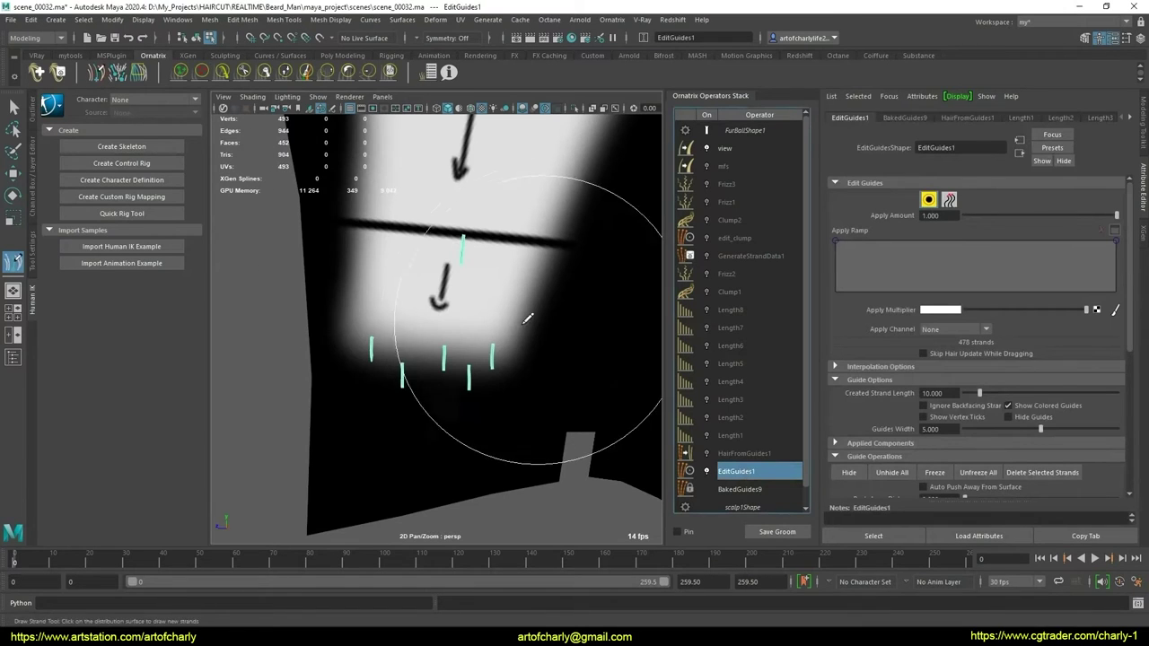
{"action": "middle_click_drag", "start_coordinate": [513, 371], "coordinate": [502, 324], "text": "alt"}
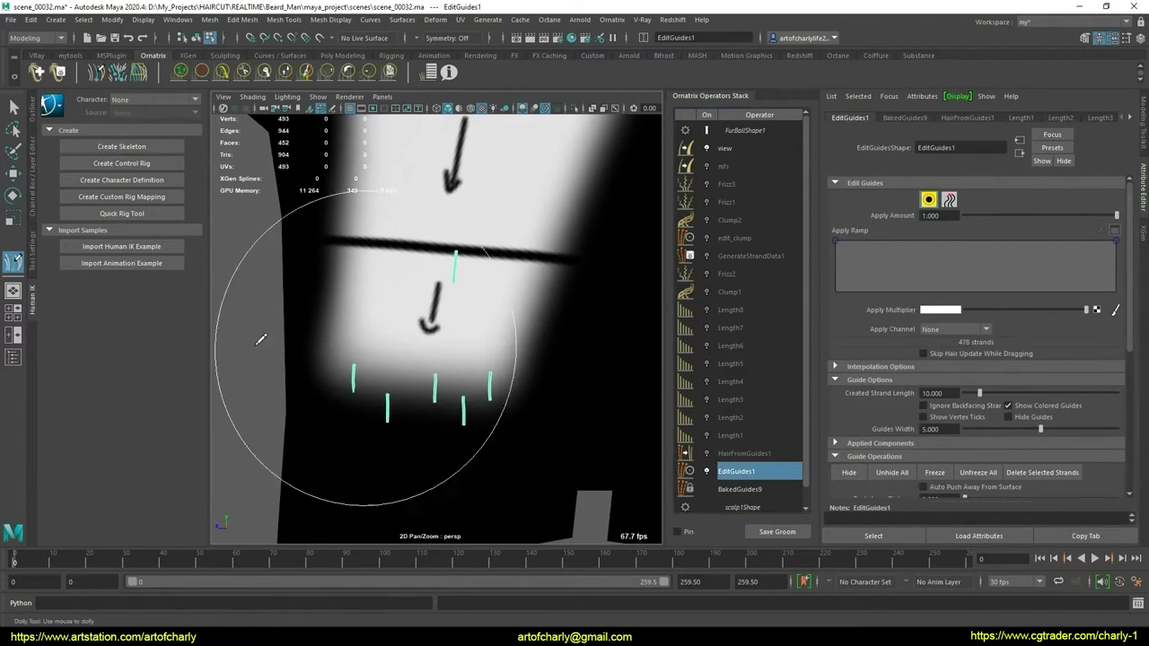
{"action": "left_click", "coordinate": [38, 253]}
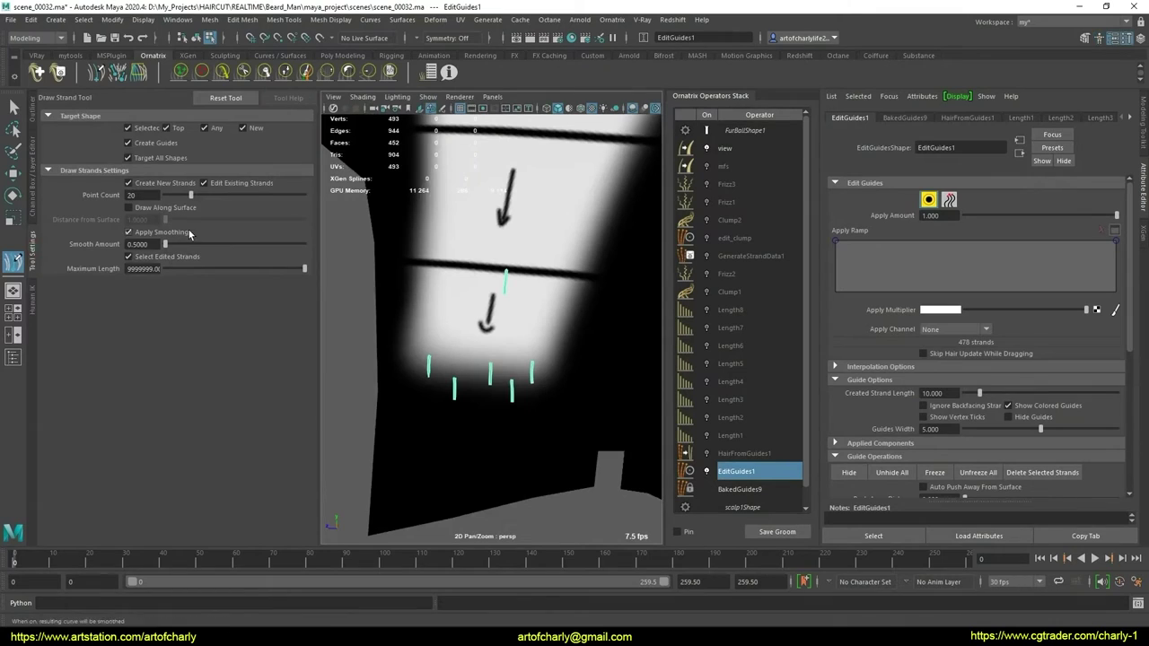
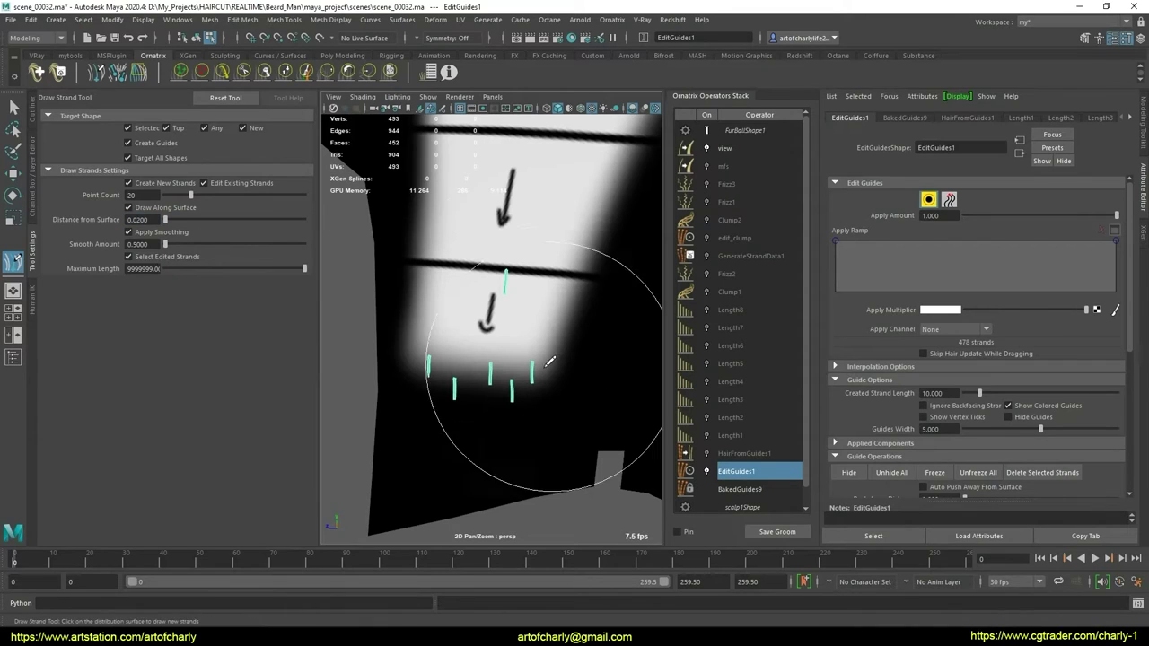
Frame the scalp strip and draw two new guide strands in the upper gap of the patch
{"action": "scroll", "coordinate": [550, 359], "scroll_direction": "up", "scroll_amount": 3}
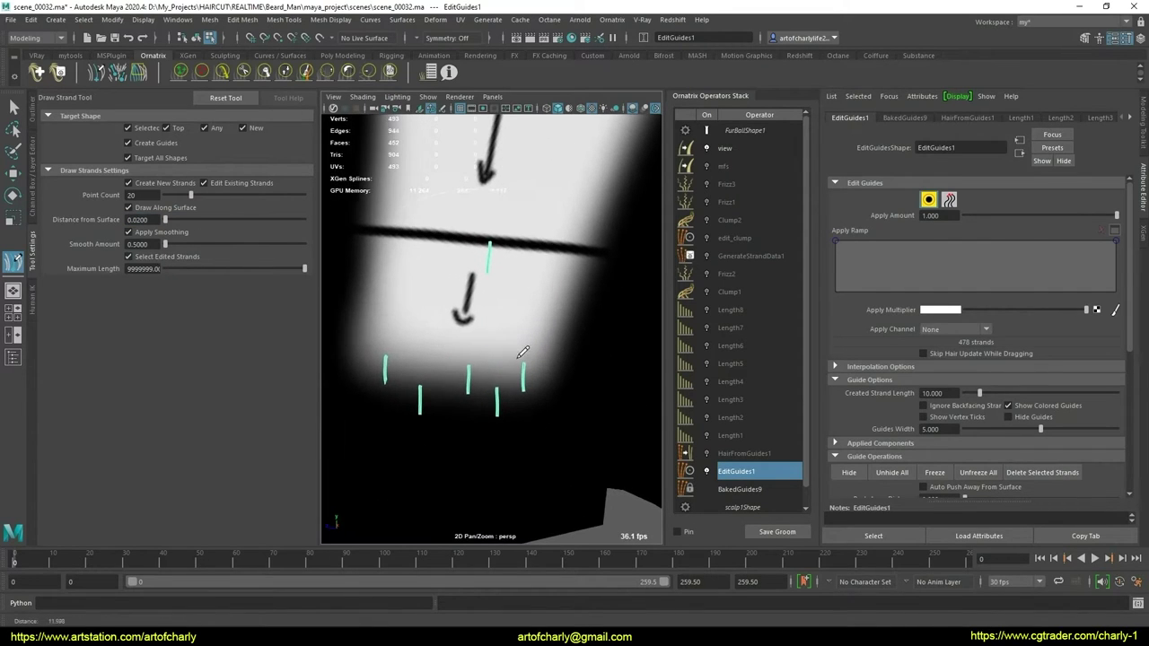
{"action": "middle_click_drag", "start_coordinate": [522, 352], "coordinate": [392, 243]}
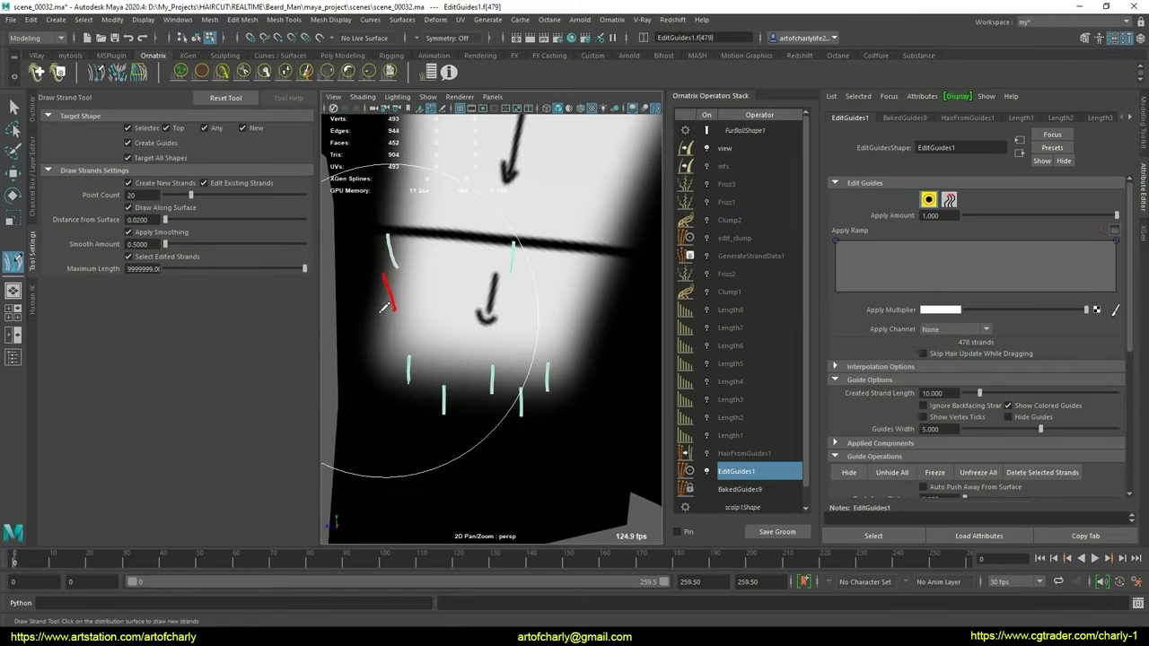
{"action": "mouse_move", "coordinate": [418, 317]}
{"action": "left_mouse_down", "text": "alt"}
{"action": "mouse_move", "coordinate": [543, 329]}
{"action": "mouse_move", "coordinate": [532, 358]}
{"action": "mouse_move", "coordinate": [595, 344]}
{"action": "mouse_move", "coordinate": [515, 350]}
{"action": "mouse_move", "coordinate": [525, 328]}
{"action": "mouse_move", "coordinate": [517, 371]}
{"action": "mouse_move", "coordinate": [487, 371]}
{"action": "left_mouse_up", "text": "alt"}
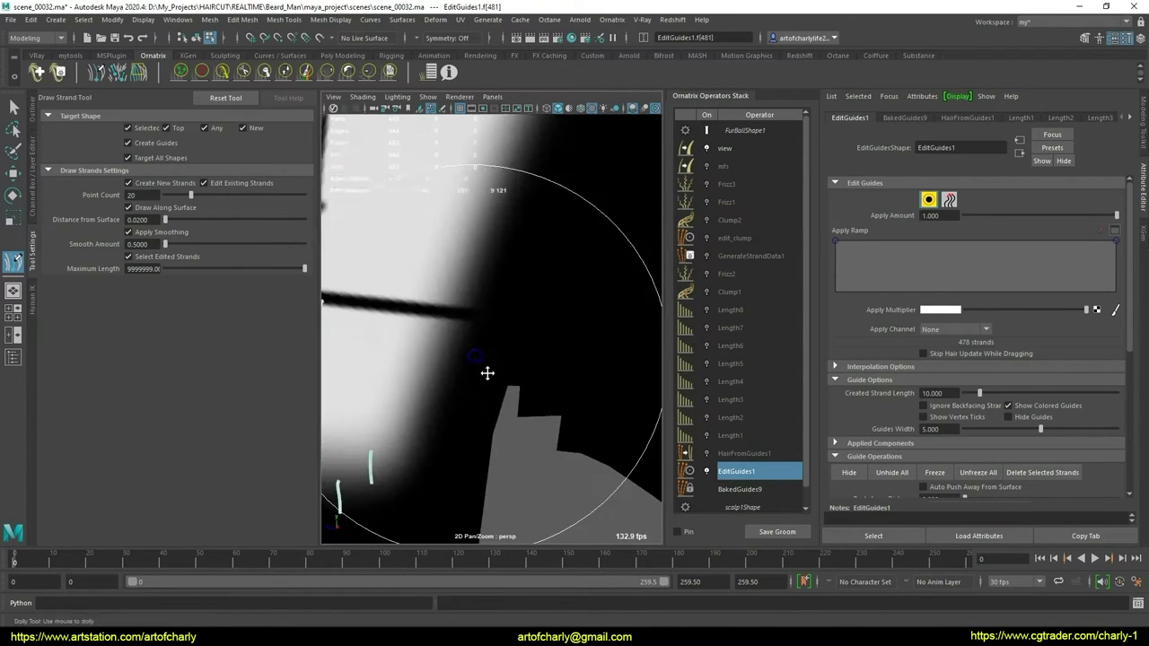
{"action": "middle_click_drag", "start_coordinate": [487, 371], "coordinate": [558, 306], "text": "alt"}
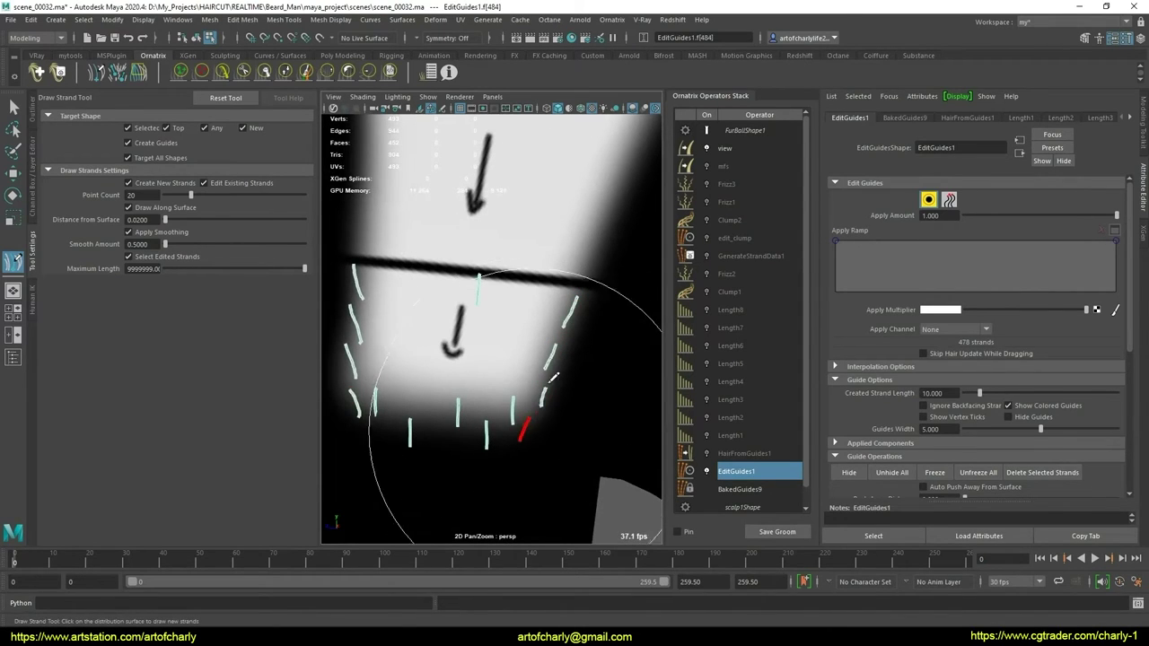
{"action": "middle_click_drag", "start_coordinate": [551, 378], "coordinate": [443, 320], "text": "alt"}
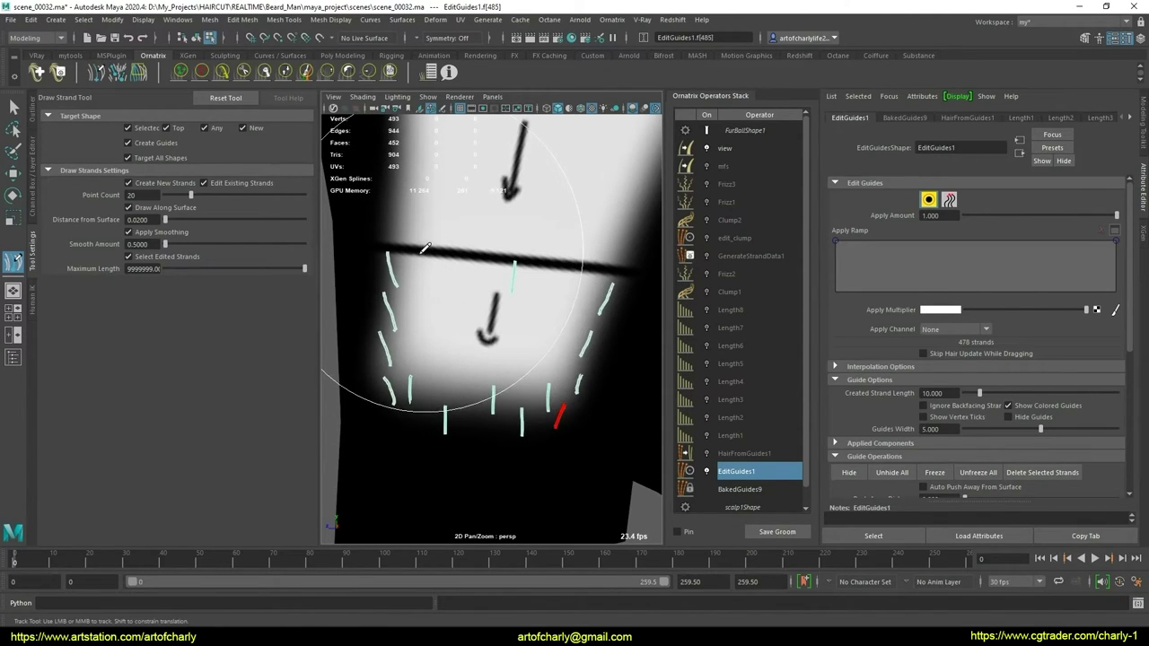
{"action": "left_click_drag", "start_coordinate": [471, 254], "coordinate": [474, 271]}
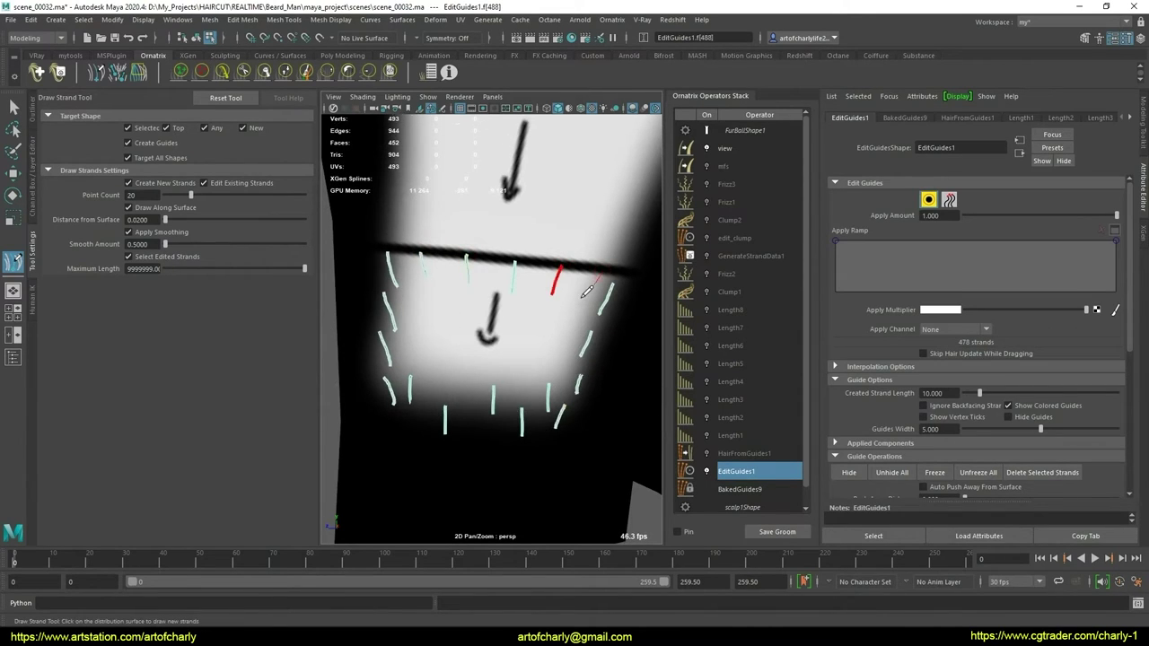
{"action": "left_click_drag", "start_coordinate": [428, 303], "coordinate": [435, 379]}
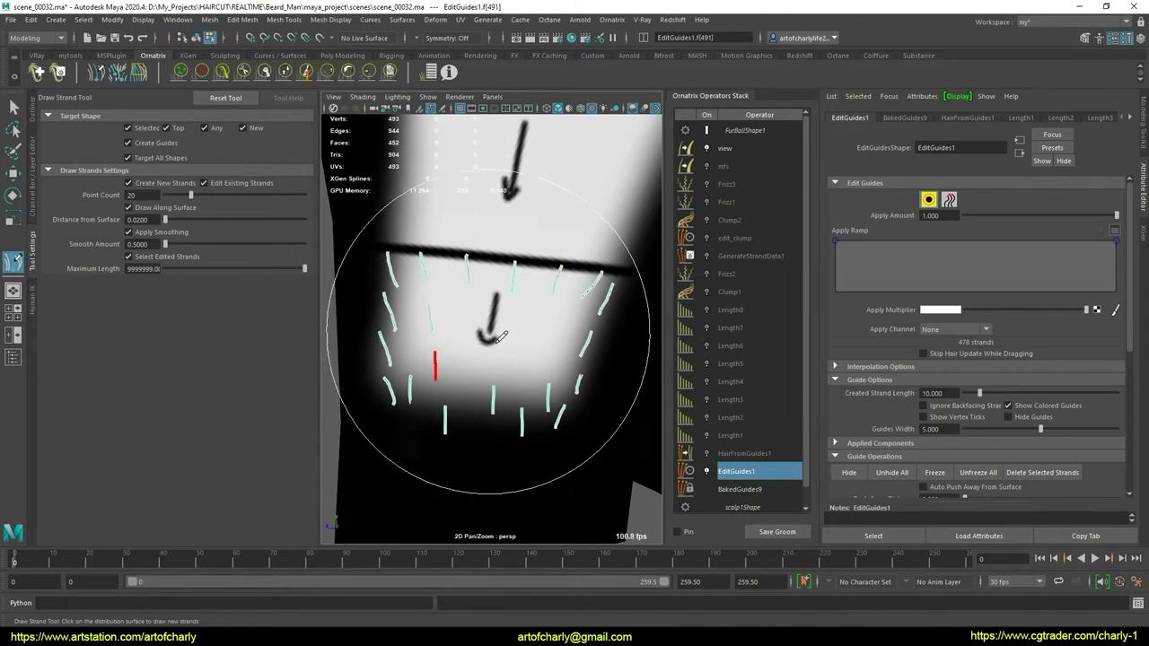
In shaded view (5), draw several more short guides on the right and centre of the patch
{"action": "key", "text": "5"}
{"action": "mouse_move", "coordinate": [498, 326]}
{"action": "middle_mouse_down", "text": "alt"}
{"action": "mouse_move", "coordinate": [482, 326]}
{"action": "mouse_move", "coordinate": [518, 320]}
{"action": "middle_mouse_up", "text": "alt"}
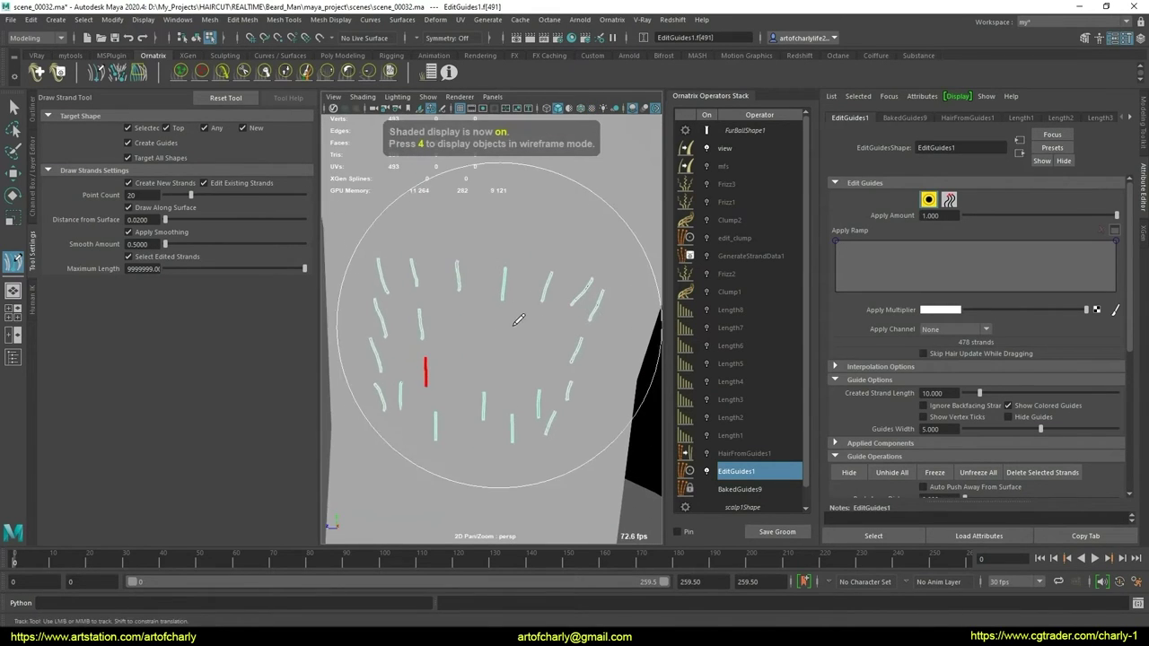
{"action": "left_click_drag", "start_coordinate": [551, 329], "coordinate": [542, 351]}
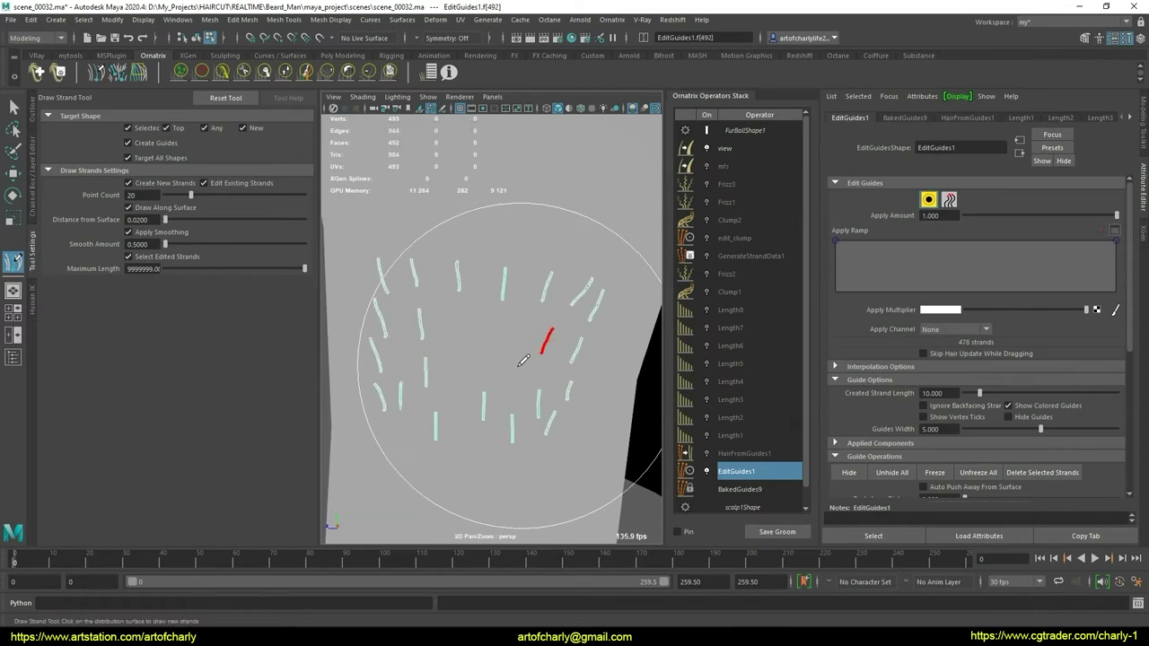
{"action": "mouse_move", "coordinate": [484, 333]}
{"action": "left_mouse_down"}
{"action": "mouse_move", "coordinate": [485, 357]}
{"action": "mouse_move", "coordinate": [456, 393]}
{"action": "left_mouse_up"}
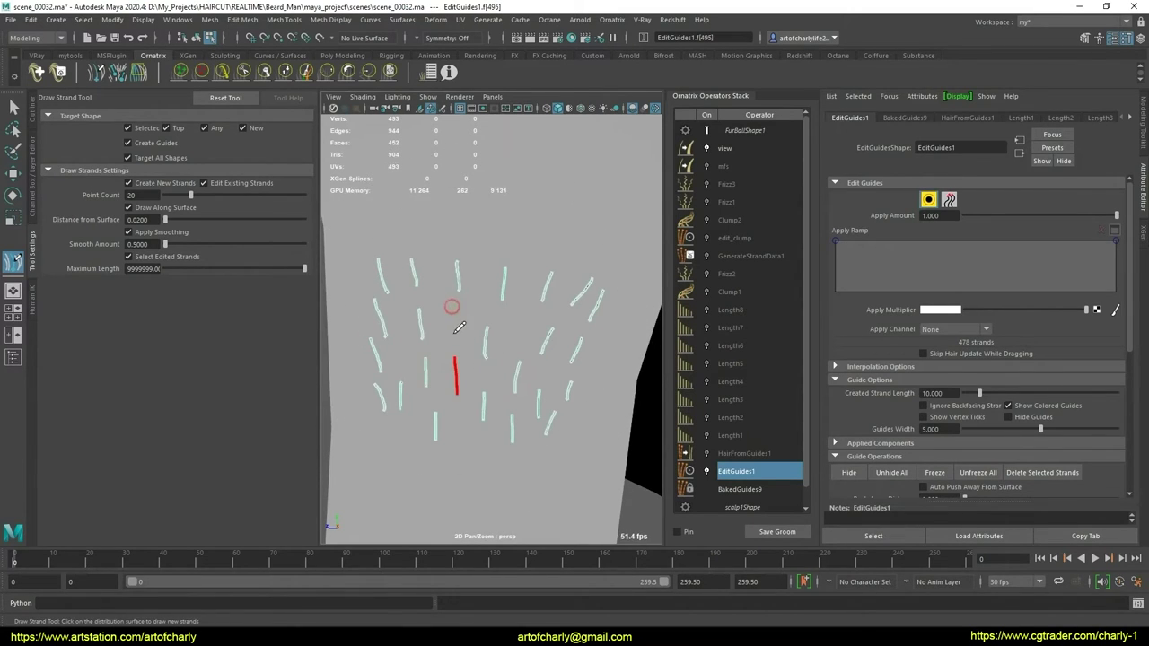
{"action": "mouse_move", "coordinate": [453, 307]}
{"action": "left_mouse_down"}
{"action": "mouse_move", "coordinate": [454, 334]}
{"action": "mouse_move", "coordinate": [474, 321]}
{"action": "mouse_move", "coordinate": [526, 329]}
{"action": "mouse_move", "coordinate": [507, 352]}
{"action": "mouse_move", "coordinate": [454, 336]}
{"action": "mouse_move", "coordinate": [538, 371]}
{"action": "mouse_move", "coordinate": [521, 377]}
{"action": "left_mouse_up"}
{"action": "scroll", "coordinate": [503, 336], "scroll_direction": "down", "scroll_amount": 5}
Return to Select mode (Q) and turn on textured shading (6)
{"action": "key", "text": "q"}
{"action": "scroll", "coordinate": [502, 382], "scroll_direction": "up", "scroll_amount": 3}
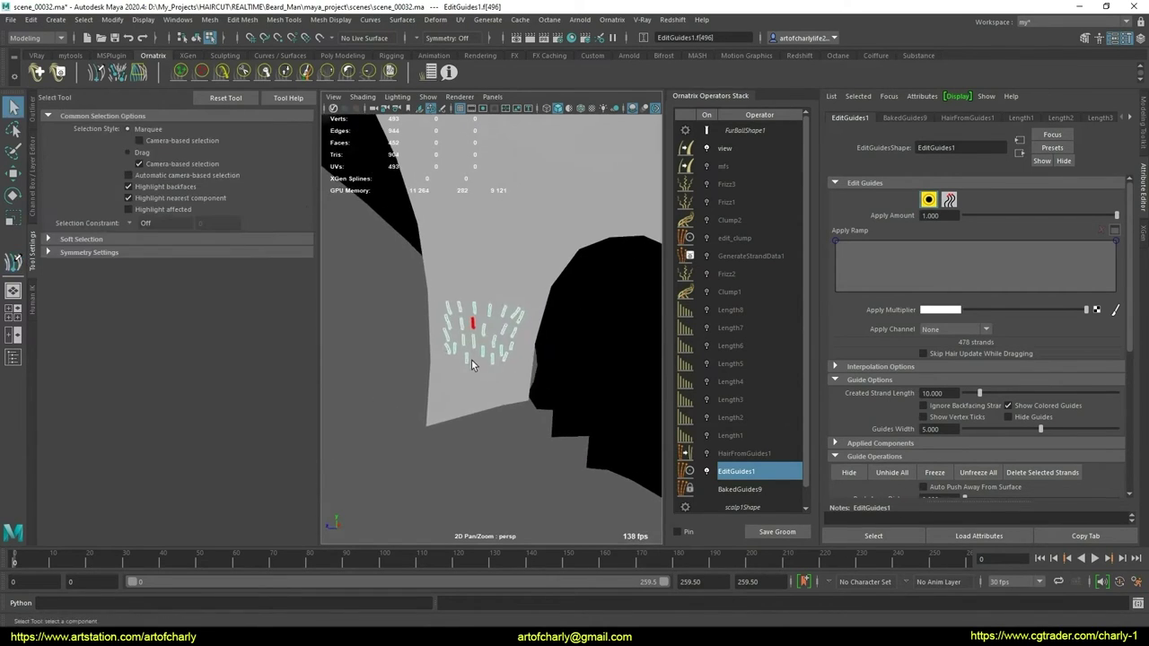
{"action": "scroll", "coordinate": [482, 391], "scroll_direction": "up", "scroll_amount": 3}
{"action": "key", "text": "6"}
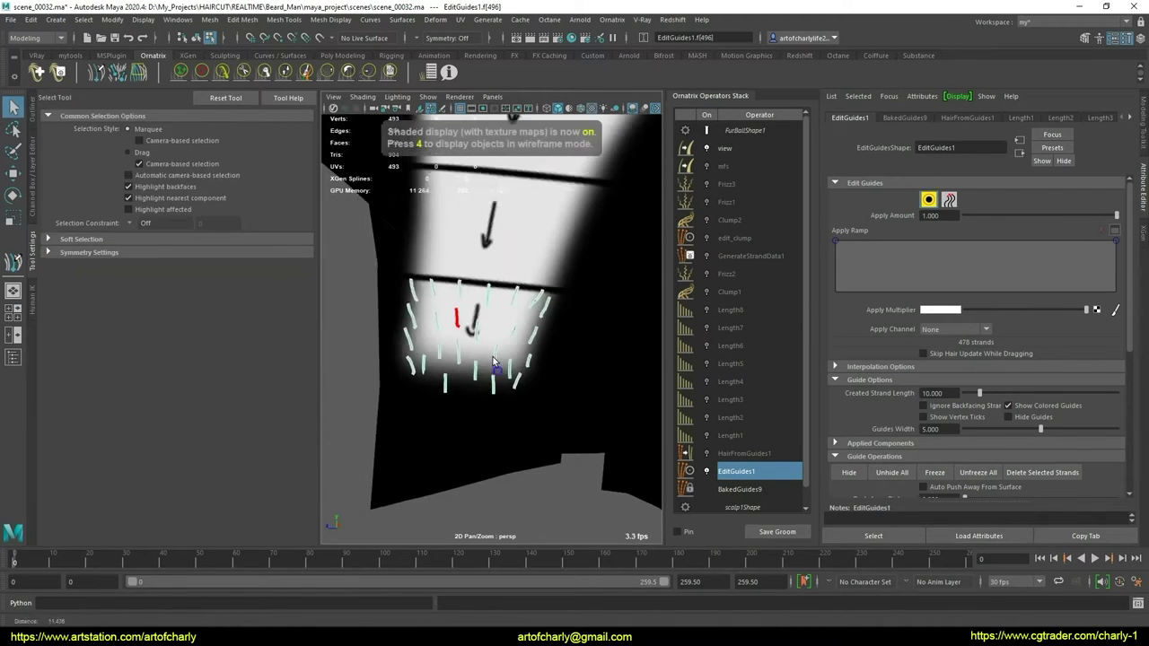
{"action": "scroll", "coordinate": [489, 364], "scroll_direction": "down", "scroll_amount": 3}
{"action": "scroll", "coordinate": [491, 354], "scroll_direction": "down", "scroll_amount": 2}
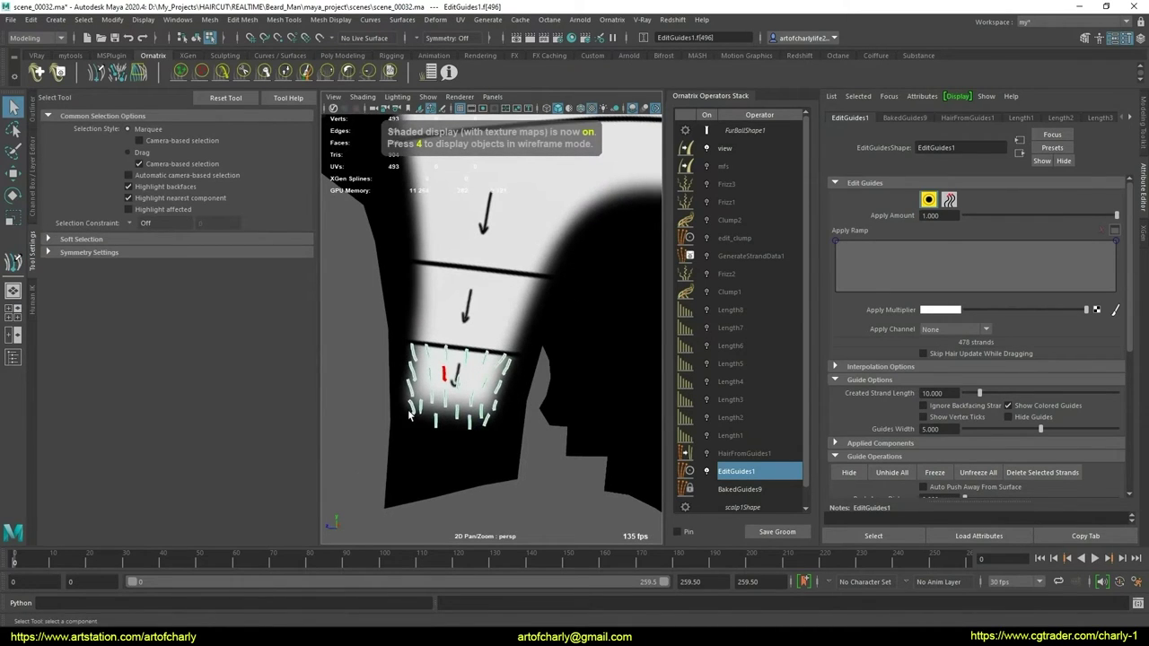
{"action": "scroll", "coordinate": [408, 413], "scroll_direction": "down", "scroll_amount": 1}
Orbit around the scalp and marquee-select the roughly 25 new guides in the lower patch
{"action": "mouse_move", "coordinate": [409, 412]}
{"action": "left_mouse_down", "text": "alt"}
{"action": "mouse_move", "coordinate": [477, 317]}
{"action": "mouse_move", "coordinate": [608, 333]}
{"action": "mouse_move", "coordinate": [437, 332]}
{"action": "left_mouse_up", "text": "alt"}
{"action": "middle_click_drag", "start_coordinate": [437, 333], "coordinate": [459, 342], "text": "alt"}
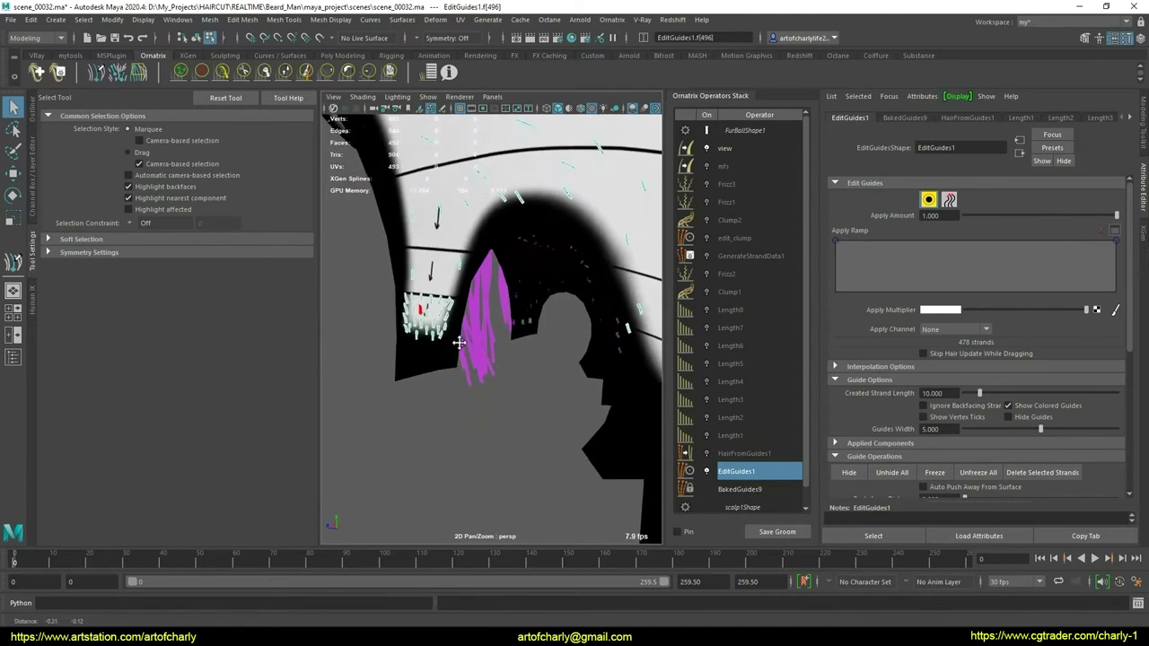
{"action": "mouse_move", "coordinate": [458, 341]}
{"action": "left_mouse_down", "text": "alt"}
{"action": "mouse_move", "coordinate": [407, 333]}
{"action": "mouse_move", "coordinate": [445, 341]}
{"action": "mouse_move", "coordinate": [449, 354]}
{"action": "left_mouse_up", "text": "alt"}
{"action": "right_click_drag", "start_coordinate": [449, 355], "coordinate": [477, 376], "text": "alt"}
{"action": "mouse_move", "coordinate": [477, 376]}
{"action": "left_mouse_down", "text": "alt"}
{"action": "mouse_move", "coordinate": [453, 388]}
{"action": "mouse_move", "coordinate": [472, 375]}
{"action": "left_mouse_up", "text": "alt"}
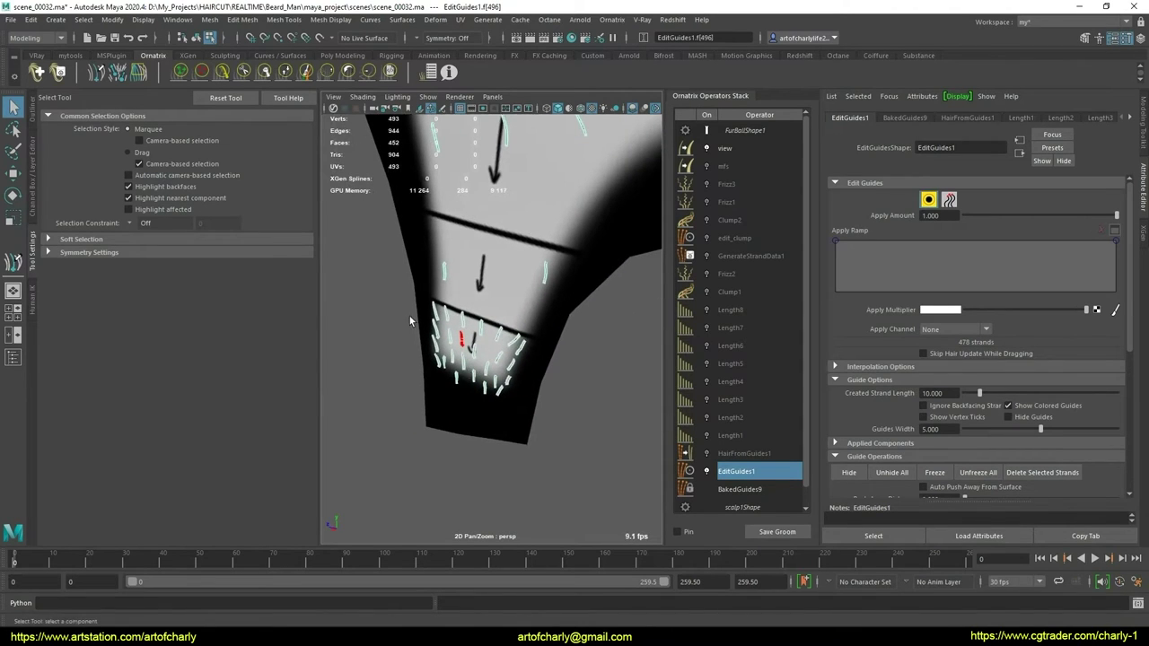
{"action": "mouse_move", "coordinate": [484, 416]}
{"action": "left_mouse_down", "text": "alt"}
{"action": "mouse_move", "coordinate": [506, 398]}
{"action": "mouse_move", "coordinate": [498, 410]}
{"action": "mouse_move", "coordinate": [516, 448]}
{"action": "mouse_move", "coordinate": [544, 364]}
{"action": "mouse_move", "coordinate": [559, 365]}
{"action": "mouse_move", "coordinate": [419, 396]}
{"action": "mouse_move", "coordinate": [450, 359]}
{"action": "left_mouse_up", "text": "alt"}
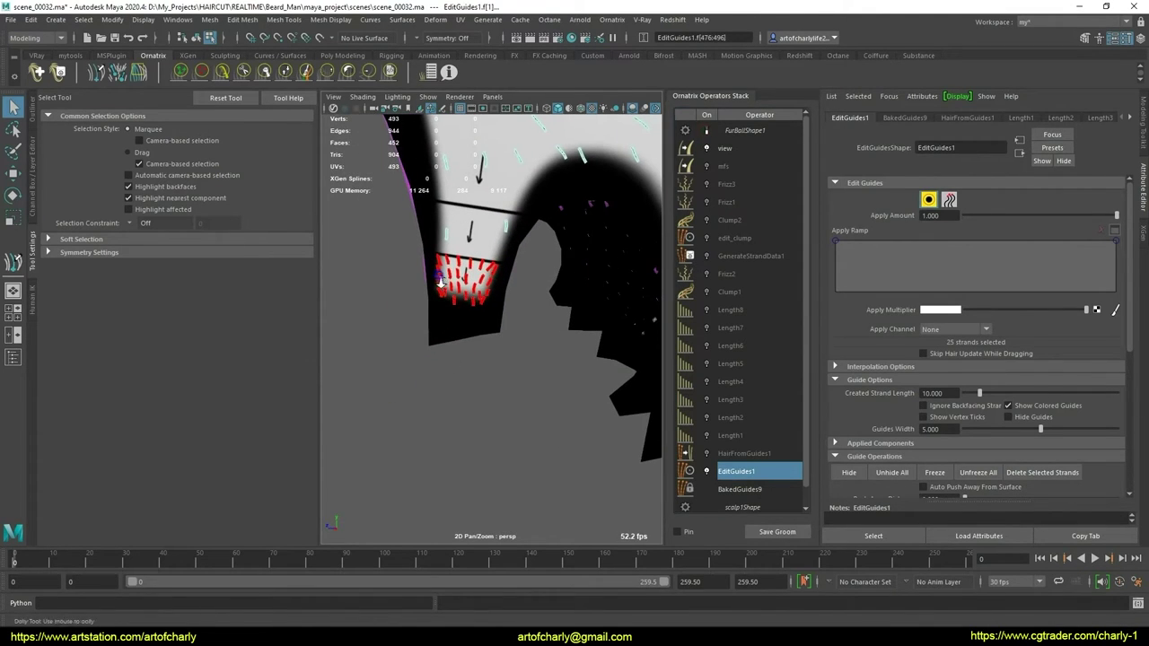
{"action": "left_click_drag", "start_coordinate": [633, 265], "coordinate": [663, 278], "text": "alt"}
{"action": "scroll", "coordinate": [929, 377], "scroll_direction": "down", "scroll_amount": 5}
Put the selected new guides into strand group 20
{"action": "scroll", "coordinate": [933, 373], "scroll_direction": "down", "scroll_amount": 3}
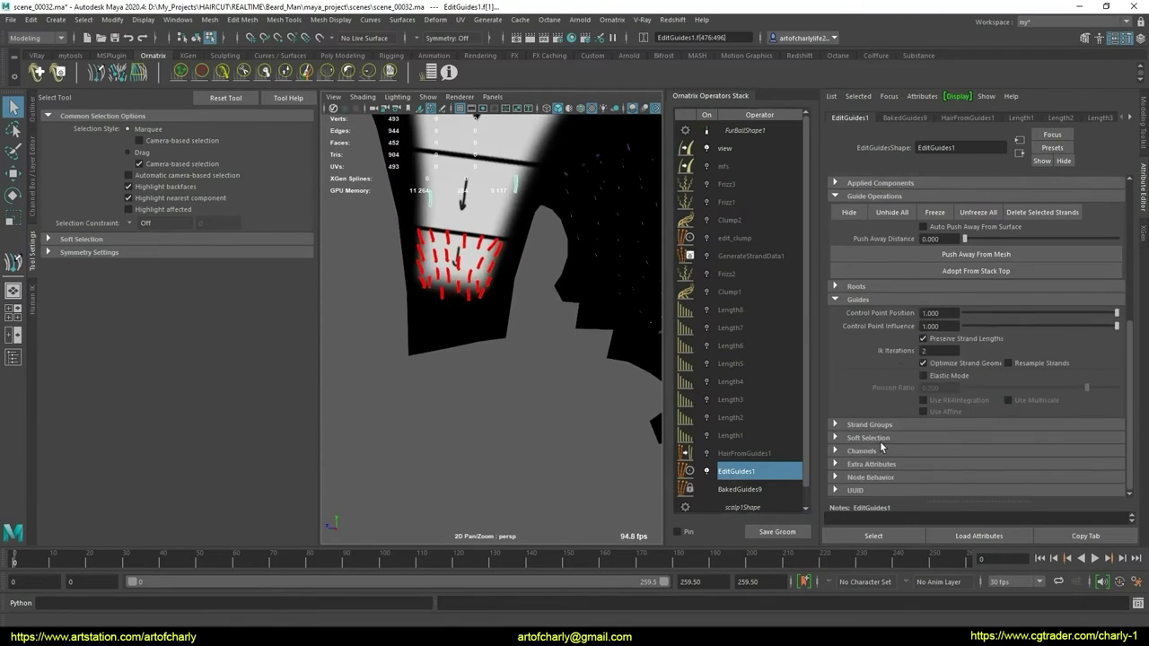
{"action": "scroll", "coordinate": [951, 359], "scroll_direction": "down", "scroll_amount": 5}
{"action": "left_click", "coordinate": [958, 356]}
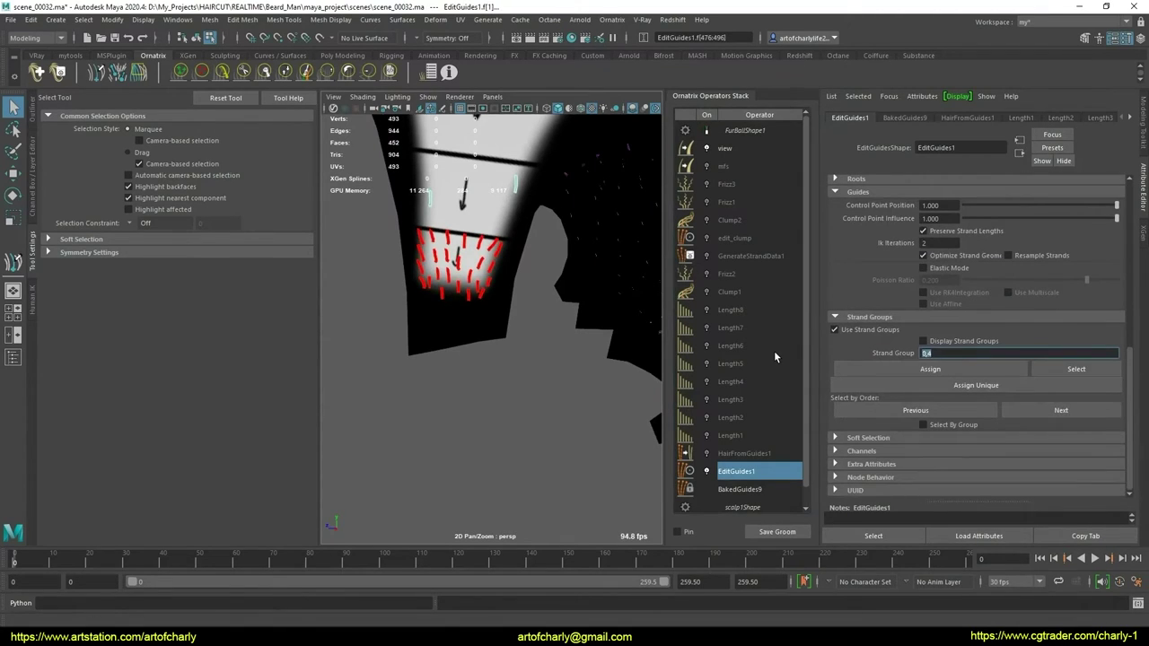
{"action": "type", "text": "20"}
{"action": "key", "text": "Return"}
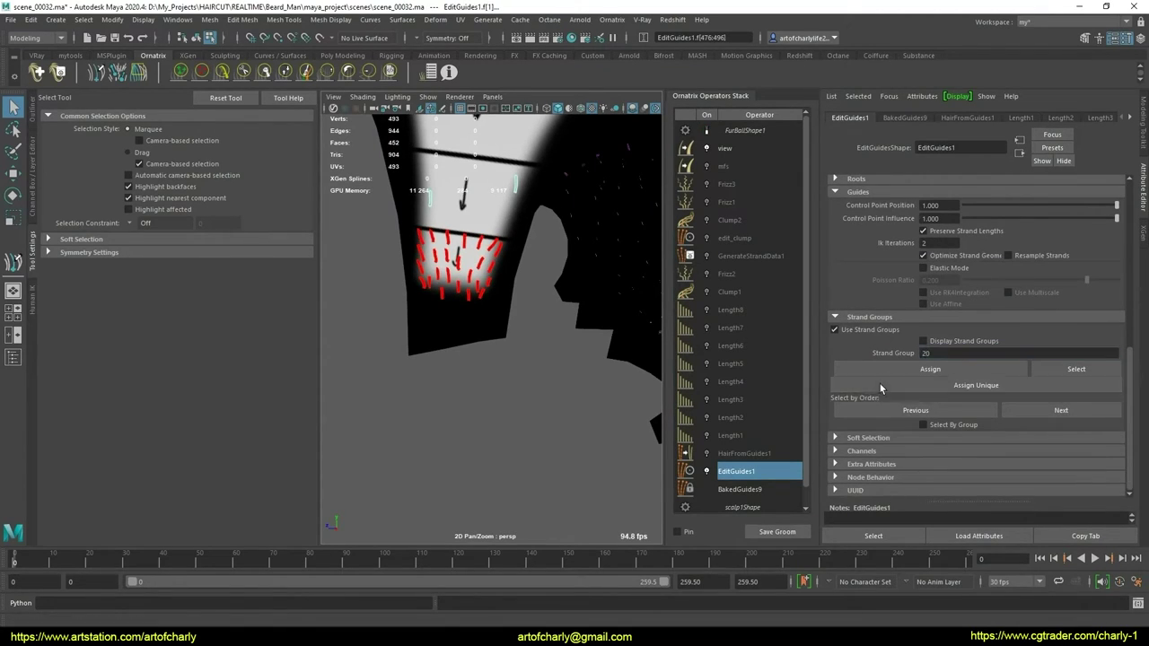
Inspect the strands up close, clear the selection, and switch to wireframe display (4)
{"action": "mouse_move", "coordinate": [459, 267]}
{"action": "left_mouse_down", "text": "alt"}
{"action": "mouse_move", "coordinate": [661, 254]}
{"action": "mouse_move", "coordinate": [492, 261]}
{"action": "left_mouse_up", "text": "alt"}
{"action": "right_click_drag", "start_coordinate": [493, 260], "coordinate": [534, 364], "text": "alt"}
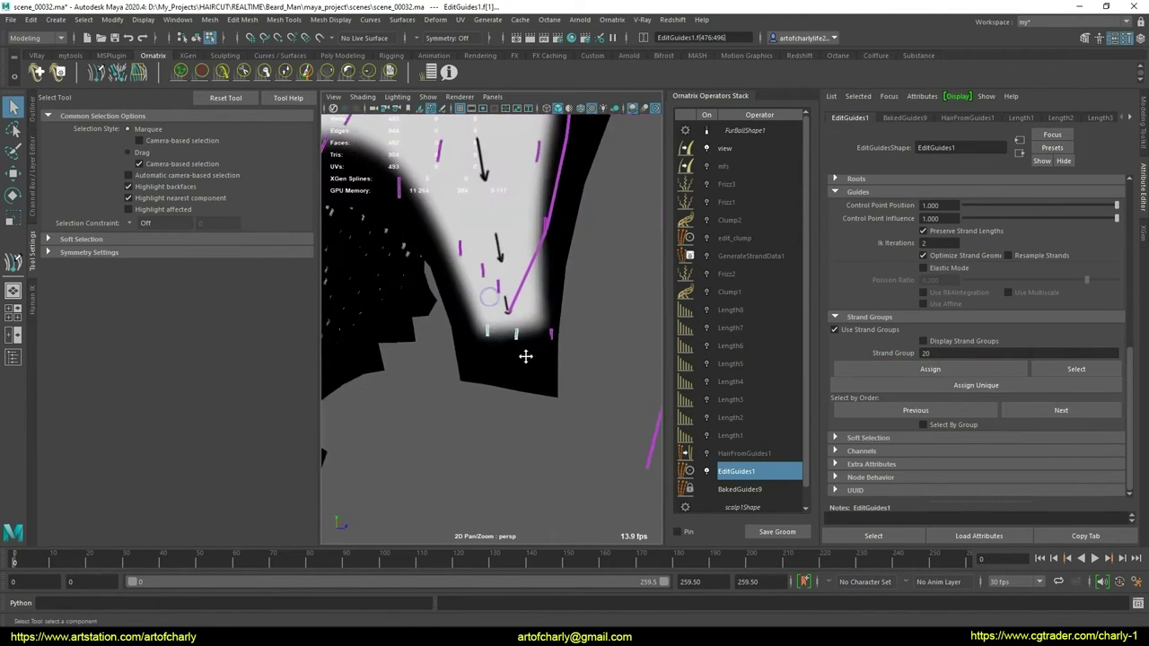
{"action": "left_click_drag", "start_coordinate": [534, 364], "coordinate": [535, 413], "text": "alt"}
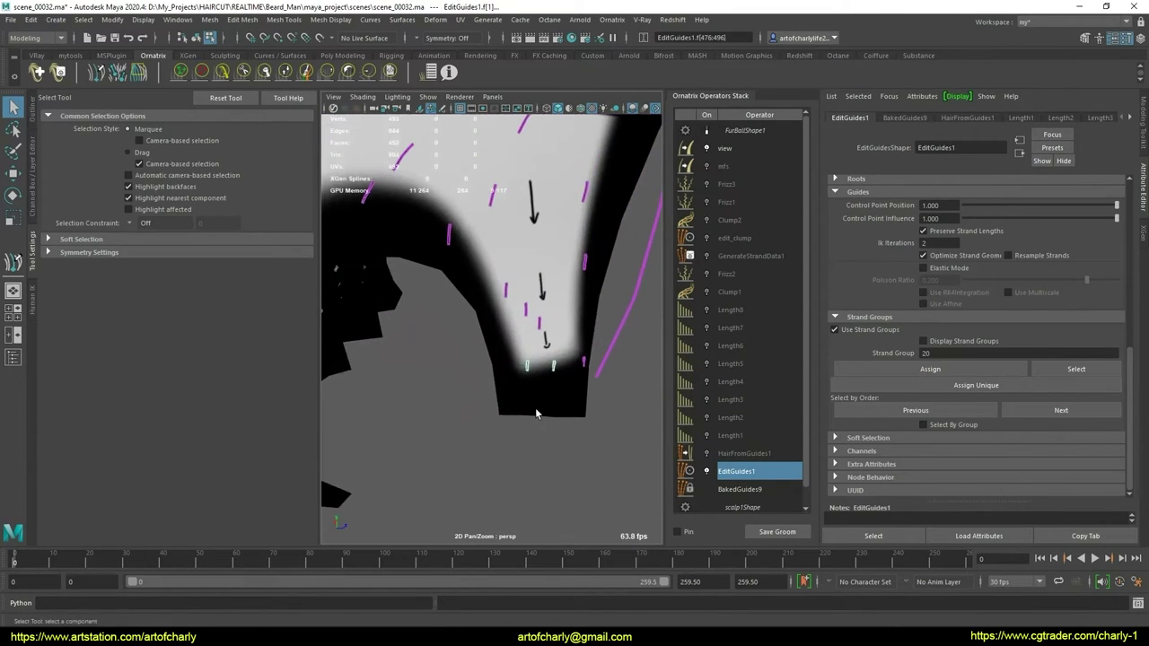
{"action": "right_click_drag", "start_coordinate": [558, 409], "coordinate": [548, 393], "text": "alt"}
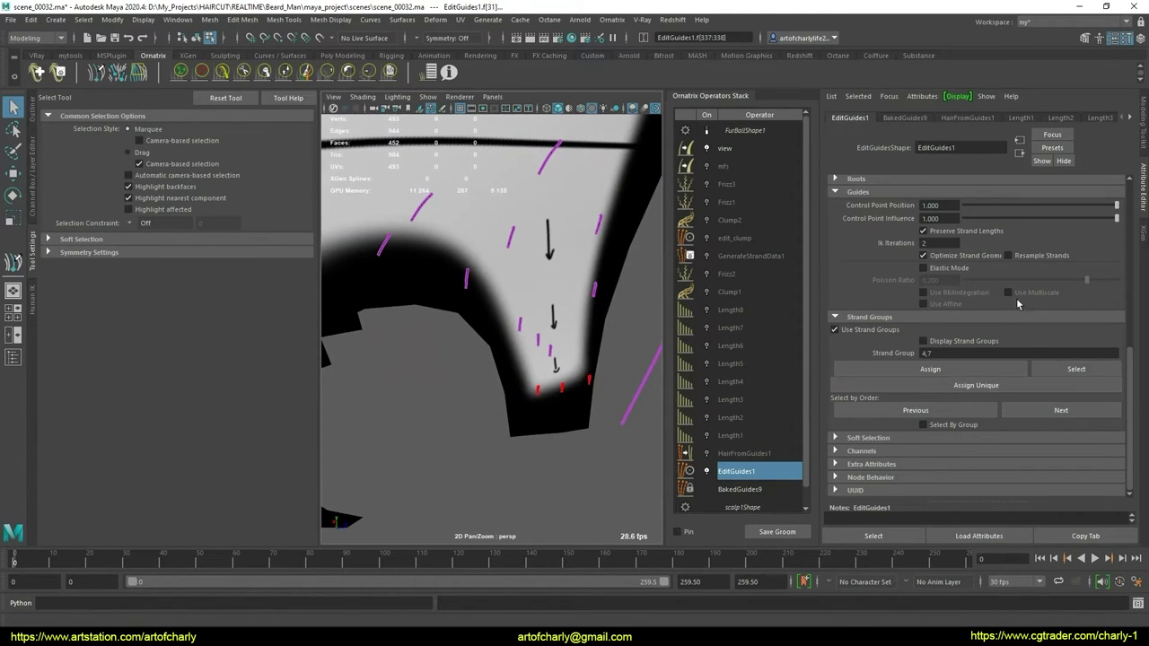
{"action": "scroll", "coordinate": [1041, 299], "scroll_direction": "up", "scroll_amount": 3}
{"action": "left_click", "coordinate": [587, 414]}
{"action": "left_click_drag", "start_coordinate": [588, 415], "coordinate": [505, 434], "text": "alt"}
{"action": "key", "text": "4"}
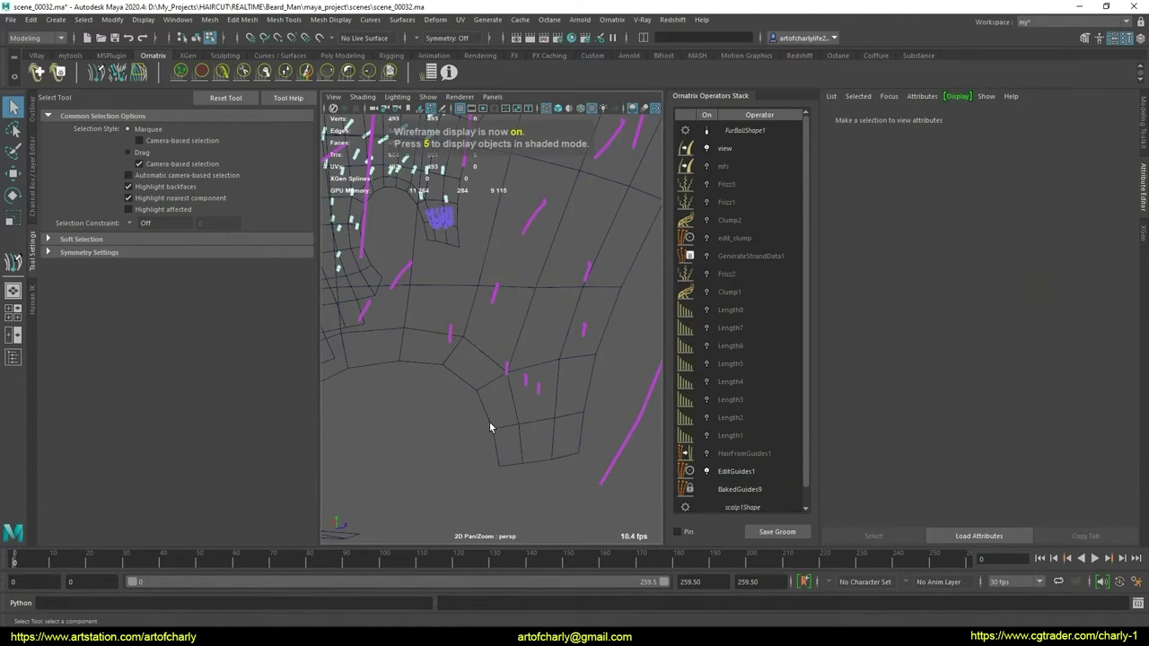
With Select Hair, delete four stray strands on the lower scalp, then one more
{"action": "mouse_move", "coordinate": [508, 352]}
{"action": "right_mouse_down"}
{"action": "mouse_move", "coordinate": [550, 354]}
{"action": "mouse_move", "coordinate": [569, 334]}
{"action": "right_mouse_up"}
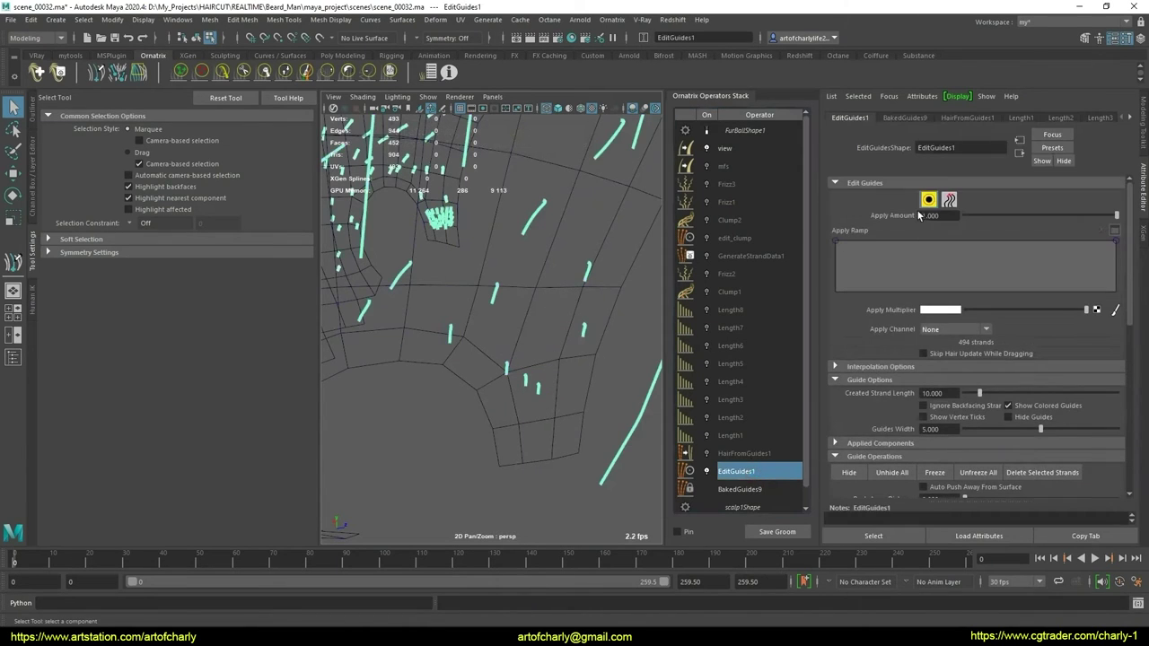
{"action": "left_click", "coordinate": [929, 200]}
{"action": "left_click_drag", "start_coordinate": [580, 441], "coordinate": [580, 442]}
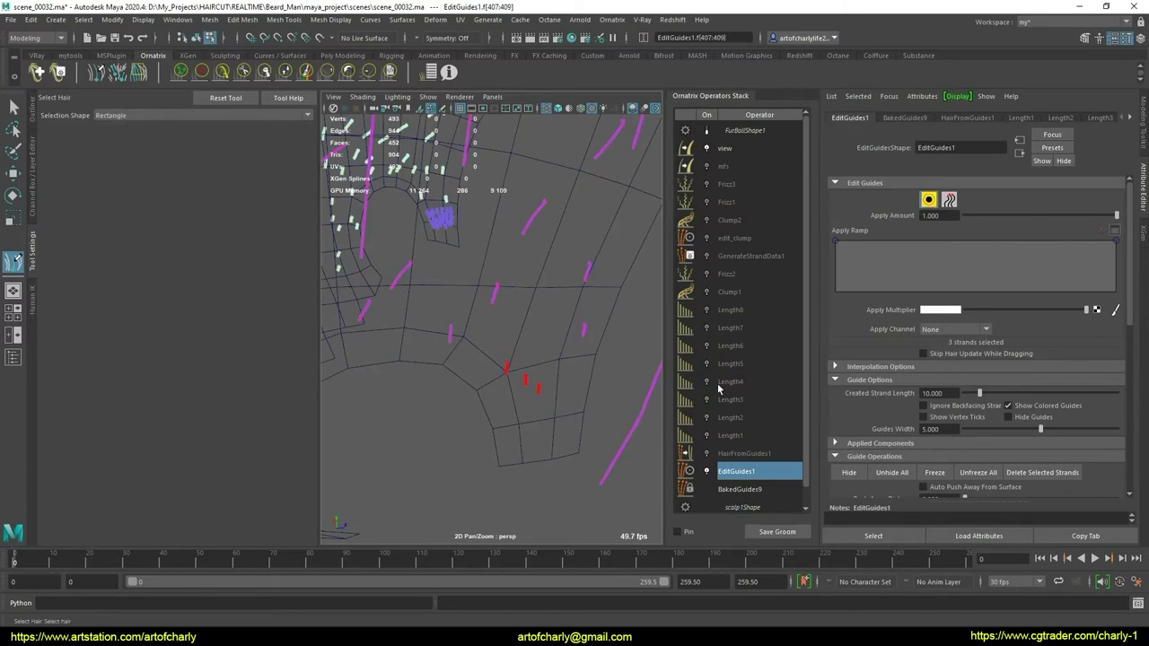
{"action": "left_click", "coordinate": [1031, 471]}
{"action": "left_click", "coordinate": [461, 340]}
{"action": "left_click", "coordinate": [1060, 473]}
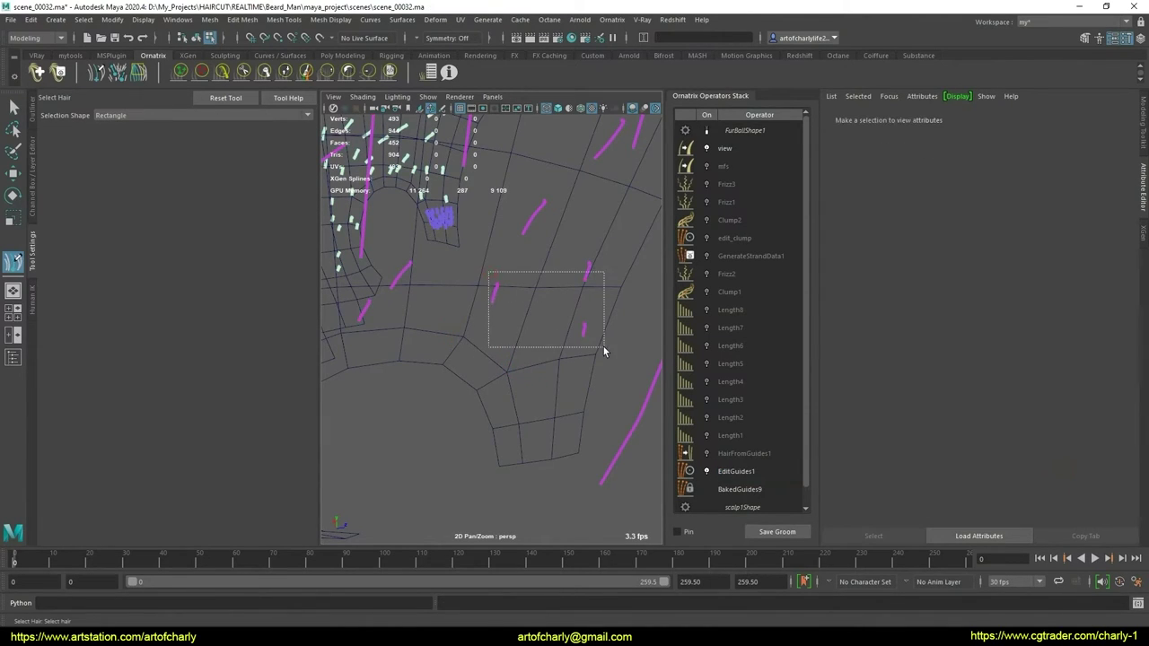
Delete three more stray strands on the right and make EditGuides1 the active operator
{"action": "mouse_move", "coordinate": [488, 272]}
{"action": "left_mouse_down"}
{"action": "mouse_move", "coordinate": [603, 347]}
{"action": "mouse_move", "coordinate": [566, 269]}
{"action": "mouse_move", "coordinate": [503, 324]}
{"action": "left_mouse_up"}
{"action": "left_click", "coordinate": [1013, 473]}
{"action": "scroll", "coordinate": [546, 332], "scroll_direction": "down", "scroll_amount": 5}
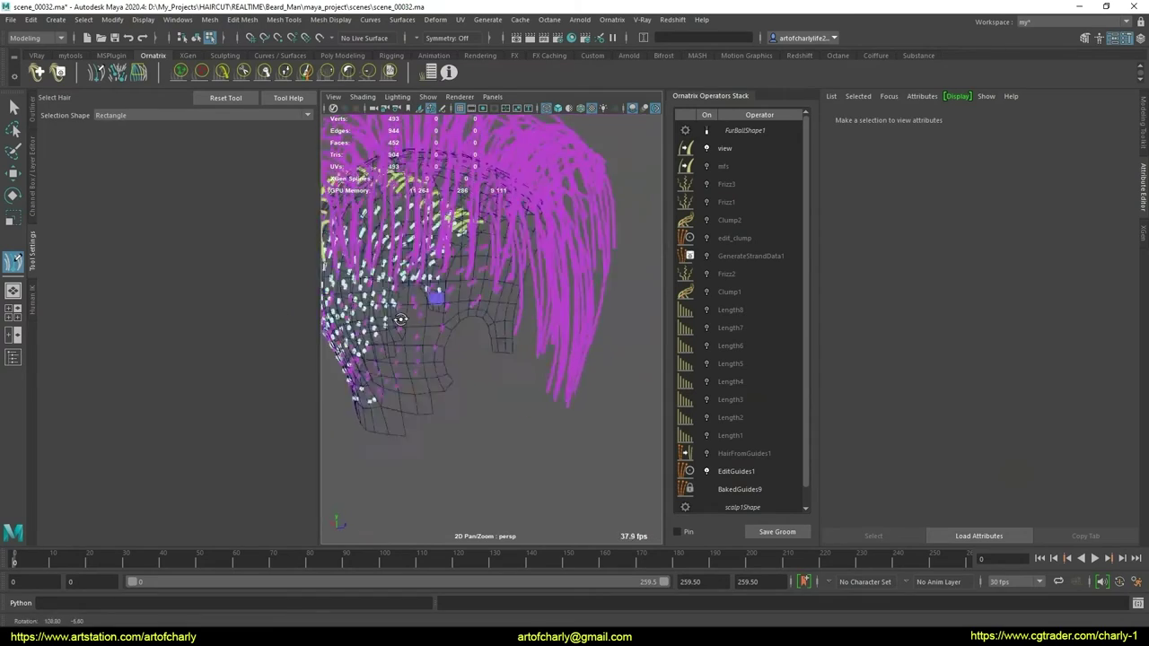
{"action": "left_click_drag", "start_coordinate": [503, 325], "coordinate": [541, 333], "text": "alt"}
{"action": "middle_click_drag", "start_coordinate": [542, 333], "coordinate": [536, 371], "text": "alt"}
{"action": "mouse_move", "coordinate": [537, 371]}
{"action": "left_mouse_down", "text": "alt"}
{"action": "mouse_move", "coordinate": [559, 418]}
{"action": "mouse_move", "coordinate": [526, 398]}
{"action": "mouse_move", "coordinate": [518, 406]}
{"action": "left_mouse_up", "text": "alt"}
{"action": "left_click", "coordinate": [733, 475]}
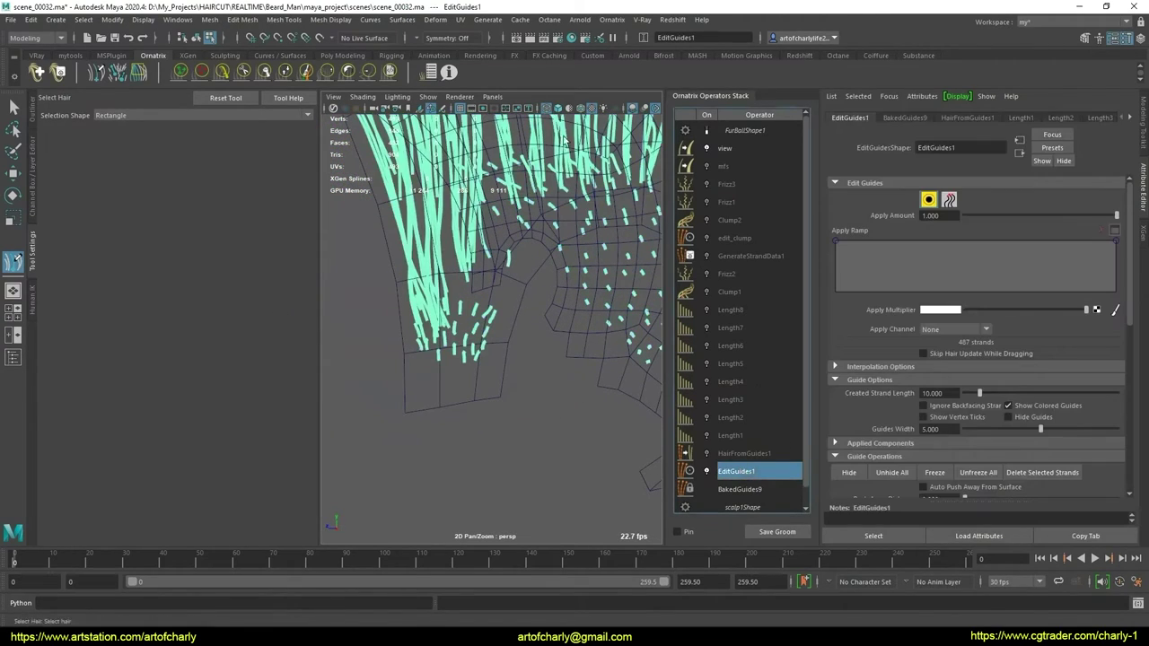
{"action": "left_click", "coordinate": [611, 21]}
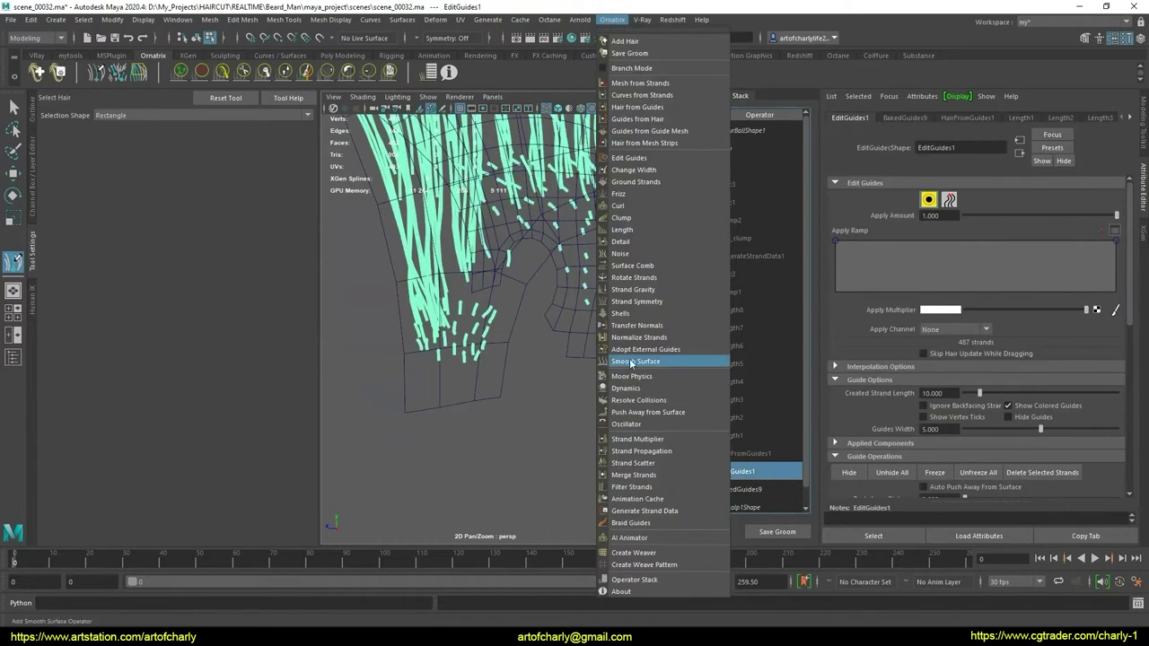
Add a Symmetry operator limited to strand group 20
{"action": "left_click", "coordinate": [637, 302]}
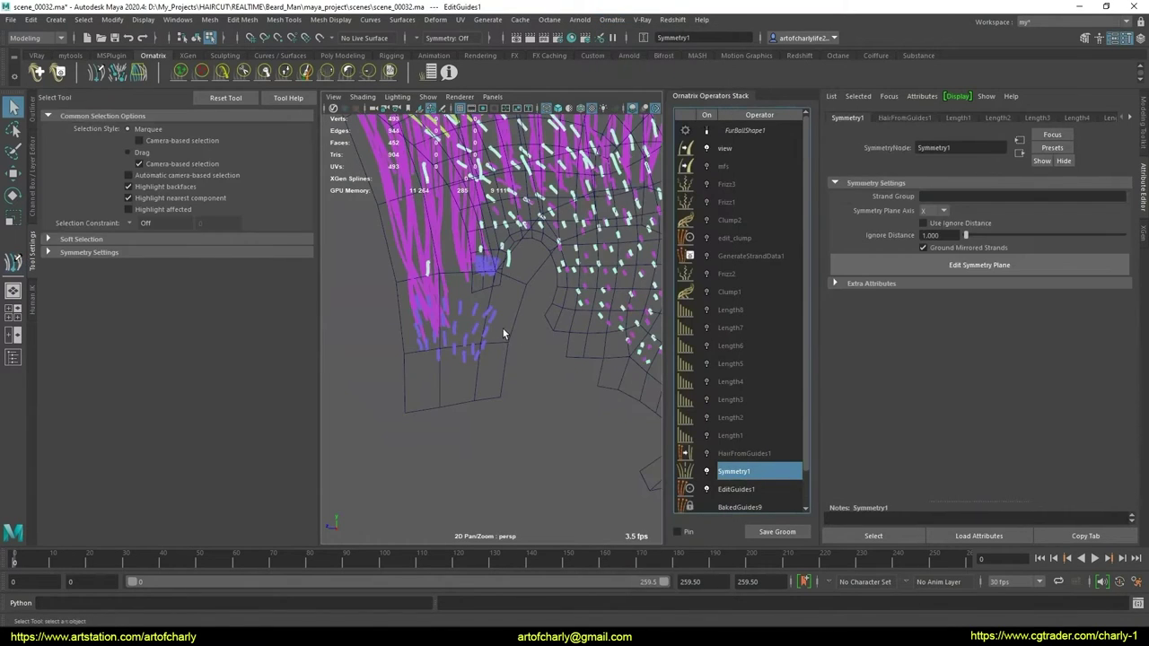
{"action": "left_click", "coordinate": [949, 197]}
{"action": "type", "text": "20"}
{"action": "key", "text": "Return"}
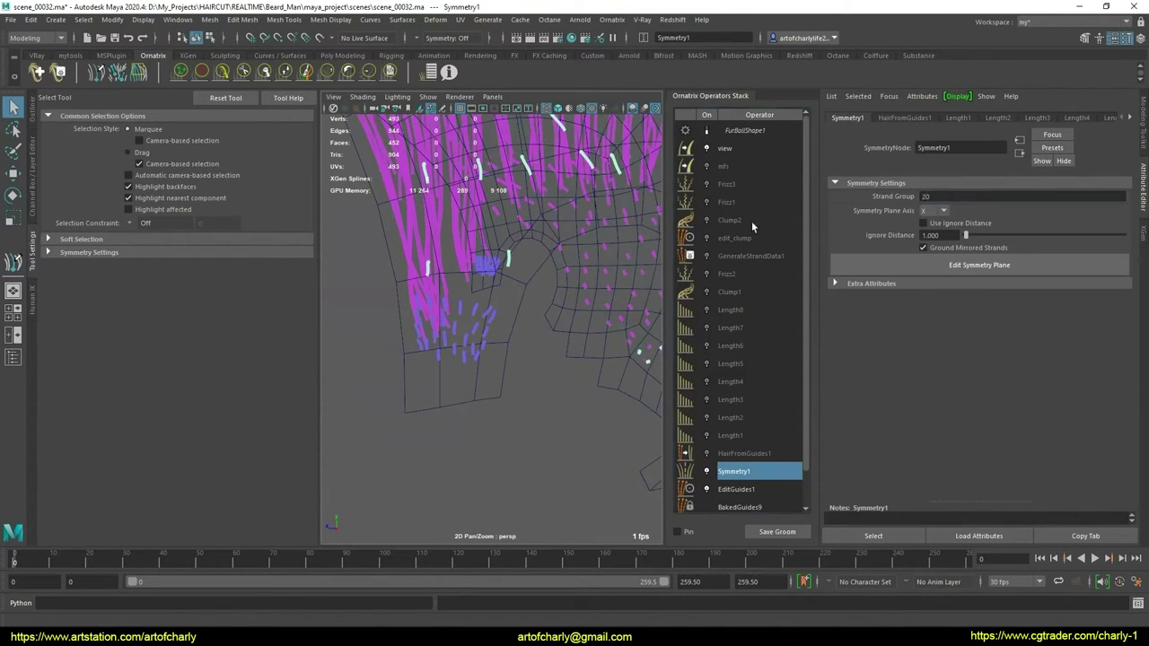
Collapse the stack up to Symmetry1 into baked guides and add a new Edit Guides operator on top
{"action": "mouse_move", "coordinate": [498, 378]}
{"action": "left_mouse_down", "text": "alt"}
{"action": "mouse_move", "coordinate": [426, 309]}
{"action": "mouse_move", "coordinate": [282, 303]}
{"action": "mouse_move", "coordinate": [461, 361]}
{"action": "mouse_move", "coordinate": [539, 427]}
{"action": "mouse_move", "coordinate": [529, 436]}
{"action": "mouse_move", "coordinate": [487, 368]}
{"action": "left_mouse_up", "text": "alt"}
{"action": "right_click", "coordinate": [776, 471]}
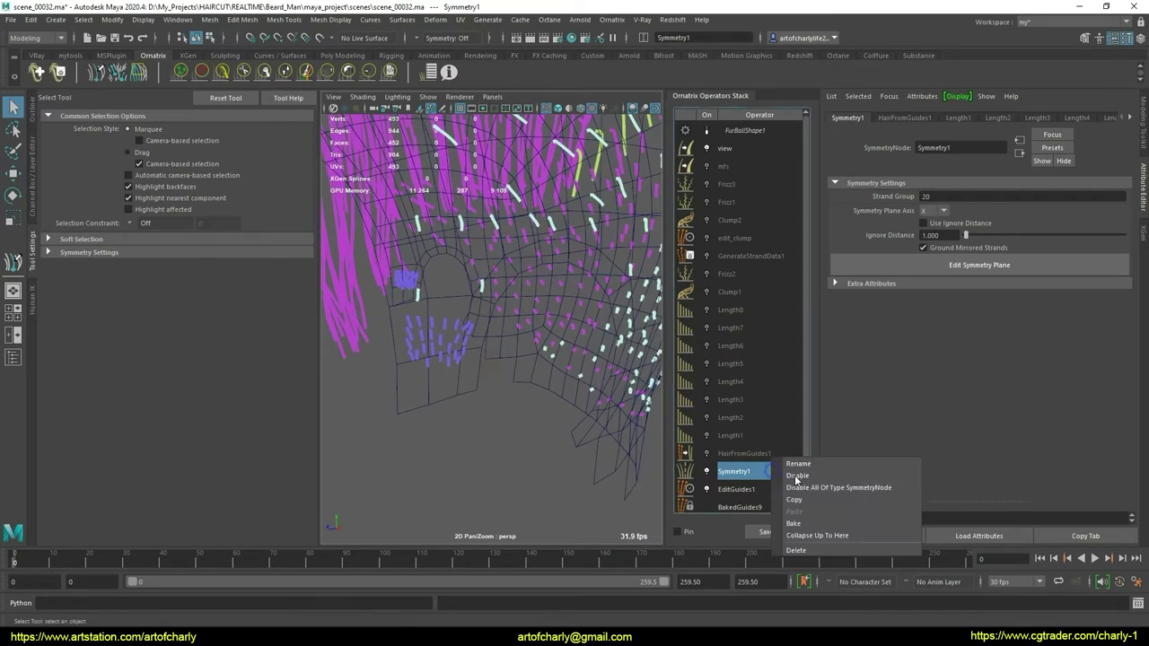
{"action": "left_click", "coordinate": [841, 536]}
{"action": "left_click", "coordinate": [612, 18]}
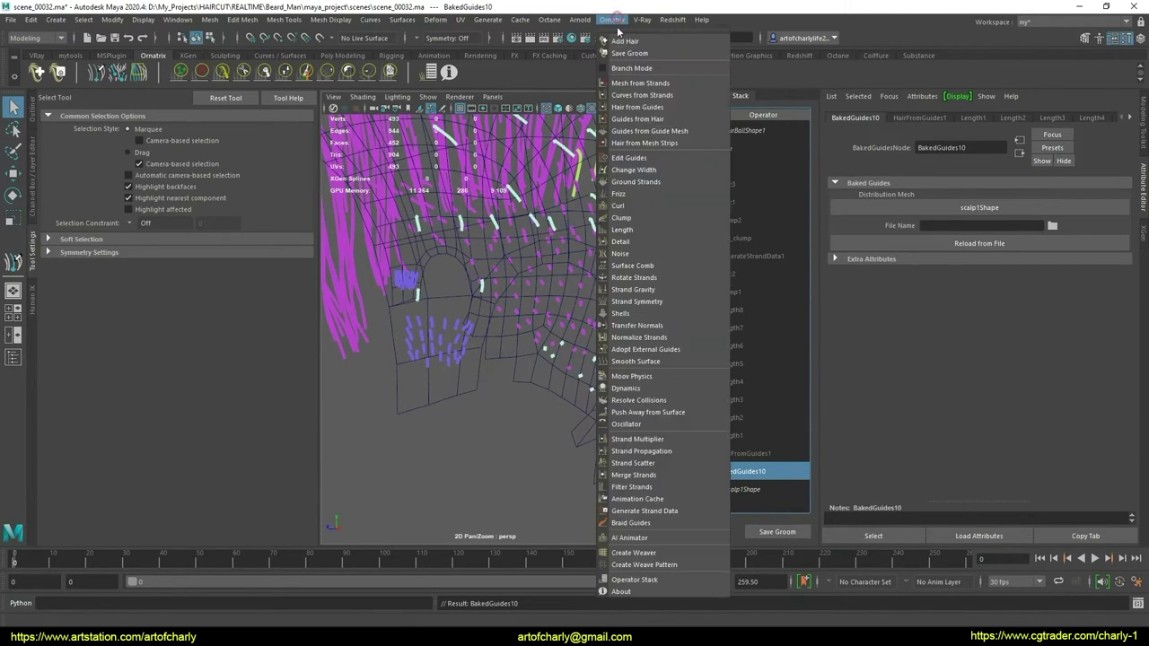
{"action": "left_click", "coordinate": [646, 155]}
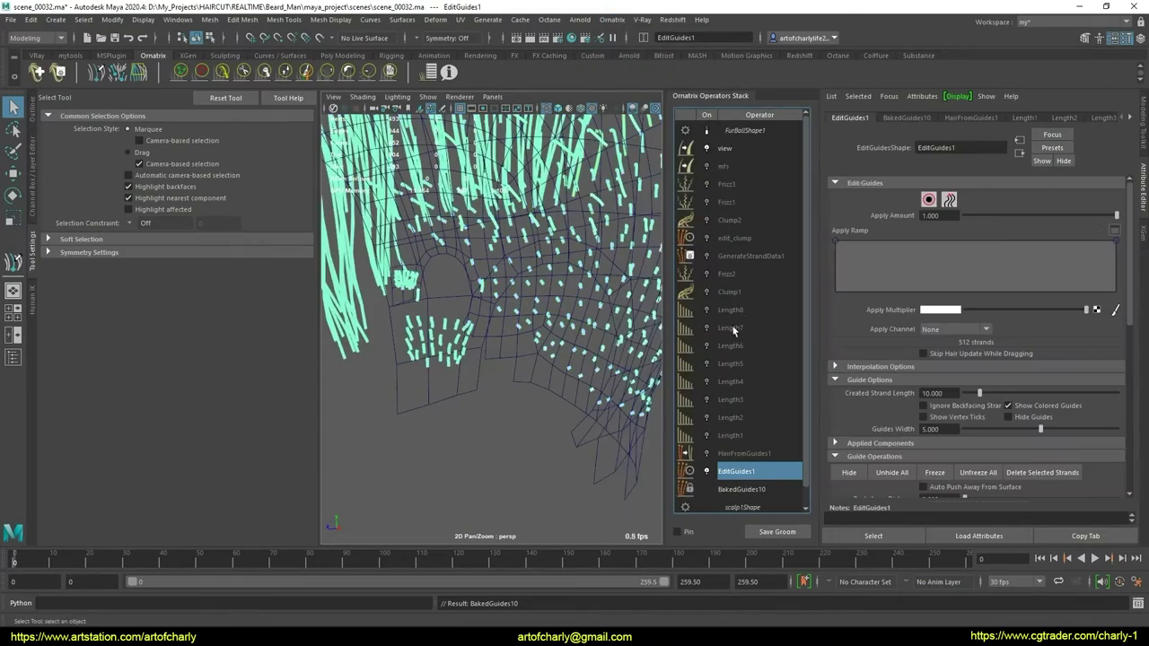
With Select Hair, marquee-select the cluster of guides at the nape
{"action": "left_click", "coordinate": [928, 200]}
{"action": "left_click", "coordinate": [457, 360]}
{"action": "left_click_drag", "start_coordinate": [458, 361], "coordinate": [487, 356], "text": "alt"}
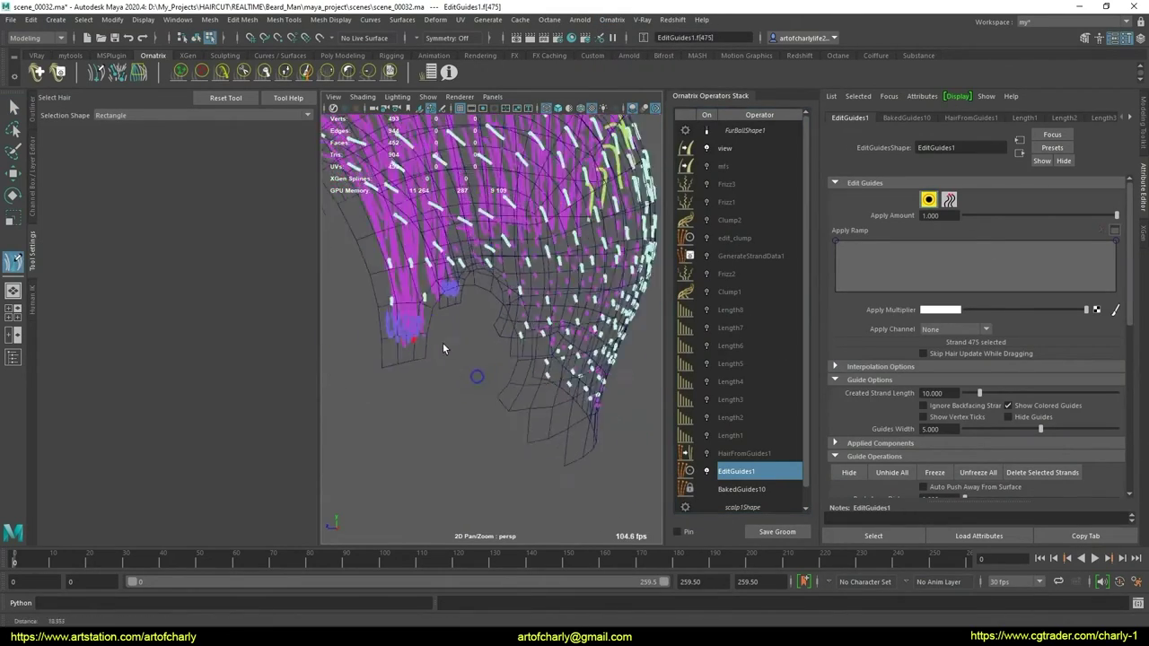
{"action": "scroll", "coordinate": [488, 356], "scroll_direction": "up", "scroll_amount": 3}
{"action": "scroll", "coordinate": [475, 413], "scroll_direction": "up", "scroll_amount": 3}
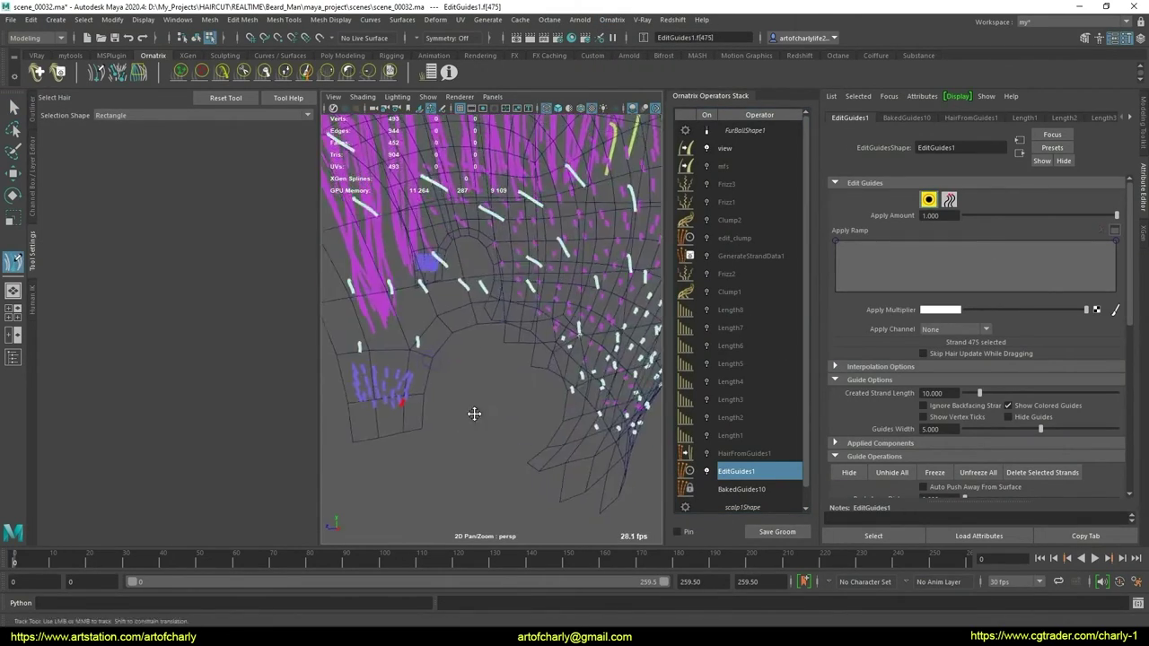
{"action": "scroll", "coordinate": [479, 421], "scroll_direction": "up", "scroll_amount": 2}
{"action": "middle_click_drag", "start_coordinate": [479, 422], "coordinate": [501, 392], "text": "alt"}
{"action": "scroll", "coordinate": [500, 391], "scroll_direction": "up", "scroll_amount": 2}
{"action": "scroll", "coordinate": [346, 333], "scroll_direction": "up", "scroll_amount": 2}
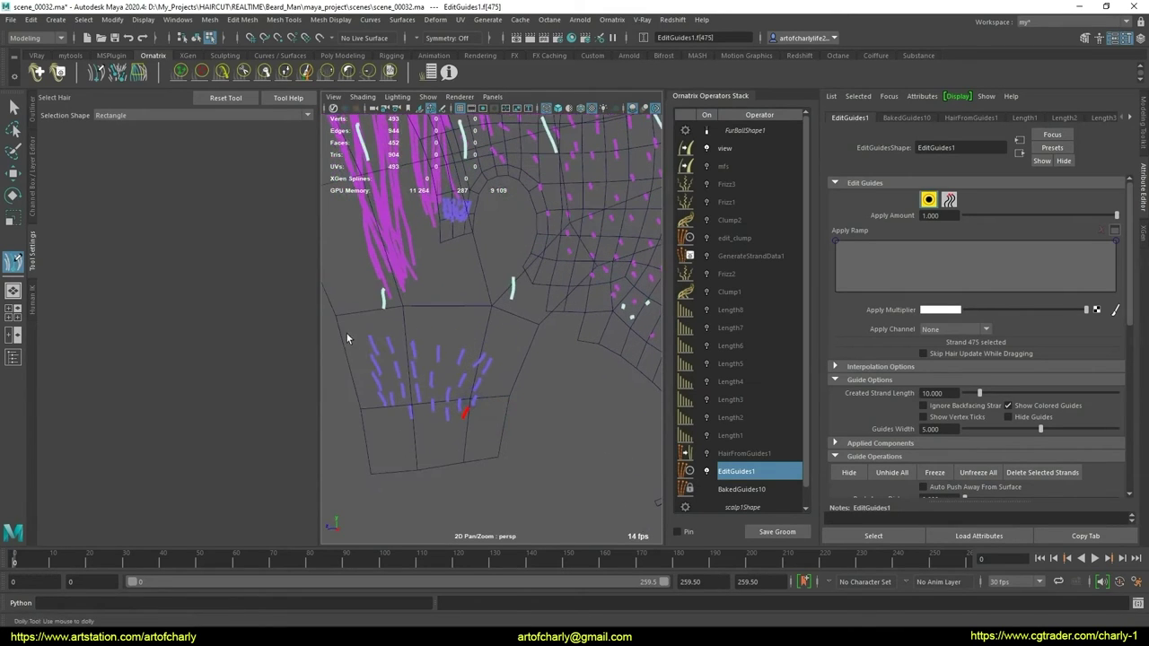
{"action": "left_click_drag", "start_coordinate": [530, 464], "coordinate": [543, 451]}
{"action": "scroll", "coordinate": [916, 359], "scroll_direction": "down", "scroll_amount": 5}
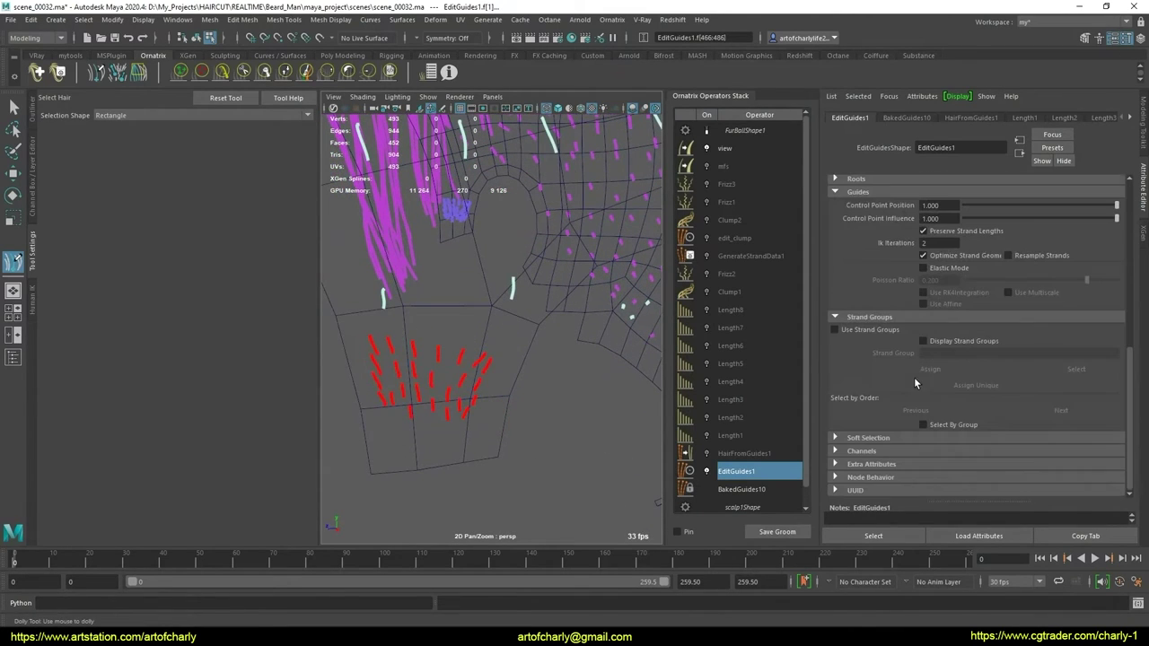
{"action": "left_click", "coordinate": [466, 413]}
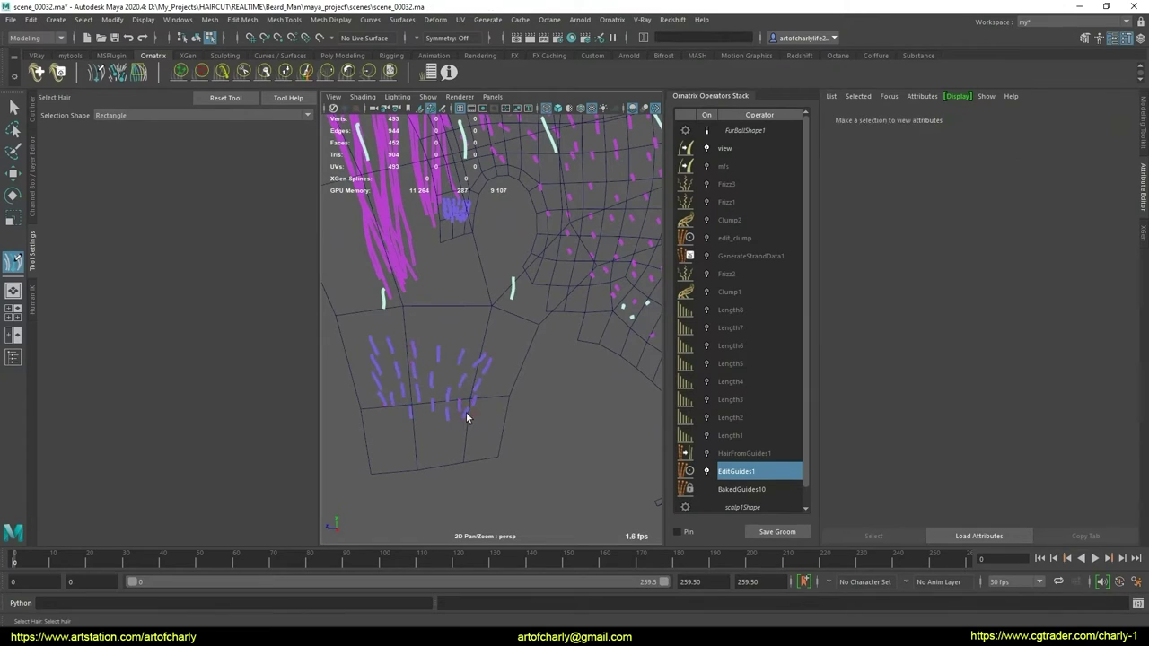
{"action": "key", "text": "ctrl+z"}
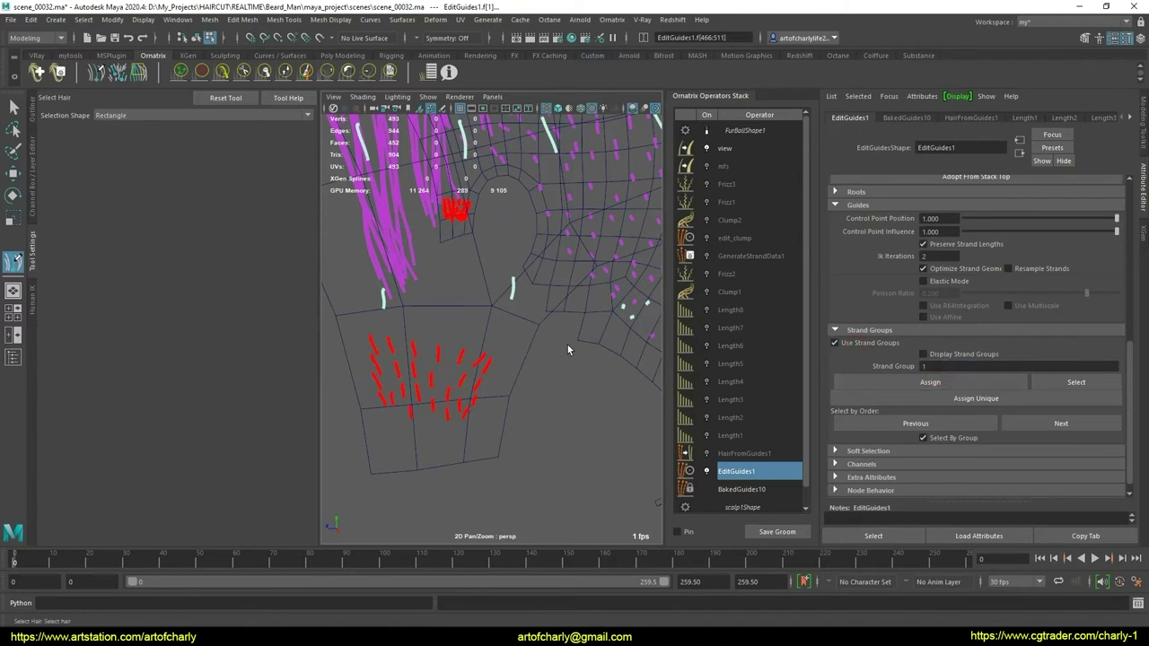
Inspect the nape guides from other angles, briefly trying the comb brush before returning to Select
{"action": "mouse_move", "coordinate": [584, 339]}
{"action": "left_mouse_down", "text": "alt"}
{"action": "mouse_move", "coordinate": [505, 309]}
{"action": "mouse_move", "coordinate": [611, 350]}
{"action": "left_mouse_up", "text": "alt"}
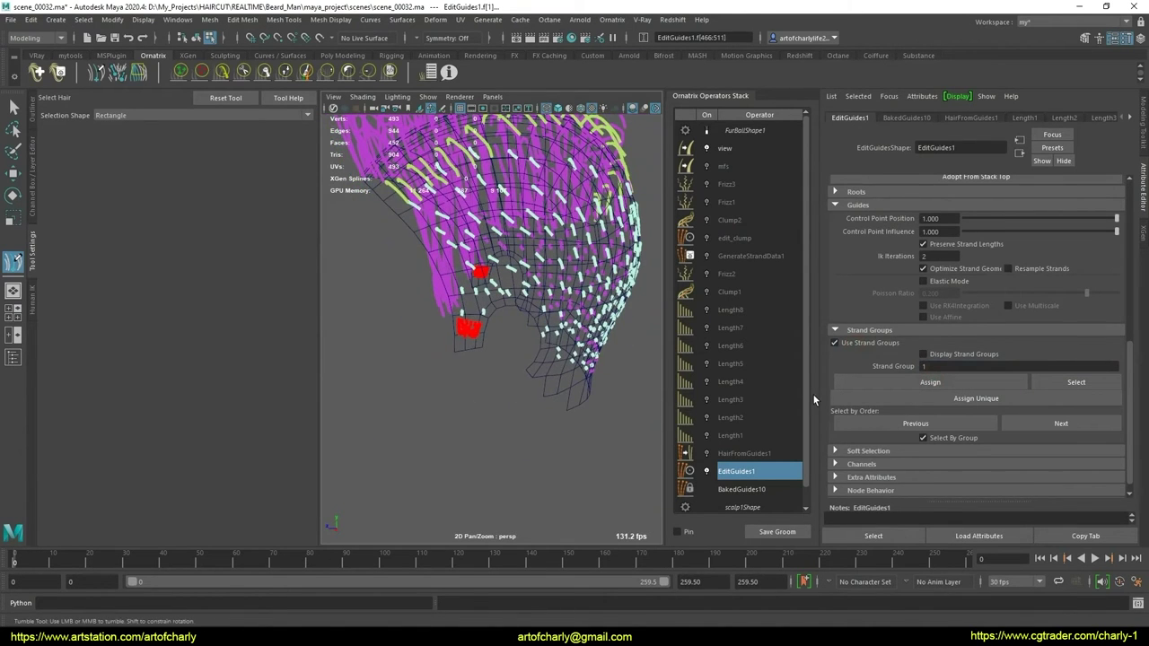
{"action": "key", "text": "6"}
{"action": "mouse_move", "coordinate": [465, 394]}
{"action": "left_mouse_down", "text": "alt"}
{"action": "mouse_move", "coordinate": [460, 368]}
{"action": "mouse_move", "coordinate": [451, 392]}
{"action": "mouse_move", "coordinate": [499, 394]}
{"action": "mouse_move", "coordinate": [405, 389]}
{"action": "mouse_move", "coordinate": [430, 386]}
{"action": "left_mouse_up", "text": "alt"}
{"action": "left_click_drag", "start_coordinate": [490, 392], "coordinate": [521, 377], "text": "alt"}
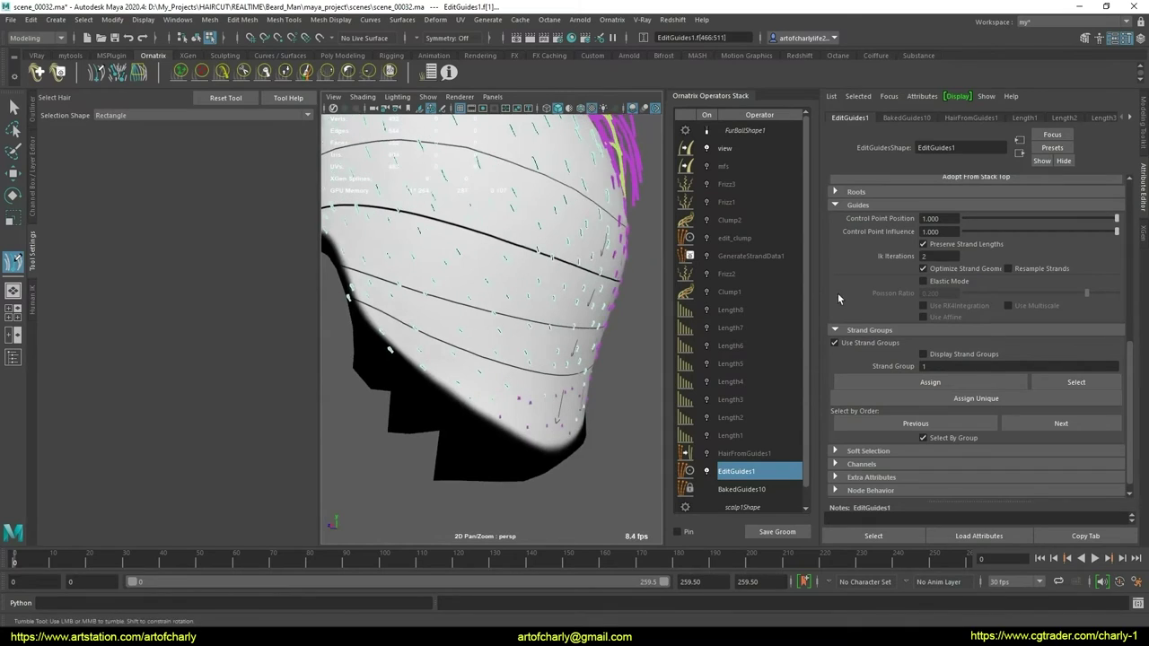
{"action": "scroll", "coordinate": [912, 193], "scroll_direction": "up", "scroll_amount": 3}
{"action": "scroll", "coordinate": [920, 204], "scroll_direction": "up", "scroll_amount": 3}
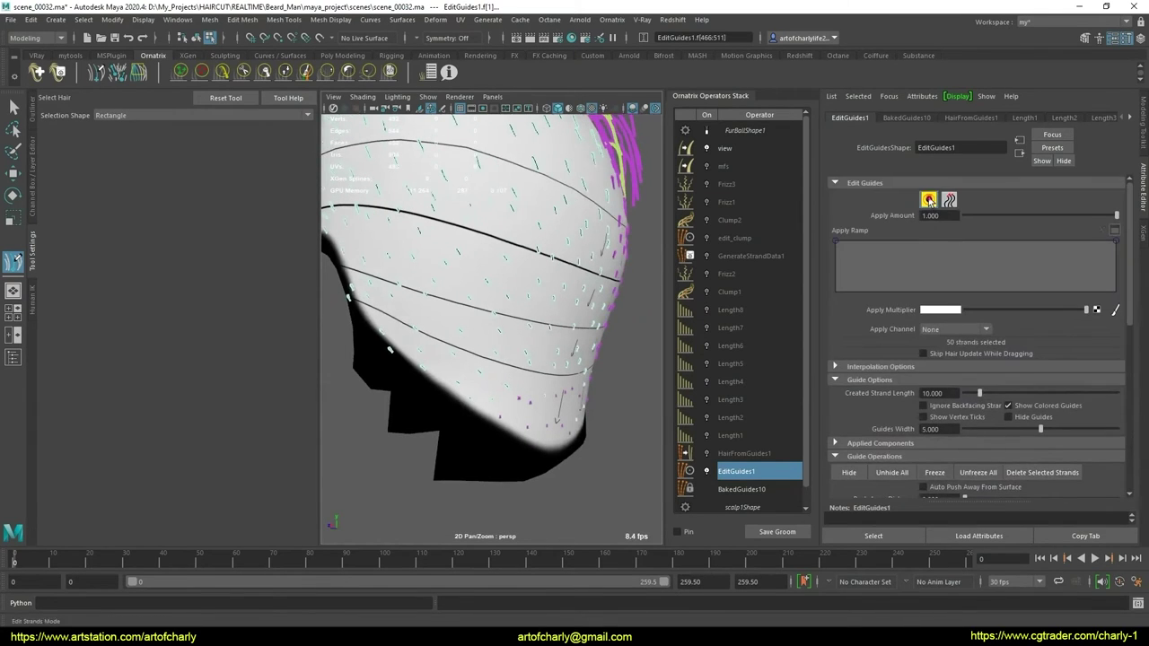
{"action": "left_click", "coordinate": [929, 199]}
{"action": "key", "text": "5"}
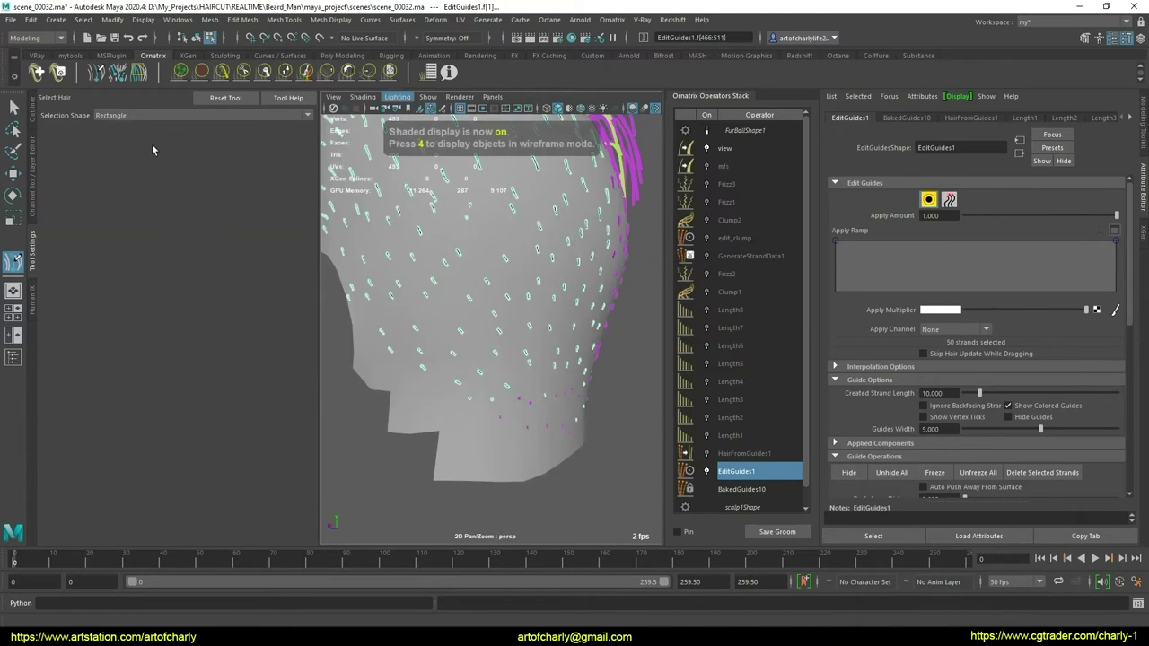
{"action": "left_click", "coordinate": [223, 74]}
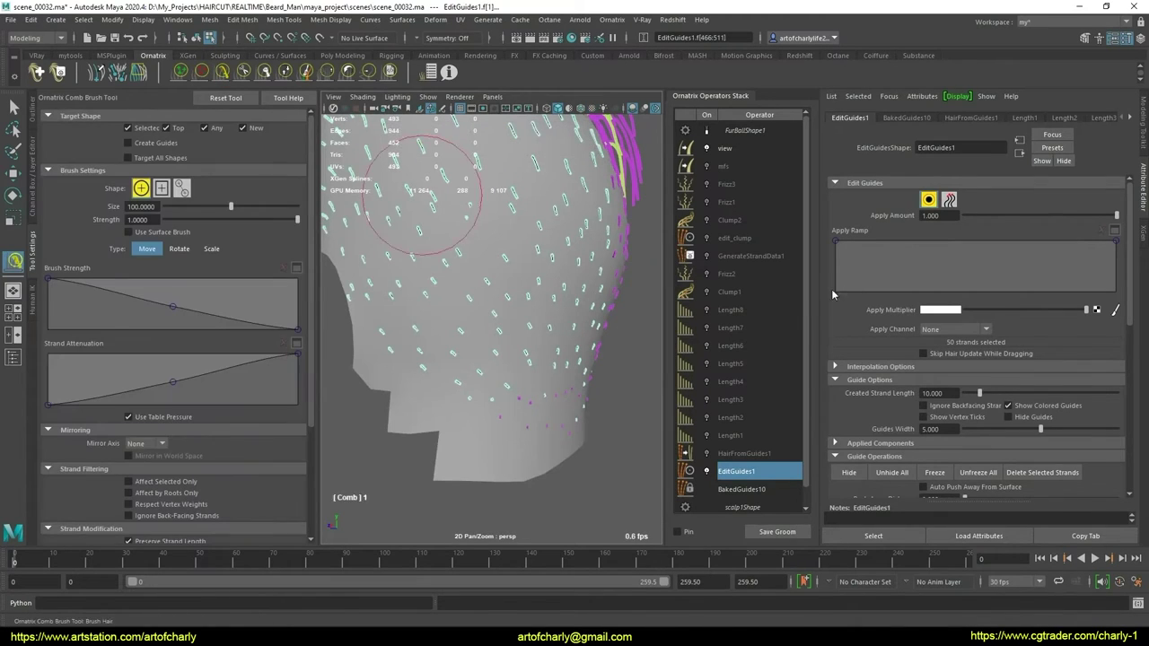
{"action": "scroll", "coordinate": [906, 372], "scroll_direction": "down", "scroll_amount": 2}
{"action": "scroll", "coordinate": [908, 362], "scroll_direction": "down", "scroll_amount": 2}
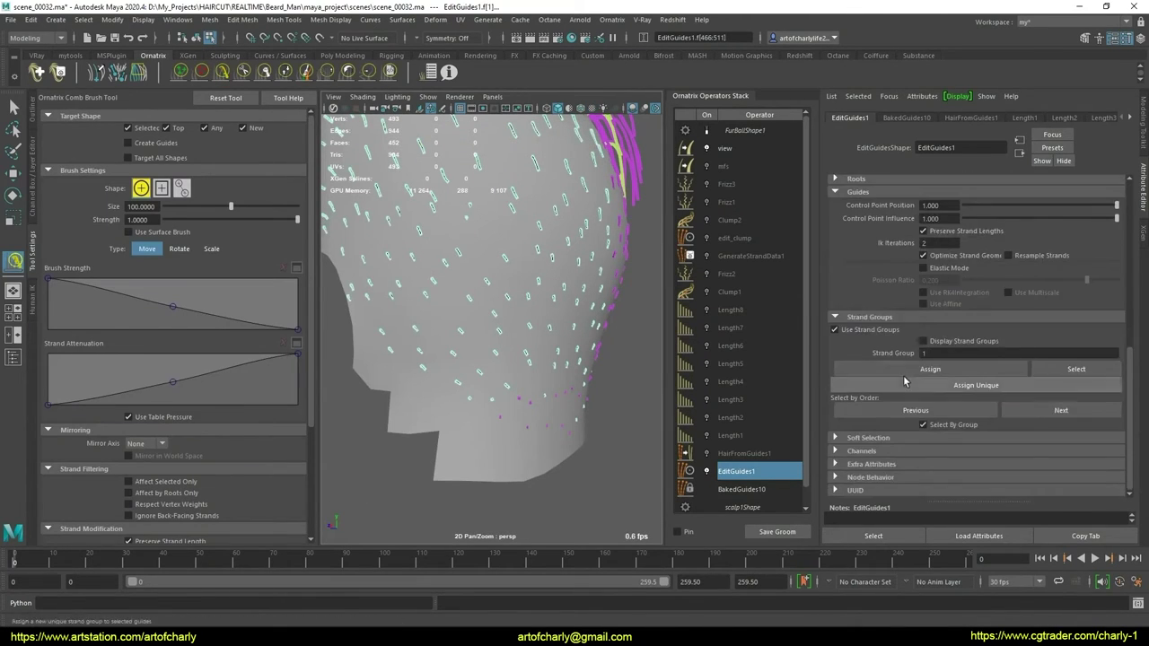
{"action": "scroll", "coordinate": [917, 392], "scroll_direction": "up", "scroll_amount": 3}
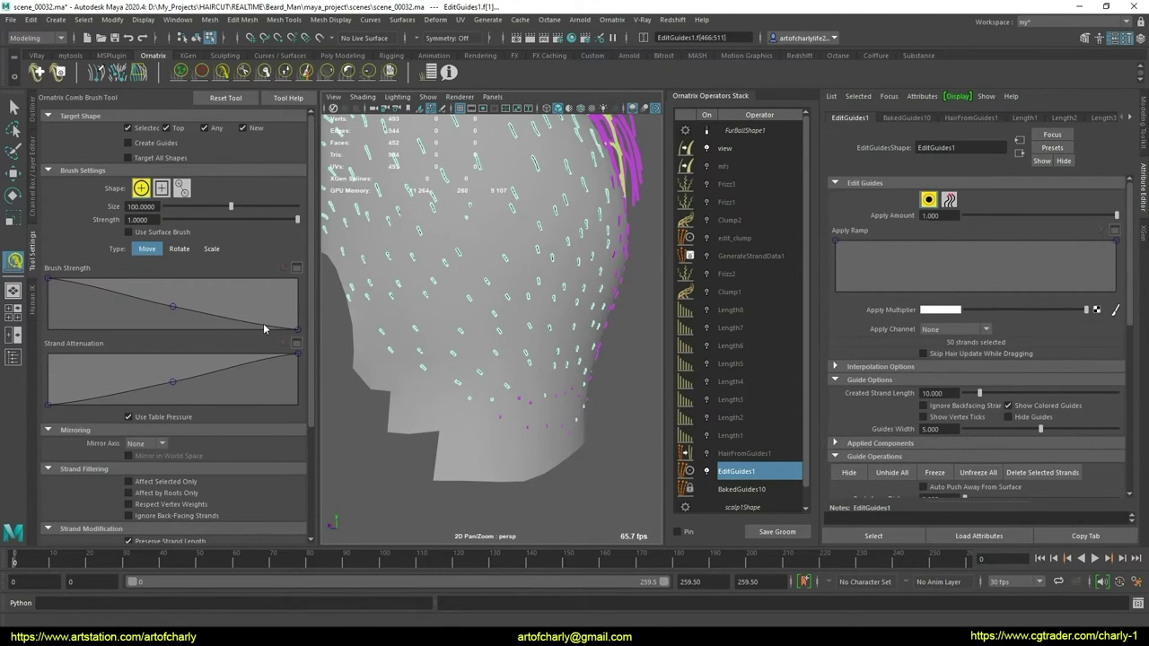
{"action": "key", "text": "q"}
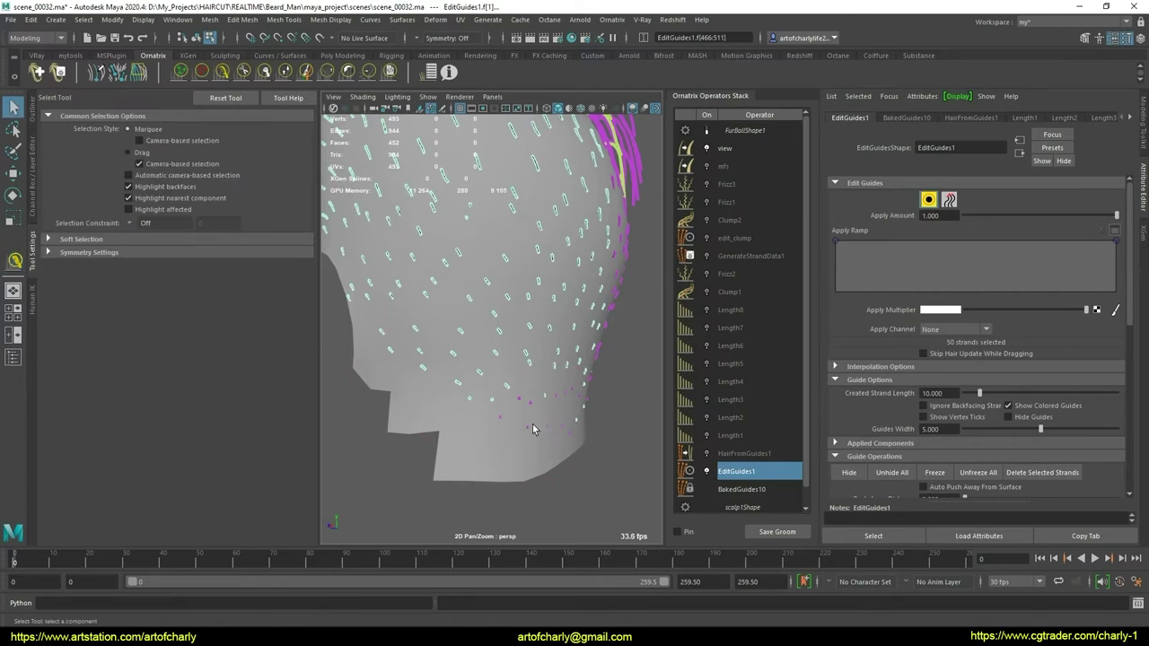
In textured view, select a larger set of guides on the head and frame the head (F)
{"action": "left_click_drag", "start_coordinate": [532, 424], "coordinate": [590, 440], "text": "alt"}
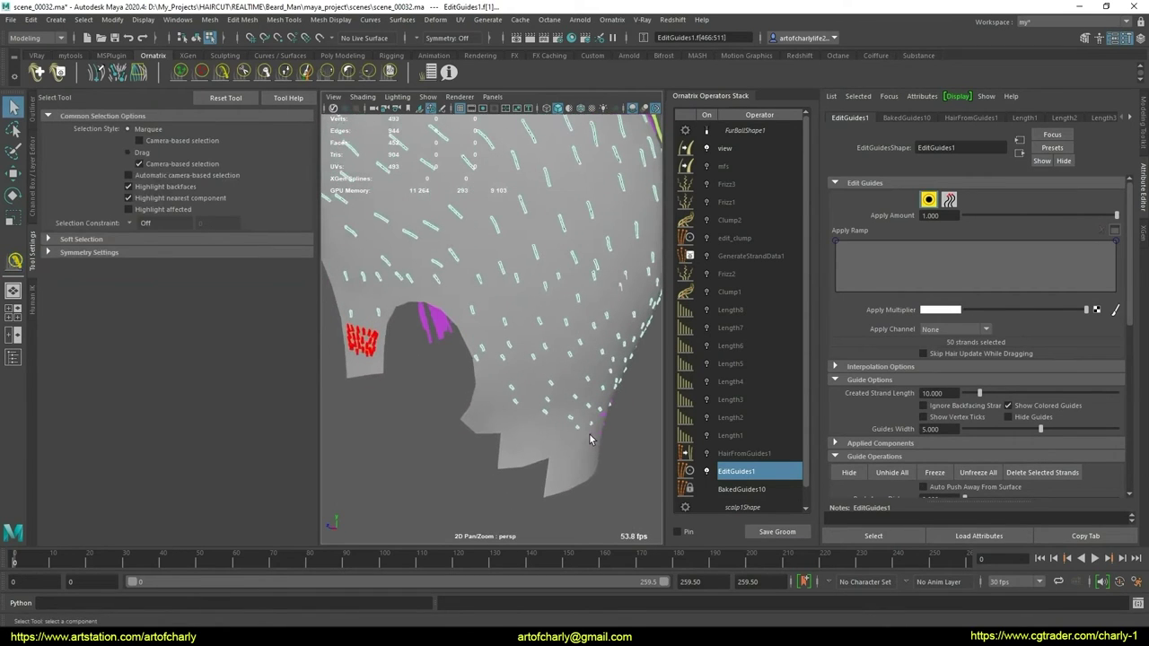
{"action": "key", "text": "6"}
{"action": "mouse_move", "coordinate": [514, 394]}
{"action": "right_mouse_down", "text": "alt"}
{"action": "mouse_move", "coordinate": [465, 368]}
{"action": "mouse_move", "coordinate": [445, 387]}
{"action": "right_mouse_up", "text": "alt"}
{"action": "left_click_drag", "start_coordinate": [473, 394], "coordinate": [476, 397]}
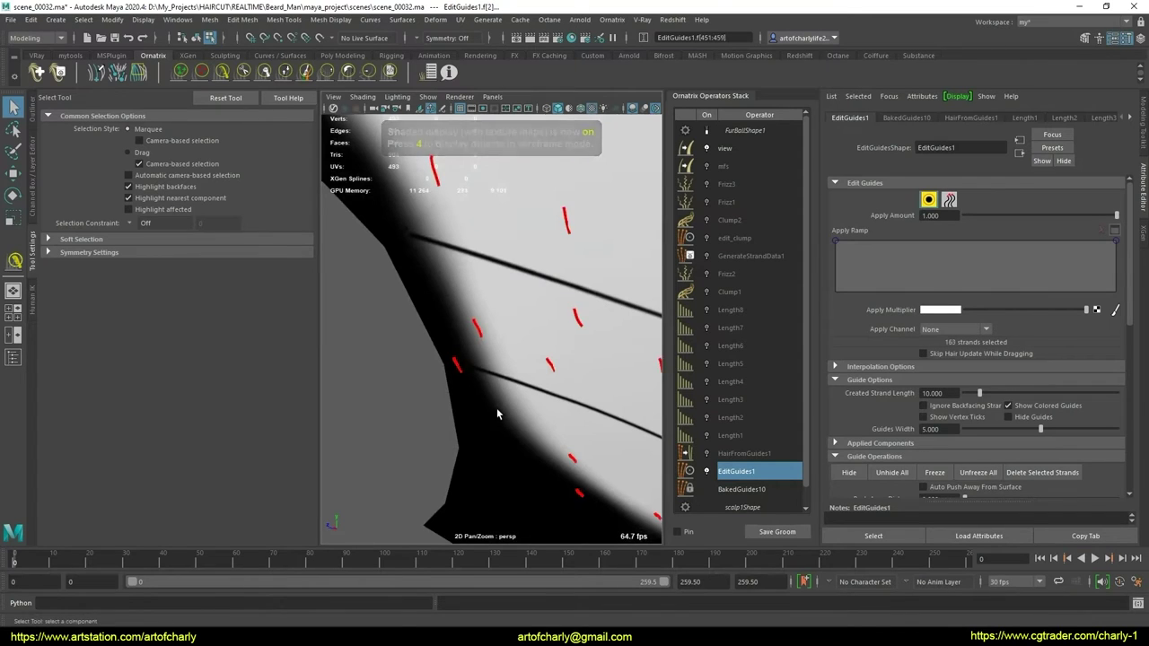
{"action": "key", "text": "f"}
{"action": "scroll", "coordinate": [1024, 355], "scroll_direction": "down", "scroll_amount": 5}
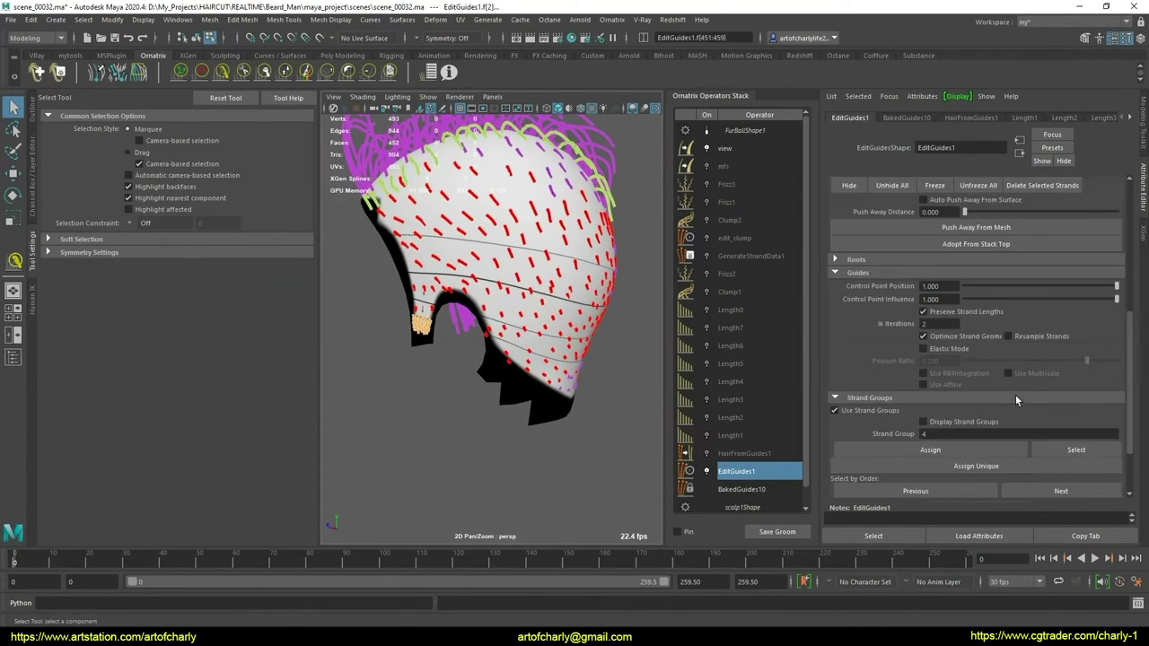
{"action": "scroll", "coordinate": [1015, 394], "scroll_direction": "down", "scroll_amount": 5}
Zoom in near the ear and marquee-select the guides along the beard edge
{"action": "right_click_drag", "start_coordinate": [432, 338], "coordinate": [485, 371], "text": "alt"}
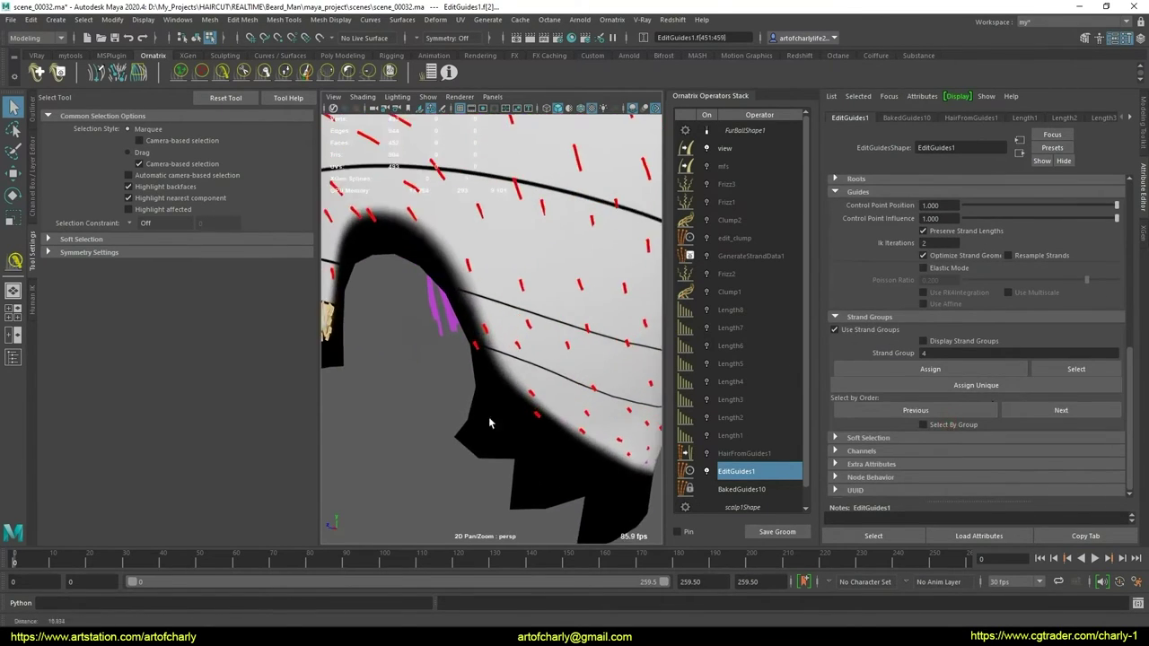
{"action": "scroll", "coordinate": [530, 397], "scroll_direction": "up", "scroll_amount": 2}
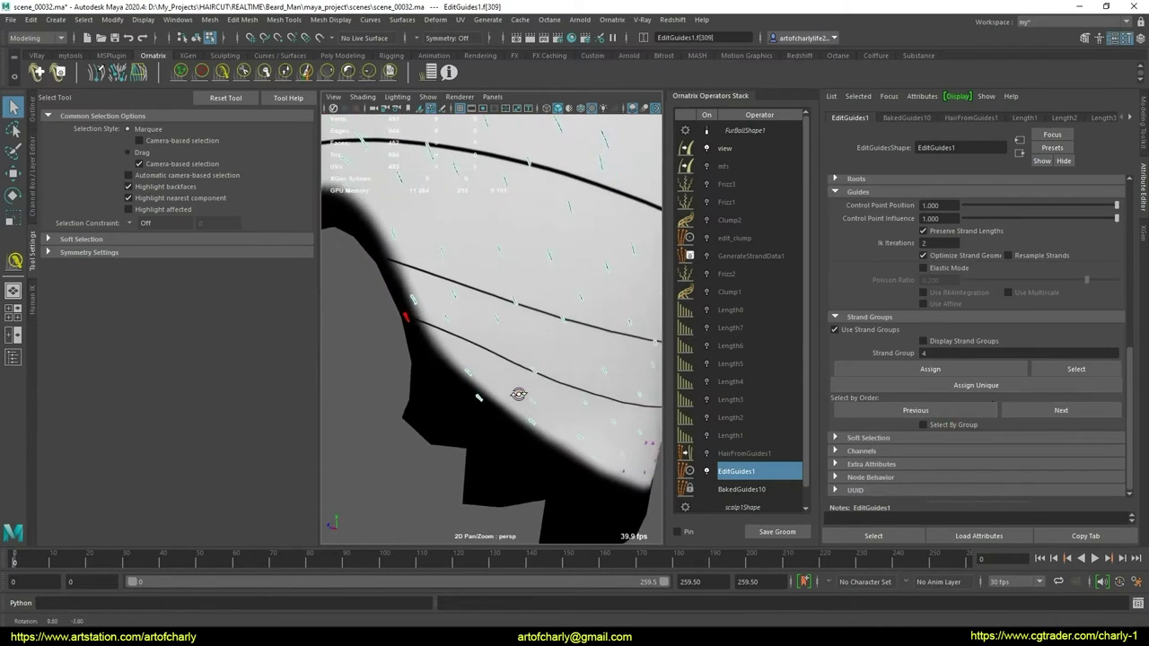
{"action": "middle_click_drag", "start_coordinate": [520, 392], "coordinate": [428, 326], "text": "alt"}
{"action": "scroll", "coordinate": [473, 346], "scroll_direction": "up", "scroll_amount": 2}
{"action": "scroll", "coordinate": [475, 352], "scroll_direction": "up", "scroll_amount": 2}
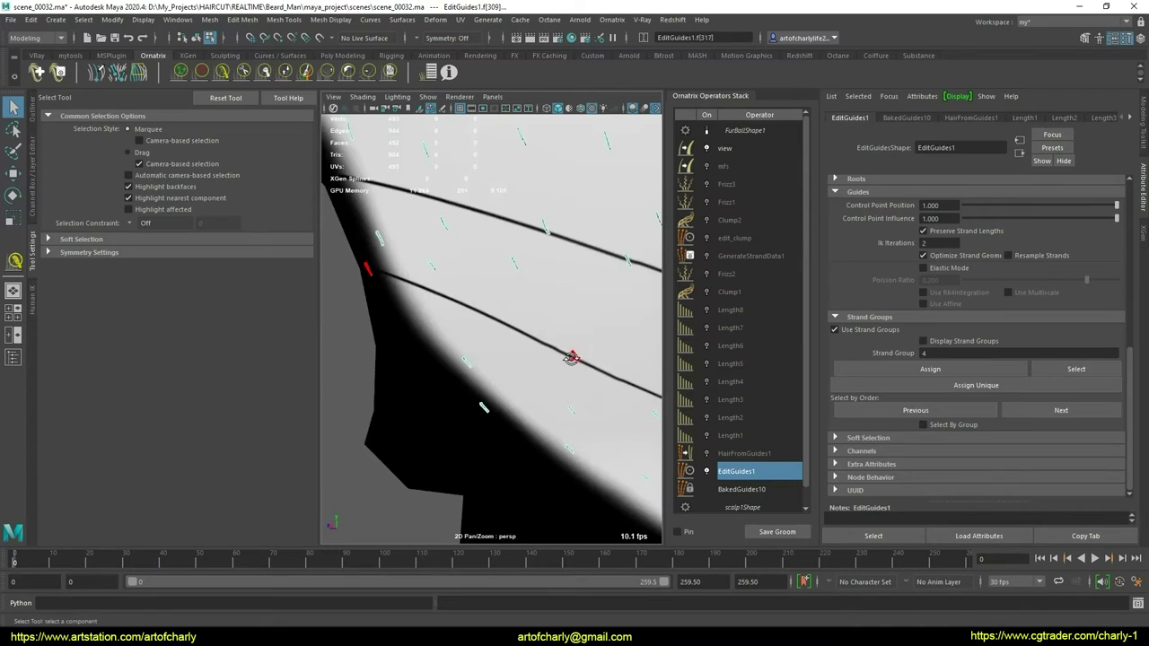
{"action": "mouse_move", "coordinate": [572, 358]}
{"action": "left_mouse_down", "text": "alt"}
{"action": "mouse_move", "coordinate": [442, 323]}
{"action": "mouse_move", "coordinate": [353, 333]}
{"action": "mouse_move", "coordinate": [410, 326]}
{"action": "mouse_move", "coordinate": [480, 340]}
{"action": "left_mouse_up", "text": "alt"}
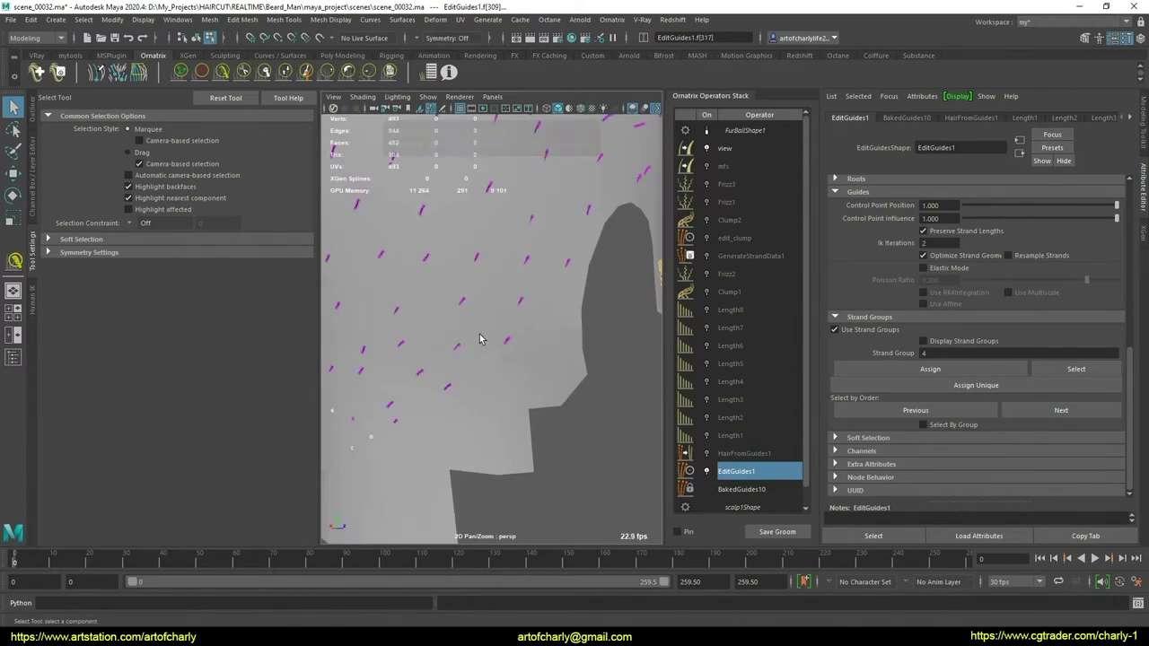
{"action": "key", "text": "5"}
{"action": "left_click_drag", "start_coordinate": [419, 359], "coordinate": [585, 352], "text": "alt"}
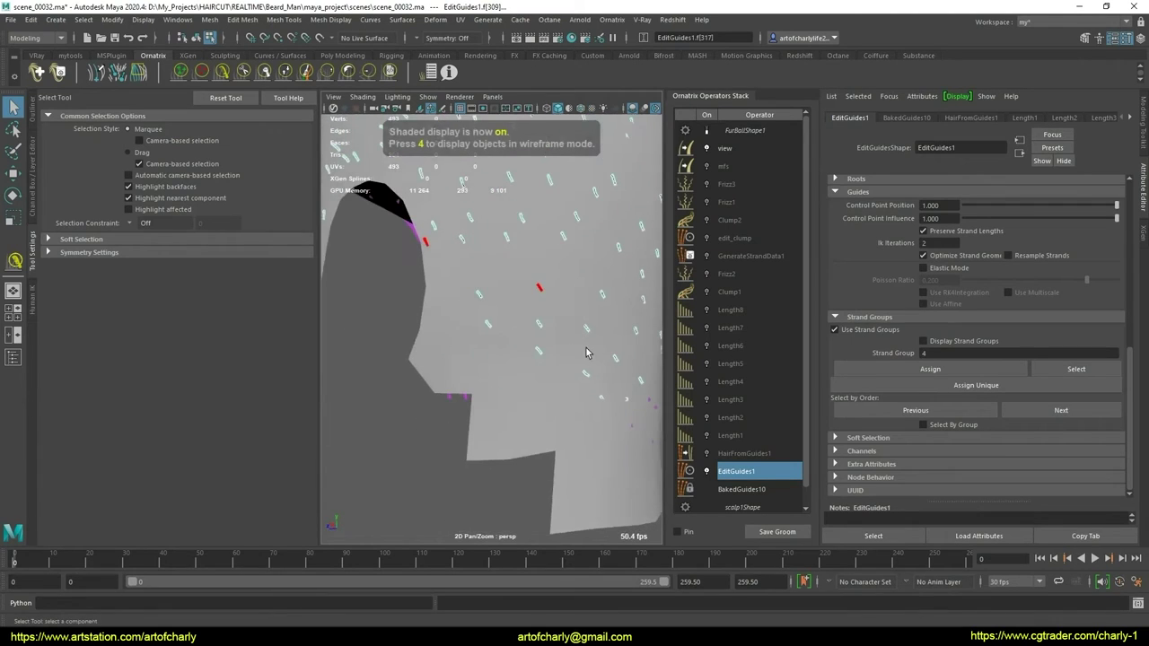
{"action": "key", "text": "6"}
{"action": "mouse_move", "coordinate": [469, 315]}
{"action": "left_mouse_down", "text": "alt"}
{"action": "mouse_move", "coordinate": [464, 377]}
{"action": "mouse_move", "coordinate": [505, 310]}
{"action": "mouse_move", "coordinate": [469, 367]}
{"action": "mouse_move", "coordinate": [469, 389]}
{"action": "mouse_move", "coordinate": [465, 345]}
{"action": "mouse_move", "coordinate": [419, 368]}
{"action": "mouse_move", "coordinate": [436, 359]}
{"action": "left_mouse_up", "text": "alt"}
{"action": "mouse_move", "coordinate": [467, 397]}
{"action": "left_mouse_down", "text": "alt"}
{"action": "mouse_move", "coordinate": [436, 375]}
{"action": "mouse_move", "coordinate": [429, 359]}
{"action": "mouse_move", "coordinate": [441, 356]}
{"action": "mouse_move", "coordinate": [417, 327]}
{"action": "mouse_move", "coordinate": [397, 354]}
{"action": "mouse_move", "coordinate": [381, 353]}
{"action": "mouse_move", "coordinate": [449, 474]}
{"action": "left_mouse_up", "text": "alt"}
{"action": "key", "text": "6"}
{"action": "left_click", "coordinate": [397, 385], "text": "shift"}
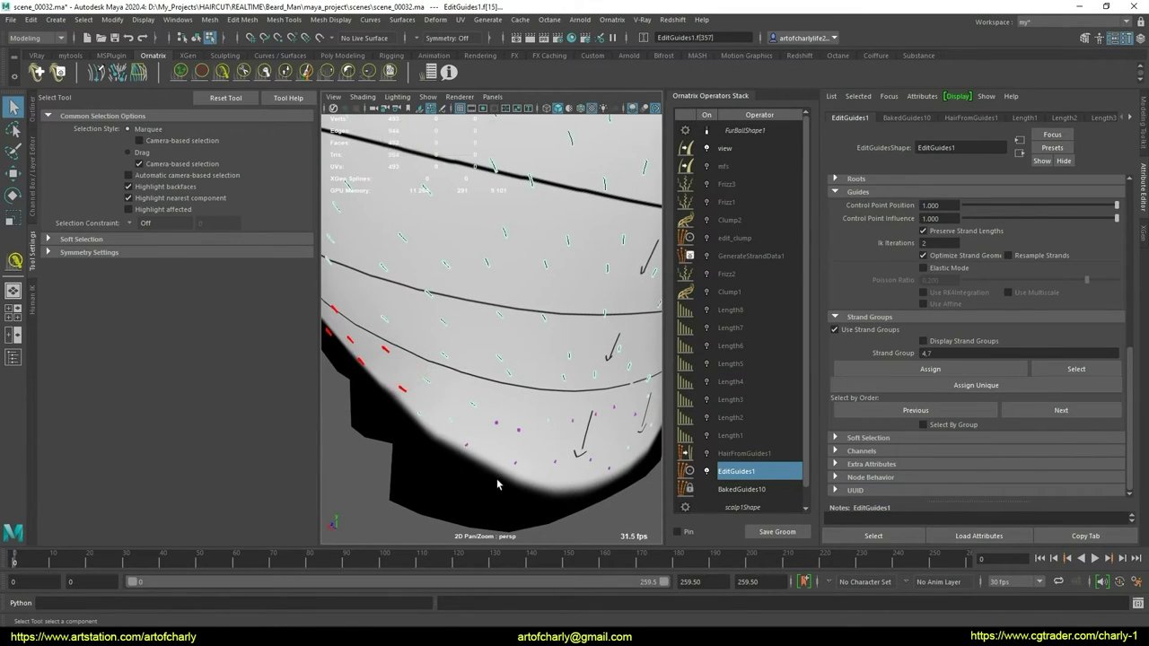
{"action": "middle_click_drag", "start_coordinate": [514, 468], "coordinate": [440, 435], "text": "alt"}
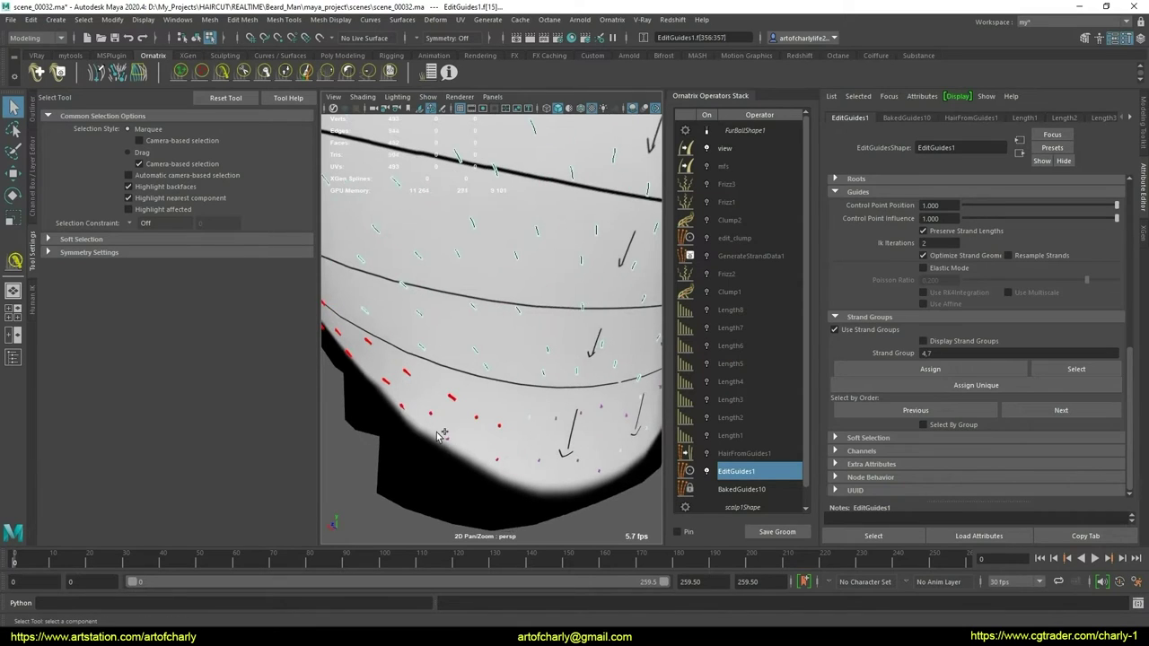
{"action": "mouse_move", "coordinate": [477, 463]}
{"action": "left_mouse_down", "text": "alt"}
{"action": "mouse_move", "coordinate": [448, 461]}
{"action": "mouse_move", "coordinate": [450, 412]}
{"action": "left_mouse_up", "text": "alt"}
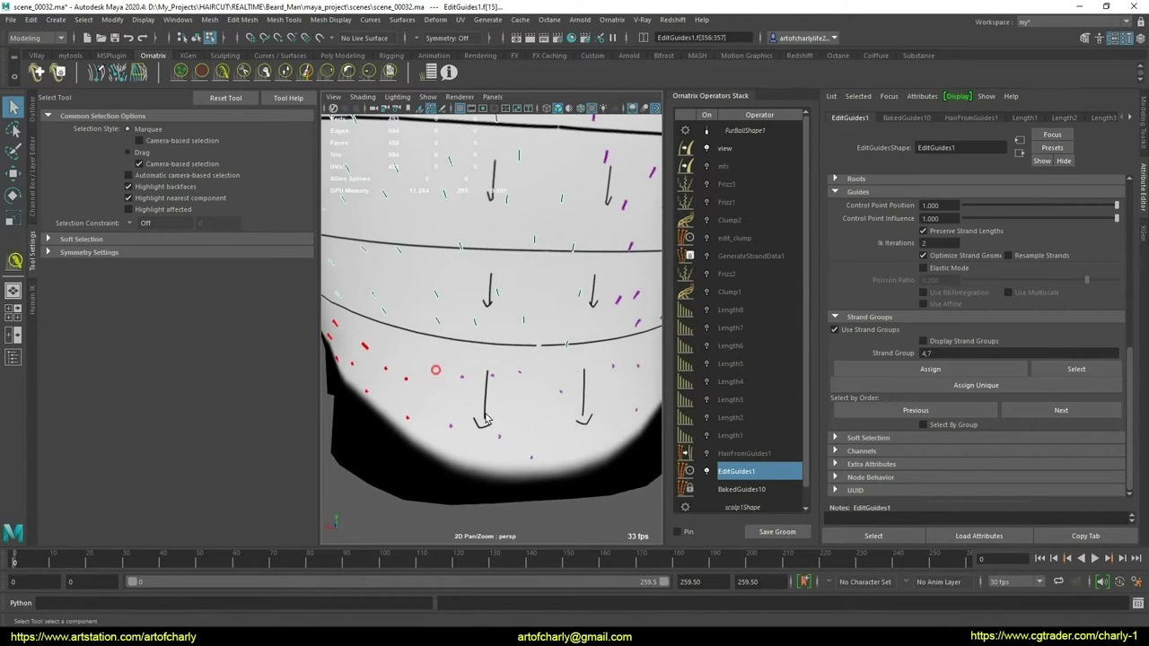
{"action": "mouse_move", "coordinate": [526, 473]}
{"action": "left_mouse_down", "text": "alt"}
{"action": "mouse_move", "coordinate": [500, 469]}
{"action": "mouse_move", "coordinate": [455, 404]}
{"action": "left_mouse_up", "text": "alt"}
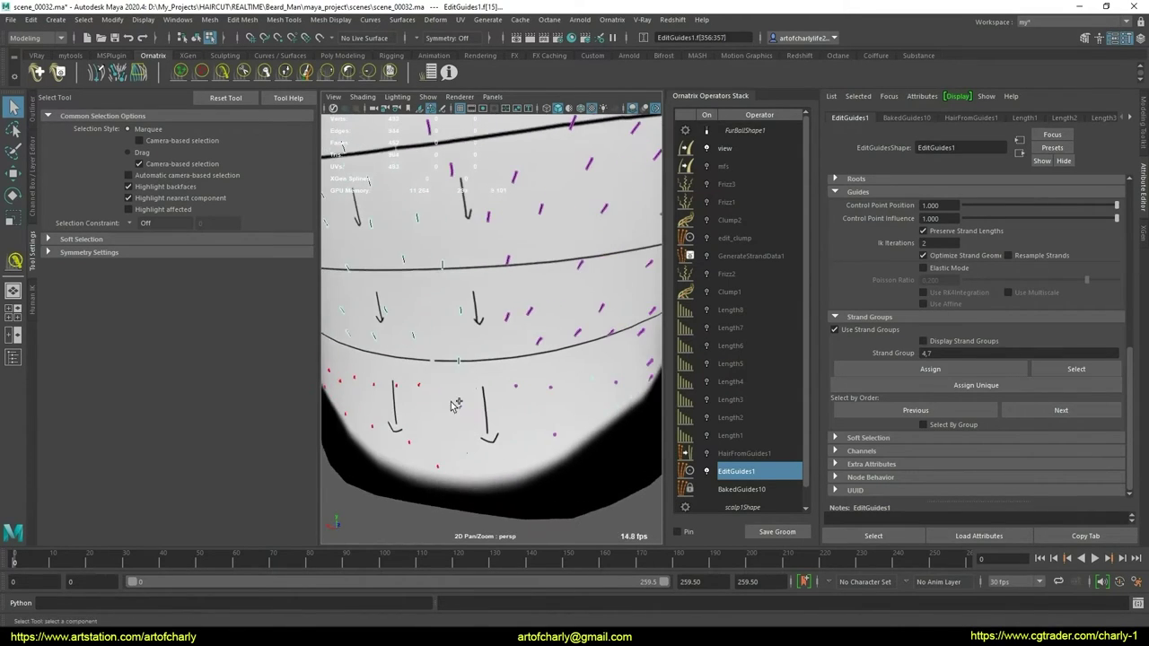
{"action": "left_click_drag", "start_coordinate": [473, 448], "coordinate": [455, 394], "text": "alt"}
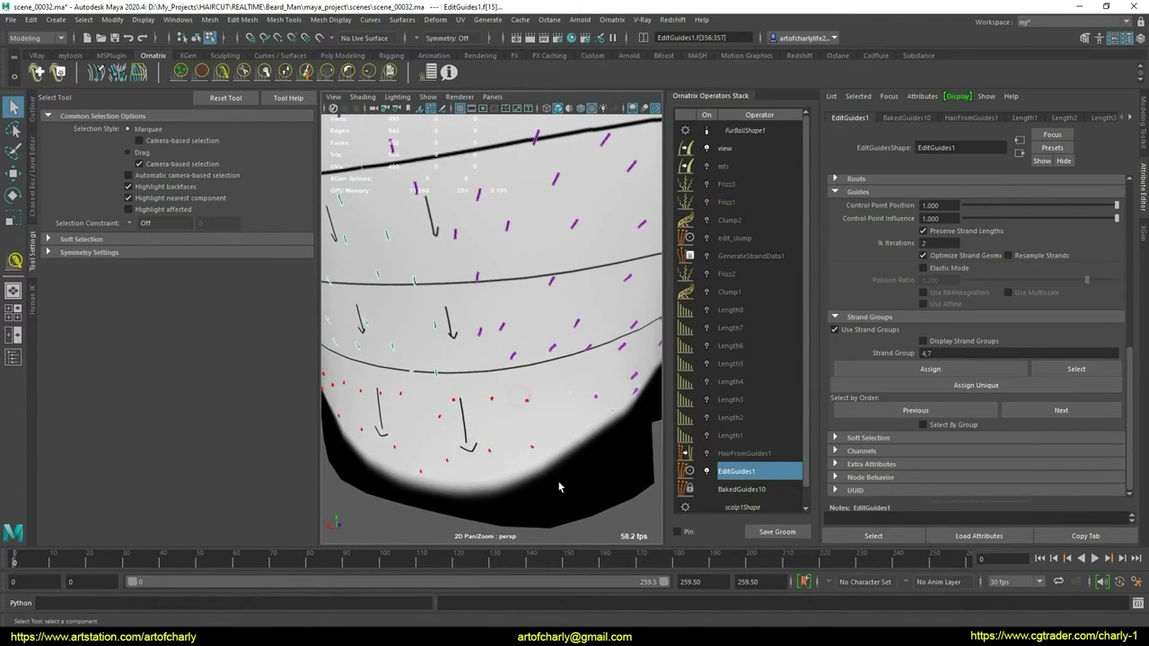
{"action": "mouse_move", "coordinate": [559, 486]}
{"action": "left_mouse_down", "text": "alt"}
{"action": "mouse_move", "coordinate": [515, 474]}
{"action": "mouse_move", "coordinate": [464, 414]}
{"action": "left_mouse_up", "text": "alt"}
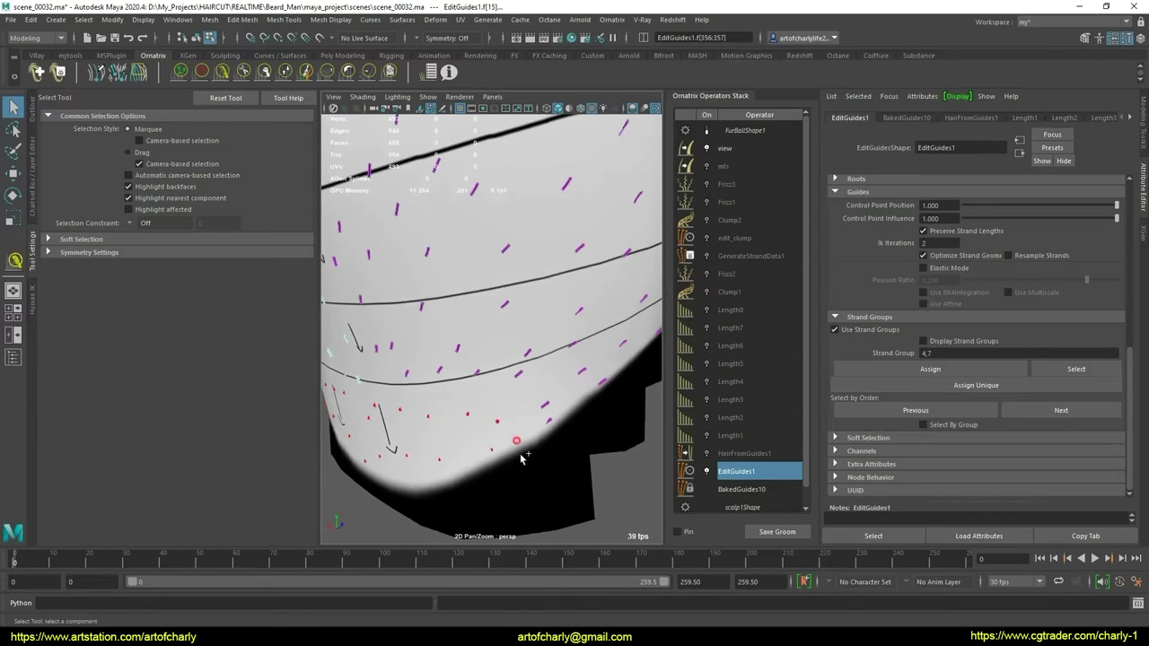
{"action": "left_click_drag", "start_coordinate": [539, 437], "coordinate": [478, 421], "text": "alt"}
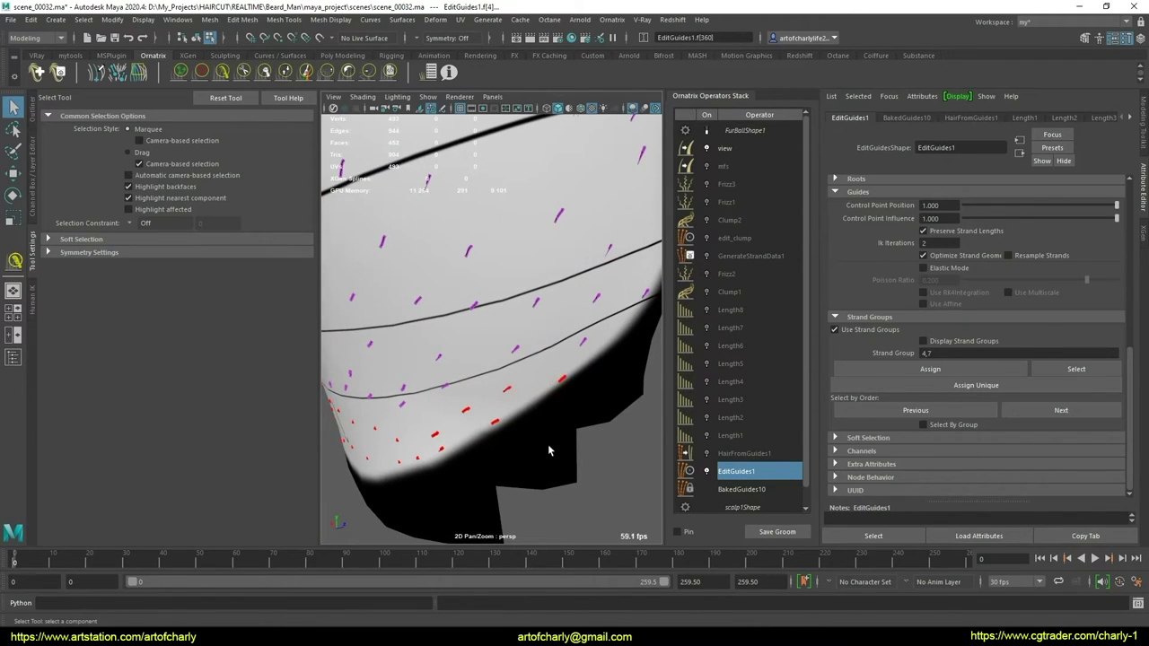
{"action": "mouse_move", "coordinate": [550, 445]}
{"action": "left_mouse_down", "text": "alt"}
{"action": "mouse_move", "coordinate": [497, 396]}
{"action": "mouse_move", "coordinate": [631, 380]}
{"action": "mouse_move", "coordinate": [452, 380]}
{"action": "mouse_move", "coordinate": [477, 392]}
{"action": "mouse_move", "coordinate": [461, 408]}
{"action": "mouse_move", "coordinate": [470, 392]}
{"action": "left_mouse_up", "text": "alt"}
{"action": "scroll", "coordinate": [485, 400], "scroll_direction": "up", "scroll_amount": 3}
{"action": "scroll", "coordinate": [505, 429], "scroll_direction": "up", "scroll_amount": 2}
{"action": "mouse_move", "coordinate": [506, 429]}
{"action": "left_mouse_down", "text": "alt"}
{"action": "mouse_move", "coordinate": [526, 422]}
{"action": "mouse_move", "coordinate": [449, 423]}
{"action": "mouse_move", "coordinate": [459, 435]}
{"action": "left_mouse_up", "text": "alt"}
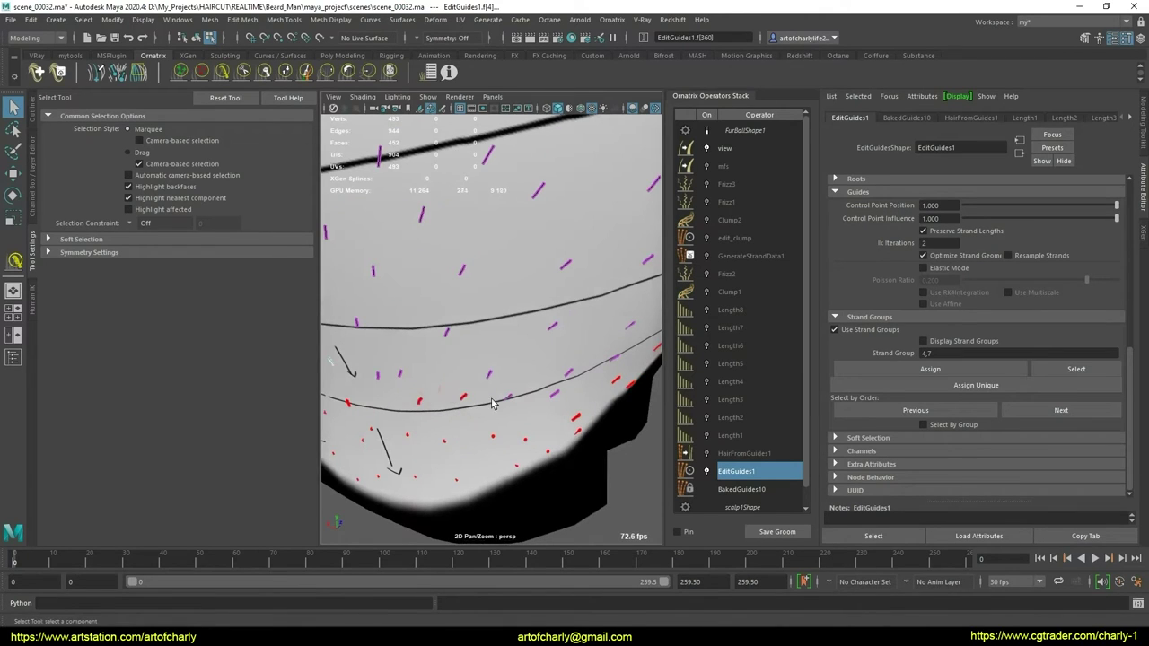
{"action": "mouse_move", "coordinate": [557, 403]}
{"action": "left_mouse_down", "text": "alt"}
{"action": "mouse_move", "coordinate": [493, 396]}
{"action": "mouse_move", "coordinate": [542, 385]}
{"action": "mouse_move", "coordinate": [477, 329]}
{"action": "mouse_move", "coordinate": [611, 347]}
{"action": "mouse_move", "coordinate": [584, 329]}
{"action": "mouse_move", "coordinate": [495, 336]}
{"action": "mouse_move", "coordinate": [535, 343]}
{"action": "mouse_move", "coordinate": [584, 385]}
{"action": "left_mouse_up", "text": "alt"}
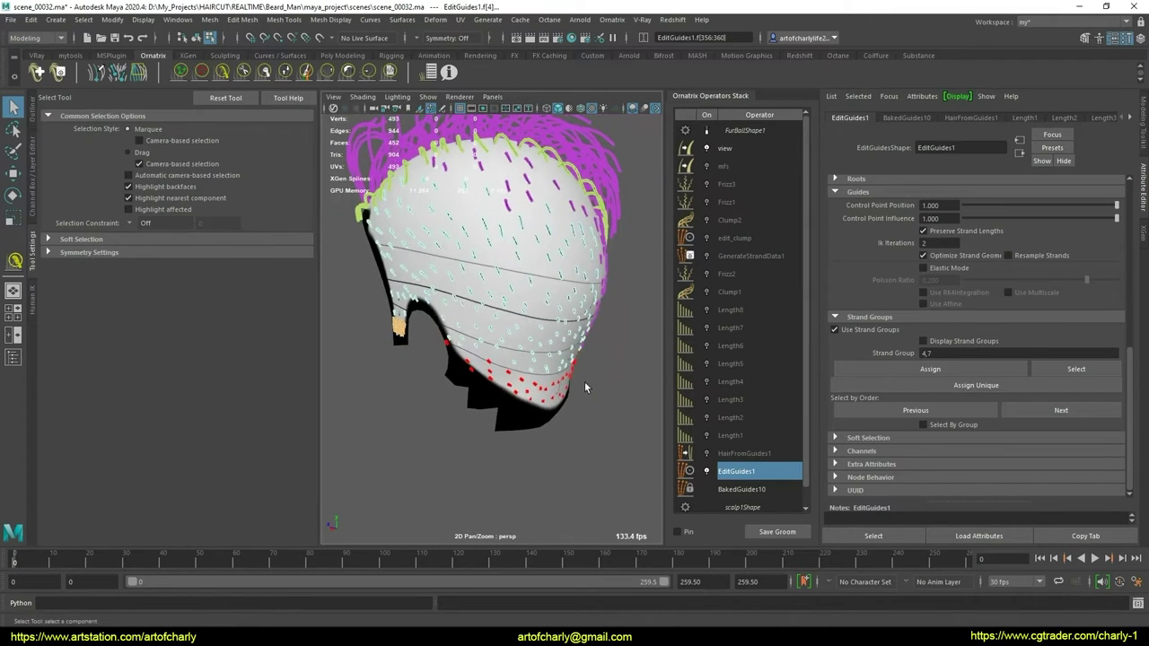
{"action": "key", "text": "4"}
{"action": "mouse_move", "coordinate": [443, 402]}
{"action": "left_mouse_down", "text": "alt"}
{"action": "mouse_move", "coordinate": [473, 408]}
{"action": "mouse_move", "coordinate": [315, 405]}
{"action": "mouse_move", "coordinate": [425, 366]}
{"action": "left_mouse_up", "text": "alt"}
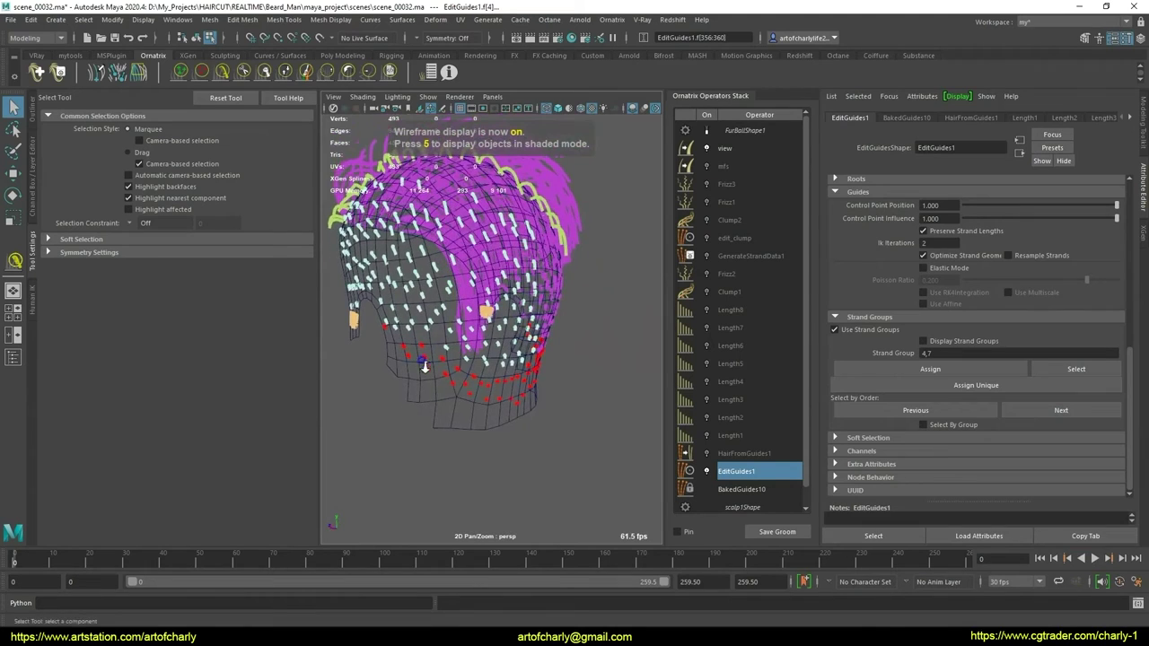
{"action": "right_click_drag", "start_coordinate": [424, 366], "coordinate": [430, 378], "text": "alt"}
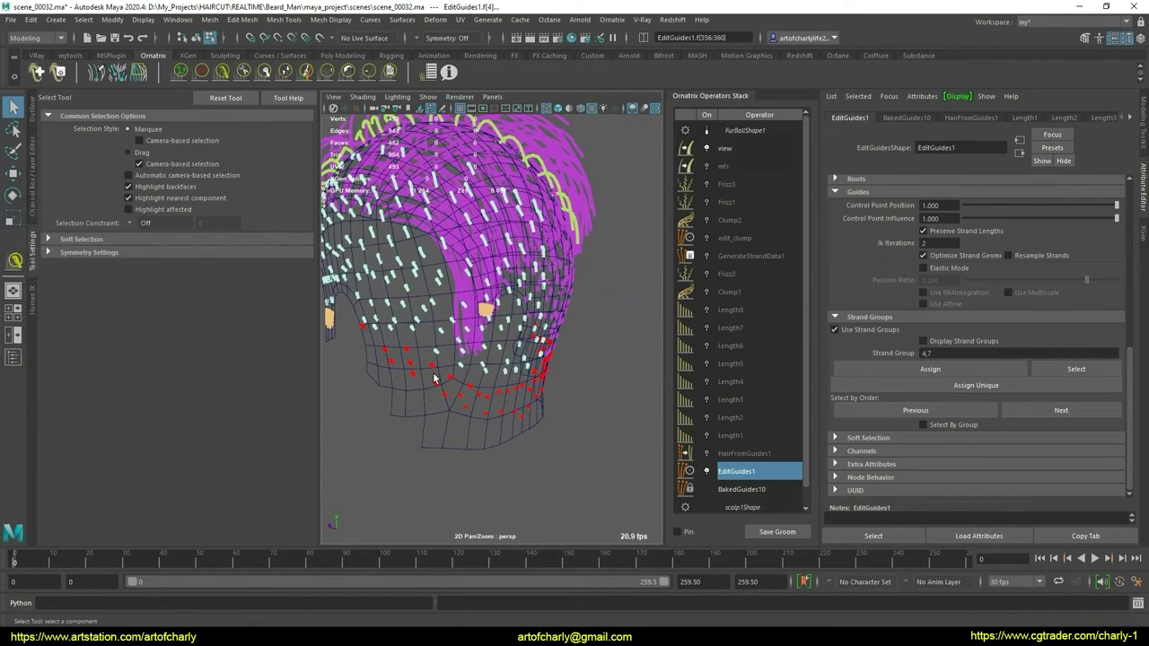
{"action": "key", "text": "ctrl+shift+i"}
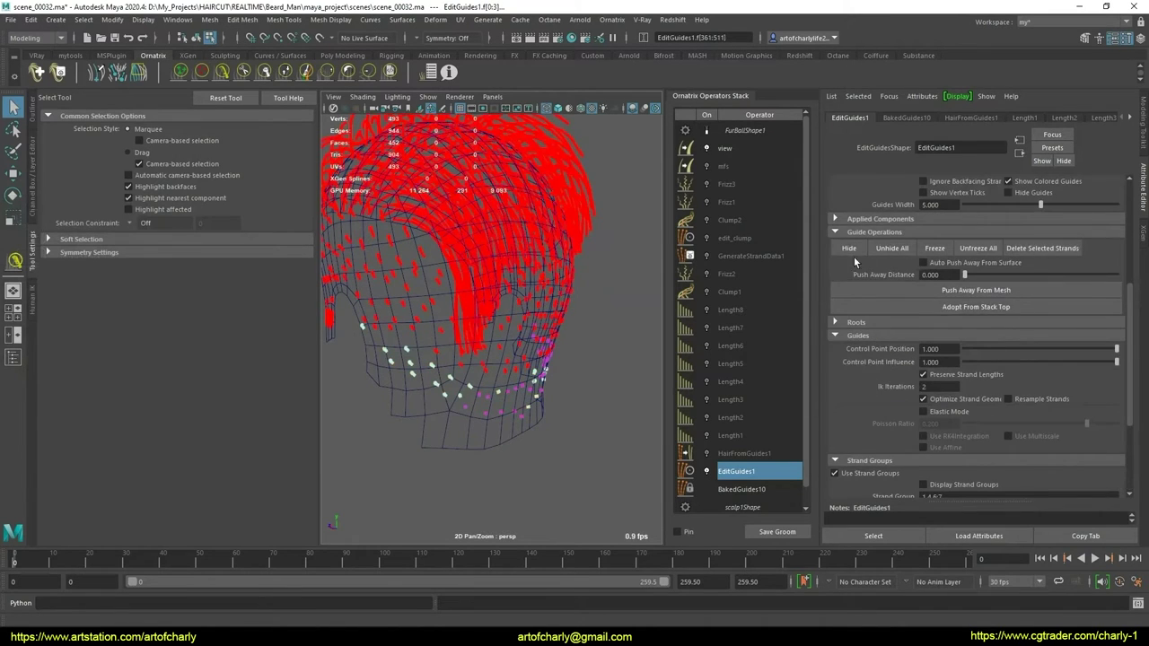
{"action": "left_click", "coordinate": [490, 377]}
{"action": "mouse_move", "coordinate": [490, 377]}
{"action": "left_mouse_down", "text": "alt"}
{"action": "mouse_move", "coordinate": [406, 366]}
{"action": "mouse_move", "coordinate": [446, 361]}
{"action": "left_mouse_up", "text": "alt"}
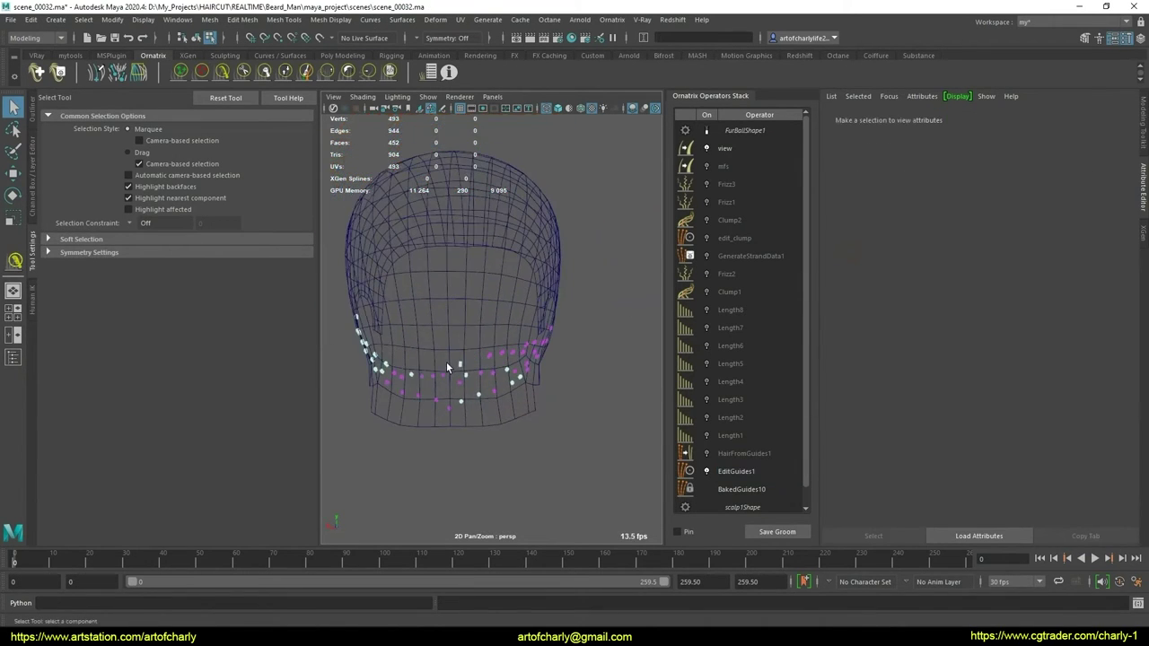
{"action": "key", "text": "5"}
{"action": "mouse_move", "coordinate": [393, 389]}
{"action": "left_mouse_down", "text": "alt"}
{"action": "mouse_move", "coordinate": [495, 393]}
{"action": "mouse_move", "coordinate": [457, 386]}
{"action": "left_mouse_up", "text": "alt"}
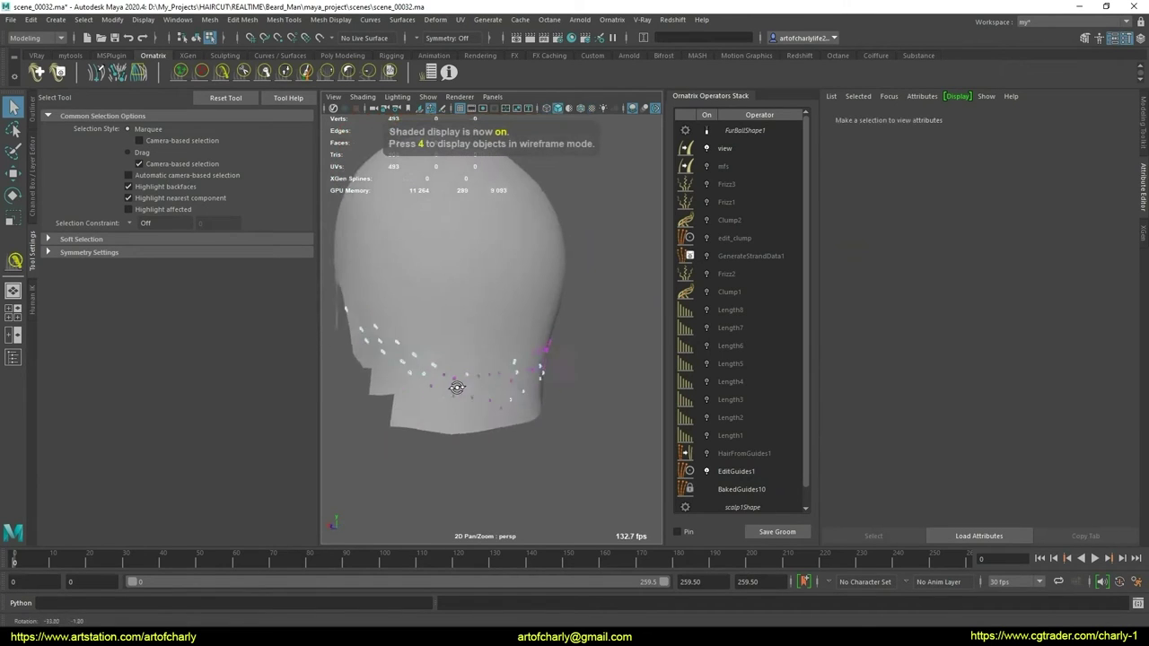
{"action": "key", "text": "6"}
{"action": "scroll", "coordinate": [418, 336], "scroll_direction": "up", "scroll_amount": 5}
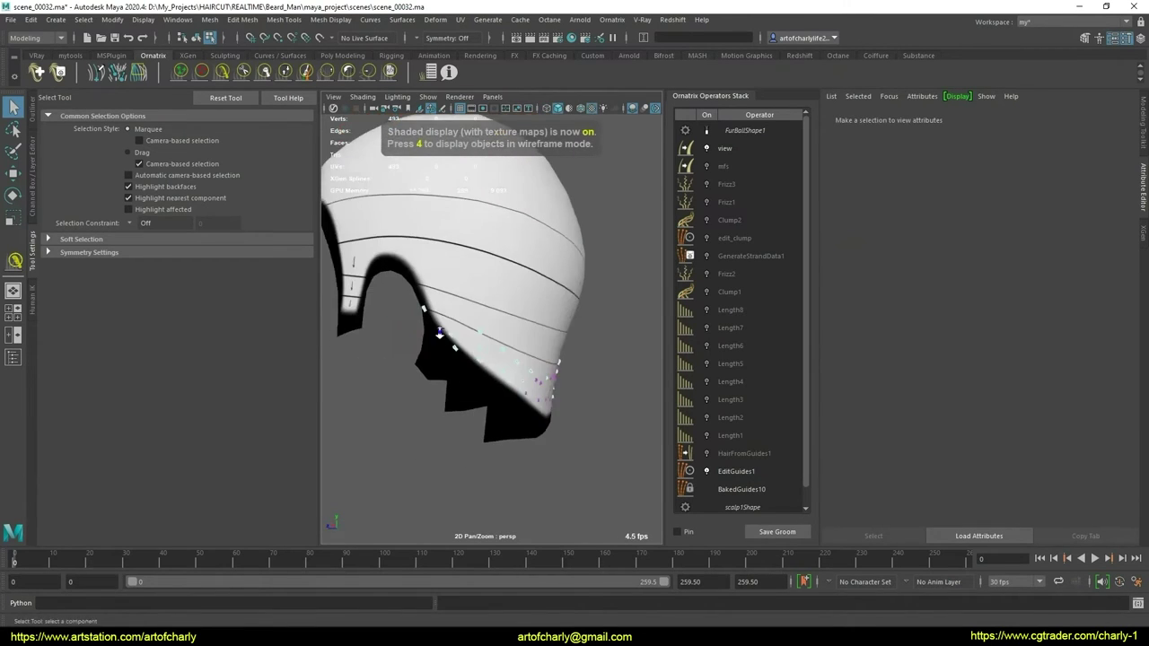
{"action": "scroll", "coordinate": [418, 336], "scroll_direction": "up", "scroll_amount": 5}
Reposition two guides at the nape edge with the Move tool
{"action": "left_click", "coordinate": [428, 328]}
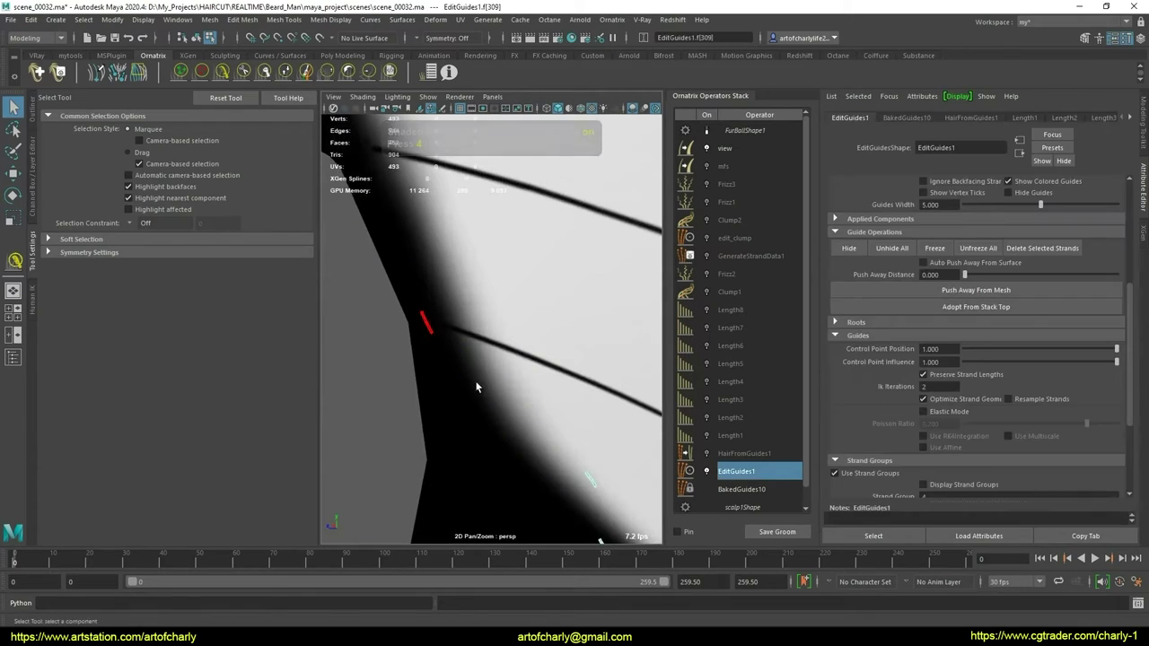
{"action": "key", "text": "w"}
{"action": "left_click_drag", "start_coordinate": [428, 316], "coordinate": [456, 339]}
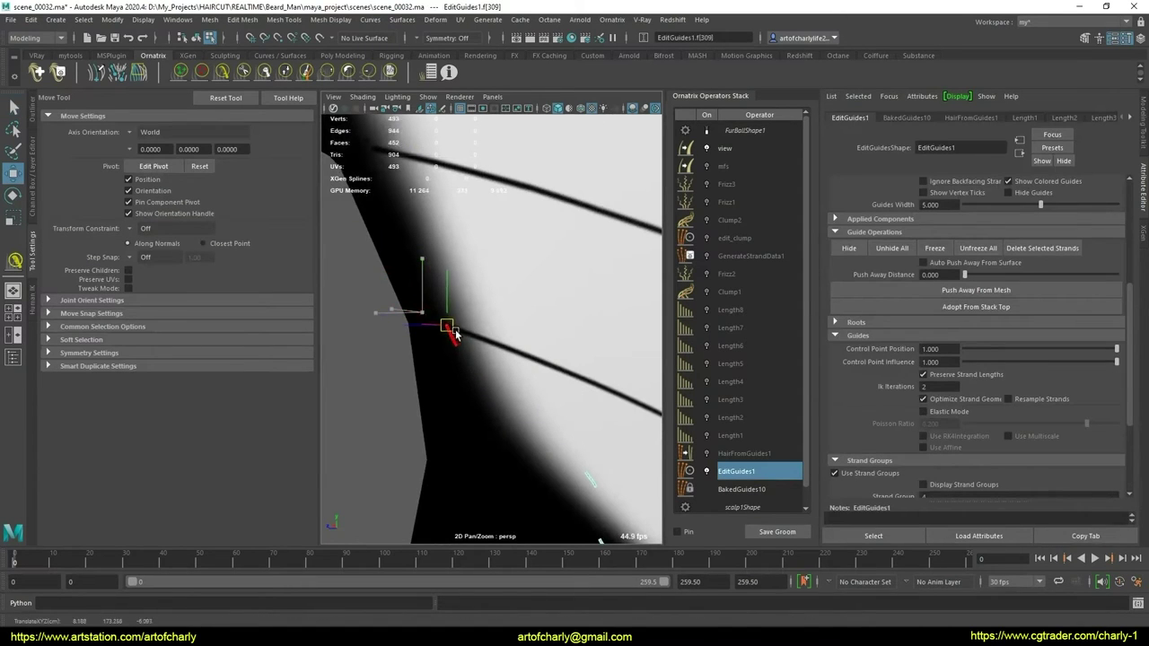
{"action": "scroll", "coordinate": [536, 380], "scroll_direction": "down", "scroll_amount": 3}
{"action": "scroll", "coordinate": [513, 384], "scroll_direction": "up", "scroll_amount": 3}
{"action": "scroll", "coordinate": [524, 380], "scroll_direction": "up", "scroll_amount": 2}
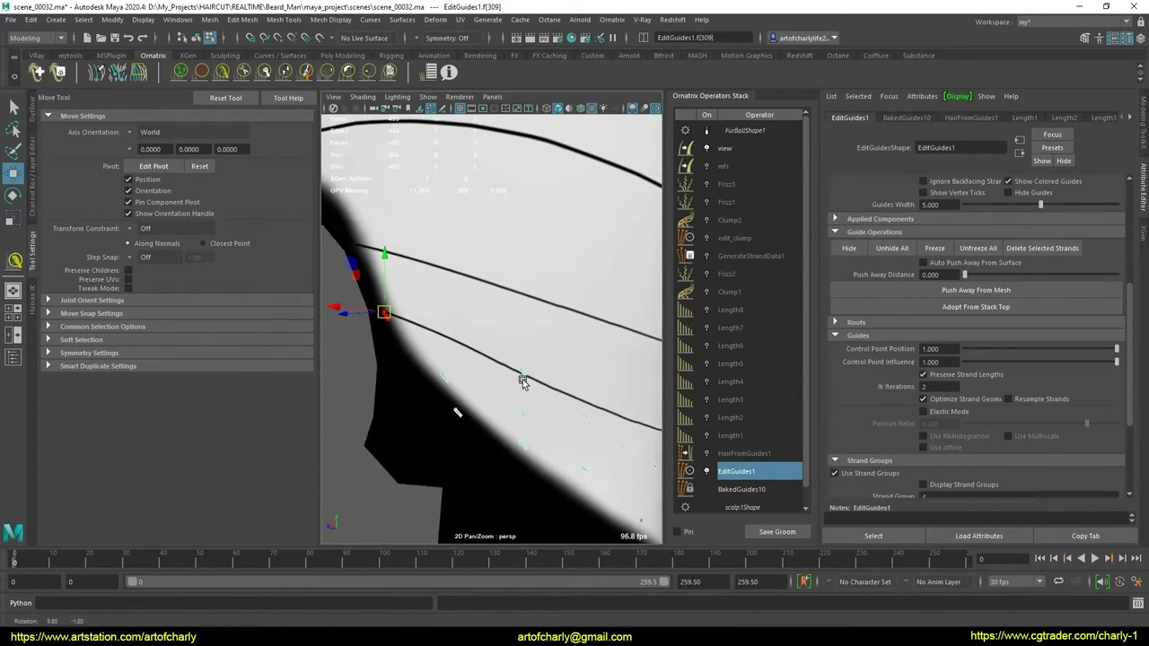
{"action": "scroll", "coordinate": [539, 391], "scroll_direction": "down", "scroll_amount": 1}
{"action": "scroll", "coordinate": [533, 397], "scroll_direction": "down", "scroll_amount": 2}
{"action": "scroll", "coordinate": [526, 392], "scroll_direction": "up", "scroll_amount": 2}
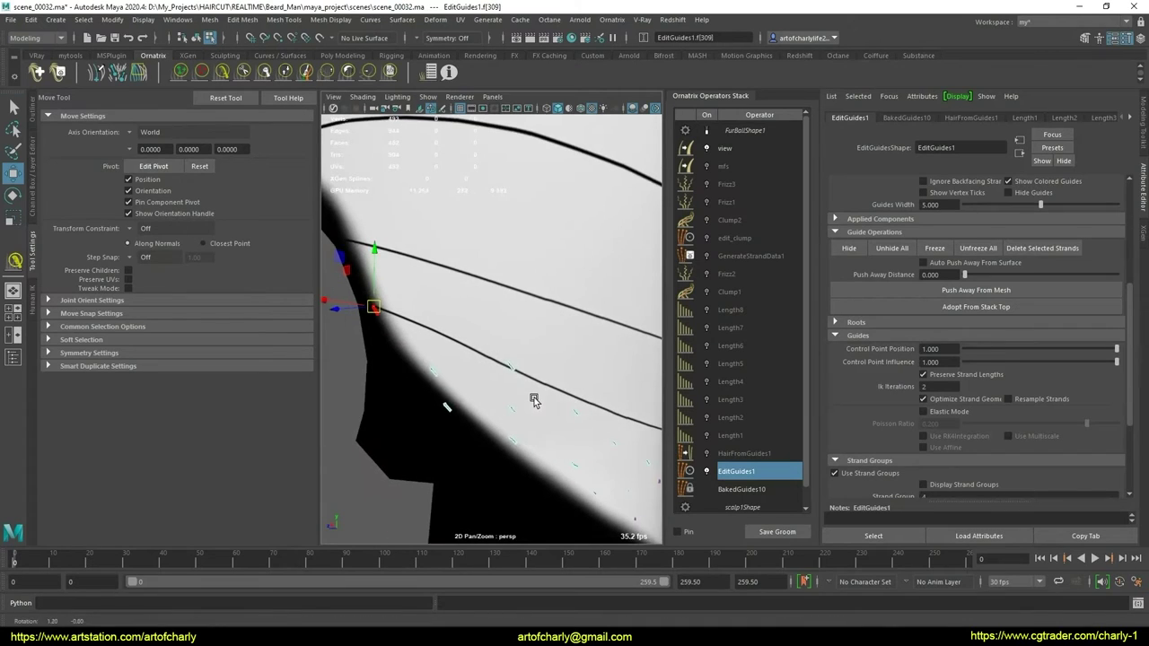
{"action": "scroll", "coordinate": [530, 377], "scroll_direction": "down", "scroll_amount": 1}
{"action": "scroll", "coordinate": [537, 372], "scroll_direction": "up", "scroll_amount": 2}
{"action": "scroll", "coordinate": [529, 380], "scroll_direction": "up", "scroll_amount": 1}
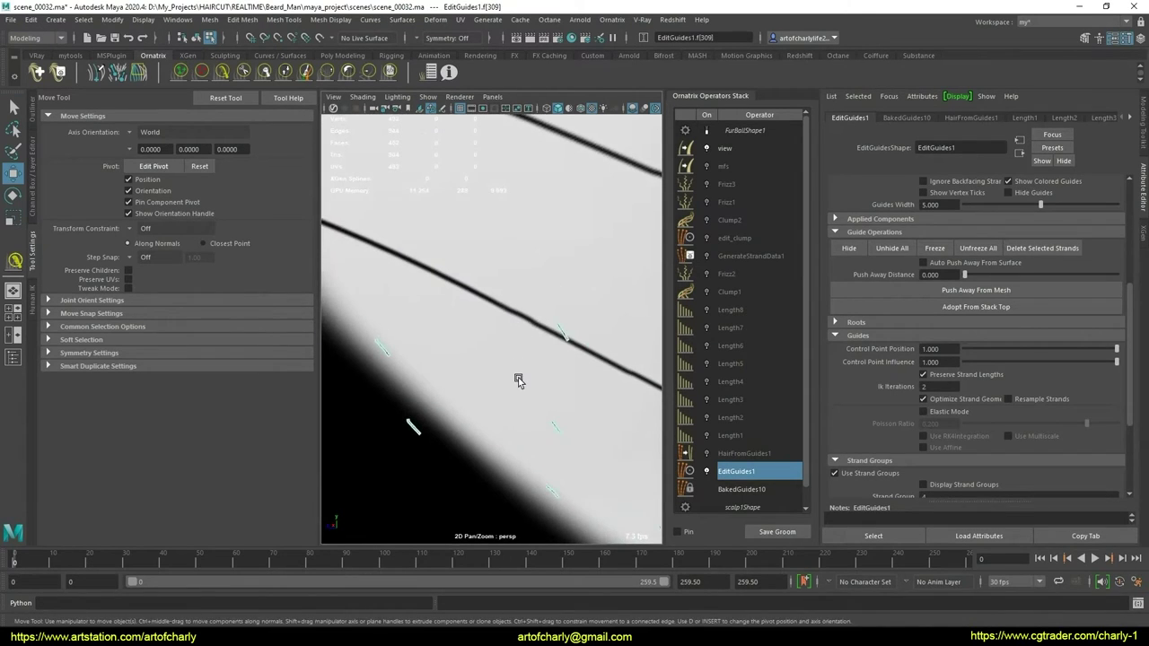
{"action": "scroll", "coordinate": [512, 363], "scroll_direction": "down", "scroll_amount": 1}
{"action": "scroll", "coordinate": [503, 348], "scroll_direction": "down", "scroll_amount": 1}
{"action": "scroll", "coordinate": [449, 386], "scroll_direction": "up", "scroll_amount": 1}
{"action": "key", "text": "q"}
{"action": "left_click", "coordinate": [436, 403]}
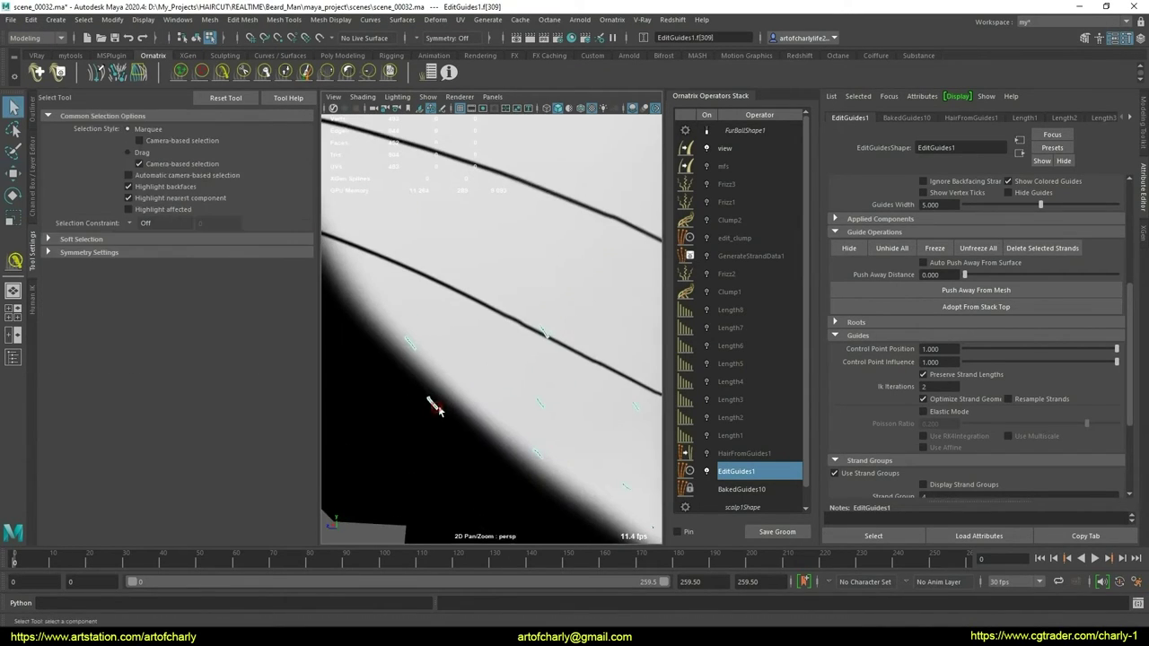
{"action": "key", "text": "w"}
{"action": "left_click_drag", "start_coordinate": [438, 405], "coordinate": [456, 399]}
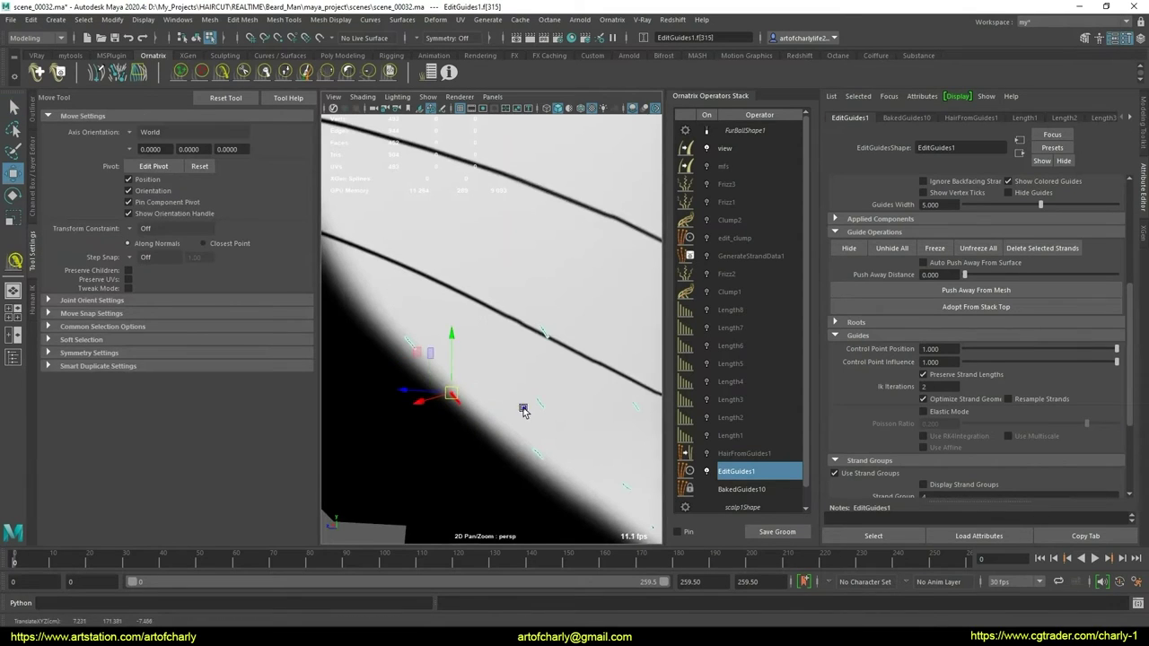
{"action": "key", "text": "q"}
From the front view, pull a guide on the curve down toward the curve line
{"action": "left_click_drag", "start_coordinate": [539, 397], "coordinate": [522, 368], "text": "alt"}
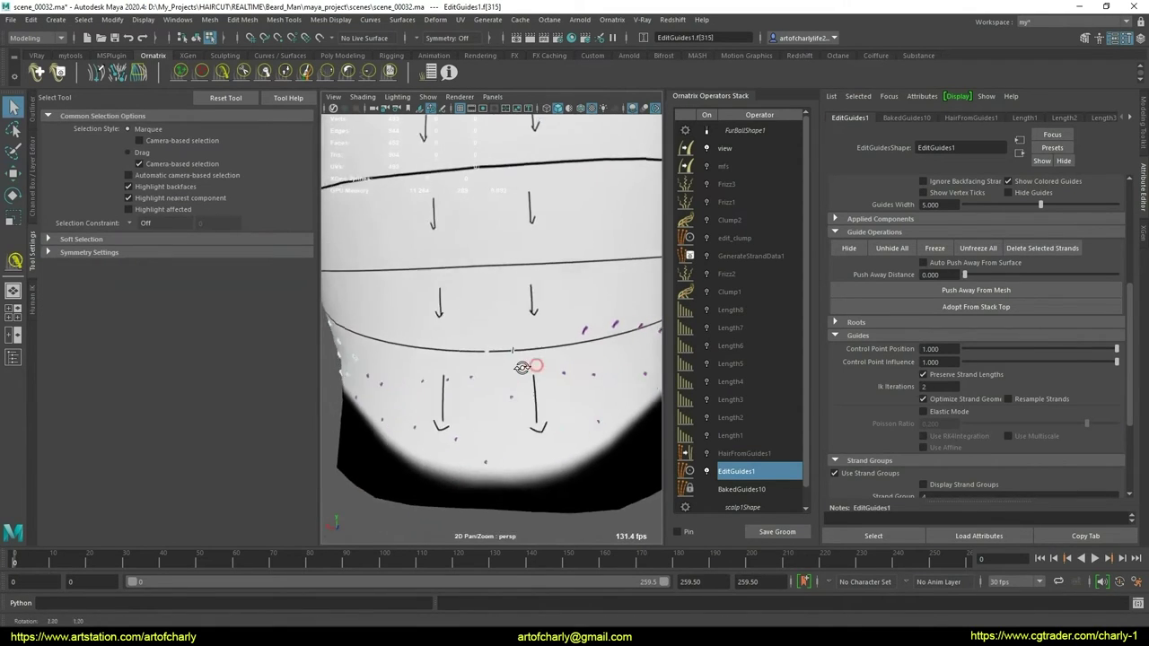
{"action": "scroll", "coordinate": [523, 368], "scroll_direction": "up", "scroll_amount": 2}
{"action": "scroll", "coordinate": [515, 390], "scroll_direction": "up", "scroll_amount": 2}
{"action": "left_click", "coordinate": [500, 352]}
{"action": "key", "text": "w"}
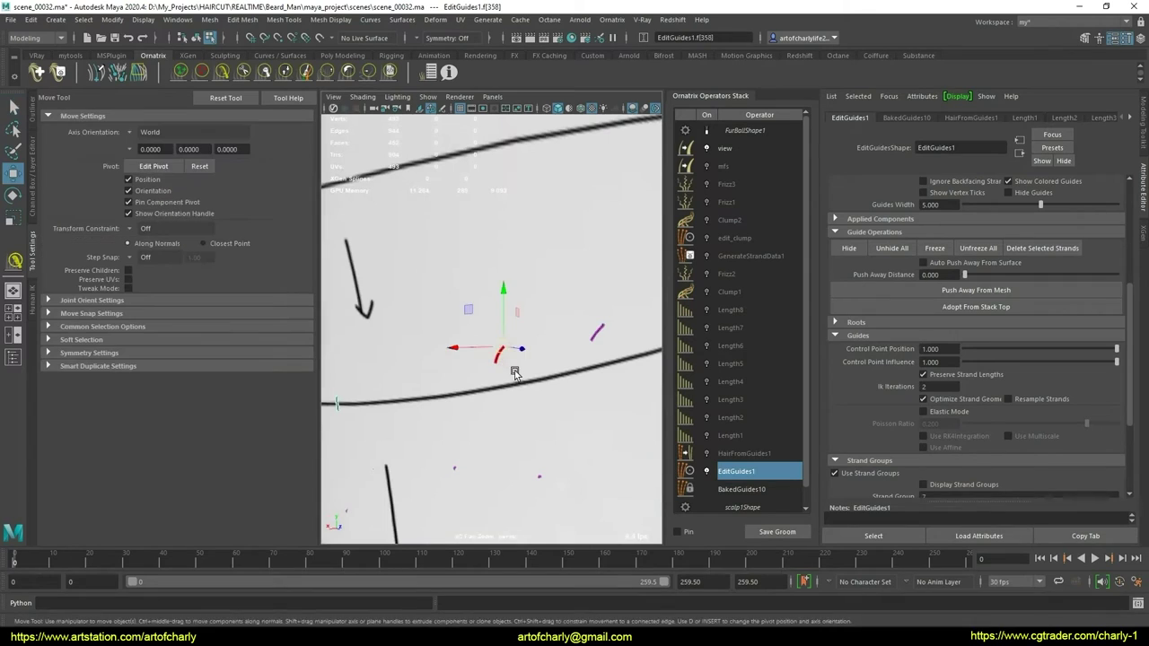
{"action": "key", "text": "q"}
{"action": "left_click", "coordinate": [596, 332]}
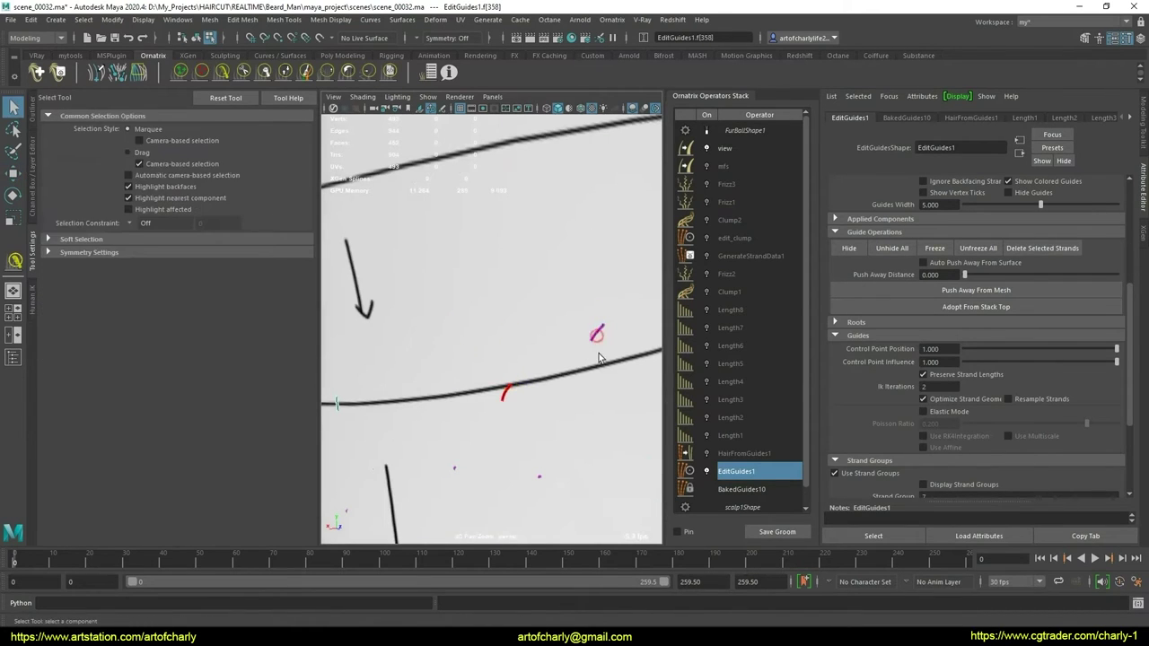
{"action": "key", "text": "w"}
{"action": "key", "text": "f"}
{"action": "left_click_drag", "start_coordinate": [515, 343], "coordinate": [514, 386]}
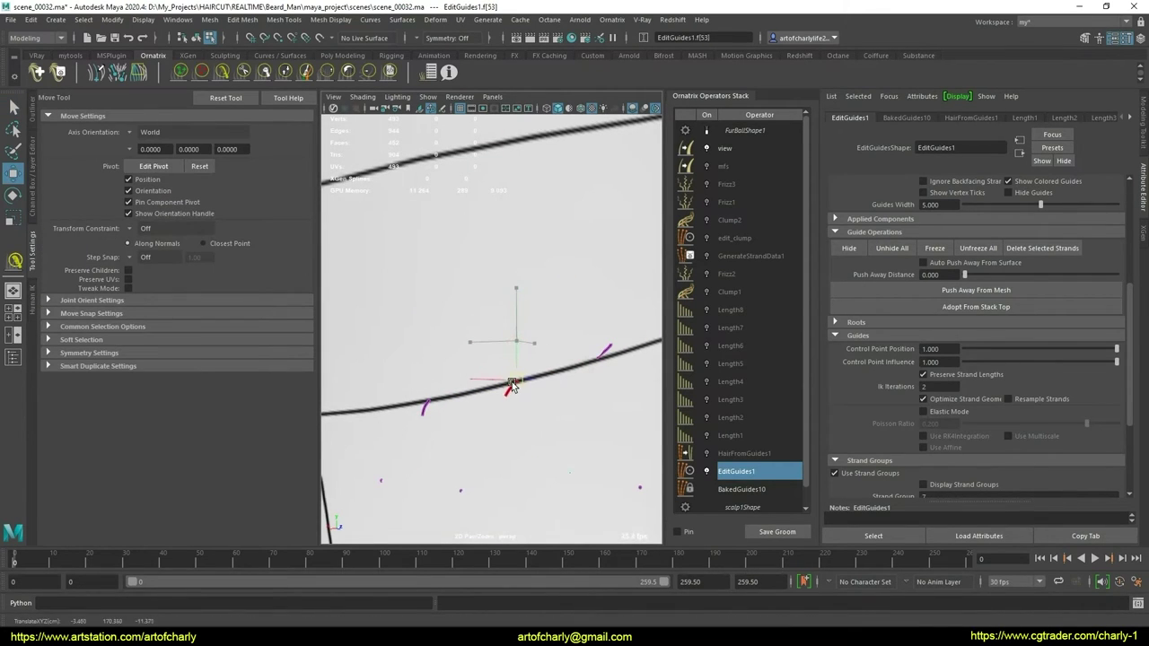
{"action": "scroll", "coordinate": [507, 377], "scroll_direction": "down", "scroll_amount": 1}
{"action": "key", "text": "q"}
{"action": "key", "text": "w"}
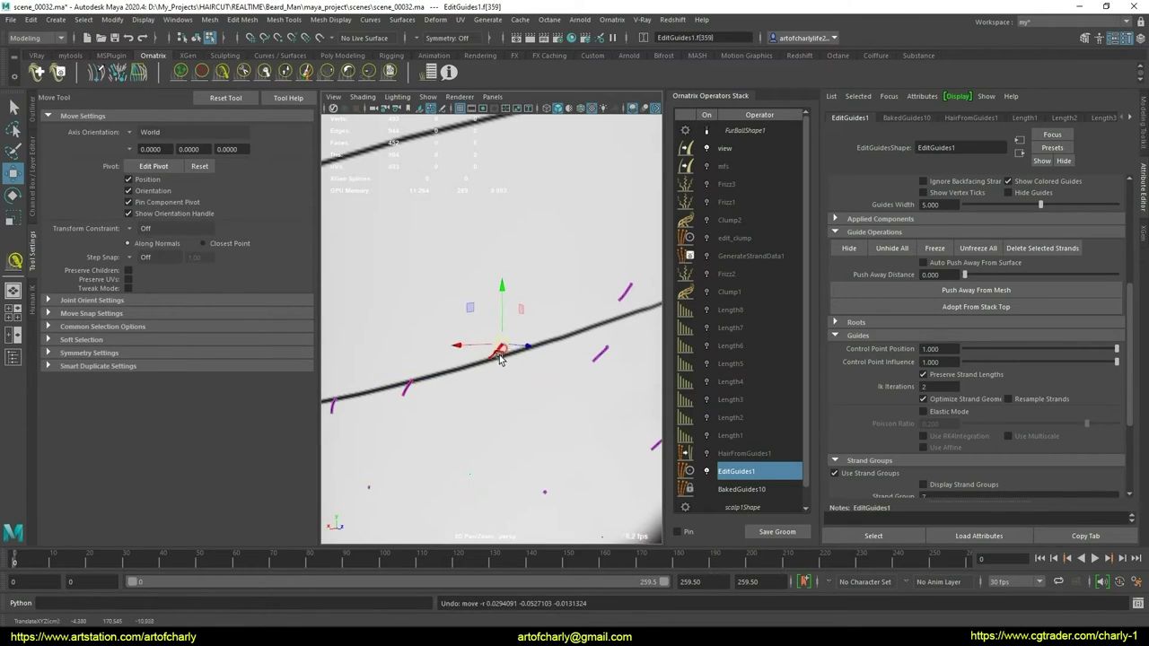
{"action": "scroll", "coordinate": [529, 384], "scroll_direction": "down", "scroll_amount": 2}
{"action": "scroll", "coordinate": [538, 395], "scroll_direction": "down", "scroll_amount": 3}
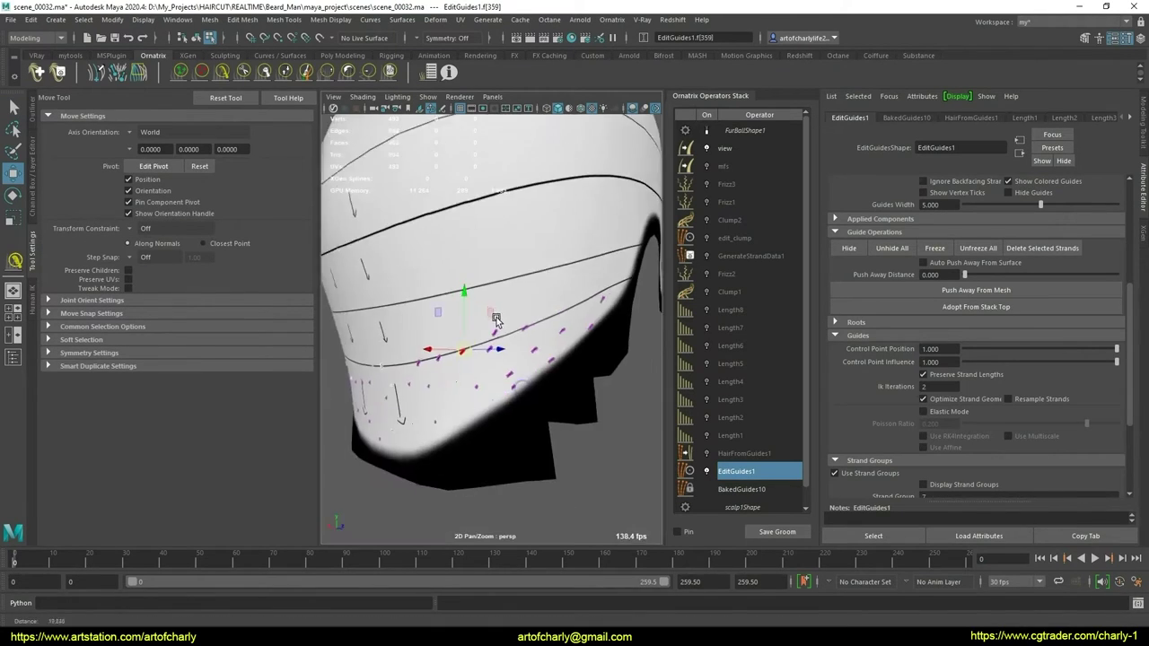
{"action": "scroll", "coordinate": [547, 404], "scroll_direction": "up", "scroll_amount": 2}
{"action": "scroll", "coordinate": [570, 391], "scroll_direction": "up", "scroll_amount": 2}
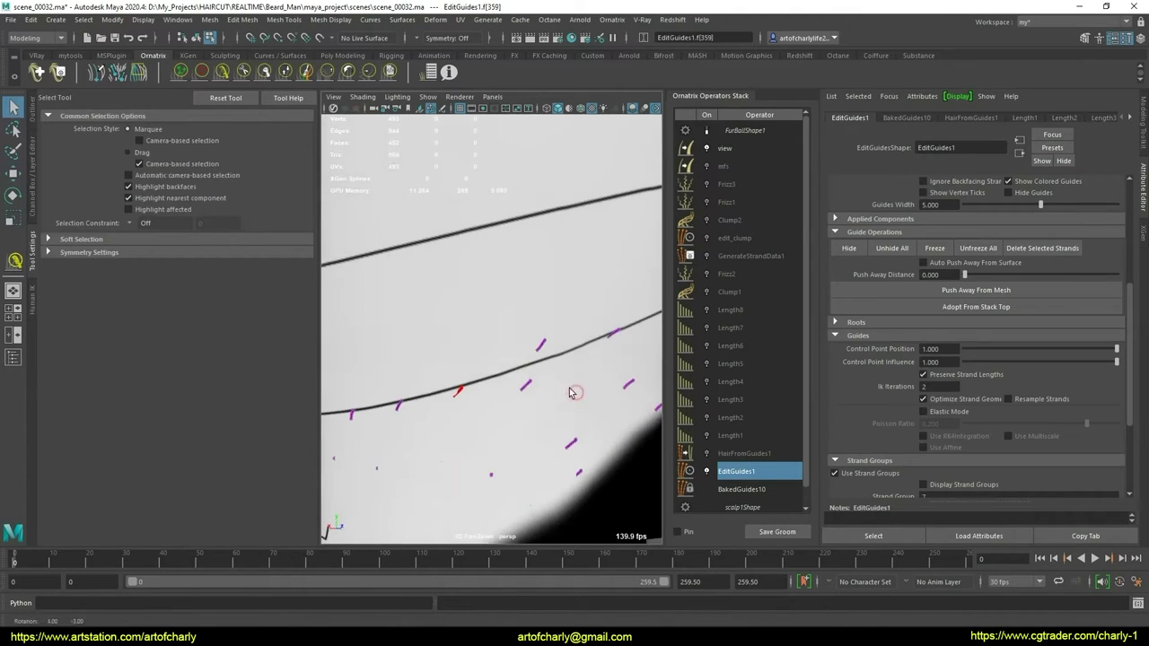
{"action": "scroll", "coordinate": [552, 373], "scroll_direction": "up", "scroll_amount": 1}
{"action": "left_click", "coordinate": [543, 350]}
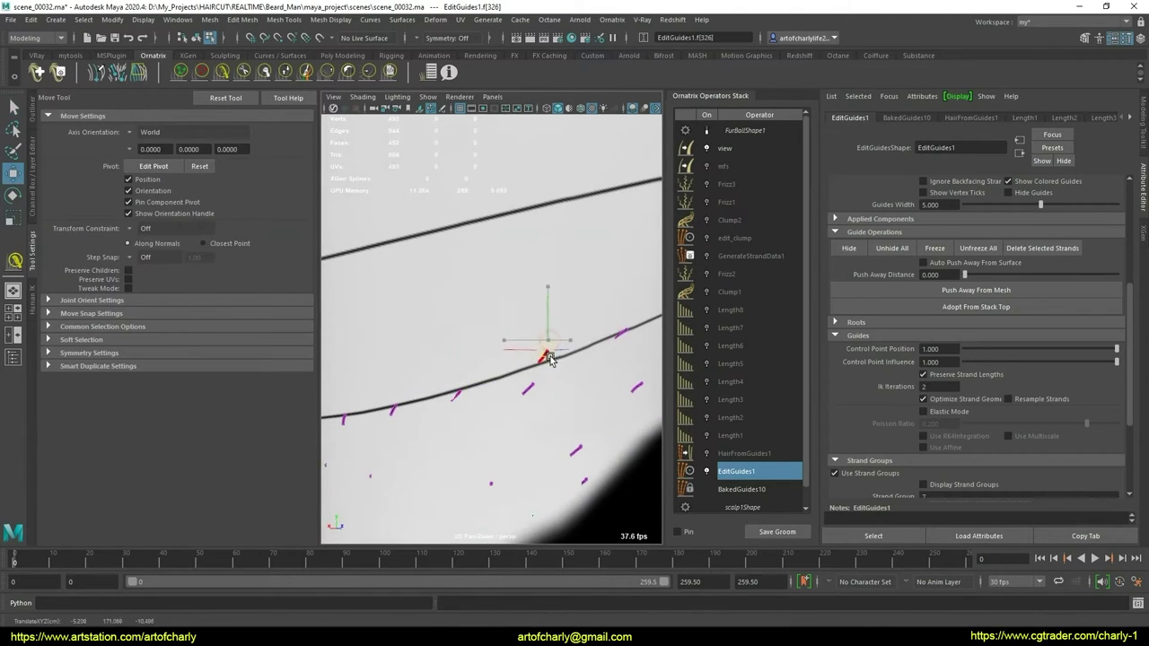
{"action": "key", "text": "q"}
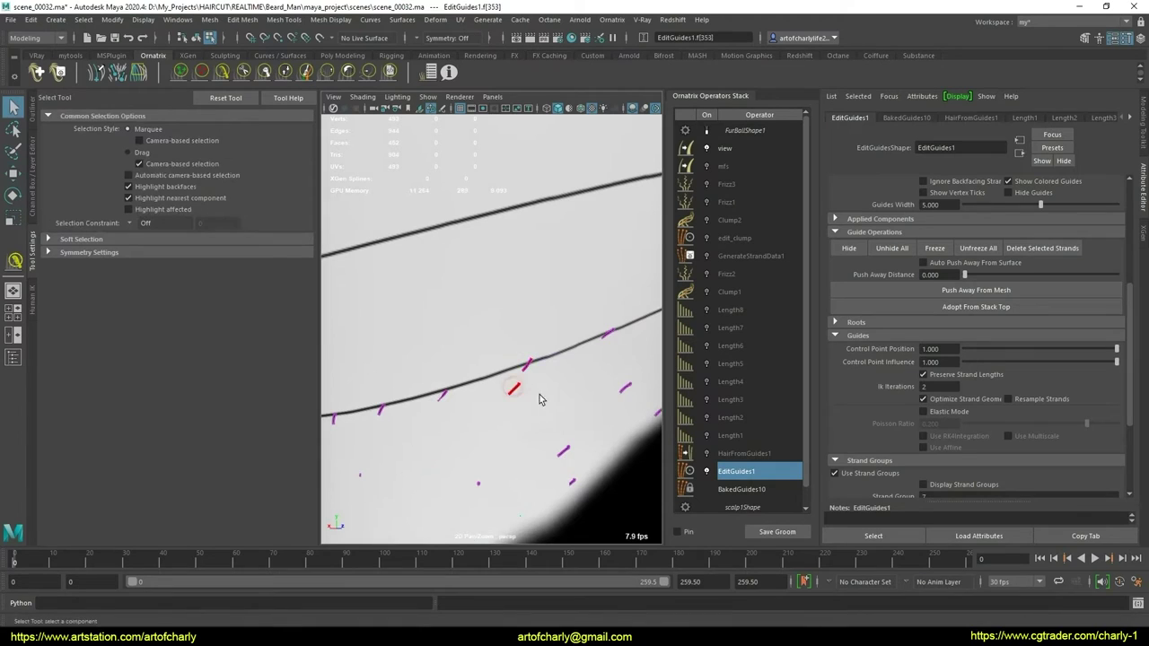
{"action": "key", "text": "w"}
{"action": "key", "text": "q"}
Inspect the right-side lower hairline and delete the selected guides
{"action": "mouse_move", "coordinate": [544, 388]}
{"action": "left_mouse_down", "text": "alt"}
{"action": "mouse_move", "coordinate": [511, 333]}
{"action": "mouse_move", "coordinate": [546, 340]}
{"action": "left_mouse_up", "text": "alt"}
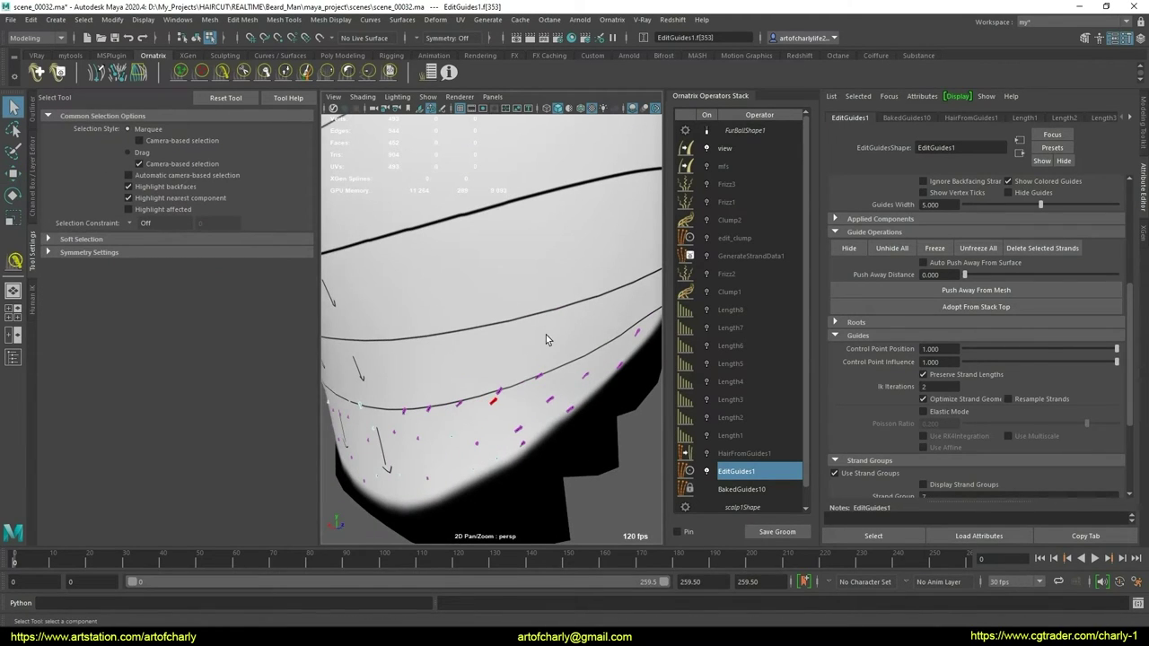
{"action": "left_click_drag", "start_coordinate": [452, 340], "coordinate": [423, 334], "text": "alt"}
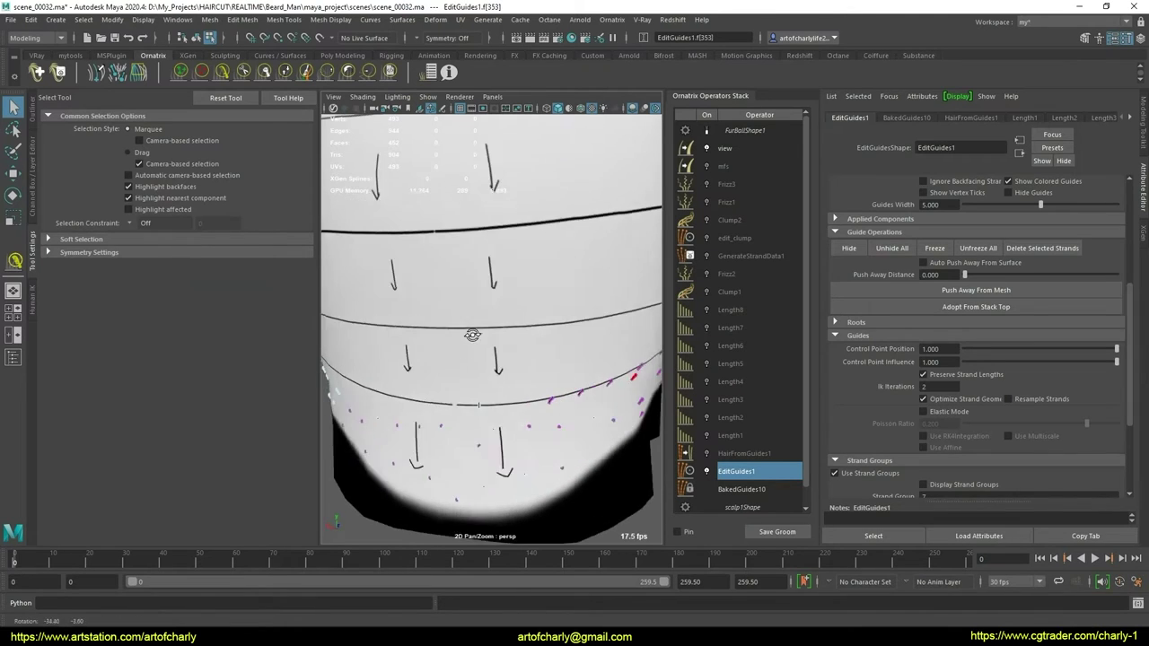
{"action": "scroll", "coordinate": [423, 334], "scroll_direction": "down", "scroll_amount": 5}
{"action": "mouse_move", "coordinate": [511, 274]}
{"action": "left_mouse_down", "text": "alt"}
{"action": "mouse_move", "coordinate": [569, 296]}
{"action": "mouse_move", "coordinate": [568, 313]}
{"action": "left_mouse_up", "text": "alt"}
{"action": "scroll", "coordinate": [568, 314], "scroll_direction": "up", "scroll_amount": 5}
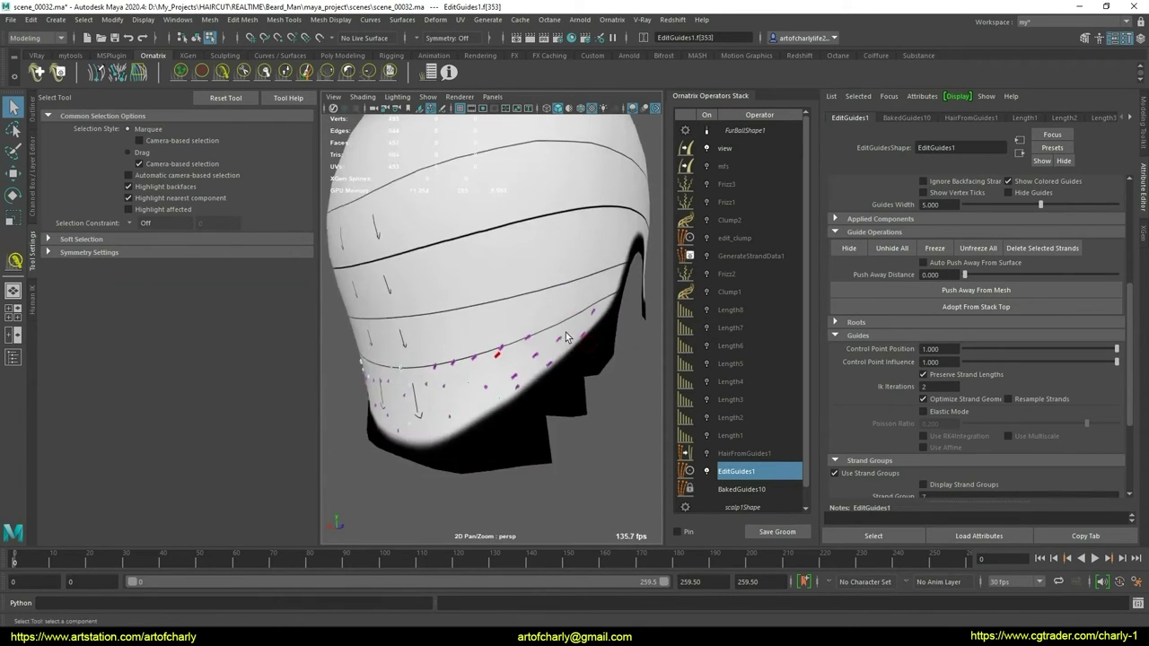
{"action": "left_click_drag", "start_coordinate": [613, 350], "coordinate": [562, 341], "text": "alt"}
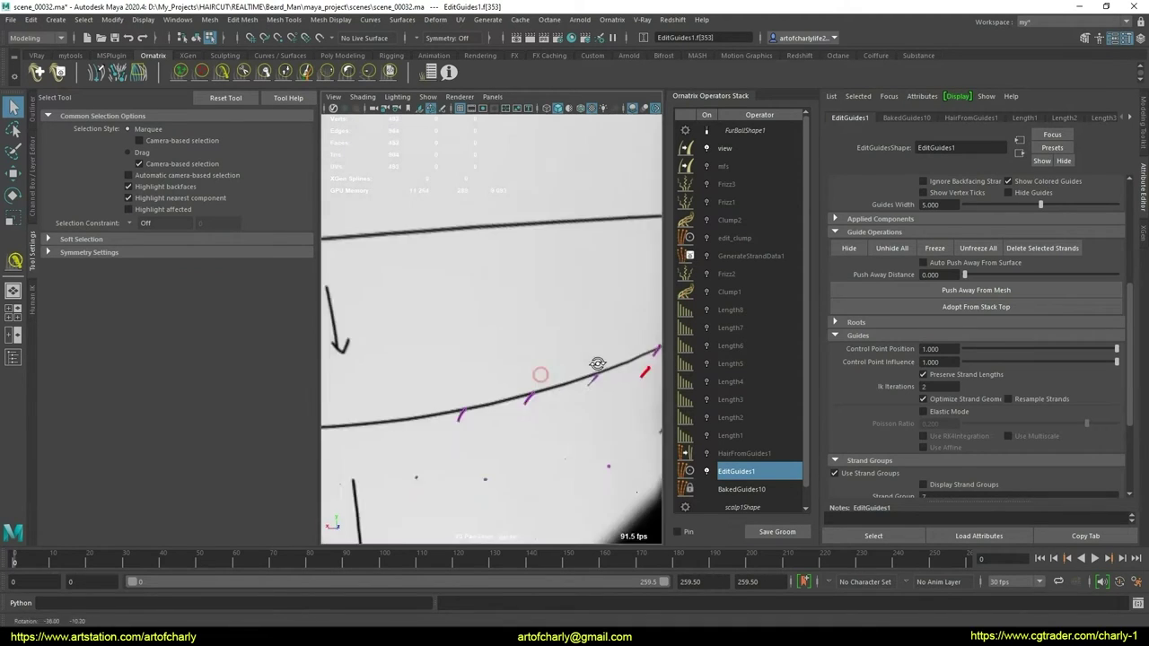
{"action": "scroll", "coordinate": [539, 384], "scroll_direction": "down", "scroll_amount": 5}
{"action": "mouse_move", "coordinate": [540, 384]}
{"action": "left_mouse_down", "text": "alt"}
{"action": "mouse_move", "coordinate": [557, 369]}
{"action": "mouse_move", "coordinate": [472, 334]}
{"action": "left_mouse_up", "text": "alt"}
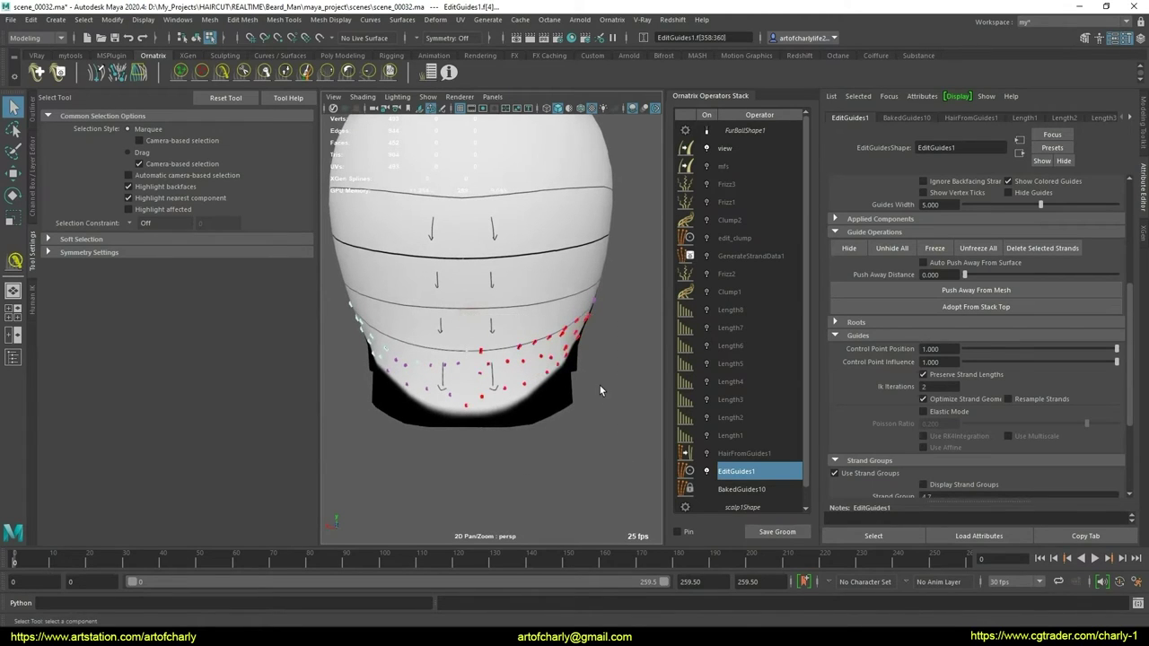
{"action": "mouse_move", "coordinate": [599, 390]}
{"action": "left_mouse_down", "text": "alt"}
{"action": "mouse_move", "coordinate": [556, 327]}
{"action": "mouse_move", "coordinate": [583, 349]}
{"action": "mouse_move", "coordinate": [610, 339]}
{"action": "mouse_move", "coordinate": [511, 355]}
{"action": "mouse_move", "coordinate": [508, 369]}
{"action": "mouse_move", "coordinate": [464, 359]}
{"action": "mouse_move", "coordinate": [539, 344]}
{"action": "left_mouse_up", "text": "alt"}
{"action": "left_click", "coordinate": [1045, 255]}
Zoom in on the sparse nape guides and activate Draw Strand (20 points, on surface)
{"action": "scroll", "coordinate": [487, 393], "scroll_direction": "up", "scroll_amount": 3}
{"action": "mouse_move", "coordinate": [488, 393]}
{"action": "right_mouse_down", "text": "alt"}
{"action": "mouse_move", "coordinate": [482, 374]}
{"action": "mouse_move", "coordinate": [466, 389]}
{"action": "mouse_move", "coordinate": [484, 377]}
{"action": "mouse_move", "coordinate": [444, 368]}
{"action": "right_mouse_up", "text": "alt"}
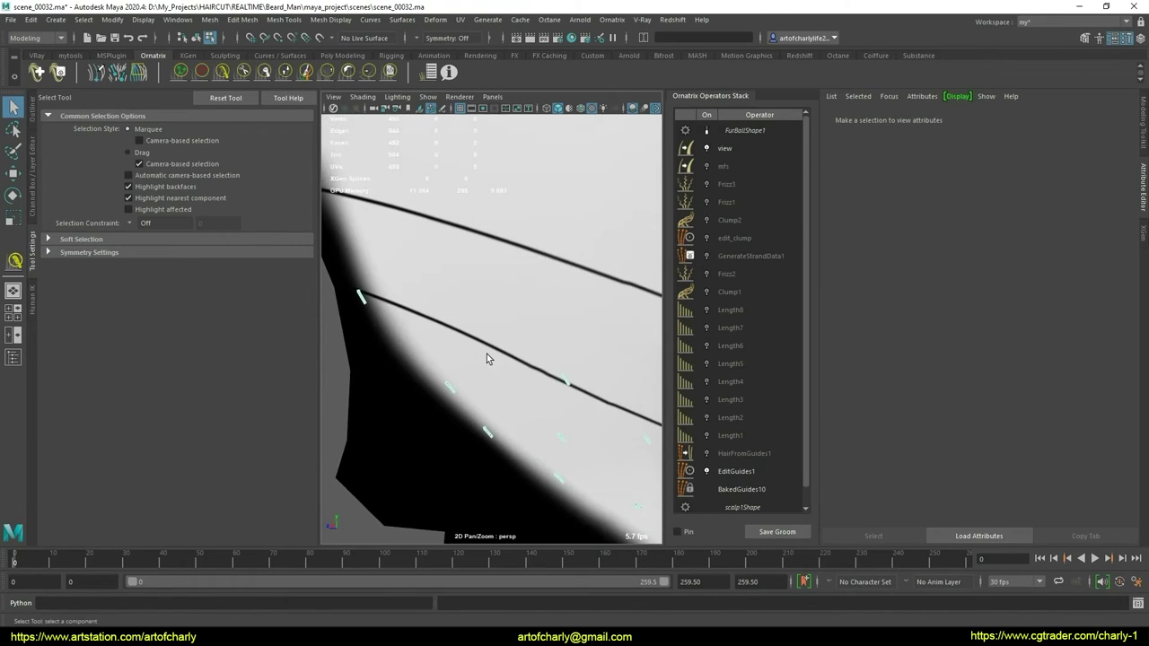
{"action": "right_click_drag", "start_coordinate": [505, 362], "coordinate": [480, 303], "text": "alt"}
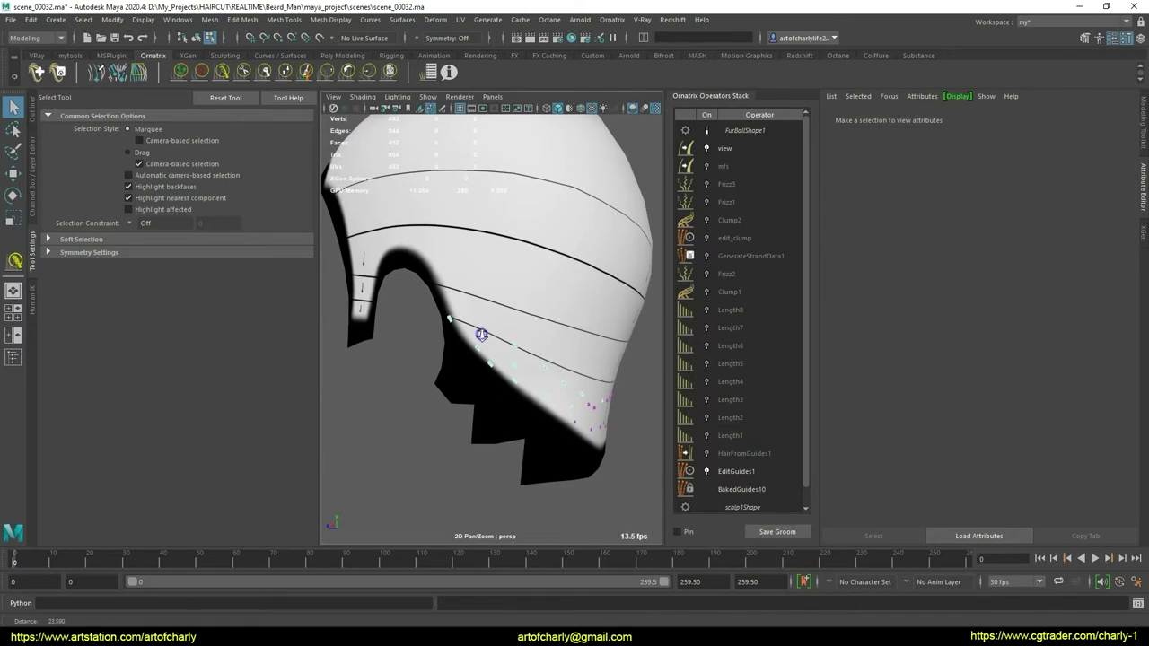
{"action": "right_click_drag", "start_coordinate": [481, 335], "coordinate": [483, 338], "text": "alt"}
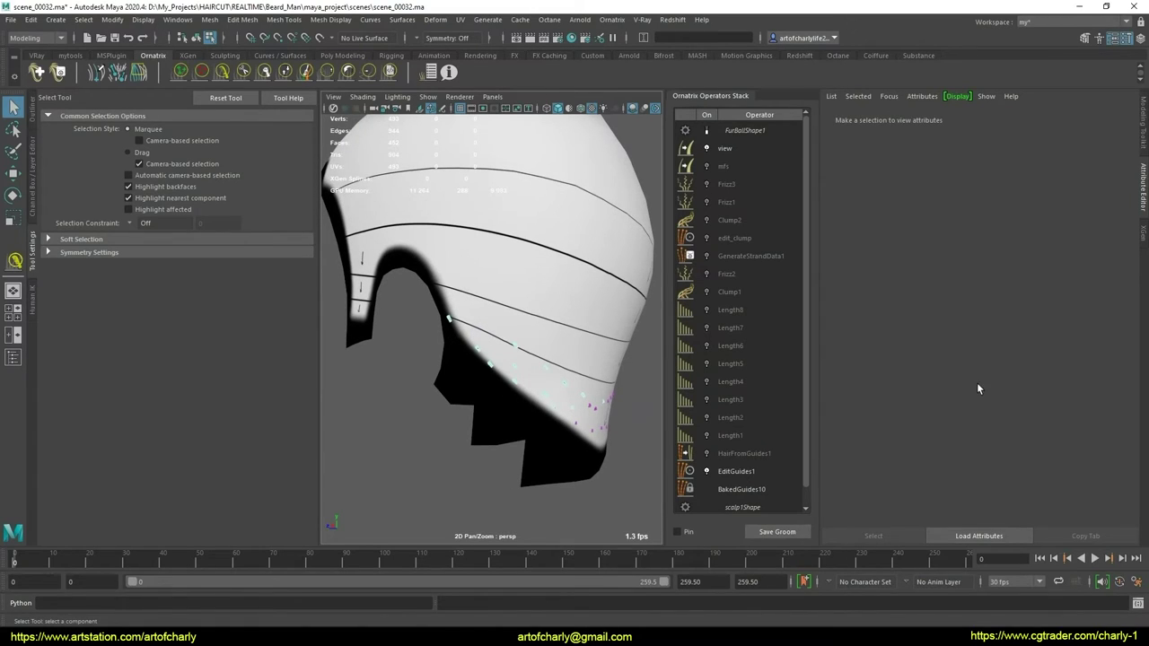
{"action": "left_click_drag", "start_coordinate": [456, 380], "coordinate": [455, 377], "text": "alt"}
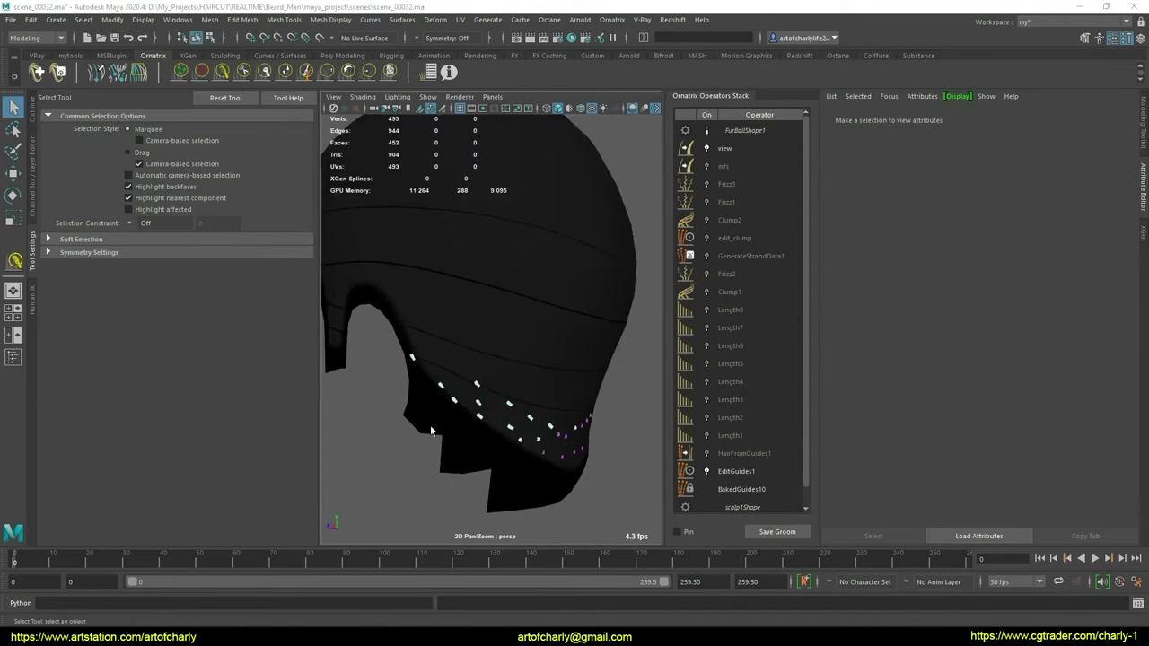
{"action": "scroll", "coordinate": [455, 378], "scroll_direction": "up", "scroll_amount": 5}
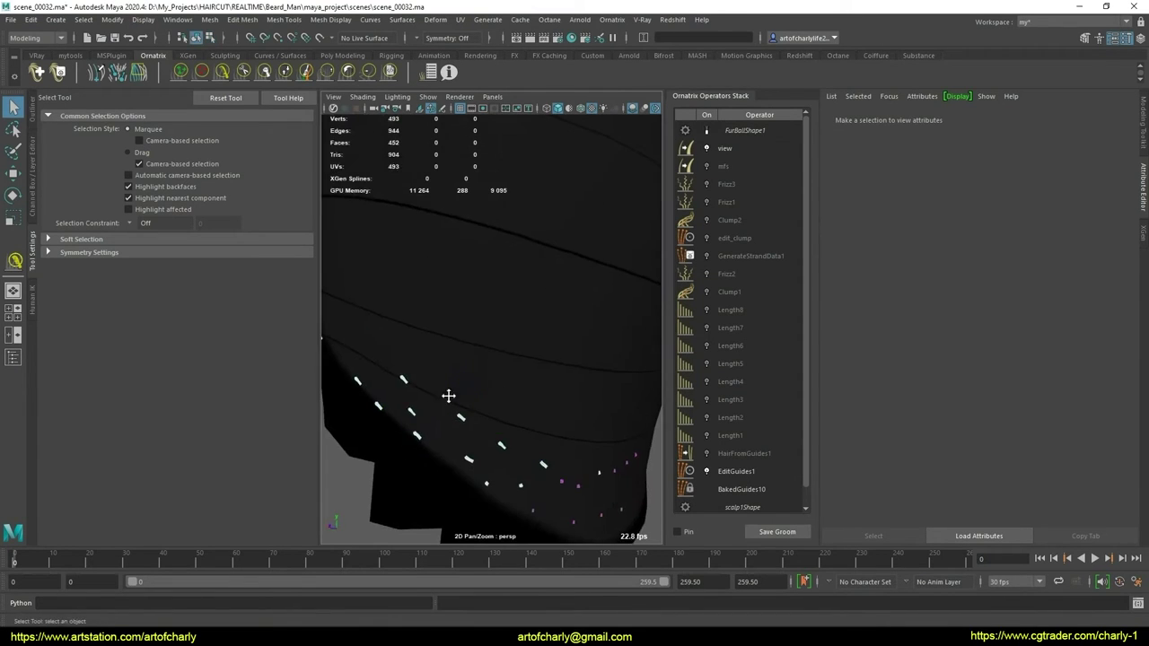
{"action": "left_click_drag", "start_coordinate": [484, 385], "coordinate": [490, 417], "text": "alt"}
{"action": "scroll", "coordinate": [490, 417], "scroll_direction": "up", "scroll_amount": 2}
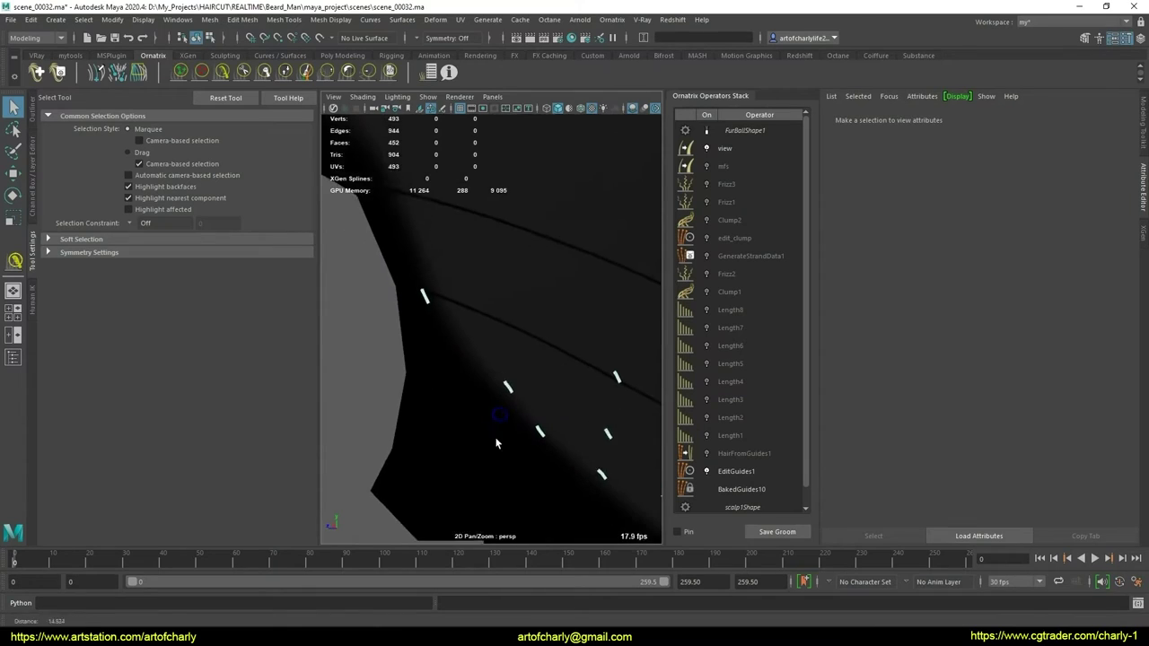
{"action": "scroll", "coordinate": [500, 410], "scroll_direction": "up", "scroll_amount": 2}
{"action": "scroll", "coordinate": [508, 416], "scroll_direction": "up", "scroll_amount": 2}
{"action": "scroll", "coordinate": [496, 392], "scroll_direction": "up", "scroll_amount": 2}
{"action": "scroll", "coordinate": [503, 389], "scroll_direction": "down", "scroll_amount": 1}
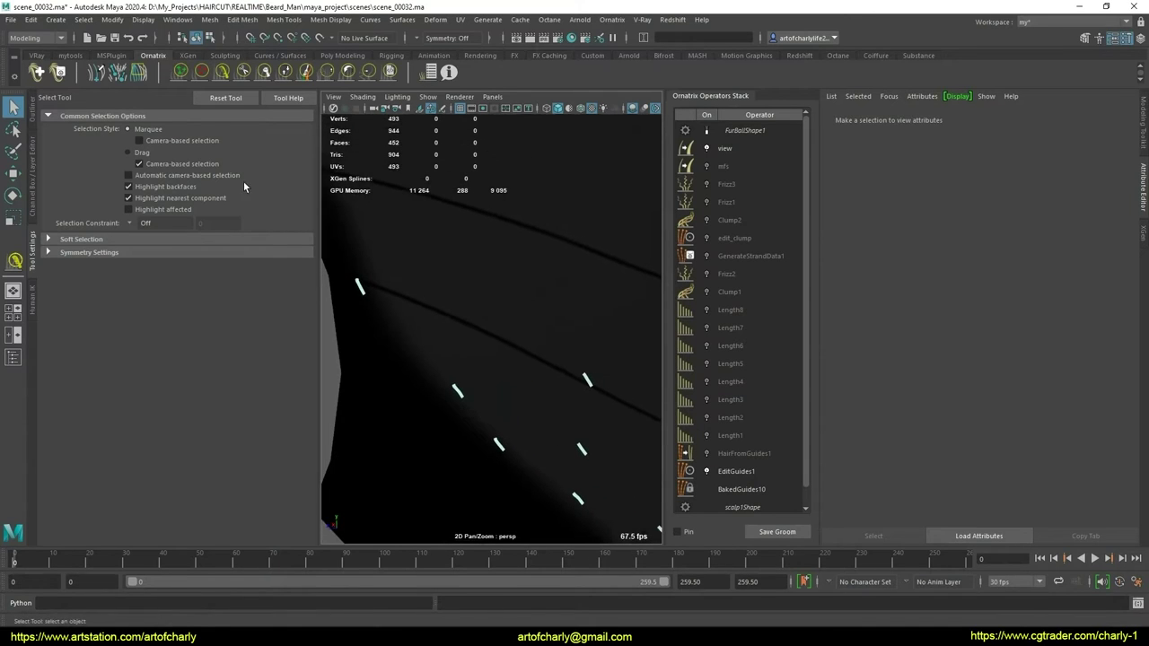
{"action": "left_click", "coordinate": [101, 76]}
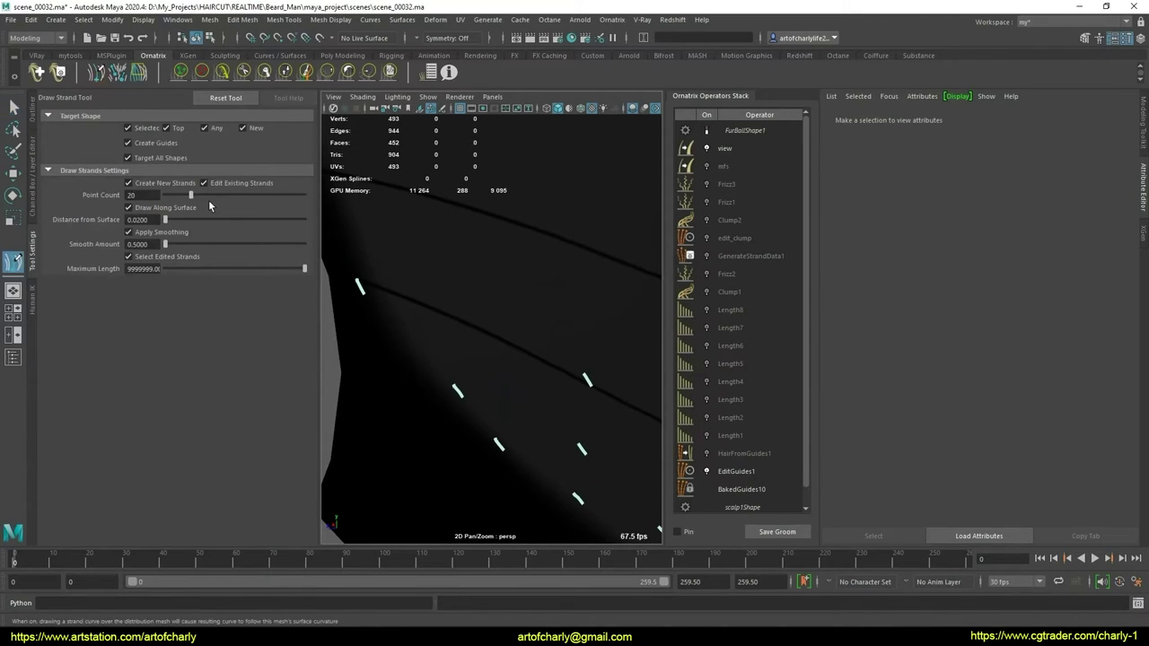
Draw a first strand, which creates an unwanted EditGuides2 operator in the stack
{"action": "left_click", "coordinate": [418, 298]}
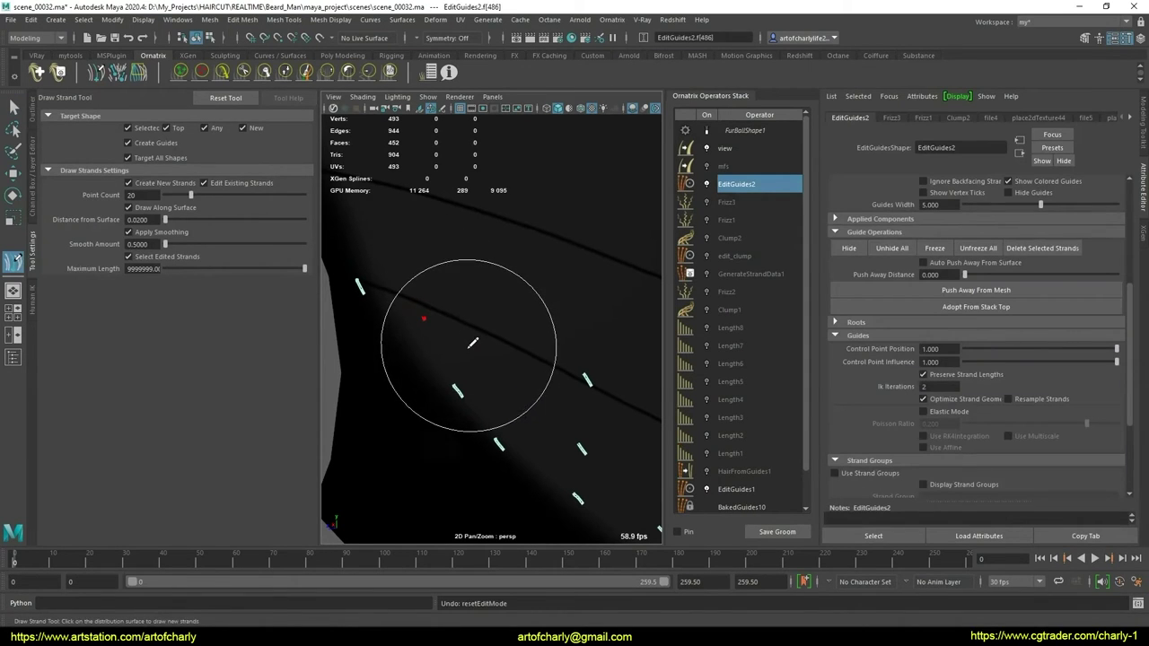
{"action": "left_click", "coordinate": [757, 184]}
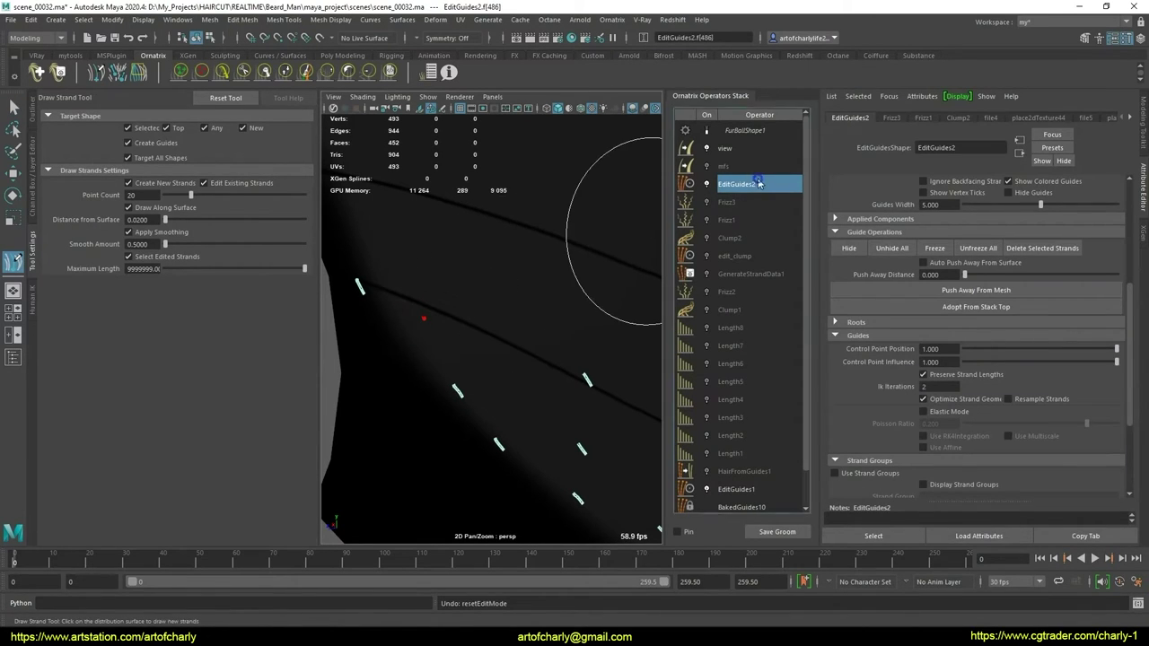
{"action": "right_click_drag", "start_coordinate": [759, 183], "coordinate": [741, 327]}
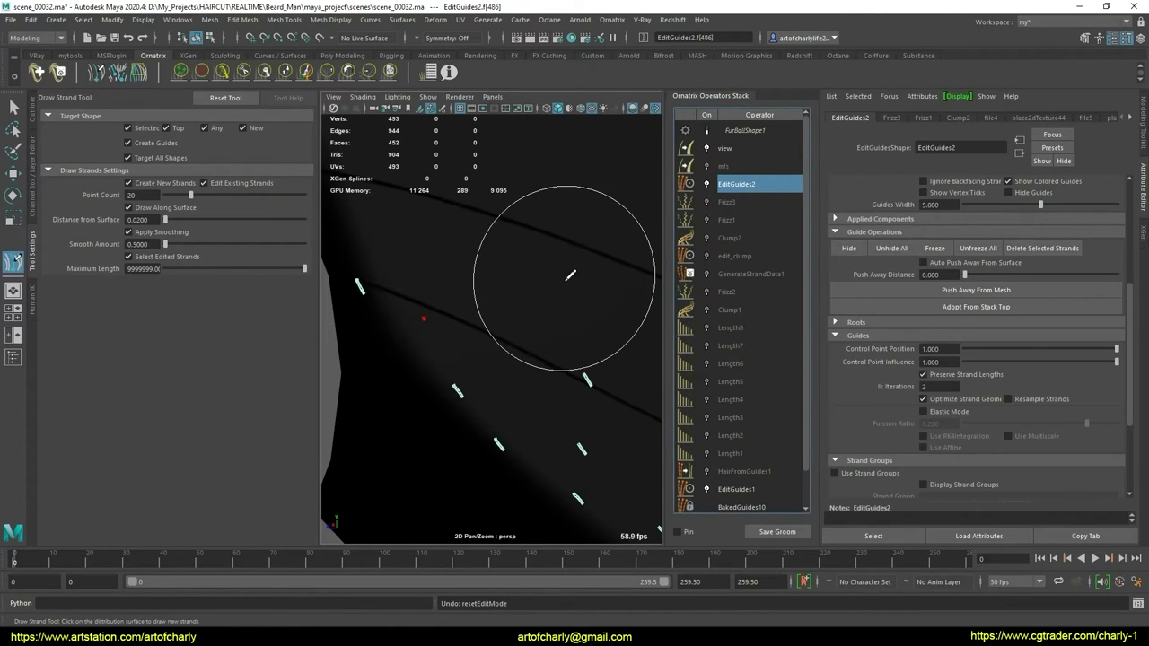
{"action": "key", "text": "q"}
Delete EditGuides2, select EditGuides1, and reactivate the Draw Strand tool
{"action": "left_click", "coordinate": [738, 201]}
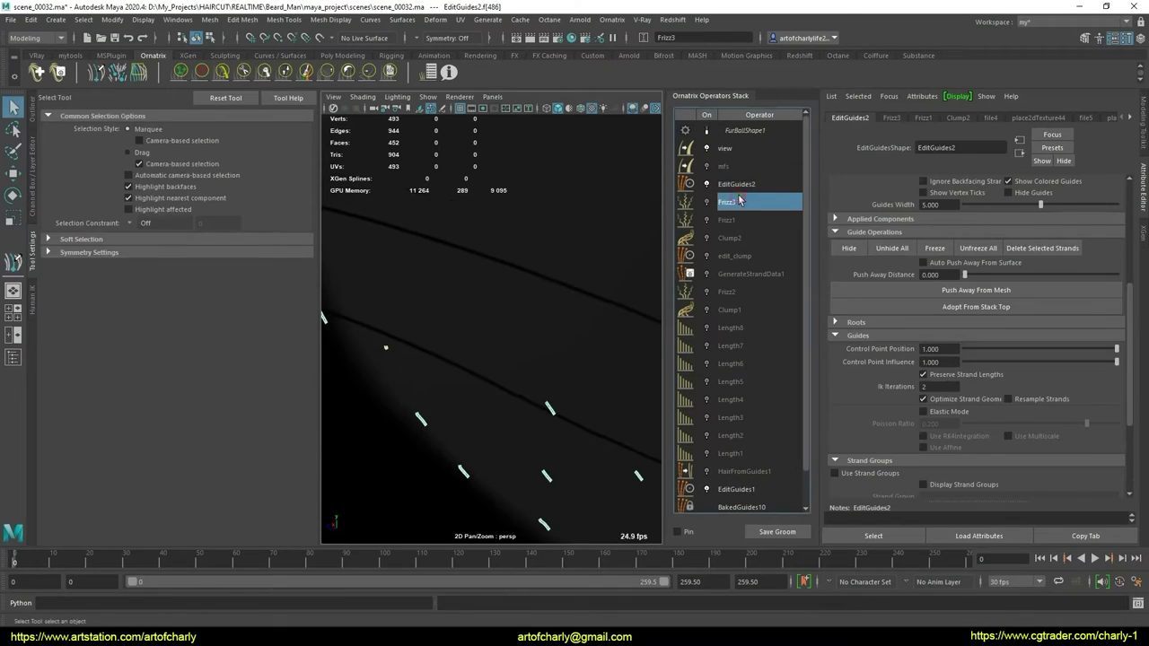
{"action": "left_click", "coordinate": [736, 184]}
{"action": "right_click", "coordinate": [736, 184]}
{"action": "left_click", "coordinate": [790, 261]}
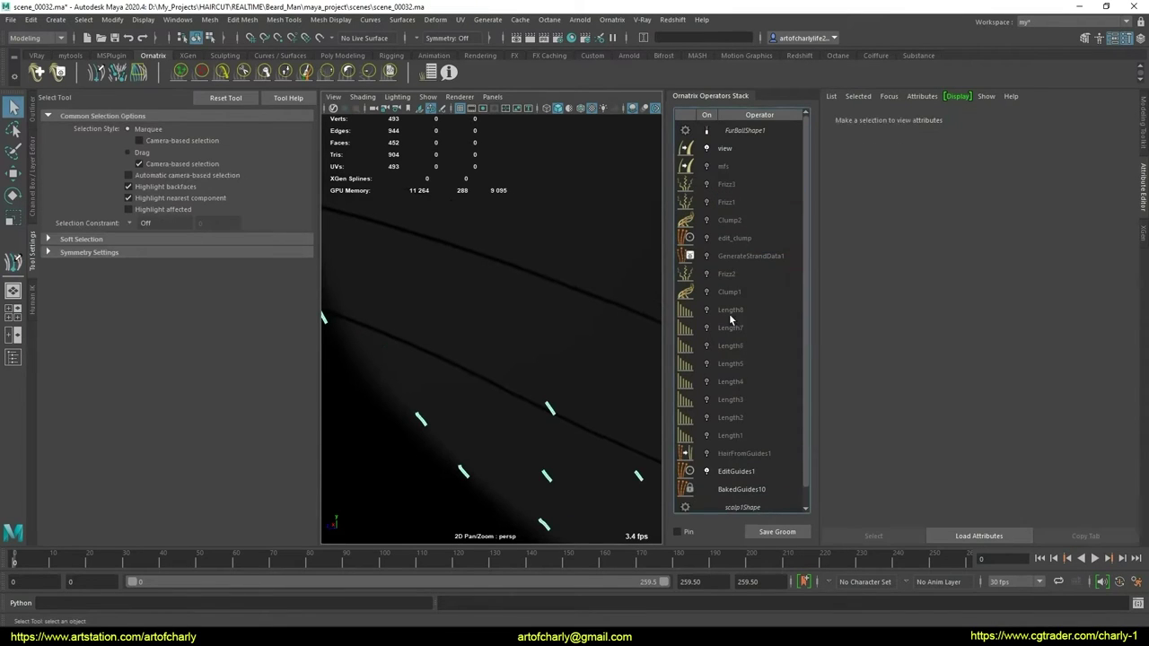
{"action": "left_click", "coordinate": [748, 476]}
{"action": "scroll", "coordinate": [456, 341], "scroll_direction": "down", "scroll_amount": 3}
{"action": "scroll", "coordinate": [459, 337], "scroll_direction": "down", "scroll_amount": 1}
{"action": "left_click", "coordinate": [103, 78]}
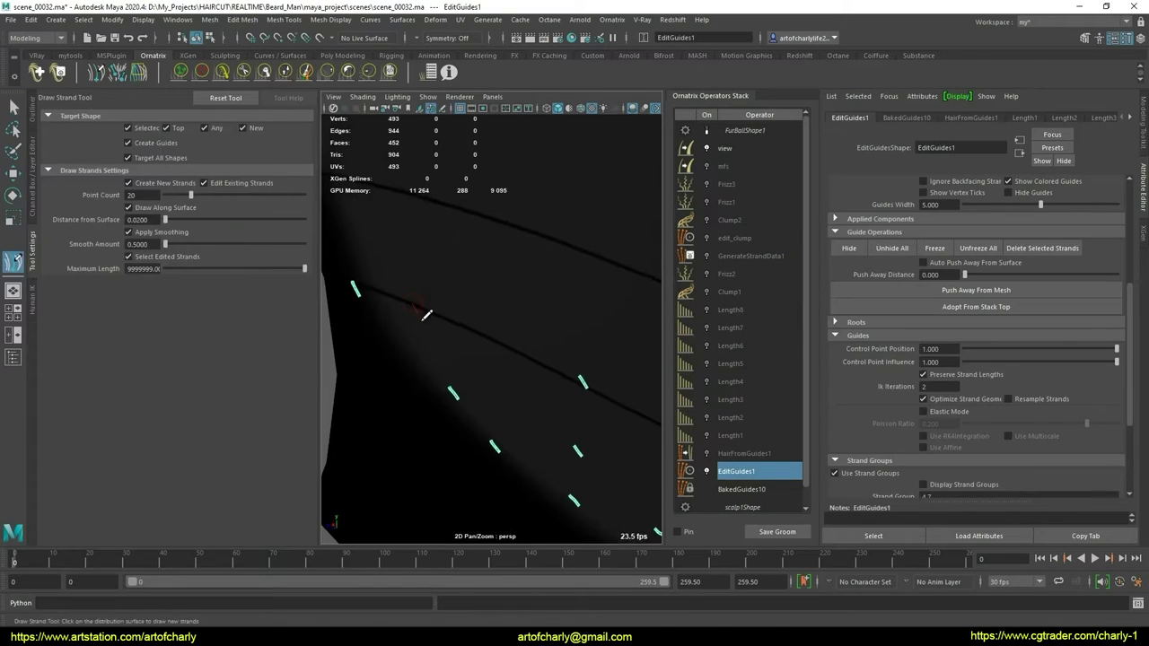
Draw four new strands between the lower guide rows, undoing one misplaced stroke
{"action": "left_click", "coordinate": [474, 333]}
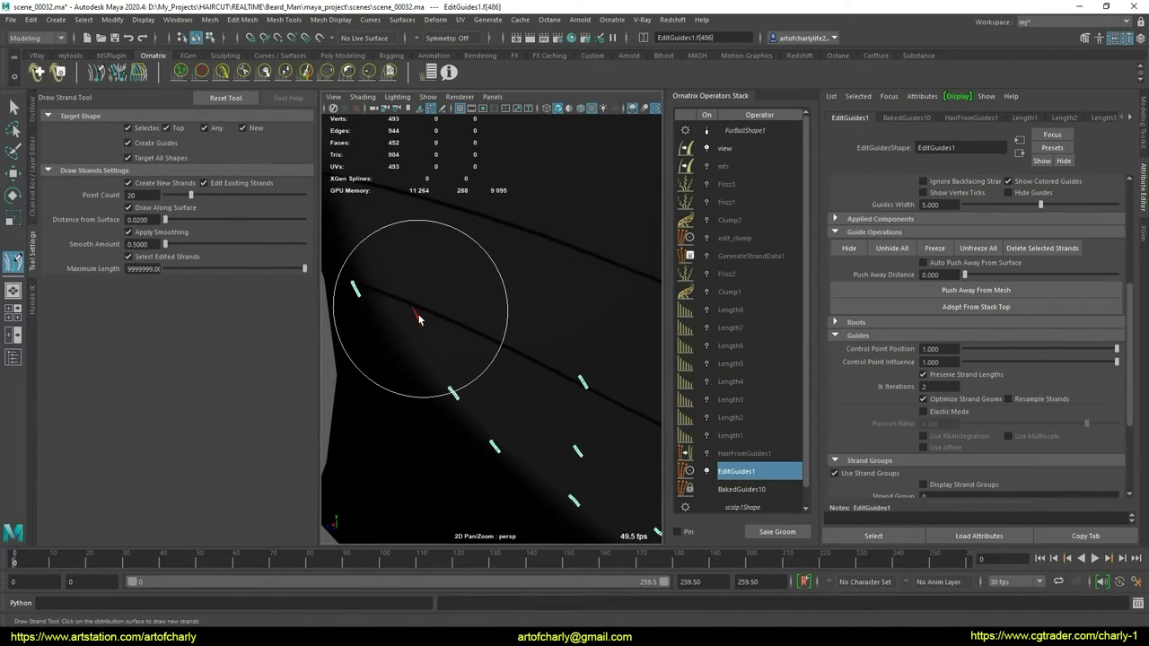
{"action": "key", "text": "ctrl+z"}
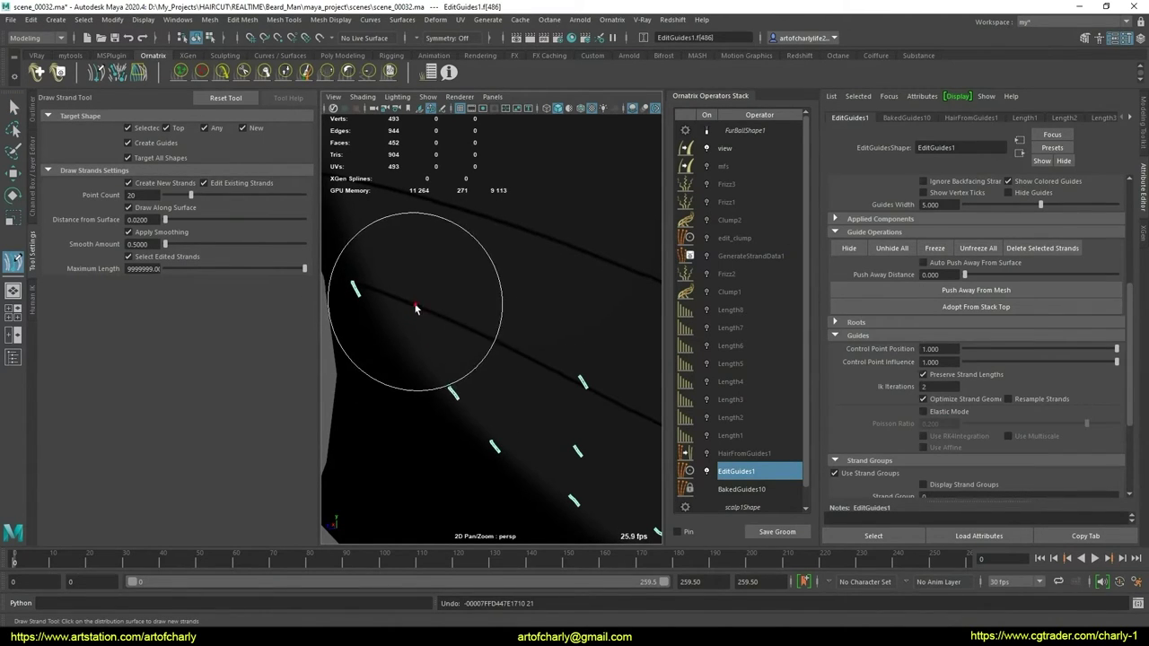
{"action": "left_click", "coordinate": [423, 320]}
{"action": "left_click", "coordinate": [460, 326]}
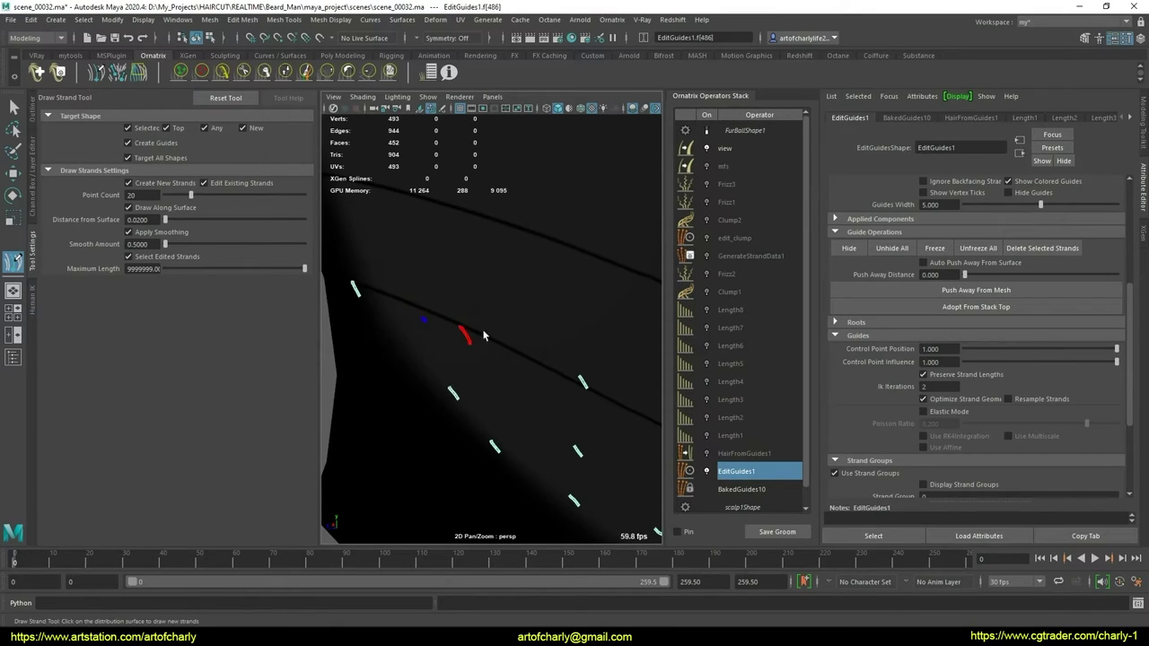
{"action": "left_click", "coordinate": [448, 315]}
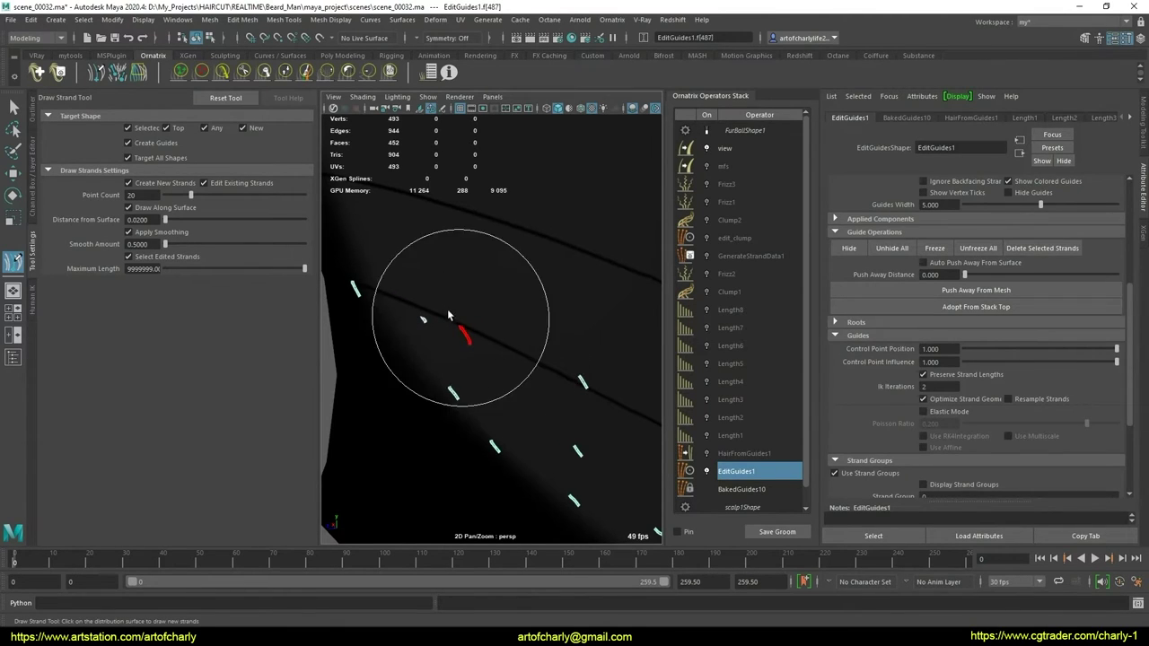
{"action": "left_click", "coordinate": [512, 359]}
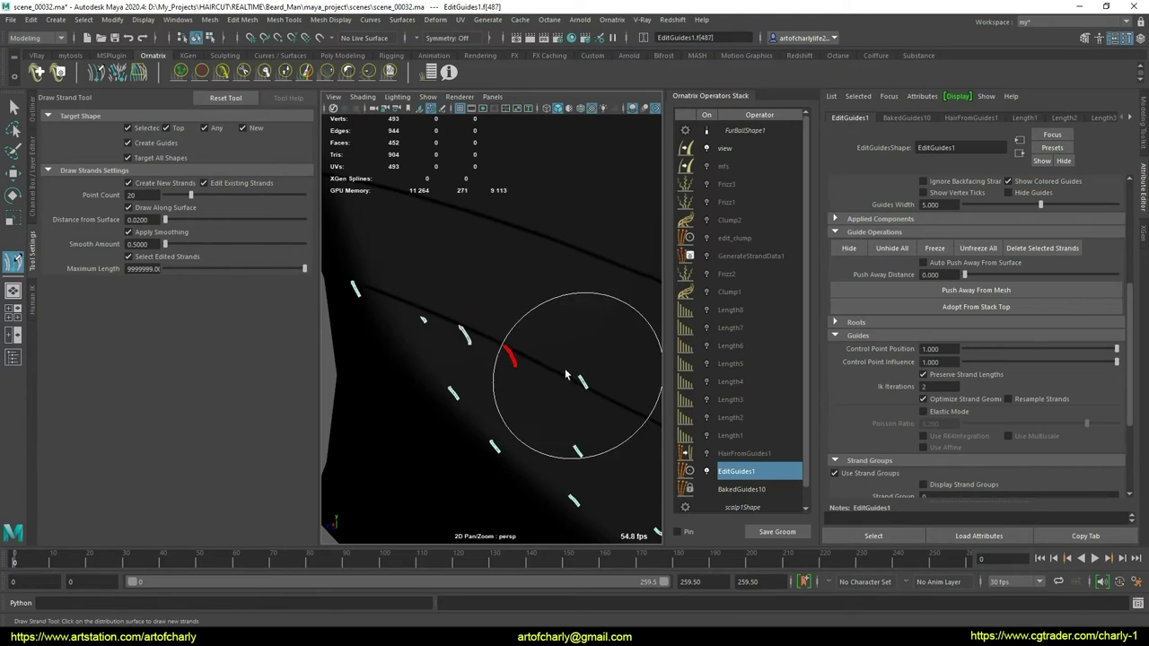
{"action": "right_click_drag", "start_coordinate": [566, 375], "coordinate": [474, 359], "text": "alt"}
Add six more strands in the remaining gaps along the row, then review the head
{"action": "left_click", "coordinate": [494, 321]}
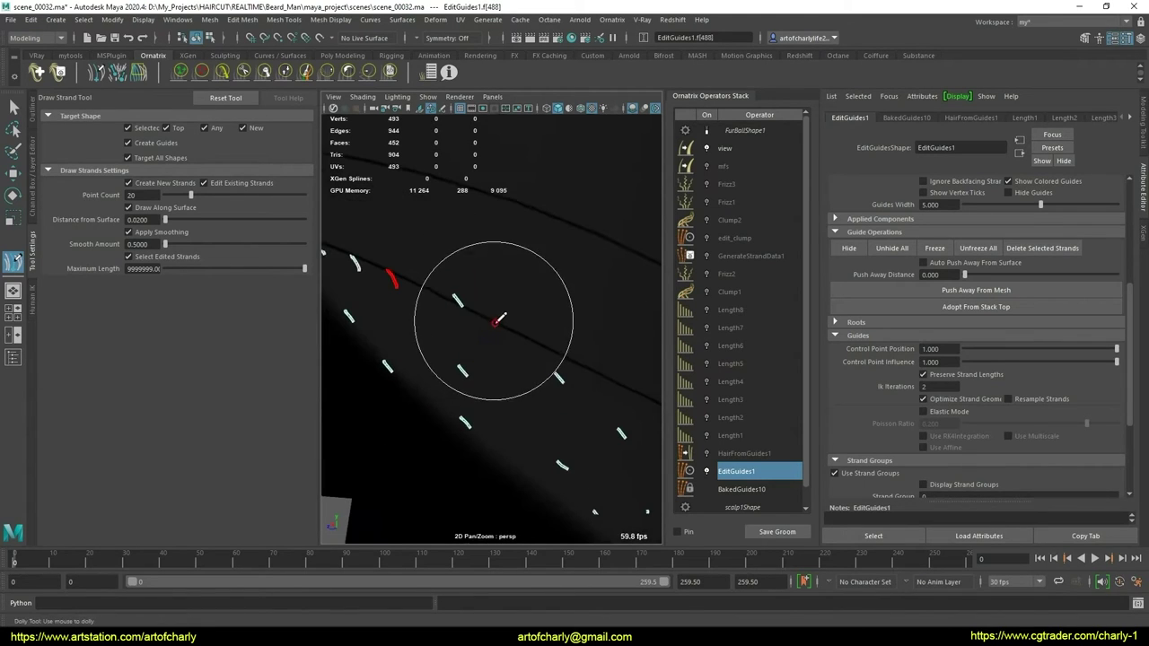
{"action": "left_click_drag", "start_coordinate": [500, 317], "coordinate": [474, 359], "text": "alt"}
{"action": "left_click", "coordinate": [483, 322]}
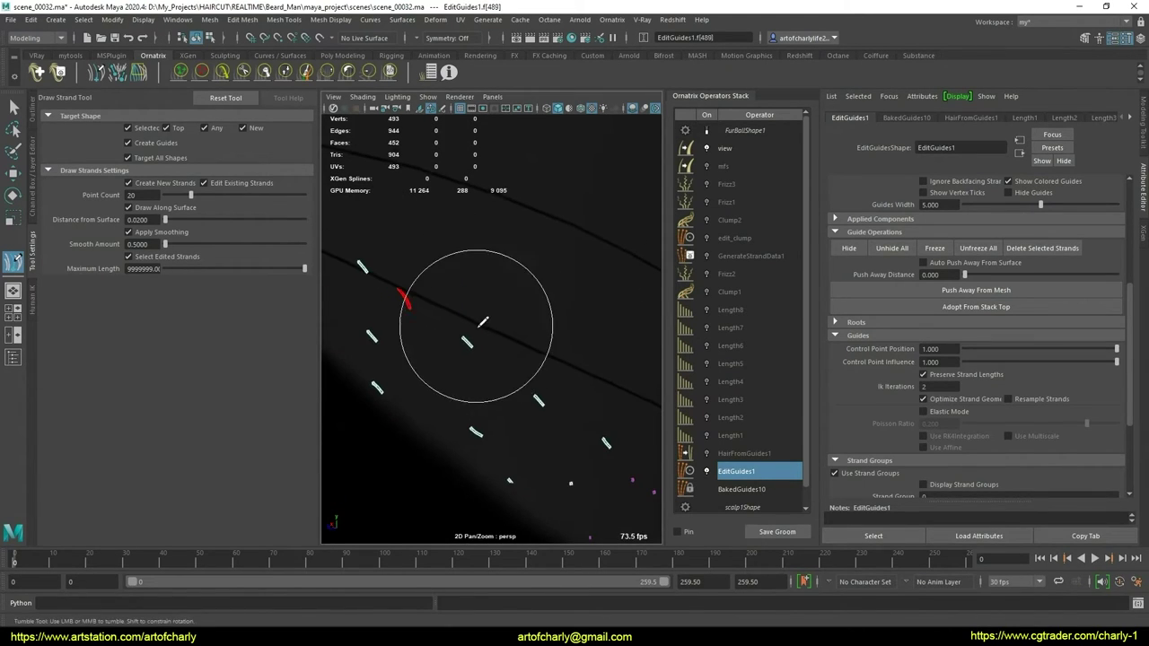
{"action": "middle_click_drag", "start_coordinate": [476, 325], "coordinate": [502, 333], "text": "alt"}
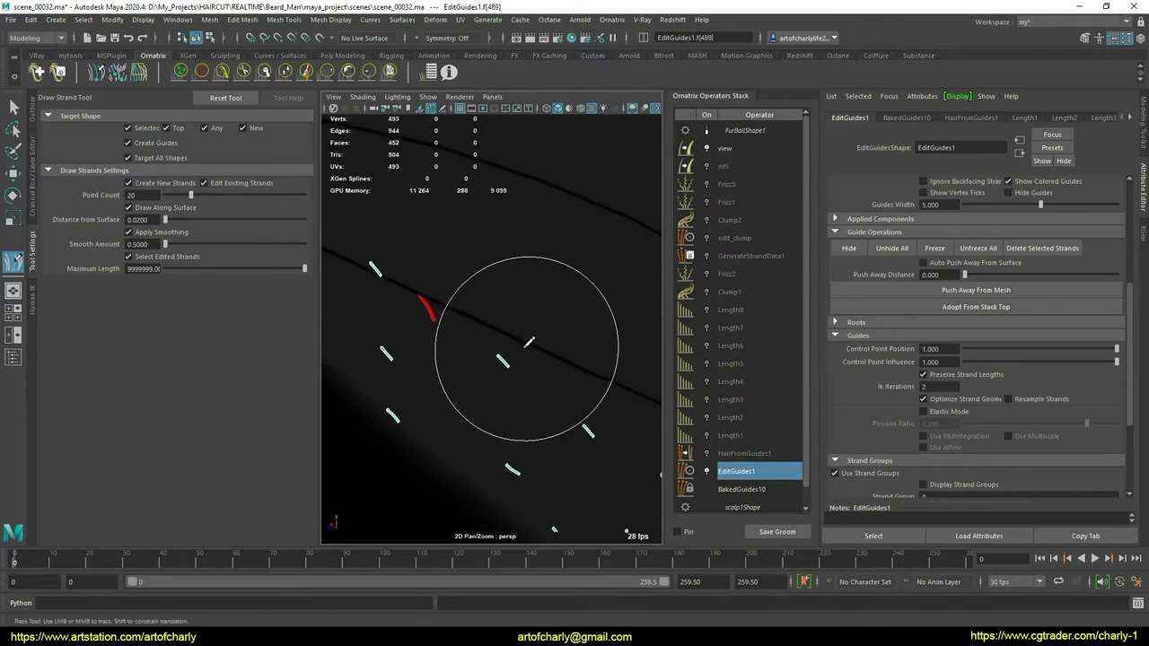
{"action": "middle_click_drag", "start_coordinate": [508, 326], "coordinate": [482, 270], "text": "alt"}
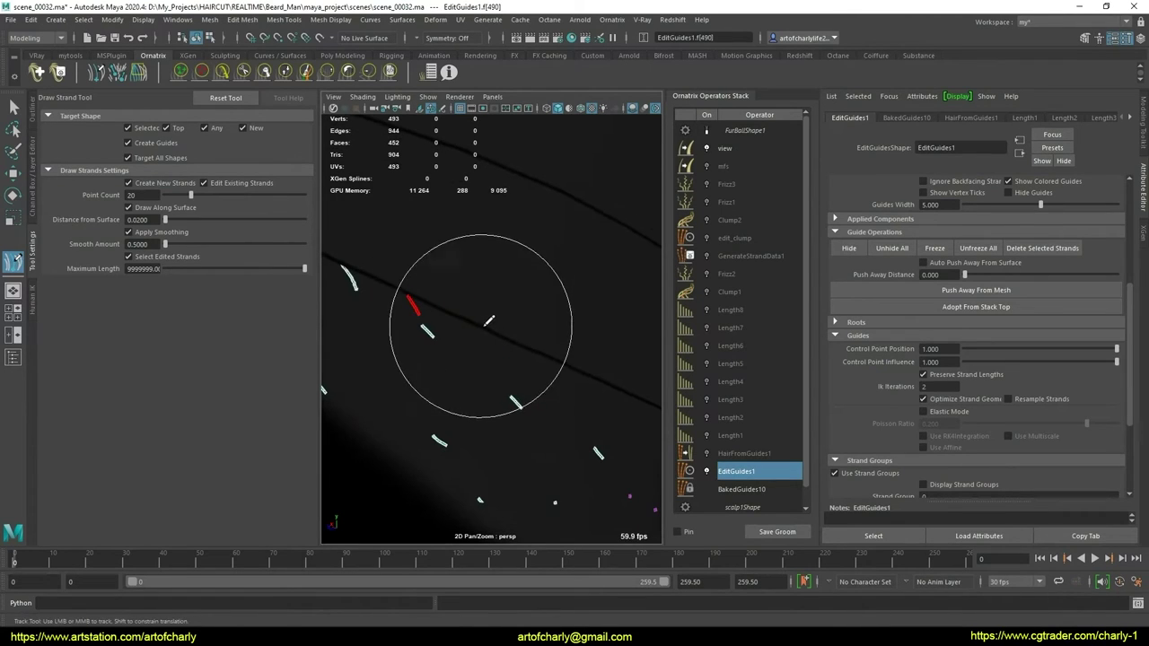
{"action": "left_click", "coordinate": [495, 328]}
{"action": "mouse_move", "coordinate": [494, 328]}
{"action": "middle_mouse_down", "text": "alt"}
{"action": "mouse_move", "coordinate": [539, 359]}
{"action": "mouse_move", "coordinate": [487, 359]}
{"action": "mouse_move", "coordinate": [487, 341]}
{"action": "mouse_move", "coordinate": [529, 315]}
{"action": "mouse_move", "coordinate": [475, 354]}
{"action": "mouse_move", "coordinate": [469, 319]}
{"action": "middle_mouse_up", "text": "alt"}
{"action": "left_click", "coordinate": [548, 357]}
{"action": "left_click", "coordinate": [485, 354]}
{"action": "left_click", "coordinate": [459, 334]}
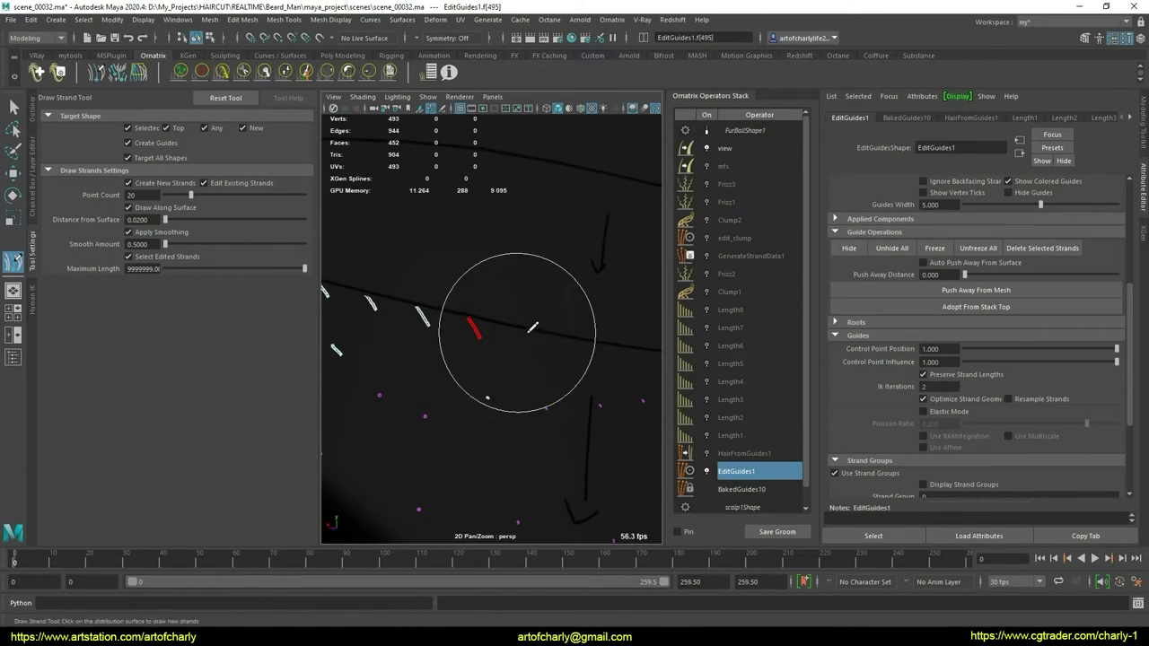
{"action": "mouse_move", "coordinate": [513, 333]}
{"action": "right_mouse_down", "text": "alt"}
{"action": "mouse_move", "coordinate": [487, 320]}
{"action": "mouse_move", "coordinate": [425, 333]}
{"action": "mouse_move", "coordinate": [474, 333]}
{"action": "mouse_move", "coordinate": [449, 342]}
{"action": "right_mouse_up", "text": "alt"}
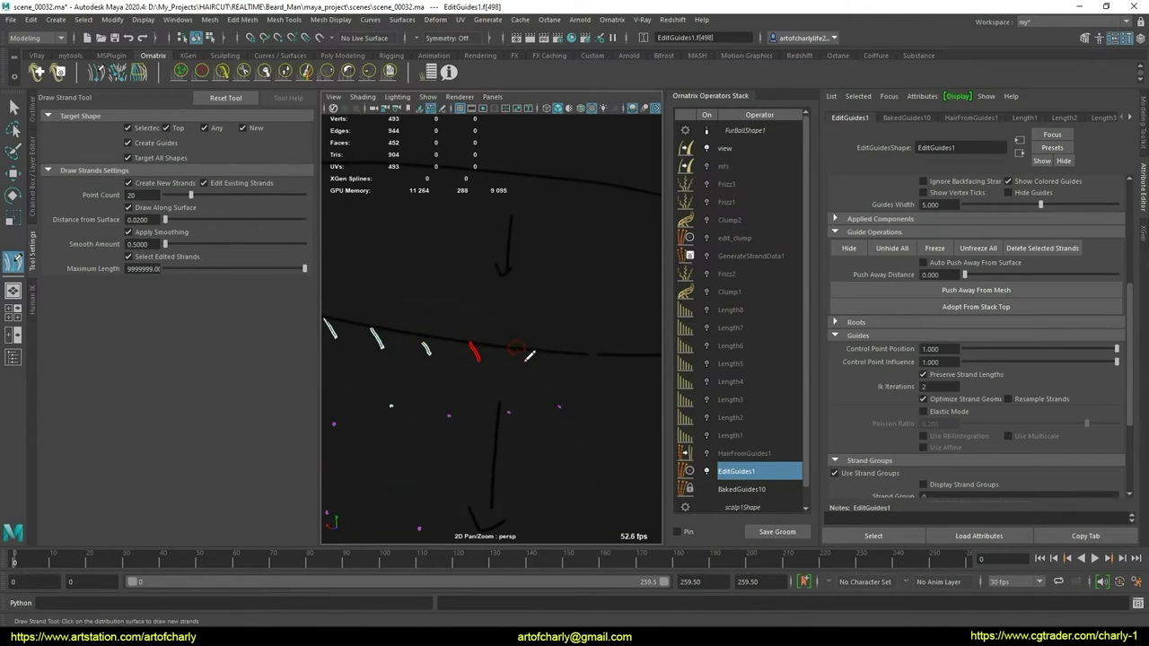
{"action": "left_click_drag", "start_coordinate": [530, 356], "coordinate": [488, 357], "text": "alt"}
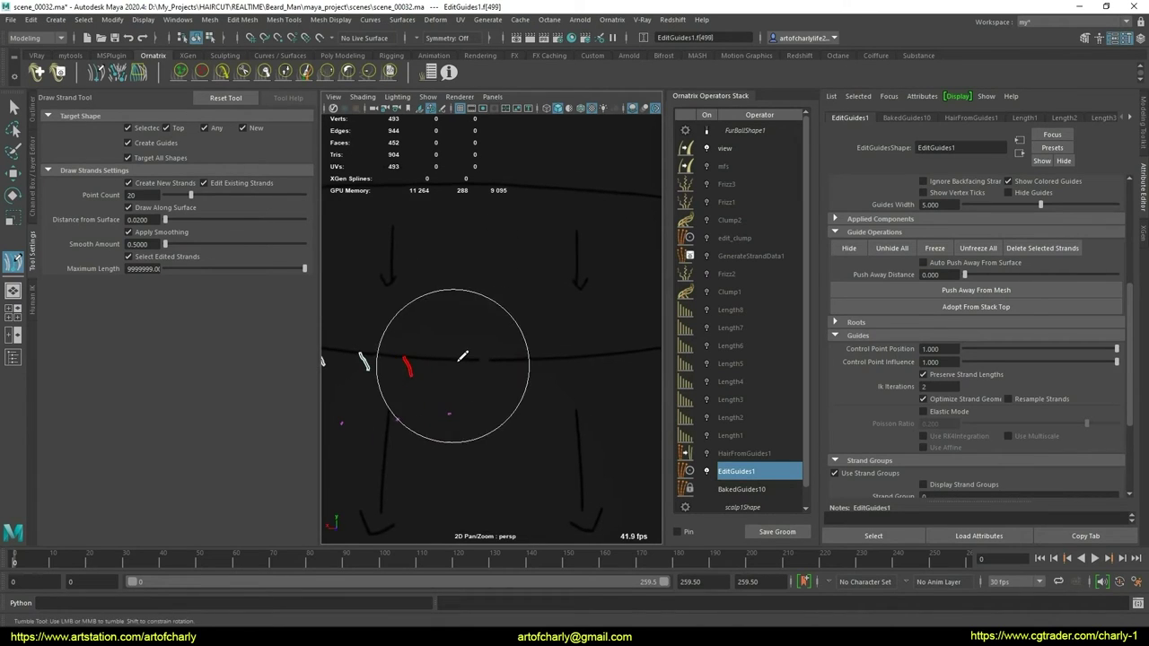
{"action": "right_click_drag", "start_coordinate": [481, 334], "coordinate": [467, 343], "text": "alt"}
Close in on the sparse nape patch and draw another guide strand in the gap
{"action": "left_click_drag", "start_coordinate": [467, 342], "coordinate": [488, 328], "text": "alt"}
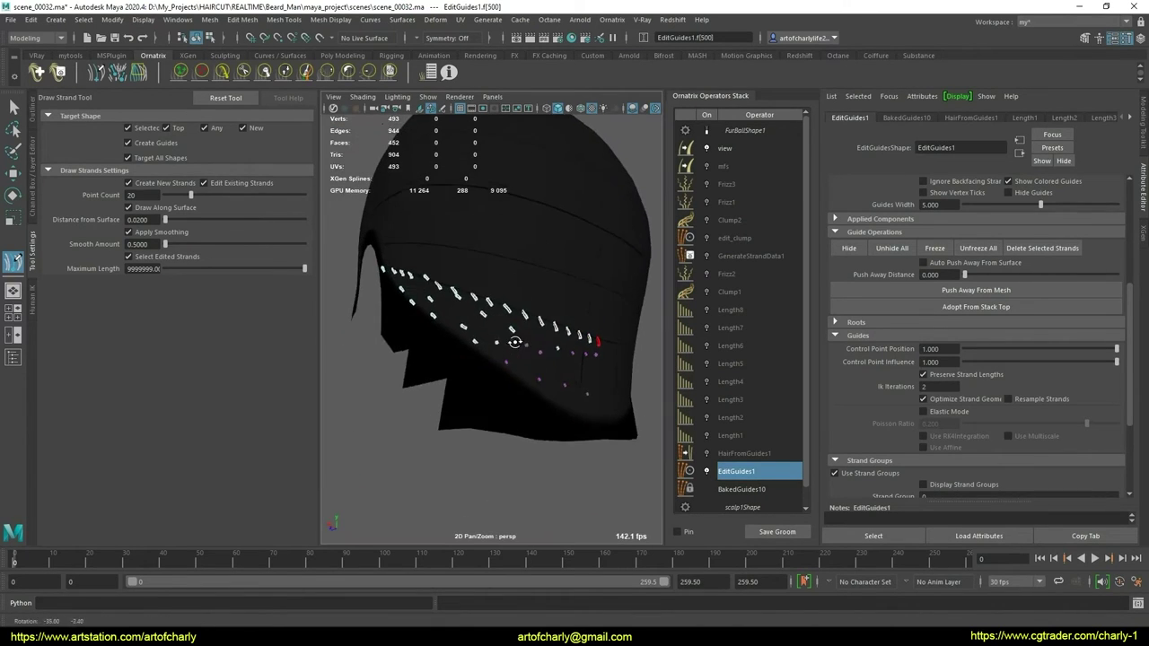
{"action": "mouse_move", "coordinate": [487, 328]}
{"action": "right_mouse_down", "text": "alt"}
{"action": "mouse_move", "coordinate": [507, 324]}
{"action": "mouse_move", "coordinate": [502, 350]}
{"action": "right_mouse_up", "text": "alt"}
{"action": "left_click_drag", "start_coordinate": [503, 350], "coordinate": [512, 364], "text": "alt"}
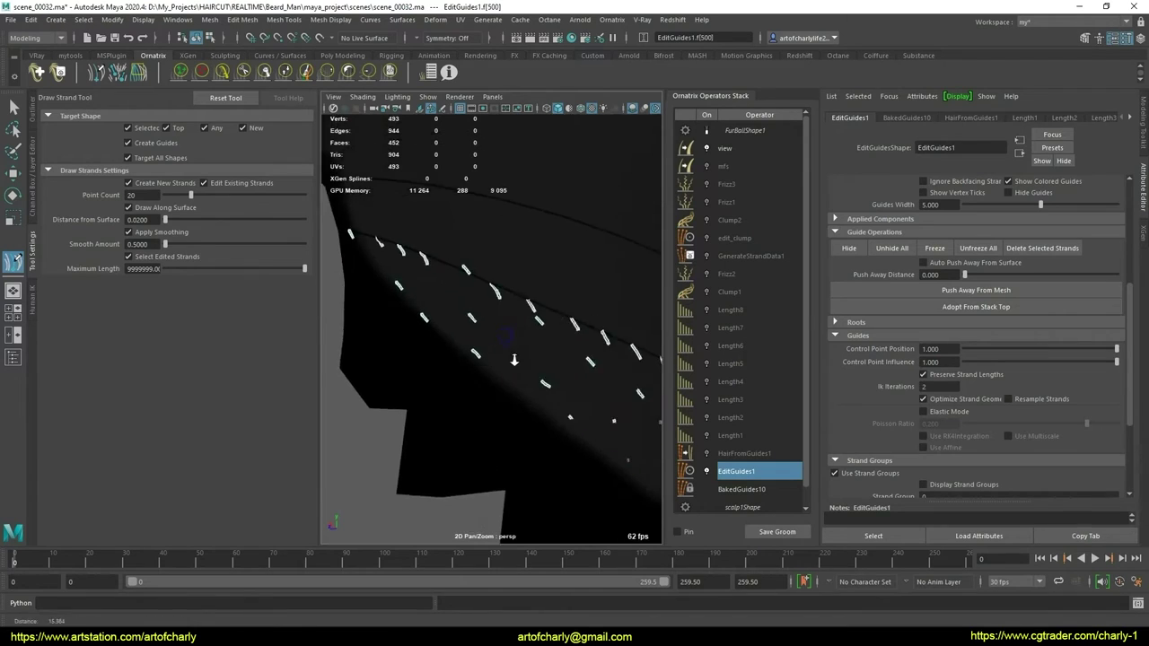
{"action": "right_click_drag", "start_coordinate": [513, 365], "coordinate": [507, 382], "text": "alt"}
{"action": "mouse_move", "coordinate": [507, 382]}
{"action": "middle_mouse_down", "text": "alt"}
{"action": "mouse_move", "coordinate": [504, 359]}
{"action": "mouse_move", "coordinate": [542, 369]}
{"action": "middle_mouse_up", "text": "alt"}
{"action": "mouse_move", "coordinate": [541, 369]}
{"action": "right_mouse_down", "text": "alt"}
{"action": "mouse_move", "coordinate": [526, 333]}
{"action": "mouse_move", "coordinate": [516, 359]}
{"action": "right_mouse_up", "text": "alt"}
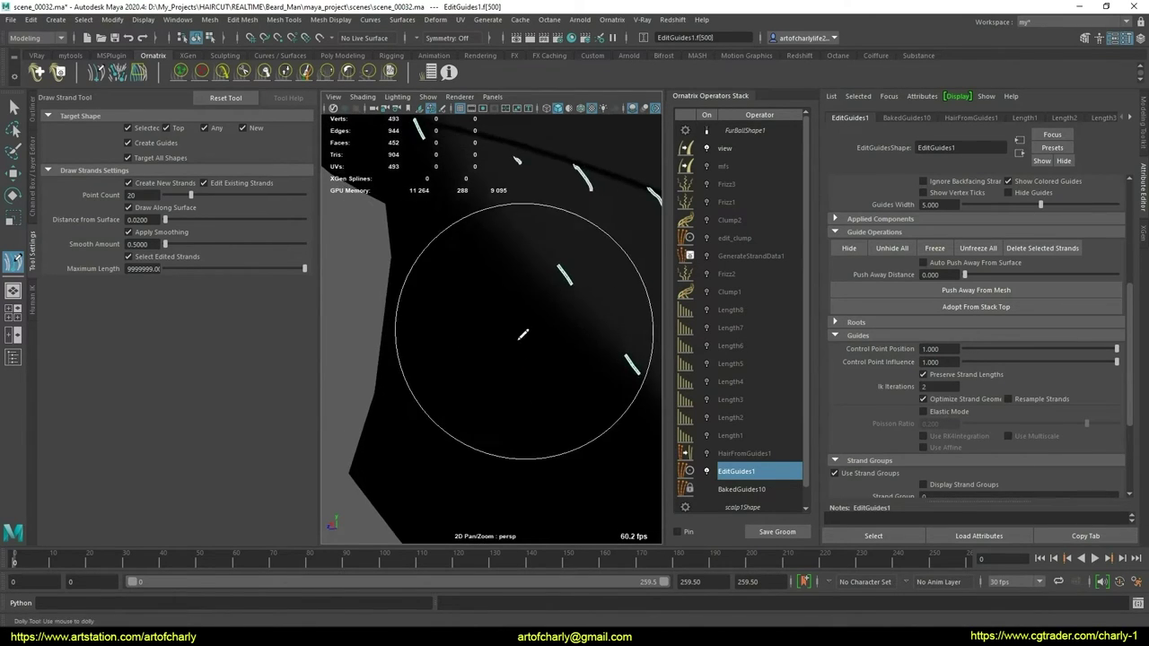
{"action": "middle_click_drag", "start_coordinate": [516, 359], "coordinate": [509, 318], "text": "alt"}
{"action": "left_click_drag", "start_coordinate": [483, 278], "coordinate": [487, 307]}
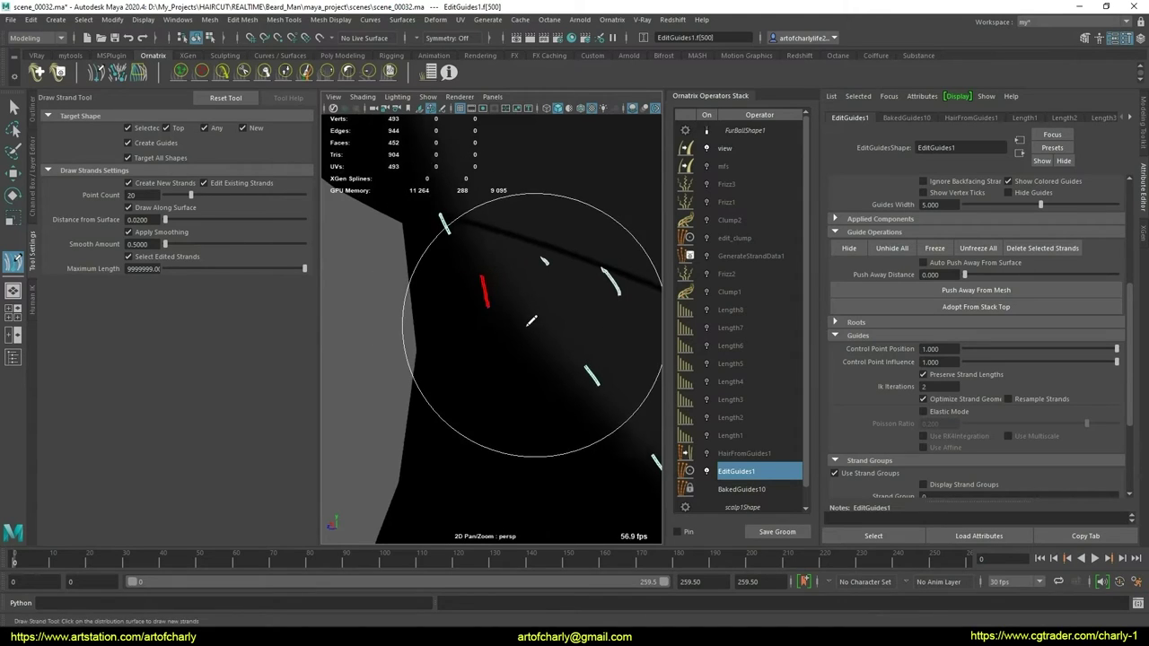
Orbit around the nape to review the extended lower row of strands
{"action": "mouse_move", "coordinate": [563, 321]}
{"action": "right_mouse_down", "text": "alt"}
{"action": "mouse_move", "coordinate": [502, 329]}
{"action": "mouse_move", "coordinate": [499, 359]}
{"action": "right_mouse_up", "text": "alt"}
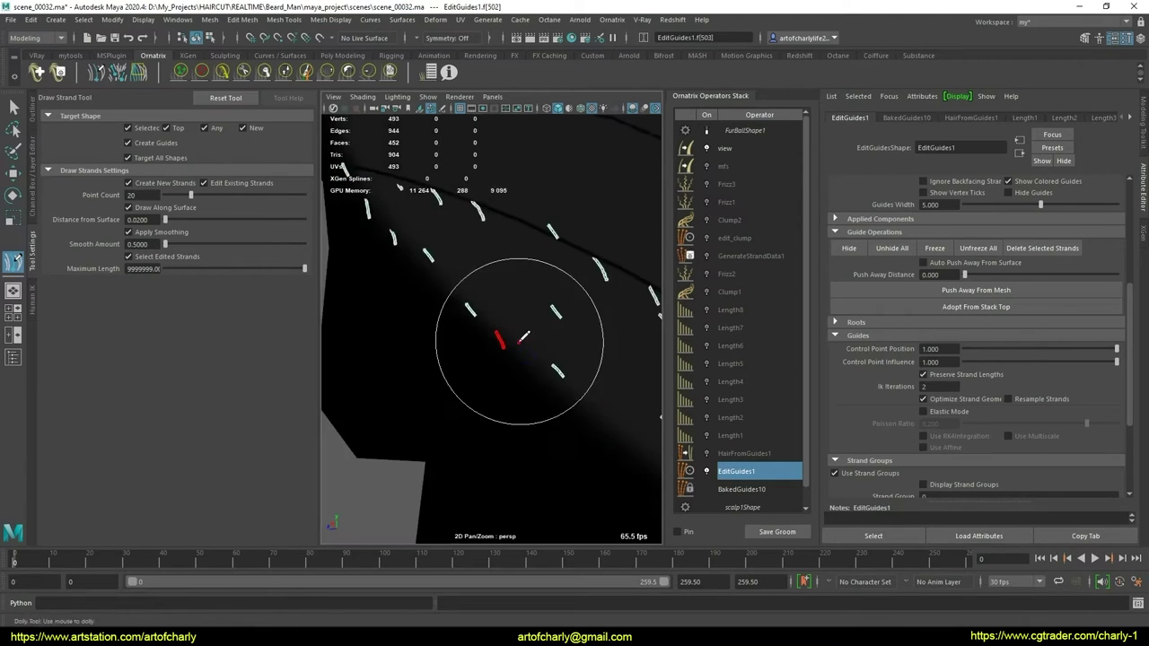
{"action": "mouse_move", "coordinate": [513, 333]}
{"action": "left_mouse_down", "text": "alt"}
{"action": "mouse_move", "coordinate": [500, 340]}
{"action": "mouse_move", "coordinate": [512, 379]}
{"action": "mouse_move", "coordinate": [494, 353]}
{"action": "left_mouse_up", "text": "alt"}
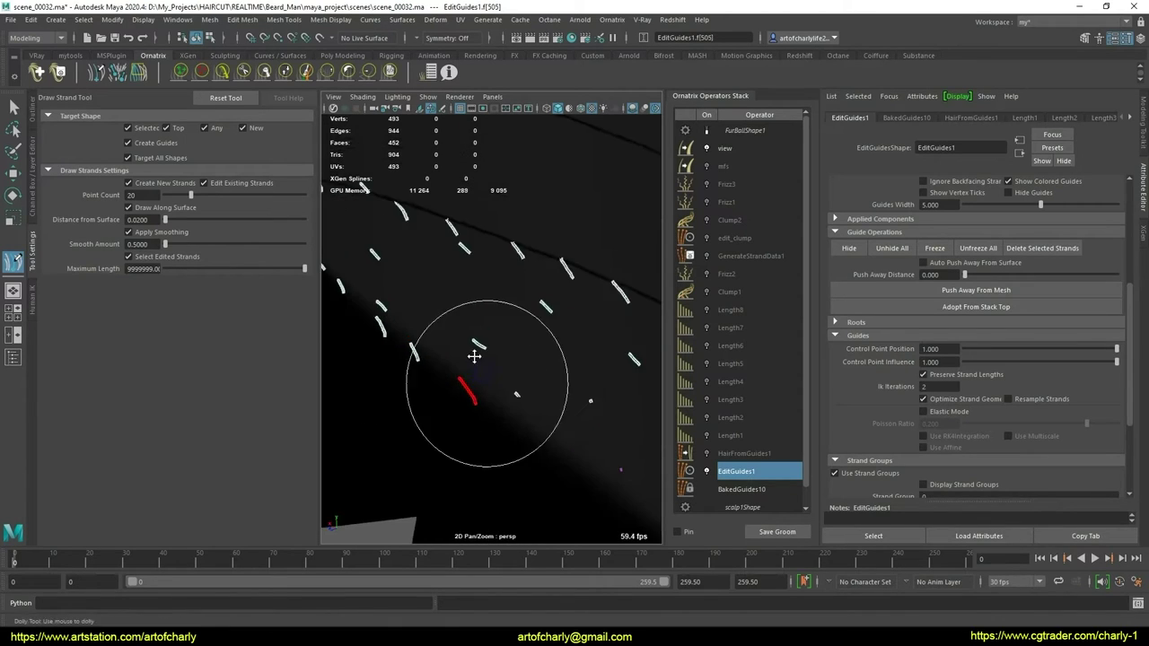
{"action": "left_click_drag", "start_coordinate": [431, 303], "coordinate": [527, 332], "text": "alt"}
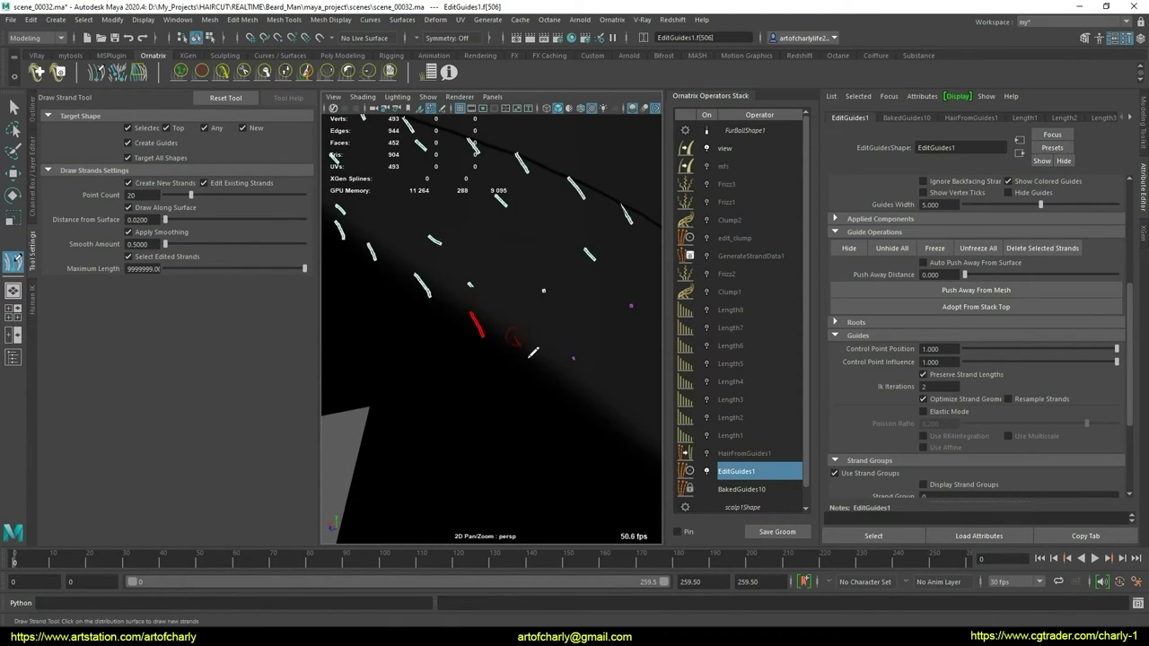
{"action": "right_click_drag", "start_coordinate": [527, 332], "coordinate": [488, 343], "text": "alt"}
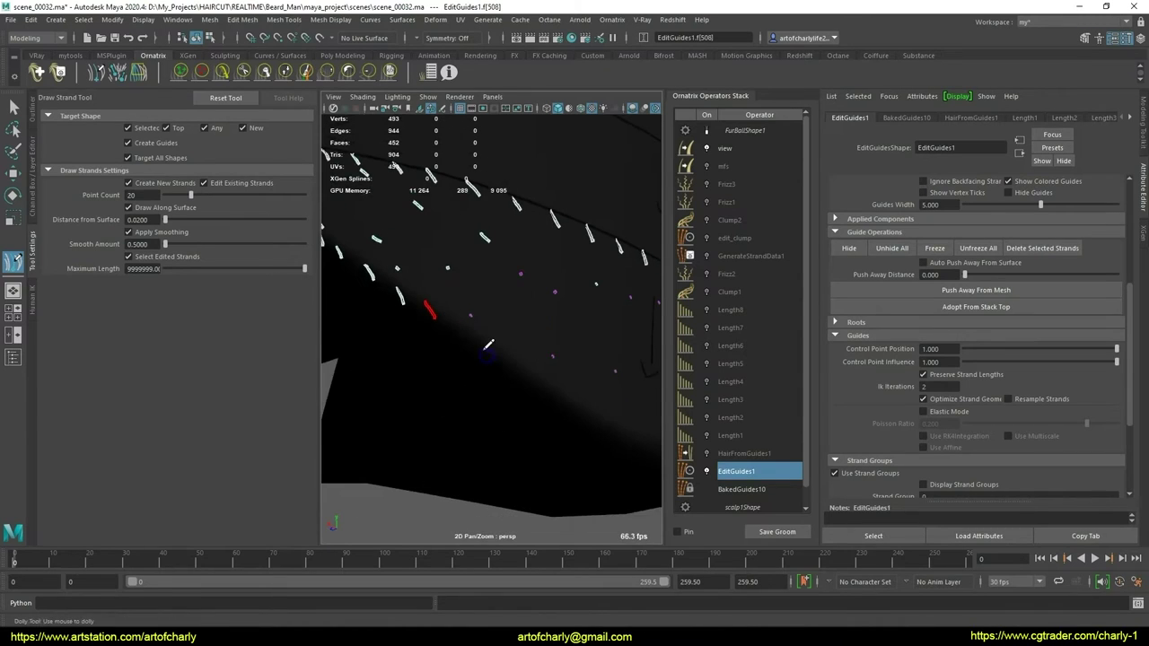
{"action": "mouse_move", "coordinate": [489, 334]}
{"action": "left_mouse_down", "text": "alt"}
{"action": "mouse_move", "coordinate": [442, 346]}
{"action": "mouse_move", "coordinate": [475, 341]}
{"action": "mouse_move", "coordinate": [437, 371]}
{"action": "left_mouse_up", "text": "alt"}
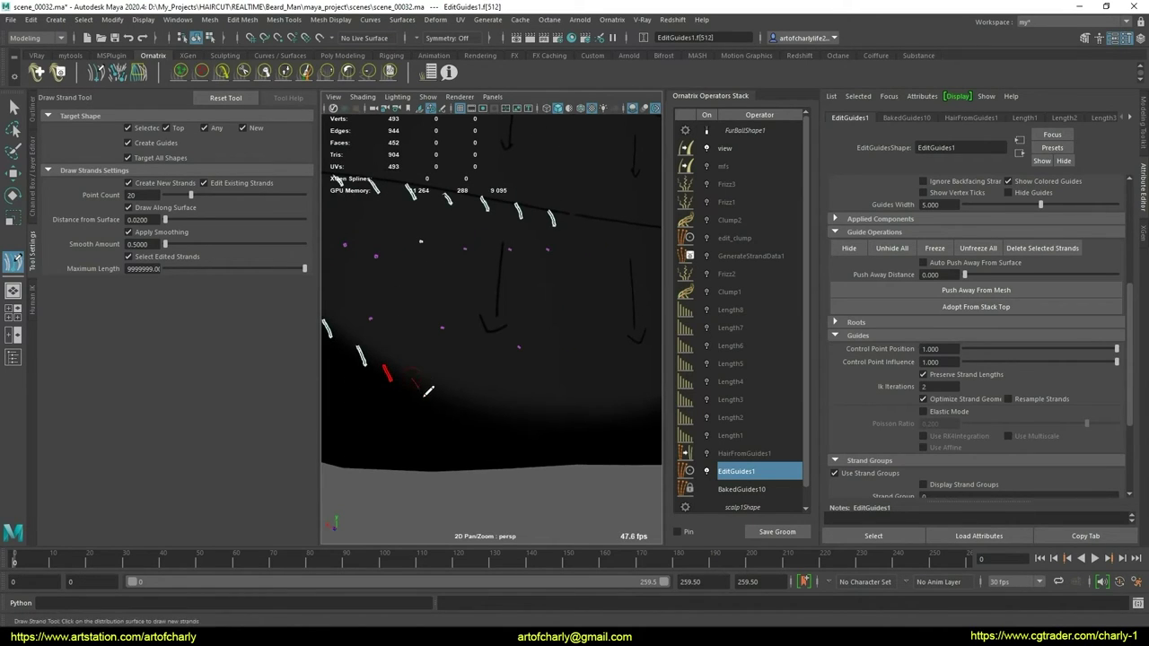
{"action": "middle_click_drag", "start_coordinate": [469, 362], "coordinate": [460, 368], "text": "alt"}
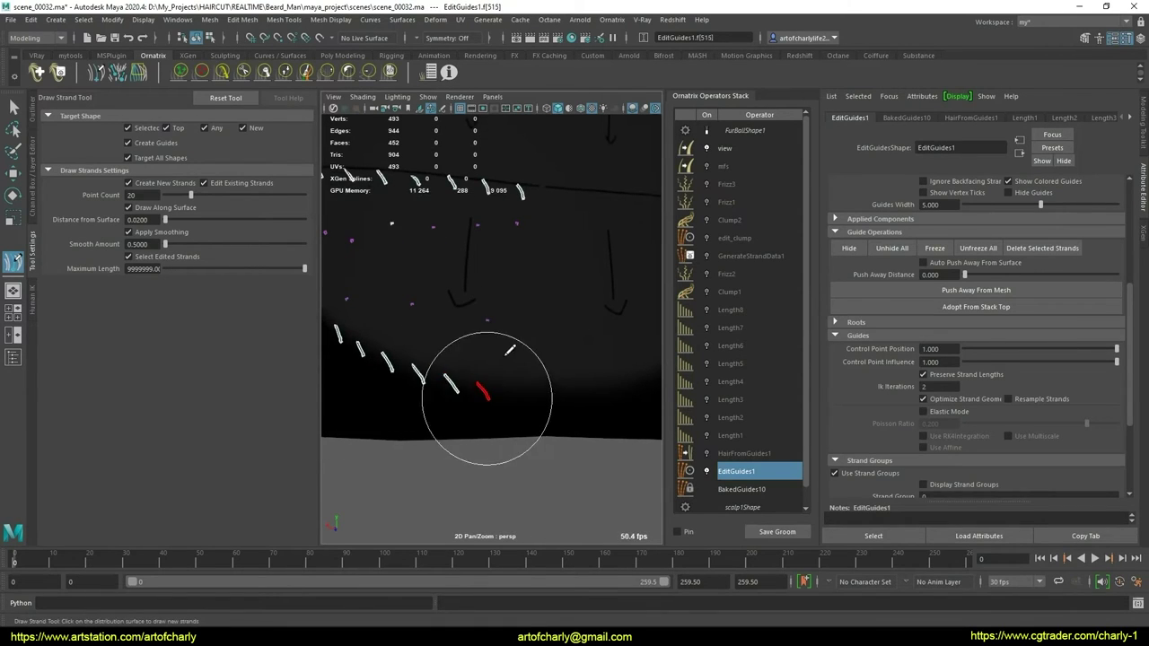
{"action": "mouse_move", "coordinate": [509, 350]}
{"action": "left_mouse_down", "text": "alt"}
{"action": "mouse_move", "coordinate": [482, 346]}
{"action": "mouse_move", "coordinate": [456, 370]}
{"action": "mouse_move", "coordinate": [505, 340]}
{"action": "left_mouse_up", "text": "alt"}
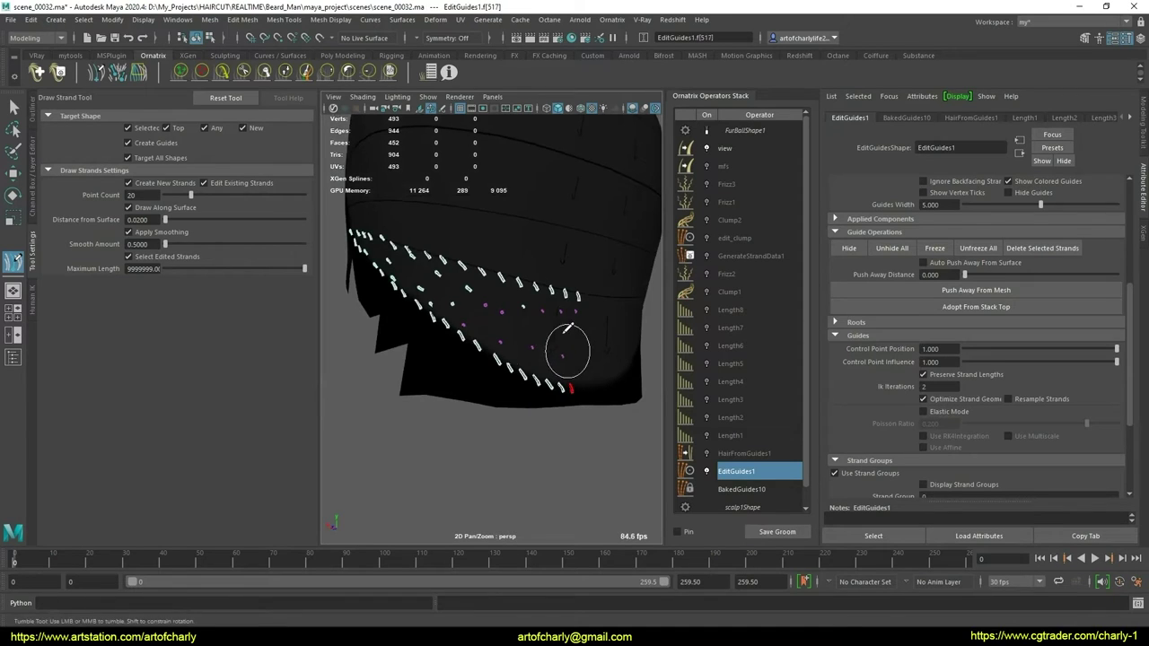
Frame the remaining sparse nape spots and undo a misplaced strand stroke
{"action": "left_click_drag", "start_coordinate": [575, 362], "coordinate": [541, 353], "text": "alt"}
{"action": "scroll", "coordinate": [526, 359], "scroll_direction": "up", "scroll_amount": 2}
{"action": "scroll", "coordinate": [538, 385], "scroll_direction": "up", "scroll_amount": 2}
{"action": "middle_click_drag", "start_coordinate": [538, 385], "coordinate": [501, 368], "text": "alt"}
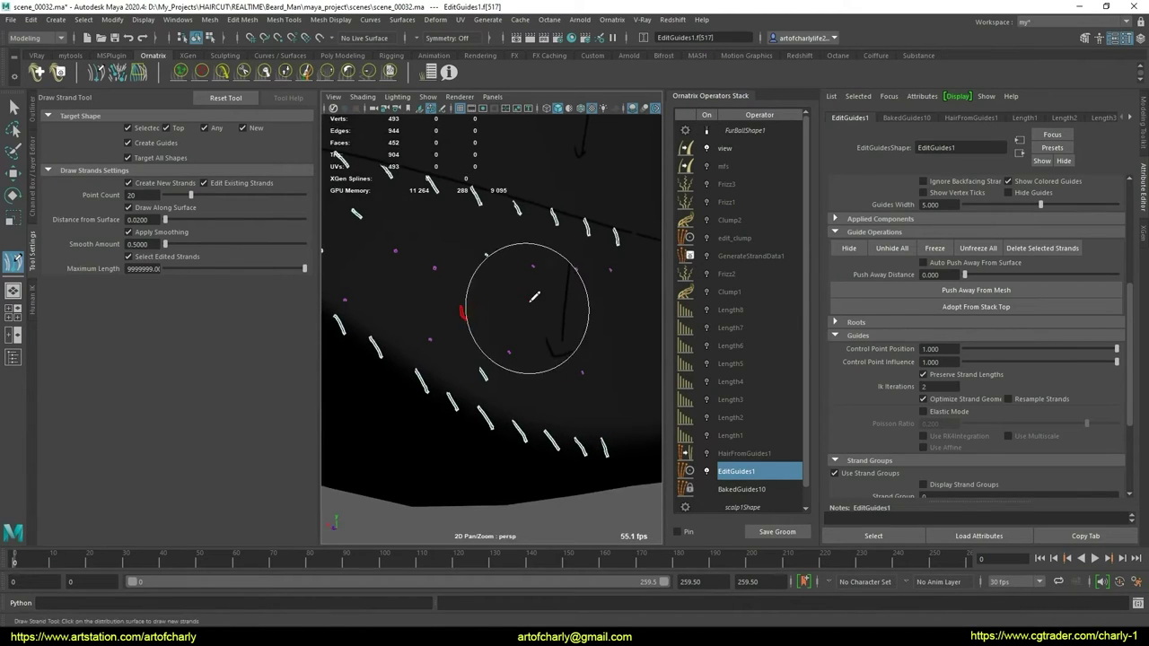
{"action": "middle_click_drag", "start_coordinate": [592, 405], "coordinate": [643, 481], "text": "alt"}
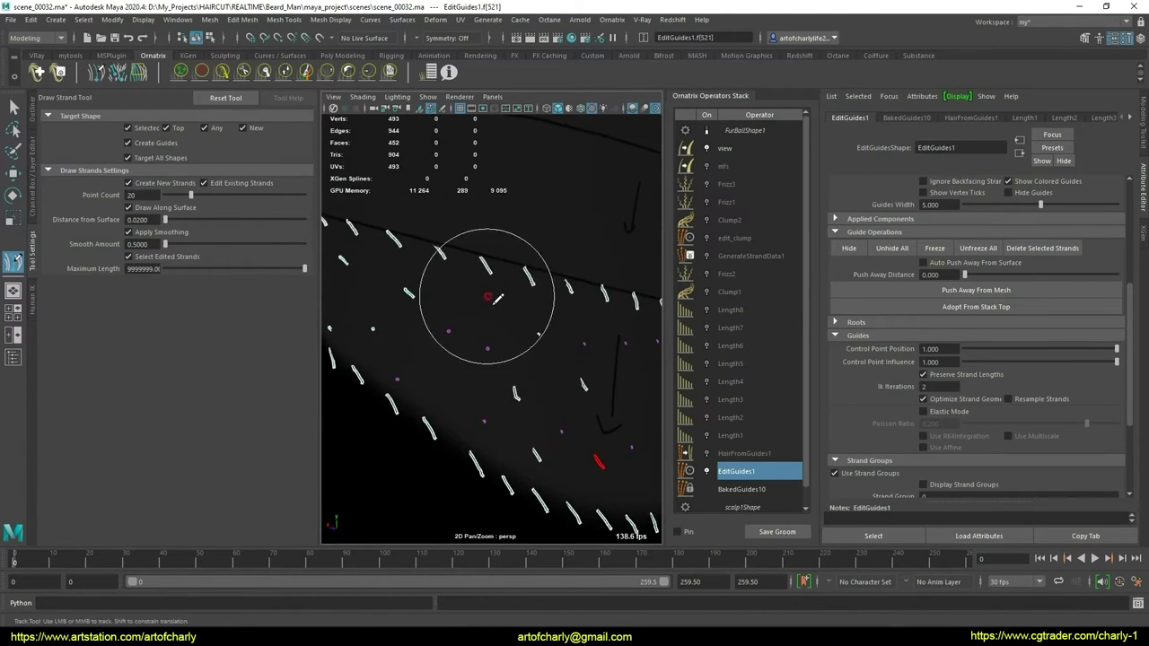
{"action": "middle_click_drag", "start_coordinate": [482, 343], "coordinate": [478, 339], "text": "alt"}
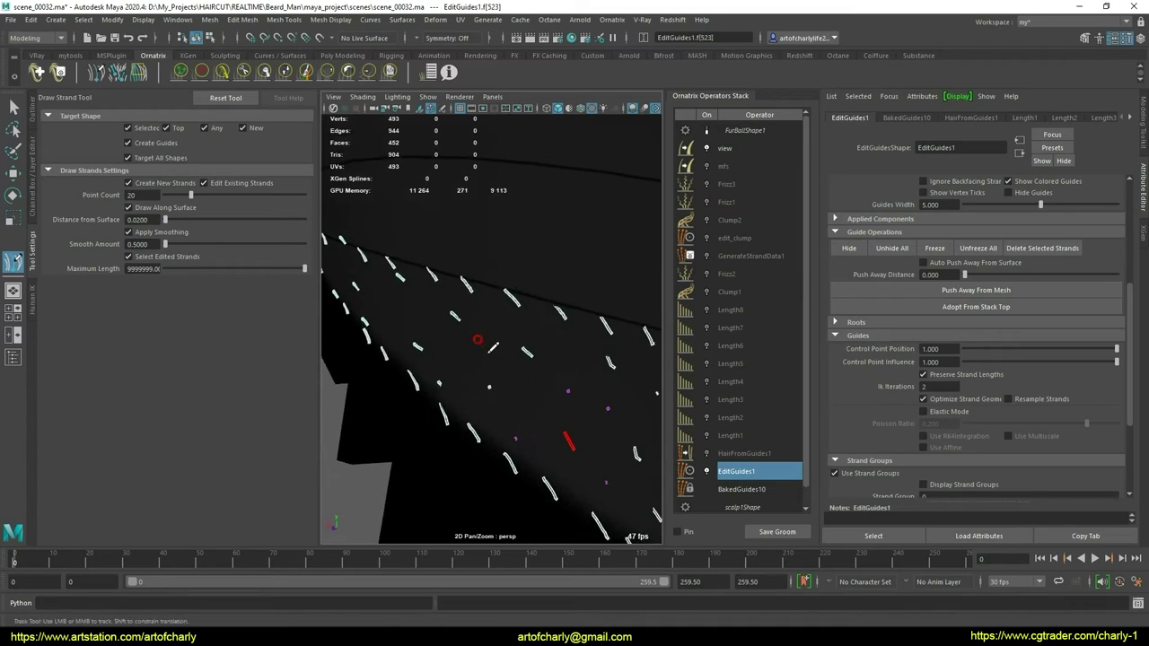
{"action": "mouse_move", "coordinate": [502, 383]}
{"action": "left_mouse_down", "text": "alt"}
{"action": "mouse_move", "coordinate": [524, 363]}
{"action": "mouse_move", "coordinate": [508, 345]}
{"action": "mouse_move", "coordinate": [498, 366]}
{"action": "mouse_move", "coordinate": [505, 432]}
{"action": "left_mouse_up", "text": "alt"}
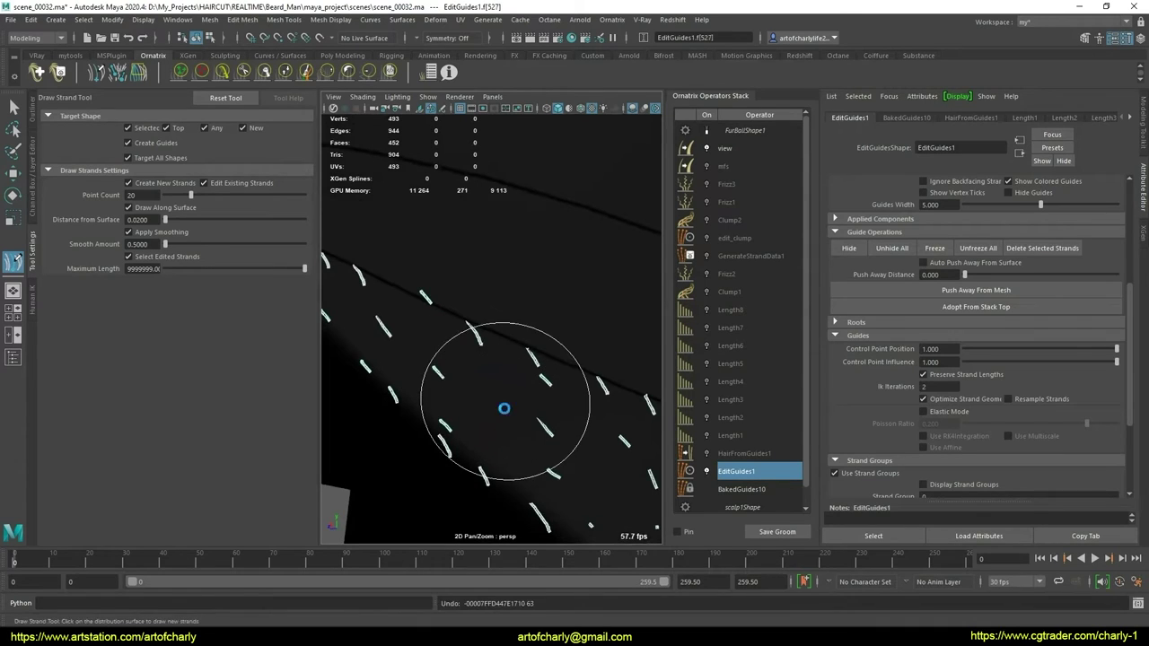
{"action": "mouse_move", "coordinate": [507, 358]}
{"action": "left_mouse_down", "text": "alt"}
{"action": "mouse_move", "coordinate": [526, 380]}
{"action": "mouse_move", "coordinate": [550, 353]}
{"action": "mouse_move", "coordinate": [555, 380]}
{"action": "left_mouse_up", "text": "alt"}
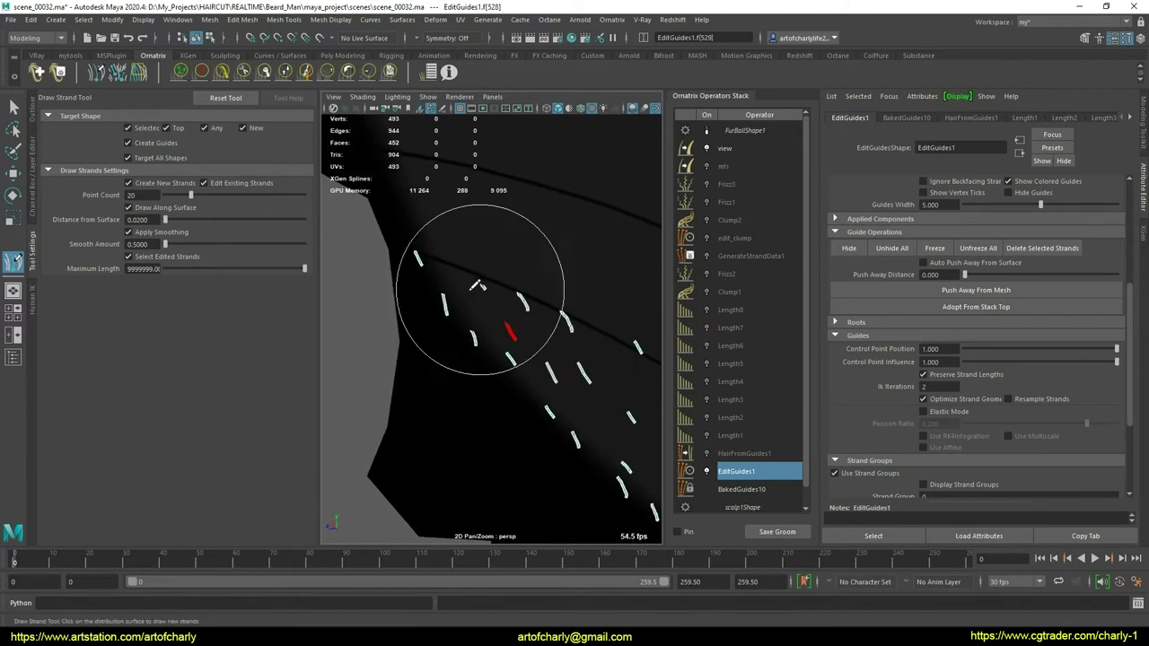
{"action": "key", "text": "ctrl+z"}
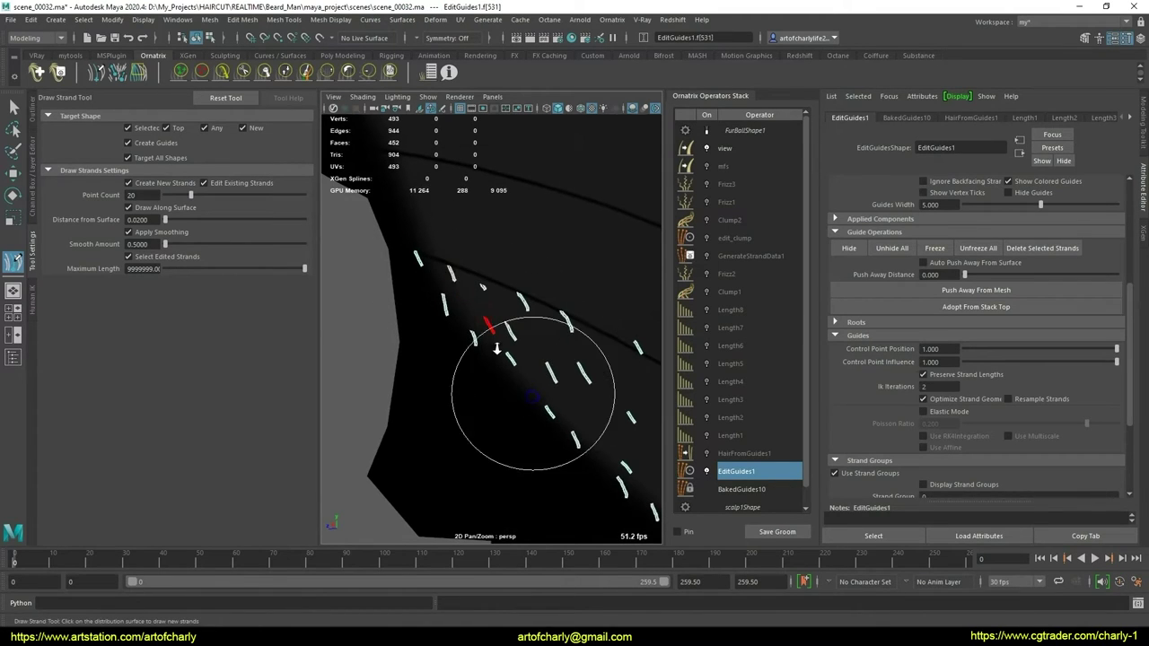
Orbit around the head to check the now-dense lower band of nape strands
{"action": "left_click_drag", "start_coordinate": [487, 333], "coordinate": [458, 348], "text": "alt"}
{"action": "right_click_drag", "start_coordinate": [458, 349], "coordinate": [512, 377], "text": "alt"}
{"action": "mouse_move", "coordinate": [513, 377]}
{"action": "middle_mouse_down", "text": "alt"}
{"action": "mouse_move", "coordinate": [505, 349]}
{"action": "mouse_move", "coordinate": [500, 449]}
{"action": "middle_mouse_up", "text": "alt"}
{"action": "mouse_move", "coordinate": [500, 449]}
{"action": "right_mouse_down", "text": "alt"}
{"action": "mouse_move", "coordinate": [500, 372]}
{"action": "mouse_move", "coordinate": [525, 364]}
{"action": "right_mouse_up", "text": "alt"}
{"action": "mouse_move", "coordinate": [525, 364]}
{"action": "left_mouse_down", "text": "alt"}
{"action": "mouse_move", "coordinate": [556, 350]}
{"action": "mouse_move", "coordinate": [544, 367]}
{"action": "left_mouse_up", "text": "alt"}
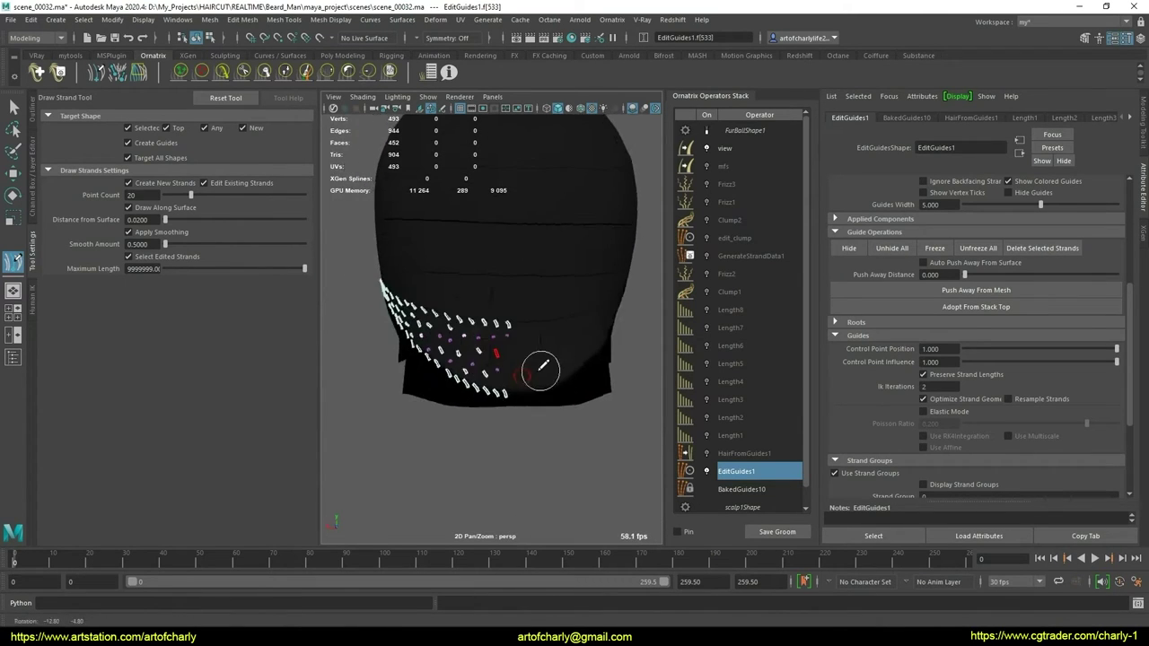
{"action": "right_click_drag", "start_coordinate": [544, 367], "coordinate": [534, 367], "text": "alt"}
{"action": "left_click_drag", "start_coordinate": [534, 367], "coordinate": [541, 373], "text": "alt"}
{"action": "scroll", "coordinate": [563, 361], "scroll_direction": "down", "scroll_amount": 2}
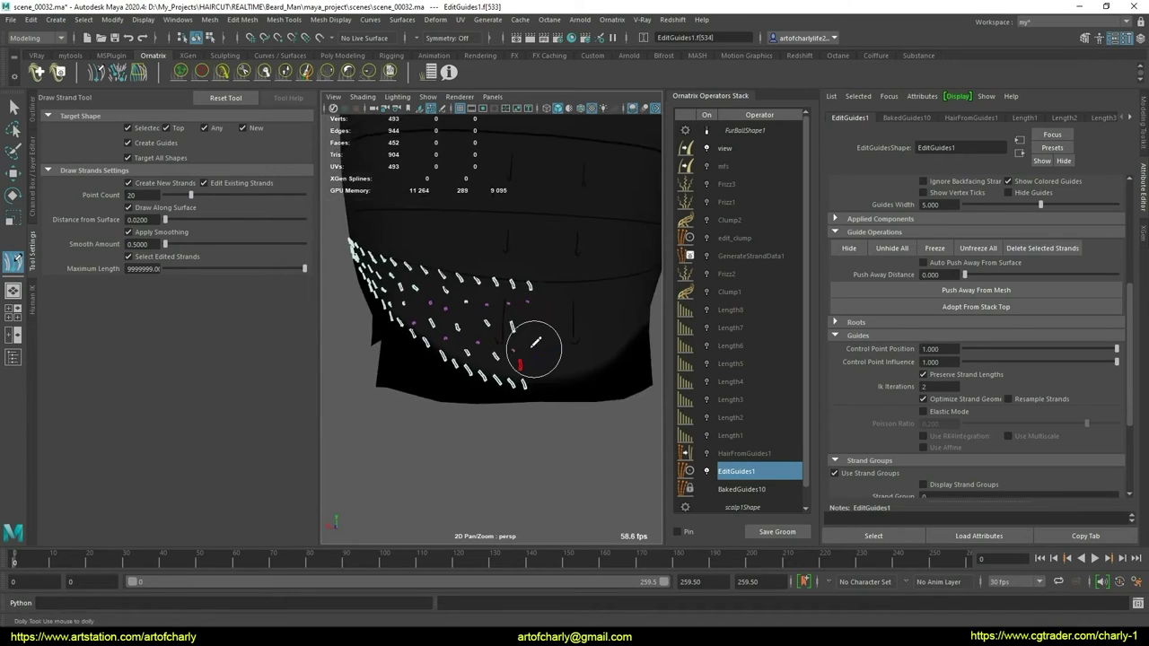
{"action": "scroll", "coordinate": [533, 346], "scroll_direction": "down", "scroll_amount": 2}
{"action": "scroll", "coordinate": [551, 371], "scroll_direction": "down", "scroll_amount": 3}
Go back to EditGuides1 and marquee-select all the guides on the lower back and nape
{"action": "key", "text": "q"}
{"action": "left_click_drag", "start_coordinate": [526, 348], "coordinate": [476, 345], "text": "alt"}
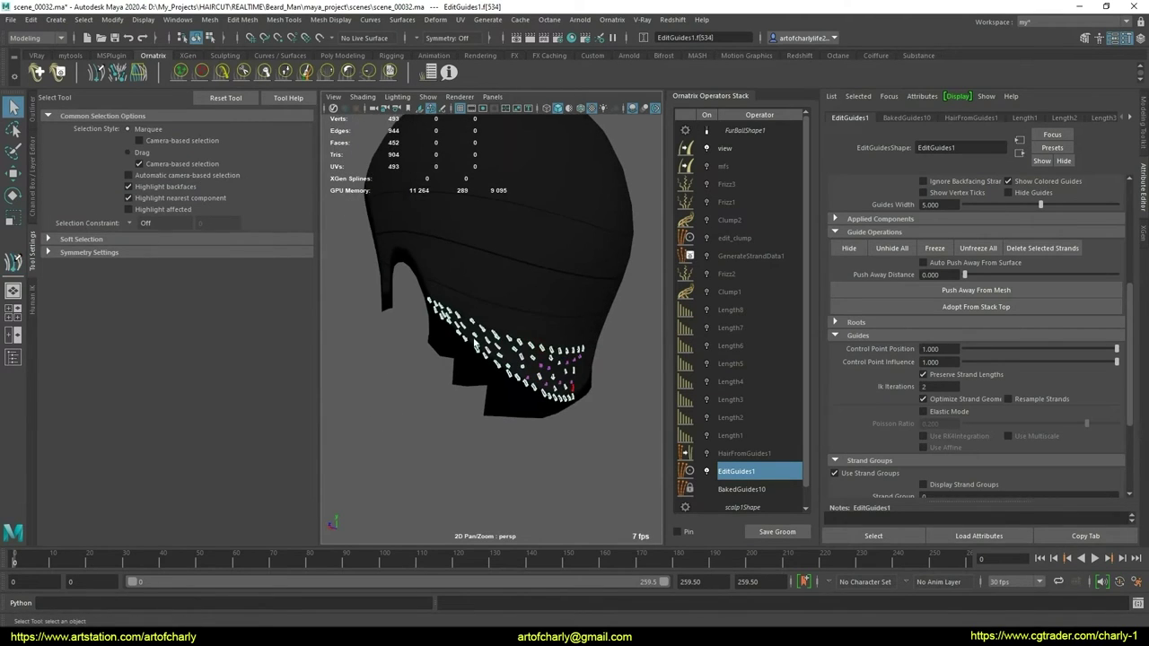
{"action": "left_click", "coordinate": [539, 410]}
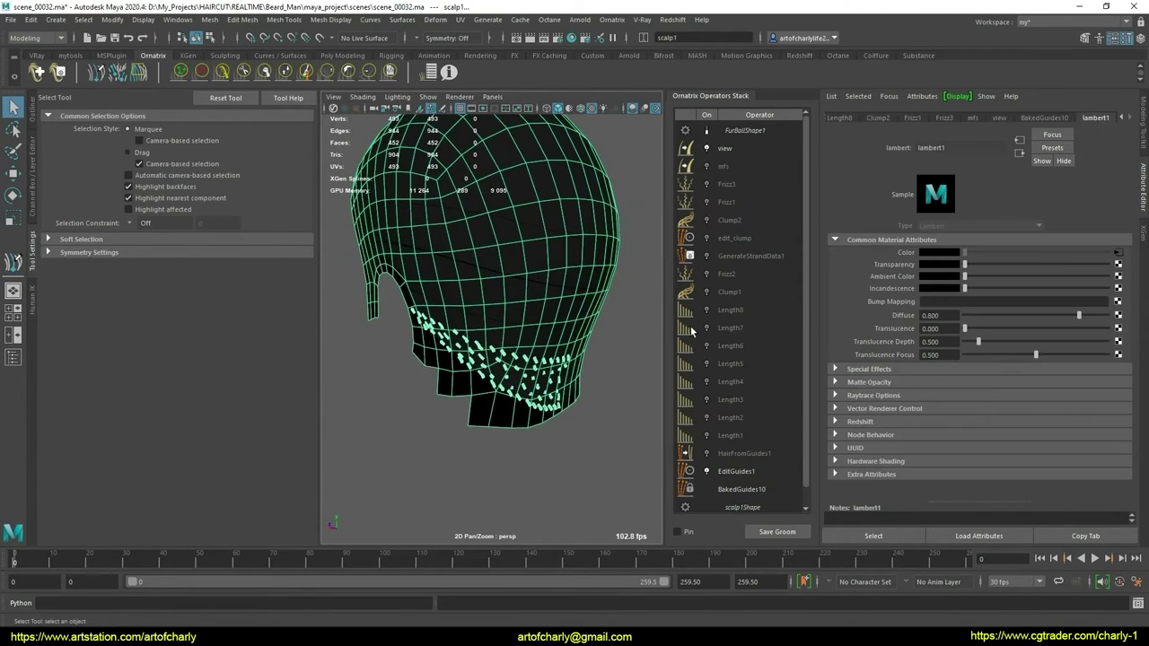
{"action": "left_click", "coordinate": [739, 473]}
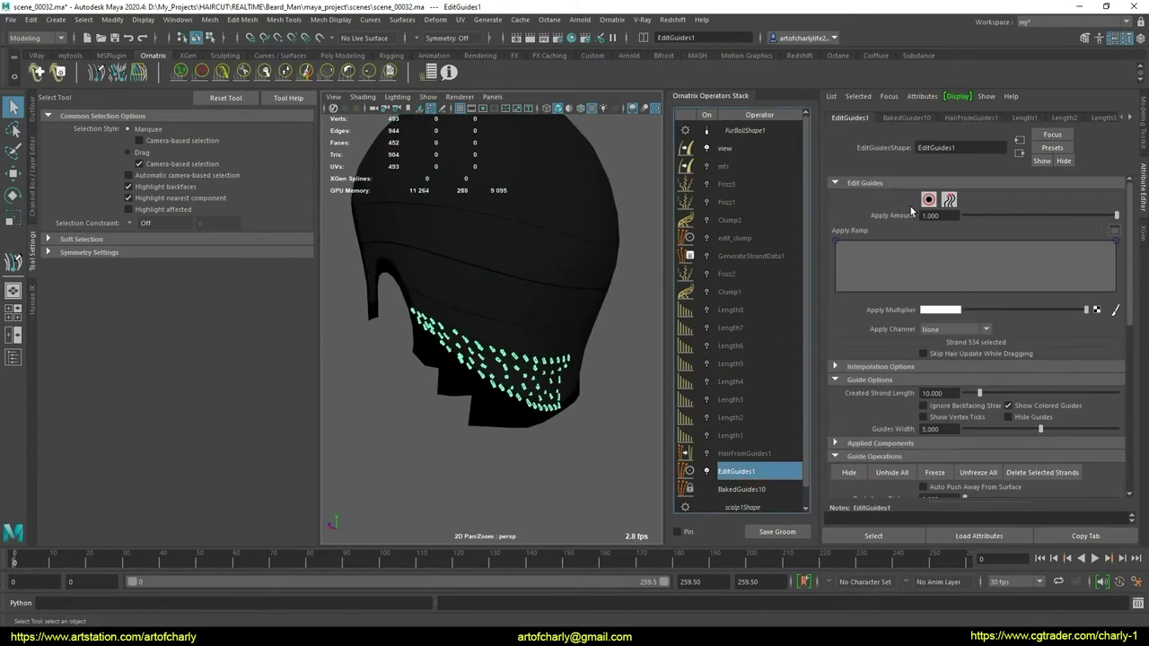
{"action": "mouse_move", "coordinate": [402, 305]}
{"action": "left_mouse_down"}
{"action": "mouse_move", "coordinate": [566, 444]}
{"action": "mouse_move", "coordinate": [544, 436]}
{"action": "mouse_move", "coordinate": [556, 431]}
{"action": "left_mouse_up"}
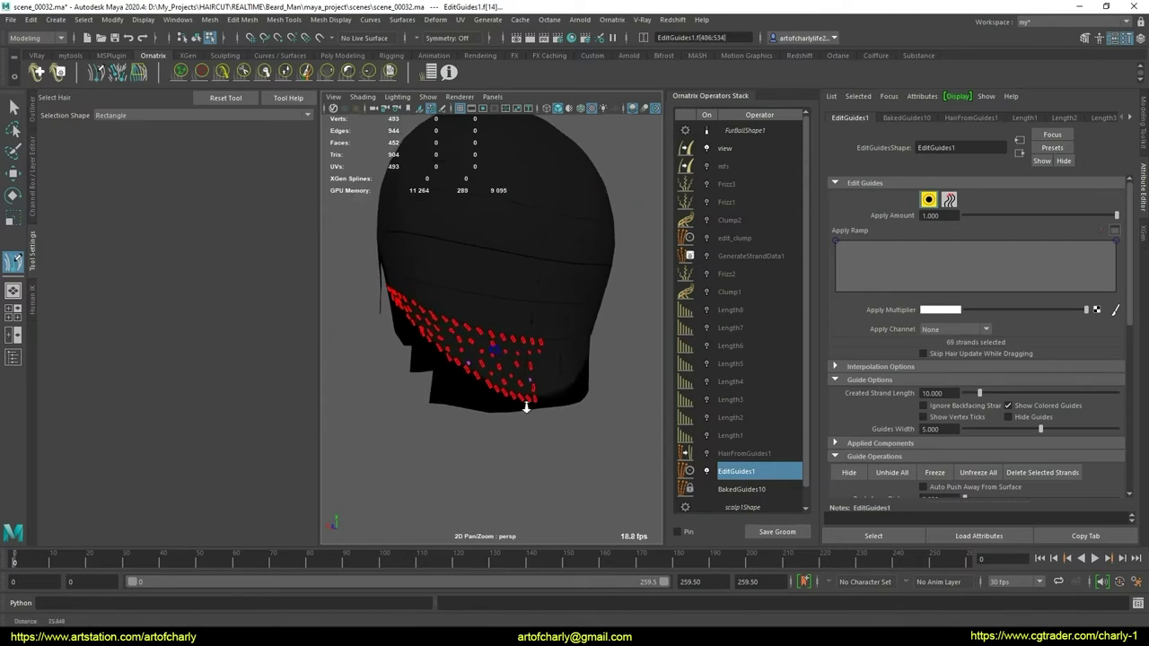
{"action": "right_click_drag", "start_coordinate": [526, 403], "coordinate": [468, 471], "text": "alt"}
{"action": "middle_click_drag", "start_coordinate": [468, 471], "coordinate": [446, 438], "text": "alt"}
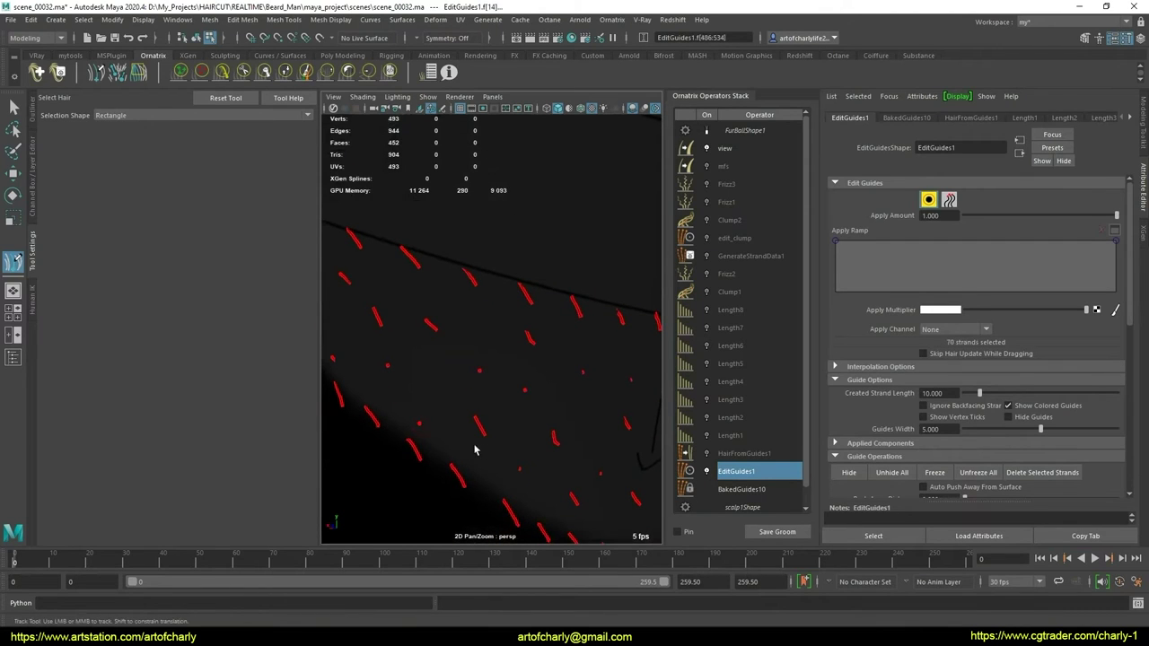
{"action": "mouse_move", "coordinate": [476, 449]}
{"action": "left_mouse_down", "text": "alt"}
{"action": "mouse_move", "coordinate": [506, 416]}
{"action": "mouse_move", "coordinate": [574, 432]}
{"action": "left_mouse_up", "text": "alt"}
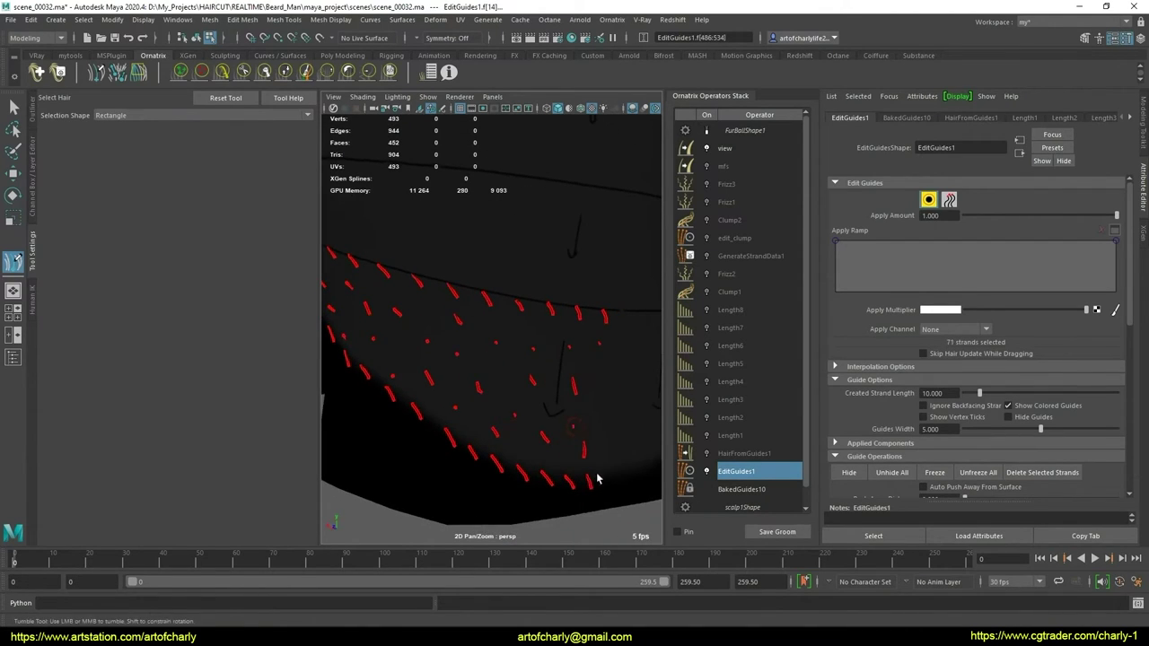
{"action": "scroll", "coordinate": [597, 480], "scroll_direction": "down", "scroll_amount": 5}
{"action": "scroll", "coordinate": [910, 409], "scroll_direction": "down", "scroll_amount": 5}
{"action": "scroll", "coordinate": [908, 402], "scroll_direction": "down", "scroll_amount": 5}
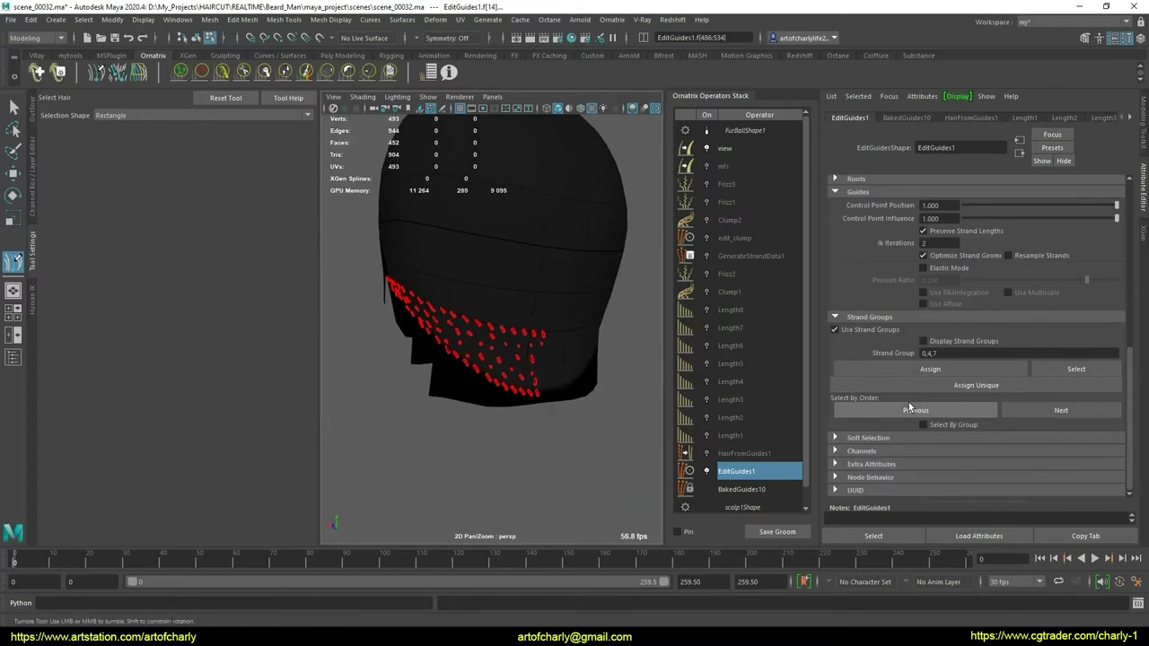
Set Strand Group to 20 and assign the selected nape guides to it
{"action": "left_click", "coordinate": [957, 353]}
{"action": "type", "text": "2"}
{"action": "key", "text": "Return"}
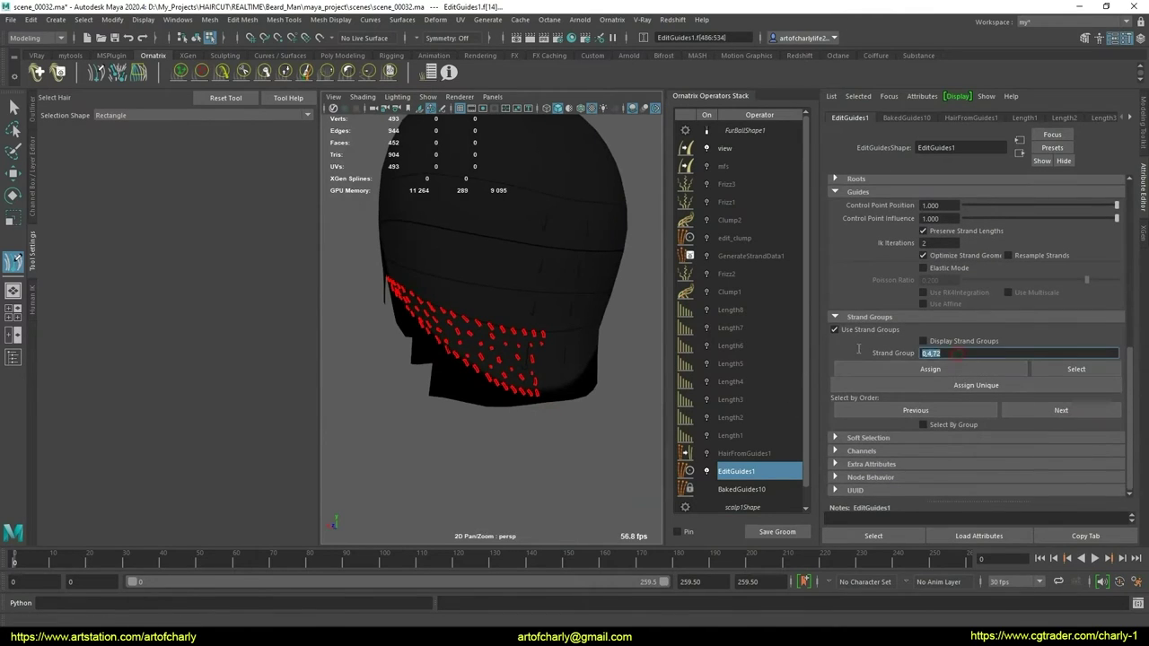
{"action": "type", "text": "0"}
{"action": "key", "text": "Return"}
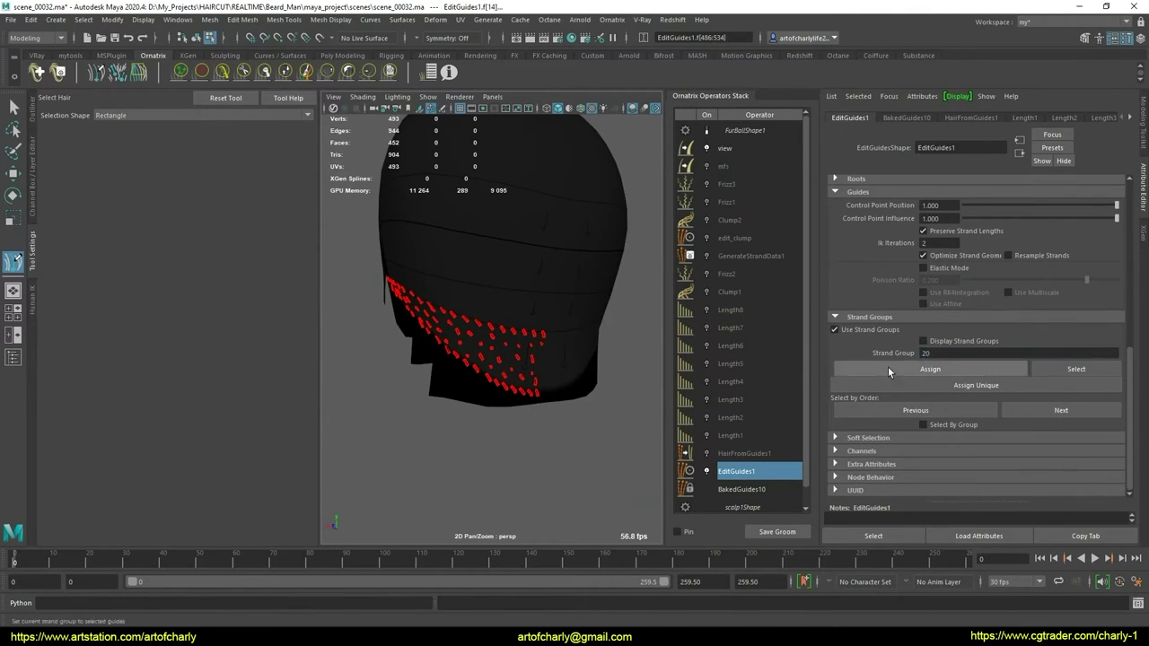
{"action": "left_click", "coordinate": [910, 375]}
{"action": "mouse_move", "coordinate": [526, 367]}
{"action": "left_mouse_down", "text": "alt"}
{"action": "mouse_move", "coordinate": [526, 400]}
{"action": "mouse_move", "coordinate": [455, 393]}
{"action": "mouse_move", "coordinate": [496, 413]}
{"action": "mouse_move", "coordinate": [570, 408]}
{"action": "left_mouse_up", "text": "alt"}
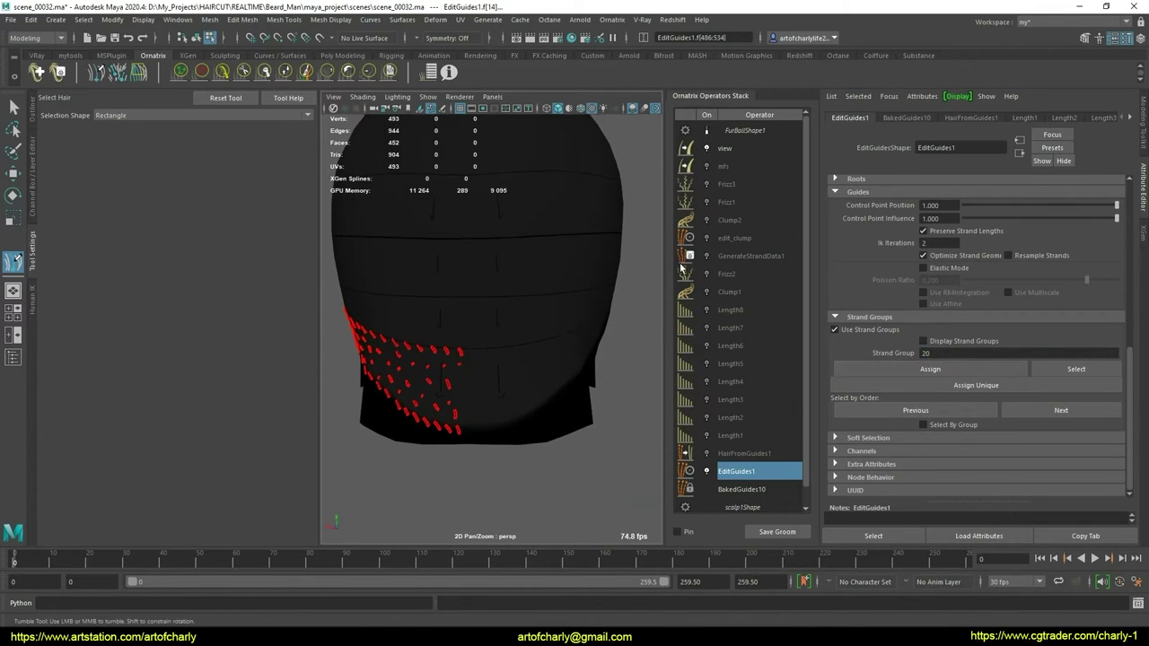
Mirror strand group 20 with a Strand Symmetry operator and collapse Symmetry1 into baked guides
{"action": "left_click", "coordinate": [616, 21]}
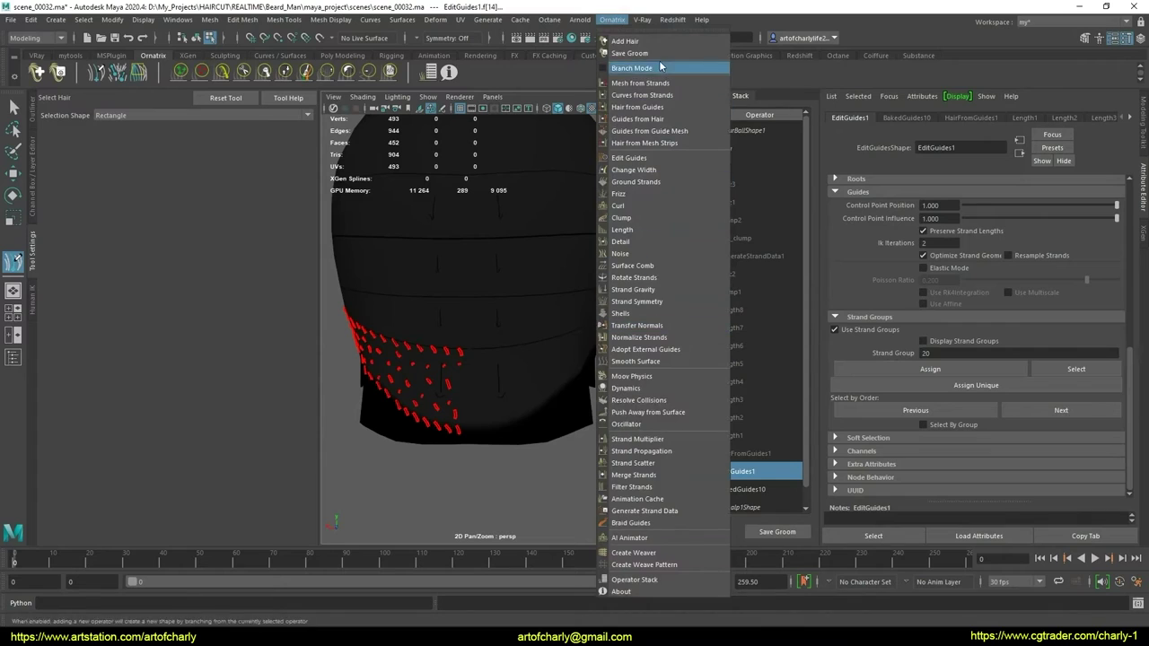
{"action": "left_click", "coordinate": [644, 301]}
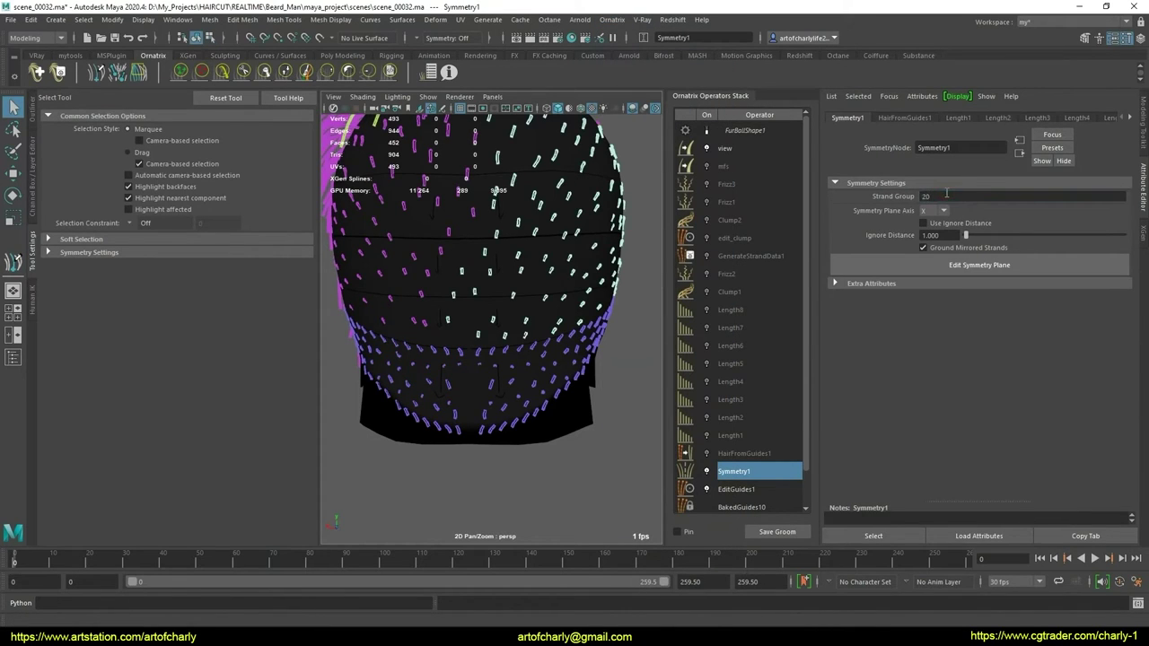
{"action": "left_click_drag", "start_coordinate": [557, 341], "coordinate": [474, 335], "text": "alt"}
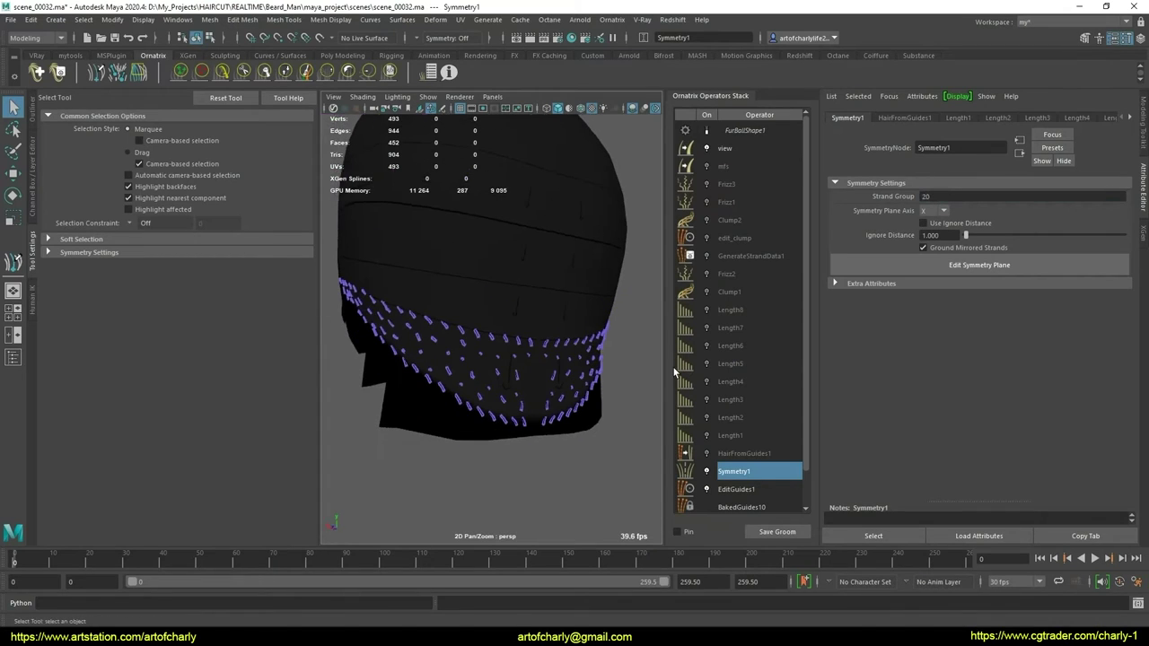
{"action": "right_click", "coordinate": [760, 480]}
{"action": "left_click", "coordinate": [804, 537]}
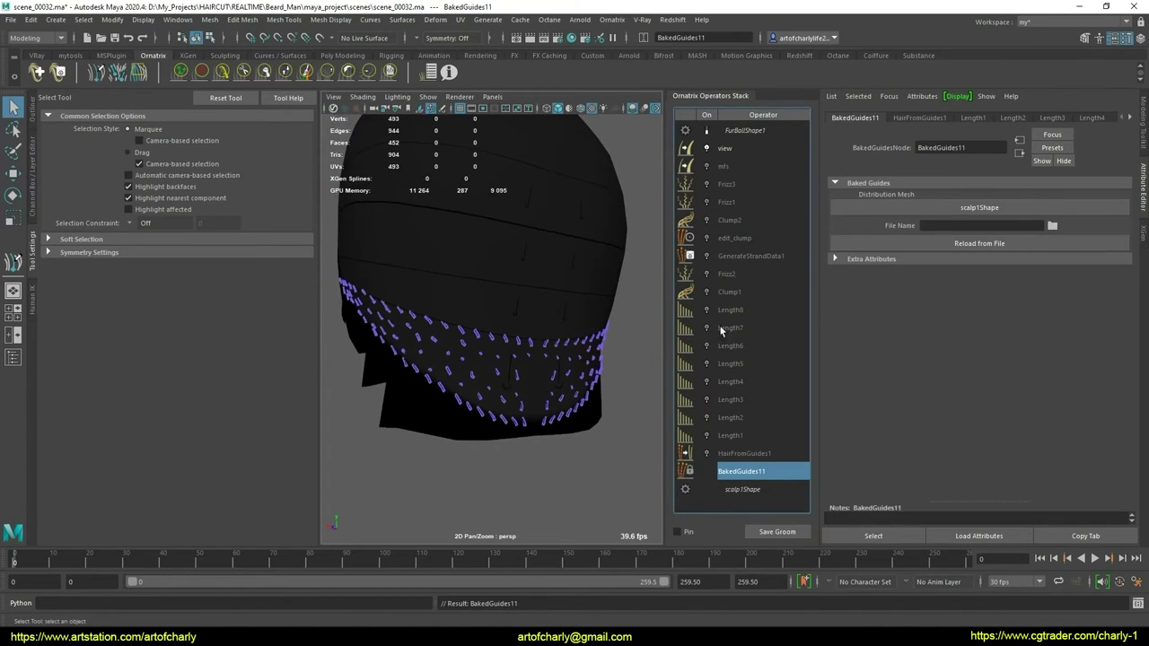
Add a new Edit Guides operator on top of the baked guides
{"action": "left_click", "coordinate": [612, 19]}
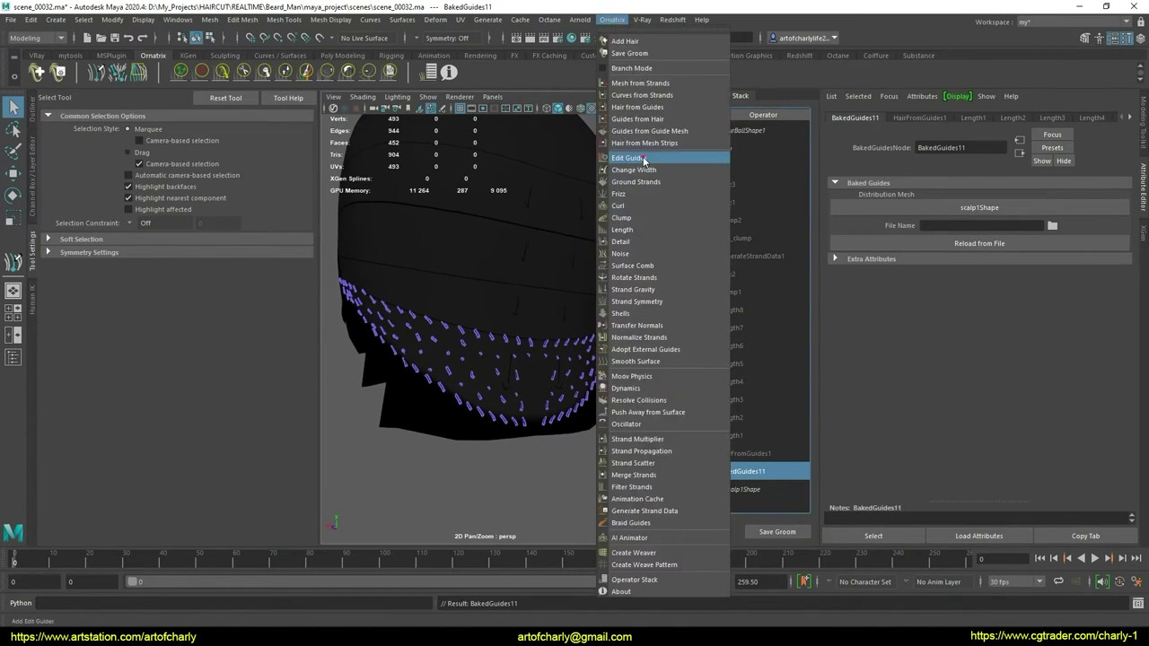
{"action": "left_click", "coordinate": [644, 169]}
{"action": "scroll", "coordinate": [949, 255], "scroll_direction": "up", "scroll_amount": 5}
{"action": "scroll", "coordinate": [931, 230], "scroll_direction": "up", "scroll_amount": 5}
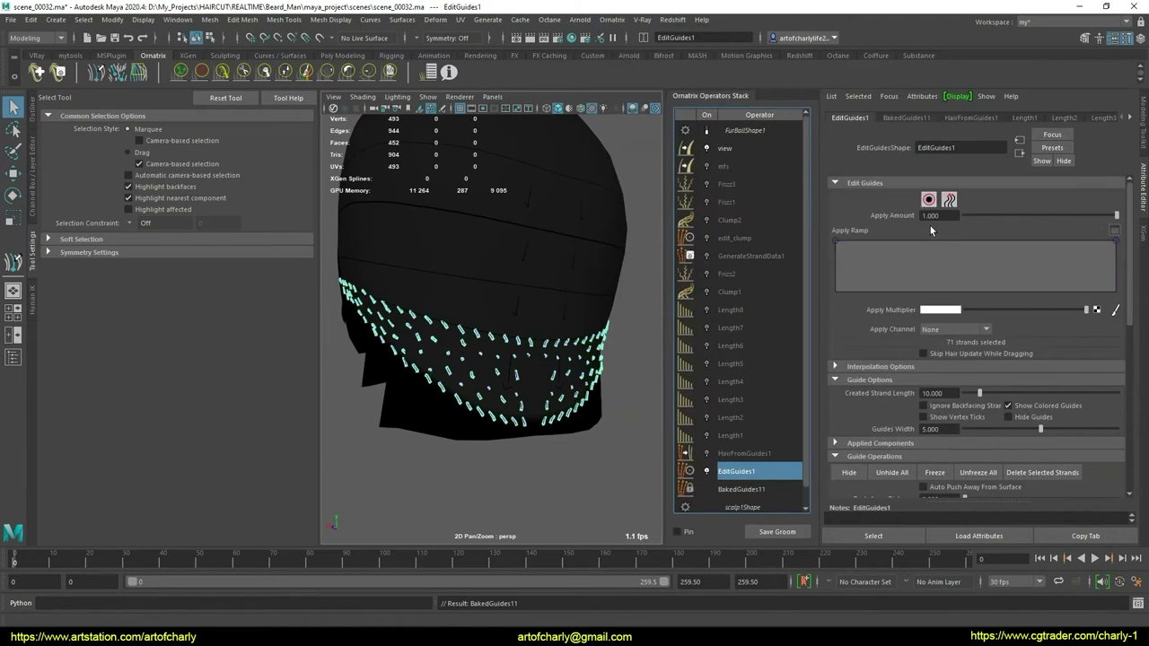
{"action": "left_click_drag", "start_coordinate": [617, 378], "coordinate": [510, 405], "text": "alt"}
{"action": "right_click_drag", "start_coordinate": [510, 405], "coordinate": [529, 440], "text": "alt"}
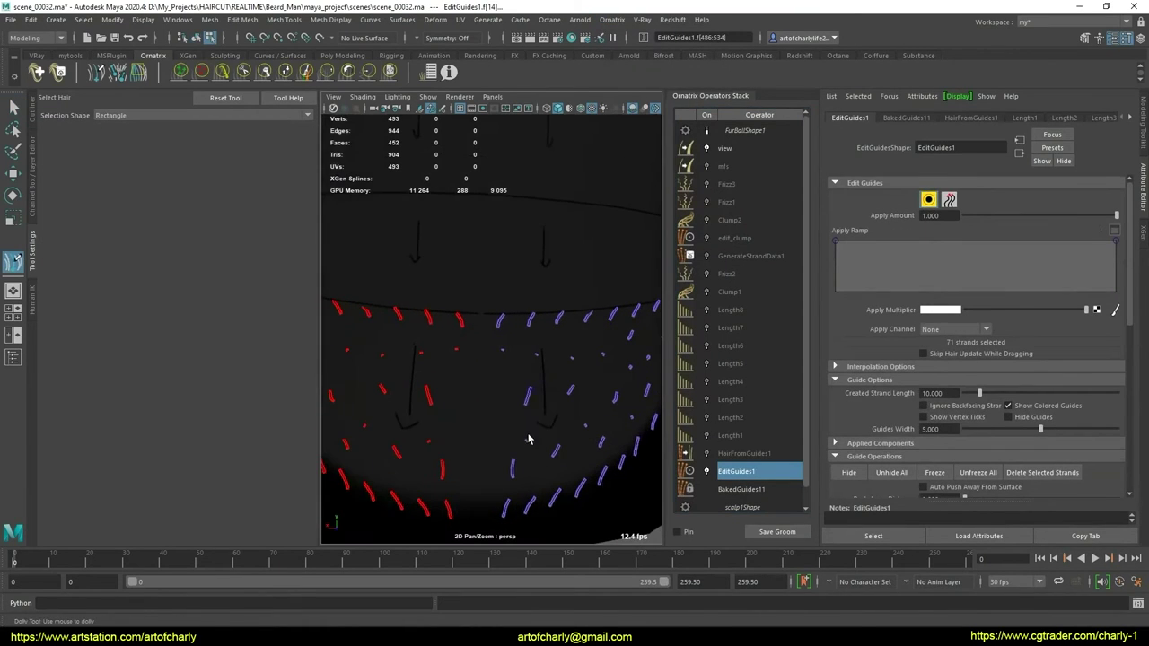
{"action": "left_click", "coordinate": [96, 73]}
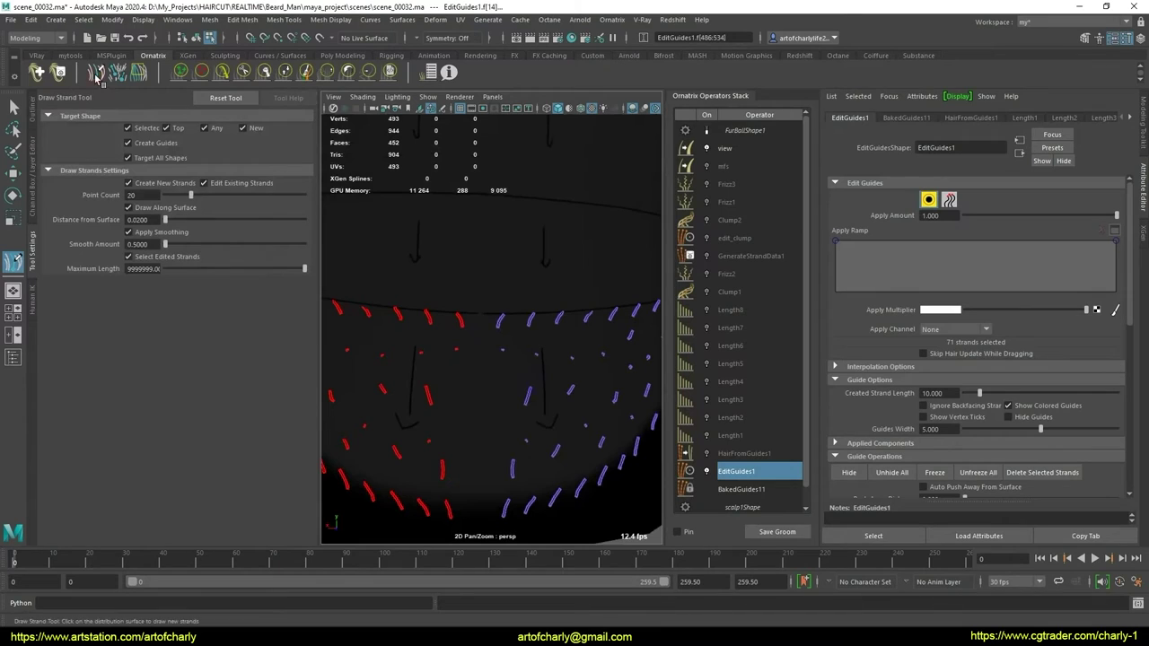
Return to selection mode and marquee-select the guides around the nape
{"action": "left_click_drag", "start_coordinate": [500, 300], "coordinate": [491, 380], "text": "alt"}
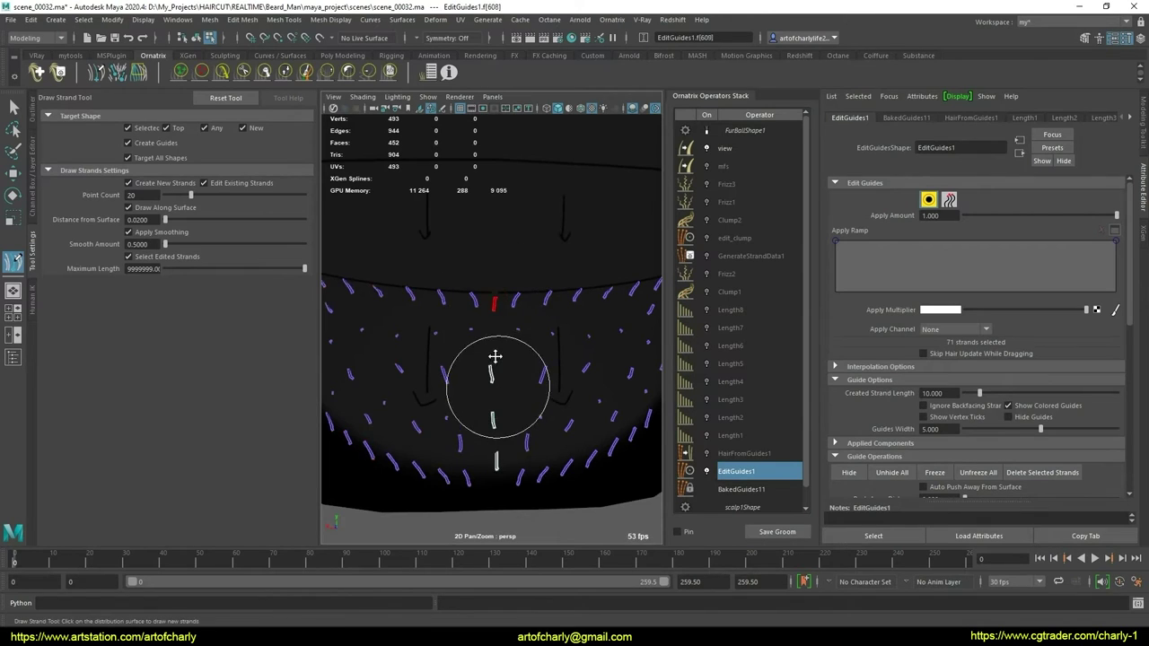
{"action": "middle_click_drag", "start_coordinate": [495, 356], "coordinate": [494, 381], "text": "alt"}
{"action": "scroll", "coordinate": [507, 385], "scroll_direction": "down", "scroll_amount": 3}
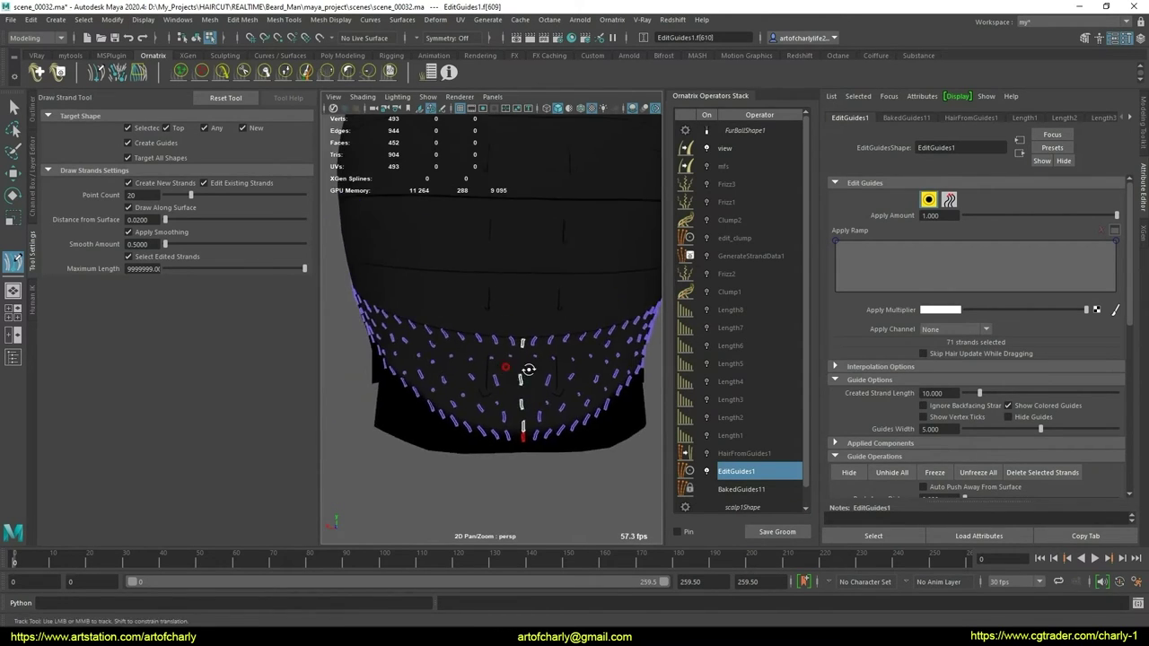
{"action": "scroll", "coordinate": [530, 377], "scroll_direction": "down", "scroll_amount": 3}
{"action": "key", "text": "q"}
{"action": "left_click_drag", "start_coordinate": [534, 375], "coordinate": [433, 296], "text": "alt"}
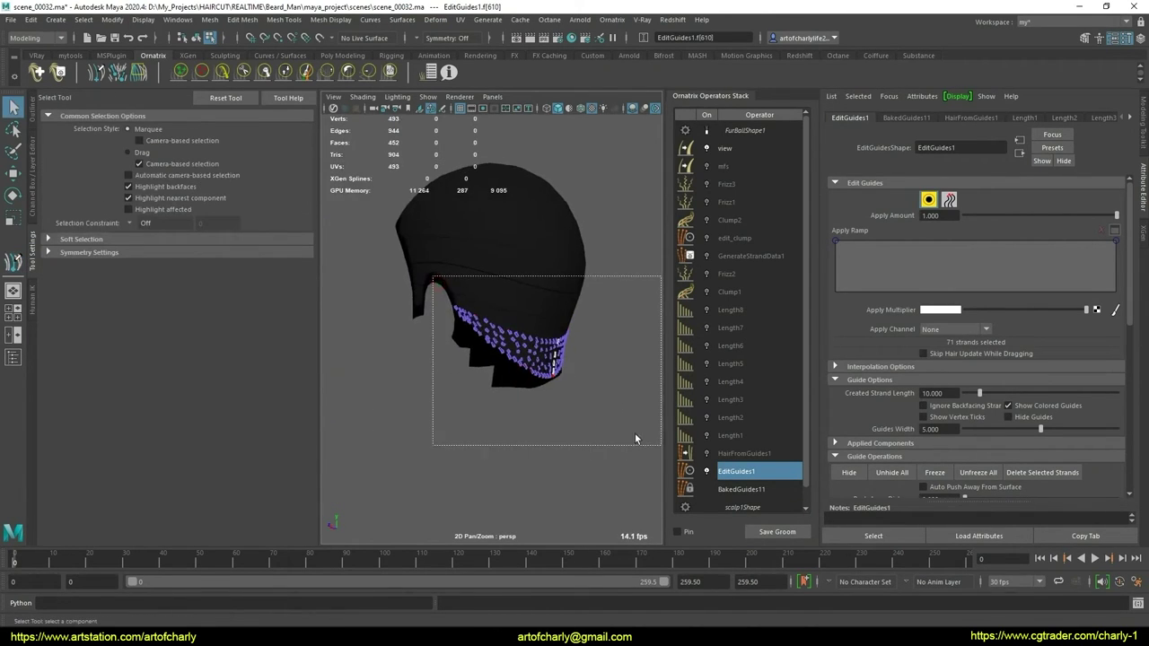
{"action": "left_click_drag", "start_coordinate": [635, 438], "coordinate": [635, 440]}
{"action": "mouse_move", "coordinate": [636, 440]}
{"action": "left_mouse_down", "text": "alt"}
{"action": "mouse_move", "coordinate": [467, 398]}
{"action": "mouse_move", "coordinate": [508, 400]}
{"action": "left_mouse_up", "text": "alt"}
{"action": "scroll", "coordinate": [521, 402], "scroll_direction": "up", "scroll_amount": 3}
{"action": "scroll", "coordinate": [565, 397], "scroll_direction": "up", "scroll_amount": 2}
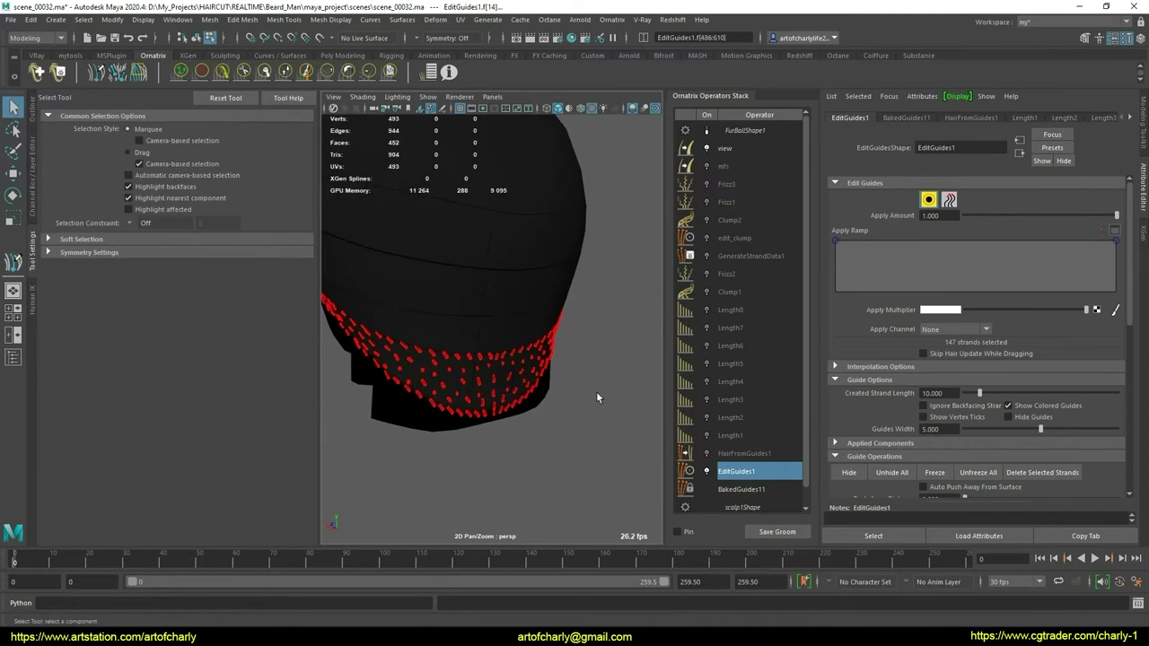
{"action": "scroll", "coordinate": [915, 366], "scroll_direction": "down", "scroll_amount": 5}
{"action": "scroll", "coordinate": [925, 404], "scroll_direction": "down", "scroll_amount": 3}
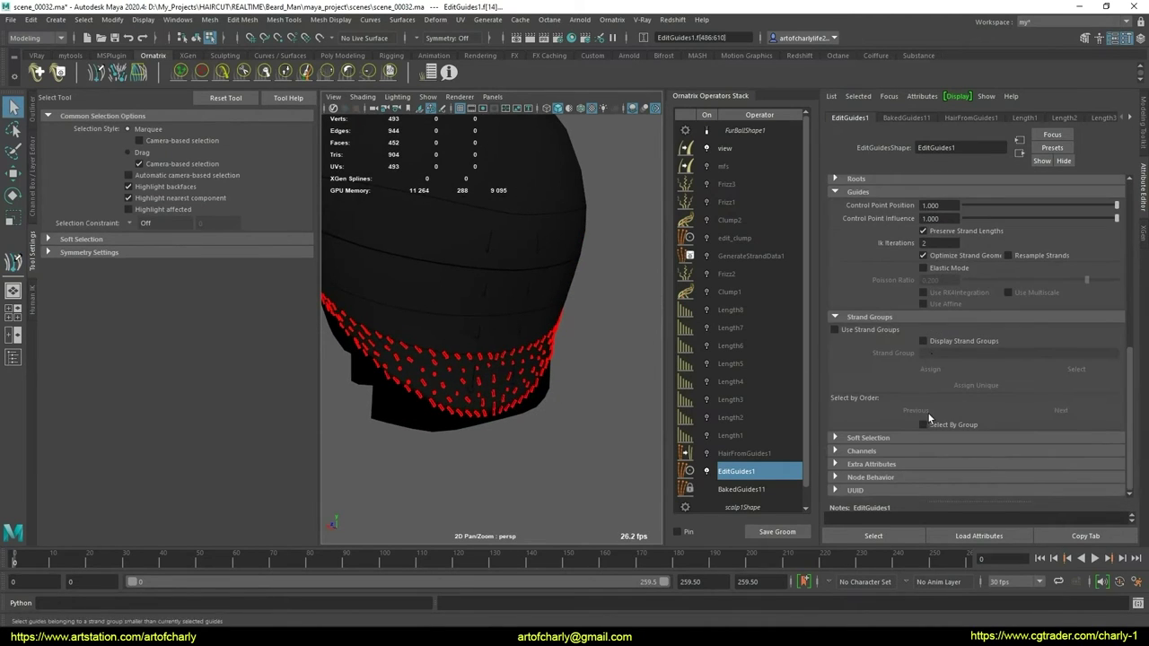
Enable Use Strand Groups, assign the nape guides to group 1, and unhide all guides
{"action": "left_click", "coordinate": [886, 330]}
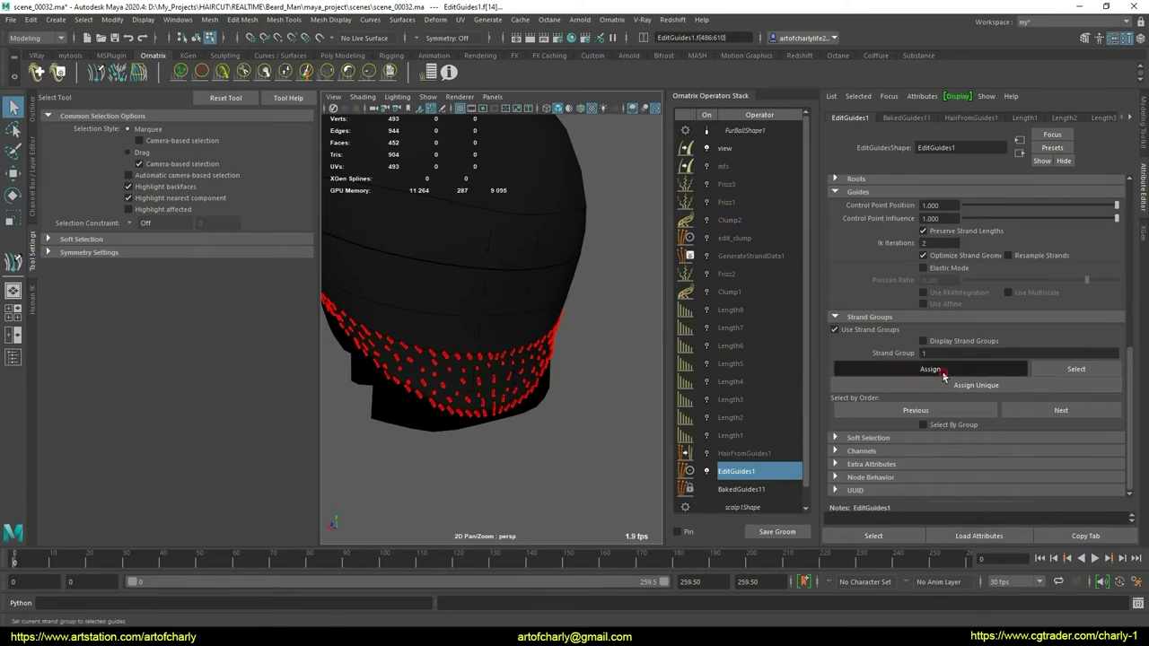
{"action": "left_click_drag", "start_coordinate": [561, 373], "coordinate": [507, 381], "text": "alt"}
{"action": "scroll", "coordinate": [898, 328], "scroll_direction": "up", "scroll_amount": 3}
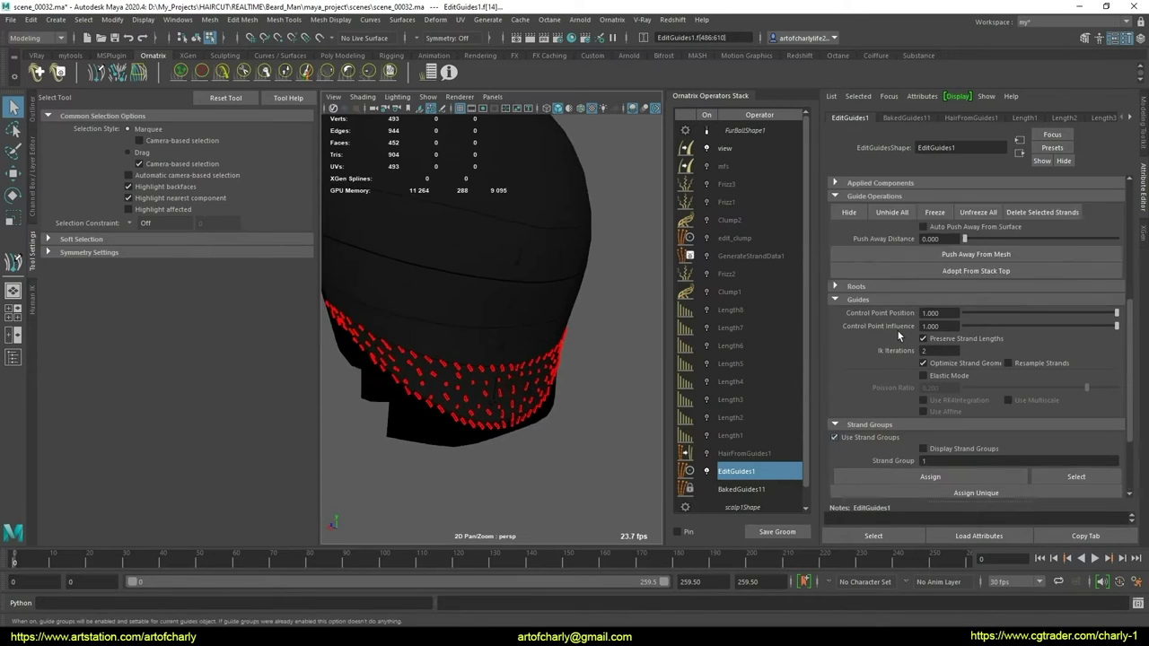
{"action": "scroll", "coordinate": [902, 329], "scroll_direction": "up", "scroll_amount": 2}
{"action": "left_click", "coordinate": [884, 285]}
Select HairFromGuides1 to inspect the grown hair around the head
{"action": "left_click_drag", "start_coordinate": [403, 387], "coordinate": [464, 356], "text": "alt"}
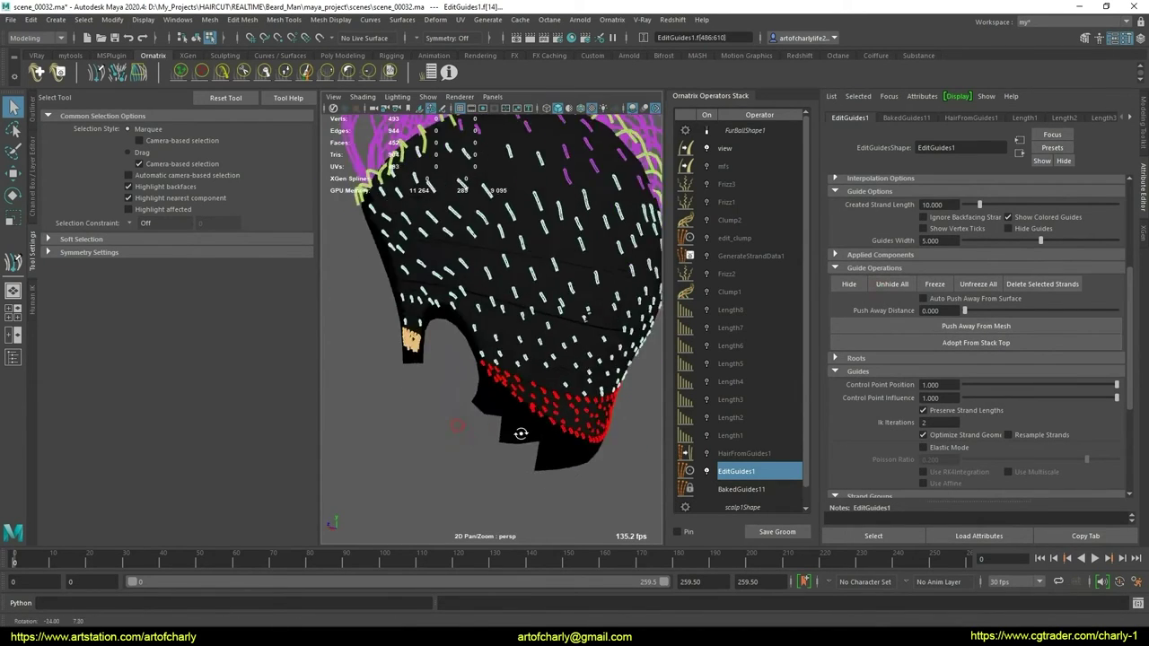
{"action": "left_click_drag", "start_coordinate": [494, 397], "coordinate": [592, 429], "text": "alt"}
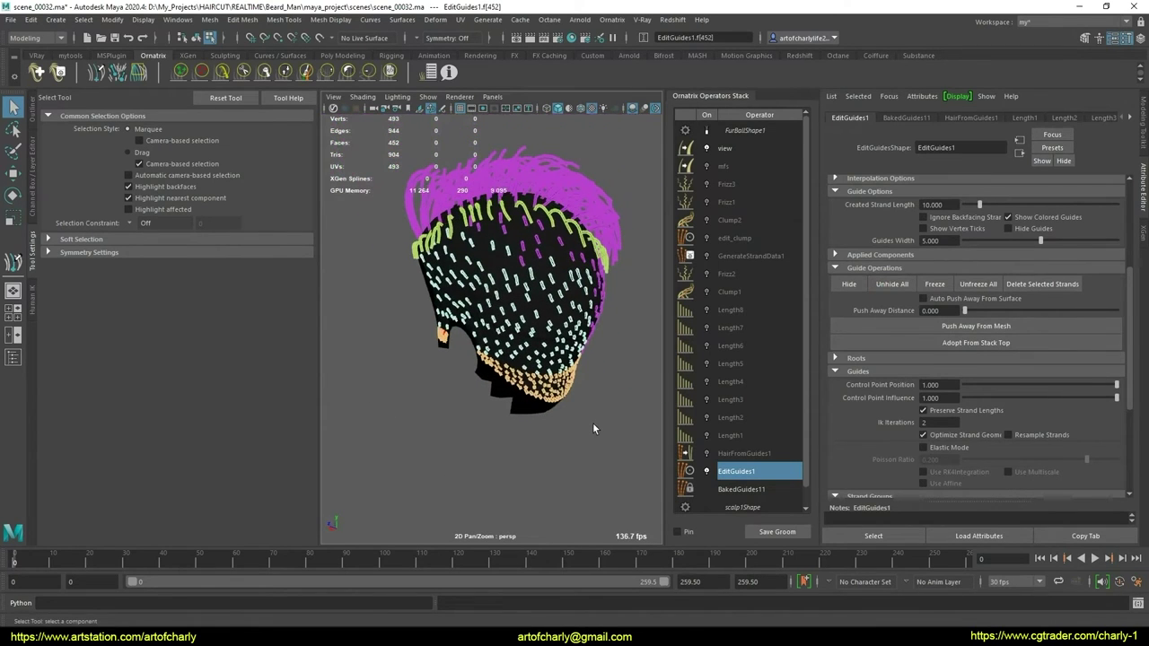
{"action": "scroll", "coordinate": [457, 423], "scroll_direction": "up", "scroll_amount": 3}
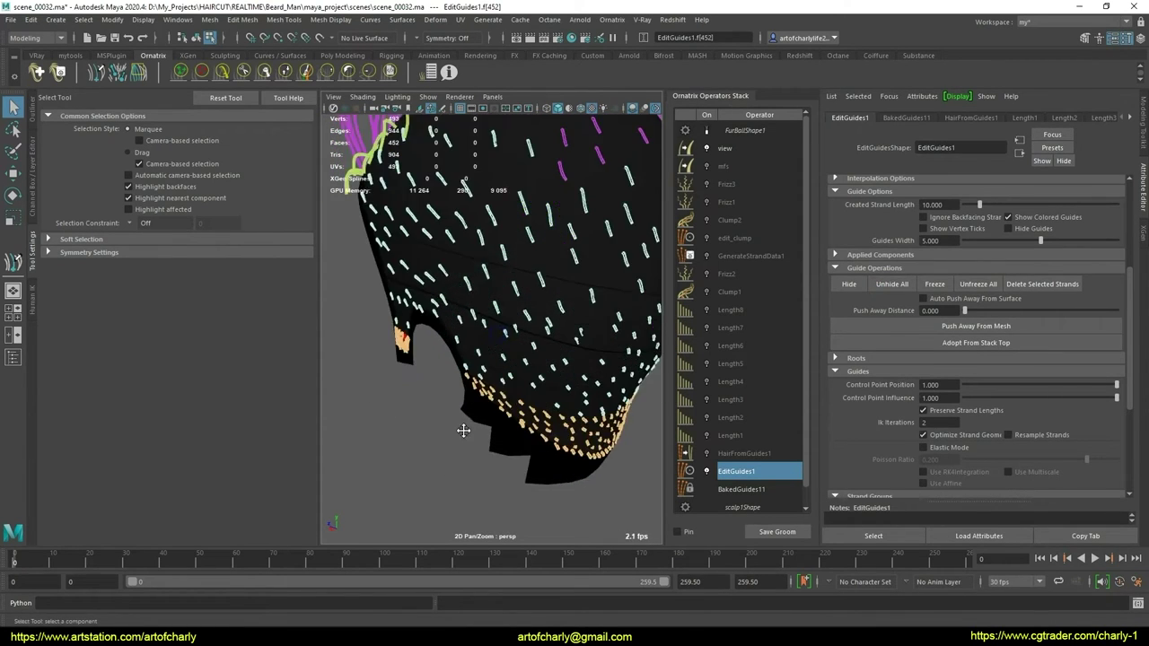
{"action": "mouse_move", "coordinate": [461, 428]}
{"action": "left_mouse_down", "text": "alt"}
{"action": "mouse_move", "coordinate": [440, 384]}
{"action": "mouse_move", "coordinate": [506, 414]}
{"action": "left_mouse_up", "text": "alt"}
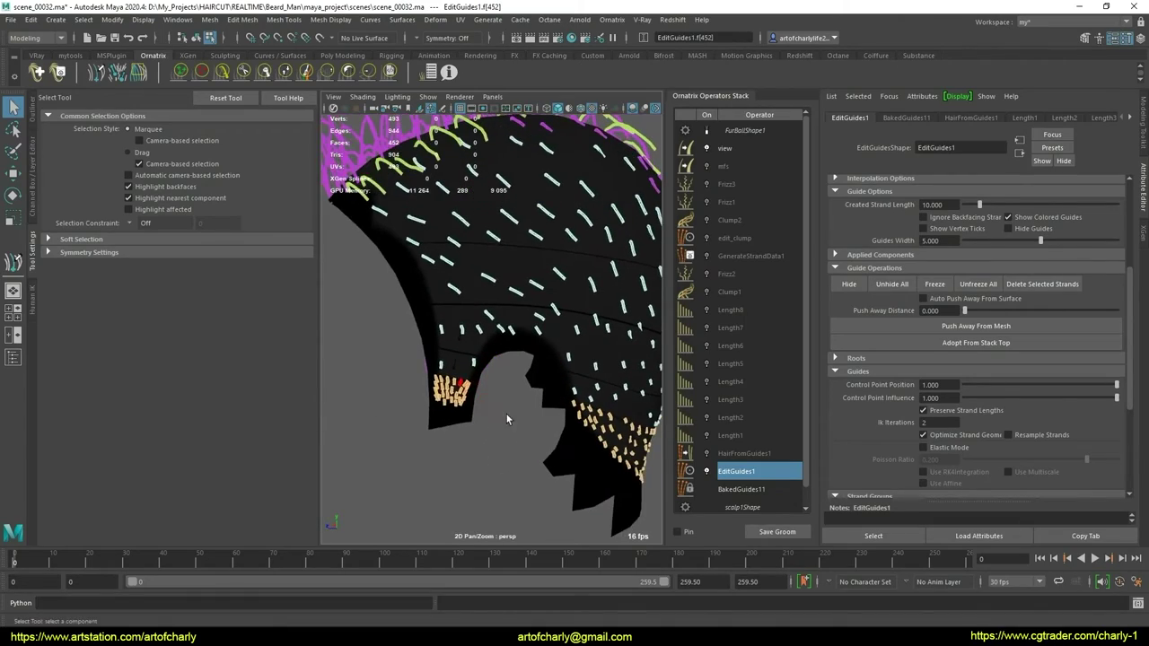
{"action": "middle_click_drag", "start_coordinate": [506, 413], "coordinate": [455, 403], "text": "alt"}
{"action": "left_click_drag", "start_coordinate": [455, 403], "coordinate": [343, 390], "text": "alt"}
{"action": "left_click_drag", "start_coordinate": [526, 397], "coordinate": [561, 400], "text": "alt"}
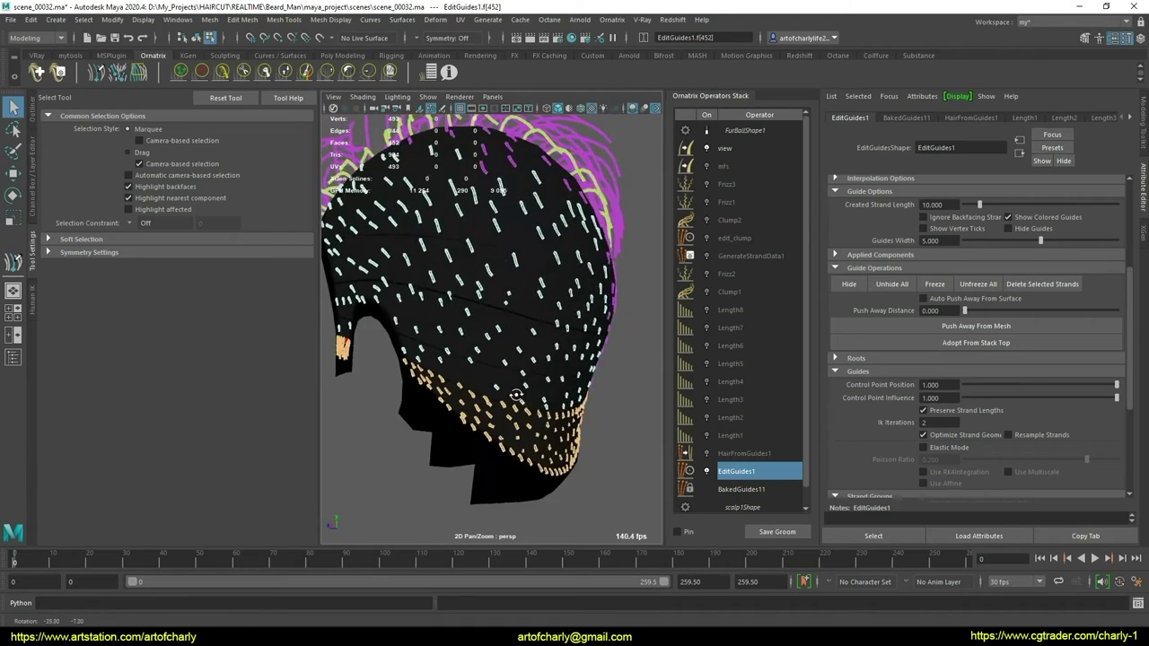
{"action": "left_click", "coordinate": [758, 453]}
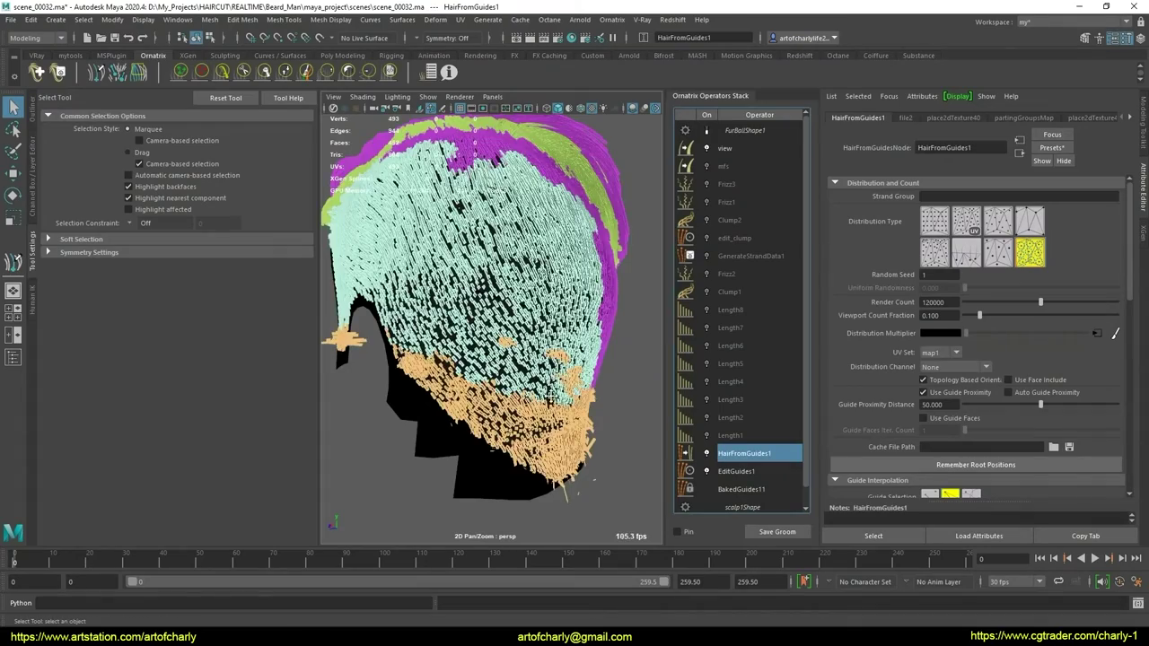
Switch off the FurBallShape1 colour preview and return to plain shaded display
{"action": "left_click_drag", "start_coordinate": [550, 395], "coordinate": [690, 352], "text": "alt"}
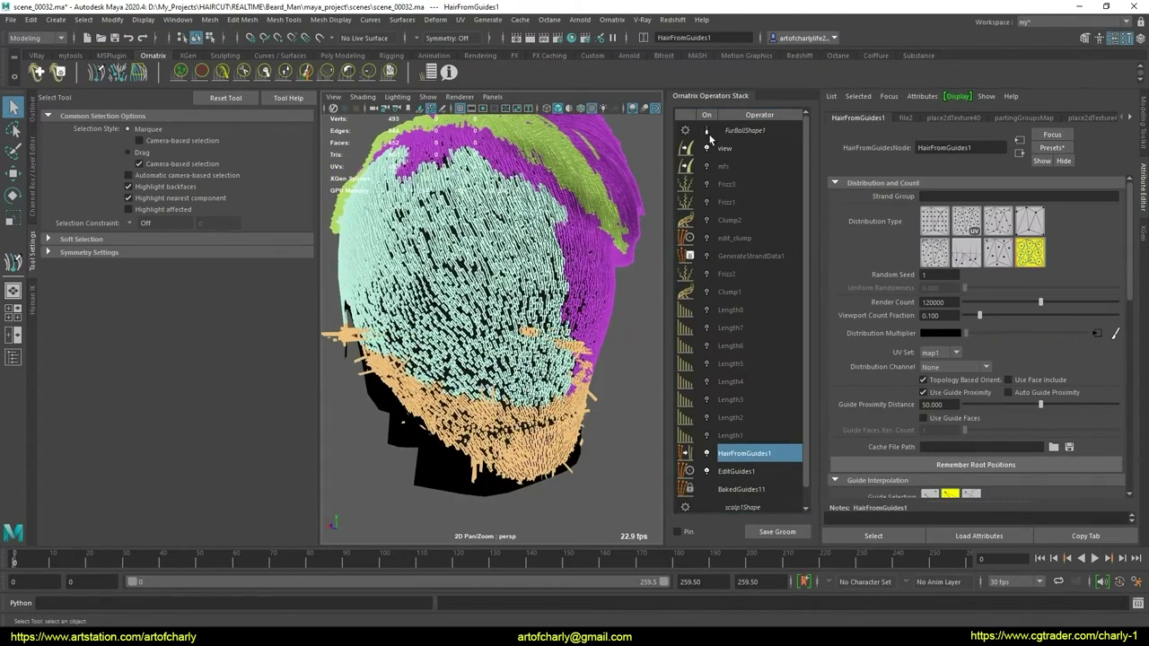
{"action": "left_click_drag", "start_coordinate": [598, 334], "coordinate": [579, 359], "text": "alt"}
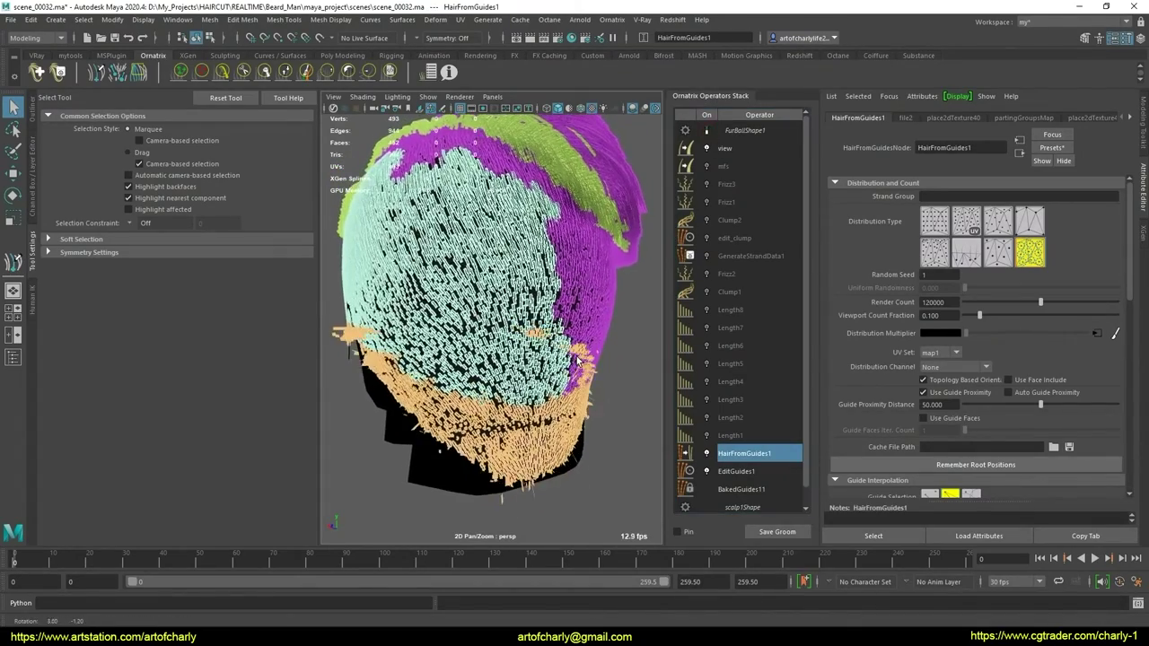
{"action": "key", "text": "6"}
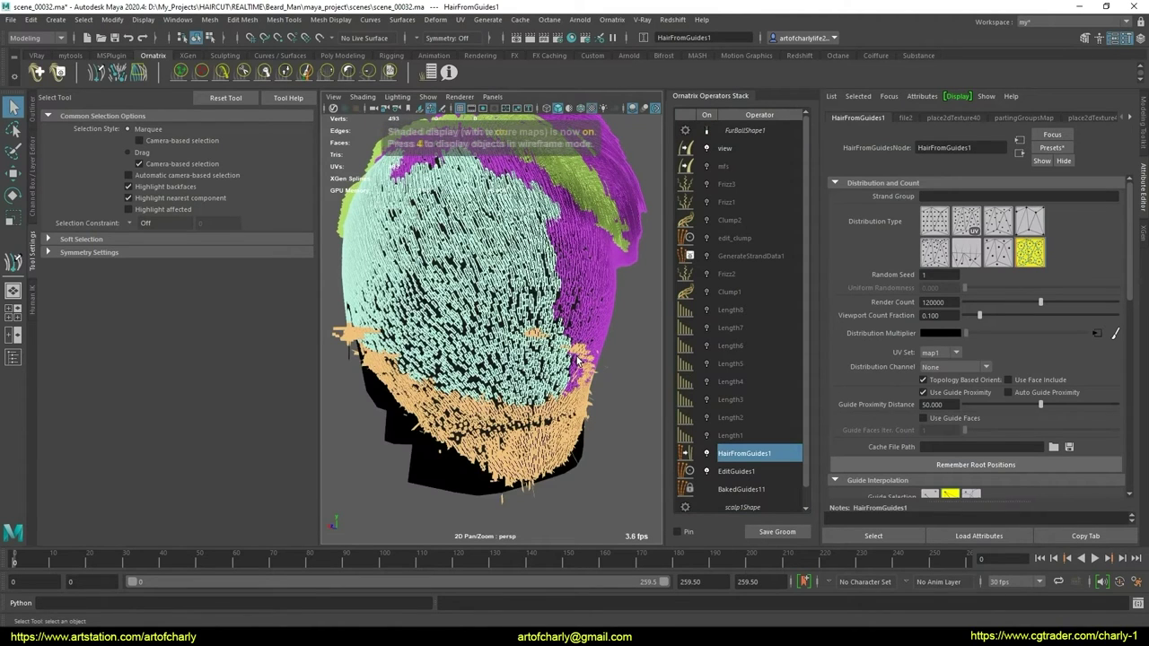
{"action": "left_click", "coordinate": [705, 133]}
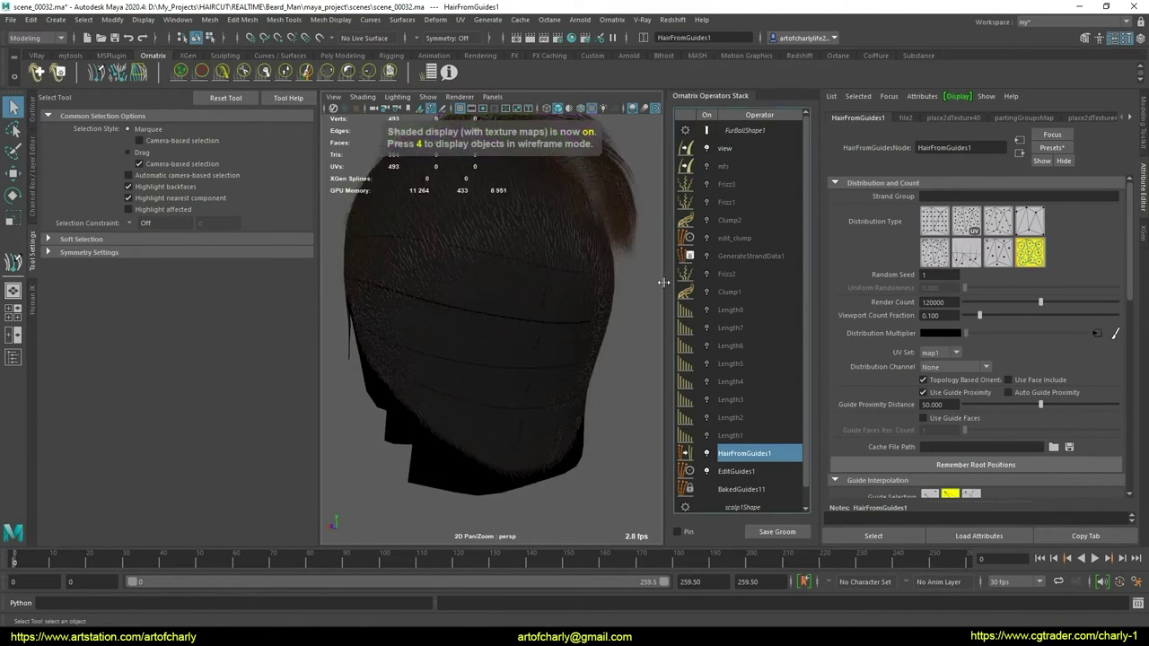
{"action": "mouse_move", "coordinate": [599, 380]}
{"action": "left_mouse_down", "text": "alt"}
{"action": "mouse_move", "coordinate": [655, 380]}
{"action": "mouse_move", "coordinate": [586, 373]}
{"action": "left_mouse_up", "text": "alt"}
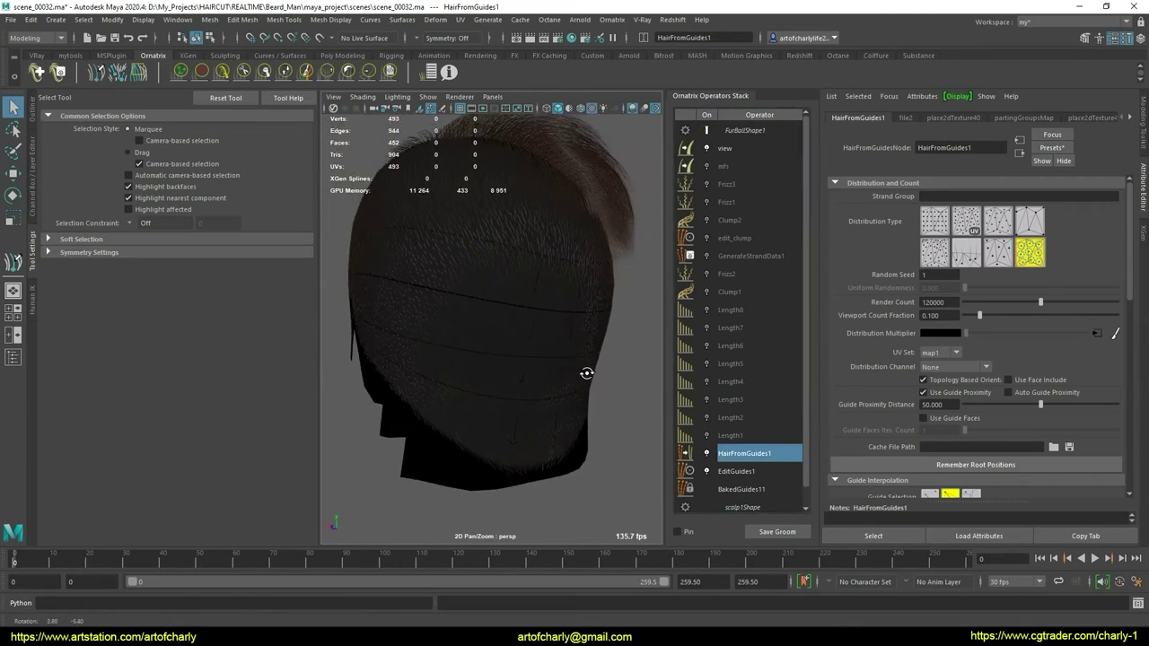
{"action": "key", "text": "5"}
{"action": "mouse_move", "coordinate": [590, 397]}
{"action": "right_mouse_down", "text": "alt"}
{"action": "mouse_move", "coordinate": [598, 392]}
{"action": "mouse_move", "coordinate": [578, 429]}
{"action": "mouse_move", "coordinate": [600, 435]}
{"action": "right_mouse_up", "text": "alt"}
In Length1, make the length absolute with scaling enabled and set blend distance to 0
{"action": "left_click", "coordinate": [731, 436]}
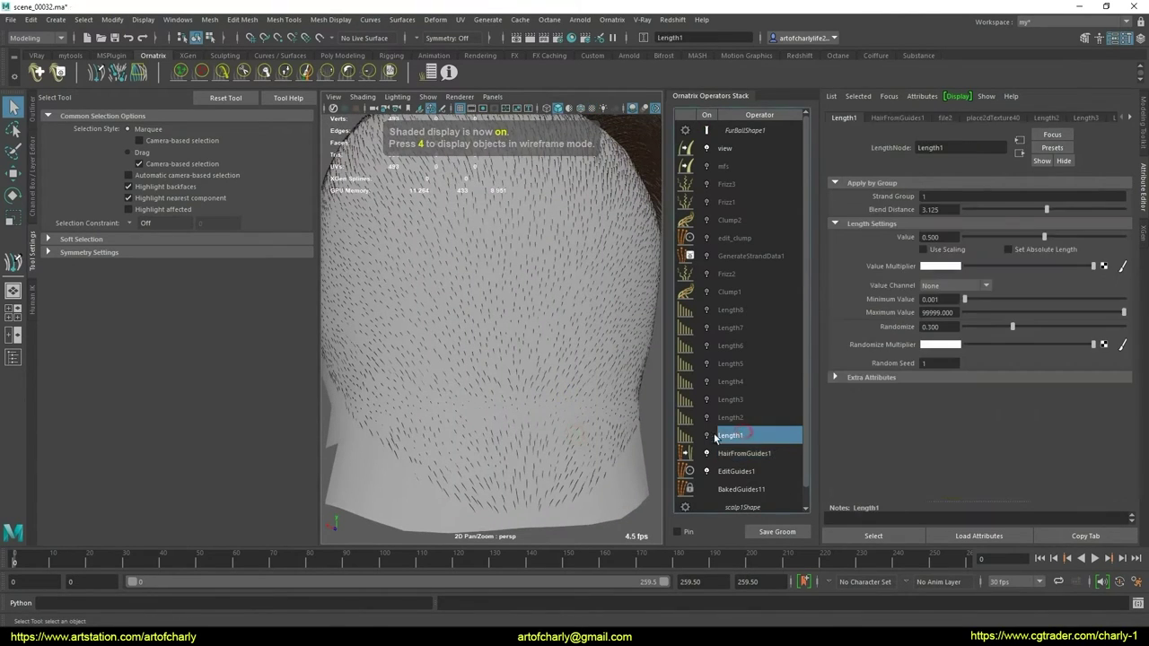
{"action": "left_click_drag", "start_coordinate": [484, 404], "coordinate": [516, 418], "text": "alt"}
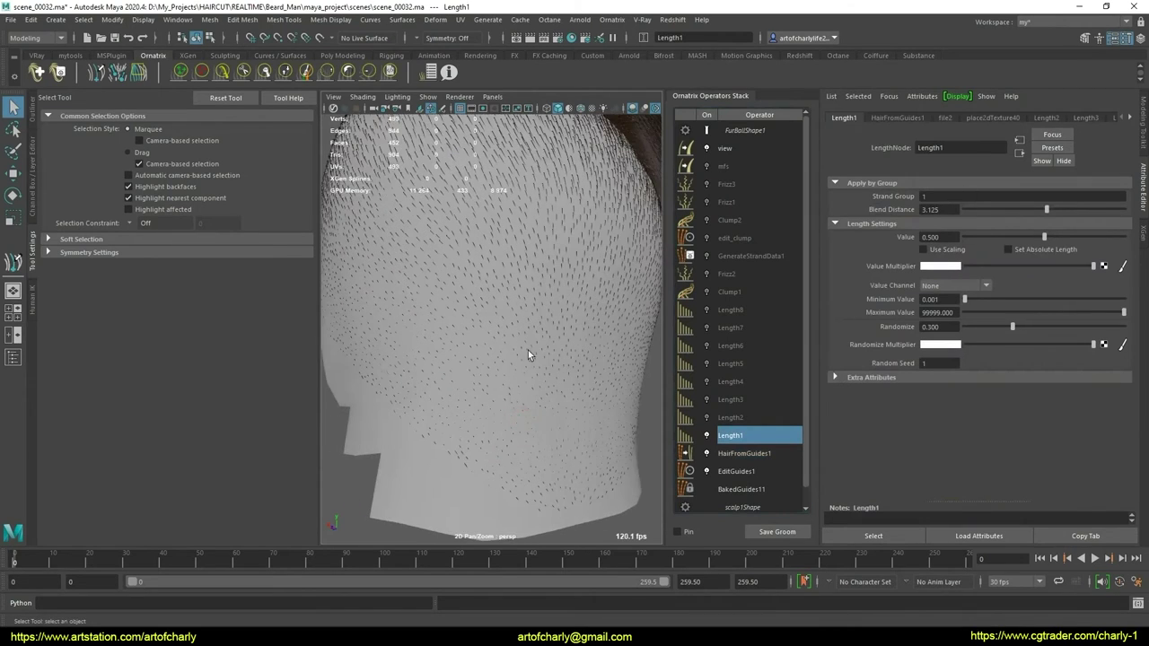
{"action": "mouse_move", "coordinate": [527, 355]}
{"action": "left_mouse_down", "text": "alt"}
{"action": "mouse_move", "coordinate": [437, 392]}
{"action": "mouse_move", "coordinate": [577, 428]}
{"action": "left_mouse_up", "text": "alt"}
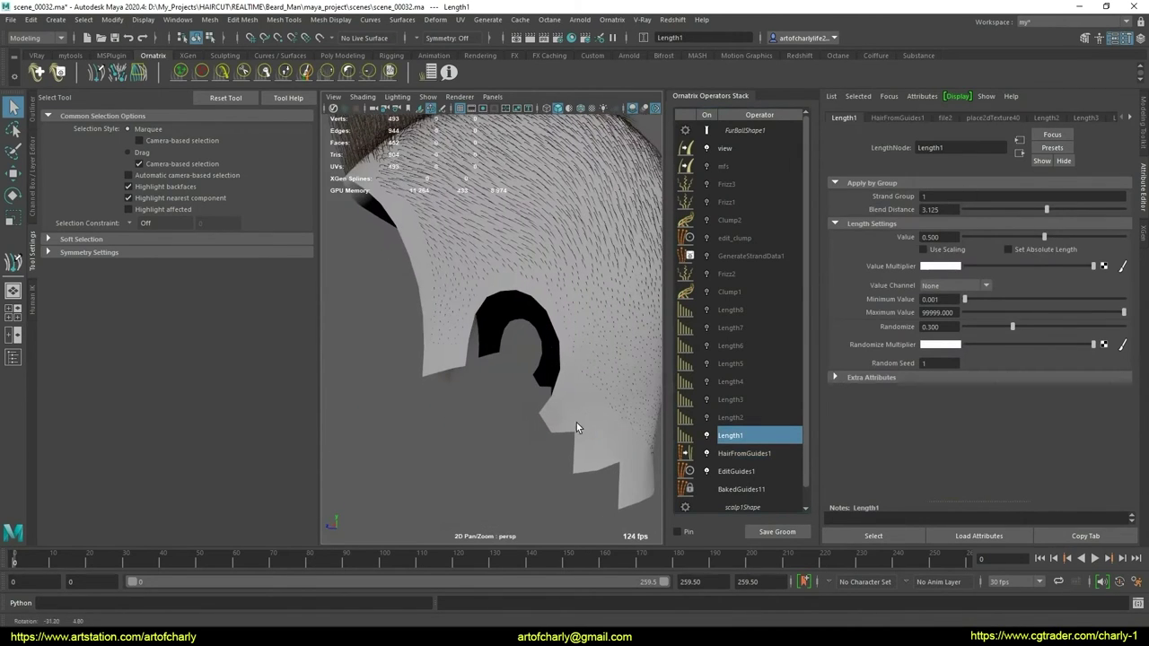
{"action": "left_click", "coordinate": [1047, 252]}
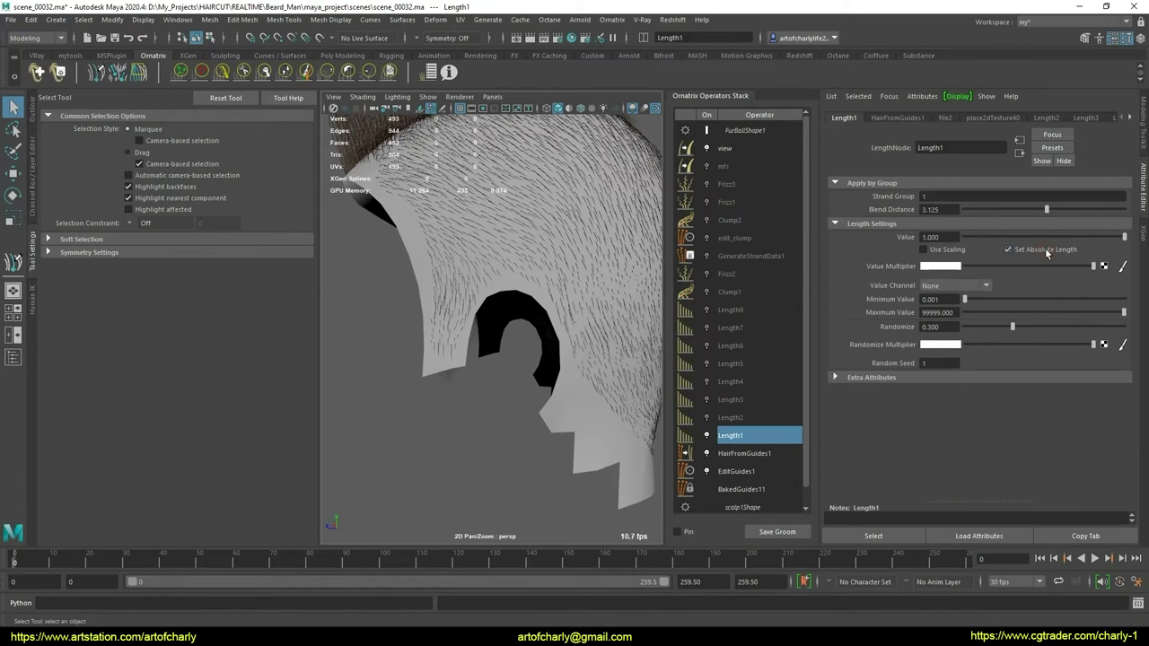
{"action": "left_click", "coordinate": [944, 252]}
{"action": "mouse_move", "coordinate": [587, 331]}
{"action": "left_mouse_down", "text": "alt"}
{"action": "mouse_move", "coordinate": [512, 333]}
{"action": "mouse_move", "coordinate": [546, 334]}
{"action": "left_mouse_up", "text": "alt"}
{"action": "left_click_drag", "start_coordinate": [1110, 243], "coordinate": [1076, 239]}
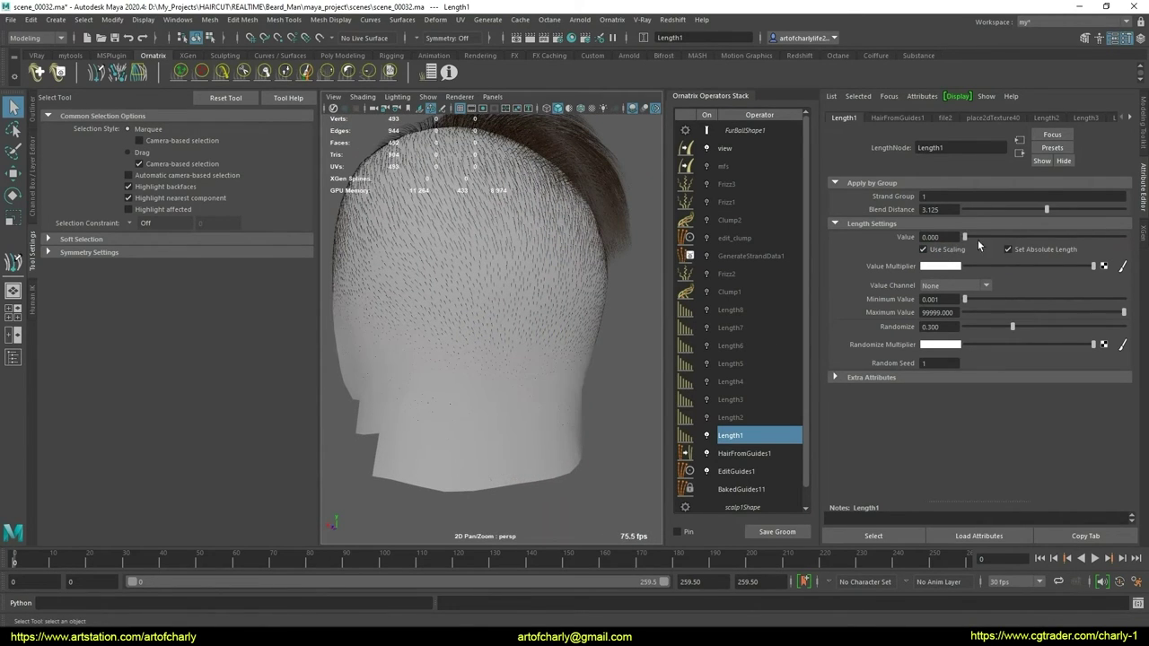
{"action": "key", "text": "ctrl+z"}
{"action": "key", "text": "shift+z"}
{"action": "key", "text": "ctrl+z"}
{"action": "left_click_drag", "start_coordinate": [1096, 245], "coordinate": [1070, 245]}
{"action": "key", "text": "ctrl+z"}
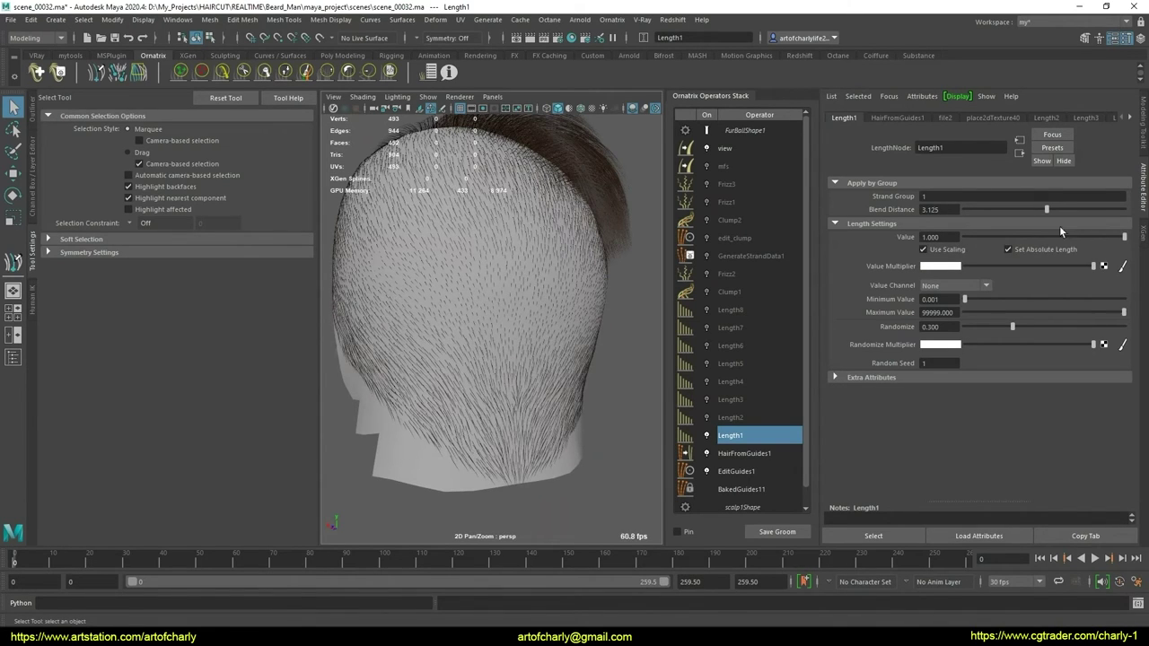
{"action": "type", "text": "0"}
{"action": "key", "text": "Return"}
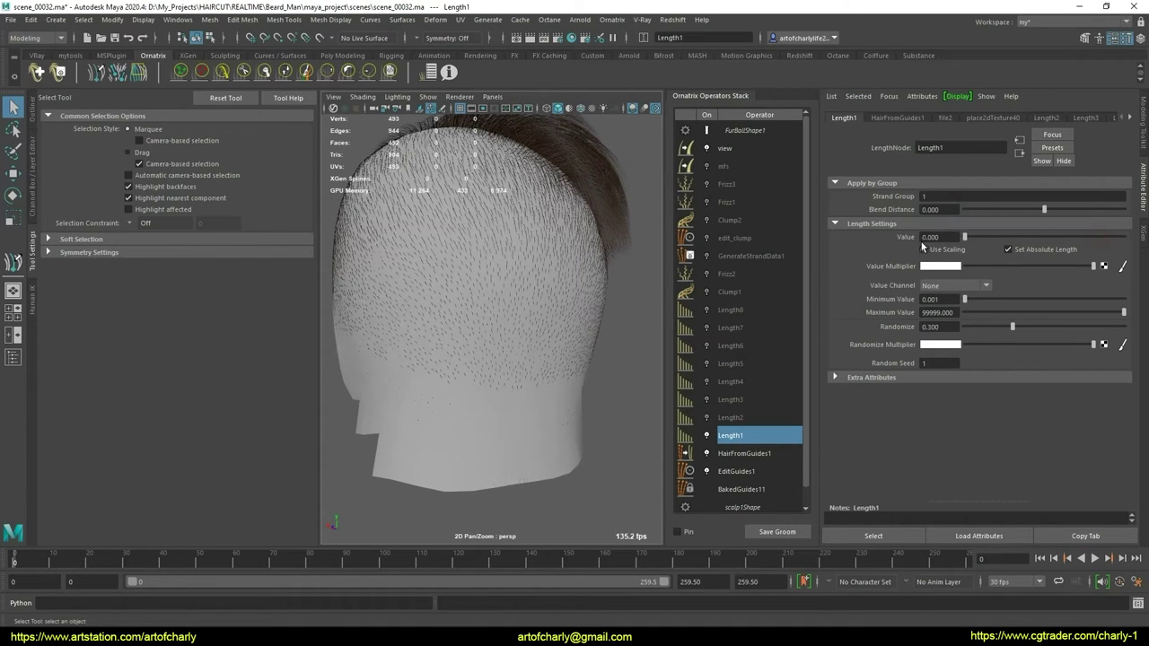
Set the Length1 value to 1.000, then disable HairFromGuides1 to show only the guides
{"action": "mouse_move", "coordinate": [559, 350]}
{"action": "left_mouse_down", "text": "alt"}
{"action": "mouse_move", "coordinate": [643, 404]}
{"action": "mouse_move", "coordinate": [495, 406]}
{"action": "left_mouse_up", "text": "alt"}
{"action": "left_click_drag", "start_coordinate": [548, 352], "coordinate": [604, 353], "text": "alt"}
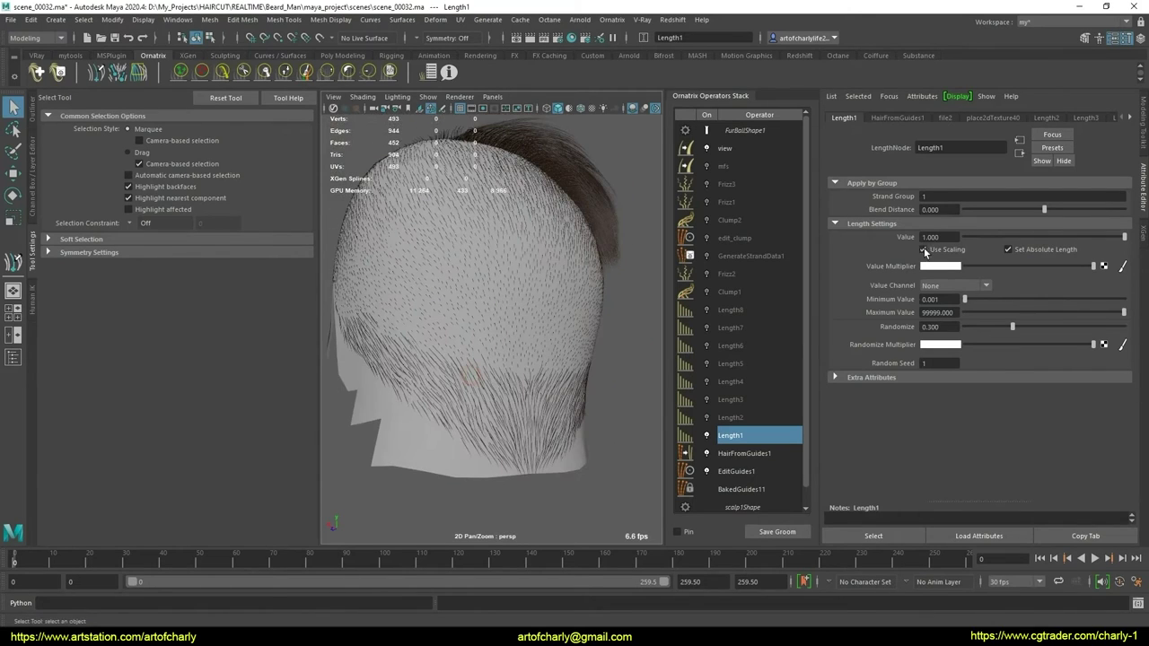
{"action": "type", "text": "2.000"}
{"action": "key", "text": "Return"}
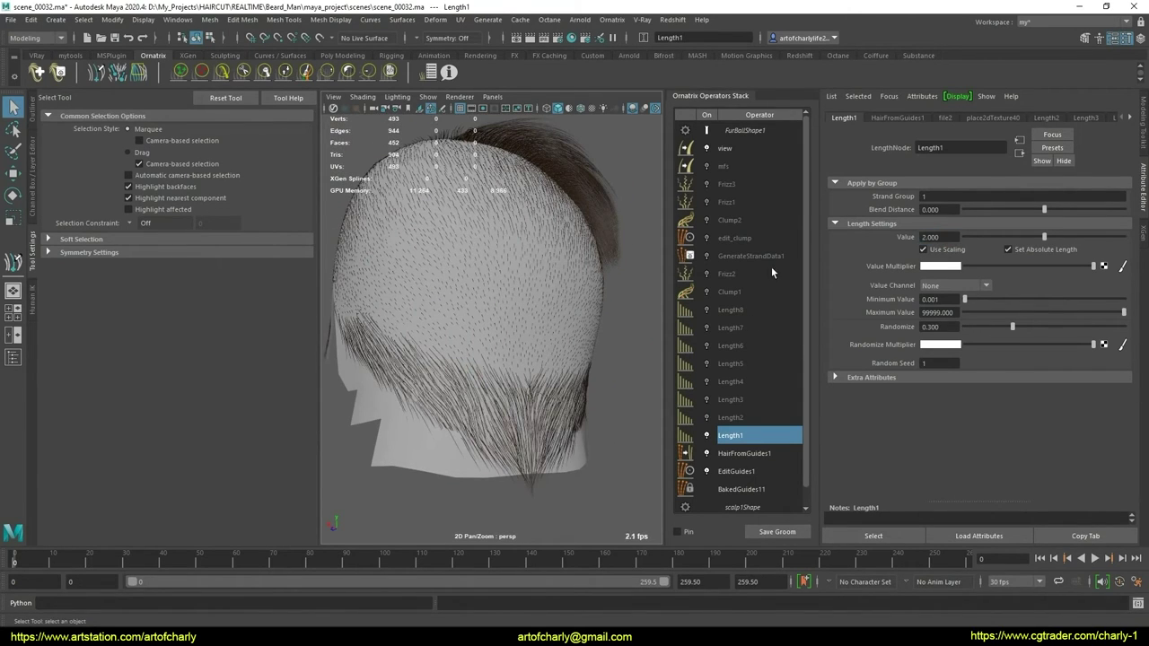
{"action": "left_click_drag", "start_coordinate": [518, 365], "coordinate": [583, 359], "text": "alt"}
{"action": "mouse_move", "coordinate": [1044, 237]}
{"action": "left_mouse_down"}
{"action": "mouse_move", "coordinate": [951, 250]}
{"action": "mouse_move", "coordinate": [975, 248]}
{"action": "left_mouse_up"}
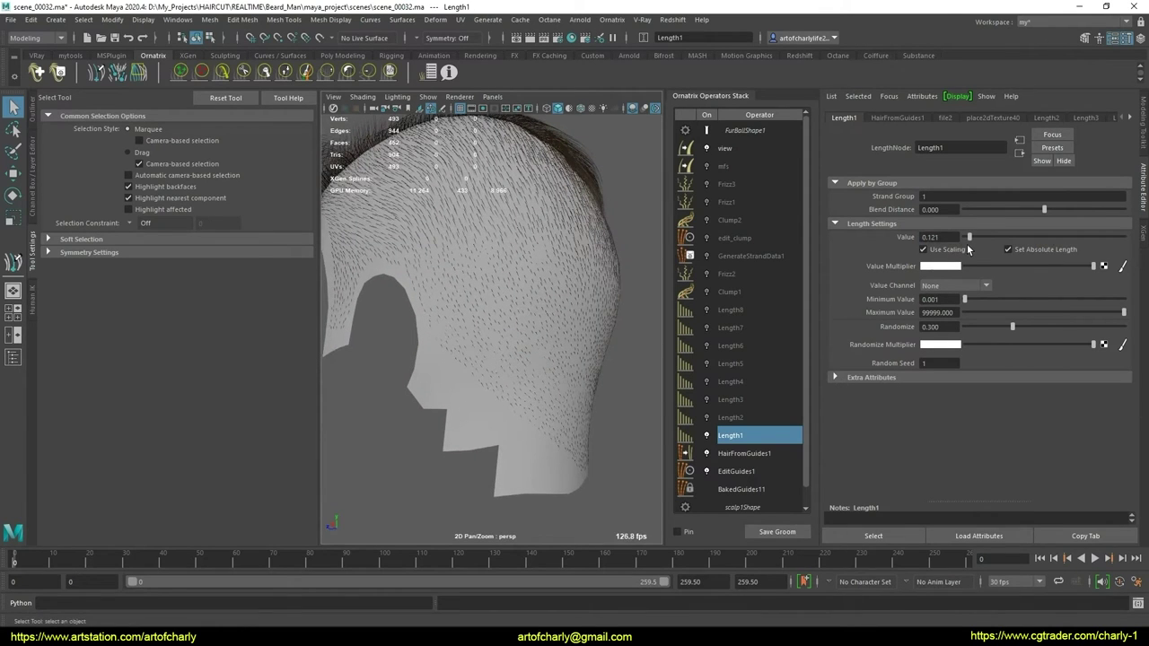
{"action": "left_click_drag", "start_coordinate": [517, 244], "coordinate": [544, 332], "text": "alt"}
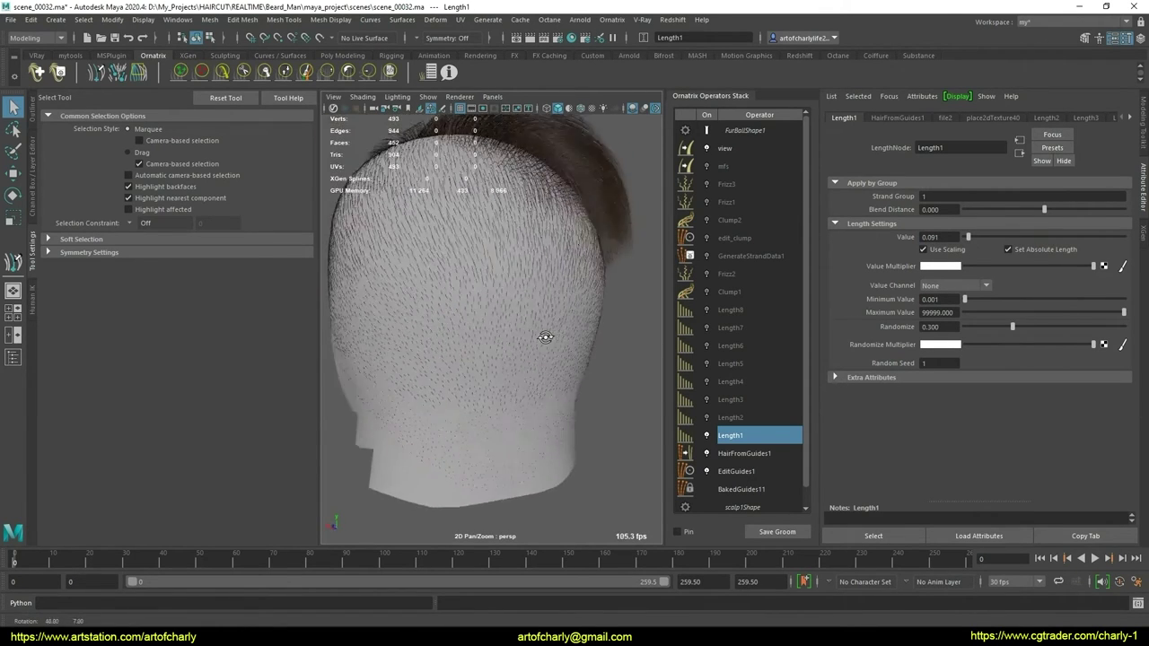
{"action": "key", "text": "Return"}
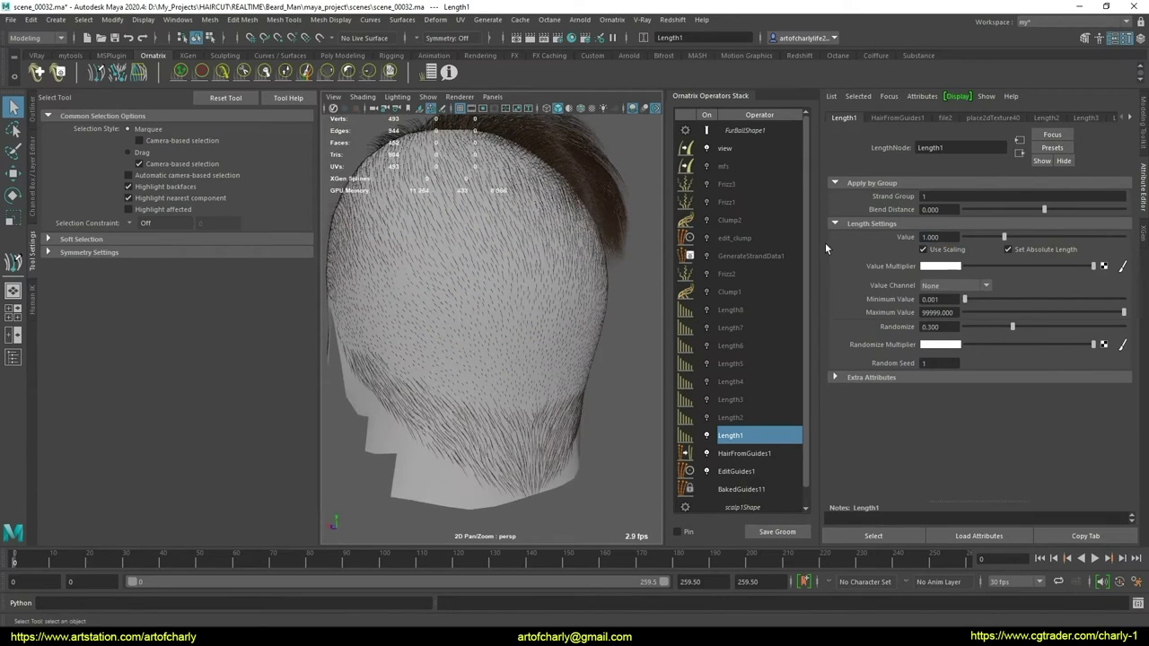
{"action": "left_click", "coordinate": [709, 435]}
{"action": "left_click", "coordinate": [709, 454]}
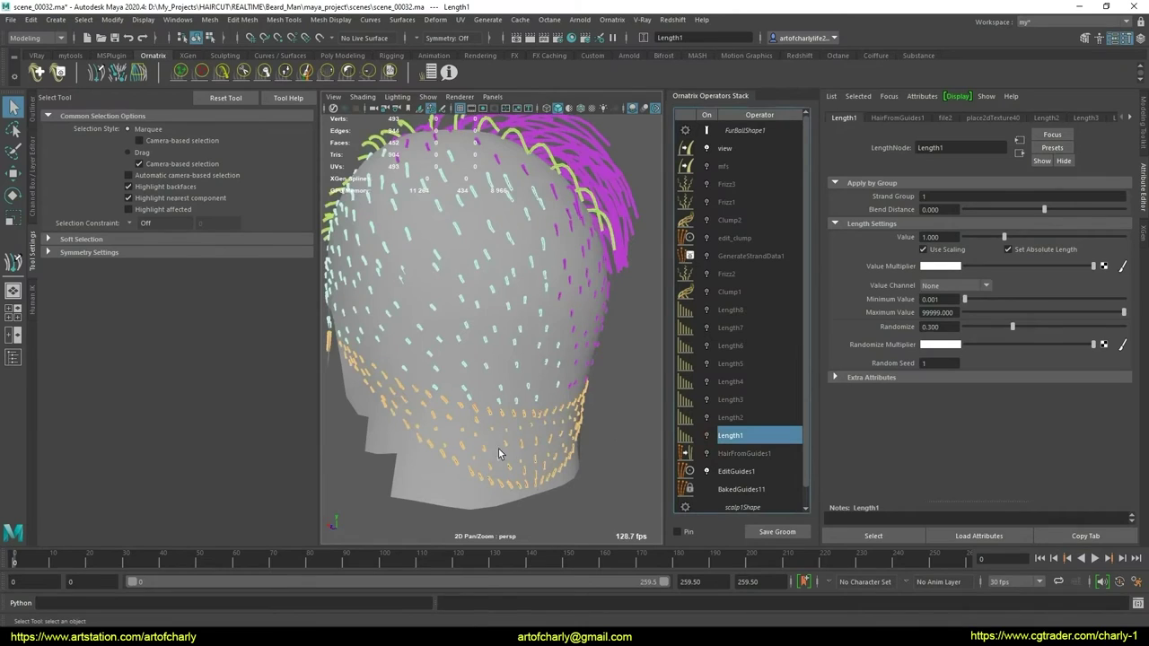
On EditGuides1, use Select Hair to pick the guides at the lower back of the head
{"action": "left_click", "coordinate": [772, 468]}
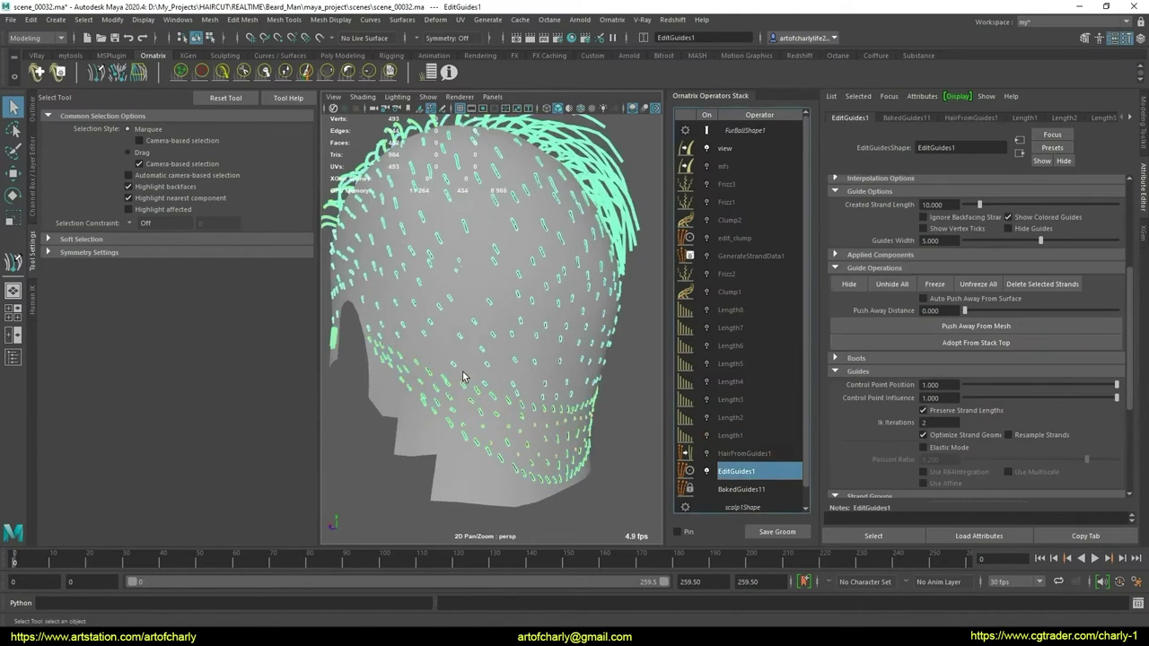
{"action": "left_click", "coordinate": [928, 200]}
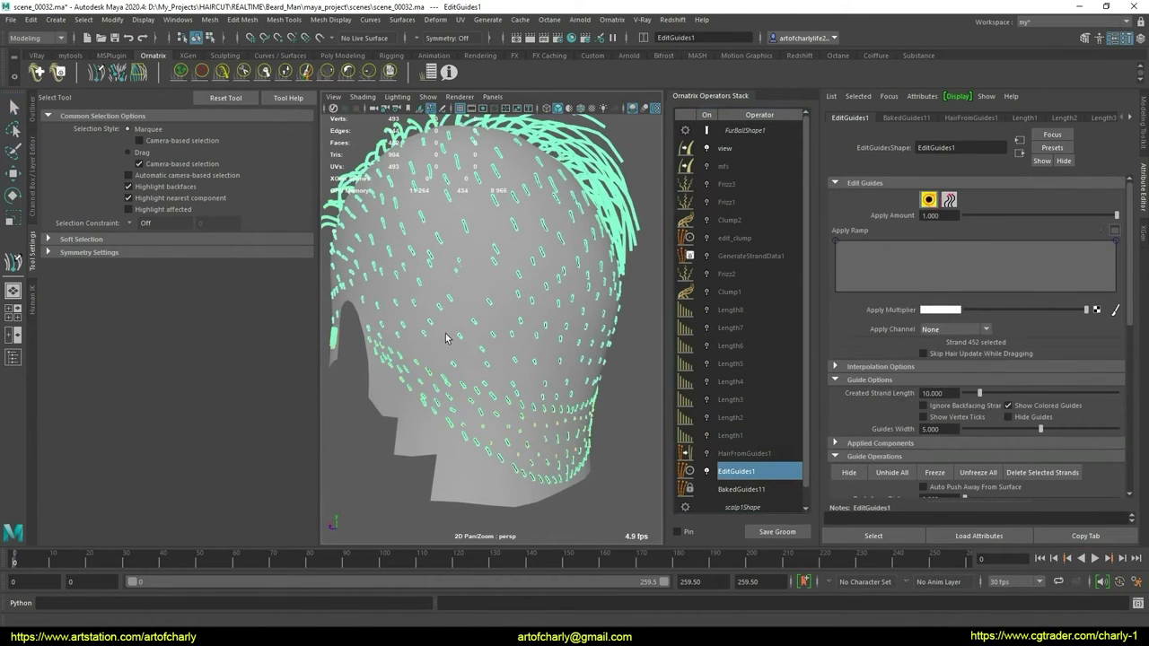
{"action": "mouse_move", "coordinate": [529, 334]}
{"action": "left_mouse_down", "text": "alt"}
{"action": "mouse_move", "coordinate": [499, 341]}
{"action": "mouse_move", "coordinate": [539, 345]}
{"action": "left_mouse_up", "text": "alt"}
{"action": "scroll", "coordinate": [898, 359], "scroll_direction": "down", "scroll_amount": 10}
{"action": "left_click", "coordinate": [933, 413]}
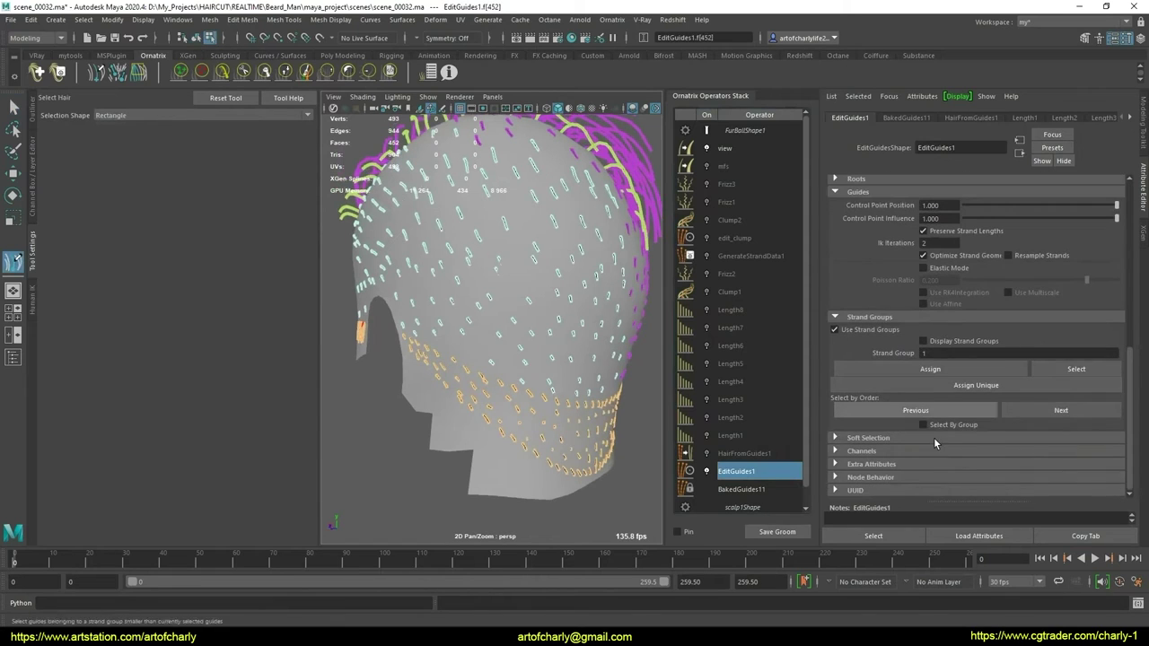
{"action": "mouse_move", "coordinate": [549, 400]}
{"action": "left_mouse_down", "text": "alt"}
{"action": "mouse_move", "coordinate": [533, 458]}
{"action": "mouse_move", "coordinate": [472, 397]}
{"action": "mouse_move", "coordinate": [598, 356]}
{"action": "mouse_move", "coordinate": [544, 378]}
{"action": "mouse_move", "coordinate": [620, 416]}
{"action": "left_mouse_up", "text": "alt"}
{"action": "left_click", "coordinate": [597, 357]}
{"action": "left_click", "coordinate": [544, 379]}
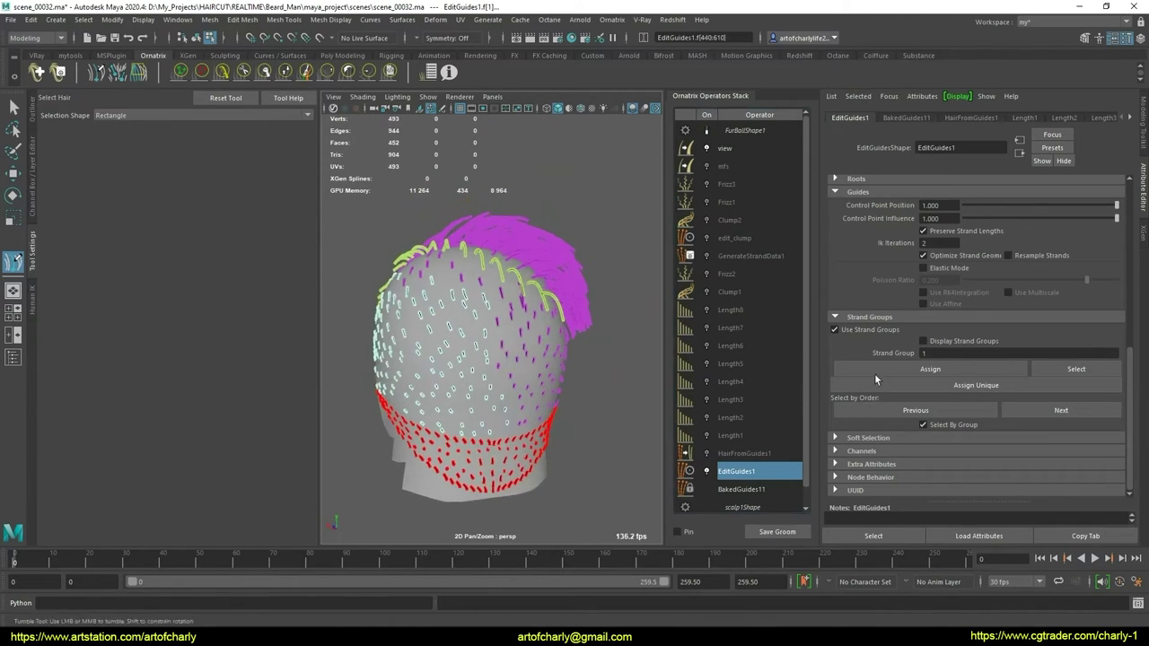
{"action": "scroll", "coordinate": [907, 336], "scroll_direction": "up", "scroll_amount": 3}
{"action": "scroll", "coordinate": [908, 336], "scroll_direction": "up", "scroll_amount": 3}
{"action": "scroll", "coordinate": [908, 333], "scroll_direction": "up", "scroll_amount": 3}
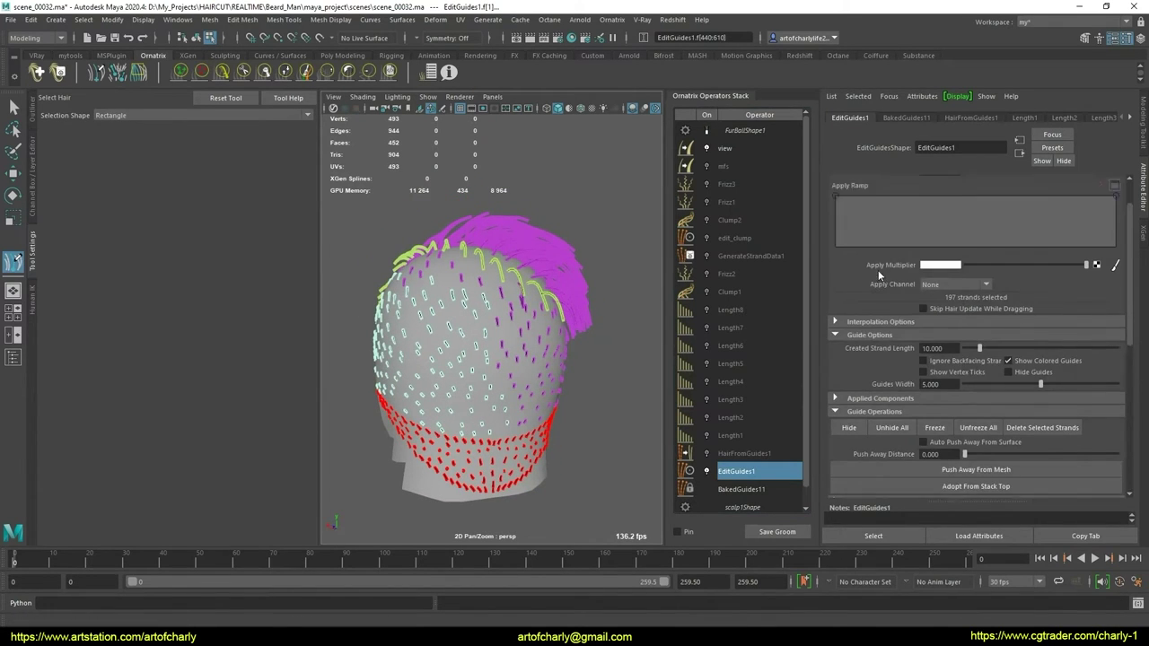
{"action": "scroll", "coordinate": [877, 270], "scroll_direction": "up", "scroll_amount": 3}
{"action": "scroll", "coordinate": [870, 271], "scroll_direction": "down", "scroll_amount": 3}
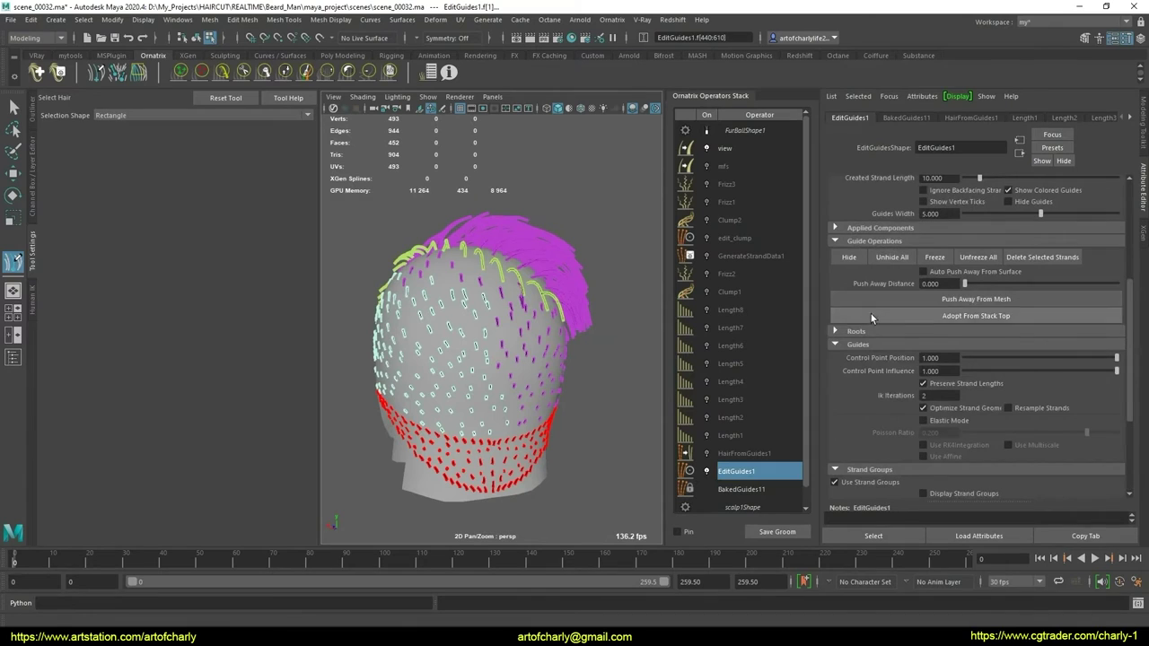
Hide the selected red nape guides so only crown and side guides remain
{"action": "left_click", "coordinate": [849, 259]}
{"action": "left_click_drag", "start_coordinate": [556, 377], "coordinate": [536, 383], "text": "alt"}
{"action": "right_click_drag", "start_coordinate": [536, 382], "coordinate": [495, 395], "text": "alt"}
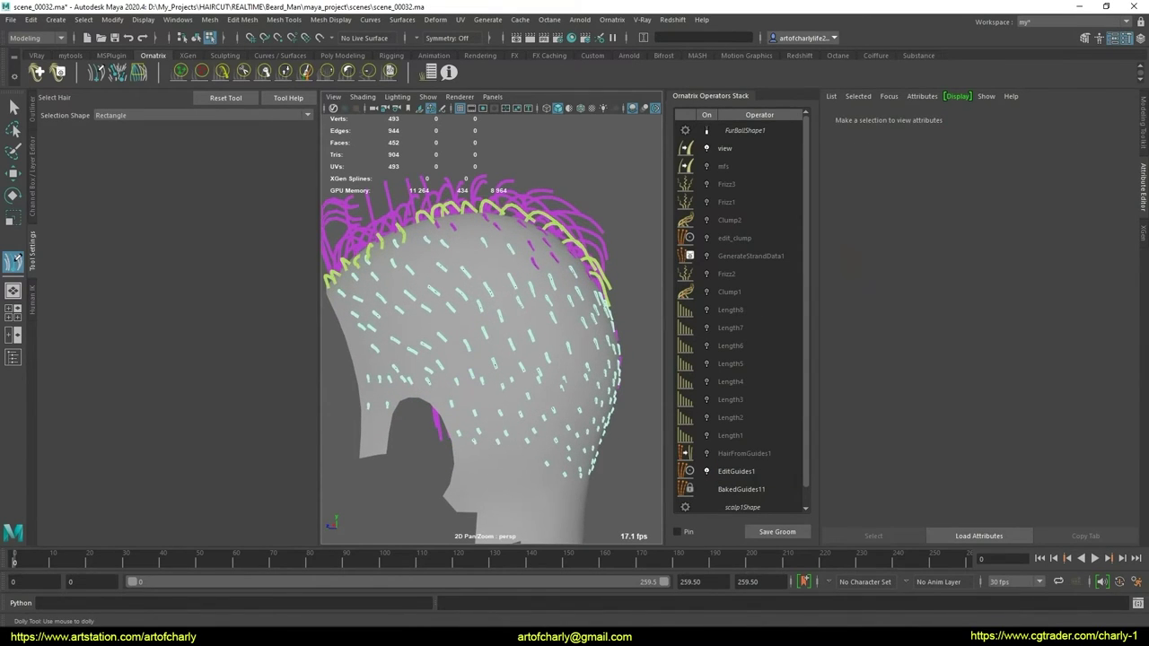
{"action": "mouse_move", "coordinate": [422, 408]}
{"action": "right_mouse_down", "text": "alt"}
{"action": "mouse_move", "coordinate": [443, 416]}
{"action": "mouse_move", "coordinate": [508, 374]}
{"action": "right_mouse_up", "text": "alt"}
Turn on textured shading and marquee-select guides on the top of the crown
{"action": "key", "text": "6"}
{"action": "left_click_drag", "start_coordinate": [508, 374], "coordinate": [517, 375], "text": "alt"}
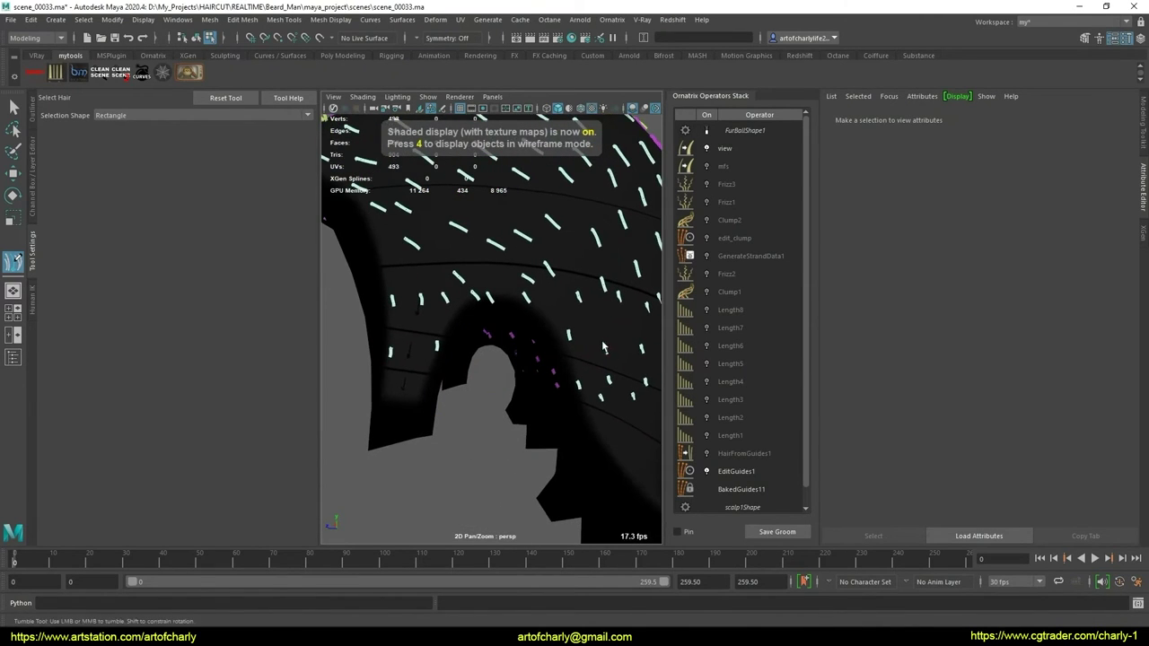
{"action": "left_click", "coordinate": [736, 471]}
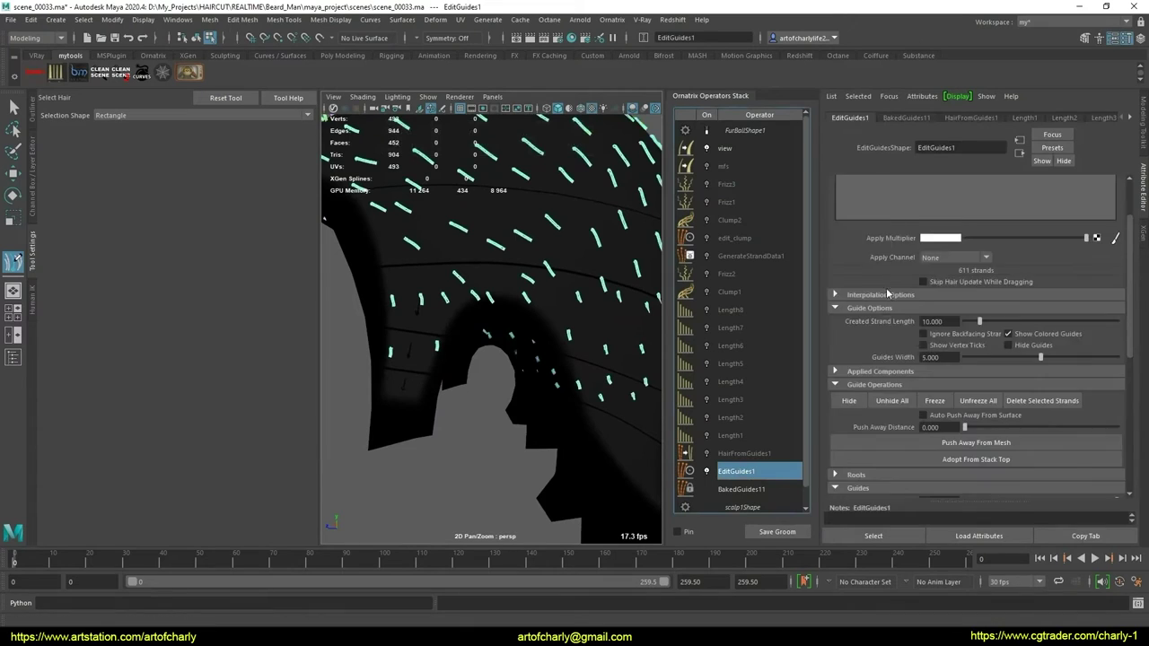
{"action": "left_click", "coordinate": [928, 200]}
{"action": "mouse_move", "coordinate": [332, 126]}
{"action": "left_mouse_down"}
{"action": "mouse_move", "coordinate": [422, 367]}
{"action": "mouse_move", "coordinate": [462, 367]}
{"action": "mouse_move", "coordinate": [503, 407]}
{"action": "left_mouse_up"}
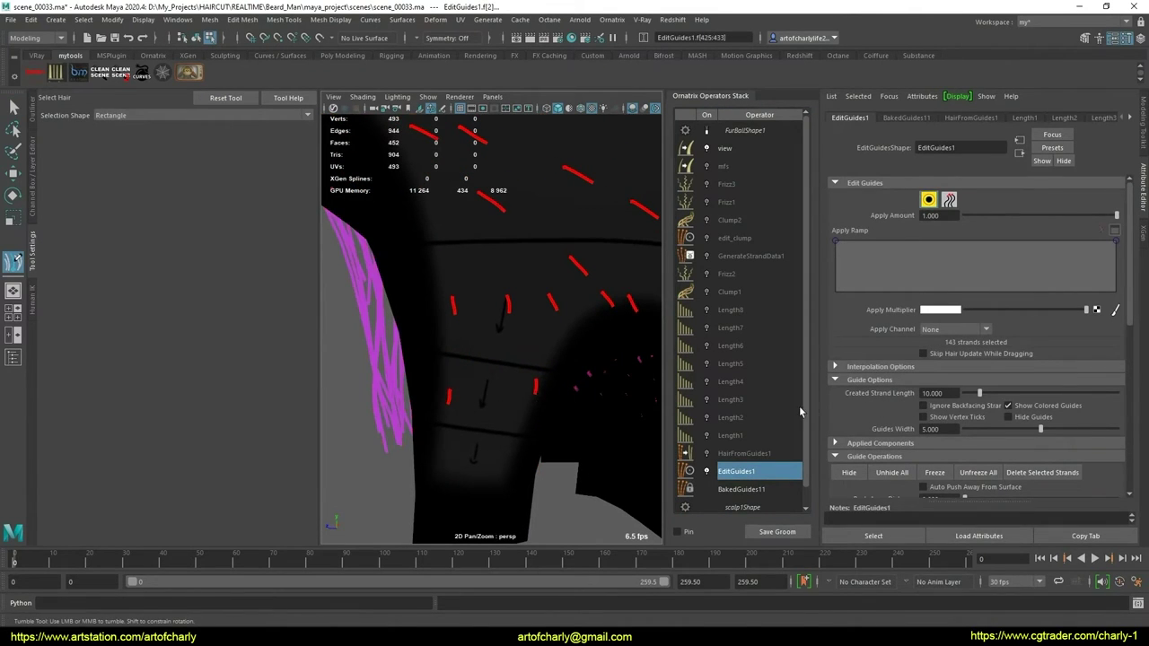
{"action": "scroll", "coordinate": [983, 387], "scroll_direction": "down", "scroll_amount": 5}
{"action": "scroll", "coordinate": [944, 429], "scroll_direction": "down", "scroll_amount": 5}
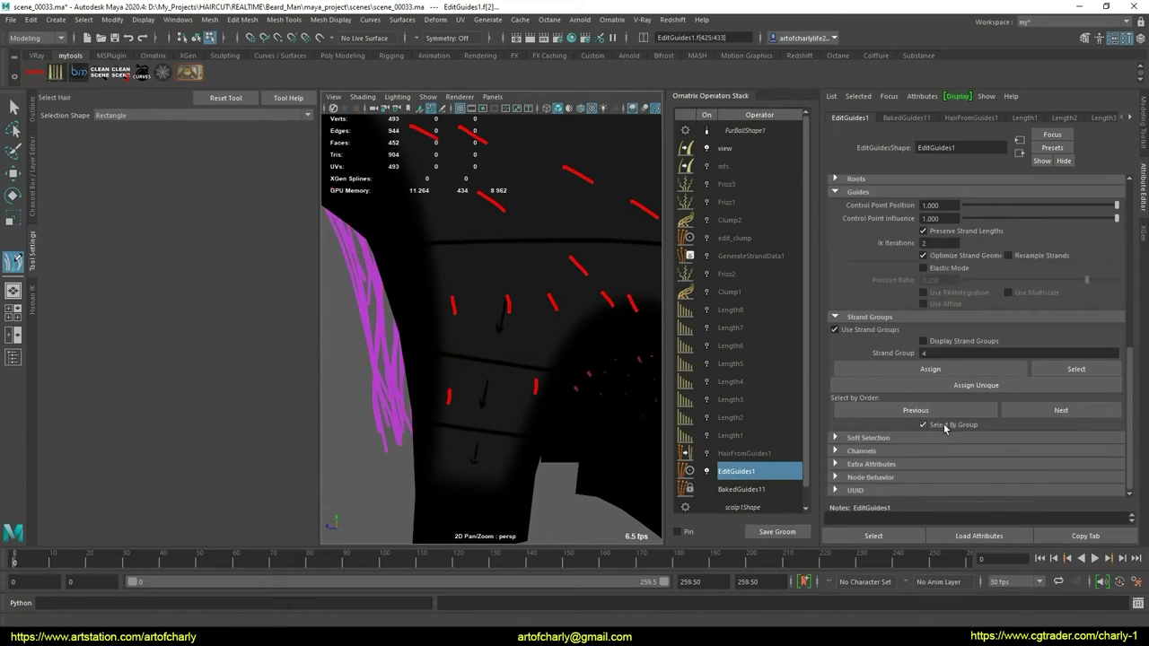
{"action": "left_click", "coordinate": [449, 403]}
{"action": "mouse_move", "coordinate": [449, 403]}
{"action": "left_mouse_down", "text": "alt"}
{"action": "mouse_move", "coordinate": [419, 415]}
{"action": "mouse_move", "coordinate": [529, 386]}
{"action": "mouse_move", "coordinate": [688, 382]}
{"action": "left_mouse_up", "text": "alt"}
{"action": "scroll", "coordinate": [470, 411], "scroll_direction": "down", "scroll_amount": 5}
{"action": "left_click_drag", "start_coordinate": [558, 291], "coordinate": [553, 279], "text": "alt"}
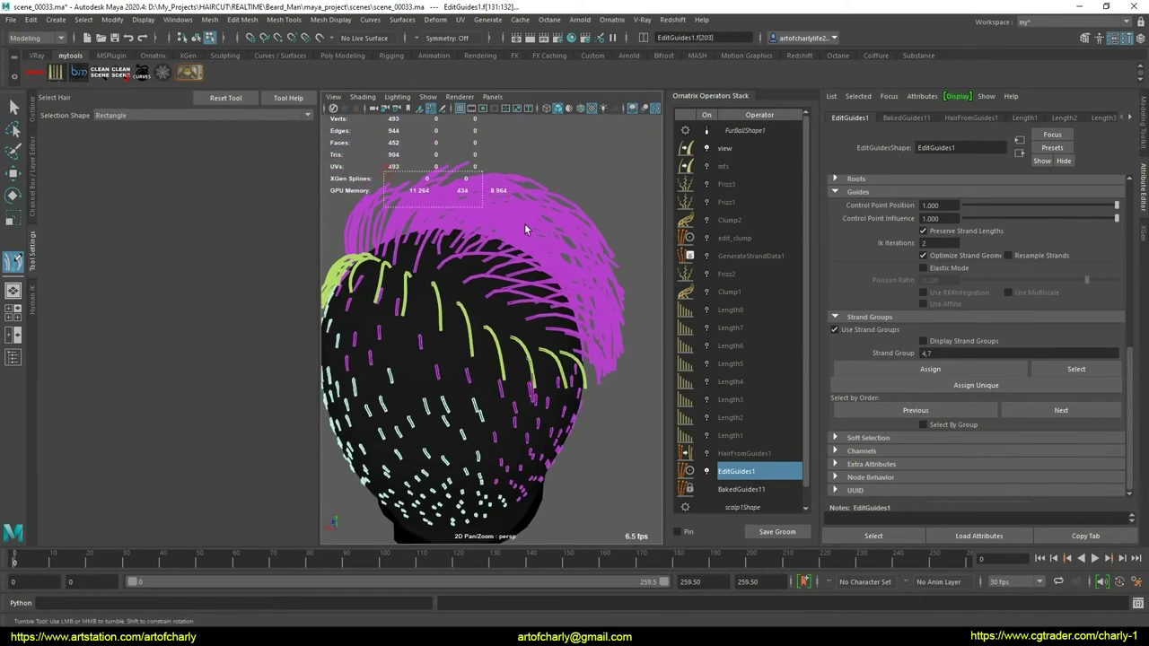
{"action": "left_click_drag", "start_coordinate": [525, 226], "coordinate": [629, 257]}
{"action": "left_click_drag", "start_coordinate": [474, 219], "coordinate": [340, 205], "text": "alt"}
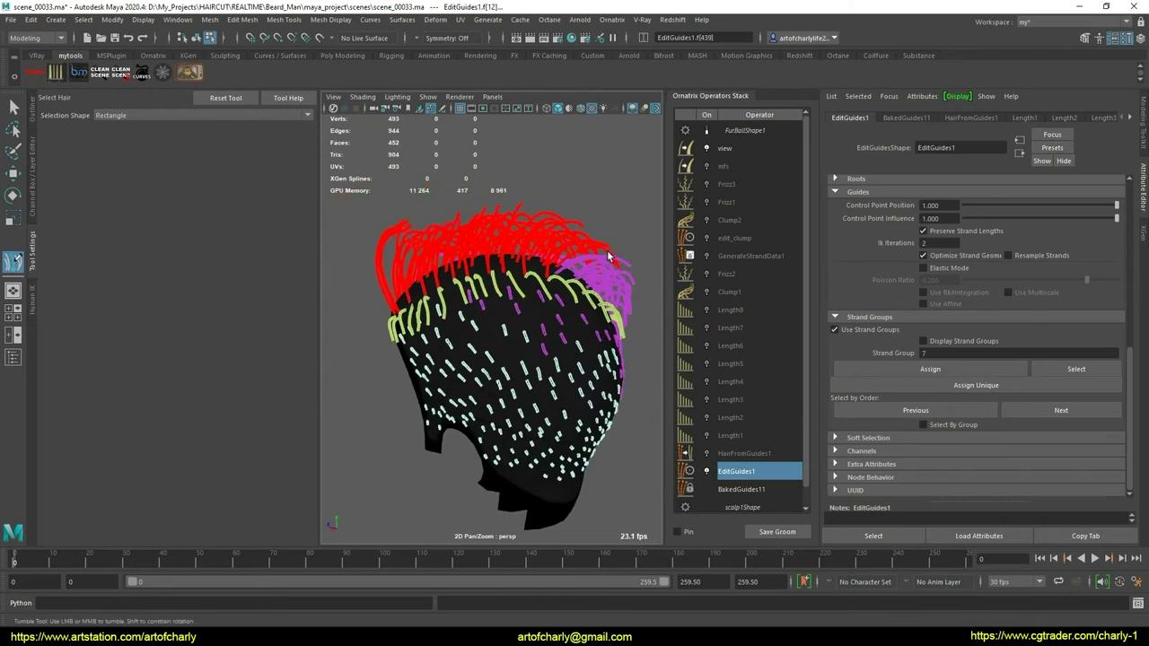
{"action": "mouse_move", "coordinate": [610, 256]}
{"action": "left_mouse_down", "text": "alt"}
{"action": "mouse_move", "coordinate": [551, 247]}
{"action": "mouse_move", "coordinate": [575, 256]}
{"action": "left_mouse_up", "text": "alt"}
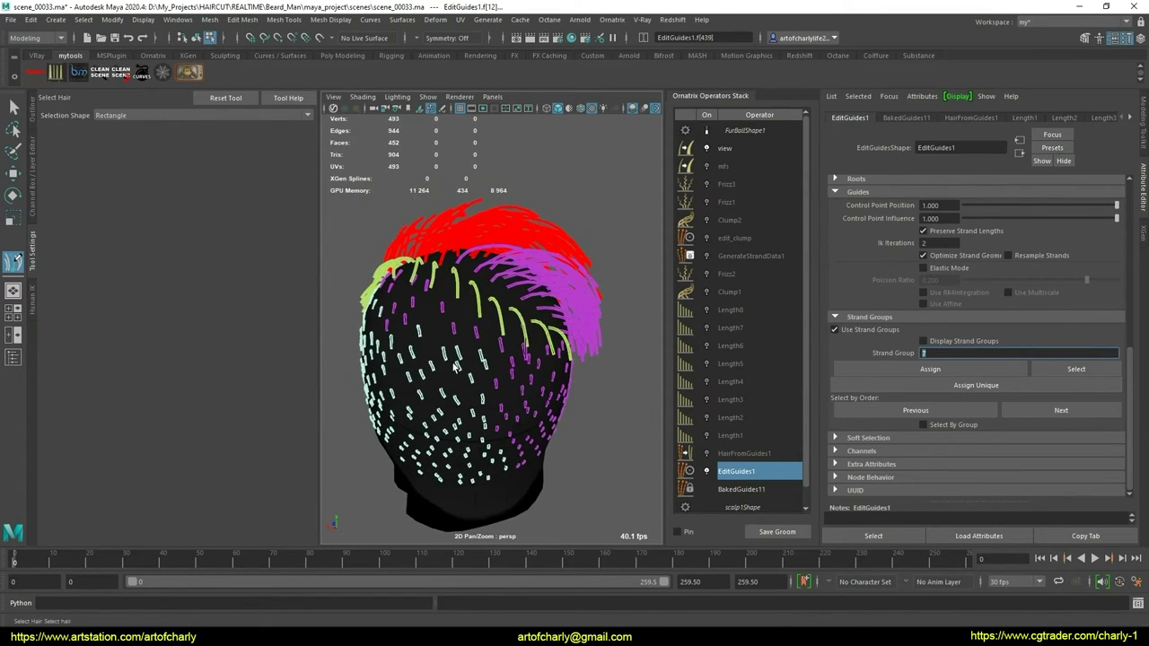
{"action": "left_click_drag", "start_coordinate": [441, 356], "coordinate": [480, 361], "text": "alt"}
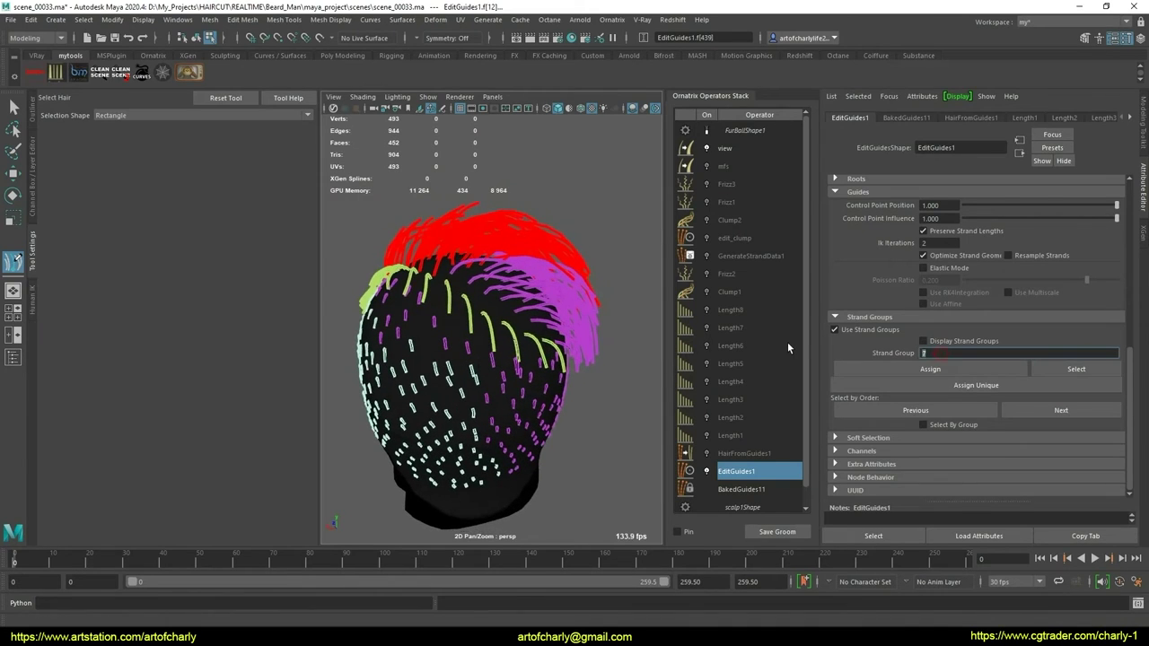
Assign the selected crown guides to strand group 15
{"action": "type", "text": "15"}
{"action": "key", "text": "Return"}
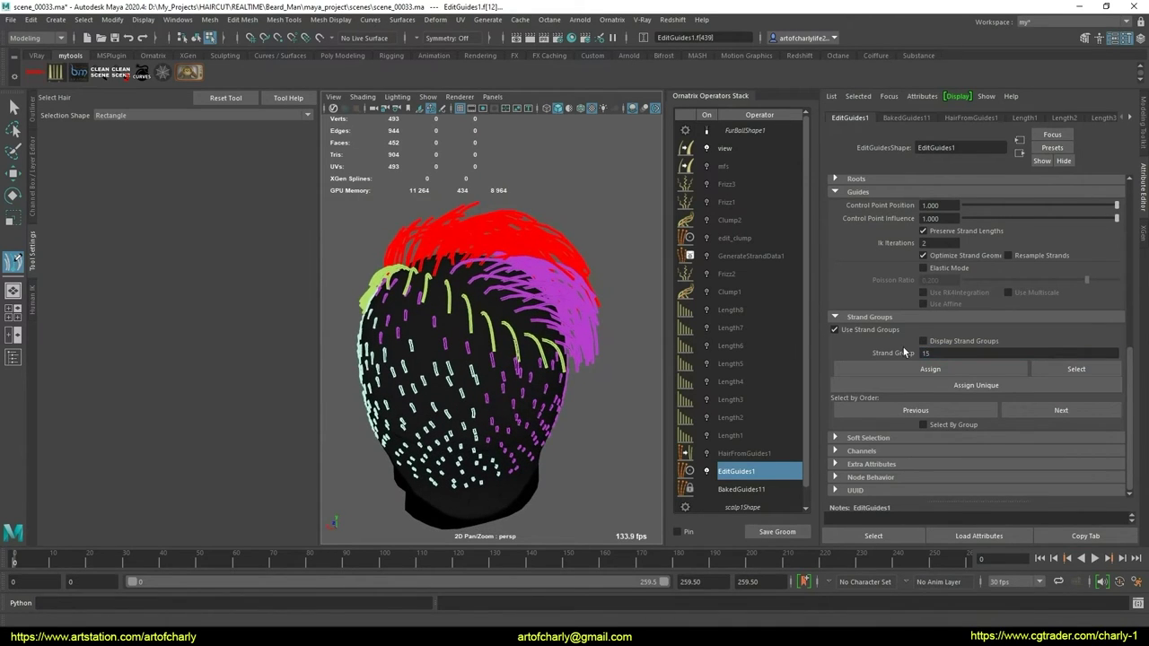
{"action": "left_click", "coordinate": [931, 371]}
{"action": "scroll", "coordinate": [869, 297], "scroll_direction": "up", "scroll_amount": 5}
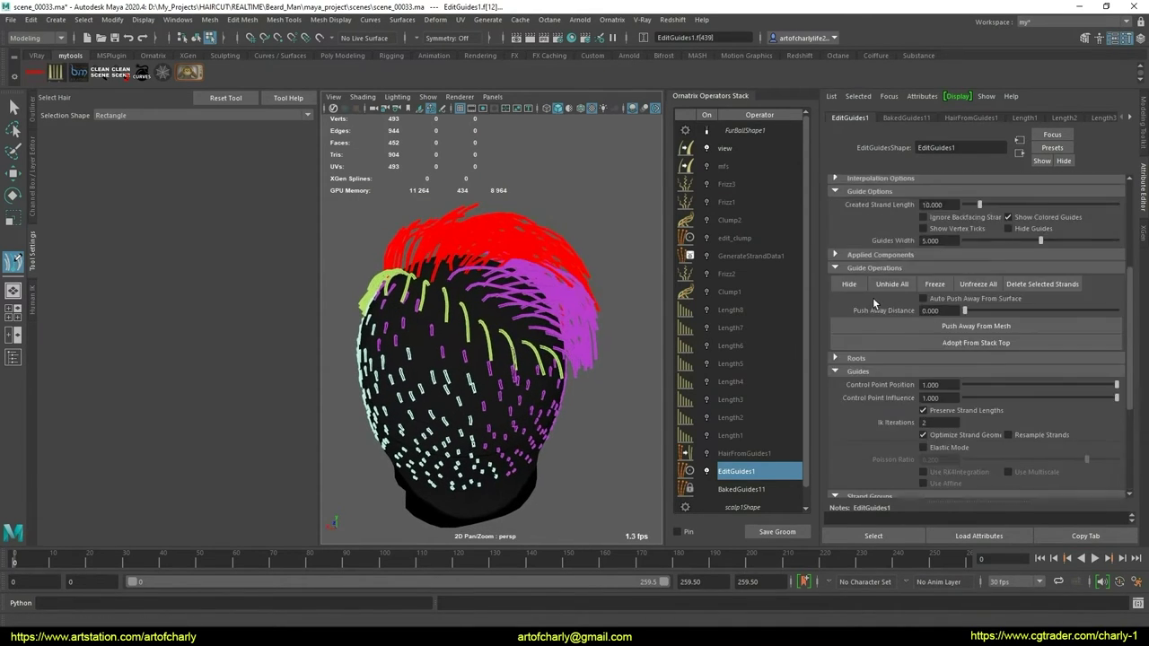
{"action": "scroll", "coordinate": [873, 297], "scroll_direction": "up", "scroll_amount": 2}
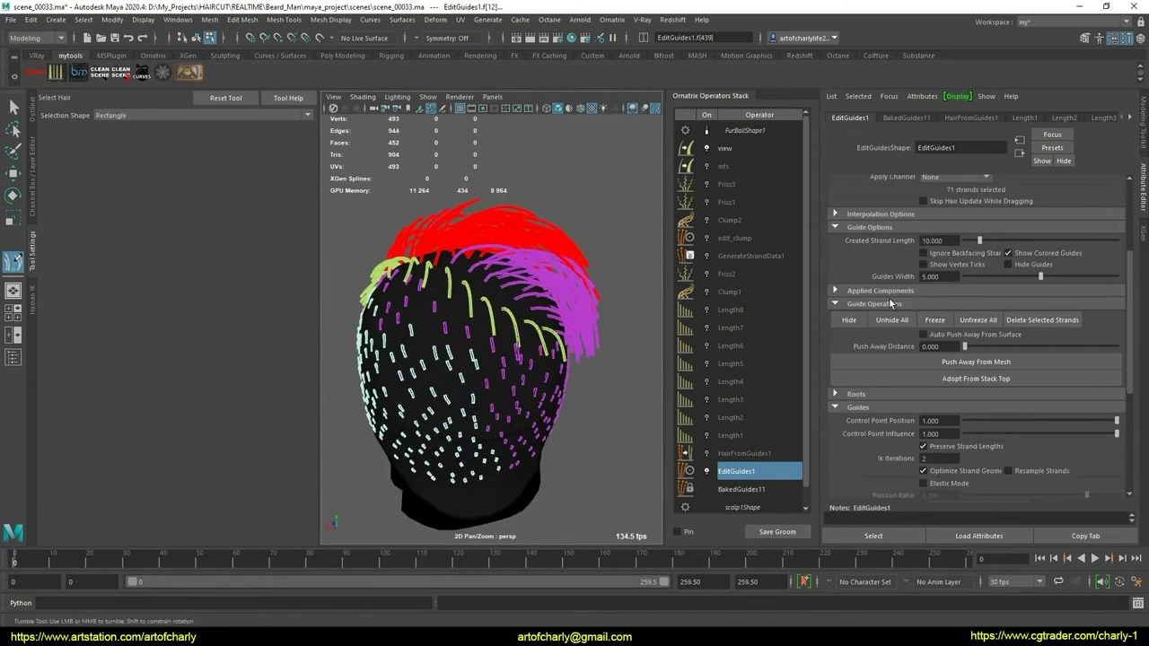
Assign another selection of guides to strand group 15 as well
{"action": "left_click", "coordinate": [489, 251]}
{"action": "mouse_move", "coordinate": [476, 269]}
{"action": "left_mouse_down", "text": "alt"}
{"action": "mouse_move", "coordinate": [489, 256]}
{"action": "mouse_move", "coordinate": [600, 295]}
{"action": "left_mouse_up", "text": "alt"}
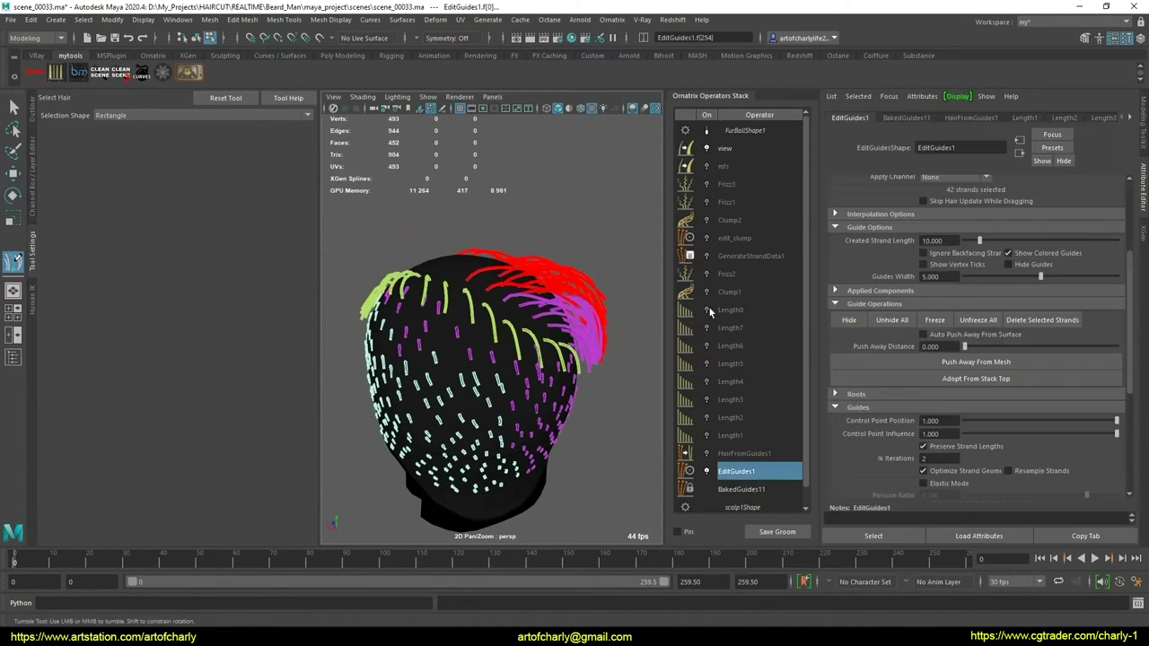
{"action": "scroll", "coordinate": [889, 380], "scroll_direction": "down", "scroll_amount": 3}
{"action": "double_click", "coordinate": [941, 351]}
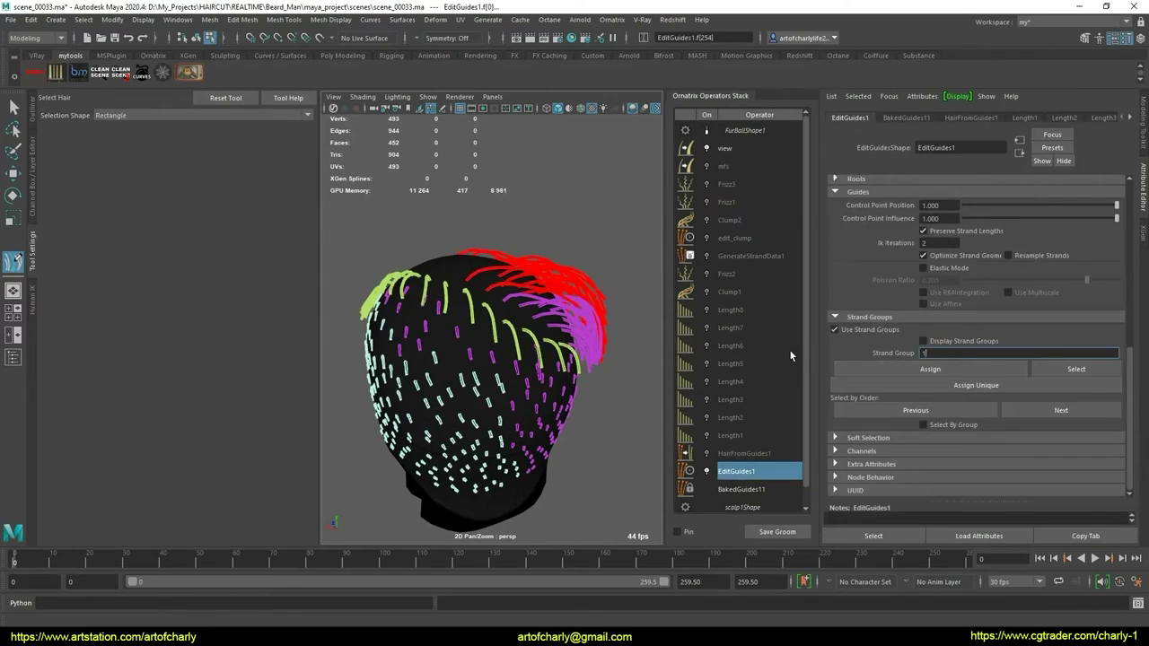
{"action": "type", "text": "15"}
{"action": "left_click", "coordinate": [934, 378]}
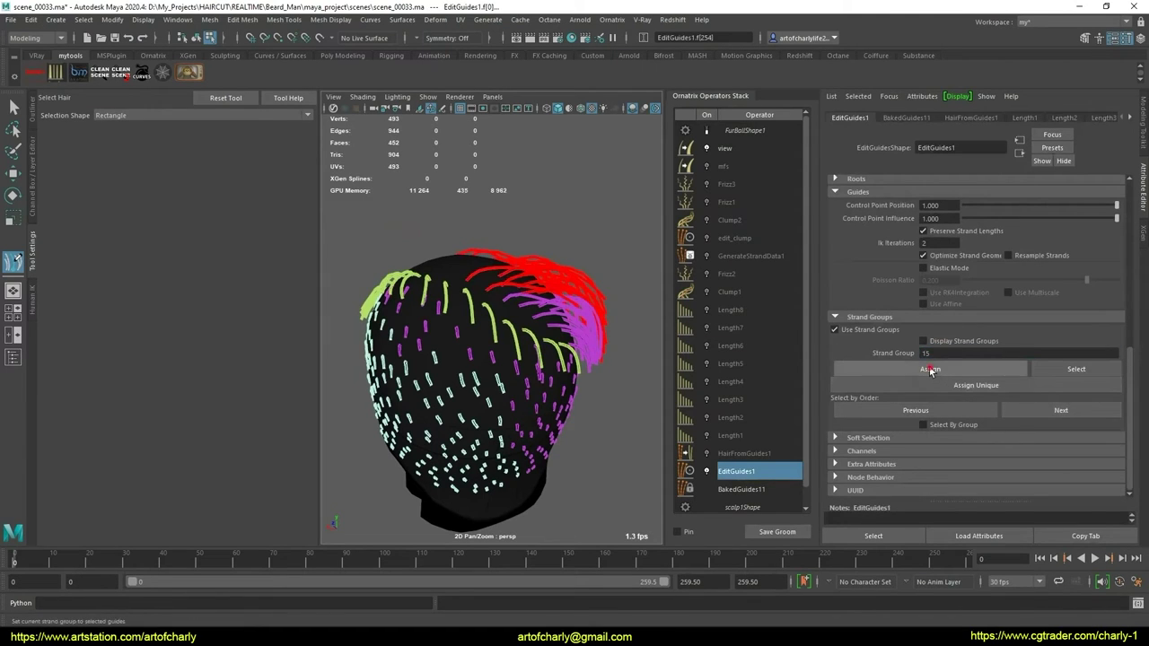
Deselect the reassigned guides and re-enter 15 in the Strand Group field
{"action": "left_click", "coordinate": [577, 300]}
{"action": "mouse_move", "coordinate": [577, 301]}
{"action": "left_mouse_down", "text": "alt"}
{"action": "mouse_move", "coordinate": [528, 302]}
{"action": "mouse_move", "coordinate": [428, 242]}
{"action": "mouse_move", "coordinate": [521, 300]}
{"action": "left_mouse_up", "text": "alt"}
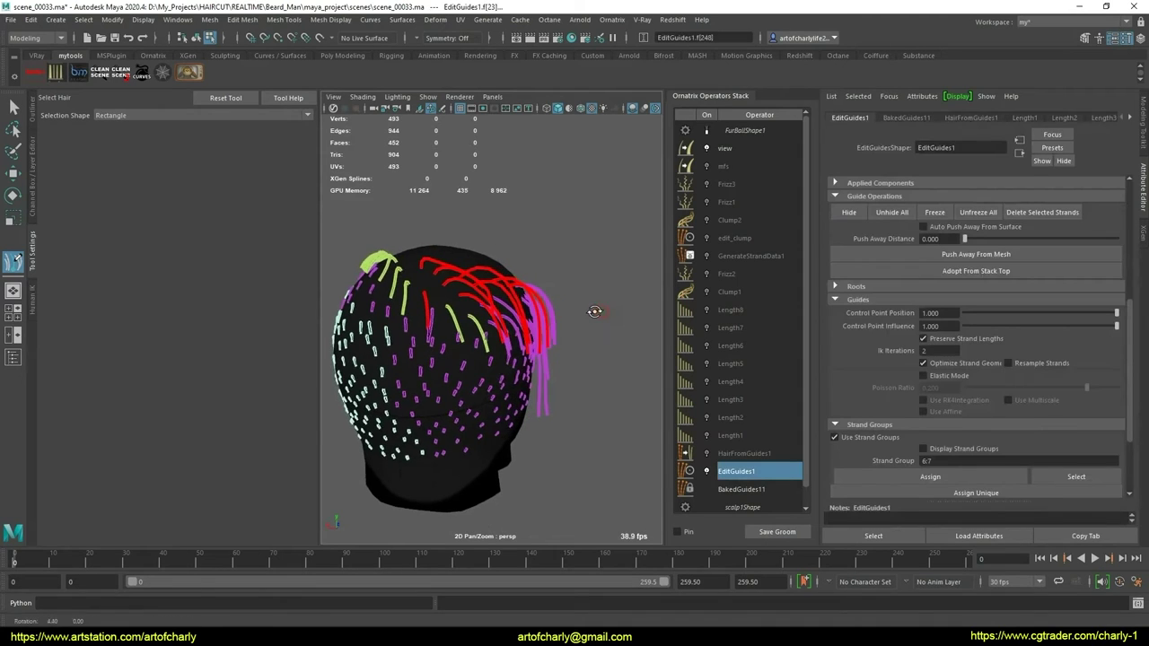
{"action": "left_click_drag", "start_coordinate": [473, 334], "coordinate": [543, 350], "text": "alt"}
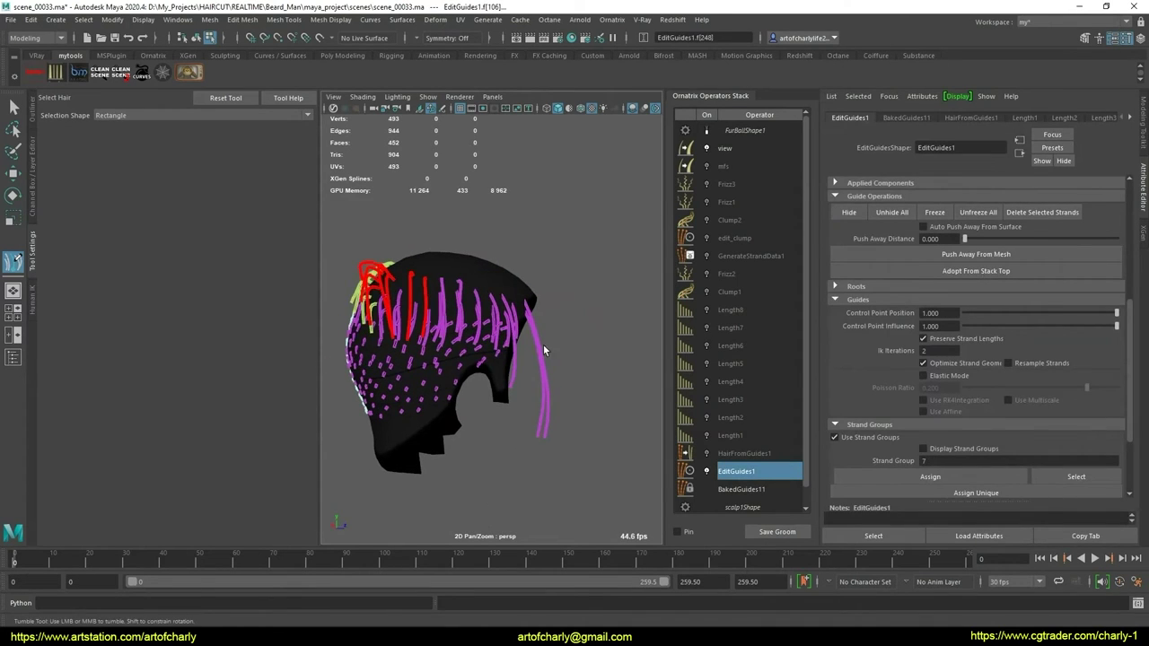
{"action": "scroll", "coordinate": [938, 404], "scroll_direction": "down", "scroll_amount": 3}
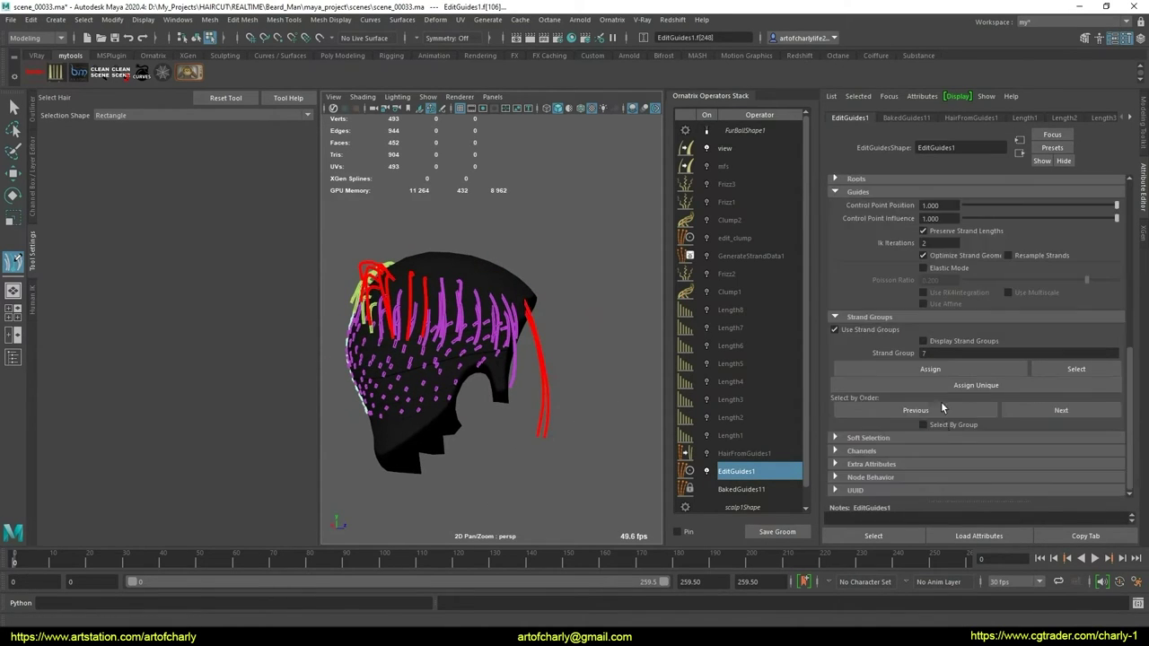
{"action": "left_click", "coordinate": [933, 353]}
{"action": "type", "text": "1"}
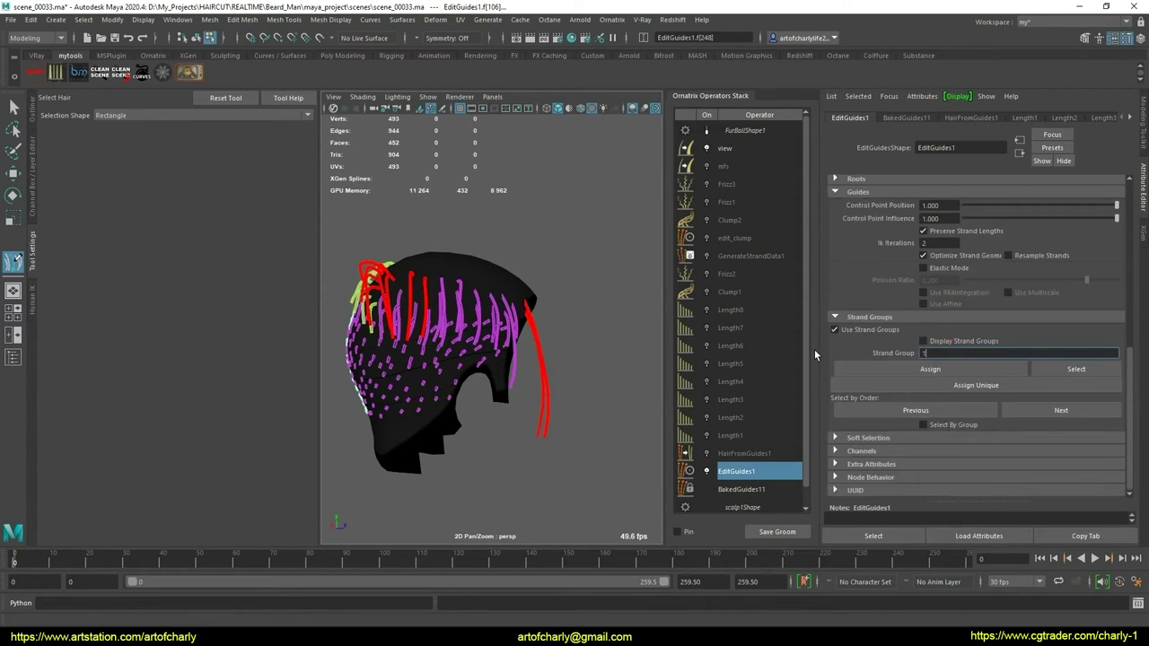
{"action": "type", "text": "5"}
{"action": "key", "text": "Return"}
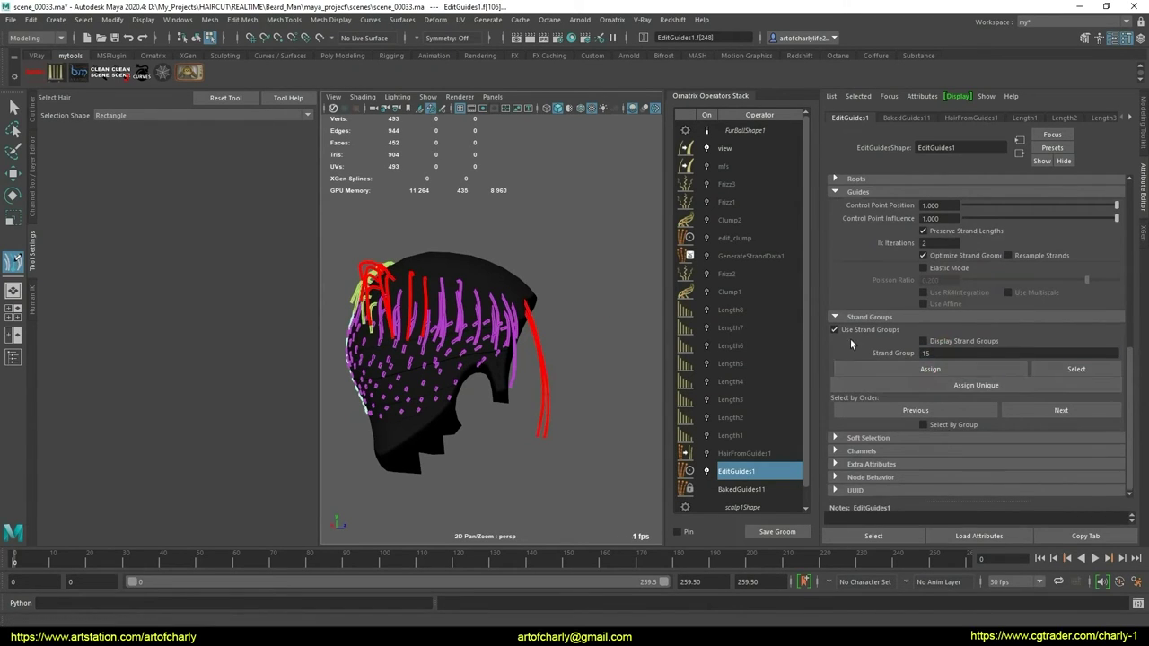
{"action": "scroll", "coordinate": [851, 343], "scroll_direction": "up", "scroll_amount": 3}
Put the guides on the upper back of the head into strand group 15
{"action": "left_click", "coordinate": [583, 269]}
{"action": "left_click_drag", "start_coordinate": [584, 269], "coordinate": [440, 237], "text": "alt"}
{"action": "scroll", "coordinate": [440, 237], "scroll_direction": "up", "scroll_amount": 3}
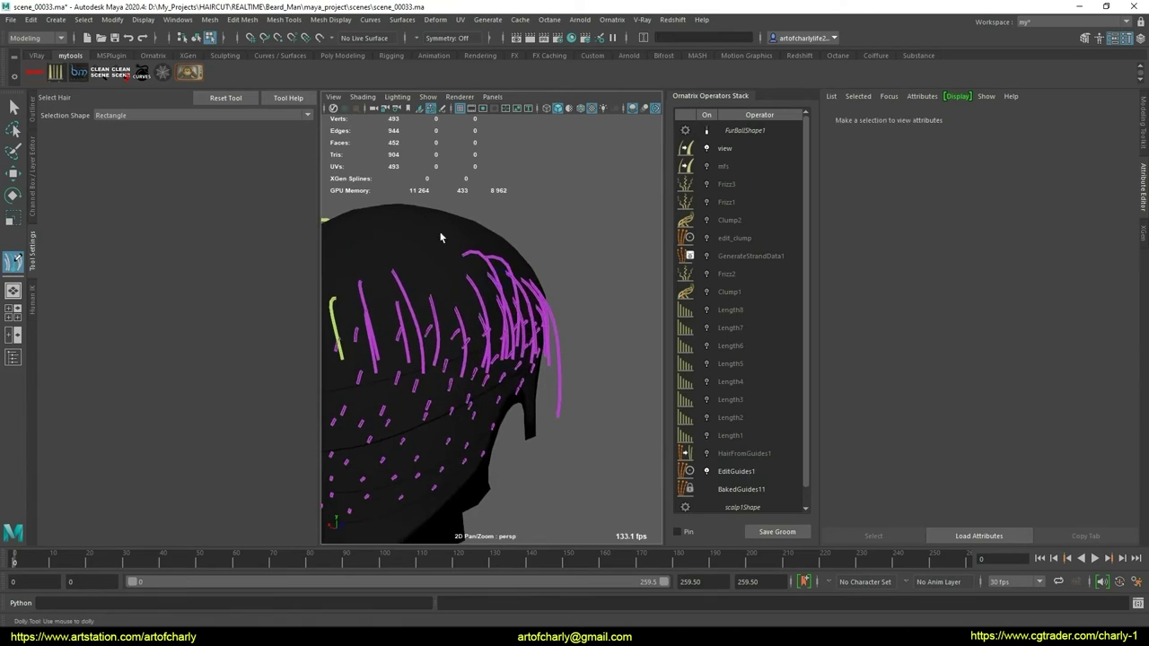
{"action": "left_click_drag", "start_coordinate": [582, 316], "coordinate": [581, 316]}
{"action": "scroll", "coordinate": [888, 303], "scroll_direction": "down", "scroll_amount": 3}
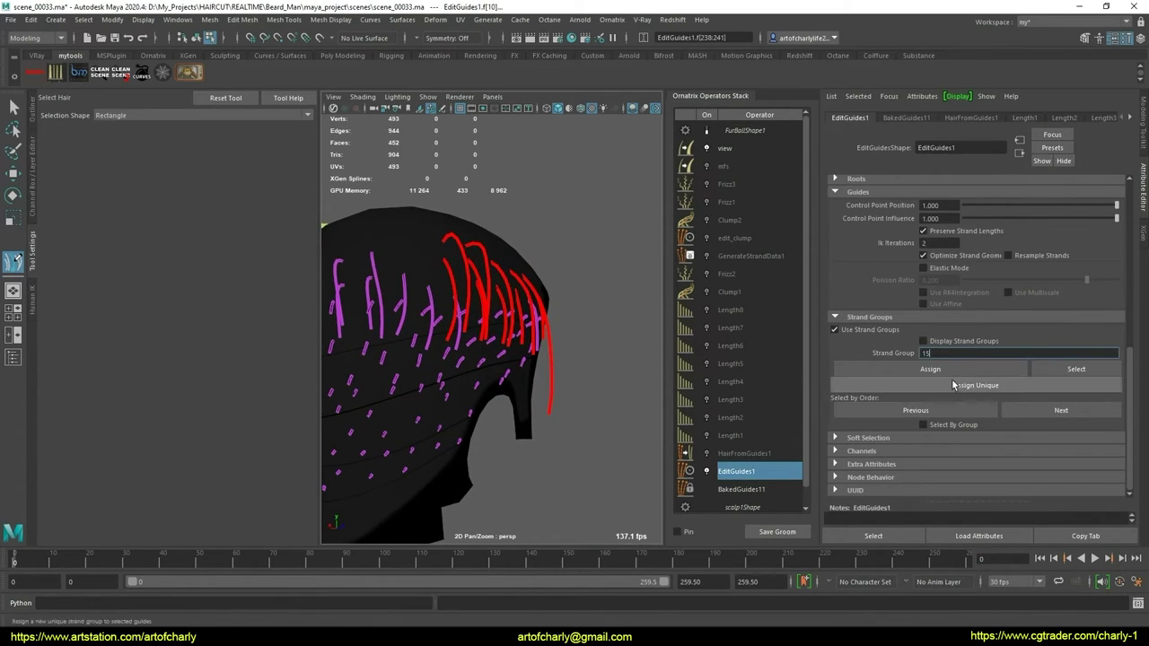
{"action": "left_click", "coordinate": [937, 370]}
Select a couple of guides at the back of the head to check their strand groups
{"action": "scroll", "coordinate": [888, 250], "scroll_direction": "up", "scroll_amount": 5}
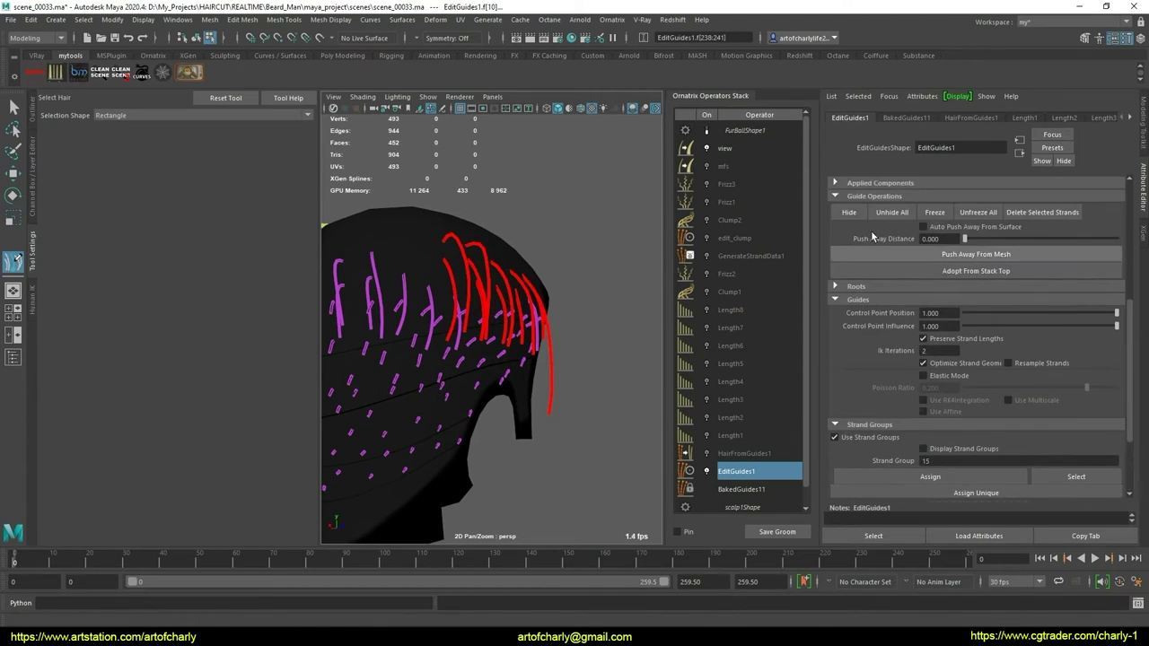
{"action": "left_click", "coordinate": [474, 264]}
{"action": "mouse_move", "coordinate": [474, 265]}
{"action": "left_mouse_down", "text": "alt"}
{"action": "mouse_move", "coordinate": [528, 268]}
{"action": "mouse_move", "coordinate": [539, 315]}
{"action": "mouse_move", "coordinate": [508, 319]}
{"action": "left_mouse_up", "text": "alt"}
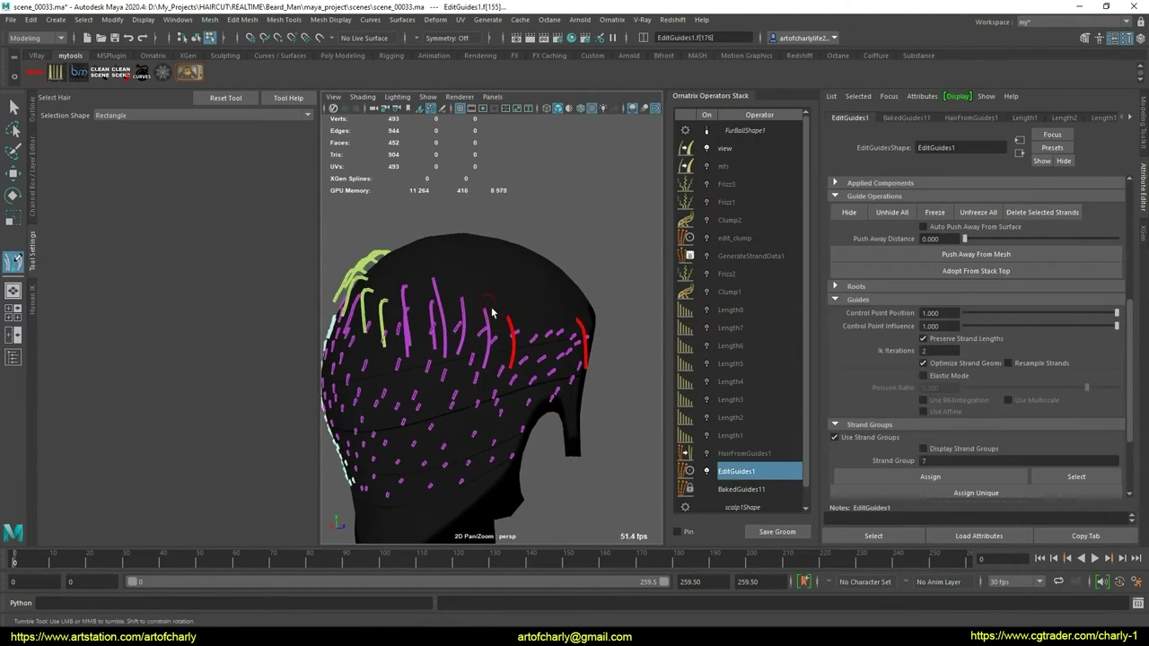
{"action": "mouse_move", "coordinate": [458, 298]}
{"action": "left_mouse_down", "text": "alt"}
{"action": "mouse_move", "coordinate": [515, 306]}
{"action": "mouse_move", "coordinate": [475, 308]}
{"action": "left_mouse_up", "text": "alt"}
{"action": "right_click_drag", "start_coordinate": [474, 308], "coordinate": [449, 314], "text": "alt"}
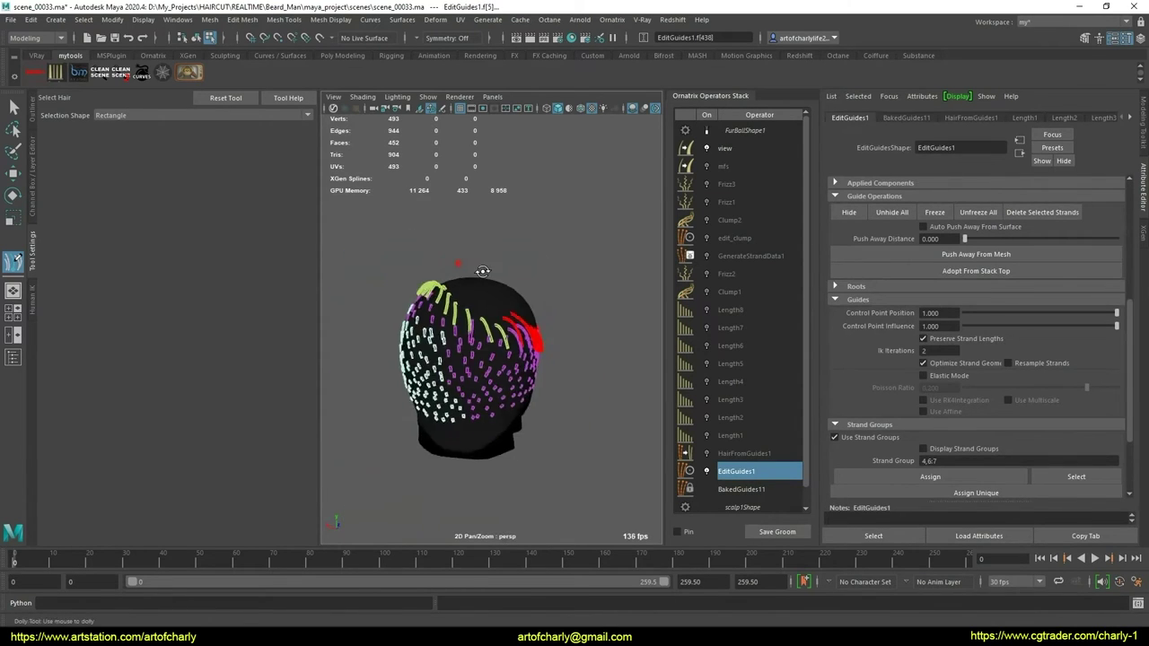
{"action": "mouse_move", "coordinate": [448, 314]}
{"action": "left_mouse_down", "text": "alt"}
{"action": "mouse_move", "coordinate": [484, 319]}
{"action": "mouse_move", "coordinate": [472, 325]}
{"action": "mouse_move", "coordinate": [487, 433]}
{"action": "mouse_move", "coordinate": [520, 319]}
{"action": "mouse_move", "coordinate": [484, 326]}
{"action": "mouse_move", "coordinate": [508, 319]}
{"action": "left_mouse_up", "text": "alt"}
{"action": "left_click", "coordinate": [499, 416]}
Compare the strand groups of neighbouring guides around the back of the head
{"action": "scroll", "coordinate": [520, 318], "scroll_direction": "up", "scroll_amount": 3}
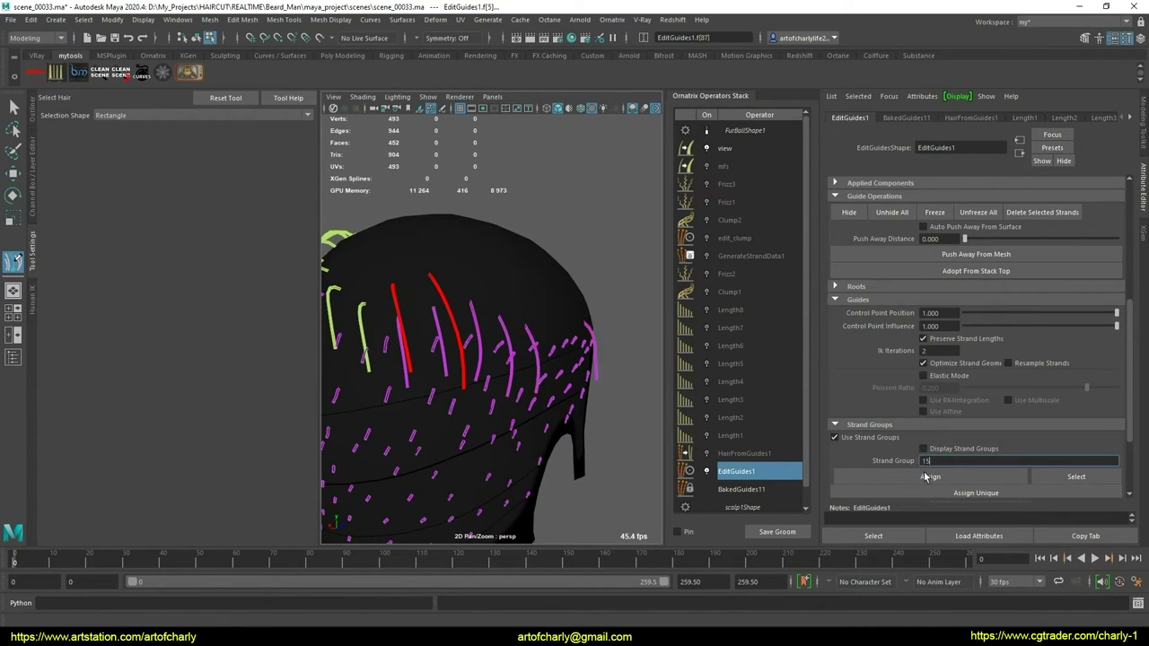
{"action": "scroll", "coordinate": [917, 301], "scroll_direction": "up", "scroll_amount": 2}
{"action": "scroll", "coordinate": [906, 306], "scroll_direction": "up", "scroll_amount": 1}
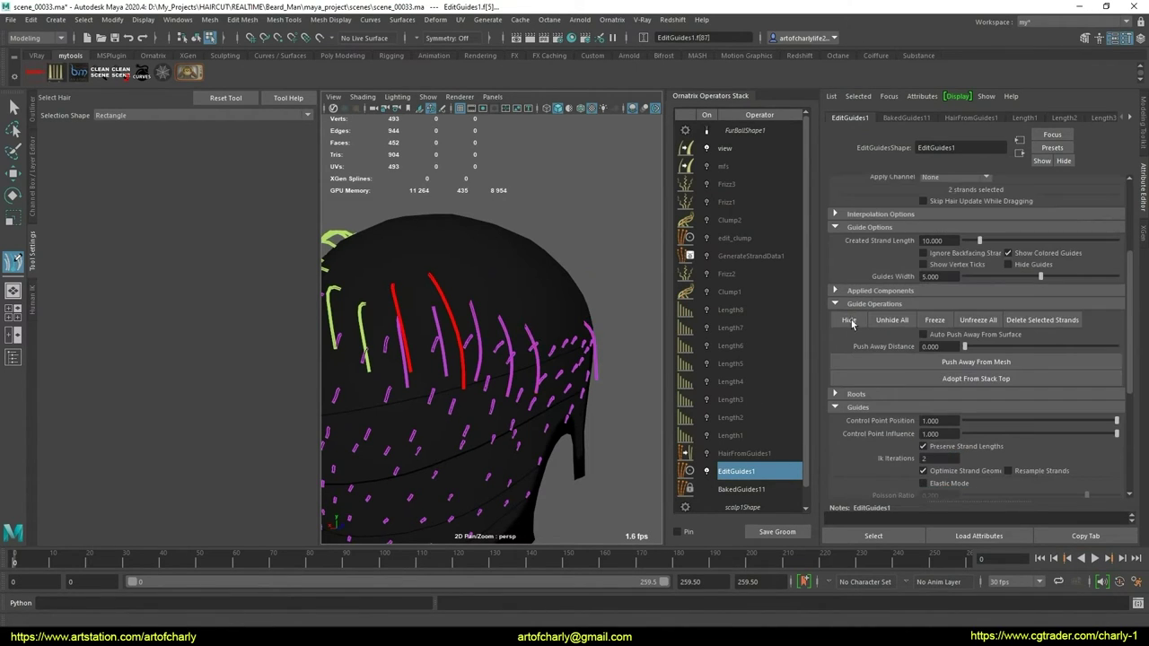
{"action": "left_click_drag", "start_coordinate": [538, 359], "coordinate": [486, 368], "text": "alt"}
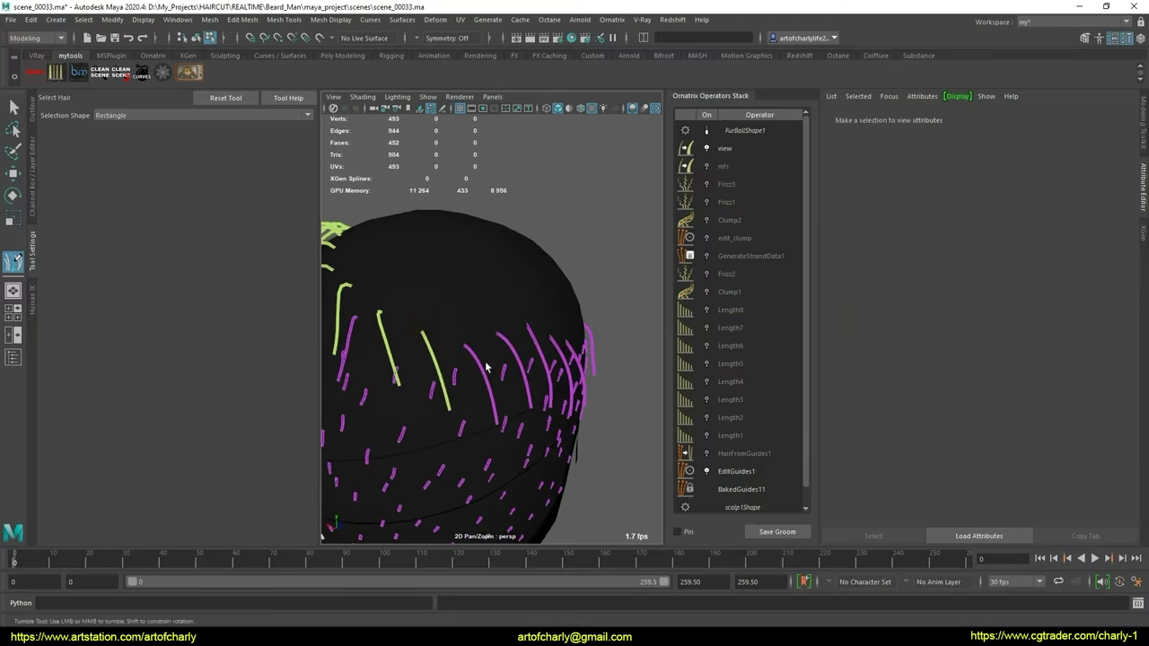
{"action": "left_click", "coordinate": [432, 359]}
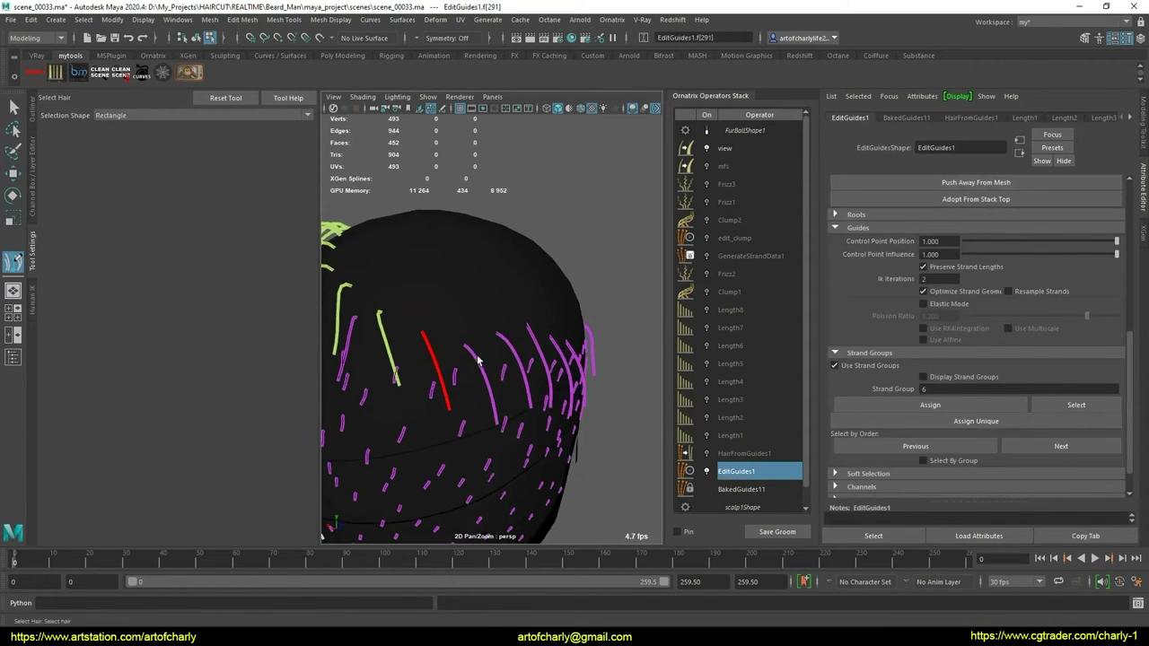
{"action": "left_click", "coordinate": [479, 361]}
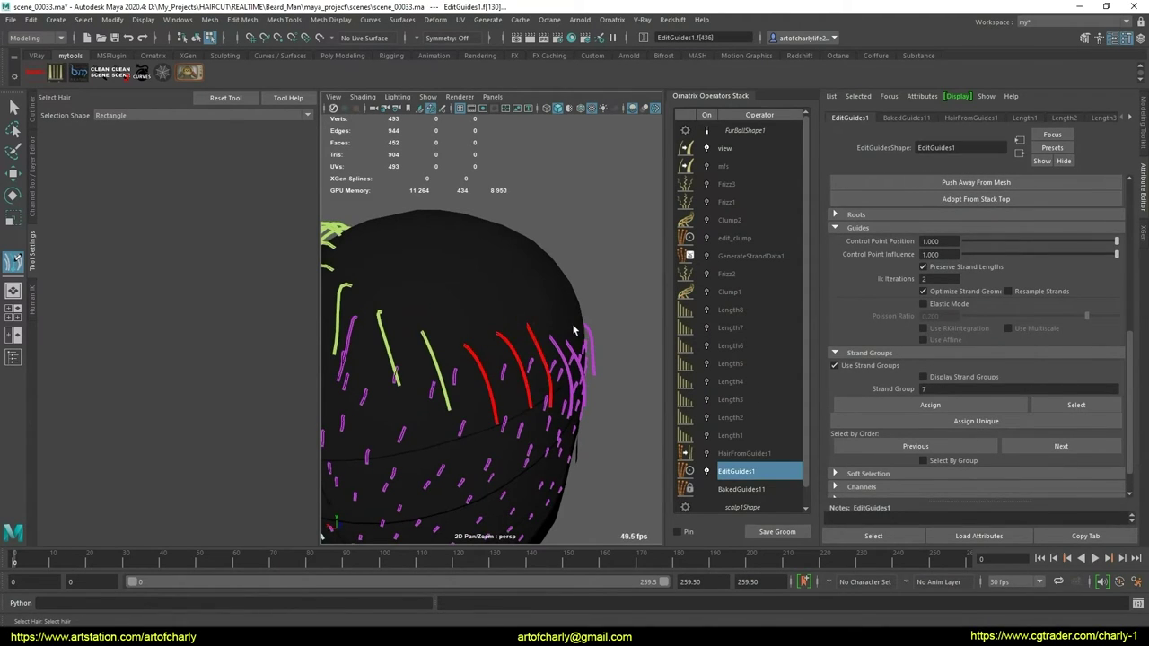
{"action": "left_click_drag", "start_coordinate": [575, 330], "coordinate": [492, 325], "text": "alt"}
{"action": "type", "text": "4,6"}
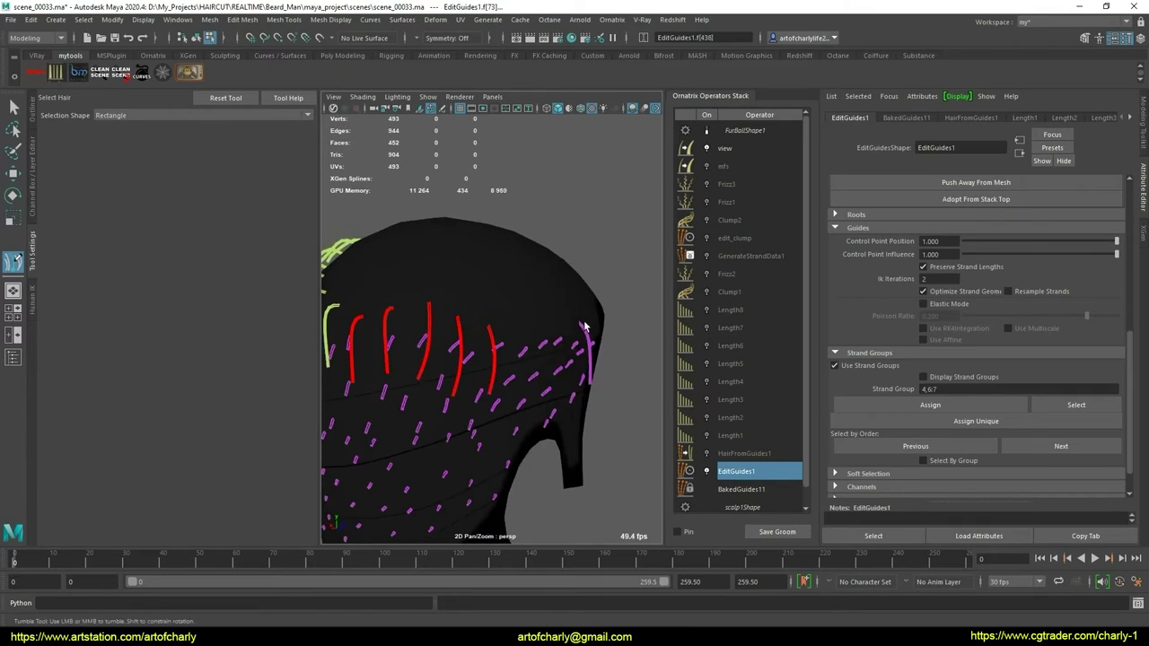
Change the strand group number to 6
{"action": "left_click", "coordinate": [954, 388]}
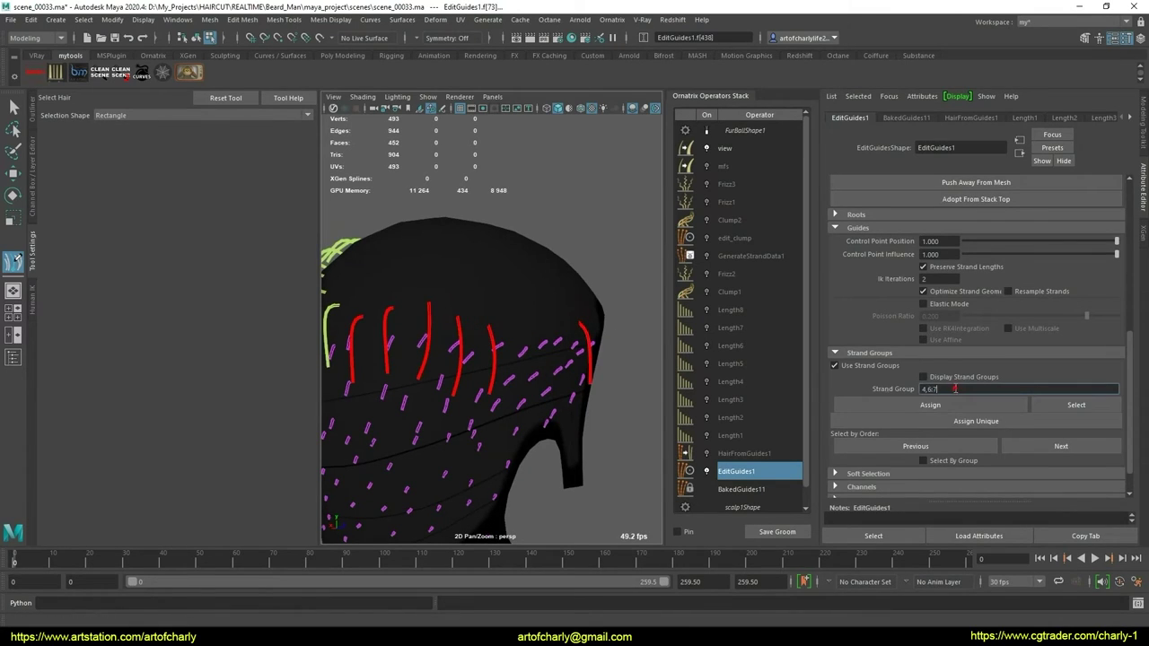
{"action": "scroll", "coordinate": [597, 370], "scroll_direction": "down", "scroll_amount": 5}
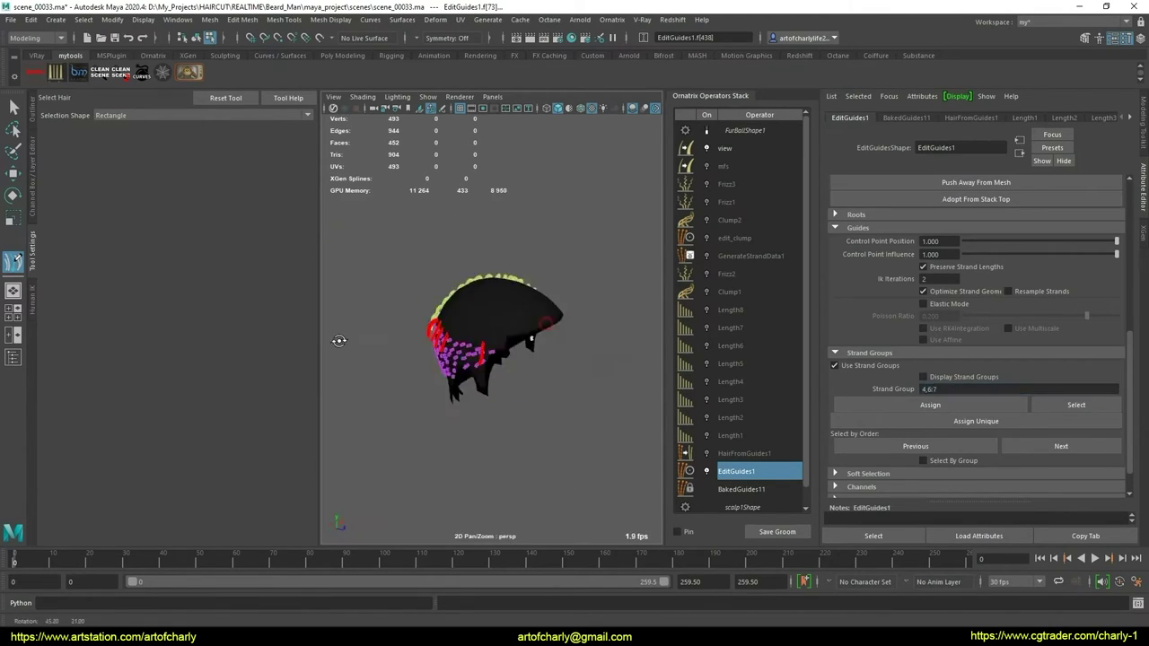
{"action": "left_click_drag", "start_coordinate": [597, 370], "coordinate": [571, 378], "text": "alt"}
{"action": "type", "text": "7"}
{"action": "scroll", "coordinate": [586, 386], "scroll_direction": "up", "scroll_amount": 8}
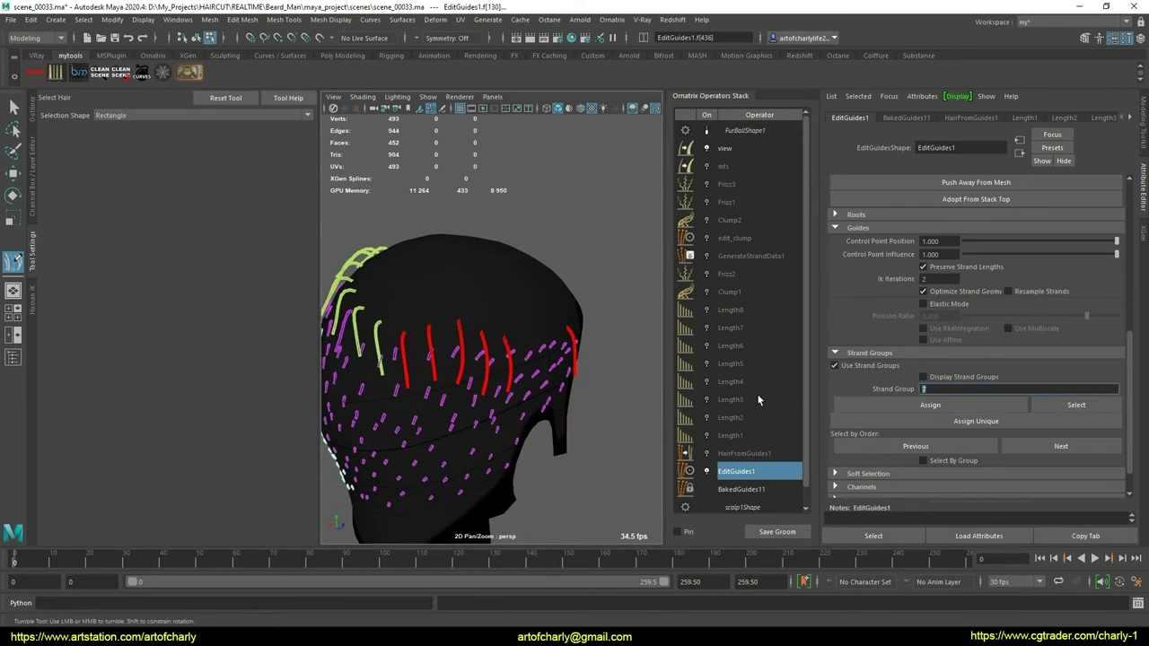
{"action": "key", "text": "BackSpace"}
{"action": "type", "text": "6"}
{"action": "key", "text": "Return"}
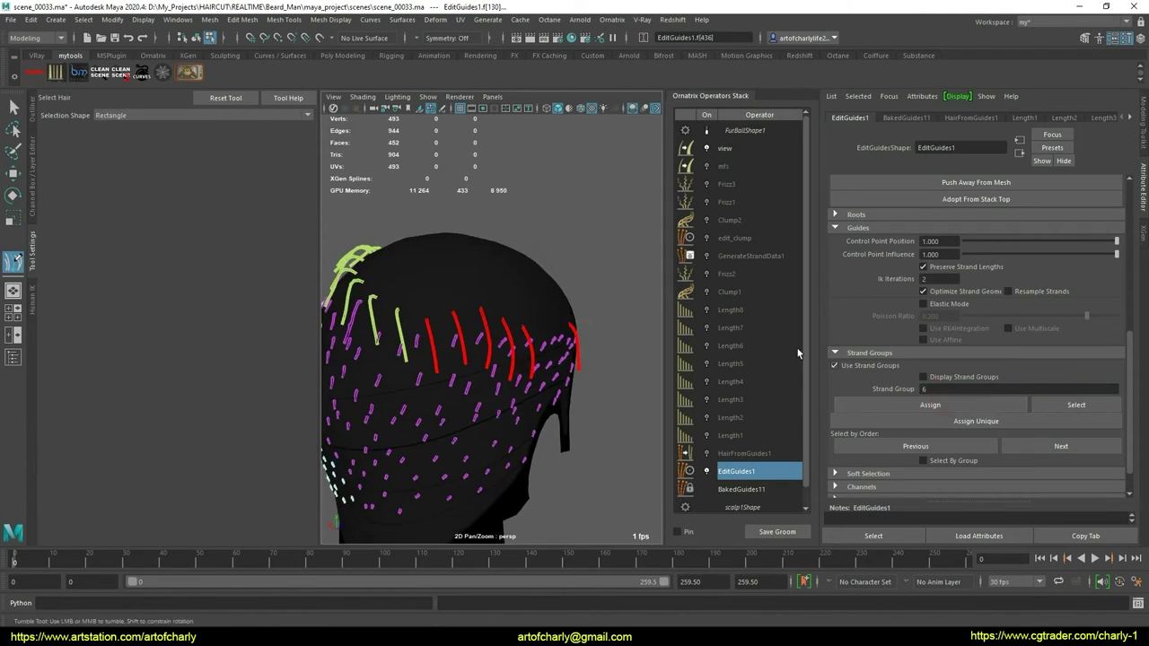
Select all strand group 6 guides by group and hide them
{"action": "left_click", "coordinate": [962, 462]}
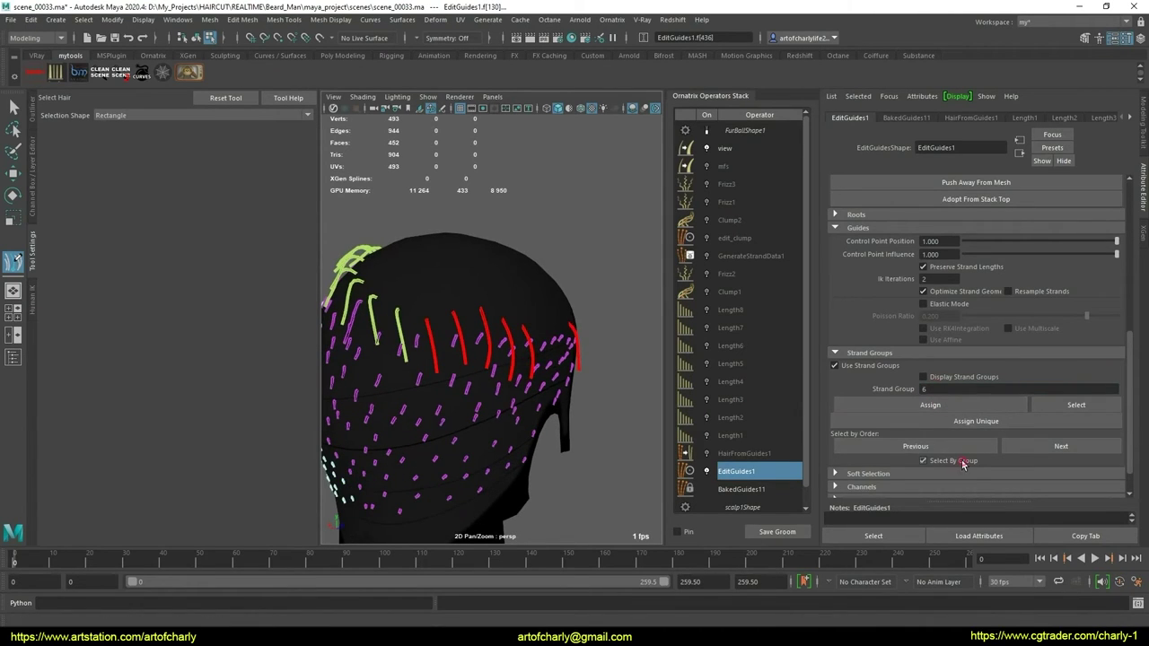
{"action": "left_click", "coordinate": [402, 330]}
{"action": "scroll", "coordinate": [866, 305], "scroll_direction": "up", "scroll_amount": 2}
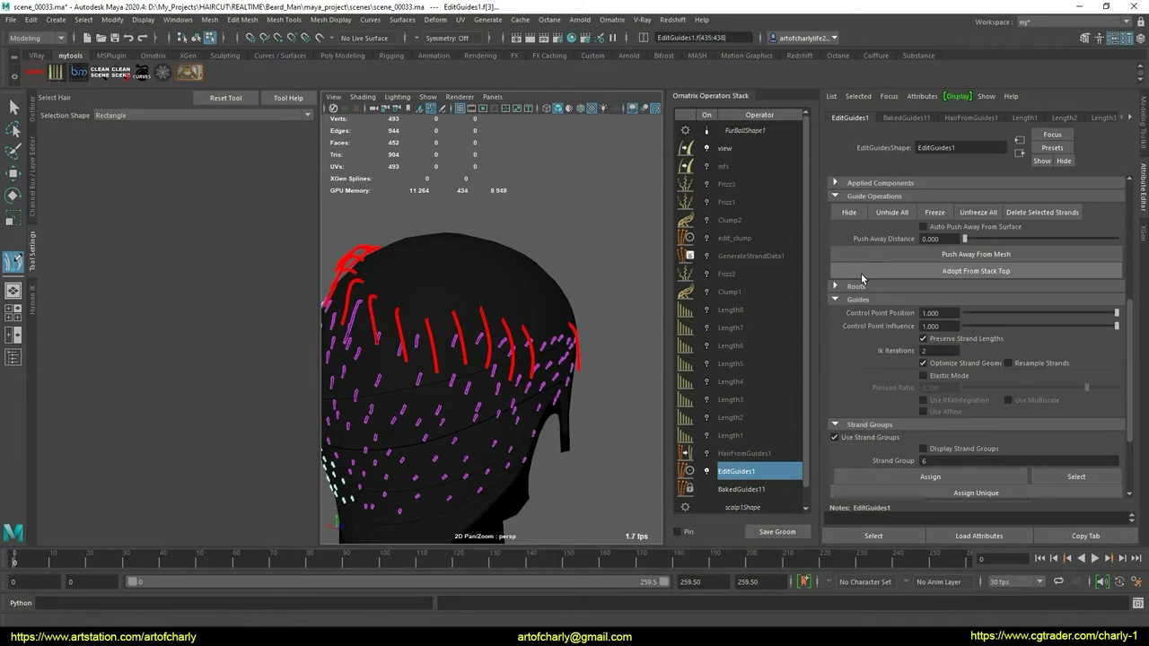
{"action": "left_click", "coordinate": [847, 213]}
{"action": "left_click_drag", "start_coordinate": [502, 269], "coordinate": [438, 263], "text": "alt"}
{"action": "left_click_drag", "start_coordinate": [622, 276], "coordinate": [393, 300], "text": "alt"}
{"action": "scroll", "coordinate": [393, 300], "scroll_direction": "down", "scroll_amount": 3}
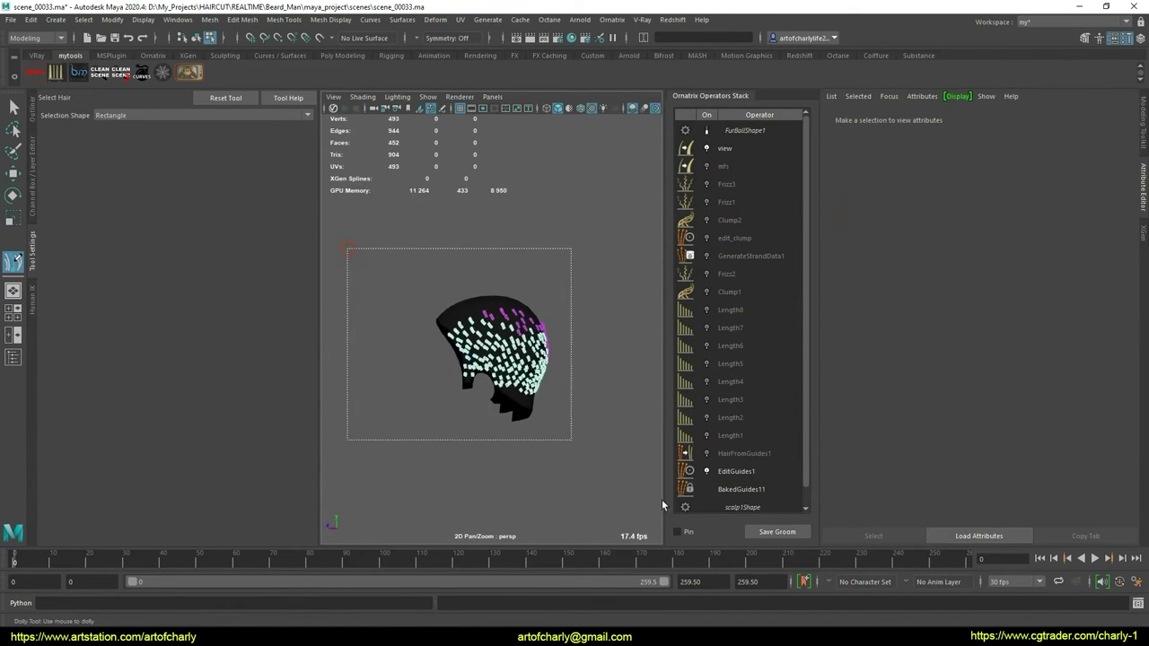
Assign the selected scalp guides to strand group 2 in EditGuides1
{"action": "left_click", "coordinate": [736, 471]}
{"action": "scroll", "coordinate": [983, 373], "scroll_direction": "down", "scroll_amount": 2}
{"action": "left_click", "coordinate": [949, 355]}
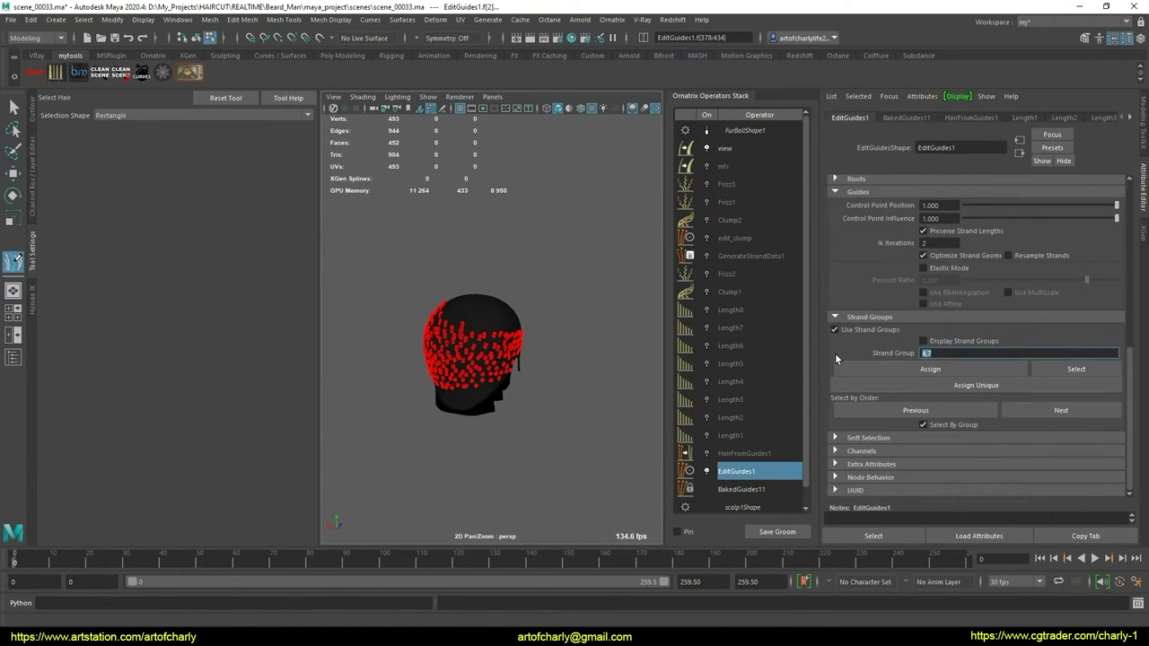
{"action": "type", "text": "2"}
{"action": "left_click", "coordinate": [930, 368]}
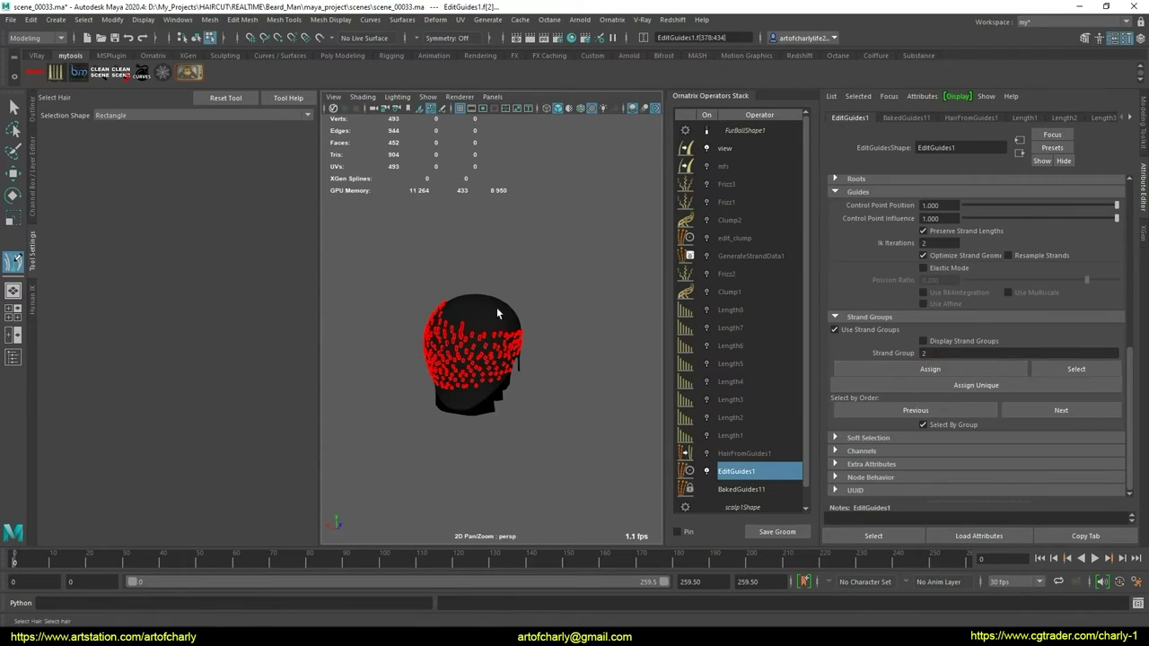
Clear the guide selection and bring the nape at the back of the head into view
{"action": "mouse_move", "coordinate": [562, 373]}
{"action": "left_mouse_down", "text": "alt"}
{"action": "mouse_move", "coordinate": [567, 401]}
{"action": "mouse_move", "coordinate": [545, 381]}
{"action": "left_mouse_up", "text": "alt"}
{"action": "scroll", "coordinate": [567, 401], "scroll_direction": "up", "scroll_amount": 3}
{"action": "left_click", "coordinate": [482, 418]}
{"action": "left_click_drag", "start_coordinate": [482, 417], "coordinate": [526, 436], "text": "alt"}
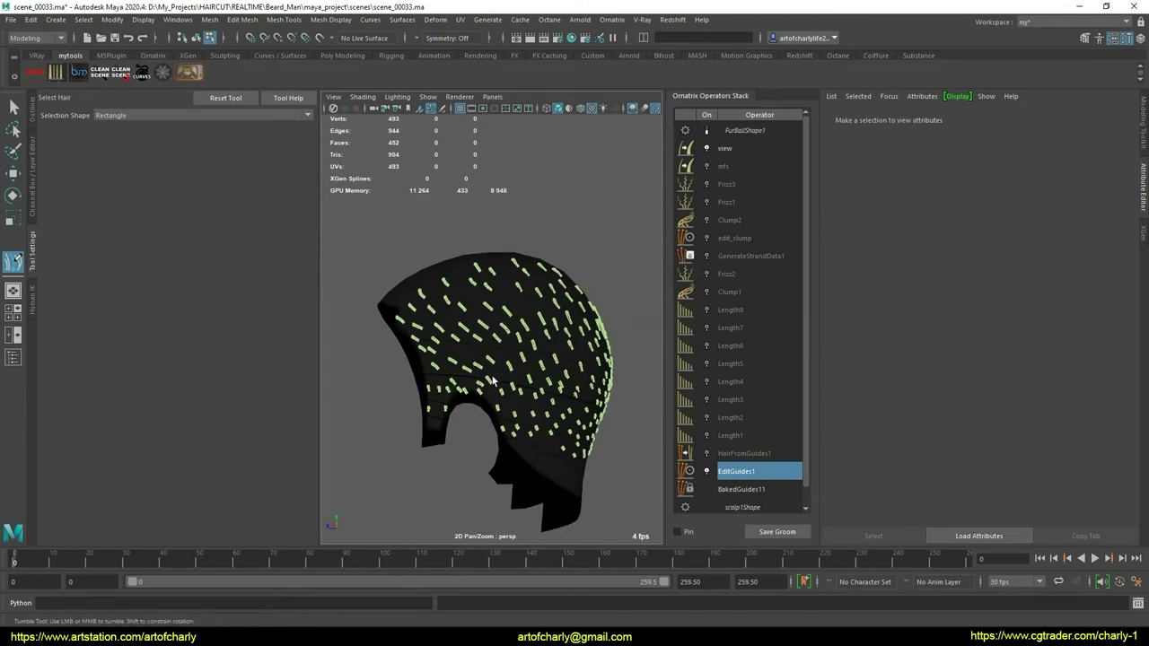
{"action": "scroll", "coordinate": [415, 410], "scroll_direction": "up", "scroll_amount": 5}
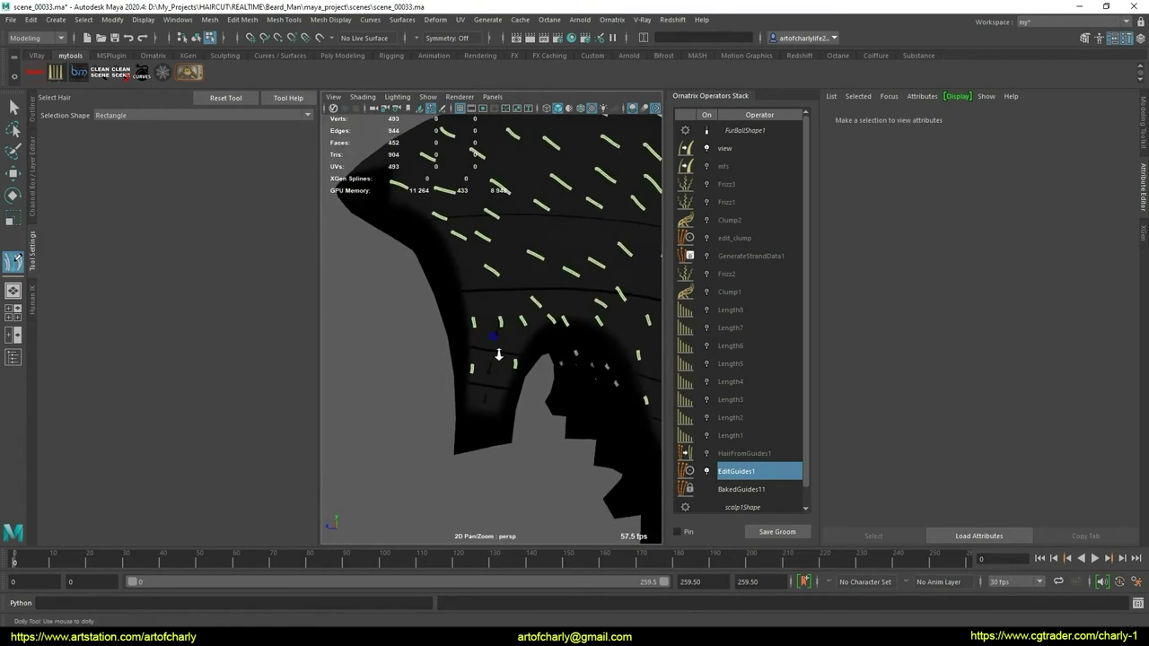
{"action": "middle_click_drag", "start_coordinate": [472, 389], "coordinate": [501, 386], "text": "alt"}
{"action": "scroll", "coordinate": [456, 408], "scroll_direction": "up", "scroll_amount": 2}
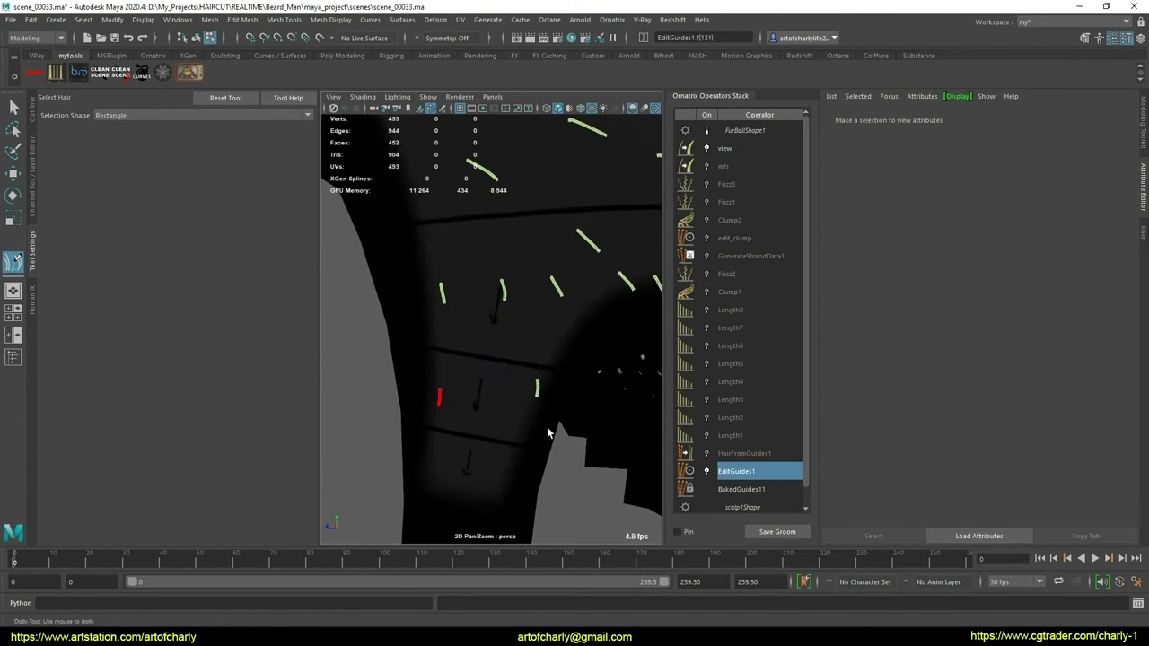
{"action": "scroll", "coordinate": [535, 403], "scroll_direction": "down", "scroll_amount": 4}
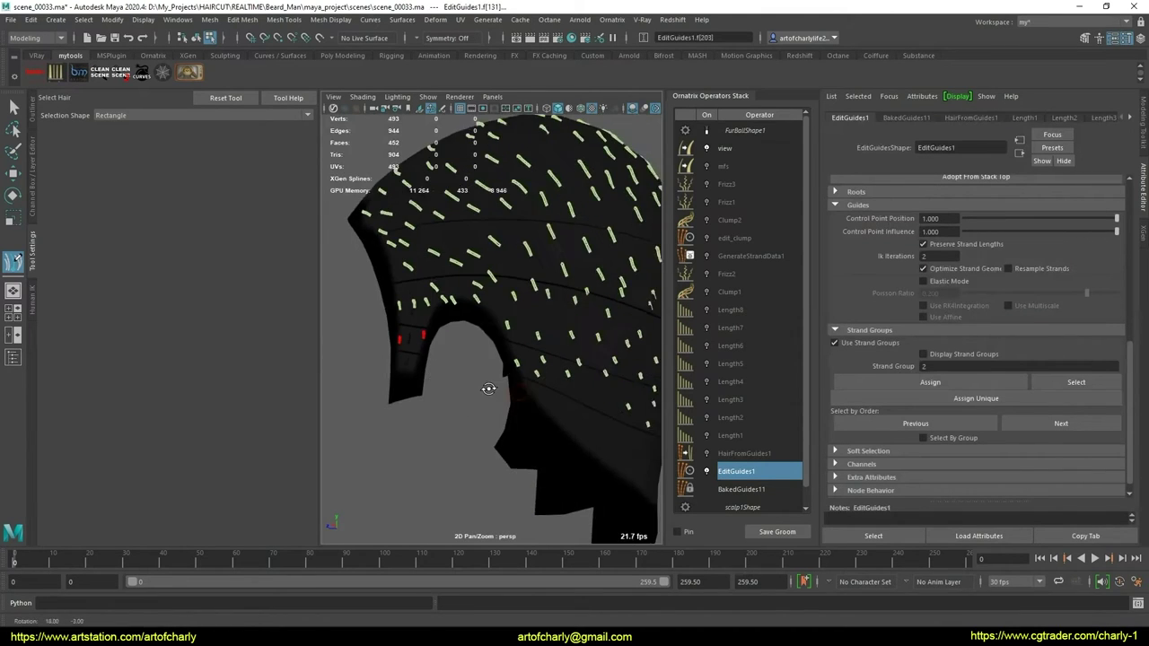
{"action": "mouse_move", "coordinate": [487, 384]}
{"action": "left_mouse_down", "text": "alt"}
{"action": "mouse_move", "coordinate": [496, 392]}
{"action": "mouse_move", "coordinate": [476, 422]}
{"action": "left_mouse_up", "text": "alt"}
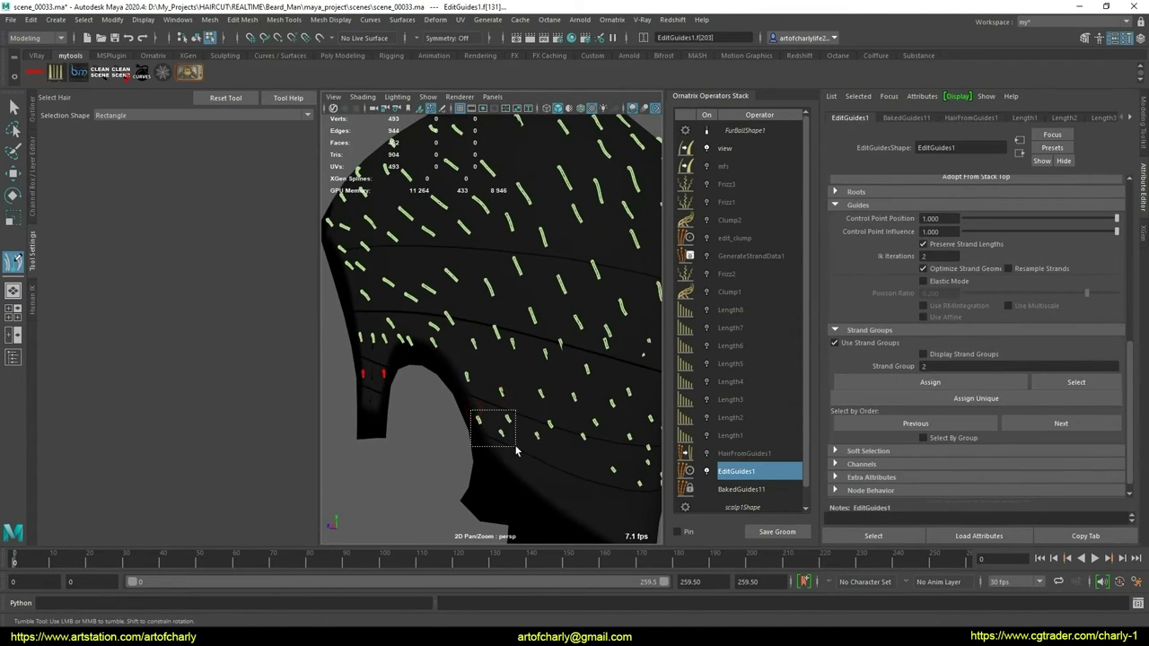
{"action": "left_click_drag", "start_coordinate": [548, 455], "coordinate": [486, 392], "text": "alt"}
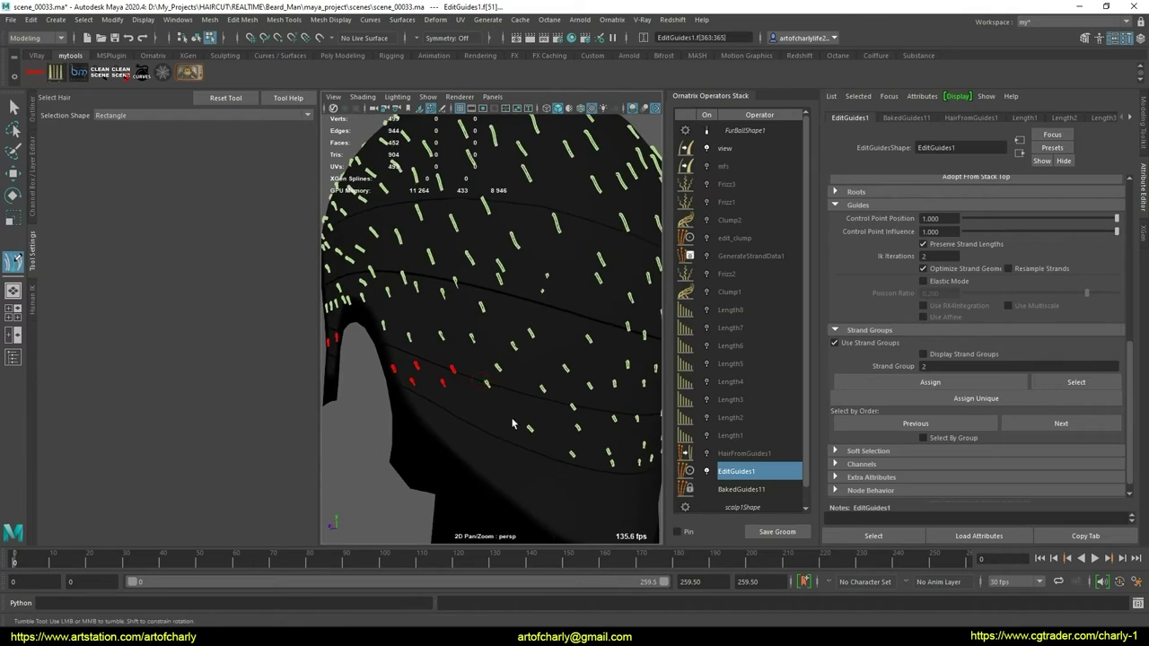
{"action": "left_click_drag", "start_coordinate": [548, 439], "coordinate": [505, 431], "text": "alt"}
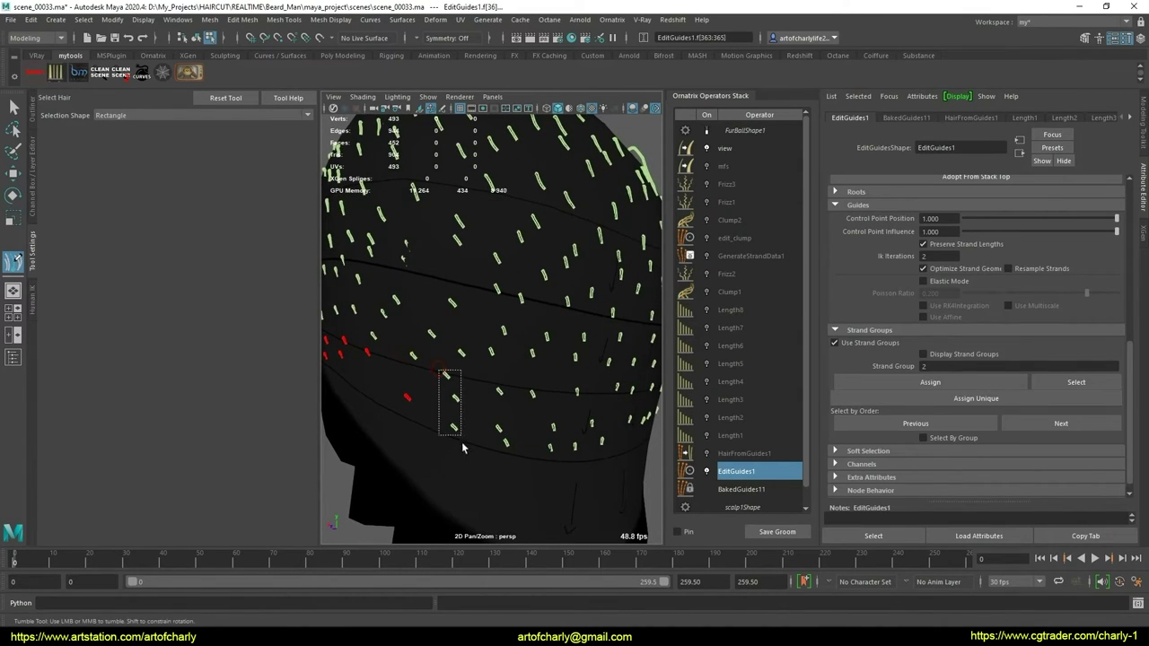
Marquee-select the sparse guides along the nape, then invert the selection
{"action": "left_click_drag", "start_coordinate": [462, 446], "coordinate": [462, 447]}
{"action": "left_click_drag", "start_coordinate": [462, 447], "coordinate": [407, 426], "text": "alt"}
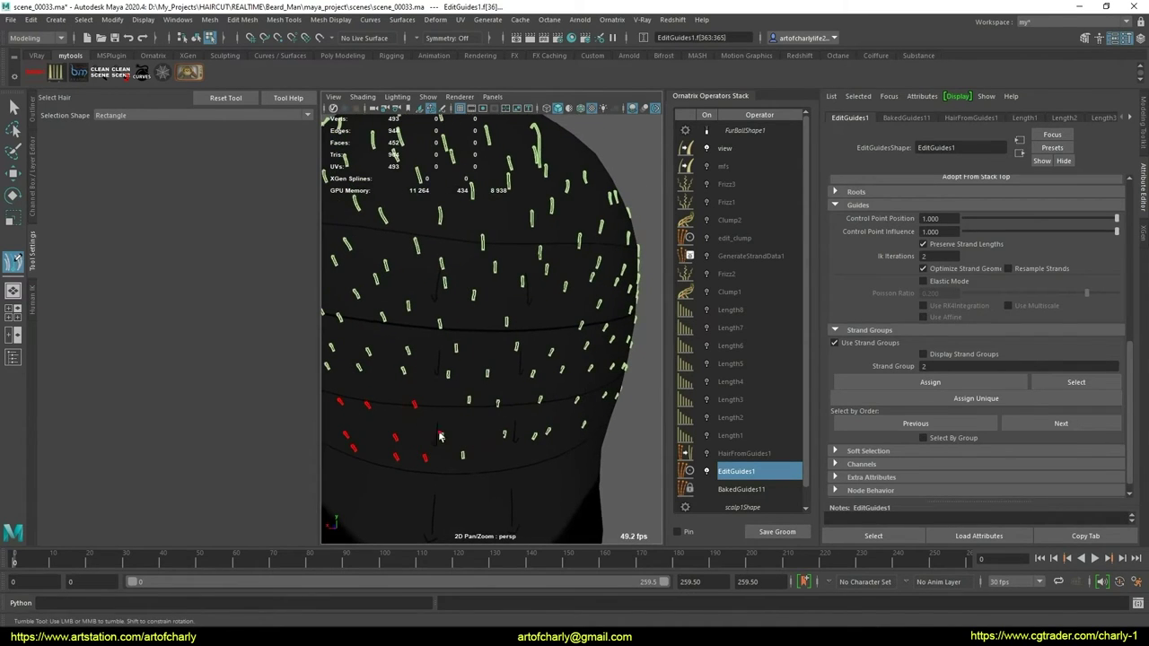
{"action": "left_click_drag", "start_coordinate": [513, 464], "coordinate": [513, 463]}
{"action": "mouse_move", "coordinate": [514, 464]}
{"action": "left_mouse_down", "text": "alt"}
{"action": "mouse_move", "coordinate": [487, 464]}
{"action": "mouse_move", "coordinate": [408, 384]}
{"action": "left_mouse_up", "text": "alt"}
{"action": "left_click_drag", "start_coordinate": [490, 435], "coordinate": [388, 412], "text": "alt"}
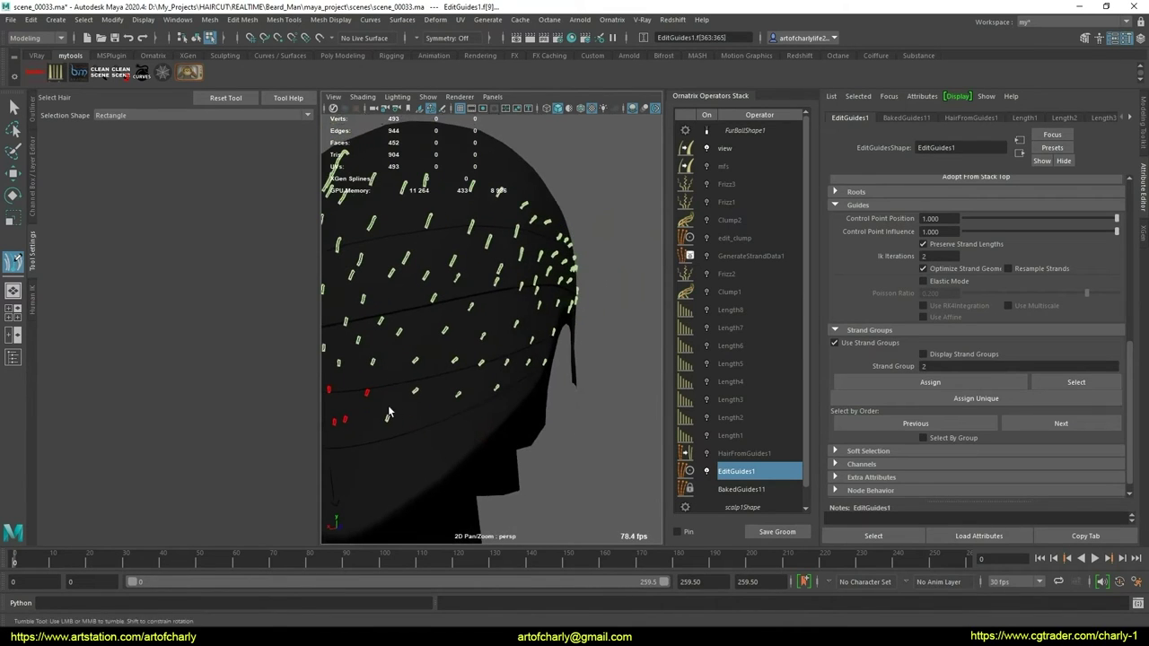
{"action": "scroll", "coordinate": [467, 416], "scroll_direction": "up", "scroll_amount": 2}
{"action": "left_click_drag", "start_coordinate": [467, 415], "coordinate": [415, 378], "text": "alt"}
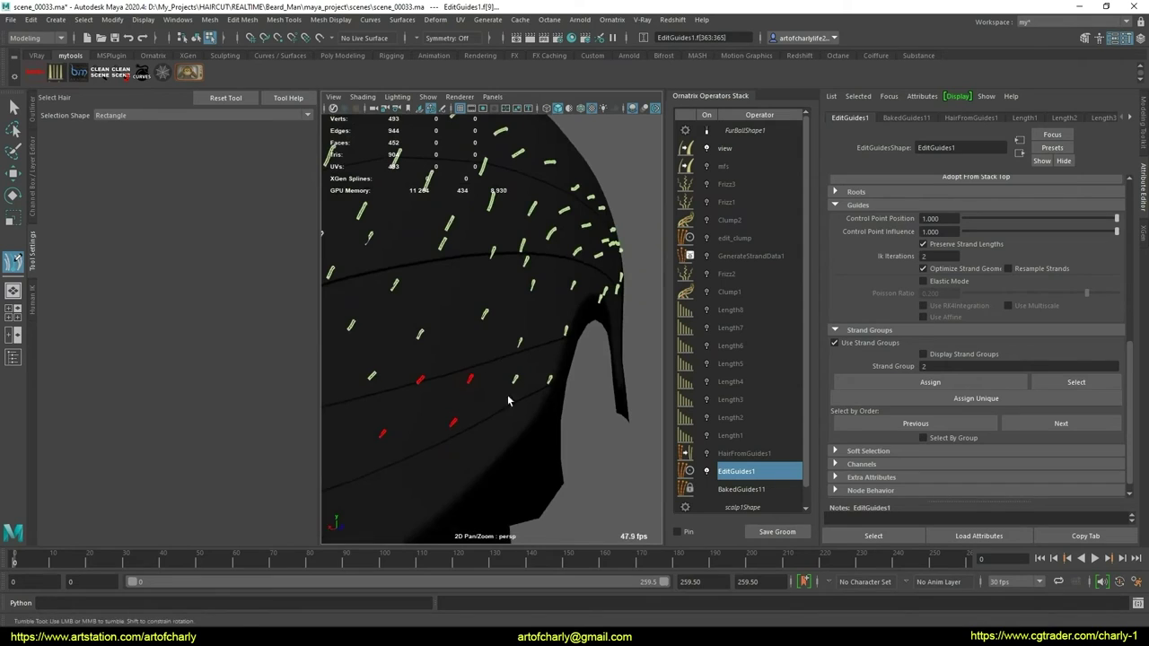
{"action": "left_click_drag", "start_coordinate": [508, 401], "coordinate": [431, 407], "text": "alt"}
{"action": "left_click_drag", "start_coordinate": [513, 436], "coordinate": [459, 440], "text": "alt"}
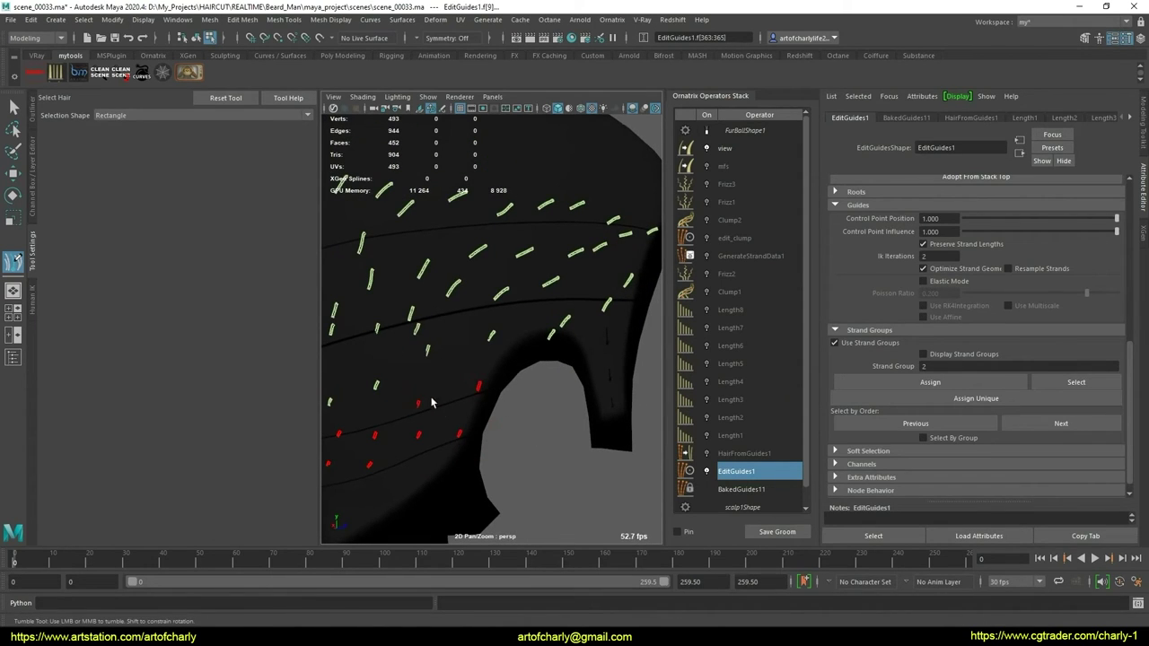
{"action": "mouse_move", "coordinate": [481, 395]}
{"action": "left_mouse_down", "text": "alt"}
{"action": "mouse_move", "coordinate": [479, 425]}
{"action": "mouse_move", "coordinate": [493, 428]}
{"action": "left_mouse_up", "text": "alt"}
{"action": "scroll", "coordinate": [507, 390], "scroll_direction": "down", "scroll_amount": 5}
{"action": "mouse_move", "coordinate": [526, 336]}
{"action": "left_mouse_down", "text": "alt"}
{"action": "mouse_move", "coordinate": [652, 341]}
{"action": "mouse_move", "coordinate": [539, 345]}
{"action": "mouse_move", "coordinate": [562, 374]}
{"action": "left_mouse_up", "text": "alt"}
{"action": "key", "text": "ctrl+shift+i"}
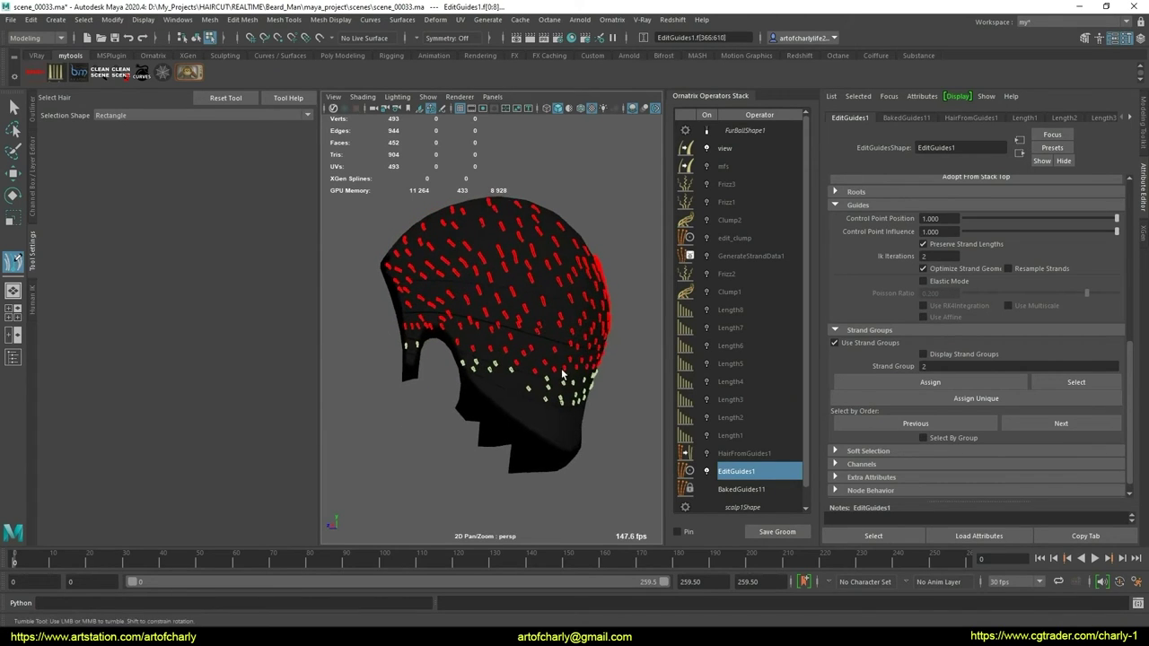
Clear the guide selection and frame a centred back view of the head
{"action": "scroll", "coordinate": [881, 265], "scroll_direction": "up", "scroll_amount": 3}
{"action": "scroll", "coordinate": [911, 335], "scroll_direction": "up", "scroll_amount": 3}
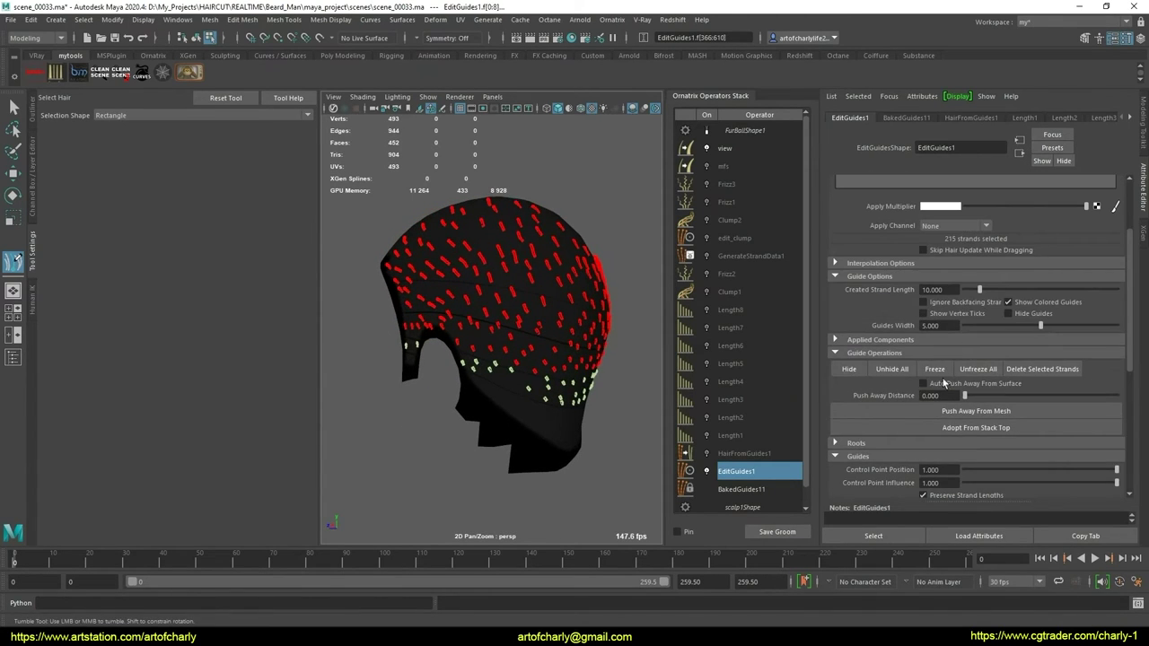
{"action": "key", "text": "Escape"}
{"action": "mouse_move", "coordinate": [548, 377]}
{"action": "left_mouse_down", "text": "alt"}
{"action": "mouse_move", "coordinate": [418, 376]}
{"action": "mouse_move", "coordinate": [515, 399]}
{"action": "mouse_move", "coordinate": [426, 397]}
{"action": "left_mouse_up", "text": "alt"}
{"action": "scroll", "coordinate": [496, 416], "scroll_direction": "up", "scroll_amount": 3}
{"action": "middle_click_drag", "start_coordinate": [495, 415], "coordinate": [510, 363], "text": "alt"}
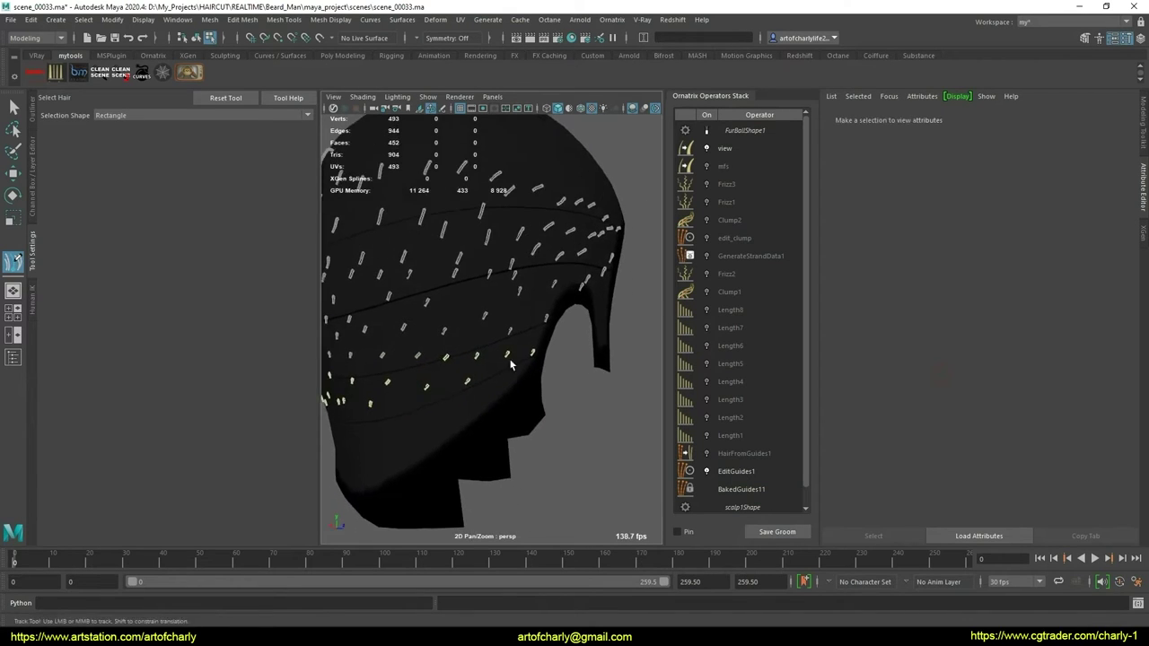
{"action": "scroll", "coordinate": [511, 386], "scroll_direction": "up", "scroll_amount": 3}
{"action": "mouse_move", "coordinate": [512, 405]}
{"action": "left_mouse_down", "text": "alt"}
{"action": "mouse_move", "coordinate": [479, 410]}
{"action": "mouse_move", "coordinate": [494, 413]}
{"action": "left_mouse_up", "text": "alt"}
{"action": "mouse_move", "coordinate": [495, 413]}
{"action": "right_mouse_down", "text": "alt"}
{"action": "mouse_move", "coordinate": [498, 333]}
{"action": "mouse_move", "coordinate": [484, 368]}
{"action": "right_mouse_up", "text": "alt"}
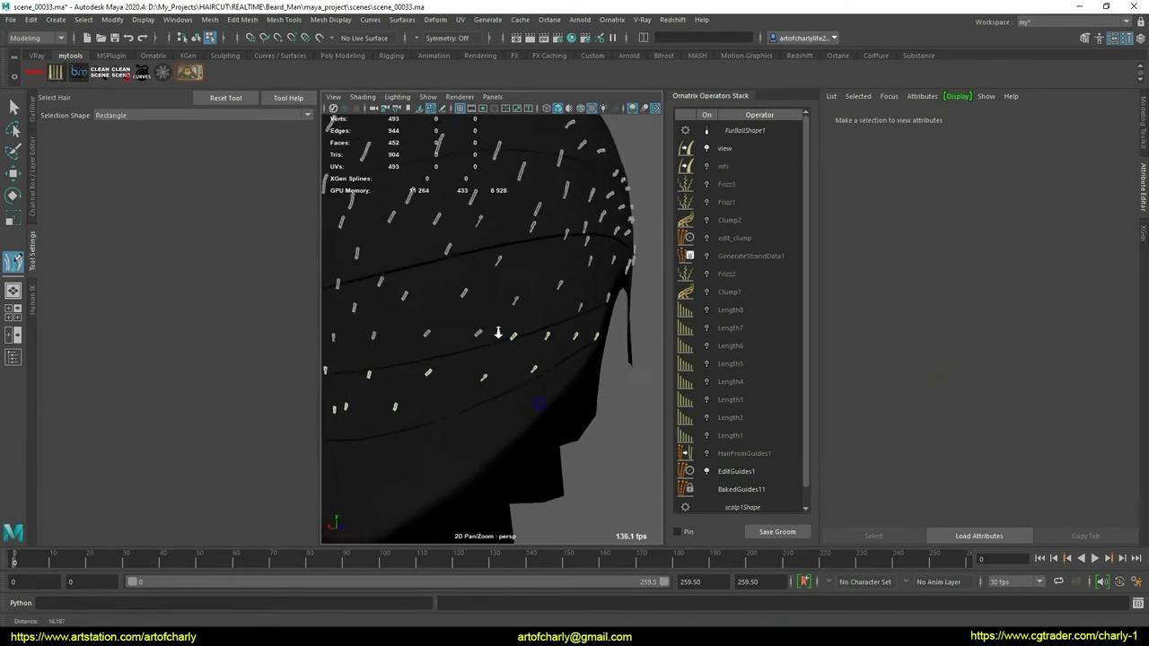
{"action": "left_click_drag", "start_coordinate": [484, 368], "coordinate": [551, 352], "text": "alt"}
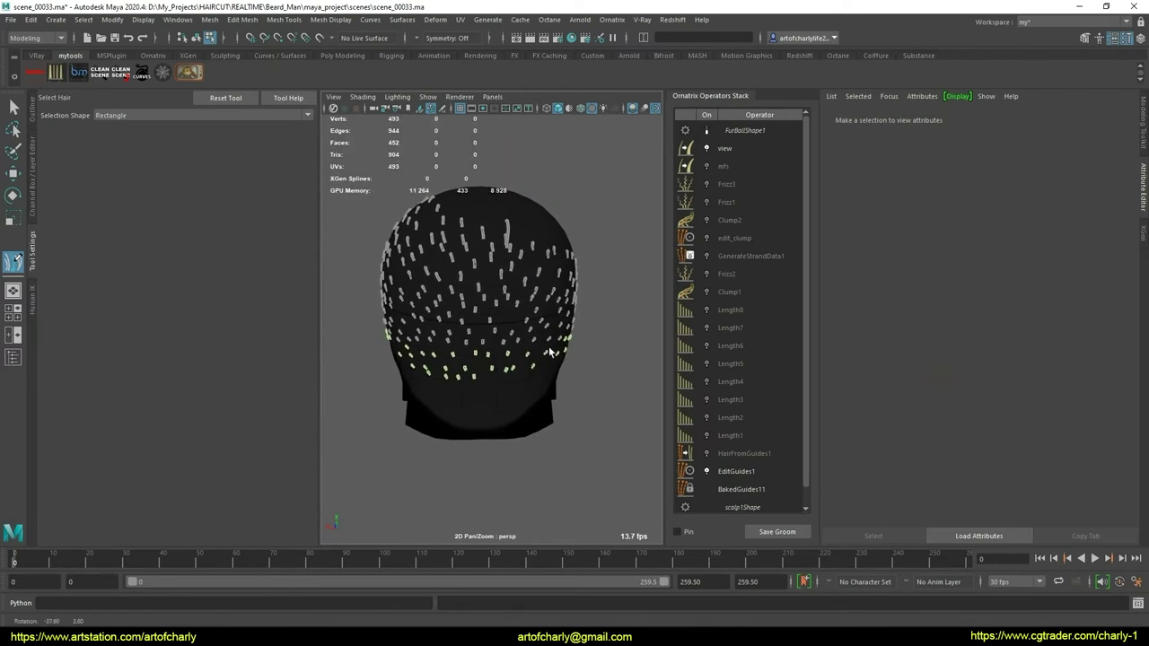
Marquee-select the 16 stray guides along the lower back hairline and delete them
{"action": "left_click_drag", "start_coordinate": [650, 536], "coordinate": [607, 490]}
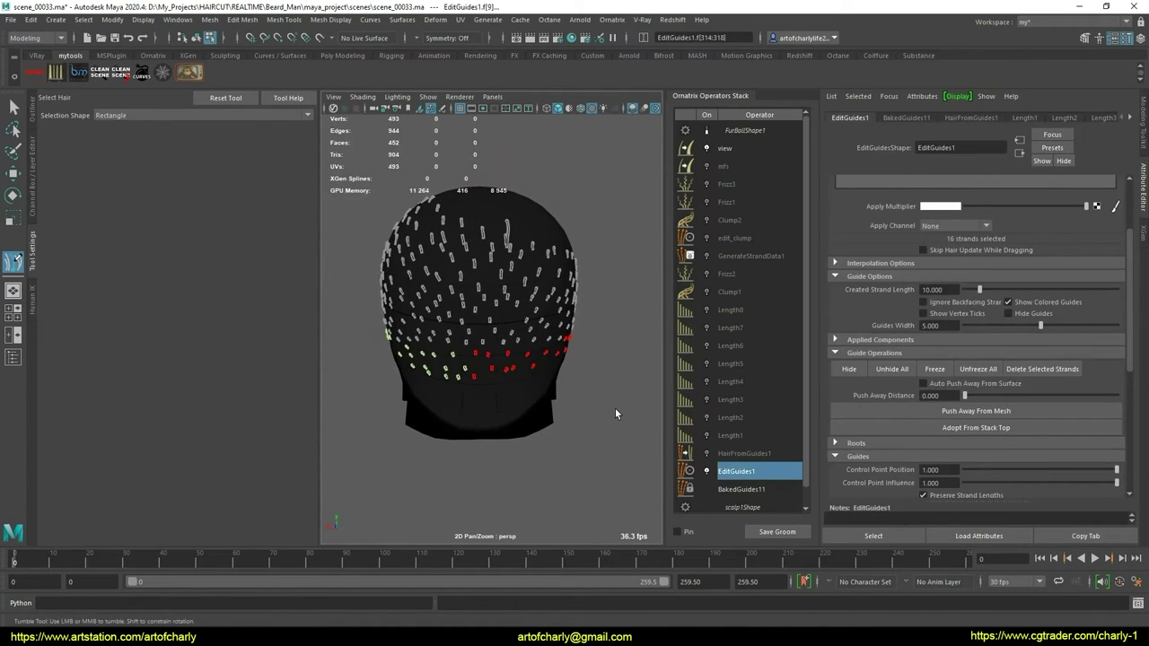
{"action": "left_click", "coordinate": [1042, 369]}
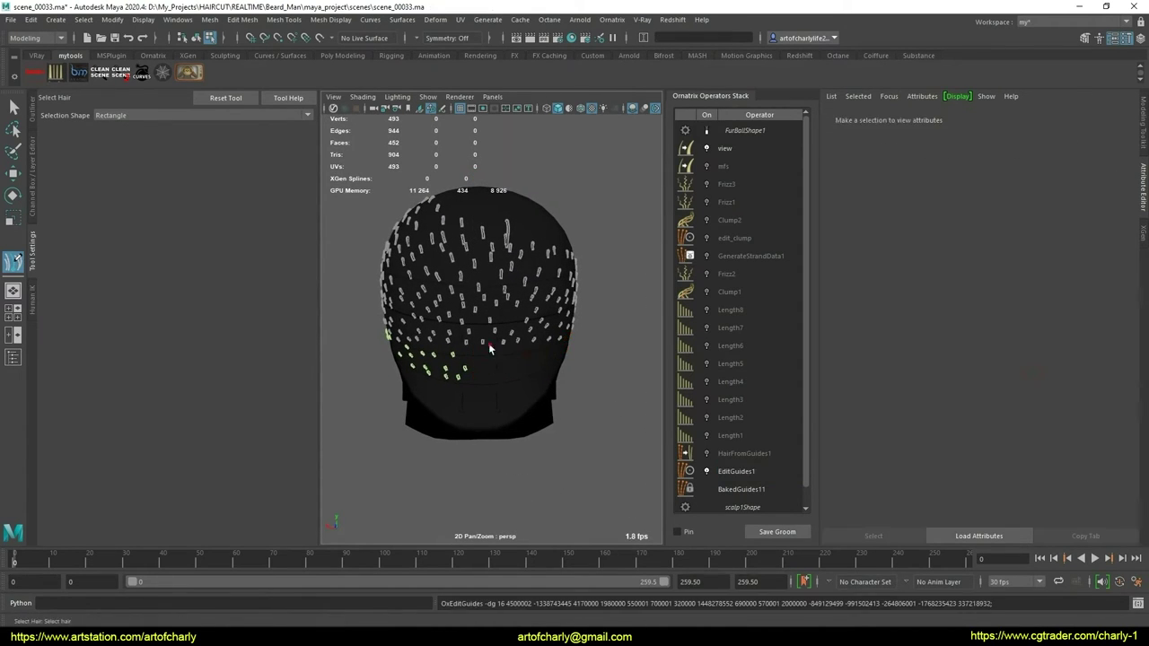
{"action": "left_click_drag", "start_coordinate": [488, 343], "coordinate": [582, 352], "text": "alt"}
{"action": "scroll", "coordinate": [453, 344], "scroll_direction": "up", "scroll_amount": 3}
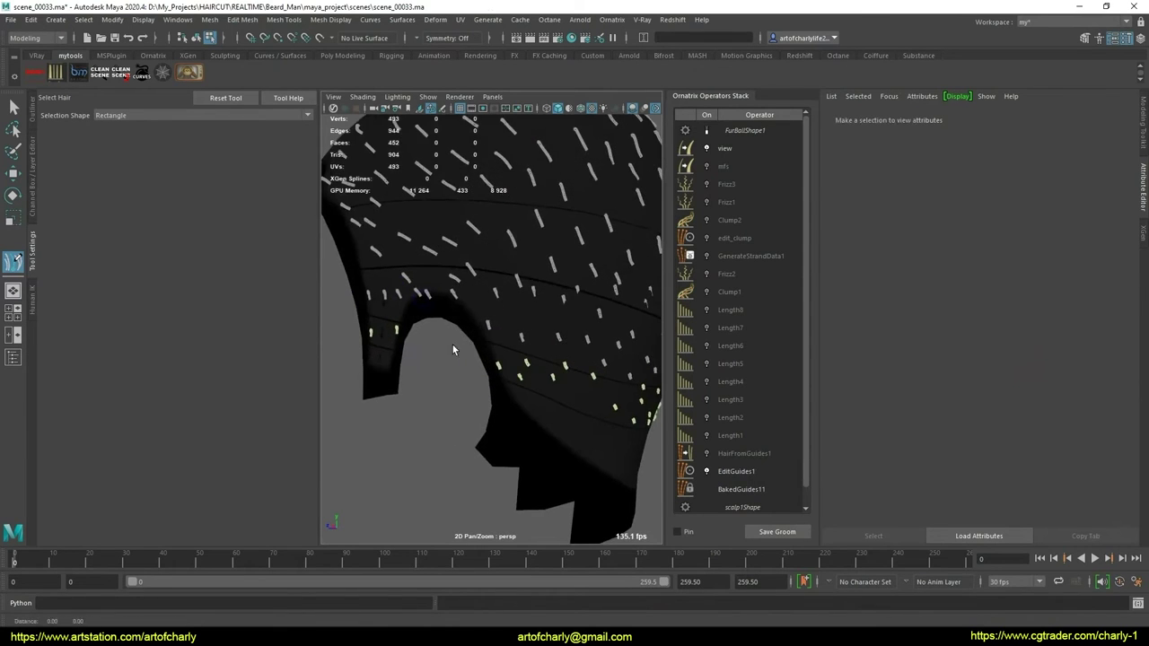
{"action": "scroll", "coordinate": [456, 327], "scroll_direction": "up", "scroll_amount": 3}
{"action": "scroll", "coordinate": [457, 341], "scroll_direction": "up", "scroll_amount": 2}
{"action": "scroll", "coordinate": [462, 359], "scroll_direction": "up", "scroll_amount": 2}
{"action": "scroll", "coordinate": [471, 368], "scroll_direction": "up", "scroll_amount": 2}
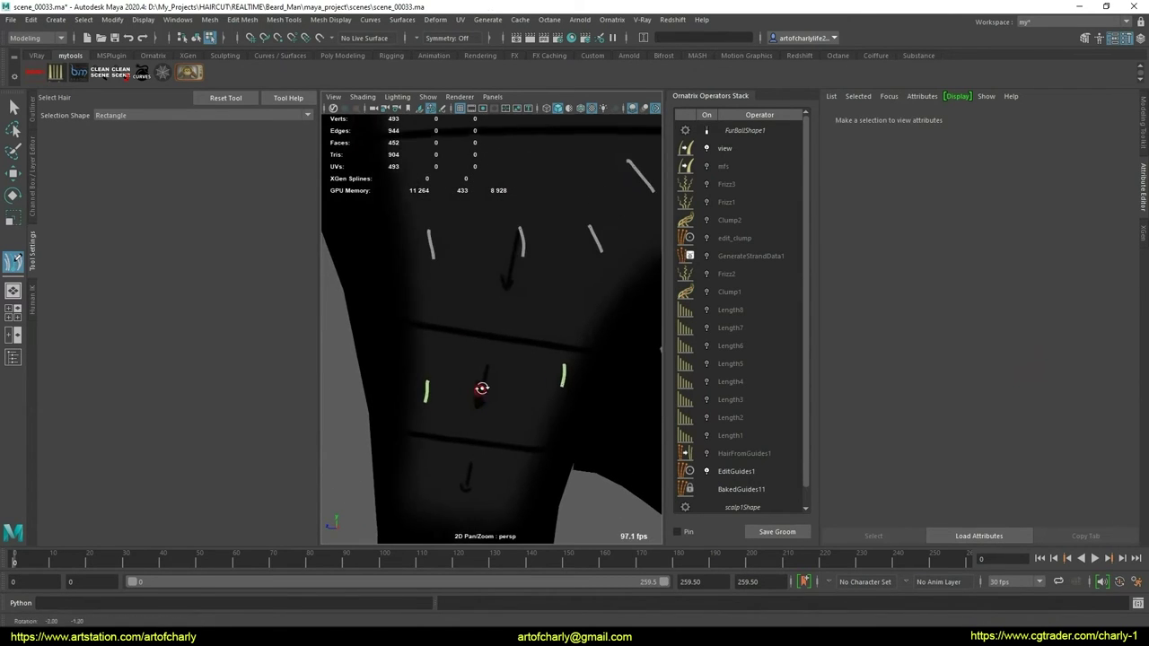
{"action": "scroll", "coordinate": [484, 377], "scroll_direction": "up", "scroll_amount": 2}
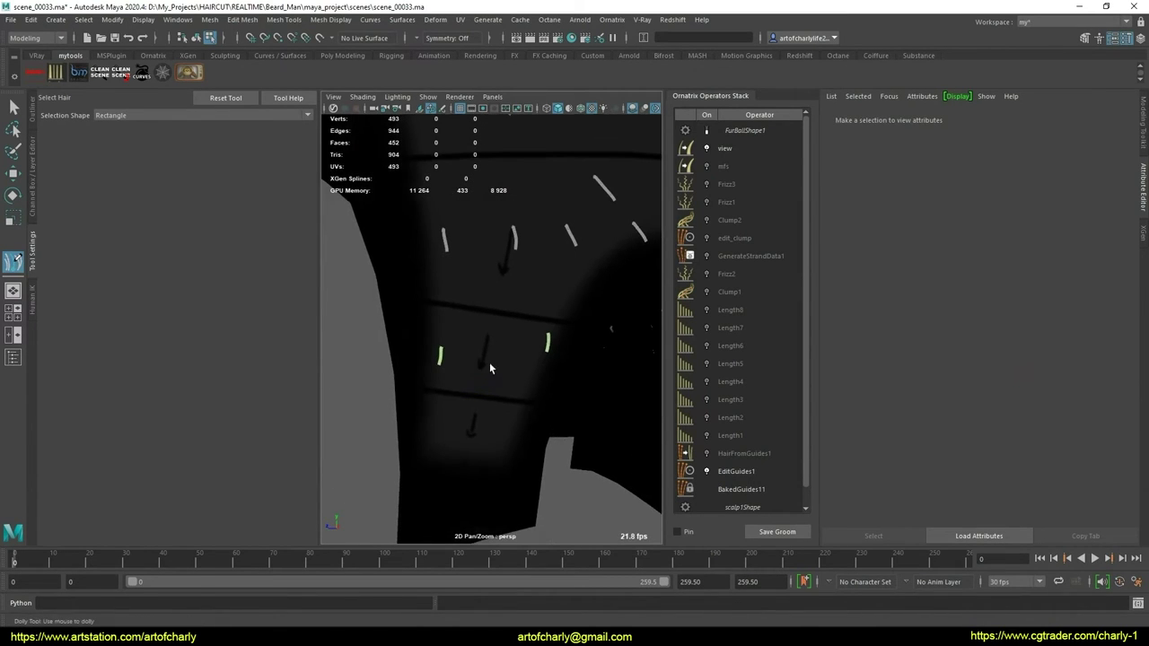
{"action": "left_click", "coordinate": [162, 58]}
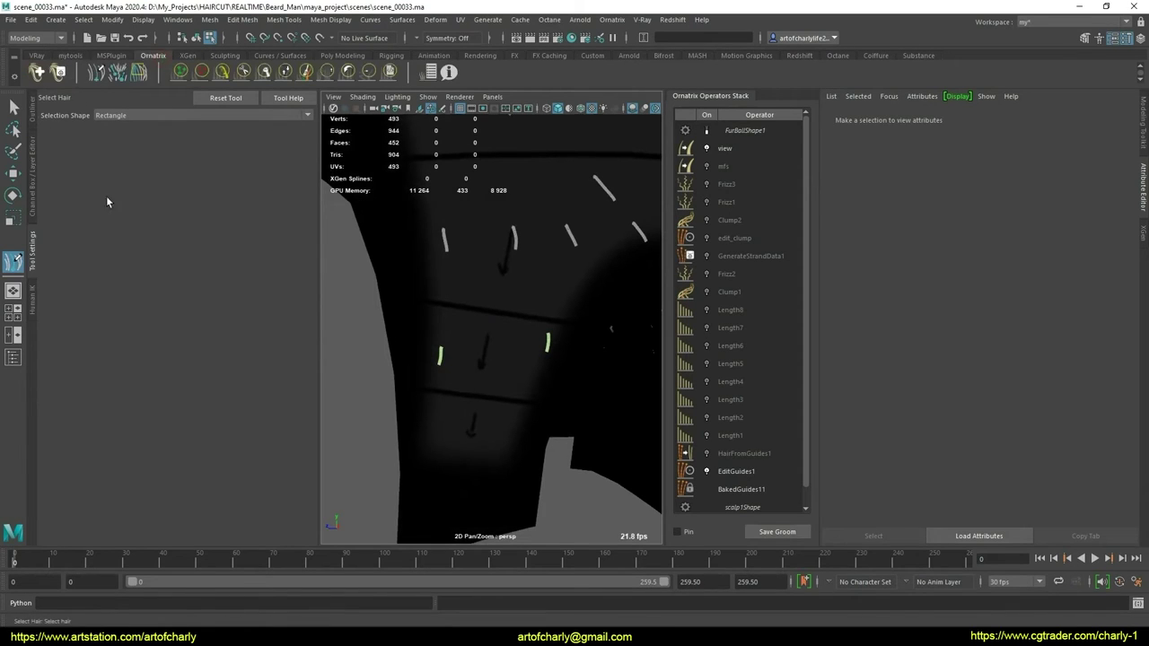
Draw the first new guide strands on the sparse neck patch with the Draw Strand Tool
{"action": "left_click", "coordinate": [96, 72]}
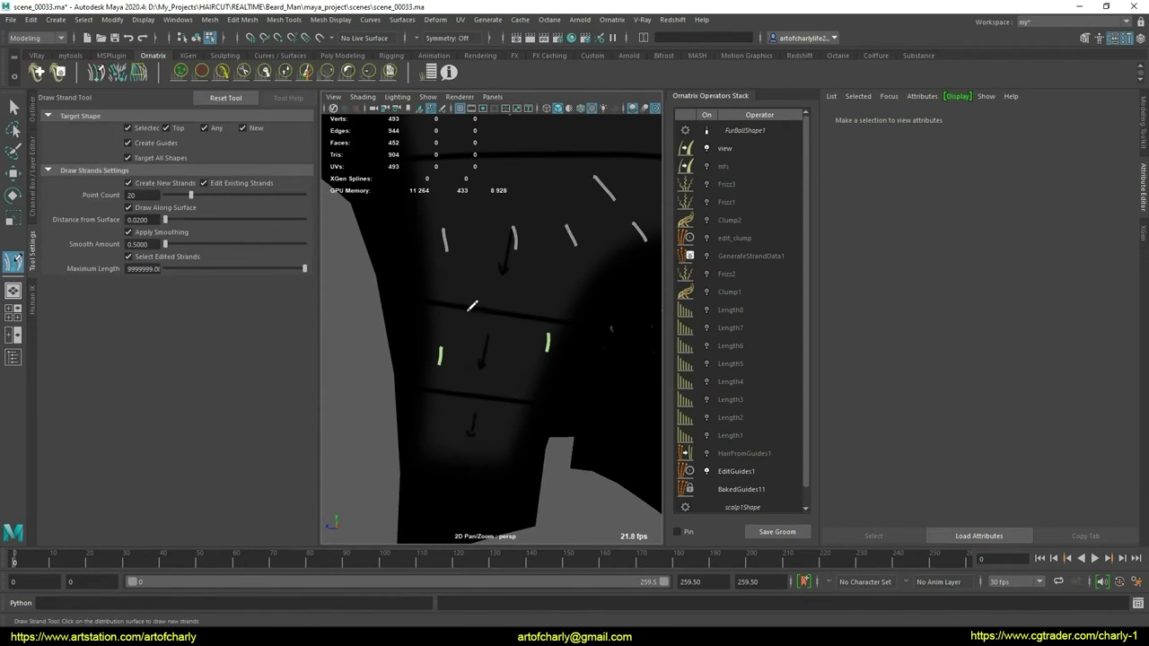
{"action": "scroll", "coordinate": [448, 337], "scroll_direction": "up", "scroll_amount": 1}
{"action": "scroll", "coordinate": [452, 341], "scroll_direction": "up", "scroll_amount": 2}
{"action": "scroll", "coordinate": [462, 346], "scroll_direction": "up", "scroll_amount": 2}
{"action": "scroll", "coordinate": [467, 332], "scroll_direction": "up", "scroll_amount": 2}
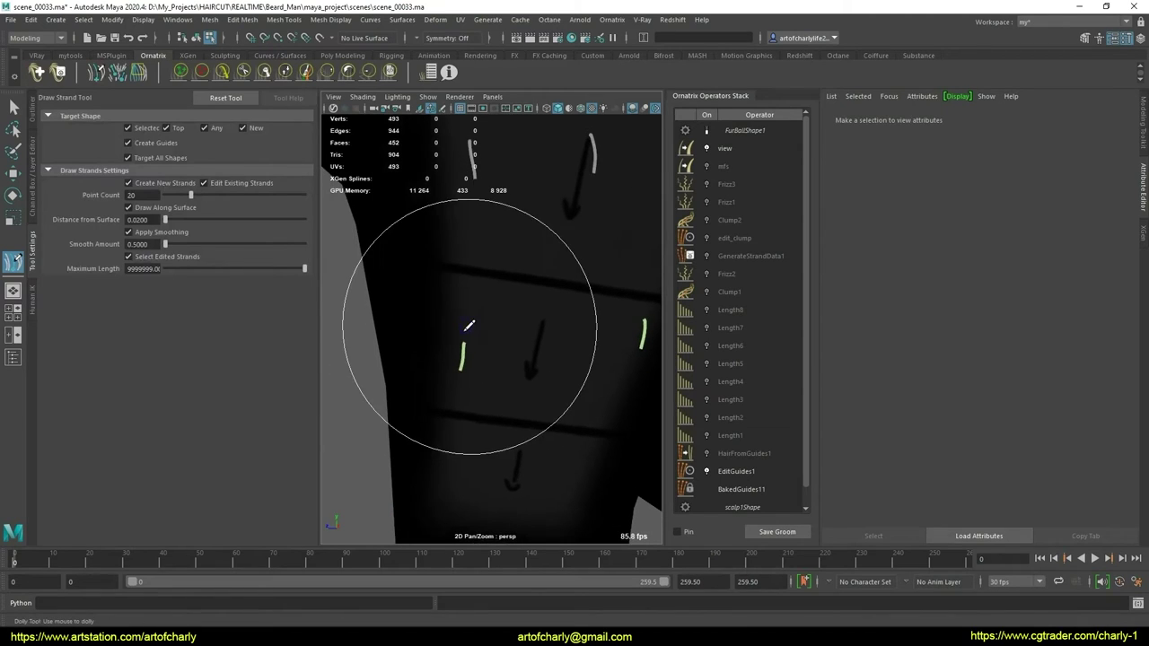
{"action": "left_click_drag", "start_coordinate": [454, 284], "coordinate": [450, 293]}
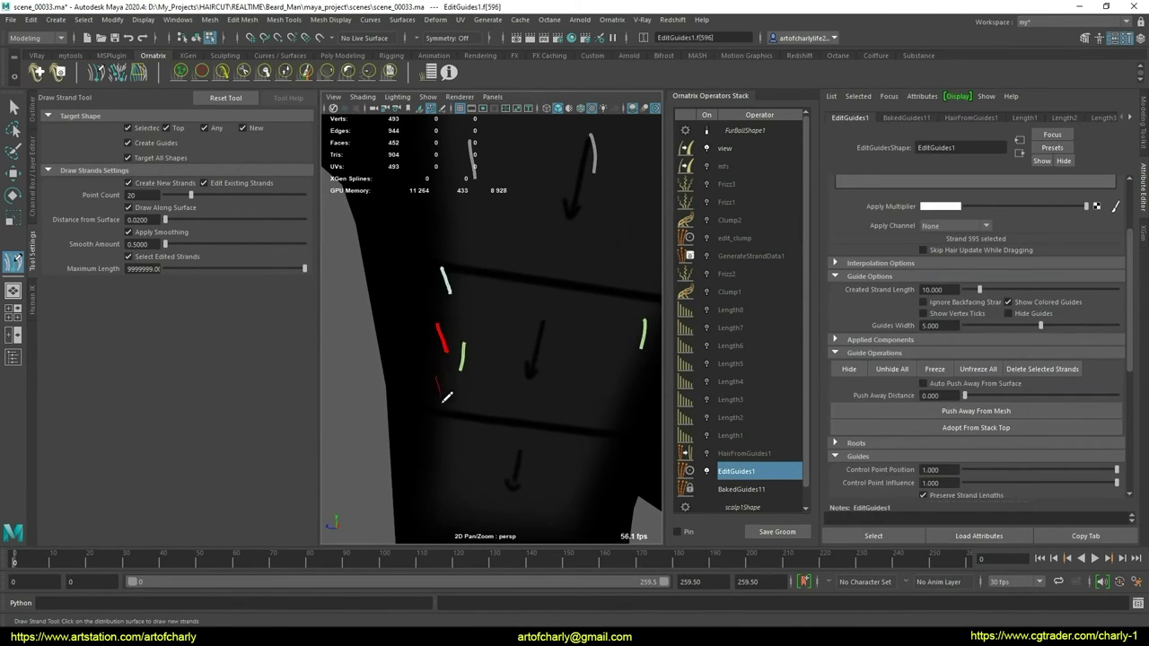
{"action": "left_click_drag", "start_coordinate": [446, 396], "coordinate": [449, 384]}
{"action": "mouse_move", "coordinate": [487, 359]}
{"action": "middle_mouse_down"}
{"action": "mouse_move", "coordinate": [461, 359]}
{"action": "mouse_move", "coordinate": [531, 394]}
{"action": "middle_mouse_up"}
{"action": "left_click_drag", "start_coordinate": [479, 289], "coordinate": [533, 287]}
{"action": "middle_click_drag", "start_coordinate": [563, 300], "coordinate": [478, 313]}
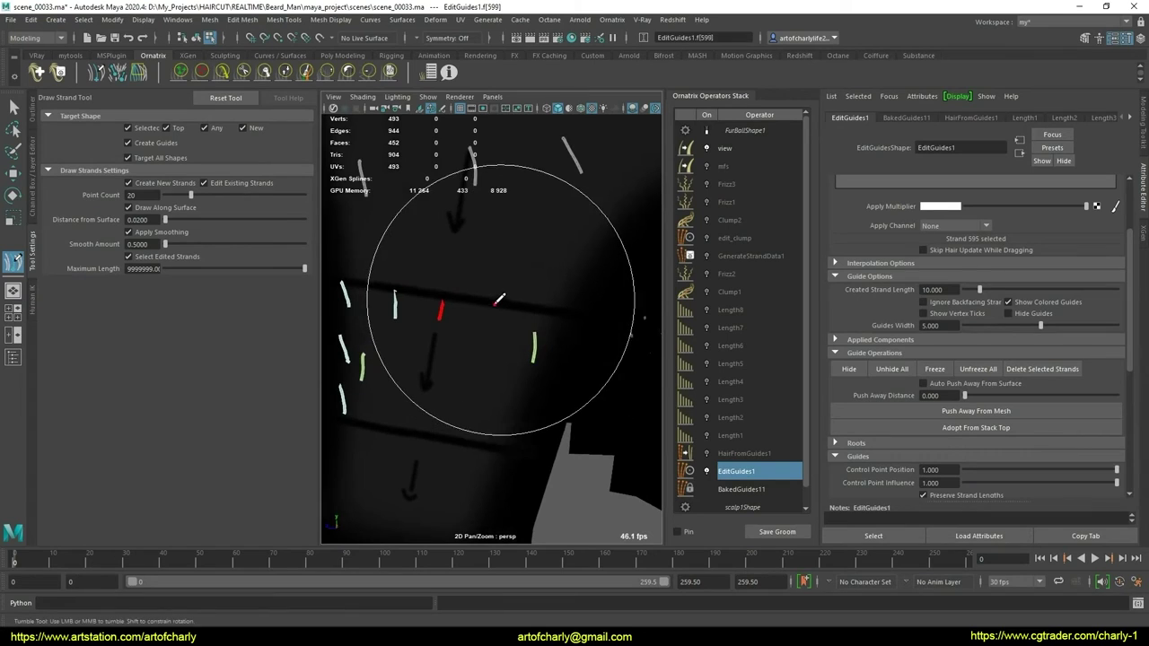
Add more guide strands near the ear and along the hairline to fill the patch
{"action": "left_click_drag", "start_coordinate": [490, 313], "coordinate": [494, 320]}
{"action": "middle_click_drag", "start_coordinate": [518, 320], "coordinate": [551, 333]}
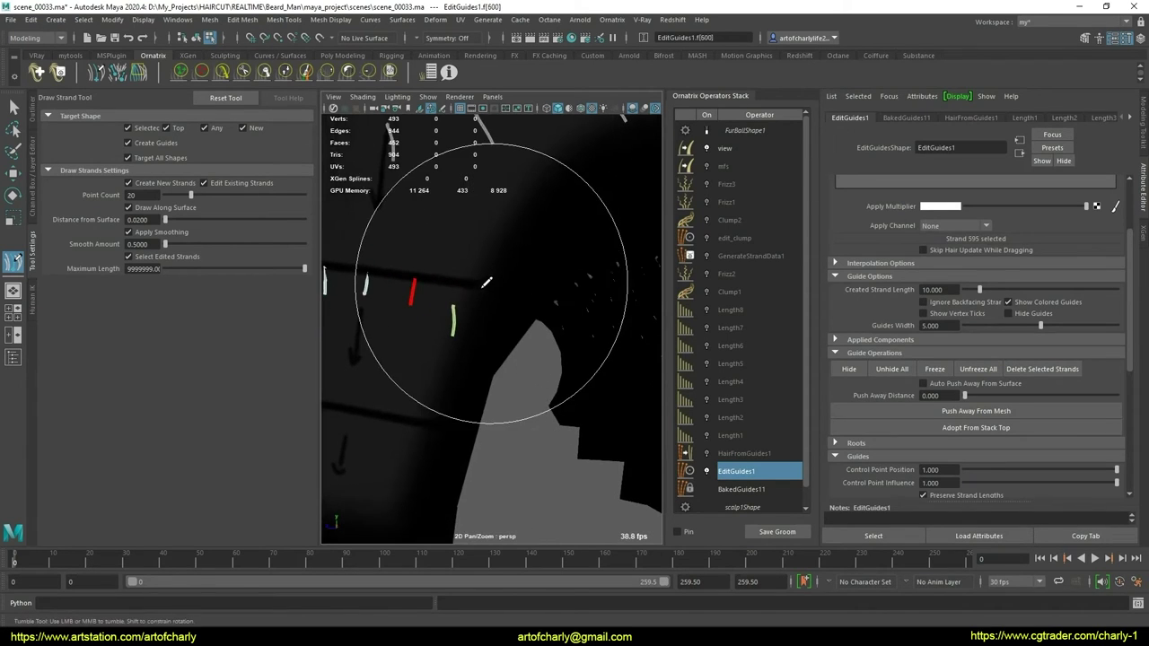
{"action": "left_click_drag", "start_coordinate": [482, 291], "coordinate": [479, 305]}
{"action": "middle_click_drag", "start_coordinate": [469, 349], "coordinate": [521, 283]}
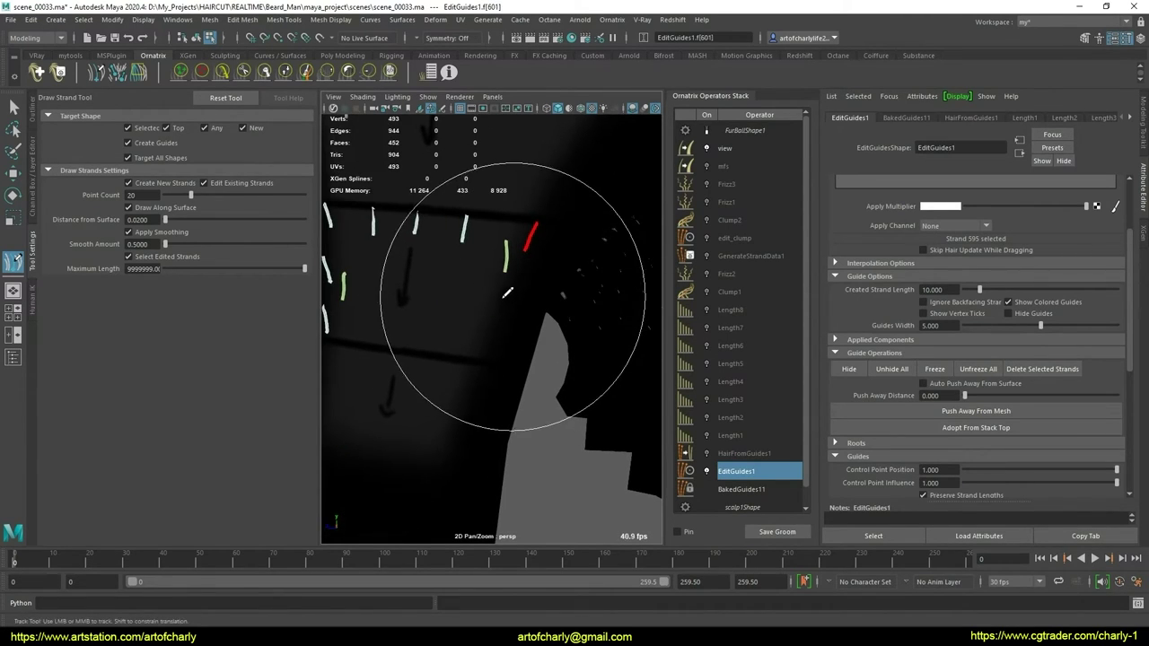
{"action": "left_click_drag", "start_coordinate": [501, 301], "coordinate": [498, 337]}
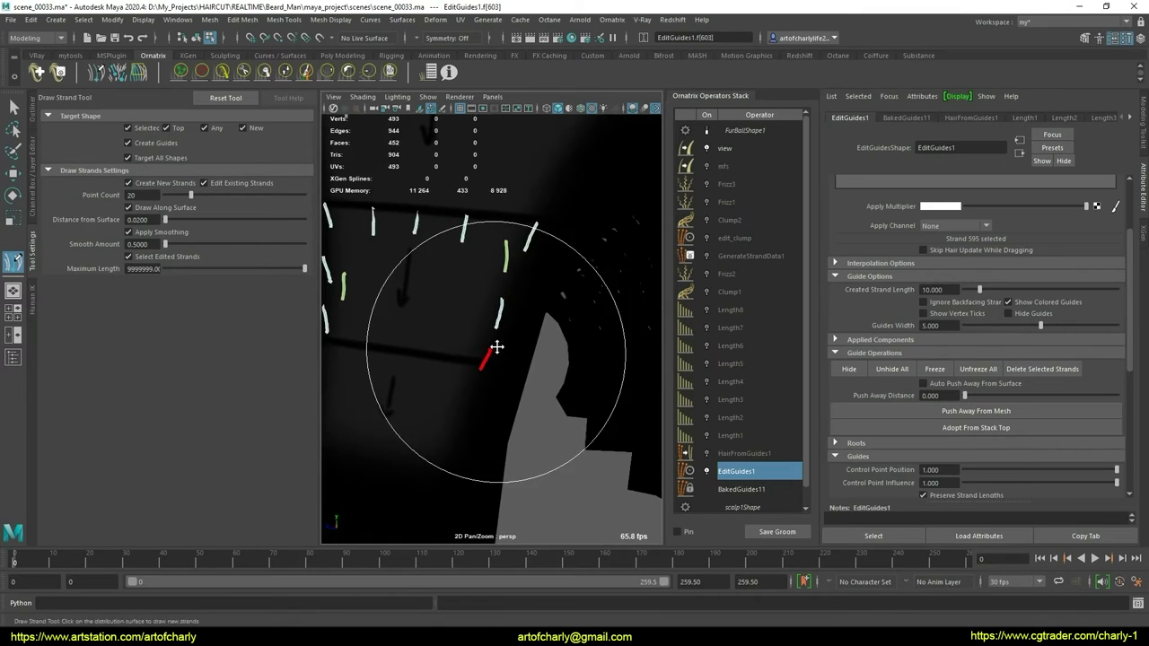
{"action": "middle_click_drag", "start_coordinate": [494, 349], "coordinate": [497, 350]}
{"action": "left_click_drag", "start_coordinate": [497, 350], "coordinate": [589, 343], "text": "alt"}
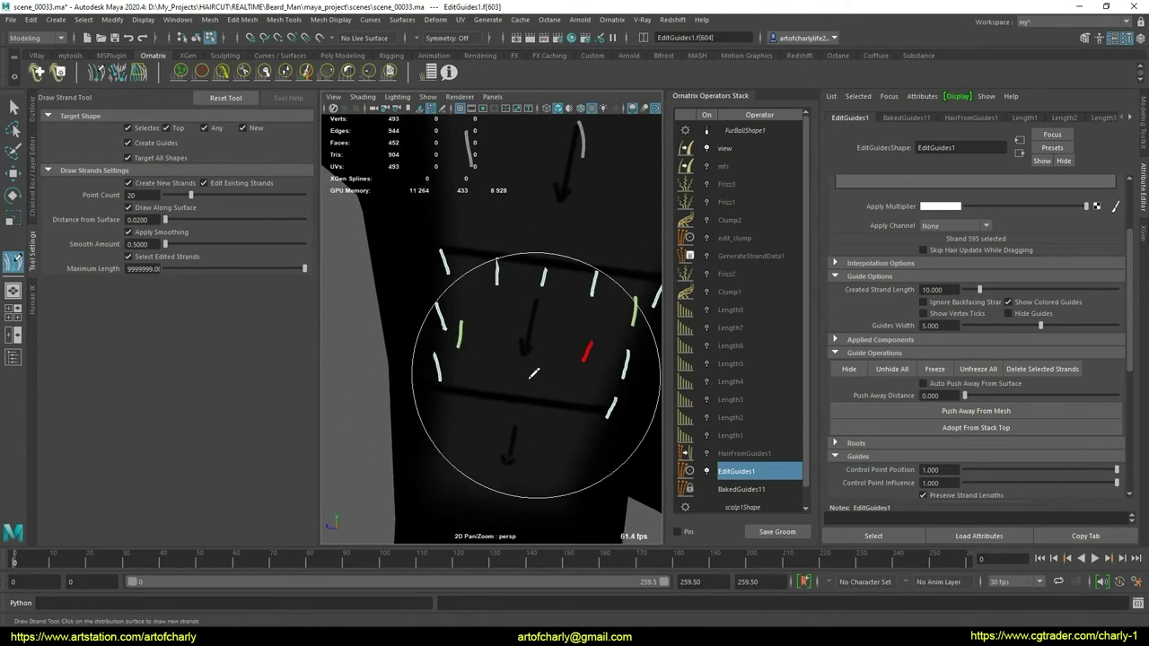
{"action": "left_click", "coordinate": [520, 386]}
{"action": "left_click", "coordinate": [527, 395]}
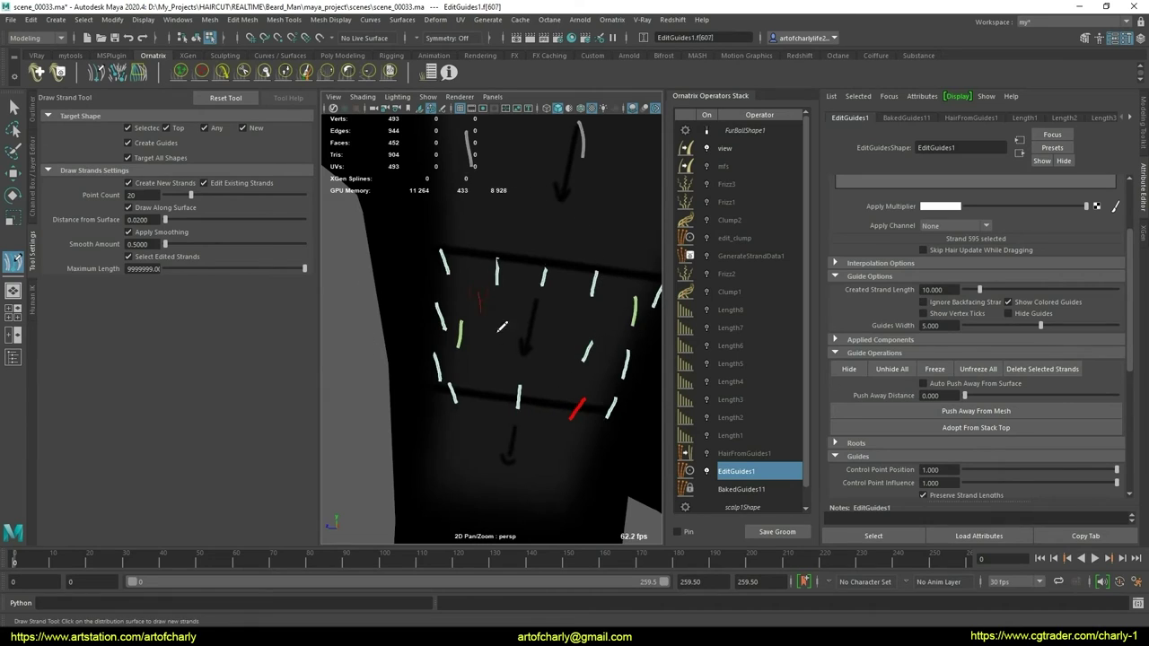
{"action": "left_click", "coordinate": [527, 309]}
{"action": "left_click", "coordinate": [546, 368]}
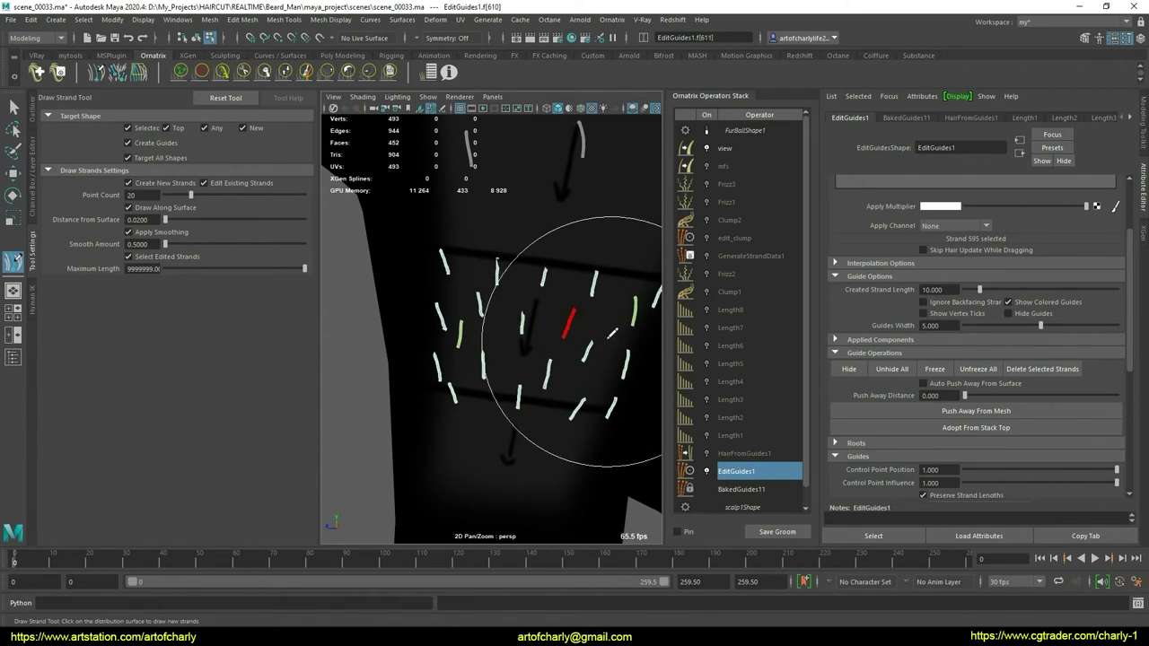
{"action": "scroll", "coordinate": [611, 332], "scroll_direction": "down", "scroll_amount": 5}
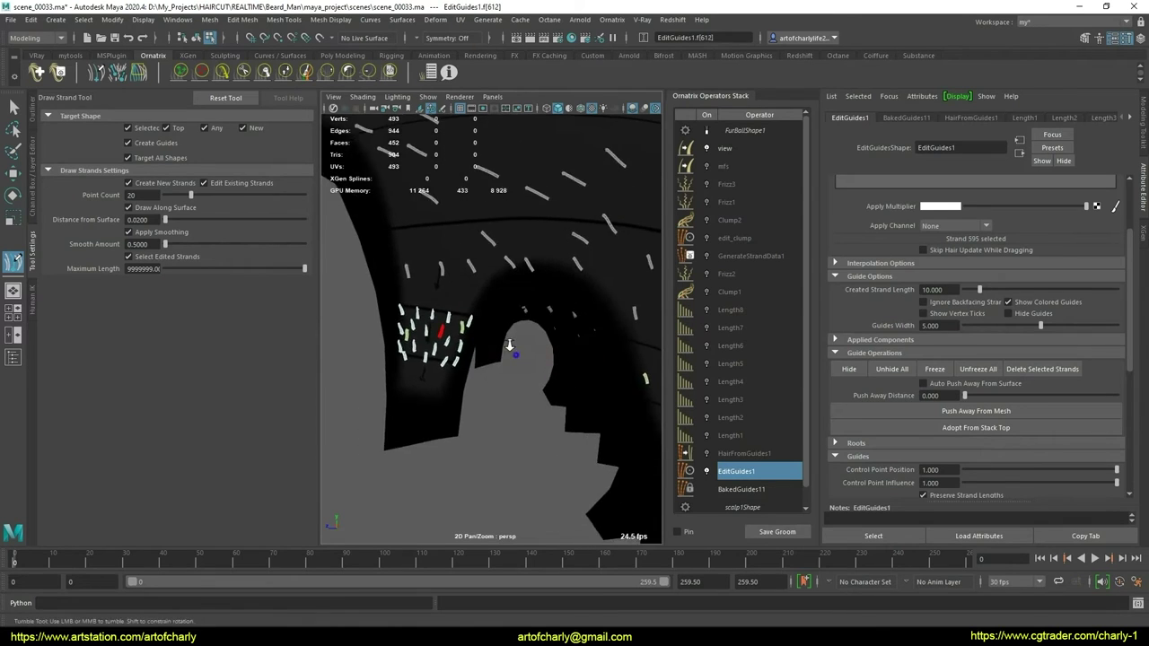
Draw two more guide strands along the other sparse hairline area
{"action": "middle_click_drag", "start_coordinate": [575, 336], "coordinate": [555, 340], "text": "alt"}
{"action": "mouse_move", "coordinate": [555, 339]}
{"action": "left_mouse_down", "text": "alt"}
{"action": "mouse_move", "coordinate": [419, 341]}
{"action": "mouse_move", "coordinate": [497, 351]}
{"action": "mouse_move", "coordinate": [497, 385]}
{"action": "mouse_move", "coordinate": [513, 362]}
{"action": "mouse_move", "coordinate": [474, 224]}
{"action": "left_mouse_up", "text": "alt"}
{"action": "scroll", "coordinate": [497, 351], "scroll_direction": "up", "scroll_amount": 5}
{"action": "scroll", "coordinate": [500, 372], "scroll_direction": "up", "scroll_amount": 3}
{"action": "scroll", "coordinate": [513, 367], "scroll_direction": "up", "scroll_amount": 2}
{"action": "scroll", "coordinate": [561, 359], "scroll_direction": "up", "scroll_amount": 3}
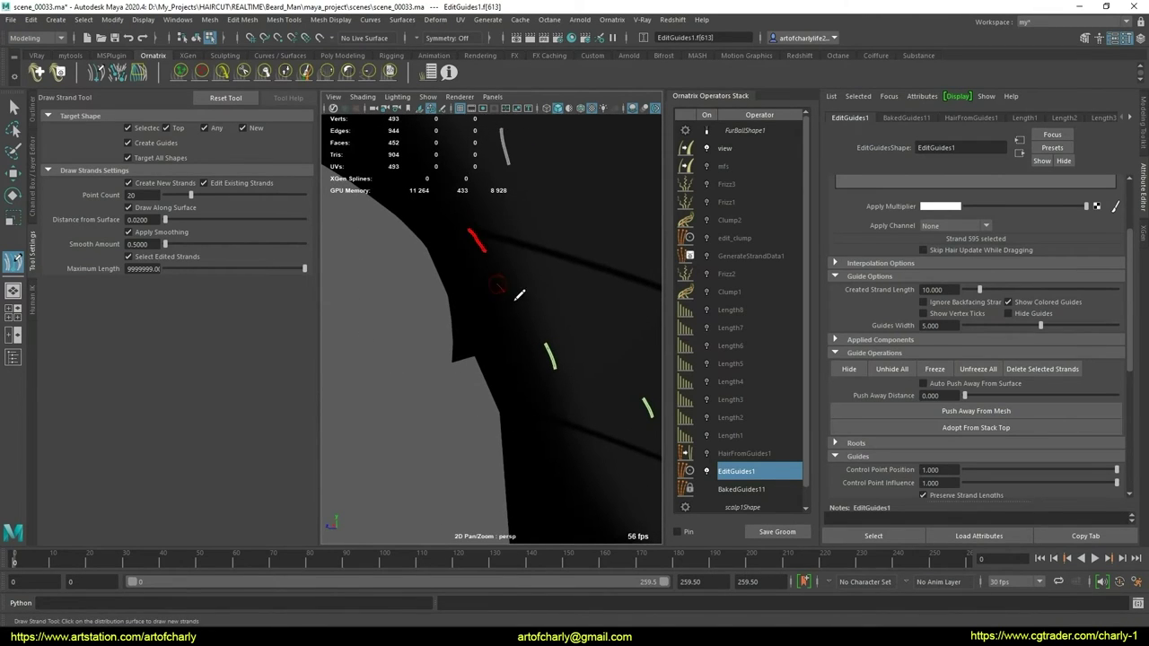
{"action": "left_click_drag", "start_coordinate": [499, 286], "coordinate": [516, 305]}
{"action": "left_click_drag", "start_coordinate": [558, 414], "coordinate": [553, 418]}
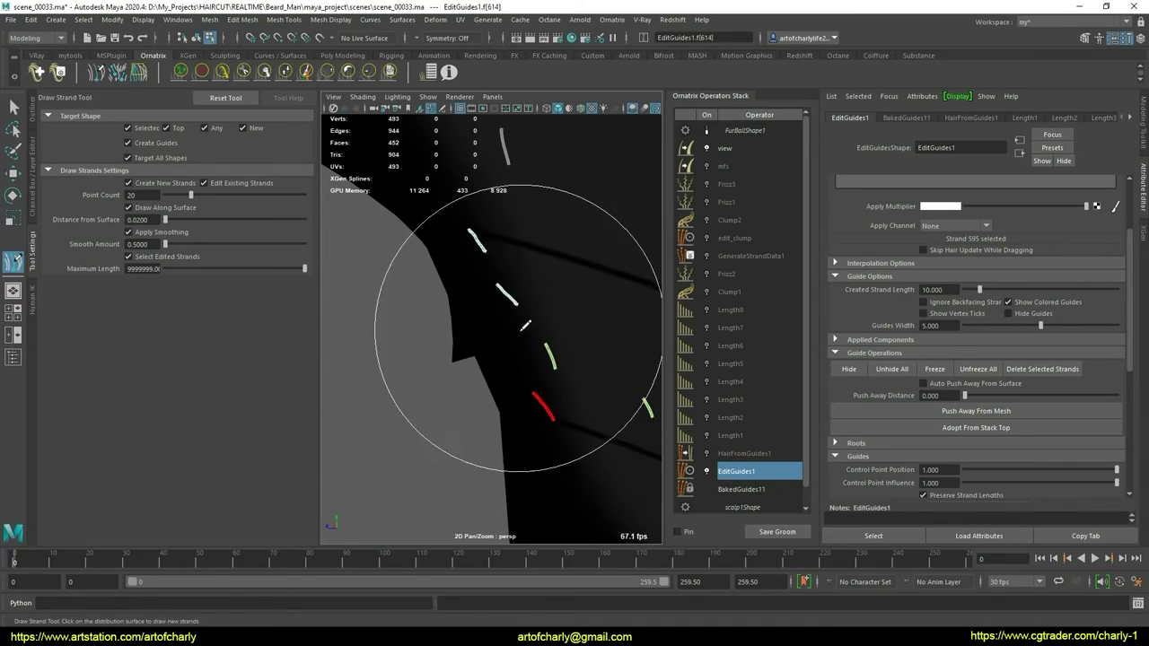
Set the Distance from Surface for new strands to 0.1
{"action": "left_click_drag", "start_coordinate": [571, 274], "coordinate": [503, 300], "text": "alt"}
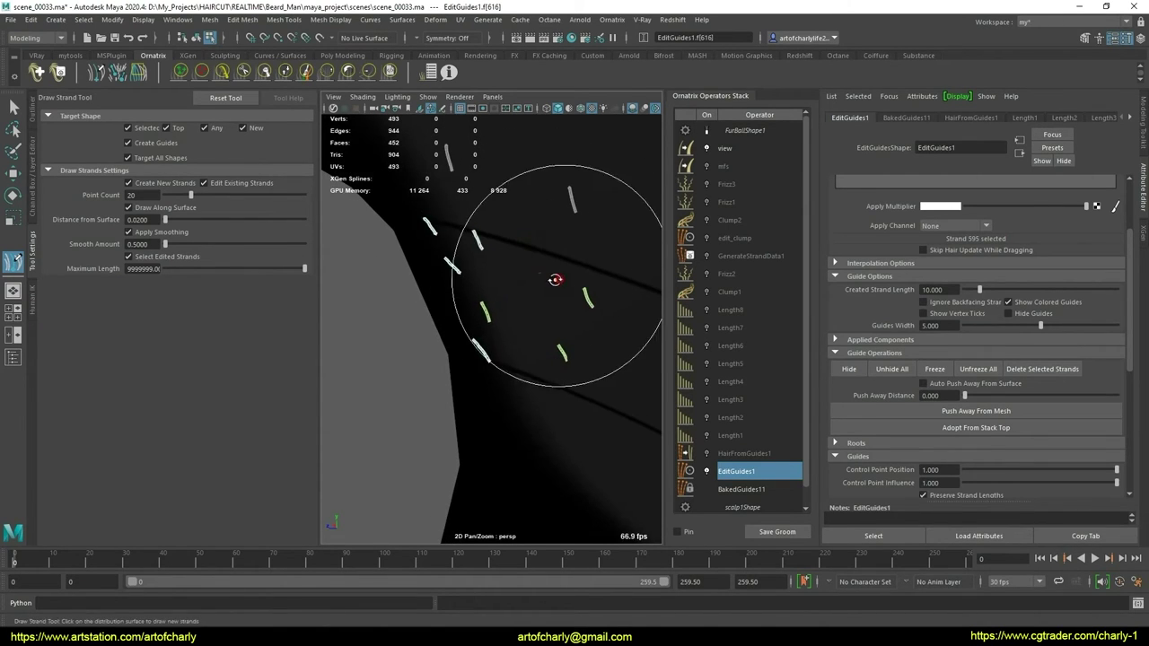
{"action": "right_click_drag", "start_coordinate": [555, 279], "coordinate": [535, 297], "text": "alt"}
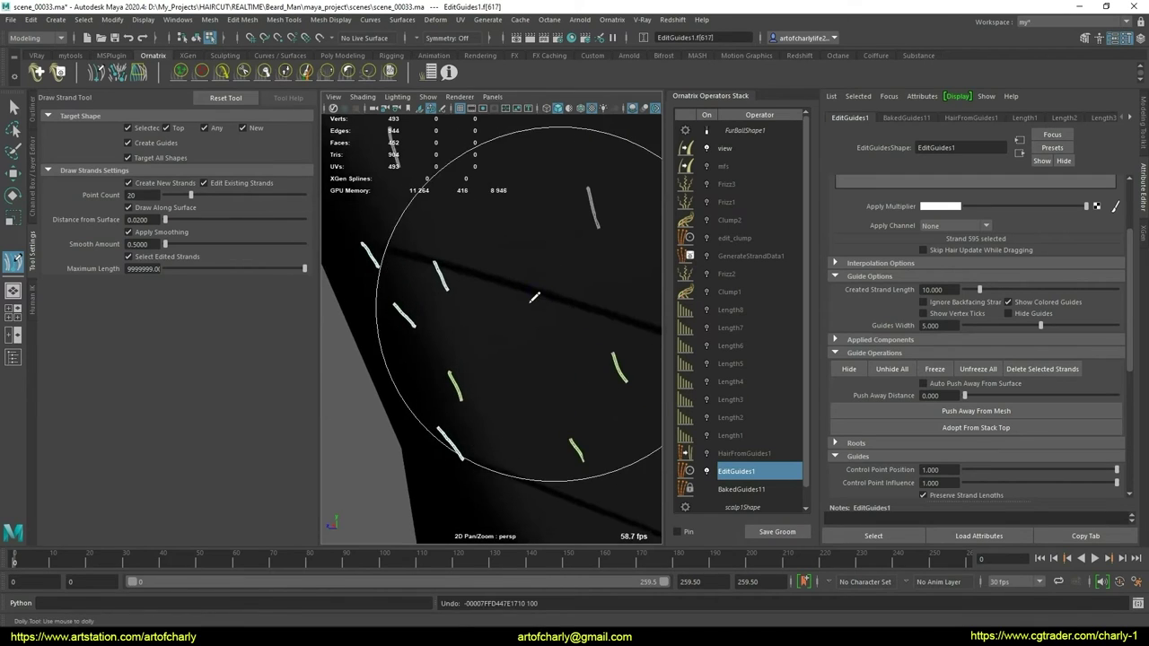
{"action": "mouse_move", "coordinate": [615, 298]}
{"action": "middle_mouse_down", "text": "alt"}
{"action": "mouse_move", "coordinate": [534, 325]}
{"action": "mouse_move", "coordinate": [571, 260]}
{"action": "middle_mouse_up", "text": "alt"}
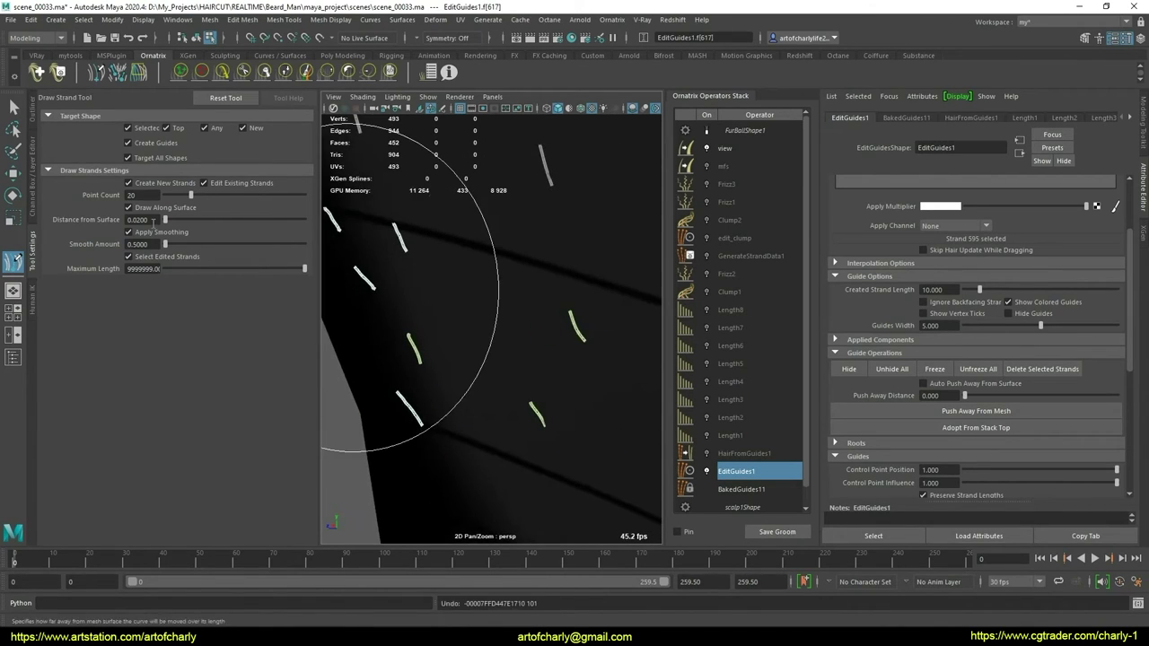
{"action": "type", "text": "0.1"}
{"action": "key", "text": "Return"}
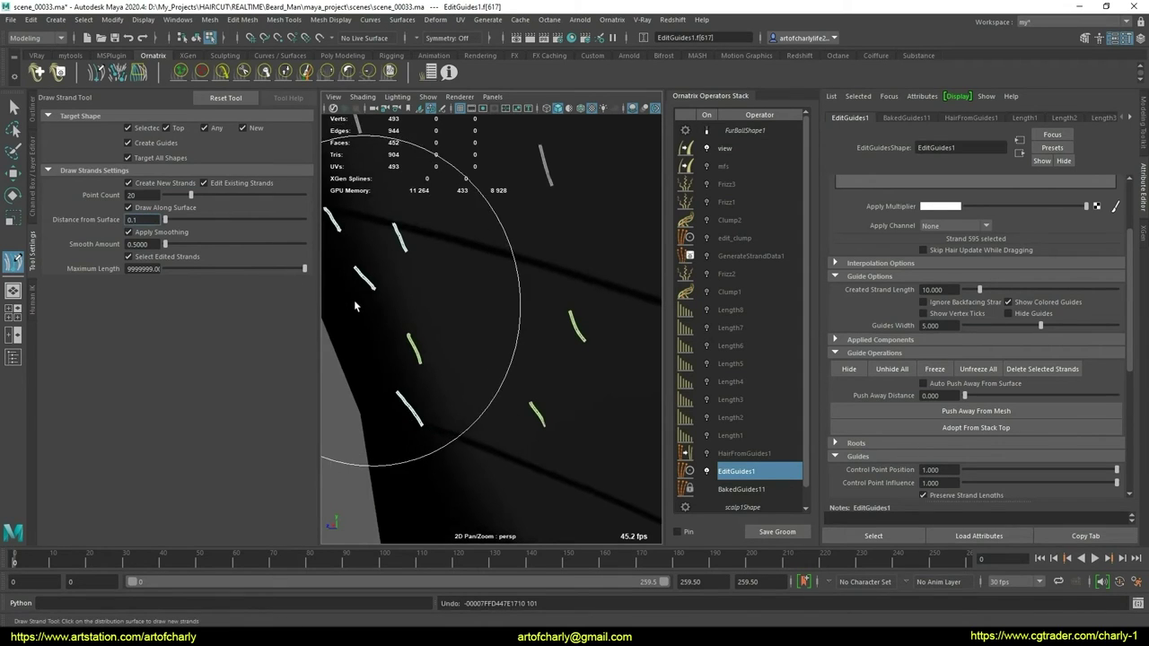
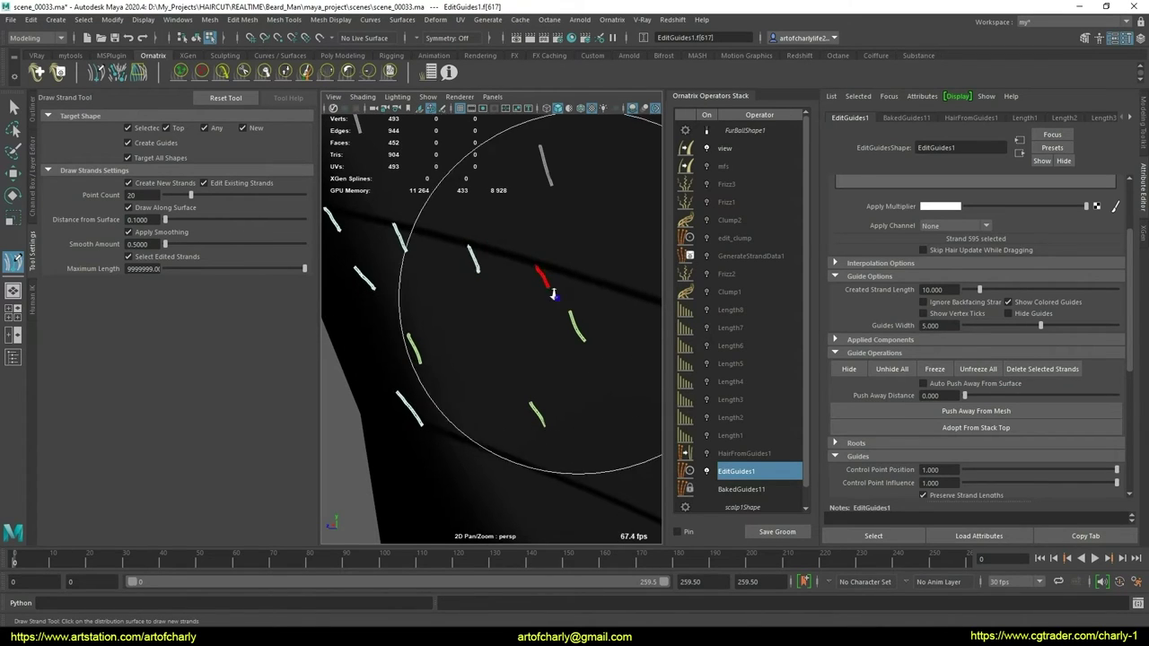
Move a point on guide strand 347 downward along Y
{"action": "scroll", "coordinate": [554, 294], "scroll_direction": "down", "scroll_amount": 3}
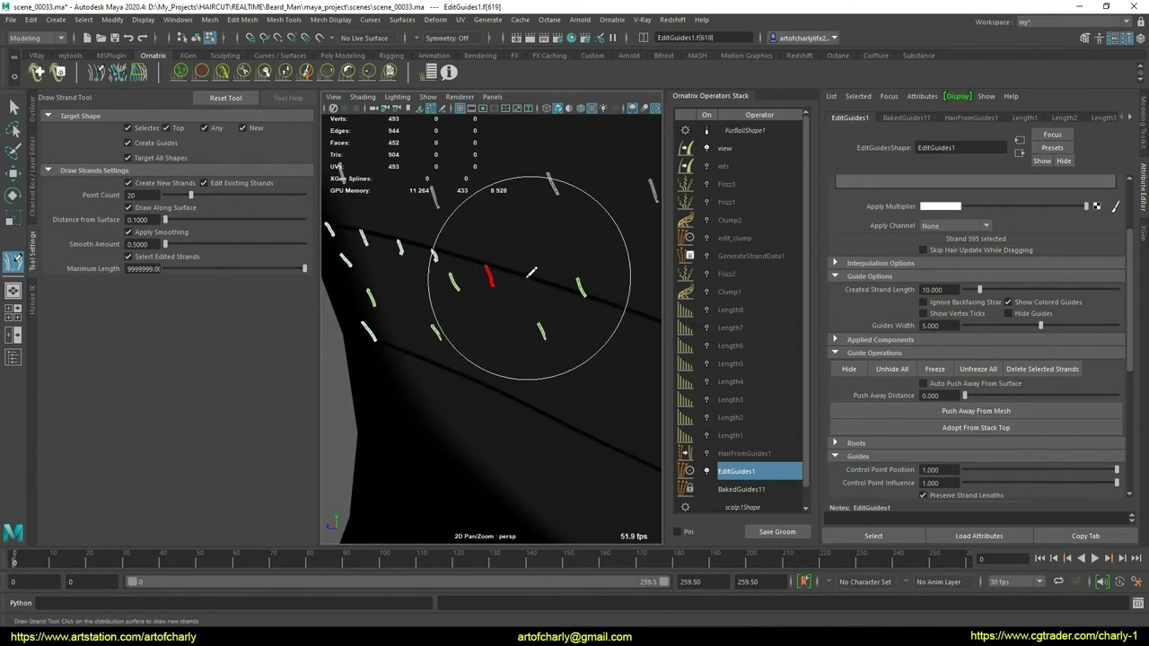
{"action": "scroll", "coordinate": [547, 301], "scroll_direction": "up", "scroll_amount": 3}
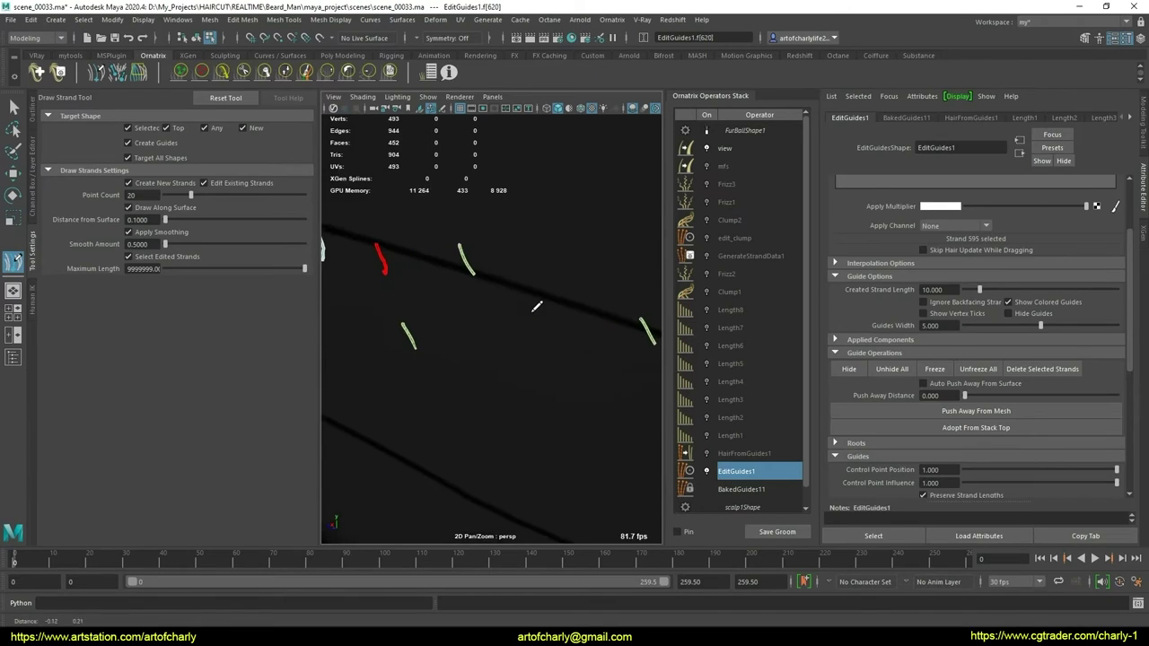
{"action": "key", "text": "w"}
{"action": "key", "text": "q"}
{"action": "left_click", "coordinate": [465, 260]}
{"action": "key", "text": "w"}
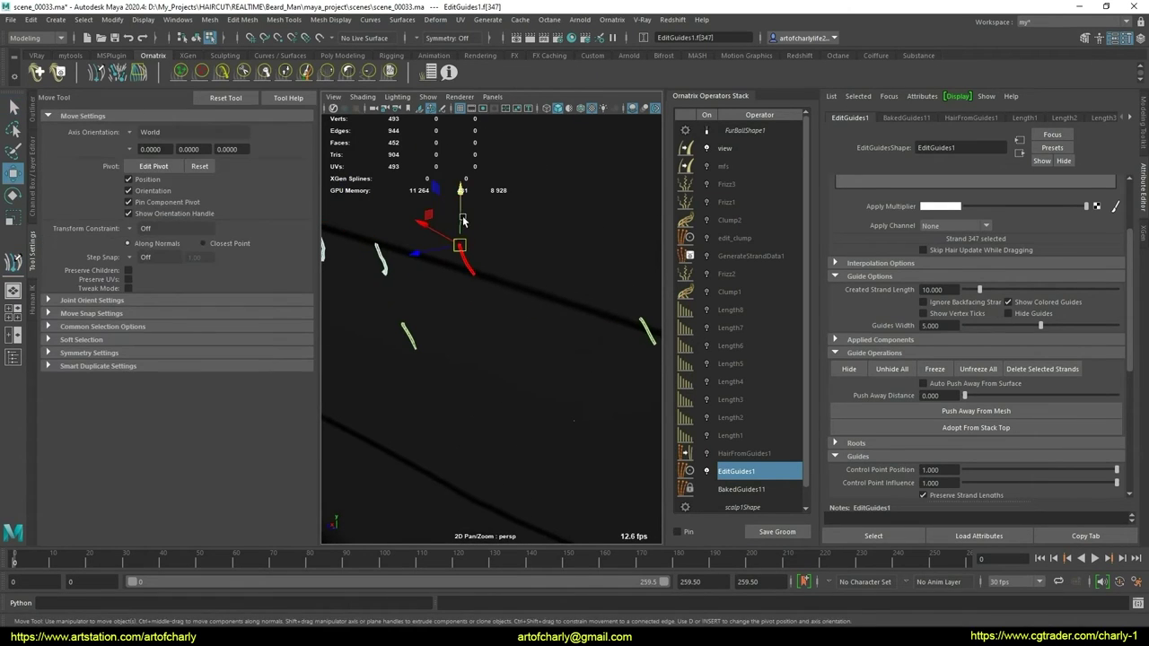
{"action": "left_click_drag", "start_coordinate": [463, 220], "coordinate": [459, 242]}
{"action": "key", "text": "q"}
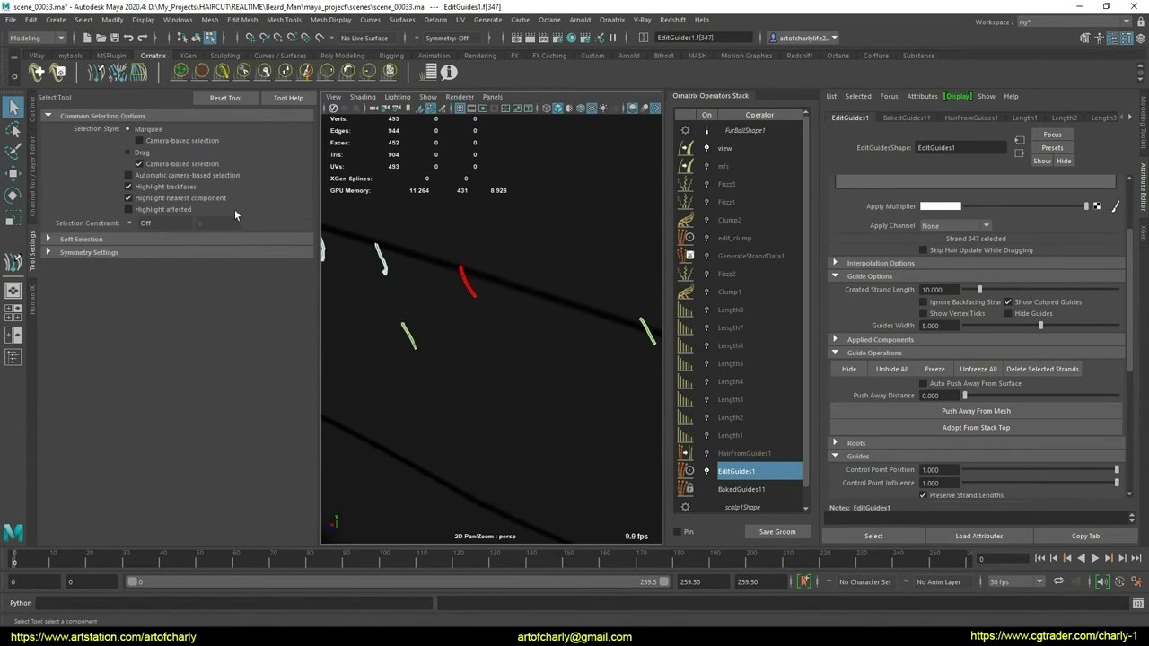
Plant a new guide strand on the scalp with the Ornatrix Draw Strand Tool
{"action": "left_click", "coordinate": [98, 75]}
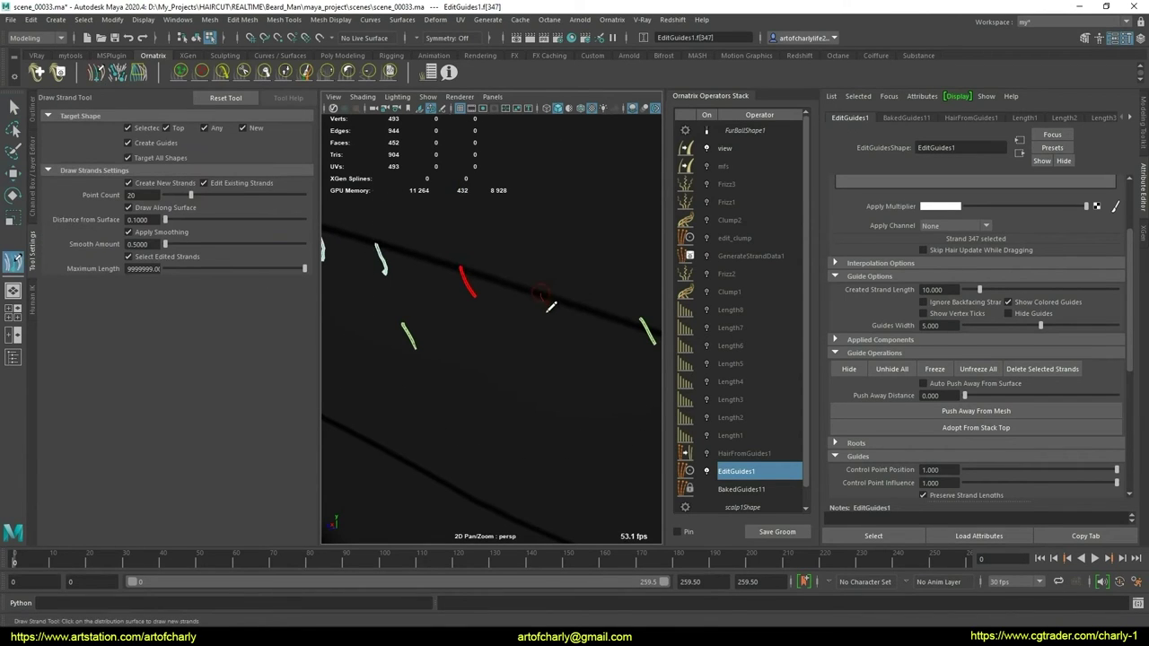
{"action": "mouse_move", "coordinate": [599, 317]}
{"action": "right_mouse_down", "text": "alt"}
{"action": "mouse_move", "coordinate": [512, 297]}
{"action": "mouse_move", "coordinate": [513, 341]}
{"action": "mouse_move", "coordinate": [492, 309]}
{"action": "right_mouse_up", "text": "alt"}
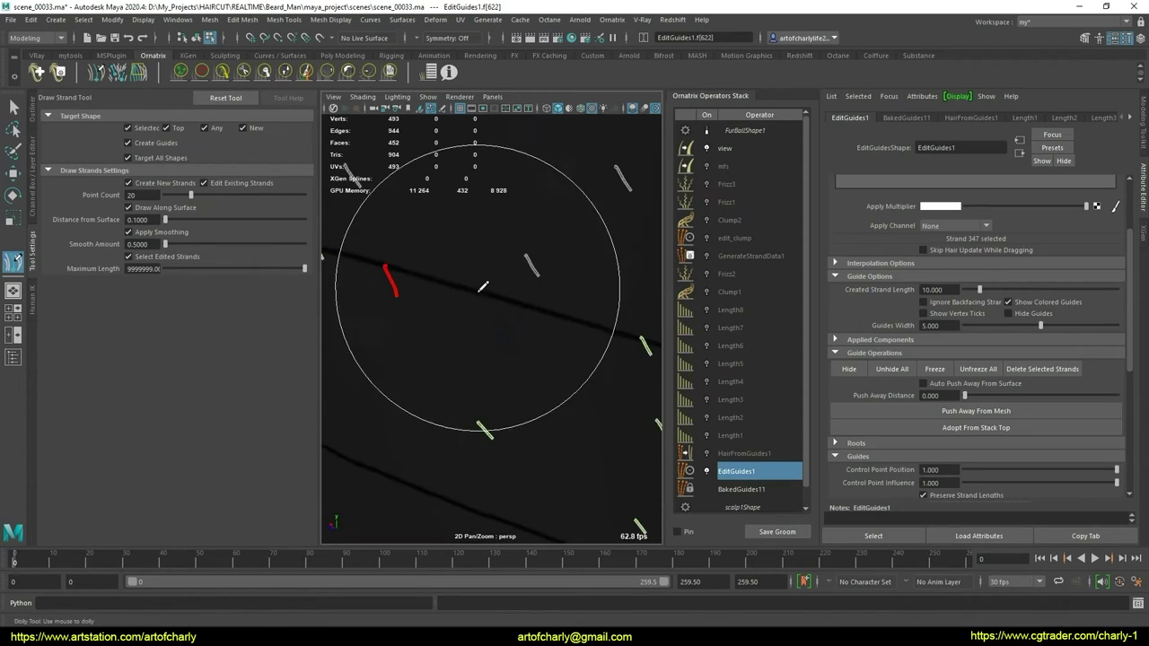
{"action": "left_click_drag", "start_coordinate": [478, 295], "coordinate": [487, 318]}
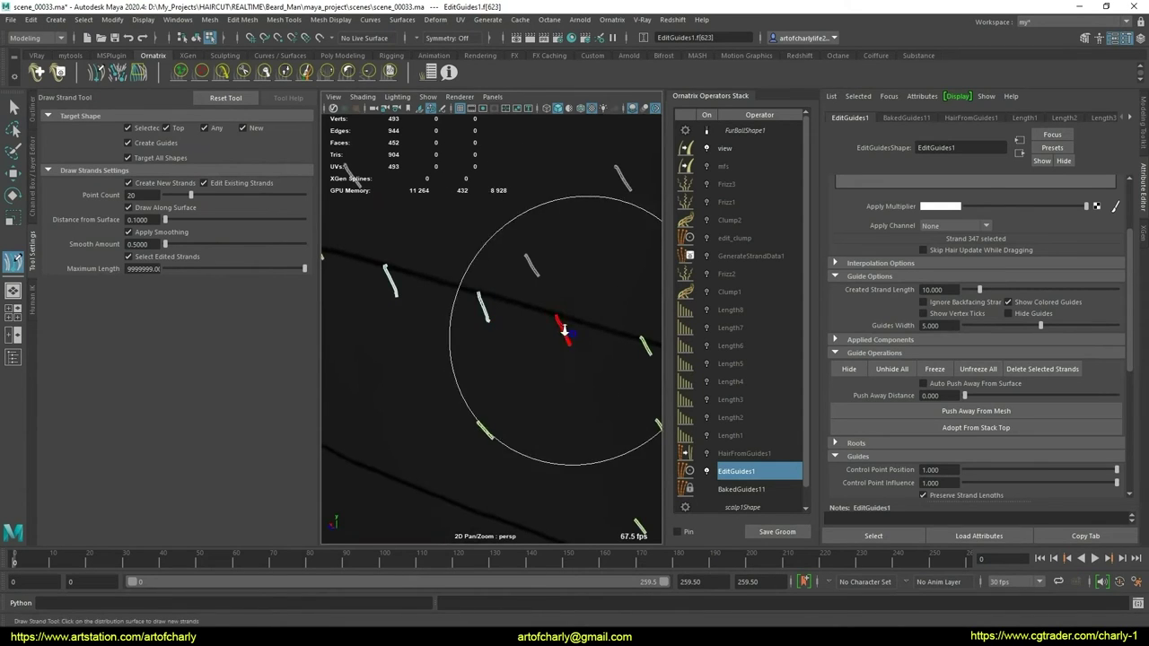
{"action": "mouse_move", "coordinate": [564, 330]}
{"action": "right_mouse_down", "text": "alt"}
{"action": "mouse_move", "coordinate": [538, 338]}
{"action": "mouse_move", "coordinate": [507, 325]}
{"action": "mouse_move", "coordinate": [538, 321]}
{"action": "right_mouse_up", "text": "alt"}
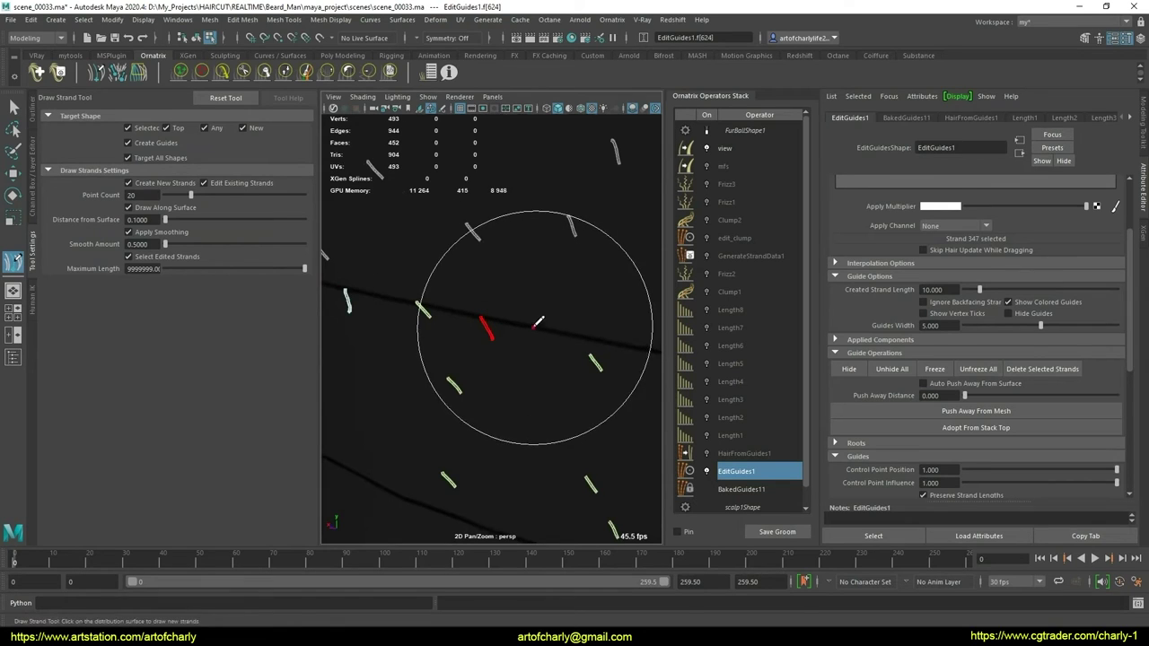
{"action": "middle_click_drag", "start_coordinate": [574, 355], "coordinate": [508, 353], "text": "alt"}
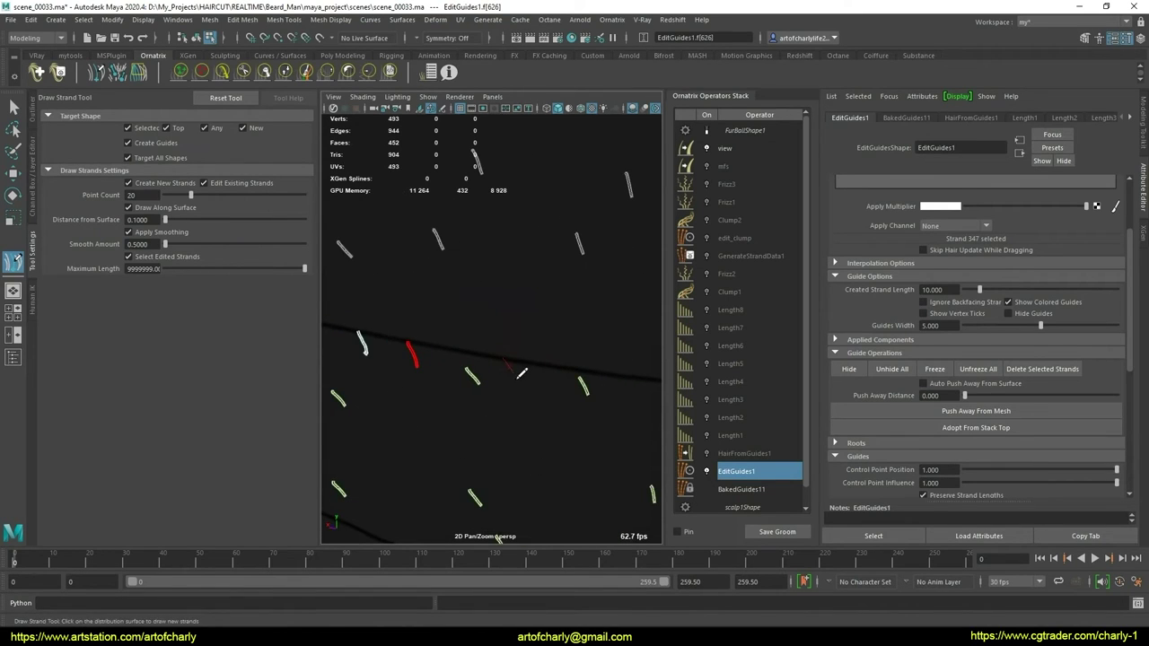
{"action": "mouse_move", "coordinate": [538, 359]}
{"action": "right_mouse_down", "text": "alt"}
{"action": "mouse_move", "coordinate": [482, 341]}
{"action": "mouse_move", "coordinate": [463, 305]}
{"action": "right_mouse_up", "text": "alt"}
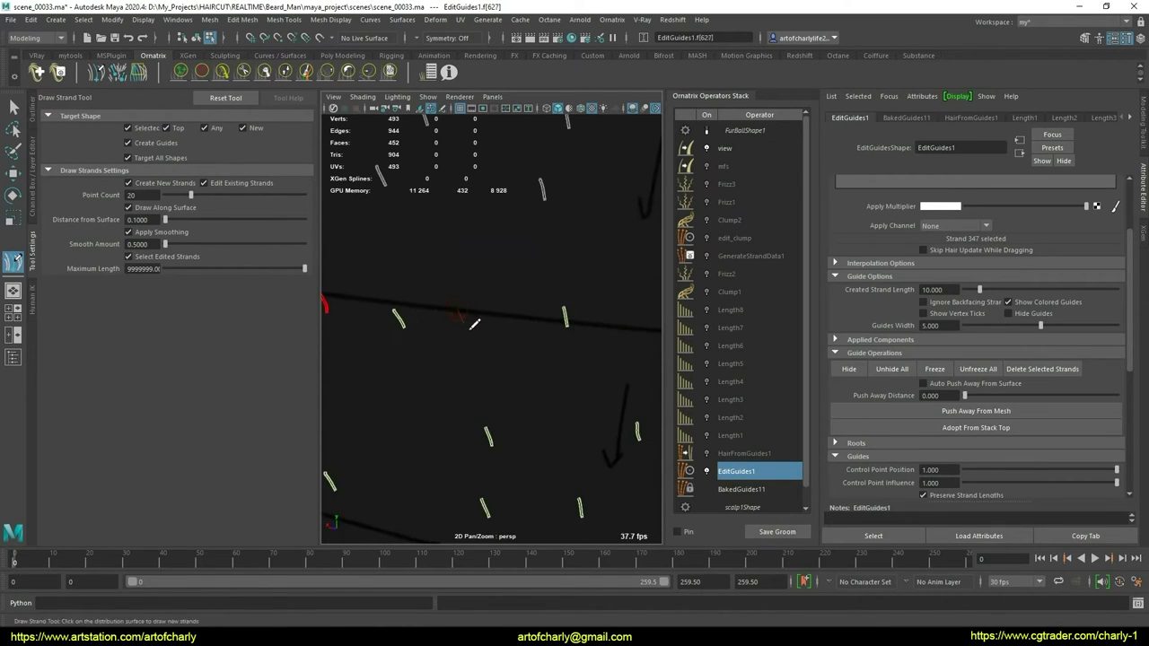
{"action": "mouse_move", "coordinate": [475, 323]}
{"action": "middle_mouse_down", "text": "alt"}
{"action": "mouse_move", "coordinate": [518, 333]}
{"action": "mouse_move", "coordinate": [461, 308]}
{"action": "middle_mouse_up", "text": "alt"}
Select strand 303, return to drawing, and frame the red strand more closely
{"action": "key", "text": "q"}
{"action": "left_click", "coordinate": [462, 283]}
{"action": "key", "text": "w"}
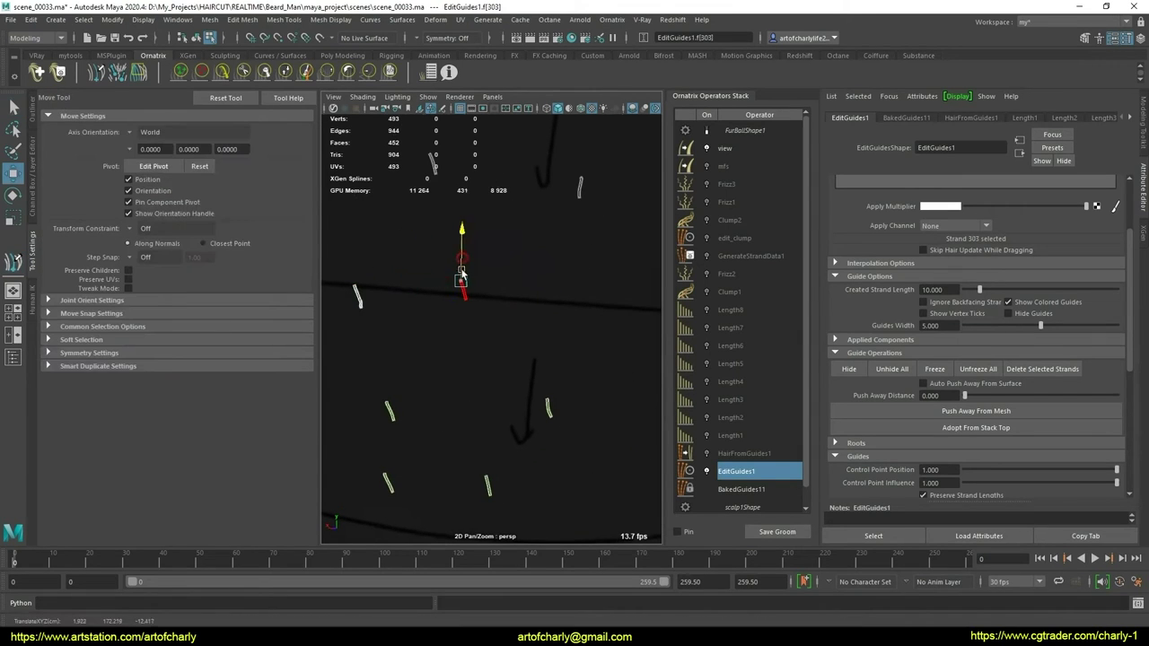
{"action": "key", "text": "y"}
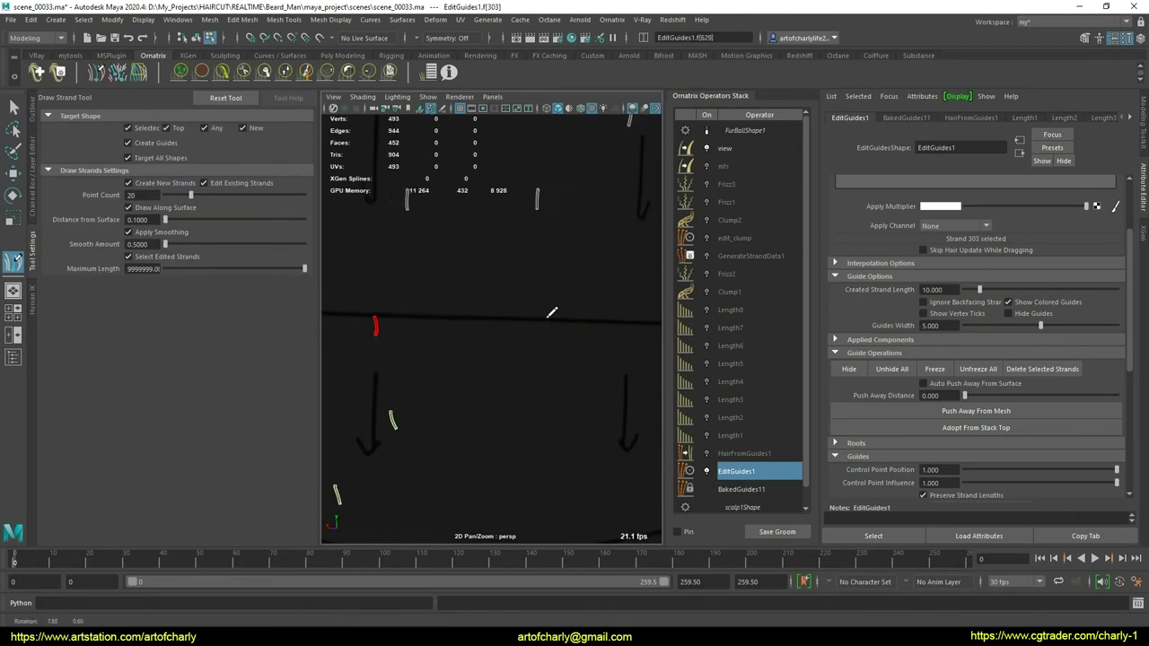
{"action": "mouse_move", "coordinate": [545, 306]}
{"action": "middle_mouse_down", "text": "alt"}
{"action": "mouse_move", "coordinate": [471, 312]}
{"action": "mouse_move", "coordinate": [487, 321]}
{"action": "middle_mouse_up", "text": "alt"}
{"action": "right_click_drag", "start_coordinate": [487, 320], "coordinate": [562, 323], "text": "alt"}
{"action": "middle_click_drag", "start_coordinate": [561, 323], "coordinate": [499, 325], "text": "alt"}
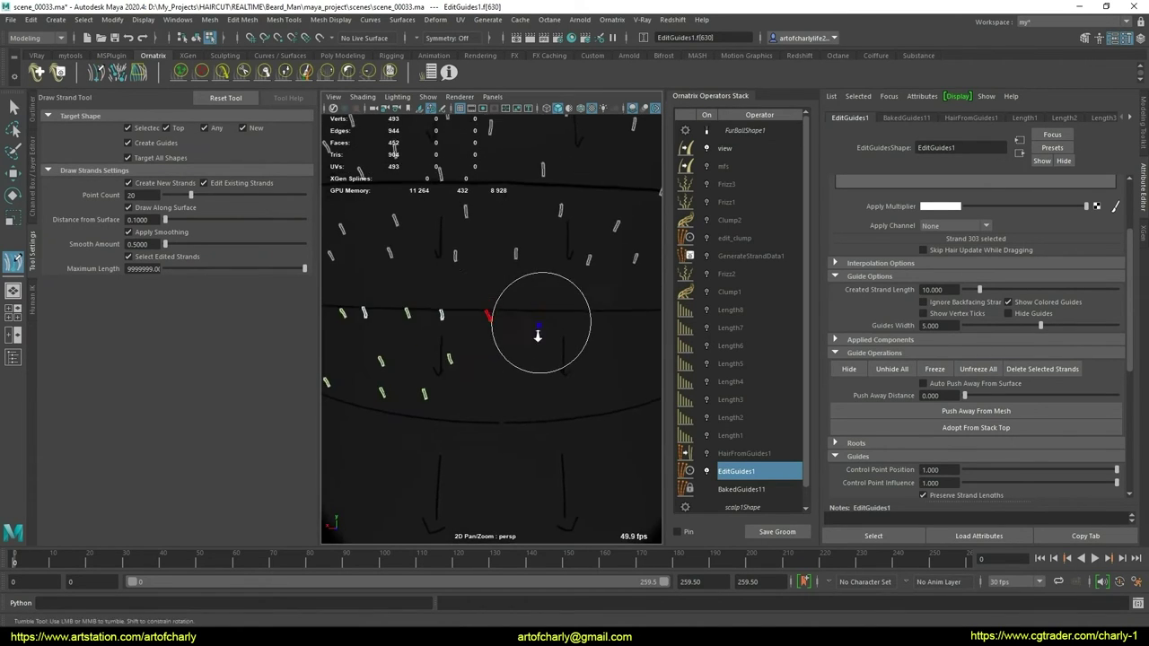
{"action": "right_click_drag", "start_coordinate": [539, 333], "coordinate": [489, 298], "text": "alt"}
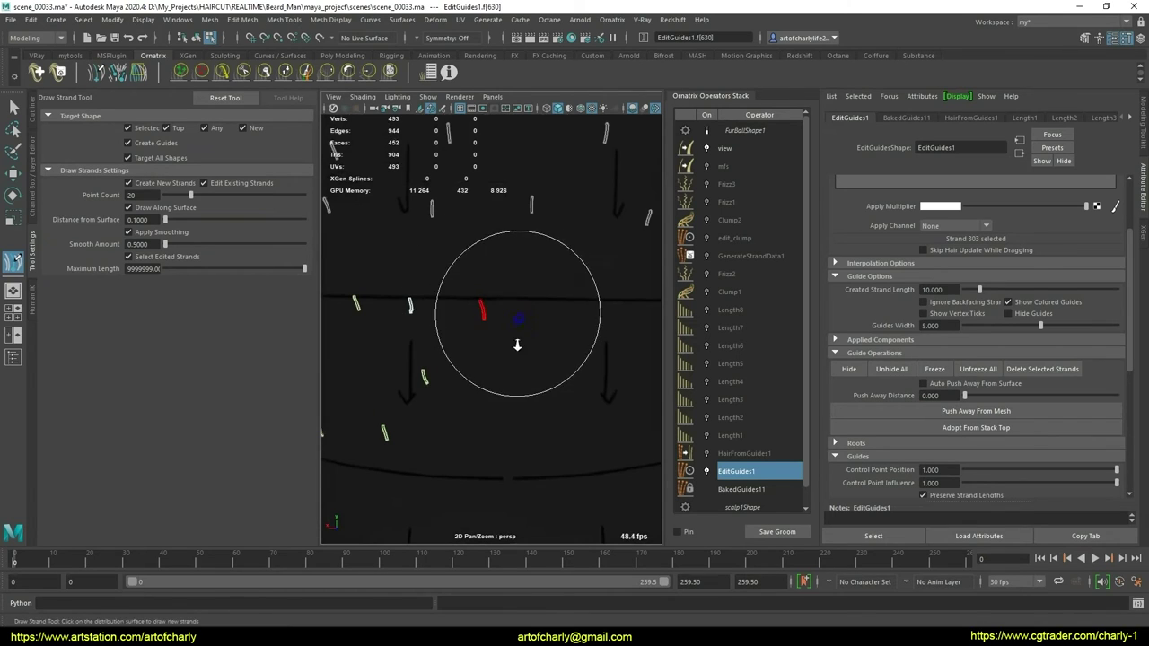
{"action": "mouse_move", "coordinate": [518, 343]}
{"action": "right_mouse_down", "text": "alt"}
{"action": "mouse_move", "coordinate": [516, 318]}
{"action": "mouse_move", "coordinate": [487, 321]}
{"action": "right_mouse_up", "text": "alt"}
Undo the last drawn strand and turn to a close side view of the head
{"action": "key", "text": "ctrl+z"}
{"action": "mouse_move", "coordinate": [487, 321]}
{"action": "left_mouse_down", "text": "alt"}
{"action": "mouse_move", "coordinate": [598, 308]}
{"action": "mouse_move", "coordinate": [528, 329]}
{"action": "mouse_move", "coordinate": [523, 365]}
{"action": "left_mouse_up", "text": "alt"}
{"action": "mouse_move", "coordinate": [523, 365]}
{"action": "right_mouse_down", "text": "alt"}
{"action": "mouse_move", "coordinate": [526, 351]}
{"action": "mouse_move", "coordinate": [516, 375]}
{"action": "right_mouse_up", "text": "alt"}
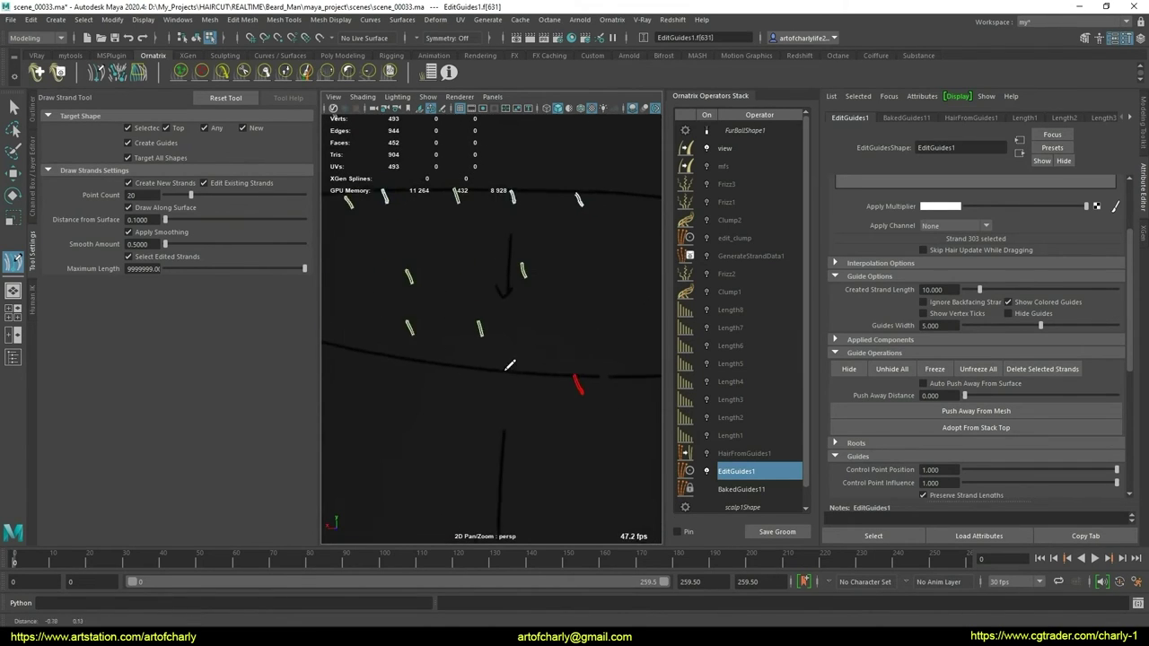
{"action": "mouse_move", "coordinate": [516, 375]}
{"action": "left_mouse_down", "text": "alt"}
{"action": "mouse_move", "coordinate": [500, 377]}
{"action": "mouse_move", "coordinate": [512, 372]}
{"action": "left_mouse_up", "text": "alt"}
{"action": "right_click_drag", "start_coordinate": [513, 371], "coordinate": [510, 365], "text": "alt"}
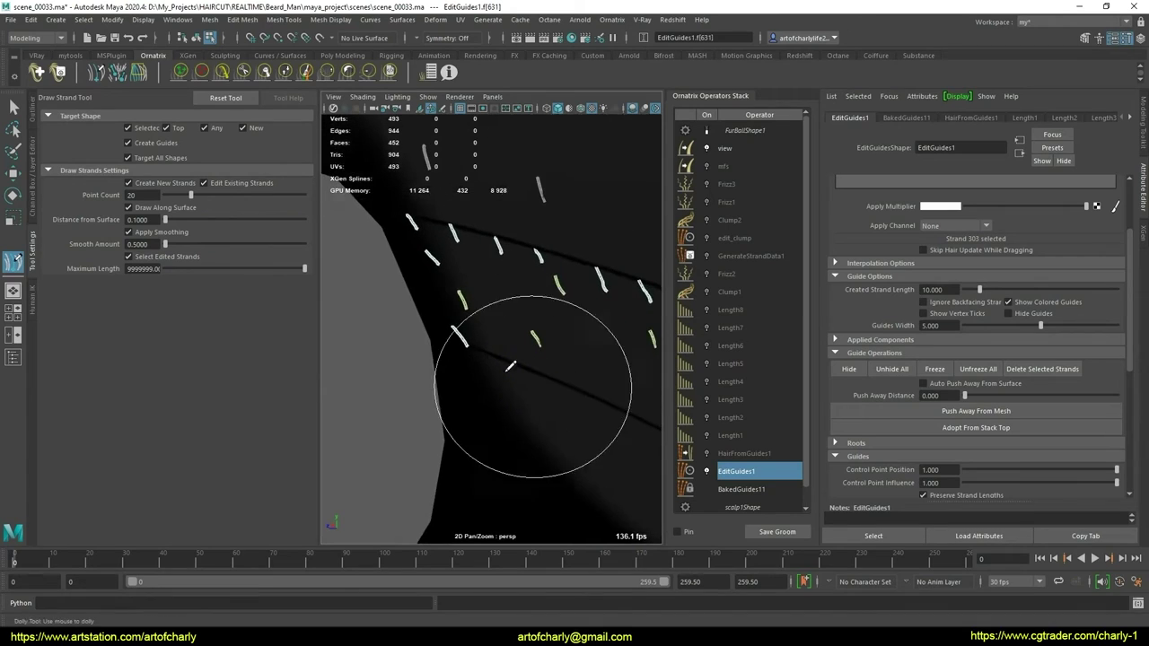
Plant several new guide strands along the side scalp line
{"action": "left_click_drag", "start_coordinate": [518, 364], "coordinate": [530, 378]}
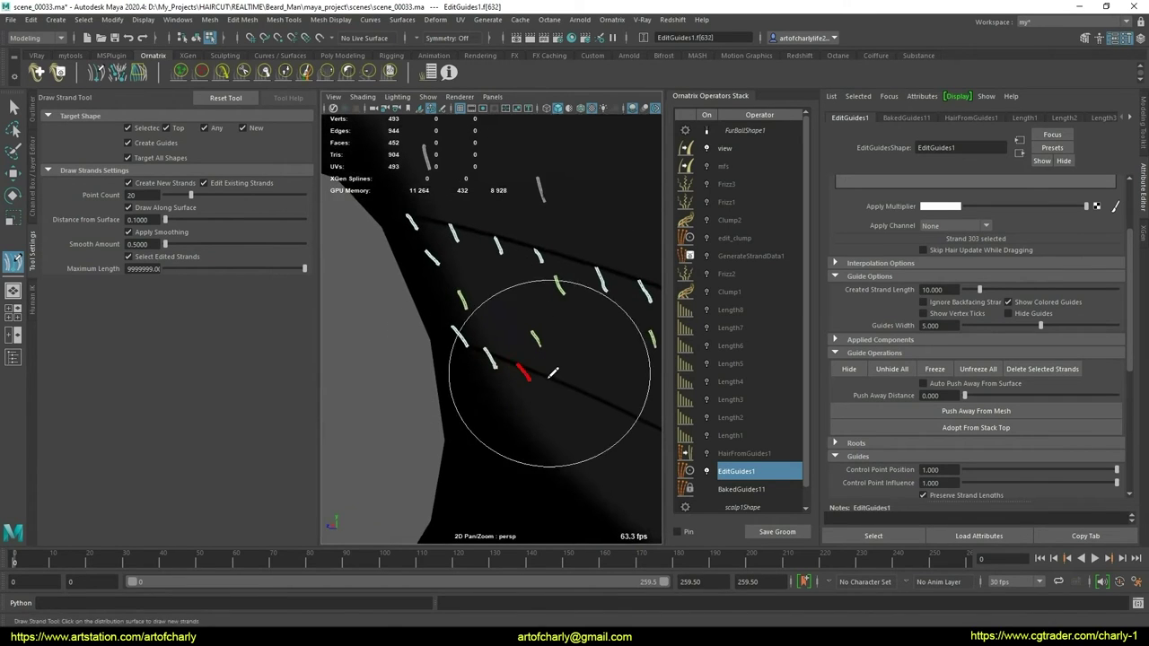
{"action": "mouse_move", "coordinate": [585, 375]}
{"action": "right_mouse_down", "text": "alt"}
{"action": "mouse_move", "coordinate": [454, 333]}
{"action": "mouse_move", "coordinate": [444, 357]}
{"action": "right_mouse_up", "text": "alt"}
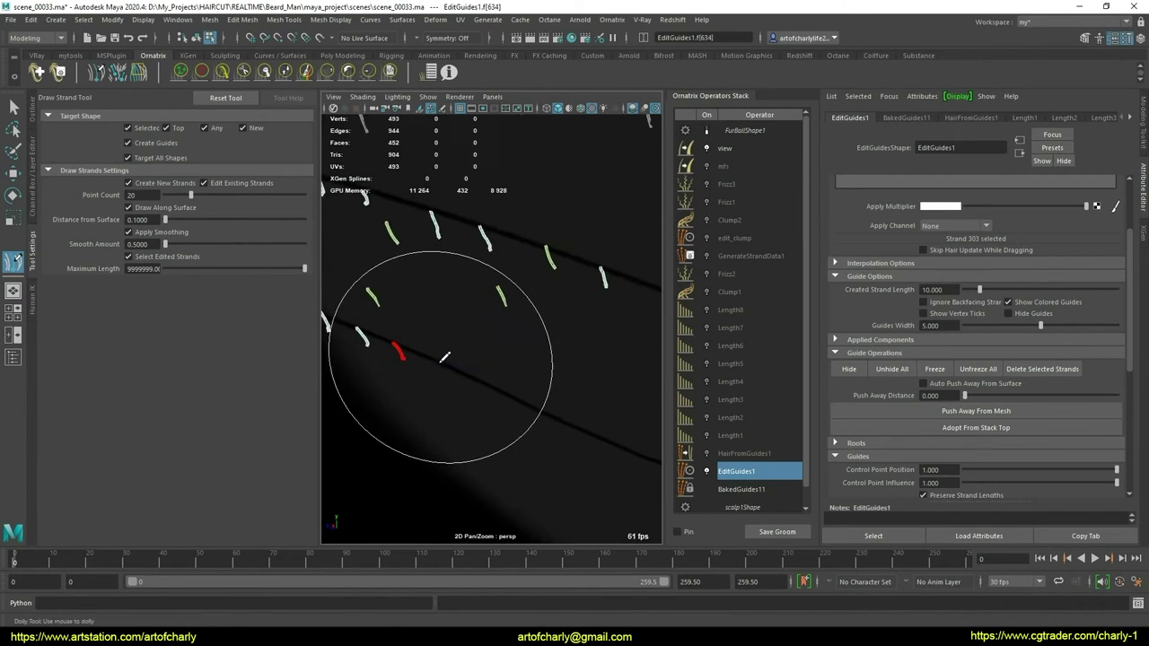
{"action": "middle_click_drag", "start_coordinate": [468, 377], "coordinate": [474, 384], "text": "alt"}
{"action": "mouse_move", "coordinate": [473, 385]}
{"action": "left_mouse_down"}
{"action": "mouse_move", "coordinate": [530, 403]}
{"action": "mouse_move", "coordinate": [441, 319]}
{"action": "left_mouse_up"}
{"action": "left_click", "coordinate": [437, 325]}
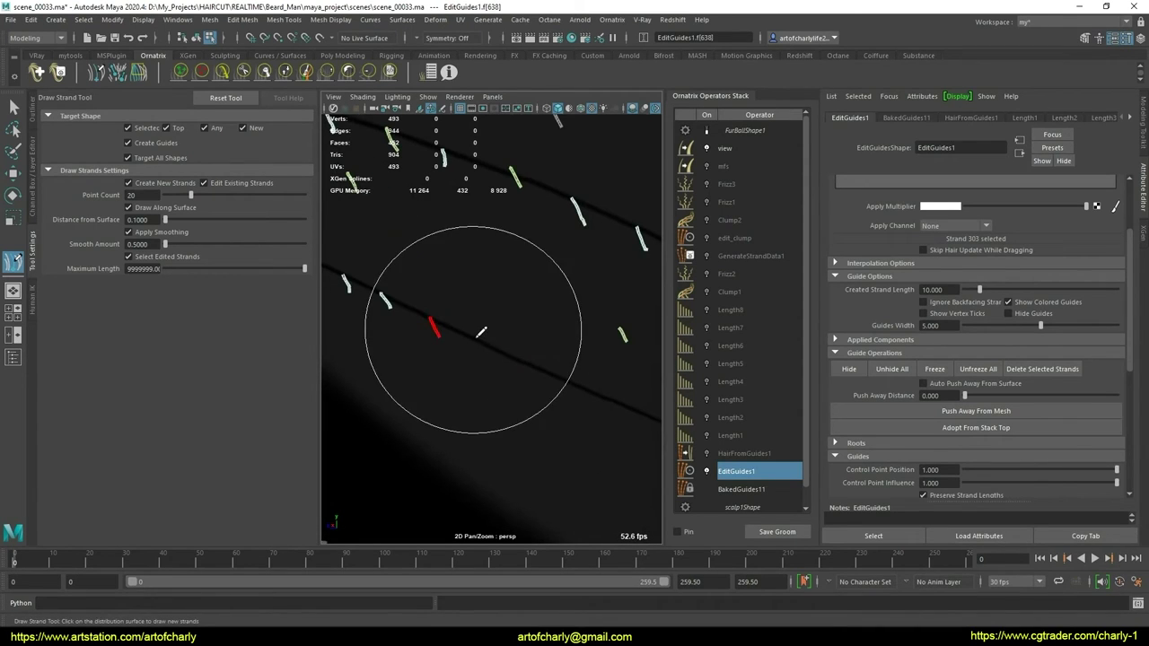
{"action": "left_click", "coordinate": [482, 347]}
{"action": "left_click", "coordinate": [529, 370]}
{"action": "left_click_drag", "start_coordinate": [549, 378], "coordinate": [457, 332], "text": "alt"}
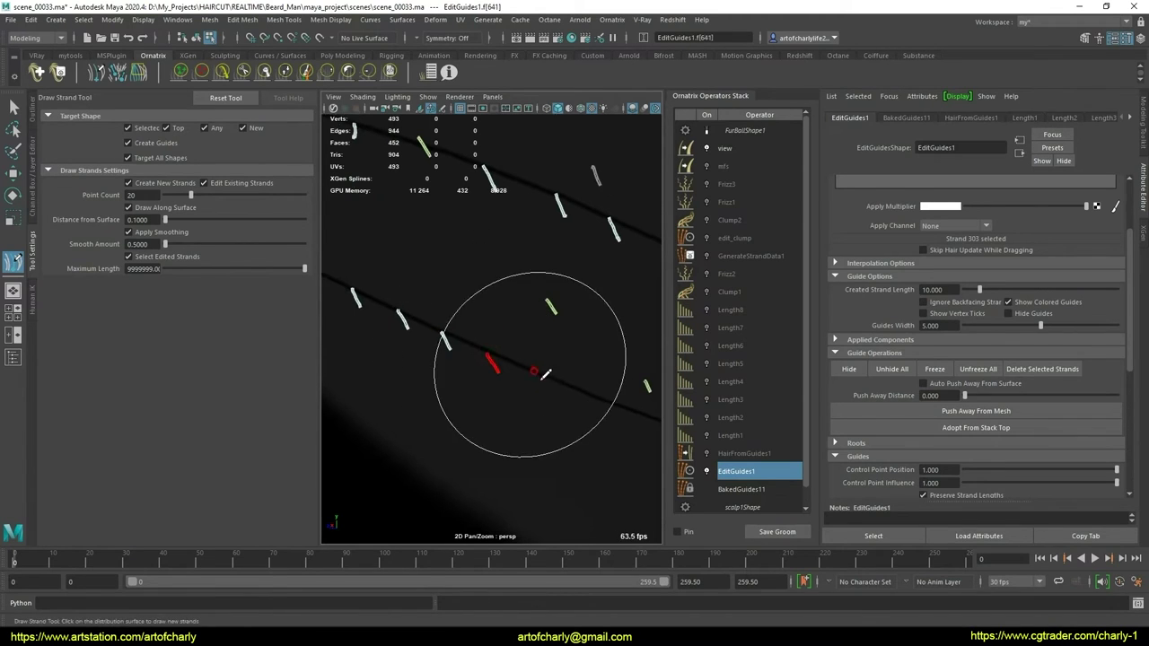
{"action": "mouse_move", "coordinate": [544, 373]}
{"action": "left_mouse_down", "text": "alt"}
{"action": "mouse_move", "coordinate": [584, 387]}
{"action": "mouse_move", "coordinate": [526, 371]}
{"action": "mouse_move", "coordinate": [538, 384]}
{"action": "left_mouse_up", "text": "alt"}
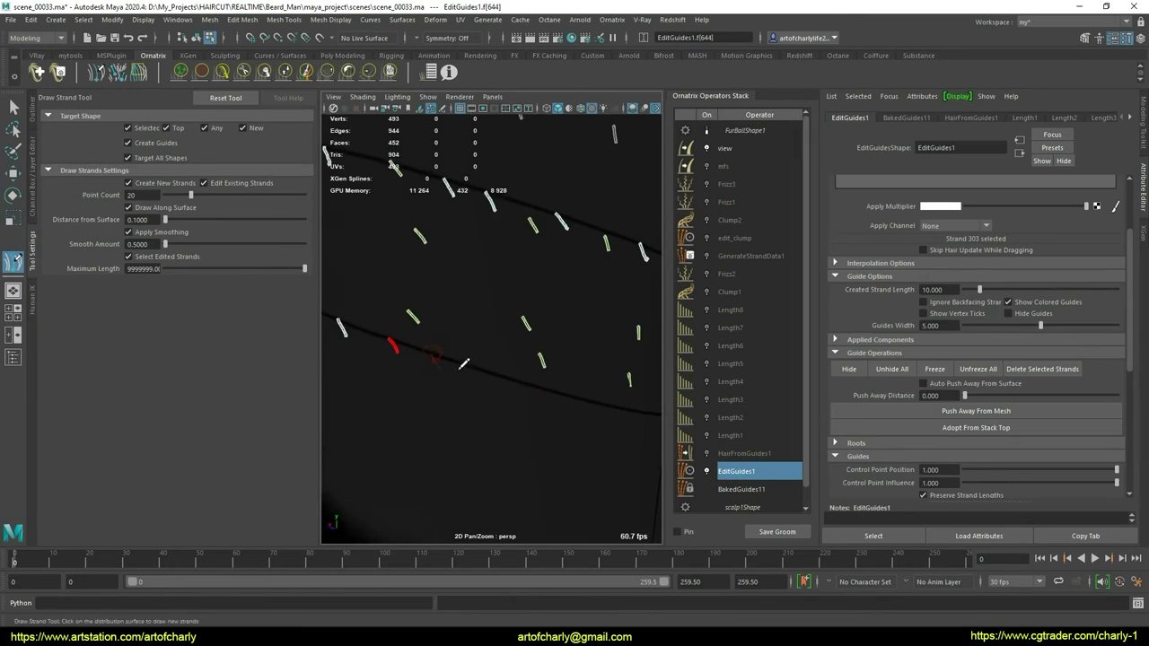
{"action": "middle_click_drag", "start_coordinate": [526, 379], "coordinate": [511, 342], "text": "alt"}
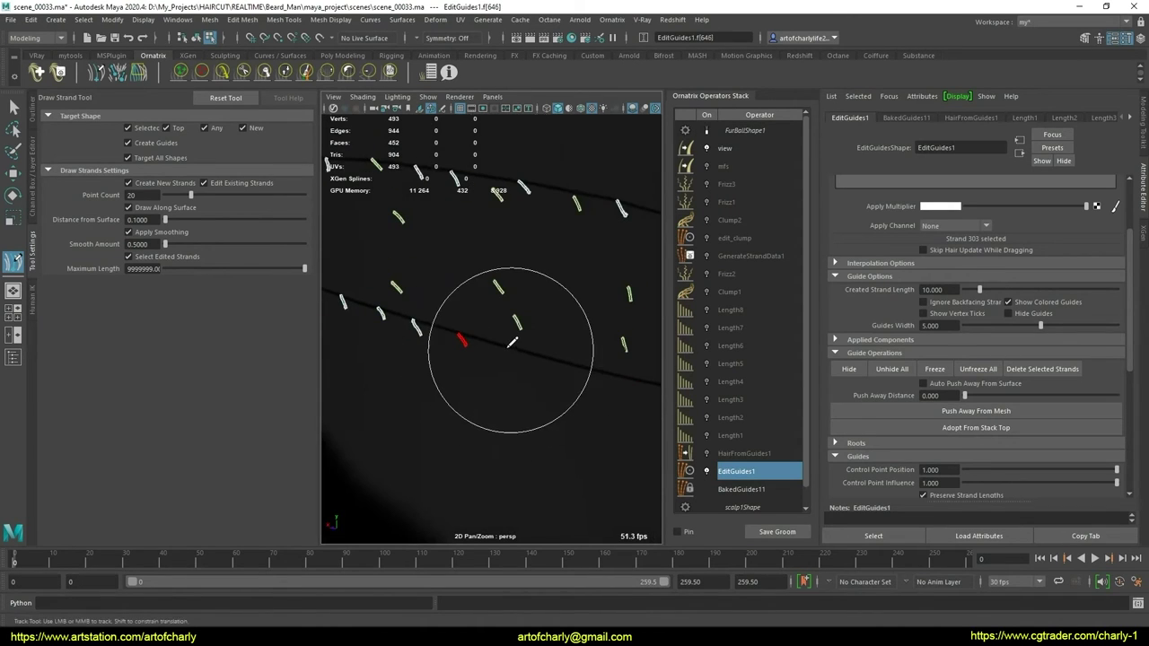
{"action": "mouse_move", "coordinate": [584, 377]}
{"action": "left_mouse_down", "text": "alt"}
{"action": "mouse_move", "coordinate": [508, 376]}
{"action": "mouse_move", "coordinate": [542, 378]}
{"action": "left_mouse_up", "text": "alt"}
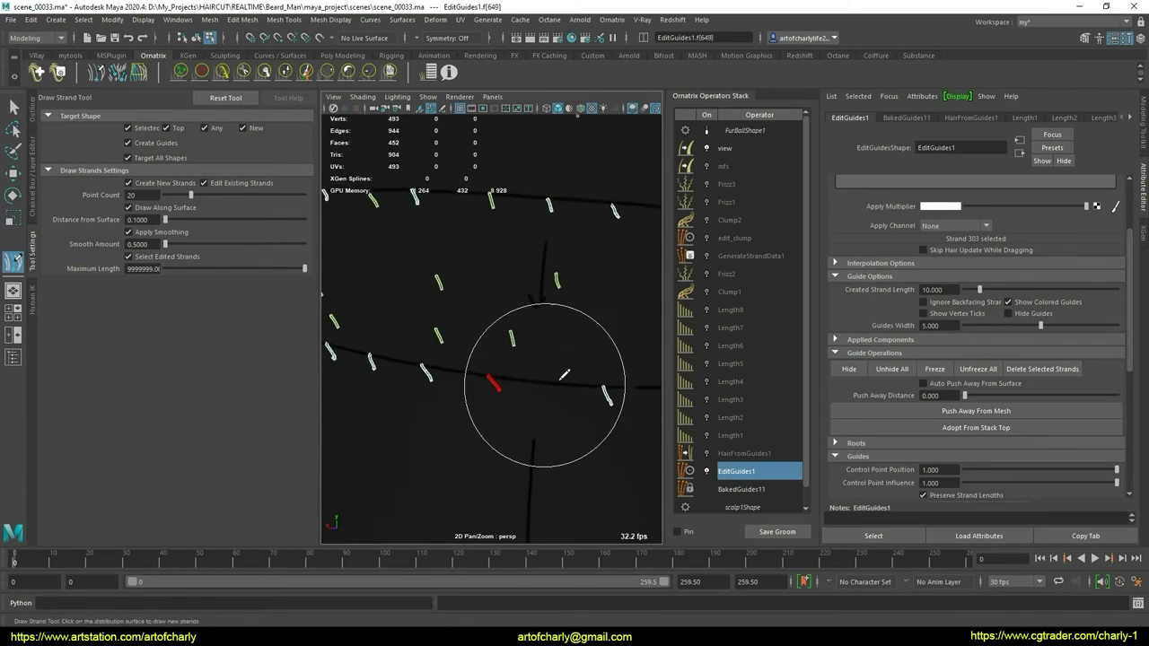
{"action": "scroll", "coordinate": [533, 332], "scroll_direction": "down", "scroll_amount": 5}
Drag the red guide strand to a new spot on the scalp
{"action": "left_click_drag", "start_coordinate": [585, 380], "coordinate": [559, 384], "text": "alt"}
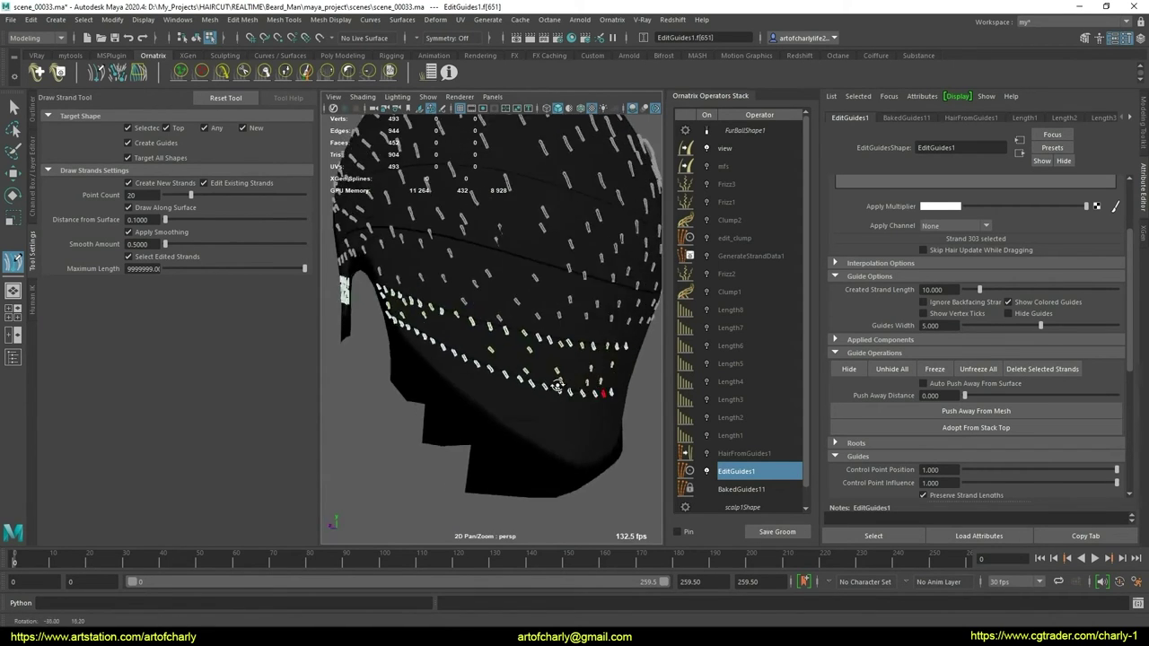
{"action": "scroll", "coordinate": [550, 449], "scroll_direction": "up", "scroll_amount": 5}
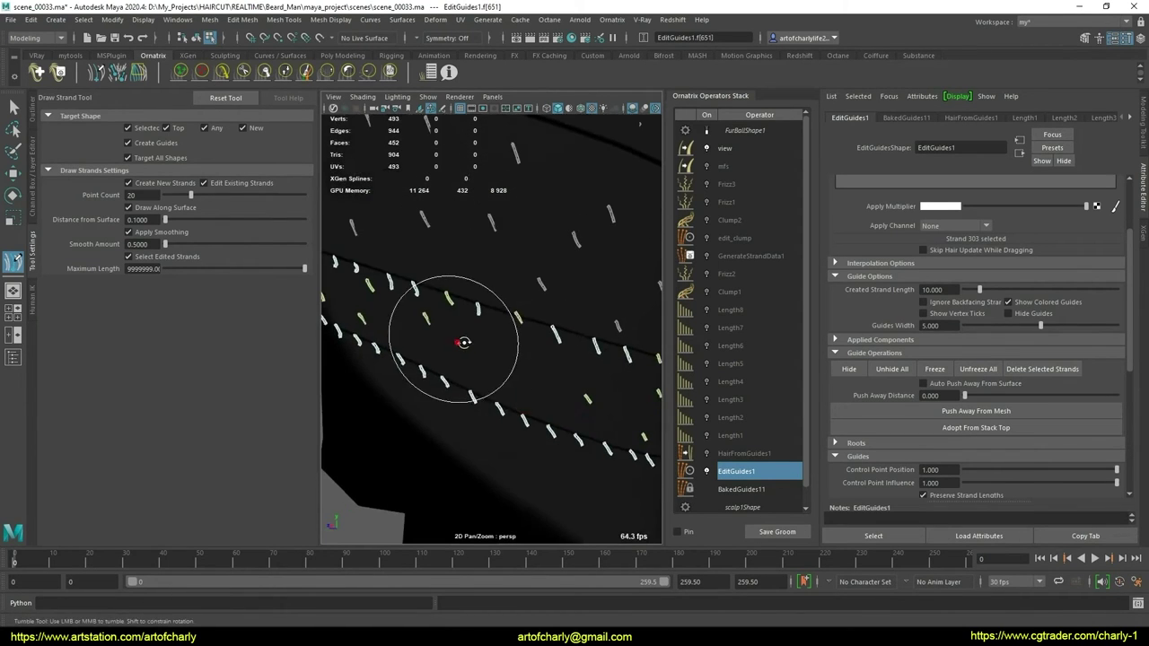
{"action": "middle_click_drag", "start_coordinate": [550, 448], "coordinate": [486, 352], "text": "alt"}
{"action": "scroll", "coordinate": [485, 353], "scroll_direction": "down", "scroll_amount": 4}
{"action": "scroll", "coordinate": [486, 353], "scroll_direction": "up", "scroll_amount": 3}
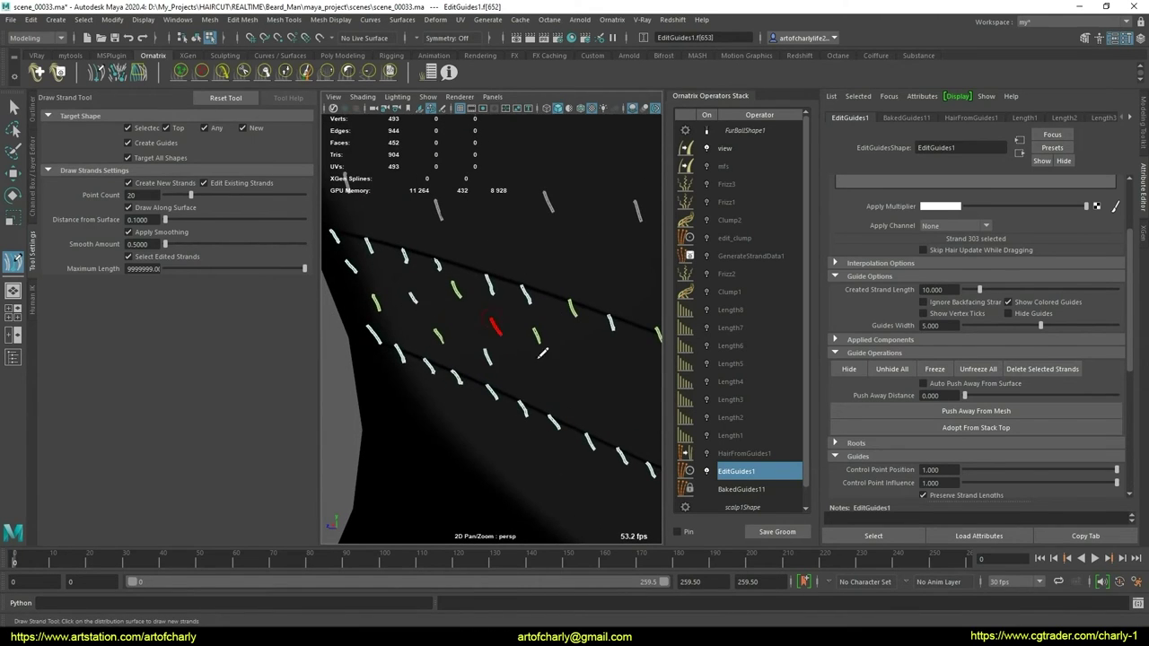
{"action": "mouse_move", "coordinate": [542, 353]}
{"action": "left_mouse_down", "text": "alt"}
{"action": "mouse_move", "coordinate": [566, 401]}
{"action": "mouse_move", "coordinate": [508, 363]}
{"action": "left_mouse_up", "text": "alt"}
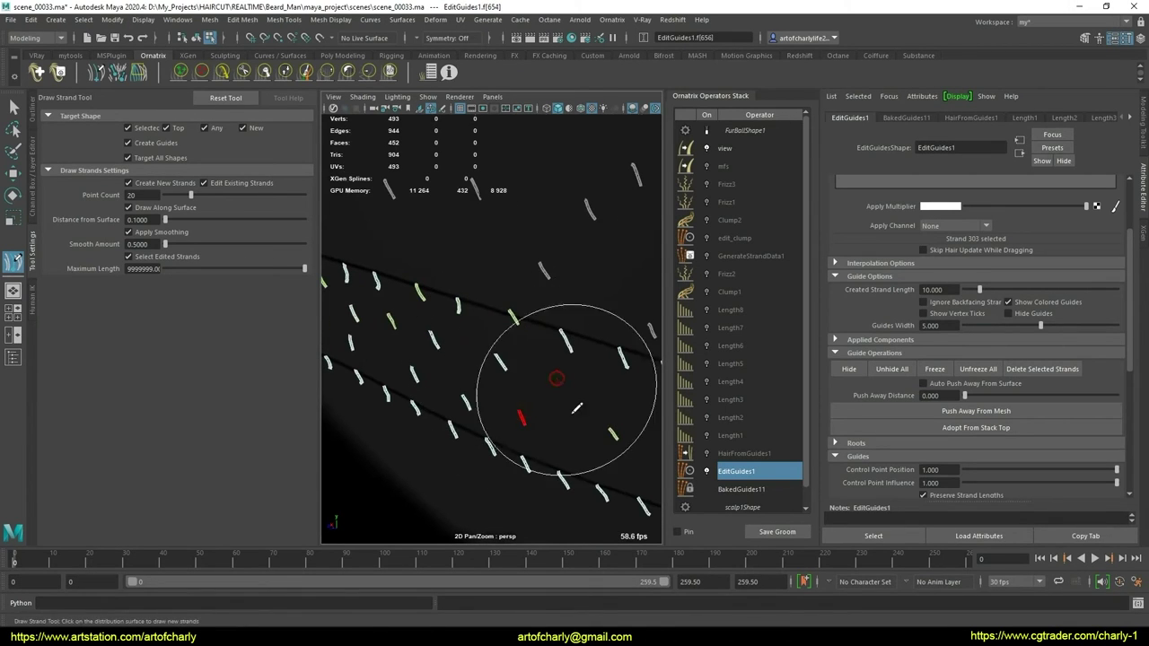
{"action": "left_click_drag", "start_coordinate": [577, 409], "coordinate": [487, 328], "text": "alt"}
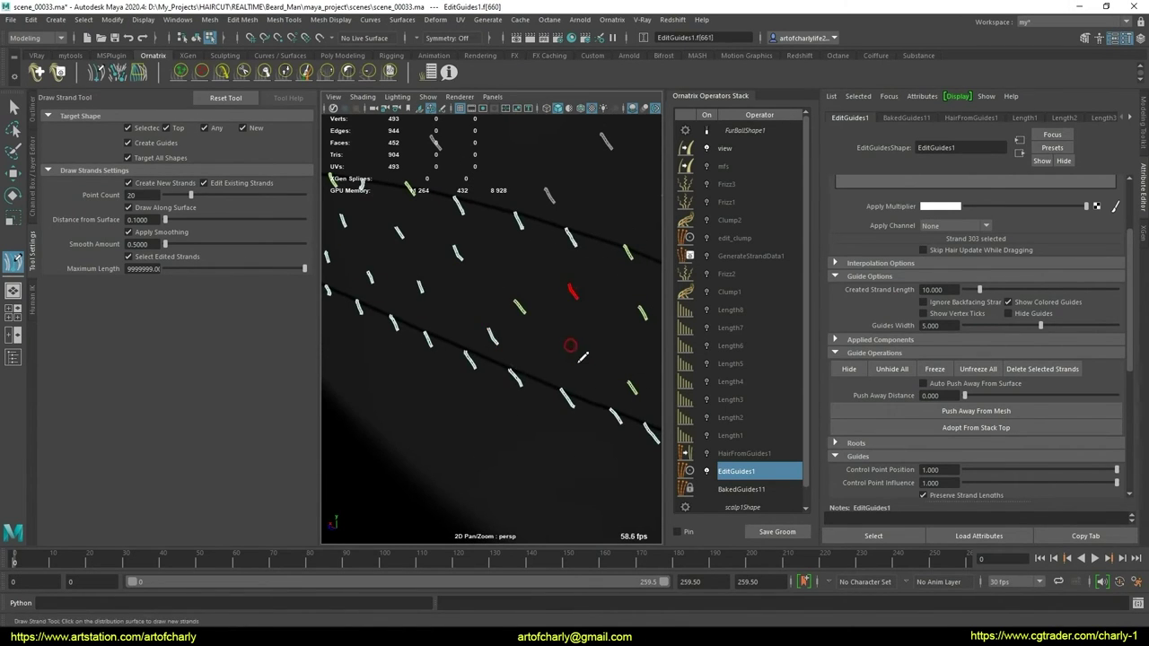
{"action": "left_click_drag", "start_coordinate": [581, 357], "coordinate": [569, 372], "text": "alt"}
{"action": "mouse_move", "coordinate": [488, 410]}
{"action": "left_mouse_down", "text": "alt"}
{"action": "mouse_move", "coordinate": [564, 351]}
{"action": "mouse_move", "coordinate": [454, 333]}
{"action": "mouse_move", "coordinate": [456, 385]}
{"action": "mouse_move", "coordinate": [513, 429]}
{"action": "left_mouse_up", "text": "alt"}
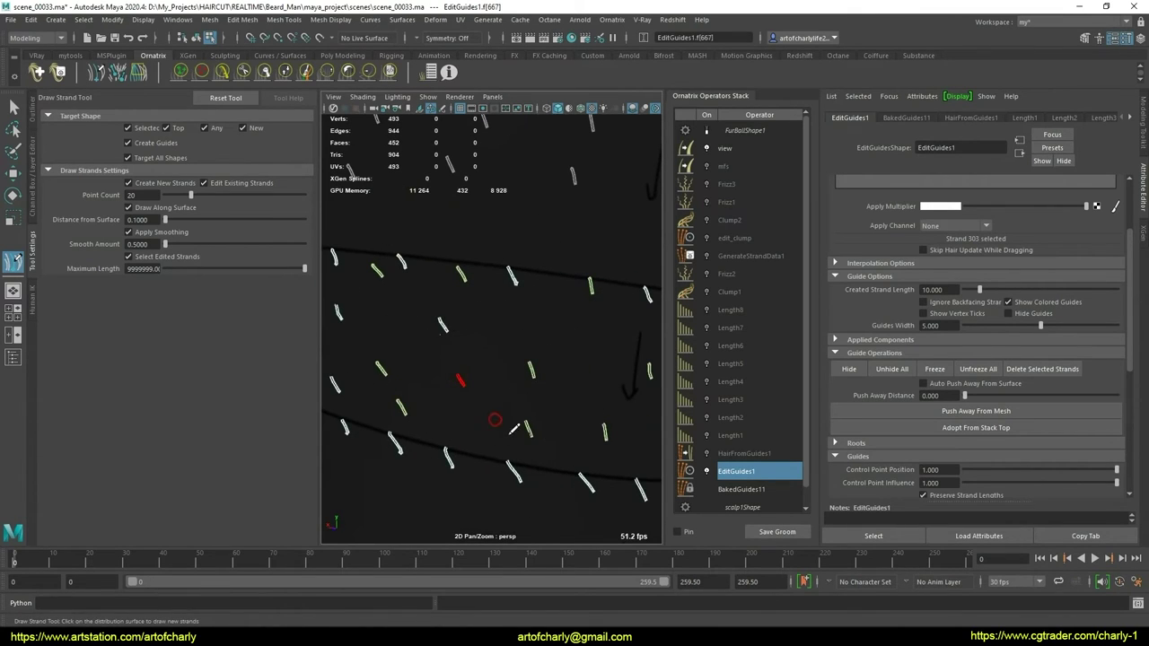
{"action": "left_click_drag", "start_coordinate": [616, 423], "coordinate": [530, 385], "text": "alt"}
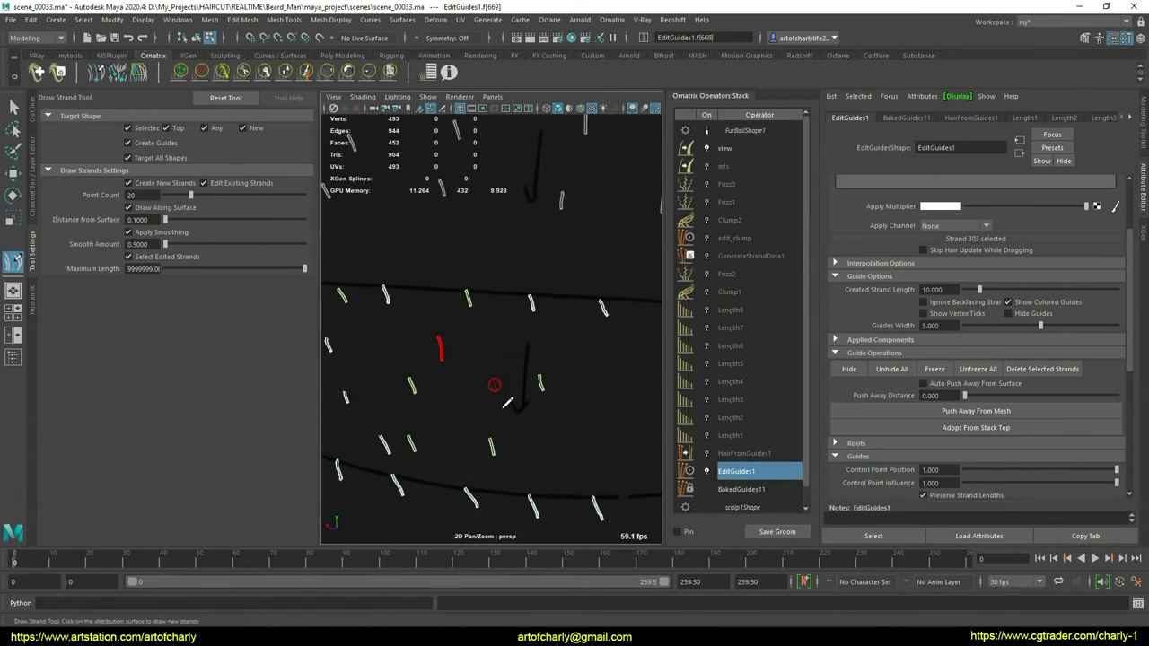
{"action": "mouse_move", "coordinate": [592, 419]}
{"action": "left_mouse_down", "text": "alt"}
{"action": "mouse_move", "coordinate": [513, 398]}
{"action": "mouse_move", "coordinate": [533, 393]}
{"action": "left_mouse_up", "text": "alt"}
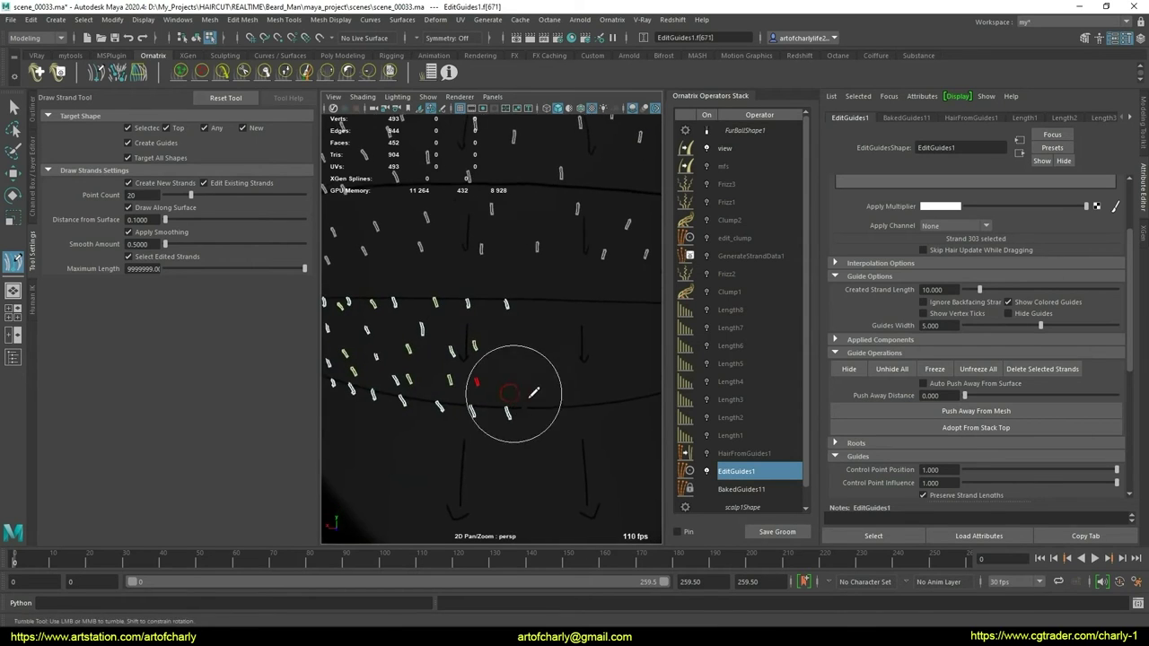
{"action": "right_click_drag", "start_coordinate": [533, 393], "coordinate": [574, 490], "text": "alt"}
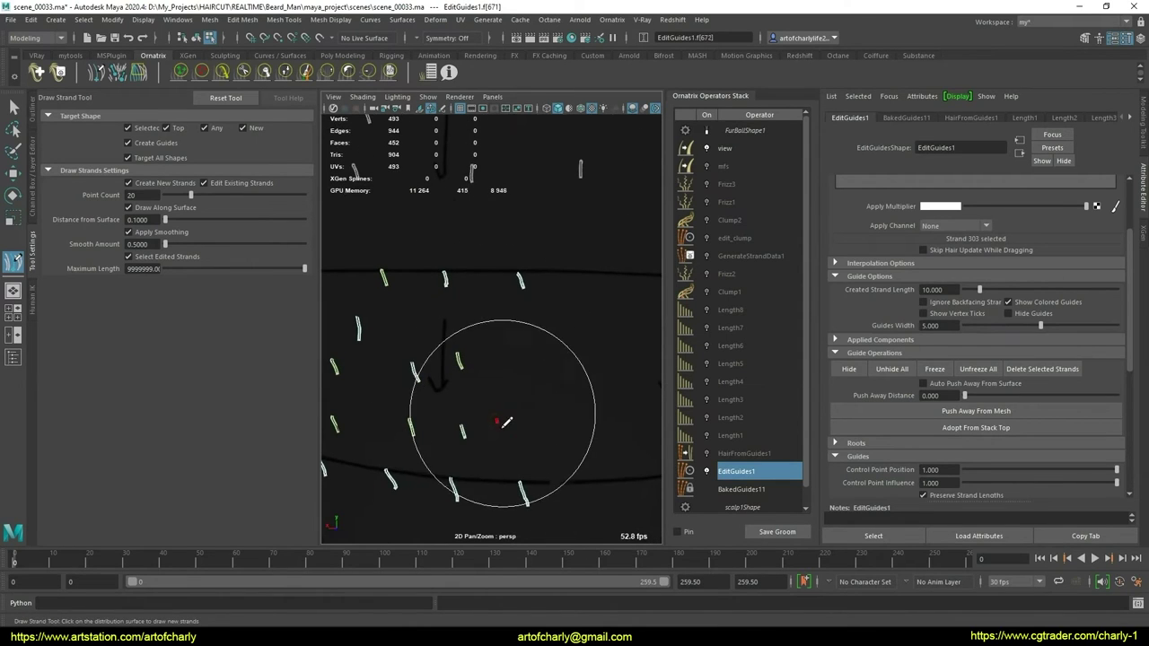
{"action": "left_click_drag", "start_coordinate": [506, 422], "coordinate": [489, 314]}
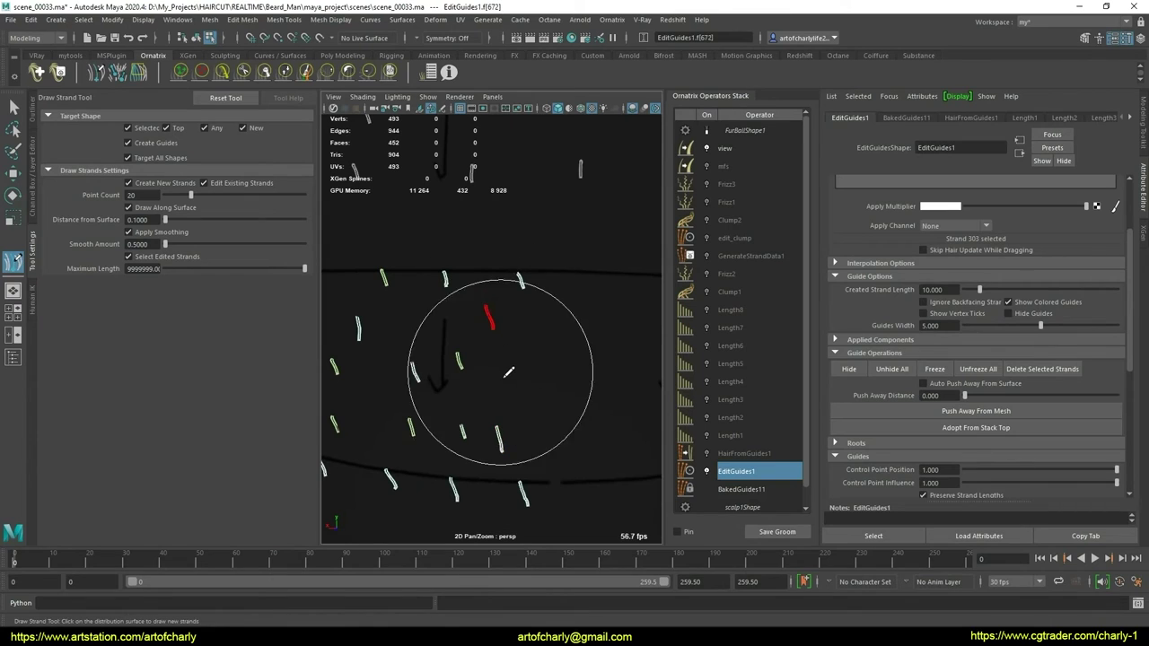
Assign the selected lower-band guides at the back of the head to strand group 20
{"action": "mouse_move", "coordinate": [508, 372]}
{"action": "right_mouse_down", "text": "alt"}
{"action": "mouse_move", "coordinate": [520, 441]}
{"action": "mouse_move", "coordinate": [526, 398]}
{"action": "right_mouse_up", "text": "alt"}
{"action": "mouse_move", "coordinate": [526, 397]}
{"action": "left_mouse_down", "text": "alt"}
{"action": "mouse_move", "coordinate": [560, 409]}
{"action": "mouse_move", "coordinate": [357, 287]}
{"action": "mouse_move", "coordinate": [613, 442]}
{"action": "mouse_move", "coordinate": [543, 428]}
{"action": "left_mouse_up", "text": "alt"}
{"action": "key", "text": "q"}
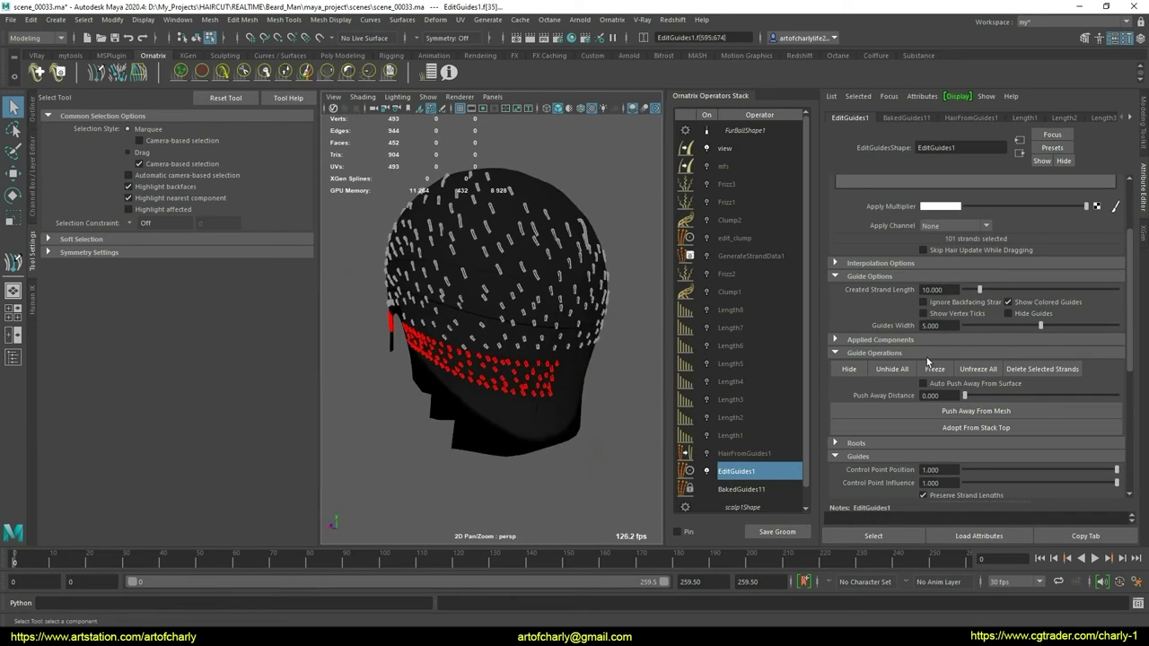
{"action": "scroll", "coordinate": [928, 361], "scroll_direction": "down", "scroll_amount": 5}
{"action": "left_click", "coordinate": [959, 367]}
{"action": "type", "text": "20"}
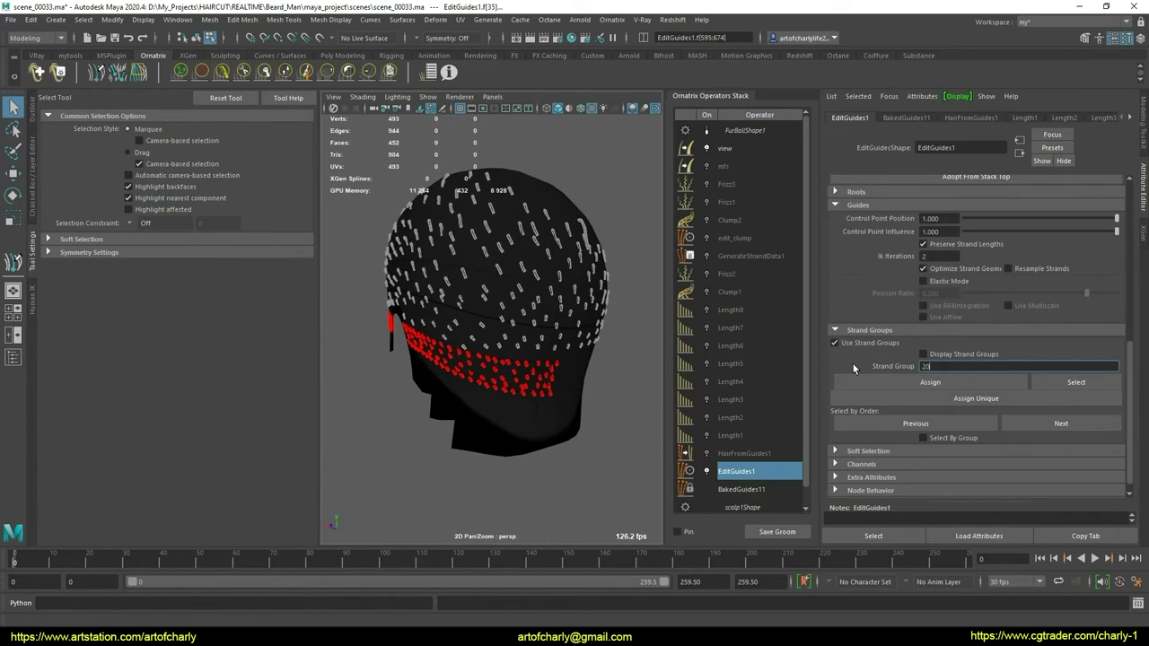
{"action": "left_click", "coordinate": [910, 378]}
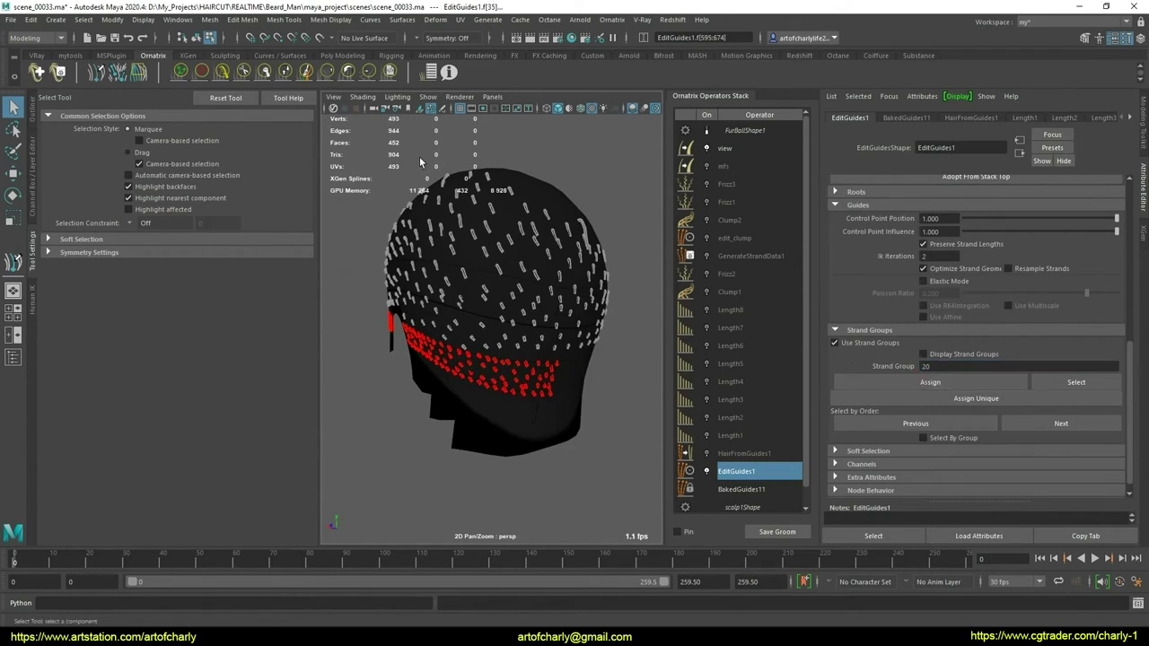
{"action": "left_click", "coordinate": [613, 19]}
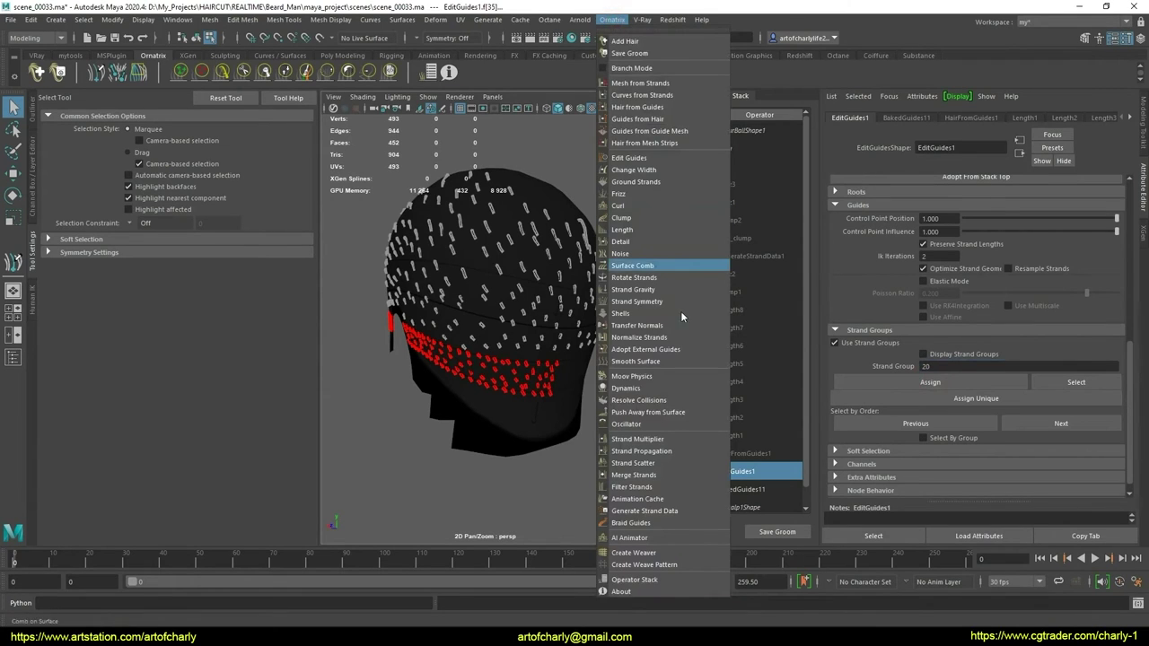
Add a Strand Symmetry operator restricted to strand group 20
{"action": "left_click", "coordinate": [664, 301]}
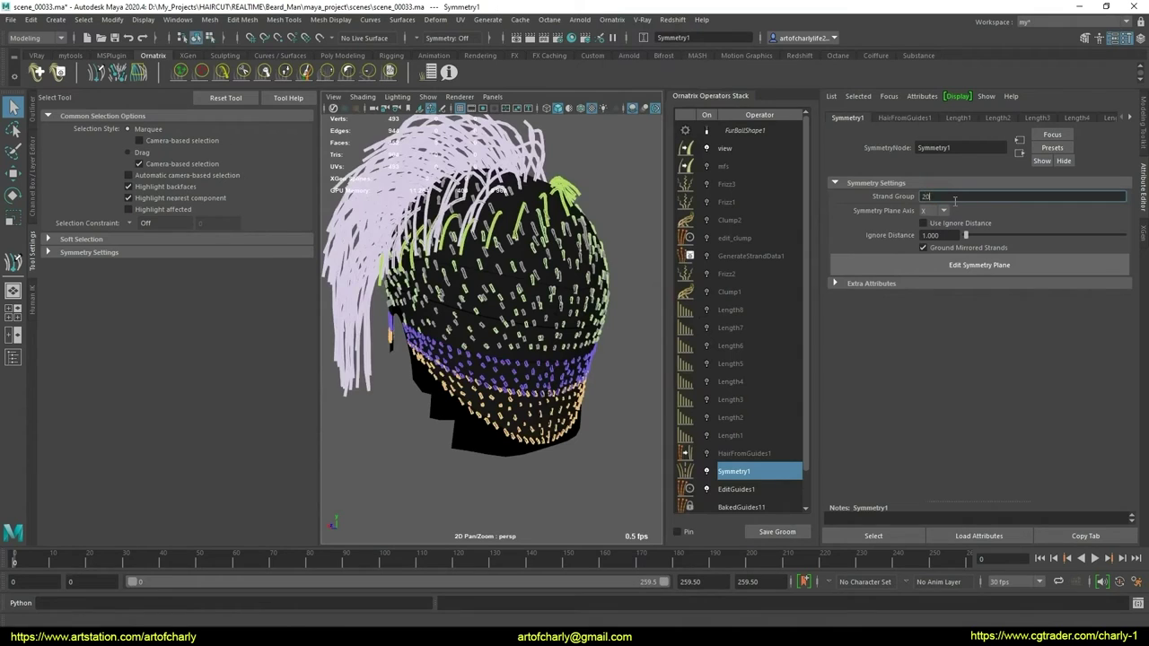
{"action": "key", "text": "Return"}
{"action": "left_click_drag", "start_coordinate": [661, 347], "coordinate": [582, 348], "text": "alt"}
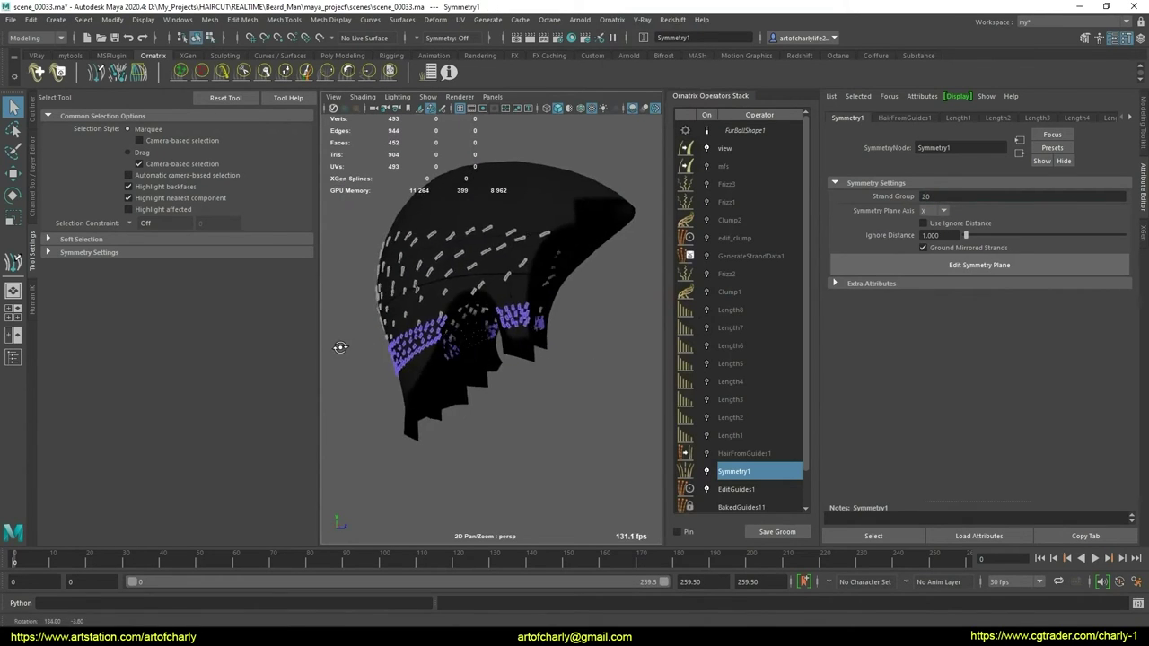
{"action": "scroll", "coordinate": [582, 348], "scroll_direction": "up", "scroll_amount": 2}
Collapse the stack up to Symmetry1 and add a new Edit Guides operator
{"action": "right_click", "coordinate": [764, 470]}
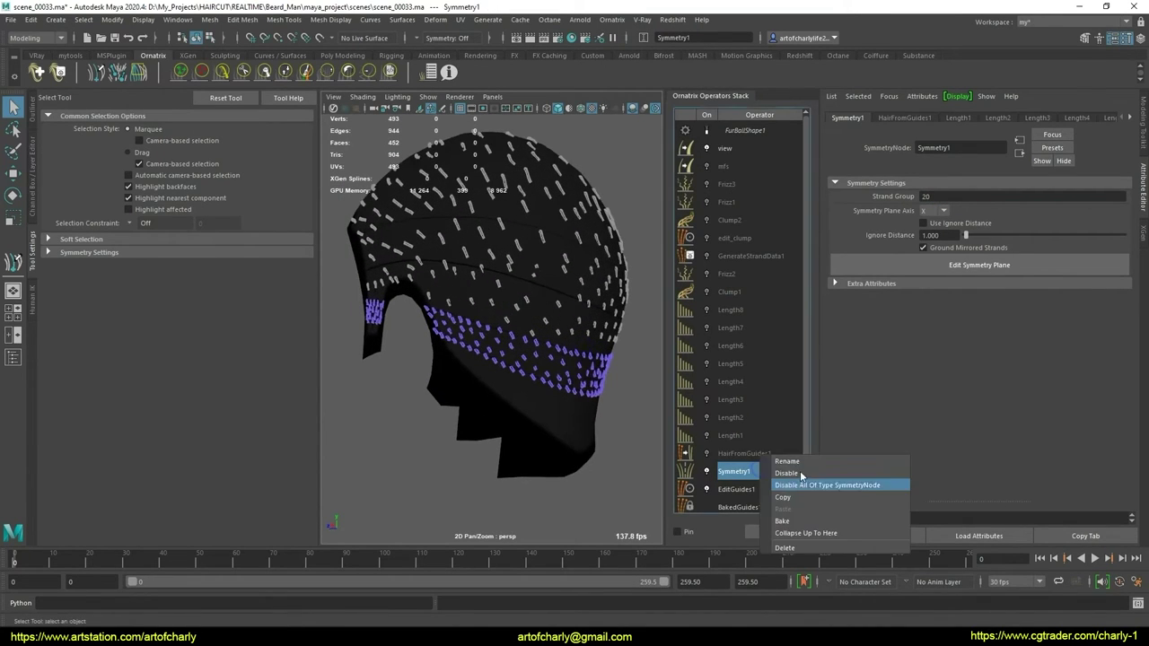
{"action": "left_click", "coordinate": [816, 535]}
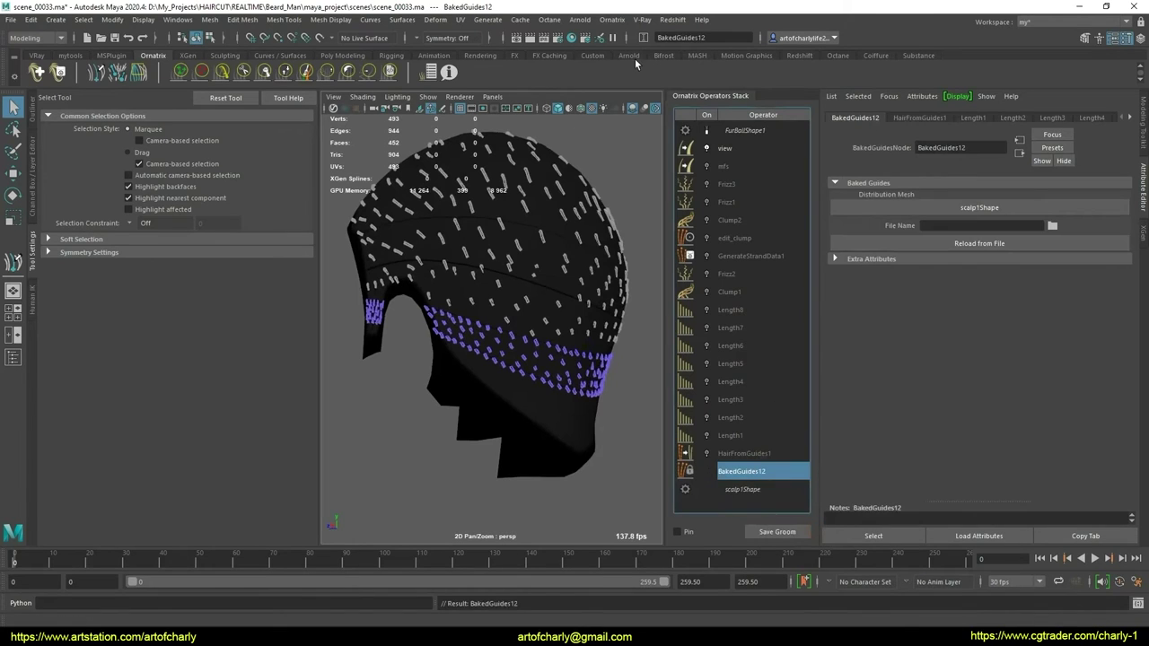
{"action": "left_click", "coordinate": [614, 19]}
{"action": "left_click", "coordinate": [629, 155]}
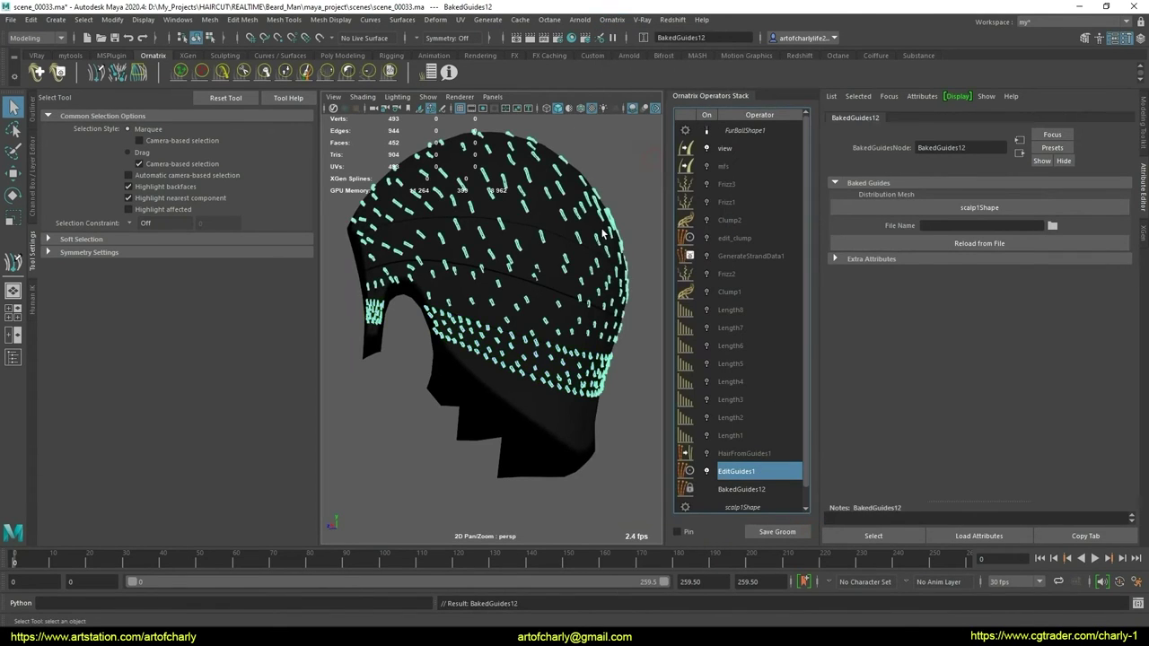
{"action": "left_click_drag", "start_coordinate": [603, 231], "coordinate": [574, 224], "text": "alt"}
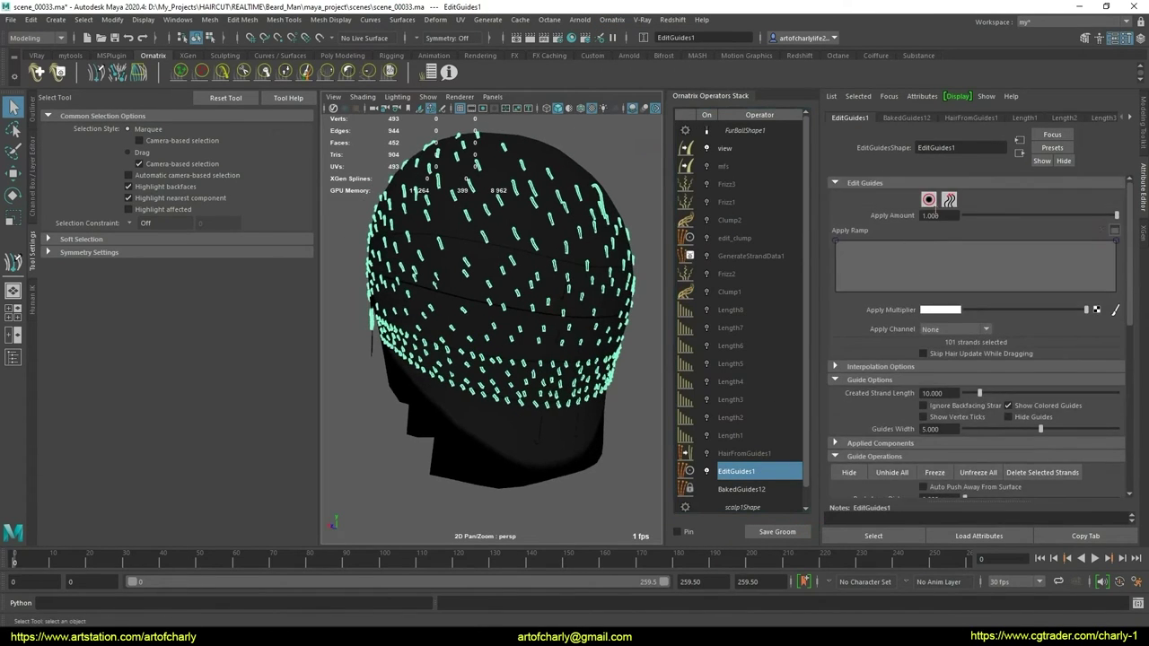
{"action": "left_click", "coordinate": [928, 199]}
{"action": "left_click_drag", "start_coordinate": [574, 359], "coordinate": [512, 359], "text": "alt"}
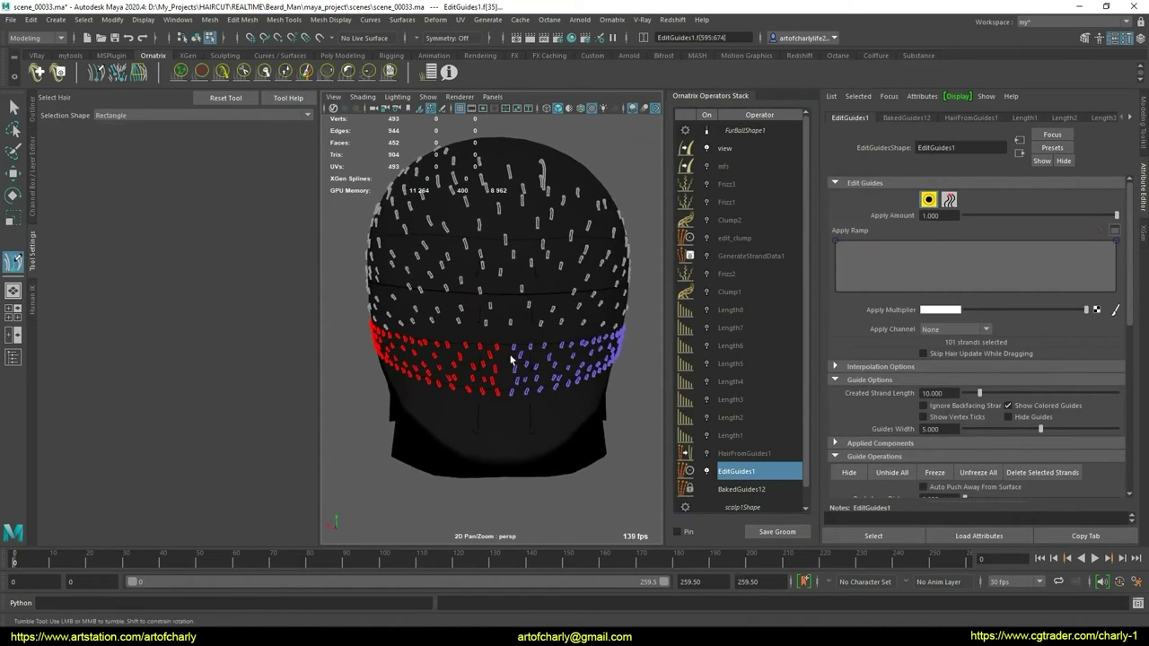
{"action": "scroll", "coordinate": [511, 359], "scroll_direction": "up", "scroll_amount": 5}
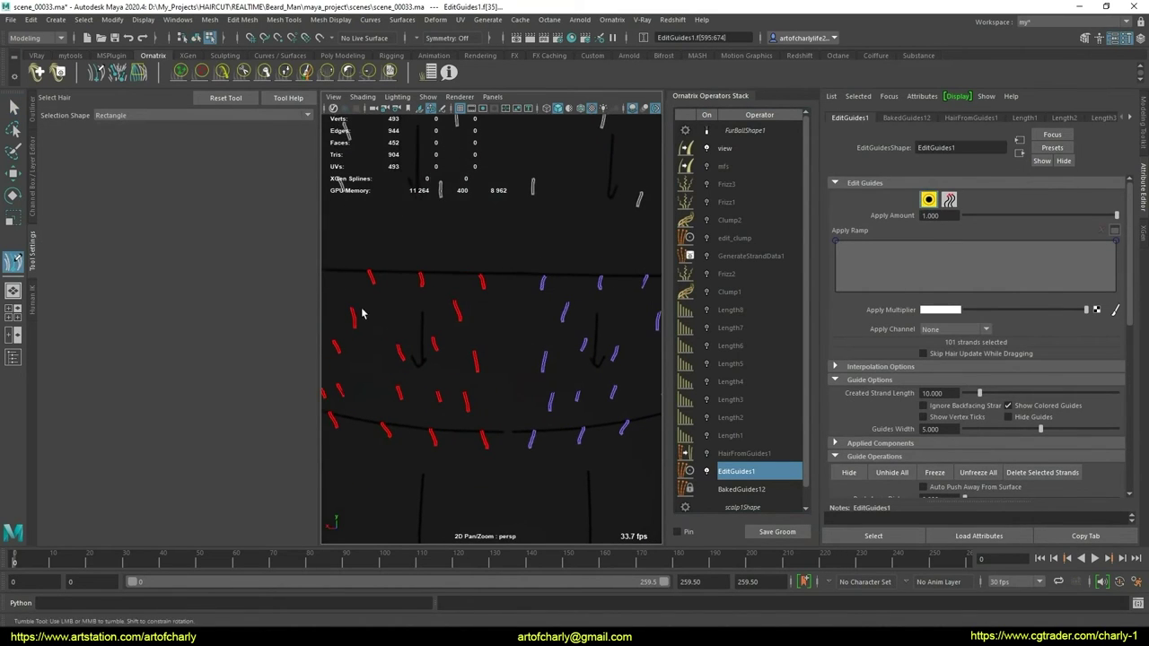
Plant four new guides down the centre line of the lower back band
{"action": "left_click", "coordinate": [98, 73]}
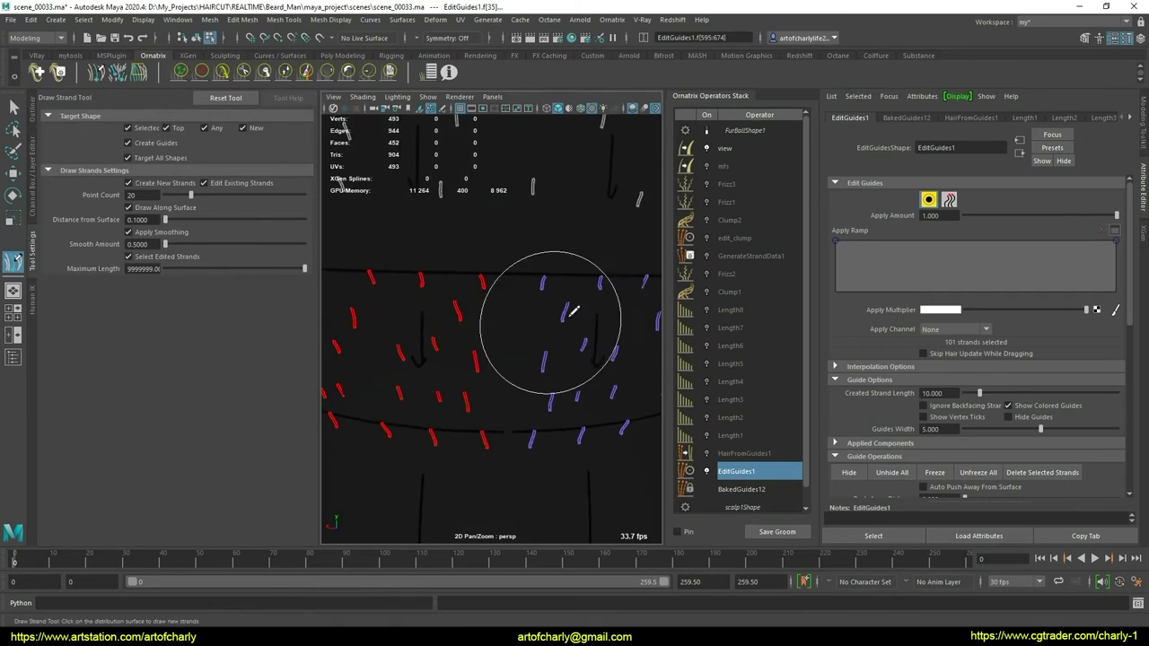
{"action": "scroll", "coordinate": [534, 323], "scroll_direction": "up", "scroll_amount": 3}
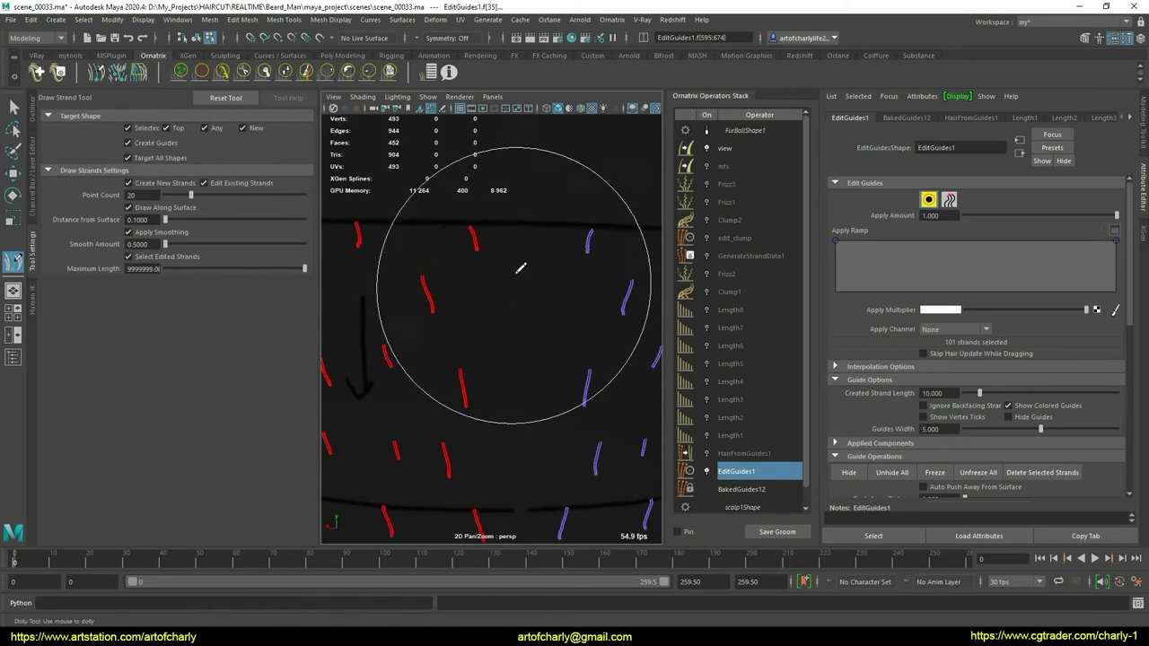
{"action": "left_click", "coordinate": [529, 225]}
{"action": "left_click", "coordinate": [531, 296]}
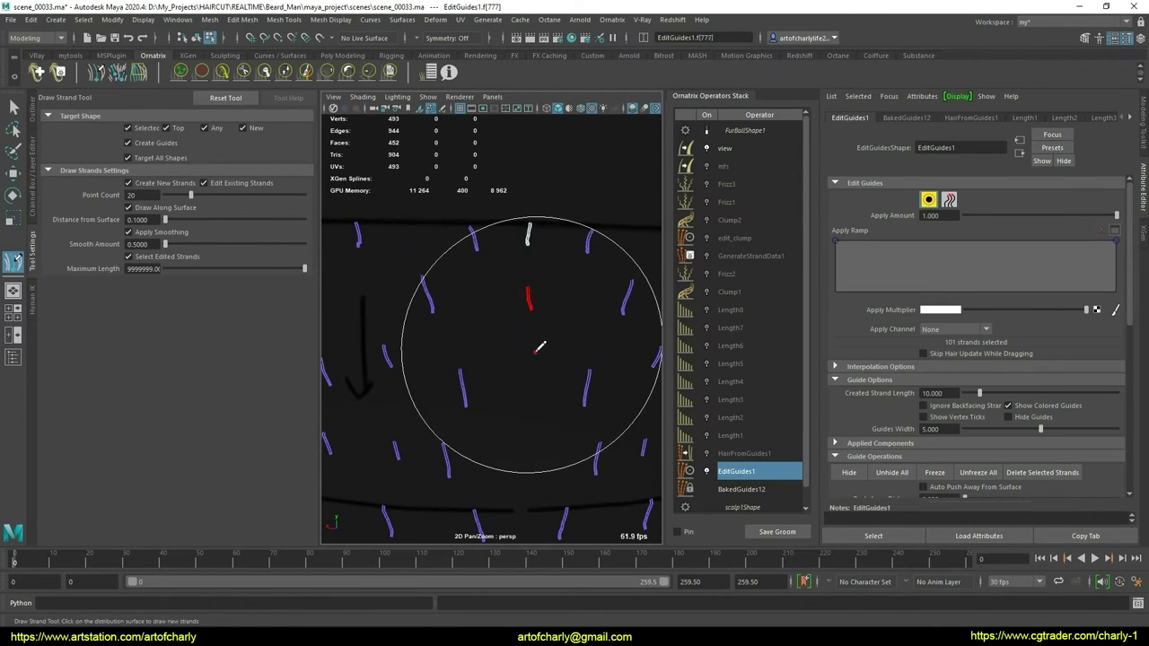
{"action": "left_click", "coordinate": [532, 364]}
{"action": "middle_click_drag", "start_coordinate": [536, 453], "coordinate": [529, 372], "text": "alt"}
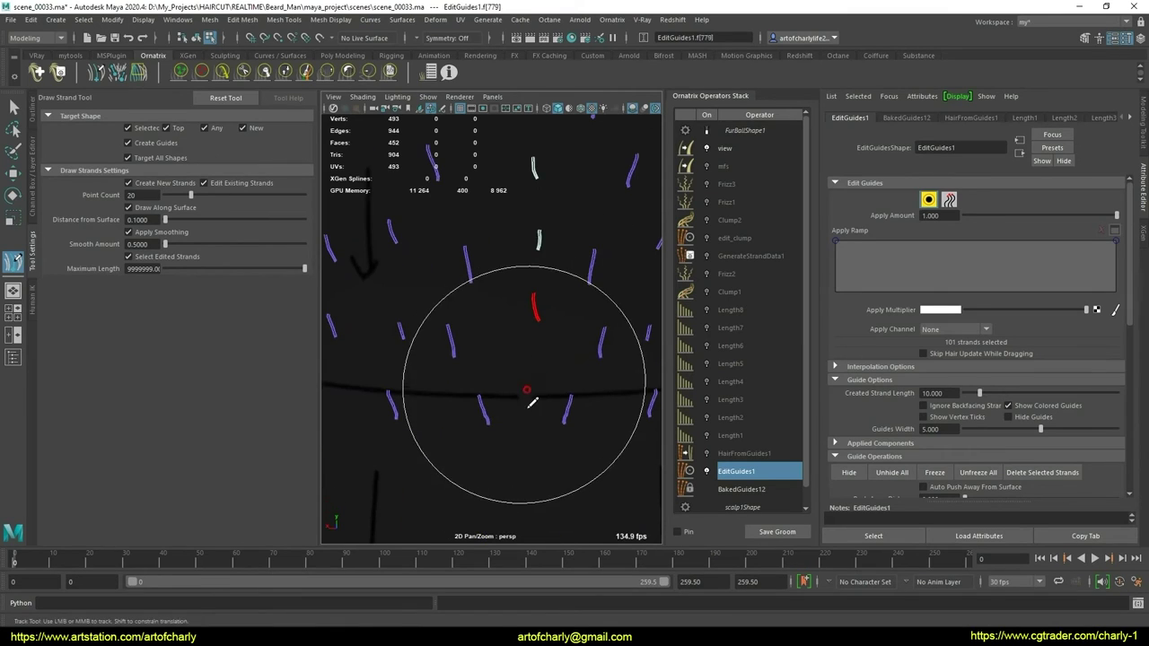
{"action": "left_click", "coordinate": [527, 399]}
{"action": "scroll", "coordinate": [508, 356], "scroll_direction": "down", "scroll_amount": 5}
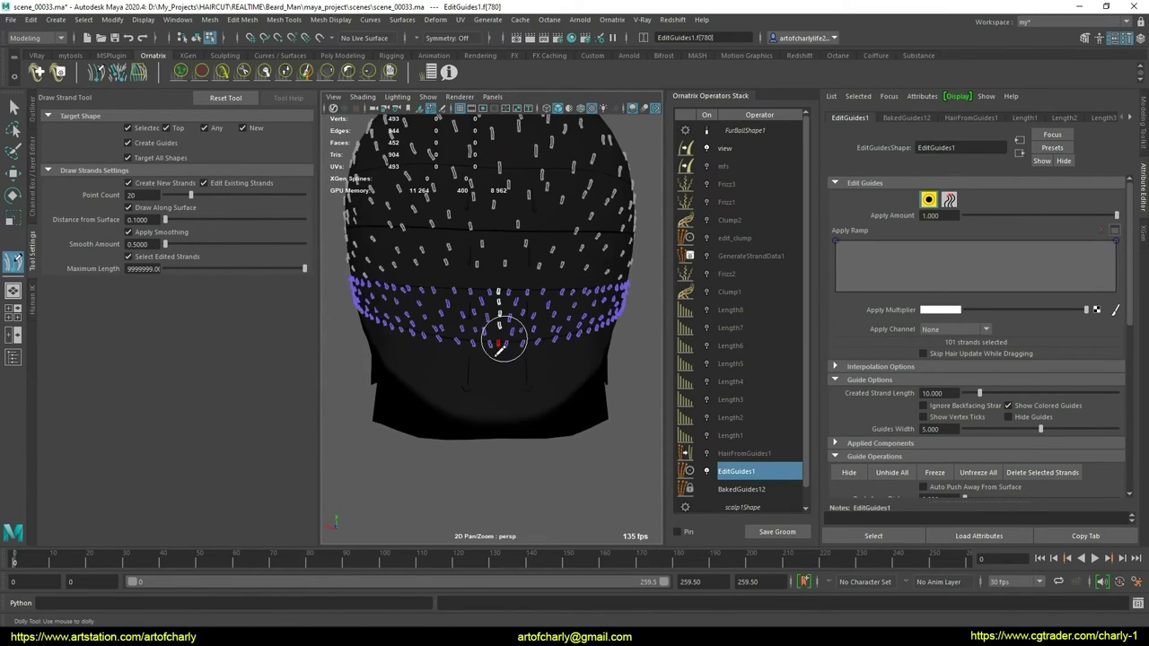
{"action": "key", "text": "q"}
{"action": "left_click_drag", "start_coordinate": [404, 269], "coordinate": [503, 269], "text": "alt"}
Box-select the lower band of guides and assign them to strand group 2
{"action": "left_click_drag", "start_coordinate": [365, 244], "coordinate": [533, 382]}
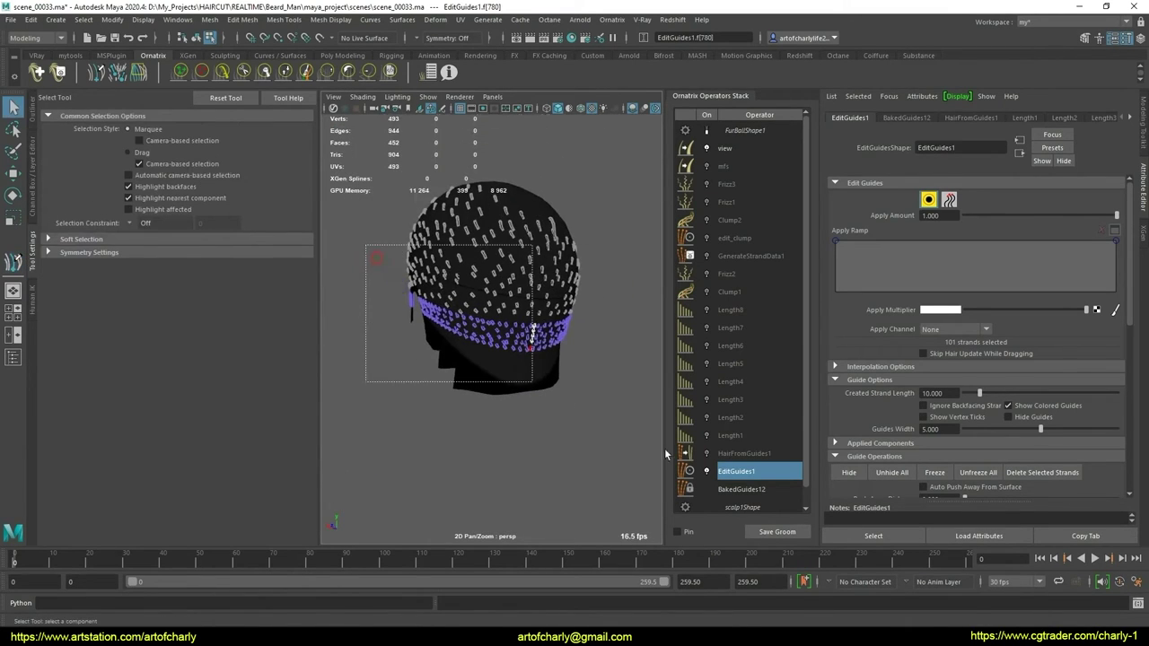
{"action": "key", "text": "f"}
{"action": "scroll", "coordinate": [911, 380], "scroll_direction": "down", "scroll_amount": 3}
{"action": "scroll", "coordinate": [898, 391], "scroll_direction": "down", "scroll_amount": 3}
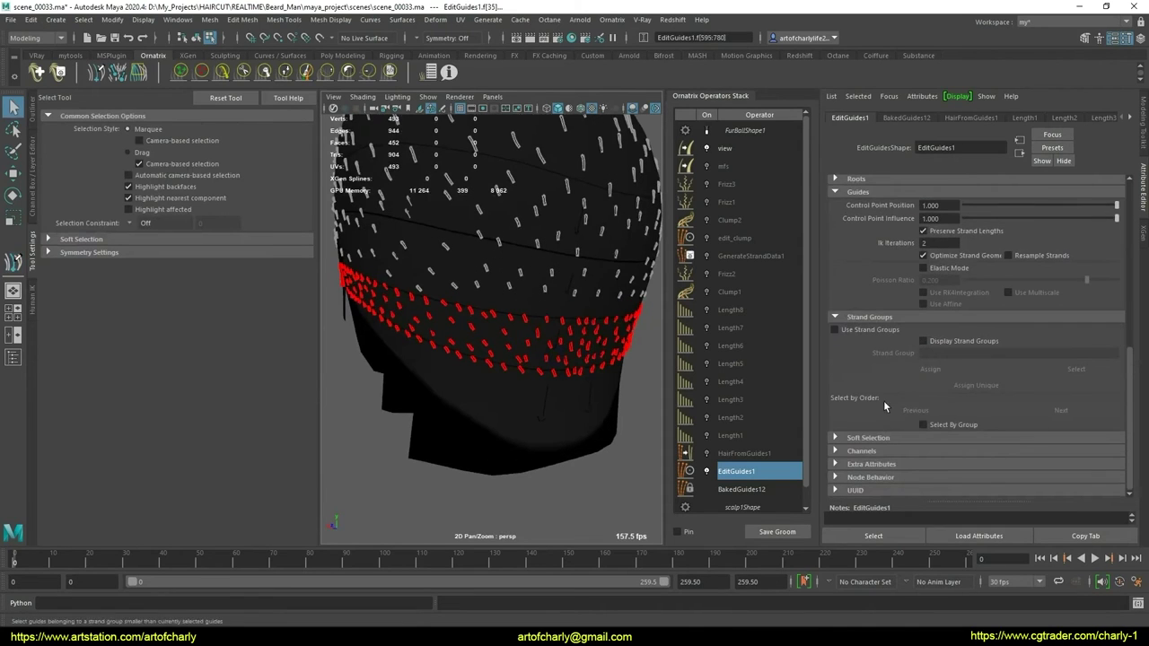
{"action": "left_click", "coordinate": [834, 329]}
{"action": "left_click", "coordinate": [942, 354]}
{"action": "type", "text": "2"}
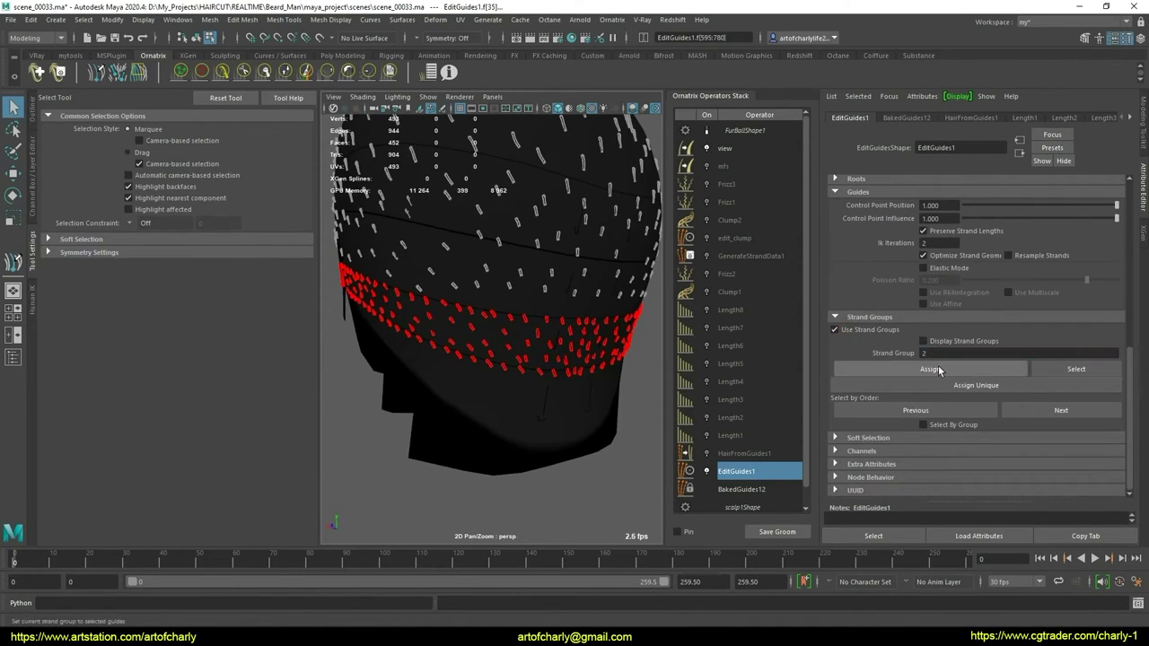
{"action": "left_click", "coordinate": [930, 369]}
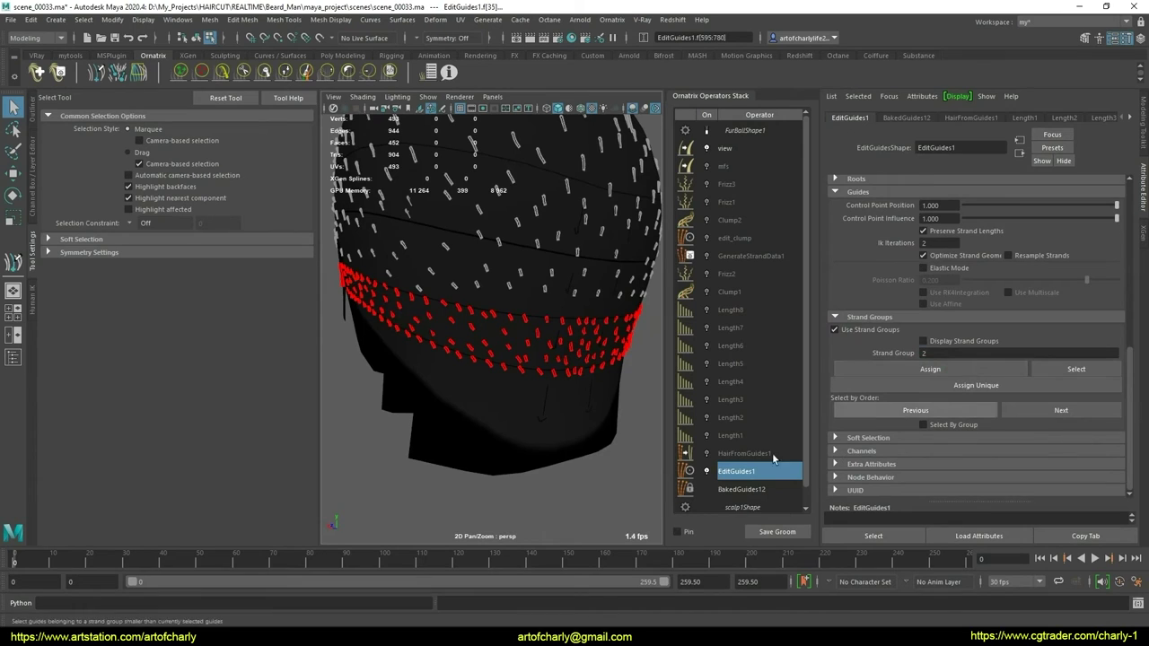
Show the dense HairFromGuides1 result in shaded mode with FurBallShape1 enabled
{"action": "left_click_drag", "start_coordinate": [479, 319], "coordinate": [548, 360], "text": "alt"}
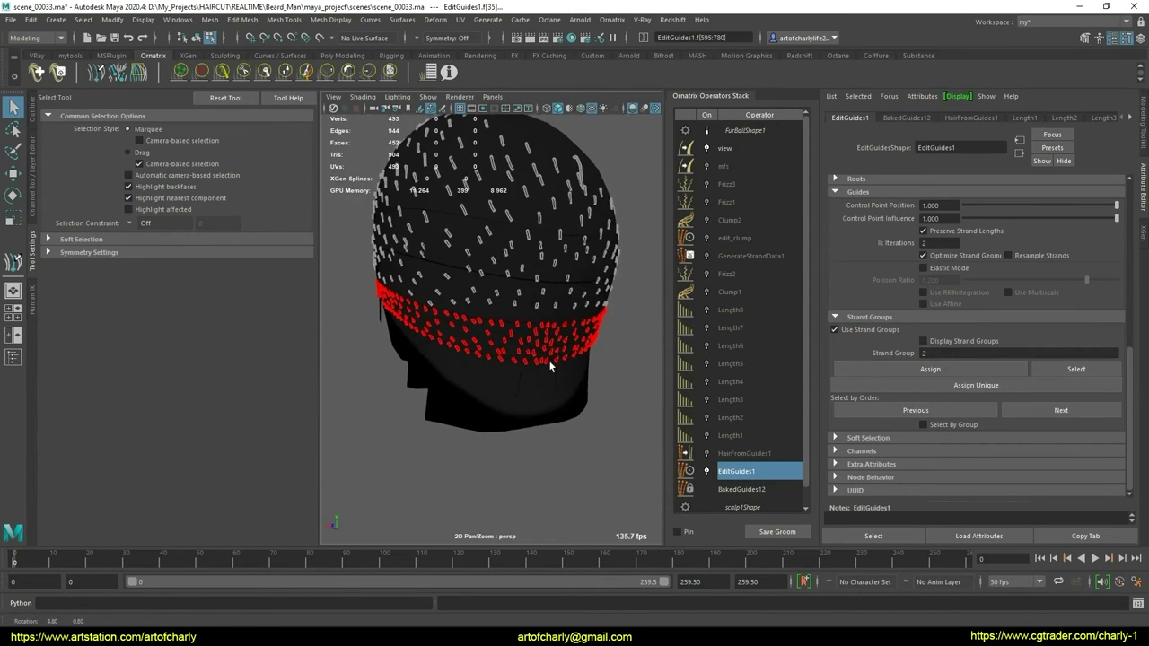
{"action": "left_click", "coordinate": [705, 451]}
{"action": "mouse_move", "coordinate": [484, 341]}
{"action": "left_mouse_down", "text": "alt"}
{"action": "mouse_move", "coordinate": [508, 380]}
{"action": "mouse_move", "coordinate": [522, 380]}
{"action": "left_mouse_up", "text": "alt"}
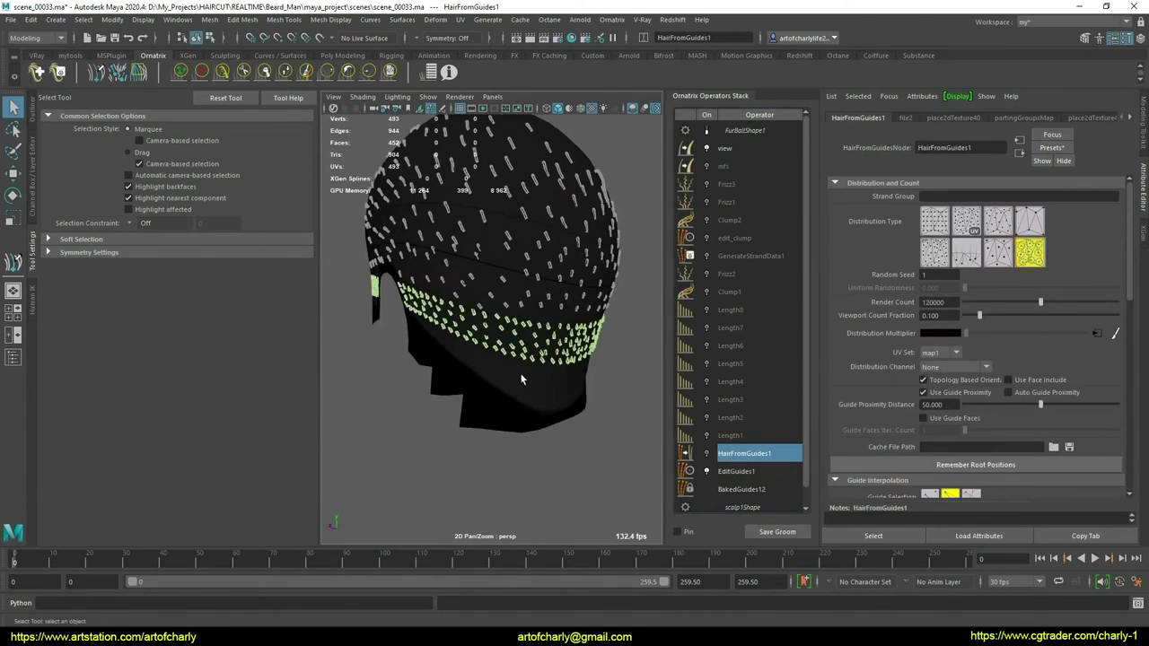
{"action": "left_click", "coordinate": [708, 454]}
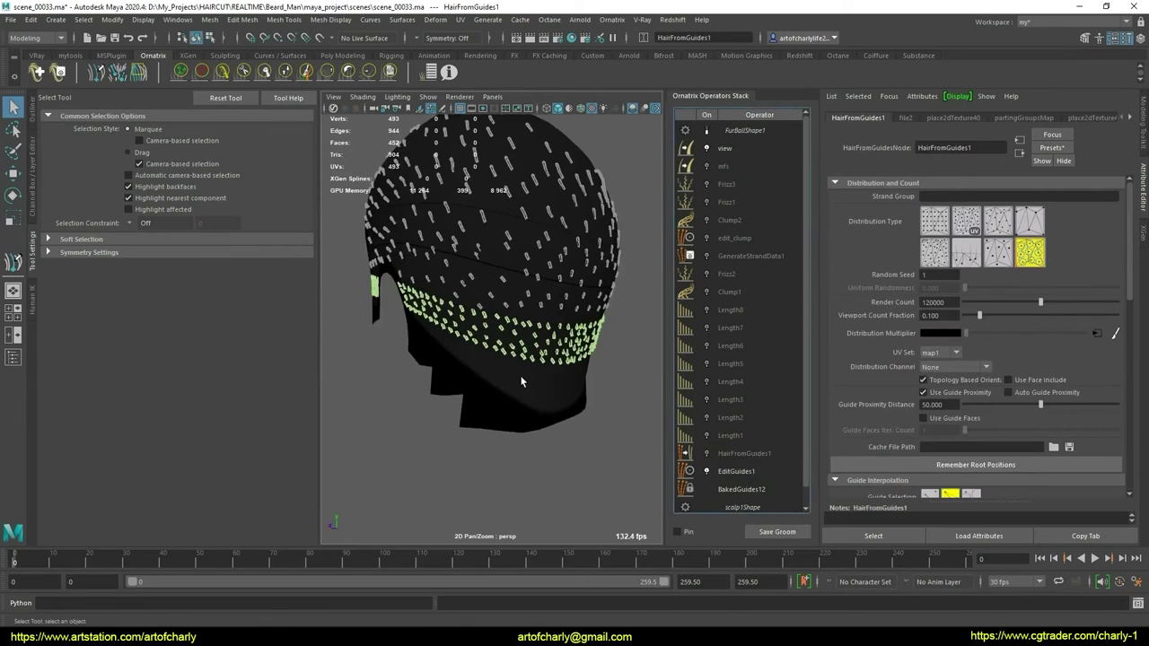
{"action": "key", "text": "ctrl+z"}
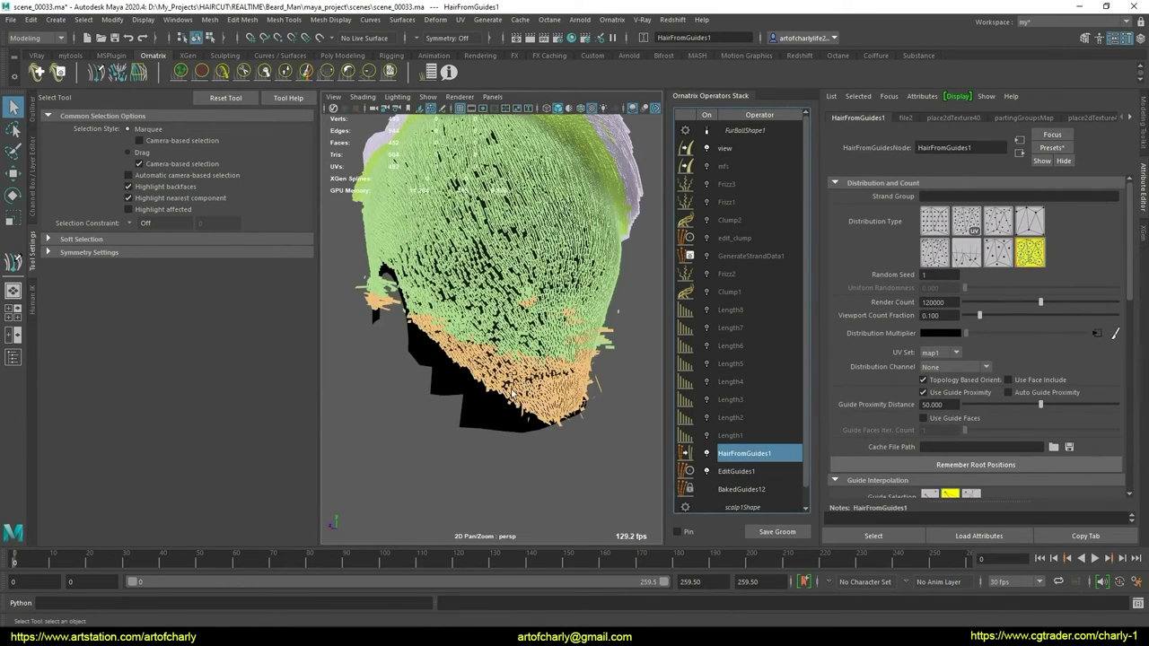
{"action": "key", "text": "5"}
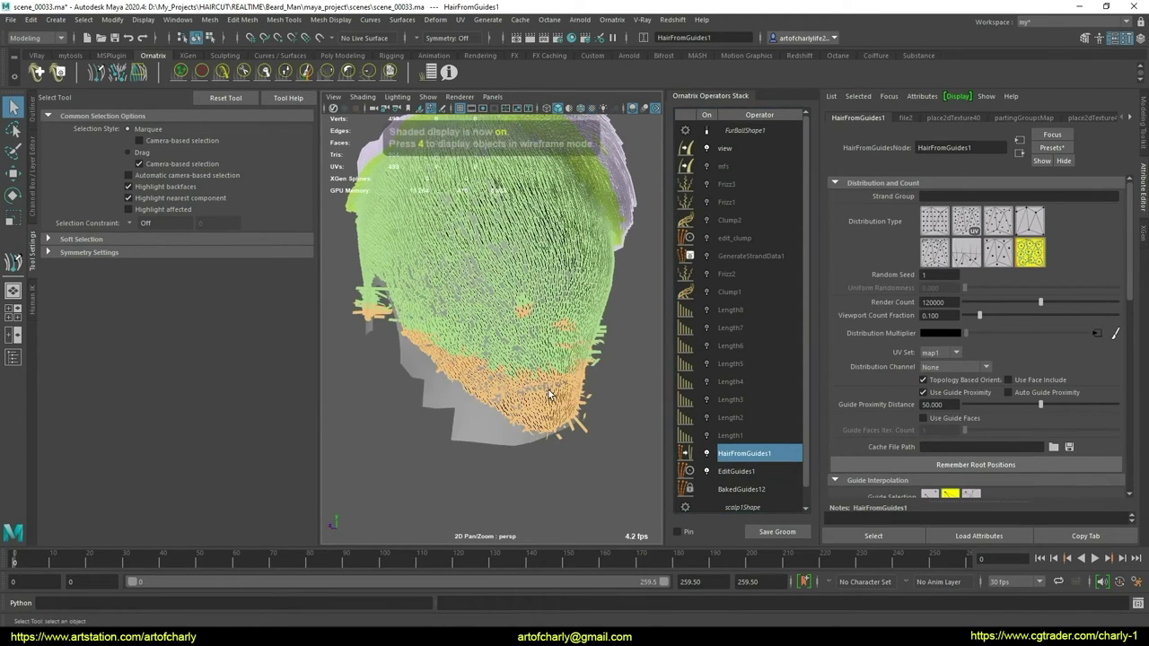
{"action": "left_click", "coordinate": [704, 131]}
Give Length2 an absolute length of 1, then disable Length1 and HairFromGuides1
{"action": "left_click", "coordinate": [722, 435]}
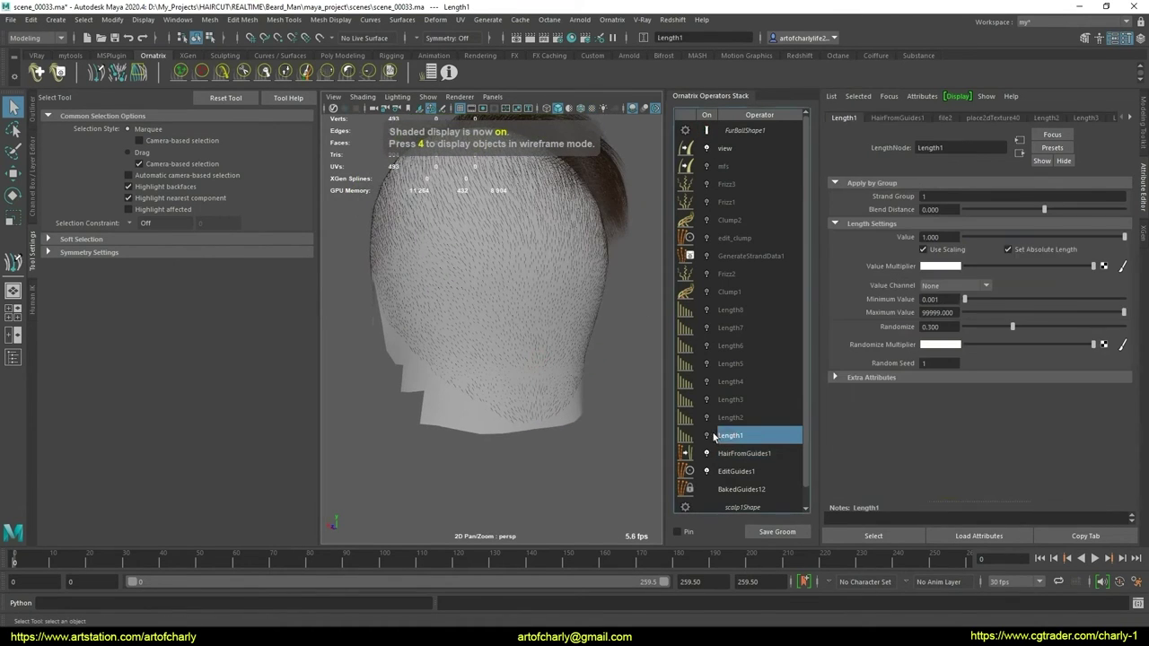
{"action": "left_click", "coordinate": [730, 417]}
{"action": "left_click", "coordinate": [939, 198]}
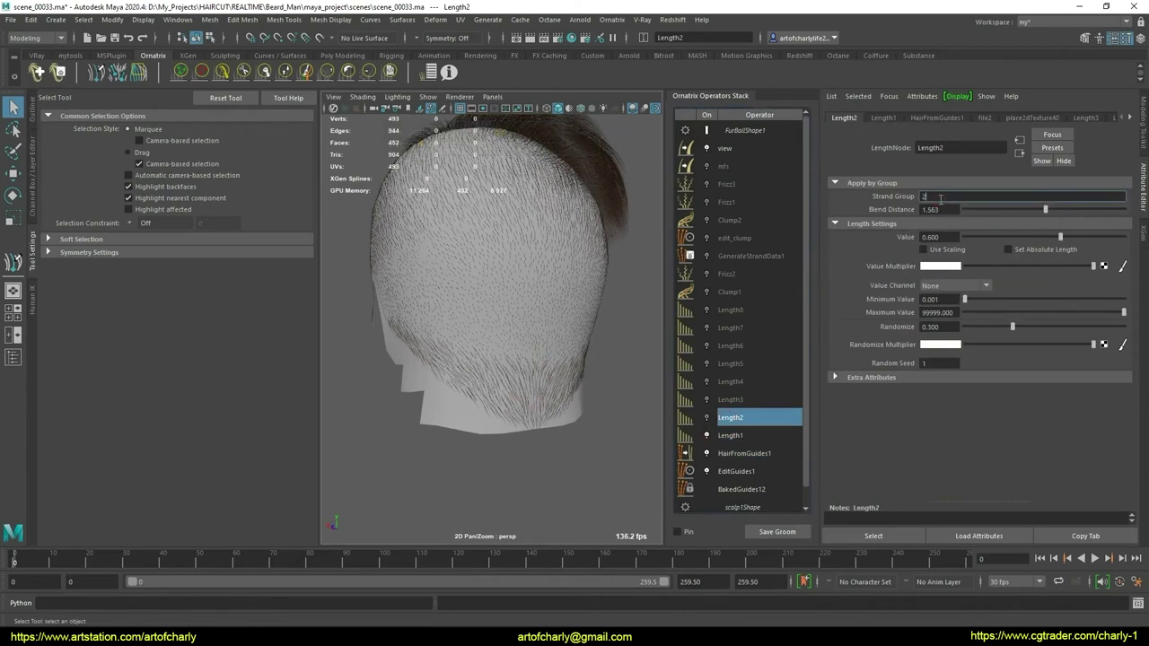
{"action": "right_click_drag", "start_coordinate": [533, 371], "coordinate": [556, 397], "text": "alt"}
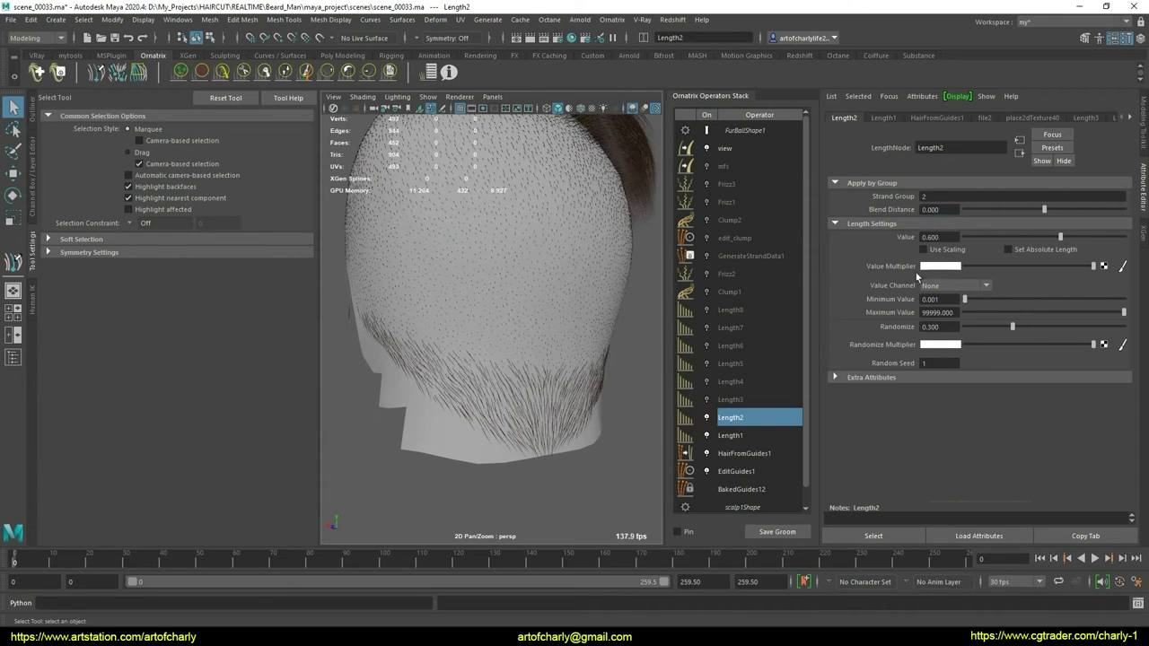
{"action": "left_click", "coordinate": [1021, 250]}
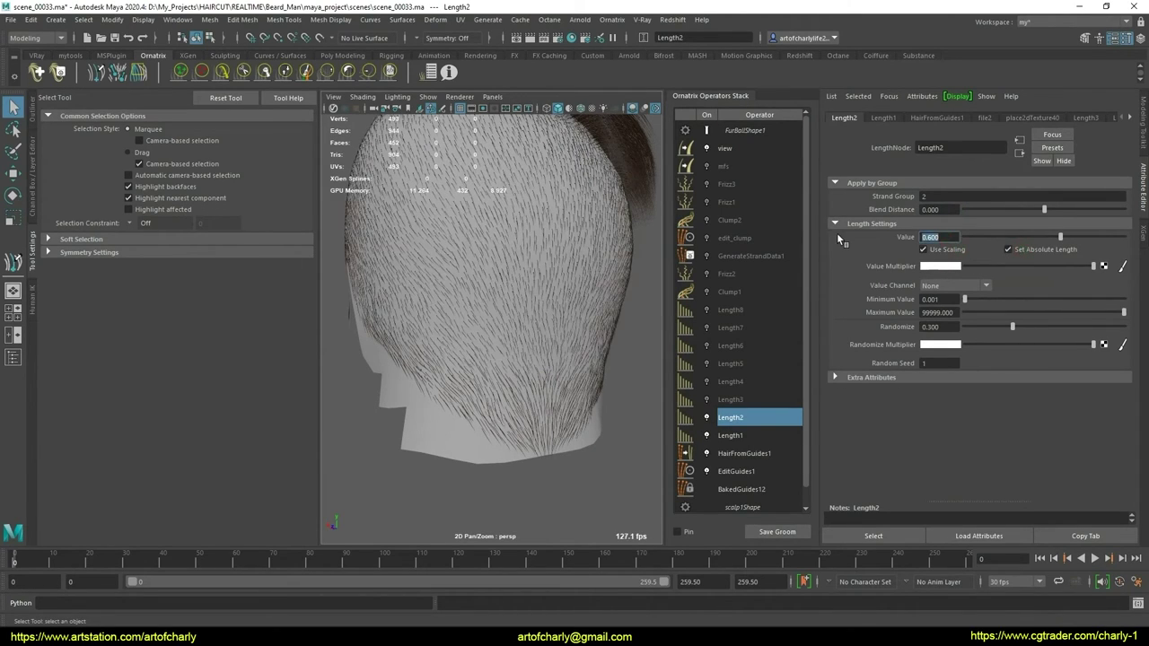
{"action": "type", "text": "3"}
{"action": "key", "text": "Return"}
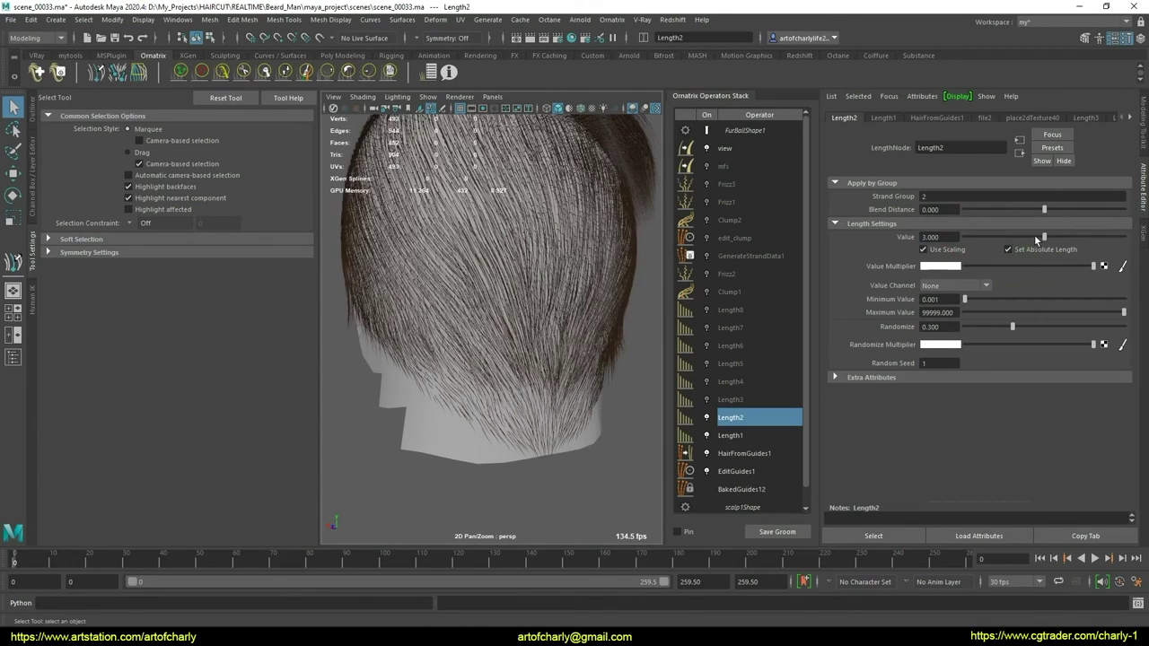
{"action": "mouse_move", "coordinate": [1043, 237]}
{"action": "left_mouse_down"}
{"action": "mouse_move", "coordinate": [968, 239]}
{"action": "mouse_move", "coordinate": [1073, 238]}
{"action": "mouse_move", "coordinate": [979, 239]}
{"action": "left_mouse_up"}
{"action": "type", "text": "1"}
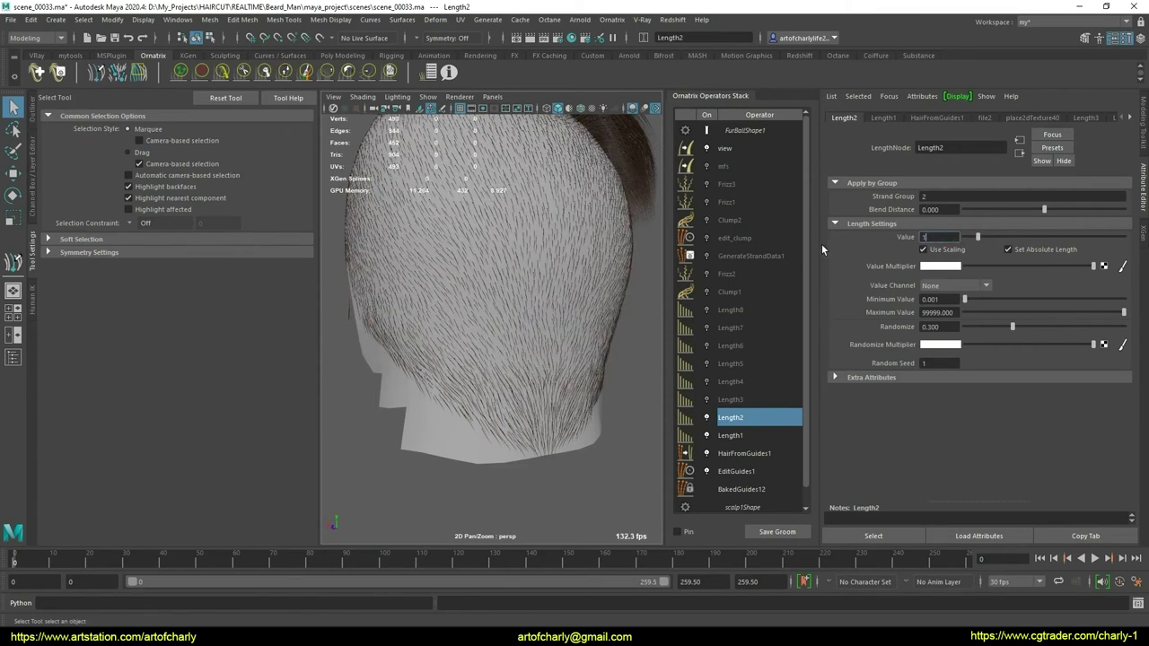
{"action": "key", "text": "Return"}
{"action": "left_click", "coordinate": [706, 435]}
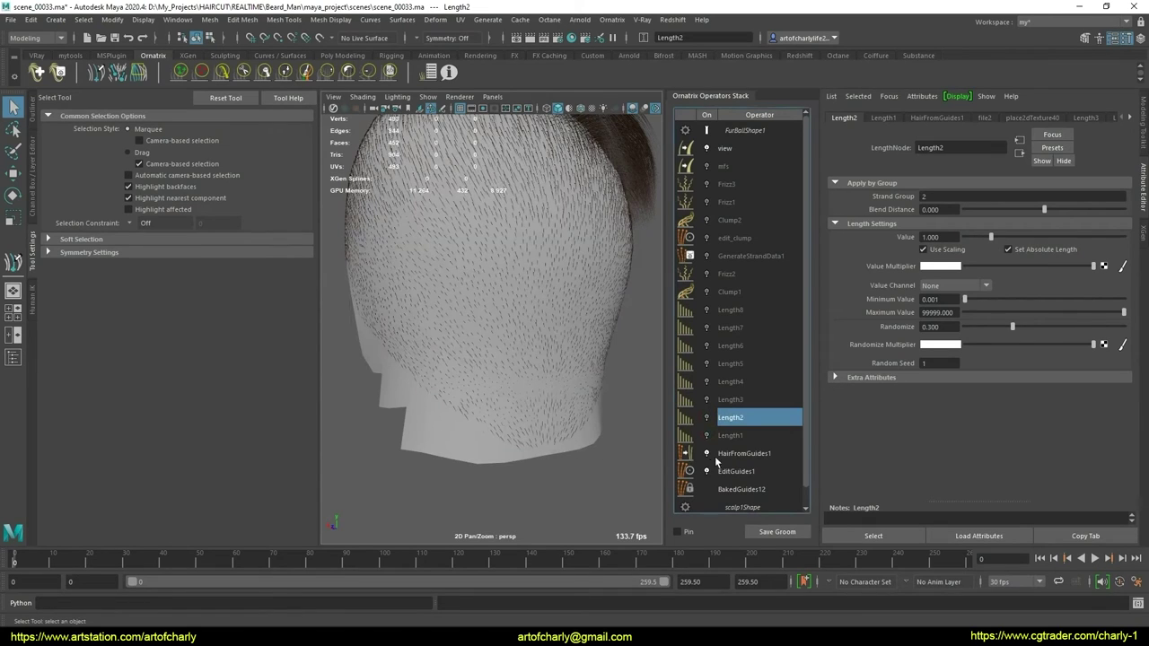
{"action": "left_click", "coordinate": [706, 454]}
In EditGuides1, select the guides along the lower hairline and hide them
{"action": "left_click", "coordinate": [736, 471]}
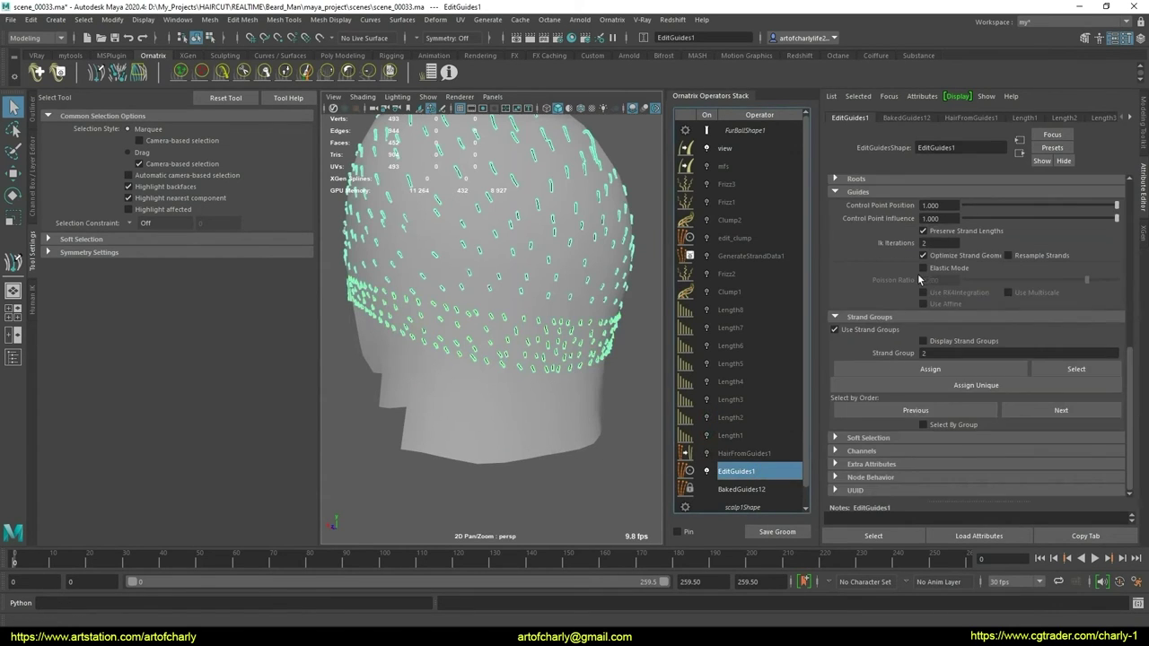
{"action": "left_click", "coordinate": [925, 201]}
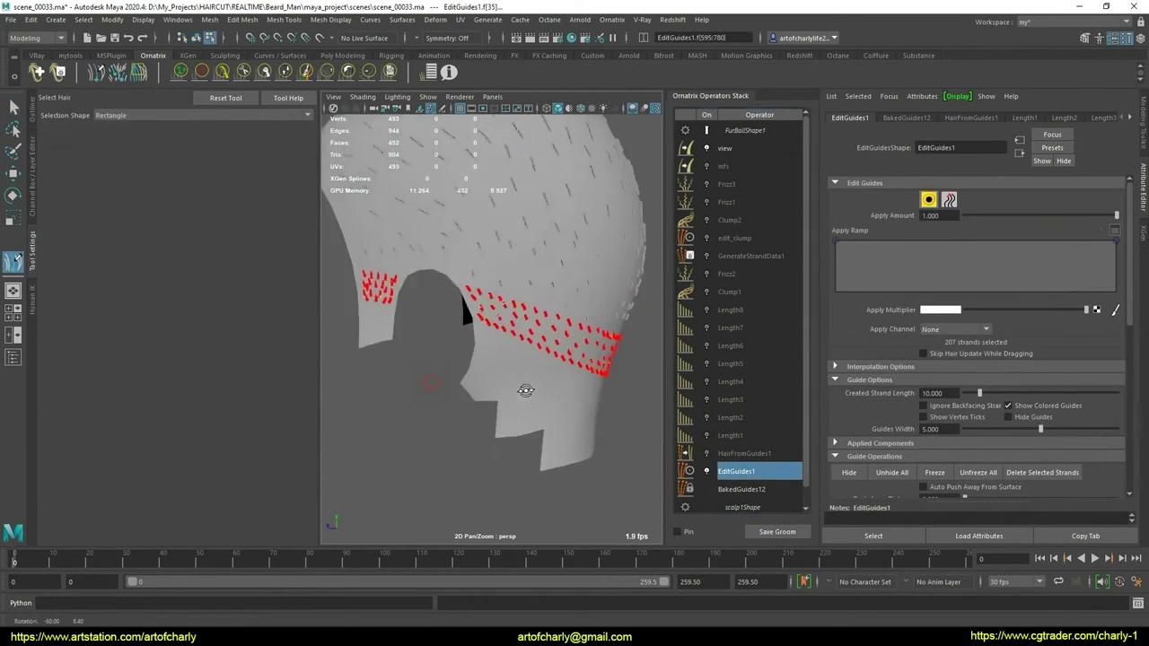
{"action": "mouse_move", "coordinate": [475, 333]}
{"action": "left_mouse_down", "text": "alt"}
{"action": "mouse_move", "coordinate": [320, 356]}
{"action": "mouse_move", "coordinate": [478, 320]}
{"action": "mouse_move", "coordinate": [422, 323]}
{"action": "left_mouse_up", "text": "alt"}
{"action": "scroll", "coordinate": [478, 320], "scroll_direction": "up", "scroll_amount": 5}
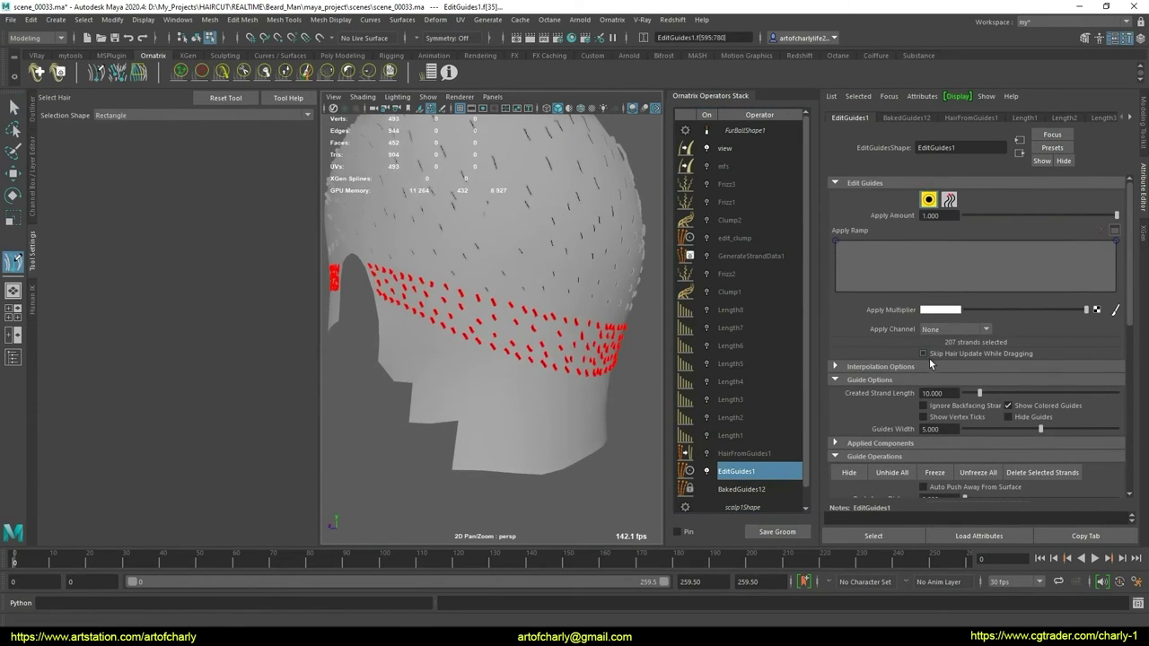
{"action": "scroll", "coordinate": [904, 366], "scroll_direction": "down", "scroll_amount": 1}
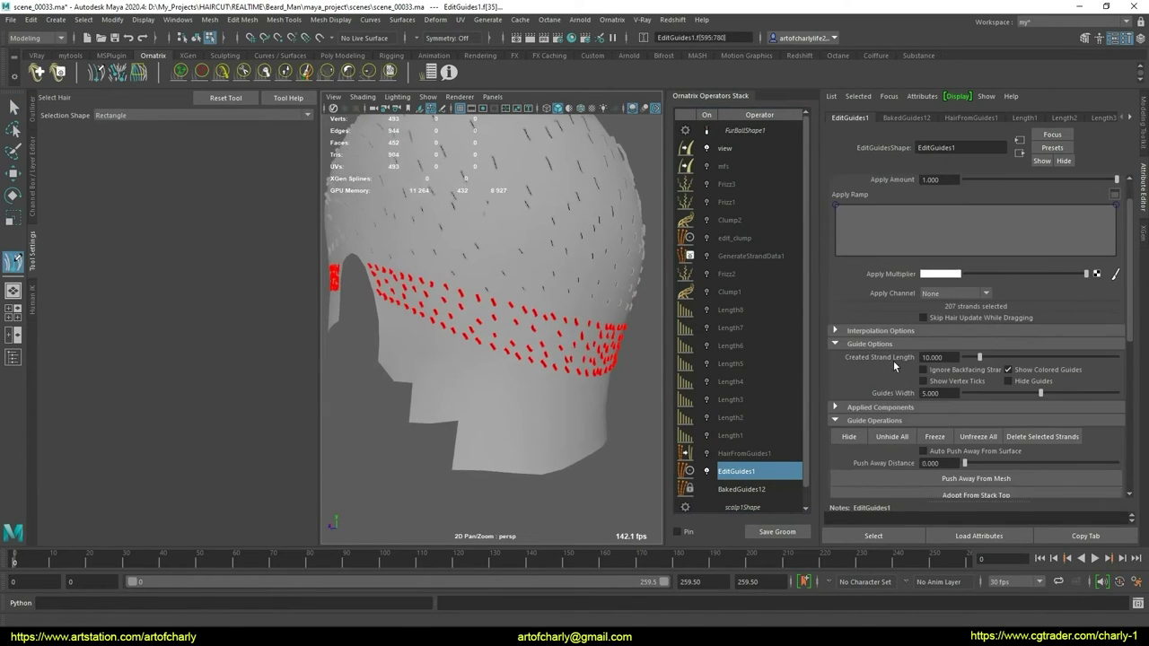
{"action": "left_click", "coordinate": [848, 437]}
{"action": "left_click_drag", "start_coordinate": [485, 339], "coordinate": [524, 360], "text": "alt"}
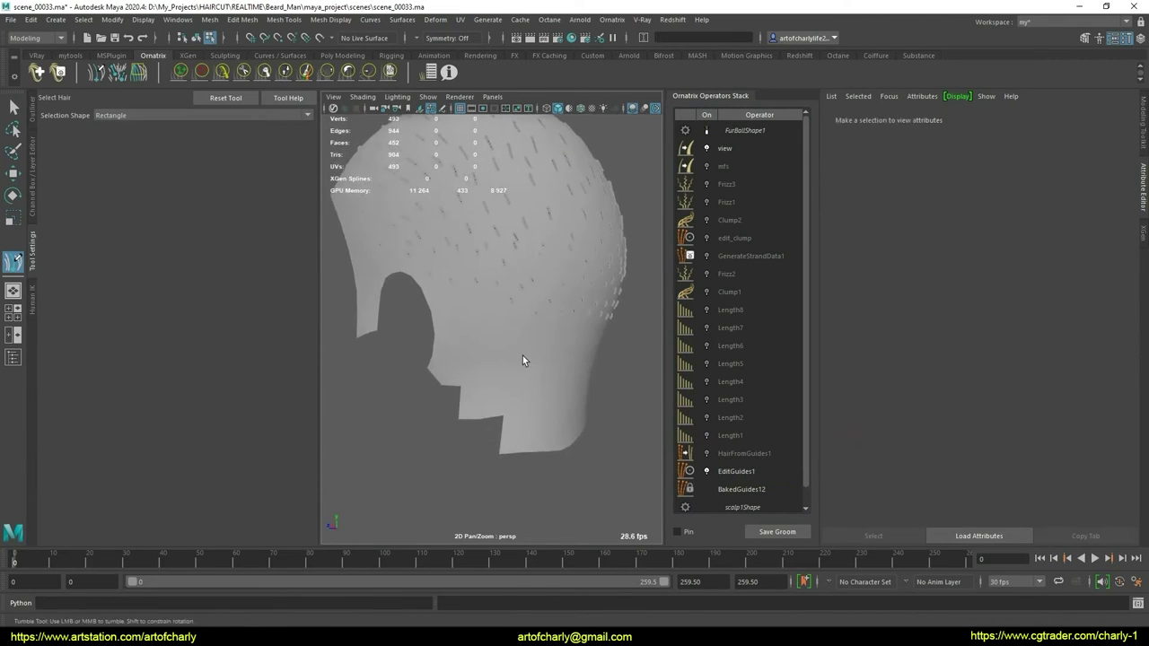
{"action": "middle_click_drag", "start_coordinate": [524, 360], "coordinate": [526, 359], "text": "alt"}
Switch to textured display and save the scene incrementally as scene_00035.ma
{"action": "key", "text": "6"}
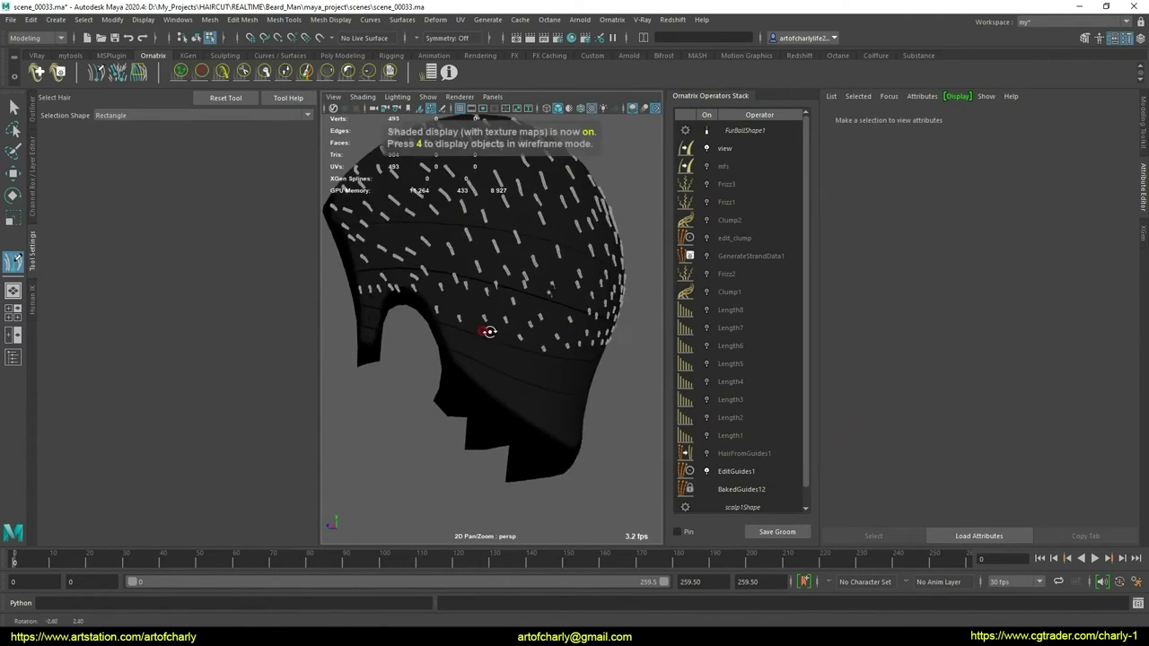
{"action": "left_click_drag", "start_coordinate": [524, 350], "coordinate": [501, 330], "text": "alt"}
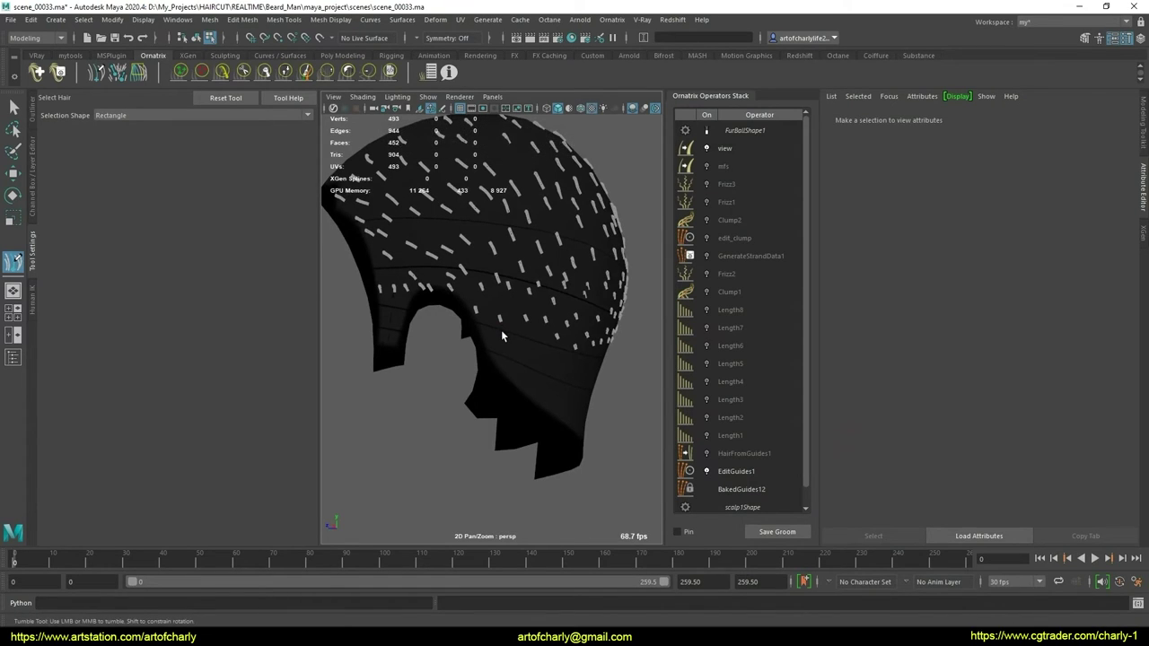
{"action": "left_click_drag", "start_coordinate": [523, 340], "coordinate": [503, 333], "text": "alt"}
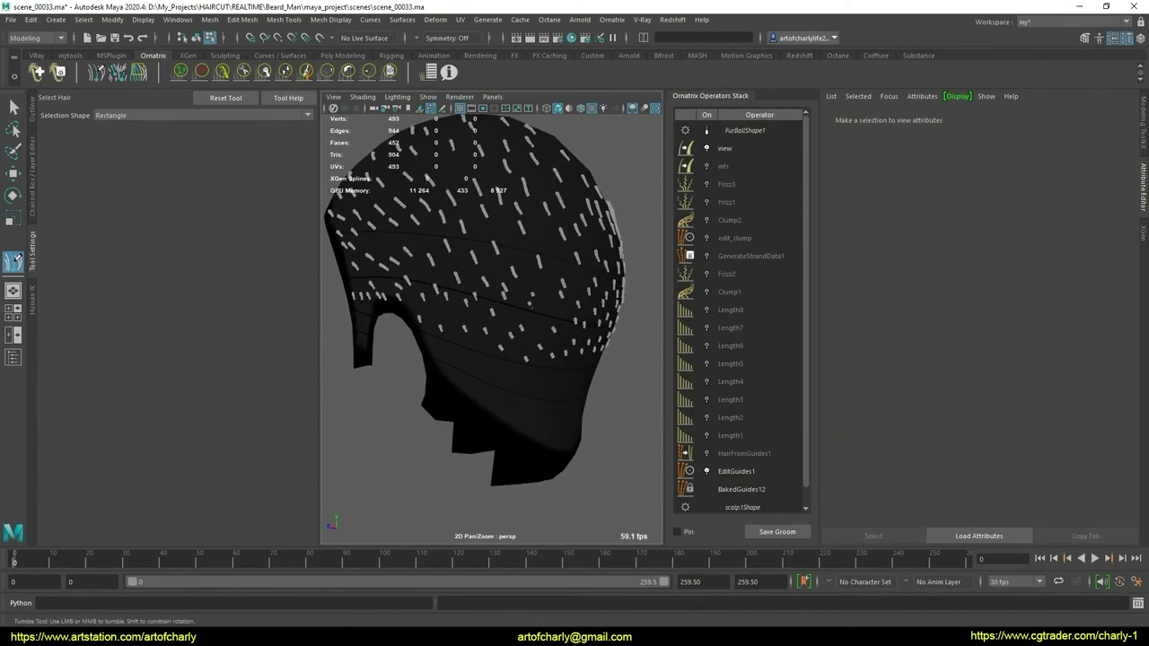
{"action": "key", "text": "ctrl+alt+s"}
{"action": "left_click_drag", "start_coordinate": [427, 286], "coordinate": [441, 355], "text": "alt"}
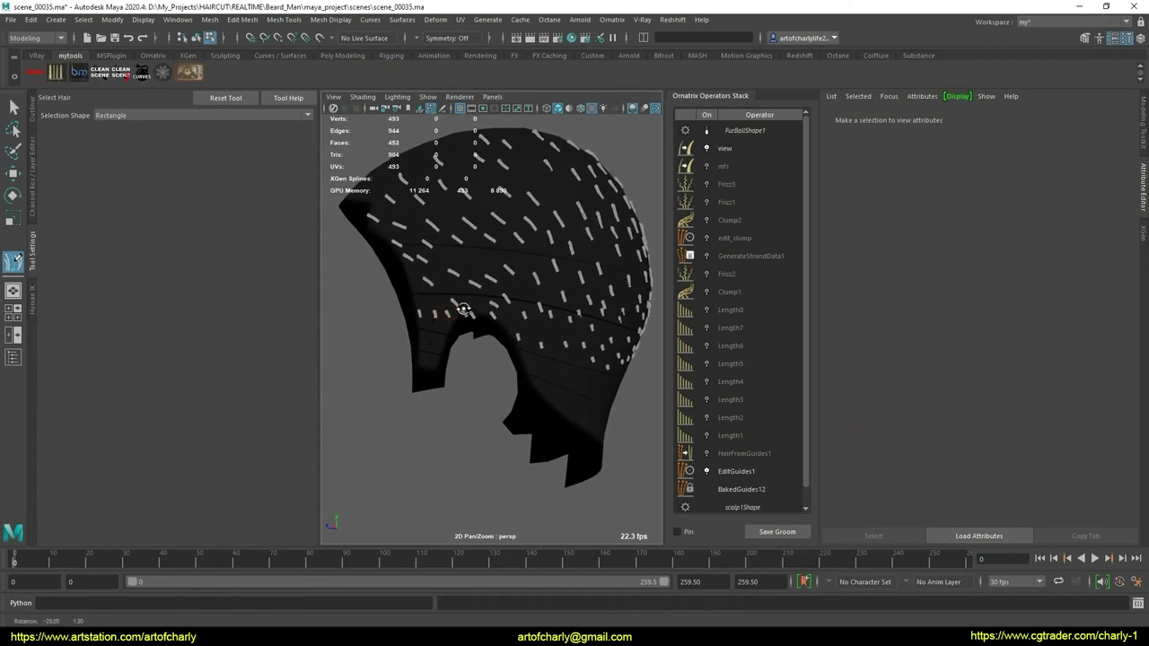
{"action": "scroll", "coordinate": [442, 355], "scroll_direction": "up", "scroll_amount": 5}
{"action": "scroll", "coordinate": [442, 355], "scroll_direction": "down", "scroll_amount": 5}
{"action": "left_click_drag", "start_coordinate": [530, 341], "coordinate": [462, 341], "text": "alt"}
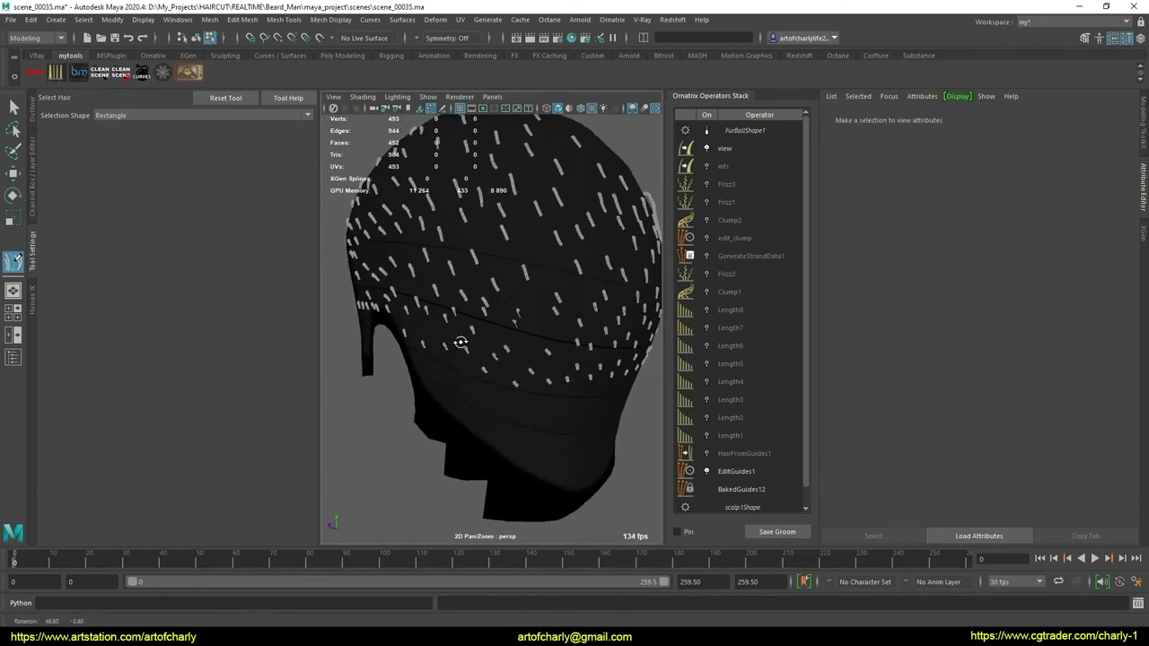
{"action": "left_click", "coordinate": [736, 472]}
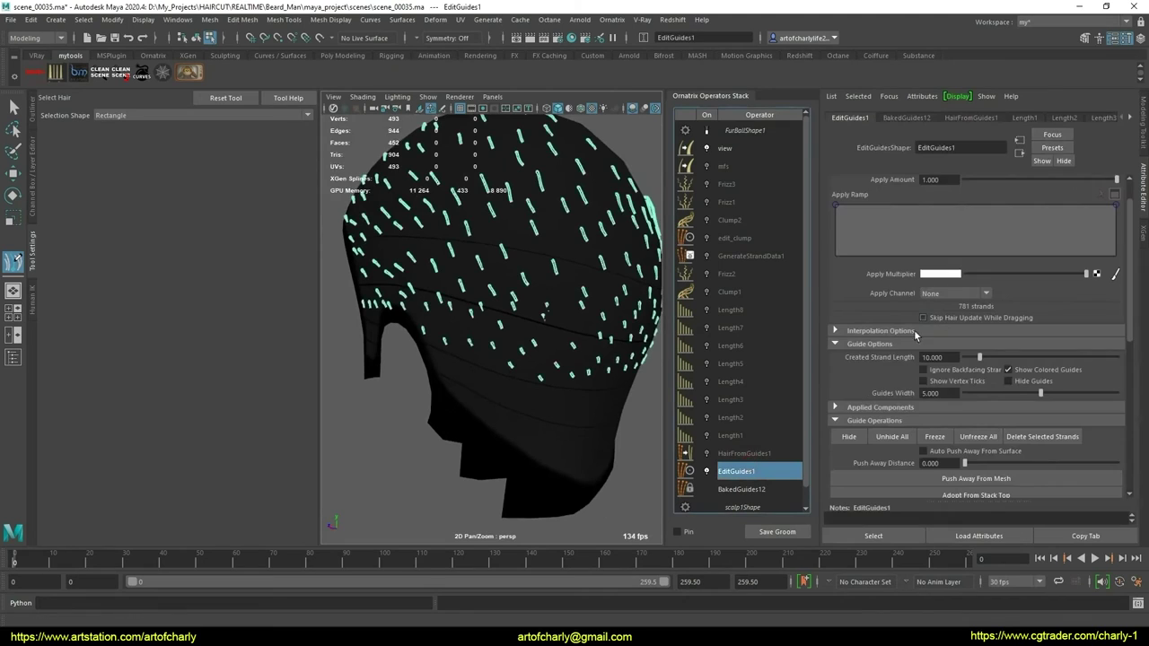
Reselect EditGuides1 and marquee-select the guides above the ear cutout and along the side
{"action": "left_click", "coordinate": [978, 438]}
{"action": "left_click", "coordinate": [738, 473]}
{"action": "scroll", "coordinate": [569, 295], "scroll_direction": "up", "scroll_amount": 5}
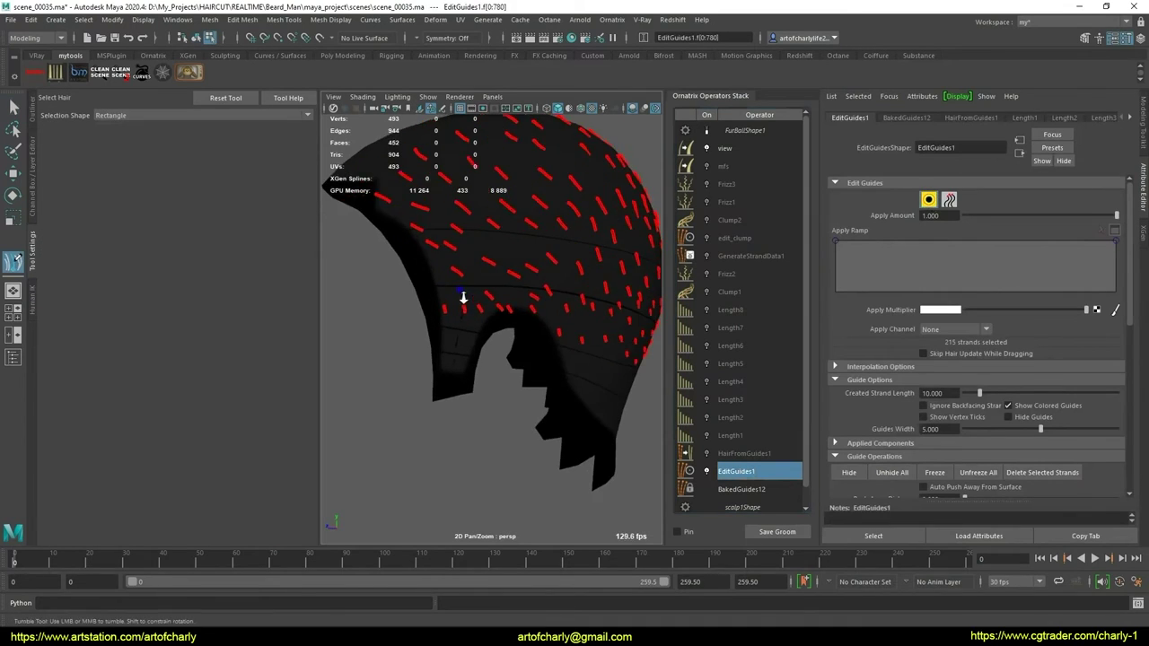
{"action": "scroll", "coordinate": [449, 300], "scroll_direction": "up", "scroll_amount": 3}
{"action": "left_click_drag", "start_coordinate": [377, 307], "coordinate": [476, 357]}
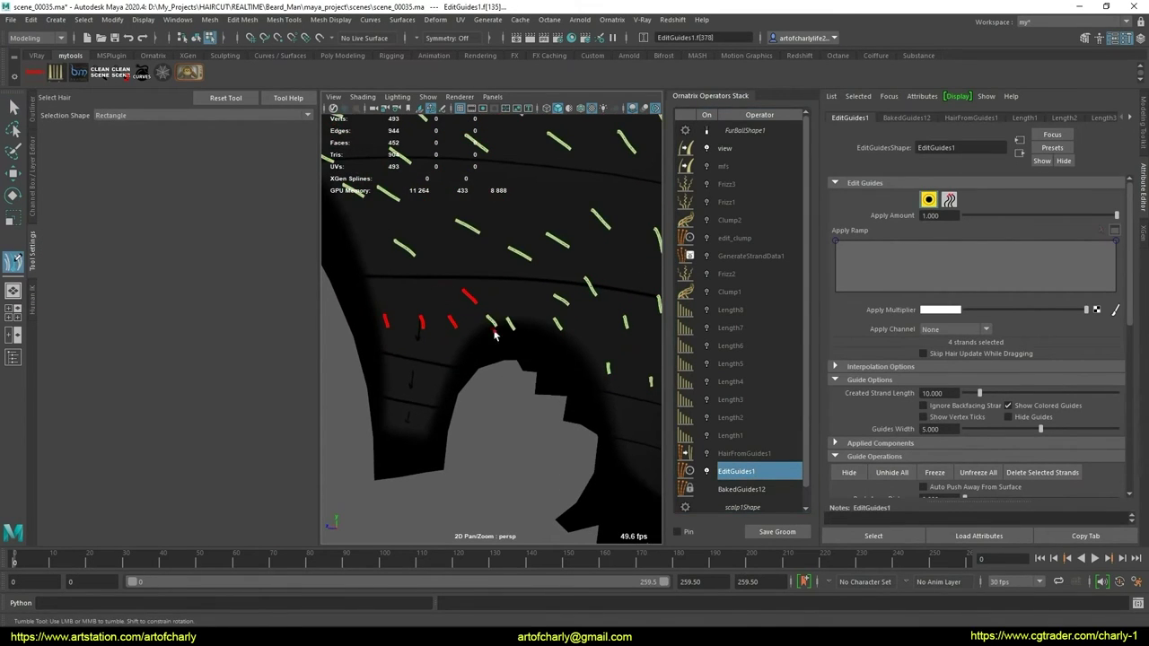
{"action": "left_click_drag", "start_coordinate": [539, 284], "coordinate": [567, 357], "text": "shift"}
{"action": "scroll", "coordinate": [539, 323], "scroll_direction": "down", "scroll_amount": 3}
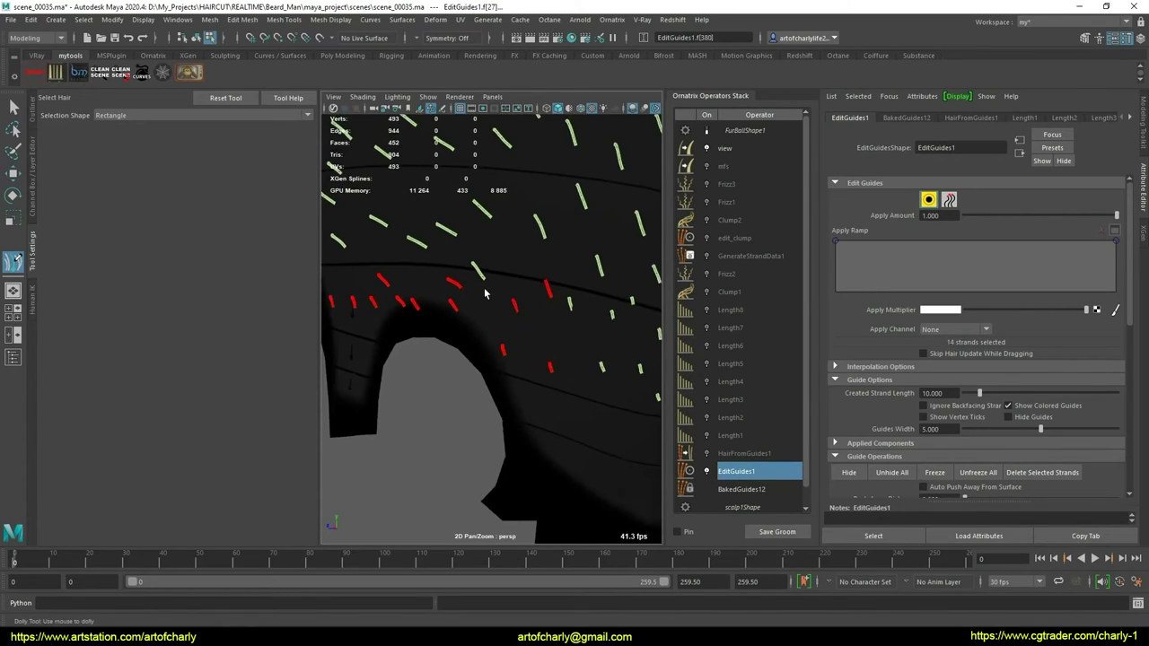
{"action": "left_click_drag", "start_coordinate": [554, 345], "coordinate": [495, 314], "text": "alt"}
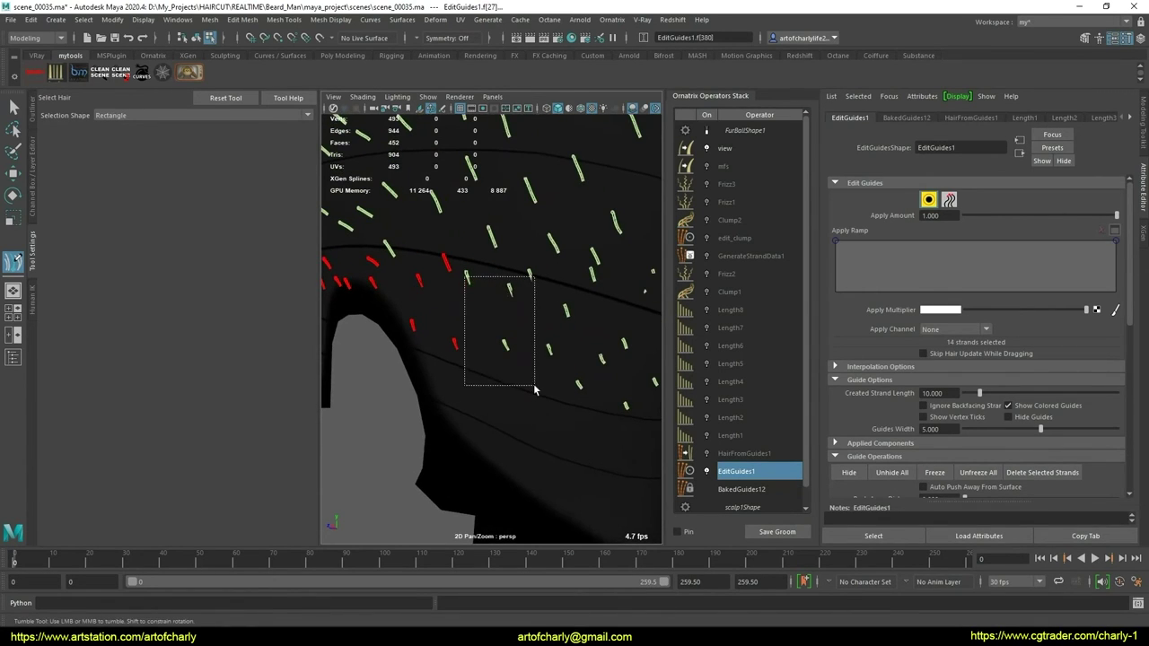
{"action": "left_click_drag", "start_coordinate": [587, 420], "coordinate": [587, 418], "text": "shift"}
{"action": "left_click_drag", "start_coordinate": [587, 418], "coordinate": [549, 370], "text": "alt"}
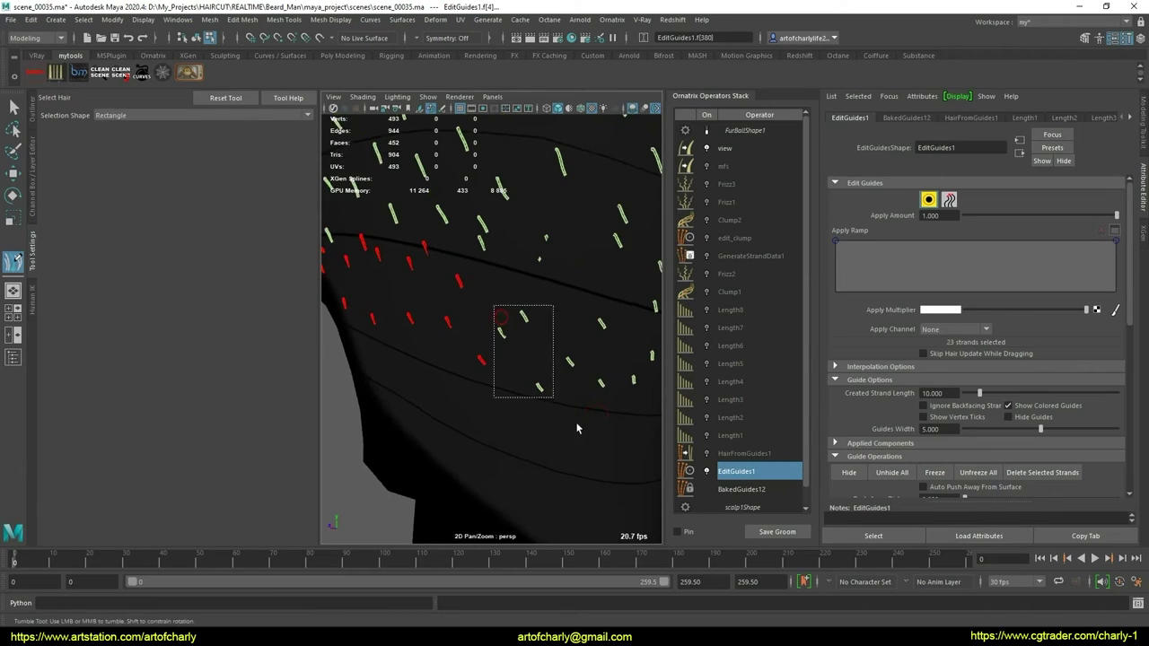
{"action": "left_click_drag", "start_coordinate": [577, 429], "coordinate": [577, 427], "text": "shift"}
{"action": "left_click_drag", "start_coordinate": [577, 428], "coordinate": [474, 355], "text": "alt"}
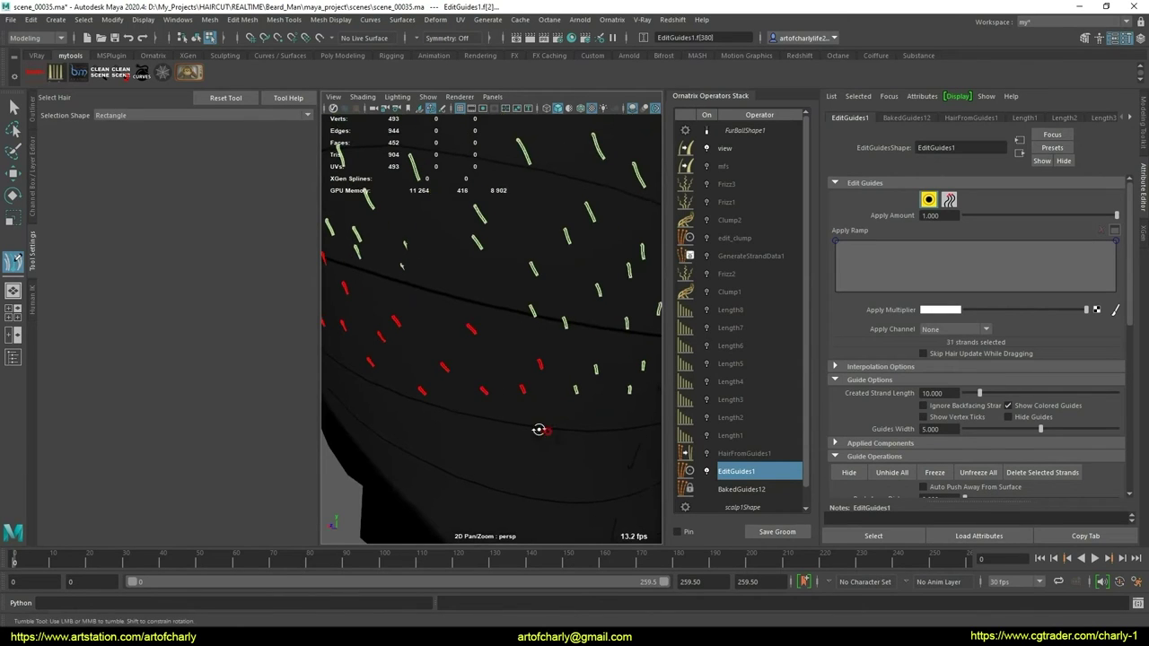
Add more guides near the ear to the selection from several angles
{"action": "mouse_move", "coordinate": [538, 429]}
{"action": "left_mouse_down", "text": "alt"}
{"action": "mouse_move", "coordinate": [492, 383]}
{"action": "mouse_move", "coordinate": [449, 303]}
{"action": "left_mouse_up", "text": "alt"}
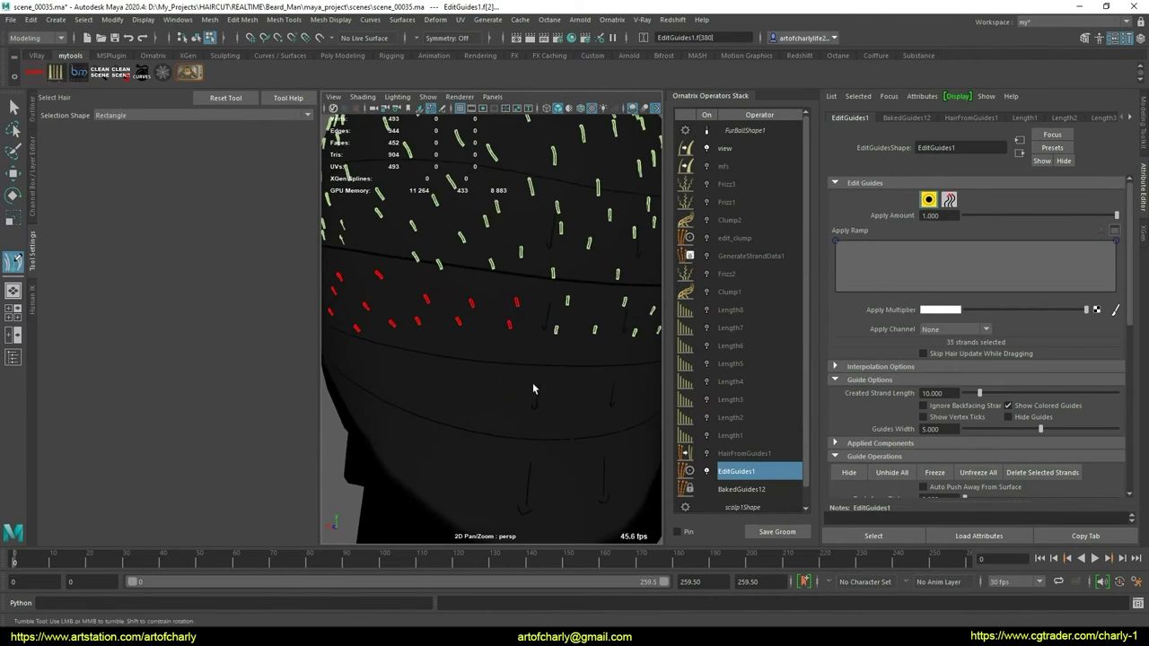
{"action": "mouse_move", "coordinate": [532, 388]}
{"action": "left_mouse_down", "text": "alt"}
{"action": "mouse_move", "coordinate": [505, 379]}
{"action": "mouse_move", "coordinate": [500, 328]}
{"action": "mouse_move", "coordinate": [479, 302]}
{"action": "left_mouse_up", "text": "alt"}
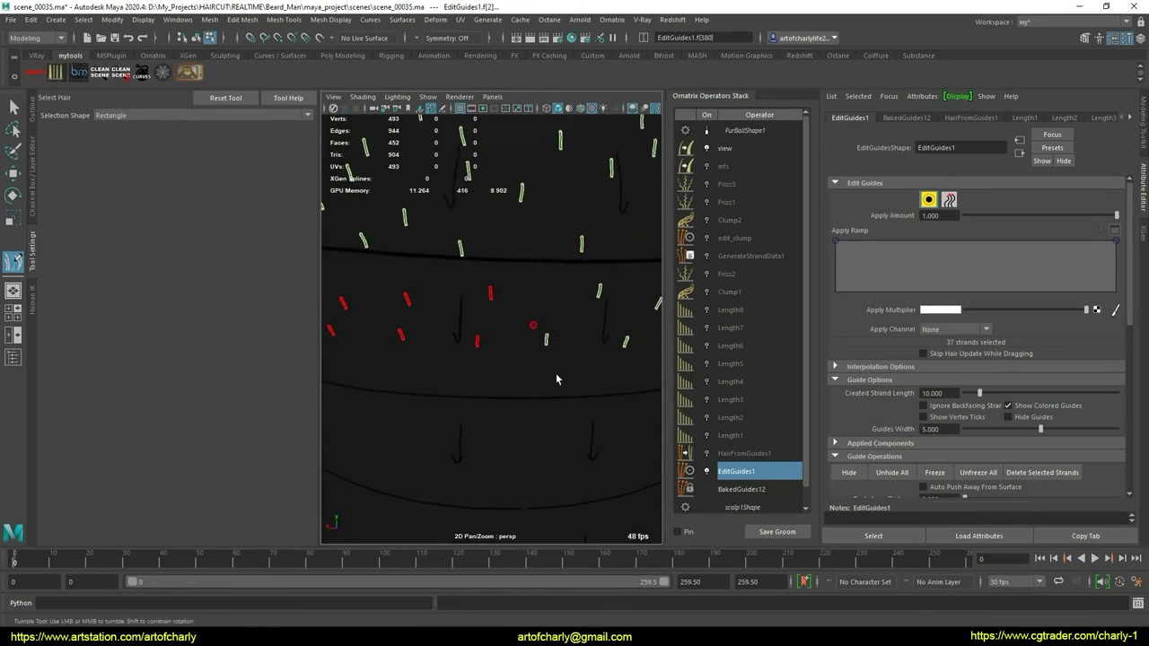
{"action": "right_click_drag", "start_coordinate": [589, 362], "coordinate": [497, 324], "text": "alt"}
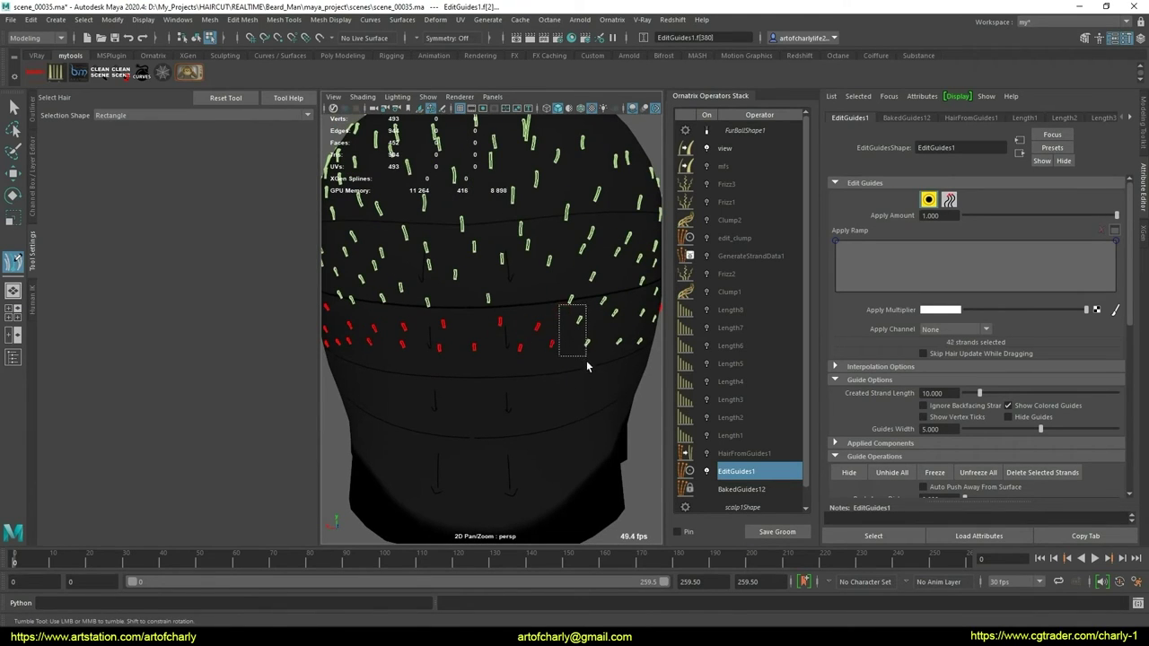
{"action": "left_click_drag", "start_coordinate": [586, 364], "coordinate": [586, 364]}
{"action": "mouse_move", "coordinate": [586, 365]}
{"action": "left_mouse_down", "text": "alt"}
{"action": "mouse_move", "coordinate": [537, 368]}
{"action": "mouse_move", "coordinate": [503, 308]}
{"action": "left_mouse_up", "text": "alt"}
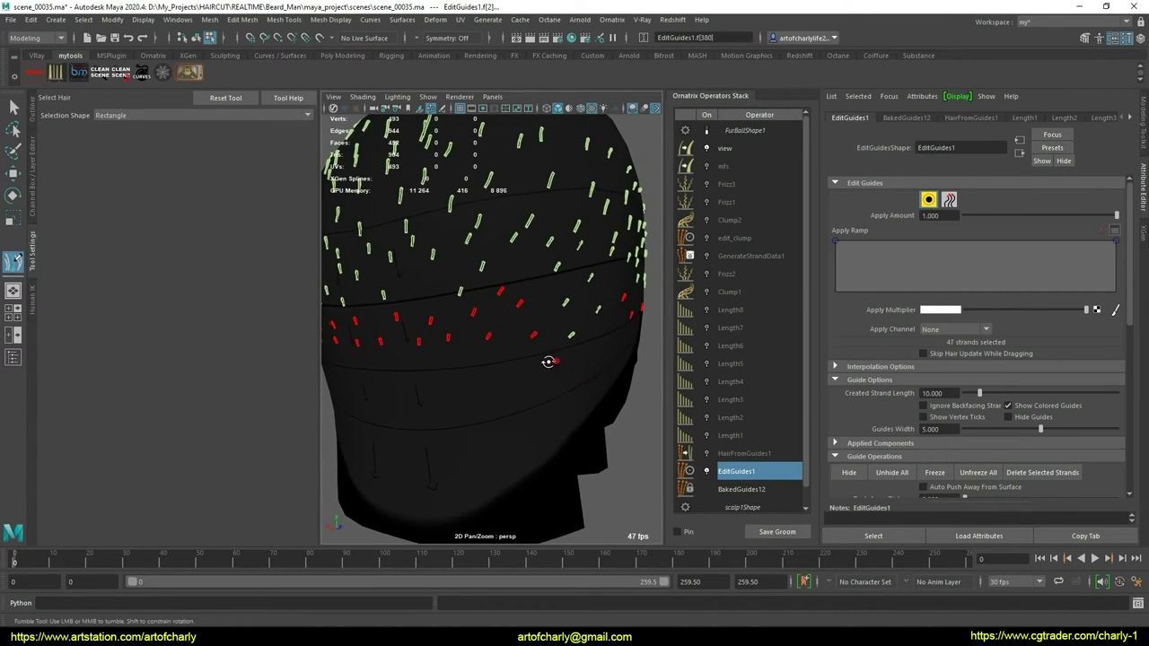
{"action": "mouse_move", "coordinate": [549, 362]}
{"action": "left_mouse_down", "text": "alt"}
{"action": "mouse_move", "coordinate": [468, 311]}
{"action": "mouse_move", "coordinate": [508, 365]}
{"action": "left_mouse_up", "text": "alt"}
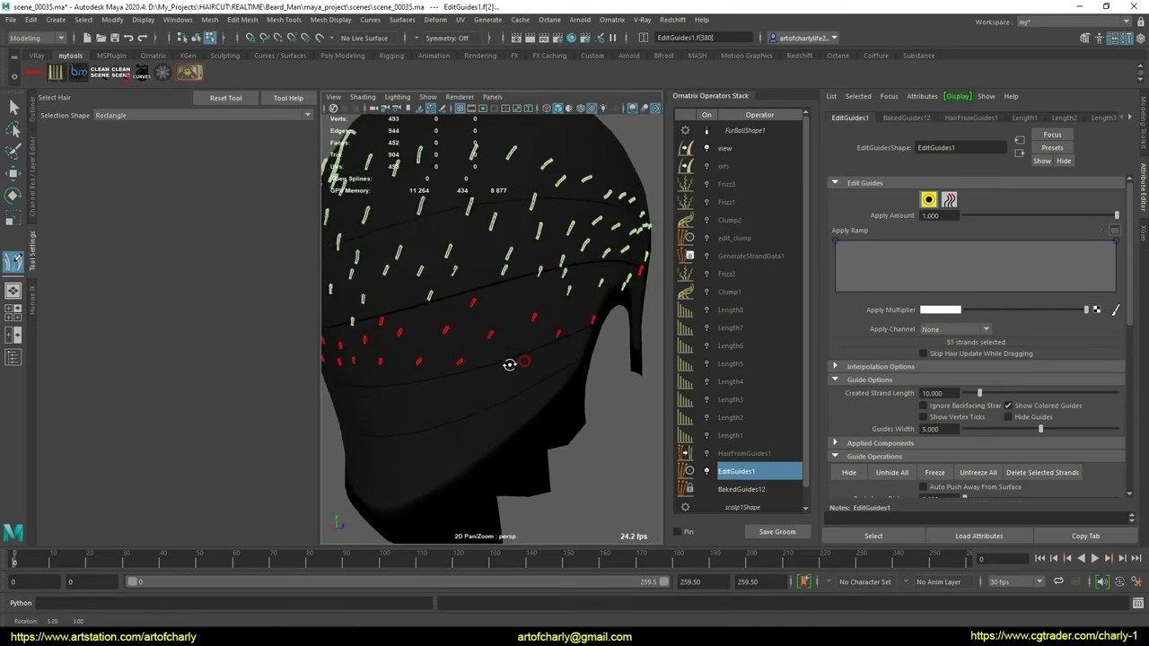
{"action": "right_click_drag", "start_coordinate": [508, 365], "coordinate": [473, 283], "text": "alt"}
{"action": "left_click", "coordinate": [509, 352]}
{"action": "left_click_drag", "start_coordinate": [510, 352], "coordinate": [496, 352], "text": "alt"}
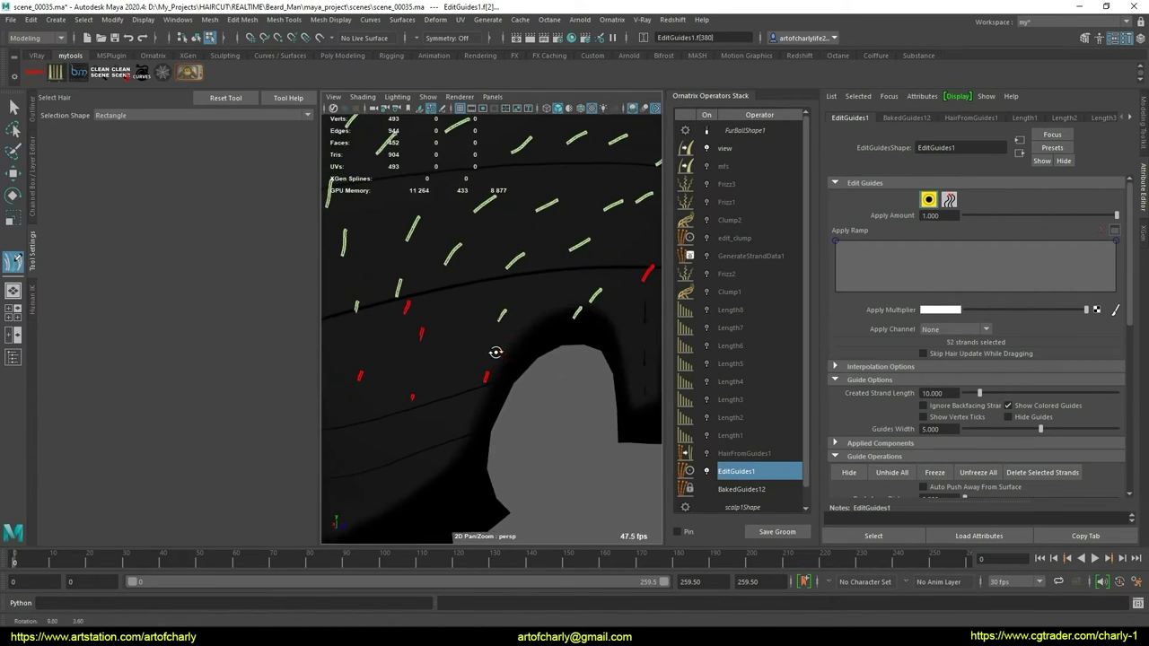
{"action": "left_click", "coordinate": [591, 303]}
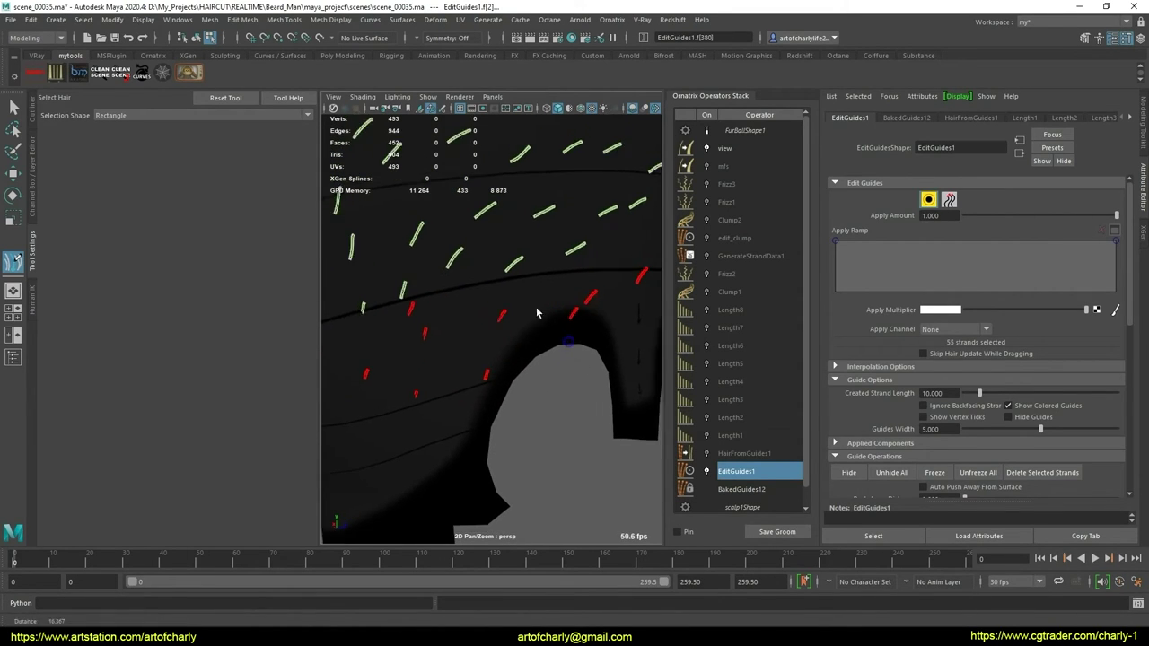
{"action": "right_click_drag", "start_coordinate": [536, 306], "coordinate": [503, 311], "text": "alt"}
{"action": "mouse_move", "coordinate": [502, 310]}
{"action": "left_mouse_down", "text": "alt"}
{"action": "mouse_move", "coordinate": [709, 295]}
{"action": "mouse_move", "coordinate": [659, 300]}
{"action": "left_mouse_up", "text": "alt"}
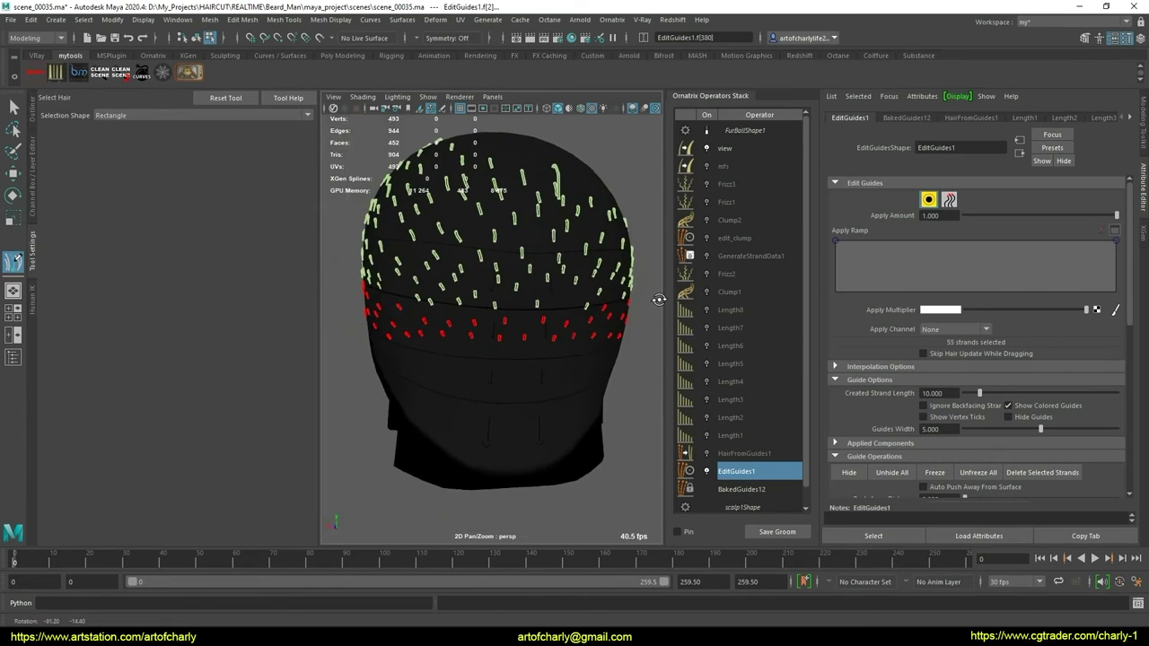
Invert the selection to the upper head guides and freeze them
{"action": "key", "text": "ctrl+i"}
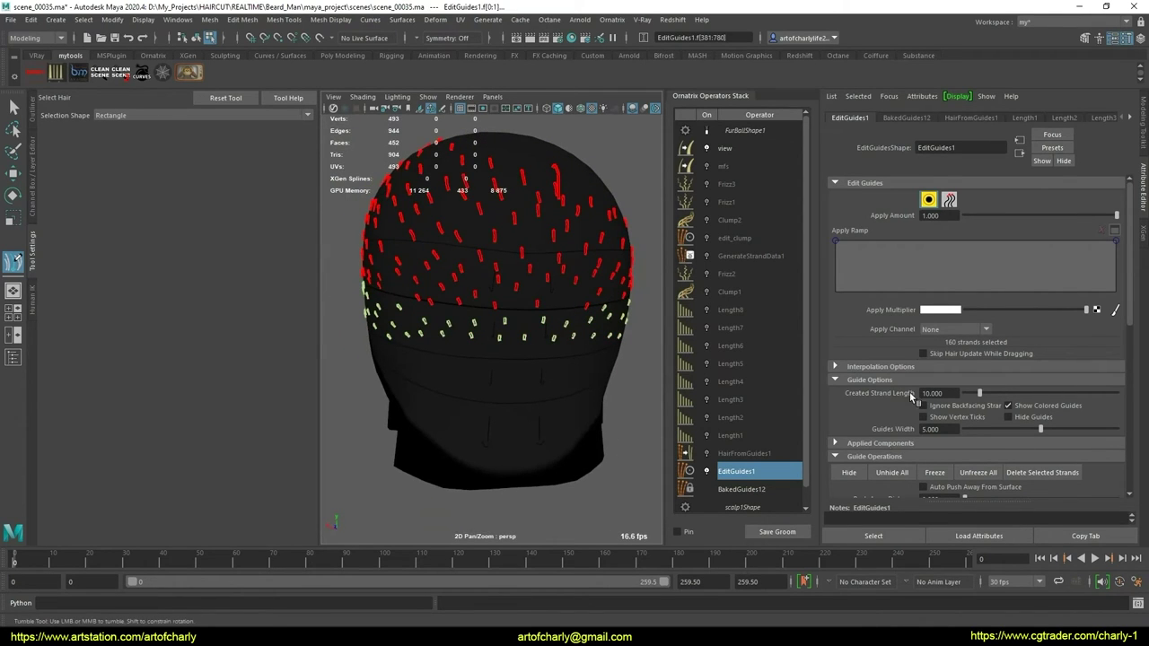
{"action": "left_click", "coordinate": [951, 474]}
{"action": "left_click_drag", "start_coordinate": [574, 314], "coordinate": [462, 325], "text": "alt"}
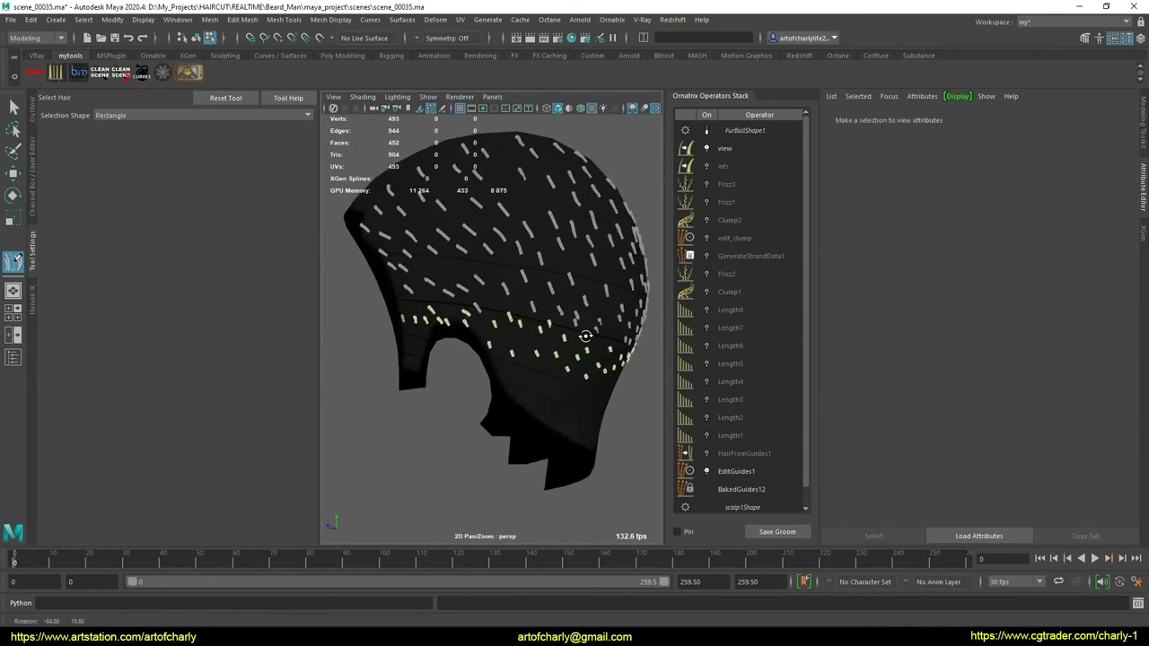
{"action": "right_click_drag", "start_coordinate": [463, 324], "coordinate": [513, 356], "text": "alt"}
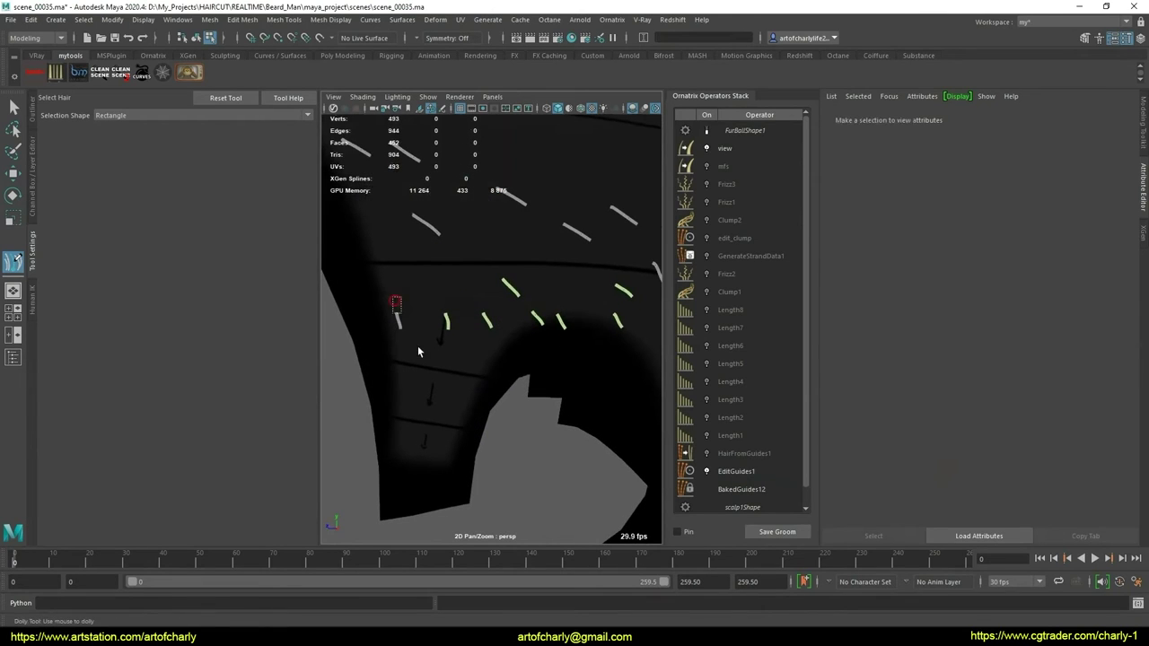
Bring up the Edit Guides settings, select a different group of strands, then clear it
{"action": "left_click", "coordinate": [759, 473]}
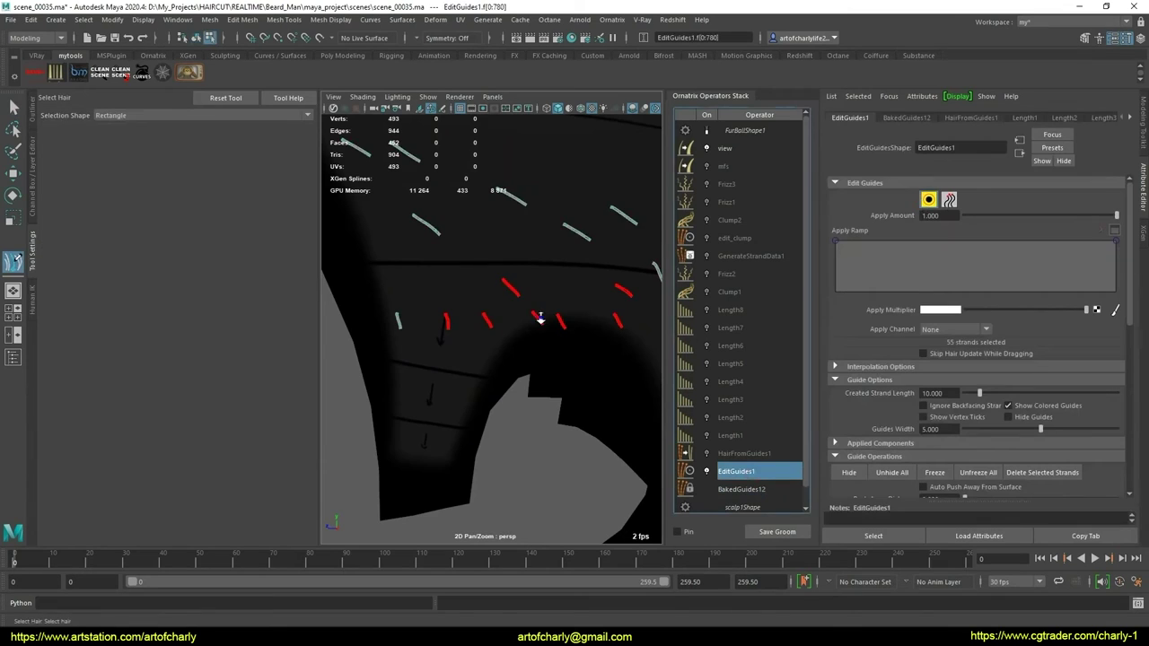
{"action": "scroll", "coordinate": [539, 317], "scroll_direction": "down", "scroll_amount": 5}
{"action": "mouse_move", "coordinate": [529, 300]}
{"action": "left_mouse_down", "text": "alt"}
{"action": "mouse_move", "coordinate": [540, 301]}
{"action": "mouse_move", "coordinate": [530, 341]}
{"action": "mouse_move", "coordinate": [533, 304]}
{"action": "left_mouse_up", "text": "alt"}
{"action": "mouse_move", "coordinate": [482, 196]}
{"action": "left_mouse_down"}
{"action": "mouse_move", "coordinate": [626, 483]}
{"action": "mouse_move", "coordinate": [519, 434]}
{"action": "left_mouse_up"}
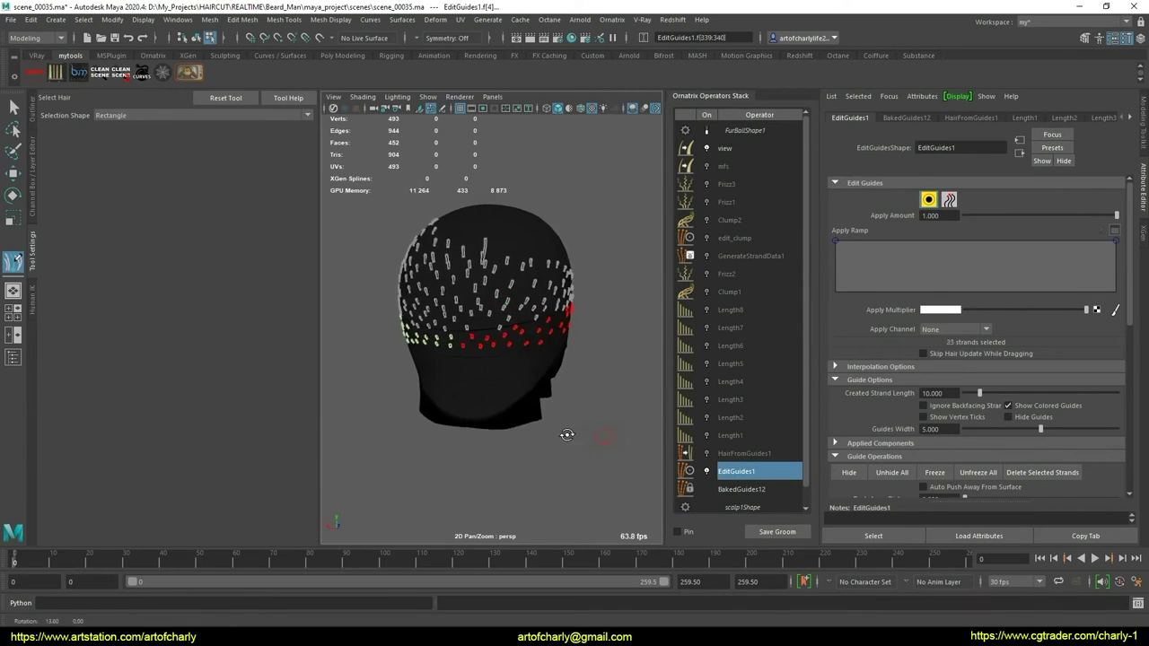
{"action": "left_click", "coordinate": [1041, 473]}
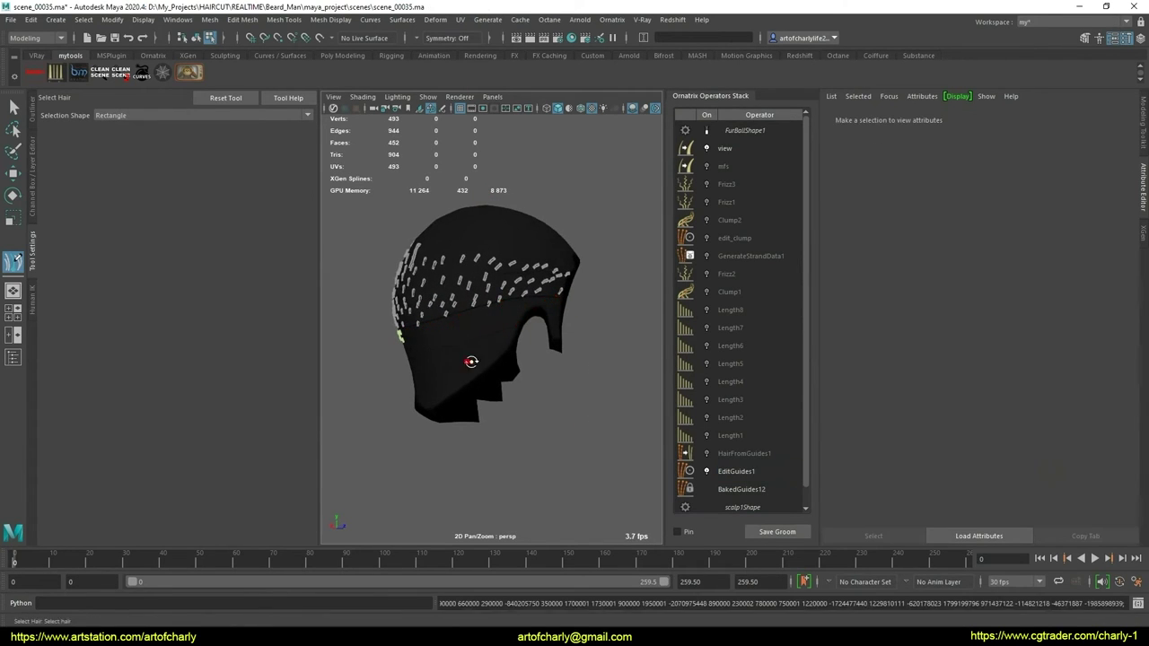
Move in close to the head and reopen the EditGuides1 operator settings
{"action": "left_click_drag", "start_coordinate": [472, 364], "coordinate": [631, 359], "text": "alt"}
{"action": "scroll", "coordinate": [539, 341], "scroll_direction": "up", "scroll_amount": 5}
{"action": "left_click_drag", "start_coordinate": [538, 341], "coordinate": [460, 341], "text": "alt"}
{"action": "scroll", "coordinate": [467, 359], "scroll_direction": "up", "scroll_amount": 3}
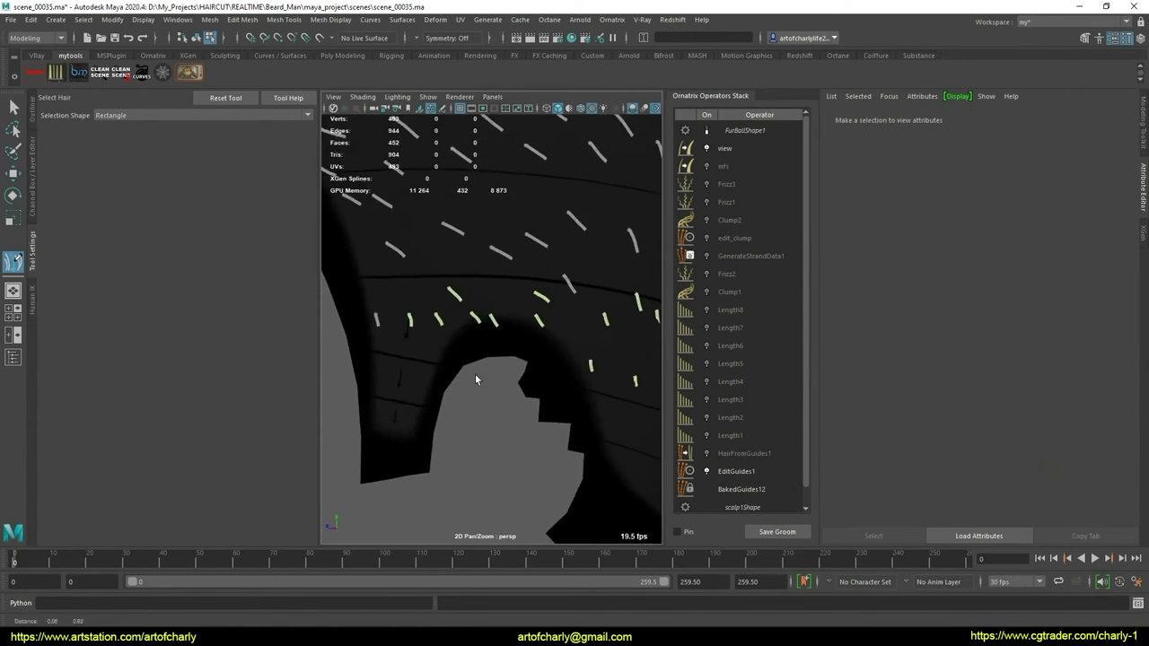
{"action": "scroll", "coordinate": [462, 354], "scroll_direction": "up", "scroll_amount": 2}
{"action": "scroll", "coordinate": [462, 350], "scroll_direction": "up", "scroll_amount": 2}
{"action": "scroll", "coordinate": [476, 355], "scroll_direction": "up", "scroll_amount": 2}
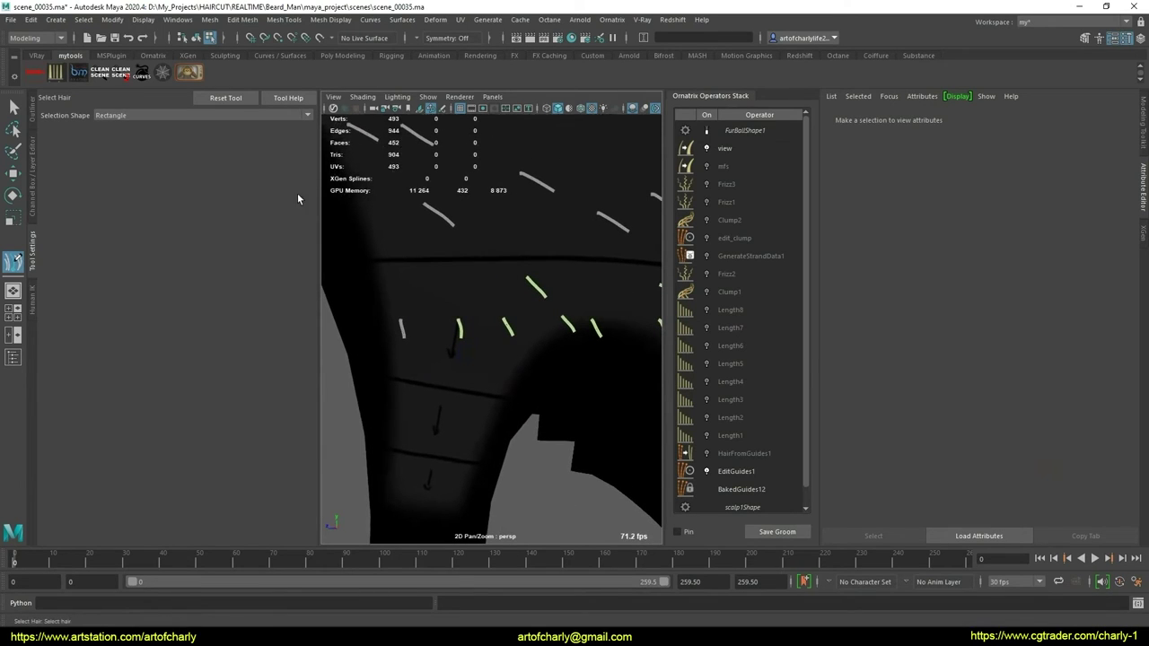
{"action": "left_click", "coordinate": [736, 471]}
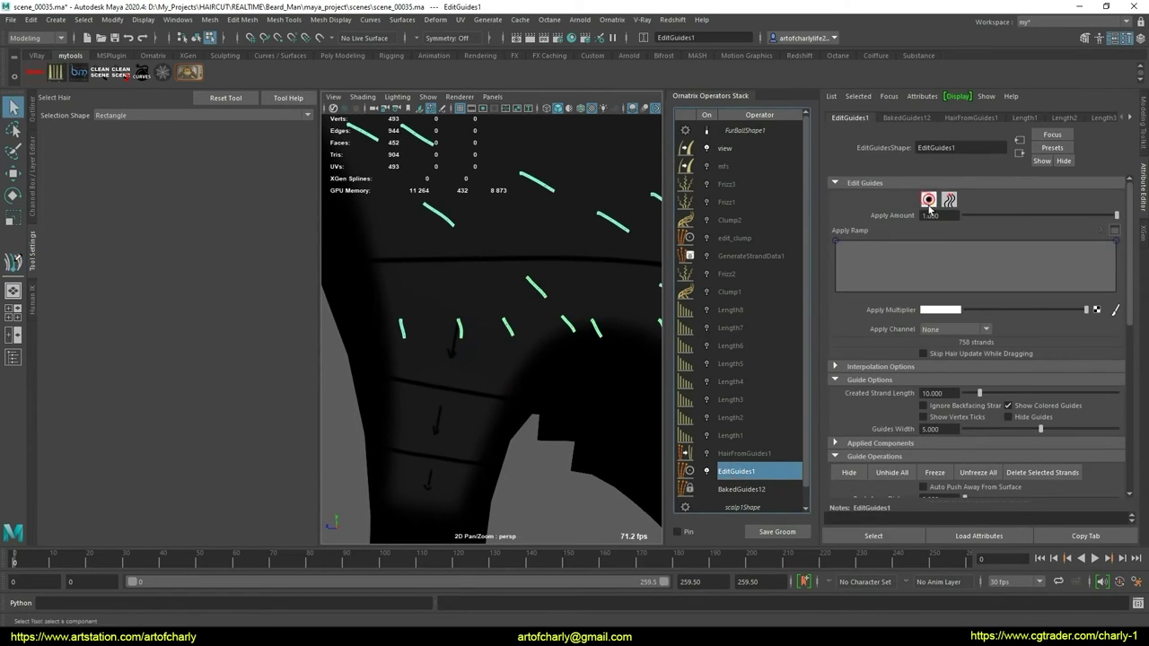
Switch the shelf to the Ornatrix tab and pick the Draw Strand Tool
{"action": "left_click", "coordinate": [111, 55]}
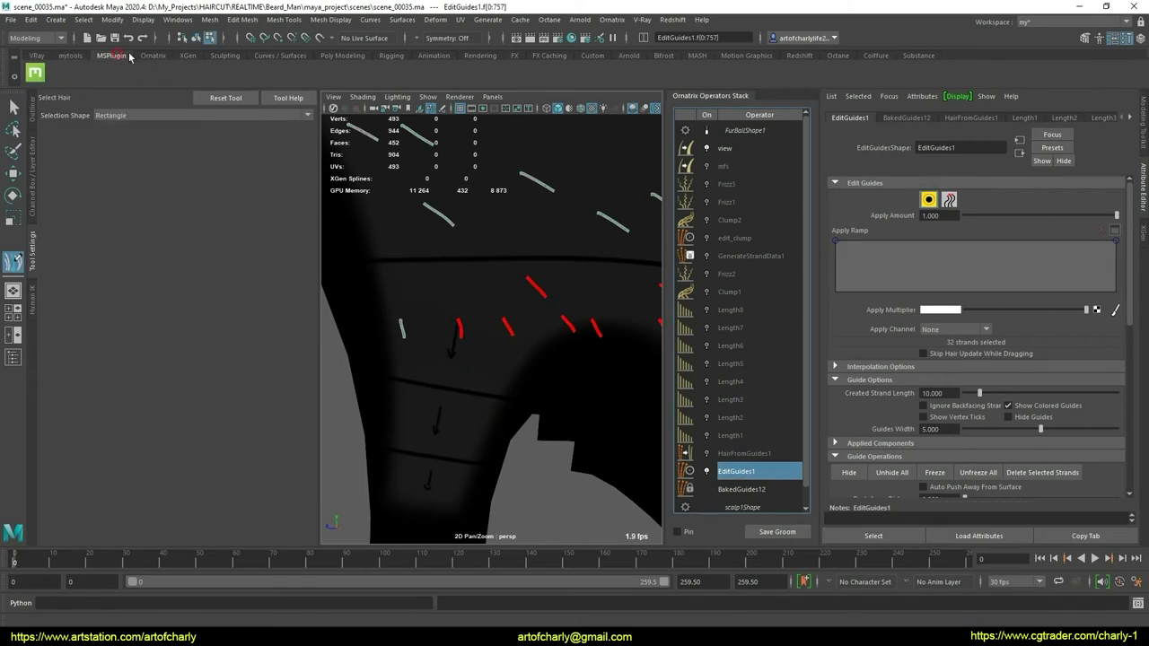
{"action": "left_click", "coordinate": [153, 55]}
{"action": "left_click", "coordinate": [93, 74]}
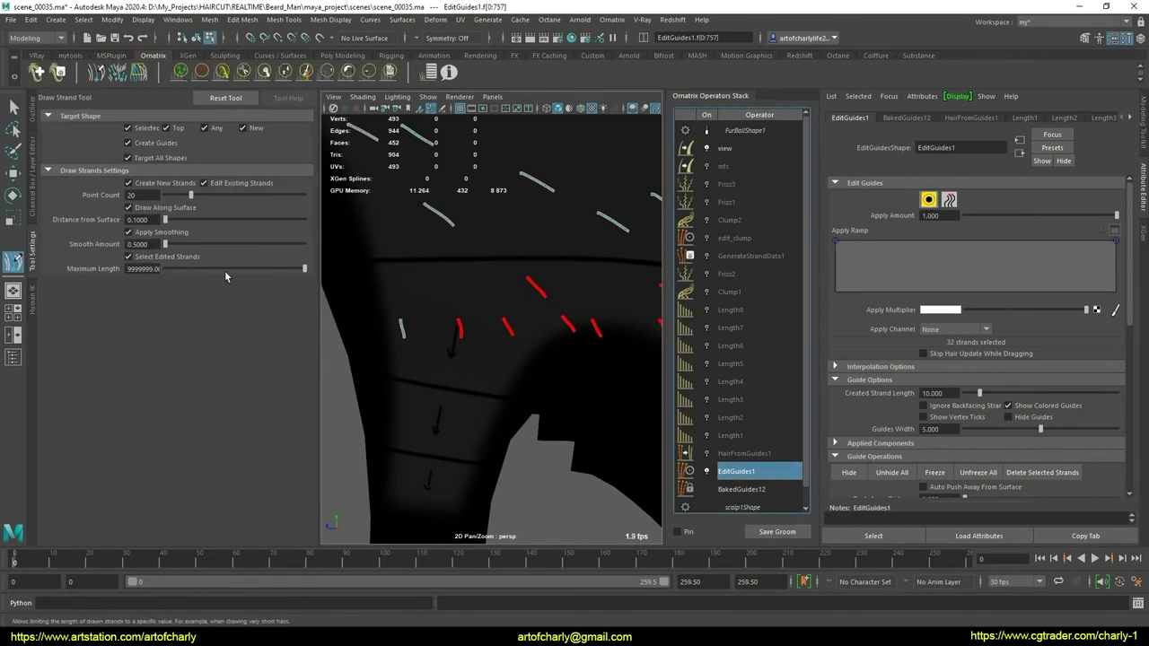
Plant several short new guide strands along the lower hairline
{"action": "left_click_drag", "start_coordinate": [502, 380], "coordinate": [526, 351], "text": "alt"}
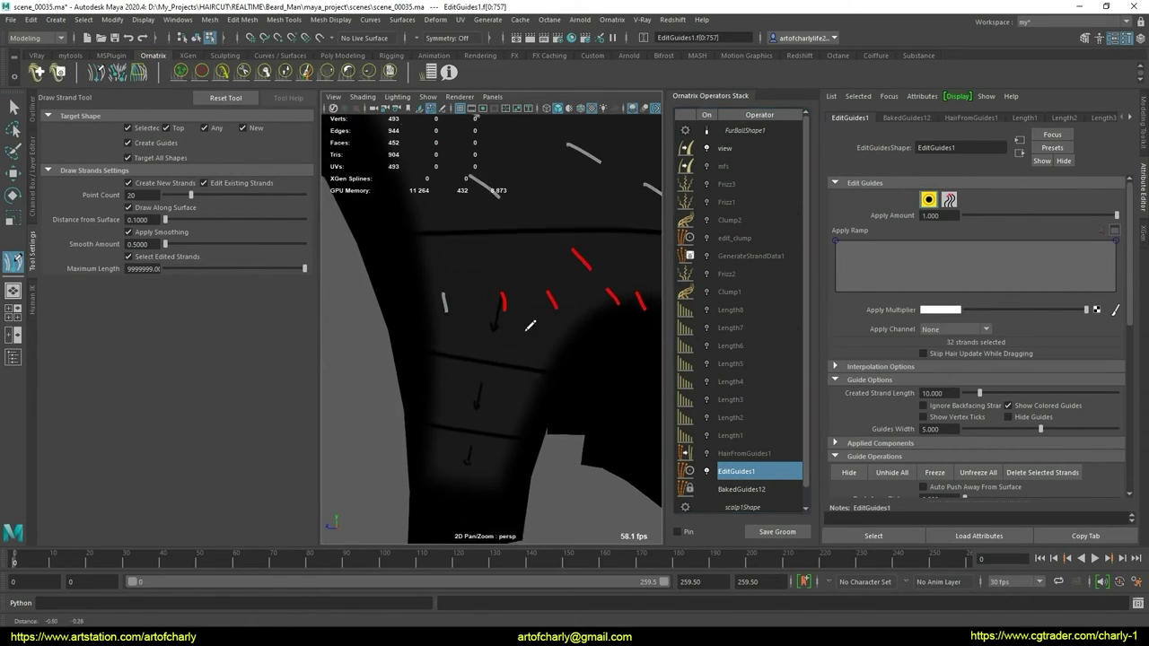
{"action": "left_click_drag", "start_coordinate": [453, 268], "coordinate": [464, 284]}
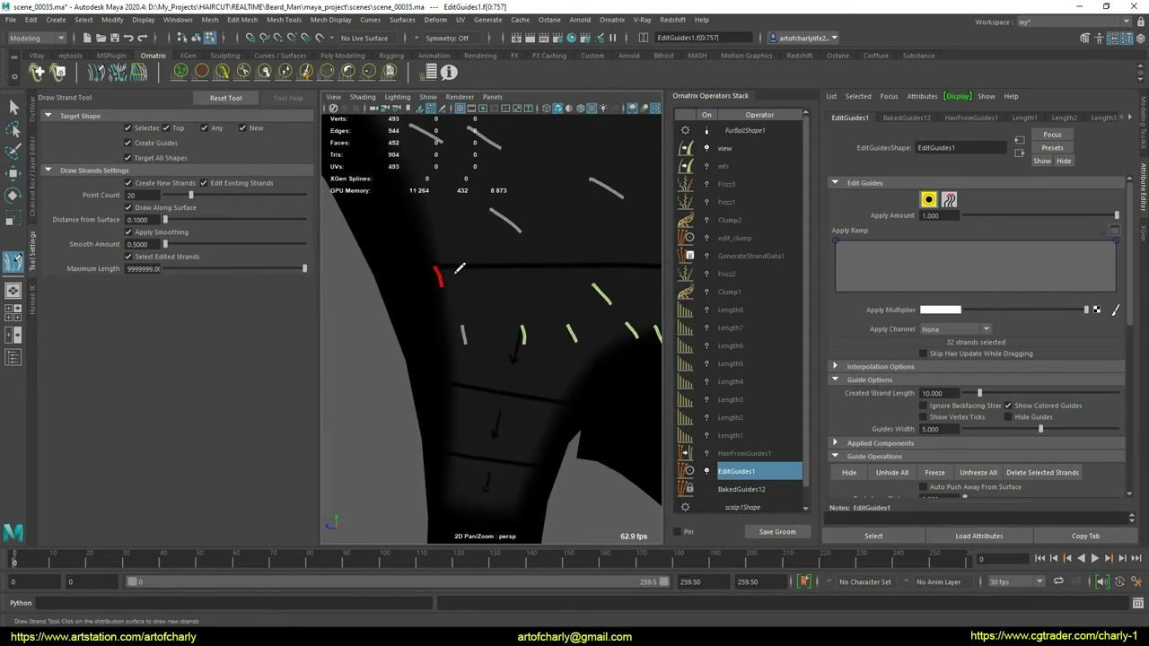
{"action": "left_click", "coordinate": [481, 266]}
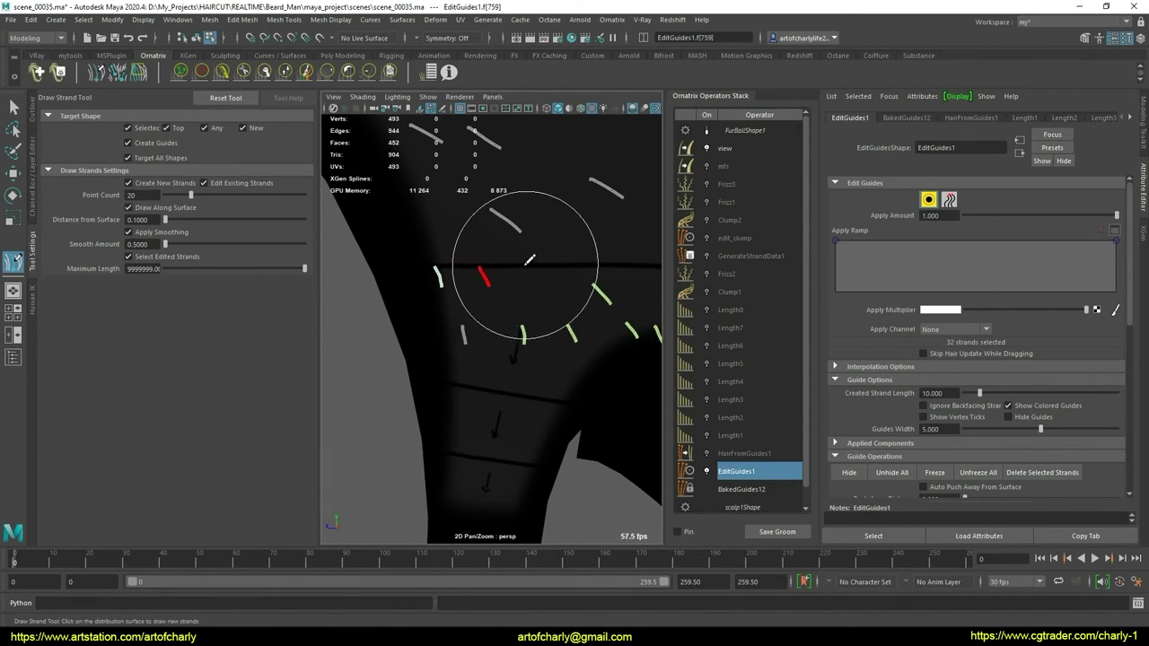
{"action": "left_click", "coordinate": [530, 269]}
{"action": "mouse_move", "coordinate": [568, 272]}
{"action": "middle_mouse_down"}
{"action": "mouse_move", "coordinate": [487, 287]}
{"action": "mouse_move", "coordinate": [503, 278]}
{"action": "middle_mouse_up"}
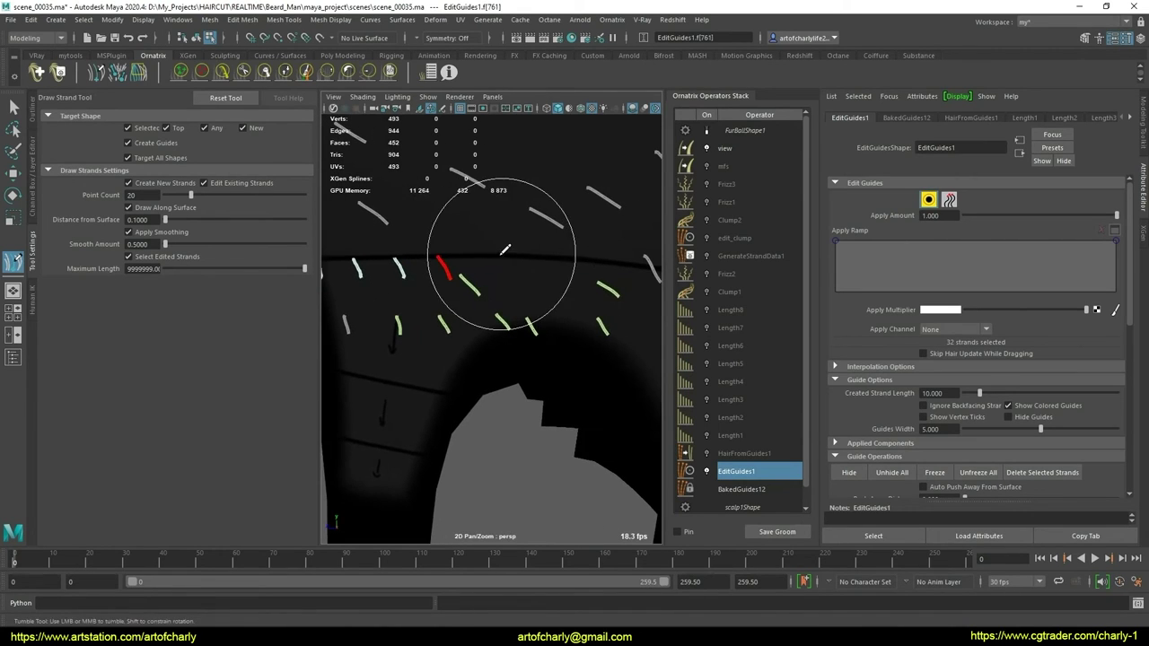
{"action": "left_click", "coordinate": [505, 267]}
{"action": "left_click", "coordinate": [552, 258]}
{"action": "middle_click_drag", "start_coordinate": [605, 286], "coordinate": [564, 281], "text": "alt"}
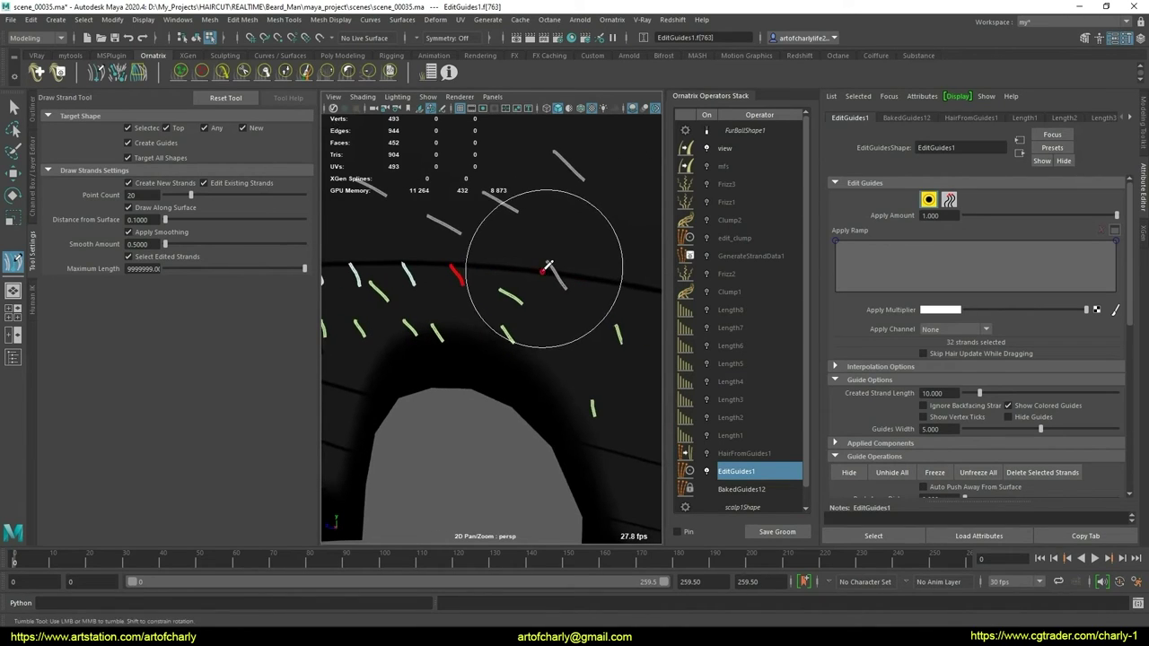
{"action": "mouse_move", "coordinate": [559, 277]}
{"action": "left_mouse_down", "text": "alt"}
{"action": "mouse_move", "coordinate": [525, 282]}
{"action": "mouse_move", "coordinate": [551, 256]}
{"action": "mouse_move", "coordinate": [527, 261]}
{"action": "mouse_move", "coordinate": [559, 290]}
{"action": "mouse_move", "coordinate": [542, 275]}
{"action": "mouse_move", "coordinate": [551, 290]}
{"action": "mouse_move", "coordinate": [476, 283]}
{"action": "mouse_move", "coordinate": [534, 290]}
{"action": "mouse_move", "coordinate": [503, 268]}
{"action": "mouse_move", "coordinate": [539, 315]}
{"action": "left_mouse_up", "text": "alt"}
{"action": "left_click", "coordinate": [513, 274]}
Zoom in on the lower scalp band and draw a new guide strand among the short guides
{"action": "scroll", "coordinate": [580, 272], "scroll_direction": "down", "scroll_amount": 5}
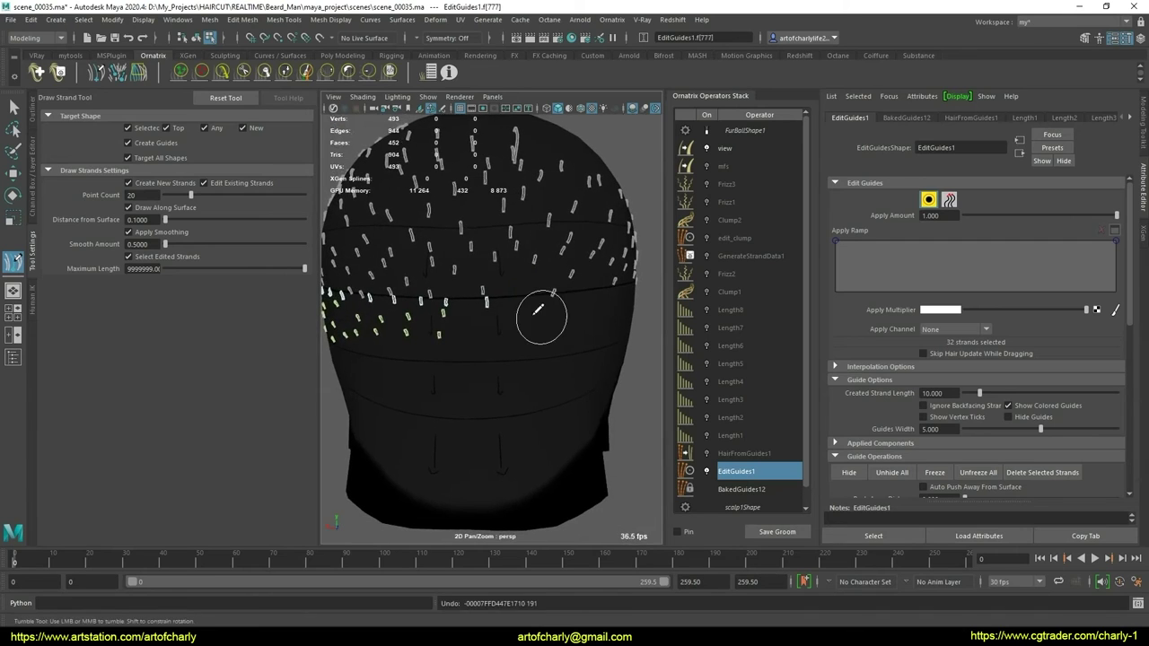
{"action": "scroll", "coordinate": [525, 312], "scroll_direction": "up", "scroll_amount": 5}
{"action": "scroll", "coordinate": [525, 311], "scroll_direction": "up", "scroll_amount": 2}
{"action": "middle_click_drag", "start_coordinate": [520, 303], "coordinate": [544, 269], "text": "alt"}
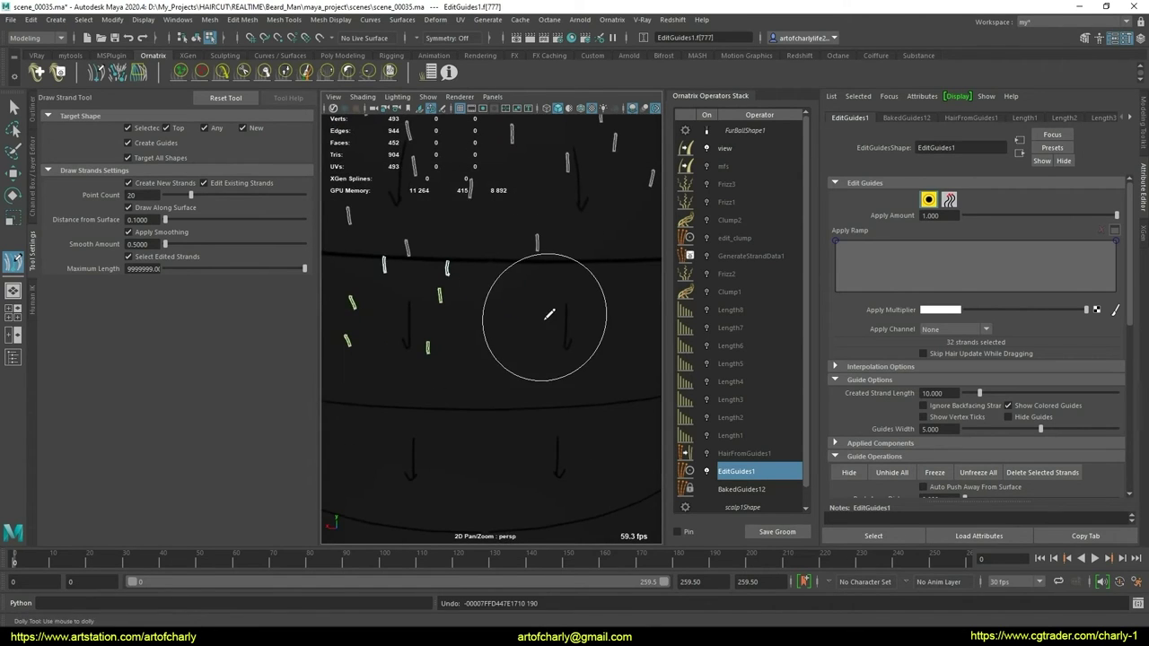
{"action": "middle_click_drag", "start_coordinate": [545, 315], "coordinate": [518, 293], "text": "alt"}
{"action": "middle_click_drag", "start_coordinate": [518, 345], "coordinate": [523, 291], "text": "alt"}
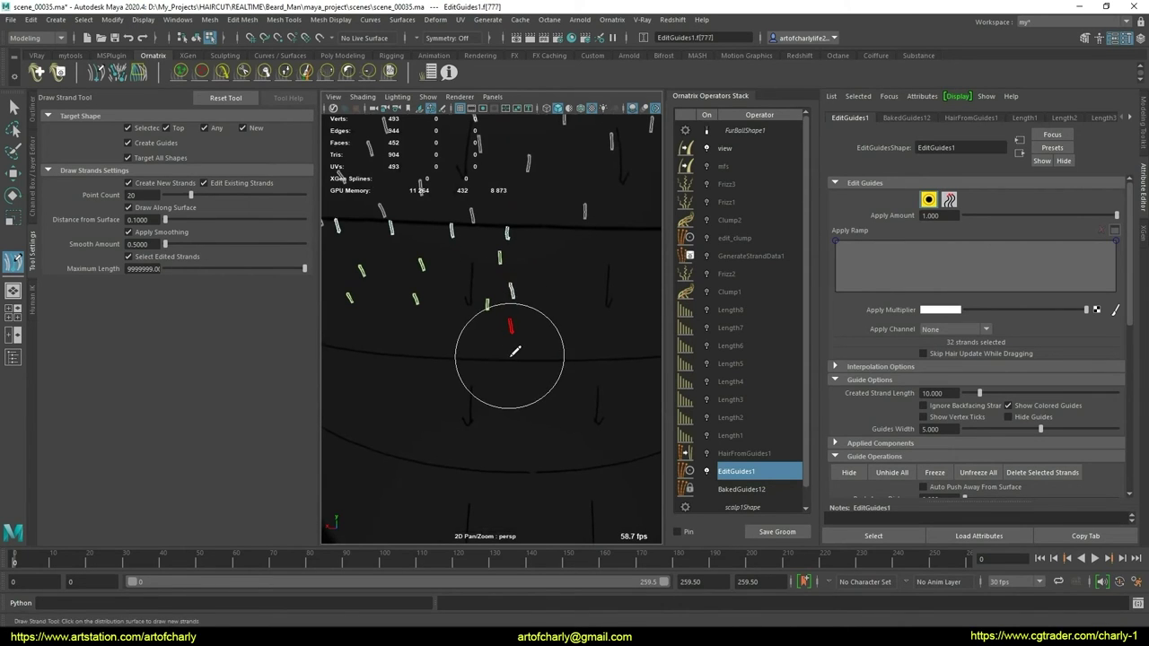
{"action": "mouse_move", "coordinate": [501, 331]}
{"action": "left_mouse_down", "text": "alt"}
{"action": "mouse_move", "coordinate": [529, 327]}
{"action": "mouse_move", "coordinate": [493, 341]}
{"action": "left_mouse_up", "text": "alt"}
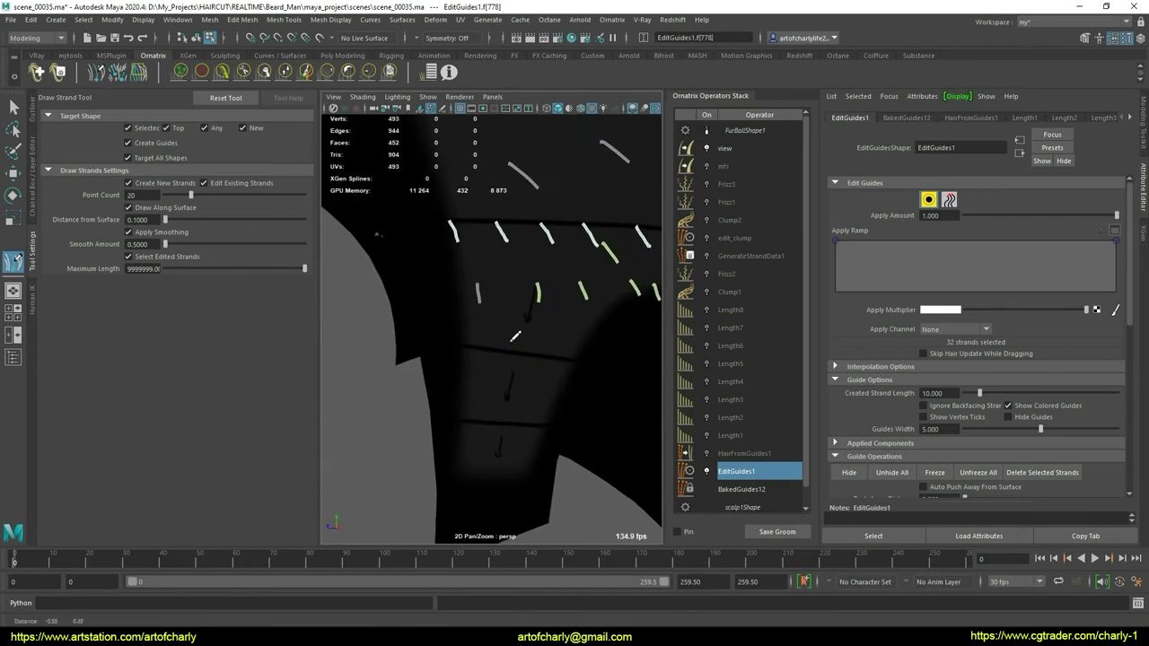
{"action": "right_click_drag", "start_coordinate": [493, 341], "coordinate": [453, 274], "text": "alt"}
{"action": "mouse_move", "coordinate": [453, 274]}
{"action": "left_mouse_down", "text": "alt"}
{"action": "mouse_move", "coordinate": [445, 346]}
{"action": "mouse_move", "coordinate": [505, 373]}
{"action": "left_mouse_up", "text": "alt"}
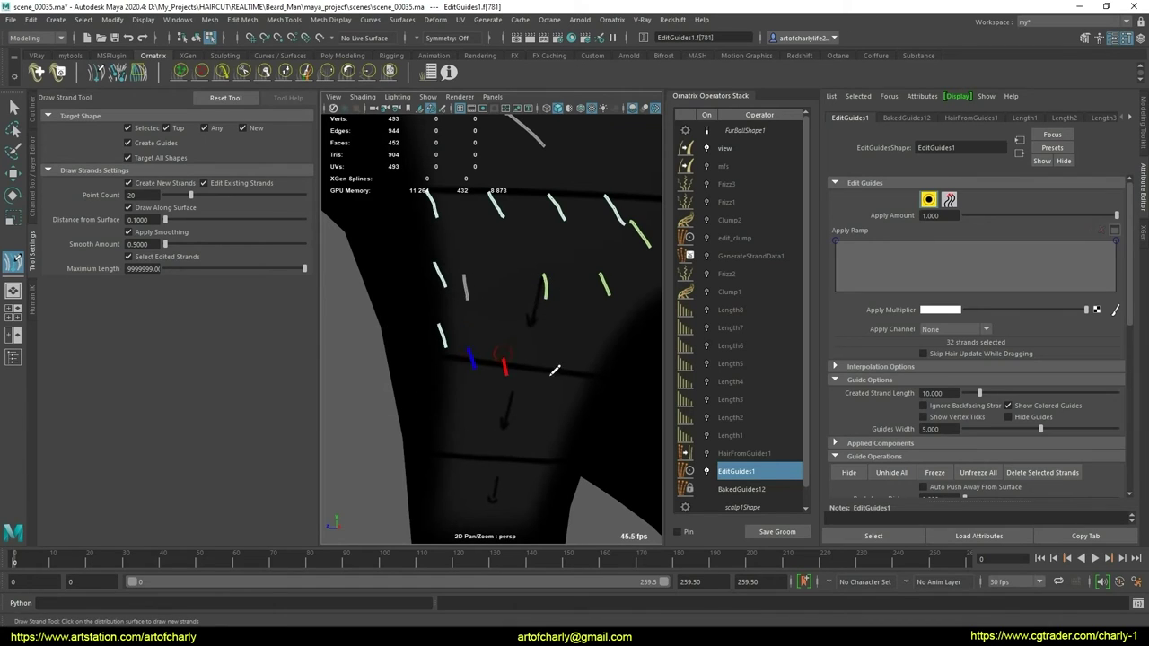
Orbit around the hairline to review the new strands, then zoom out to the whole head
{"action": "right_click_drag", "start_coordinate": [580, 327], "coordinate": [535, 349], "text": "alt"}
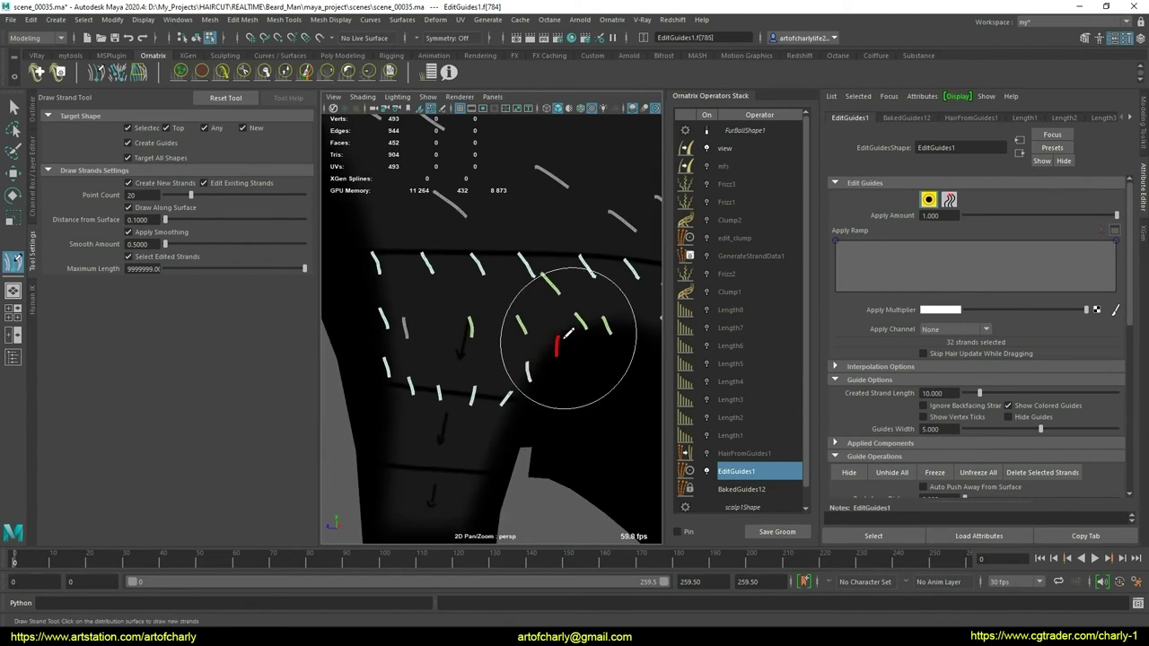
{"action": "mouse_move", "coordinate": [568, 333]}
{"action": "left_mouse_down", "text": "alt"}
{"action": "mouse_move", "coordinate": [506, 346]}
{"action": "mouse_move", "coordinate": [531, 333]}
{"action": "left_mouse_up", "text": "alt"}
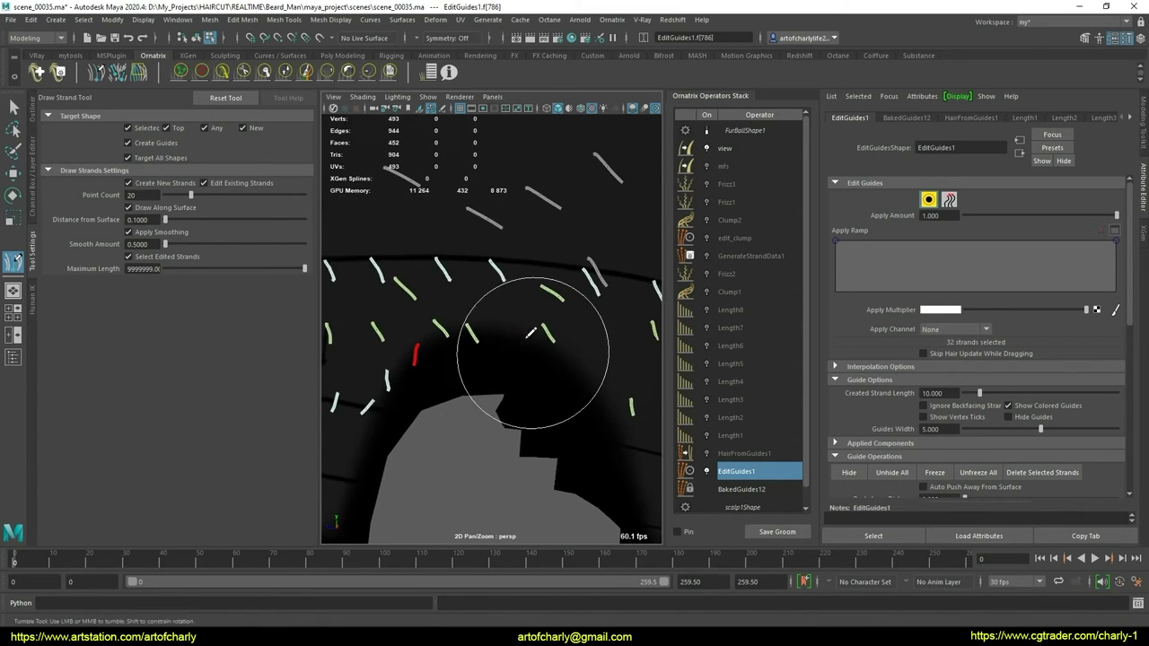
{"action": "left_click_drag", "start_coordinate": [554, 346], "coordinate": [537, 350], "text": "alt"}
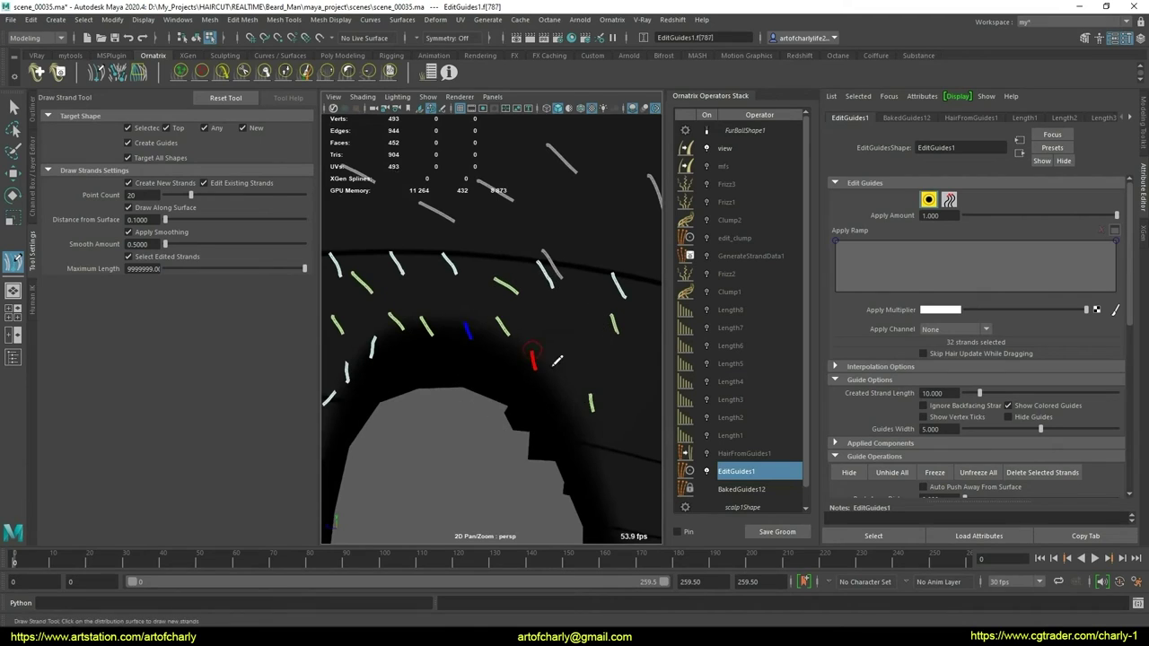
{"action": "right_click_drag", "start_coordinate": [539, 385], "coordinate": [496, 371], "text": "alt"}
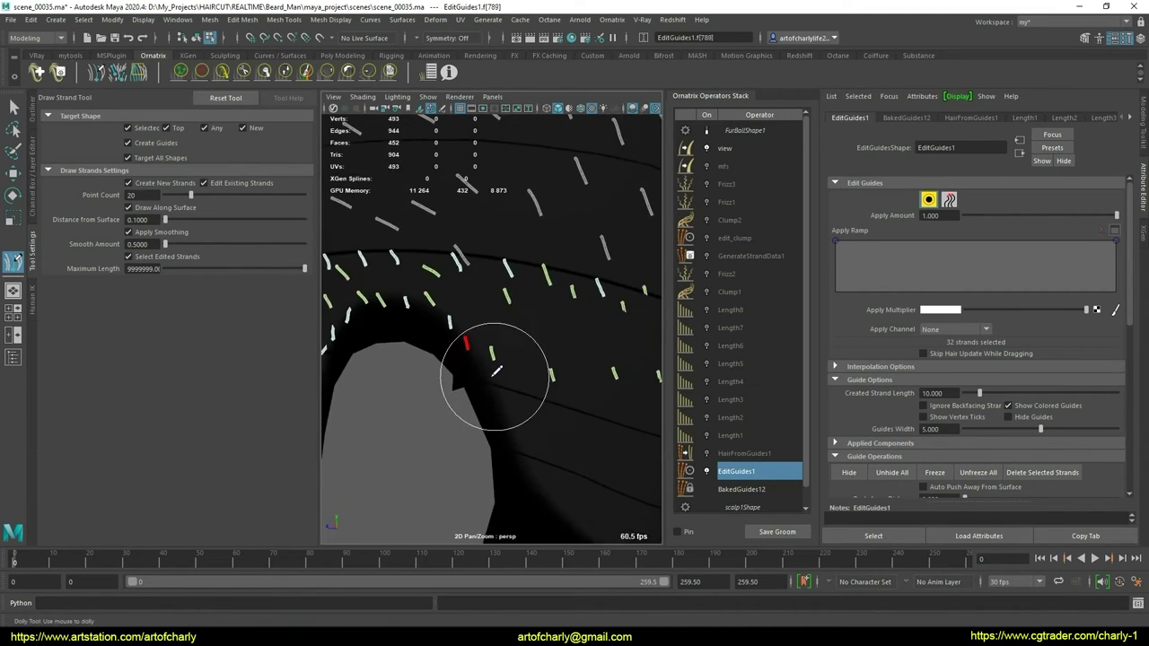
{"action": "left_click_drag", "start_coordinate": [529, 383], "coordinate": [505, 364], "text": "alt"}
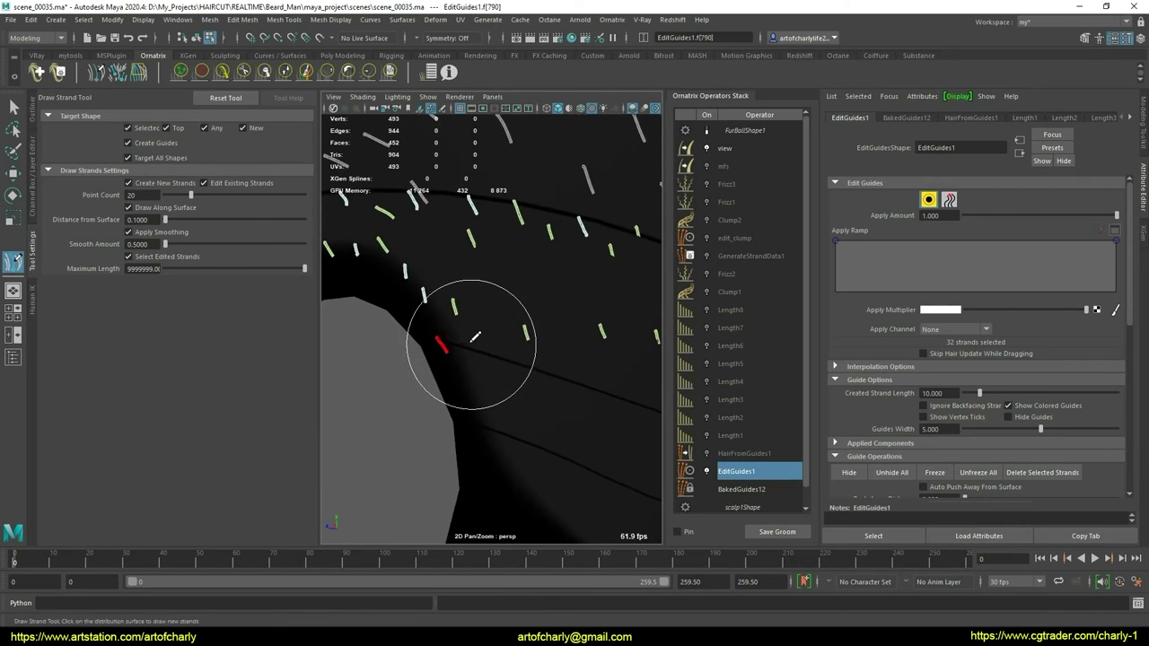
{"action": "mouse_move", "coordinate": [557, 360]}
{"action": "left_mouse_down", "text": "alt"}
{"action": "mouse_move", "coordinate": [504, 350]}
{"action": "mouse_move", "coordinate": [500, 361]}
{"action": "left_mouse_up", "text": "alt"}
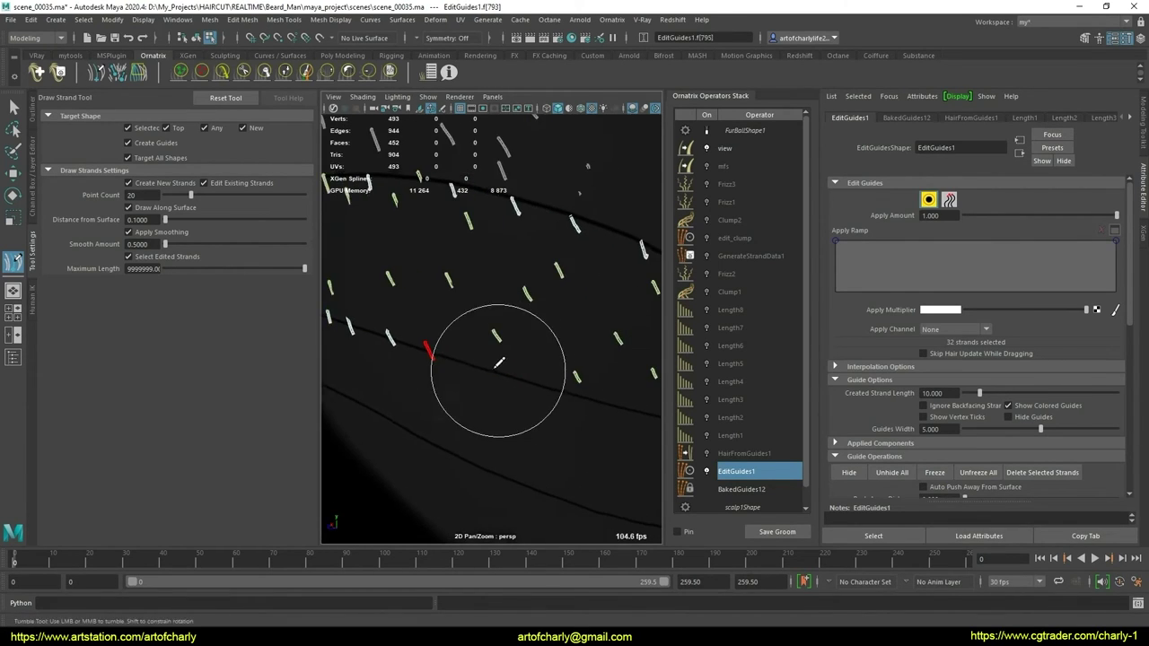
{"action": "mouse_move", "coordinate": [585, 371]}
{"action": "left_mouse_down", "text": "alt"}
{"action": "mouse_move", "coordinate": [541, 374]}
{"action": "mouse_move", "coordinate": [494, 339]}
{"action": "mouse_move", "coordinate": [505, 367]}
{"action": "mouse_move", "coordinate": [468, 367]}
{"action": "left_mouse_up", "text": "alt"}
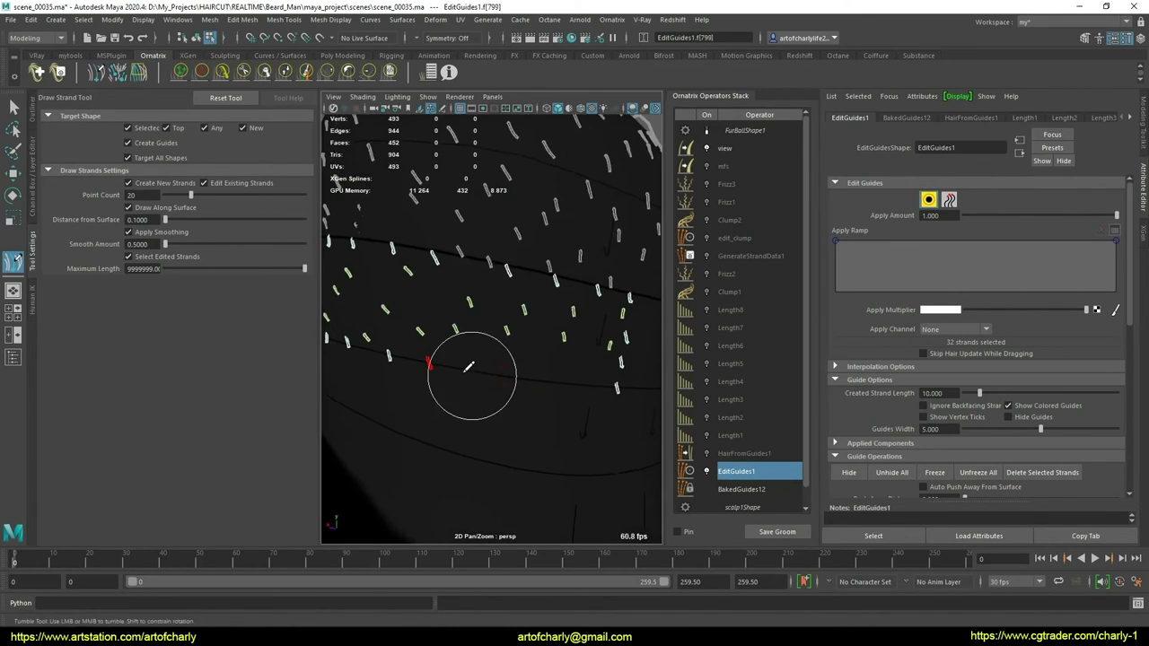
{"action": "mouse_move", "coordinate": [572, 371]}
{"action": "middle_mouse_down", "text": "alt"}
{"action": "mouse_move", "coordinate": [512, 379]}
{"action": "mouse_move", "coordinate": [503, 357]}
{"action": "middle_mouse_up", "text": "alt"}
{"action": "scroll", "coordinate": [539, 341], "scroll_direction": "down", "scroll_amount": 5}
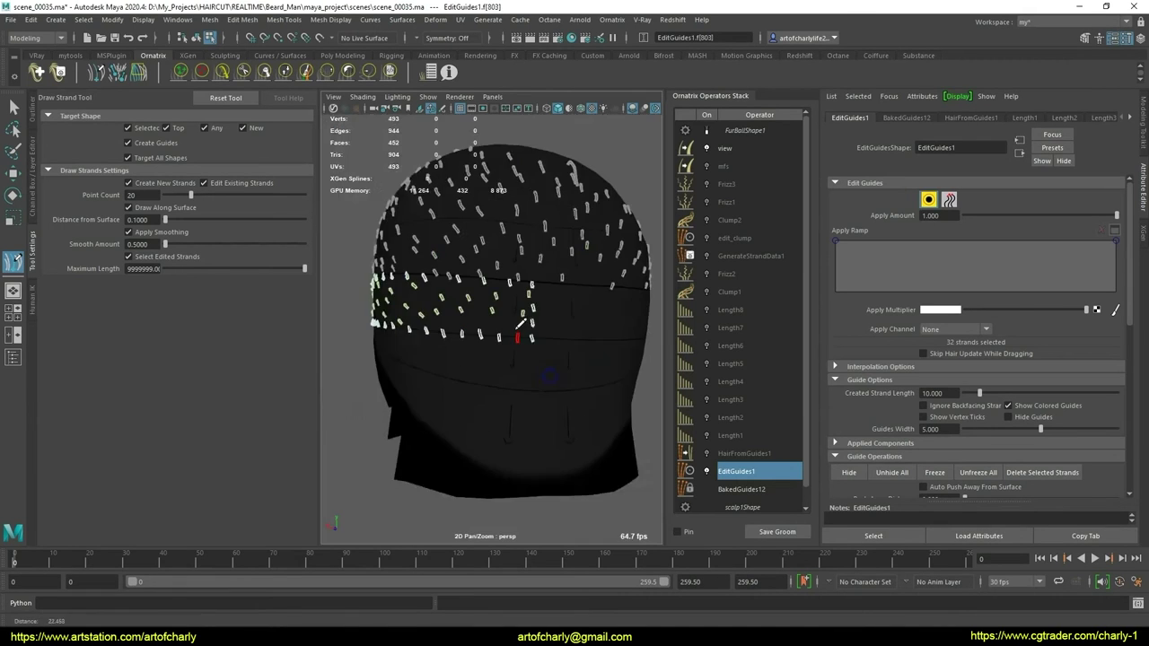
{"action": "left_click_drag", "start_coordinate": [526, 333], "coordinate": [513, 359], "text": "alt"}
{"action": "scroll", "coordinate": [513, 359], "scroll_direction": "up", "scroll_amount": 3}
{"action": "scroll", "coordinate": [554, 403], "scroll_direction": "up", "scroll_amount": 3}
{"action": "mouse_move", "coordinate": [553, 403]}
{"action": "left_mouse_down", "text": "alt"}
{"action": "mouse_move", "coordinate": [507, 383]}
{"action": "mouse_move", "coordinate": [461, 288]}
{"action": "left_mouse_up", "text": "alt"}
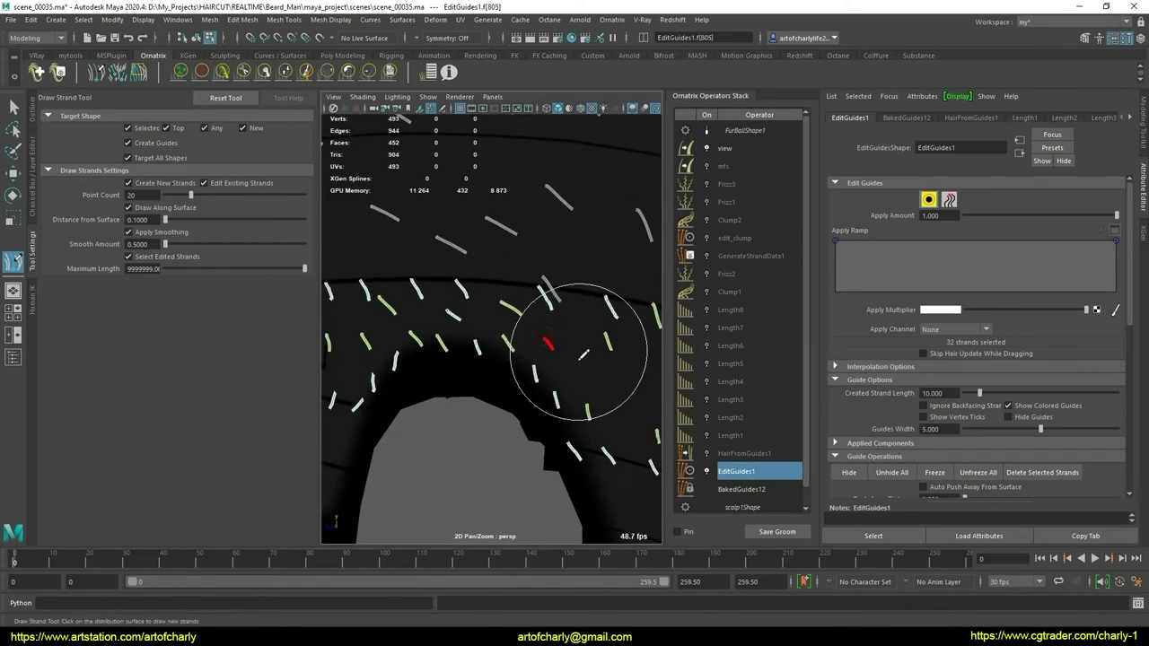
{"action": "left_click_drag", "start_coordinate": [583, 355], "coordinate": [526, 350], "text": "alt"}
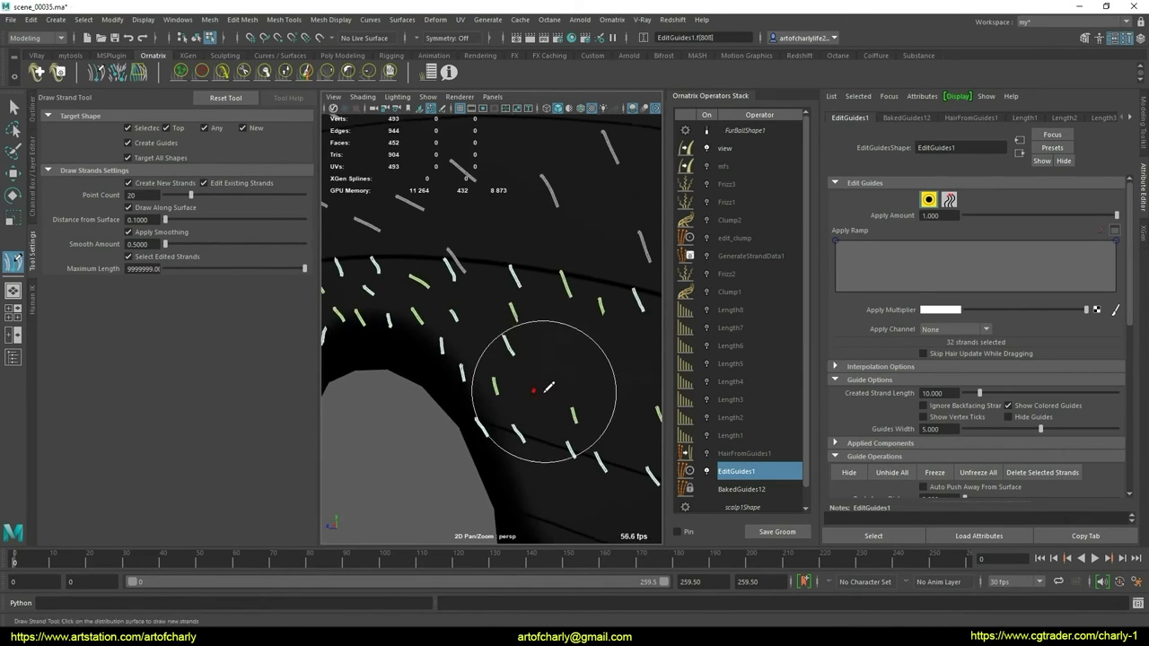
{"action": "mouse_move", "coordinate": [563, 377]}
{"action": "left_mouse_down", "text": "alt"}
{"action": "mouse_move", "coordinate": [525, 333]}
{"action": "mouse_move", "coordinate": [533, 372]}
{"action": "mouse_move", "coordinate": [462, 398]}
{"action": "left_mouse_up", "text": "alt"}
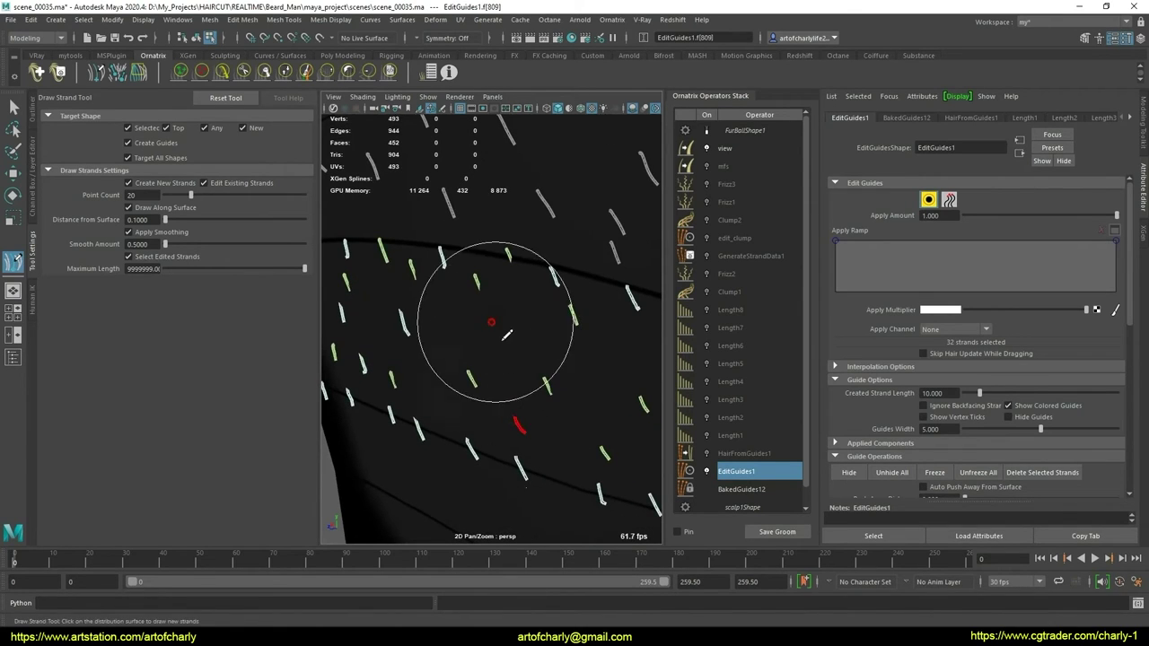
{"action": "left_click_drag", "start_coordinate": [513, 333], "coordinate": [449, 308], "text": "alt"}
{"action": "mouse_move", "coordinate": [551, 380]}
{"action": "left_mouse_down", "text": "alt"}
{"action": "mouse_move", "coordinate": [496, 385]}
{"action": "mouse_move", "coordinate": [533, 364]}
{"action": "mouse_move", "coordinate": [513, 333]}
{"action": "left_mouse_up", "text": "alt"}
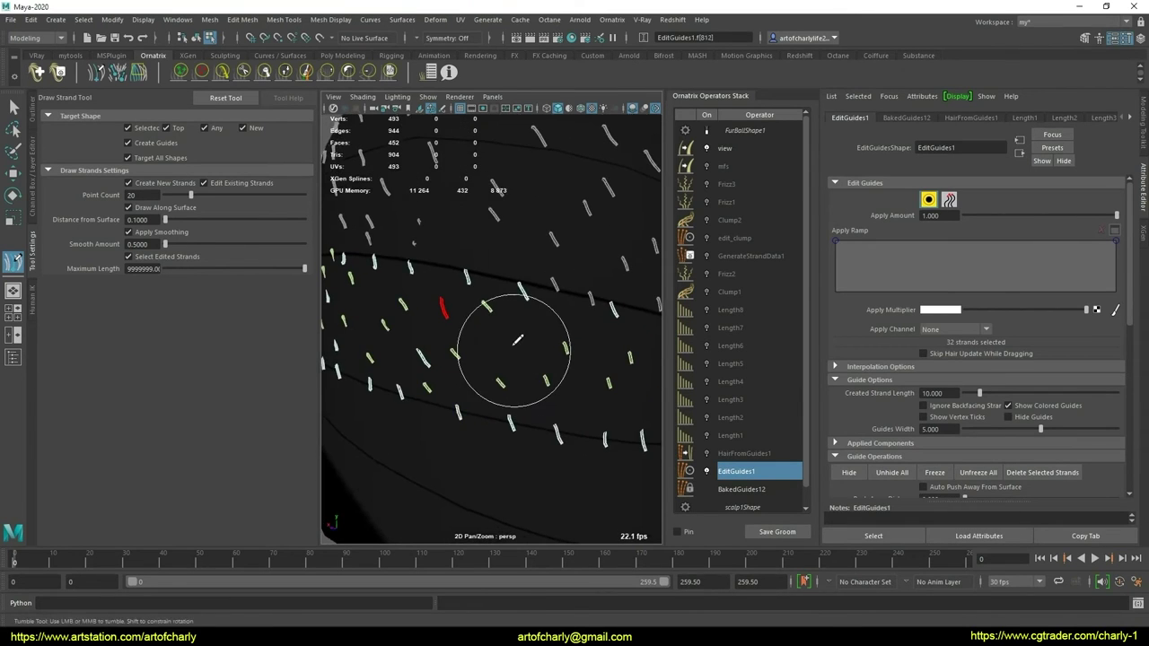
{"action": "mouse_move", "coordinate": [584, 341]}
{"action": "left_mouse_down", "text": "alt"}
{"action": "mouse_move", "coordinate": [549, 347]}
{"action": "mouse_move", "coordinate": [508, 398]}
{"action": "mouse_move", "coordinate": [544, 341]}
{"action": "mouse_move", "coordinate": [518, 390]}
{"action": "mouse_move", "coordinate": [597, 362]}
{"action": "mouse_move", "coordinate": [547, 350]}
{"action": "mouse_move", "coordinate": [516, 359]}
{"action": "left_mouse_up", "text": "alt"}
{"action": "scroll", "coordinate": [539, 384], "scroll_direction": "down", "scroll_amount": 5}
Select the lower band of guides and set their Strand Group to 20
{"action": "key", "text": "q"}
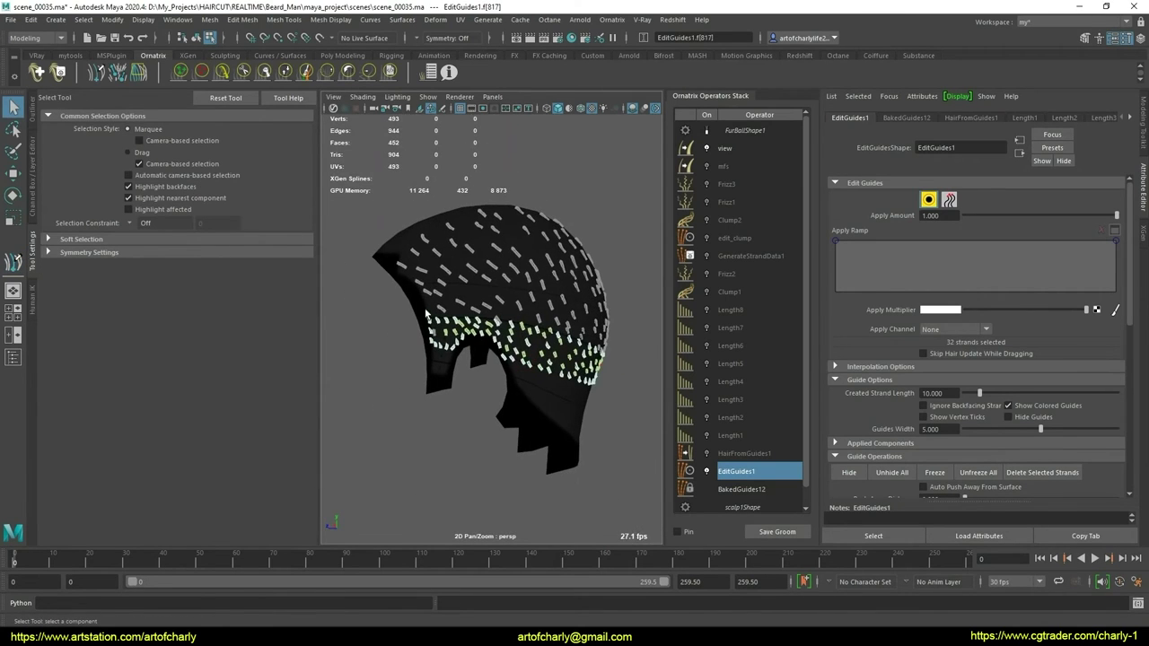
{"action": "left_click_drag", "start_coordinate": [377, 280], "coordinate": [650, 433]}
{"action": "left_click_drag", "start_coordinate": [516, 417], "coordinate": [585, 397], "text": "alt"}
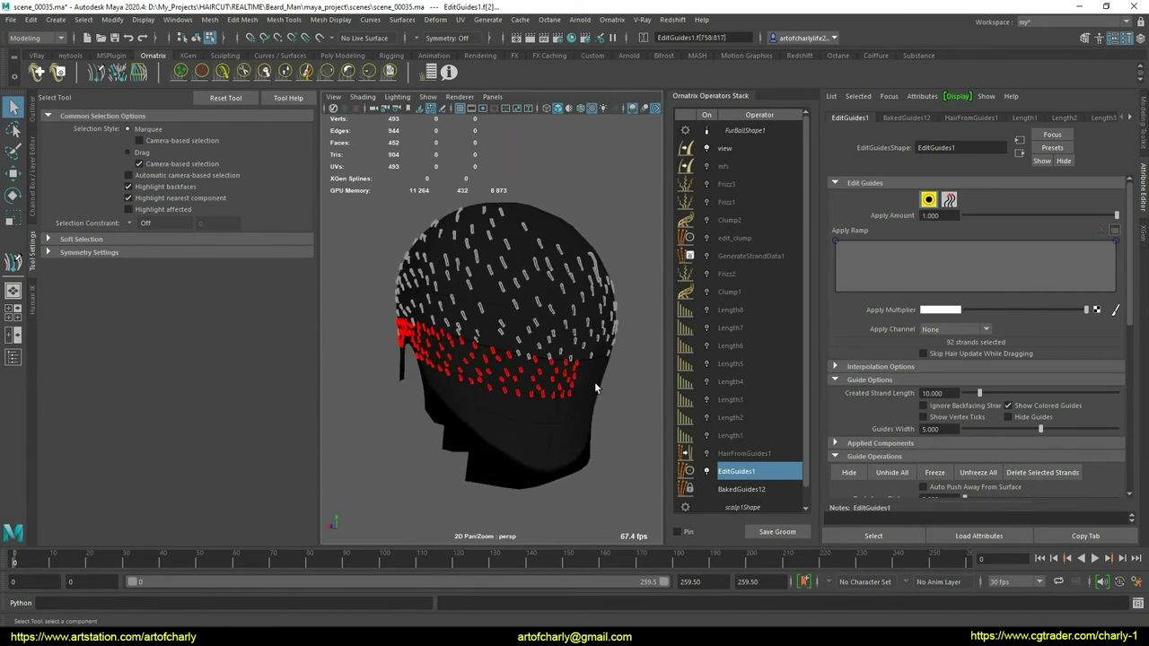
{"action": "scroll", "coordinate": [987, 332], "scroll_direction": "down", "scroll_amount": 6}
{"action": "scroll", "coordinate": [914, 345], "scroll_direction": "down", "scroll_amount": 4}
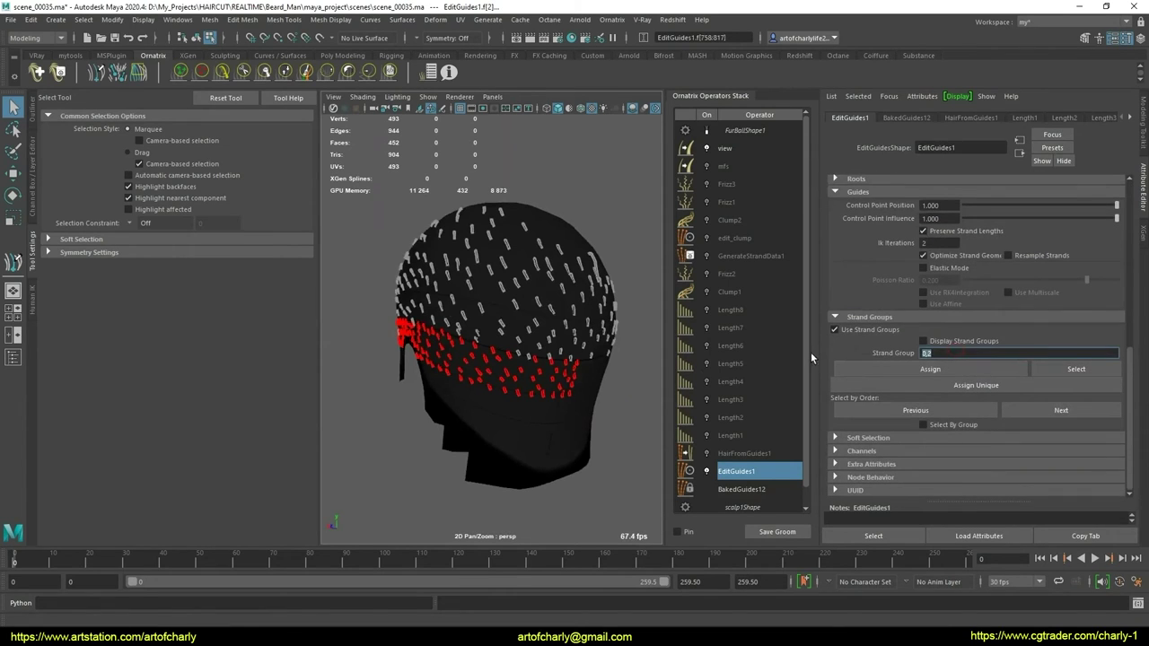
{"action": "type", "text": "0"}
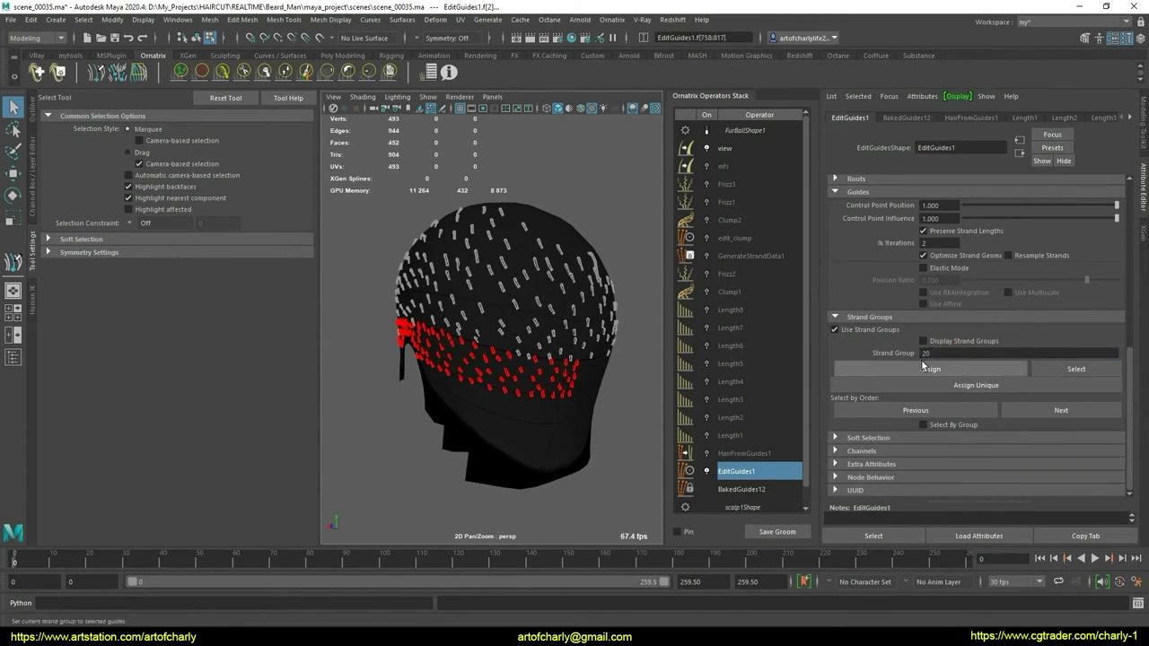
Add a Symmetry operator limited to strand group 20 and inspect the back strands
{"action": "left_click", "coordinate": [613, 19]}
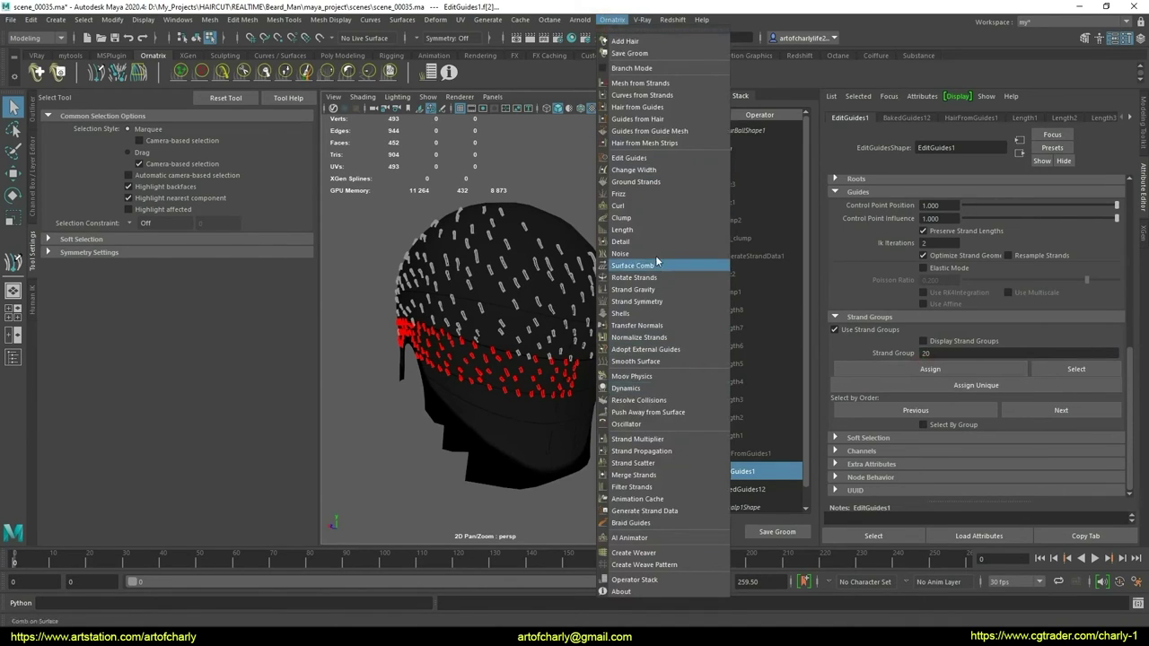
{"action": "left_click", "coordinate": [636, 300]}
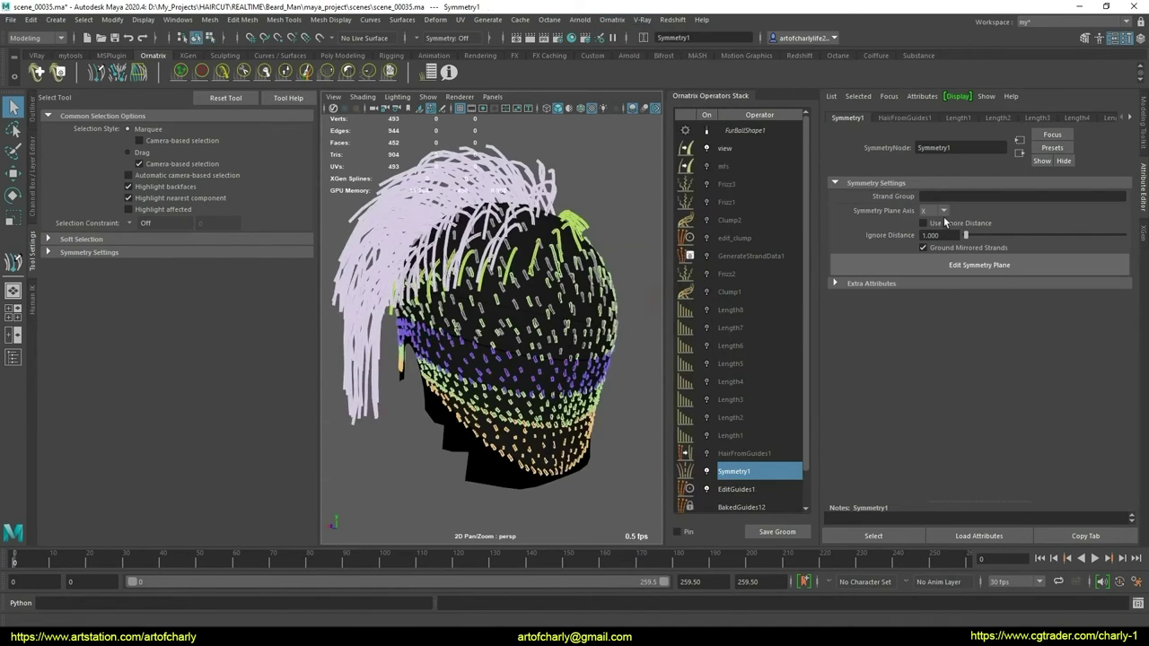
{"action": "type", "text": "20"}
{"action": "key", "text": "Return"}
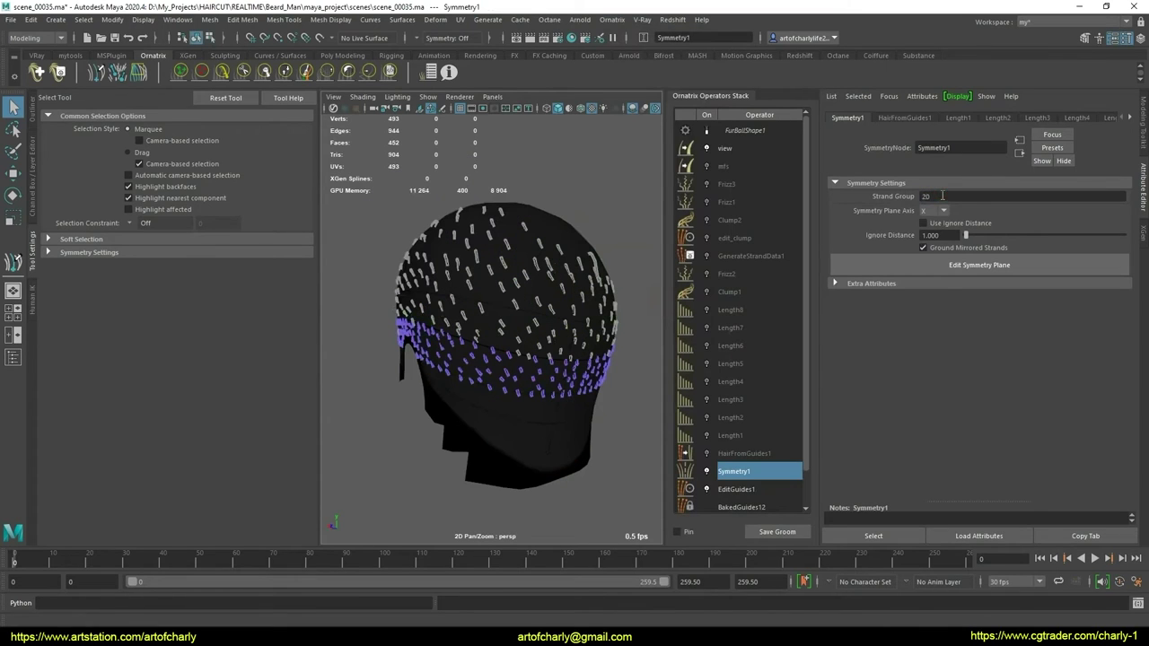
{"action": "left_click_drag", "start_coordinate": [624, 426], "coordinate": [490, 400], "text": "alt"}
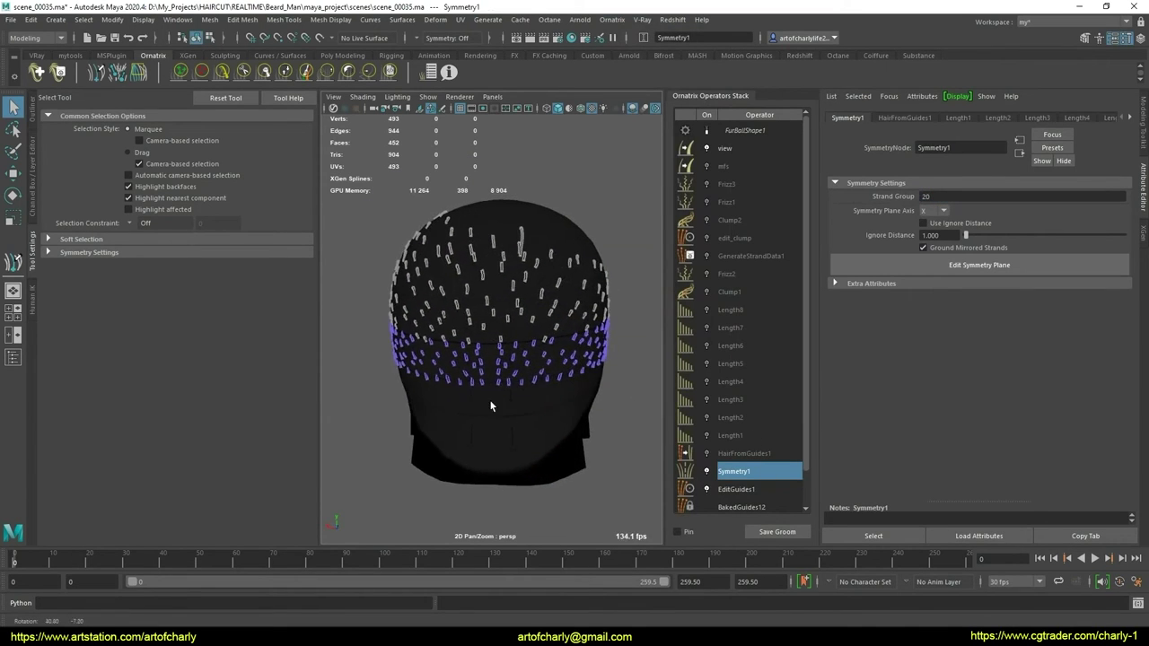
{"action": "right_click_drag", "start_coordinate": [489, 400], "coordinate": [597, 437], "text": "alt"}
Add a second Edit Guides operator and zoom in on the back of the head
{"action": "left_click", "coordinate": [614, 20]}
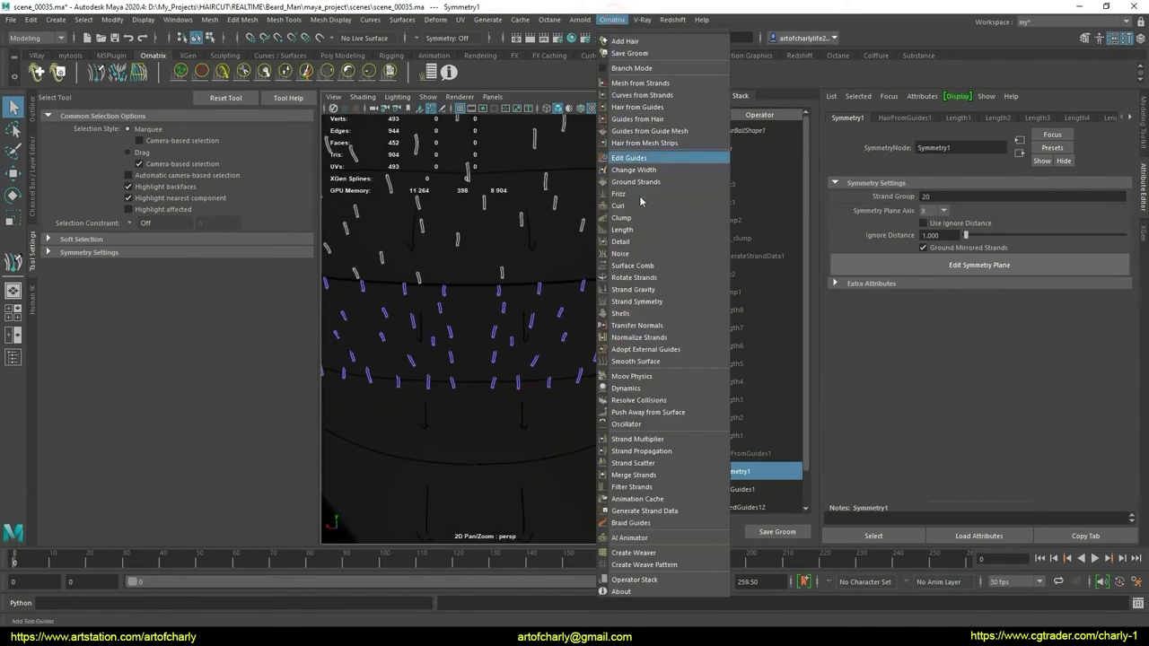
{"action": "left_click", "coordinate": [648, 161]}
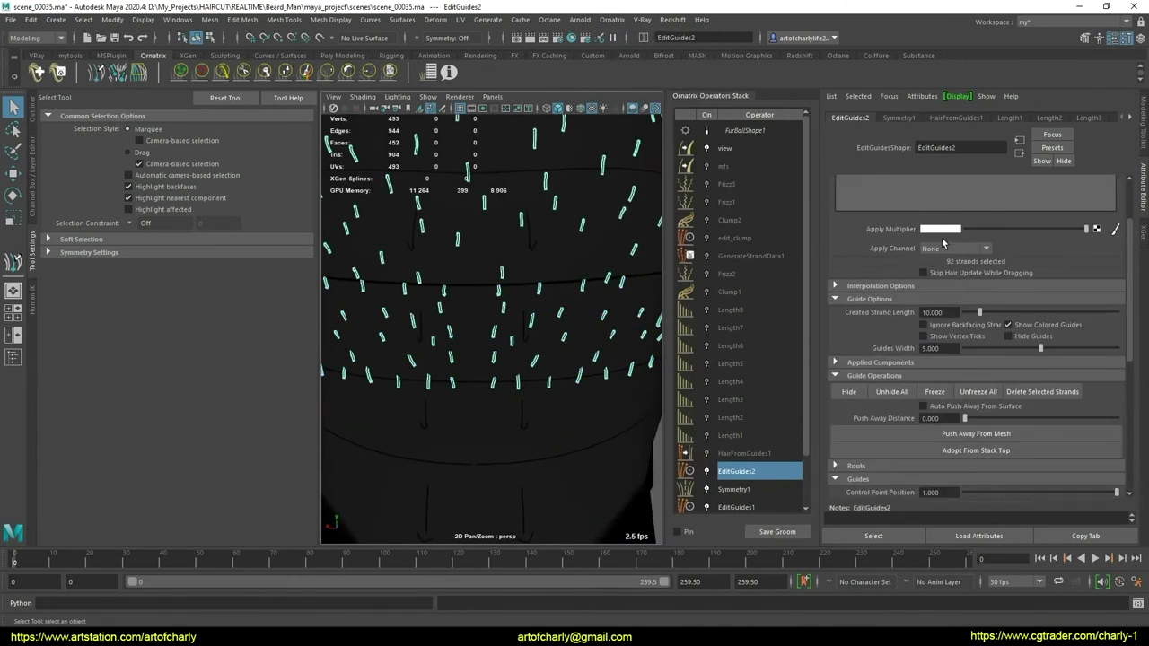
{"action": "scroll", "coordinate": [471, 335], "scroll_direction": "up", "scroll_amount": 2}
{"action": "scroll", "coordinate": [484, 335], "scroll_direction": "up", "scroll_amount": 1}
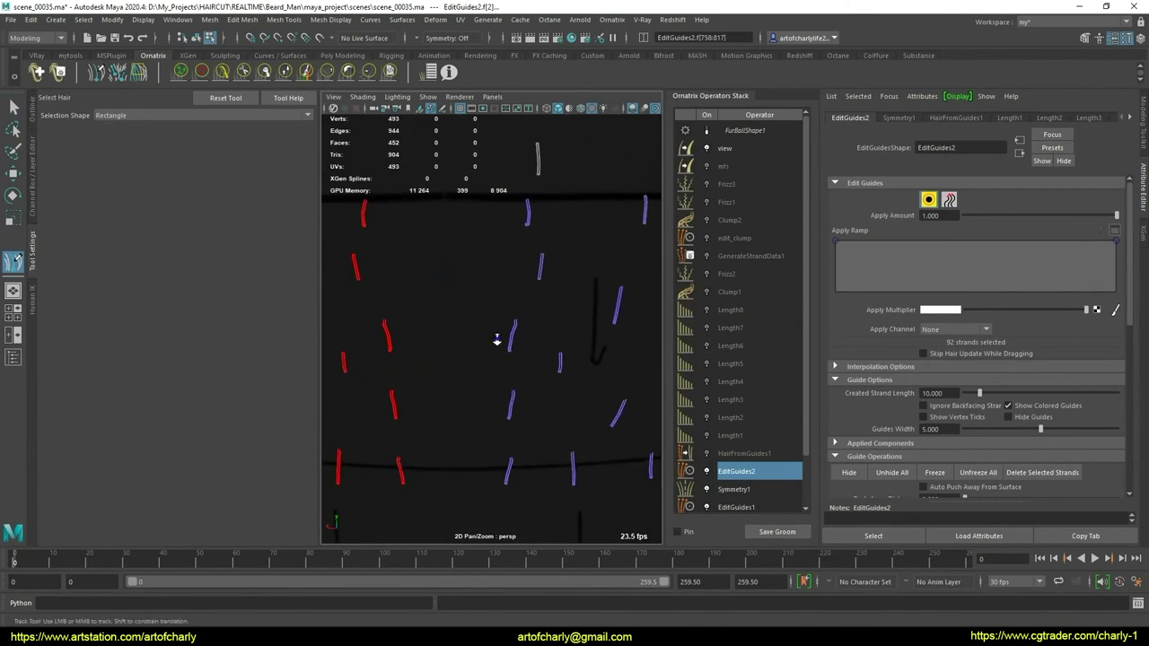
{"action": "scroll", "coordinate": [496, 330], "scroll_direction": "up", "scroll_amount": 1}
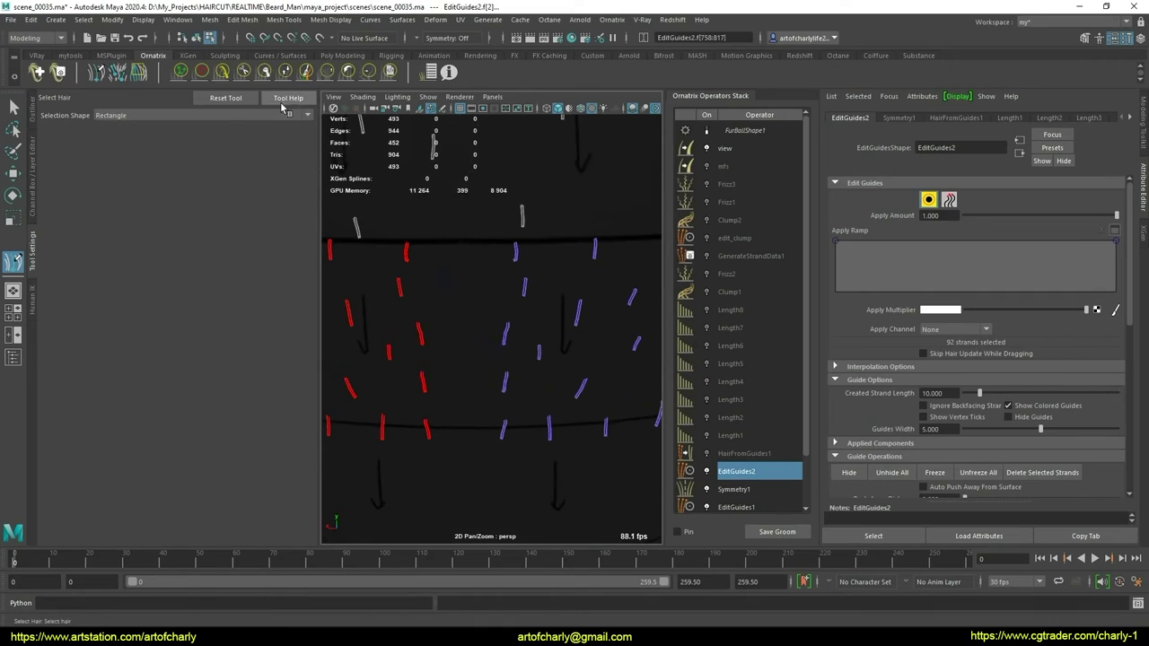
Plant a vertical column of five new guides down the back-of-head centre line
{"action": "left_click", "coordinate": [102, 72]}
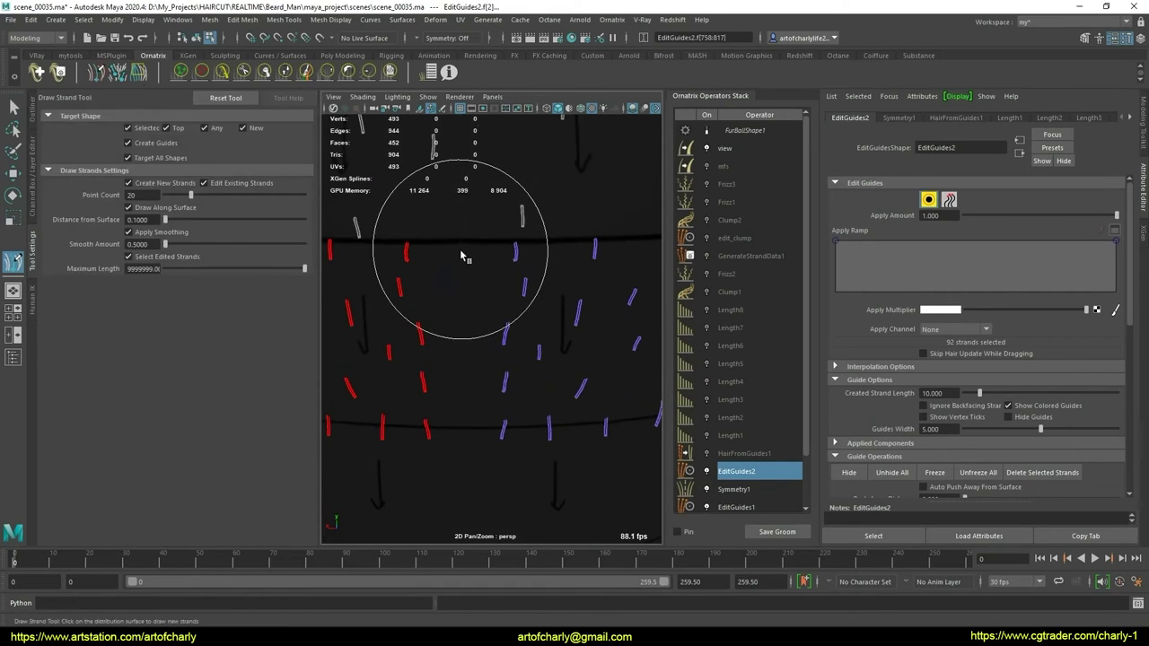
{"action": "left_click", "coordinate": [461, 250]}
{"action": "left_click", "coordinate": [465, 289]}
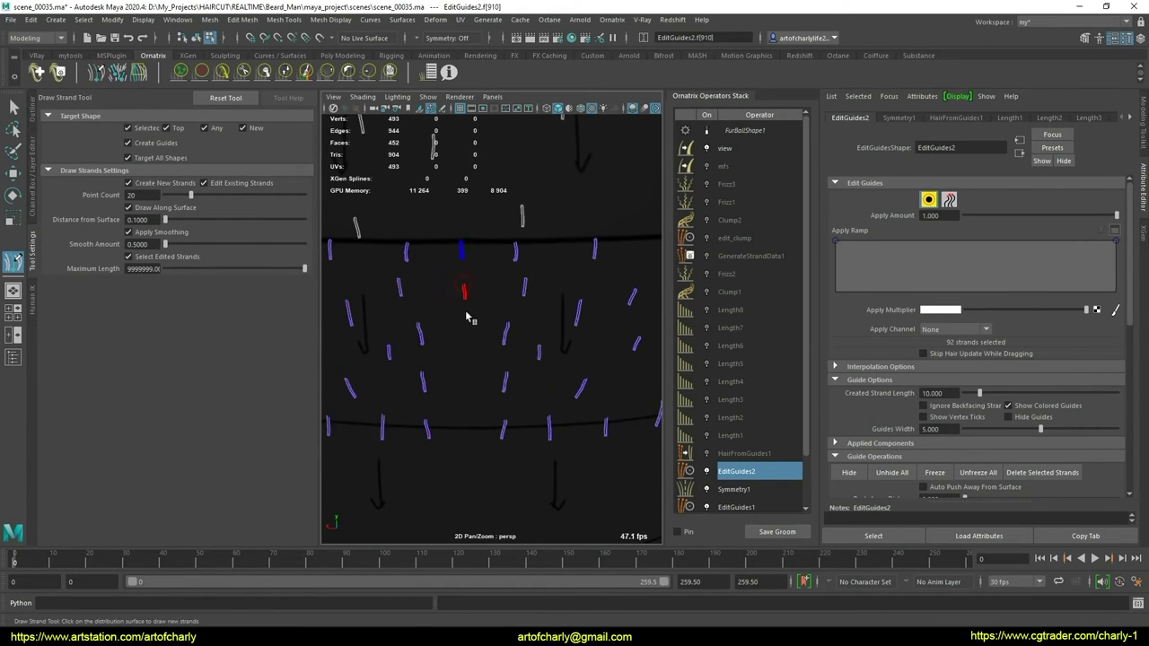
{"action": "left_click", "coordinate": [466, 327]}
{"action": "left_click", "coordinate": [466, 364]}
{"action": "left_click", "coordinate": [467, 409]}
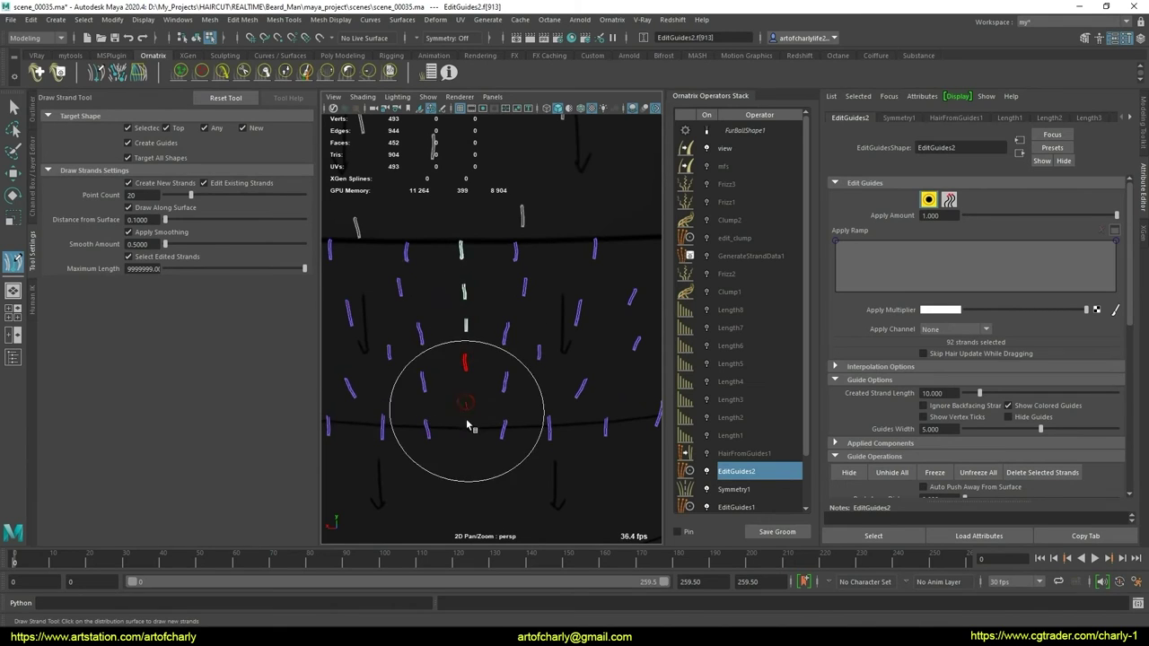
{"action": "scroll", "coordinate": [477, 302], "scroll_direction": "down", "scroll_amount": 5}
Switch to guide selection and select the lower guides from a three-quarter side view
{"action": "key", "text": "q"}
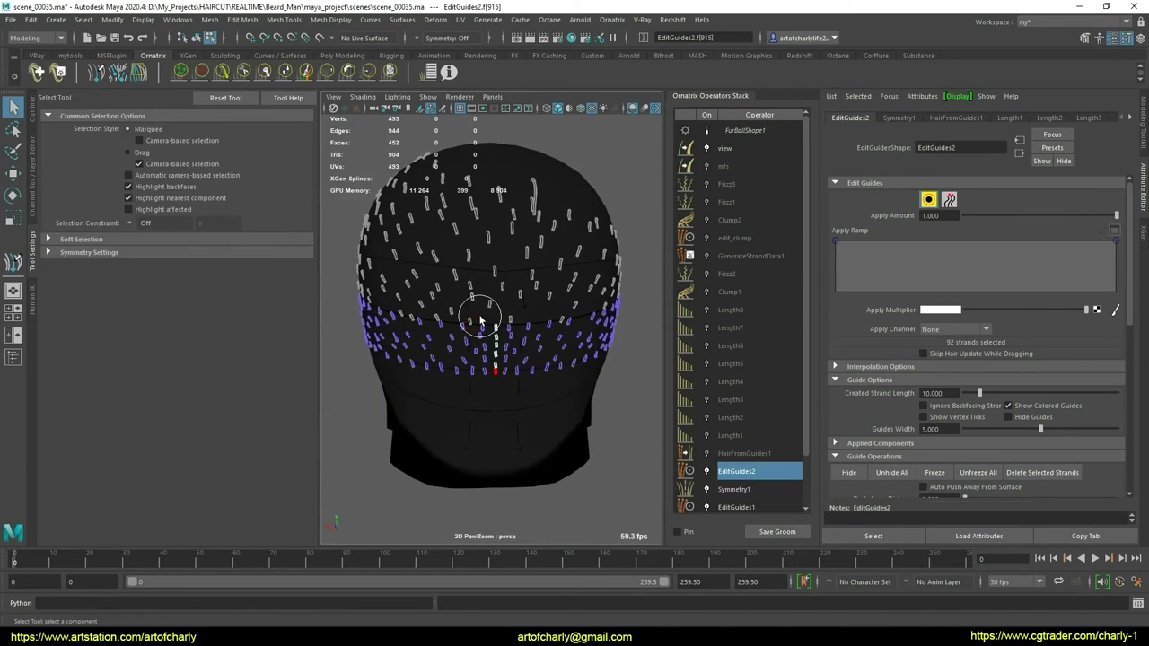
{"action": "scroll", "coordinate": [549, 323], "scroll_direction": "down", "scroll_amount": 2}
{"action": "left_click_drag", "start_coordinate": [548, 318], "coordinate": [592, 403], "text": "alt"}
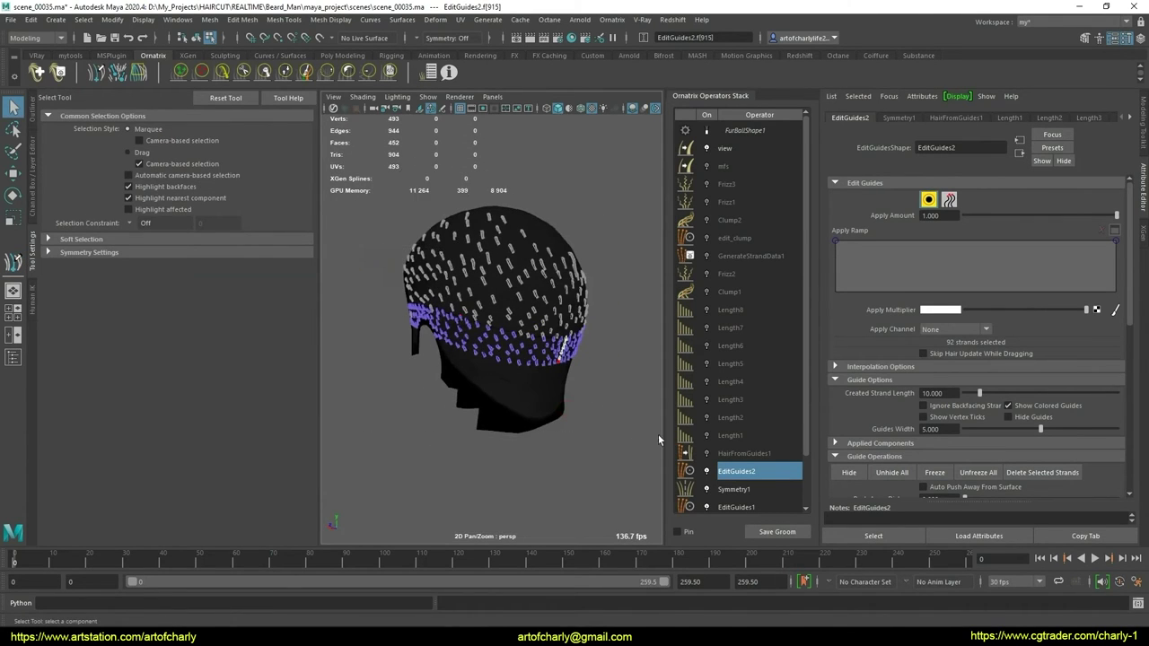
{"action": "left_click_drag", "start_coordinate": [657, 434], "coordinate": [619, 422], "text": "alt"}
{"action": "scroll", "coordinate": [909, 355], "scroll_direction": "down", "scroll_amount": 2}
{"action": "scroll", "coordinate": [909, 355], "scroll_direction": "down", "scroll_amount": 2}
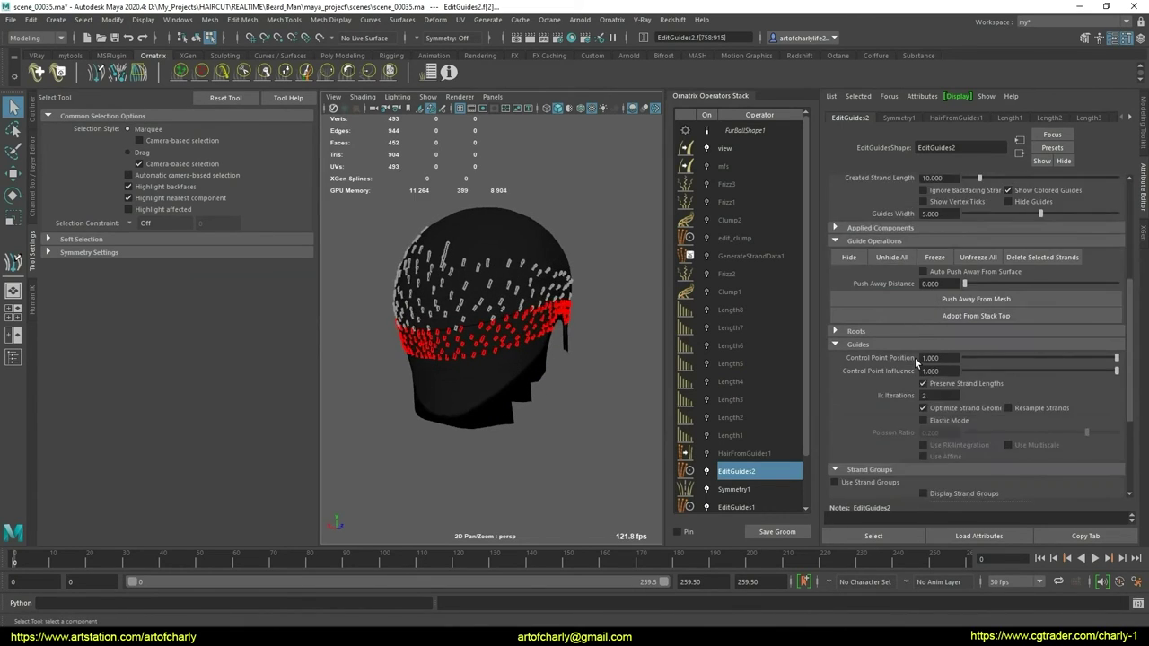
{"action": "scroll", "coordinate": [914, 358], "scroll_direction": "down", "scroll_amount": 2}
{"action": "scroll", "coordinate": [918, 371], "scroll_direction": "down", "scroll_amount": 2}
Assign the lower guides to strand group 3 and collapse the operators into BakedGuides13
{"action": "left_click", "coordinate": [869, 329]}
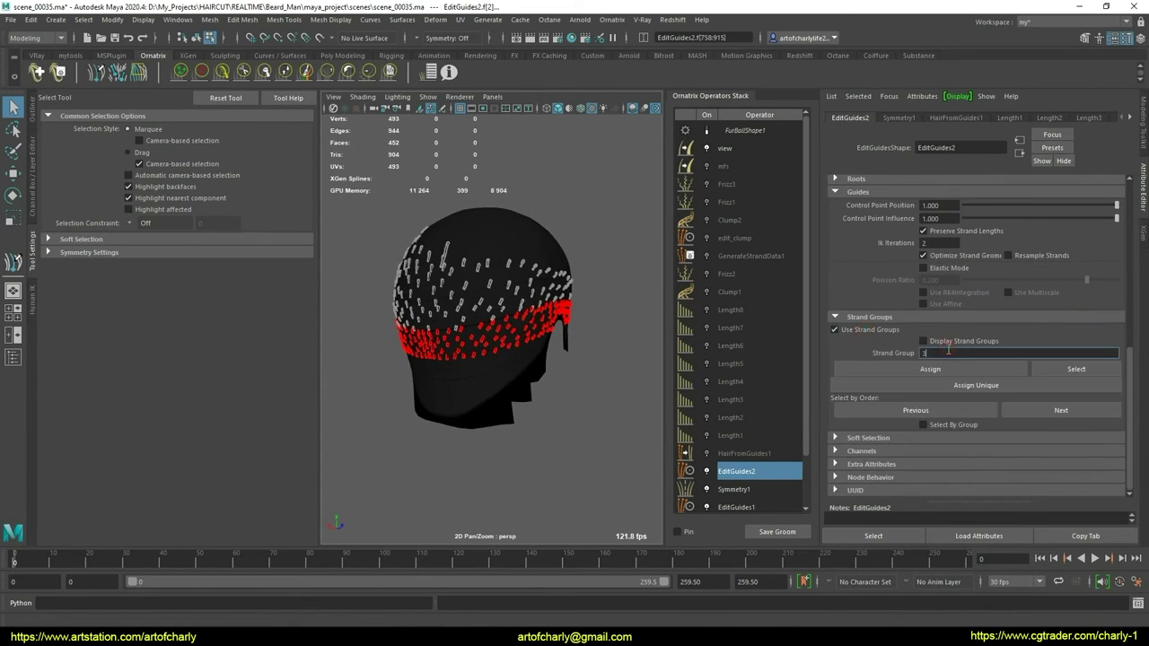
{"action": "left_click", "coordinate": [945, 367]}
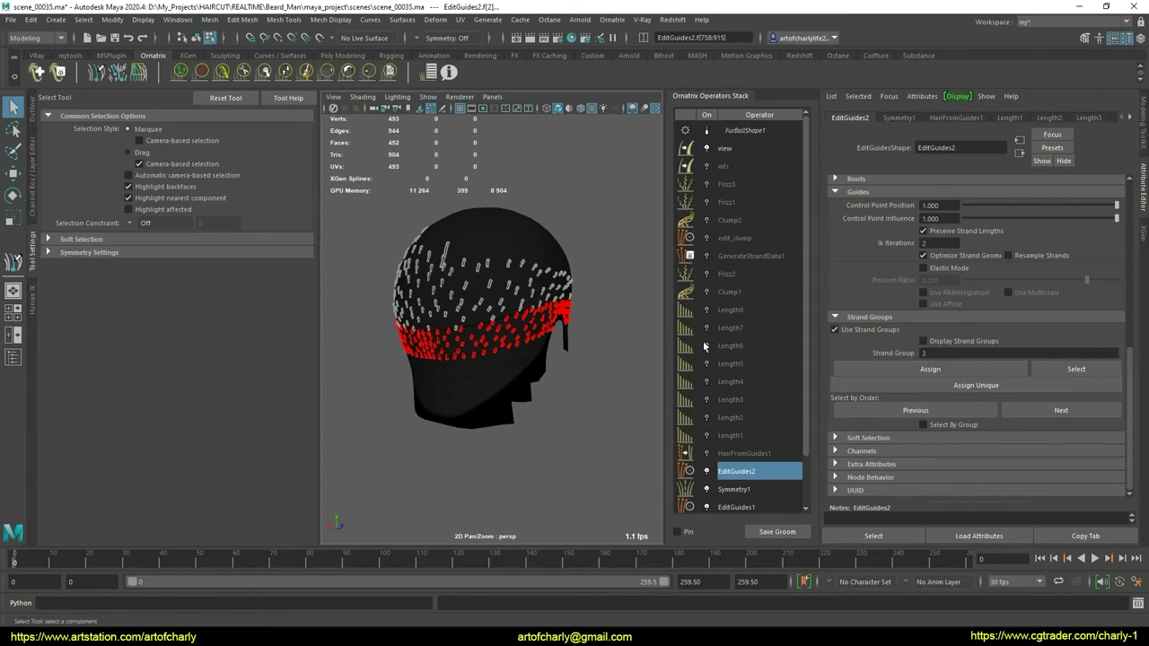
{"action": "right_click_drag", "start_coordinate": [778, 471], "coordinate": [815, 531]}
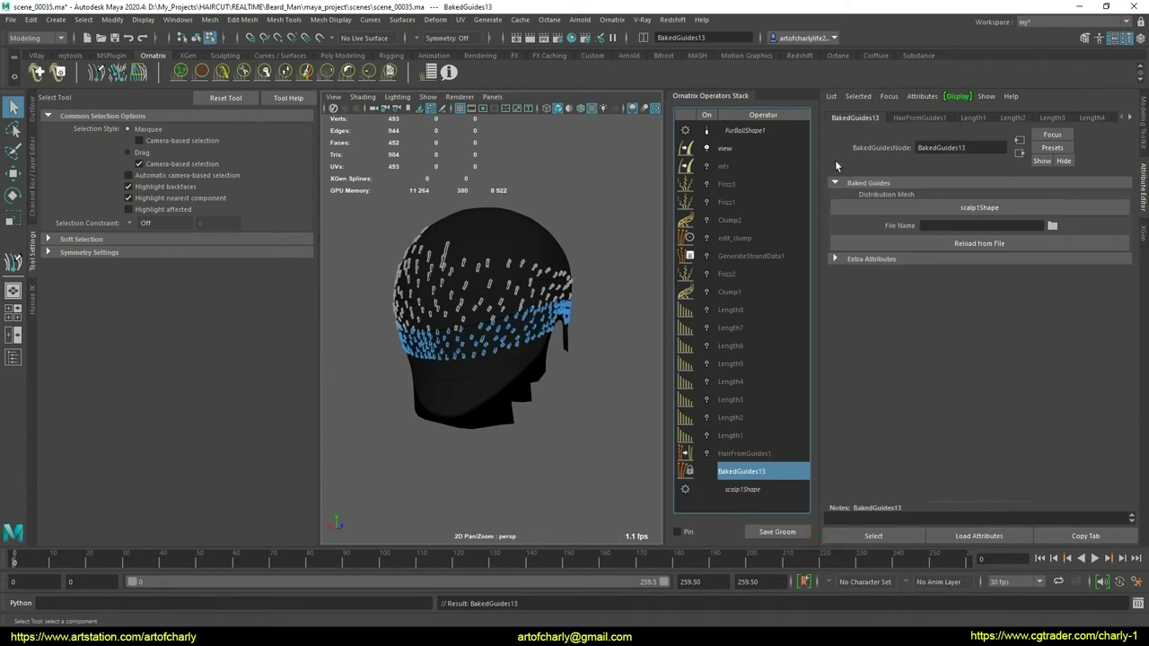
Add a fresh Edit Guides operator and select the lower band of guides
{"action": "left_click", "coordinate": [612, 19]}
{"action": "left_click", "coordinate": [664, 140]}
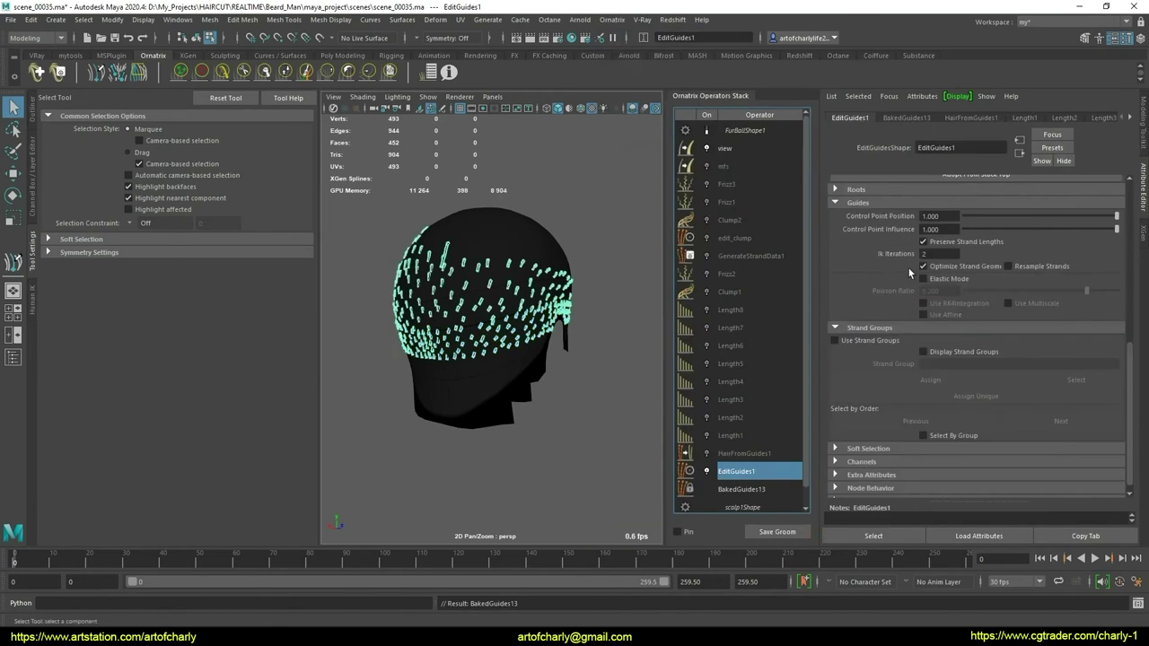
{"action": "scroll", "coordinate": [936, 232], "scroll_direction": "up", "scroll_amount": 5}
{"action": "left_click", "coordinate": [928, 199]}
{"action": "mouse_move", "coordinate": [516, 261]}
{"action": "left_mouse_down", "text": "alt"}
{"action": "mouse_move", "coordinate": [458, 327]}
{"action": "mouse_move", "coordinate": [512, 354]}
{"action": "left_mouse_up", "text": "alt"}
{"action": "right_click_drag", "start_coordinate": [512, 354], "coordinate": [646, 346], "text": "alt"}
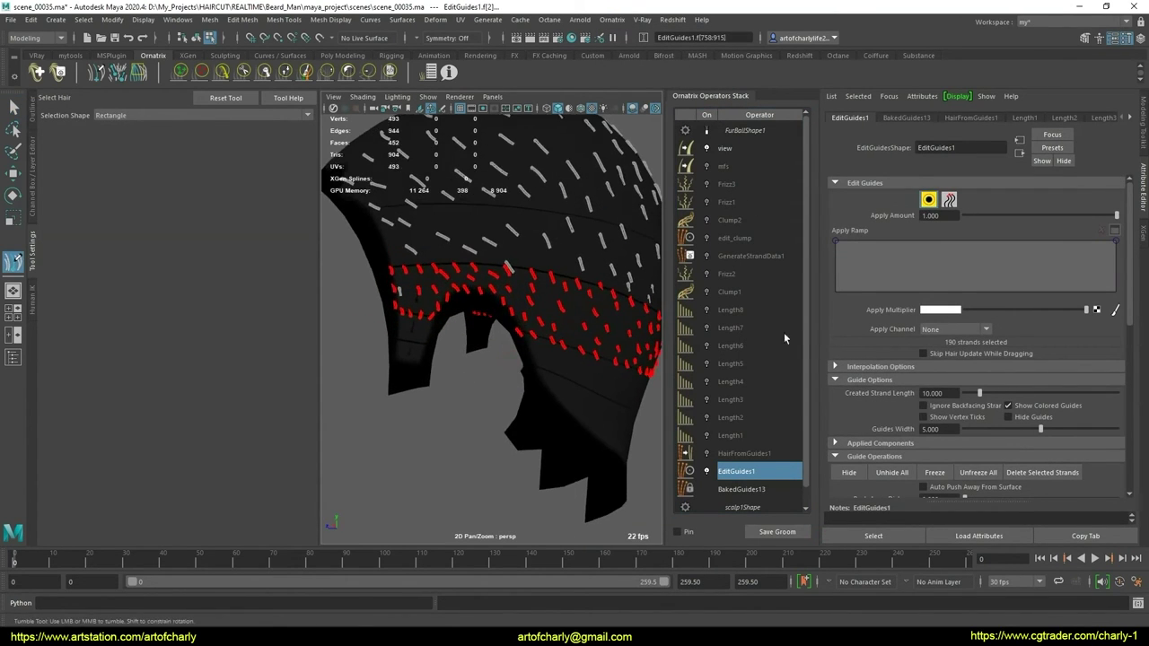
Unfreeze all guides, enable Use Strand Groups, and assign the selection to strand group 3
{"action": "left_click", "coordinate": [979, 473]}
{"action": "scroll", "coordinate": [486, 331], "scroll_direction": "up", "scroll_amount": 3}
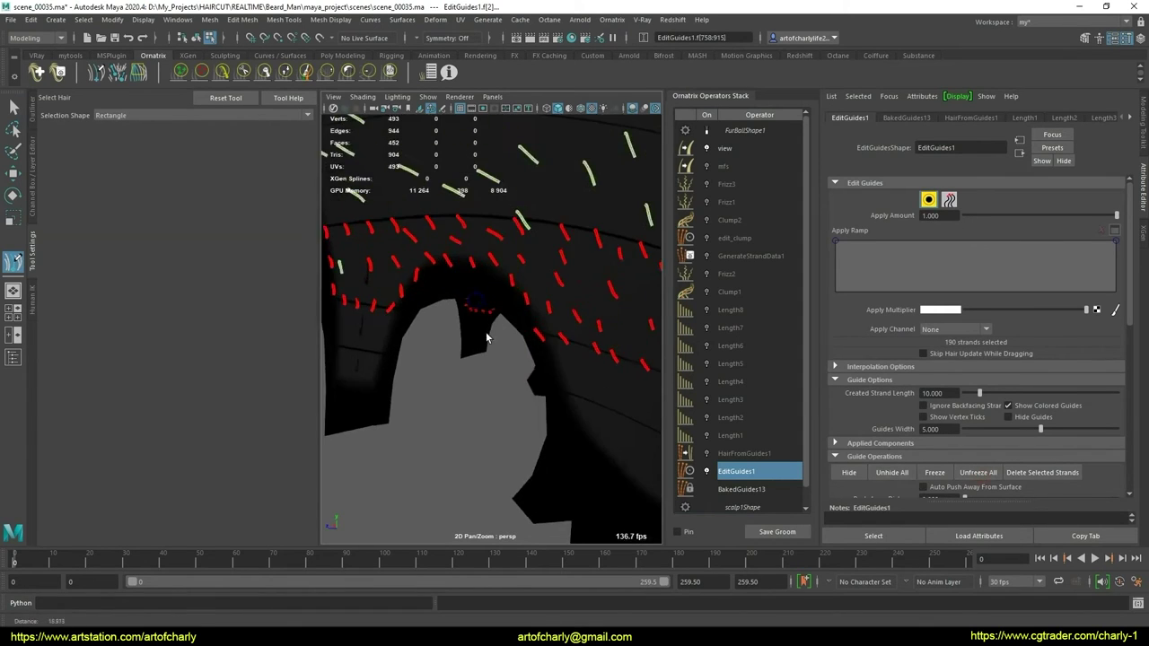
{"action": "mouse_move", "coordinate": [486, 332]}
{"action": "left_mouse_down", "text": "alt"}
{"action": "mouse_move", "coordinate": [478, 351]}
{"action": "mouse_move", "coordinate": [514, 328]}
{"action": "mouse_move", "coordinate": [338, 328]}
{"action": "left_mouse_up", "text": "alt"}
{"action": "scroll", "coordinate": [480, 363], "scroll_direction": "down", "scroll_amount": 5}
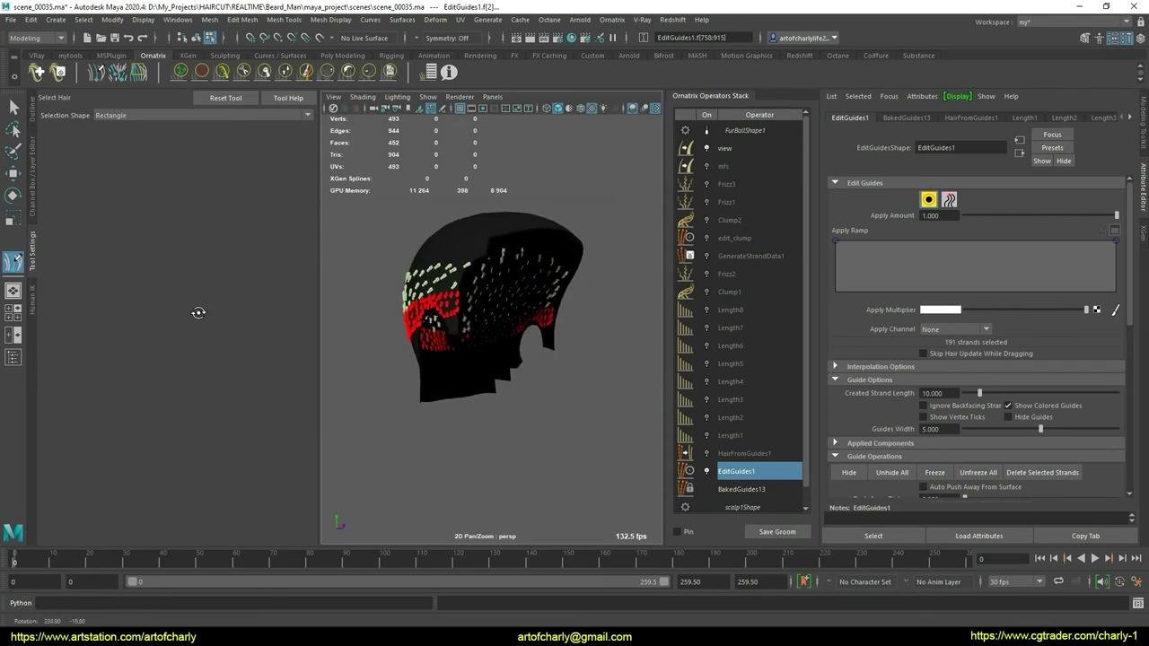
{"action": "scroll", "coordinate": [598, 382], "scroll_direction": "up", "scroll_amount": 5}
{"action": "left_click_drag", "start_coordinate": [598, 381], "coordinate": [610, 379], "text": "alt"}
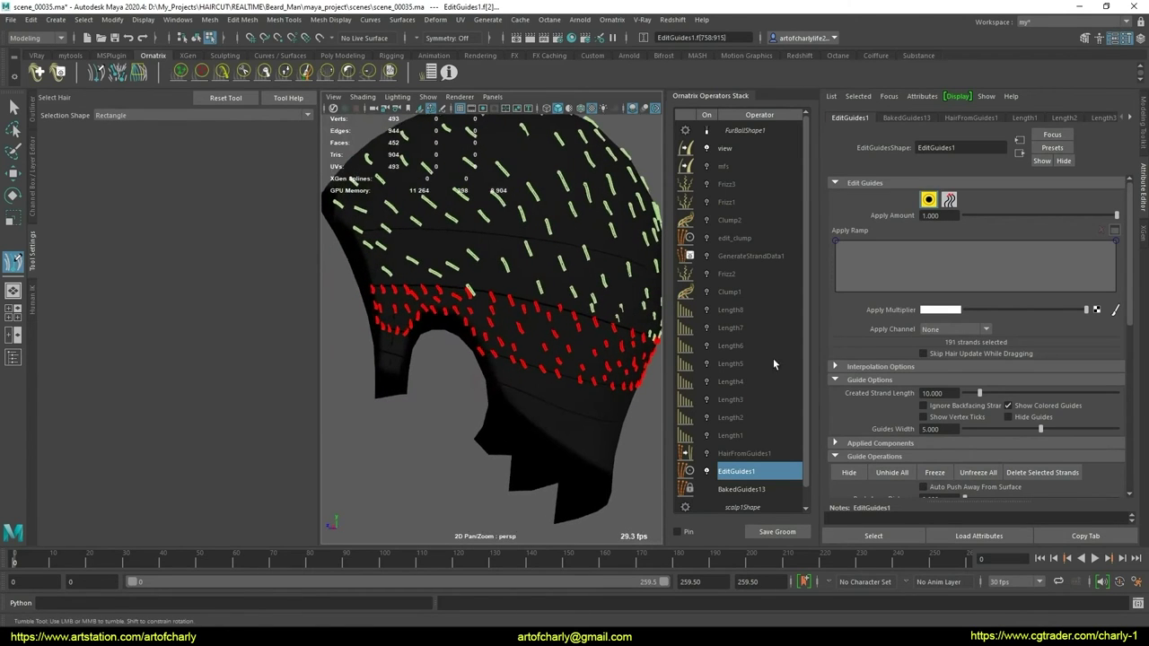
{"action": "scroll", "coordinate": [889, 372], "scroll_direction": "down", "scroll_amount": 3}
{"action": "scroll", "coordinate": [891, 364], "scroll_direction": "down", "scroll_amount": 5}
{"action": "scroll", "coordinate": [891, 361], "scroll_direction": "down", "scroll_amount": 3}
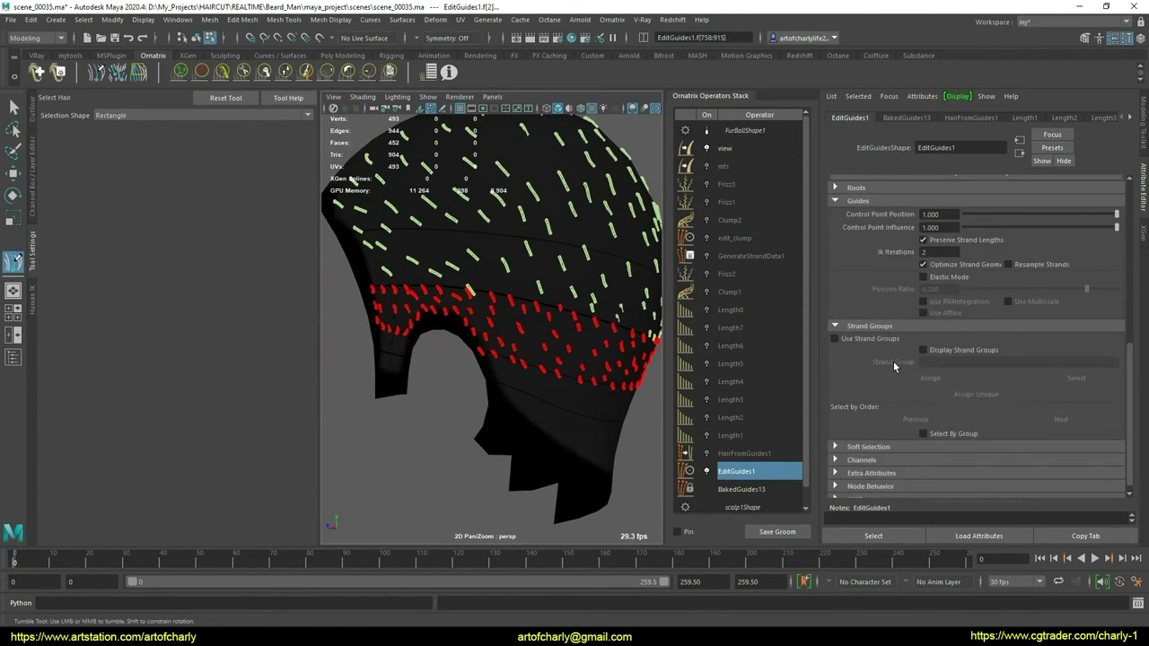
{"action": "scroll", "coordinate": [889, 359], "scroll_direction": "down", "scroll_amount": 3}
{"action": "left_click", "coordinate": [870, 329]}
{"action": "left_click", "coordinate": [943, 373]}
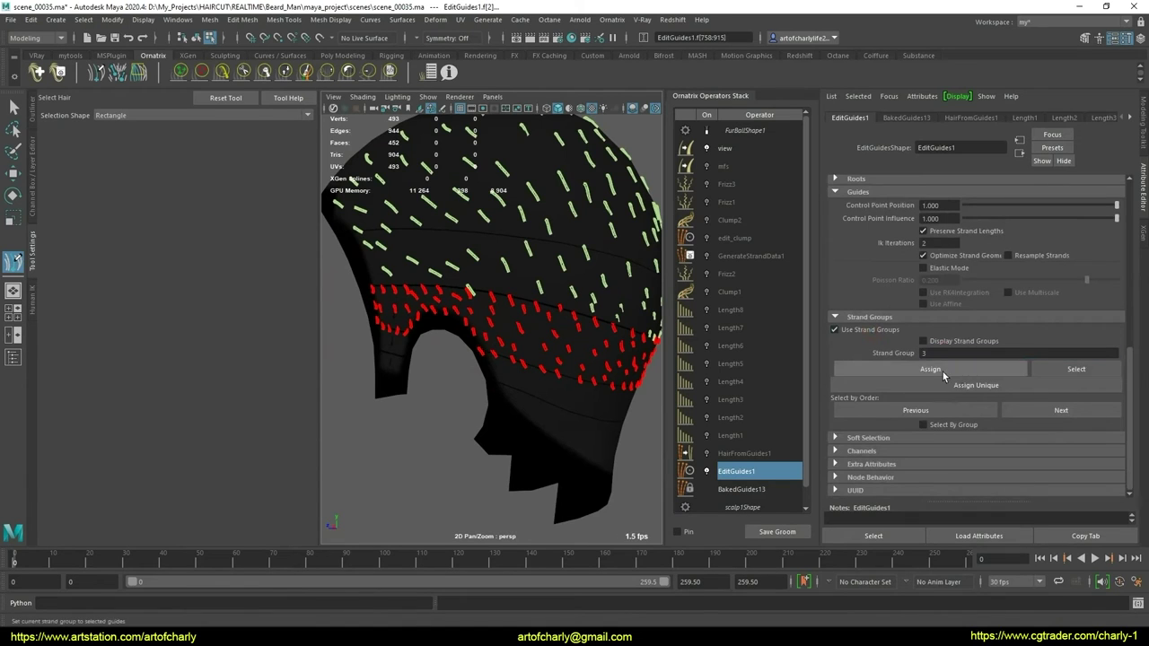
Hide the selected lower guides and view the head from behind
{"action": "scroll", "coordinate": [897, 287], "scroll_direction": "up", "scroll_amount": 2}
{"action": "scroll", "coordinate": [862, 269], "scroll_direction": "up", "scroll_amount": 2}
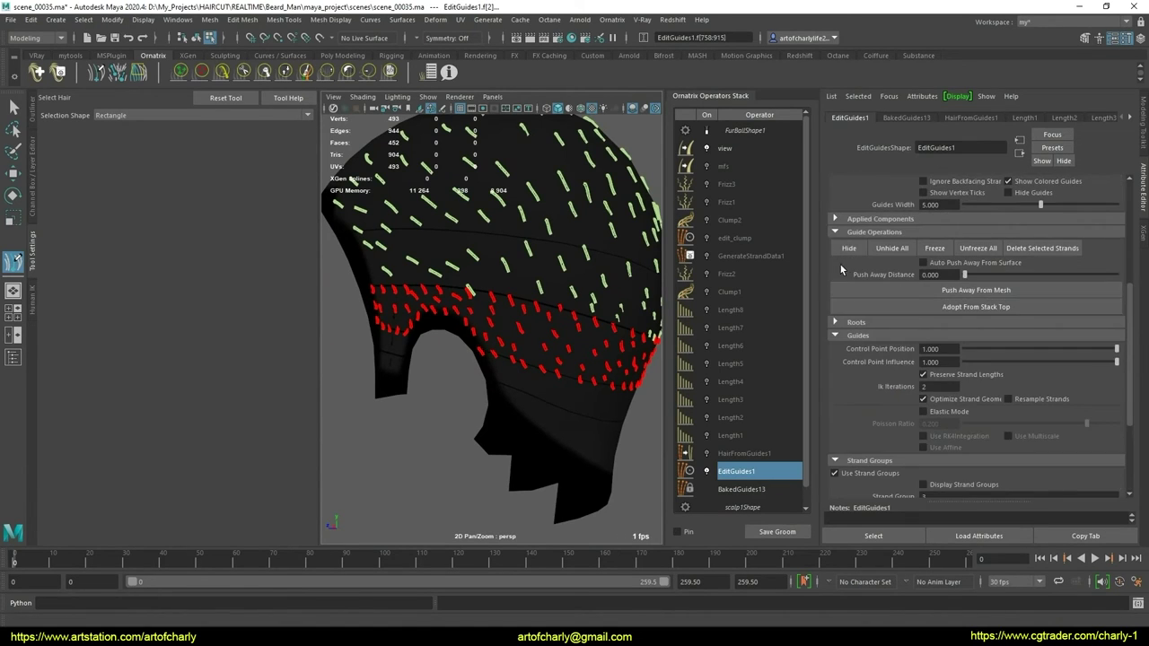
{"action": "left_click", "coordinate": [839, 249]}
{"action": "mouse_move", "coordinate": [590, 326]}
{"action": "left_mouse_down", "text": "alt"}
{"action": "mouse_move", "coordinate": [453, 314]}
{"action": "mouse_move", "coordinate": [88, 228]}
{"action": "left_mouse_up", "text": "alt"}
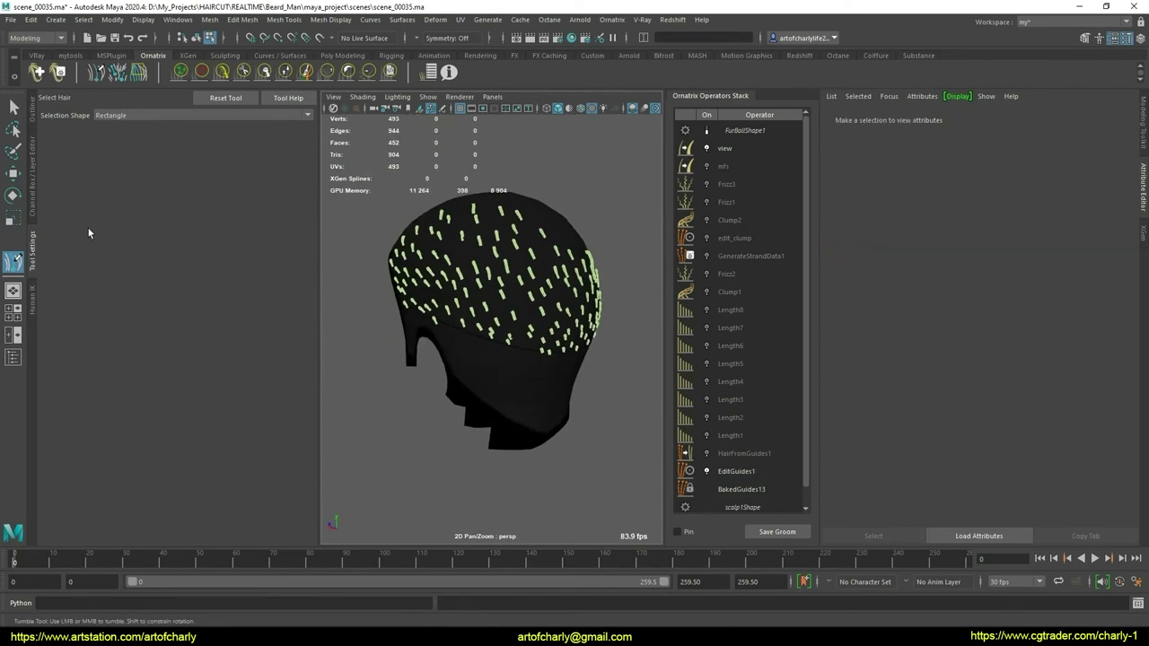
Save the groom incrementally as scene_00036.ma and activate hair selection on the EditGuides1 guides
{"action": "left_click", "coordinate": [70, 56]}
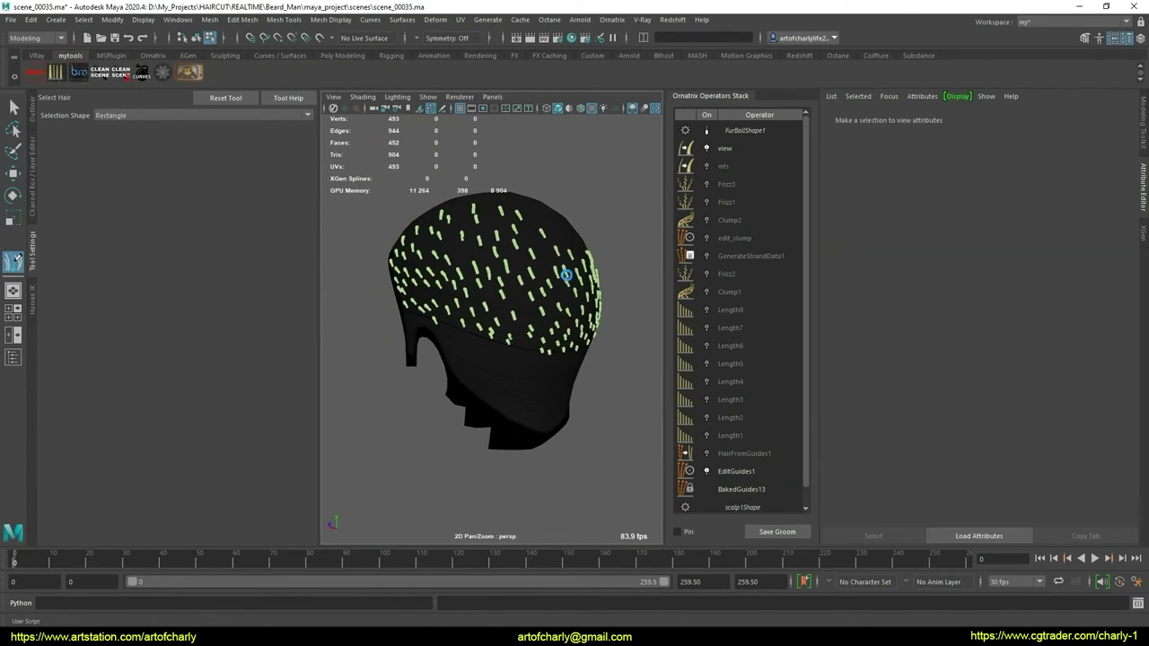
{"action": "key", "text": "q"}
{"action": "key", "text": "ctrl+alt+s"}
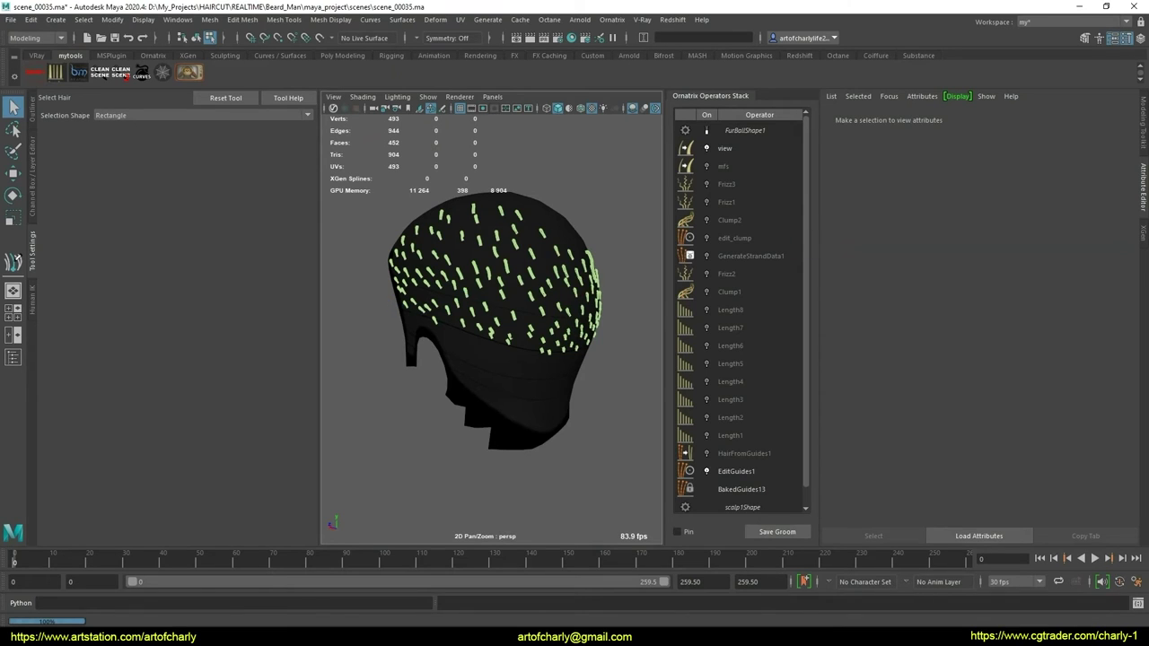
{"action": "key", "text": "y"}
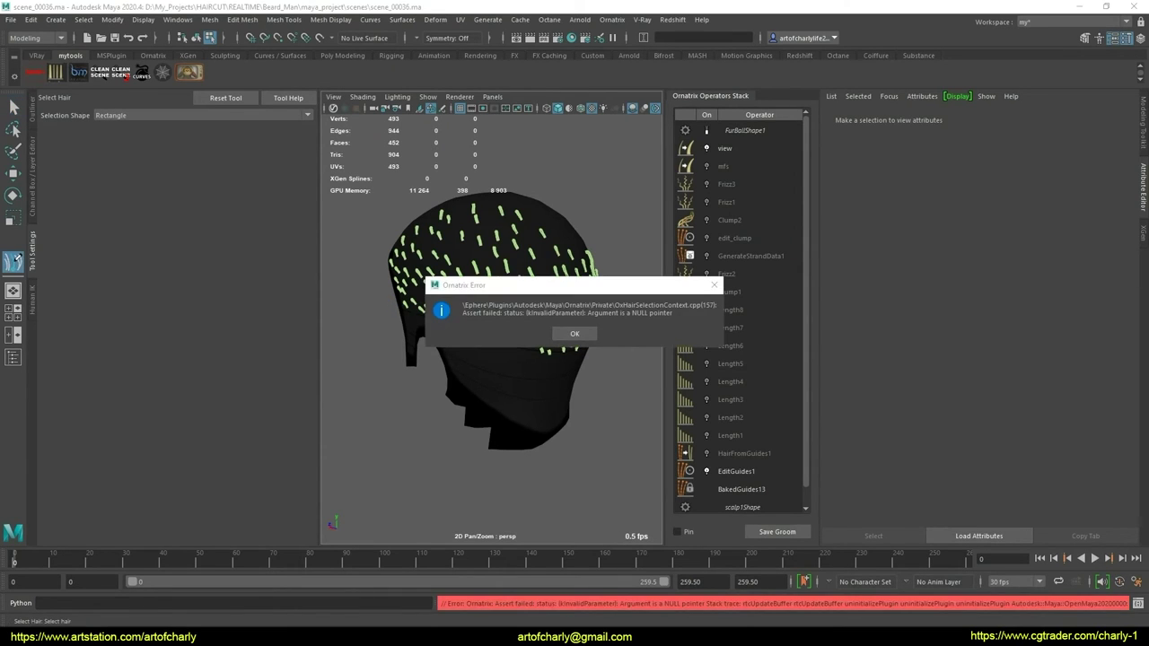
{"action": "middle_click_drag", "start_coordinate": [405, 477], "coordinate": [462, 449], "text": "alt"}
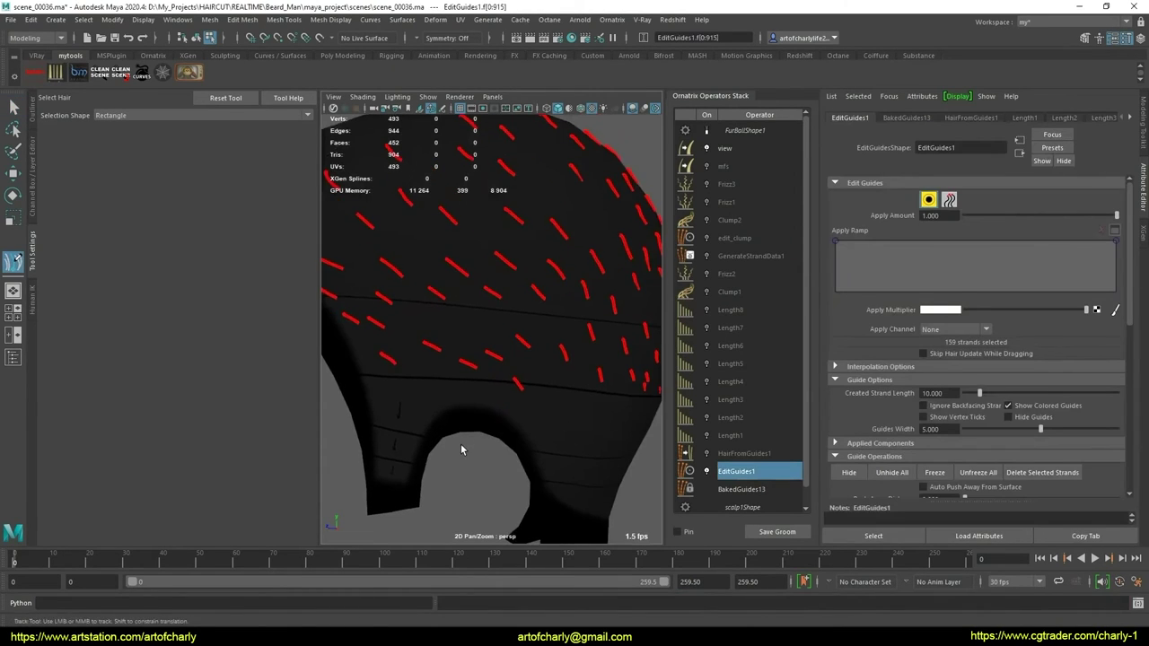
Marquee-select the lower-band hairline guides on one side and across the back of the head
{"action": "left_click", "coordinate": [388, 361]}
{"action": "right_click_drag", "start_coordinate": [388, 361], "coordinate": [446, 373], "text": "alt"}
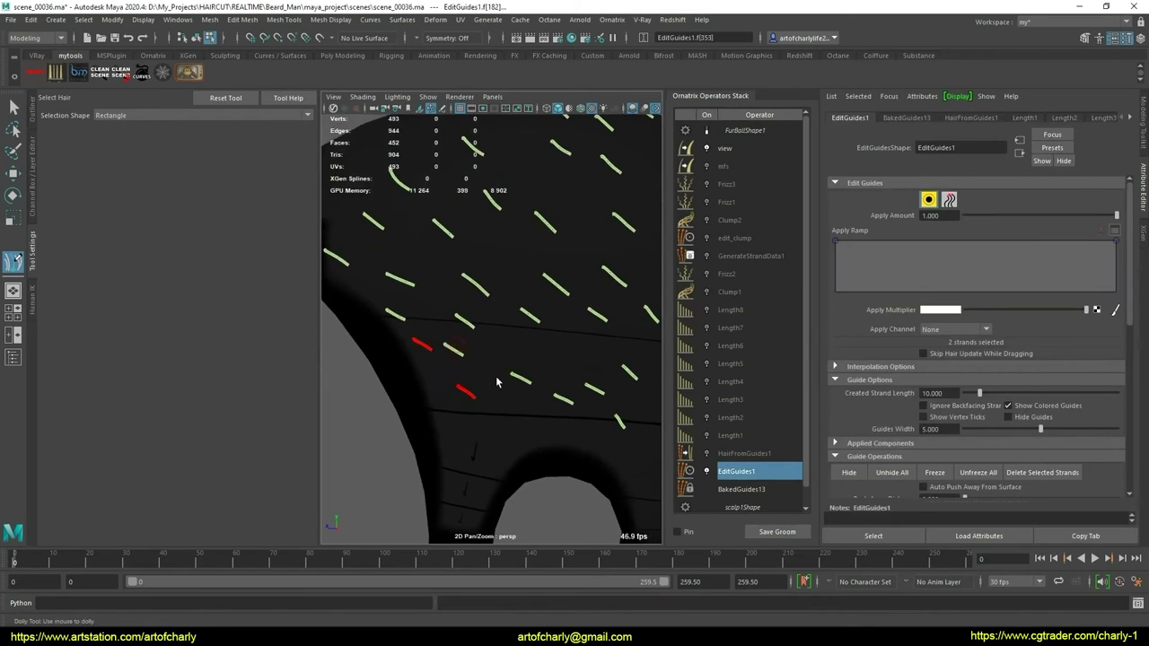
{"action": "left_click_drag", "start_coordinate": [493, 365], "coordinate": [428, 352], "text": "alt"}
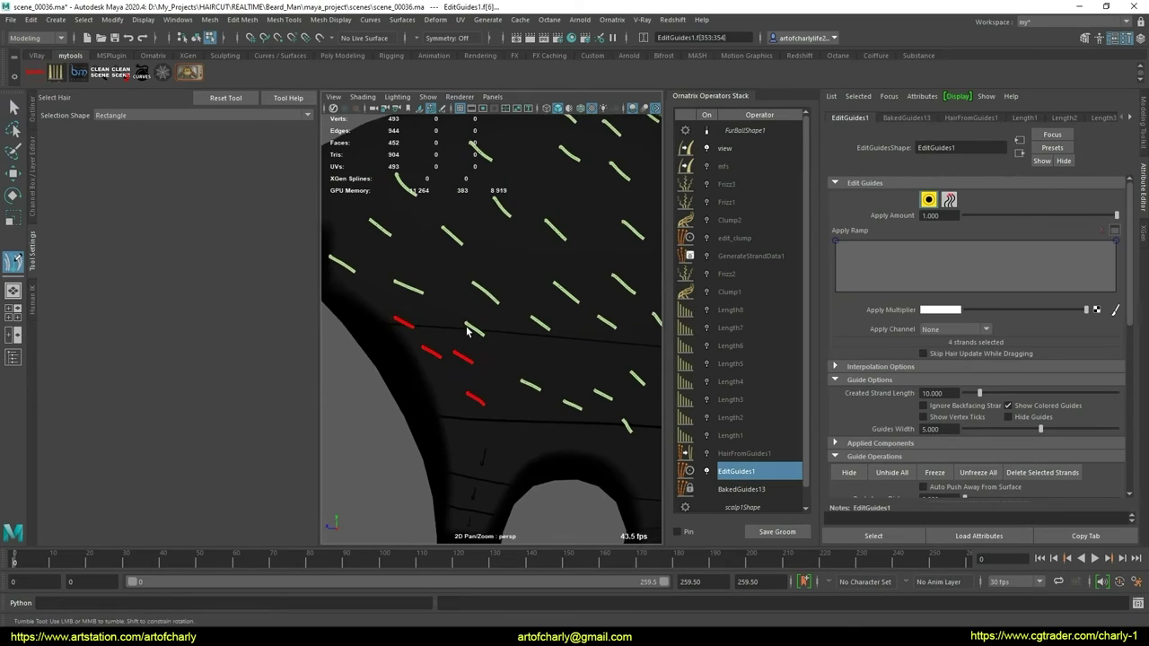
{"action": "left_click_drag", "start_coordinate": [503, 375], "coordinate": [493, 376], "text": "alt"}
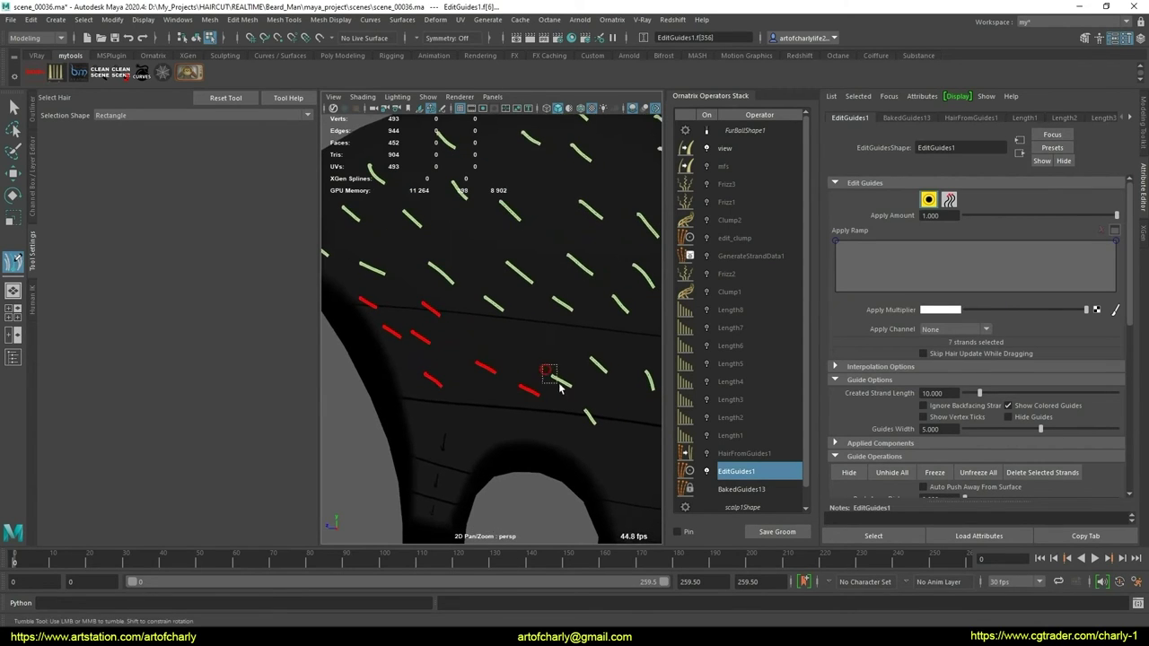
{"action": "mouse_move", "coordinate": [560, 388]}
{"action": "left_mouse_down", "text": "alt"}
{"action": "mouse_move", "coordinate": [505, 359]}
{"action": "mouse_move", "coordinate": [558, 354]}
{"action": "left_mouse_up", "text": "alt"}
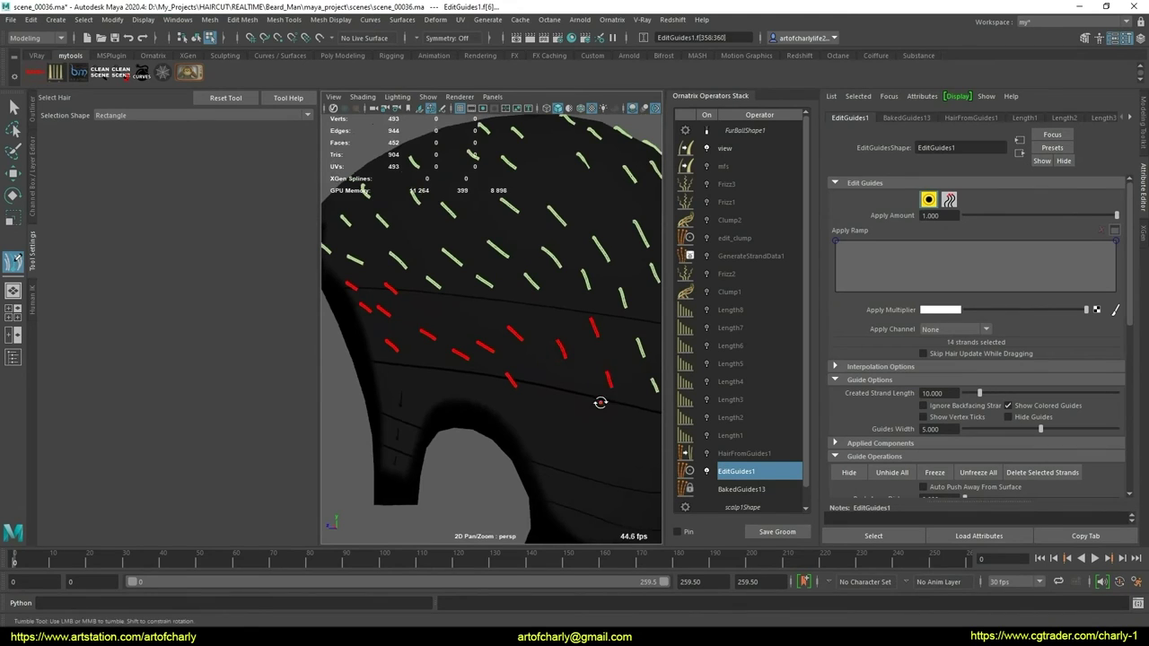
{"action": "left_click_drag", "start_coordinate": [601, 402], "coordinate": [493, 330], "text": "alt"}
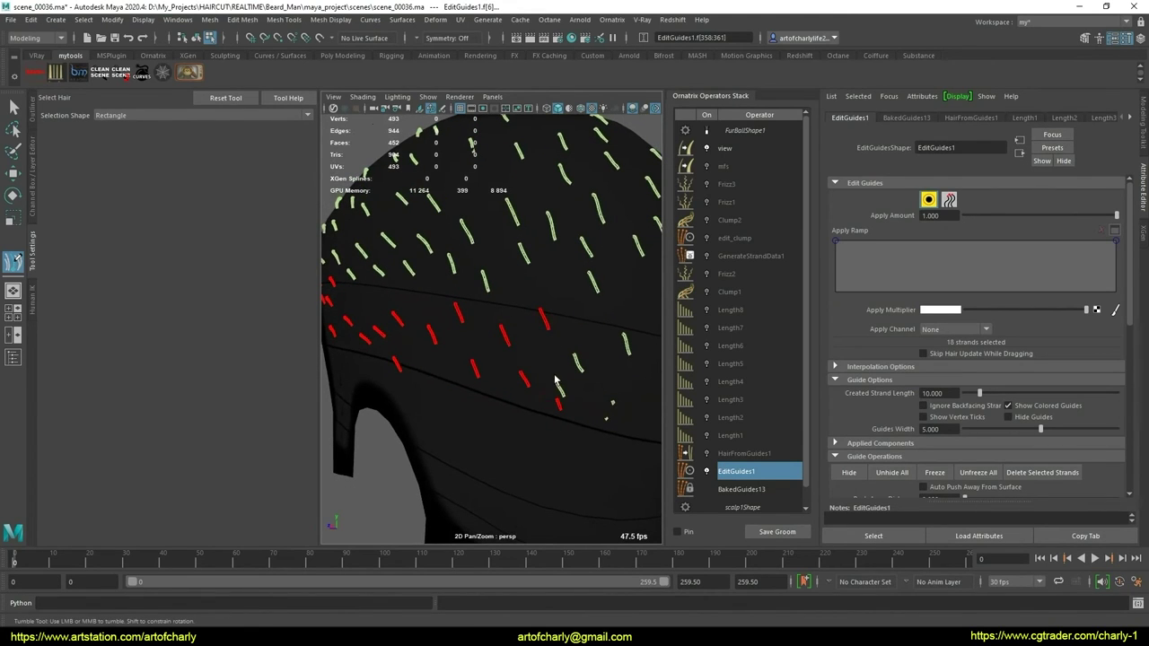
{"action": "left_click_drag", "start_coordinate": [628, 378], "coordinate": [551, 361], "text": "alt"}
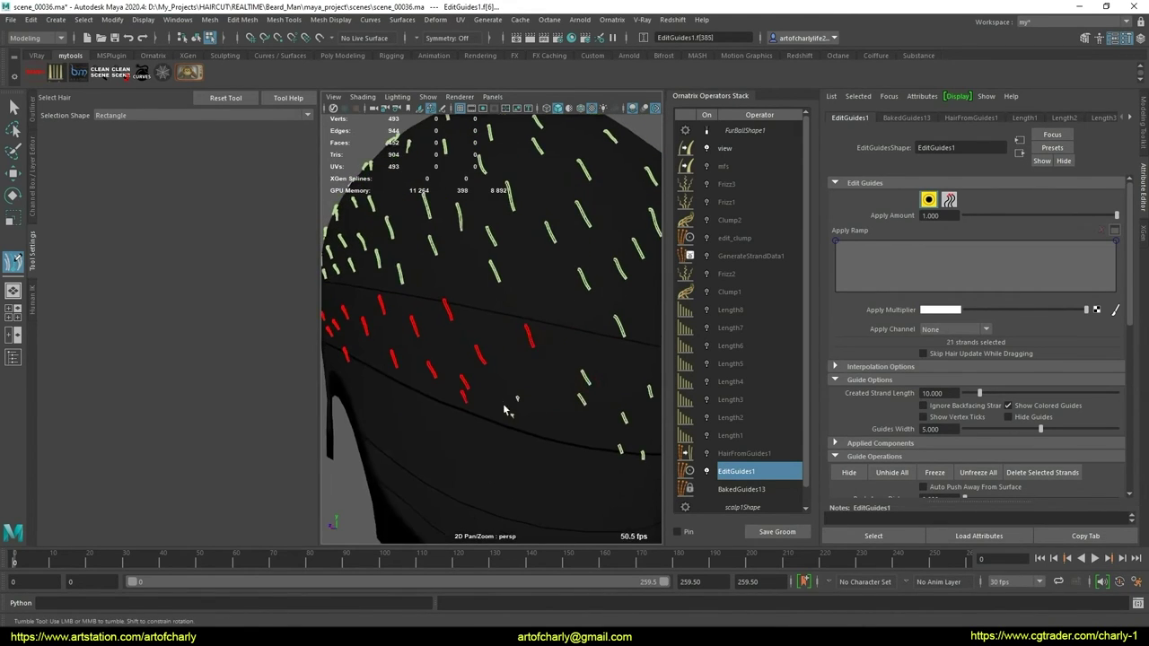
{"action": "mouse_move", "coordinate": [549, 449]}
{"action": "right_mouse_down", "text": "alt"}
{"action": "mouse_move", "coordinate": [503, 431]}
{"action": "mouse_move", "coordinate": [530, 422]}
{"action": "right_mouse_up", "text": "alt"}
{"action": "left_click_drag", "start_coordinate": [501, 359], "coordinate": [471, 420], "text": "shift"}
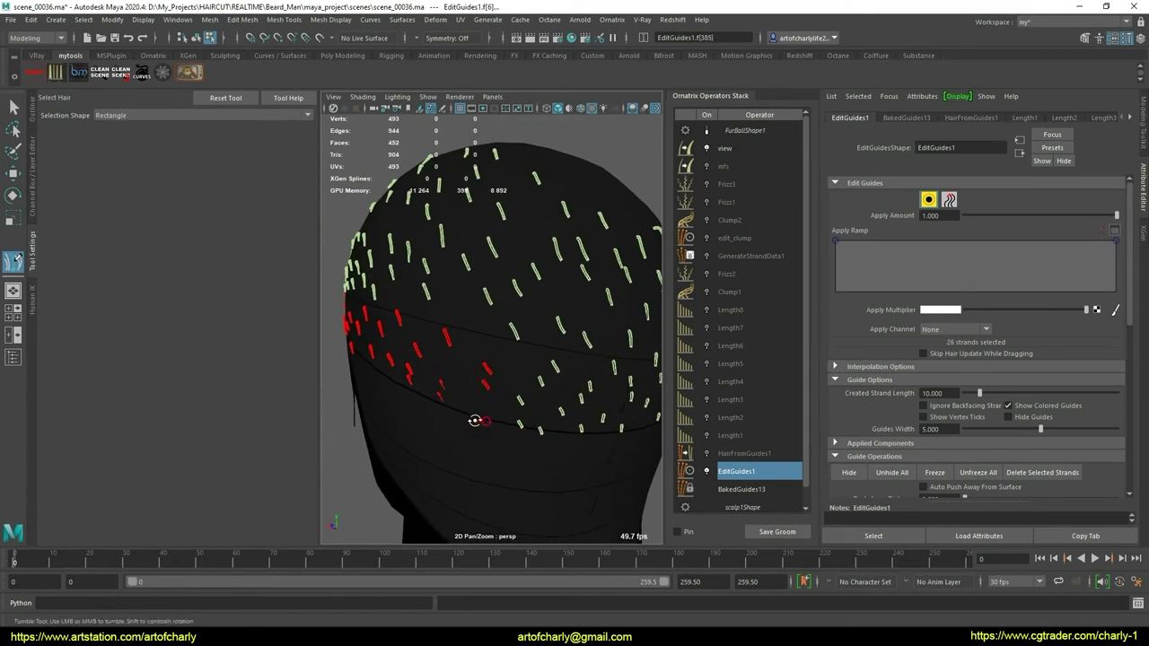
{"action": "right_click_drag", "start_coordinate": [474, 418], "coordinate": [482, 422], "text": "alt"}
{"action": "mouse_move", "coordinate": [456, 367]}
{"action": "left_mouse_down", "text": "shift"}
{"action": "mouse_move", "coordinate": [528, 489]}
{"action": "mouse_move", "coordinate": [522, 444]}
{"action": "left_mouse_up", "text": "shift"}
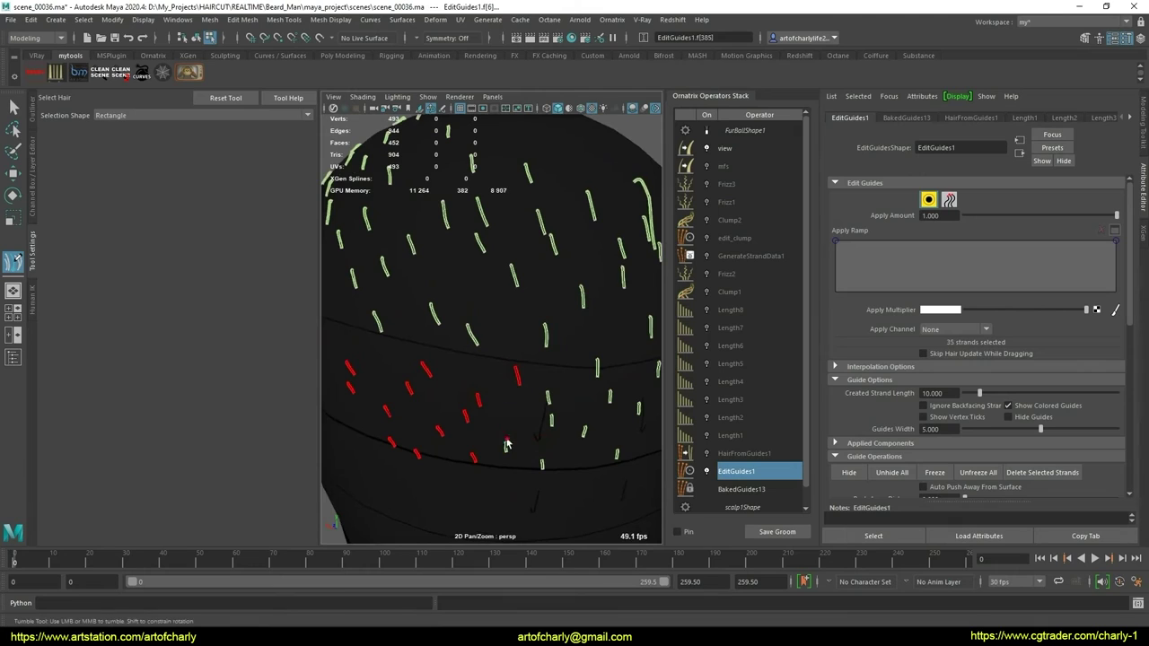
Add the remaining lower-band guides on the other side, then invert the selection to the upper guides
{"action": "left_click_drag", "start_coordinate": [553, 472], "coordinate": [458, 363], "text": "alt"}
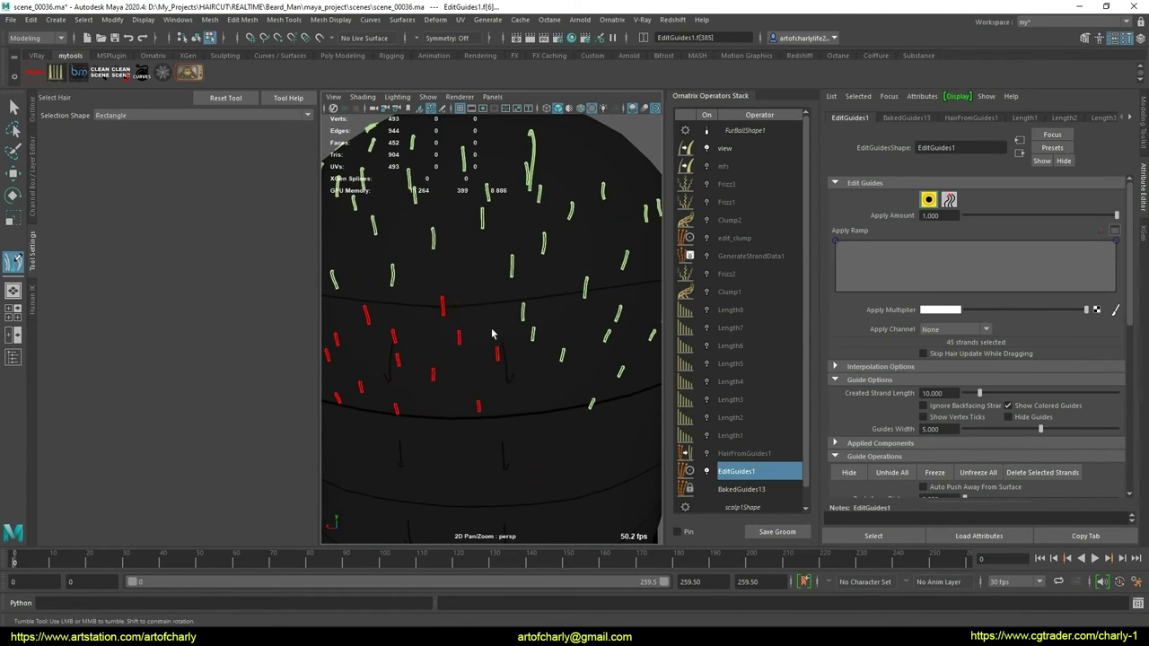
{"action": "left_click_drag", "start_coordinate": [588, 451], "coordinate": [502, 432], "text": "alt"}
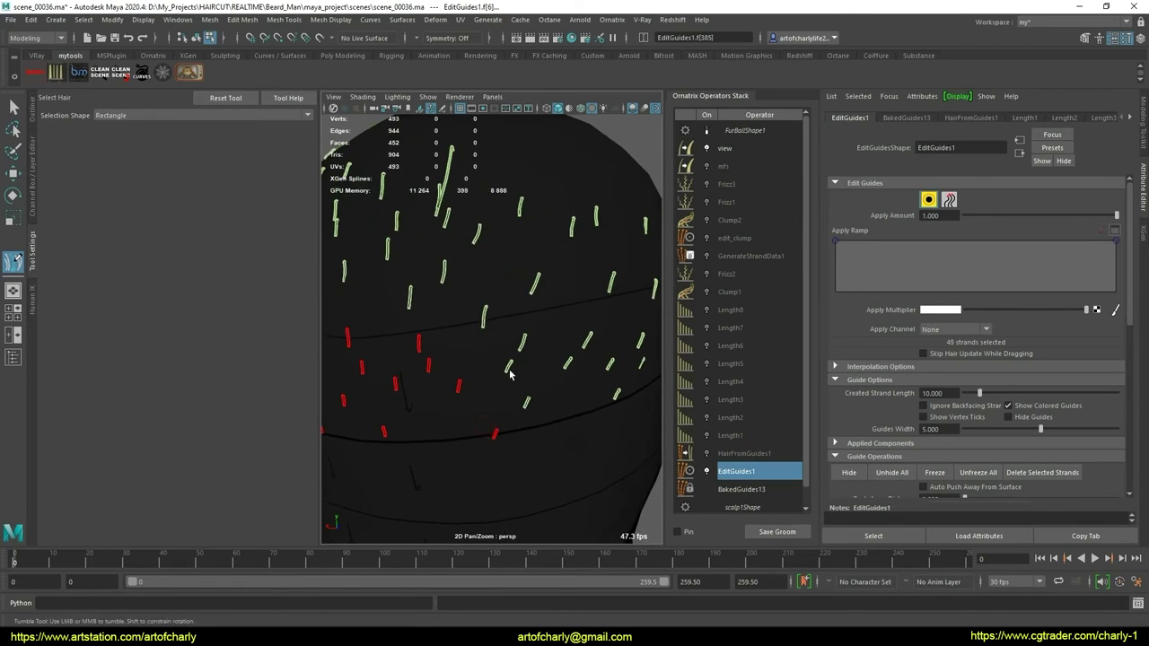
{"action": "left_click", "coordinate": [488, 332], "text": "shift"}
{"action": "left_click_drag", "start_coordinate": [488, 332], "coordinate": [520, 395], "text": "alt"}
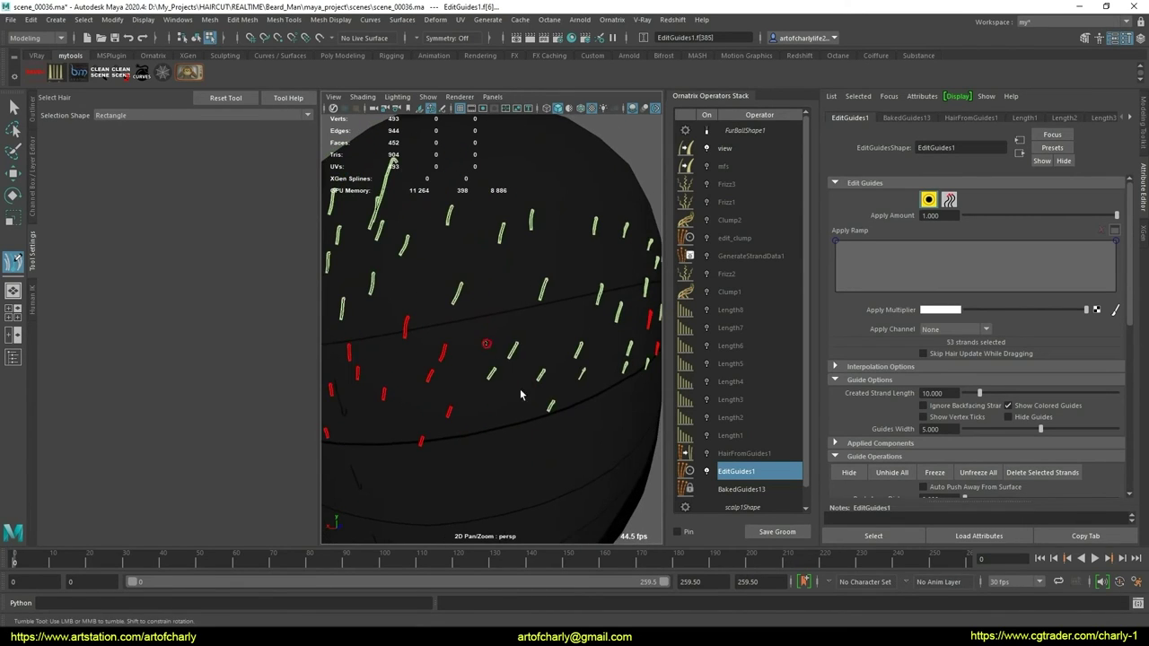
{"action": "mouse_move", "coordinate": [556, 442]}
{"action": "left_mouse_down", "text": "alt"}
{"action": "mouse_move", "coordinate": [459, 328]}
{"action": "mouse_move", "coordinate": [480, 397]}
{"action": "left_mouse_up", "text": "alt"}
{"action": "left_click_drag", "start_coordinate": [480, 397], "coordinate": [475, 377], "text": "alt"}
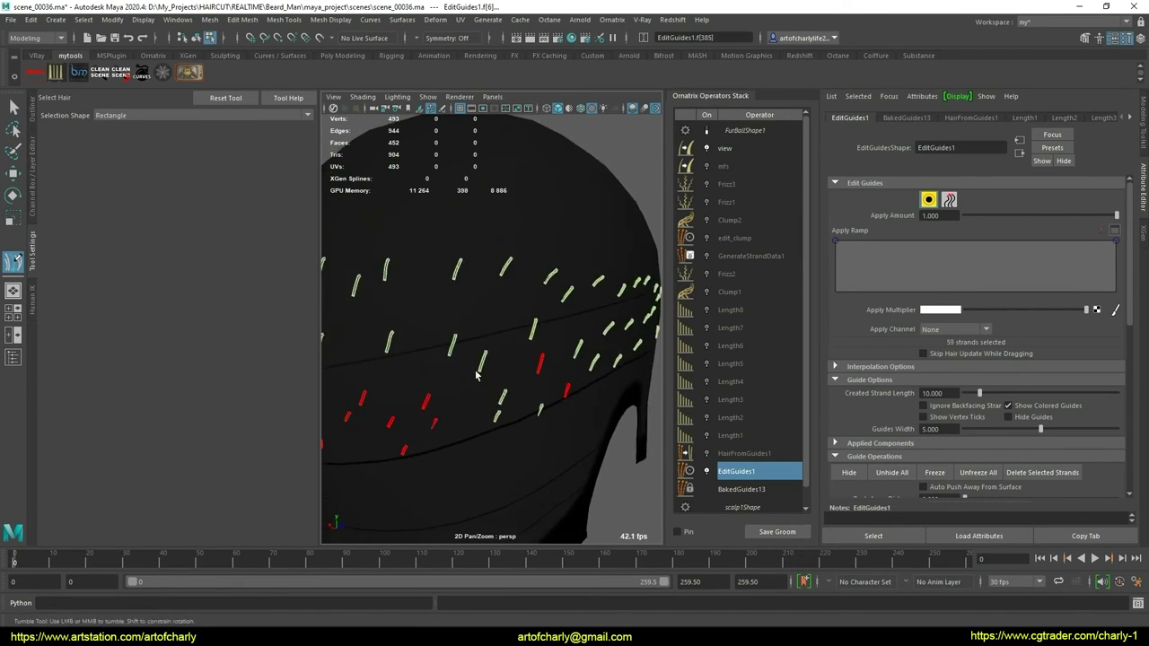
{"action": "left_click_drag", "start_coordinate": [513, 471], "coordinate": [494, 394], "text": "shift"}
{"action": "left_click_drag", "start_coordinate": [493, 395], "coordinate": [468, 355], "text": "alt"}
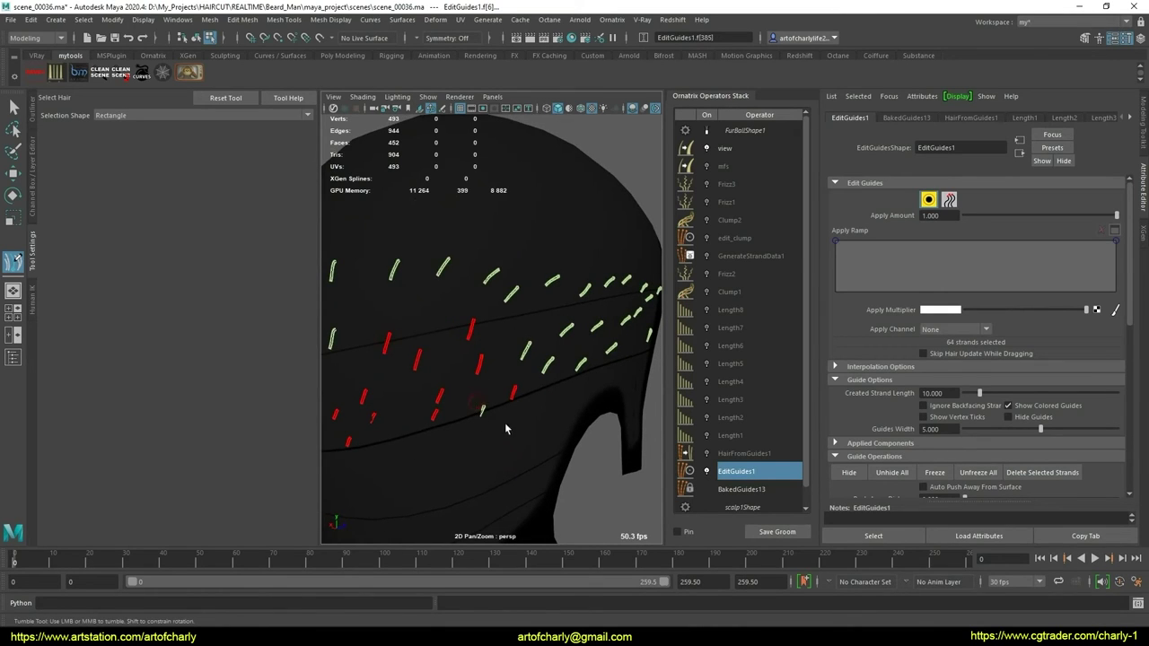
{"action": "left_click_drag", "start_coordinate": [505, 429], "coordinate": [477, 404], "text": "shift"}
{"action": "left_click_drag", "start_coordinate": [478, 404], "coordinate": [455, 353], "text": "alt"}
{"action": "mouse_move", "coordinate": [558, 393]}
{"action": "left_mouse_down", "text": "shift"}
{"action": "mouse_move", "coordinate": [538, 398]}
{"action": "mouse_move", "coordinate": [493, 335]}
{"action": "left_mouse_up", "text": "shift"}
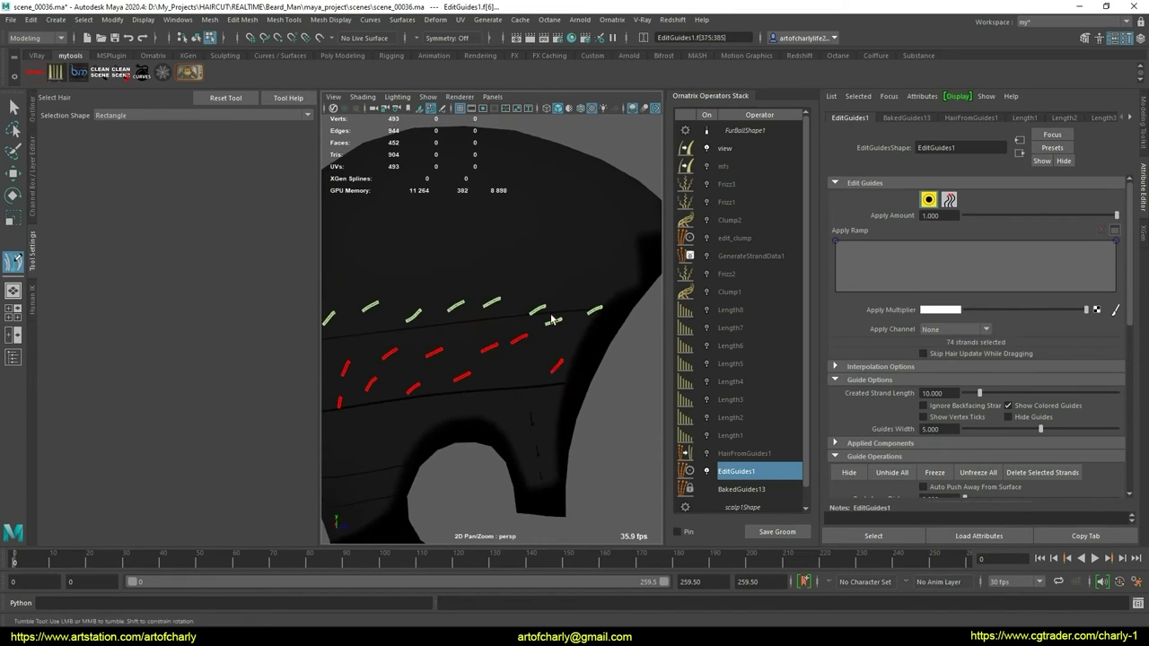
{"action": "key", "text": "a"}
{"action": "left_click_drag", "start_coordinate": [561, 365], "coordinate": [572, 311], "text": "alt"}
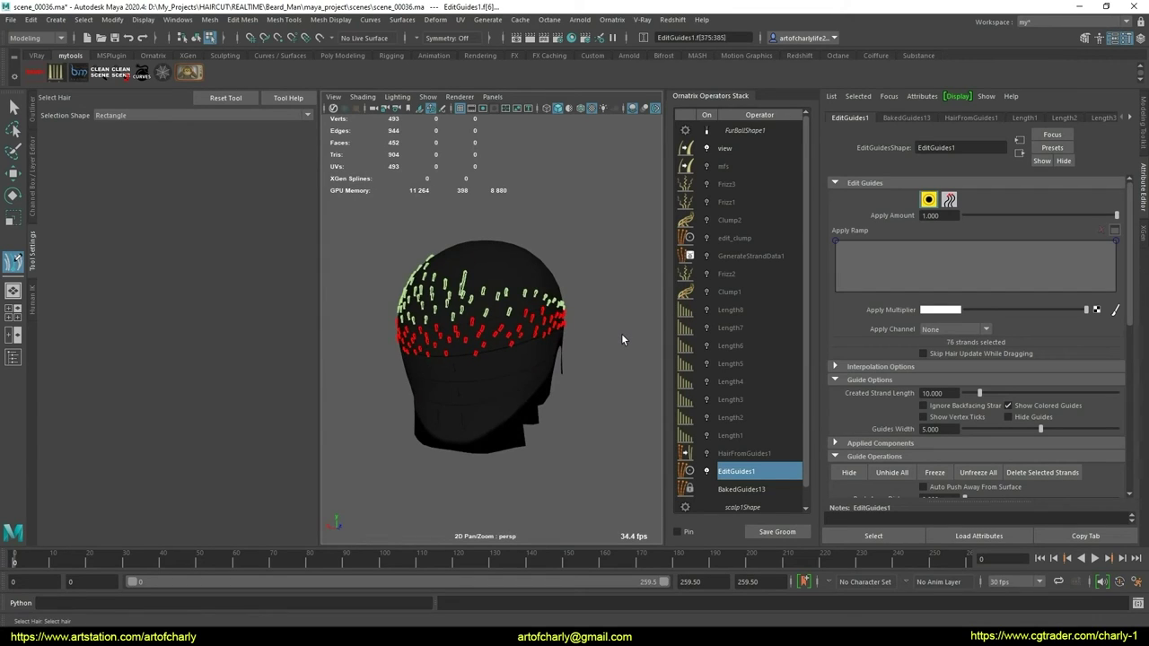
{"action": "key", "text": "ctrl+shift+i"}
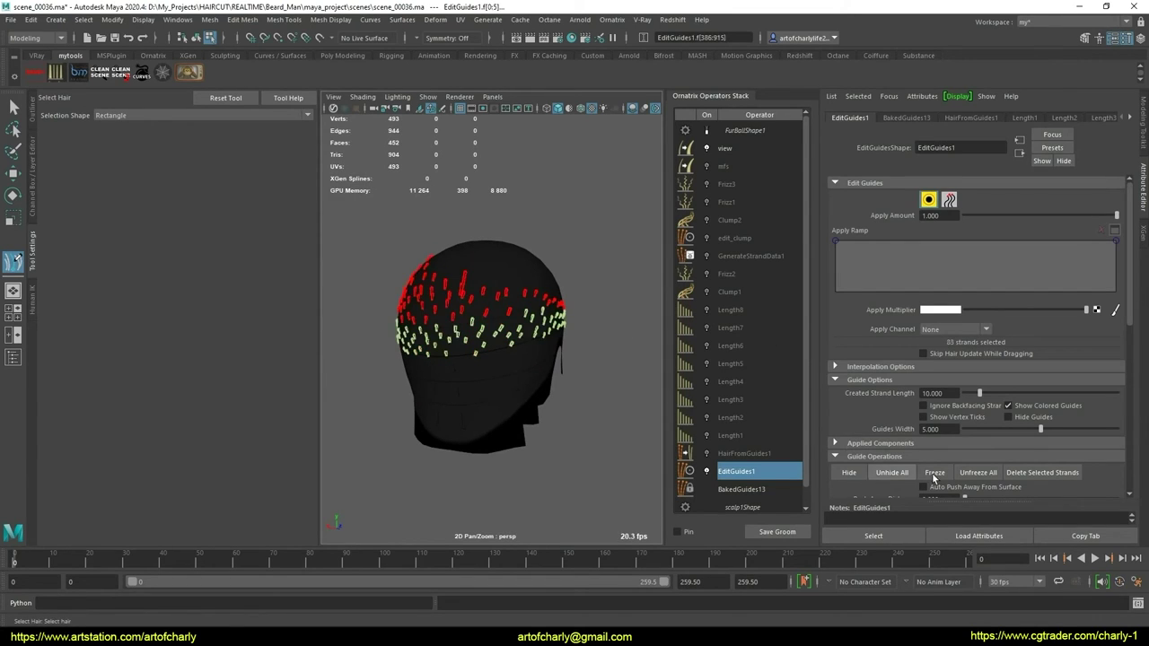
Freeze the selected upper scalp guides via Guide Operations and zoom in on the hairline band
{"action": "left_click", "coordinate": [933, 476]}
{"action": "mouse_move", "coordinate": [512, 328]}
{"action": "left_mouse_down", "text": "alt"}
{"action": "mouse_move", "coordinate": [649, 336]}
{"action": "mouse_move", "coordinate": [505, 333]}
{"action": "left_mouse_up", "text": "alt"}
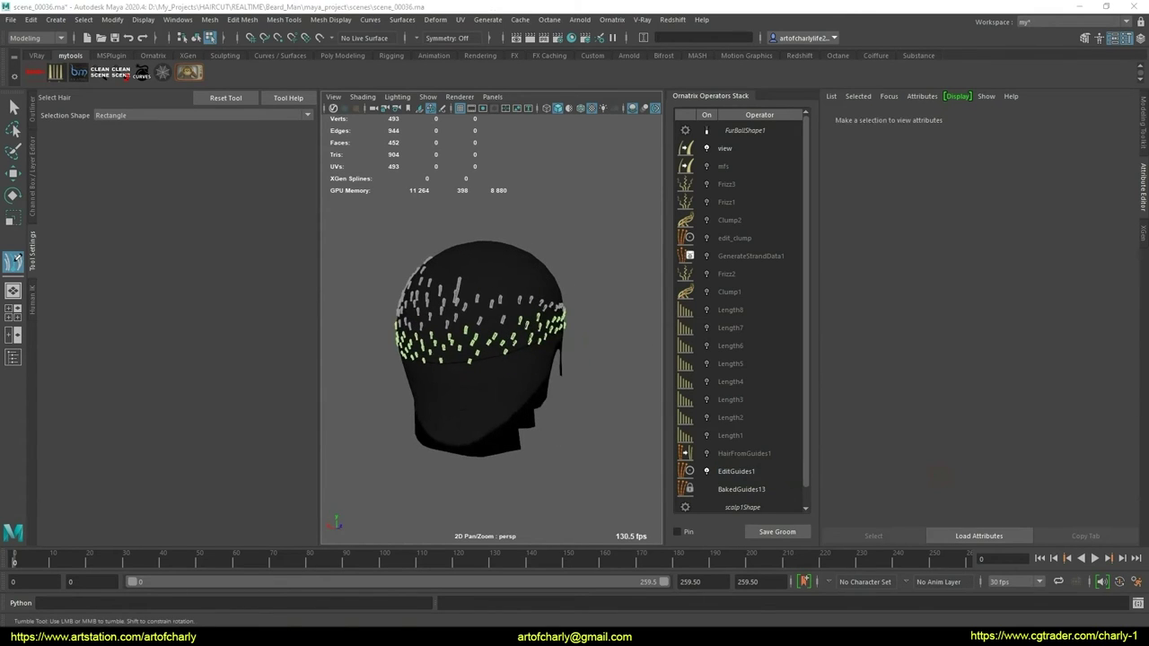
{"action": "mouse_move", "coordinate": [369, 447]}
{"action": "left_mouse_down", "text": "alt"}
{"action": "mouse_move", "coordinate": [512, 403]}
{"action": "mouse_move", "coordinate": [502, 372]}
{"action": "left_mouse_up", "text": "alt"}
{"action": "scroll", "coordinate": [503, 372], "scroll_direction": "up", "scroll_amount": 5}
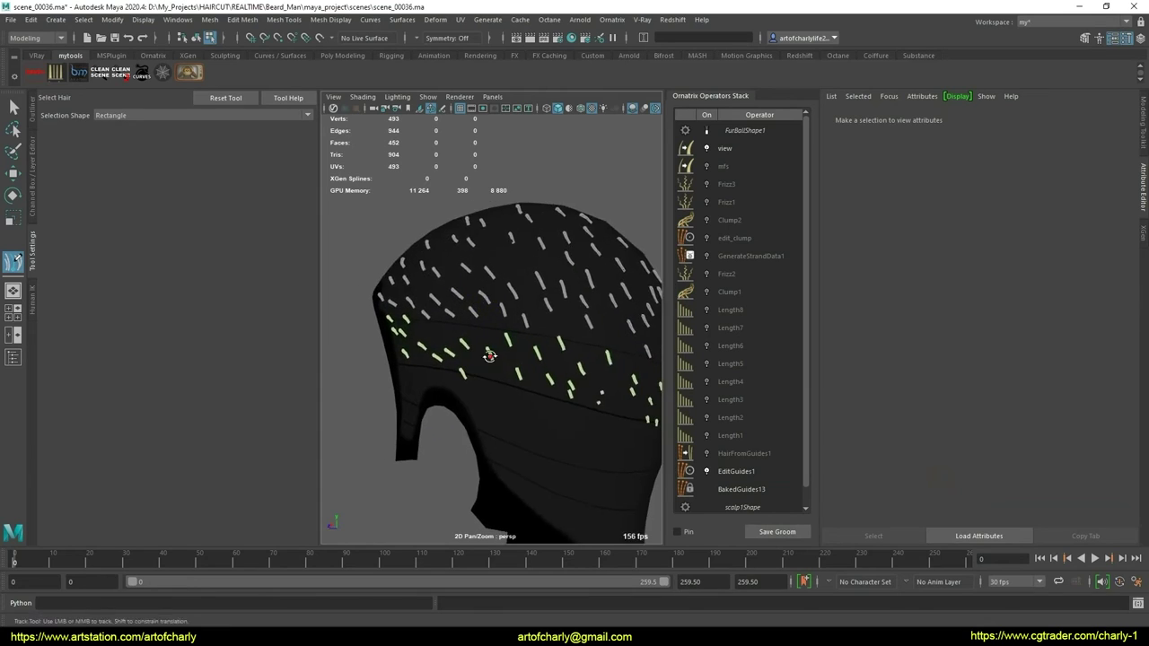
{"action": "scroll", "coordinate": [502, 373], "scroll_direction": "up", "scroll_amount": 3}
{"action": "scroll", "coordinate": [502, 373], "scroll_direction": "up", "scroll_amount": 3}
{"action": "scroll", "coordinate": [502, 372], "scroll_direction": "up", "scroll_amount": 2}
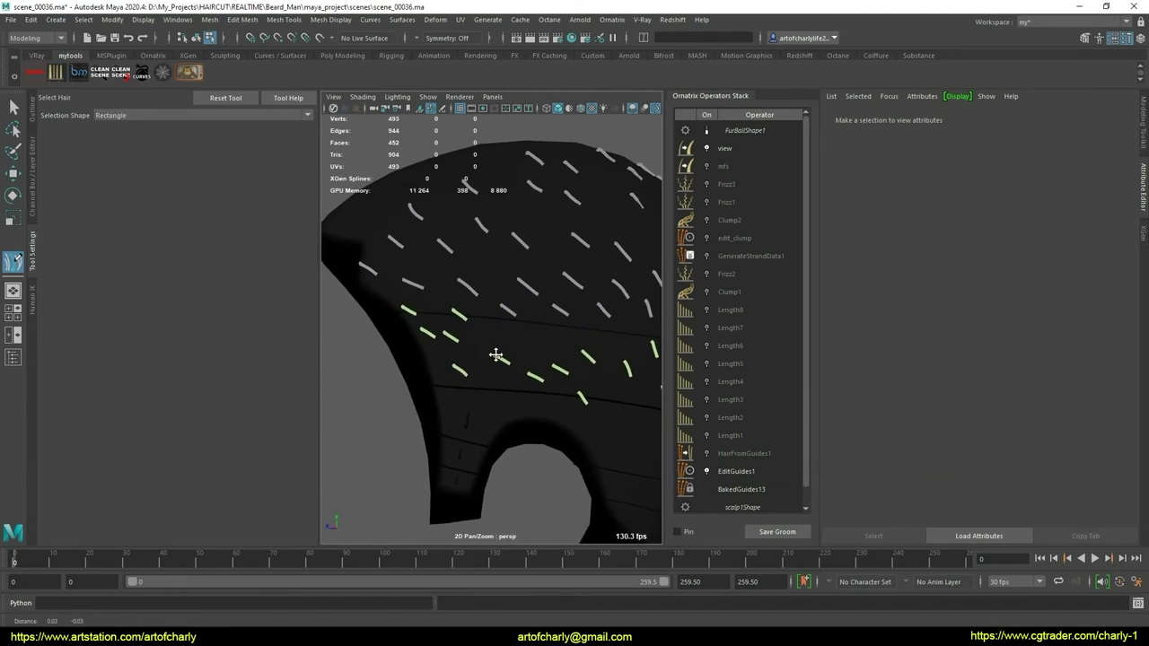
{"action": "left_click_drag", "start_coordinate": [498, 353], "coordinate": [459, 325], "text": "alt"}
{"action": "scroll", "coordinate": [459, 325], "scroll_direction": "up", "scroll_amount": 3}
{"action": "scroll", "coordinate": [453, 328], "scroll_direction": "up", "scroll_amount": 3}
{"action": "scroll", "coordinate": [476, 363], "scroll_direction": "up", "scroll_amount": 1}
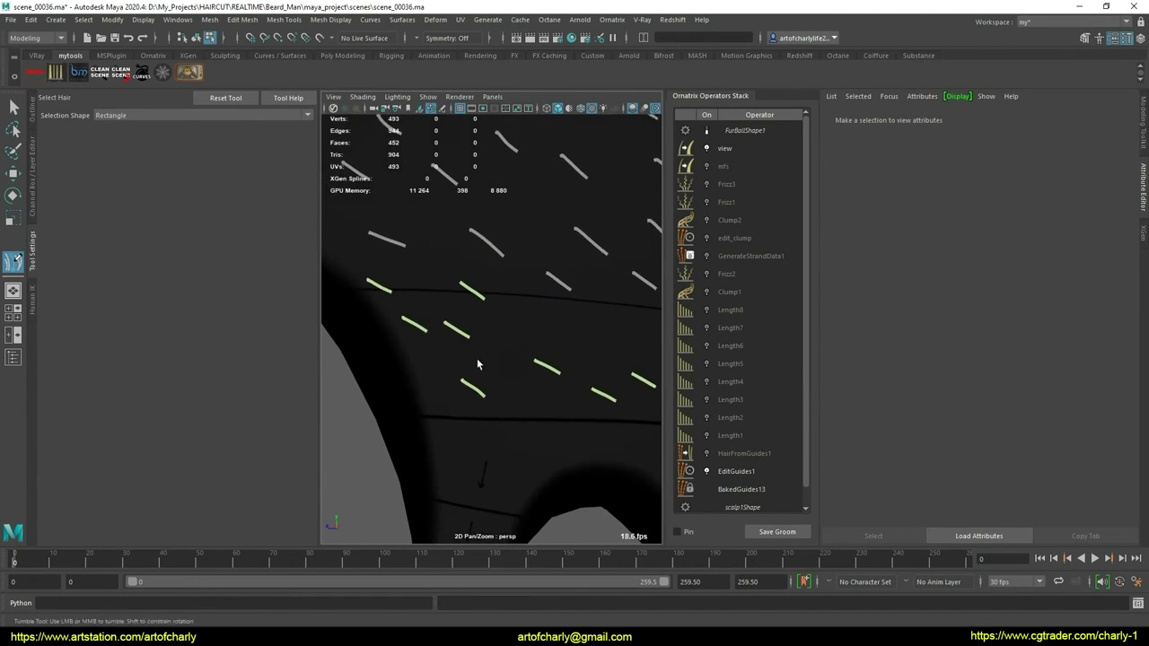
{"action": "scroll", "coordinate": [440, 325], "scroll_direction": "up", "scroll_amount": 2}
Nudge one hairline guide upward with the Move tool, then return to selection
{"action": "left_click", "coordinate": [440, 330]}
{"action": "key", "text": "w"}
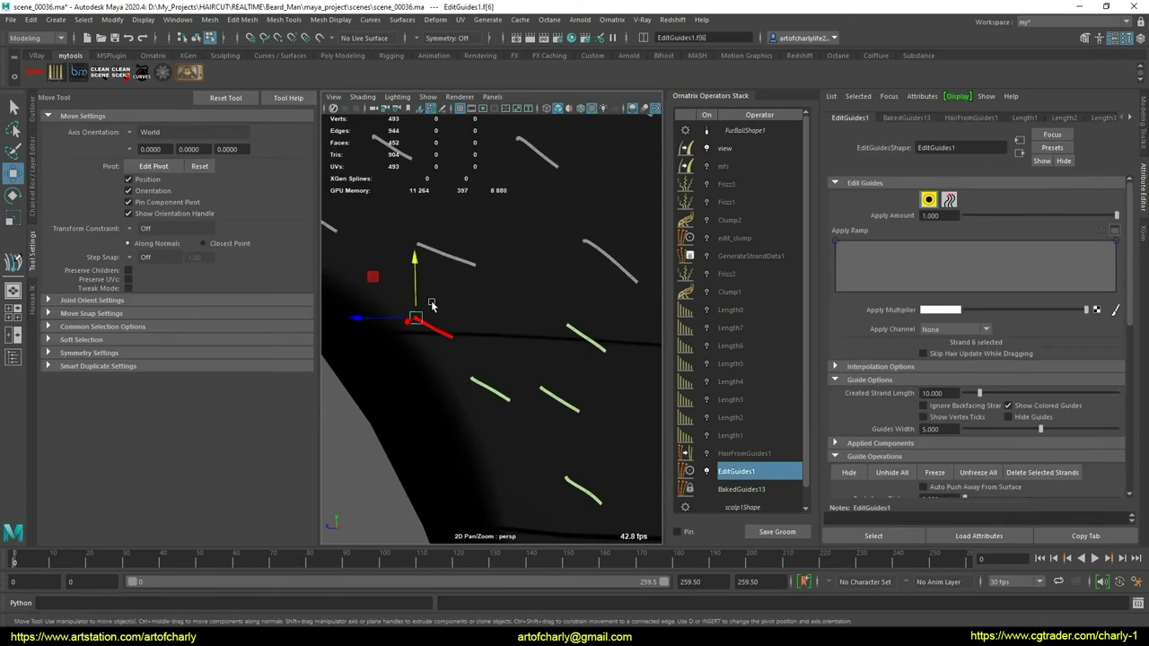
{"action": "left_click", "coordinate": [566, 334]}
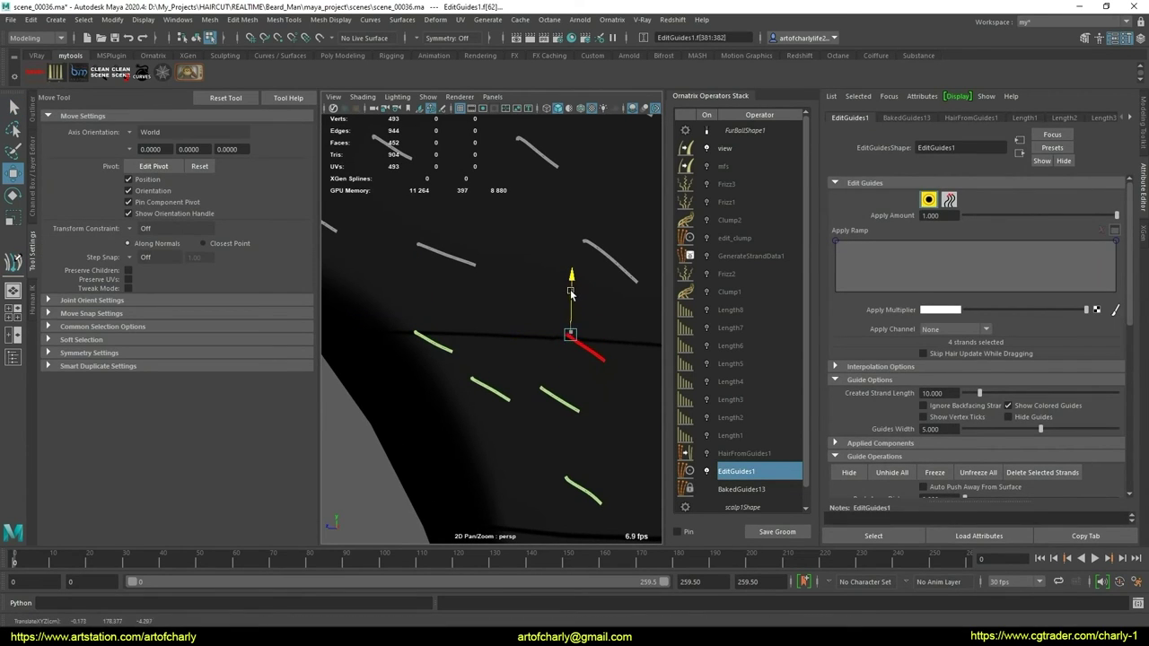
{"action": "key", "text": "q"}
Marquee-select the 15 front-band guides and remove them with Delete Selected Strands
{"action": "scroll", "coordinate": [571, 294], "scroll_direction": "down", "scroll_amount": 5}
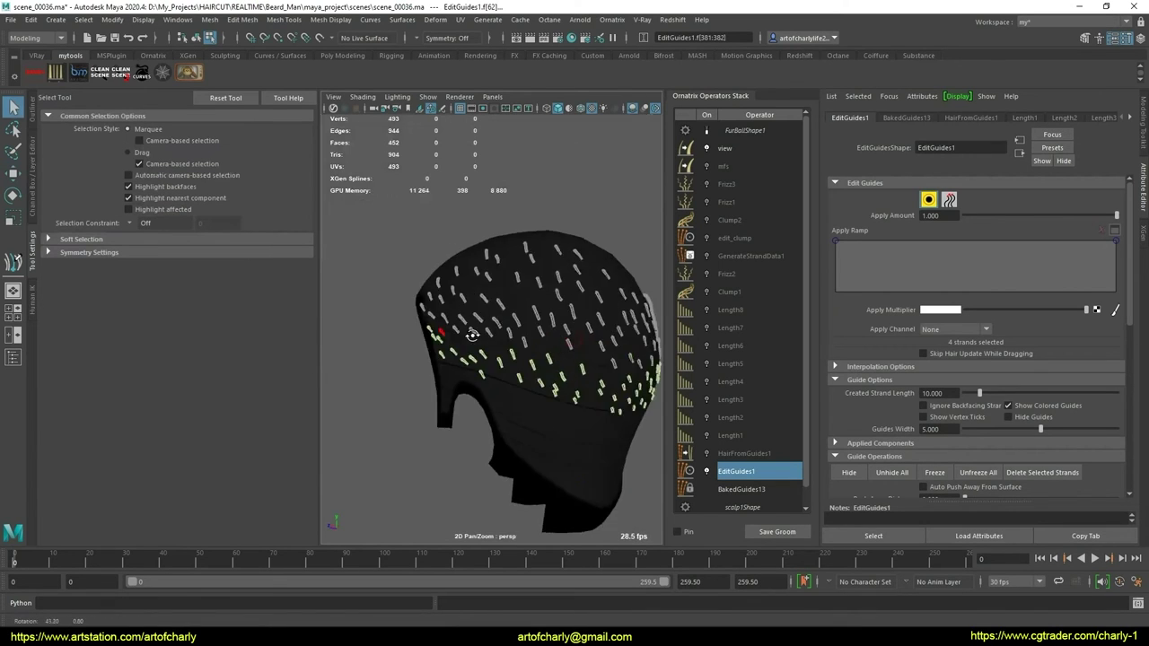
{"action": "left_click_drag", "start_coordinate": [571, 294], "coordinate": [454, 329], "text": "alt"}
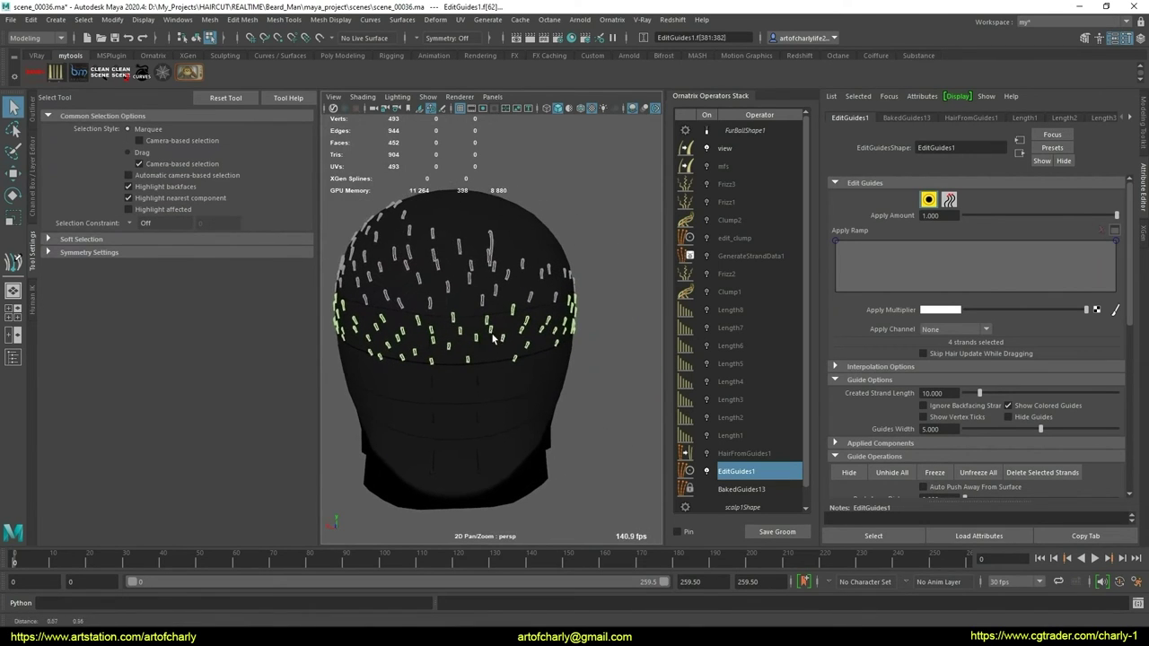
{"action": "left_click_drag", "start_coordinate": [559, 429], "coordinate": [632, 439]}
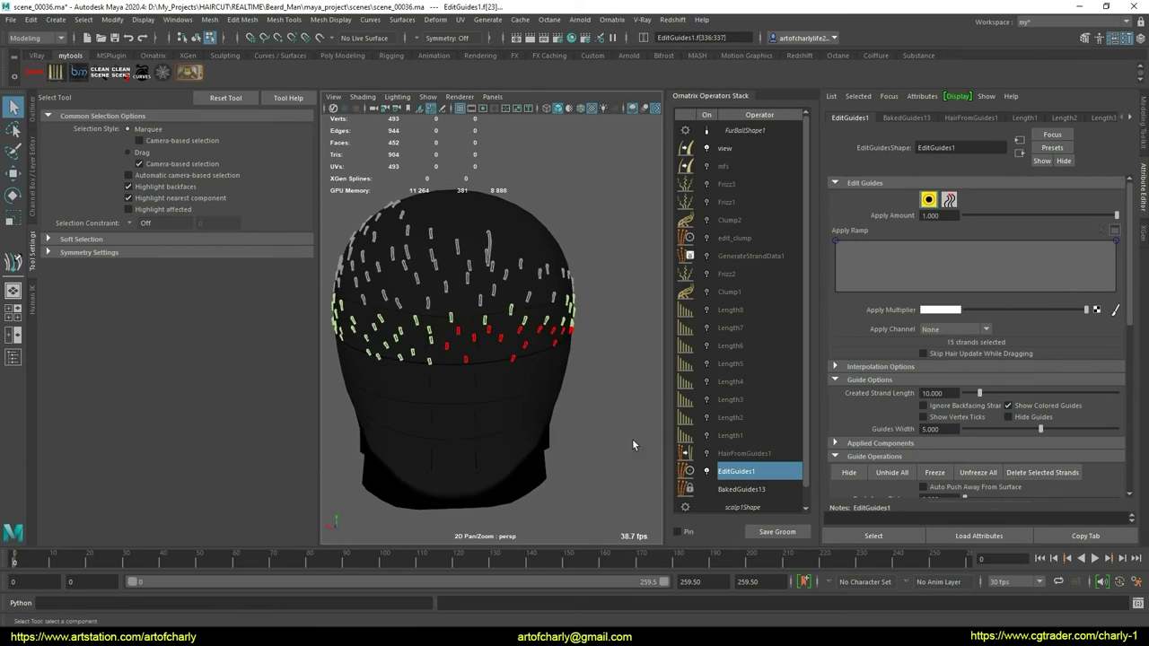
{"action": "left_click", "coordinate": [1081, 478]}
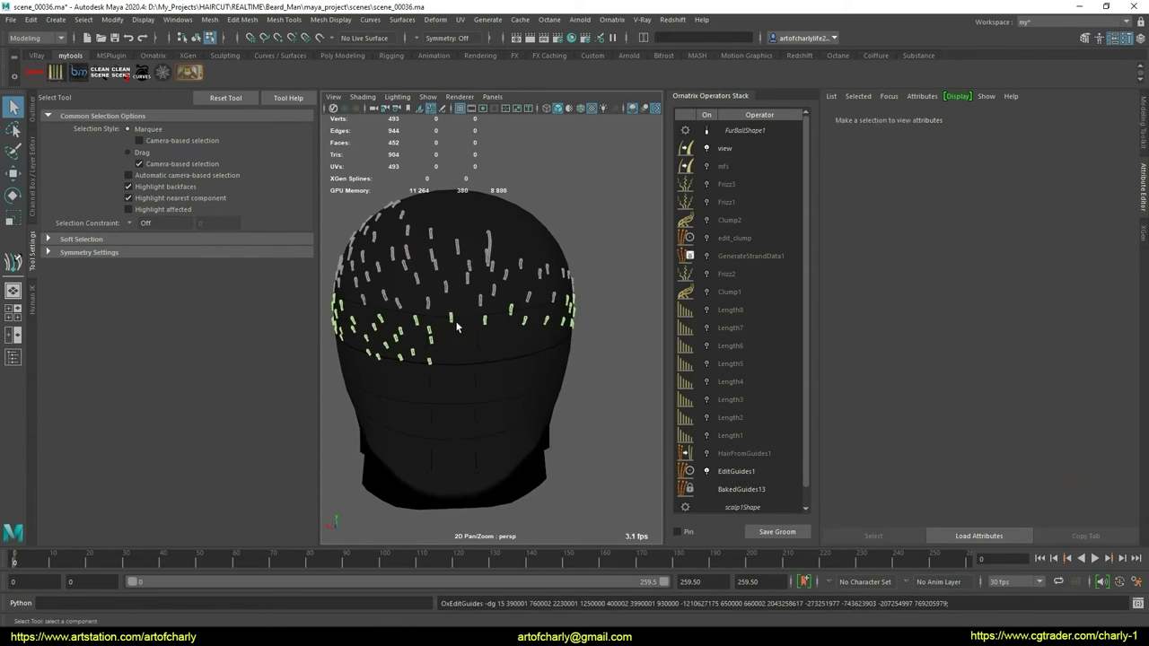
Delete a few hairline guides and 15 side-band guides, then undo the last deletion
{"action": "left_click", "coordinate": [453, 321]}
{"action": "mouse_move", "coordinate": [449, 314]}
{"action": "left_mouse_down"}
{"action": "mouse_move", "coordinate": [603, 355]}
{"action": "mouse_move", "coordinate": [490, 361]}
{"action": "mouse_move", "coordinate": [430, 304]}
{"action": "left_mouse_up"}
{"action": "left_click", "coordinate": [1077, 472]}
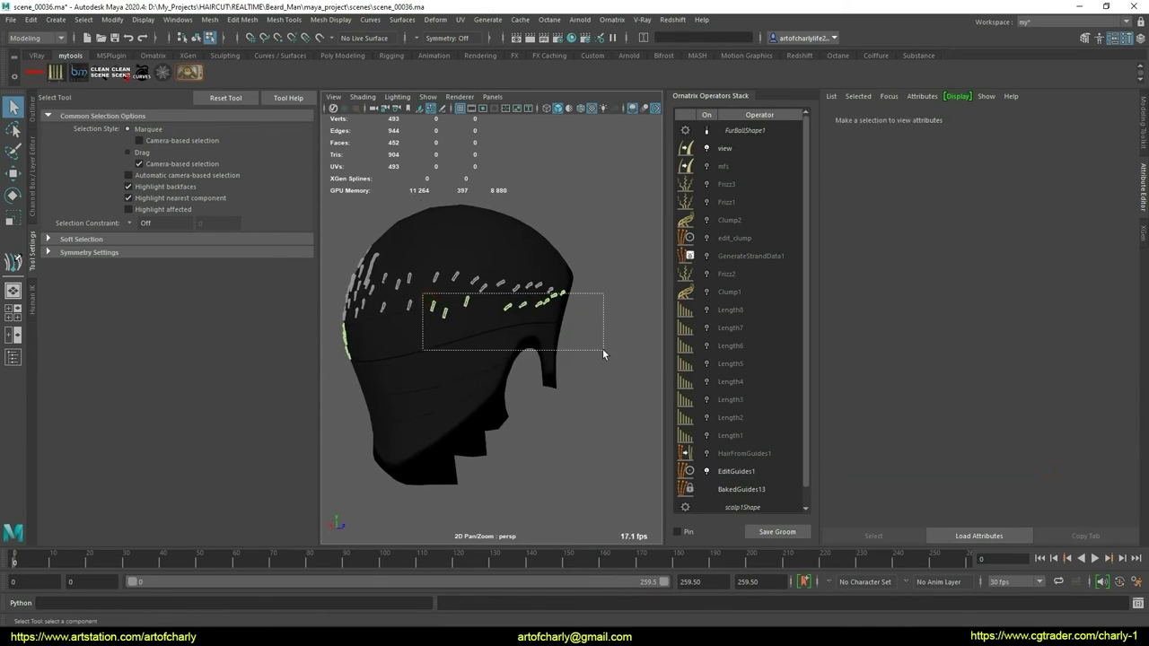
{"action": "left_click_drag", "start_coordinate": [602, 353], "coordinate": [954, 427]}
{"action": "left_click", "coordinate": [1072, 471]}
{"action": "mouse_move", "coordinate": [394, 379]}
{"action": "left_mouse_down", "text": "alt"}
{"action": "mouse_move", "coordinate": [526, 379]}
{"action": "mouse_move", "coordinate": [440, 341]}
{"action": "mouse_move", "coordinate": [383, 262]}
{"action": "left_mouse_up", "text": "alt"}
{"action": "key", "text": "ctrl+z"}
Select the nine guide strands on the back-right of the head and delete them
{"action": "left_click", "coordinate": [540, 358]}
{"action": "left_click_drag", "start_coordinate": [540, 358], "coordinate": [440, 305], "text": "alt"}
{"action": "right_click_drag", "start_coordinate": [440, 305], "coordinate": [418, 284], "text": "alt"}
{"action": "key", "text": "ctrl+z"}
{"action": "left_click_drag", "start_coordinate": [551, 364], "coordinate": [435, 334], "text": "alt"}
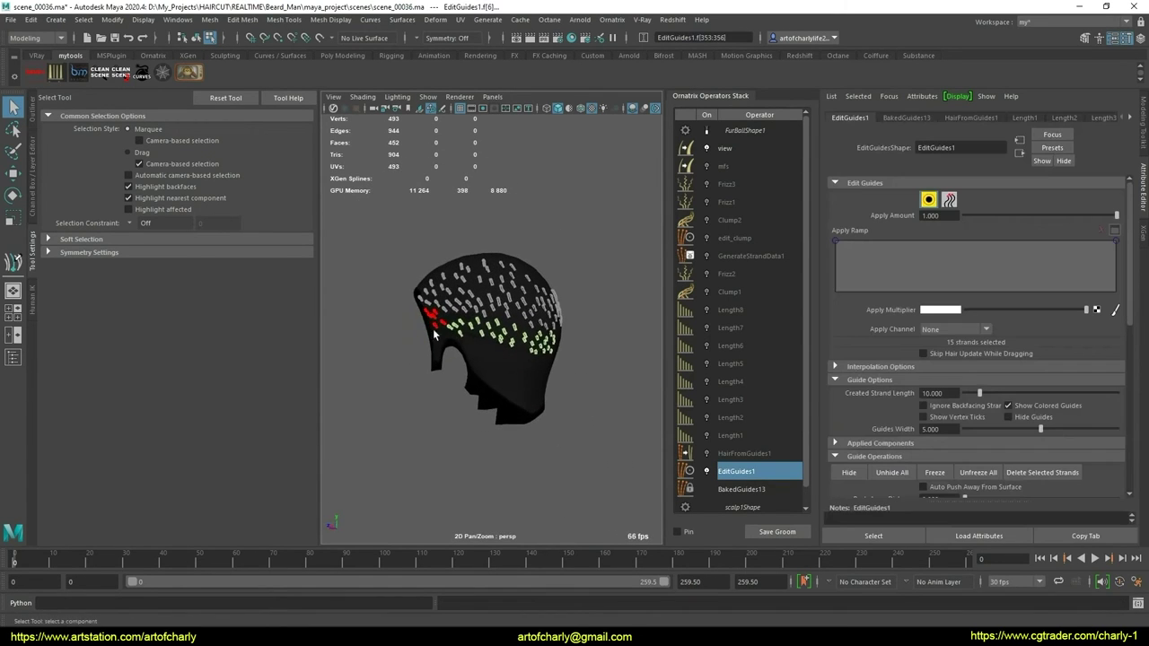
{"action": "left_click_drag", "start_coordinate": [356, 276], "coordinate": [443, 393]}
{"action": "left_click_drag", "start_coordinate": [443, 392], "coordinate": [337, 362], "text": "alt"}
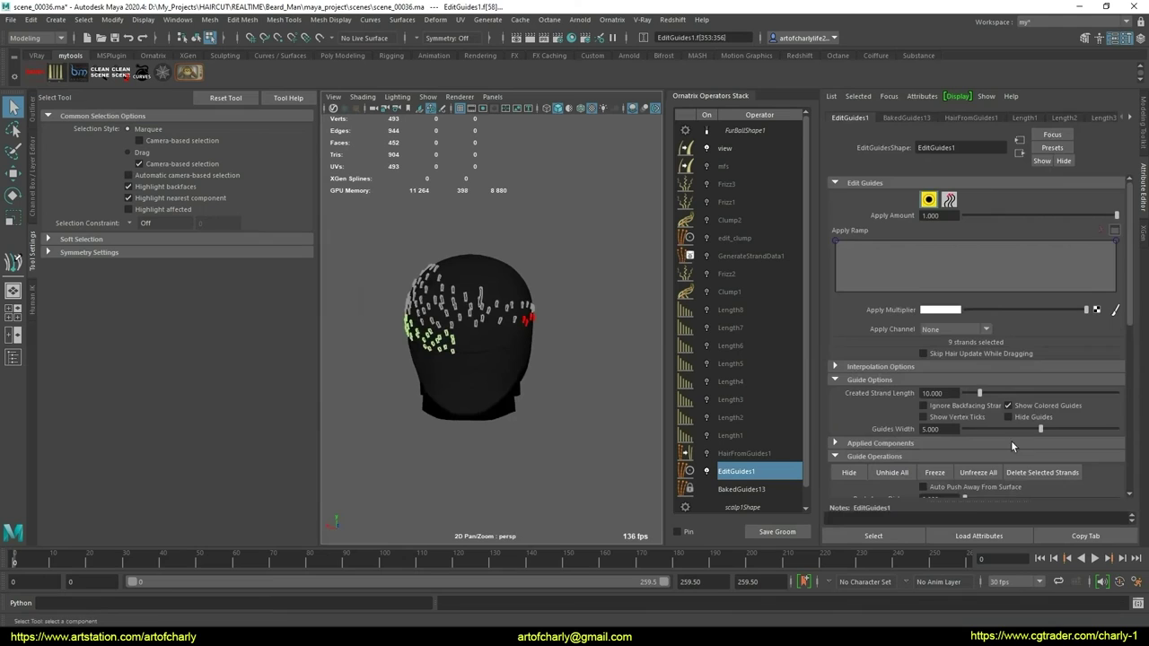
{"action": "left_click", "coordinate": [1069, 472]}
{"action": "left_click_drag", "start_coordinate": [403, 379], "coordinate": [487, 368], "text": "alt"}
{"action": "mouse_move", "coordinate": [487, 368]}
{"action": "right_mouse_down", "text": "alt"}
{"action": "mouse_move", "coordinate": [480, 350]}
{"action": "mouse_move", "coordinate": [503, 367]}
{"action": "mouse_move", "coordinate": [526, 361]}
{"action": "mouse_move", "coordinate": [480, 361]}
{"action": "mouse_move", "coordinate": [530, 359]}
{"action": "right_mouse_up", "text": "alt"}
Raise two lower-band guide strands along the Y axis with the Move tool
{"action": "left_click_drag", "start_coordinate": [530, 359], "coordinate": [561, 384], "text": "alt"}
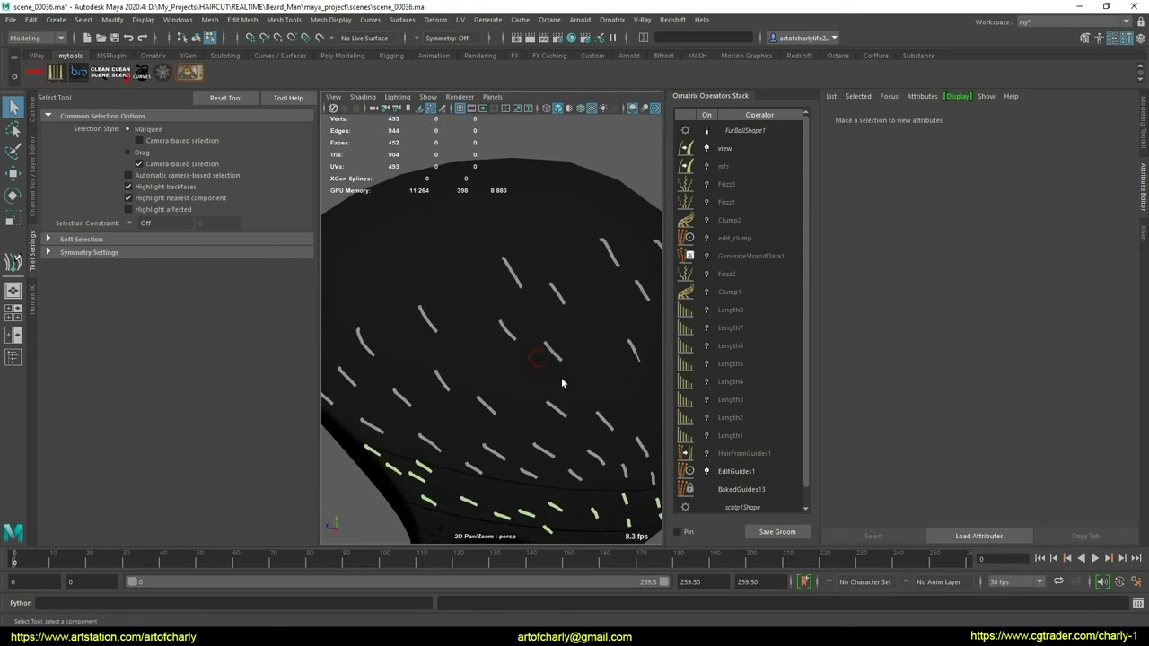
{"action": "scroll", "coordinate": [548, 364], "scroll_direction": "up", "scroll_amount": 3}
{"action": "scroll", "coordinate": [520, 332], "scroll_direction": "up", "scroll_amount": 3}
{"action": "left_click", "coordinate": [515, 314]}
{"action": "key", "text": "w"}
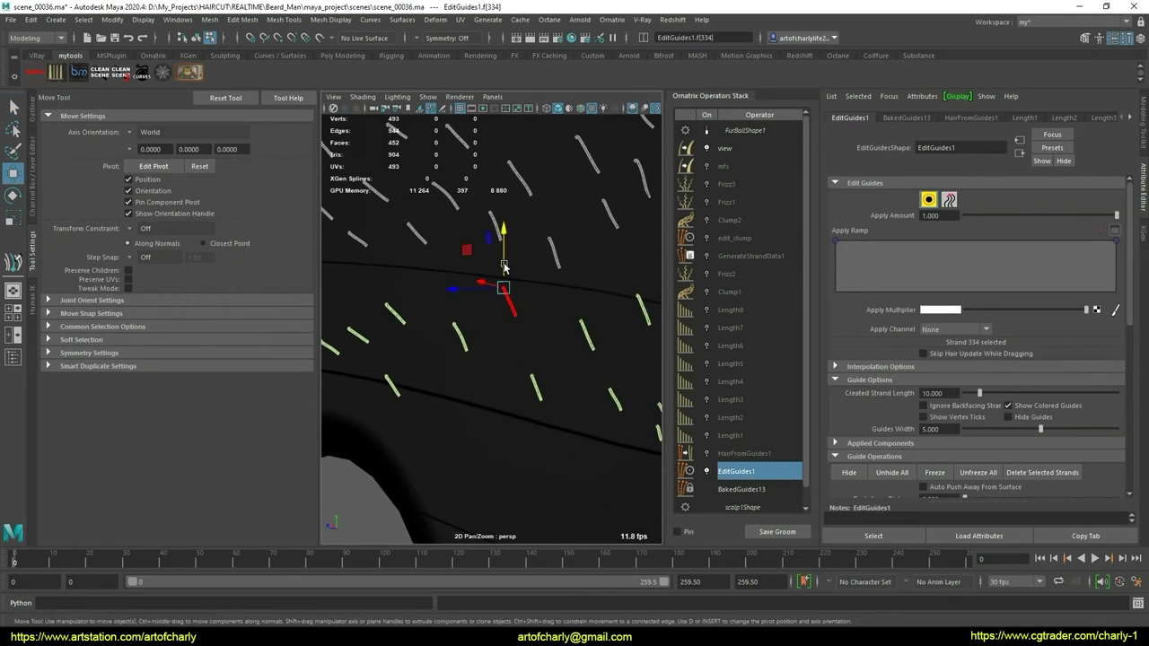
{"action": "mouse_move", "coordinate": [503, 265]}
{"action": "left_mouse_down"}
{"action": "mouse_move", "coordinate": [504, 256]}
{"action": "mouse_move", "coordinate": [494, 303]}
{"action": "left_mouse_up"}
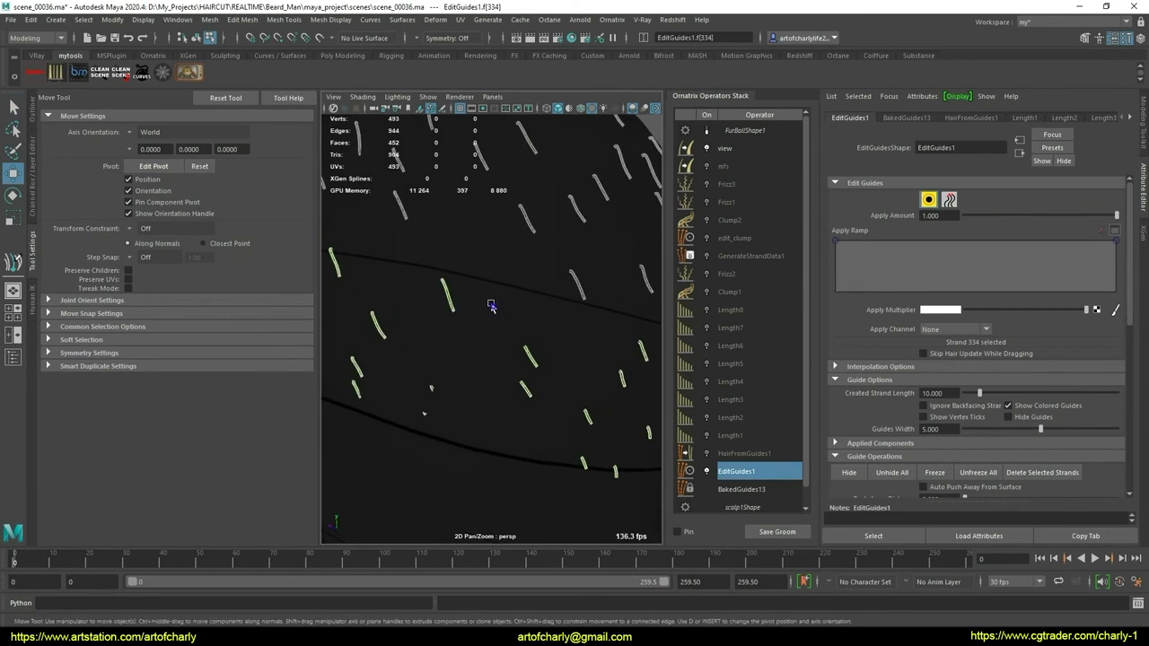
{"action": "right_click_drag", "start_coordinate": [494, 303], "coordinate": [467, 287], "text": "alt"}
{"action": "left_click", "coordinate": [468, 282]}
{"action": "mouse_move", "coordinate": [467, 281]}
{"action": "left_mouse_down"}
{"action": "mouse_move", "coordinate": [459, 269]}
{"action": "mouse_move", "coordinate": [384, 305]}
{"action": "mouse_move", "coordinate": [411, 271]}
{"action": "left_mouse_up"}
{"action": "key", "text": "q"}
Move another guide strand near the hairline into place and zoom in on the lower guides
{"action": "left_click", "coordinate": [412, 318]}
{"action": "key", "text": "w"}
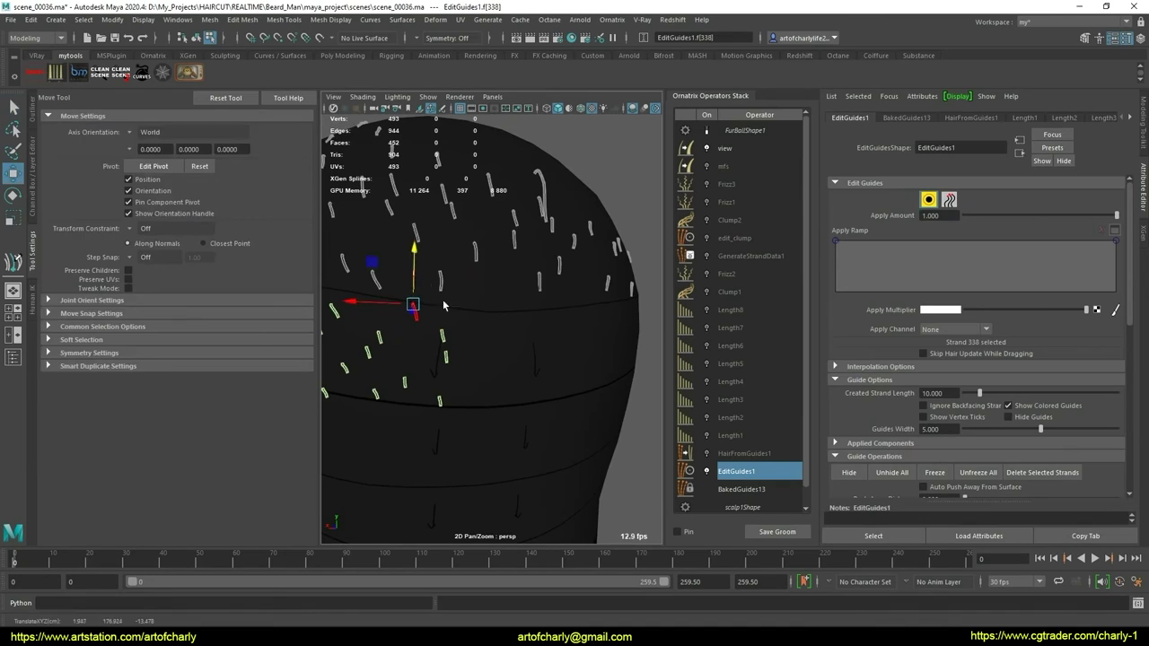
{"action": "key", "text": "q"}
{"action": "left_click_drag", "start_coordinate": [443, 306], "coordinate": [606, 356], "text": "alt"}
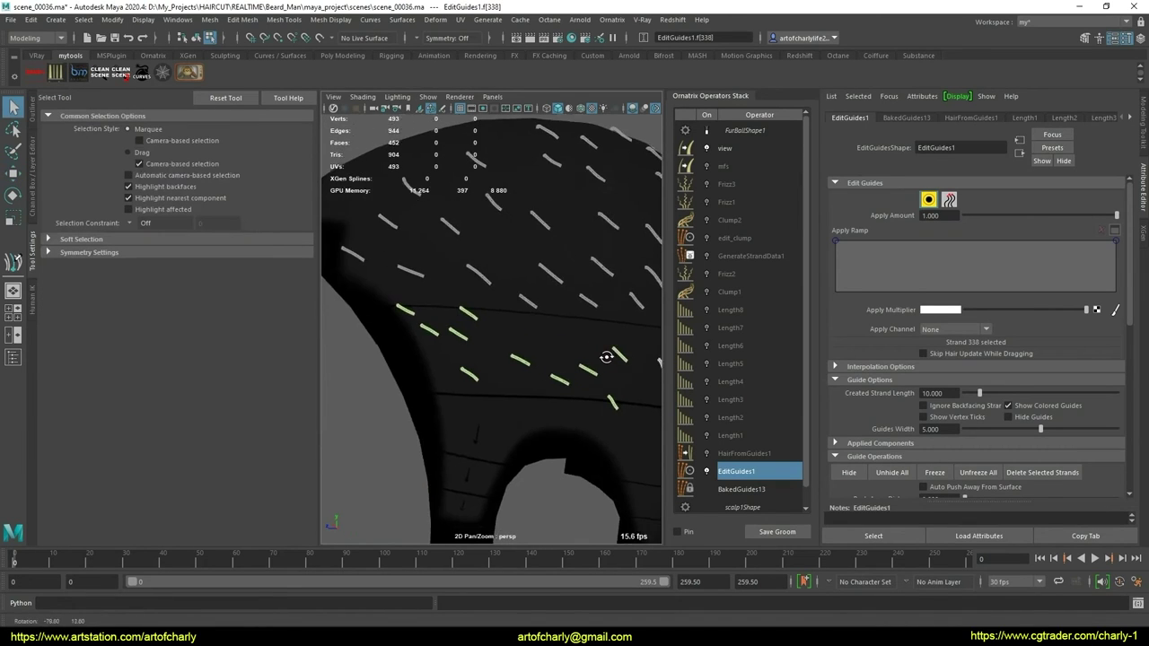
{"action": "right_click_drag", "start_coordinate": [606, 356], "coordinate": [544, 344], "text": "alt"}
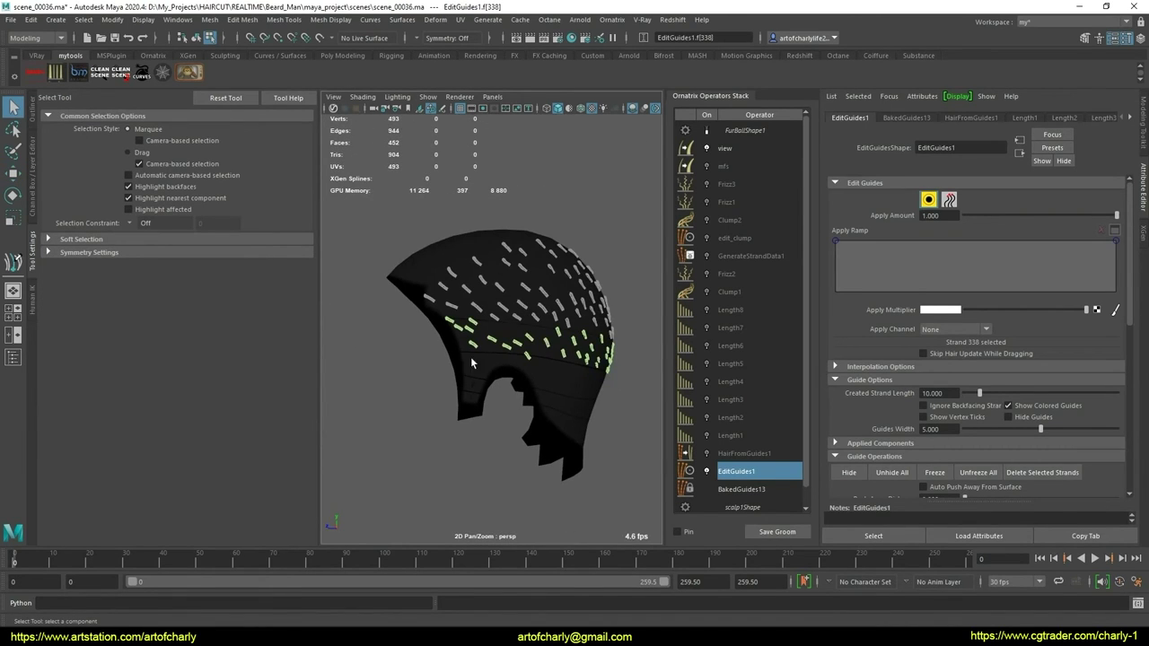
{"action": "right_click_drag", "start_coordinate": [471, 356], "coordinate": [482, 380], "text": "alt"}
{"action": "mouse_move", "coordinate": [482, 380]}
{"action": "left_mouse_down", "text": "alt"}
{"action": "mouse_move", "coordinate": [454, 355]}
{"action": "mouse_move", "coordinate": [465, 347]}
{"action": "mouse_move", "coordinate": [453, 355]}
{"action": "left_mouse_up", "text": "alt"}
Pick the Draw Strand Tool from the Ornatrix shelf and draw a new guide into a hairline gap
{"action": "left_click", "coordinate": [151, 56]}
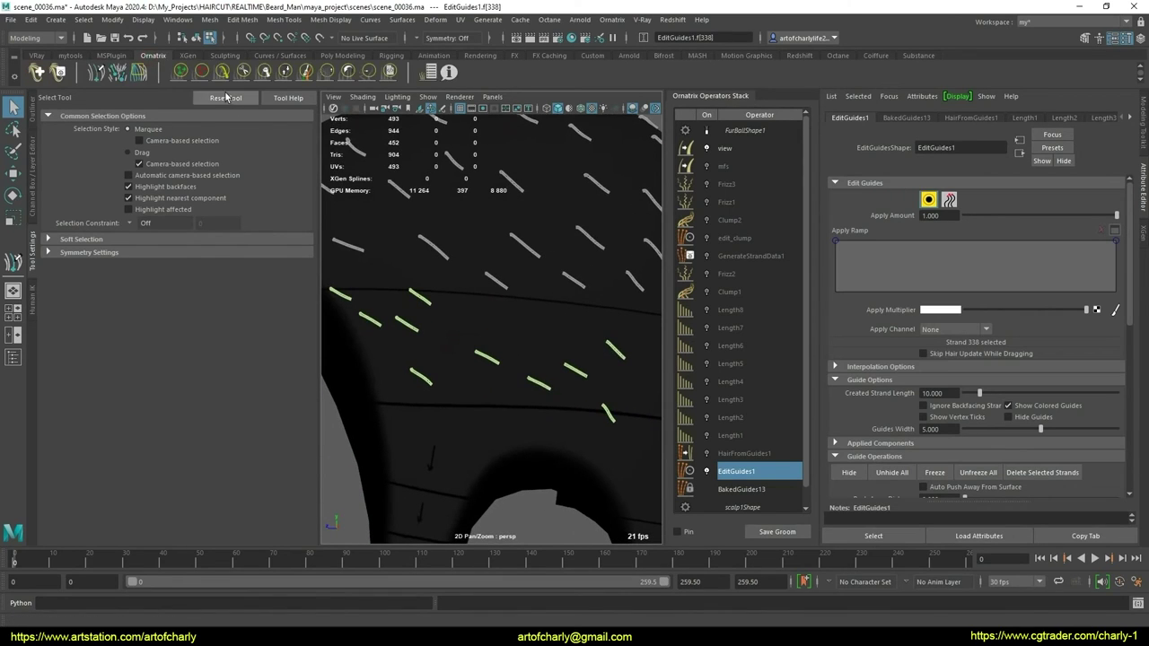
{"action": "left_click", "coordinate": [96, 74]}
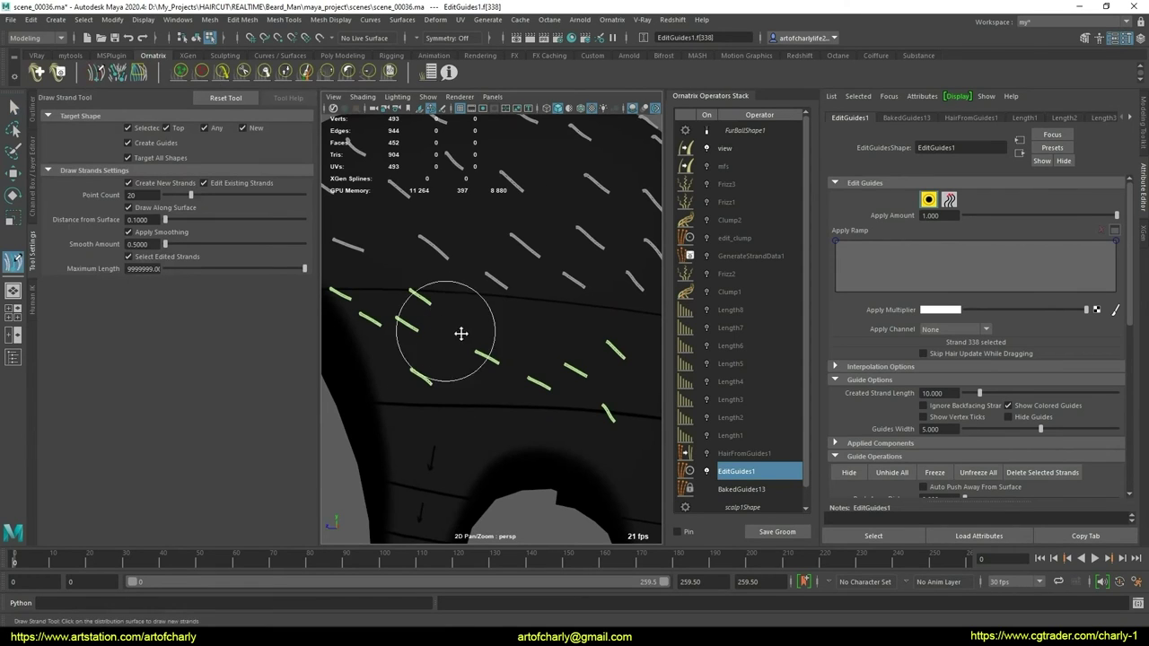
{"action": "scroll", "coordinate": [462, 333], "scroll_direction": "up", "scroll_amount": 1}
{"action": "scroll", "coordinate": [461, 333], "scroll_direction": "up", "scroll_amount": 1}
{"action": "scroll", "coordinate": [466, 337], "scroll_direction": "up", "scroll_amount": 2}
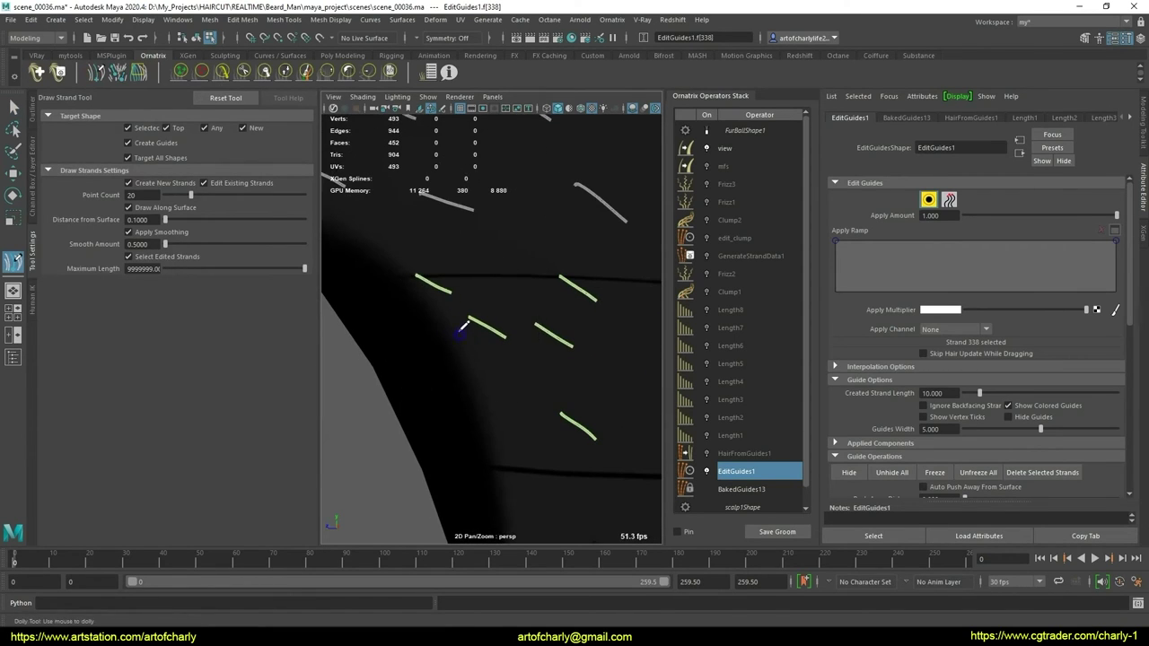
{"action": "scroll", "coordinate": [466, 336], "scroll_direction": "up", "scroll_amount": 1}
{"action": "left_click_drag", "start_coordinate": [456, 357], "coordinate": [480, 376]}
{"action": "key", "text": "ctrl+z"}
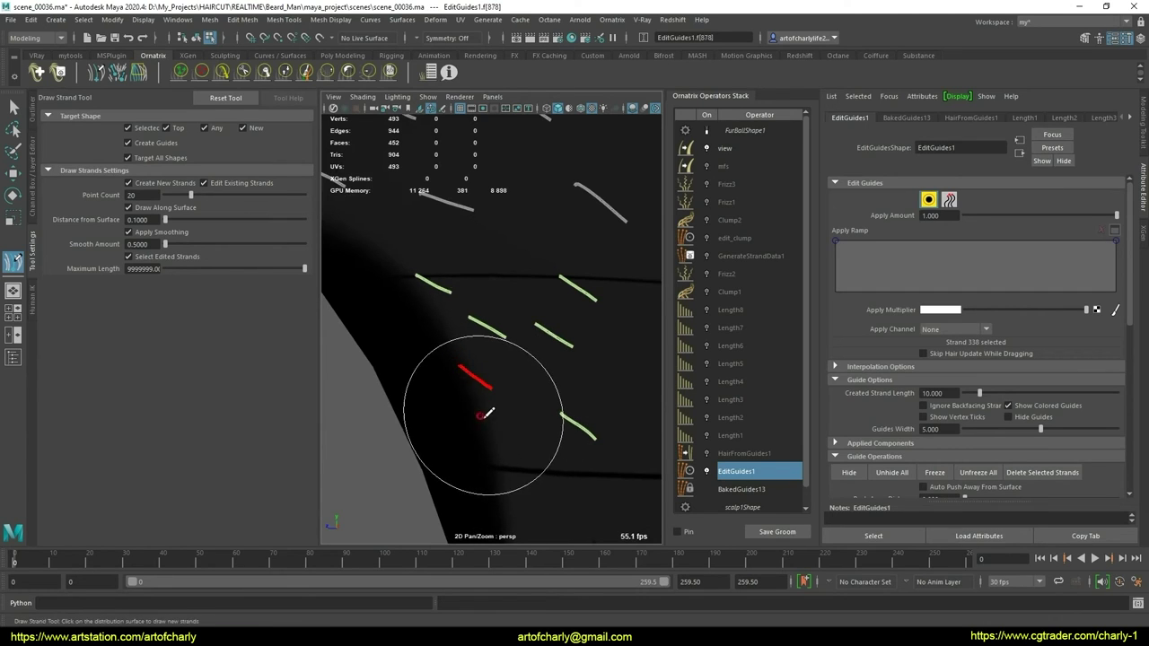
{"action": "left_click_drag", "start_coordinate": [481, 417], "coordinate": [505, 431]}
Plant another new guide strand in a gap of the lower band on the back of the head
{"action": "middle_click_drag", "start_coordinate": [493, 442], "coordinate": [499, 413], "text": "alt"}
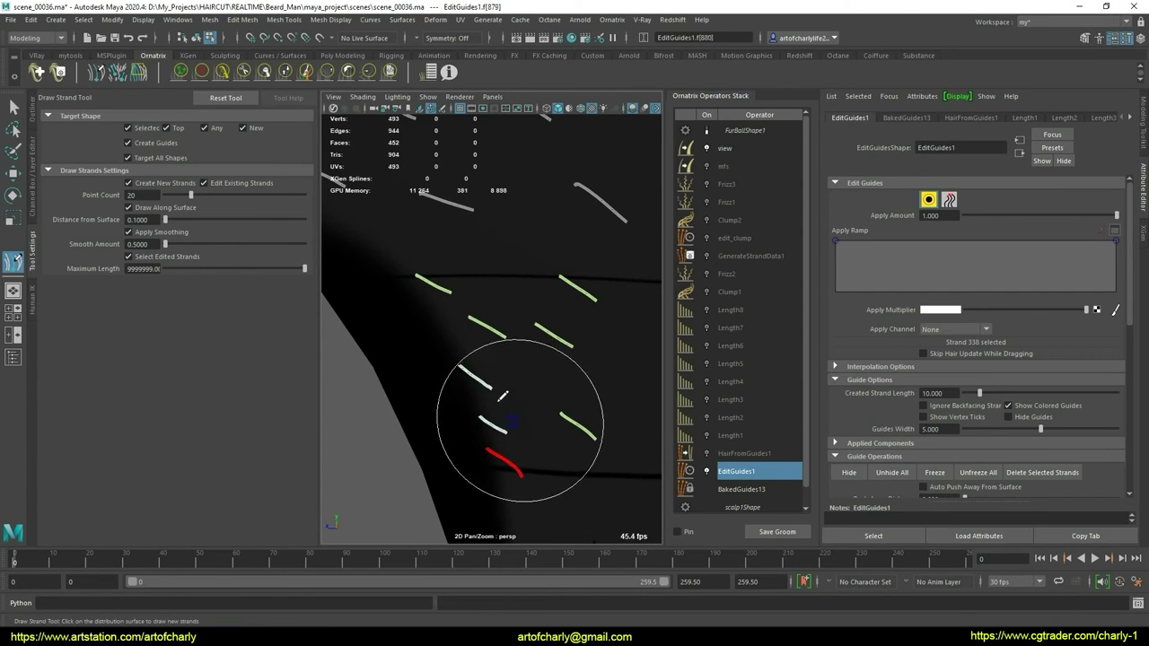
{"action": "scroll", "coordinate": [500, 410], "scroll_direction": "down", "scroll_amount": 3}
{"action": "scroll", "coordinate": [507, 395], "scroll_direction": "up", "scroll_amount": 4}
{"action": "scroll", "coordinate": [512, 395], "scroll_direction": "down", "scroll_amount": 2}
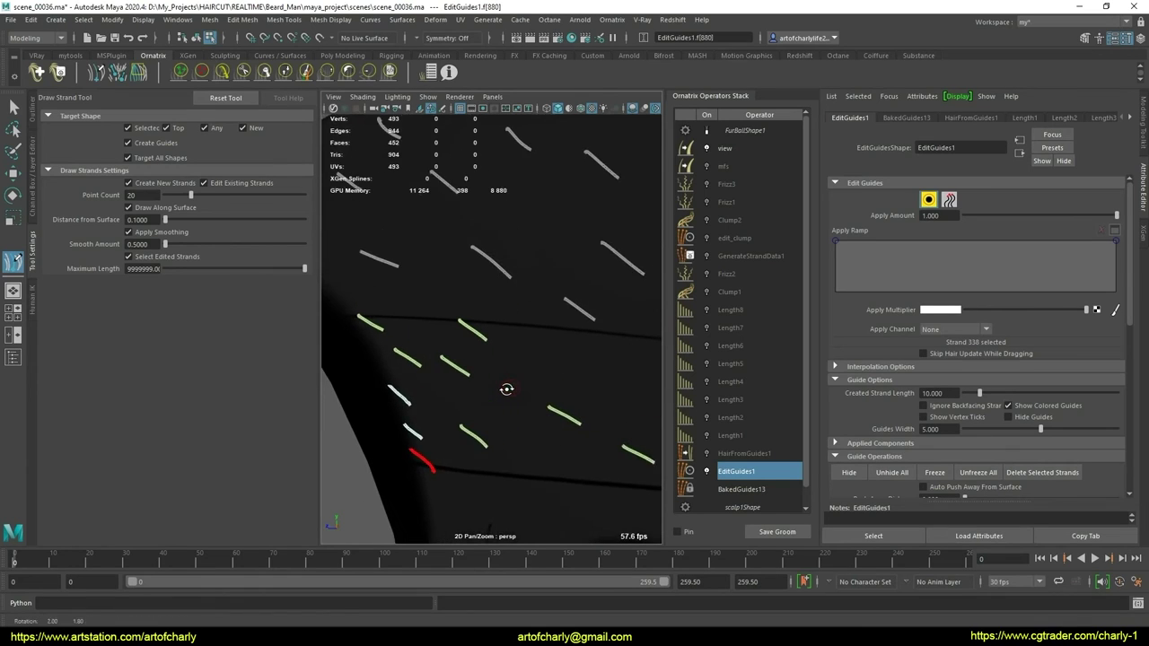
{"action": "mouse_move", "coordinate": [505, 390]}
{"action": "left_mouse_down", "text": "alt"}
{"action": "mouse_move", "coordinate": [527, 314]}
{"action": "mouse_move", "coordinate": [544, 342]}
{"action": "mouse_move", "coordinate": [551, 332]}
{"action": "mouse_move", "coordinate": [526, 341]}
{"action": "mouse_move", "coordinate": [526, 315]}
{"action": "mouse_move", "coordinate": [551, 355]}
{"action": "mouse_move", "coordinate": [512, 336]}
{"action": "mouse_move", "coordinate": [525, 341]}
{"action": "left_mouse_up", "text": "alt"}
{"action": "scroll", "coordinate": [526, 341], "scroll_direction": "down", "scroll_amount": 5}
{"action": "scroll", "coordinate": [526, 341], "scroll_direction": "up", "scroll_amount": 2}
{"action": "scroll", "coordinate": [526, 341], "scroll_direction": "up", "scroll_amount": 5}
{"action": "middle_click_drag", "start_coordinate": [538, 346], "coordinate": [552, 333], "text": "alt"}
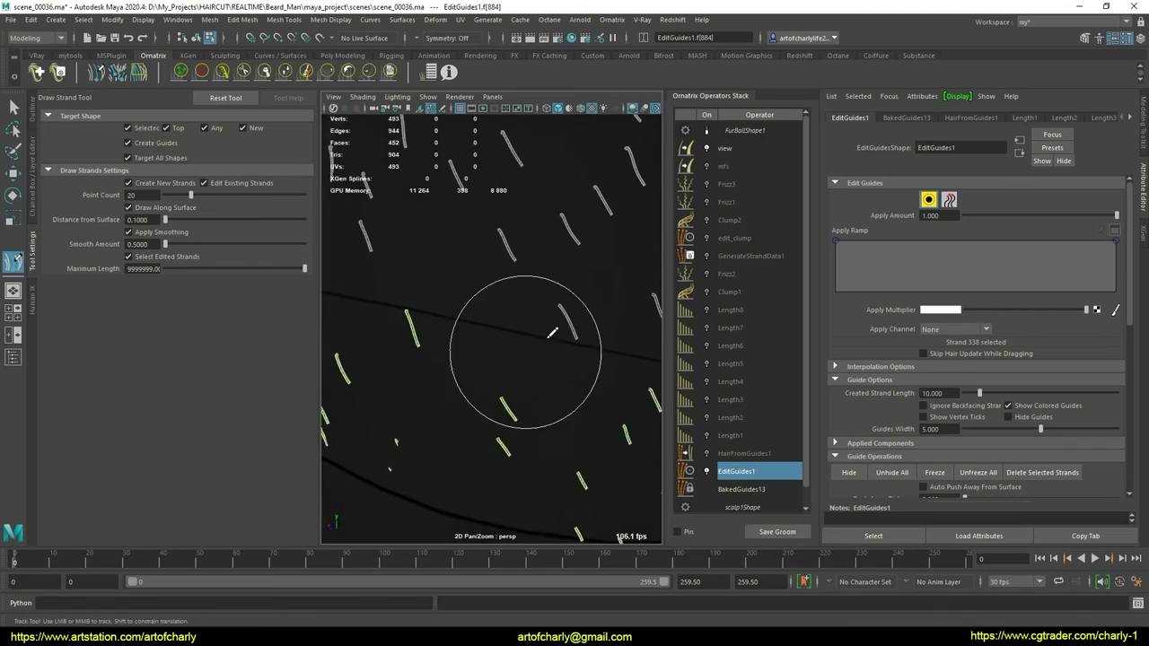
{"action": "mouse_move", "coordinate": [568, 363]}
{"action": "left_mouse_down", "text": "alt"}
{"action": "mouse_move", "coordinate": [574, 353]}
{"action": "mouse_move", "coordinate": [519, 341]}
{"action": "left_mouse_up", "text": "alt"}
{"action": "scroll", "coordinate": [526, 341], "scroll_direction": "down", "scroll_amount": 5}
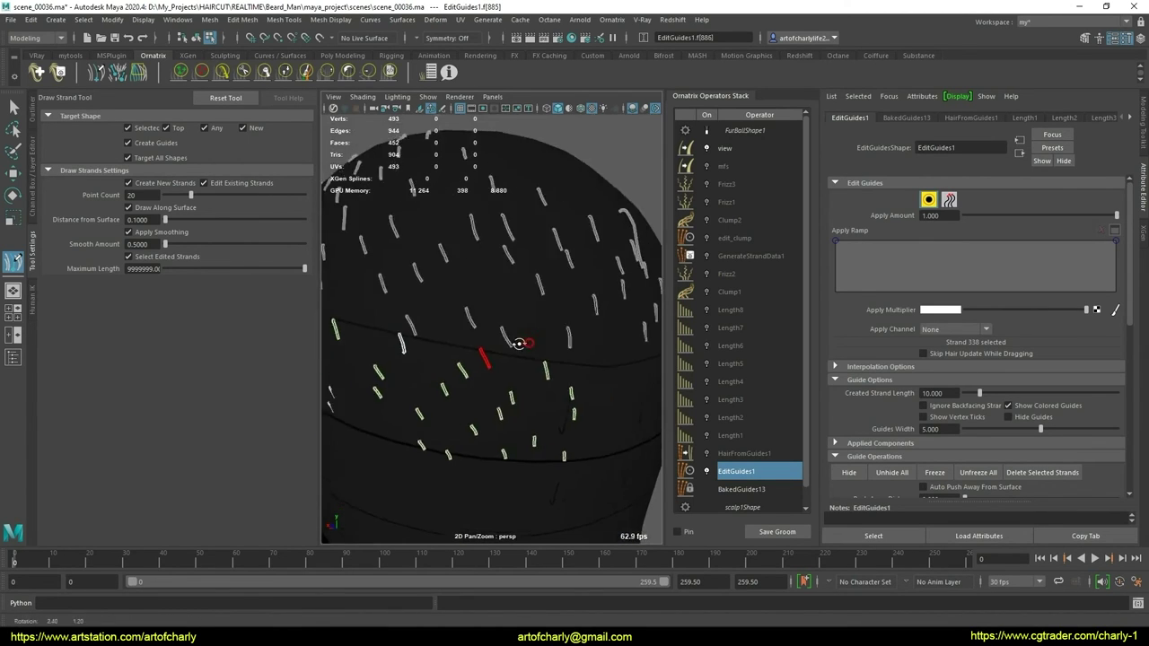
{"action": "scroll", "coordinate": [526, 341], "scroll_direction": "up", "scroll_amount": 3}
{"action": "scroll", "coordinate": [526, 337], "scroll_direction": "up", "scroll_amount": 2}
{"action": "scroll", "coordinate": [528, 353], "scroll_direction": "up", "scroll_amount": 2}
{"action": "mouse_move", "coordinate": [529, 353]}
{"action": "left_mouse_down", "text": "alt"}
{"action": "mouse_move", "coordinate": [538, 335]}
{"action": "mouse_move", "coordinate": [569, 347]}
{"action": "mouse_move", "coordinate": [510, 396]}
{"action": "mouse_move", "coordinate": [513, 487]}
{"action": "left_mouse_up", "text": "alt"}
{"action": "scroll", "coordinate": [538, 337], "scroll_direction": "down", "scroll_amount": 4}
{"action": "scroll", "coordinate": [510, 396], "scroll_direction": "up", "scroll_amount": 3}
{"action": "scroll", "coordinate": [510, 395], "scroll_direction": "up", "scroll_amount": 3}
{"action": "scroll", "coordinate": [502, 374], "scroll_direction": "up", "scroll_amount": 3}
{"action": "mouse_move", "coordinate": [502, 375]}
{"action": "left_mouse_down", "text": "alt"}
{"action": "mouse_move", "coordinate": [552, 348]}
{"action": "mouse_move", "coordinate": [502, 350]}
{"action": "left_mouse_up", "text": "alt"}
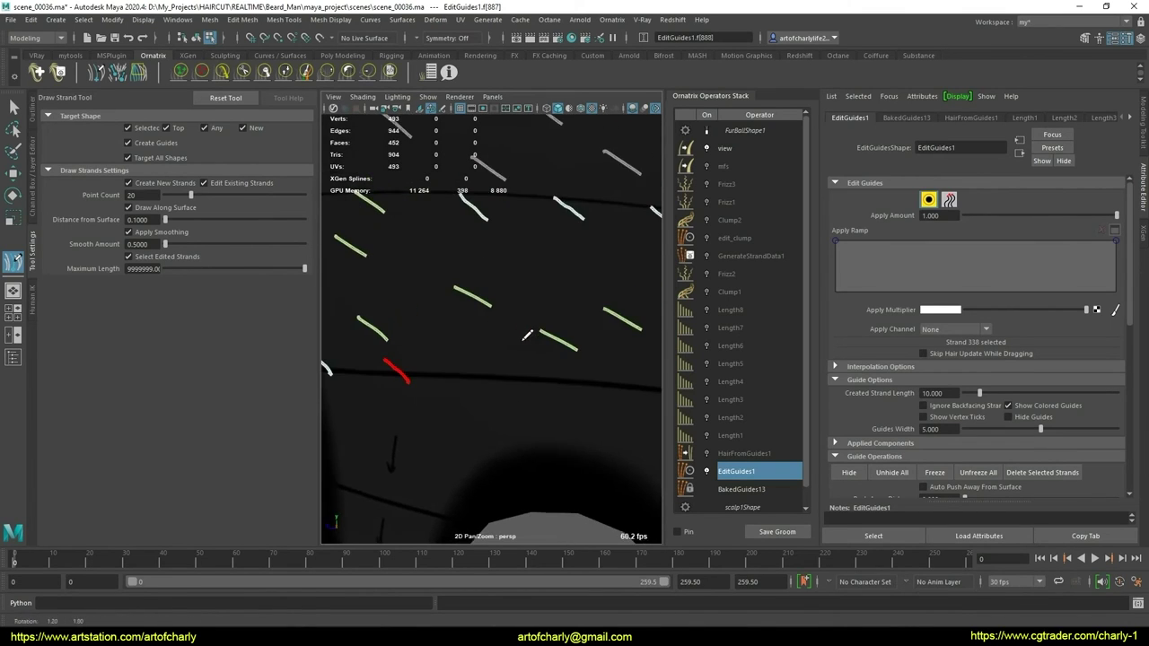
{"action": "scroll", "coordinate": [499, 344], "scroll_direction": "down", "scroll_amount": 2}
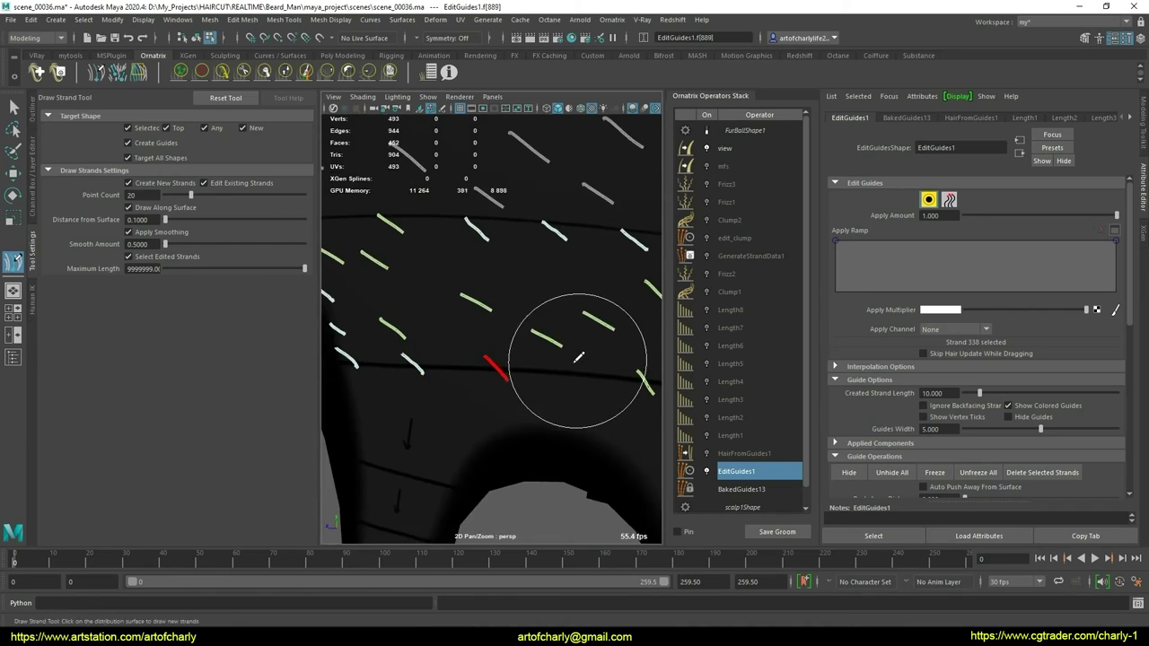
{"action": "left_click_drag", "start_coordinate": [588, 375], "coordinate": [508, 349], "text": "alt"}
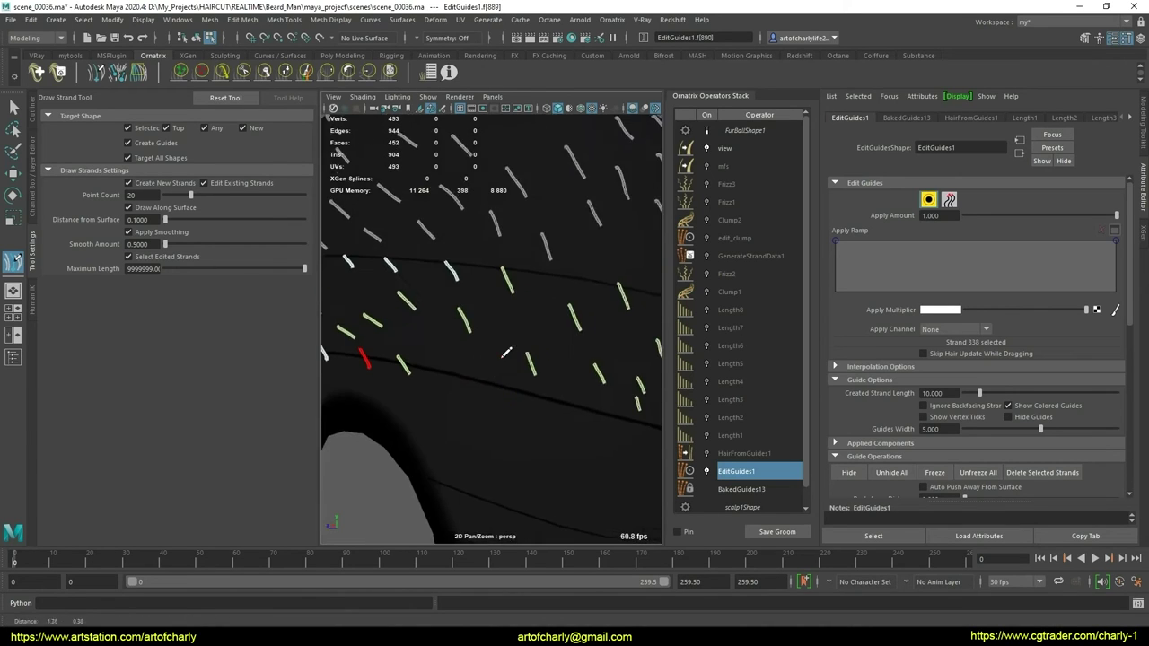
{"action": "mouse_move", "coordinate": [539, 347]}
{"action": "left_mouse_down", "text": "alt"}
{"action": "mouse_move", "coordinate": [526, 344]}
{"action": "mouse_move", "coordinate": [541, 344]}
{"action": "mouse_move", "coordinate": [541, 356]}
{"action": "mouse_move", "coordinate": [519, 368]}
{"action": "left_mouse_up", "text": "alt"}
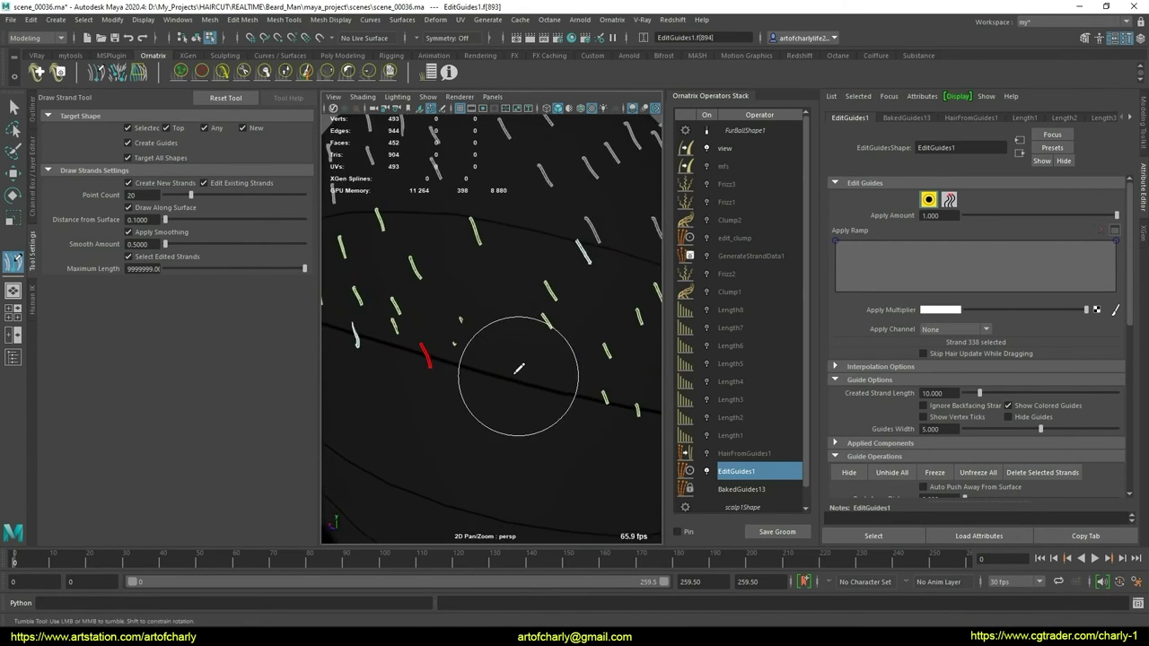
{"action": "mouse_move", "coordinate": [608, 395]}
{"action": "left_mouse_down", "text": "alt"}
{"action": "mouse_move", "coordinate": [547, 398]}
{"action": "mouse_move", "coordinate": [559, 379]}
{"action": "mouse_move", "coordinate": [505, 399]}
{"action": "mouse_move", "coordinate": [518, 406]}
{"action": "mouse_move", "coordinate": [513, 337]}
{"action": "left_mouse_up", "text": "alt"}
{"action": "left_click", "coordinate": [510, 398]}
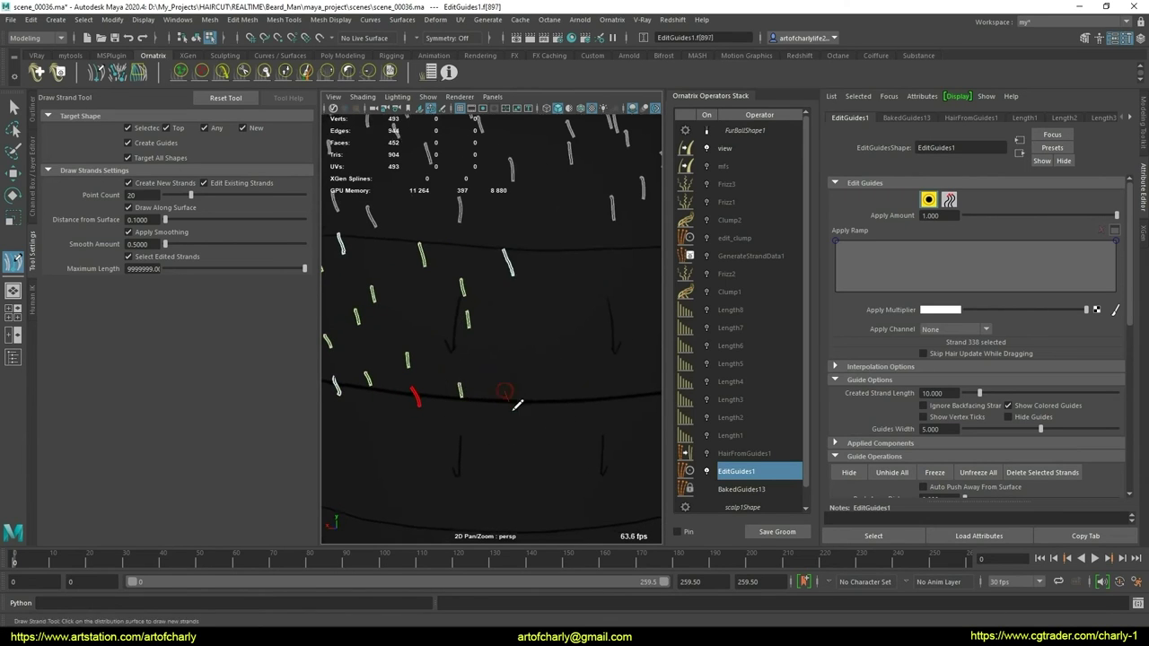
Plant two more guides, then marquee-select the 63 strands along the lower band
{"action": "right_click_drag", "start_coordinate": [497, 360], "coordinate": [539, 350], "text": "alt"}
{"action": "mouse_move", "coordinate": [538, 350]}
{"action": "left_mouse_down", "text": "alt"}
{"action": "mouse_move", "coordinate": [564, 333]}
{"action": "mouse_move", "coordinate": [538, 359]}
{"action": "left_mouse_up", "text": "alt"}
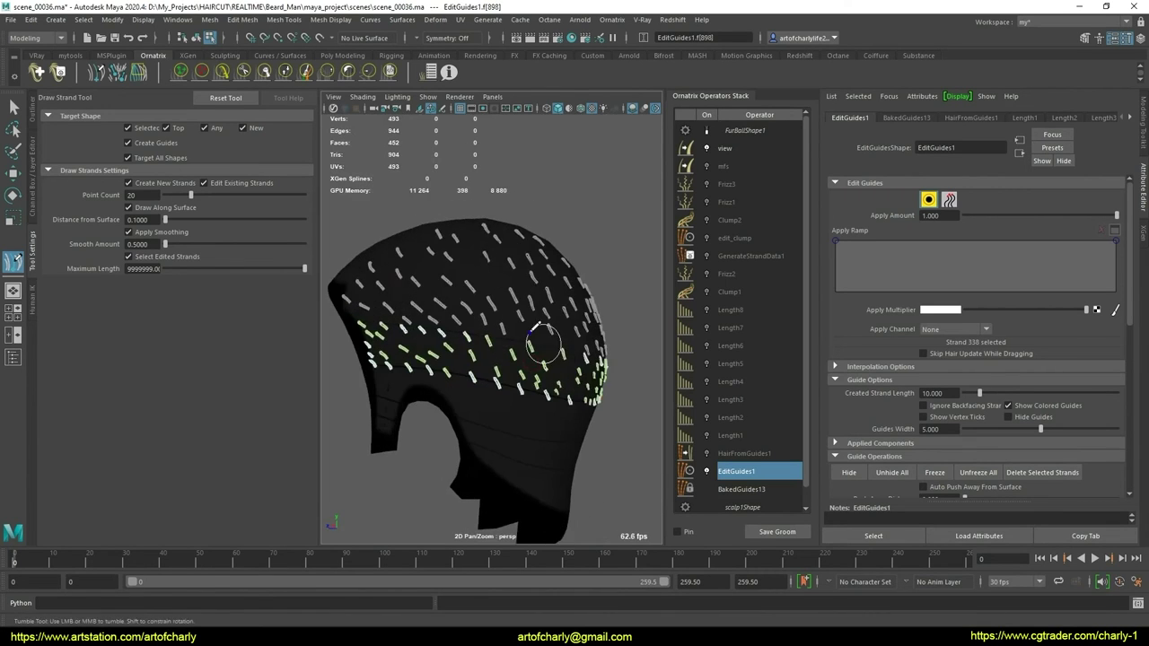
{"action": "right_click_drag", "start_coordinate": [539, 359], "coordinate": [545, 364], "text": "alt"}
{"action": "left_click_drag", "start_coordinate": [545, 364], "coordinate": [500, 371], "text": "alt"}
{"action": "right_click_drag", "start_coordinate": [500, 371], "coordinate": [521, 384], "text": "alt"}
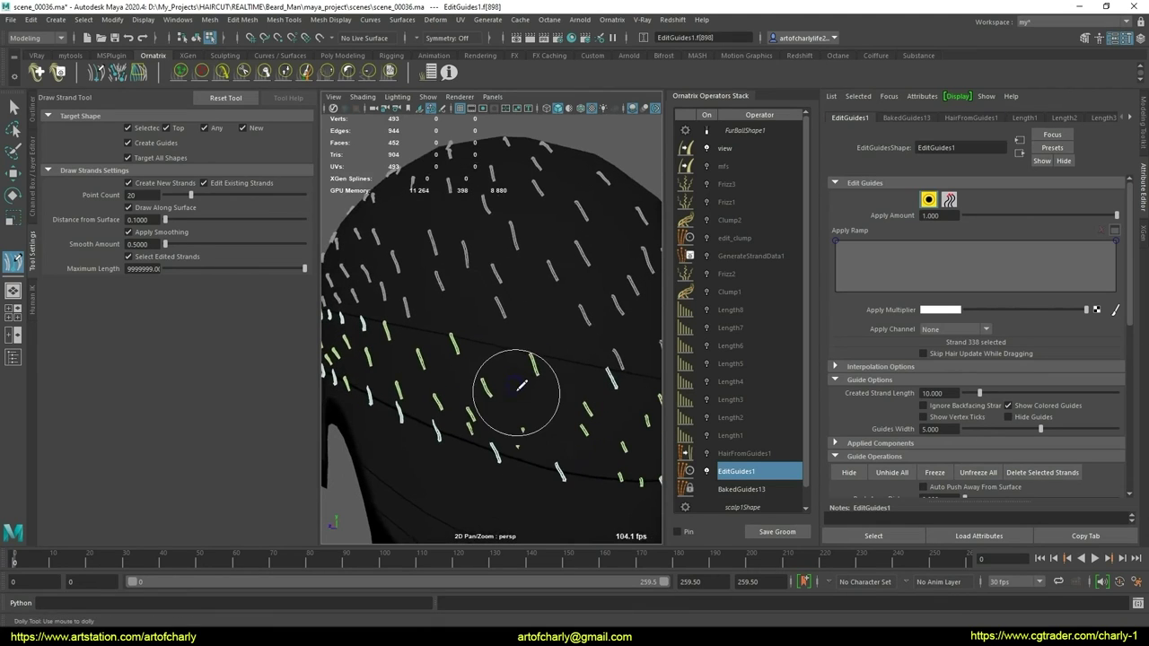
{"action": "mouse_move", "coordinate": [542, 391]}
{"action": "left_mouse_down", "text": "alt"}
{"action": "mouse_move", "coordinate": [528, 371]}
{"action": "mouse_move", "coordinate": [487, 385]}
{"action": "mouse_move", "coordinate": [526, 404]}
{"action": "mouse_move", "coordinate": [523, 392]}
{"action": "left_mouse_up", "text": "alt"}
{"action": "left_click", "coordinate": [461, 408]}
{"action": "left_click", "coordinate": [485, 386]}
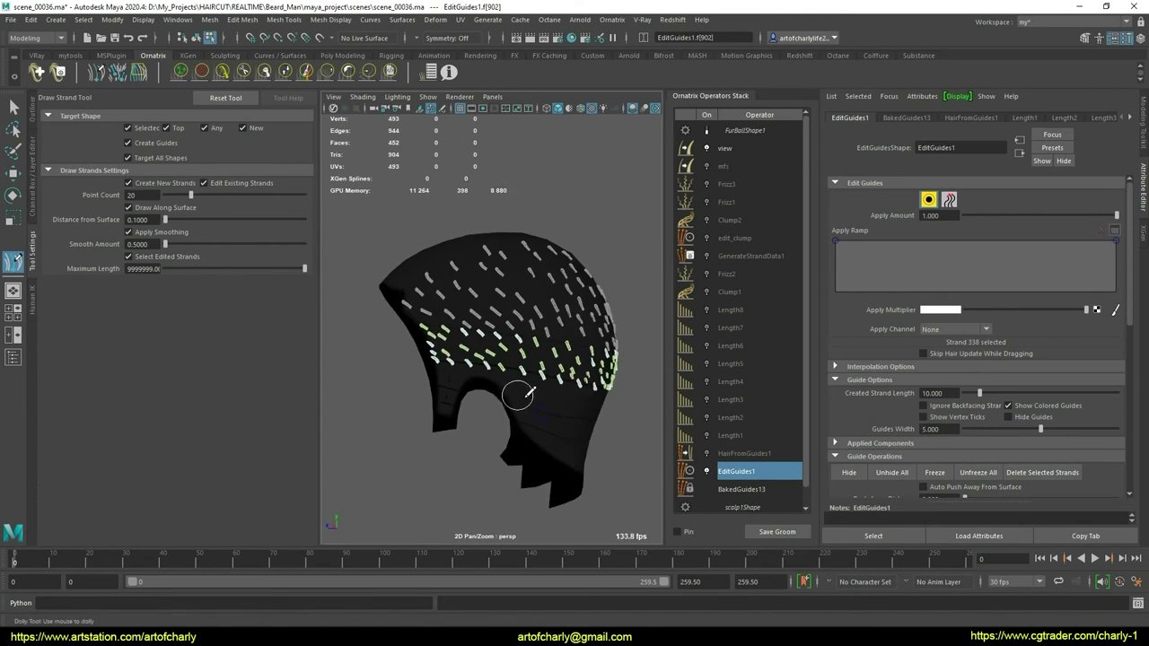
{"action": "key", "text": "q"}
{"action": "mouse_move", "coordinate": [415, 338]}
{"action": "left_mouse_down"}
{"action": "mouse_move", "coordinate": [642, 450]}
{"action": "mouse_move", "coordinate": [656, 437]}
{"action": "left_mouse_up"}
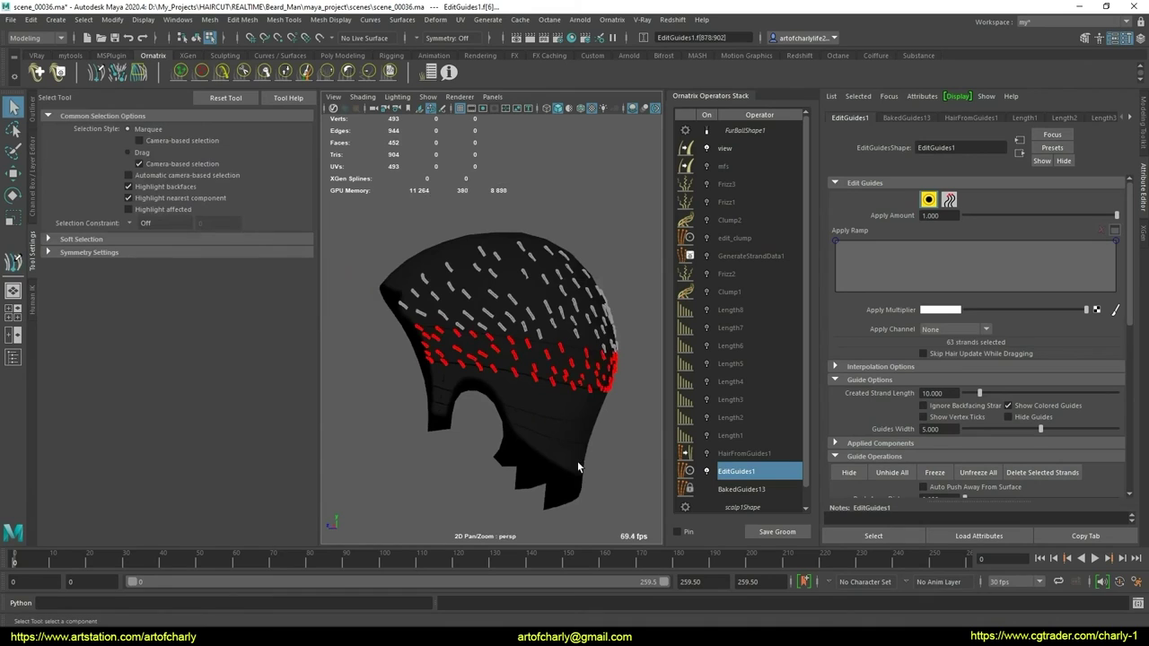
Assign the selected lower-band guides to strand group 20
{"action": "left_click_drag", "start_coordinate": [577, 461], "coordinate": [484, 438], "text": "alt"}
{"action": "scroll", "coordinate": [938, 383], "scroll_direction": "down", "scroll_amount": 5}
{"action": "scroll", "coordinate": [937, 383], "scroll_direction": "down", "scroll_amount": 5}
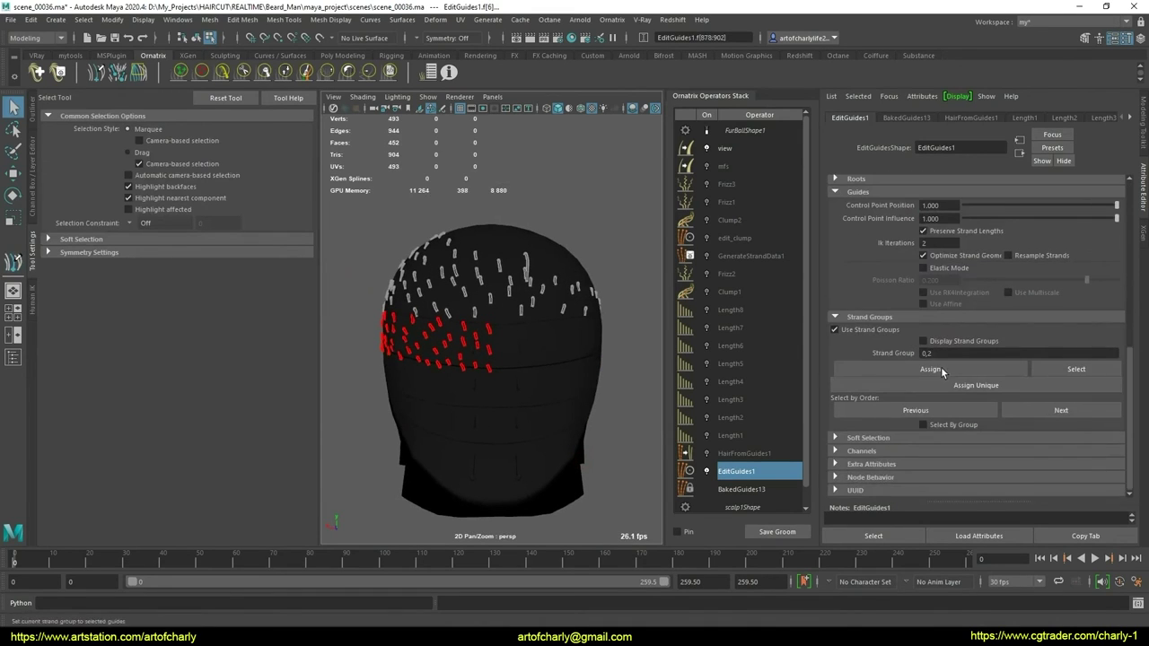
{"action": "type", "text": "20"}
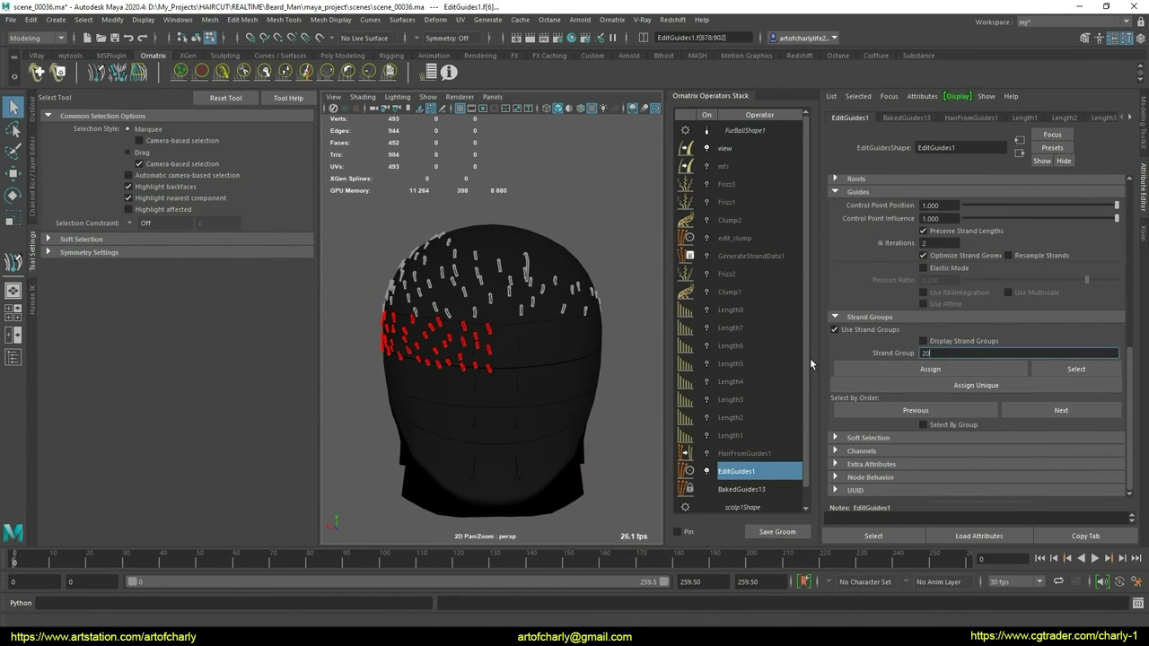
{"action": "key", "text": "Return"}
{"action": "left_click", "coordinate": [866, 369]}
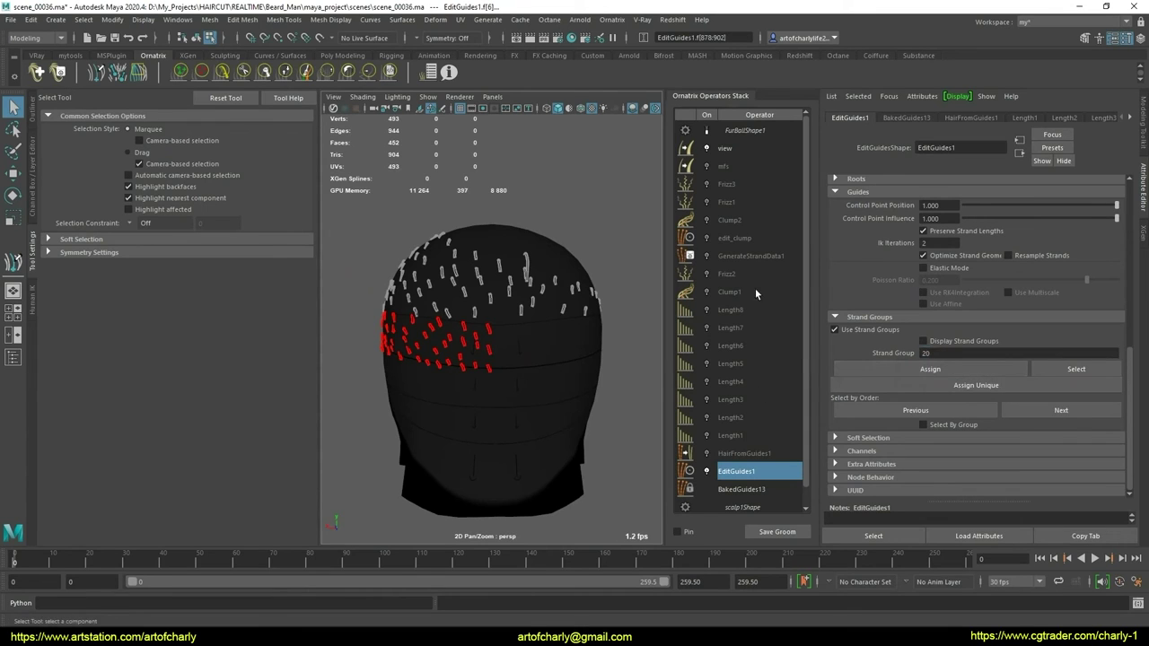
Add a Symmetry operator that mirrors only strand group 20, then reopen the Ornatrix operator list
{"action": "left_click", "coordinate": [611, 20]}
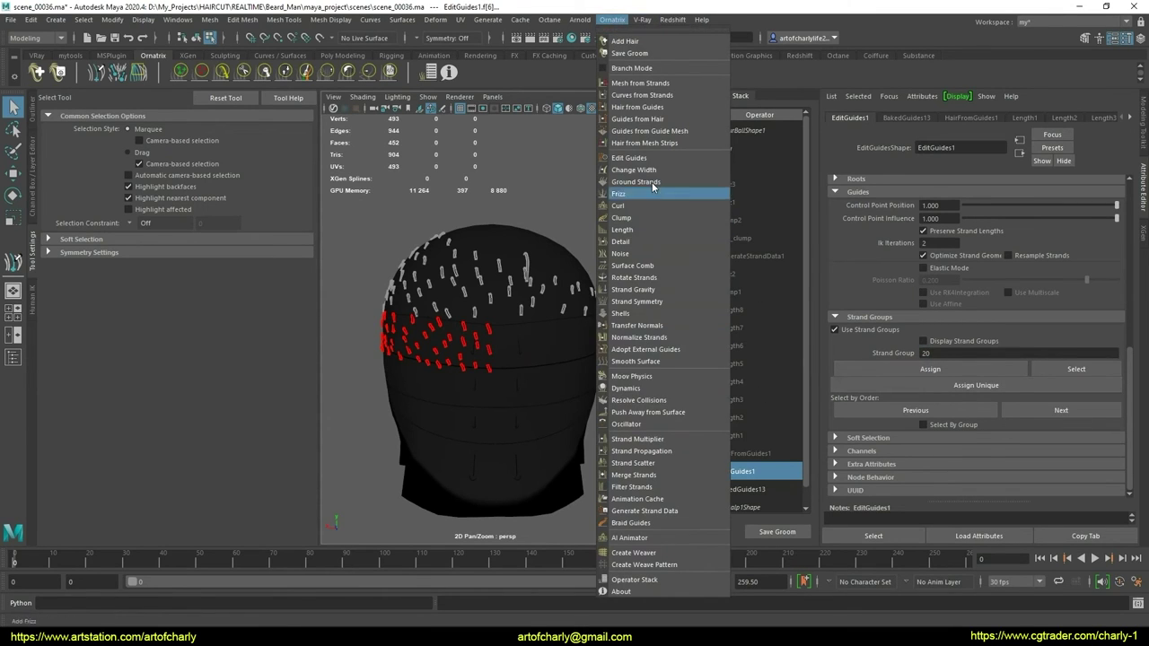
{"action": "left_click", "coordinate": [637, 302]}
{"action": "type", "text": "20"}
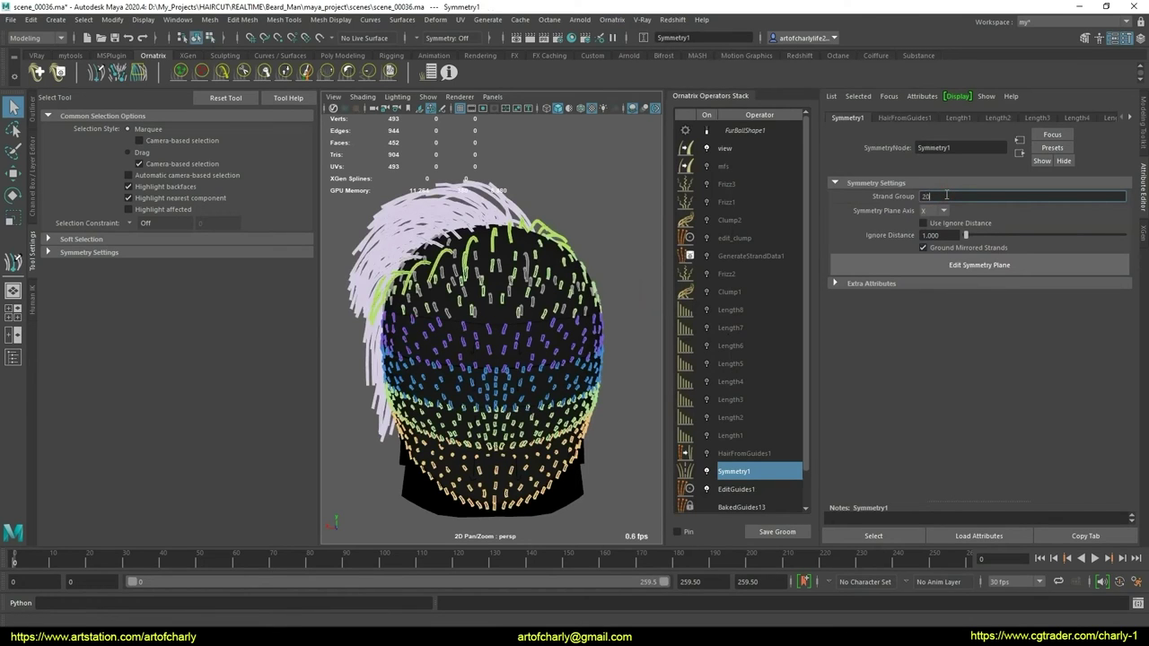
{"action": "key", "text": "Return"}
{"action": "left_click_drag", "start_coordinate": [457, 342], "coordinate": [519, 379], "text": "alt"}
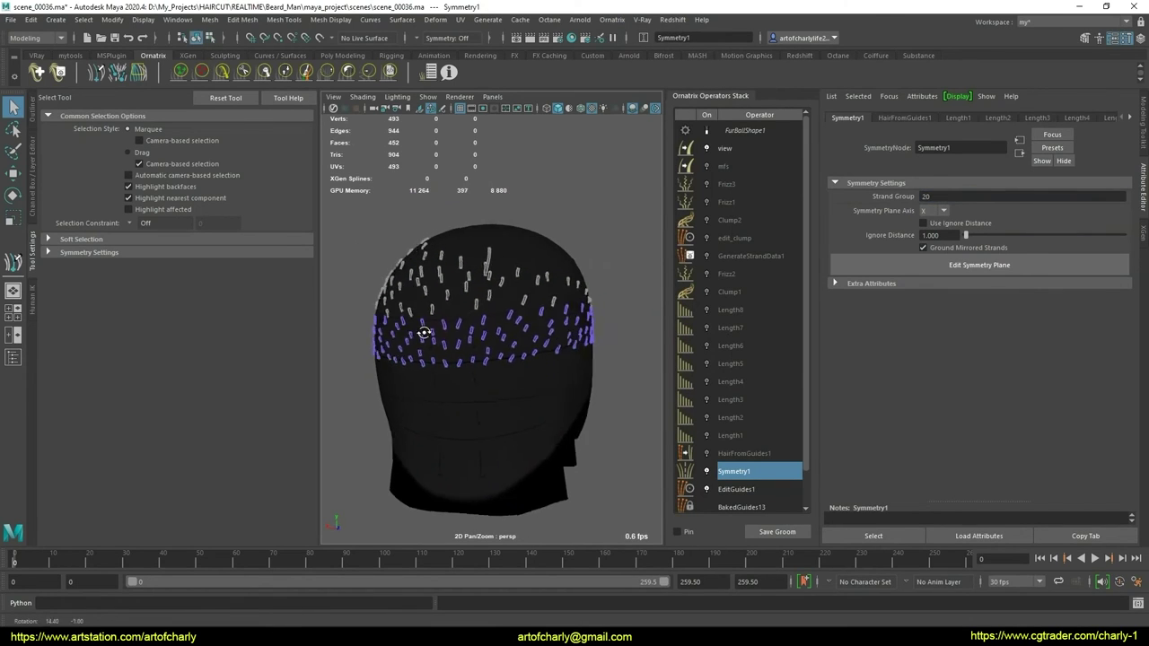
{"action": "right_click_drag", "start_coordinate": [519, 379], "coordinate": [554, 418], "text": "alt"}
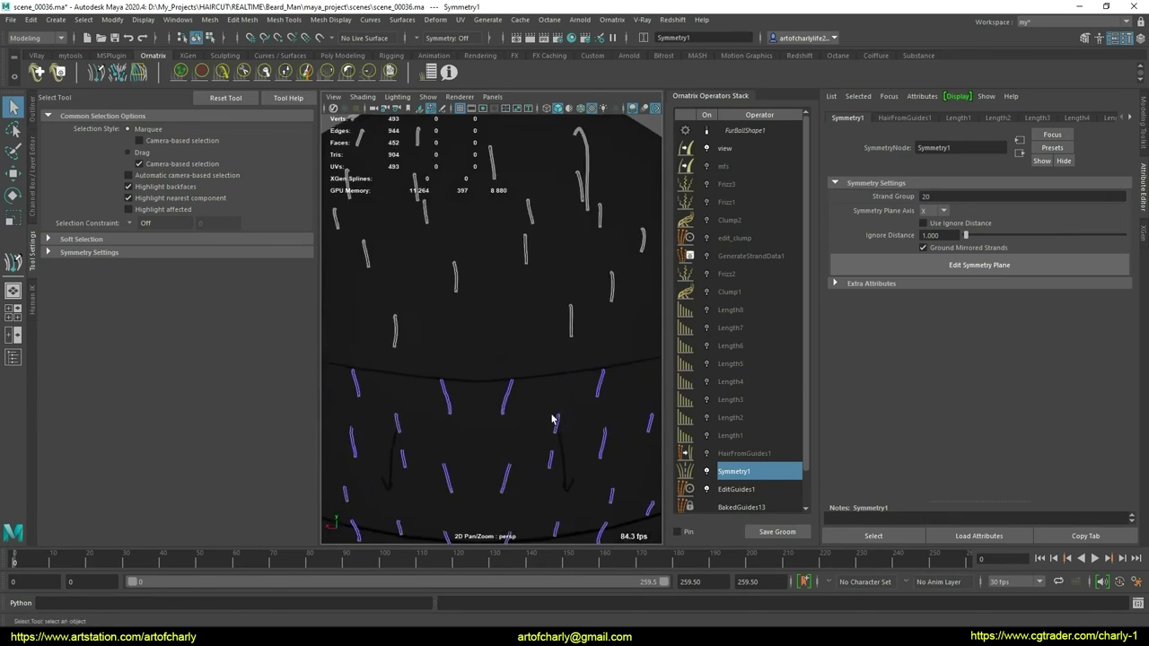
{"action": "left_click", "coordinate": [625, 44]}
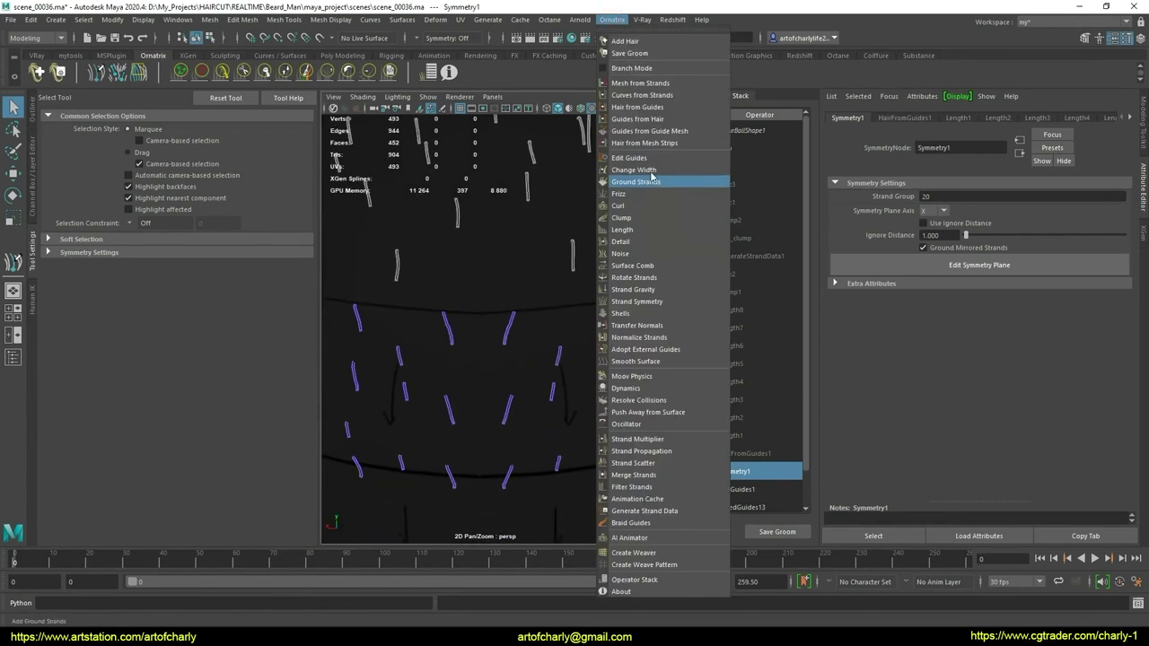
Add an EditGuides2 operator above Symmetry1 and draw a new guide on the back-of-head centre line
{"action": "left_click", "coordinate": [655, 154]}
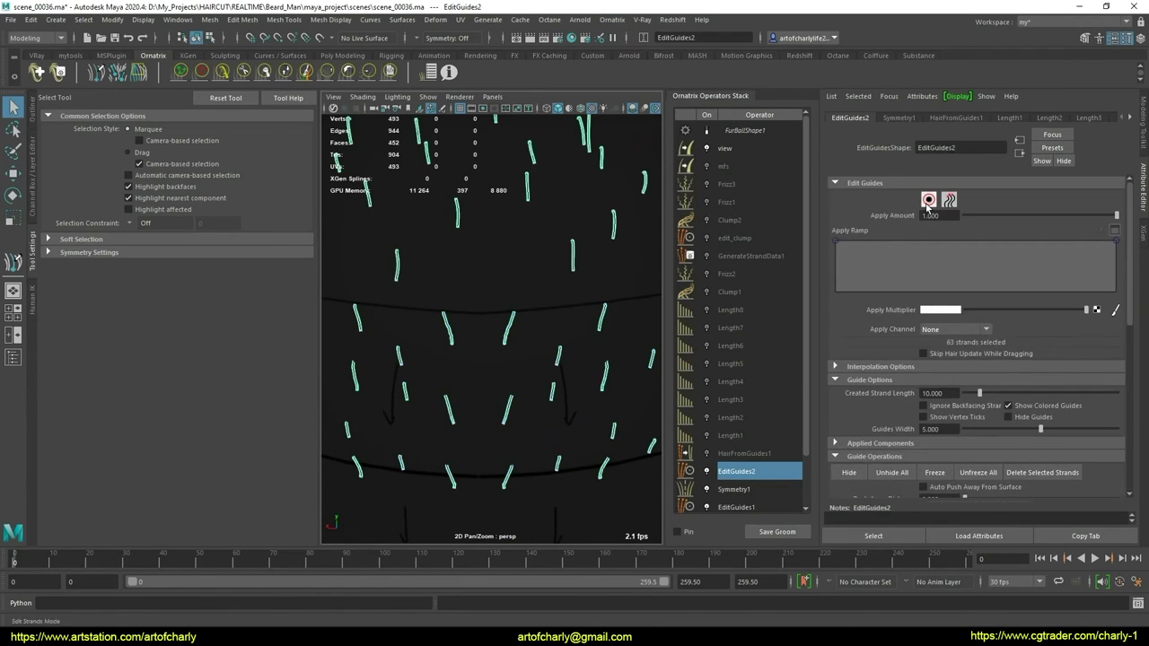
{"action": "left_click", "coordinate": [101, 74]}
{"action": "right_click_drag", "start_coordinate": [504, 332], "coordinate": [544, 326], "text": "alt"}
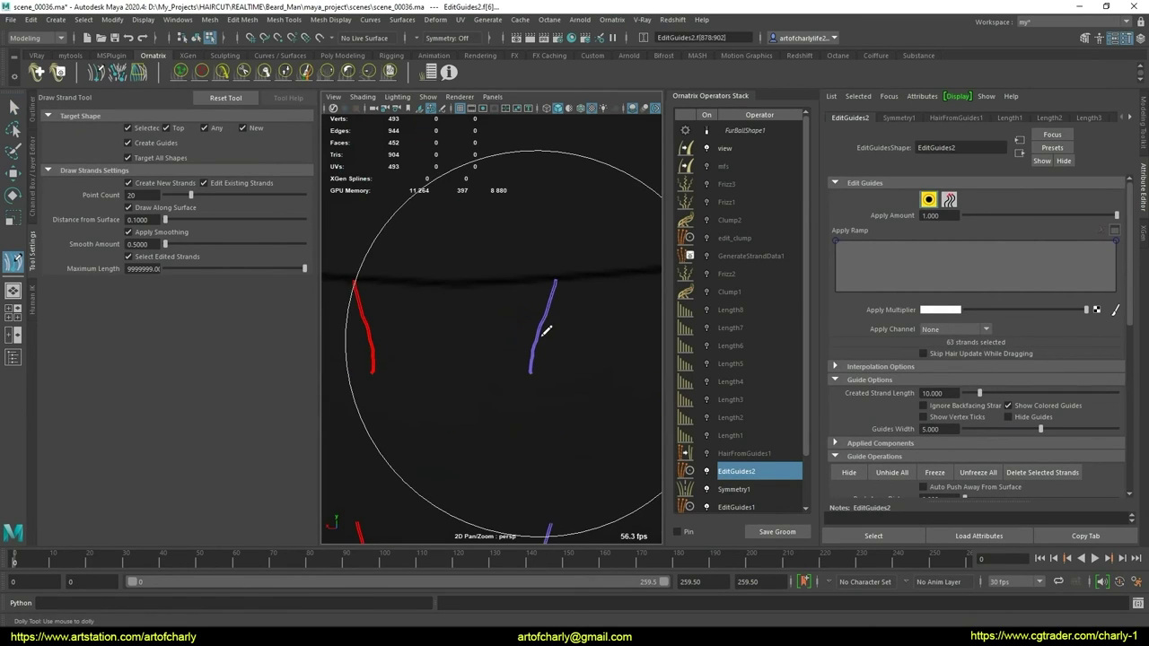
{"action": "left_click", "coordinate": [452, 279]}
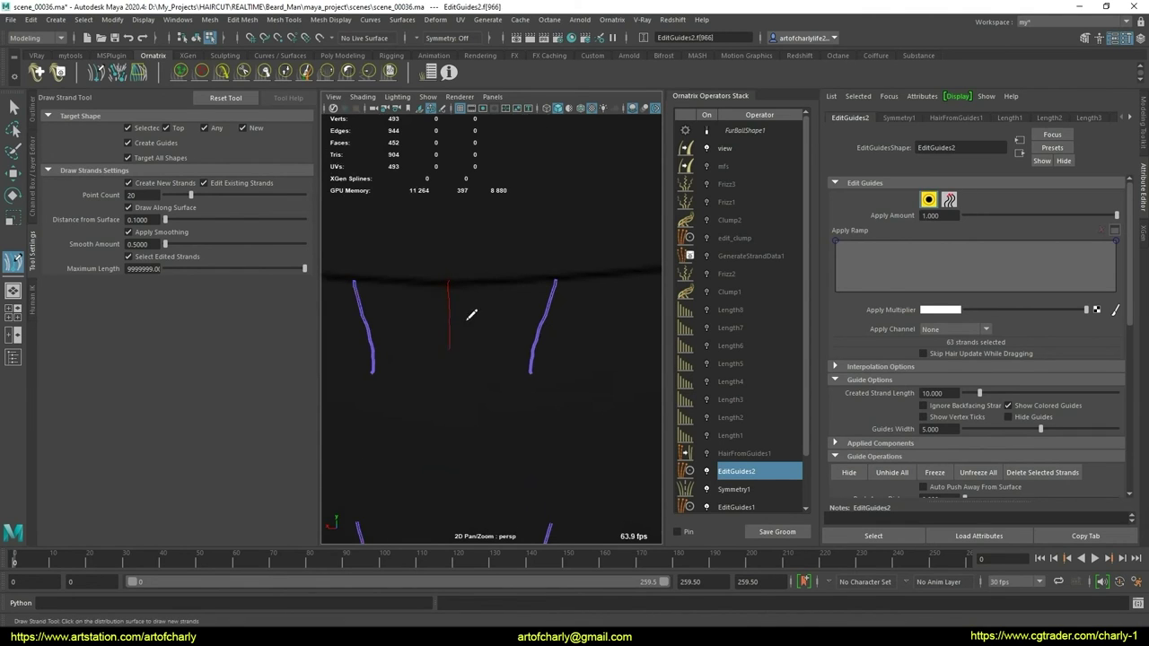
{"action": "scroll", "coordinate": [472, 314], "scroll_direction": "down", "scroll_amount": 5}
{"action": "middle_click_drag", "start_coordinate": [474, 308], "coordinate": [503, 311], "text": "alt"}
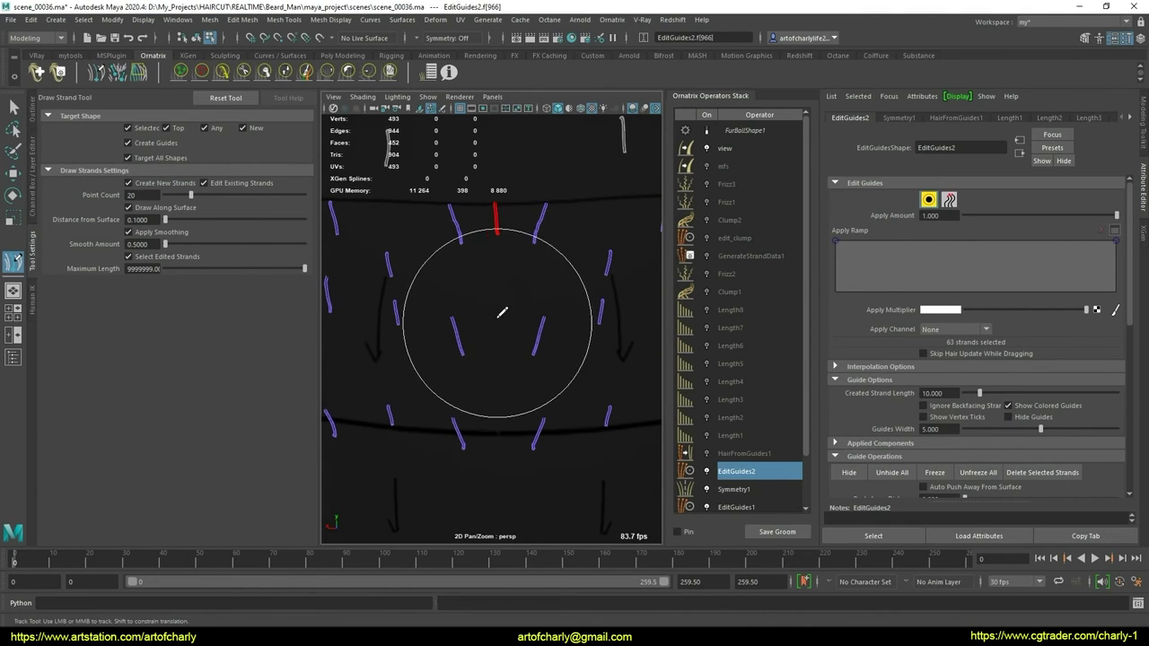
{"action": "left_click_drag", "start_coordinate": [496, 319], "coordinate": [496, 359]}
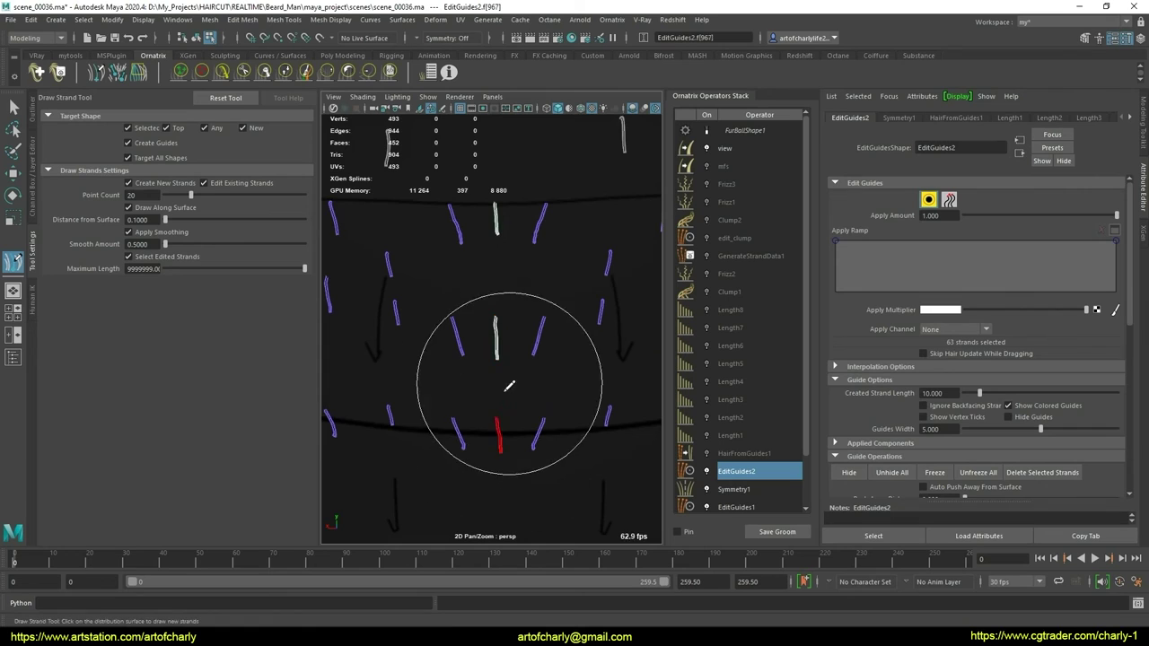
{"action": "scroll", "coordinate": [509, 386], "scroll_direction": "down", "scroll_amount": 5}
{"action": "scroll", "coordinate": [525, 359], "scroll_direction": "down", "scroll_amount": 3}
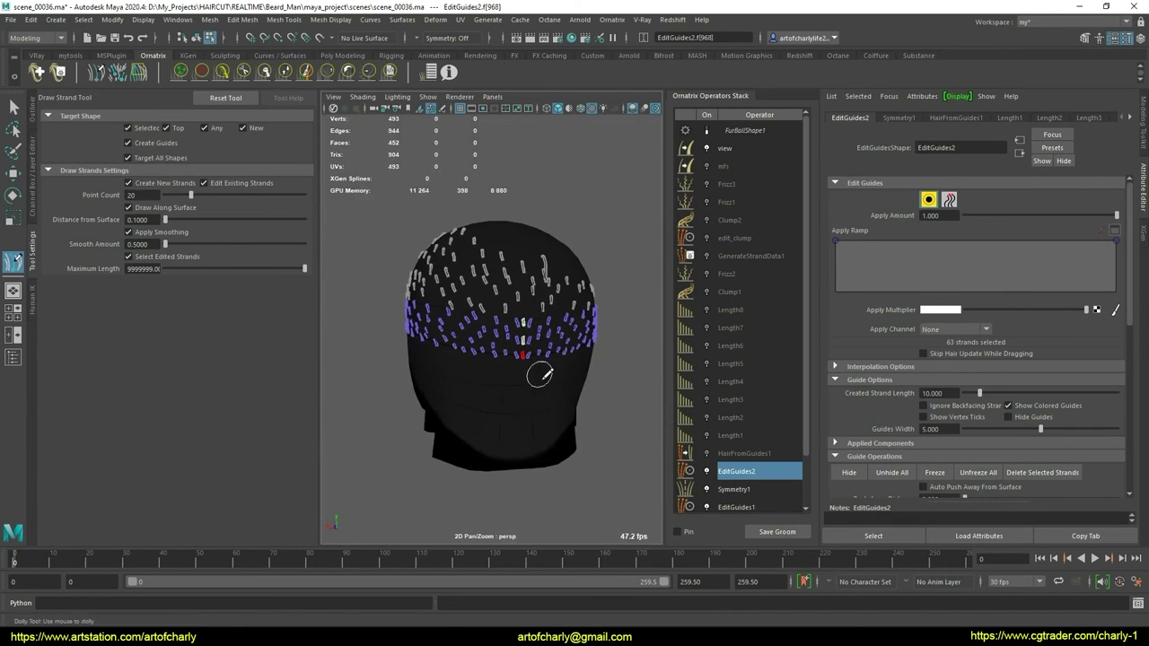
{"action": "key", "text": "q"}
{"action": "left_click_drag", "start_coordinate": [521, 360], "coordinate": [429, 322], "text": "alt"}
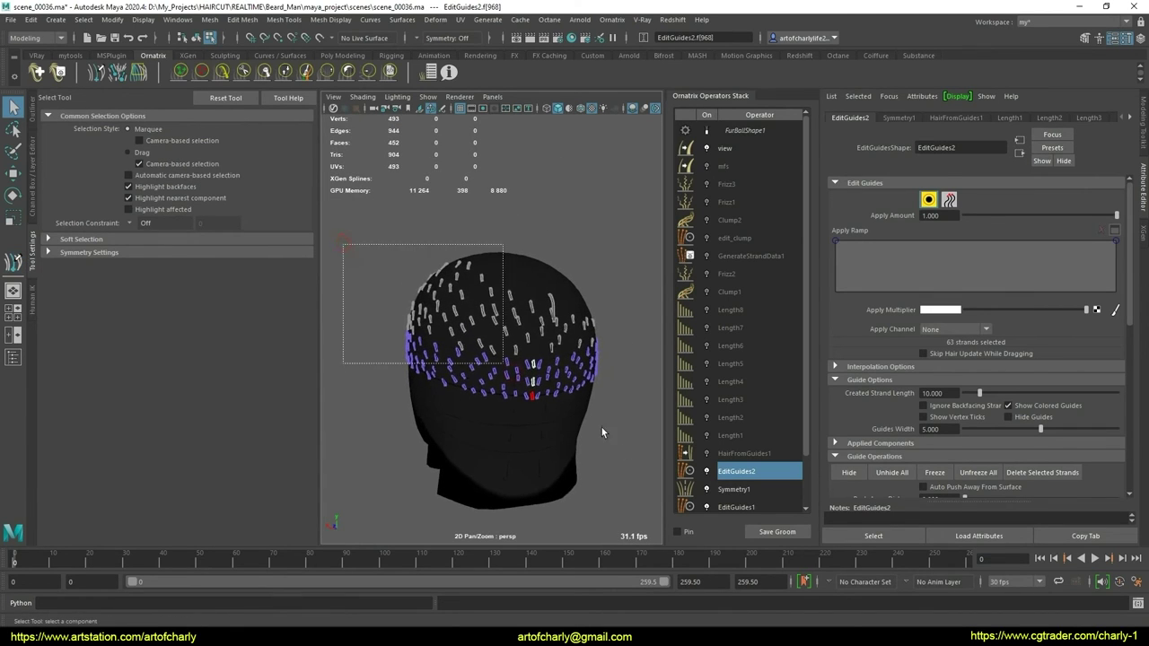
Put the marquee-selected lower band of guides into strand group 4
{"action": "left_click_drag", "start_coordinate": [602, 433], "coordinate": [503, 449]}
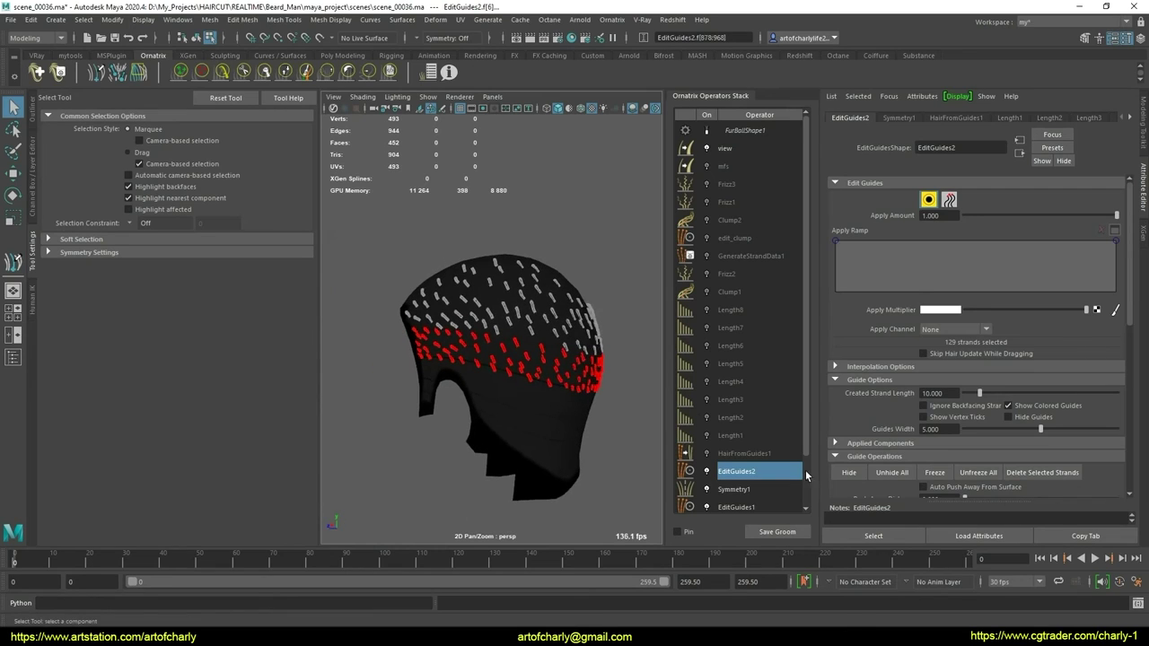
{"action": "scroll", "coordinate": [1001, 358], "scroll_direction": "down", "scroll_amount": 5}
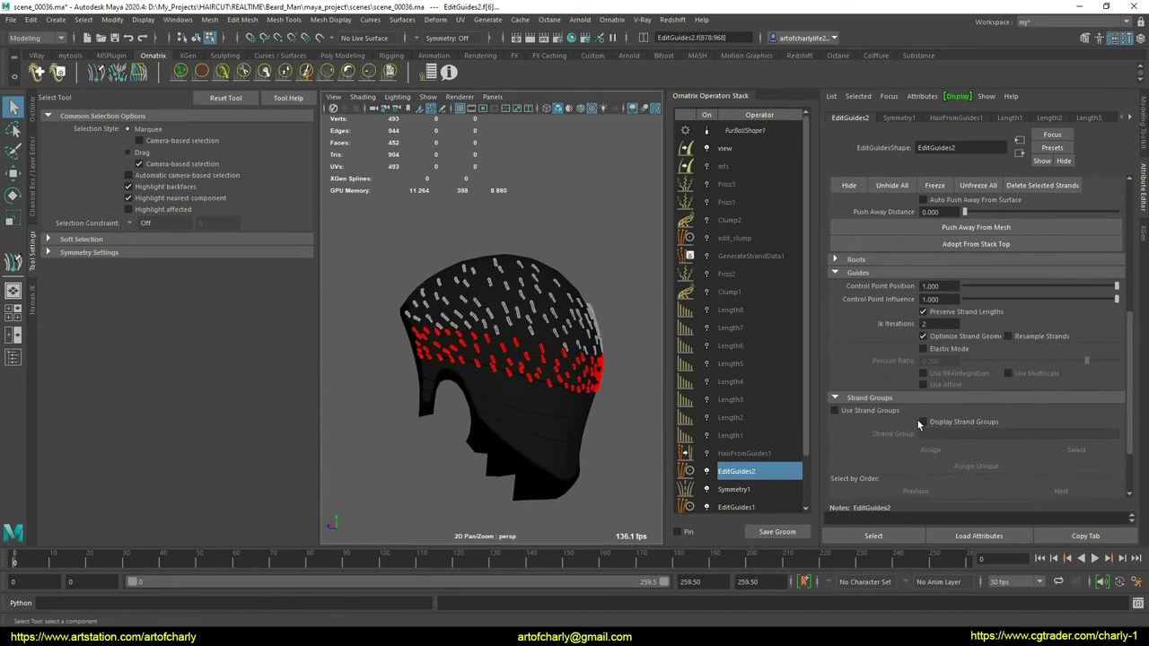
{"action": "left_click", "coordinate": [866, 412]}
{"action": "left_click", "coordinate": [942, 435]}
{"action": "type", "text": "4"}
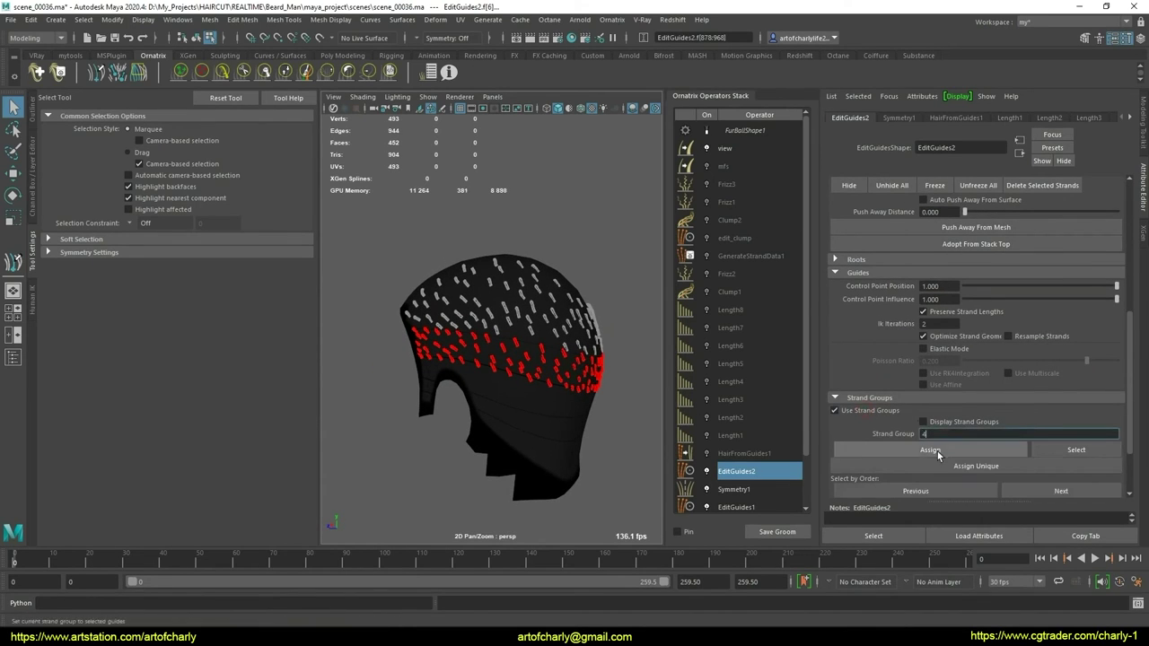
Bake the EditGuides2 and Symmetry operators into BakedGuides14
{"action": "mouse_move", "coordinate": [529, 356]}
{"action": "left_mouse_down", "text": "alt"}
{"action": "mouse_move", "coordinate": [551, 355]}
{"action": "mouse_move", "coordinate": [540, 352]}
{"action": "left_mouse_up", "text": "alt"}
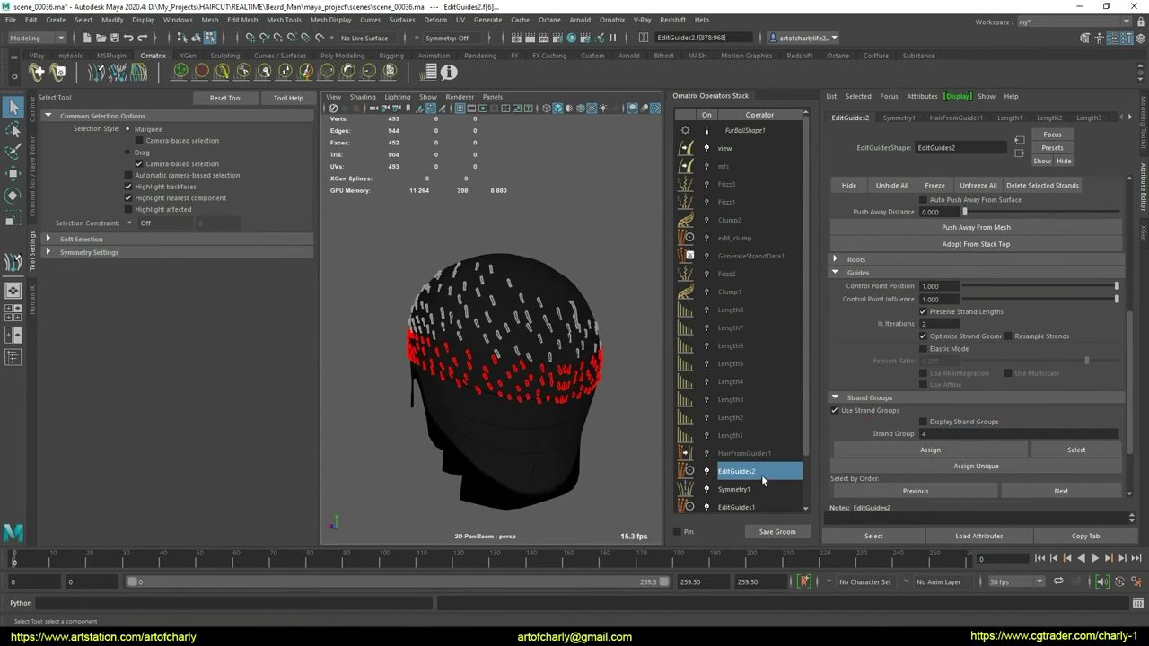
{"action": "right_click", "coordinate": [762, 480]}
{"action": "left_click", "coordinate": [824, 541]}
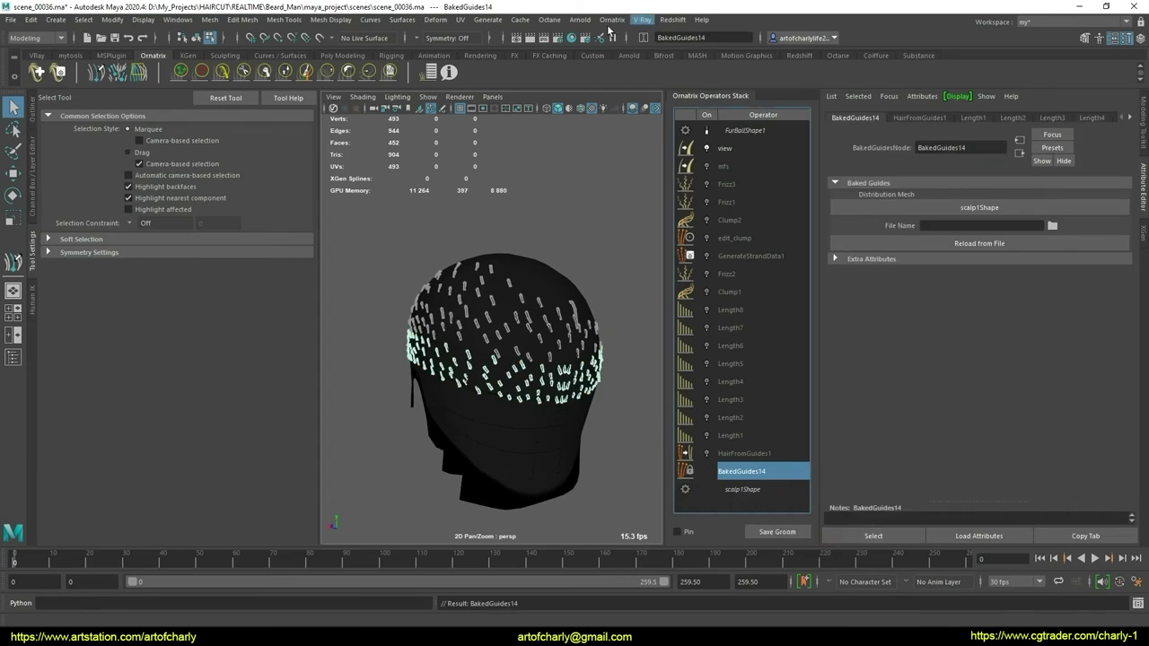
Add a fresh EditGuides1 operator above BakedGuides14 and deselect everything
{"action": "left_click", "coordinate": [611, 20]}
{"action": "left_click", "coordinate": [636, 169]}
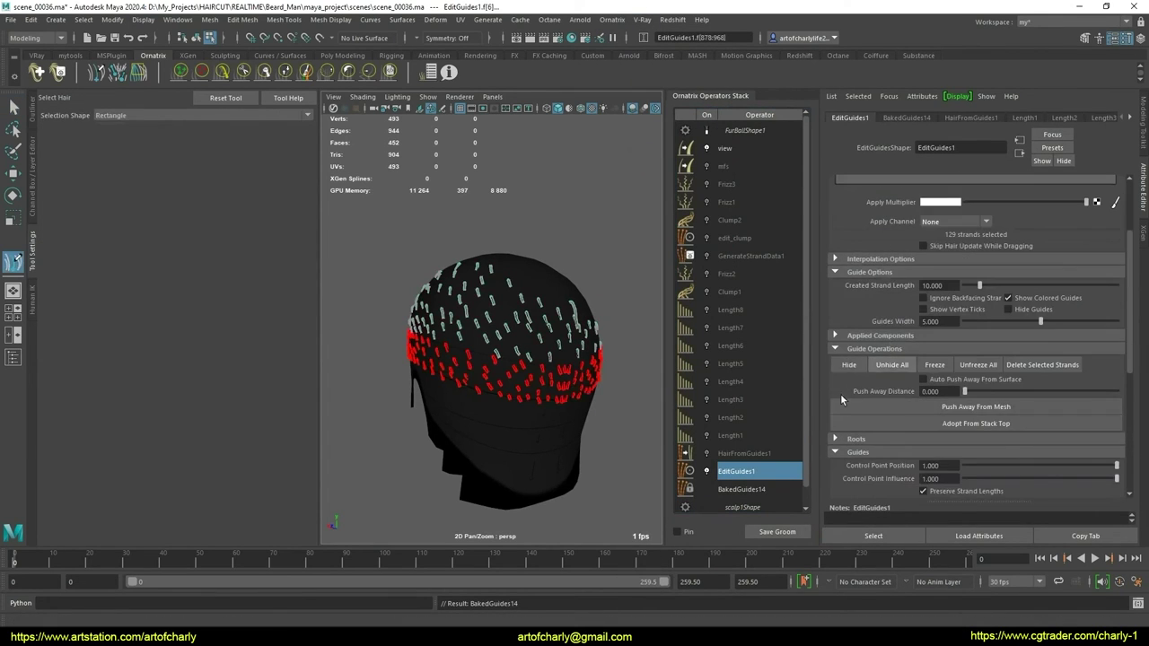
{"action": "left_click", "coordinate": [841, 367]}
{"action": "mouse_move", "coordinate": [422, 359]}
{"action": "left_mouse_down", "text": "alt"}
{"action": "mouse_move", "coordinate": [500, 361]}
{"action": "mouse_move", "coordinate": [526, 404]}
{"action": "mouse_move", "coordinate": [646, 403]}
{"action": "mouse_move", "coordinate": [632, 405]}
{"action": "left_mouse_up", "text": "alt"}
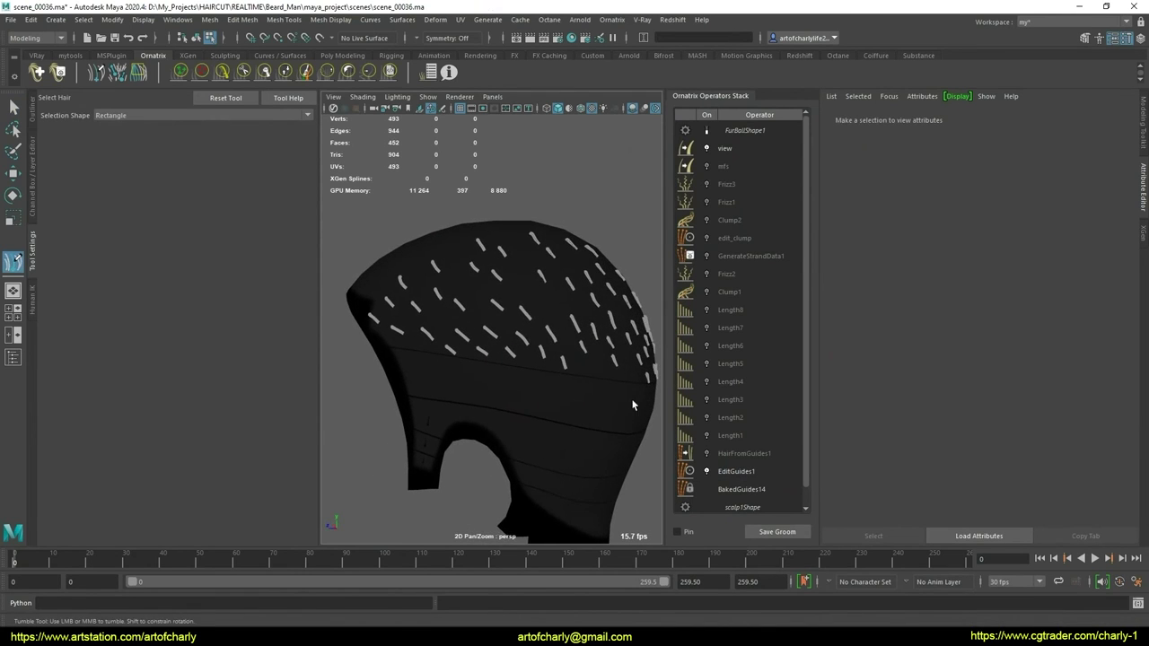
{"action": "mouse_move", "coordinate": [585, 364]}
{"action": "left_mouse_down", "text": "alt"}
{"action": "mouse_move", "coordinate": [505, 380]}
{"action": "mouse_move", "coordinate": [436, 372]}
{"action": "mouse_move", "coordinate": [468, 351]}
{"action": "left_mouse_up", "text": "alt"}
{"action": "scroll", "coordinate": [494, 336], "scroll_direction": "up", "scroll_amount": 2}
{"action": "scroll", "coordinate": [500, 333], "scroll_direction": "down", "scroll_amount": 3}
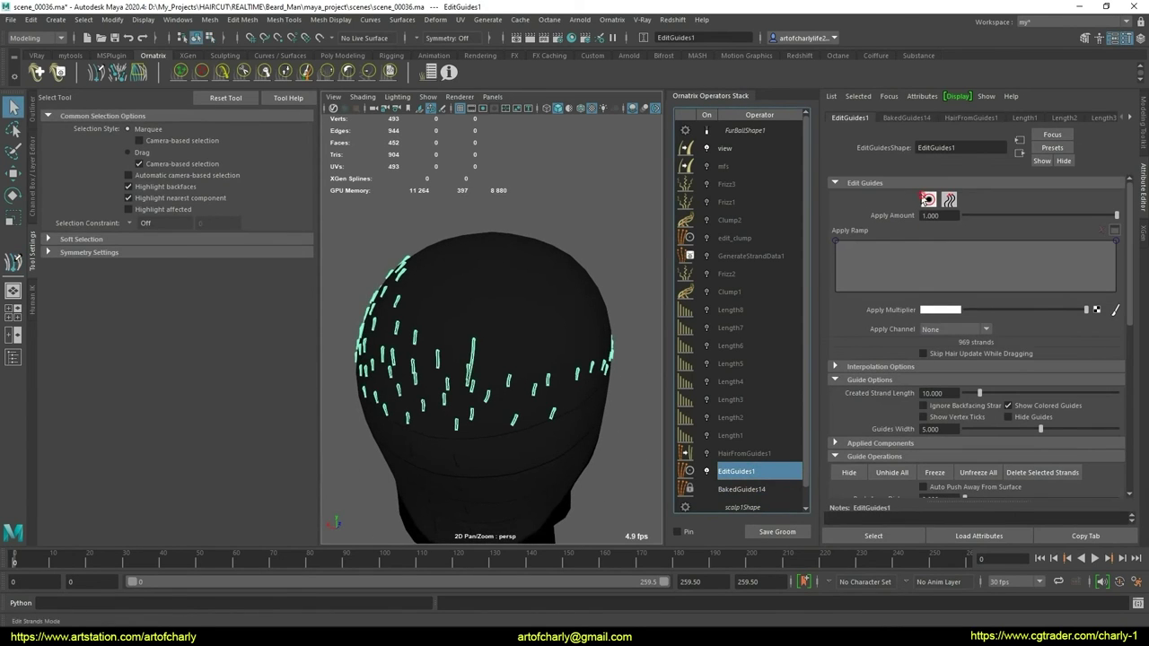
Enter guide editing, unfreeze all guides, and select guide strand 133
{"action": "left_click", "coordinate": [928, 199]}
{"action": "scroll", "coordinate": [1014, 323], "scroll_direction": "down", "scroll_amount": 2}
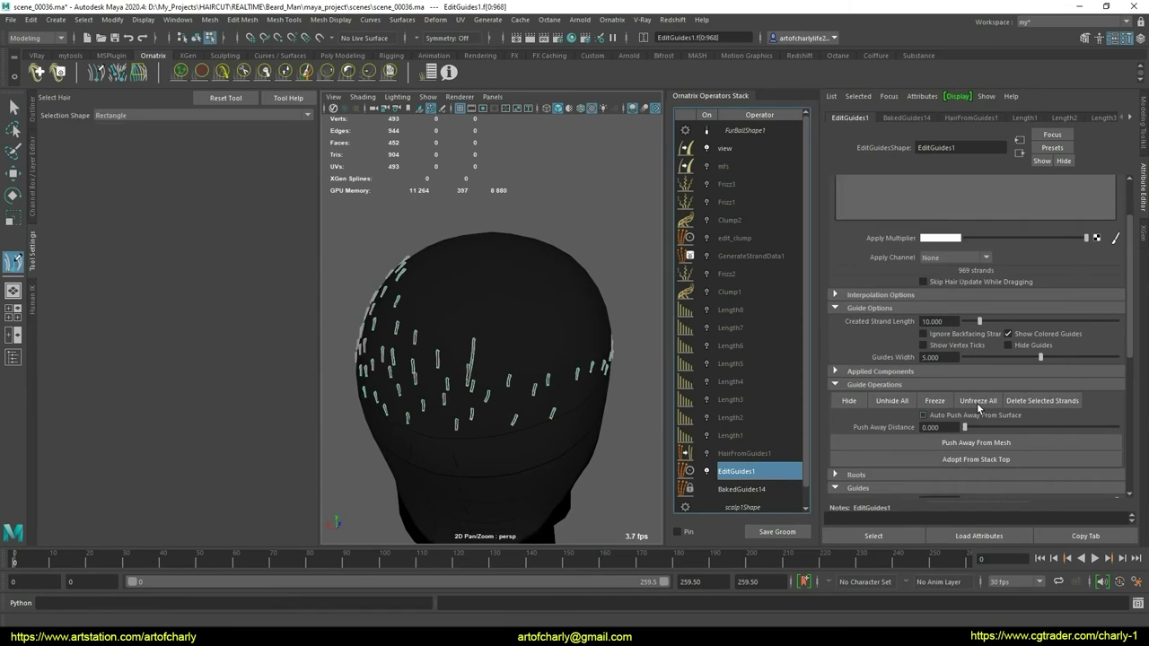
{"action": "left_click", "coordinate": [977, 400]}
{"action": "left_click_drag", "start_coordinate": [503, 377], "coordinate": [574, 359], "text": "alt"}
{"action": "left_click", "coordinate": [563, 337]}
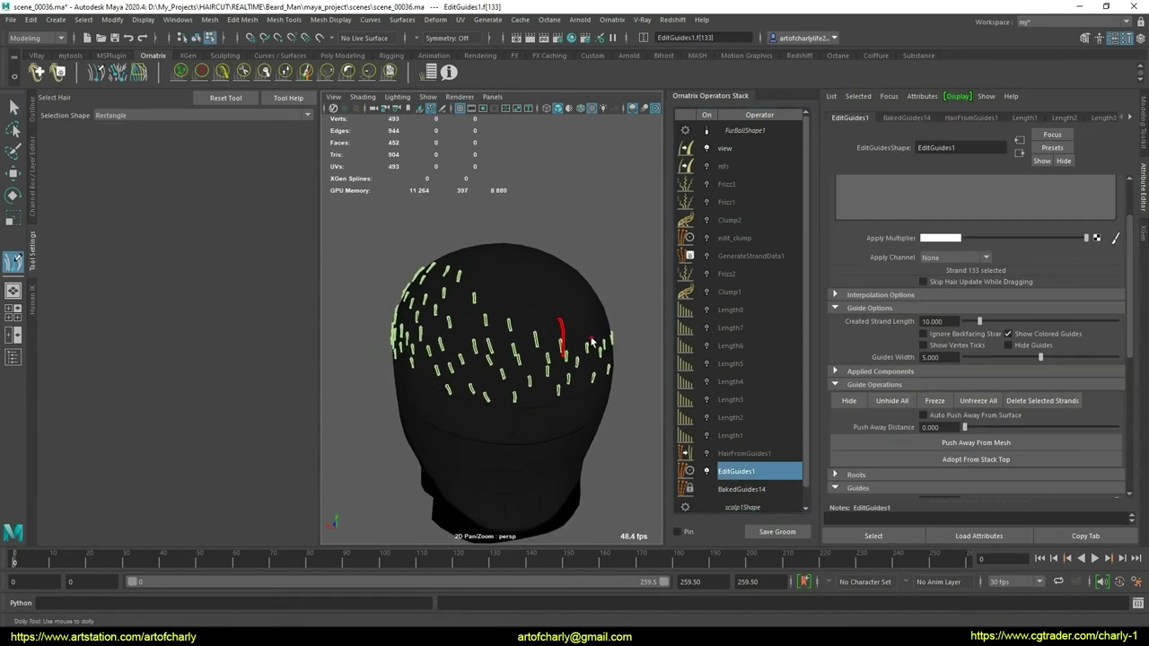
{"action": "scroll", "coordinate": [597, 346], "scroll_direction": "up", "scroll_amount": 5}
{"action": "scroll", "coordinate": [557, 377], "scroll_direction": "up", "scroll_amount": 2}
{"action": "scroll", "coordinate": [542, 406], "scroll_direction": "up", "scroll_amount": 2}
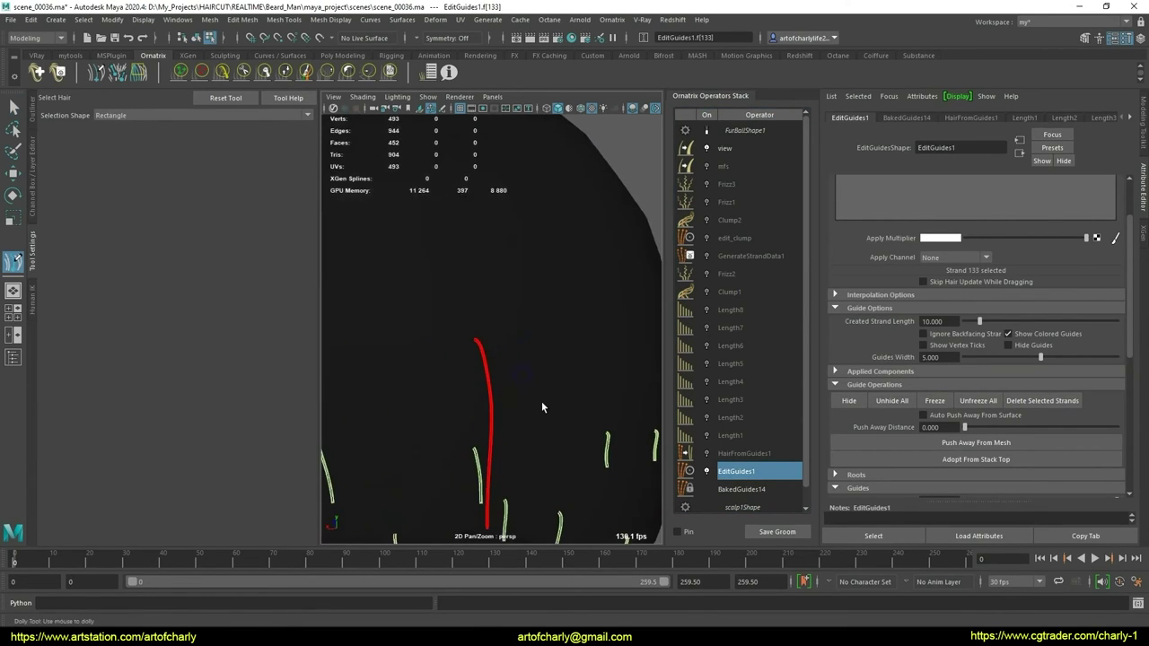
Turn off Modify Roots and scale strand 133 down to a short stub
{"action": "key", "text": "r"}
{"action": "left_click_drag", "start_coordinate": [501, 367], "coordinate": [556, 359], "text": "alt"}
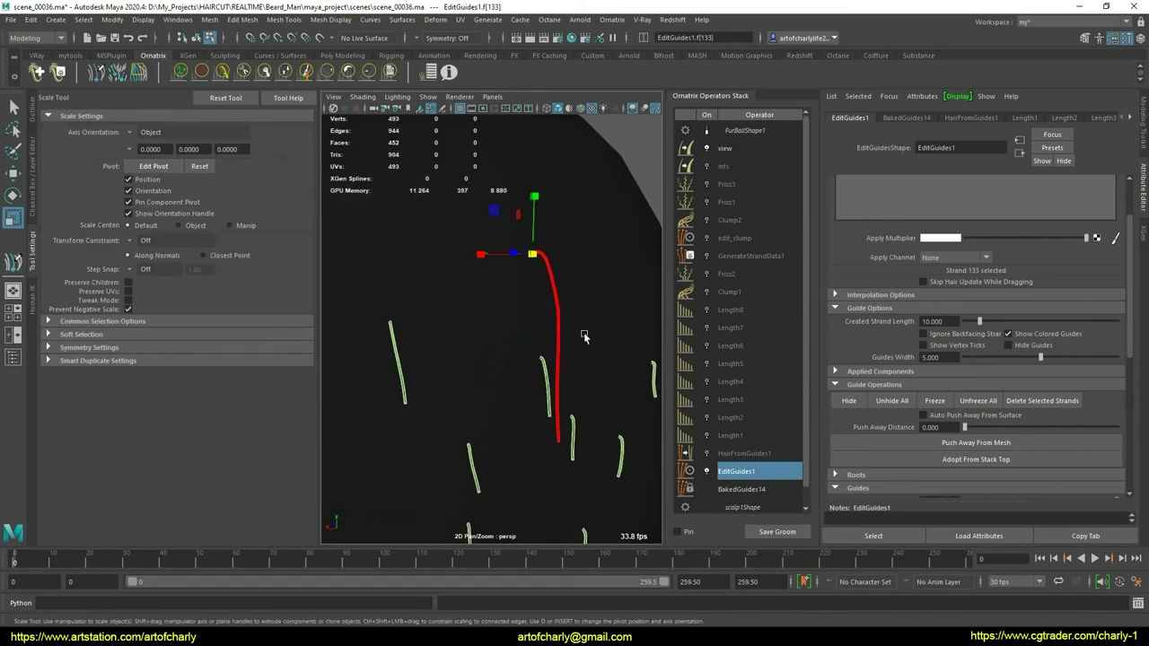
{"action": "scroll", "coordinate": [885, 370], "scroll_direction": "down", "scroll_amount": 1}
{"action": "scroll", "coordinate": [885, 367], "scroll_direction": "down", "scroll_amount": 3}
{"action": "scroll", "coordinate": [893, 417], "scroll_direction": "down", "scroll_amount": 1}
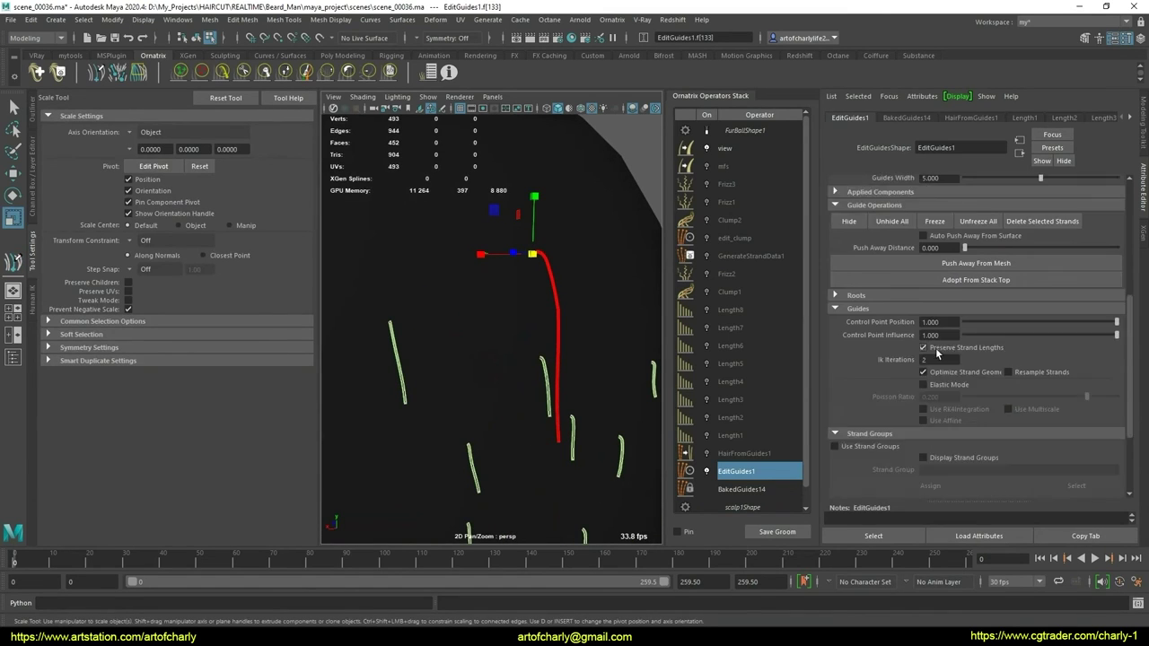
{"action": "scroll", "coordinate": [889, 413], "scroll_direction": "down", "scroll_amount": 1}
{"action": "scroll", "coordinate": [861, 395], "scroll_direction": "up", "scroll_amount": 3}
{"action": "left_click", "coordinate": [866, 368]}
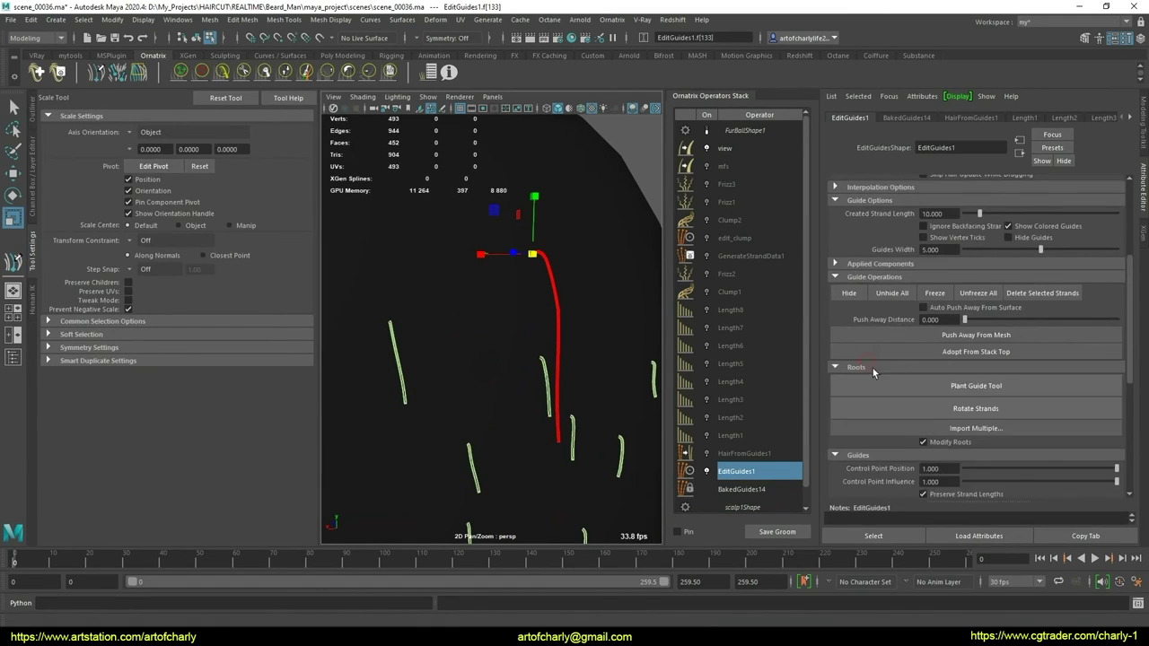
{"action": "left_click", "coordinate": [951, 443]}
{"action": "left_click_drag", "start_coordinate": [533, 260], "coordinate": [509, 259]}
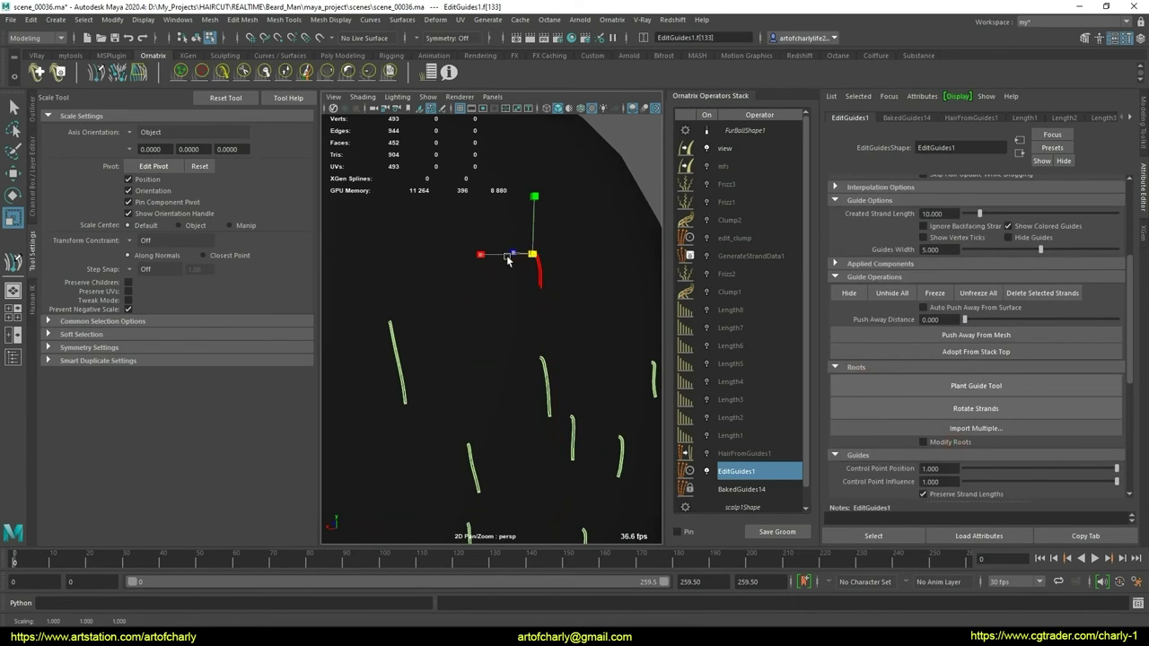
Return to the Select Tool and orbit to a side view of the head
{"action": "key", "text": "e"}
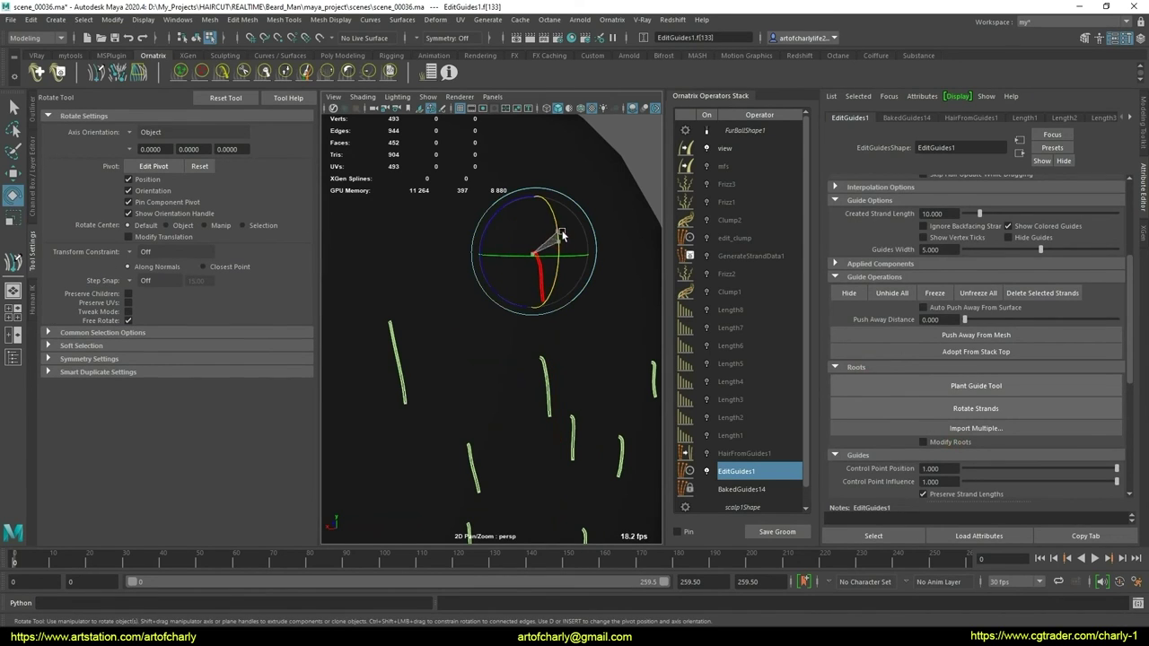
{"action": "key", "text": "q"}
{"action": "scroll", "coordinate": [578, 297], "scroll_direction": "down", "scroll_amount": 5}
{"action": "mouse_move", "coordinate": [587, 377]}
{"action": "left_mouse_down", "text": "alt"}
{"action": "mouse_move", "coordinate": [559, 303]}
{"action": "mouse_move", "coordinate": [612, 291]}
{"action": "mouse_move", "coordinate": [484, 323]}
{"action": "mouse_move", "coordinate": [547, 352]}
{"action": "mouse_move", "coordinate": [398, 325]}
{"action": "mouse_move", "coordinate": [530, 364]}
{"action": "mouse_move", "coordinate": [418, 367]}
{"action": "mouse_move", "coordinate": [612, 370]}
{"action": "mouse_move", "coordinate": [450, 366]}
{"action": "mouse_move", "coordinate": [477, 413]}
{"action": "mouse_move", "coordinate": [330, 355]}
{"action": "mouse_move", "coordinate": [385, 348]}
{"action": "left_mouse_up", "text": "alt"}
{"action": "scroll", "coordinate": [462, 340], "scroll_direction": "up", "scroll_amount": 4}
{"action": "scroll", "coordinate": [504, 341], "scroll_direction": "down", "scroll_amount": 4}
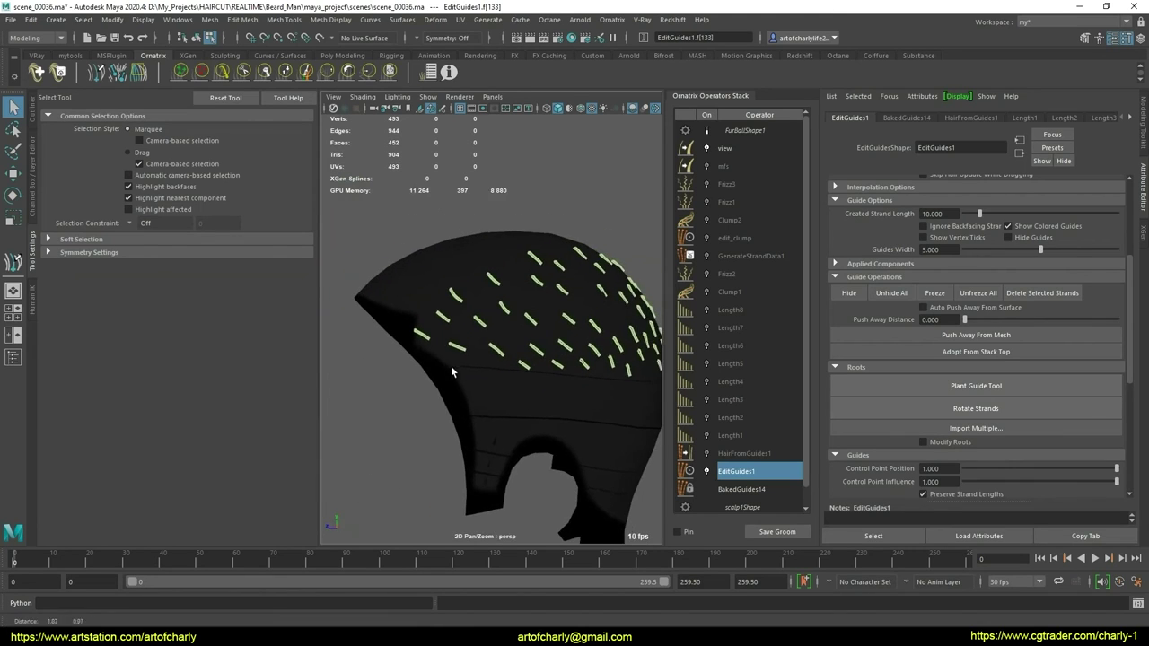
{"action": "scroll", "coordinate": [471, 413], "scroll_direction": "up", "scroll_amount": 4}
{"action": "scroll", "coordinate": [470, 413], "scroll_direction": "down", "scroll_amount": 3}
{"action": "scroll", "coordinate": [472, 414], "scroll_direction": "up", "scroll_amount": 3}
{"action": "scroll", "coordinate": [477, 413], "scroll_direction": "down", "scroll_amount": 5}
Enable Use Strand Groups on EditGuides1 with Strand Group 5
{"action": "left_click_drag", "start_coordinate": [663, 449], "coordinate": [664, 451]}
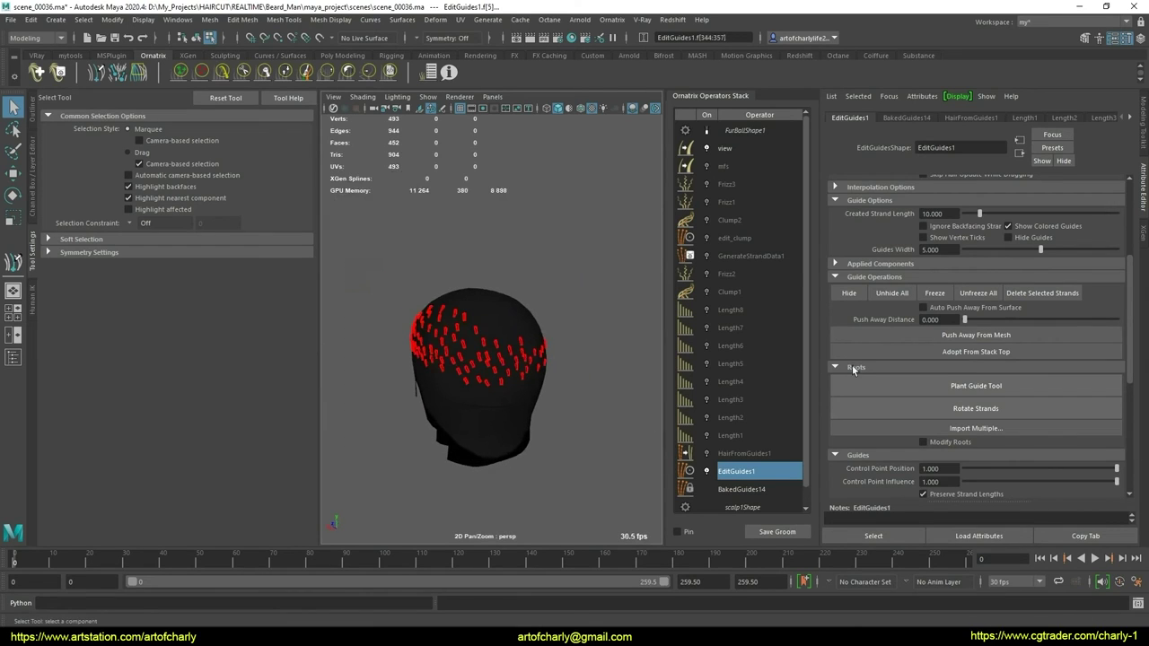
{"action": "scroll", "coordinate": [939, 342], "scroll_direction": "down", "scroll_amount": 4}
{"action": "scroll", "coordinate": [894, 370], "scroll_direction": "down", "scroll_amount": 3}
{"action": "left_click", "coordinate": [866, 343]}
{"action": "left_click", "coordinate": [958, 365]}
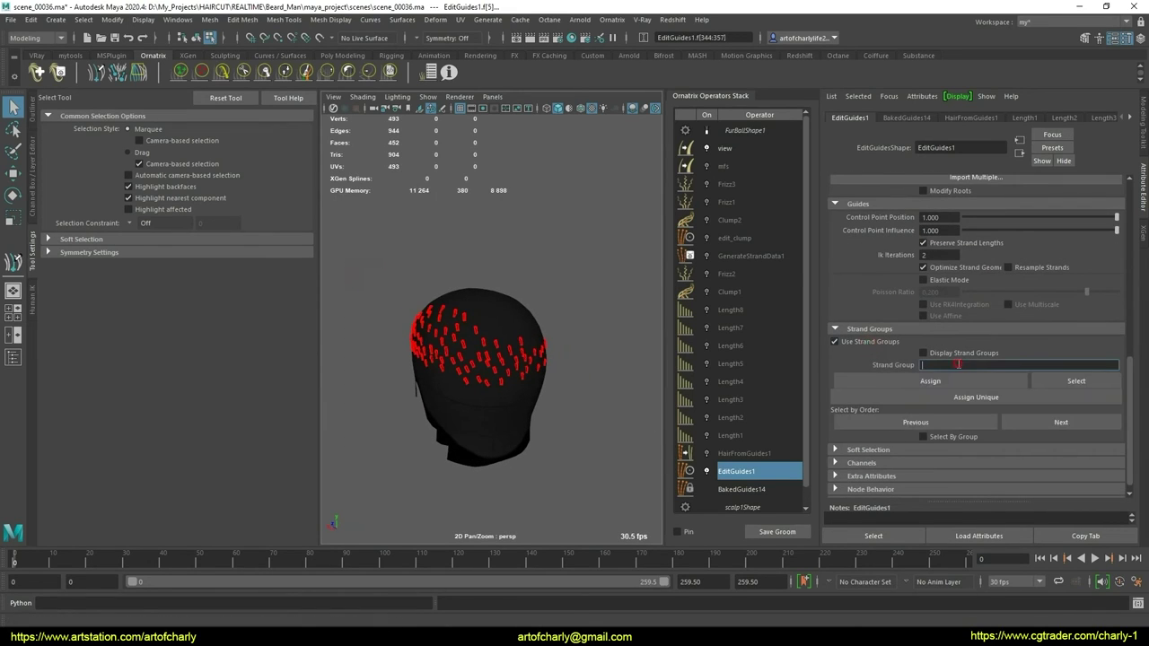
{"action": "type", "text": "5"}
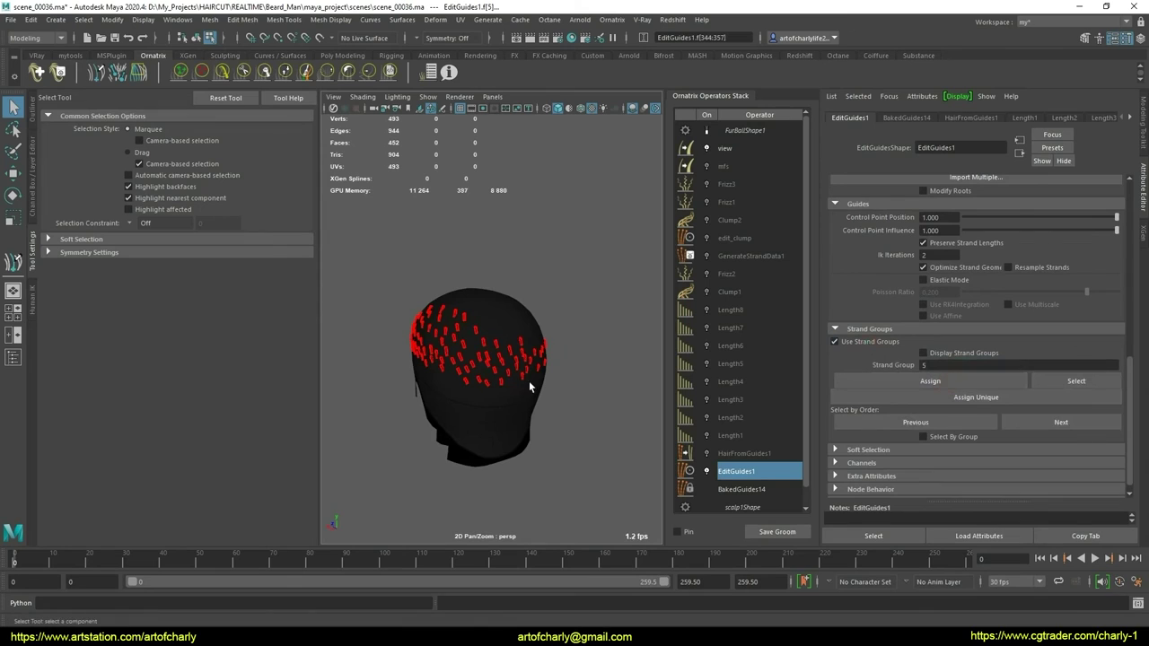
Select a single guide strand from the side view of the head
{"action": "left_click_drag", "start_coordinate": [532, 388], "coordinate": [549, 324], "text": "alt"}
{"action": "scroll", "coordinate": [543, 368], "scroll_direction": "up", "scroll_amount": 3}
{"action": "scroll", "coordinate": [537, 408], "scroll_direction": "up", "scroll_amount": 3}
{"action": "scroll", "coordinate": [511, 377], "scroll_direction": "up", "scroll_amount": 3}
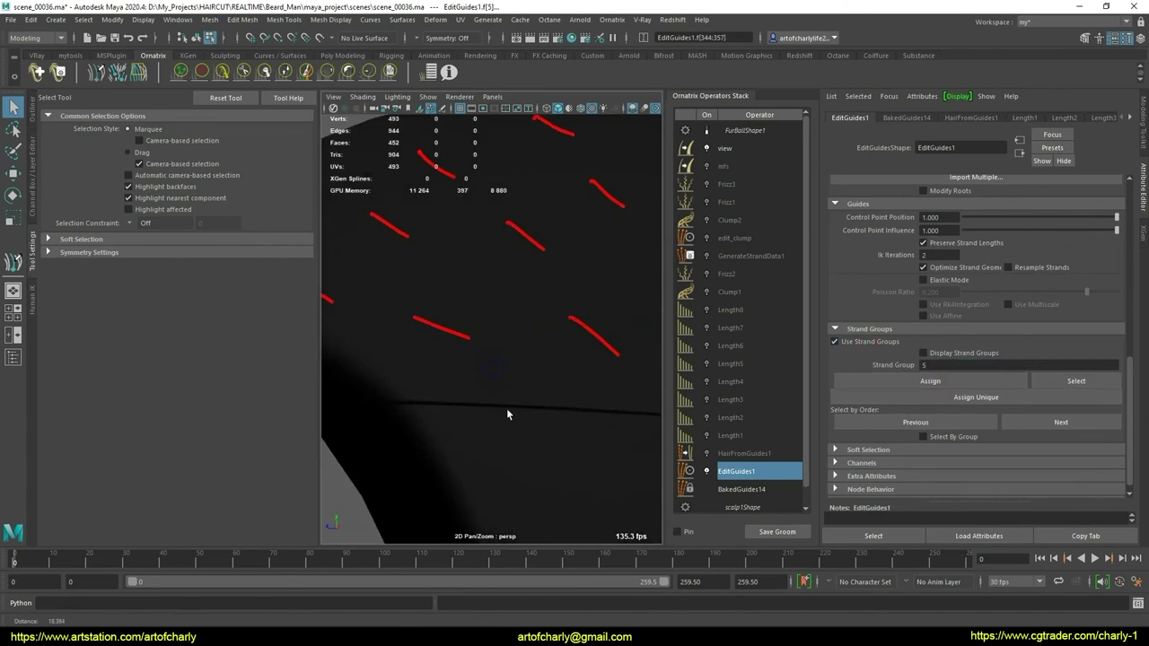
{"action": "scroll", "coordinate": [506, 408], "scroll_direction": "up", "scroll_amount": 4}
{"action": "left_click", "coordinate": [535, 350]}
{"action": "left_click_drag", "start_coordinate": [535, 350], "coordinate": [516, 343], "text": "alt"}
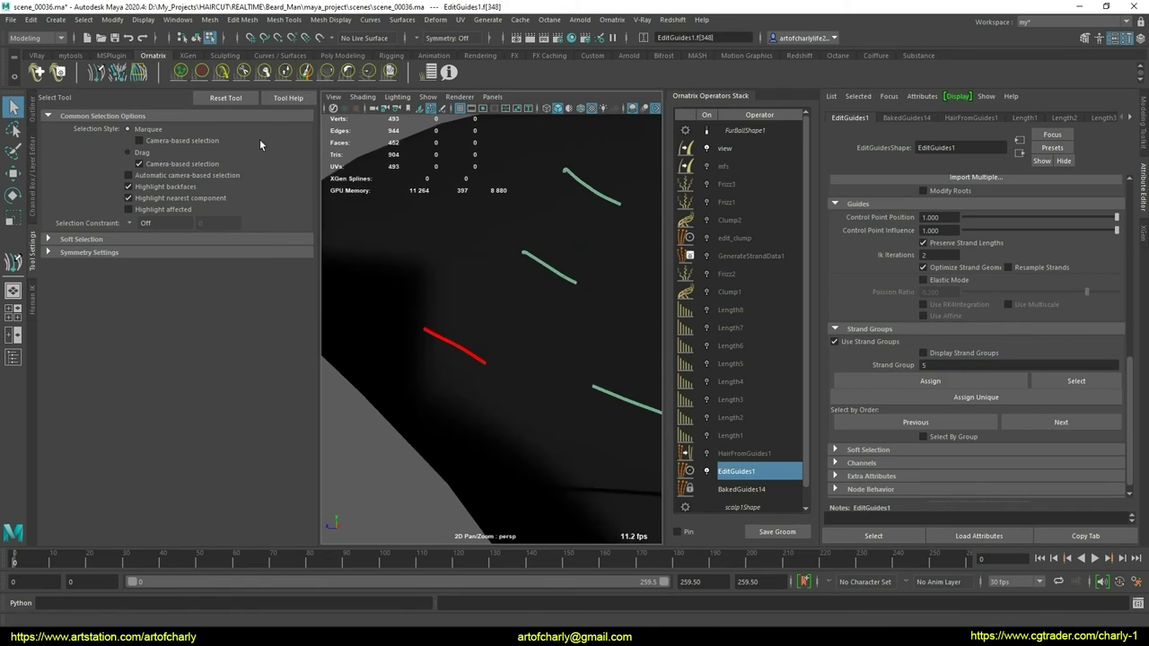
{"action": "scroll", "coordinate": [891, 377], "scroll_direction": "up", "scroll_amount": 1}
{"action": "scroll", "coordinate": [892, 390], "scroll_direction": "up", "scroll_amount": 2}
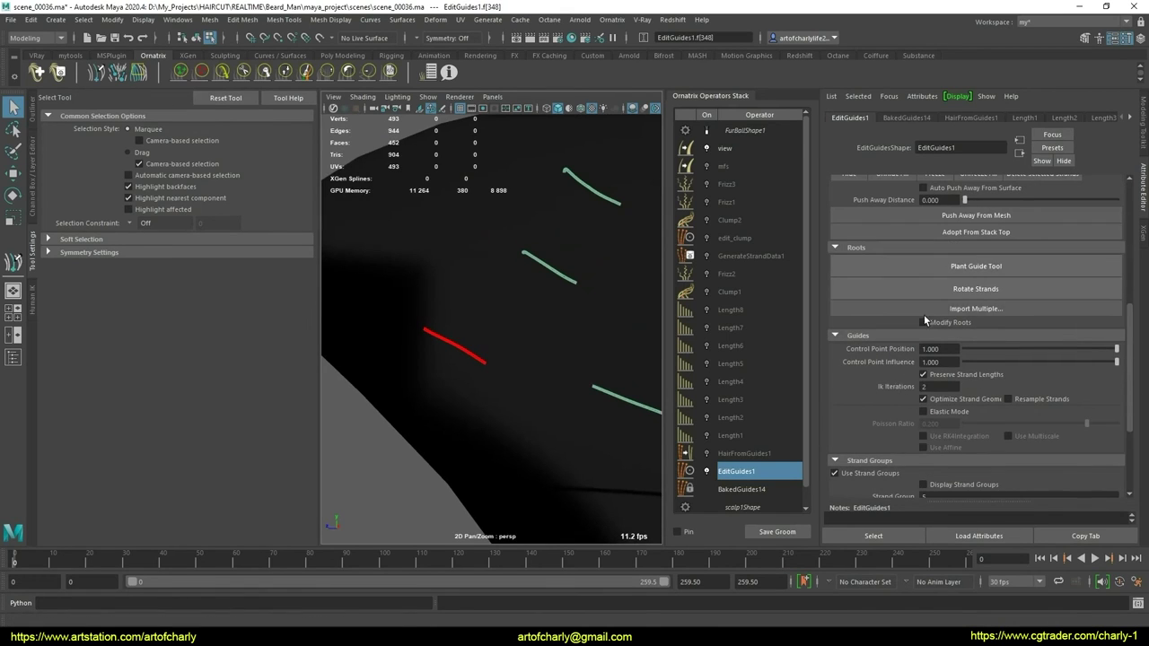
{"action": "left_click", "coordinate": [950, 269]}
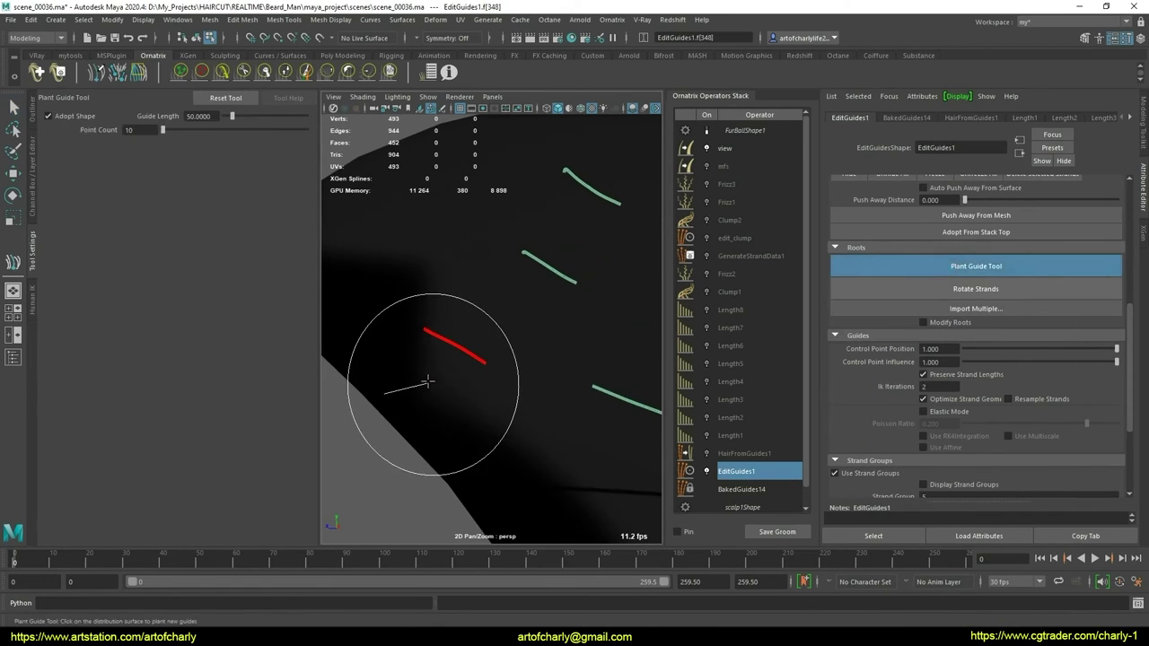
{"action": "left_click_drag", "start_coordinate": [546, 403], "coordinate": [531, 384], "text": "alt"}
{"action": "key", "text": "q"}
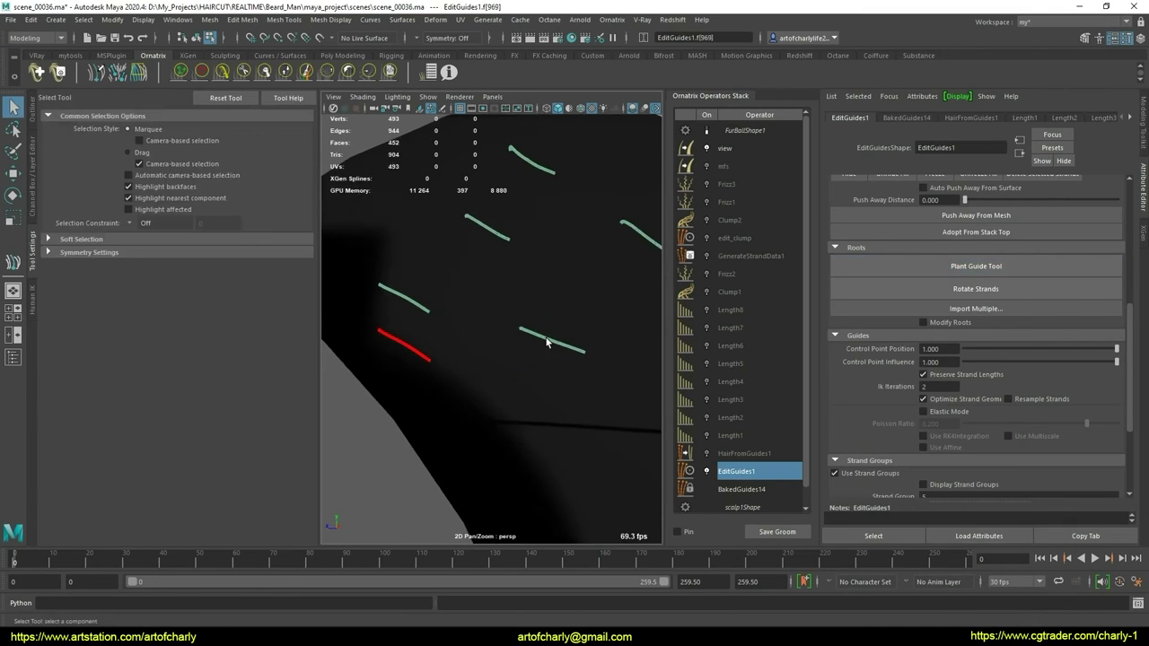
{"action": "left_click", "coordinate": [949, 266]}
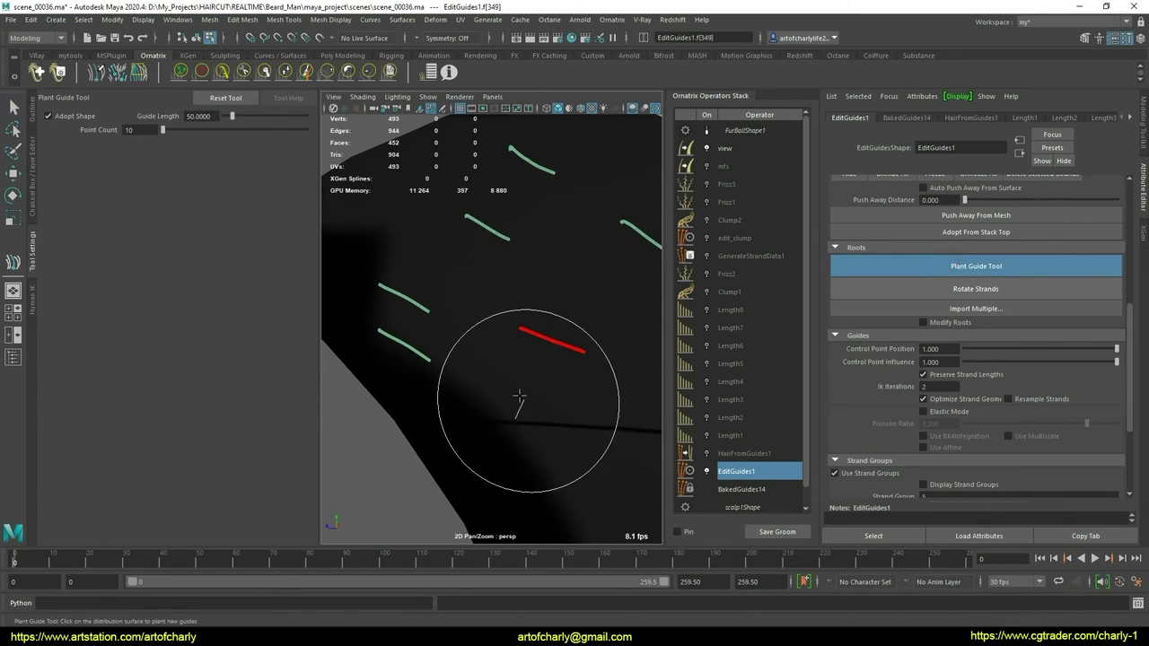
{"action": "key", "text": "q"}
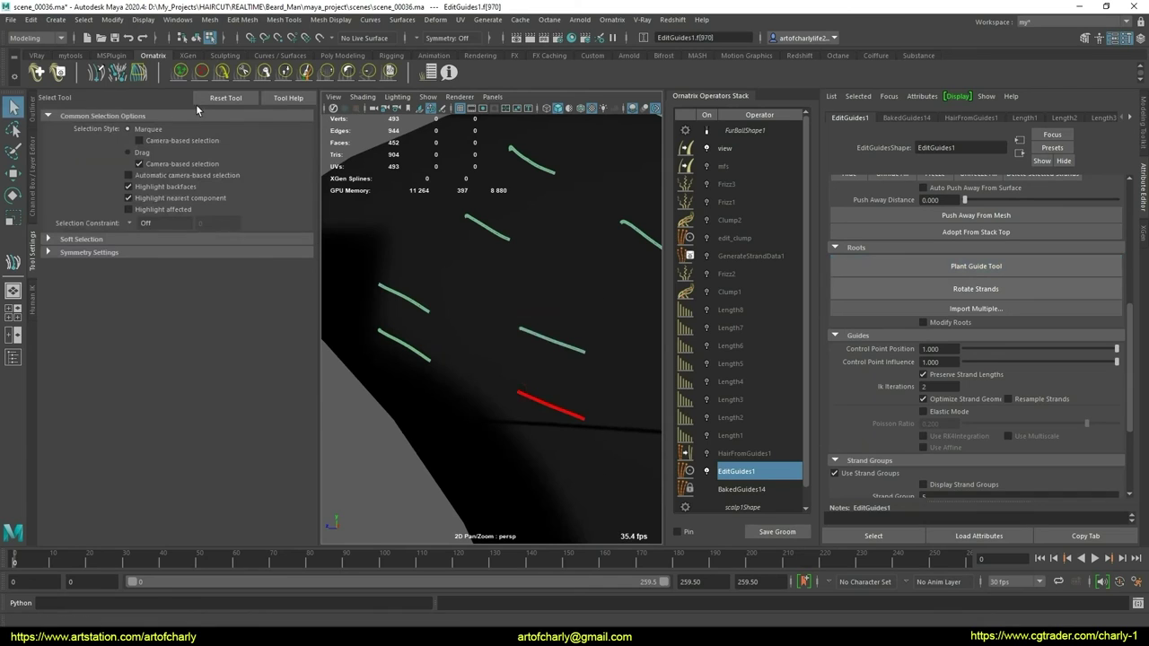
{"action": "left_click", "coordinate": [95, 76]}
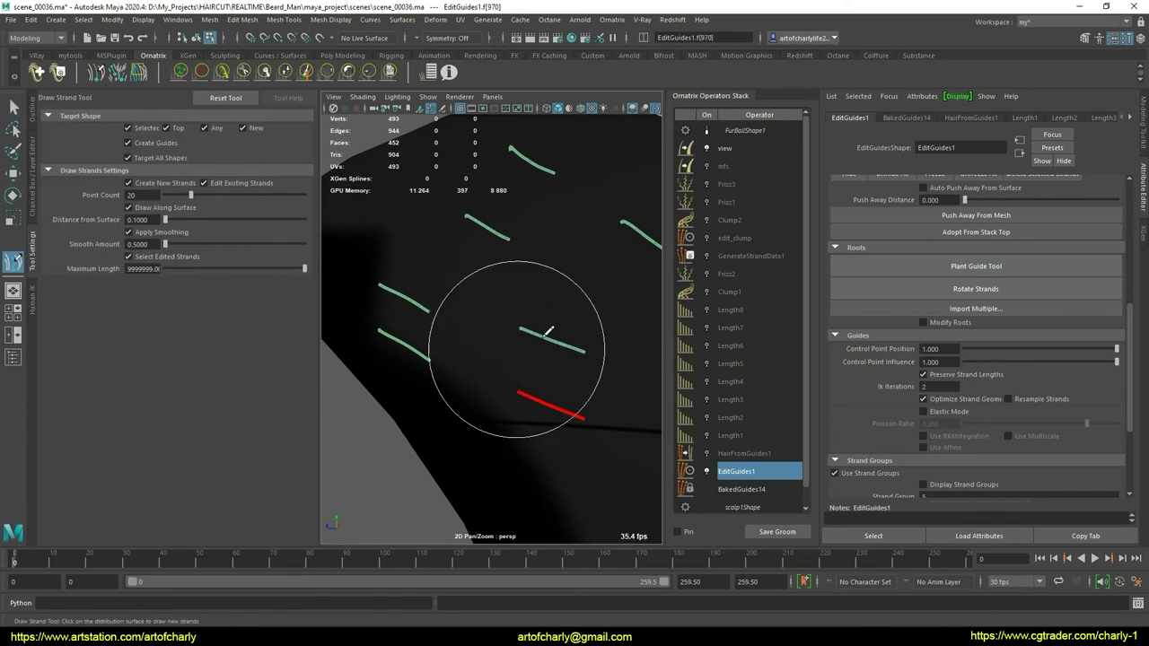
{"action": "scroll", "coordinate": [541, 333], "scroll_direction": "down", "scroll_amount": 3}
{"action": "scroll", "coordinate": [559, 346], "scroll_direction": "up", "scroll_amount": 2}
{"action": "scroll", "coordinate": [539, 354], "scroll_direction": "up", "scroll_amount": 2}
{"action": "scroll", "coordinate": [517, 365], "scroll_direction": "up", "scroll_amount": 2}
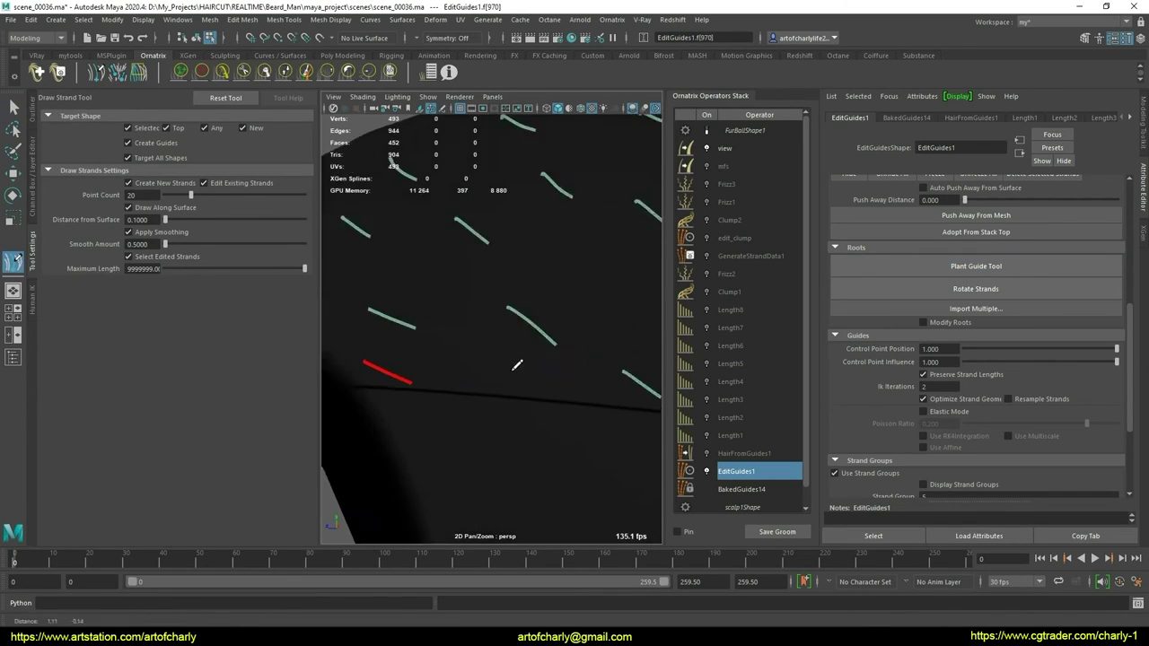
{"action": "middle_click_drag", "start_coordinate": [517, 365], "coordinate": [467, 375], "text": "alt"}
{"action": "key", "text": "ctrl+z"}
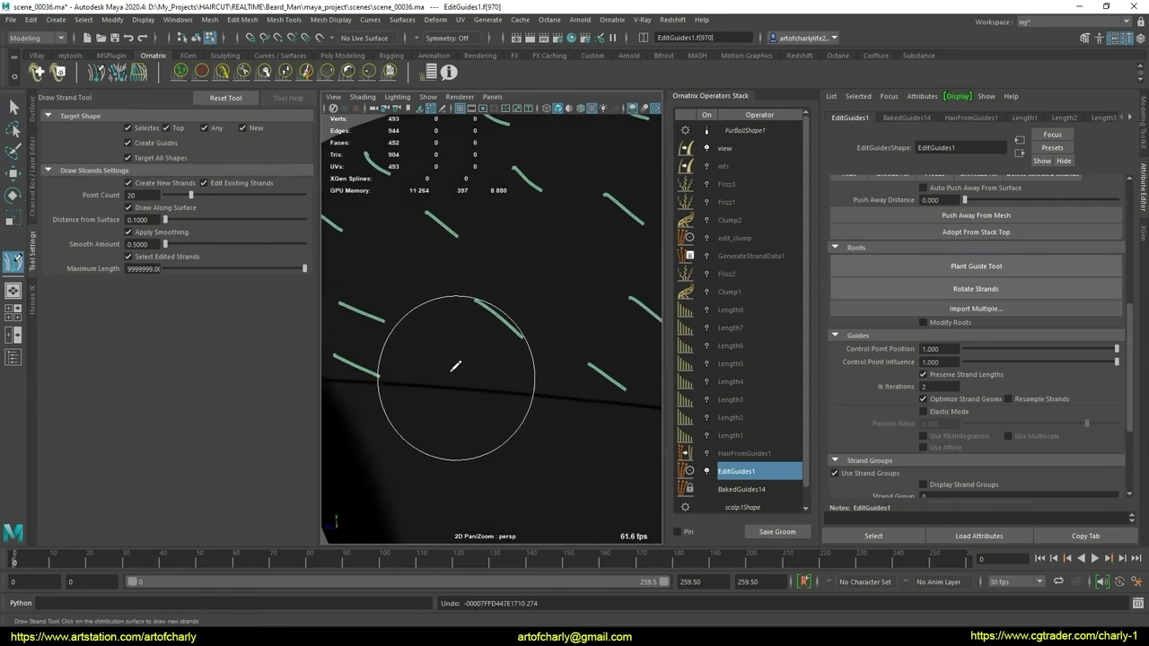
{"action": "middle_click_drag", "start_coordinate": [564, 397], "coordinate": [455, 406], "text": "alt"}
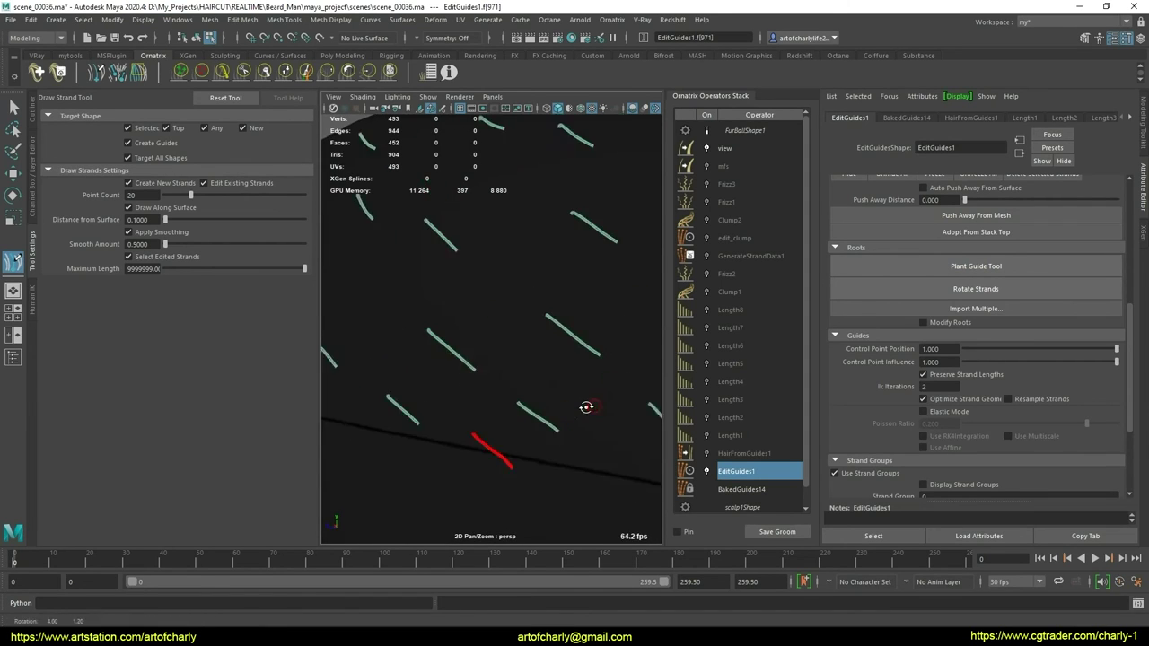
{"action": "mouse_move", "coordinate": [607, 435]}
{"action": "middle_mouse_down", "text": "alt"}
{"action": "mouse_move", "coordinate": [524, 407]}
{"action": "mouse_move", "coordinate": [561, 390]}
{"action": "mouse_move", "coordinate": [556, 375]}
{"action": "mouse_move", "coordinate": [539, 411]}
{"action": "mouse_move", "coordinate": [551, 410]}
{"action": "mouse_move", "coordinate": [513, 371]}
{"action": "mouse_move", "coordinate": [593, 390]}
{"action": "mouse_move", "coordinate": [500, 403]}
{"action": "mouse_move", "coordinate": [526, 410]}
{"action": "middle_mouse_up", "text": "alt"}
{"action": "scroll", "coordinate": [581, 448], "scroll_direction": "down", "scroll_amount": 4}
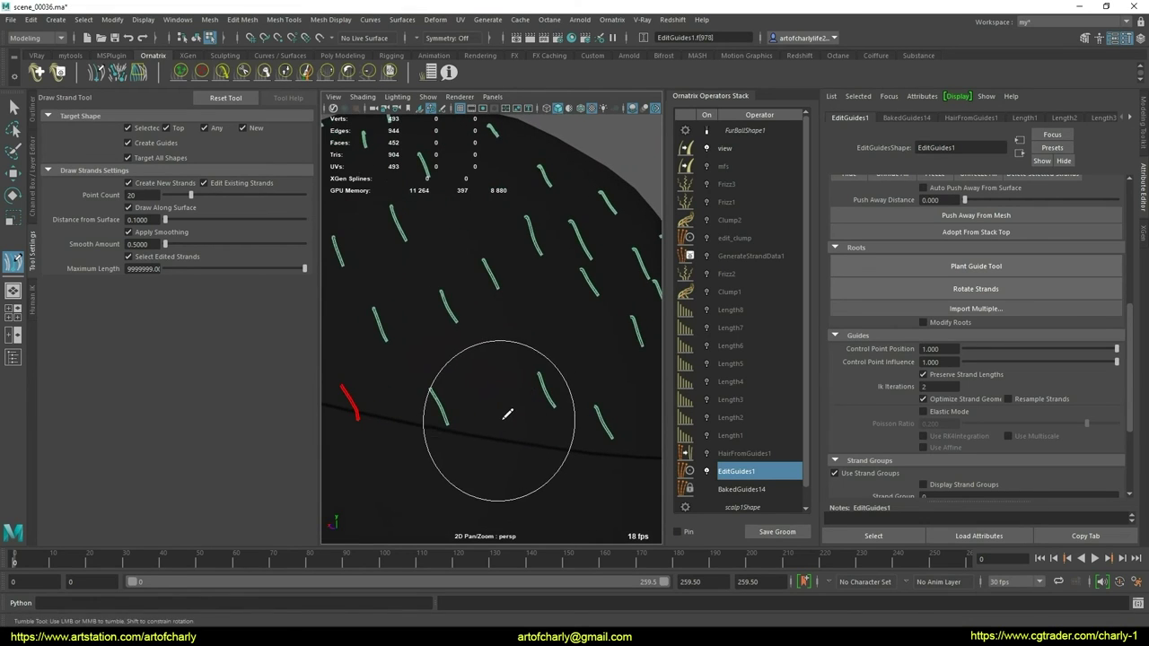
{"action": "mouse_move", "coordinate": [550, 404]}
{"action": "left_mouse_down", "text": "alt"}
{"action": "mouse_move", "coordinate": [487, 451]}
{"action": "mouse_move", "coordinate": [524, 383]}
{"action": "left_mouse_up", "text": "alt"}
{"action": "scroll", "coordinate": [524, 383], "scroll_direction": "up", "scroll_amount": 3}
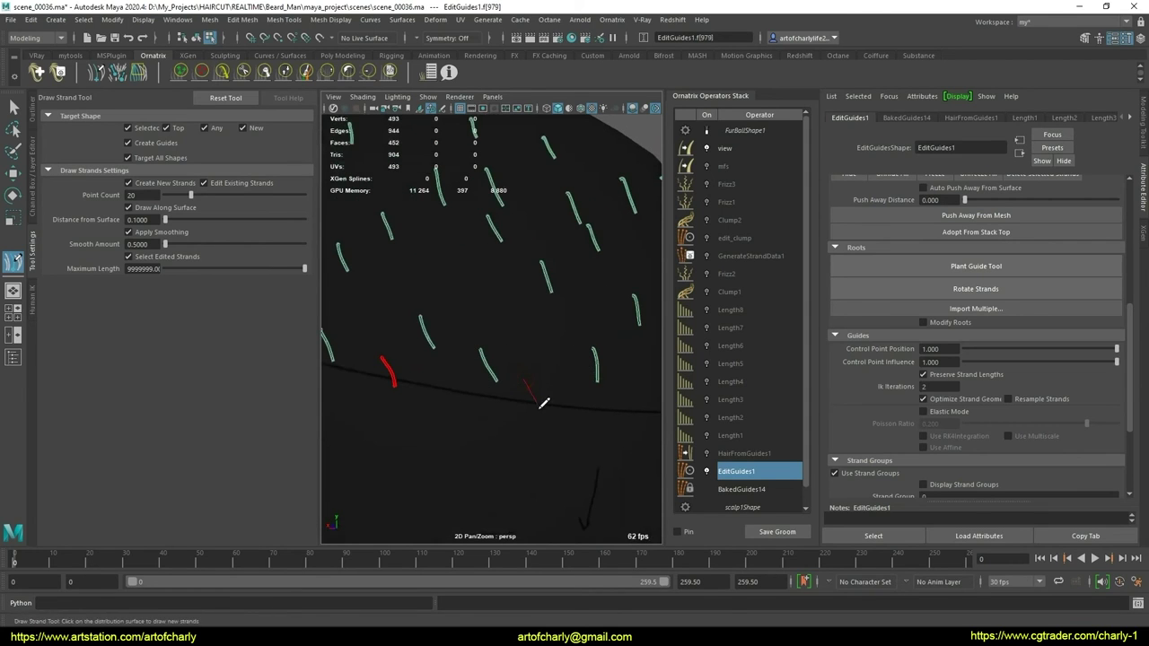
{"action": "scroll", "coordinate": [512, 380], "scroll_direction": "down", "scroll_amount": 5}
{"action": "scroll", "coordinate": [513, 377], "scroll_direction": "down", "scroll_amount": 4}
{"action": "mouse_move", "coordinate": [512, 367]}
{"action": "left_mouse_down", "text": "alt"}
{"action": "mouse_move", "coordinate": [609, 384]}
{"action": "mouse_move", "coordinate": [469, 389]}
{"action": "mouse_move", "coordinate": [559, 376]}
{"action": "mouse_move", "coordinate": [539, 386]}
{"action": "mouse_move", "coordinate": [512, 374]}
{"action": "left_mouse_up", "text": "alt"}
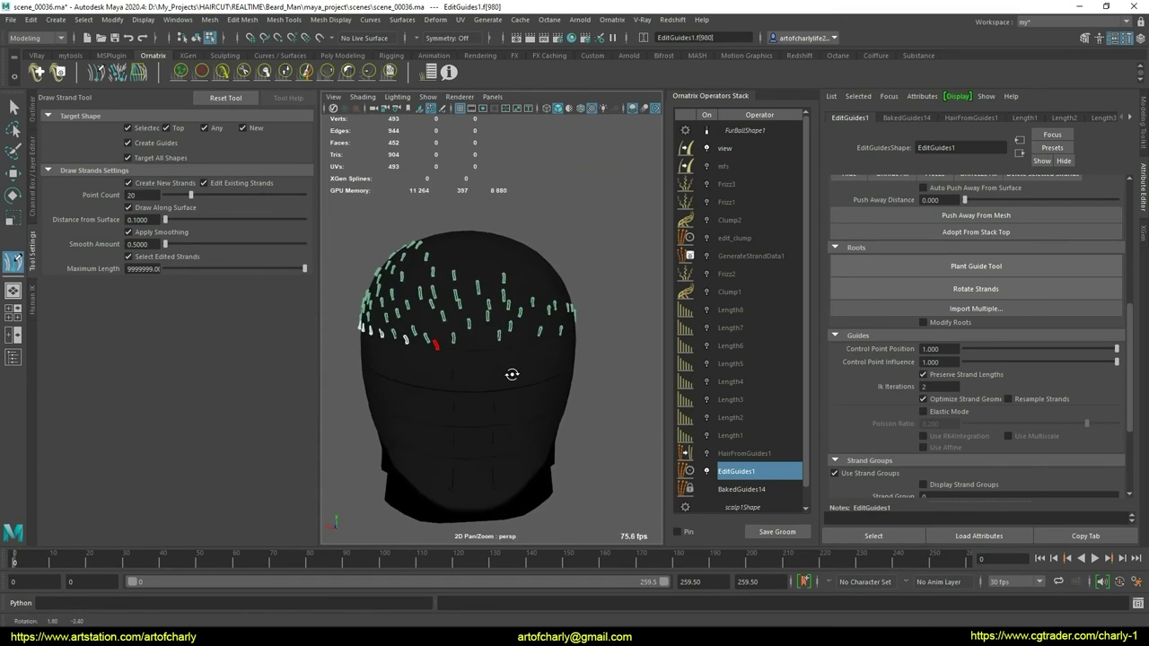
{"action": "middle_click_drag", "start_coordinate": [538, 364], "coordinate": [539, 382], "text": "alt"}
Delete the guides on one side of the scalp
{"action": "key", "text": "q"}
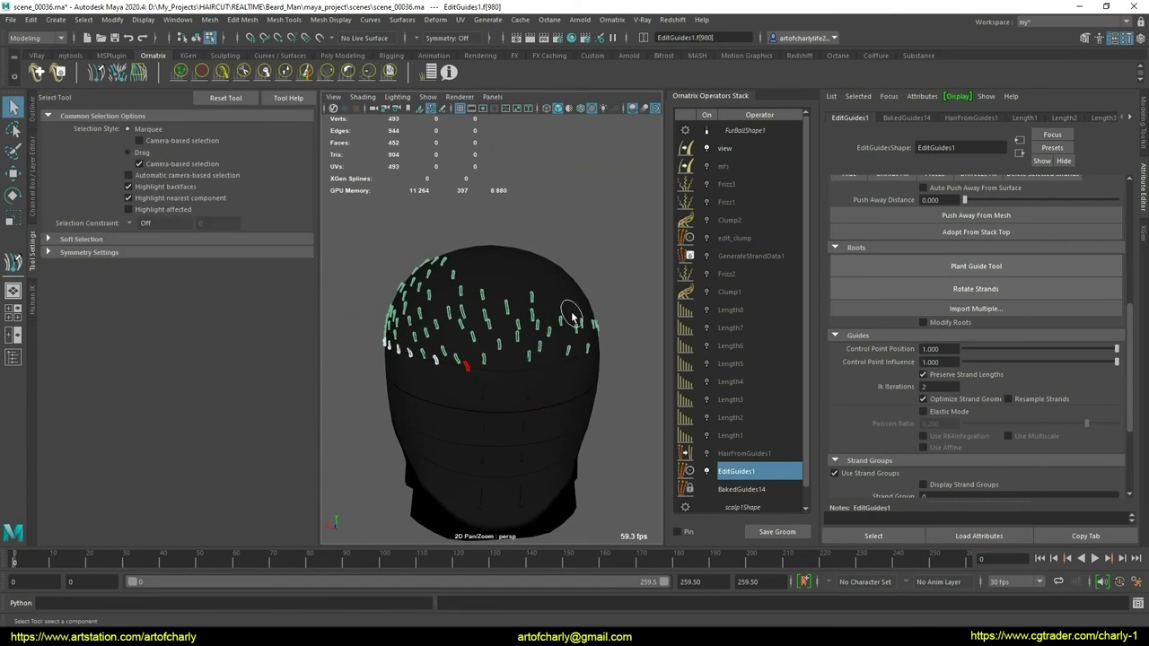
{"action": "mouse_move", "coordinate": [489, 285]}
{"action": "left_mouse_down", "text": "alt"}
{"action": "mouse_move", "coordinate": [469, 313]}
{"action": "mouse_move", "coordinate": [469, 356]}
{"action": "mouse_move", "coordinate": [476, 239]}
{"action": "mouse_move", "coordinate": [341, 249]}
{"action": "mouse_move", "coordinate": [471, 240]}
{"action": "mouse_move", "coordinate": [468, 255]}
{"action": "mouse_move", "coordinate": [589, 261]}
{"action": "mouse_move", "coordinate": [464, 246]}
{"action": "left_mouse_up", "text": "alt"}
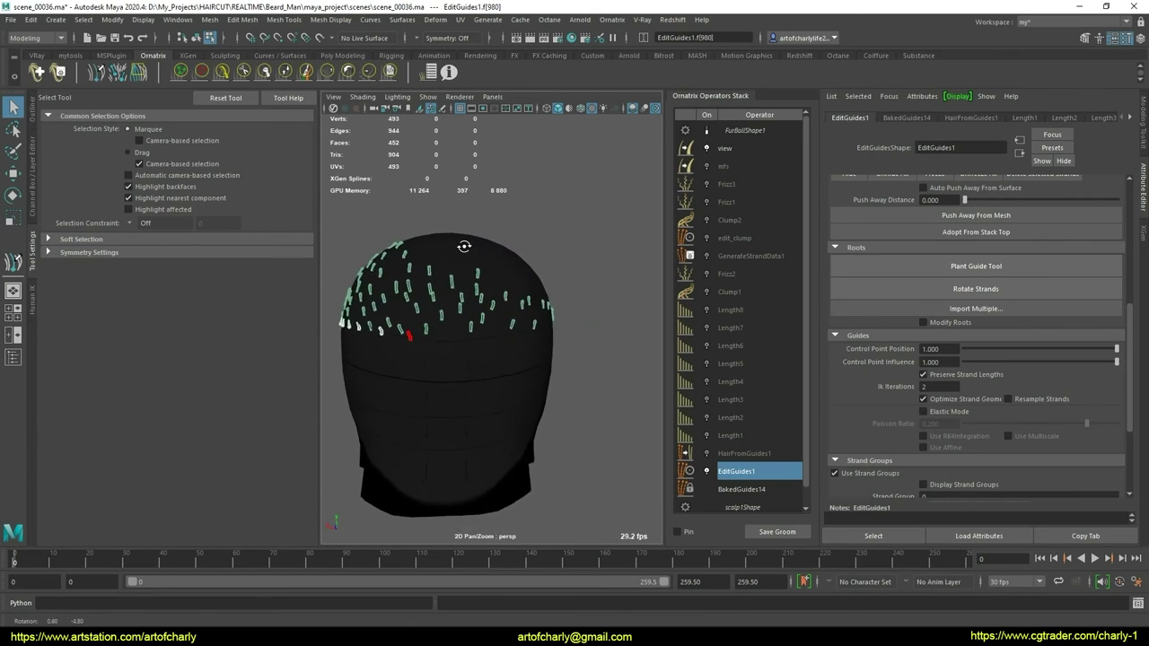
{"action": "mouse_move", "coordinate": [569, 370]}
{"action": "left_mouse_down", "text": "alt"}
{"action": "mouse_move", "coordinate": [469, 380]}
{"action": "mouse_move", "coordinate": [485, 367]}
{"action": "left_mouse_up", "text": "alt"}
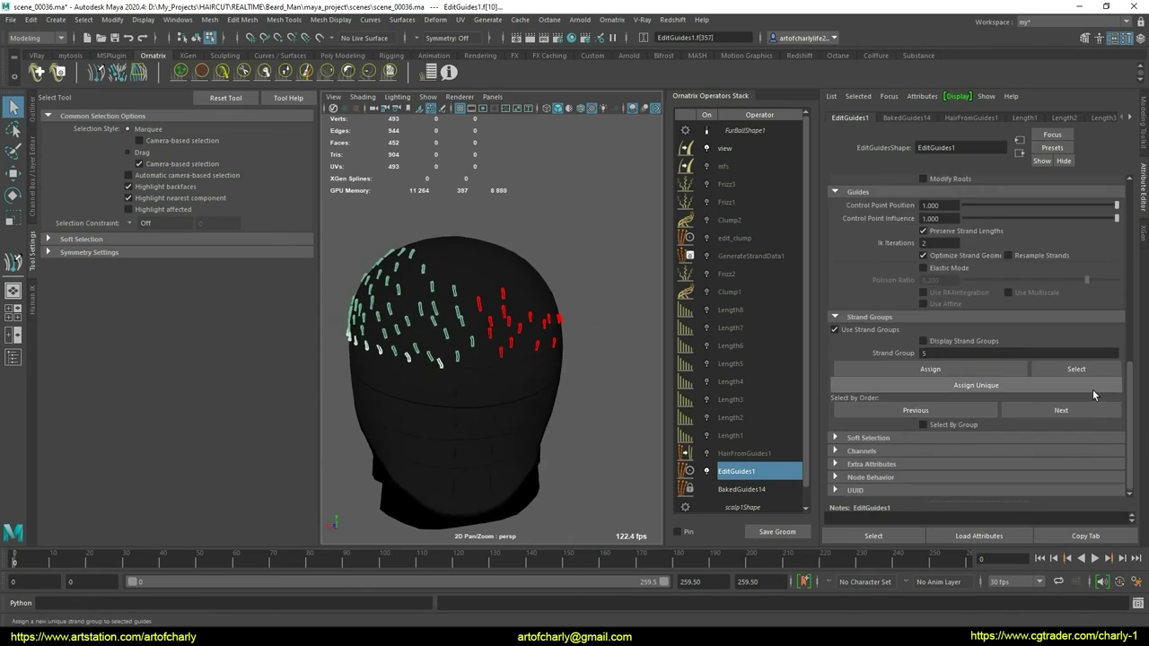
{"action": "scroll", "coordinate": [1021, 314], "scroll_direction": "up", "scroll_amount": 2}
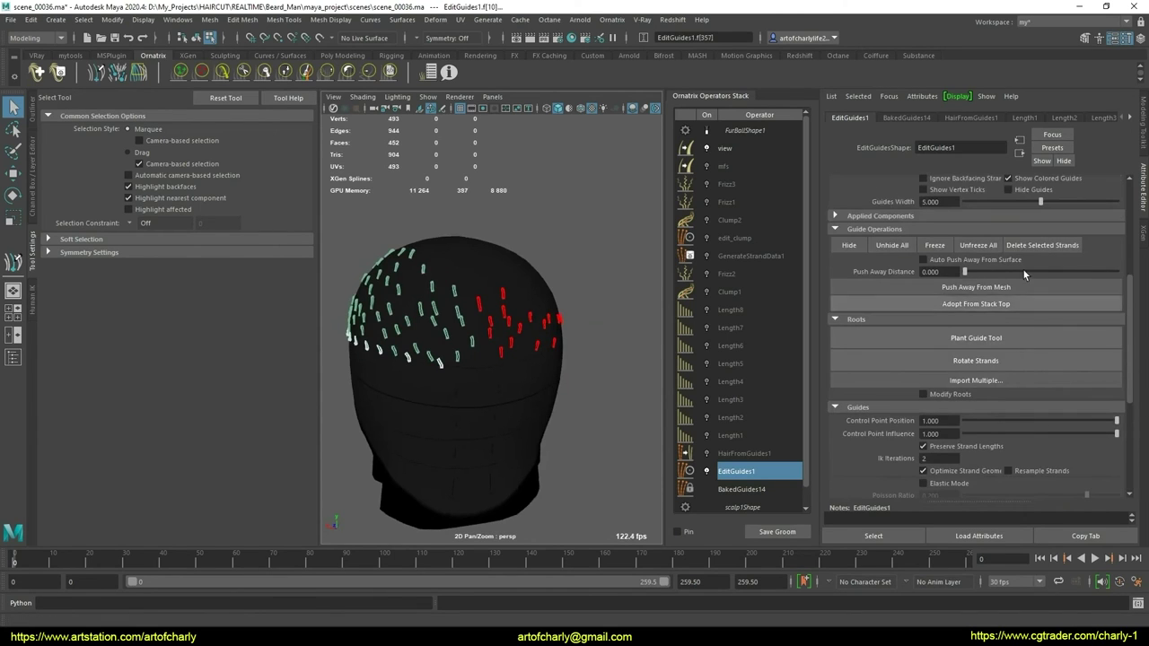
{"action": "left_click", "coordinate": [1068, 245]}
{"action": "mouse_move", "coordinate": [544, 298]}
{"action": "left_mouse_down", "text": "alt"}
{"action": "mouse_move", "coordinate": [506, 290]}
{"action": "mouse_move", "coordinate": [585, 302]}
{"action": "mouse_move", "coordinate": [483, 308]}
{"action": "left_mouse_up", "text": "alt"}
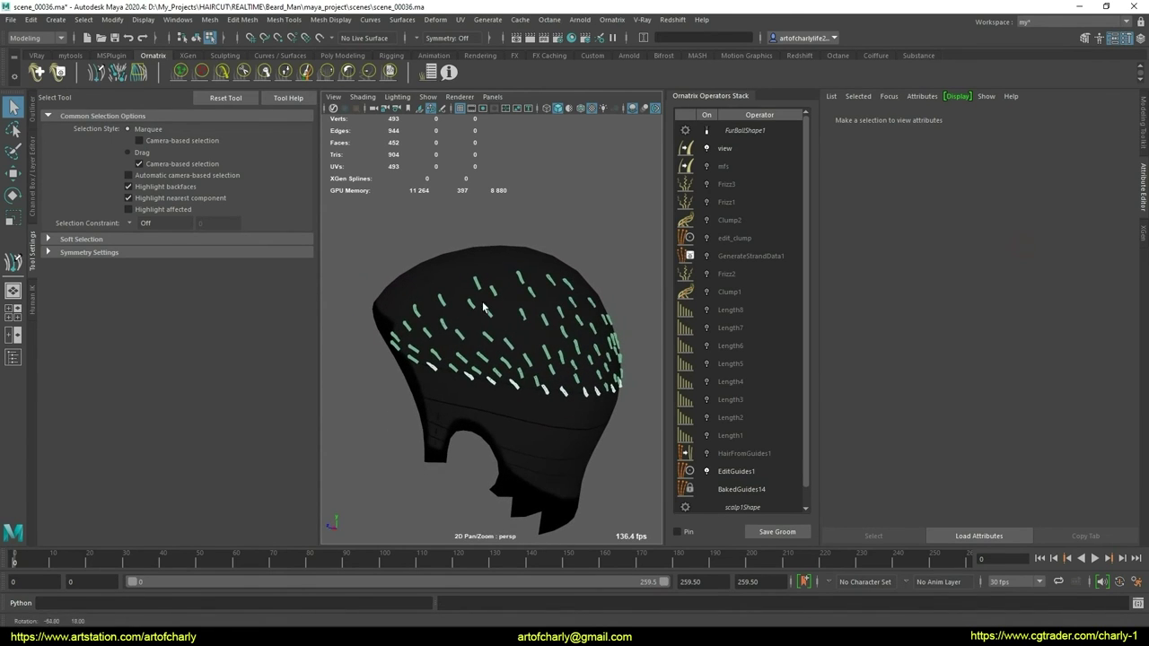
Assign all remaining EditGuides1 guides to unique strand group 5
{"action": "left_click", "coordinate": [621, 438]}
{"action": "mouse_move", "coordinate": [621, 438]}
{"action": "left_mouse_down", "text": "alt"}
{"action": "mouse_move", "coordinate": [476, 403]}
{"action": "mouse_move", "coordinate": [569, 415]}
{"action": "mouse_move", "coordinate": [500, 397]}
{"action": "mouse_move", "coordinate": [596, 391]}
{"action": "left_mouse_up", "text": "alt"}
{"action": "scroll", "coordinate": [960, 377], "scroll_direction": "down", "scroll_amount": 5}
{"action": "left_click", "coordinate": [959, 381]}
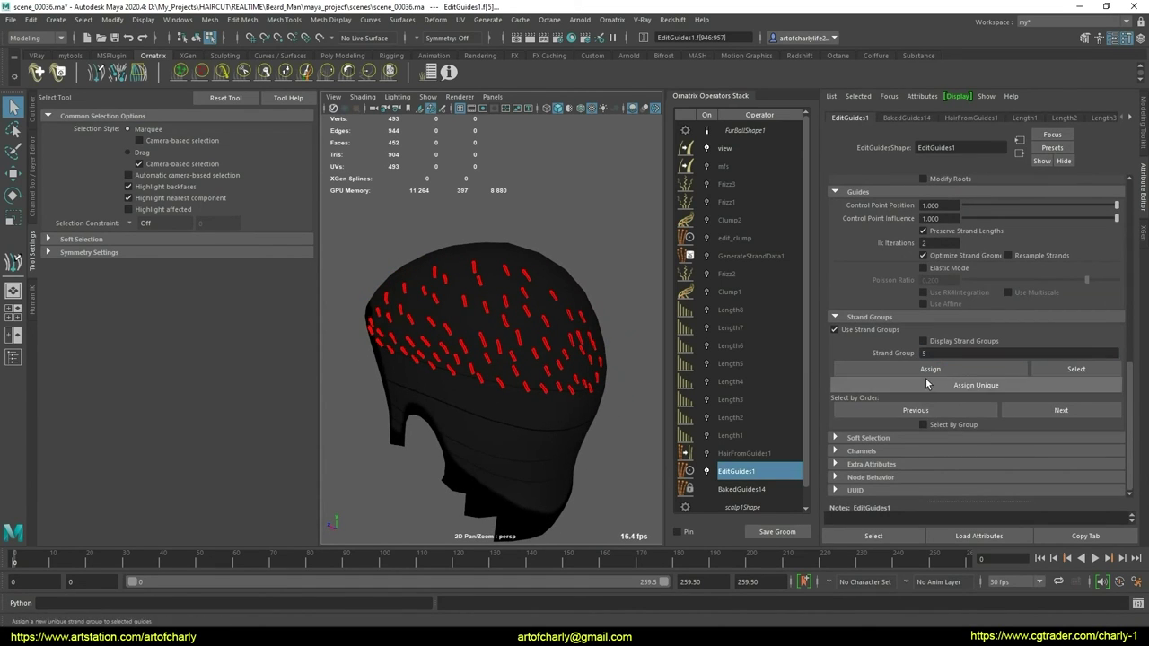
{"action": "left_click", "coordinate": [930, 369]}
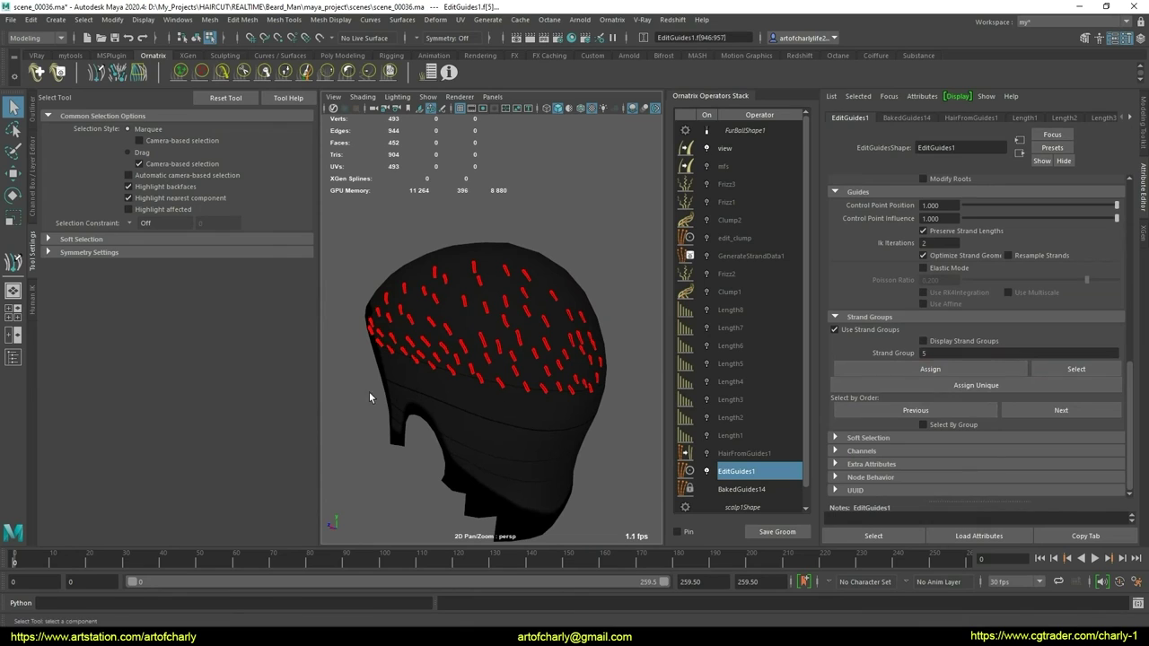
{"action": "left_click", "coordinate": [612, 20]}
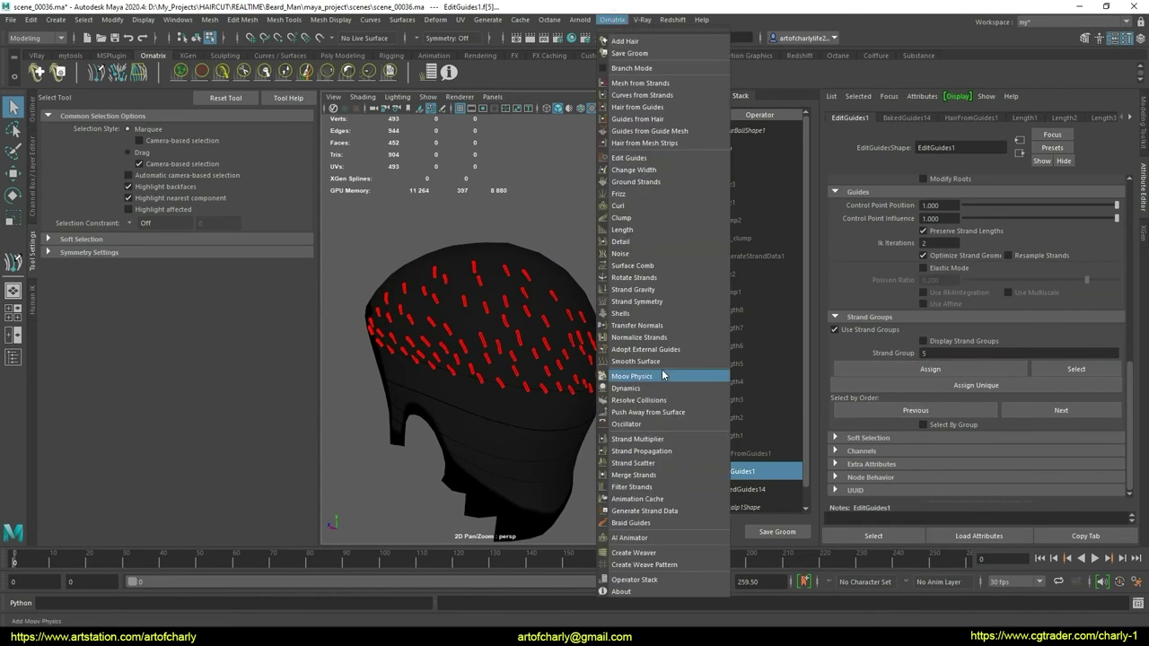
Add a Symmetry1 operator mirroring strand group 5, with an EditGuides2 operator on top
{"action": "left_click", "coordinate": [657, 301]}
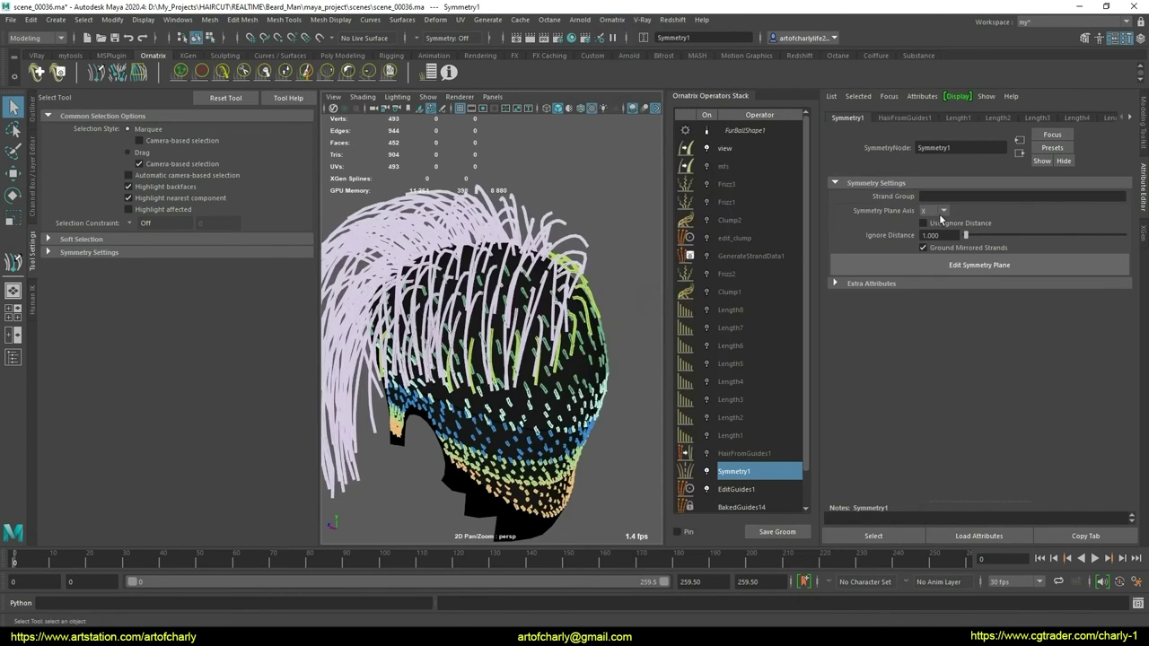
{"action": "type", "text": "5"}
{"action": "key", "text": "Return"}
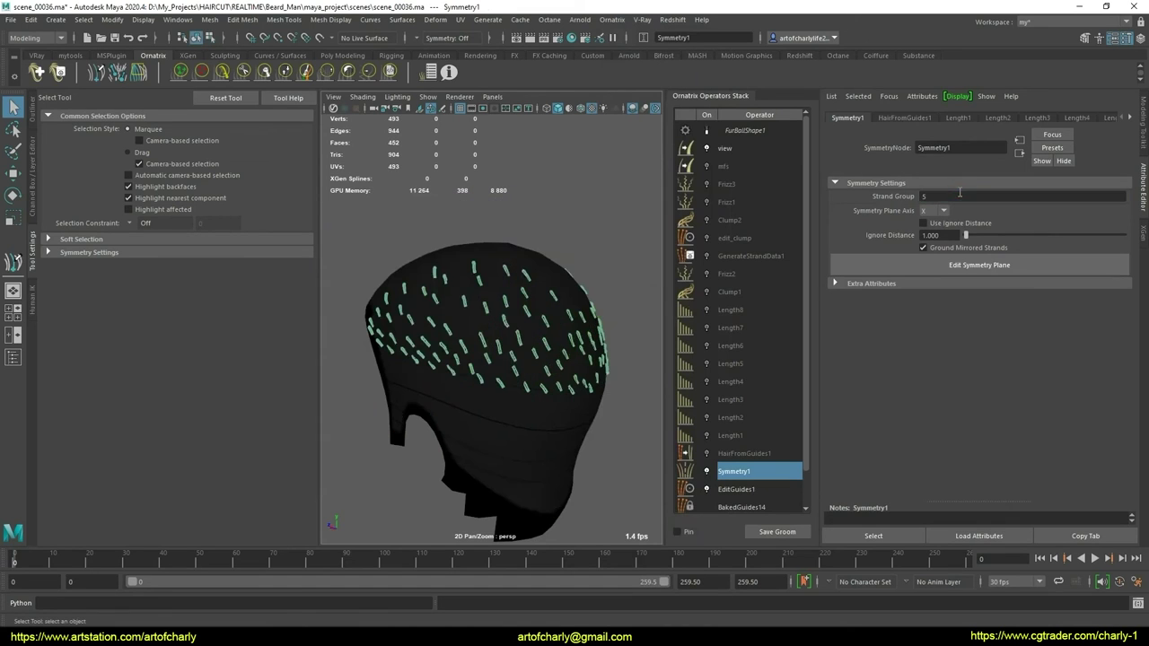
{"action": "mouse_move", "coordinate": [478, 297]}
{"action": "left_mouse_down", "text": "alt"}
{"action": "mouse_move", "coordinate": [520, 325]}
{"action": "mouse_move", "coordinate": [505, 413]}
{"action": "mouse_move", "coordinate": [503, 325]}
{"action": "mouse_move", "coordinate": [553, 326]}
{"action": "left_mouse_up", "text": "alt"}
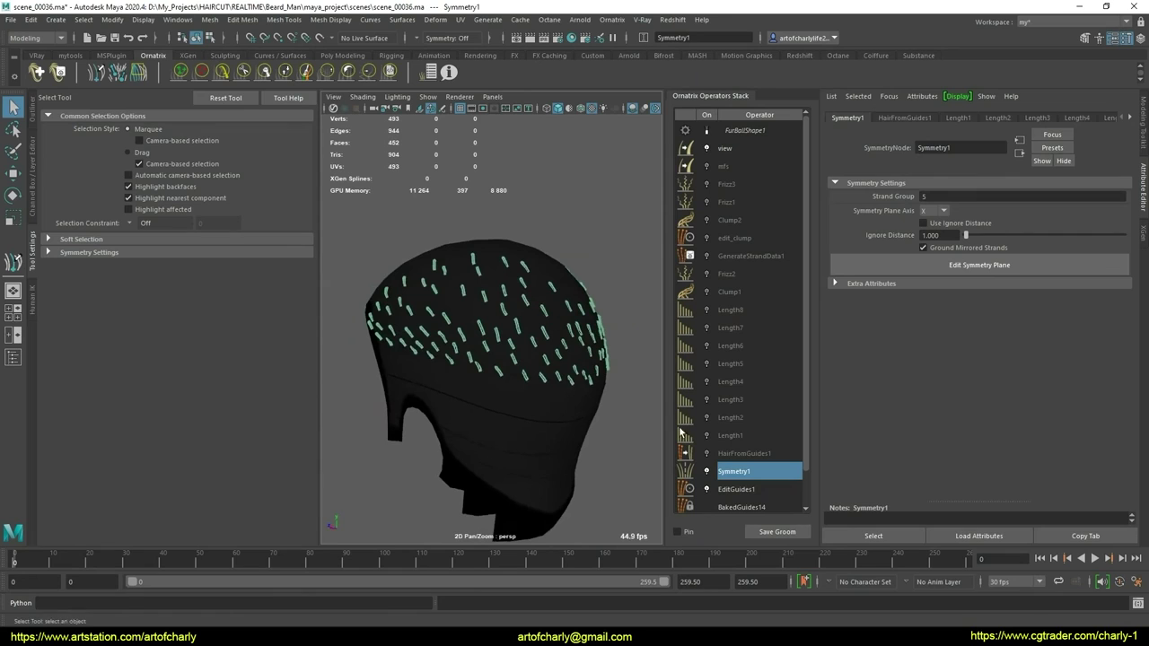
{"action": "left_click", "coordinate": [610, 20]}
{"action": "left_click", "coordinate": [632, 157]}
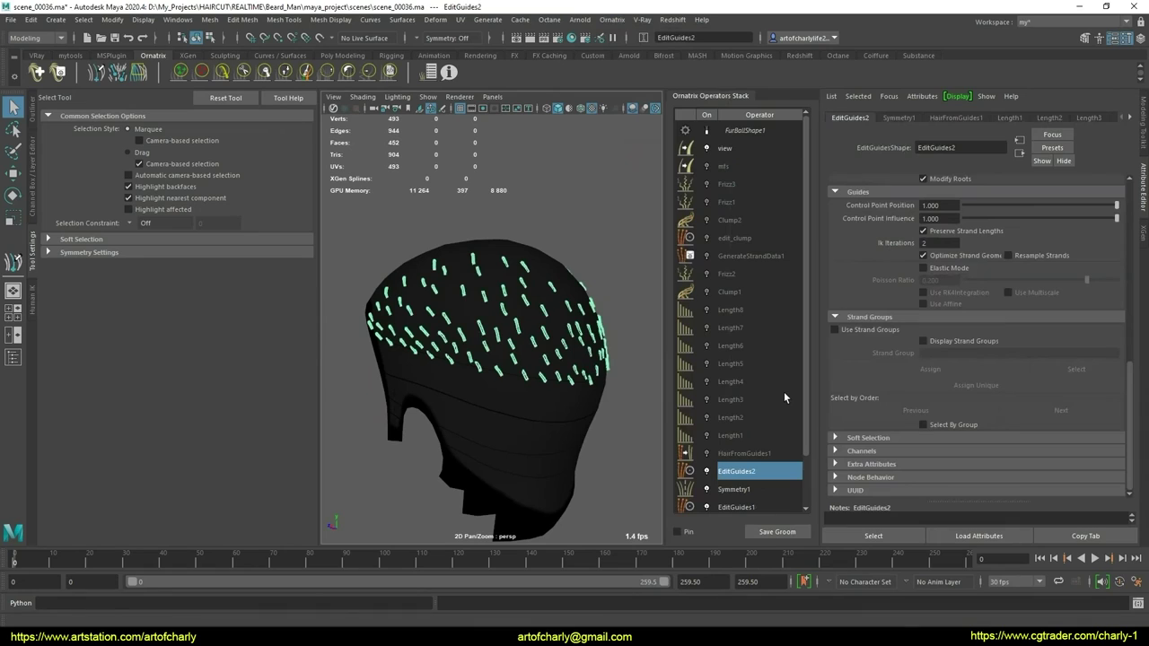
Collapse the stack up to EditGuides2 into BakedGuides15 and add a new Edit Guides operator
{"action": "right_click", "coordinate": [760, 471]}
{"action": "left_click", "coordinate": [821, 533]}
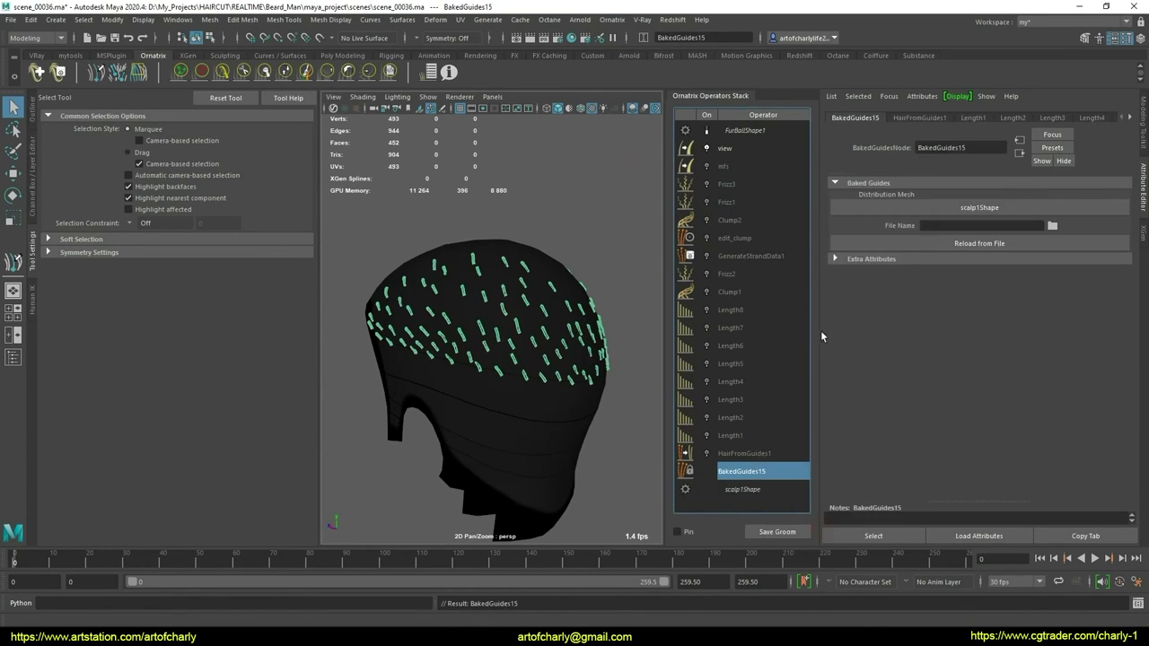
{"action": "left_click", "coordinate": [612, 20]}
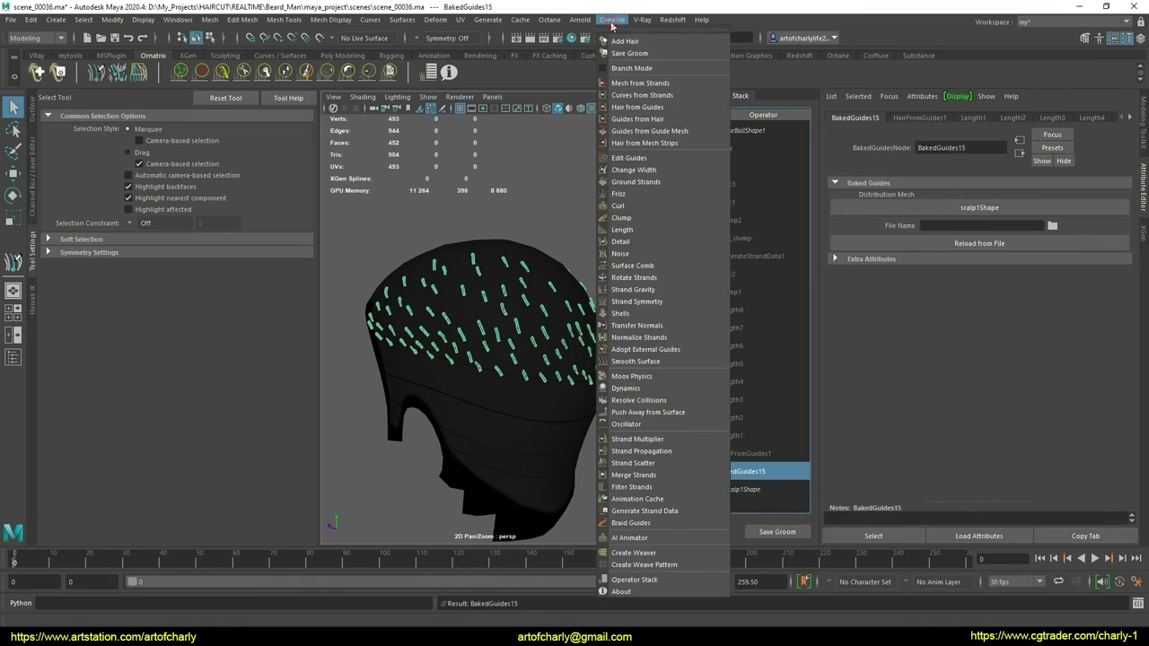
{"action": "left_click", "coordinate": [629, 158]}
Unhide all guides on the new EditGuides1 and select the hair object
{"action": "scroll", "coordinate": [900, 230], "scroll_direction": "up", "scroll_amount": 3}
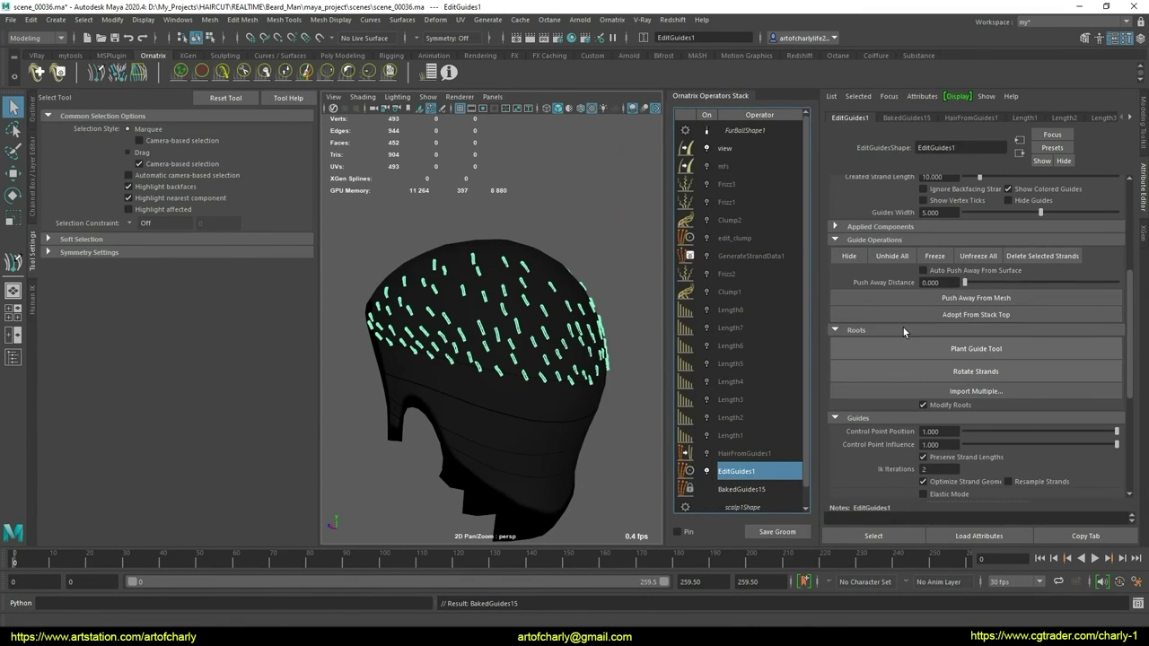
{"action": "left_click", "coordinate": [891, 259]}
{"action": "mouse_move", "coordinate": [404, 350]}
{"action": "left_mouse_down", "text": "alt"}
{"action": "mouse_move", "coordinate": [420, 318]}
{"action": "mouse_move", "coordinate": [485, 344]}
{"action": "left_mouse_up", "text": "alt"}
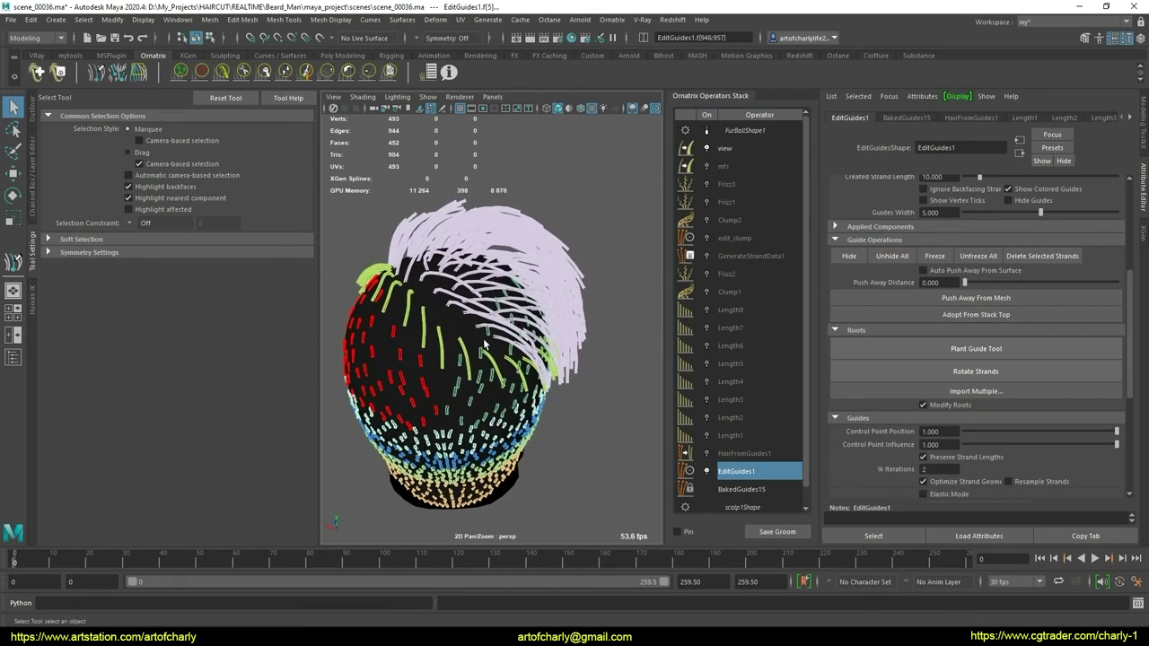
{"action": "left_click", "coordinate": [489, 334]}
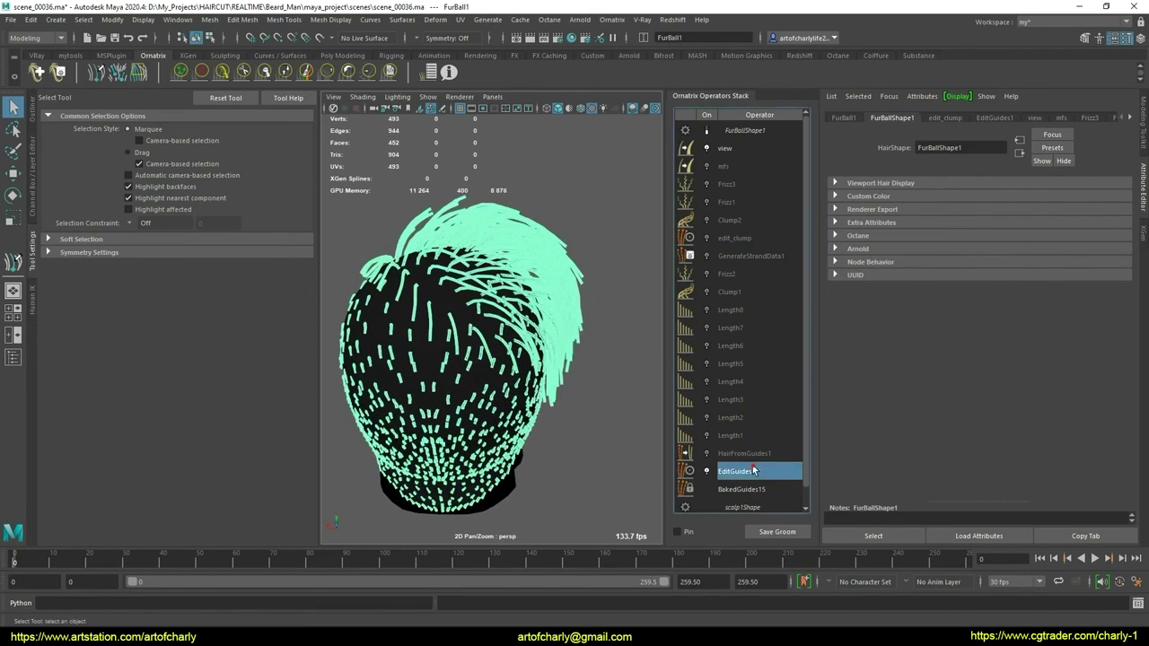
Undo back past the collapse and Symmetry to EditGuides1 on BakedGuides14, then select the upper-head guide band
{"action": "left_click", "coordinate": [927, 200]}
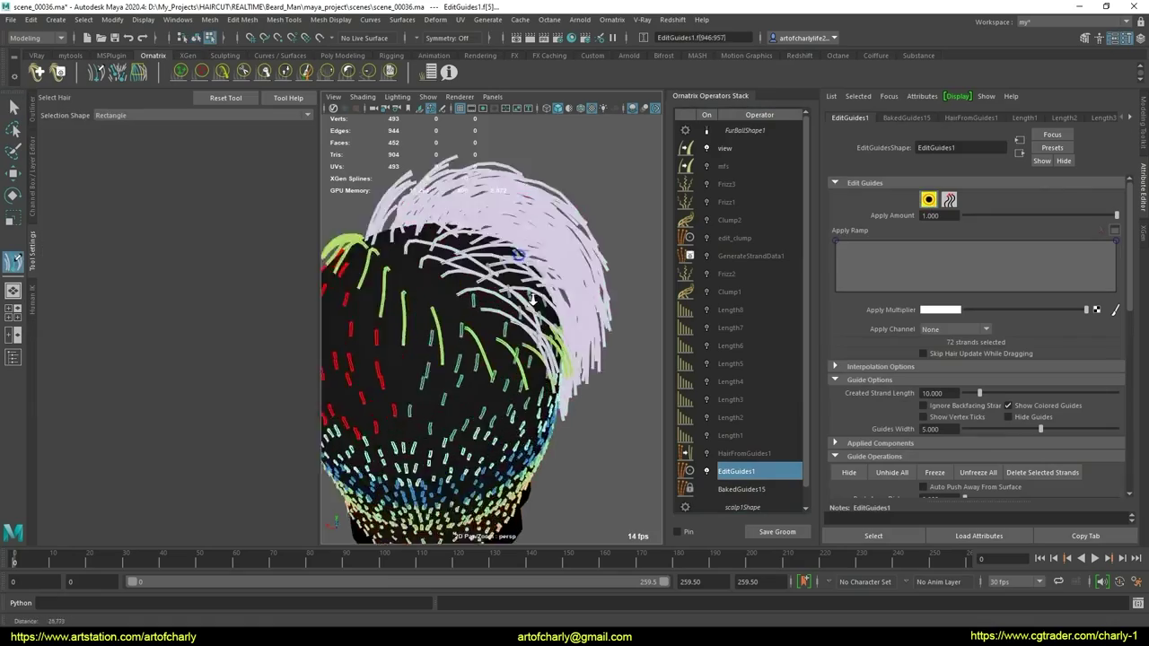
{"action": "mouse_move", "coordinate": [422, 323]}
{"action": "left_mouse_down", "text": "alt"}
{"action": "mouse_move", "coordinate": [468, 336]}
{"action": "mouse_move", "coordinate": [484, 306]}
{"action": "left_mouse_up", "text": "alt"}
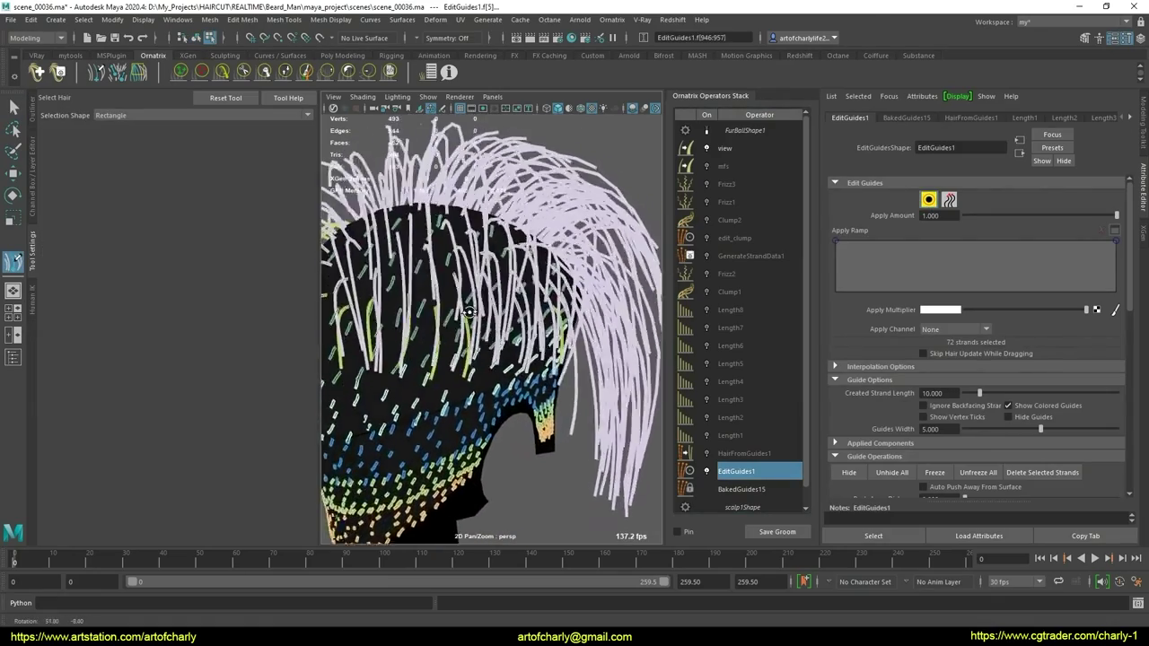
{"action": "mouse_move", "coordinate": [485, 305]}
{"action": "right_mouse_down", "text": "alt"}
{"action": "mouse_move", "coordinate": [513, 258]}
{"action": "mouse_move", "coordinate": [558, 291]}
{"action": "right_mouse_up", "text": "alt"}
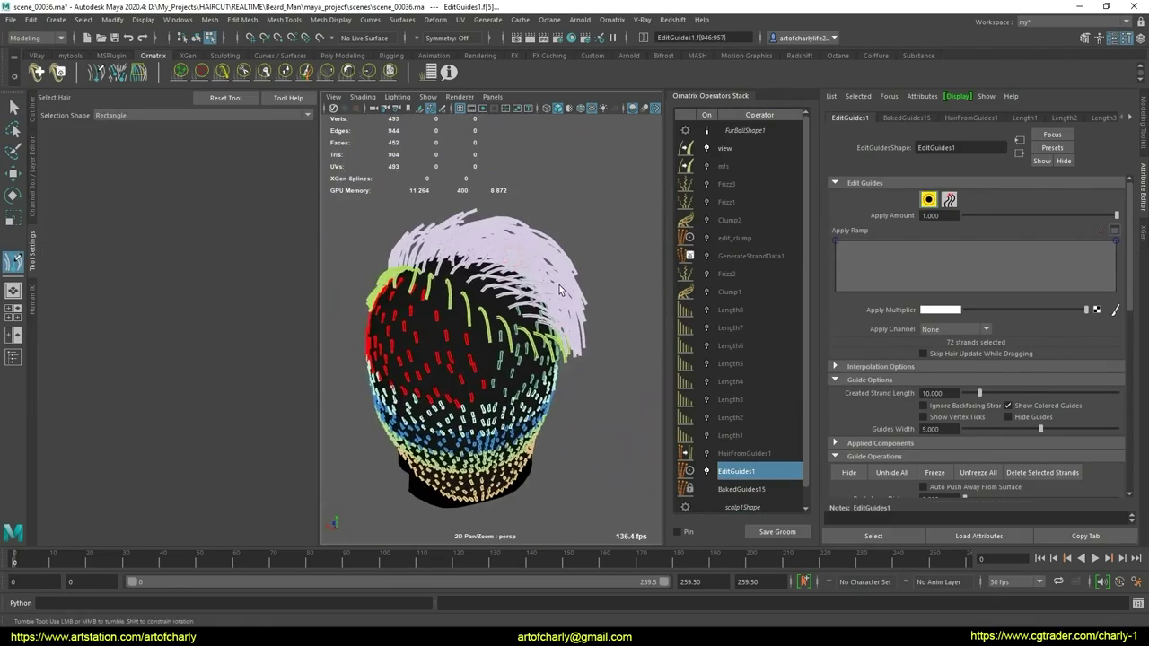
{"action": "key", "text": "ctrl+z"}
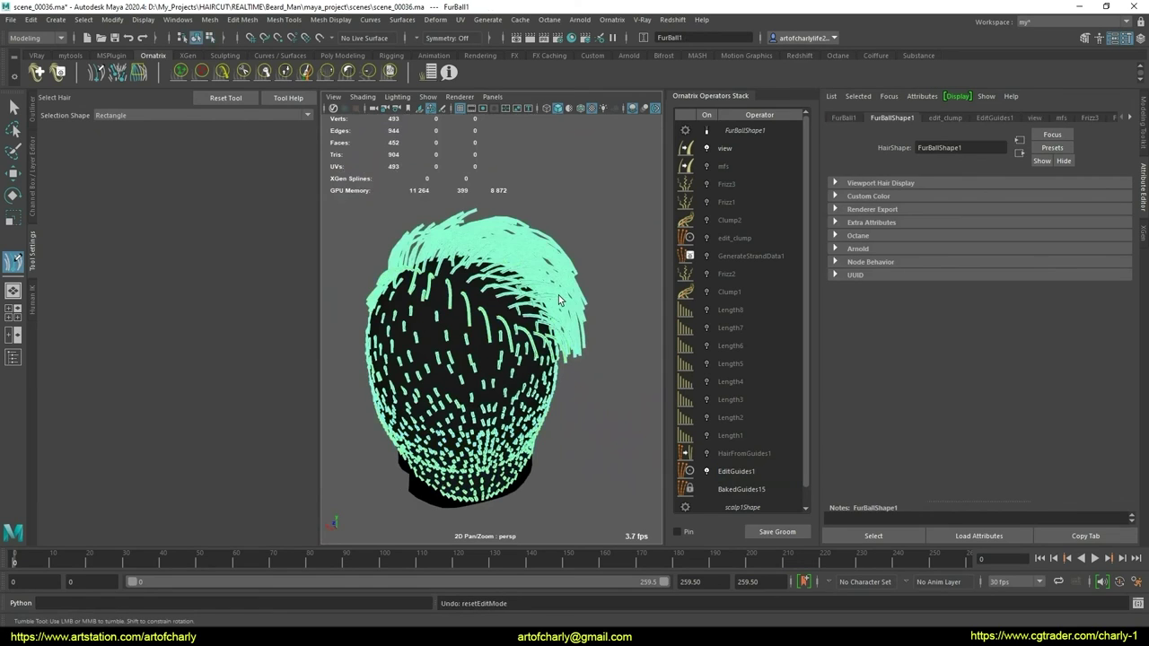
{"action": "key", "text": "ctrl+z"}
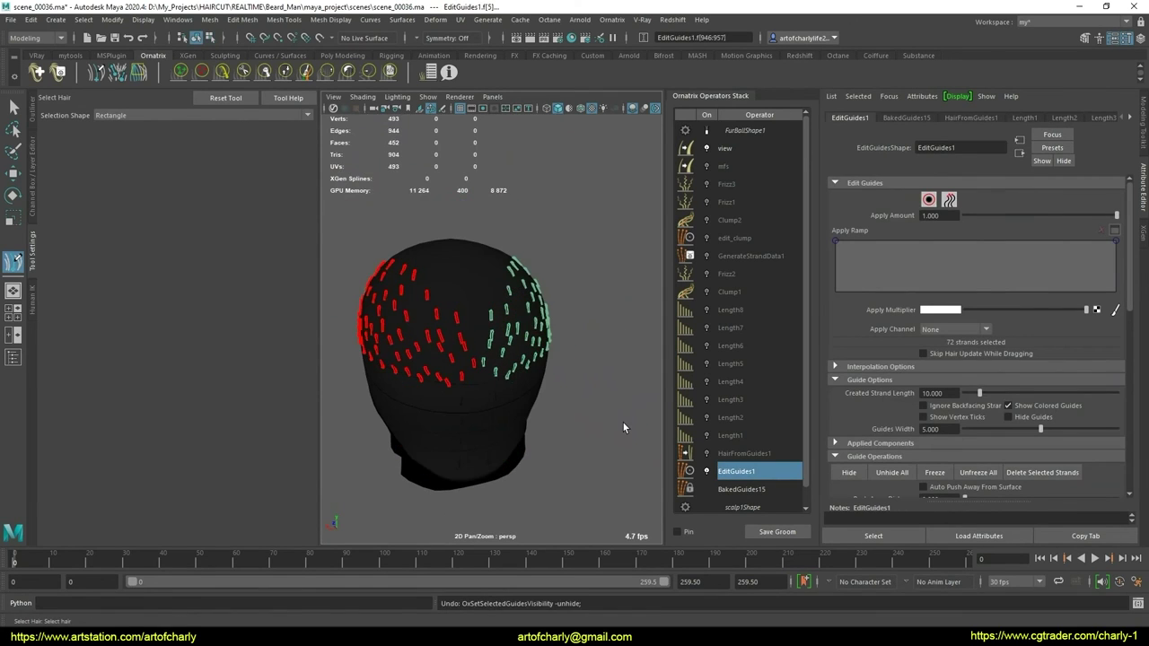
{"action": "key", "text": "ctrl+z"}
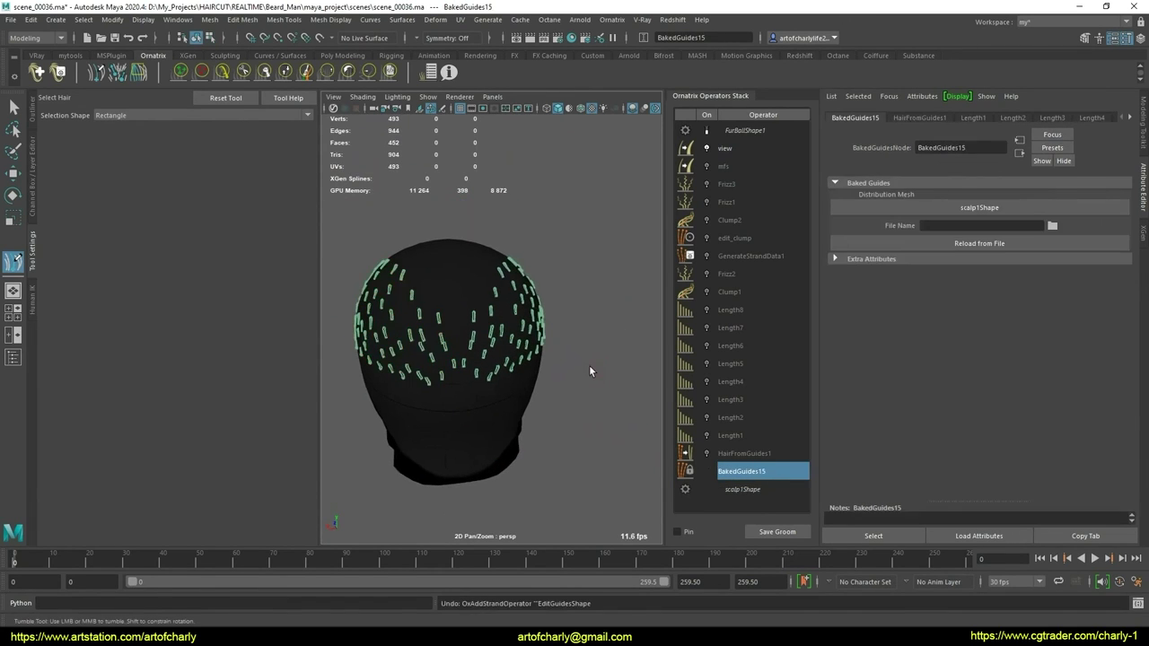
{"action": "key", "text": "ctrl+z"}
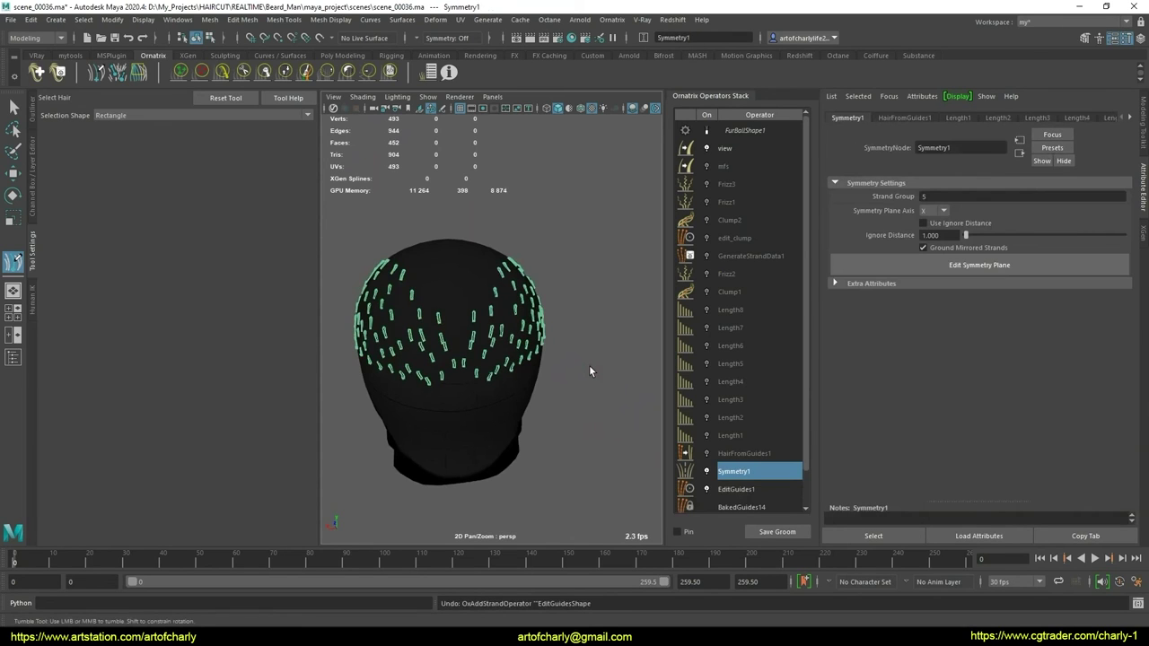
{"action": "key", "text": "ctrl+z"}
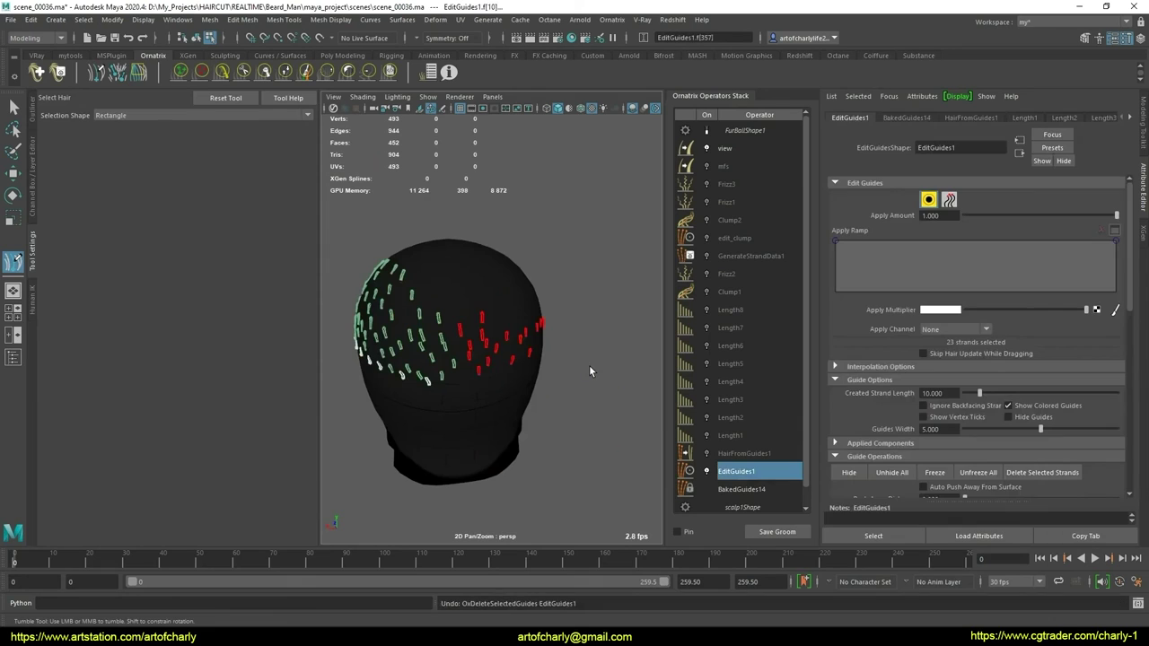
{"action": "mouse_move", "coordinate": [589, 366]}
{"action": "left_mouse_down", "text": "alt"}
{"action": "mouse_move", "coordinate": [574, 342]}
{"action": "mouse_move", "coordinate": [593, 345]}
{"action": "left_mouse_up", "text": "alt"}
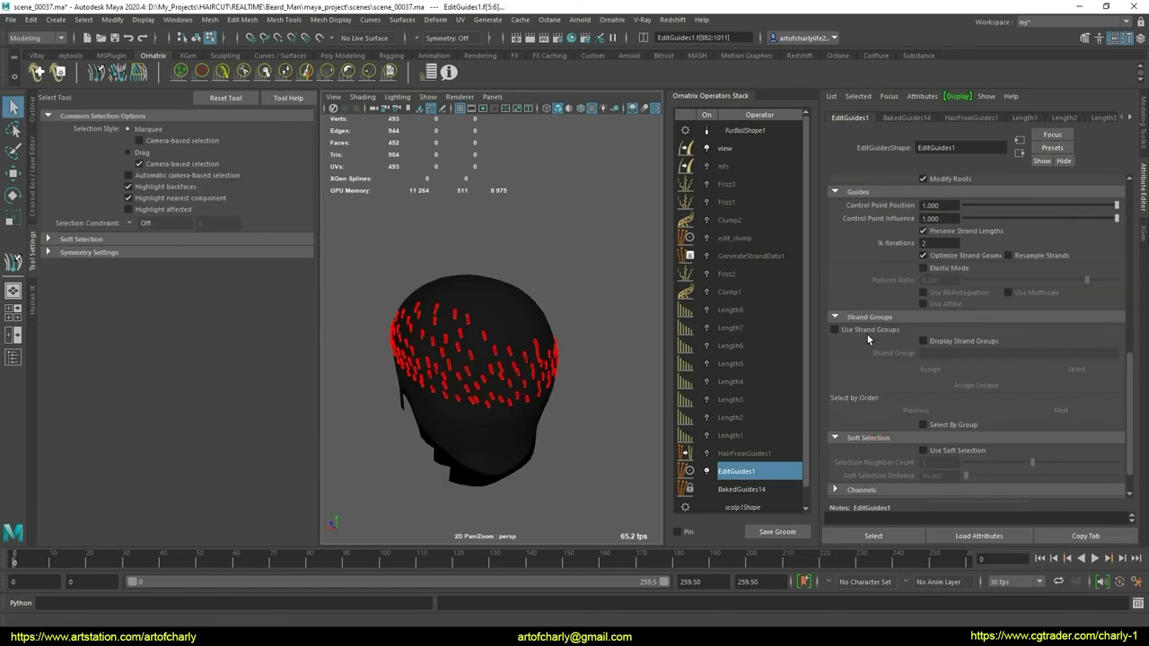
Enable Use Strand Groups and assign the selected upper-head guides to strand group 6
{"action": "left_click", "coordinate": [879, 331]}
{"action": "left_click", "coordinate": [949, 352]}
{"action": "type", "text": "6"}
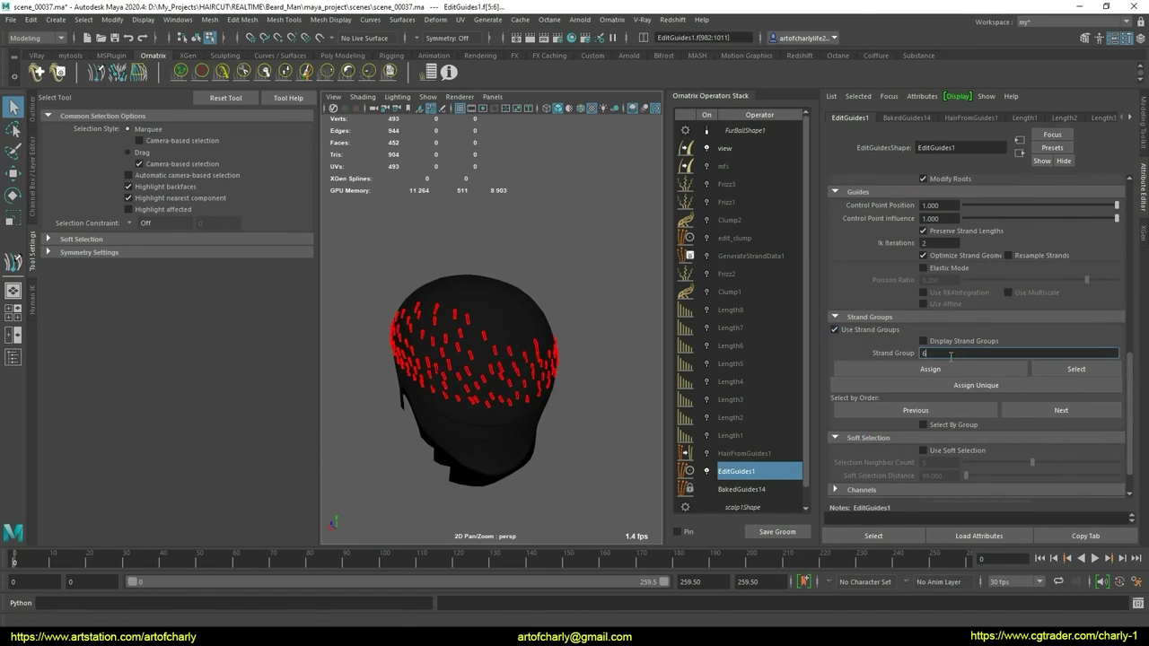
{"action": "left_click", "coordinate": [930, 369]}
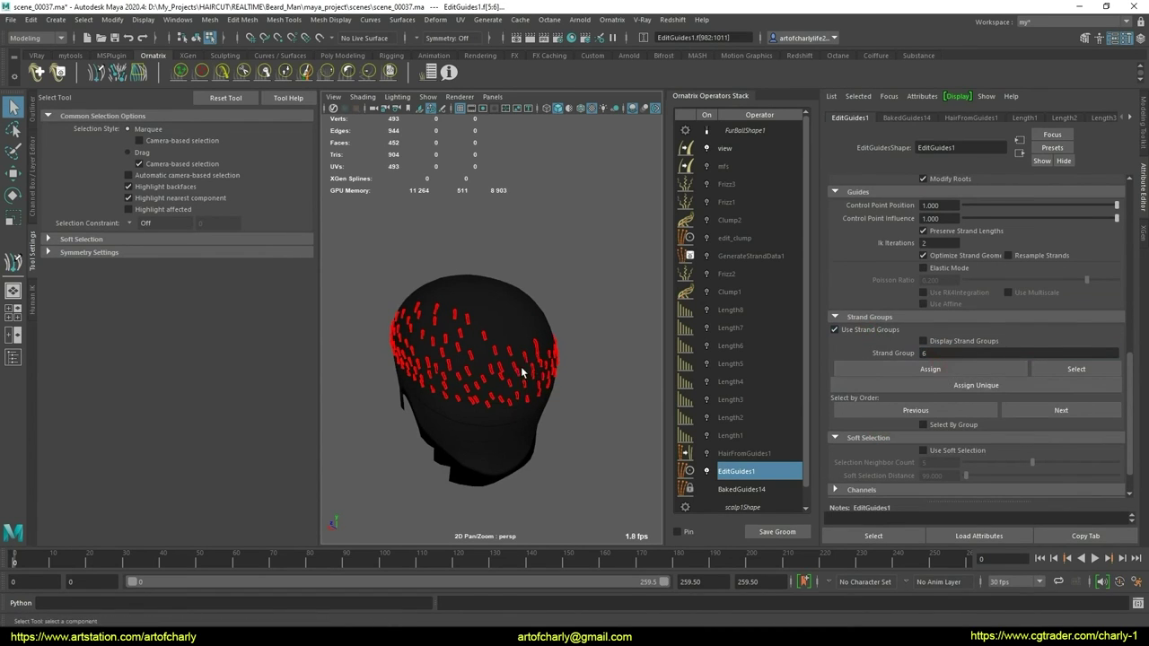
Unhide all guides and reassign the upper-head band to strand group 5
{"action": "left_click_drag", "start_coordinate": [521, 371], "coordinate": [764, 357], "text": "alt"}
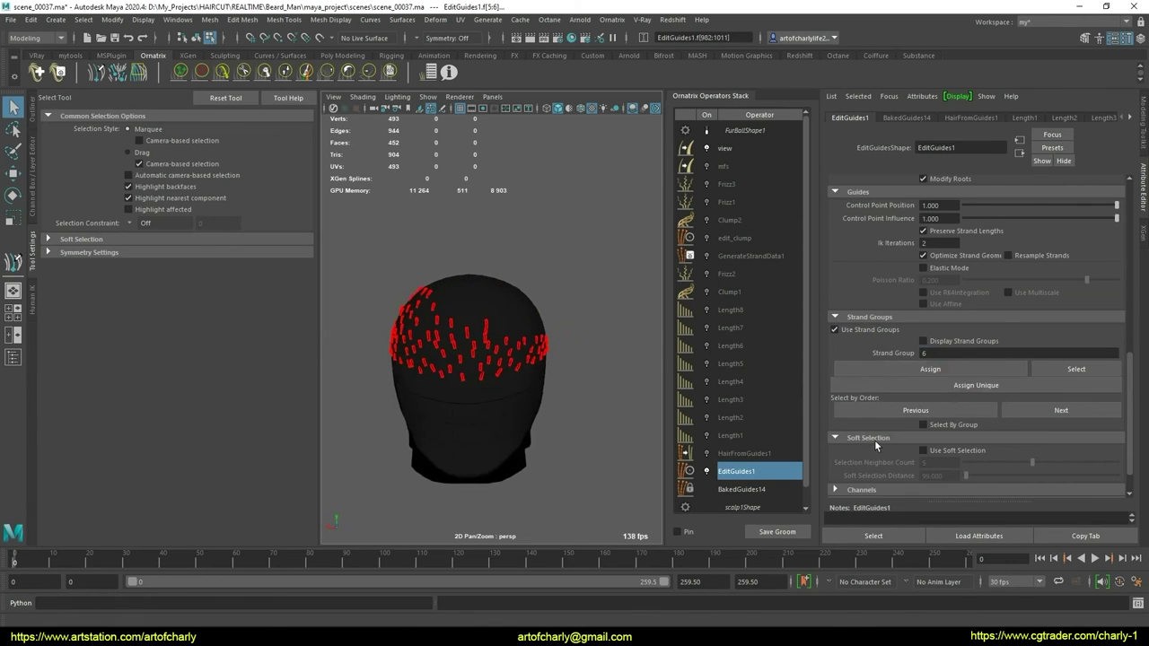
{"action": "scroll", "coordinate": [919, 384], "scroll_direction": "up", "scroll_amount": 4}
{"action": "scroll", "coordinate": [917, 373], "scroll_direction": "up", "scroll_amount": 4}
{"action": "left_click", "coordinate": [890, 318]}
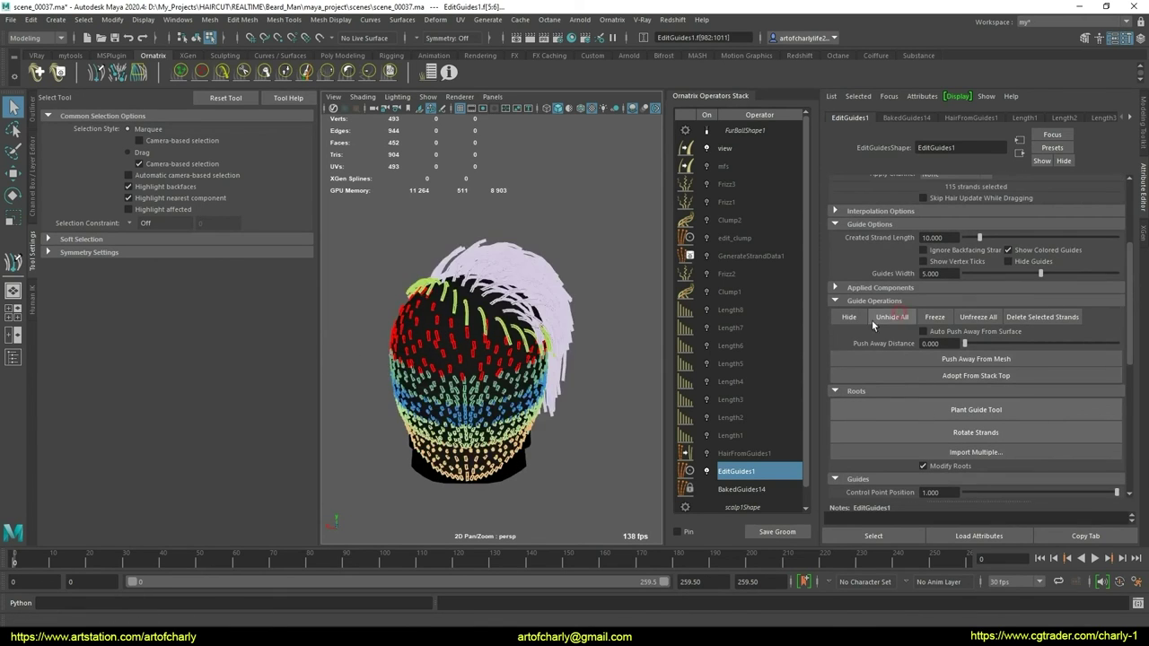
{"action": "mouse_move", "coordinate": [484, 360]}
{"action": "left_mouse_down", "text": "alt"}
{"action": "mouse_move", "coordinate": [578, 395]}
{"action": "mouse_move", "coordinate": [586, 362]}
{"action": "mouse_move", "coordinate": [530, 371]}
{"action": "mouse_move", "coordinate": [516, 359]}
{"action": "mouse_move", "coordinate": [525, 352]}
{"action": "left_mouse_up", "text": "alt"}
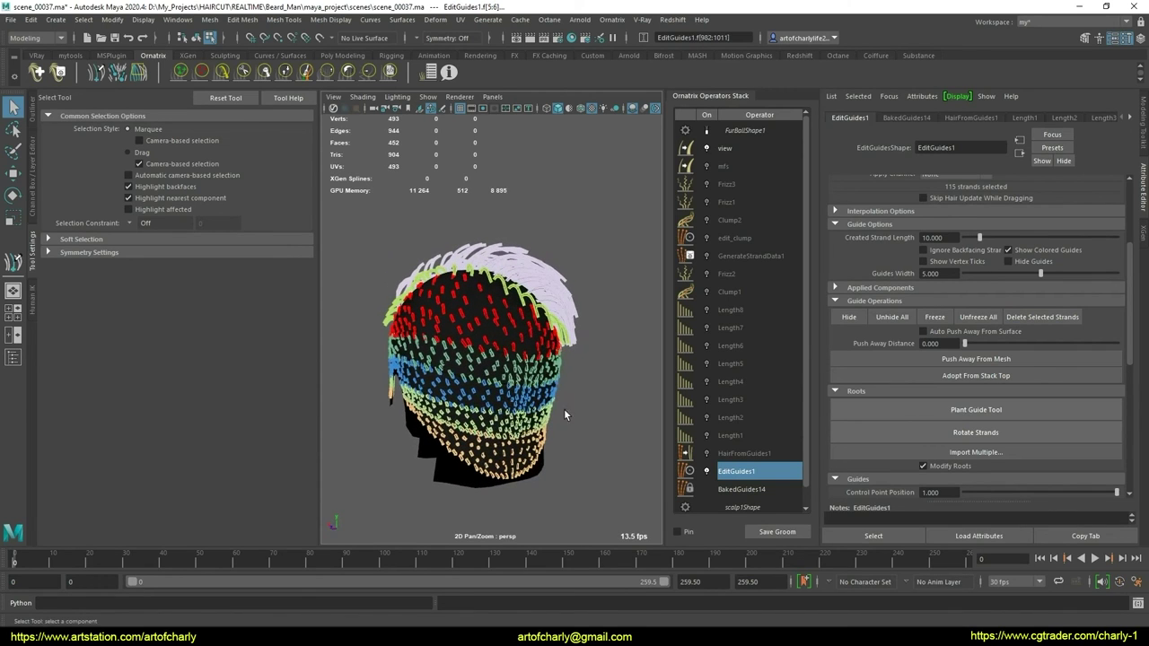
{"action": "scroll", "coordinate": [902, 354], "scroll_direction": "down", "scroll_amount": 3}
{"action": "scroll", "coordinate": [908, 343], "scroll_direction": "down", "scroll_amount": 2}
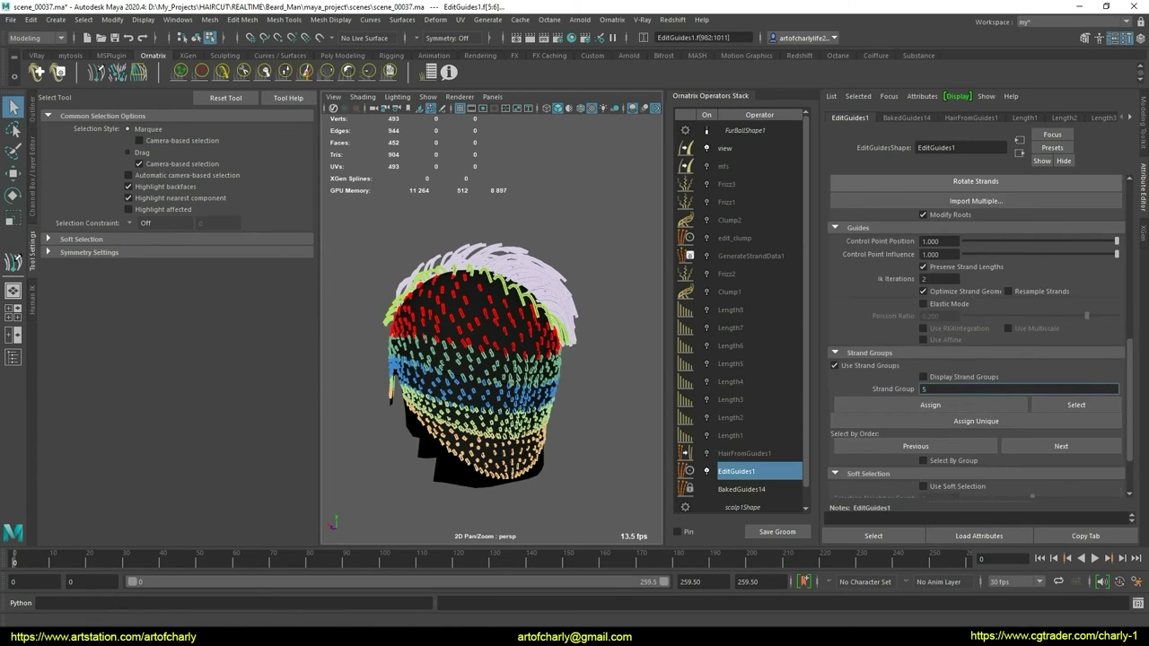
{"action": "left_click", "coordinate": [901, 404]}
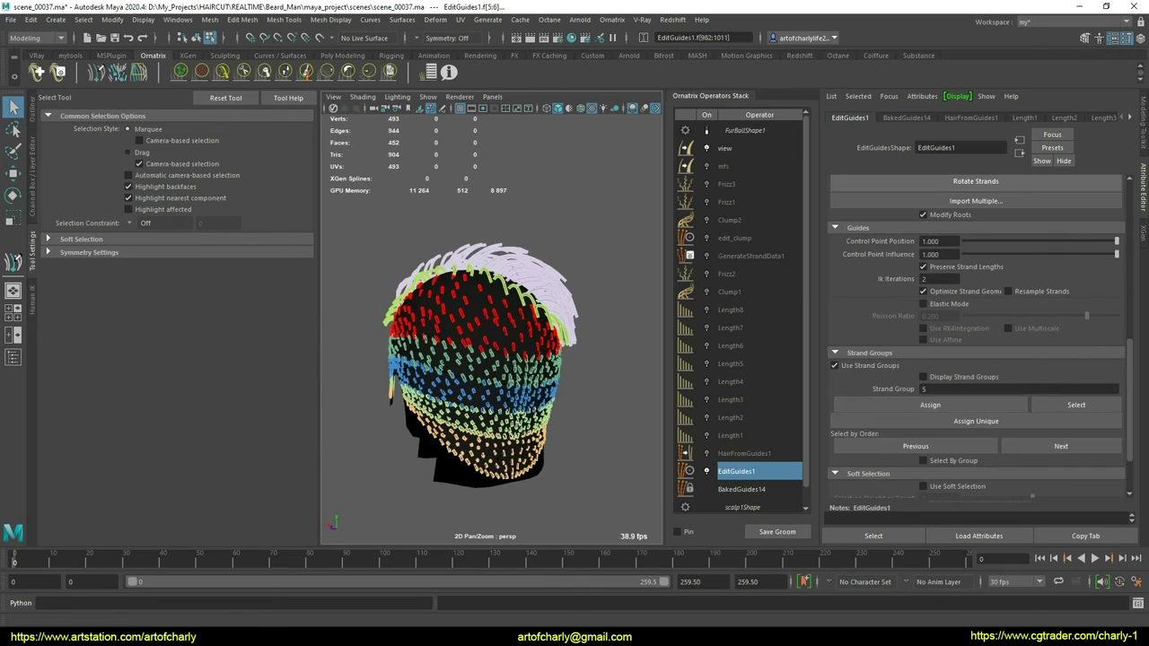
Assign the selected guides to strand group 7
{"action": "scroll", "coordinate": [933, 332], "scroll_direction": "down", "scroll_amount": 2}
{"action": "left_click", "coordinate": [933, 314]}
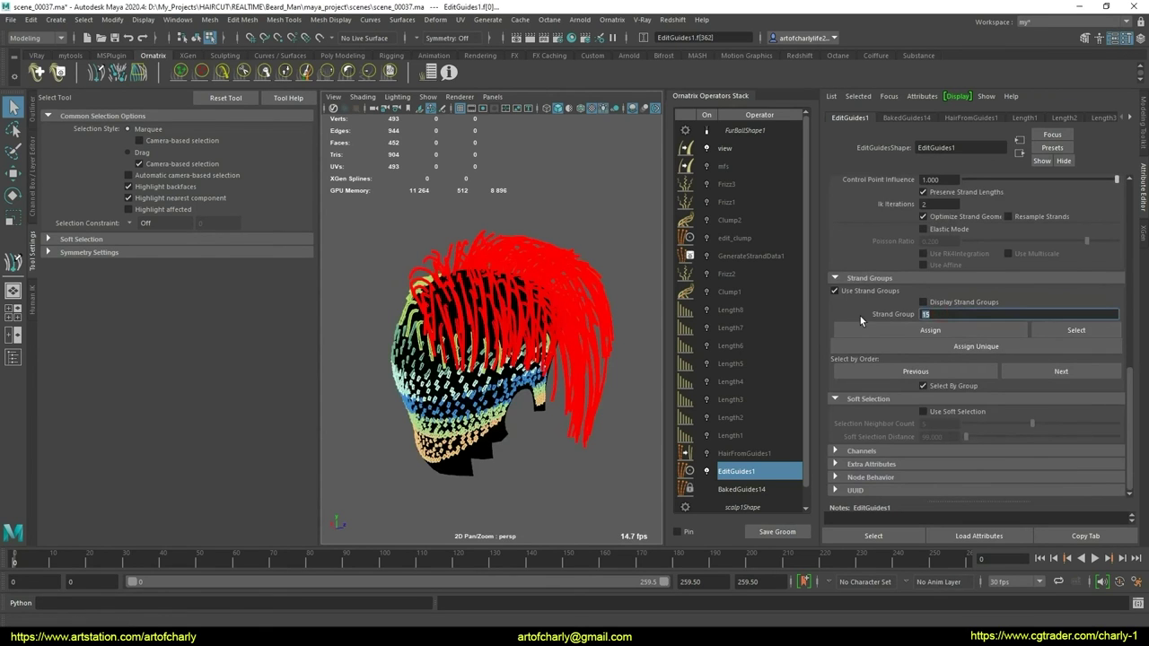
{"action": "type", "text": "7"}
{"action": "left_click", "coordinate": [934, 329]}
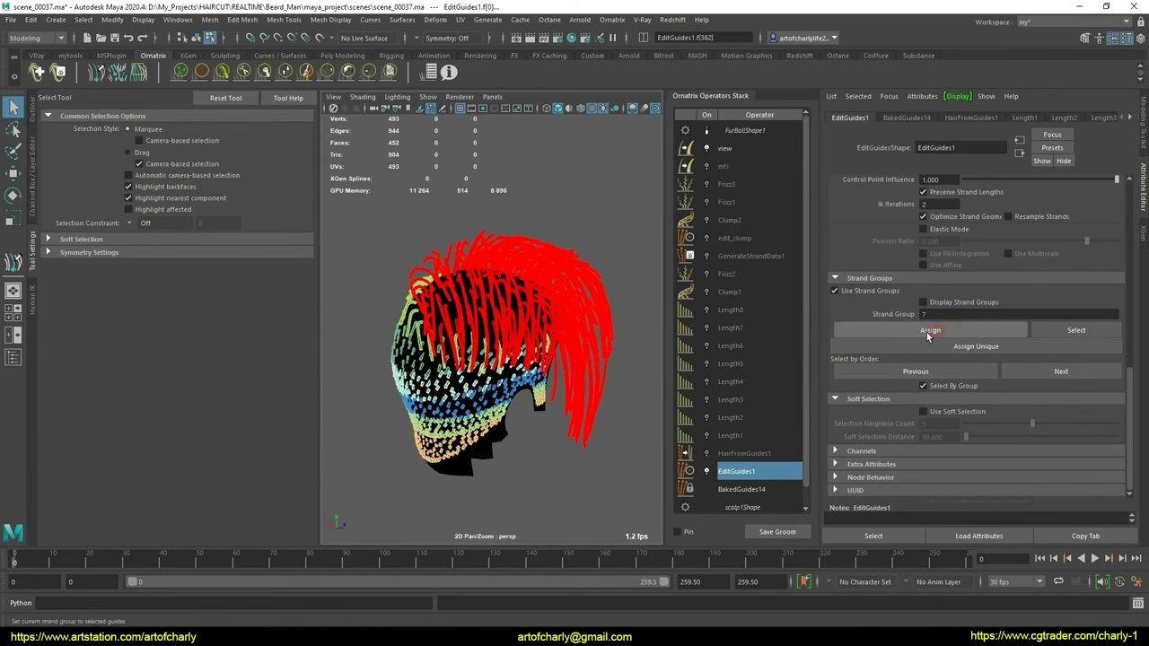
Pick hairline guides to confirm the top band is strand group 7
{"action": "mouse_move", "coordinate": [422, 323]}
{"action": "left_mouse_down", "text": "alt"}
{"action": "mouse_move", "coordinate": [368, 318]}
{"action": "mouse_move", "coordinate": [475, 350]}
{"action": "mouse_move", "coordinate": [542, 331]}
{"action": "left_mouse_up", "text": "alt"}
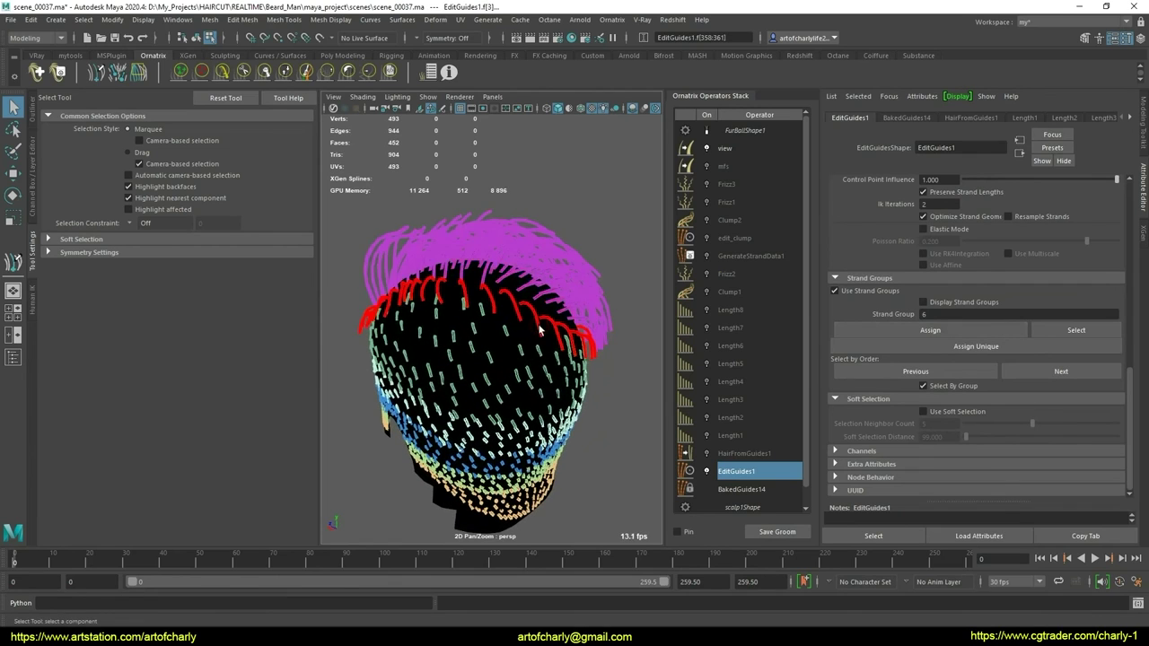
{"action": "left_click", "coordinate": [541, 331]}
{"action": "middle_click_drag", "start_coordinate": [525, 351], "coordinate": [509, 329], "text": "alt"}
{"action": "left_click", "coordinate": [555, 325]}
{"action": "type", "text": "7"}
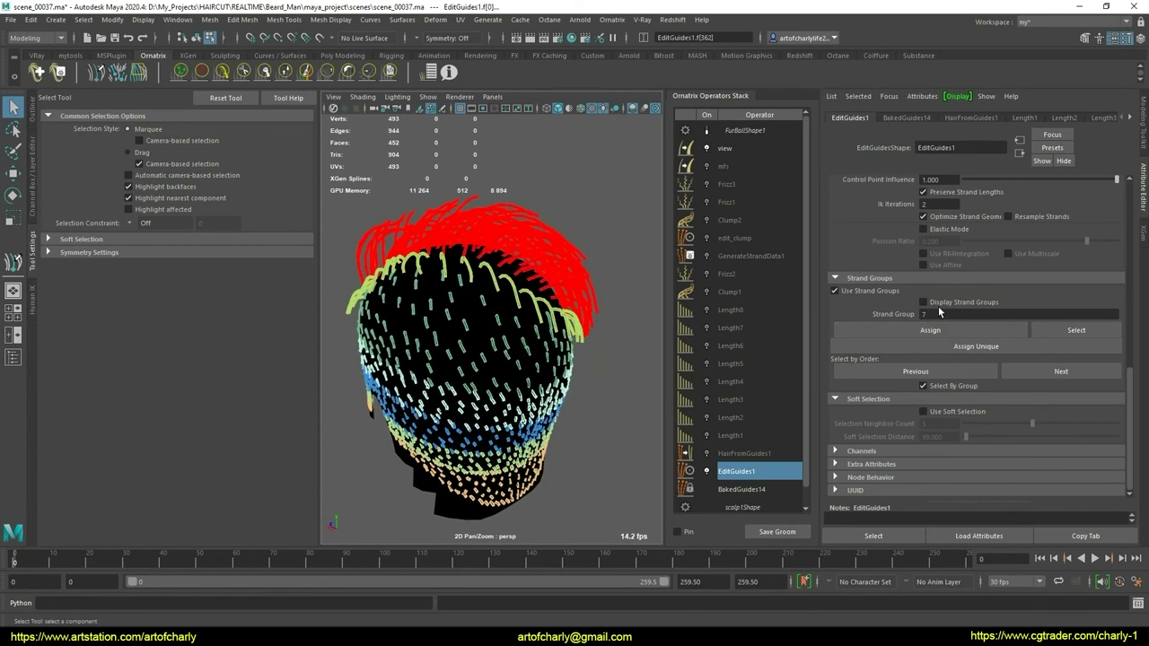
{"action": "left_click_drag", "start_coordinate": [520, 328], "coordinate": [512, 362], "text": "alt"}
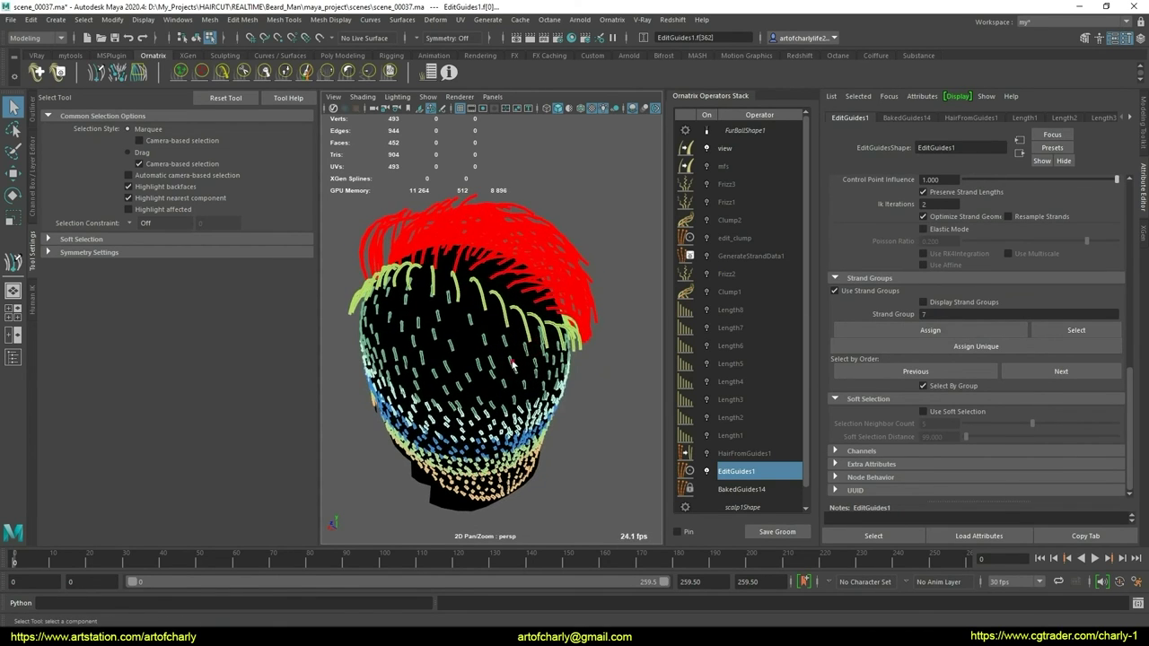
Highlight strand groups 4, 3, 2 and 1 in turn, then show HairFromGuides1's settings
{"action": "left_click", "coordinate": [525, 388]}
{"action": "type", "text": "5"}
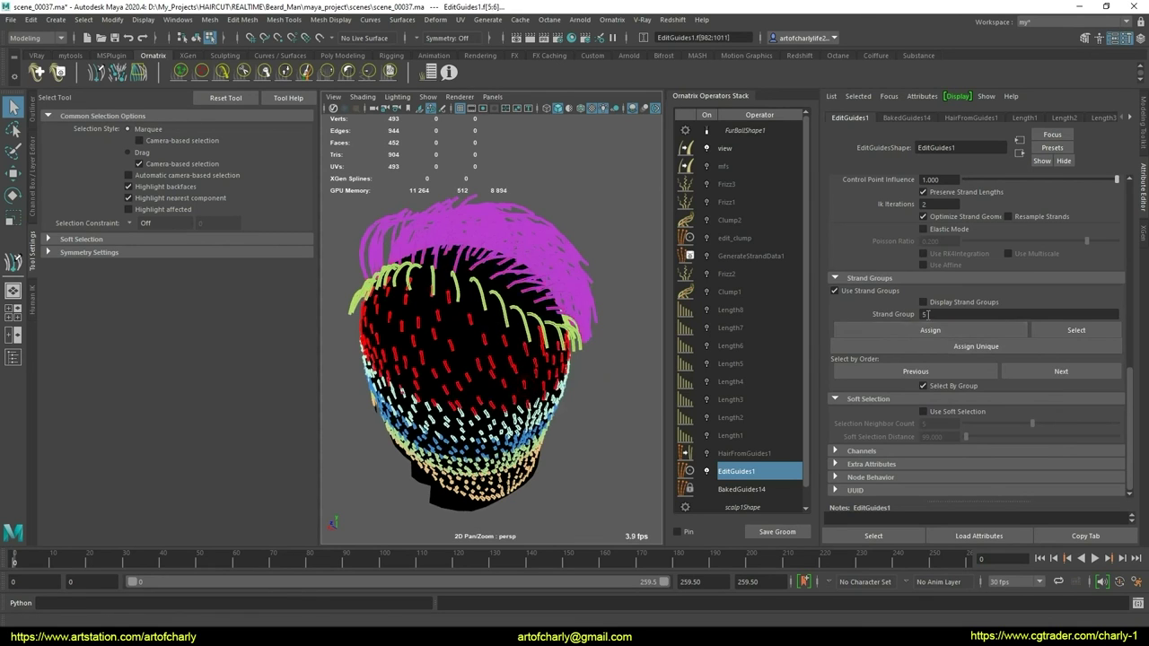
{"action": "left_click_drag", "start_coordinate": [453, 287], "coordinate": [442, 319], "text": "alt"}
{"action": "scroll", "coordinate": [442, 310], "scroll_direction": "up", "scroll_amount": 3}
{"action": "scroll", "coordinate": [434, 297], "scroll_direction": "up", "scroll_amount": 2}
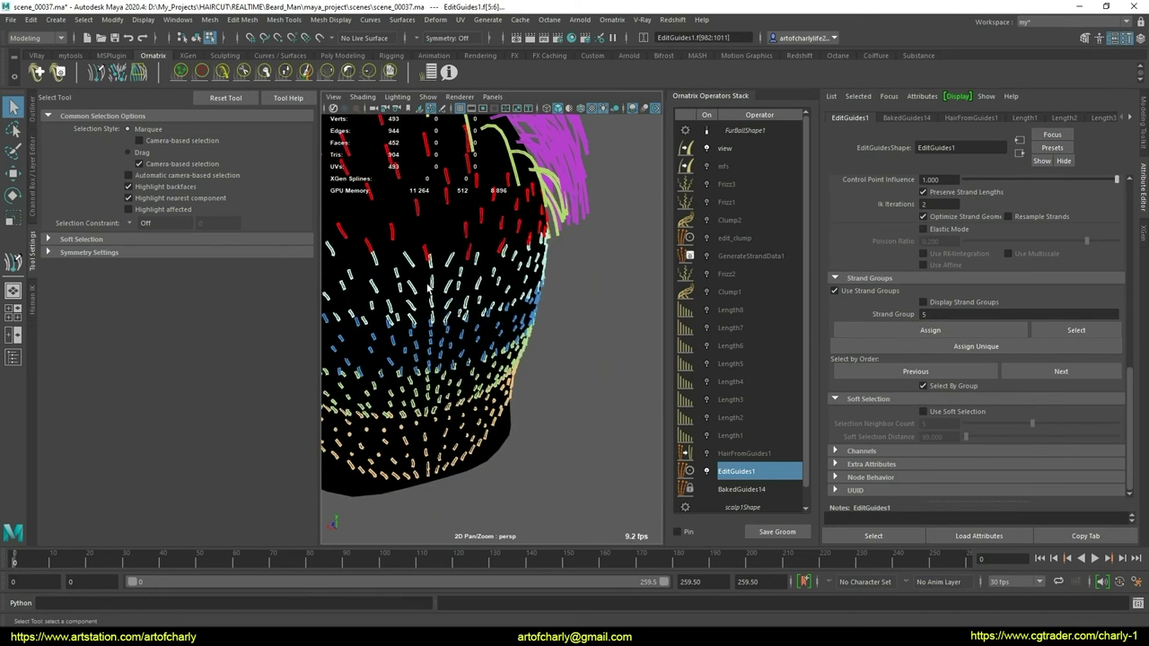
{"action": "left_click", "coordinate": [431, 284]}
{"action": "left_click_drag", "start_coordinate": [414, 355], "coordinate": [472, 344], "text": "alt"}
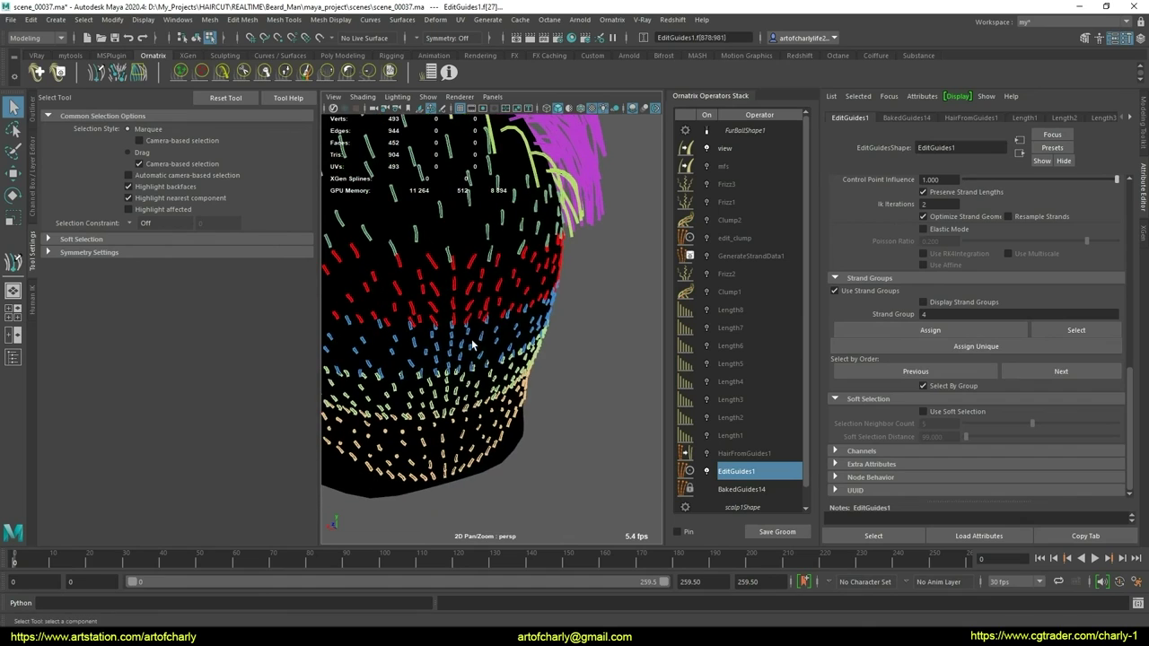
{"action": "left_click", "coordinate": [462, 368]}
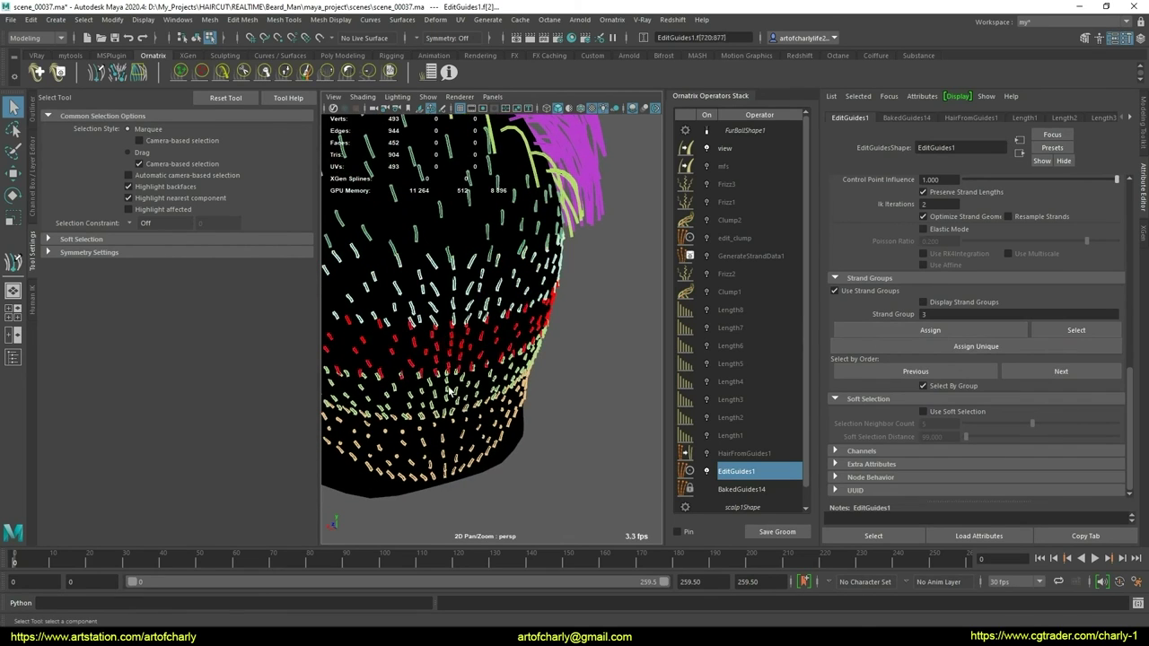
{"action": "left_click", "coordinate": [454, 393]}
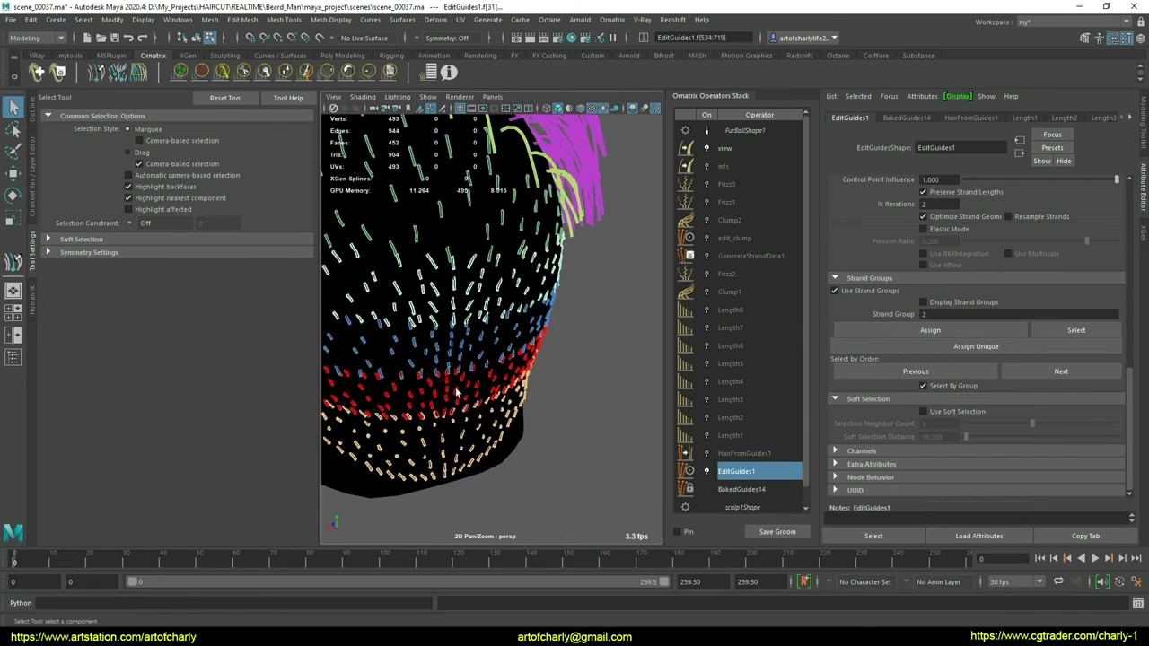
{"action": "left_click", "coordinate": [442, 442]}
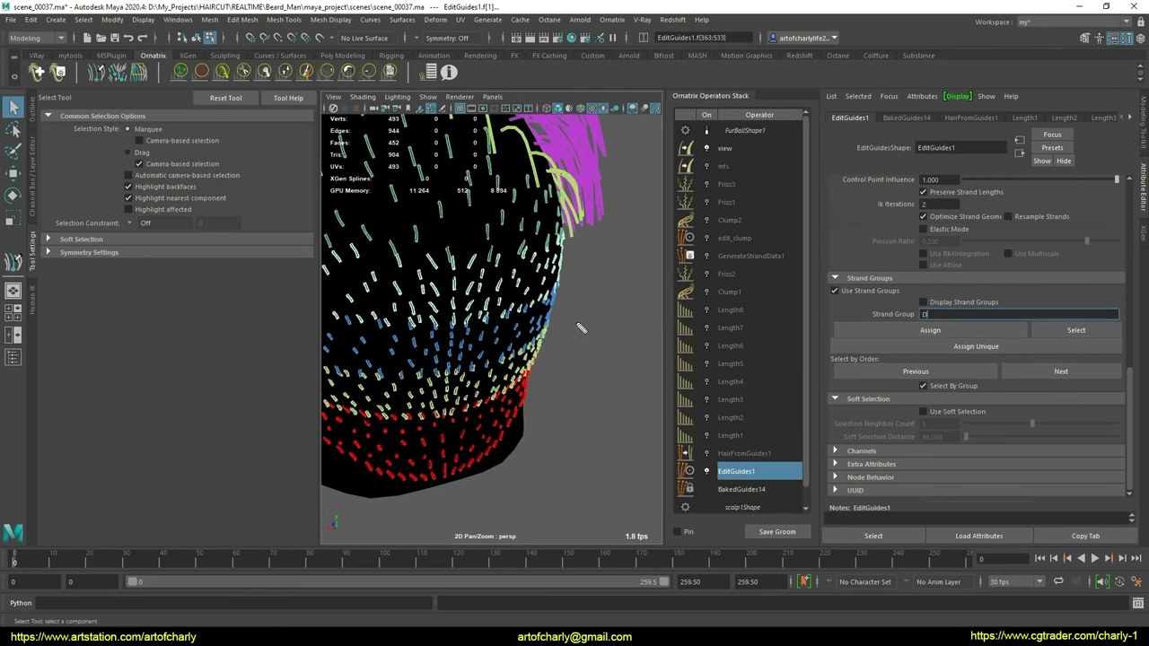
{"action": "left_click_drag", "start_coordinate": [579, 327], "coordinate": [587, 351], "text": "alt"}
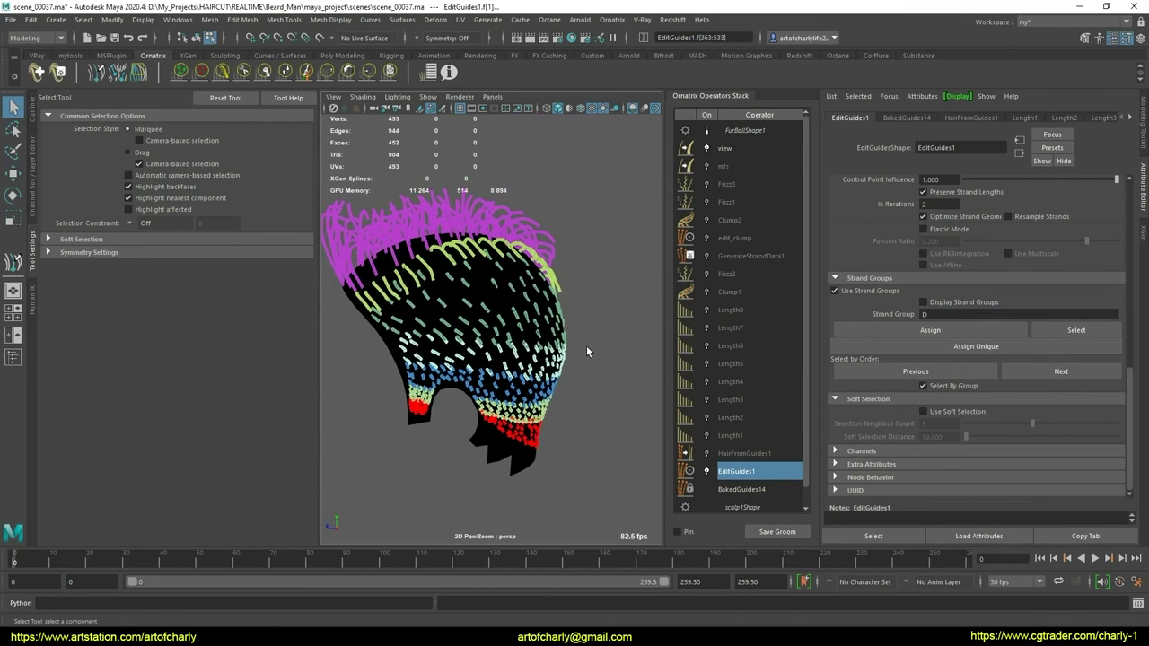
{"action": "left_click", "coordinate": [761, 454]}
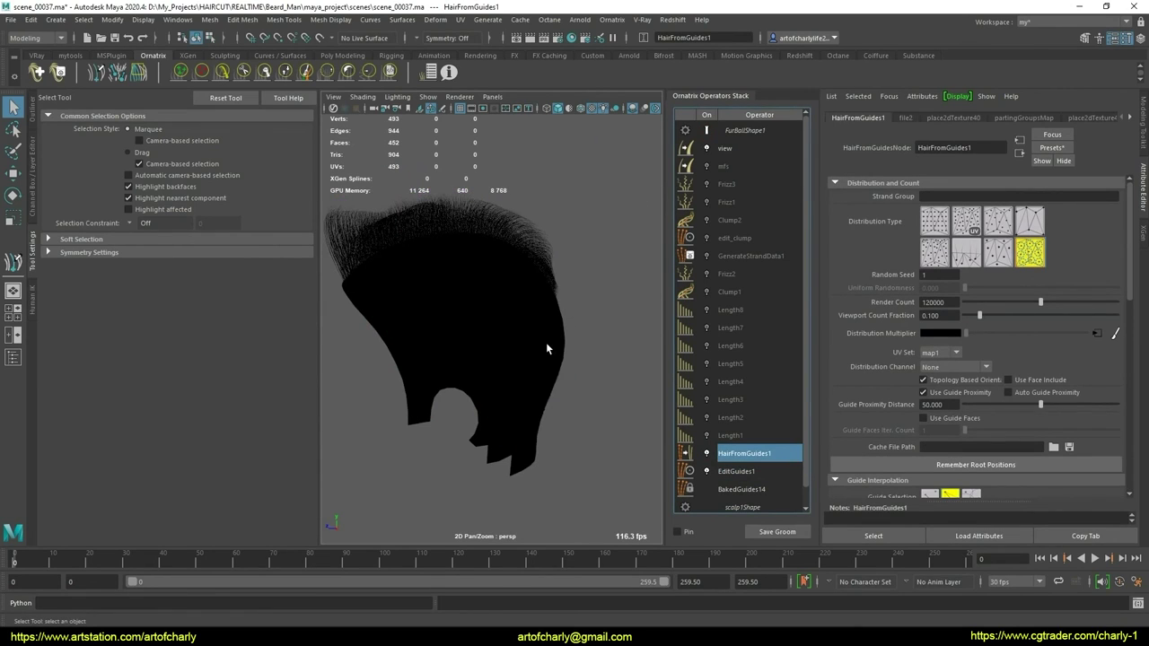
Switch the hair to shaded display and review the Length1 and Length2 settings
{"action": "mouse_move", "coordinate": [564, 384]}
{"action": "left_mouse_down", "text": "alt"}
{"action": "mouse_move", "coordinate": [585, 405]}
{"action": "mouse_move", "coordinate": [526, 377]}
{"action": "left_mouse_up", "text": "alt"}
{"action": "key", "text": "5"}
{"action": "left_click", "coordinate": [729, 436]}
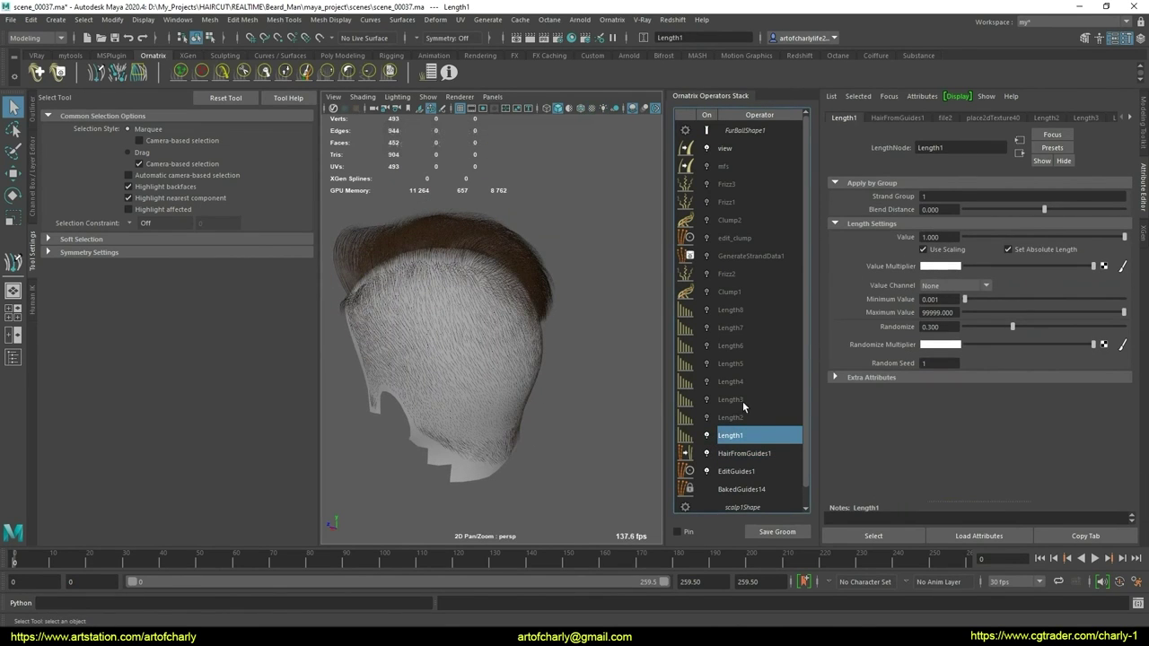
{"action": "left_click", "coordinate": [725, 419]}
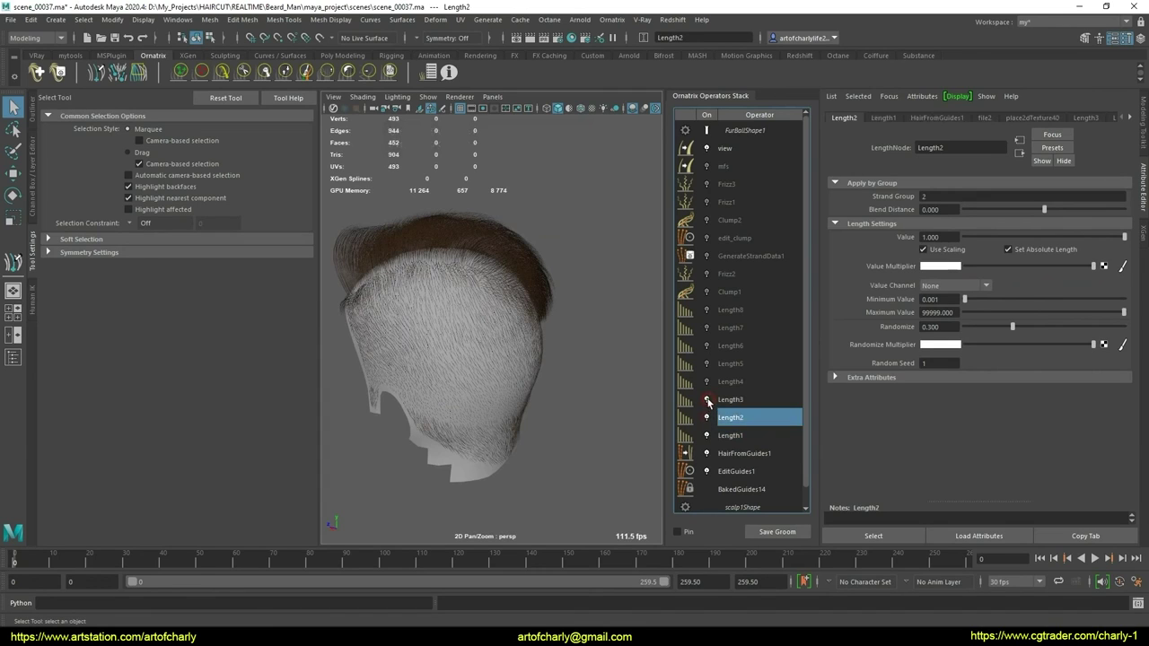
Enable the Length4, Length5, Length6, Length7 and Length8 operators
{"action": "left_click", "coordinate": [706, 381]}
{"action": "left_click", "coordinate": [706, 363]}
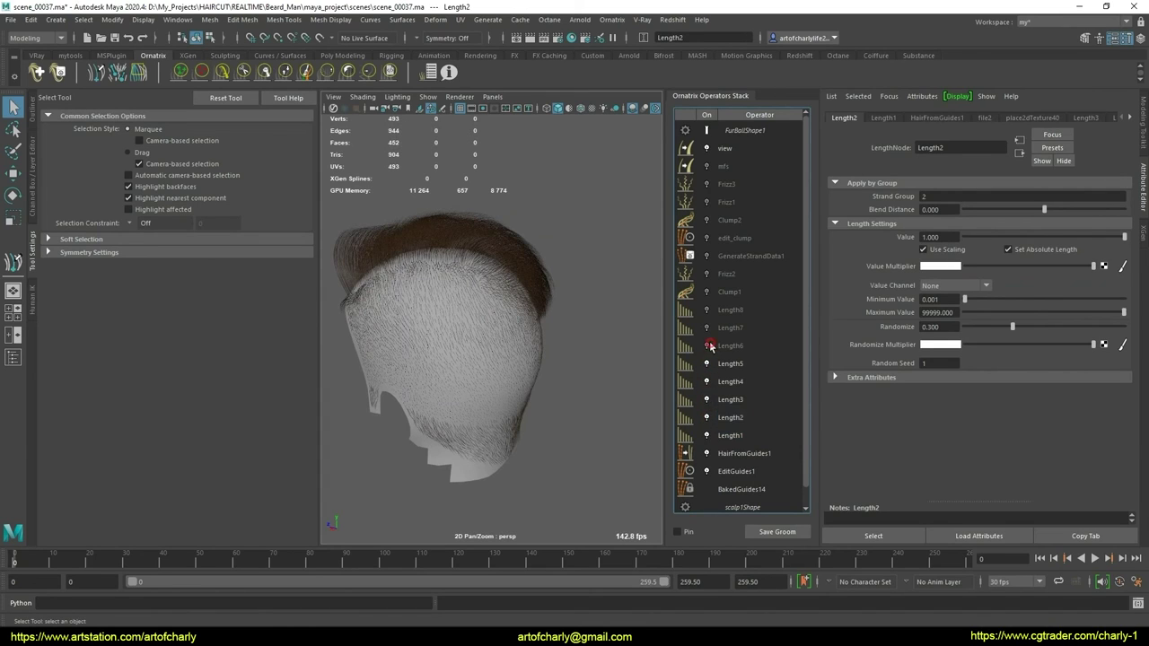
{"action": "left_click", "coordinate": [707, 346]}
{"action": "left_click", "coordinate": [707, 328]}
{"action": "left_click", "coordinate": [706, 310]}
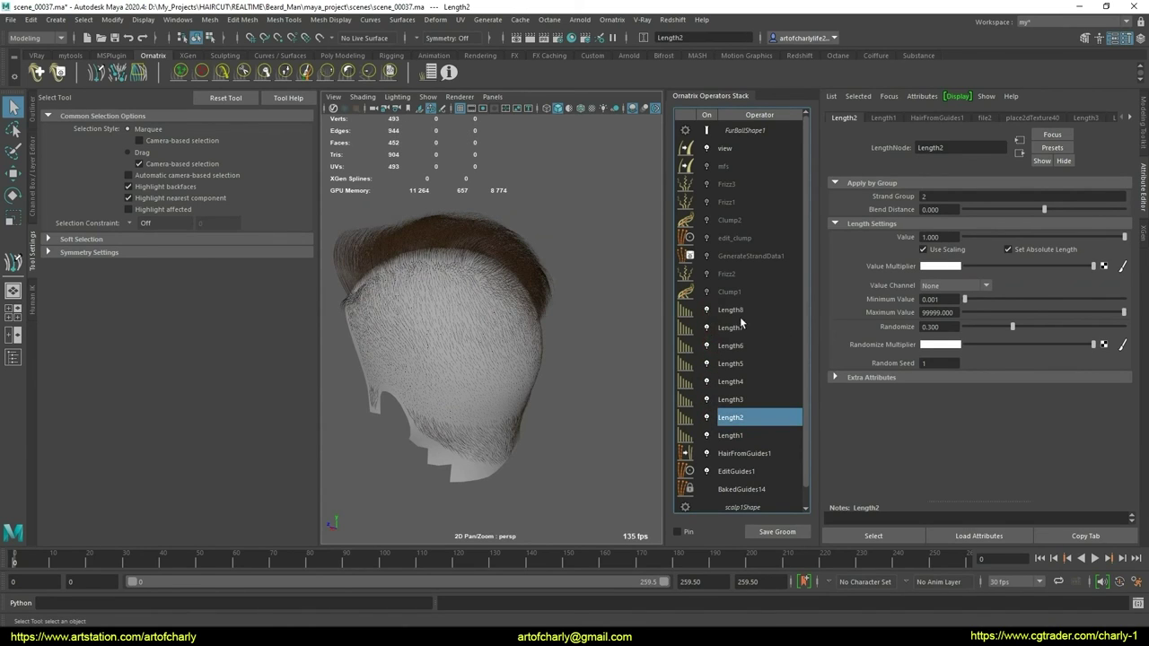
Step through the settings of Length1 up to Length8 in the stack
{"action": "left_click", "coordinate": [744, 436]}
{"action": "left_click", "coordinate": [746, 417]}
{"action": "left_click", "coordinate": [745, 400]}
{"action": "left_click", "coordinate": [743, 381]}
{"action": "left_click", "coordinate": [745, 364]}
{"action": "left_click", "coordinate": [745, 345]}
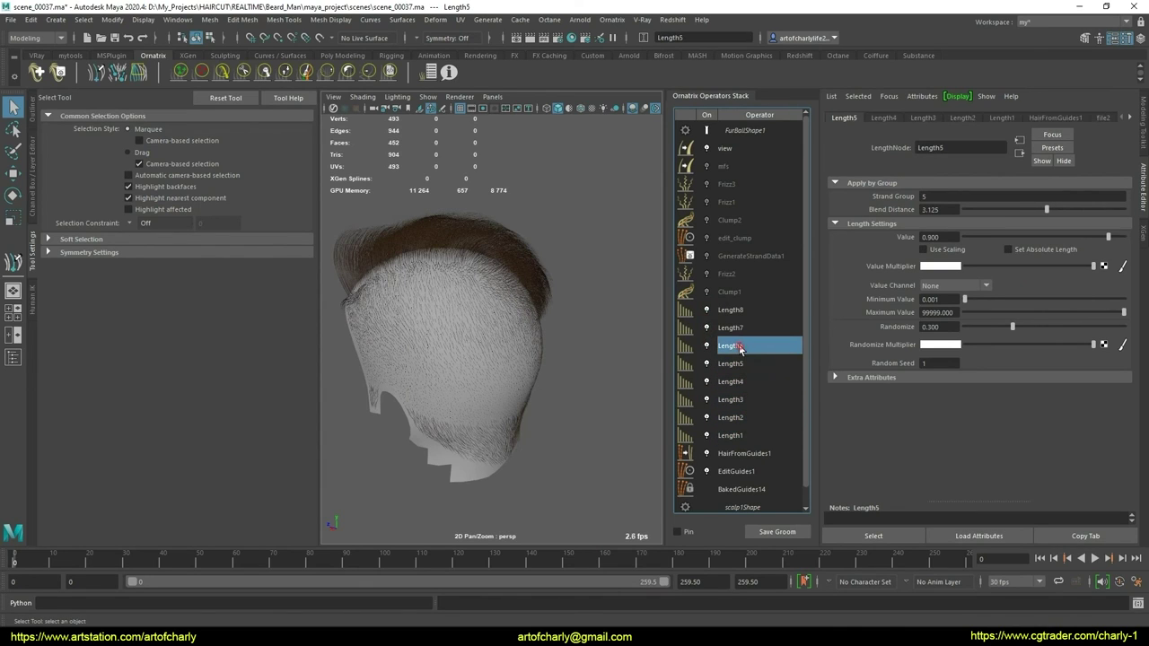
{"action": "left_click", "coordinate": [741, 328]}
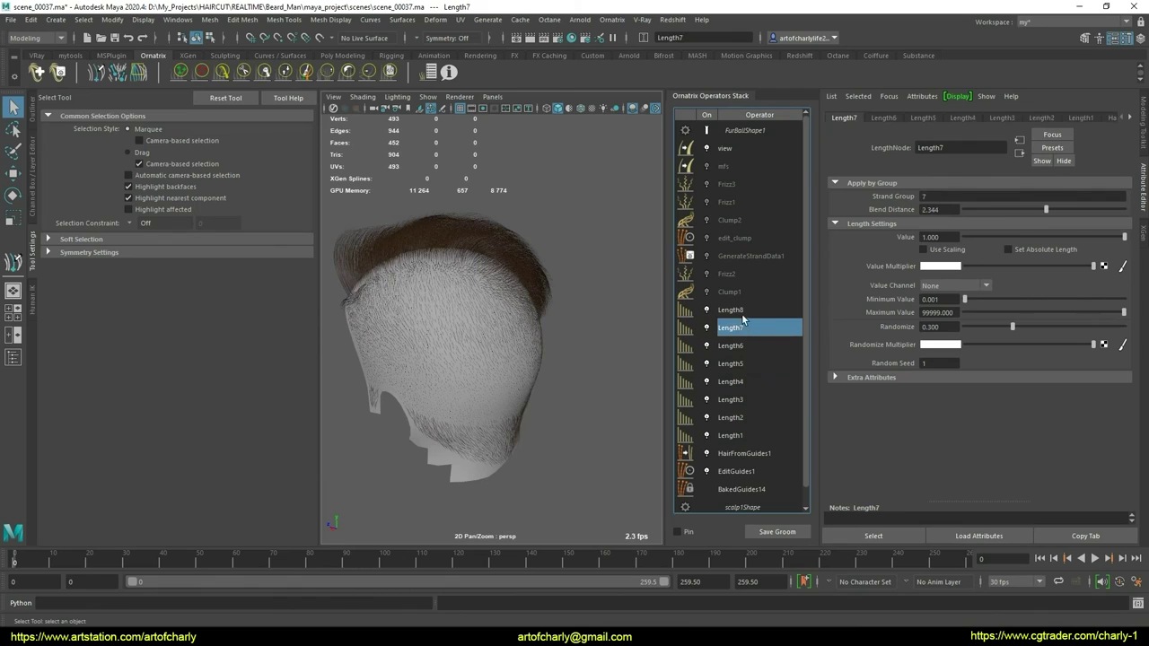
{"action": "left_click", "coordinate": [743, 311]}
Delete Length8 and Length7, leaving Length1 through Length6
{"action": "right_click", "coordinate": [741, 312]}
{"action": "left_click", "coordinate": [767, 389]}
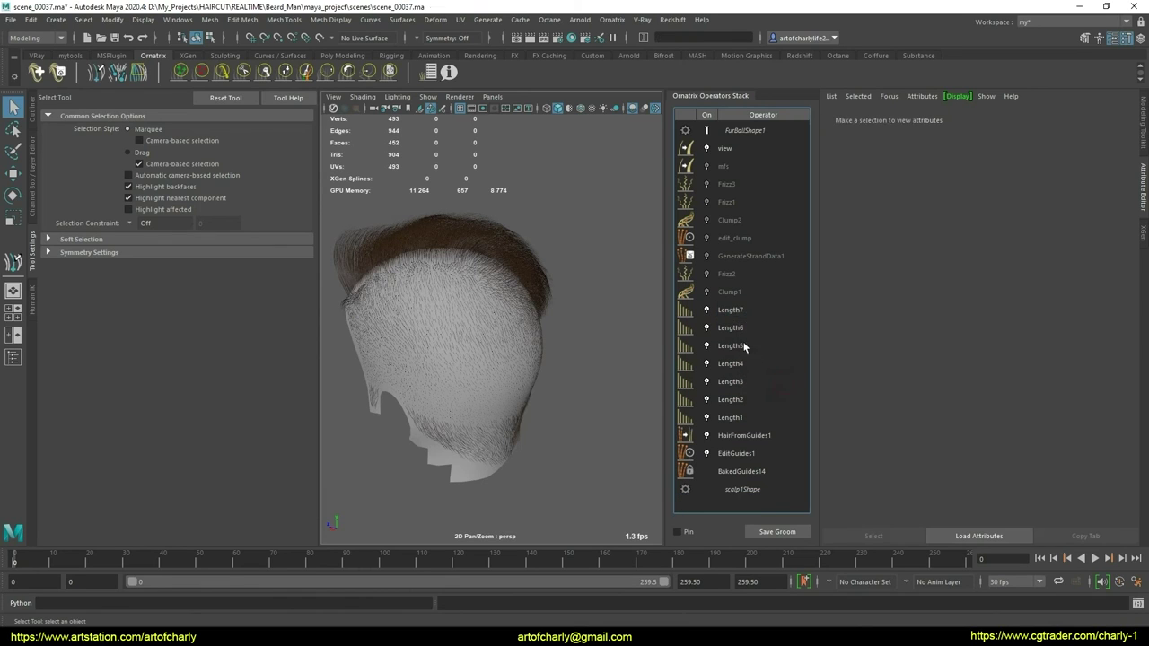
{"action": "left_click", "coordinate": [741, 312]}
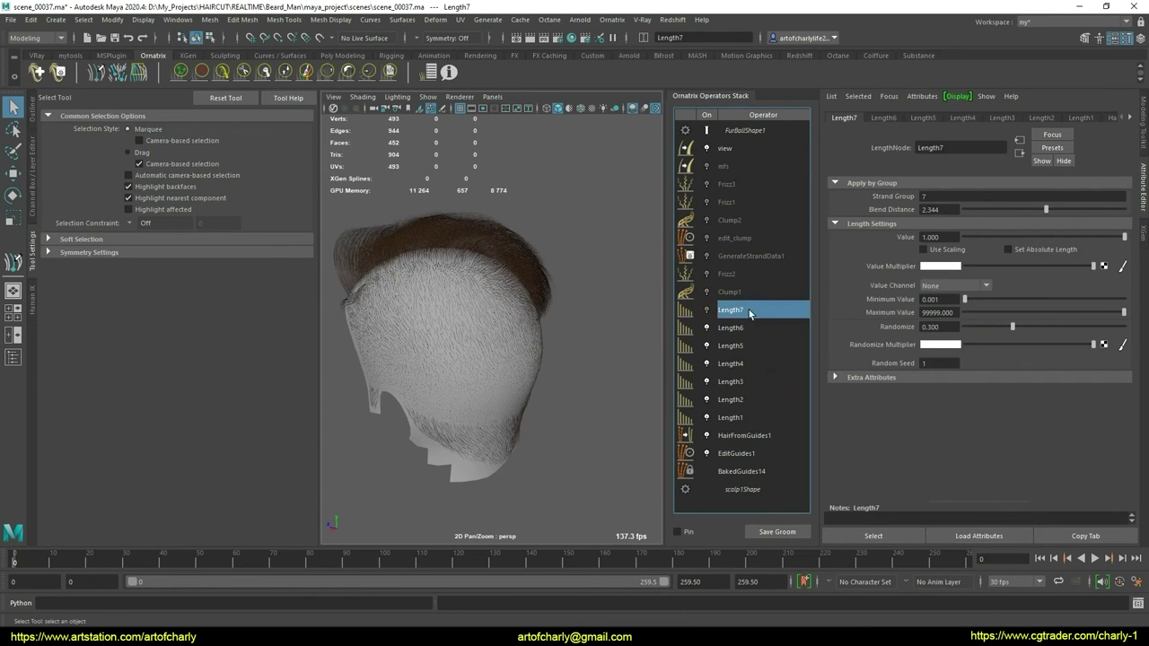
{"action": "right_click", "coordinate": [756, 311]}
{"action": "left_click", "coordinate": [781, 390]}
{"action": "left_click", "coordinate": [746, 311]}
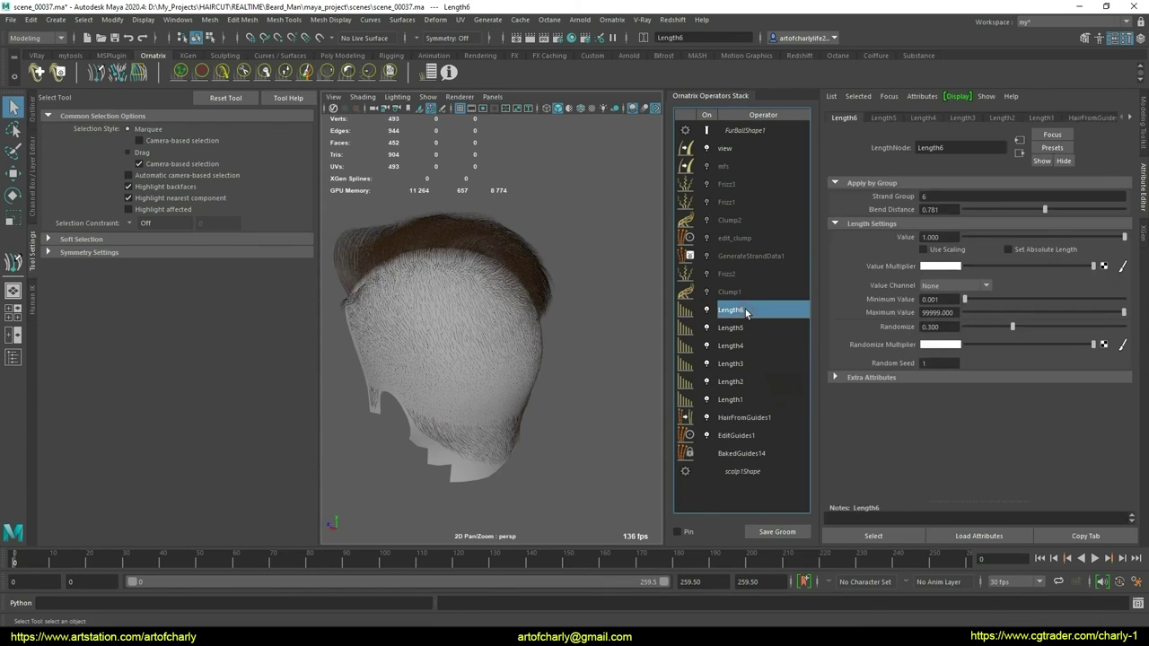
{"action": "left_click", "coordinate": [747, 401]}
Give Length3 an absolute length of 1.000 with a Blend Distance of 0.000
{"action": "middle_click_drag", "start_coordinate": [436, 380], "coordinate": [524, 396]}
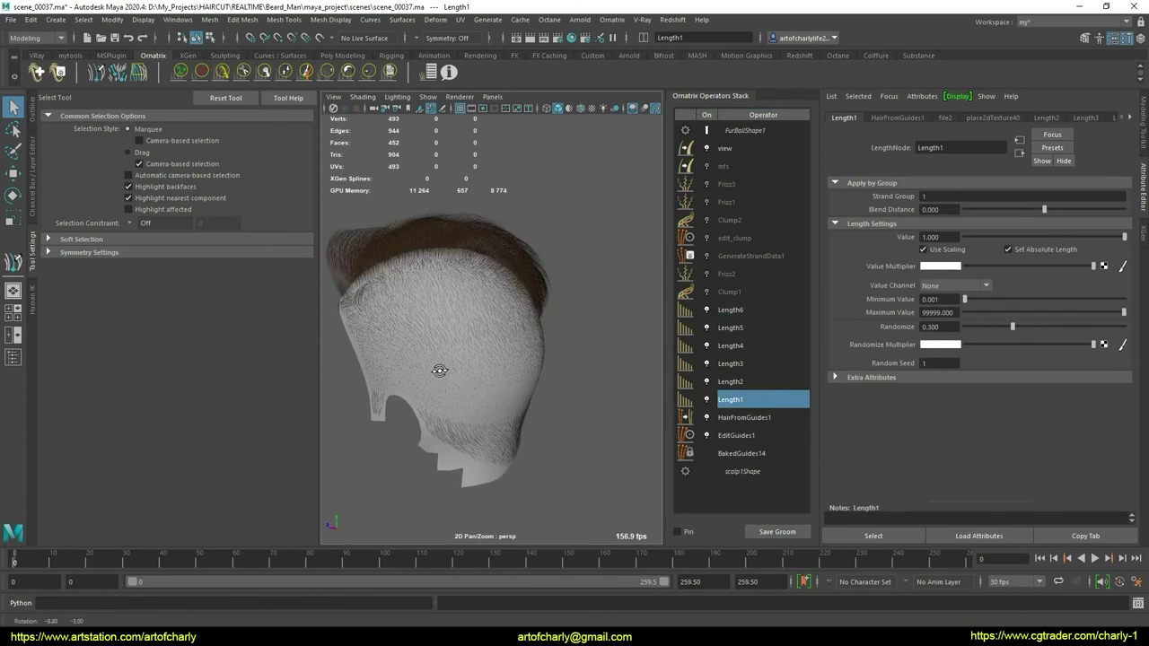
{"action": "left_click", "coordinate": [747, 382]}
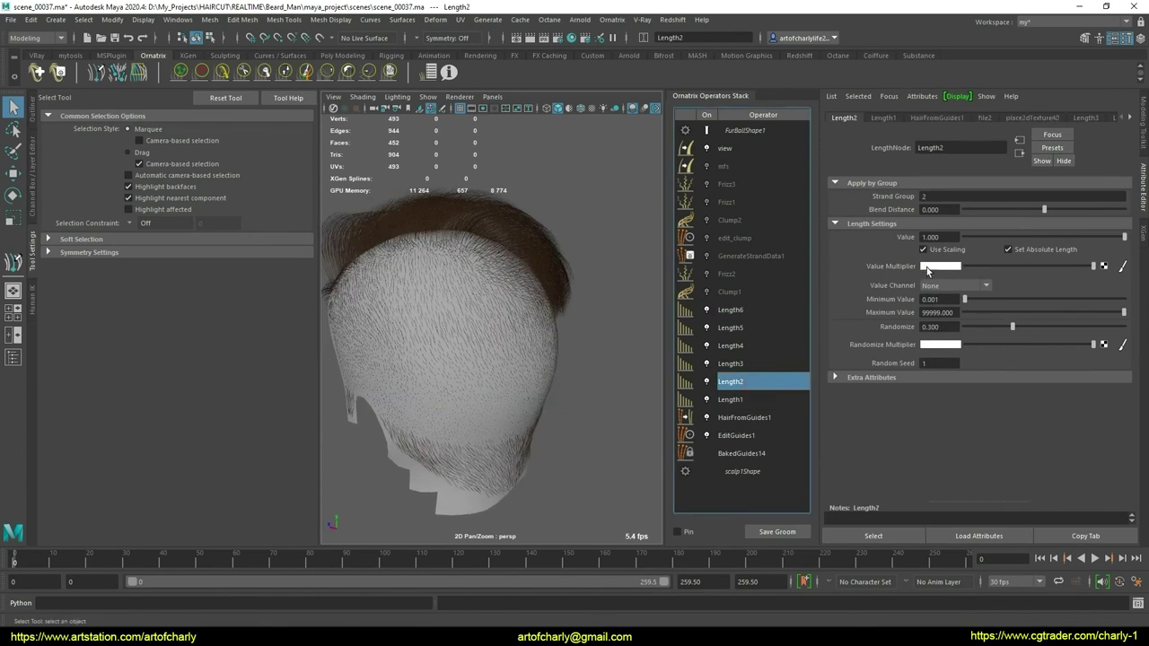
{"action": "left_click", "coordinate": [745, 362]}
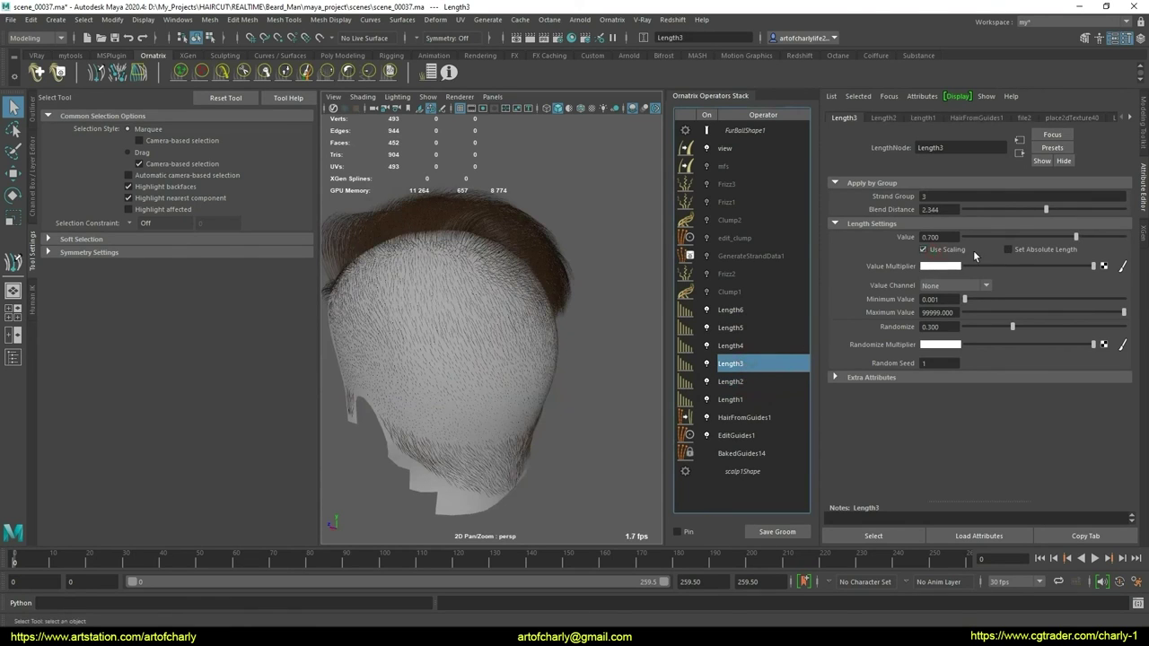
{"action": "left_click", "coordinate": [1019, 251]}
{"action": "left_click_drag", "start_coordinate": [951, 237], "coordinate": [866, 238]}
{"action": "type", "text": "1"}
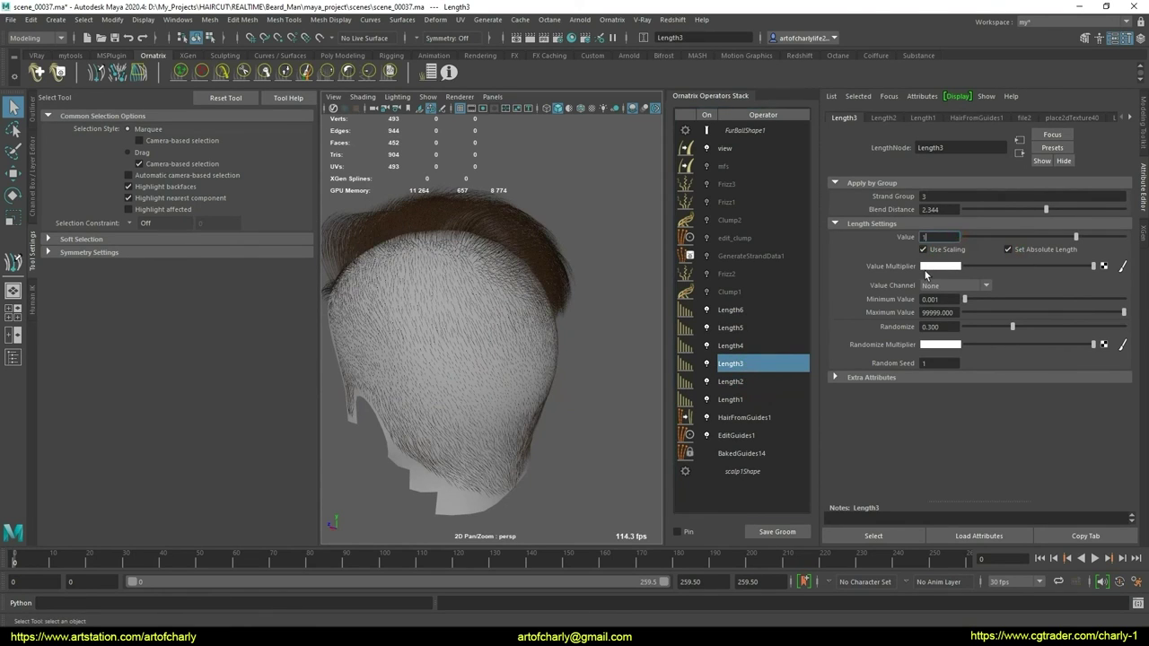
{"action": "key", "text": "Return"}
{"action": "left_click_drag", "start_coordinate": [942, 212], "coordinate": [859, 219]}
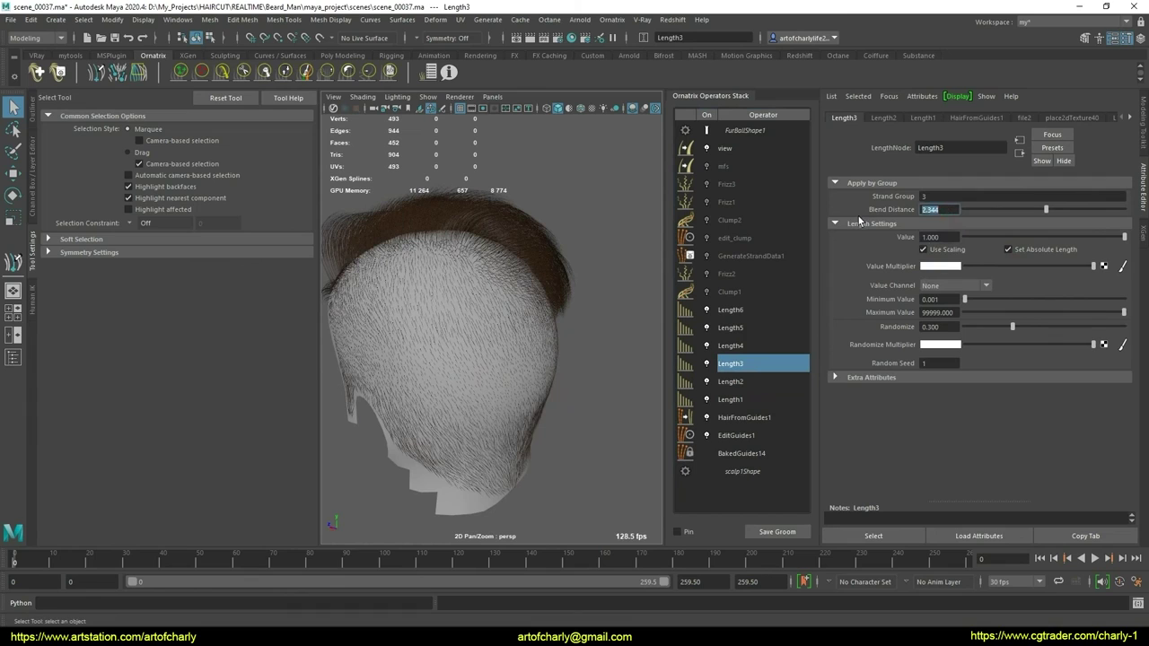
{"action": "type", "text": "0"}
{"action": "key", "text": "Return"}
Give Length4 an absolute length of 1.000 and select its Blend Distance
{"action": "left_click", "coordinate": [742, 347]}
{"action": "left_click", "coordinate": [1008, 250]}
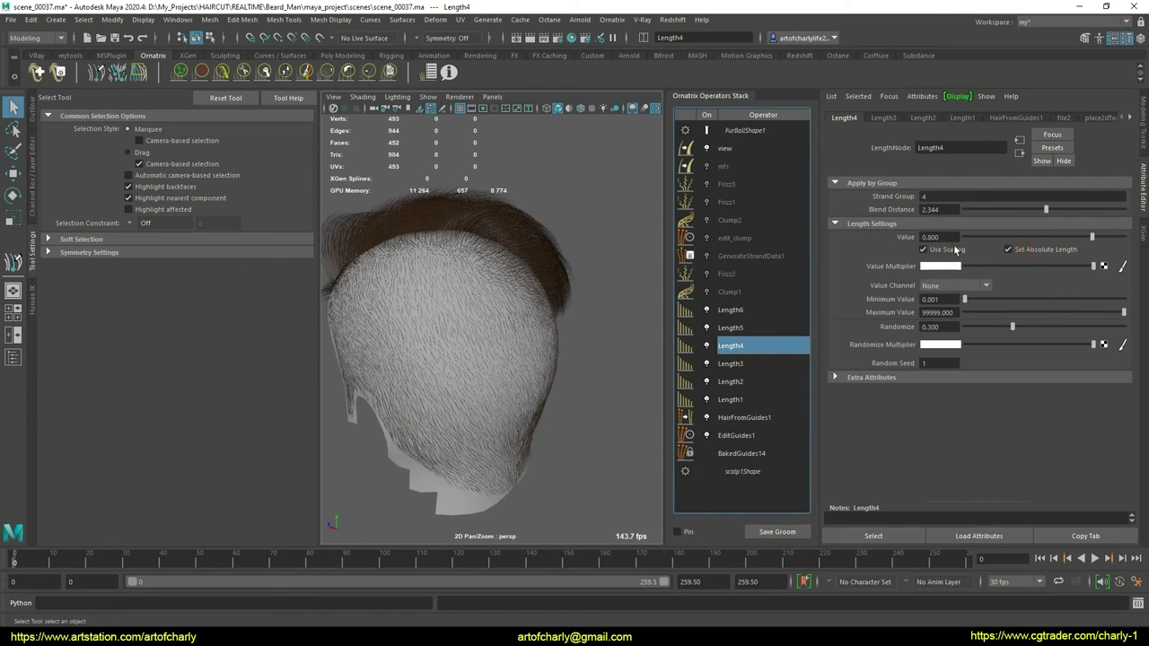
{"action": "left_click_drag", "start_coordinate": [942, 236], "coordinate": [835, 240]}
{"action": "type", "text": "1.000"}
{"action": "key", "text": "Return"}
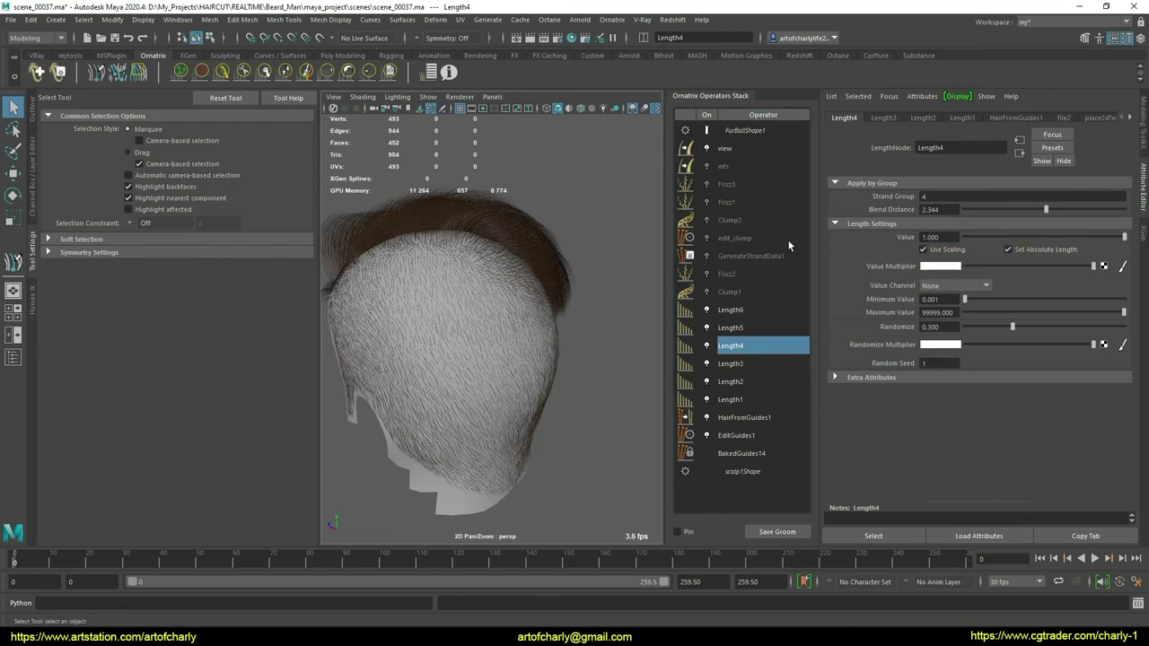
{"action": "left_click_drag", "start_coordinate": [941, 211], "coordinate": [864, 214]}
Turn on scaling and absolute length for Length5, with Value 1 and Blend Distance 0
{"action": "left_click", "coordinate": [773, 329]}
{"action": "left_click", "coordinate": [922, 249]}
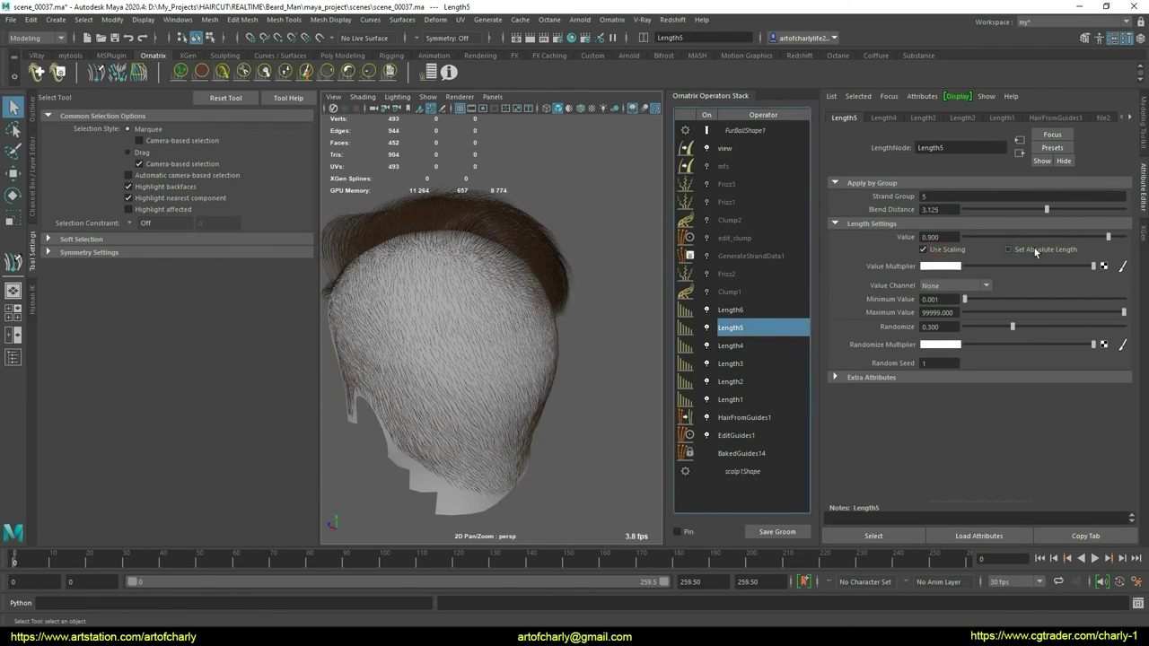
{"action": "left_click", "coordinate": [1008, 249]}
{"action": "left_click_drag", "start_coordinate": [950, 238], "coordinate": [871, 239]}
{"action": "type", "text": "1"}
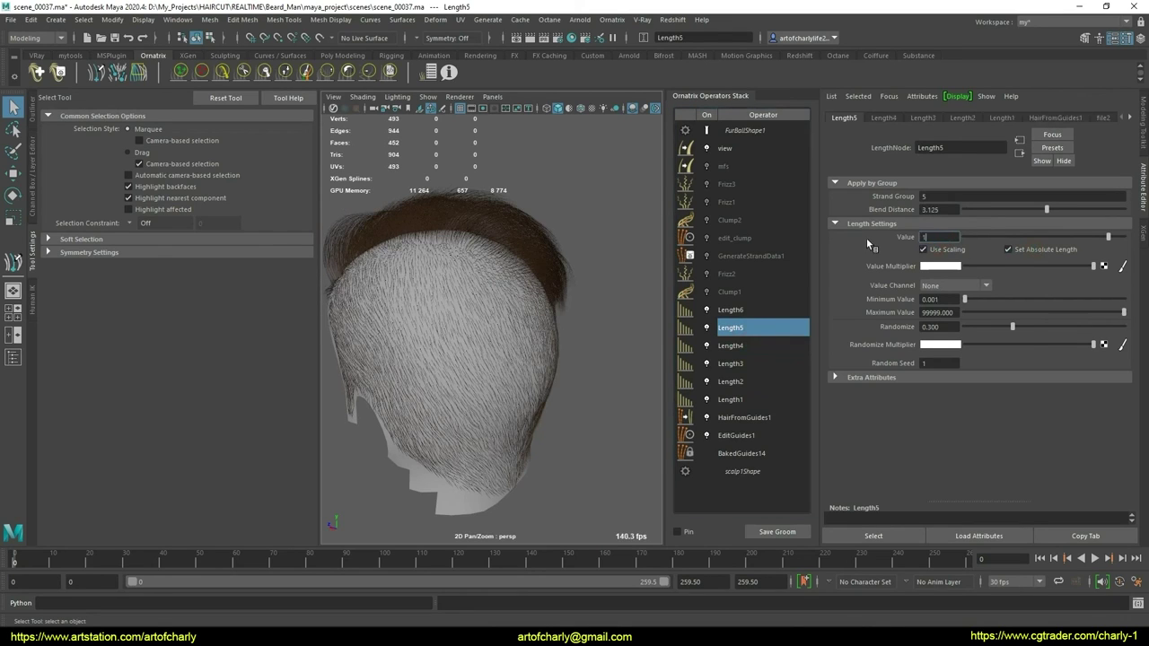
{"action": "key", "text": "Return"}
{"action": "left_click_drag", "start_coordinate": [953, 210], "coordinate": [859, 214]}
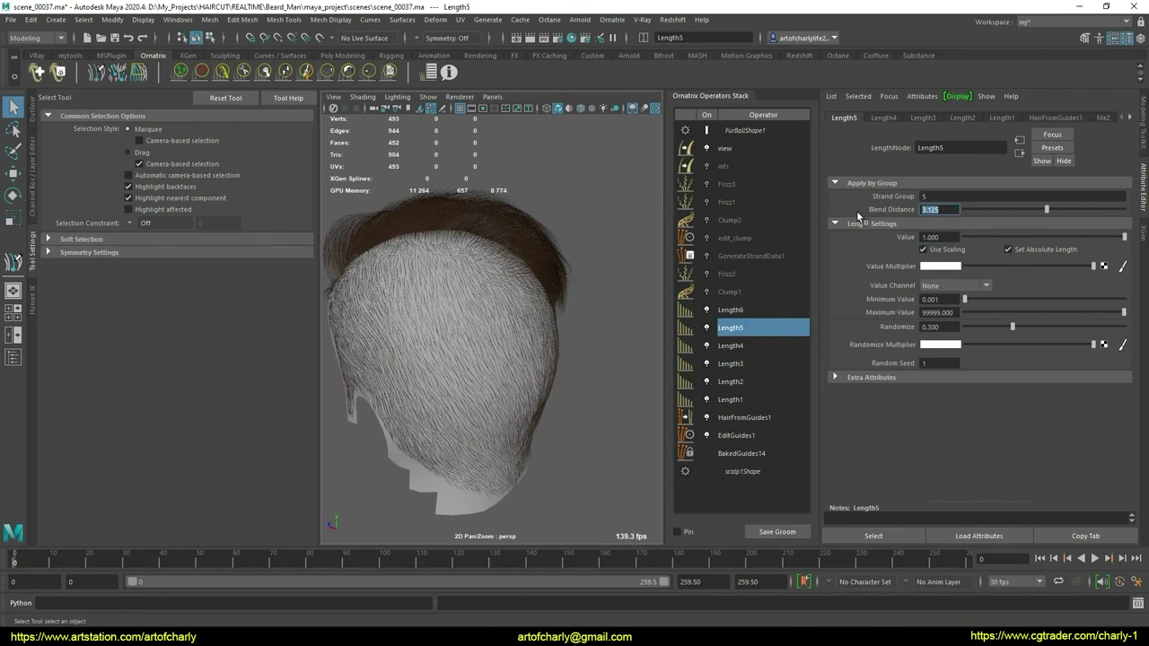
{"action": "type", "text": "0"}
{"action": "key", "text": "Return"}
Turn on scaling and absolute length for Length6 with Blend Distance 0
{"action": "left_click", "coordinate": [731, 313]}
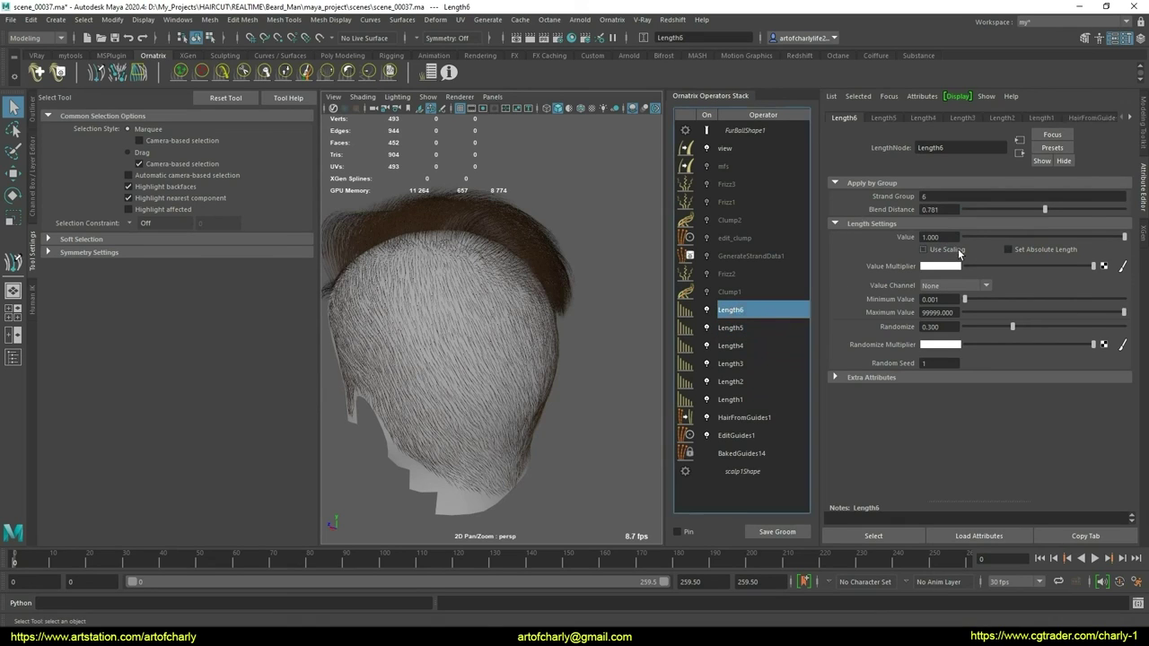
{"action": "left_click", "coordinate": [952, 250]}
{"action": "left_click", "coordinate": [1019, 249]}
{"action": "left_click_drag", "start_coordinate": [953, 210], "coordinate": [817, 215]}
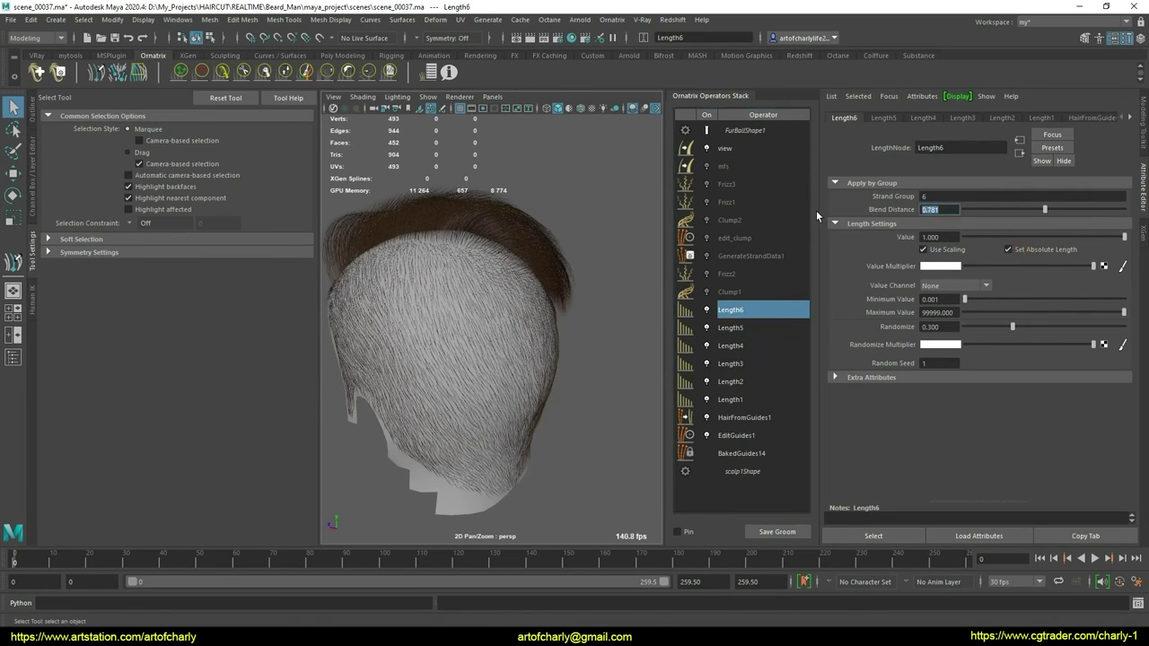
{"action": "type", "text": "0"}
{"action": "key", "text": "Return"}
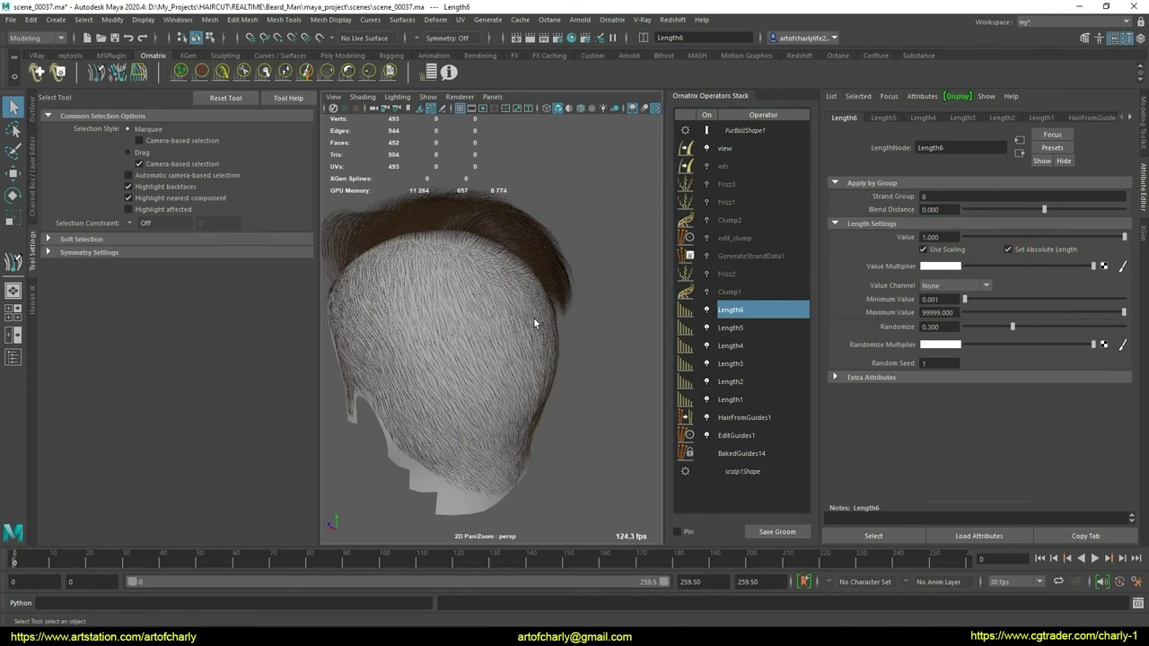
{"action": "mouse_move", "coordinate": [566, 380]}
{"action": "left_mouse_down", "text": "alt"}
{"action": "mouse_move", "coordinate": [519, 345]}
{"action": "mouse_move", "coordinate": [569, 351]}
{"action": "mouse_move", "coordinate": [532, 308]}
{"action": "mouse_move", "coordinate": [595, 366]}
{"action": "left_mouse_up", "text": "alt"}
{"action": "left_click", "coordinate": [753, 401]}
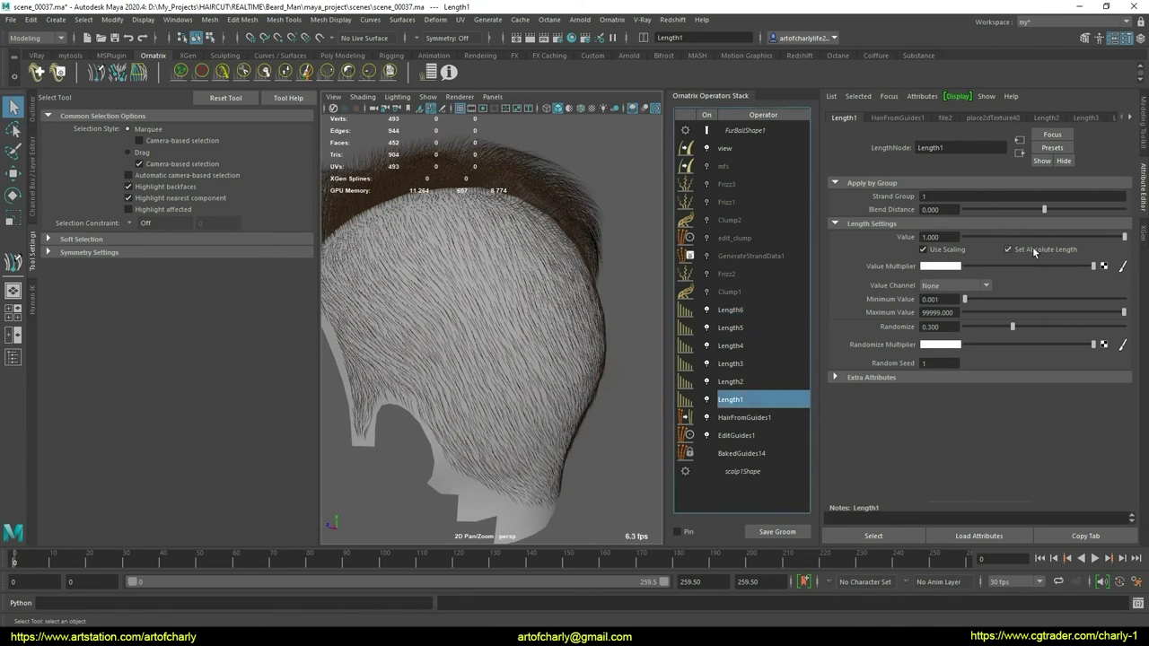
{"action": "left_click_drag", "start_coordinate": [1073, 239], "coordinate": [1018, 237]}
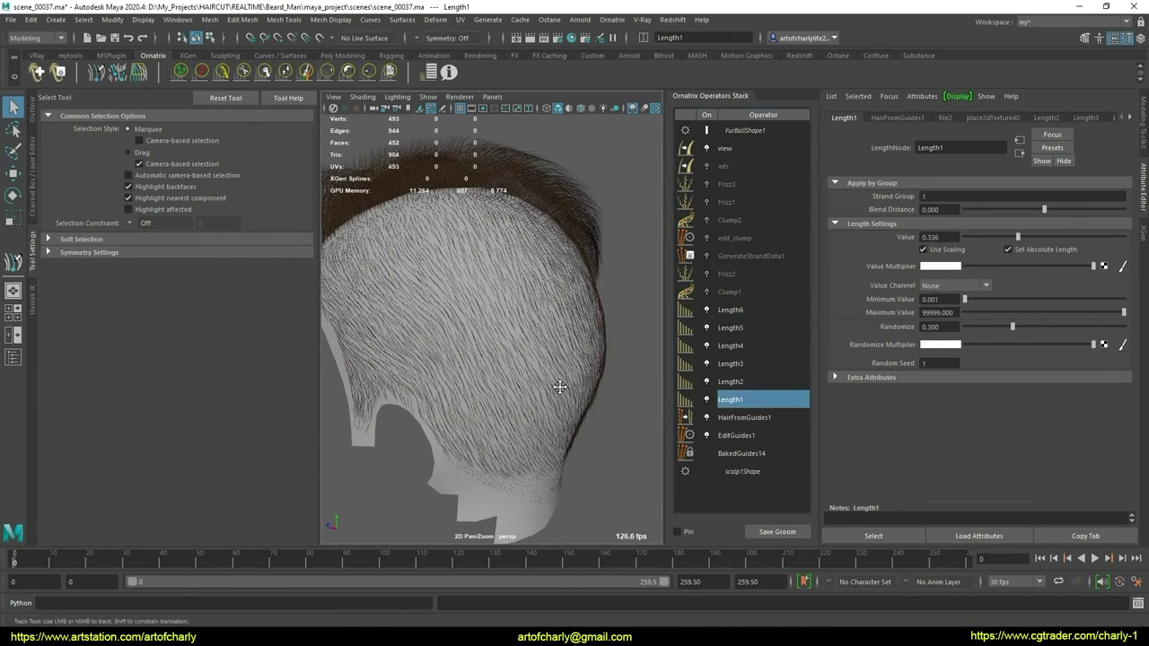
{"action": "mouse_move", "coordinate": [611, 371]}
{"action": "left_mouse_down", "text": "alt"}
{"action": "mouse_move", "coordinate": [509, 371]}
{"action": "mouse_move", "coordinate": [583, 377]}
{"action": "left_mouse_up", "text": "alt"}
{"action": "left_click_drag", "start_coordinate": [1018, 237], "coordinate": [1004, 237]}
{"action": "double_click", "coordinate": [933, 237]}
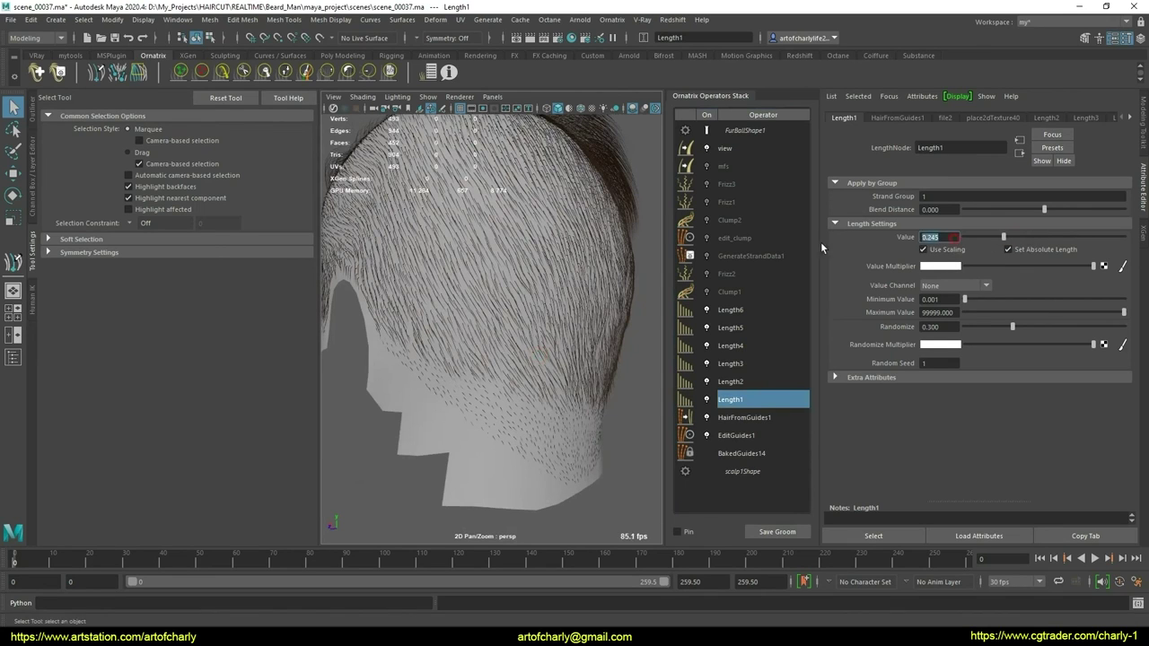
{"action": "type", "text": "1"}
{"action": "key", "text": "Return"}
{"action": "left_click", "coordinate": [730, 381]}
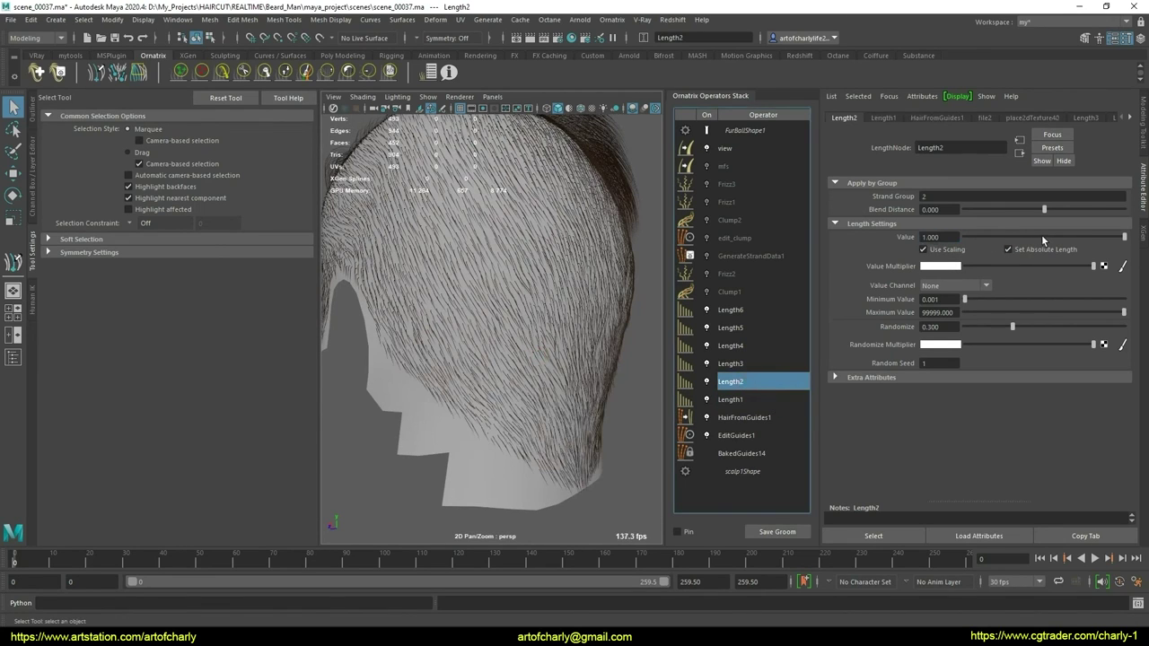
{"action": "left_click_drag", "start_coordinate": [1044, 237], "coordinate": [967, 237]}
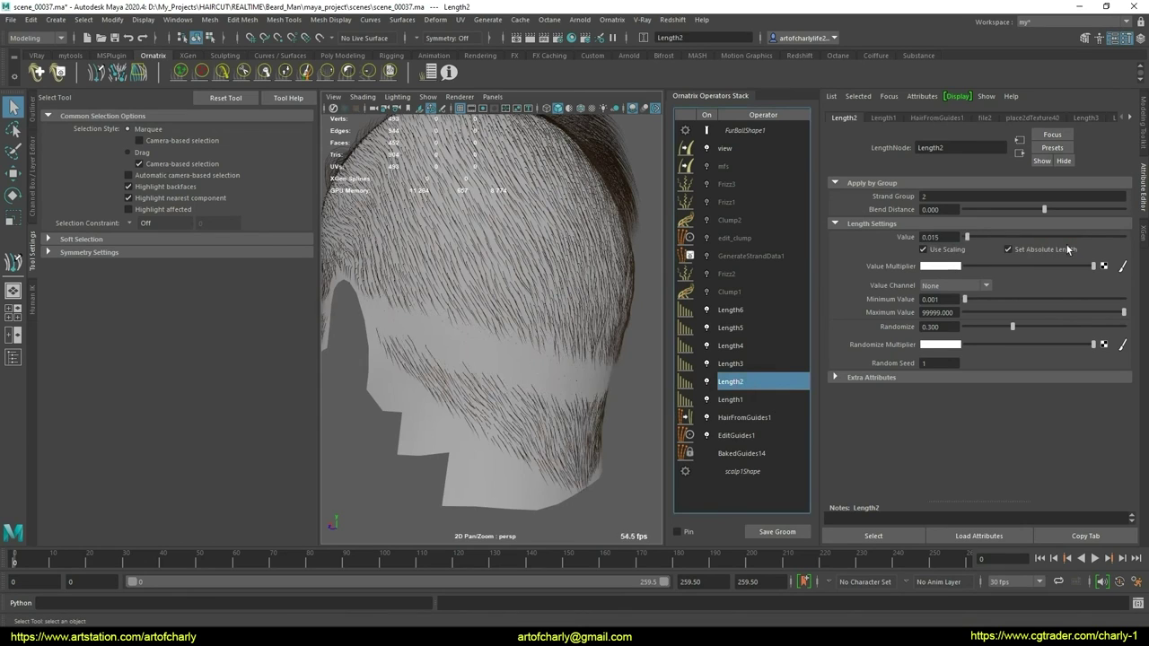
{"action": "left_click_drag", "start_coordinate": [966, 237], "coordinate": [972, 237]}
{"action": "double_click", "coordinate": [953, 238]}
{"action": "type", "text": "1"}
{"action": "key", "text": "Return"}
{"action": "left_click", "coordinate": [729, 364]}
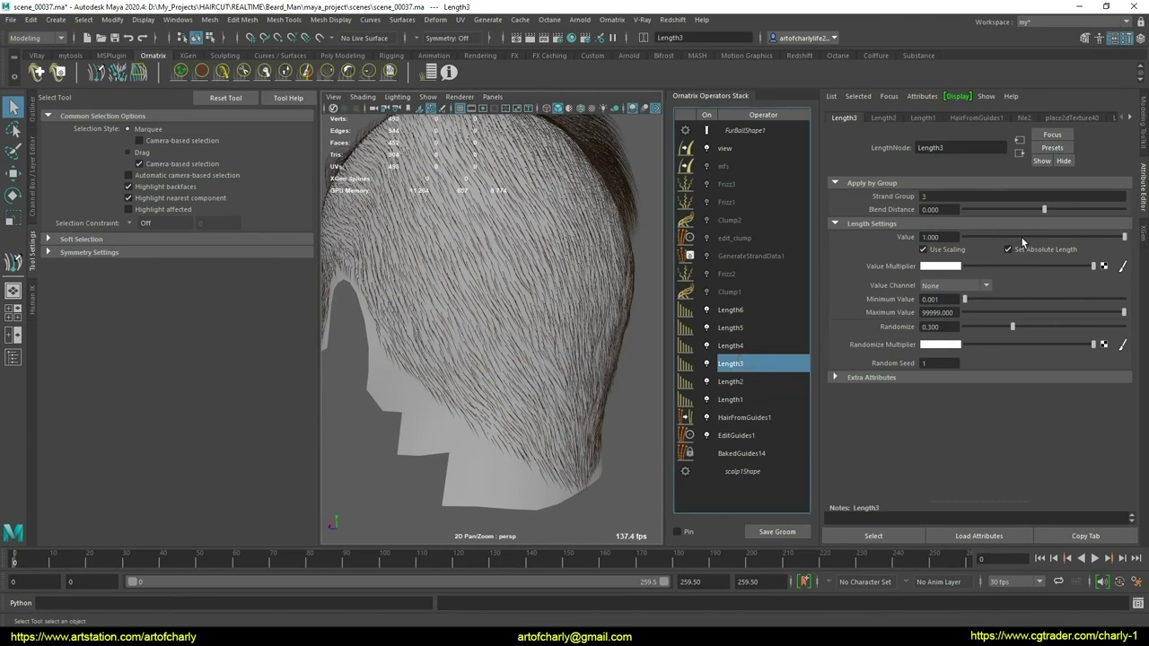
{"action": "mouse_move", "coordinate": [1024, 236]}
{"action": "left_mouse_down"}
{"action": "mouse_move", "coordinate": [1067, 234]}
{"action": "mouse_move", "coordinate": [1018, 235]}
{"action": "left_mouse_up"}
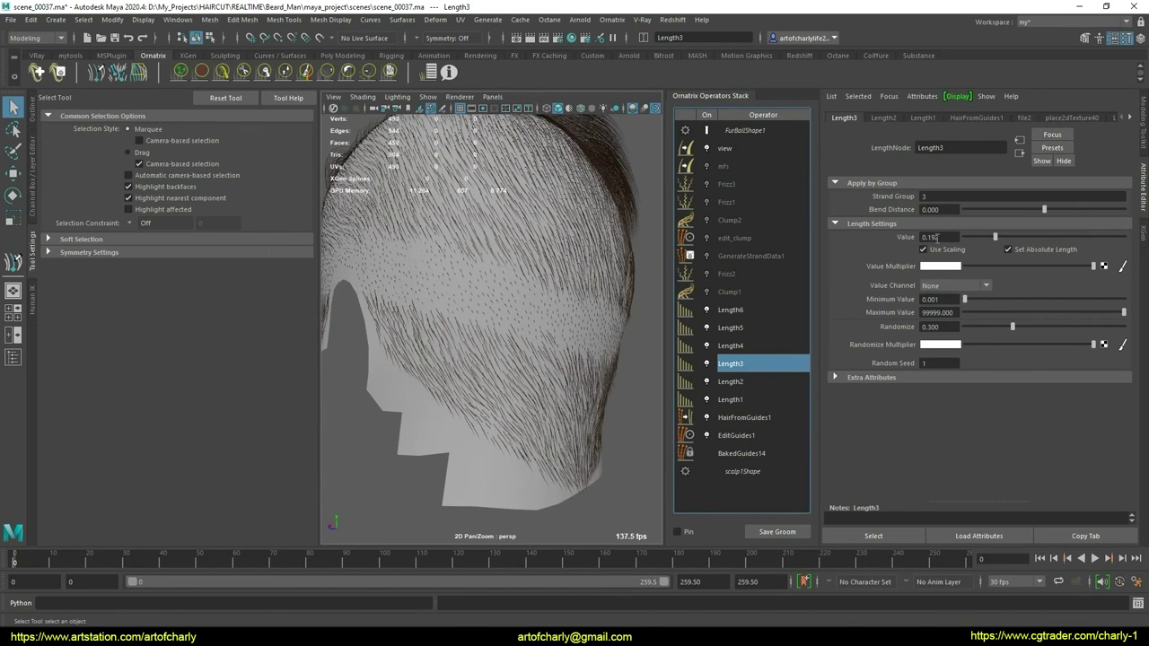
{"action": "mouse_move", "coordinate": [994, 235]}
{"action": "left_mouse_down"}
{"action": "mouse_move", "coordinate": [961, 236]}
{"action": "mouse_move", "coordinate": [1002, 236]}
{"action": "left_mouse_up"}
{"action": "key", "text": "Return"}
{"action": "left_click", "coordinate": [730, 345]}
{"action": "left_click_drag", "start_coordinate": [618, 346], "coordinate": [502, 297], "text": "alt"}
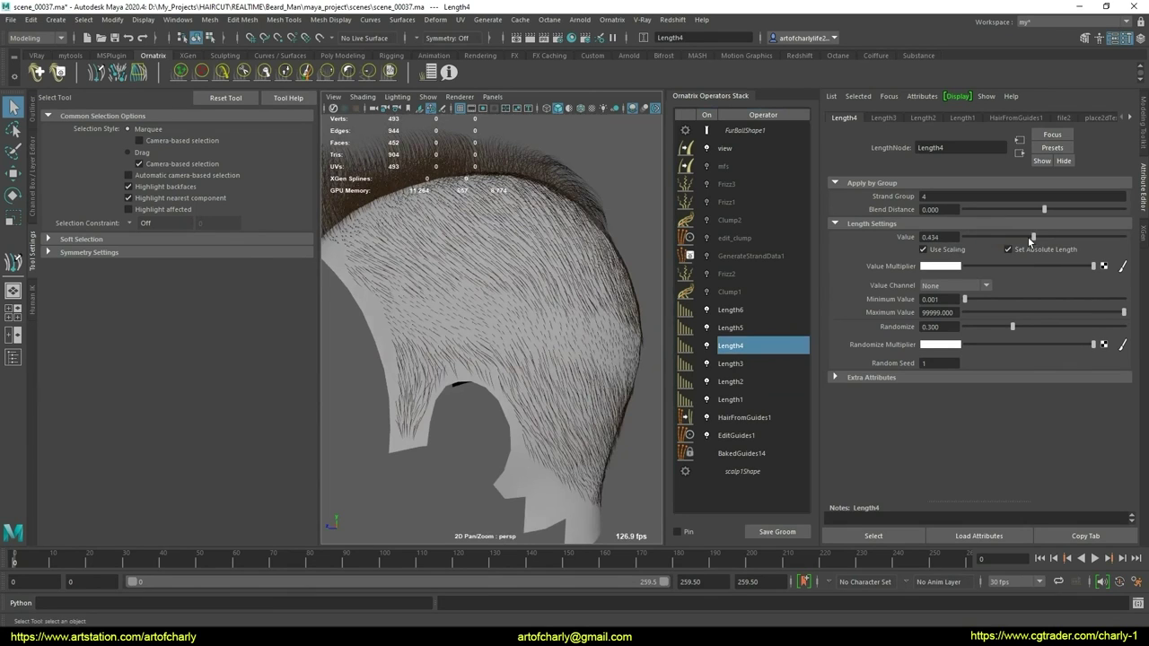
{"action": "mouse_move", "coordinate": [1010, 235]}
{"action": "left_mouse_down"}
{"action": "mouse_move", "coordinate": [965, 237]}
{"action": "mouse_move", "coordinate": [993, 237]}
{"action": "left_mouse_up"}
{"action": "left_click", "coordinate": [930, 236]}
{"action": "type", "text": "1"}
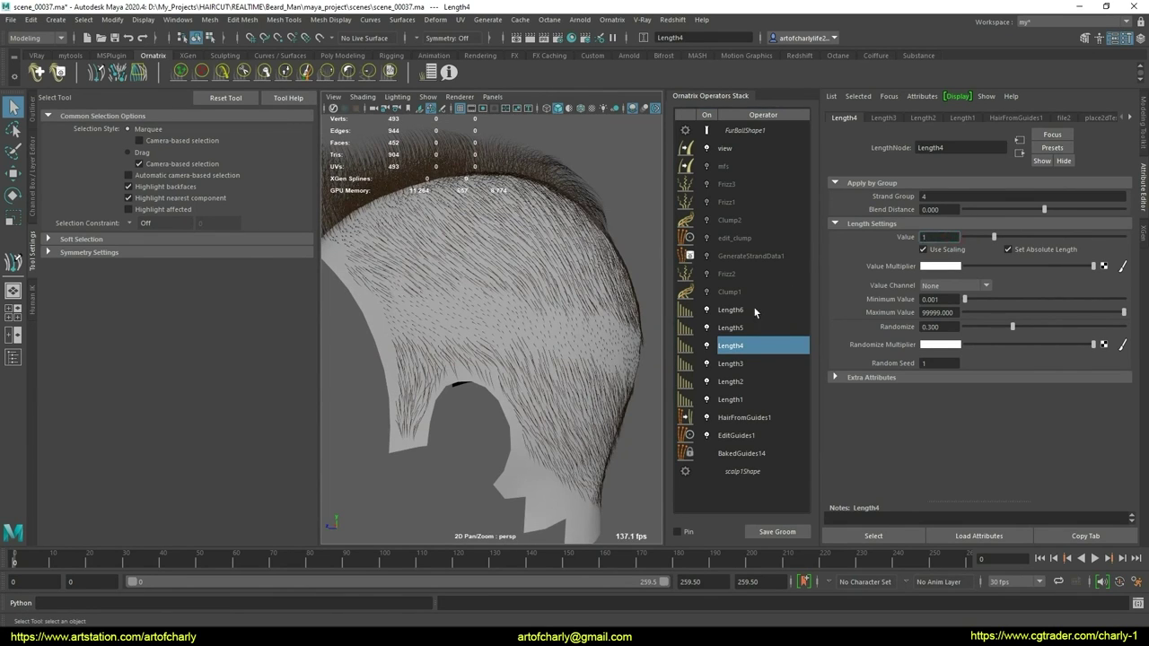
{"action": "key", "text": "Return"}
{"action": "left_click", "coordinate": [732, 328]}
{"action": "left_click_drag", "start_coordinate": [1052, 236], "coordinate": [993, 236]}
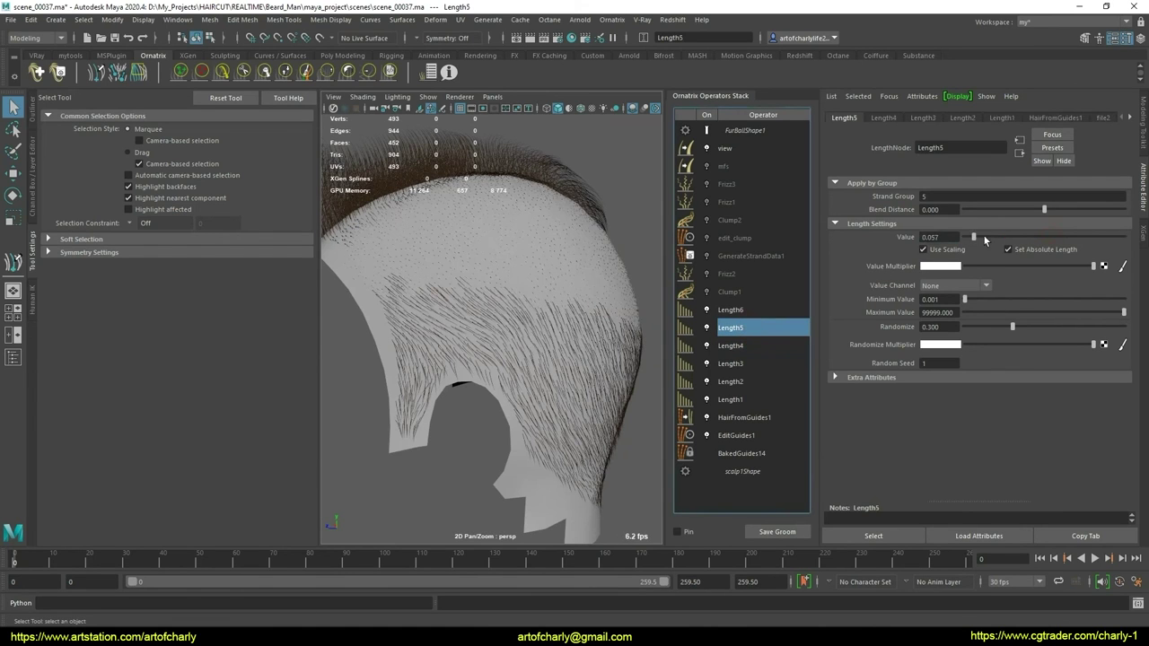
{"action": "mouse_move", "coordinate": [534, 289]}
{"action": "left_mouse_down", "text": "alt"}
{"action": "mouse_move", "coordinate": [556, 301]}
{"action": "mouse_move", "coordinate": [448, 284]}
{"action": "left_mouse_up", "text": "alt"}
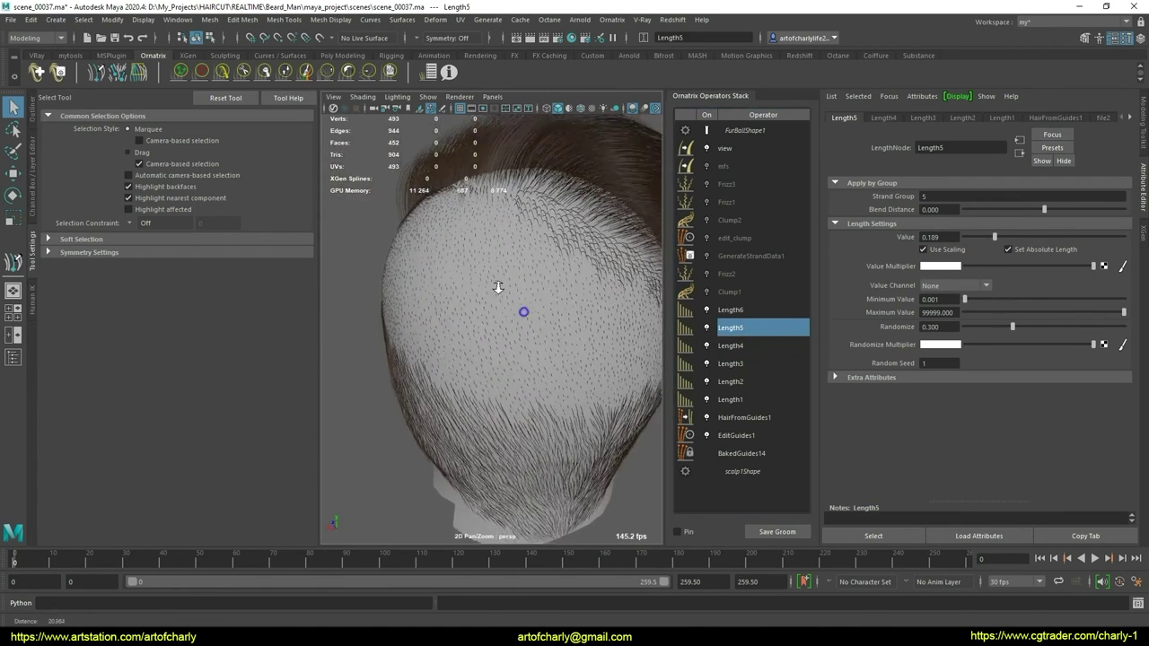
{"action": "left_click_drag", "start_coordinate": [1051, 230], "coordinate": [983, 226]}
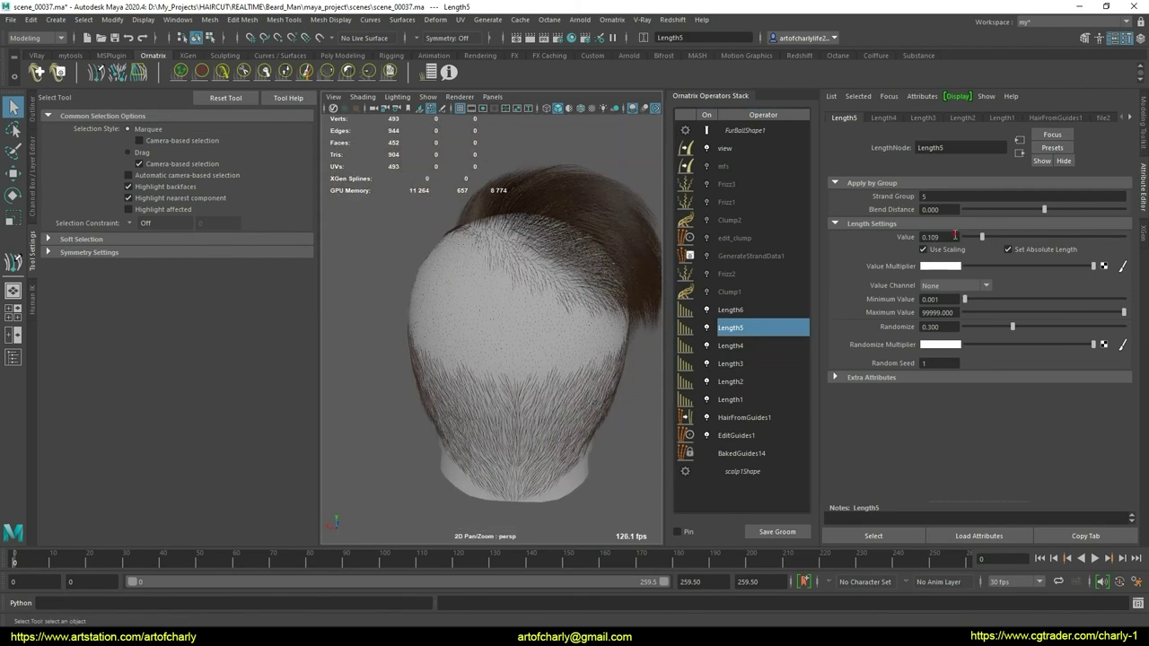
{"action": "double_click", "coordinate": [955, 236]}
{"action": "type", "text": "1"}
{"action": "key", "text": "Return"}
{"action": "left_click", "coordinate": [741, 310]}
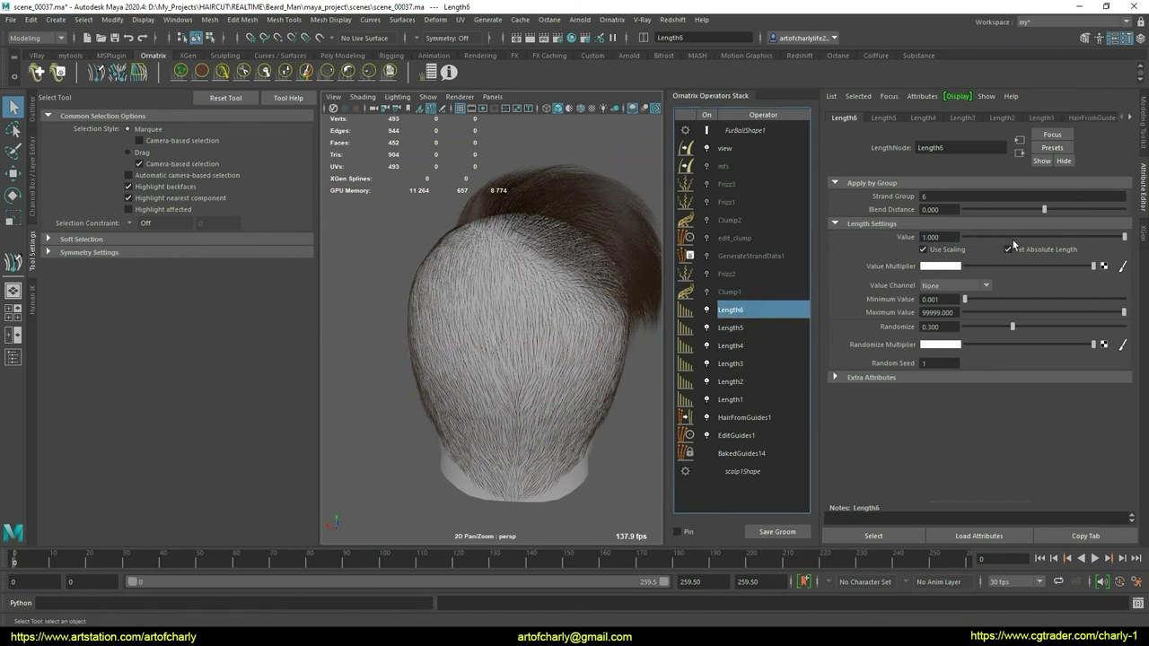
{"action": "left_click_drag", "start_coordinate": [1013, 239], "coordinate": [1003, 239]}
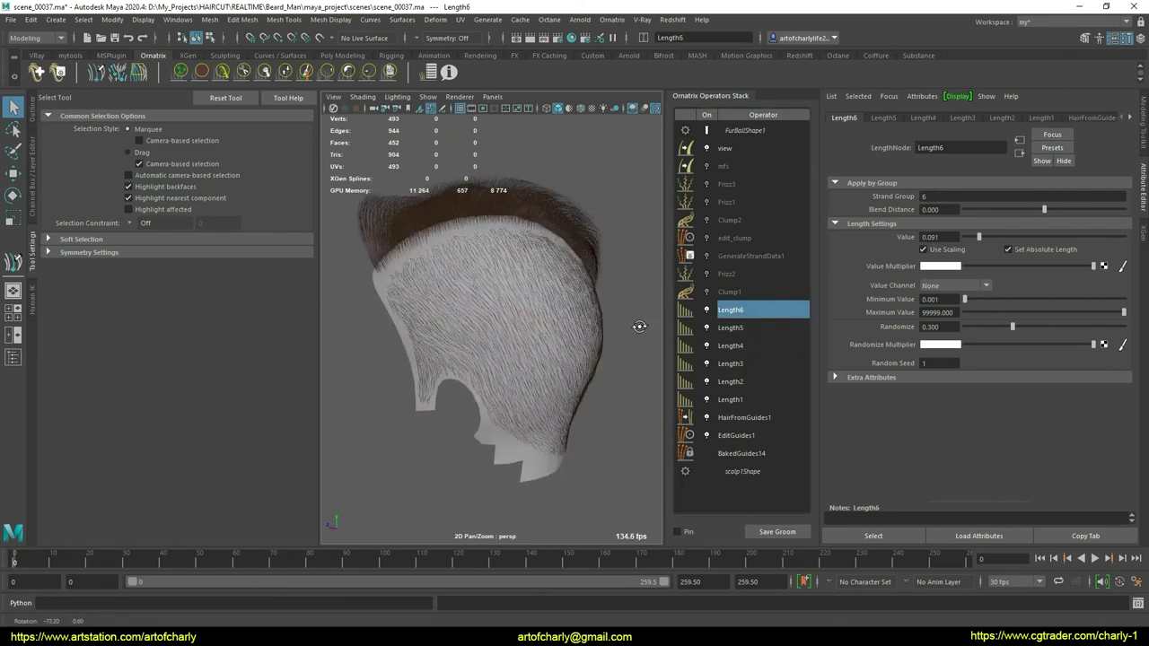
{"action": "left_click_drag", "start_coordinate": [638, 326], "coordinate": [626, 333], "text": "alt"}
{"action": "double_click", "coordinate": [933, 237]}
{"action": "type", "text": "1"}
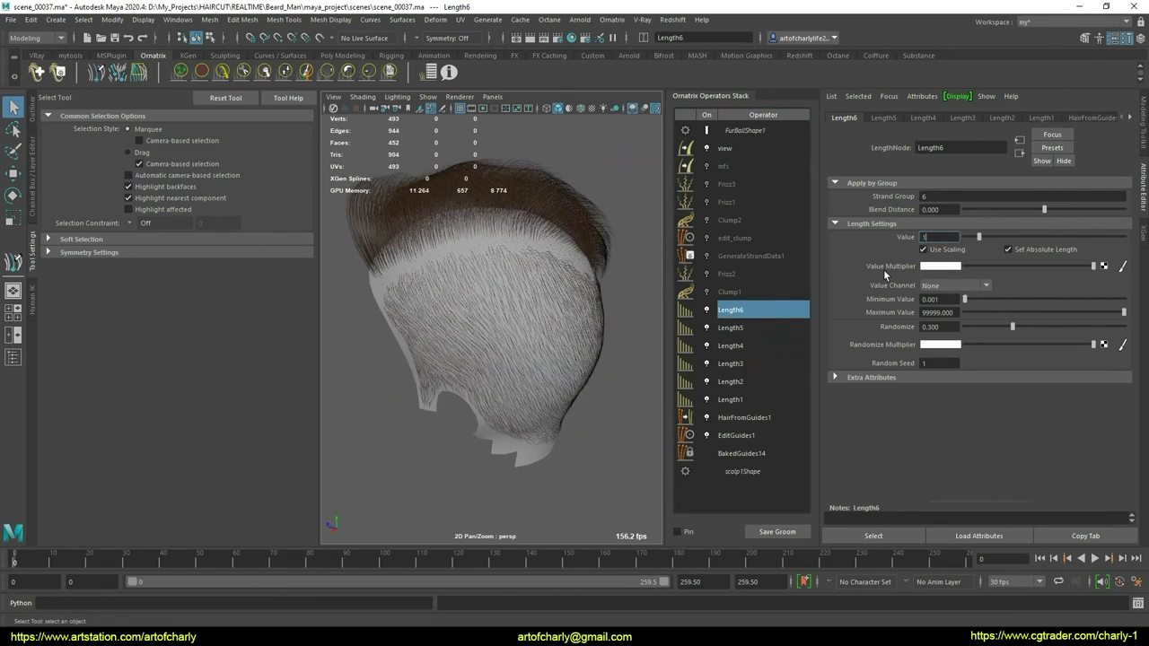
{"action": "key", "text": "Return"}
{"action": "scroll", "coordinate": [569, 350], "scroll_direction": "up", "scroll_amount": 2}
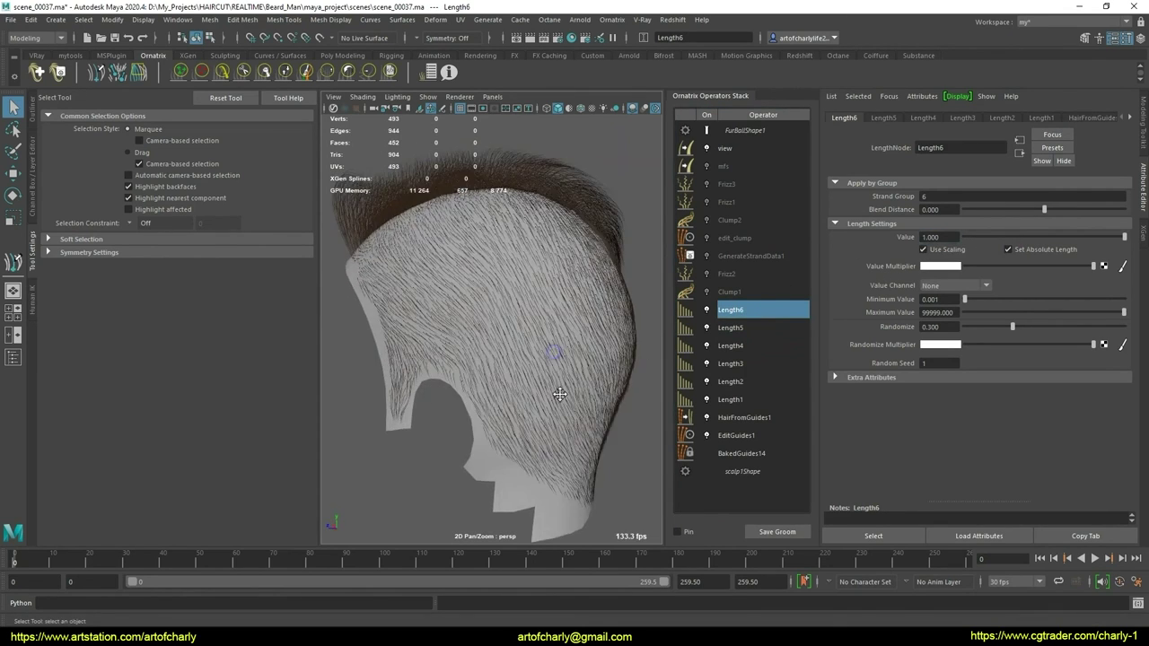
{"action": "scroll", "coordinate": [559, 392], "scroll_direction": "up", "scroll_amount": 2}
{"action": "scroll", "coordinate": [500, 379], "scroll_direction": "up", "scroll_amount": 2}
{"action": "scroll", "coordinate": [526, 372], "scroll_direction": "up", "scroll_amount": 2}
{"action": "mouse_move", "coordinate": [447, 403]}
{"action": "left_mouse_down", "text": "alt"}
{"action": "mouse_move", "coordinate": [412, 453]}
{"action": "mouse_move", "coordinate": [499, 394]}
{"action": "mouse_move", "coordinate": [499, 378]}
{"action": "mouse_move", "coordinate": [765, 380]}
{"action": "left_mouse_up", "text": "alt"}
{"action": "left_click", "coordinate": [745, 400]}
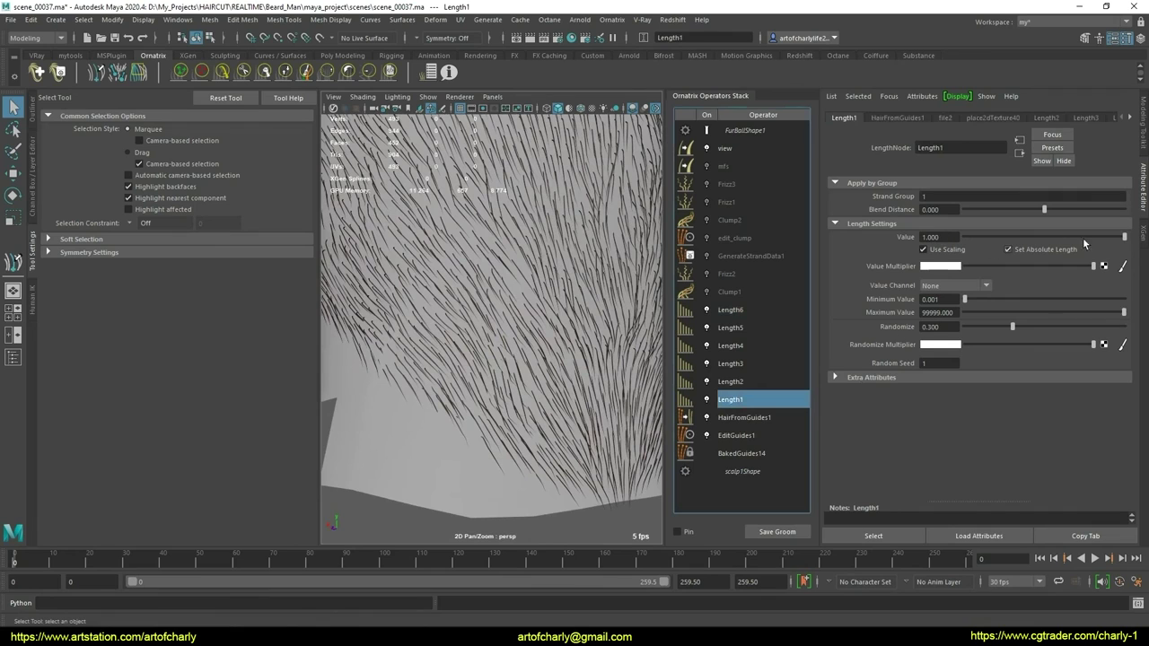
Shorten Length1's strand group 1 hair to a 0.117 stubble at the nape
{"action": "left_click_drag", "start_coordinate": [1117, 241], "coordinate": [981, 243]}
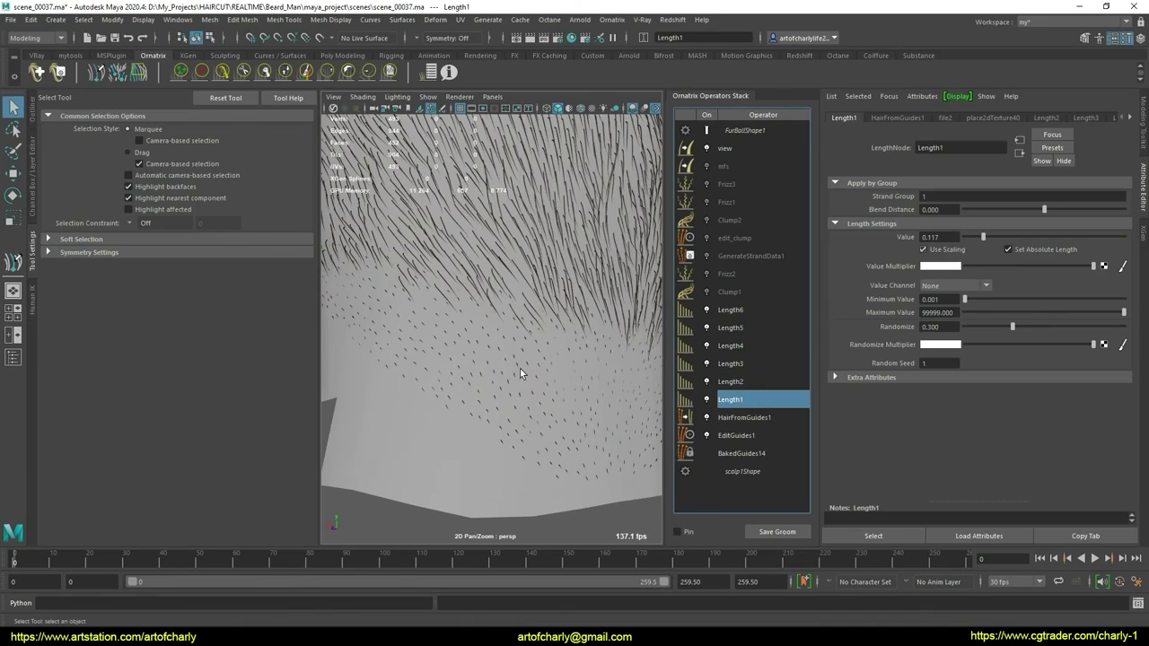
{"action": "right_click_drag", "start_coordinate": [521, 373], "coordinate": [484, 326], "text": "alt"}
{"action": "left_click_drag", "start_coordinate": [485, 326], "coordinate": [501, 376], "text": "alt"}
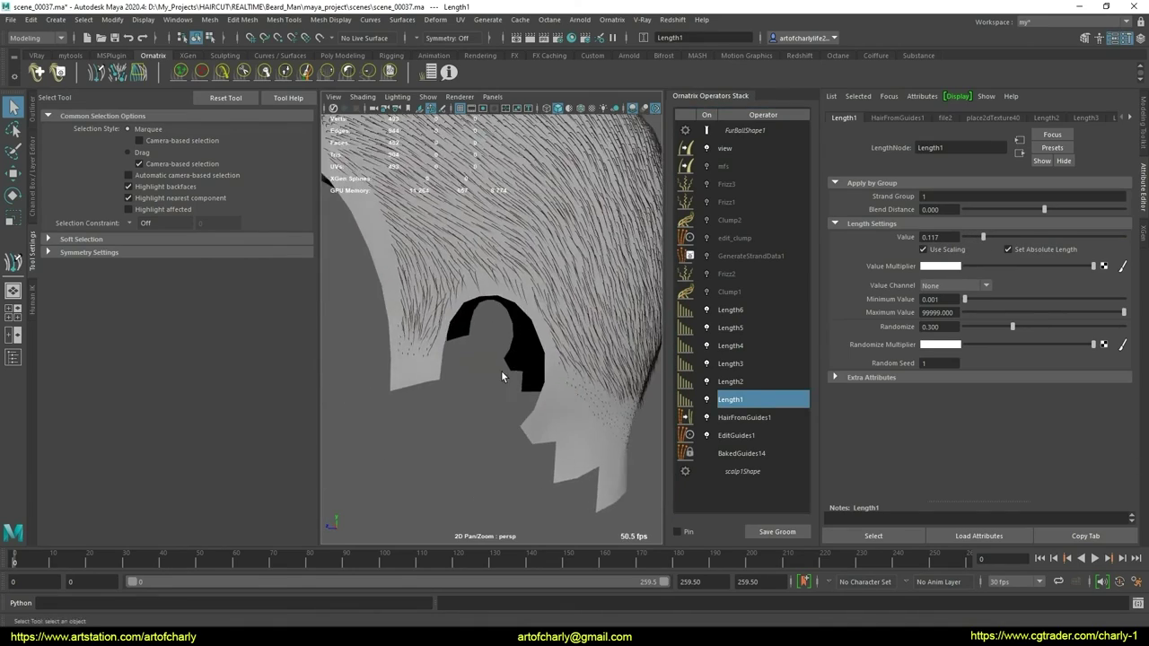
{"action": "right_click_drag", "start_coordinate": [501, 369], "coordinate": [522, 442], "text": "alt"}
{"action": "mouse_move", "coordinate": [522, 443]}
{"action": "left_mouse_down", "text": "alt"}
{"action": "mouse_move", "coordinate": [527, 395]}
{"action": "mouse_move", "coordinate": [499, 384]}
{"action": "left_mouse_up", "text": "alt"}
{"action": "right_click_drag", "start_coordinate": [499, 384], "coordinate": [662, 371], "text": "alt"}
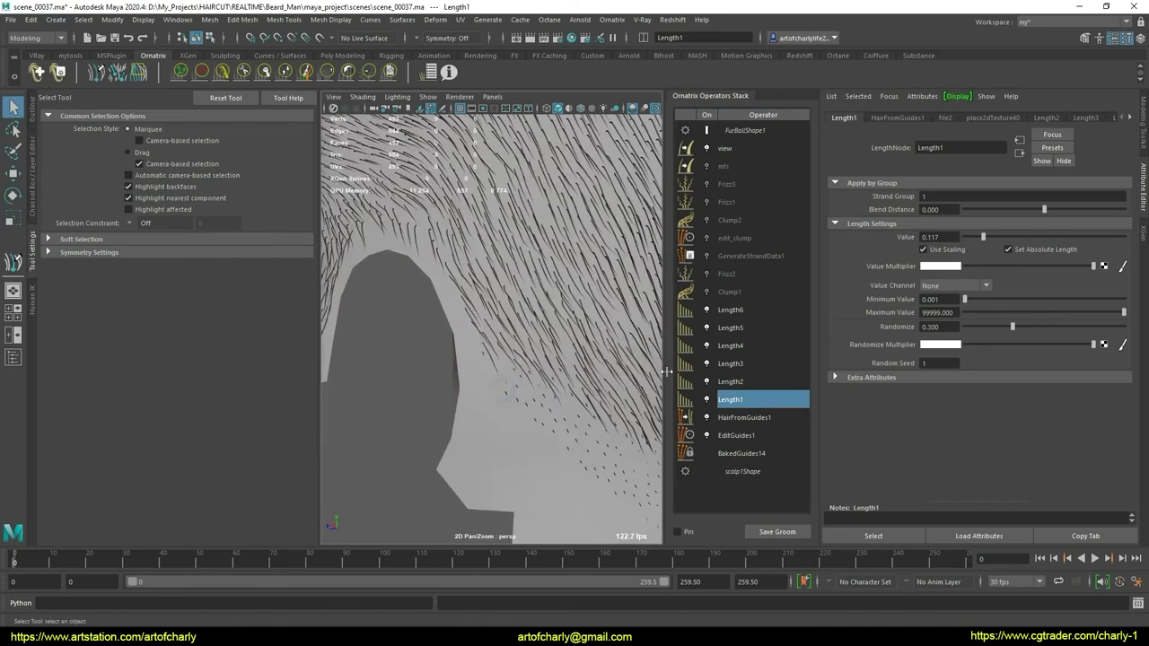
Try Length1 blend distances around 35.8, 57.7 and 4.2, then set it to 0
{"action": "mouse_move", "coordinate": [1047, 209]}
{"action": "left_mouse_down"}
{"action": "mouse_move", "coordinate": [1074, 209]}
{"action": "mouse_move", "coordinate": [1025, 204]}
{"action": "mouse_move", "coordinate": [1068, 203]}
{"action": "mouse_move", "coordinate": [1039, 208]}
{"action": "left_mouse_up"}
{"action": "mouse_move", "coordinate": [502, 297]}
{"action": "left_mouse_down", "text": "alt"}
{"action": "mouse_move", "coordinate": [526, 277]}
{"action": "mouse_move", "coordinate": [526, 308]}
{"action": "mouse_move", "coordinate": [639, 319]}
{"action": "left_mouse_up", "text": "alt"}
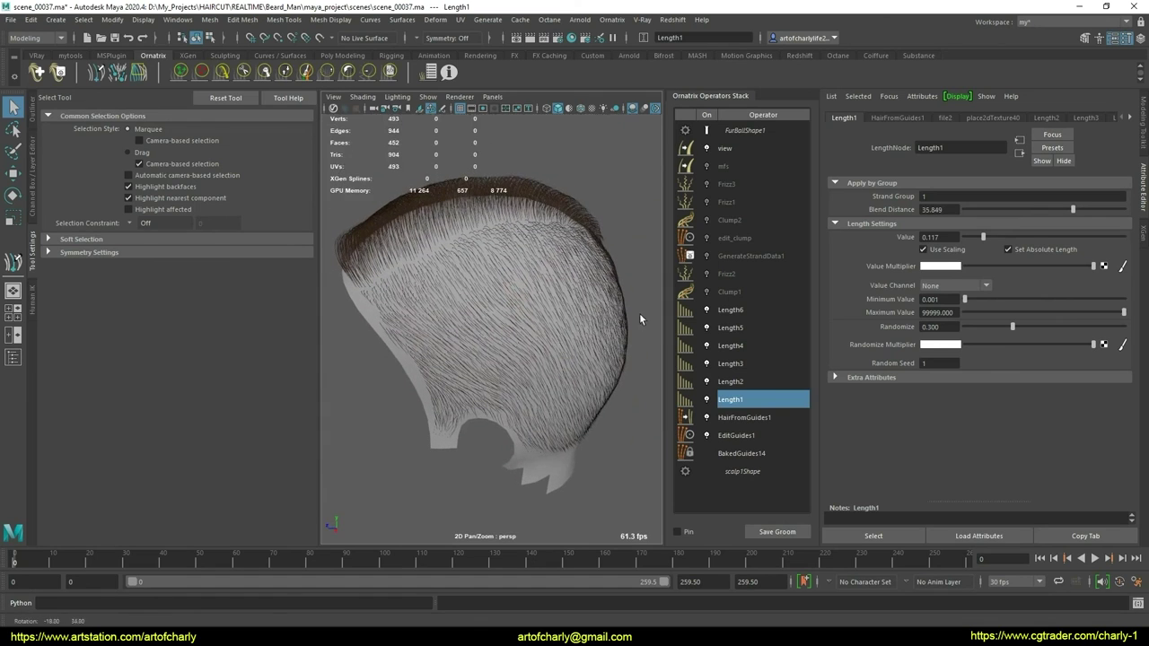
{"action": "left_click_drag", "start_coordinate": [1072, 209], "coordinate": [1091, 209]}
{"action": "left_click_drag", "start_coordinate": [1036, 211], "coordinate": [1049, 211]}
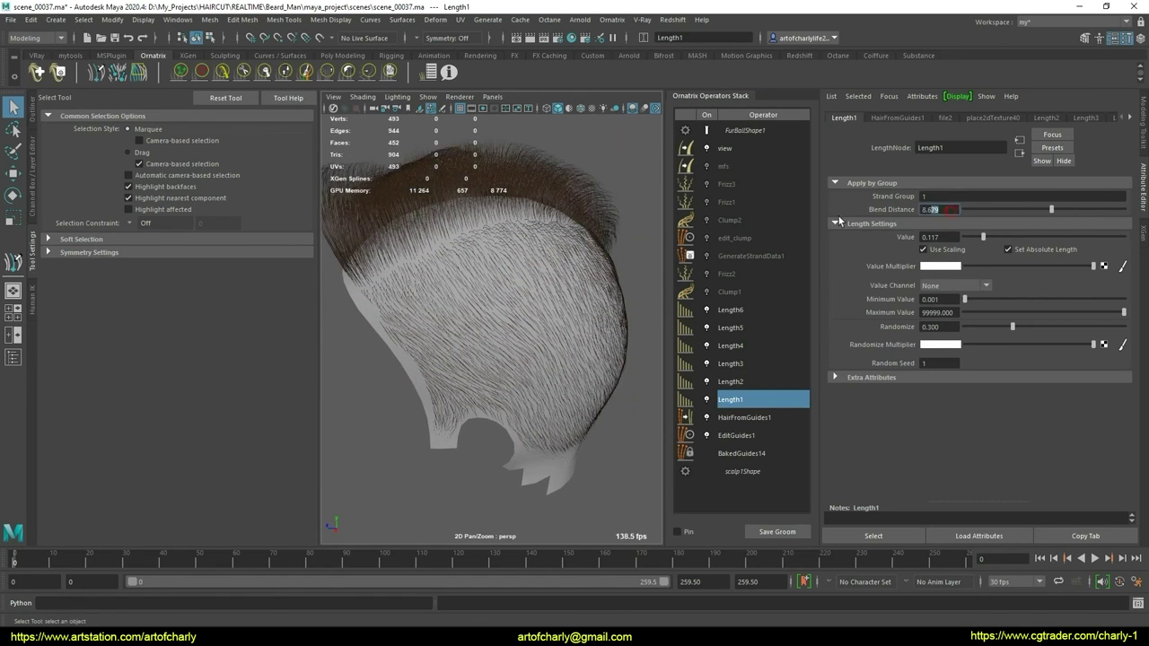
{"action": "type", "text": "0"}
{"action": "key", "text": "Return"}
Inspect the short fade from the side and back of the head, then select Length6
{"action": "left_click_drag", "start_coordinate": [538, 407], "coordinate": [513, 347], "text": "alt"}
{"action": "scroll", "coordinate": [512, 350], "scroll_direction": "up", "scroll_amount": 3}
{"action": "scroll", "coordinate": [513, 372], "scroll_direction": "up", "scroll_amount": 3}
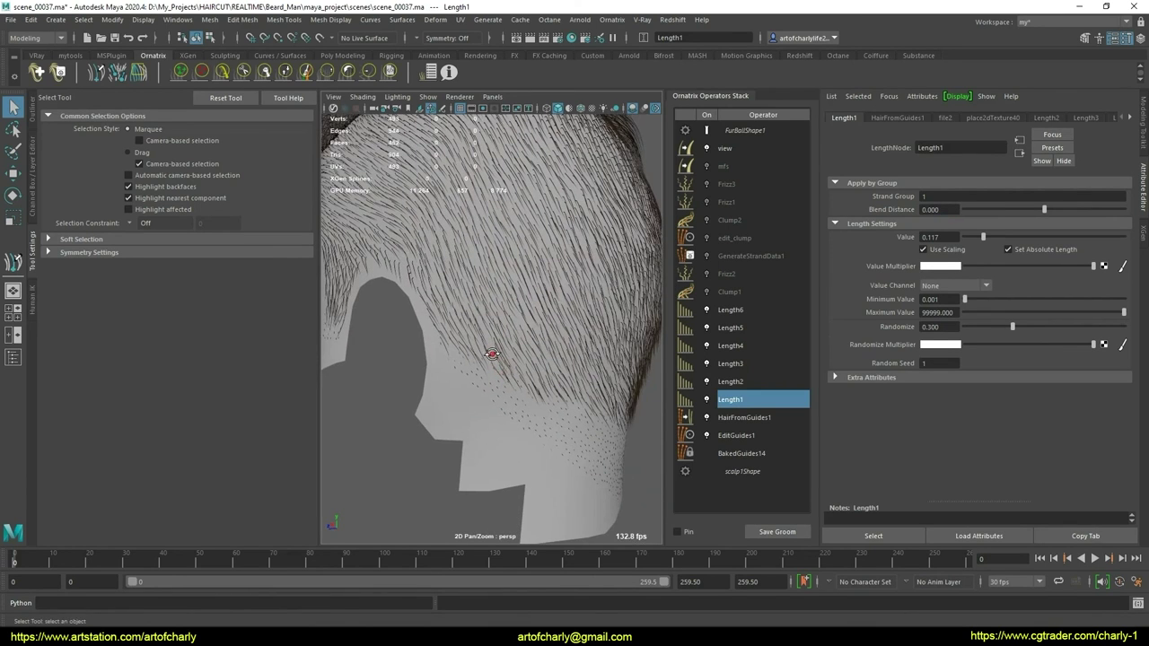
{"action": "middle_click_drag", "start_coordinate": [492, 354], "coordinate": [490, 359]}
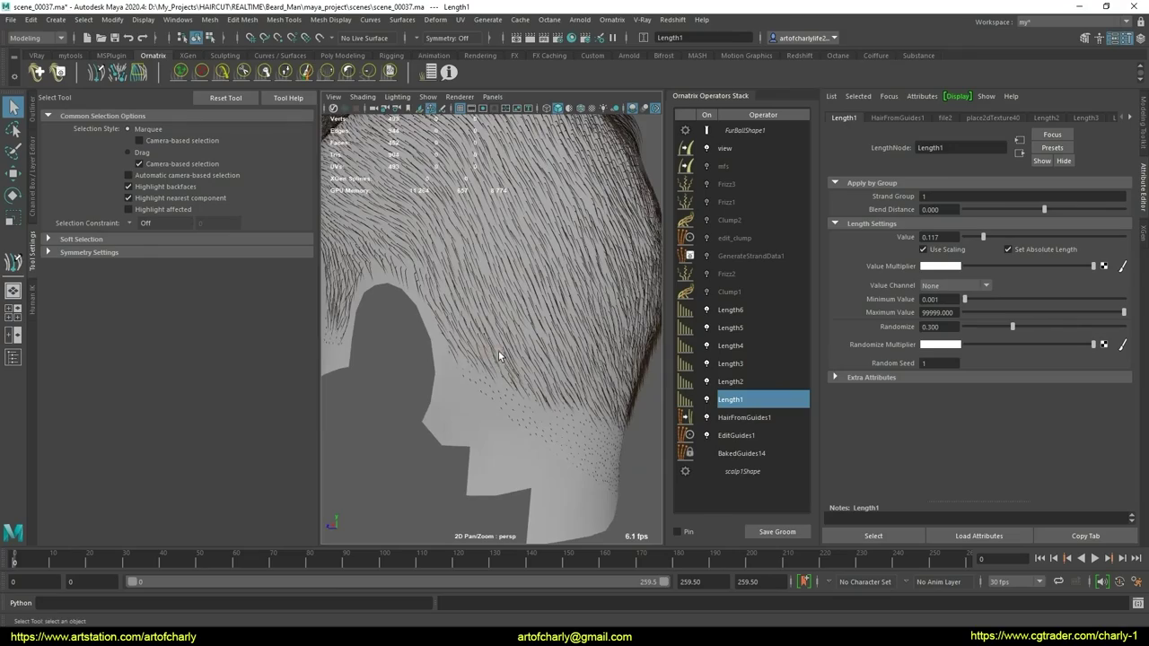
{"action": "mouse_move", "coordinate": [499, 356]}
{"action": "left_mouse_down", "text": "alt"}
{"action": "mouse_move", "coordinate": [430, 369]}
{"action": "mouse_move", "coordinate": [477, 385]}
{"action": "mouse_move", "coordinate": [440, 385]}
{"action": "mouse_move", "coordinate": [520, 389]}
{"action": "mouse_move", "coordinate": [522, 377]}
{"action": "left_mouse_up", "text": "alt"}
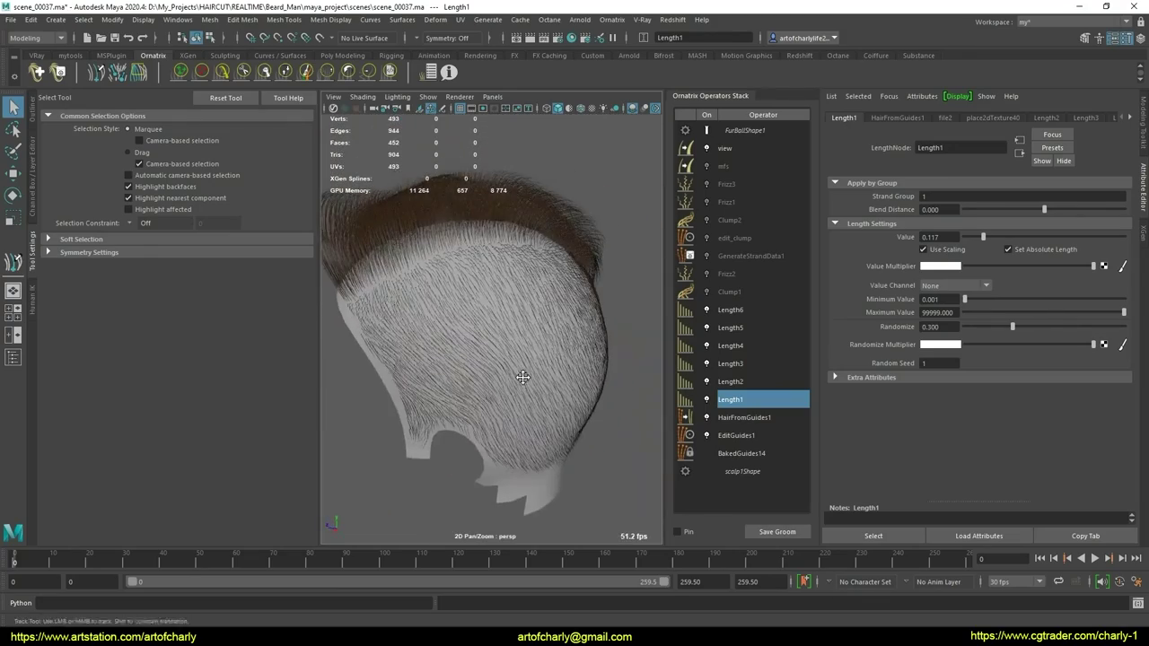
{"action": "middle_click_drag", "start_coordinate": [522, 377], "coordinate": [529, 373], "text": "alt"}
{"action": "left_click", "coordinate": [748, 311]}
Duplicate Length6 as a new Length7 operator applied to strand group 7
{"action": "right_click", "coordinate": [756, 299]}
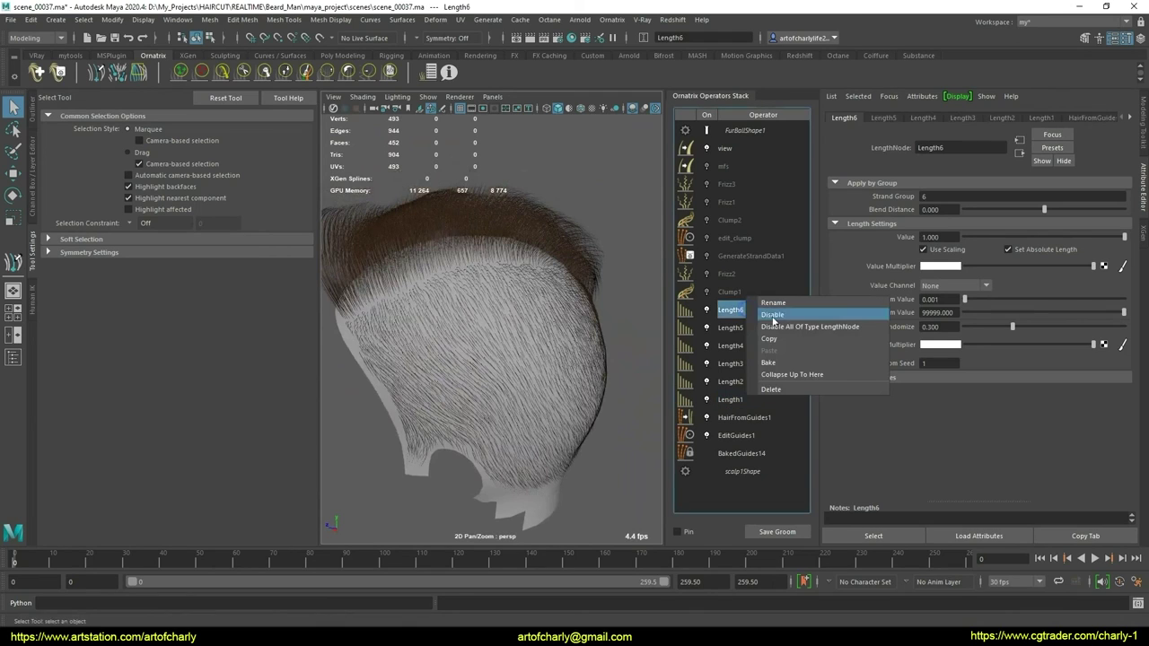
{"action": "left_click", "coordinate": [785, 341]}
{"action": "right_click", "coordinate": [767, 297]}
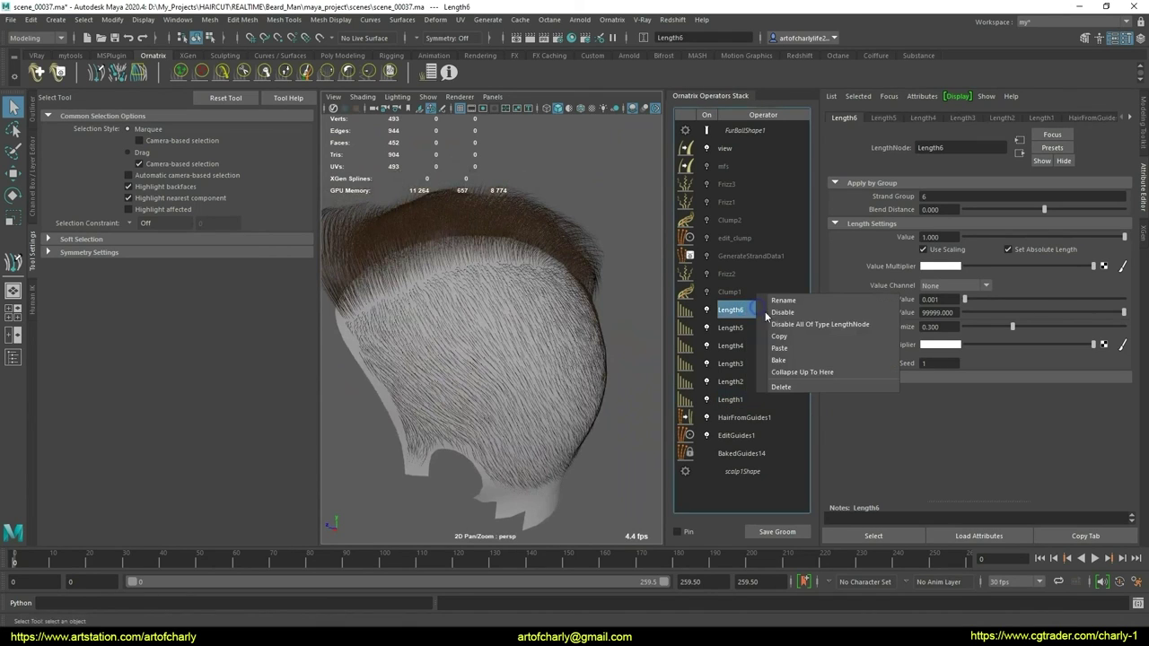
{"action": "left_click", "coordinate": [796, 350]}
{"action": "left_click", "coordinate": [951, 199]}
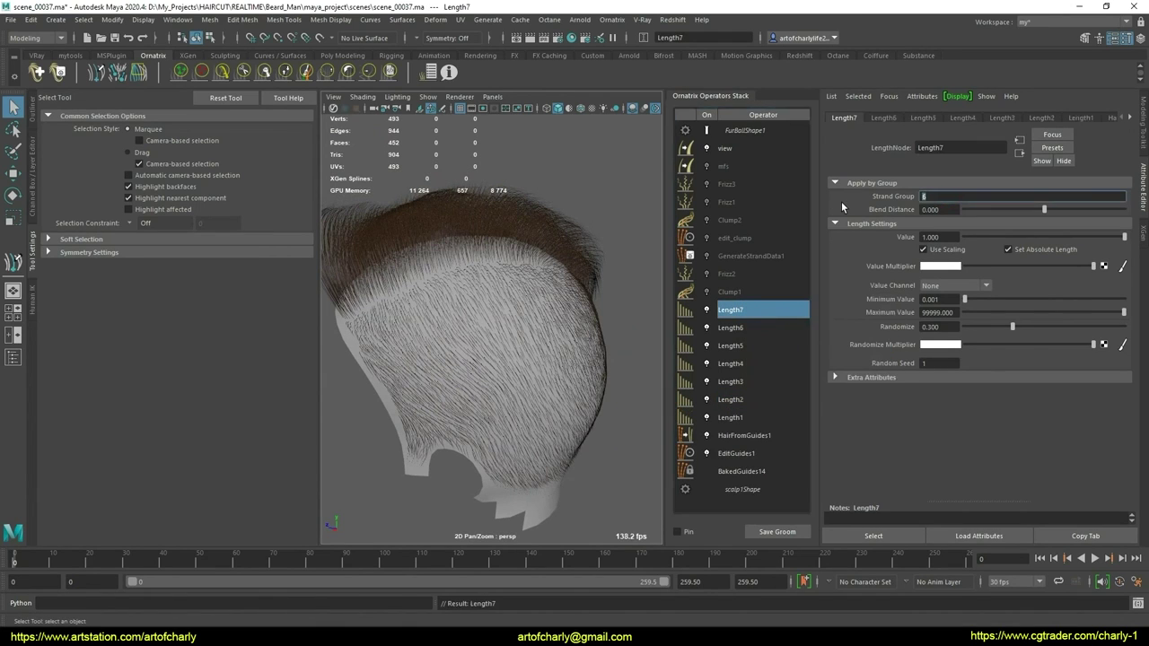
{"action": "type", "text": "7"}
{"action": "key", "text": "Return"}
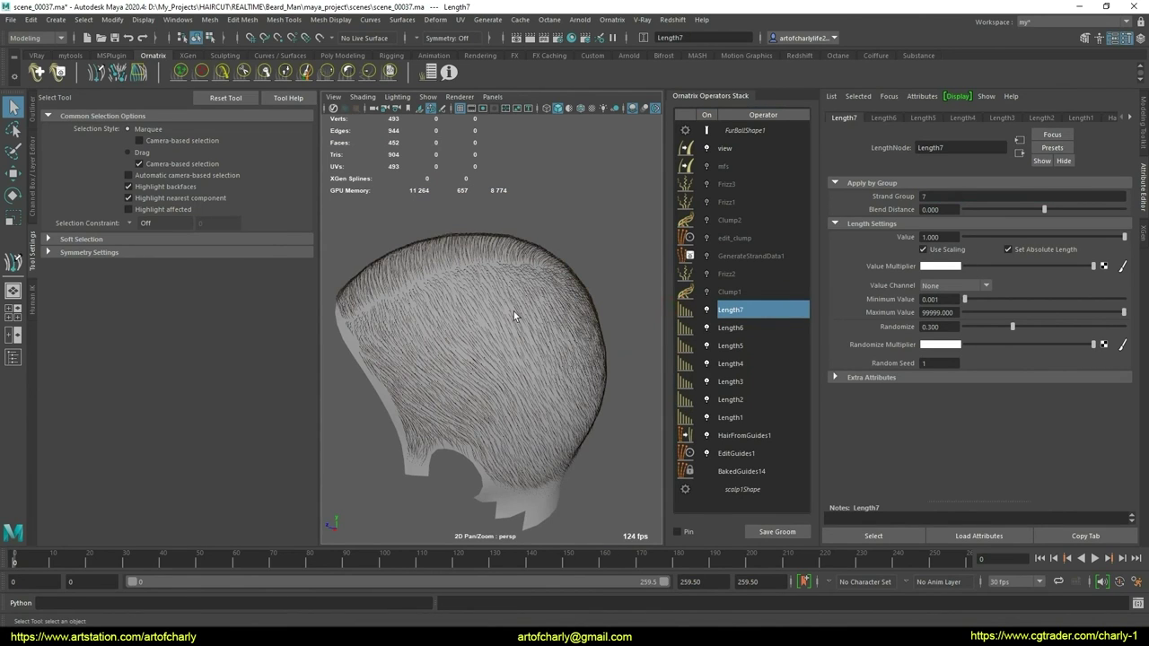
Turn off Use Scaling and Set Absolute Length on Length7, then review Length1 and Length2
{"action": "mouse_move", "coordinate": [515, 315]}
{"action": "left_mouse_down", "text": "alt"}
{"action": "mouse_move", "coordinate": [678, 304]}
{"action": "mouse_move", "coordinate": [467, 334]}
{"action": "left_mouse_up", "text": "alt"}
{"action": "left_click", "coordinate": [950, 247]}
{"action": "left_click", "coordinate": [1008, 248]}
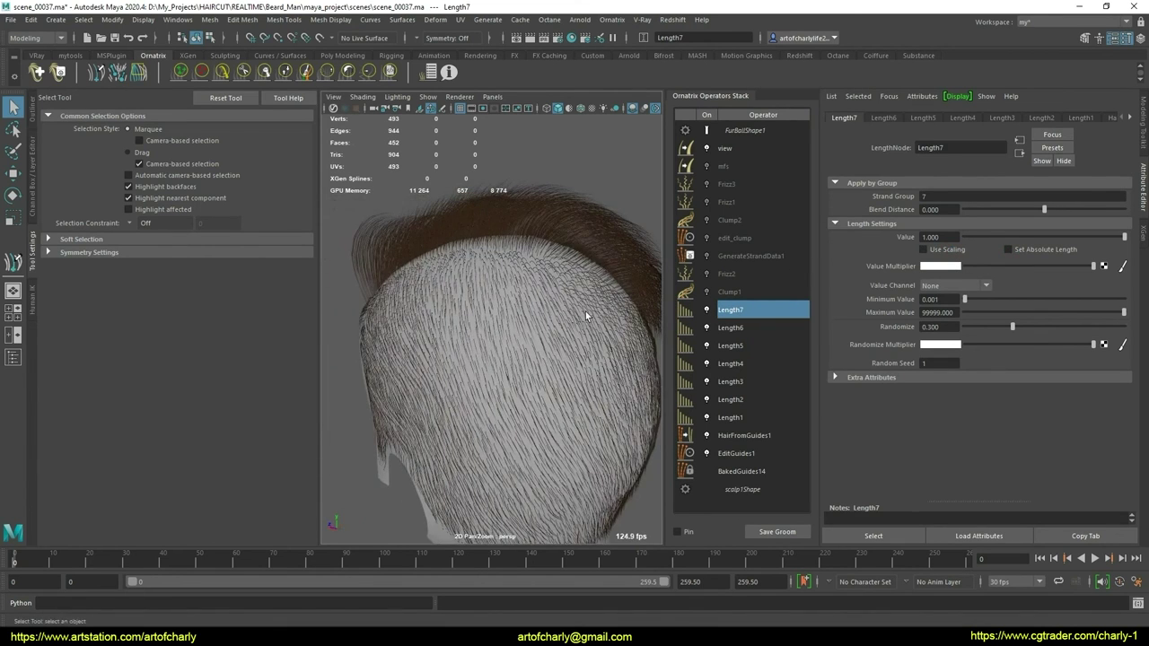
{"action": "left_click", "coordinate": [731, 417]}
{"action": "mouse_move", "coordinate": [475, 305]}
{"action": "left_mouse_down", "text": "alt"}
{"action": "mouse_move", "coordinate": [551, 333]}
{"action": "mouse_move", "coordinate": [512, 347]}
{"action": "mouse_move", "coordinate": [542, 373]}
{"action": "left_mouse_up", "text": "alt"}
{"action": "left_click", "coordinate": [730, 399]}
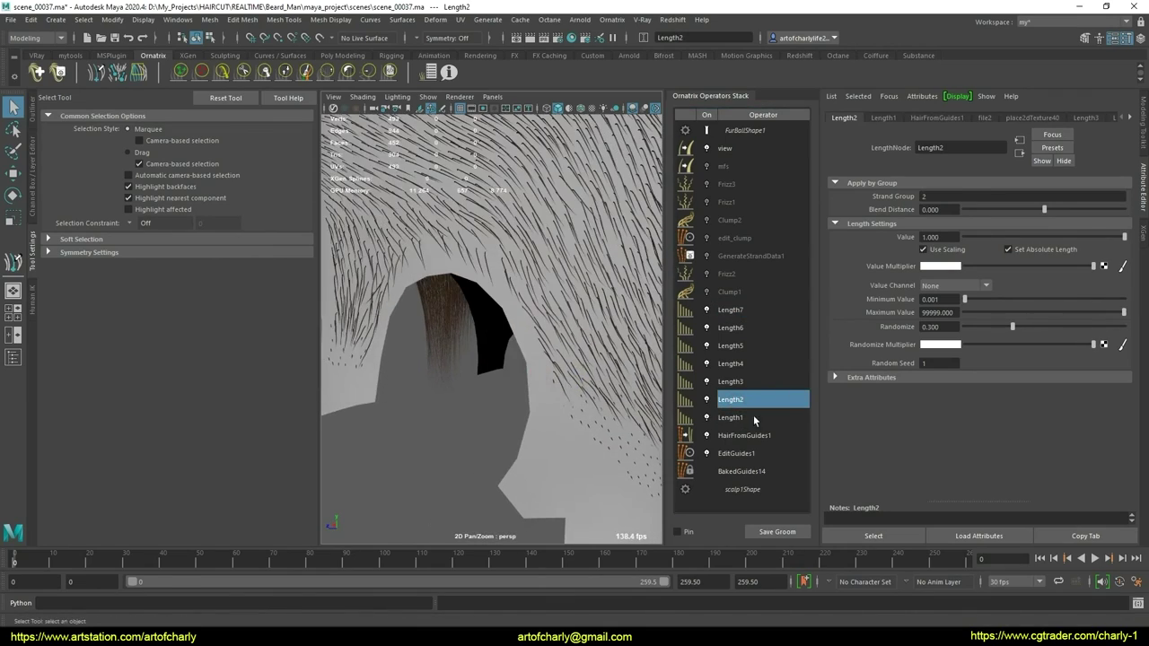
Recheck Length1's value, then set the Length2 operator's value to 0.2
{"action": "left_click", "coordinate": [752, 418]}
{"action": "left_click_drag", "start_coordinate": [944, 235], "coordinate": [934, 233]}
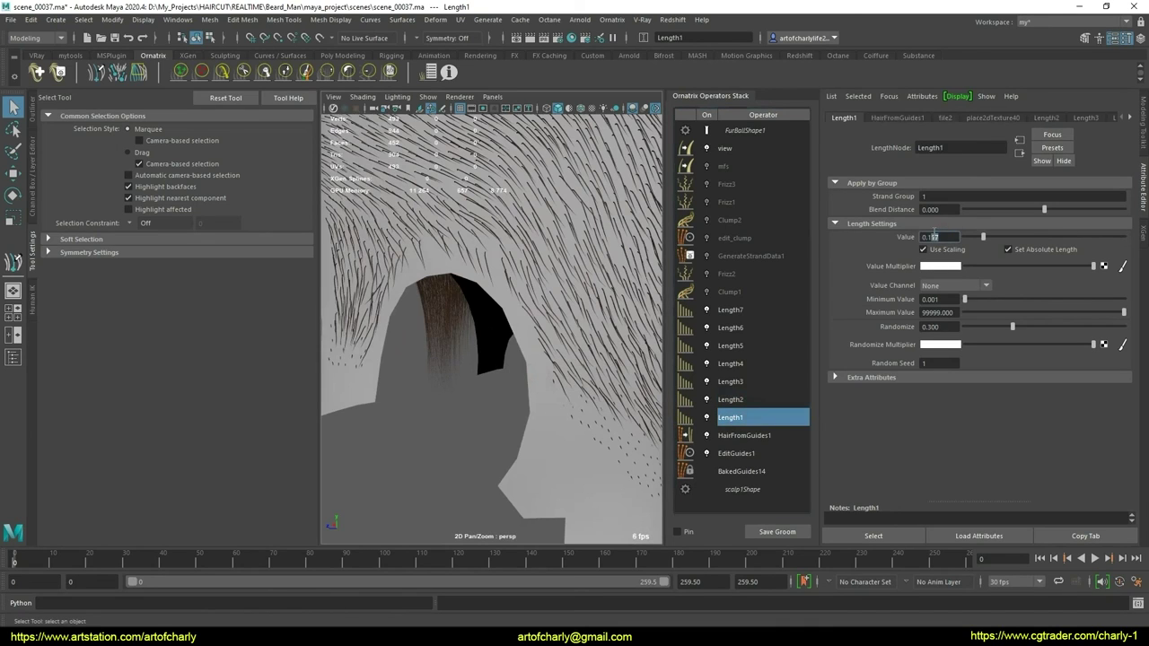
{"action": "left_click", "coordinate": [737, 404]}
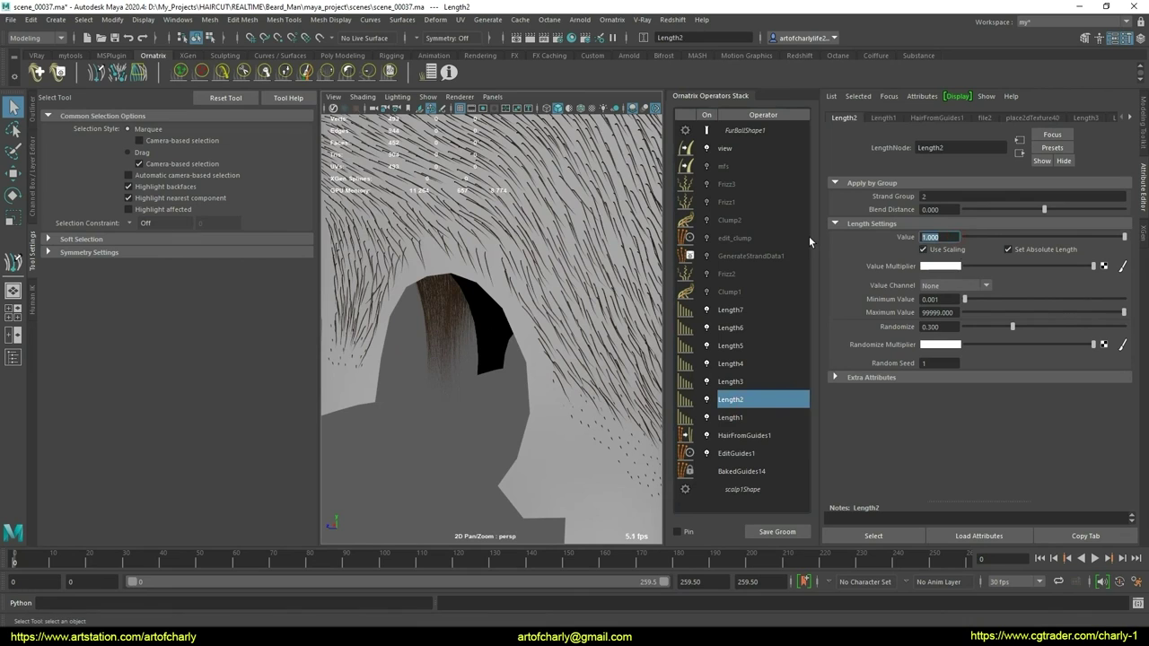
{"action": "type", "text": "0.2"}
{"action": "key", "text": "Return"}
View the whole head and set the Length3 operator's value to 0.3
{"action": "mouse_move", "coordinate": [579, 439]}
{"action": "right_mouse_down", "text": "alt"}
{"action": "mouse_move", "coordinate": [526, 393]}
{"action": "mouse_move", "coordinate": [472, 382]}
{"action": "right_mouse_up", "text": "alt"}
{"action": "left_click_drag", "start_coordinate": [466, 383], "coordinate": [541, 392], "text": "alt"}
{"action": "scroll", "coordinate": [436, 377], "scroll_direction": "up", "scroll_amount": 2}
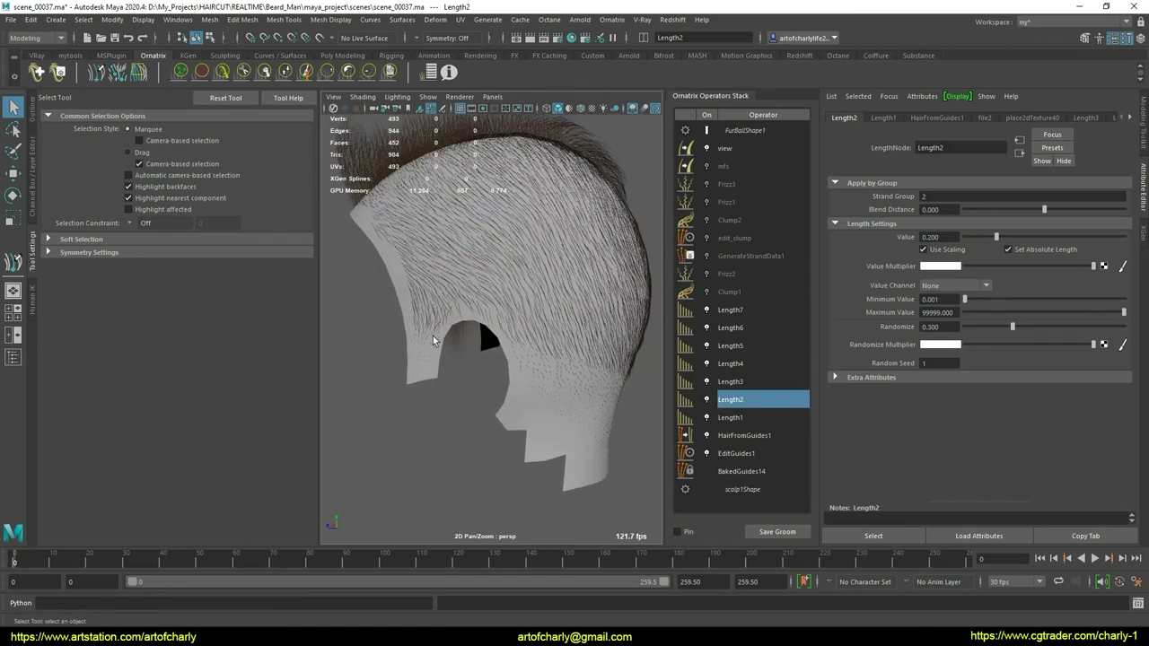
{"action": "scroll", "coordinate": [440, 384], "scroll_direction": "up", "scroll_amount": 2}
{"action": "scroll", "coordinate": [453, 385], "scroll_direction": "up", "scroll_amount": 2}
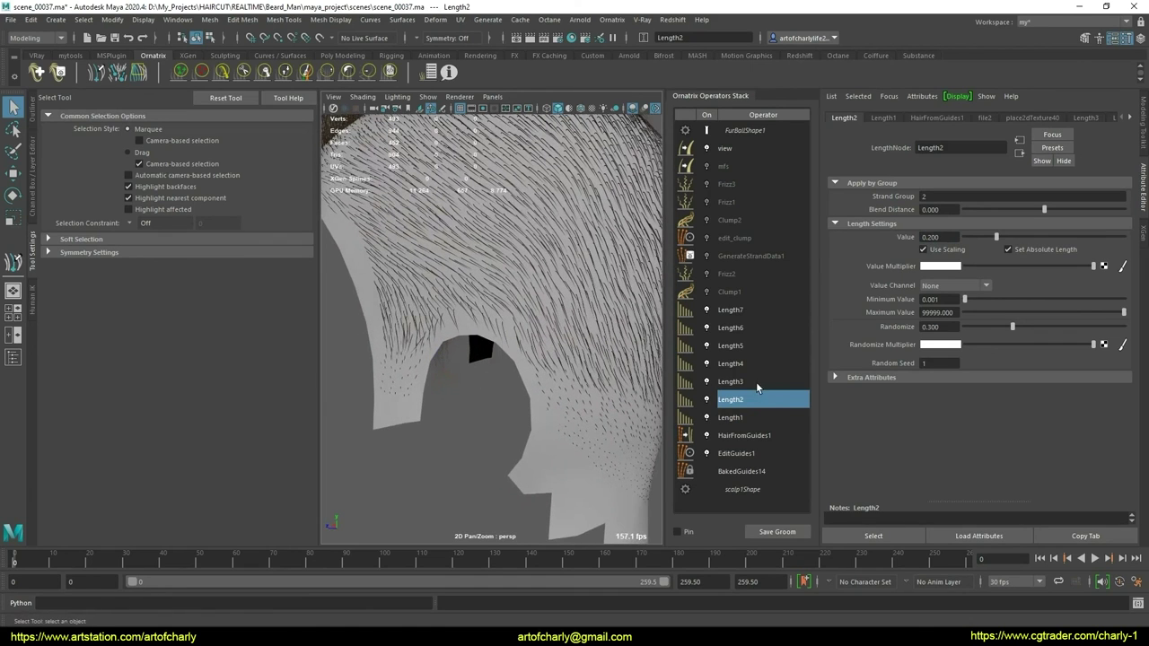
{"action": "left_click", "coordinate": [757, 382]}
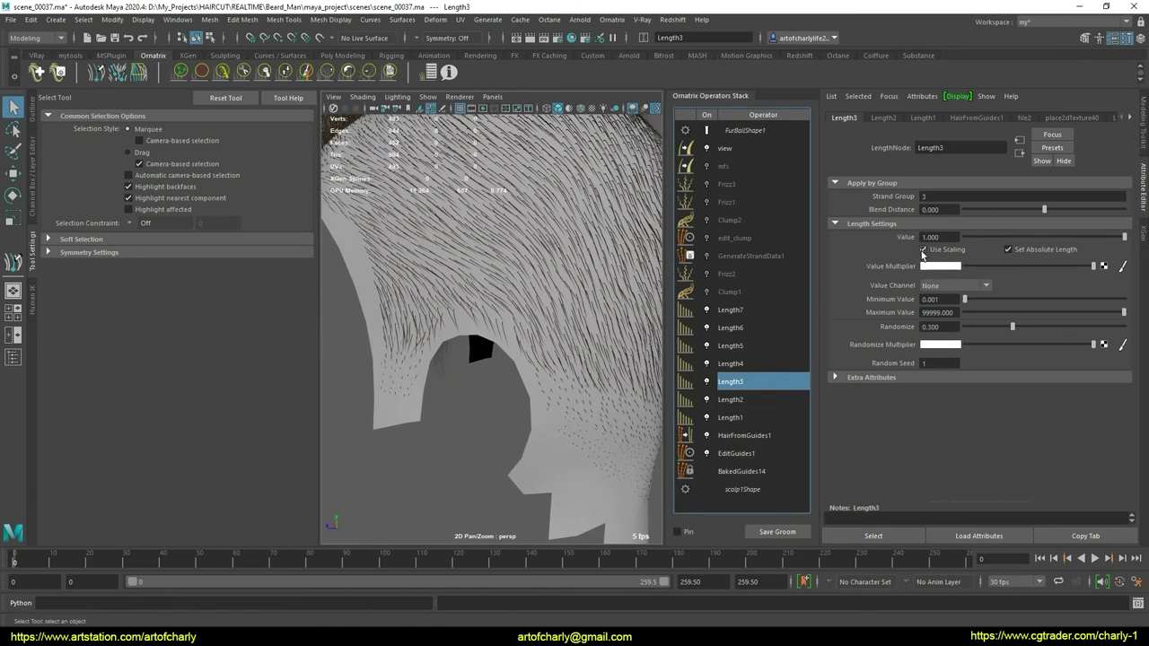
{"action": "type", "text": "0."}
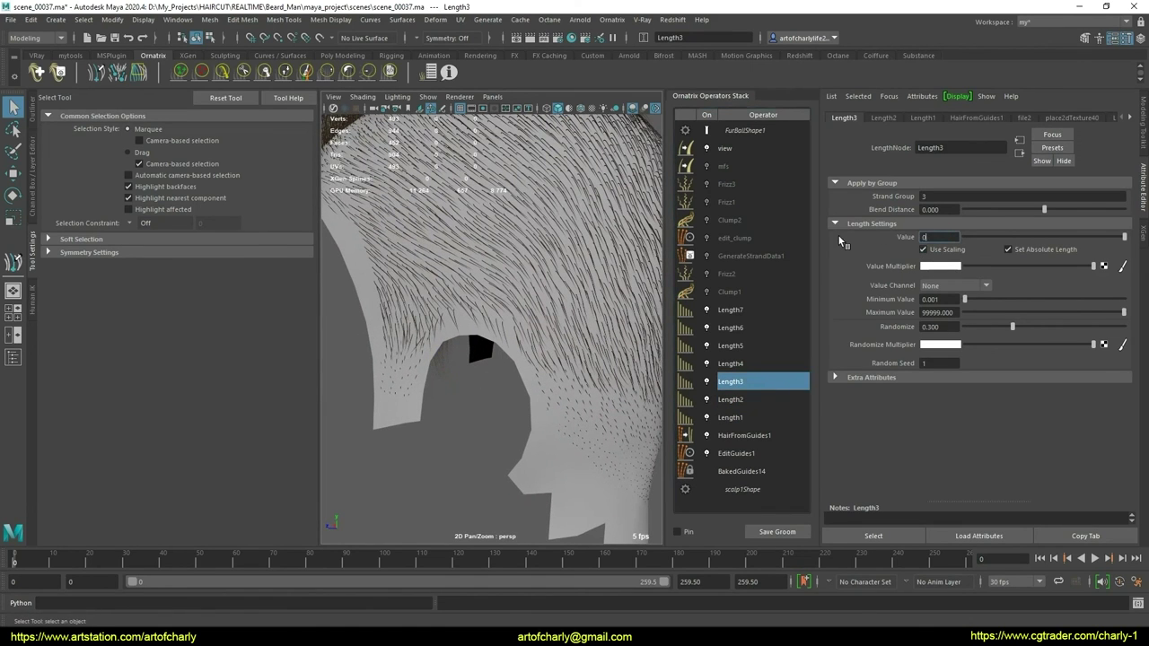
{"action": "type", "text": "3"}
{"action": "key", "text": "Return"}
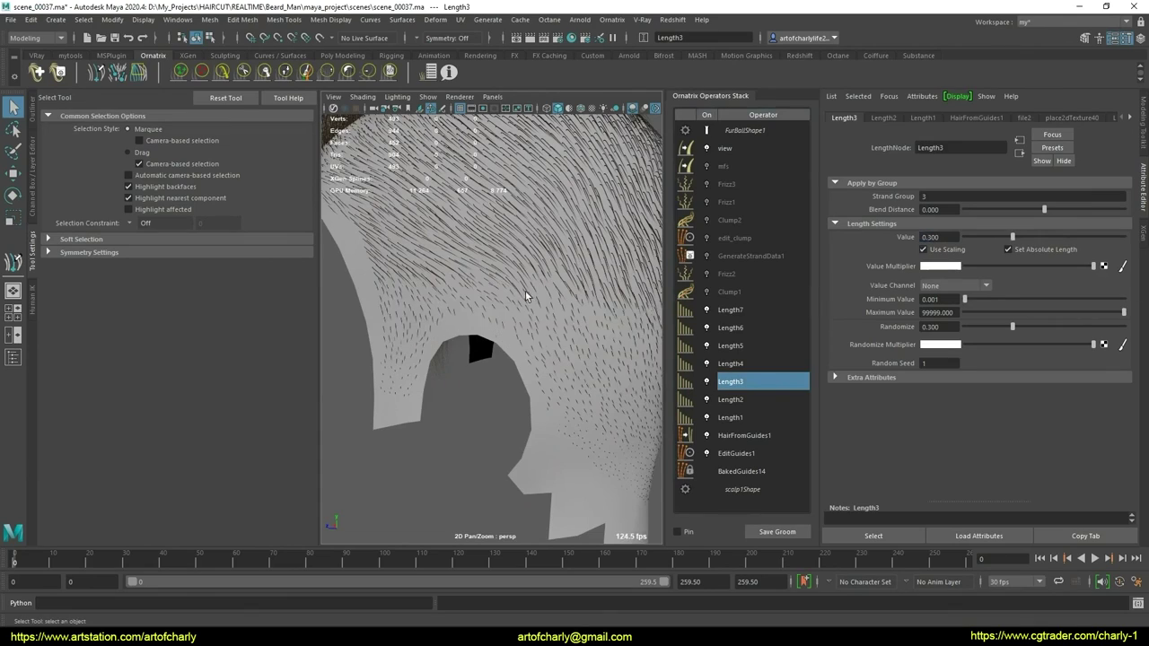
Inspect the hairline by the ear and set Length4's value to 0.4
{"action": "left_click_drag", "start_coordinate": [529, 297], "coordinate": [434, 287], "text": "alt"}
{"action": "mouse_move", "coordinate": [433, 287]}
{"action": "right_mouse_down", "text": "alt"}
{"action": "mouse_move", "coordinate": [467, 261]}
{"action": "mouse_move", "coordinate": [456, 333]}
{"action": "mouse_move", "coordinate": [493, 344]}
{"action": "right_mouse_up", "text": "alt"}
{"action": "middle_click_drag", "start_coordinate": [493, 344], "coordinate": [543, 348], "text": "alt"}
{"action": "left_click", "coordinate": [747, 362]}
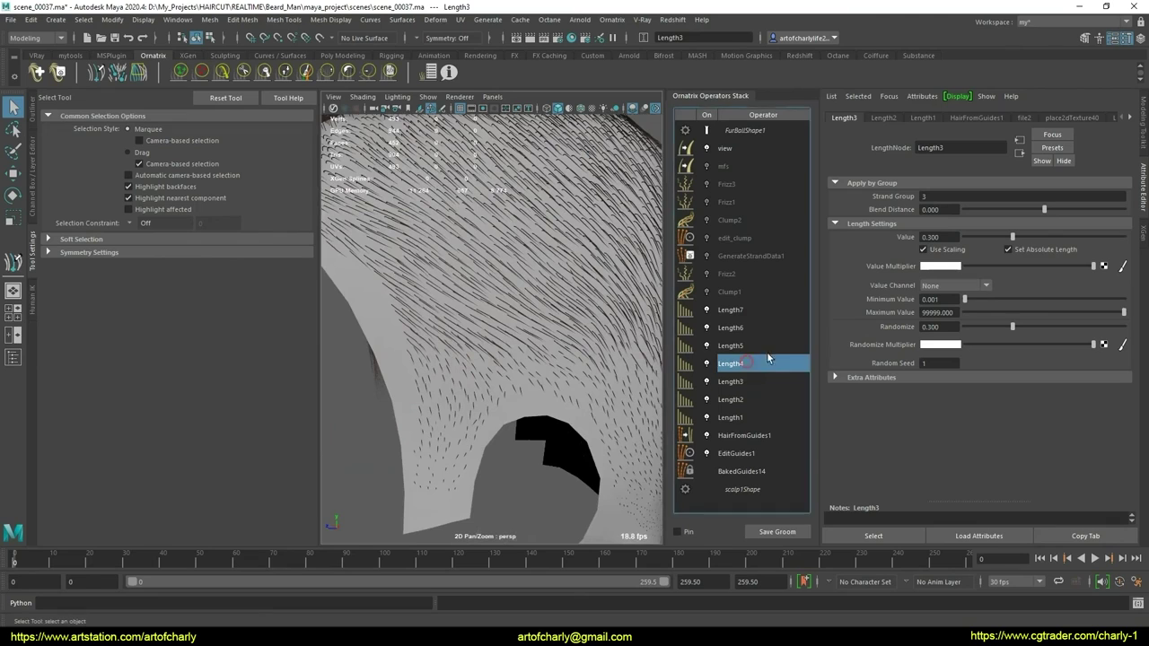
{"action": "left_click", "coordinate": [945, 237]}
{"action": "type", "text": "0."}
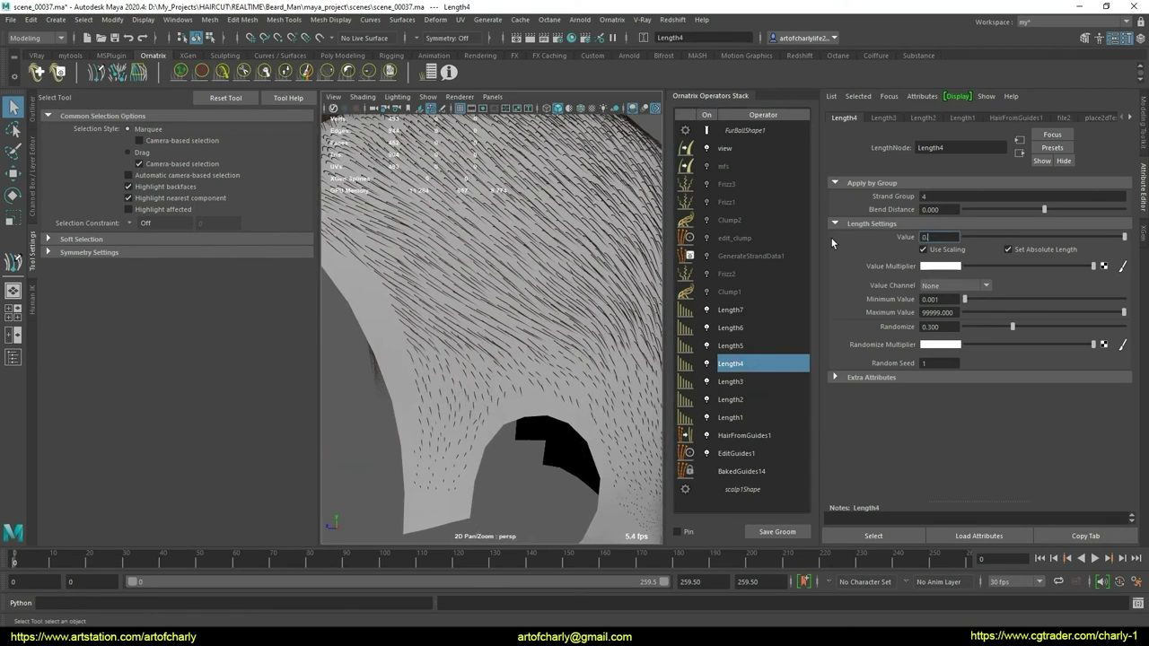
{"action": "type", "text": "4"}
{"action": "key", "text": "Return"}
Set Length5's value to 0.5 and start re-entering Length6's value
{"action": "left_click", "coordinate": [744, 348]}
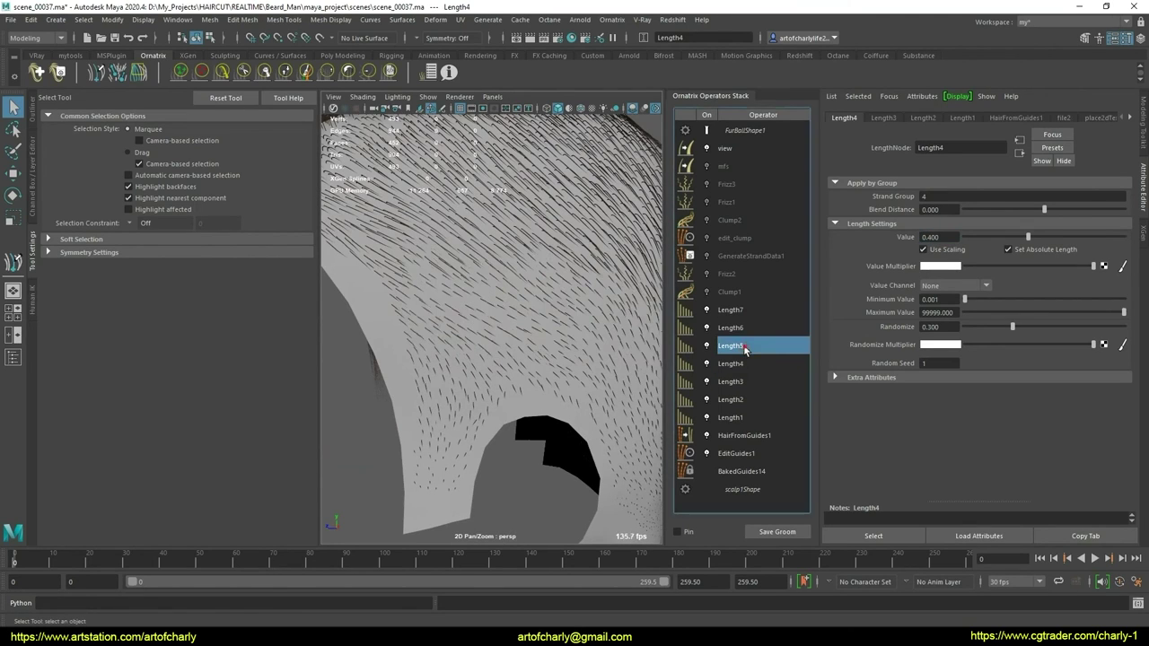
{"action": "left_click", "coordinate": [938, 237]}
{"action": "type", "text": "0."}
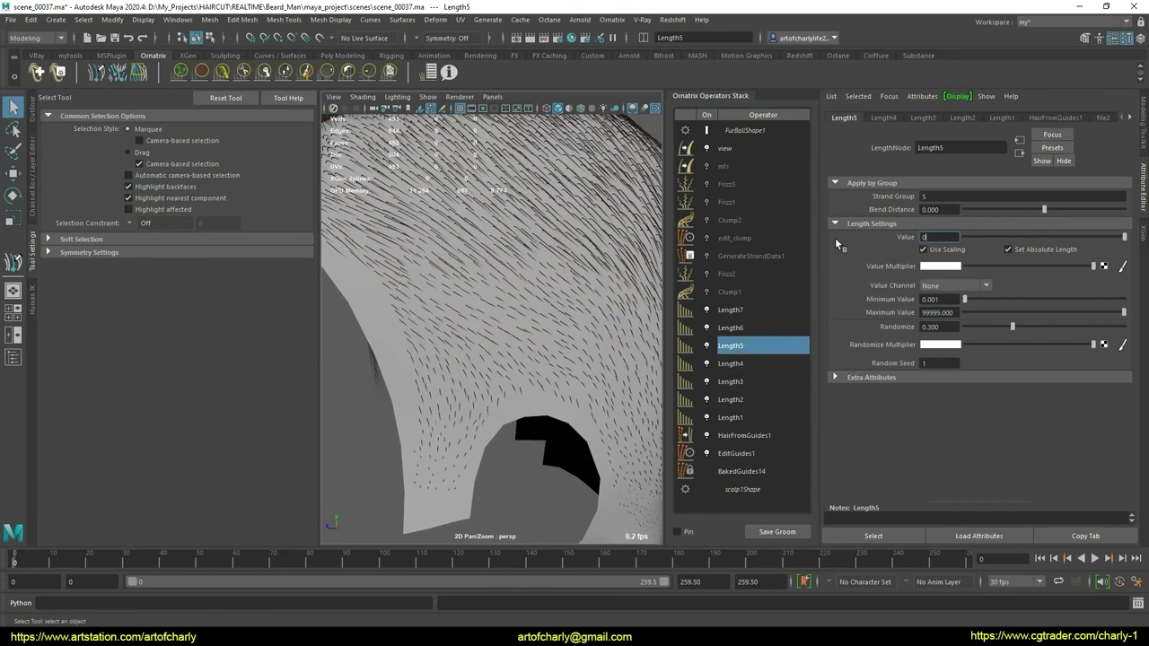
{"action": "type", "text": "5"}
{"action": "key", "text": "Return"}
{"action": "scroll", "coordinate": [532, 314], "scroll_direction": "down", "scroll_amount": 3}
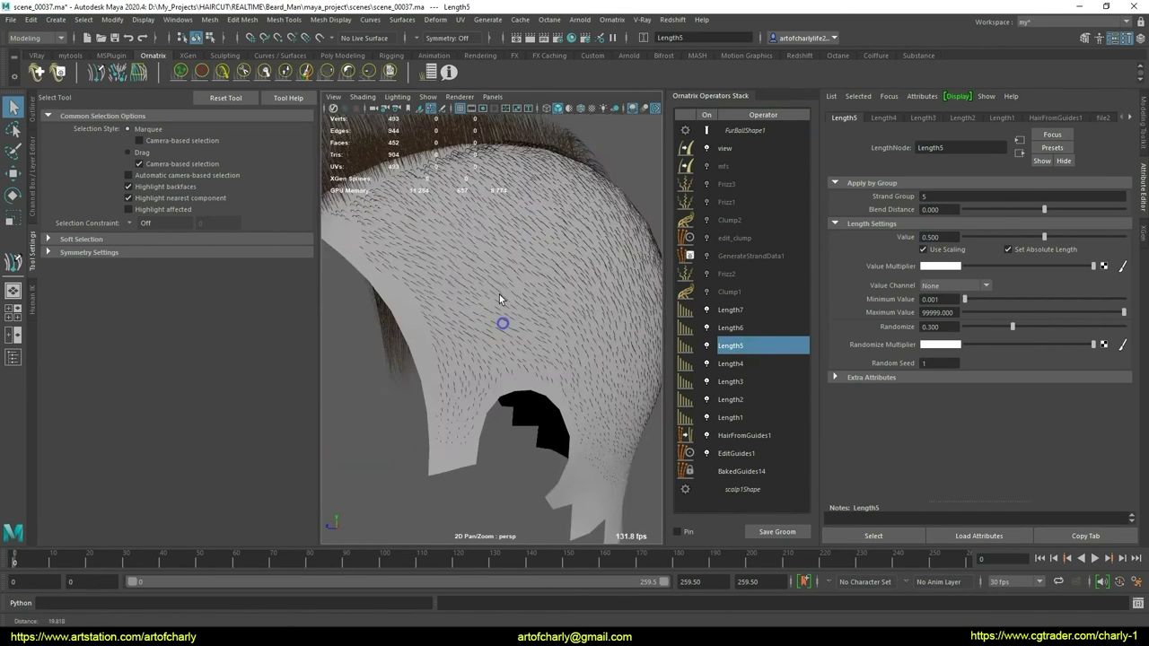
{"action": "left_click", "coordinate": [754, 328]}
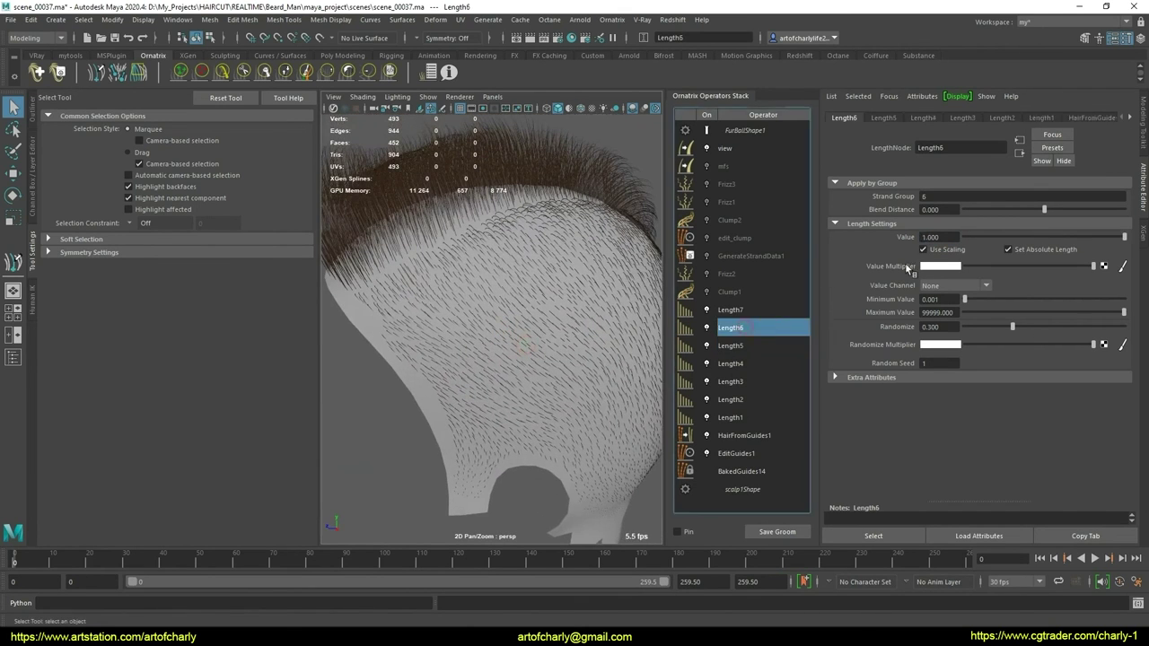
{"action": "left_click", "coordinate": [942, 237]}
{"action": "type", "text": "0"}
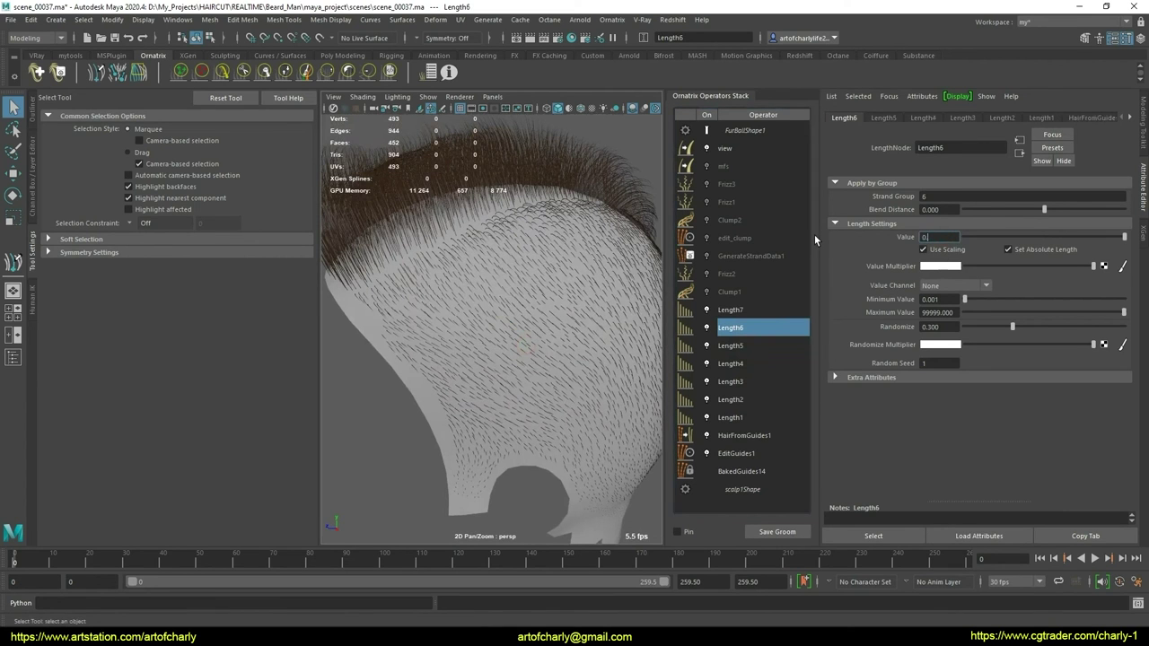